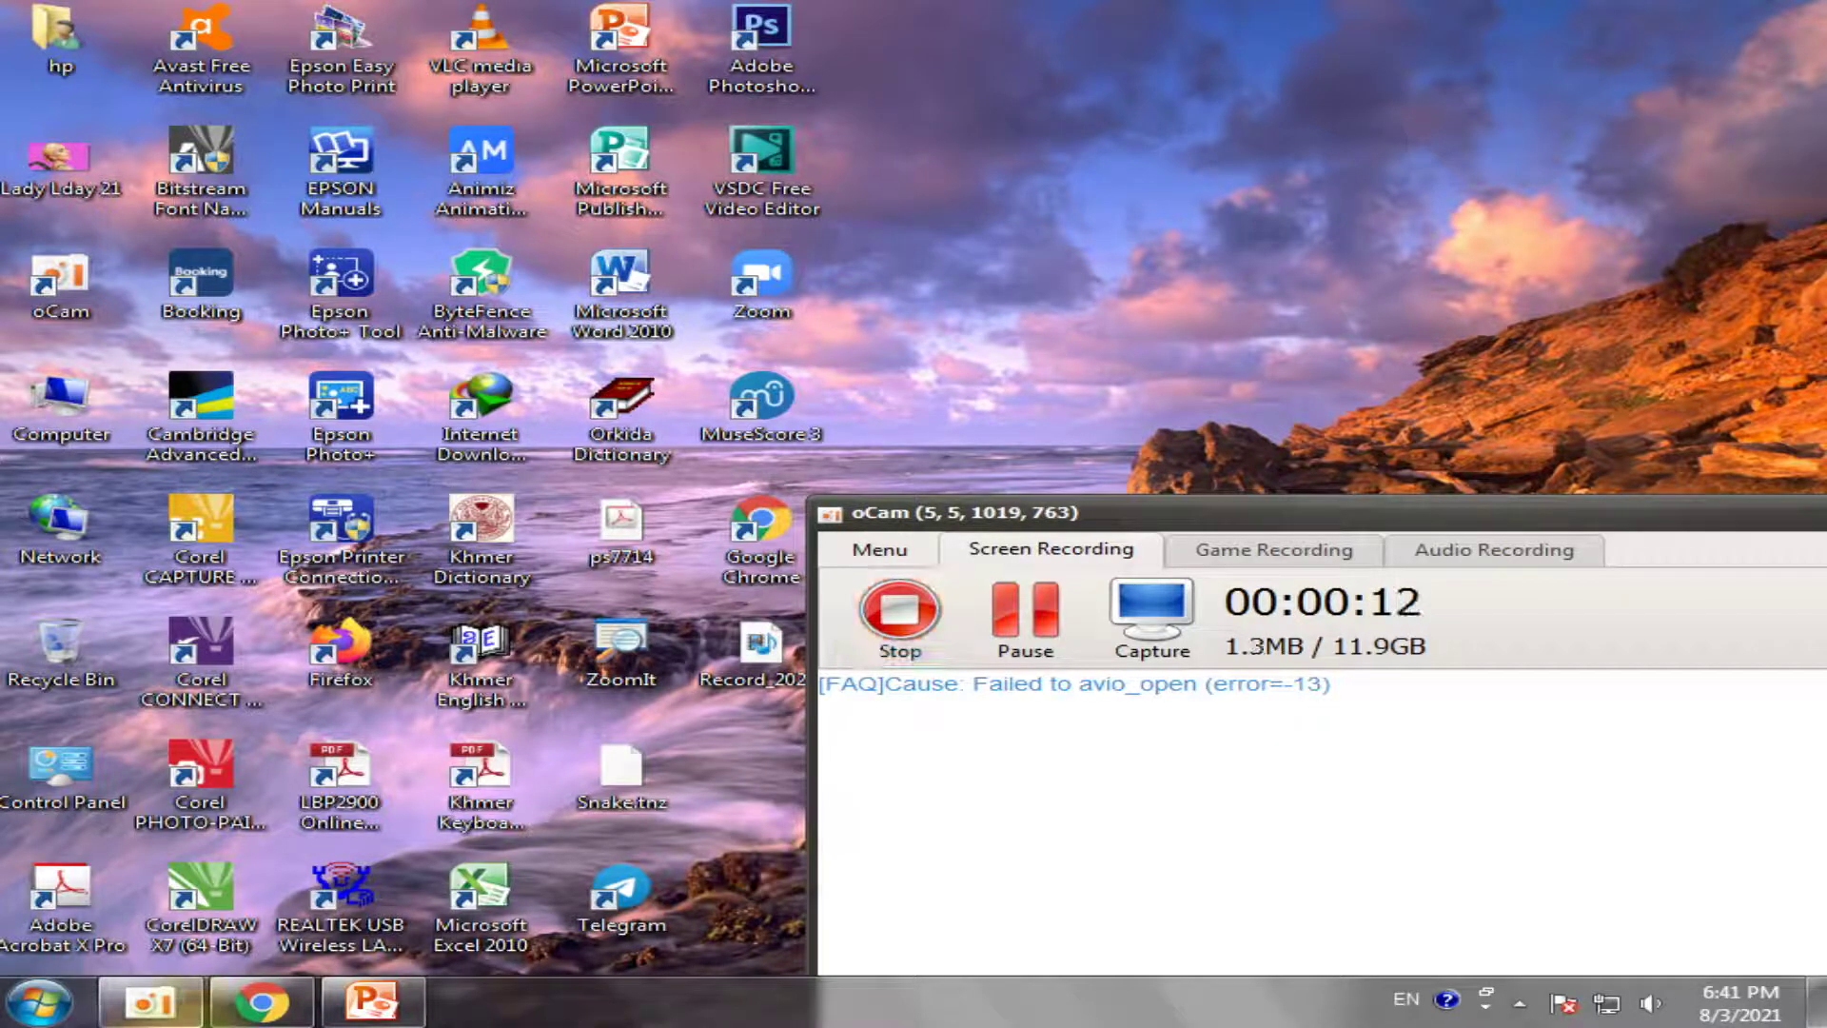
Restore the PowerPoint presentation and zoom in on the Windows 7 logo slide
{"action": "left_click", "coordinate": [399, 1016]}
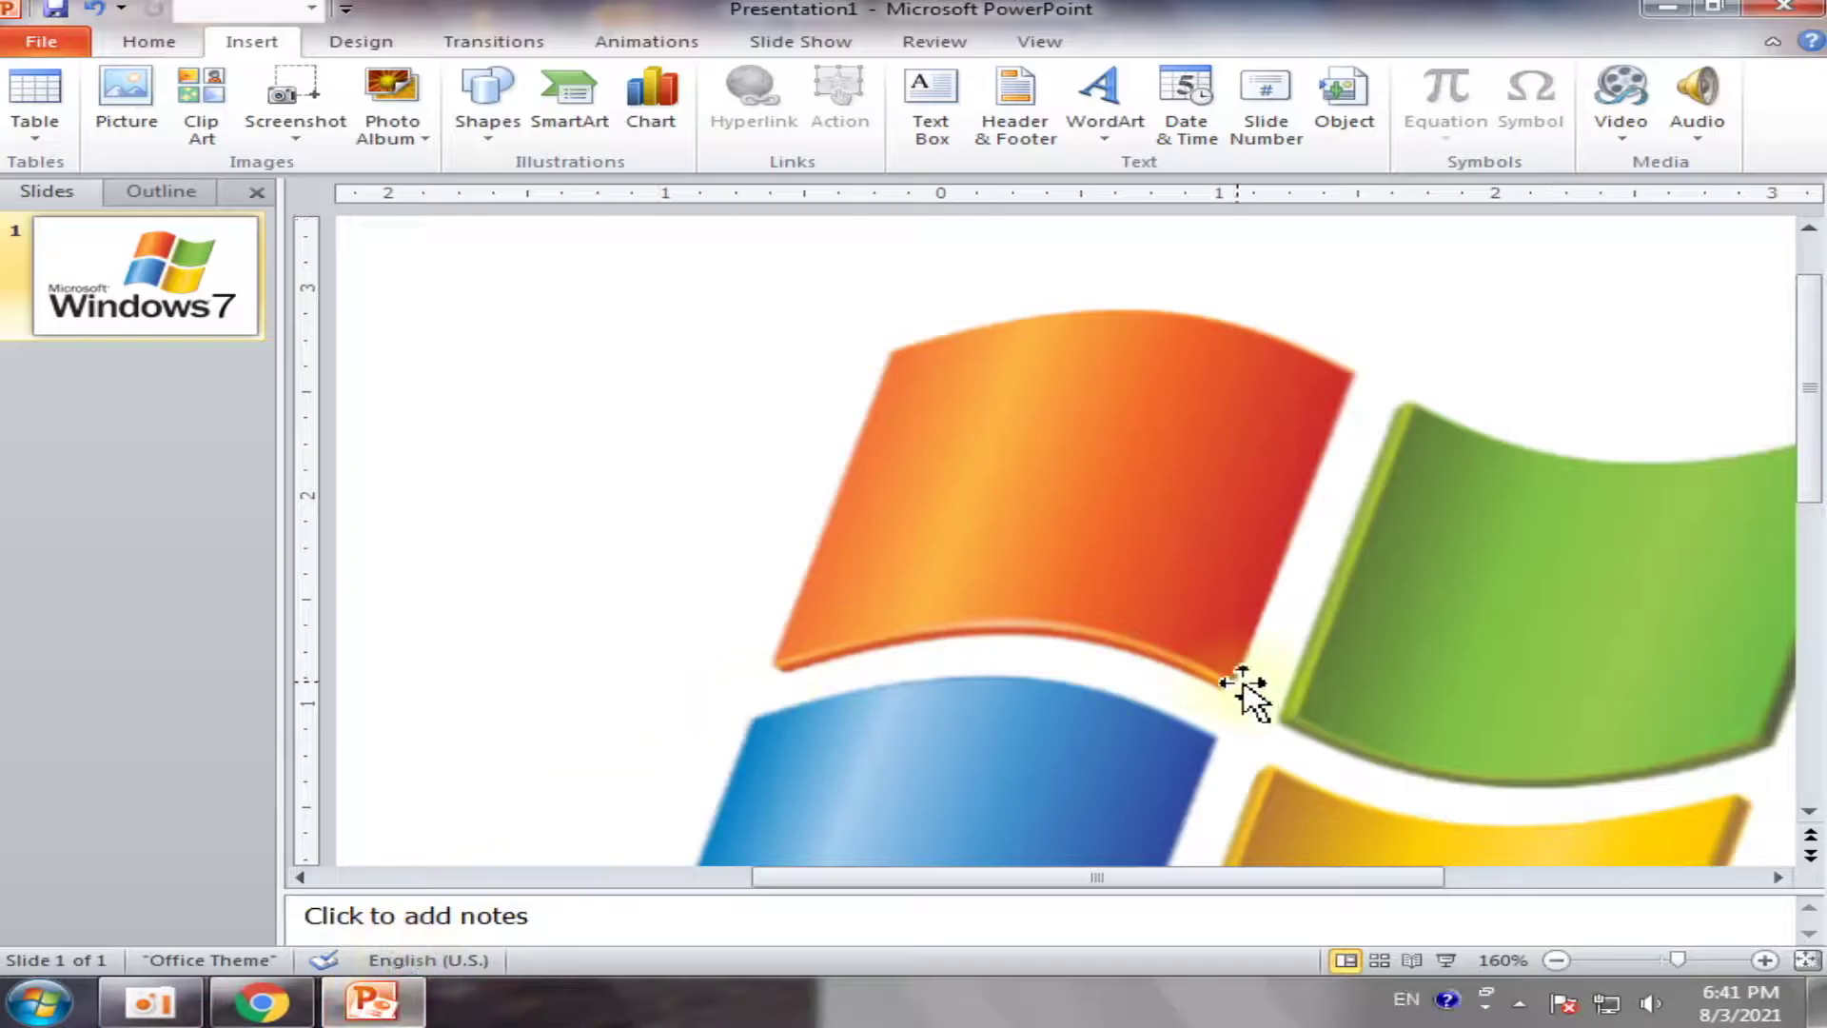
{"action": "left_click", "coordinate": [1637, 959]}
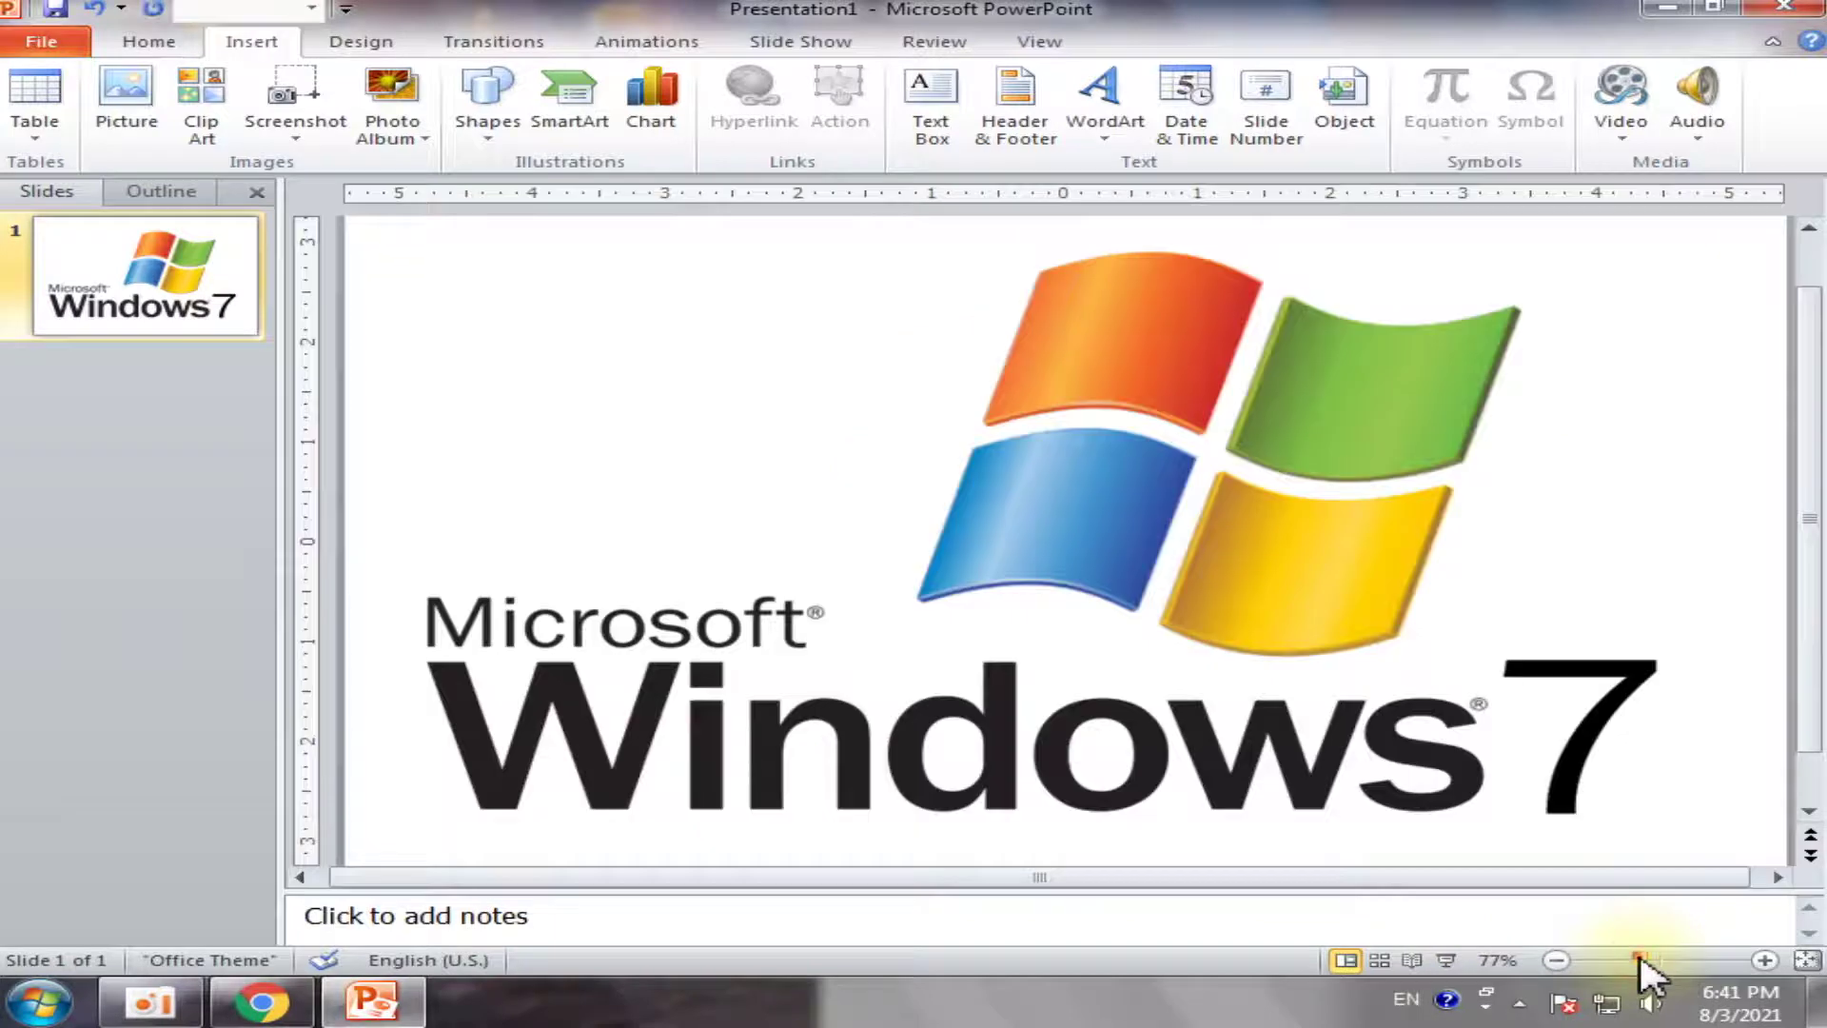
{"action": "left_click", "coordinate": [1608, 959]}
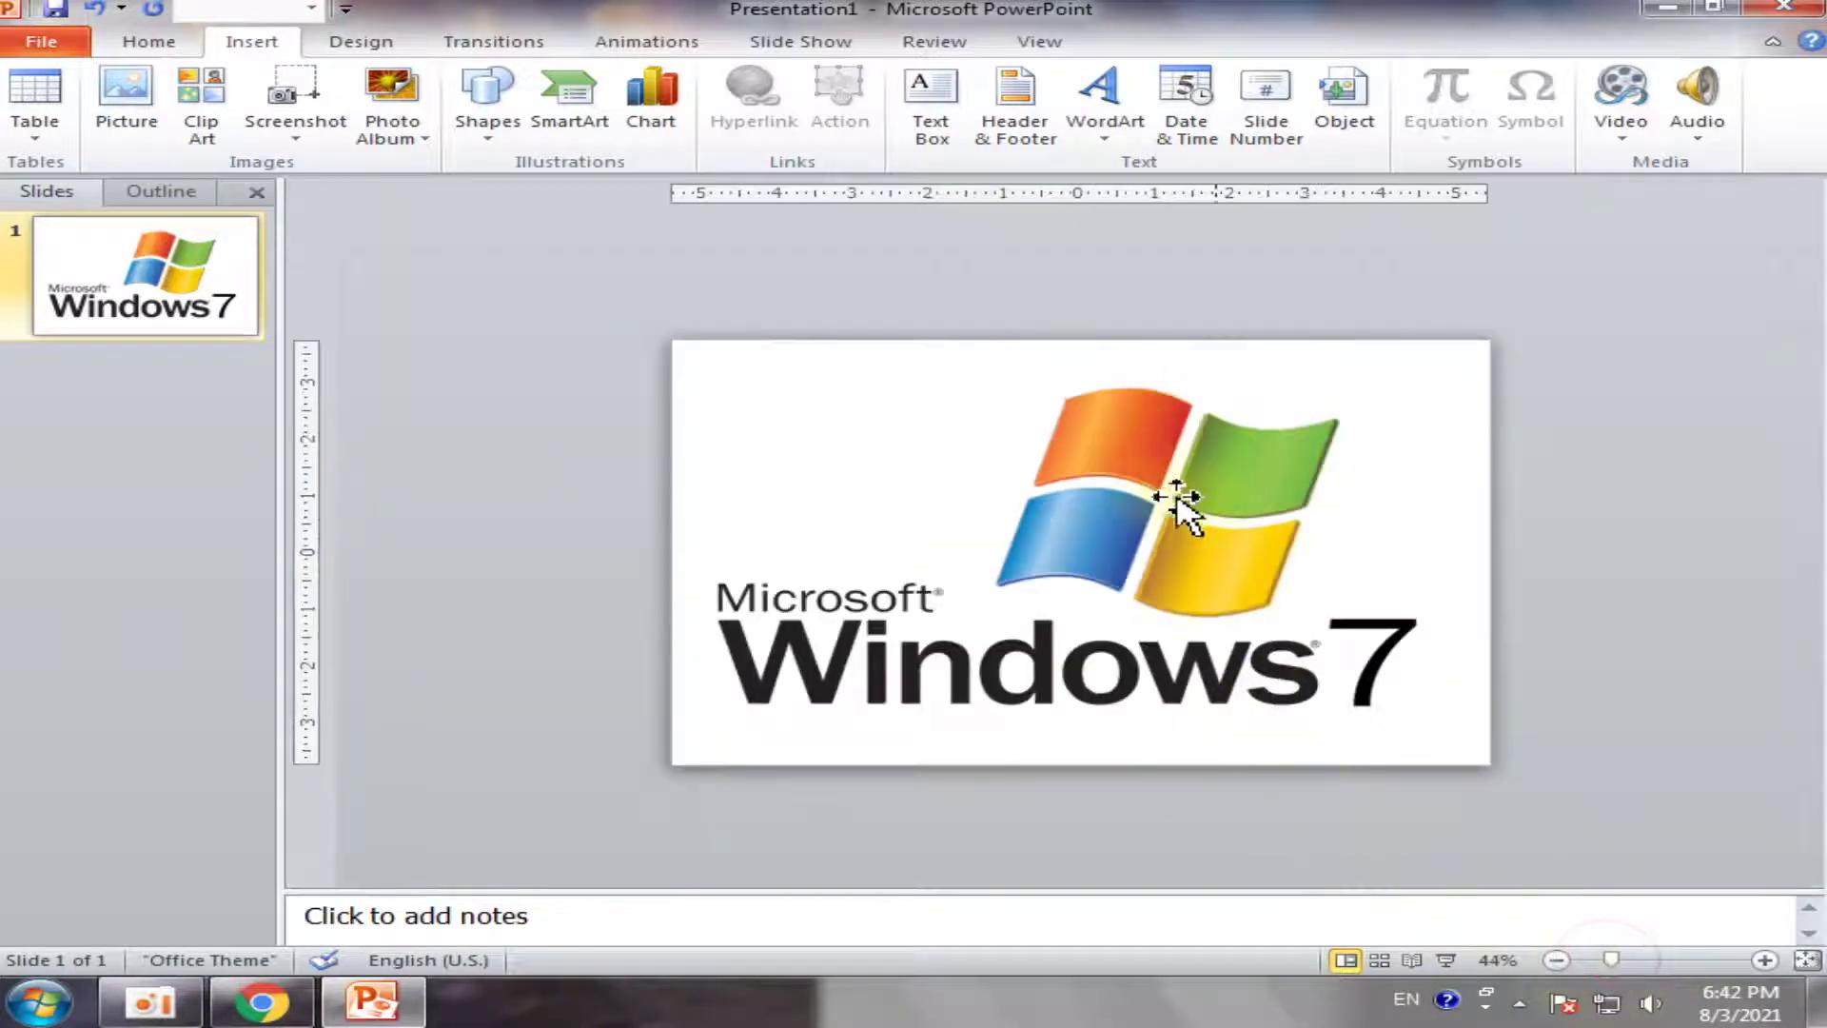
{"action": "left_click", "coordinate": [1766, 959]}
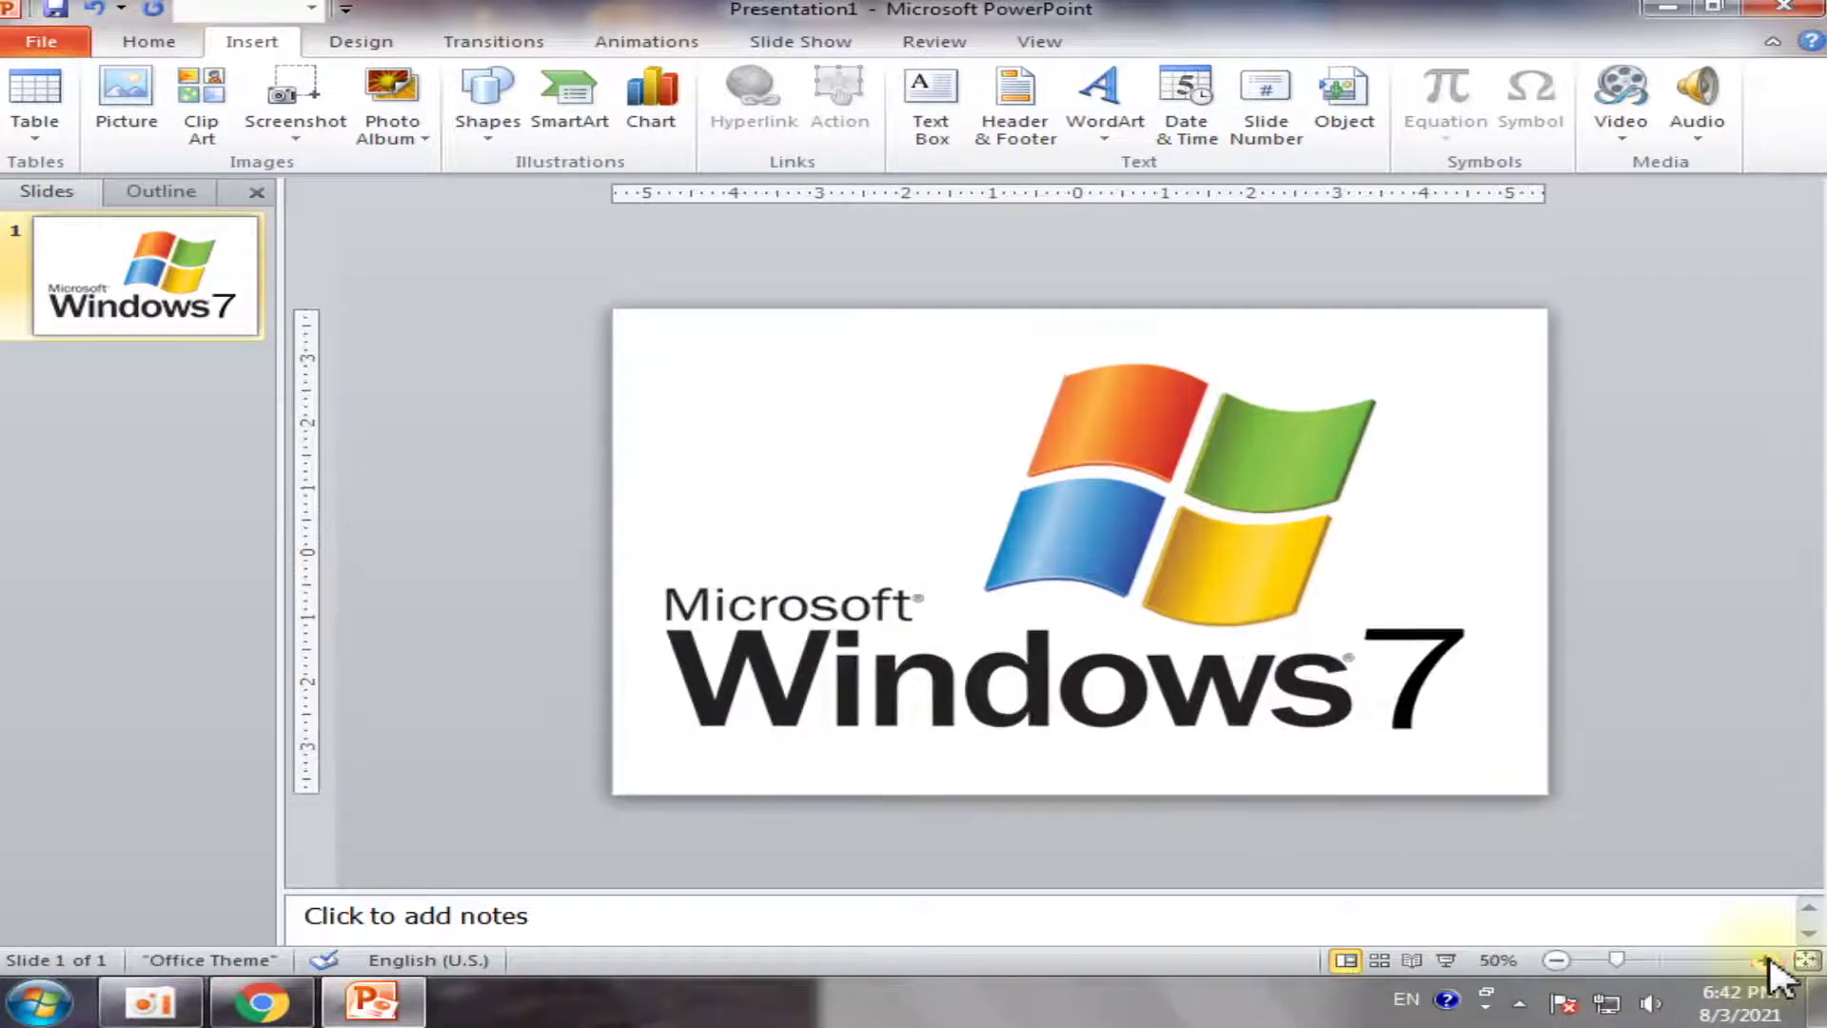
{"action": "left_click", "coordinate": [1765, 959]}
{"action": "left_click", "coordinate": [1766, 959]}
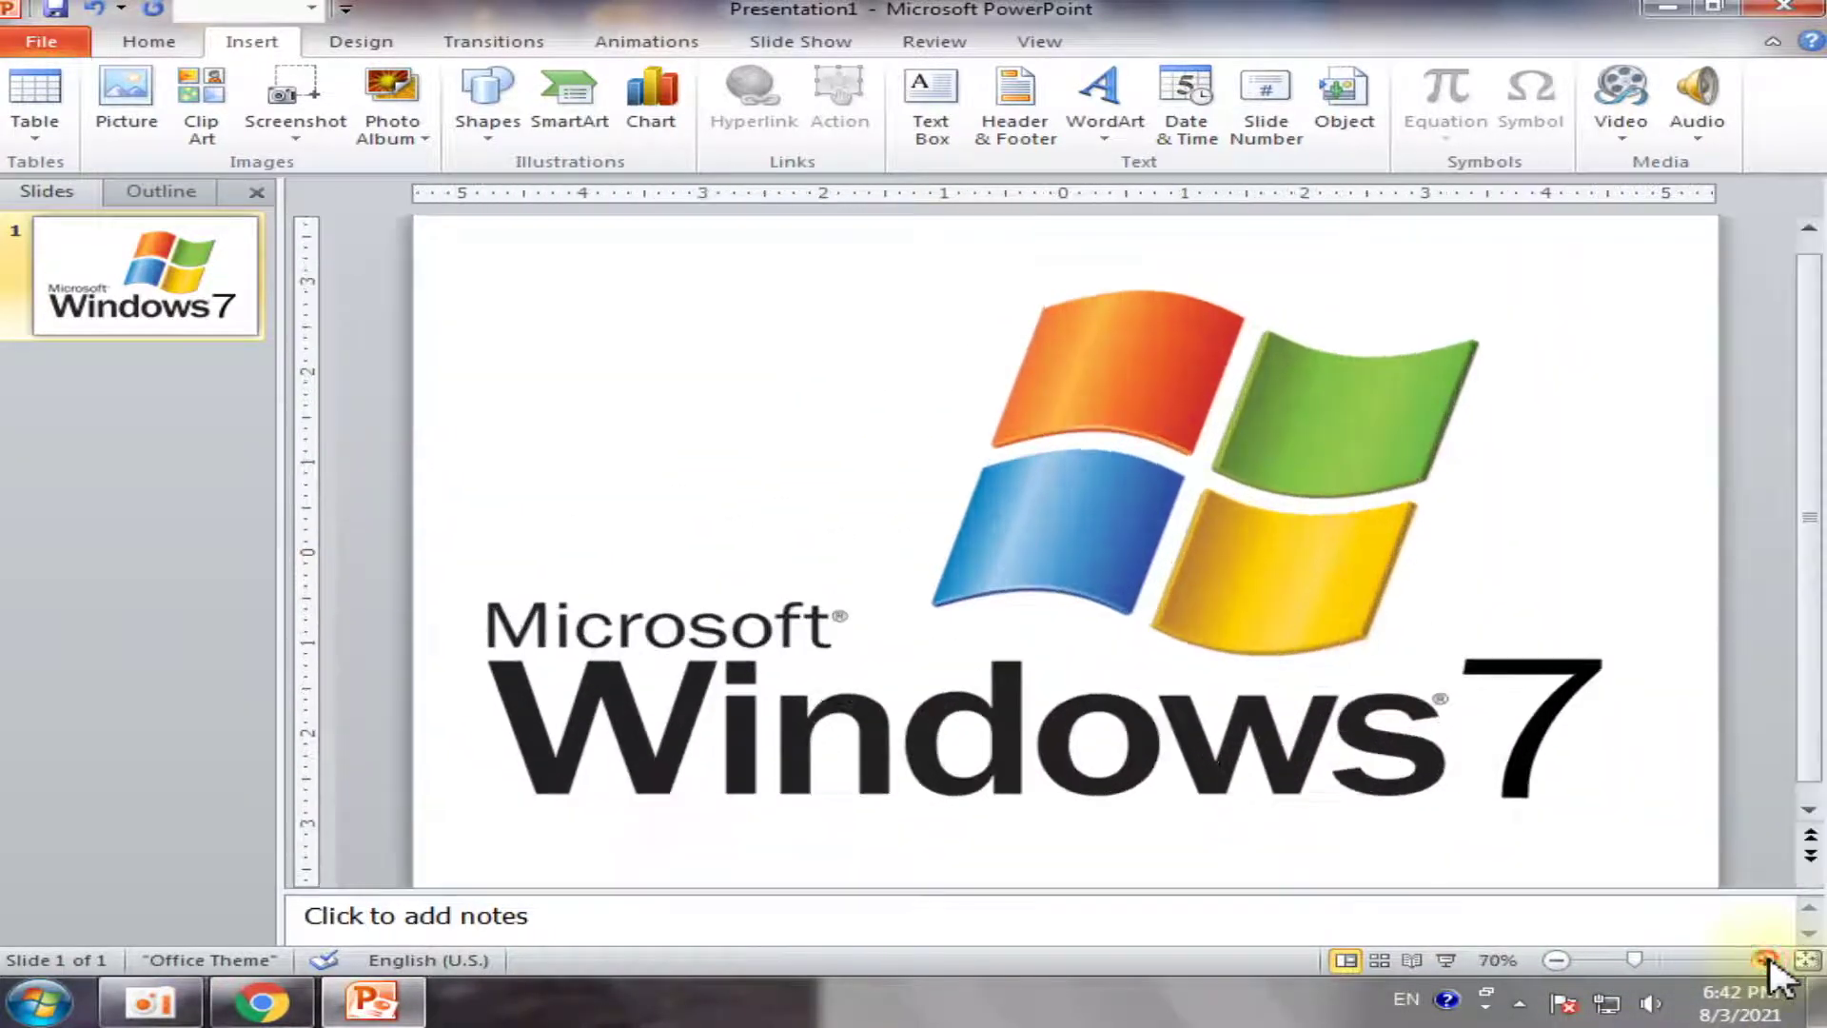
{"action": "left_click", "coordinate": [1557, 959]}
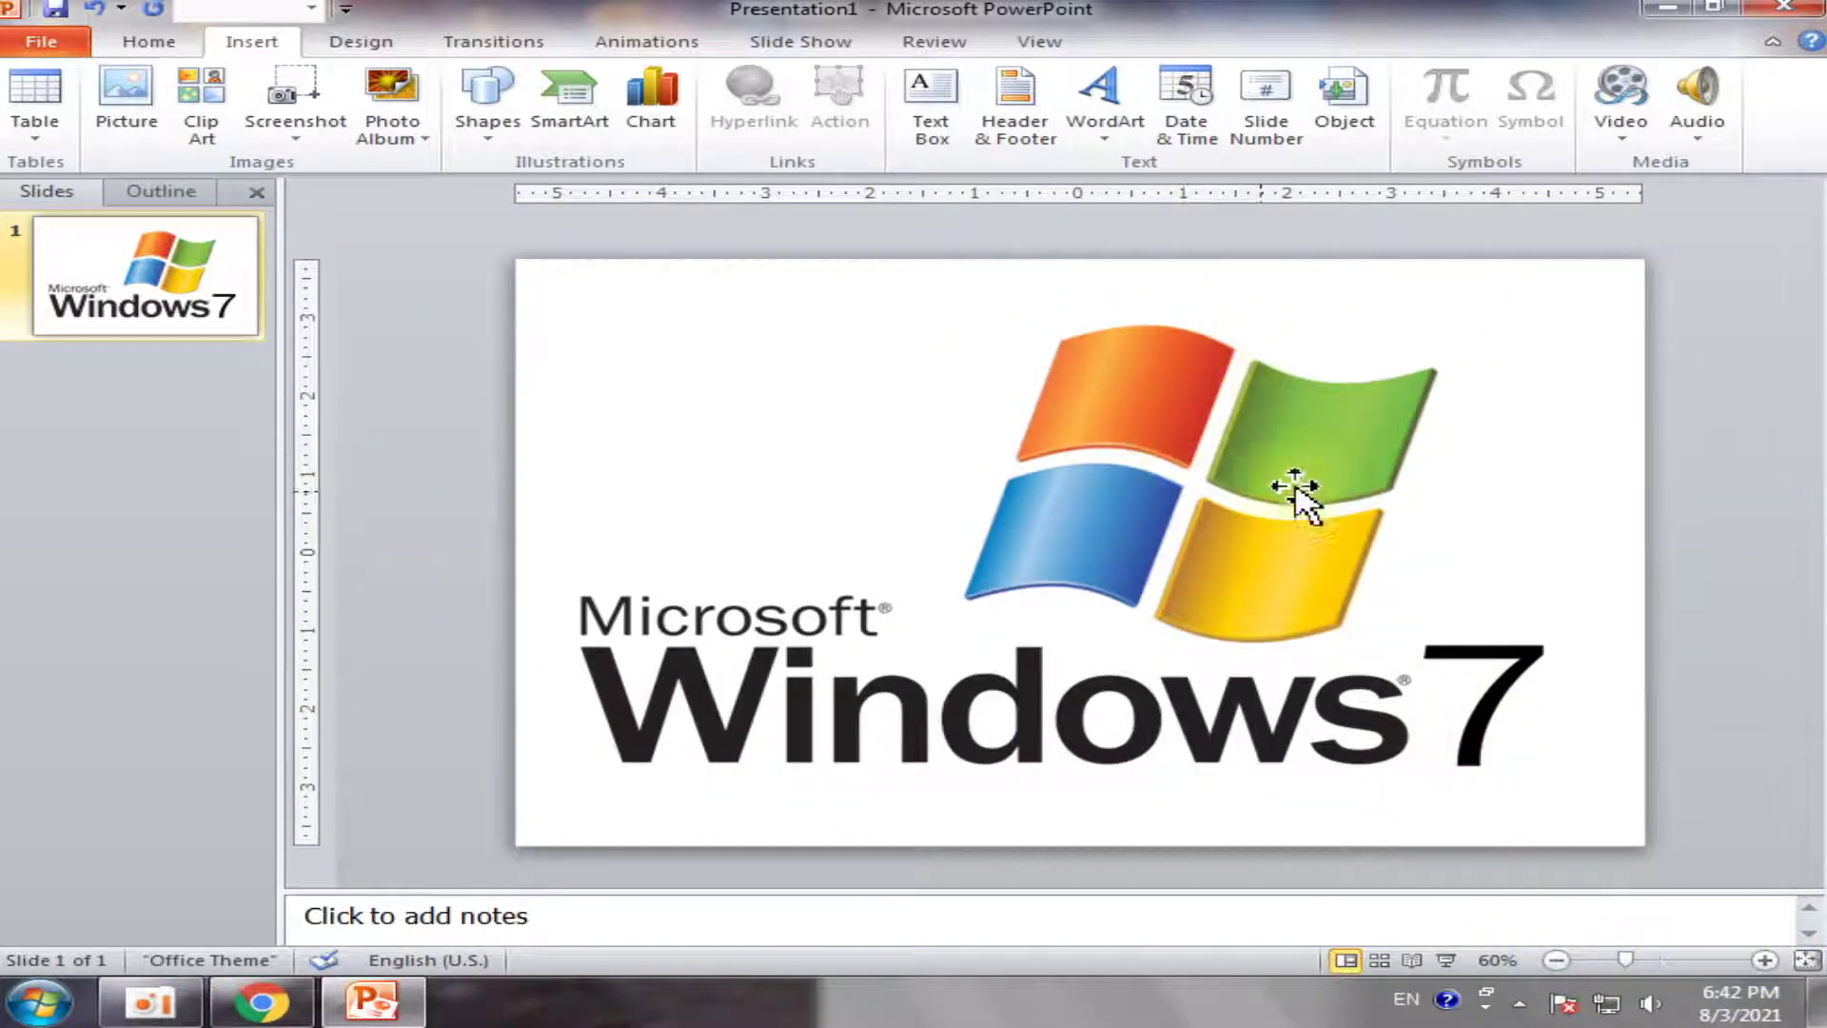
{"action": "left_click", "coordinate": [1765, 961]}
{"action": "left_click", "coordinate": [1765, 960]}
{"action": "left_click", "coordinate": [1765, 960]}
{"action": "left_click", "coordinate": [1765, 960]}
{"action": "left_click", "coordinate": [1765, 960]}
{"action": "left_click", "coordinate": [1764, 960]}
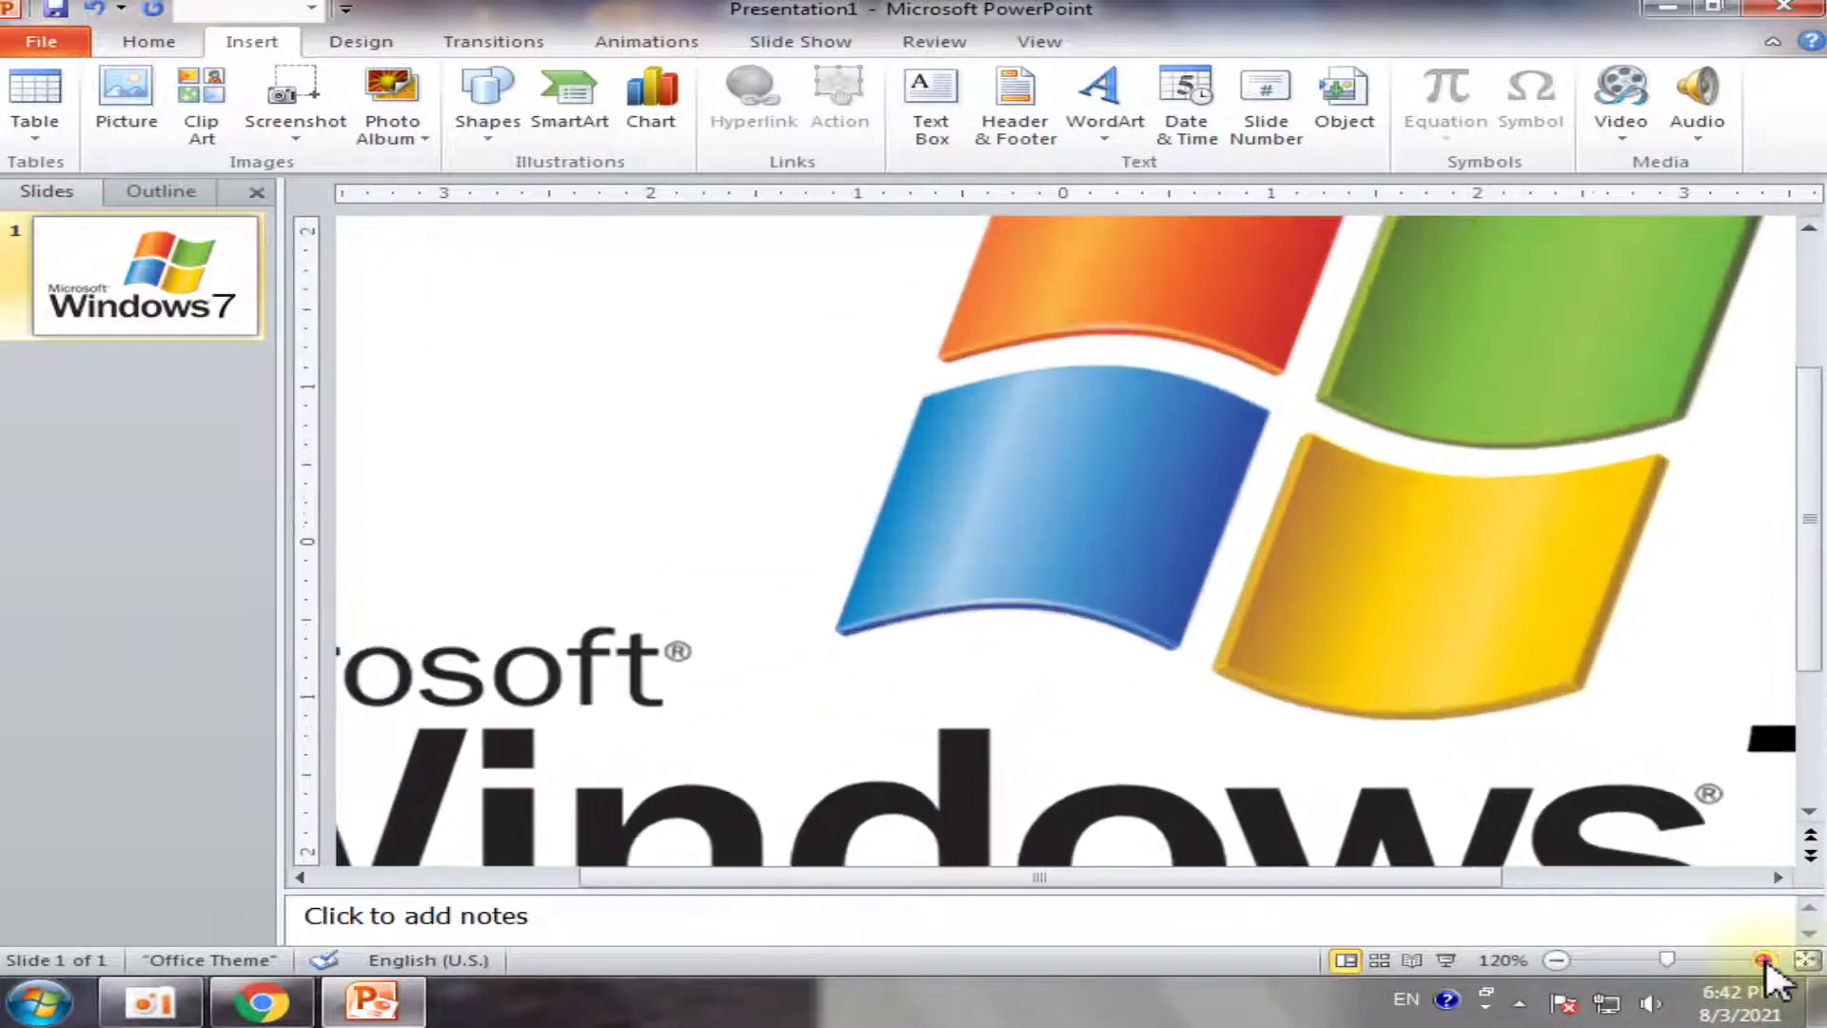
Set the zoom to about 110% and scroll so the four-colour flag fills the view
{"action": "left_click_drag", "start_coordinate": [1228, 877], "coordinate": [1456, 877]}
{"action": "scroll", "coordinate": [1419, 746], "scroll_direction": "up", "scroll_amount": 2}
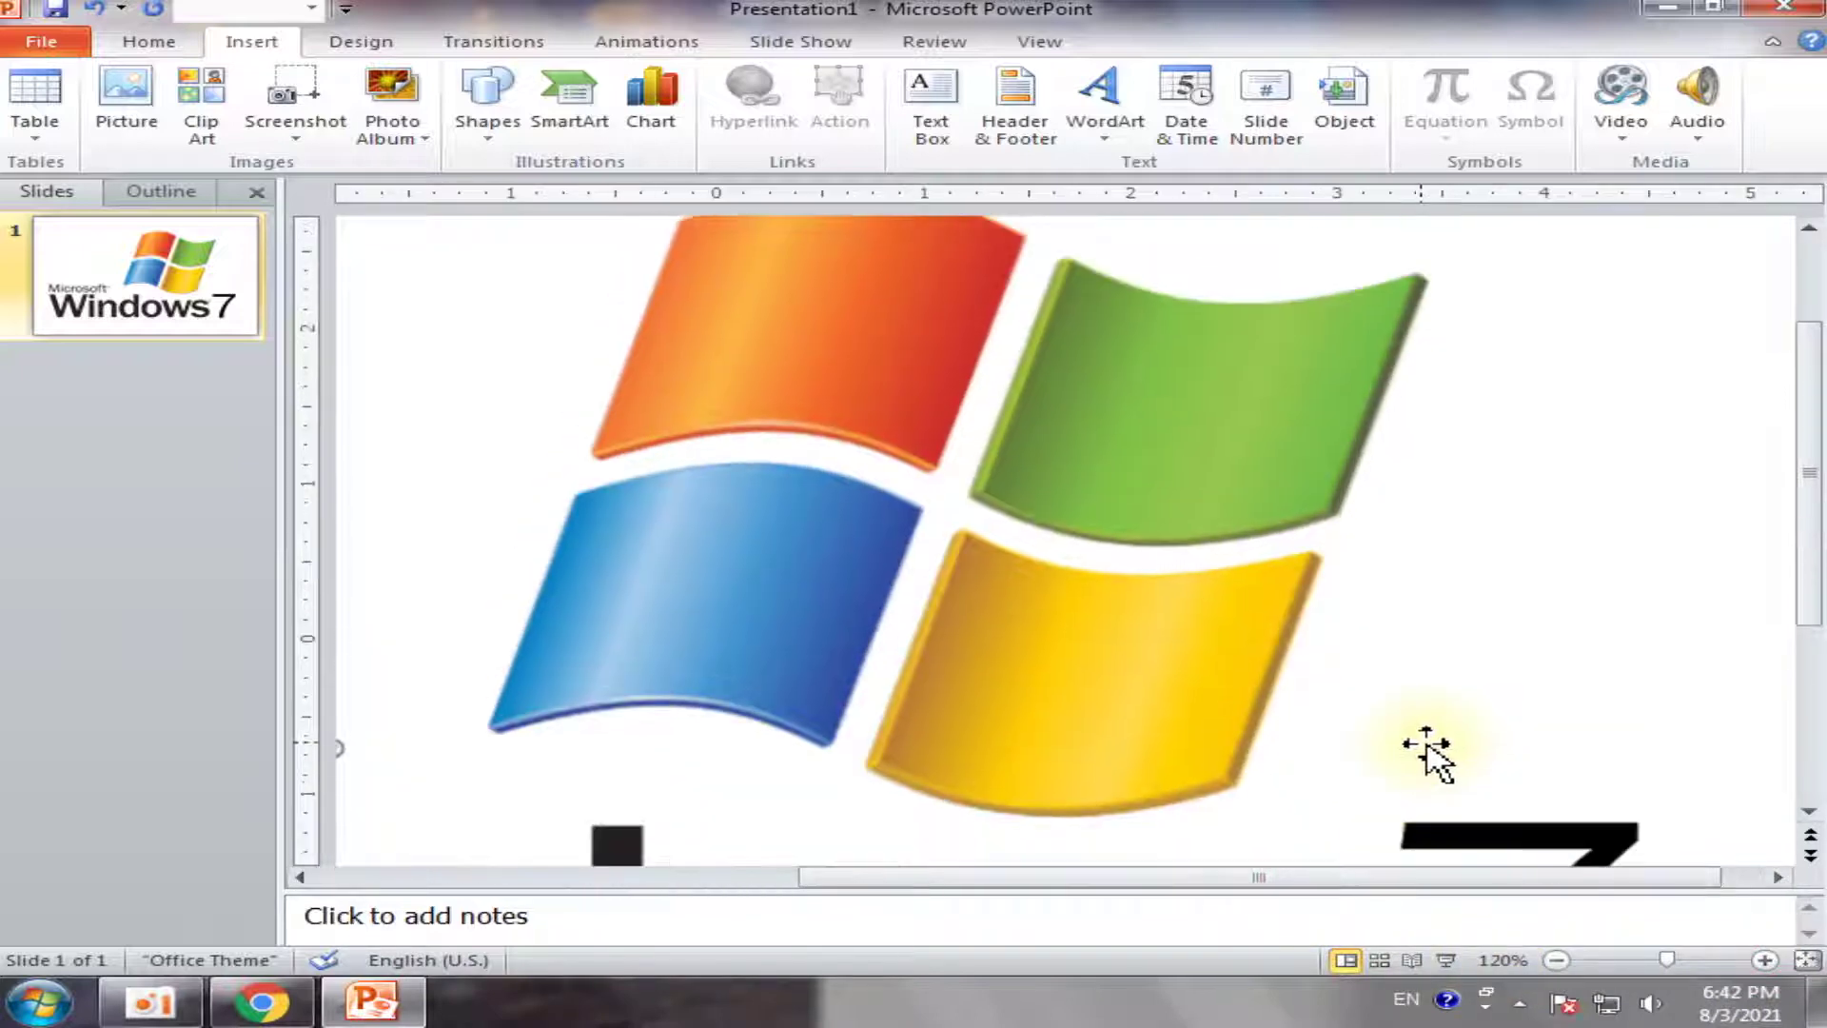
{"action": "scroll", "coordinate": [1416, 752], "scroll_direction": "up", "scroll_amount": 2}
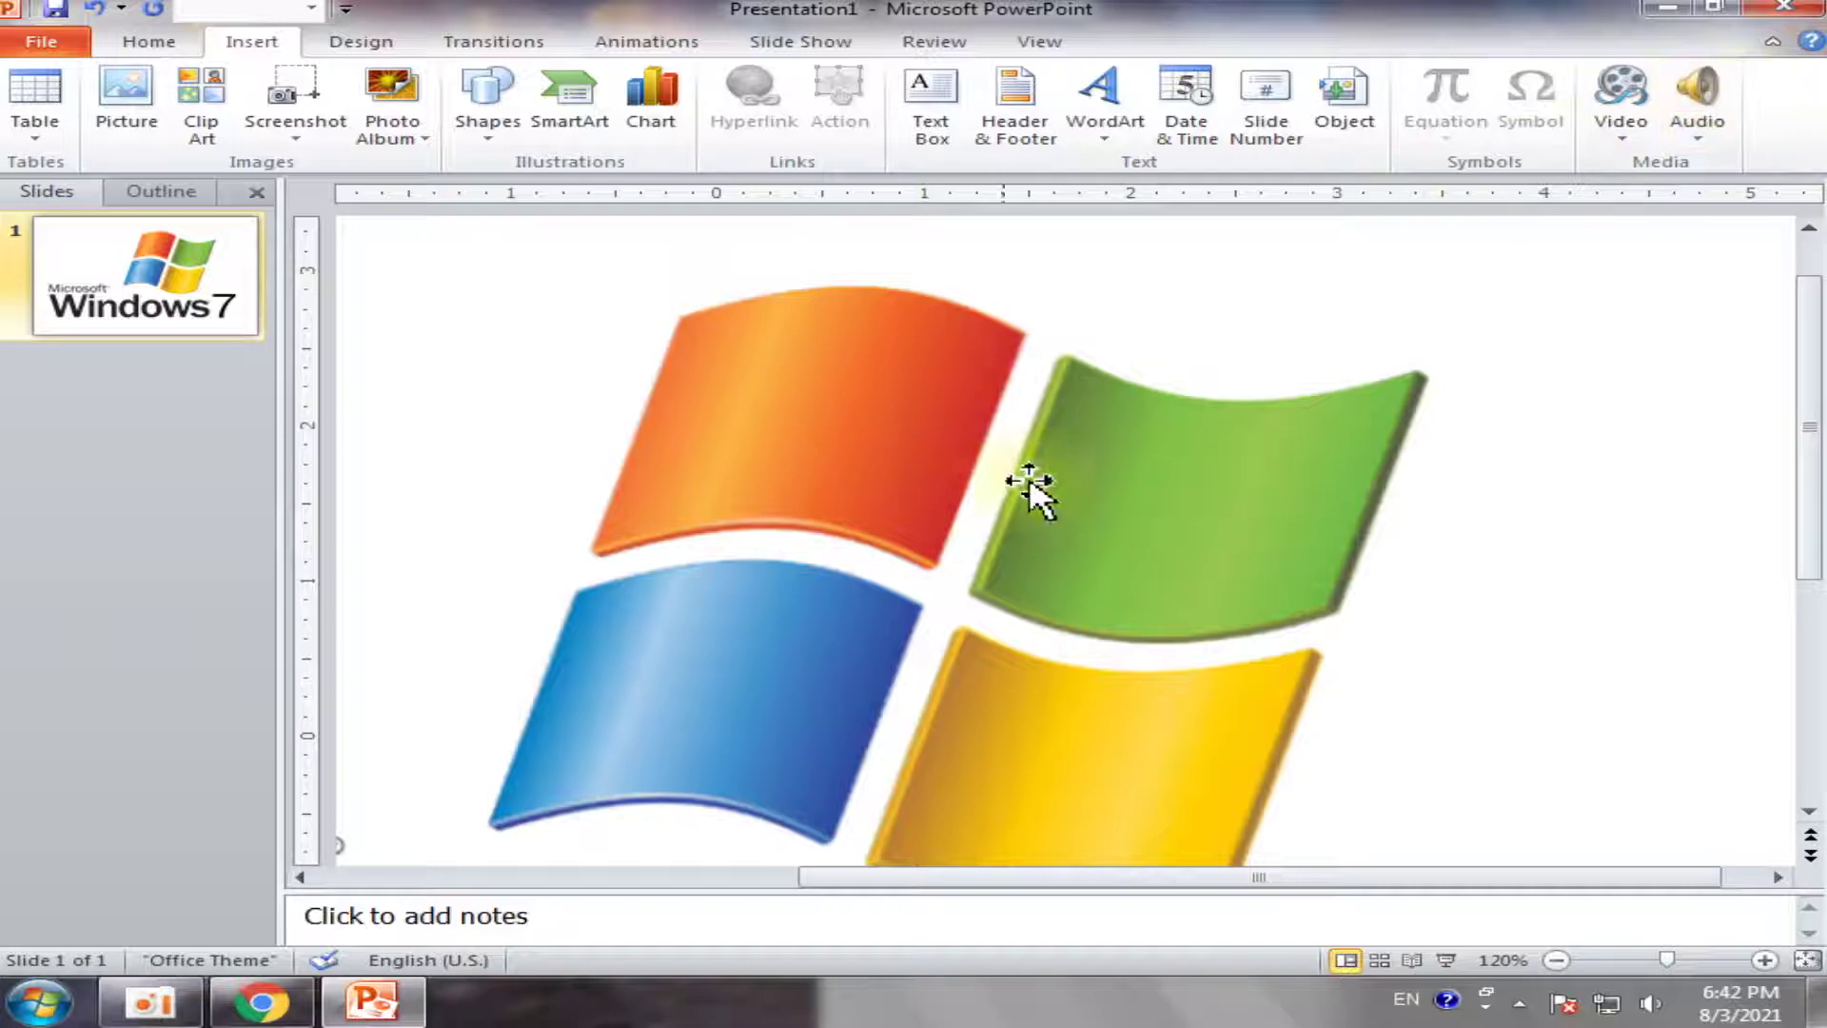
{"action": "scroll", "coordinate": [869, 557], "scroll_direction": "down", "scroll_amount": 1}
{"action": "scroll", "coordinate": [869, 557], "scroll_direction": "down", "scroll_amount": 1}
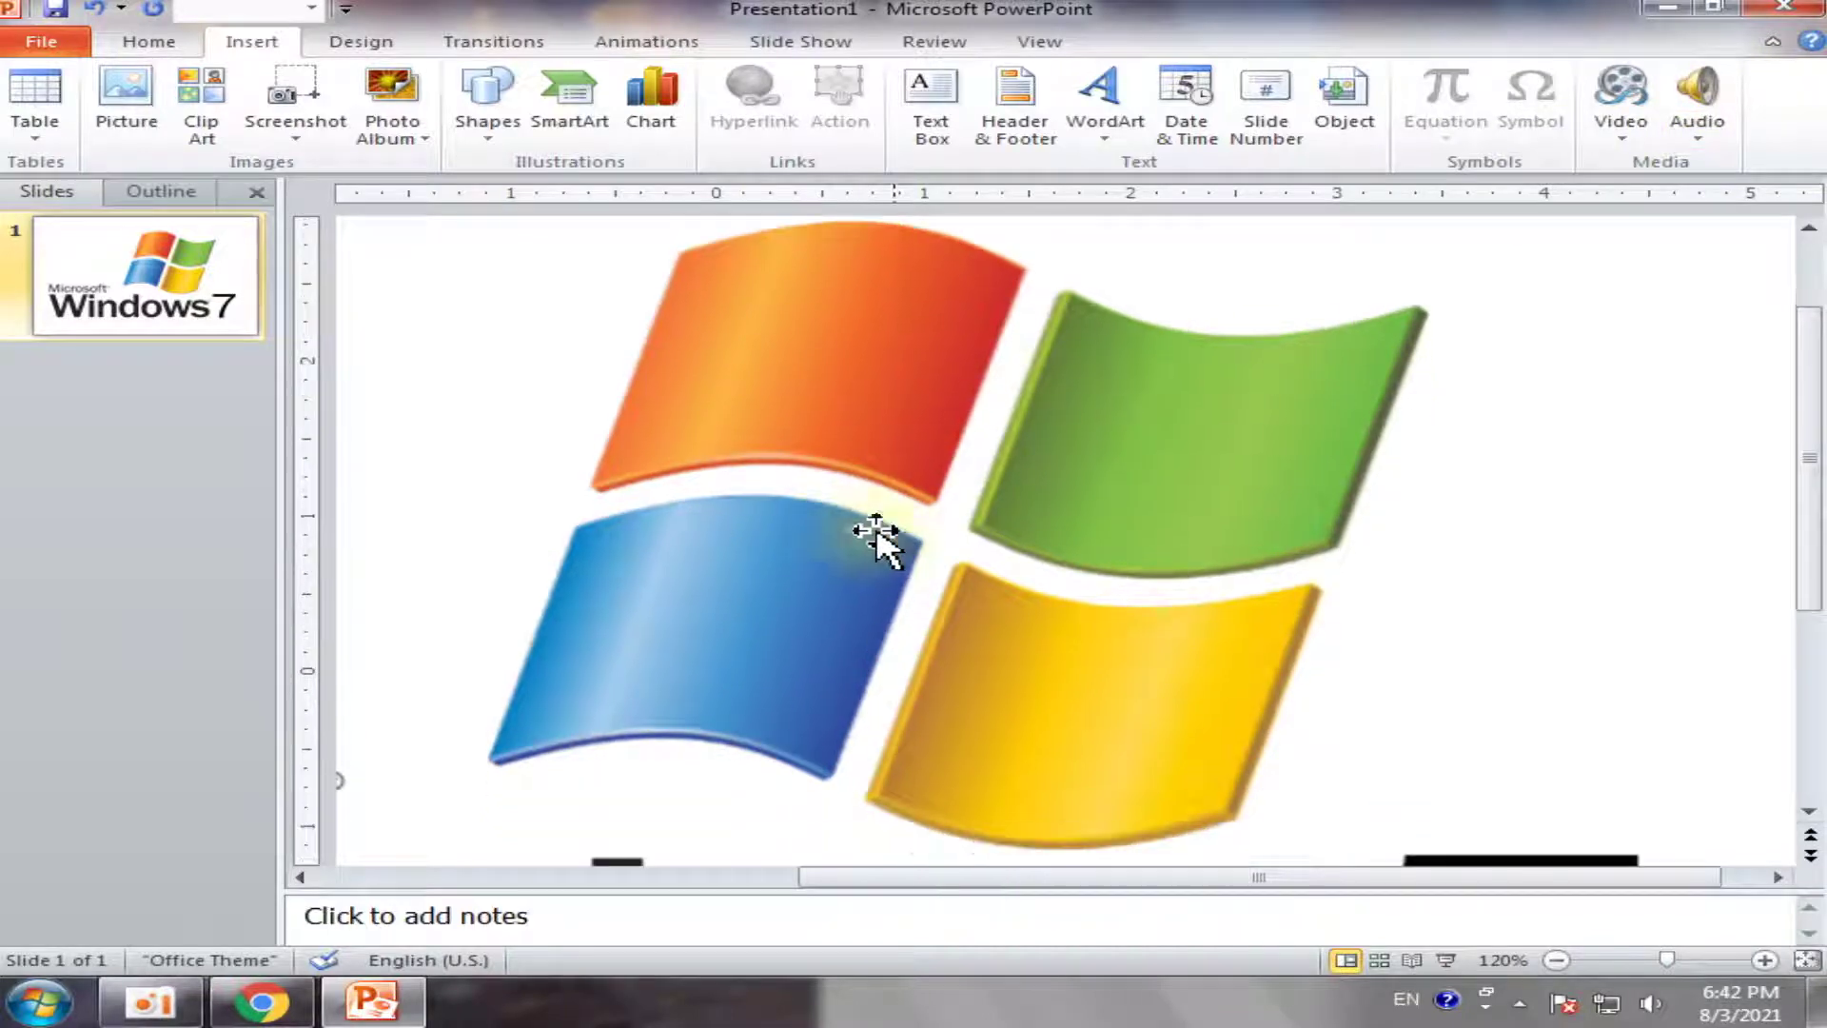
{"action": "left_click", "coordinate": [1555, 962]}
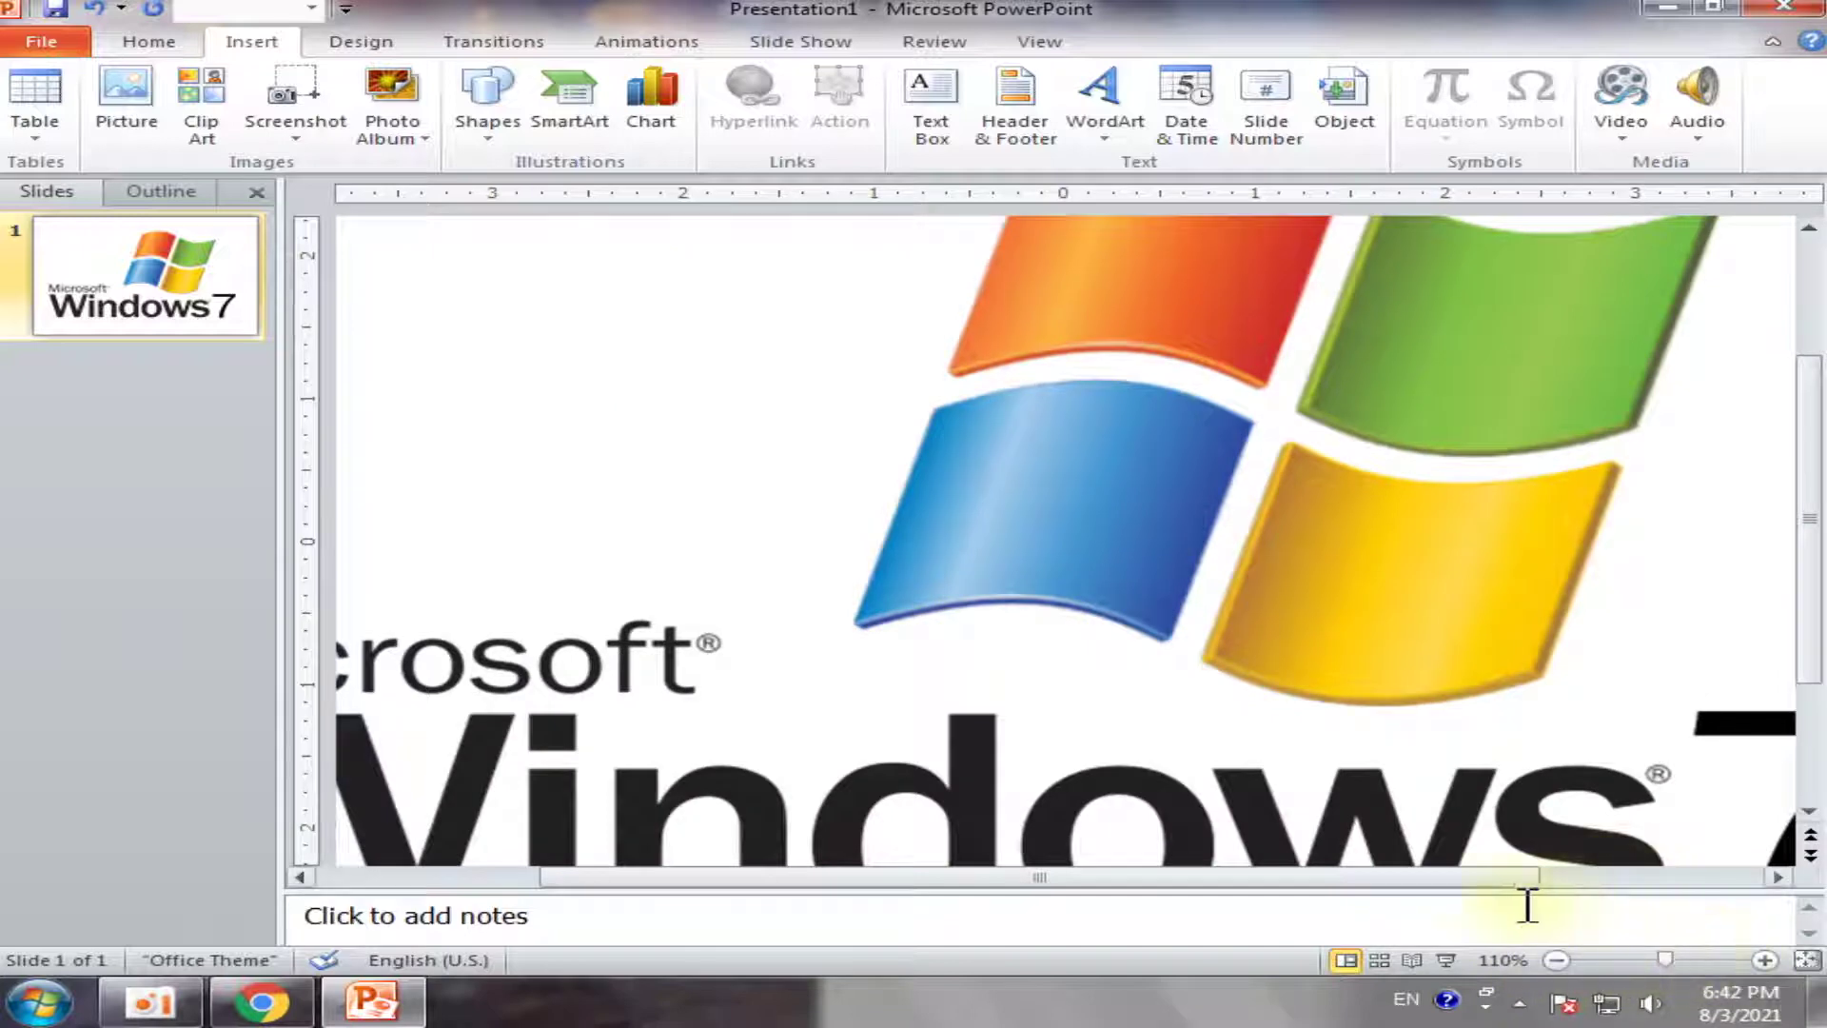
{"action": "left_click_drag", "start_coordinate": [1463, 876], "coordinate": [1759, 836]}
{"action": "scroll", "coordinate": [1449, 667], "scroll_direction": "up", "scroll_amount": 5}
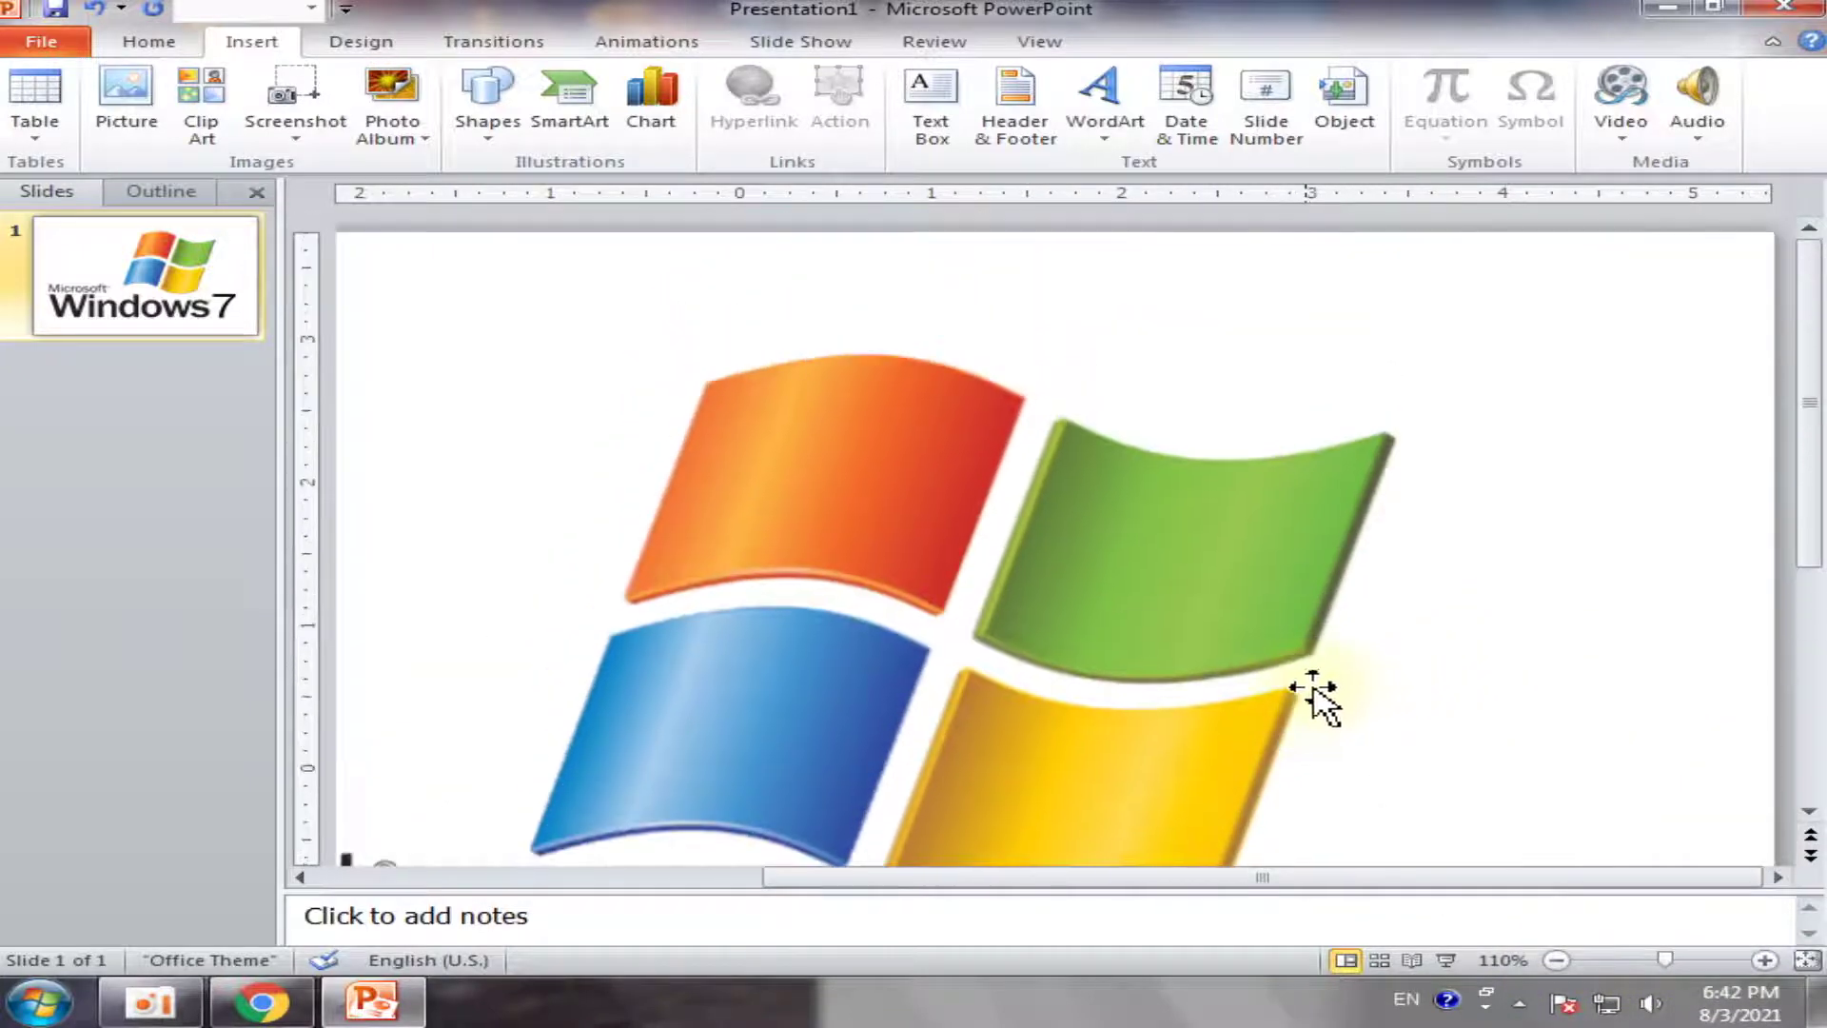
{"action": "scroll", "coordinate": [1306, 694], "scroll_direction": "down", "scroll_amount": 2}
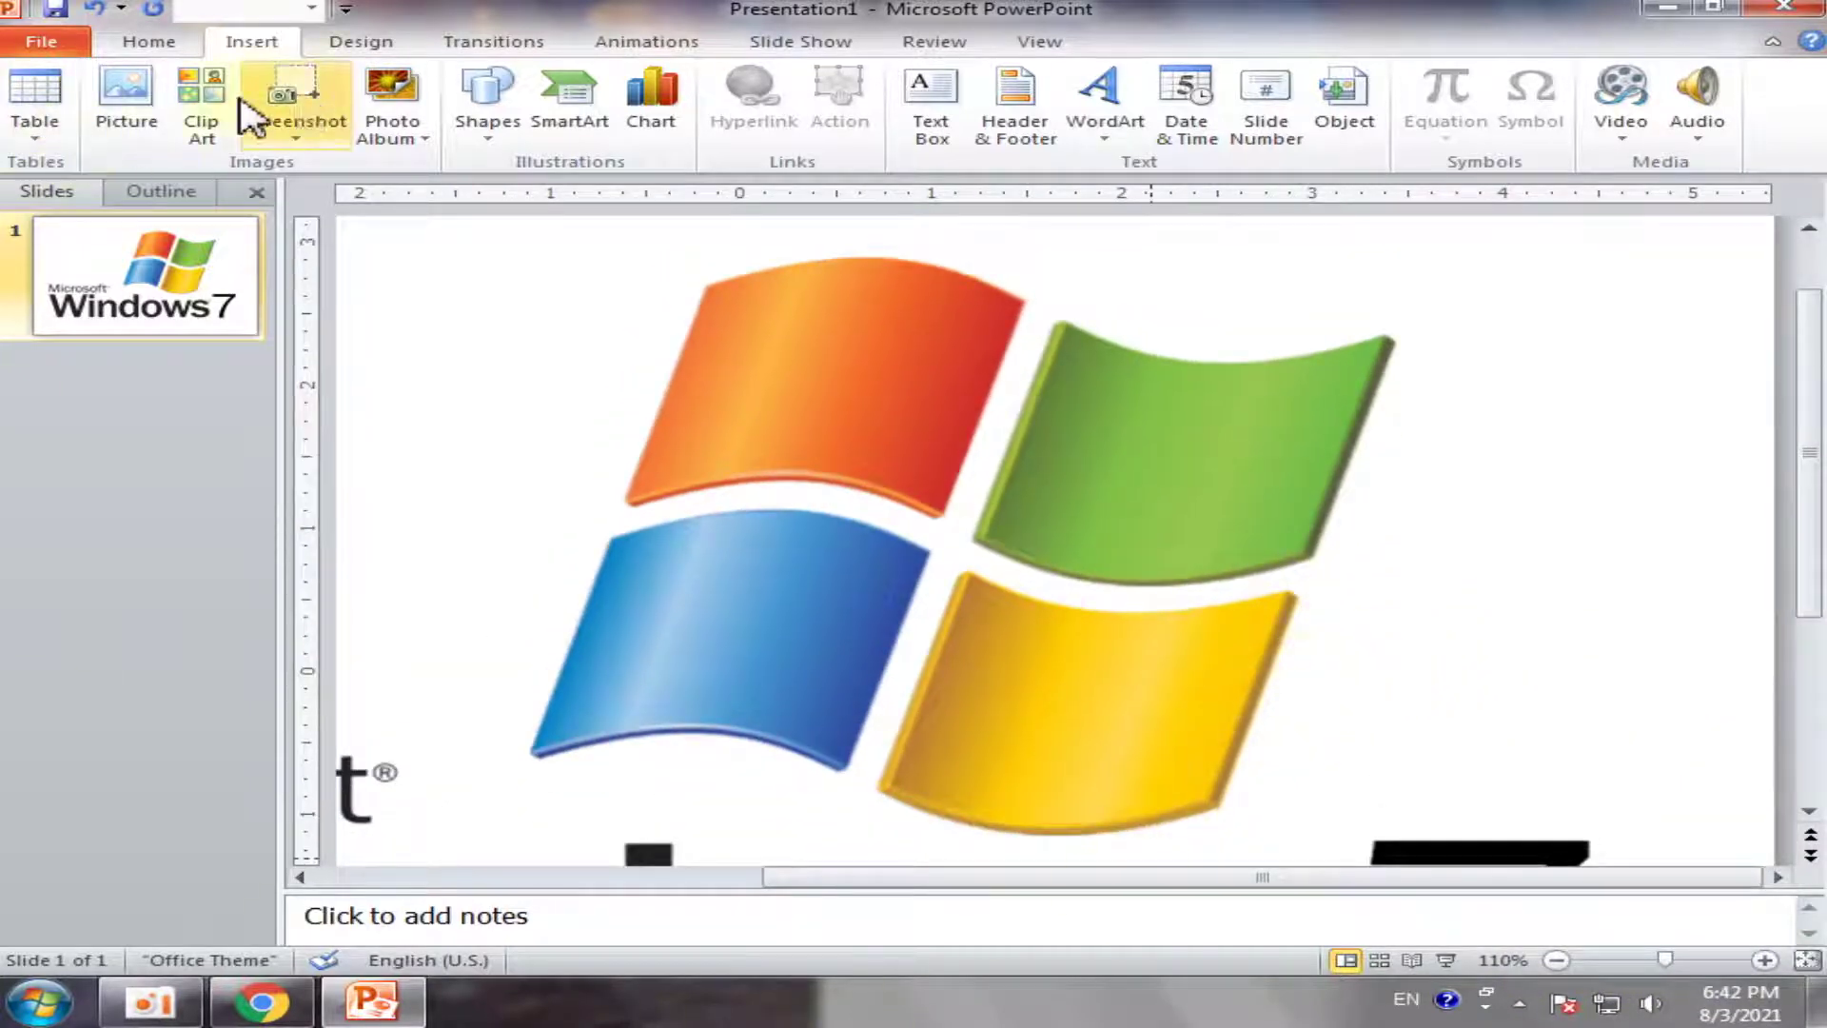
Draw a rectangle over the logo's top-left orange pane, resized and moved to cover it
{"action": "left_click", "coordinate": [249, 41]}
{"action": "left_click", "coordinate": [487, 100]}
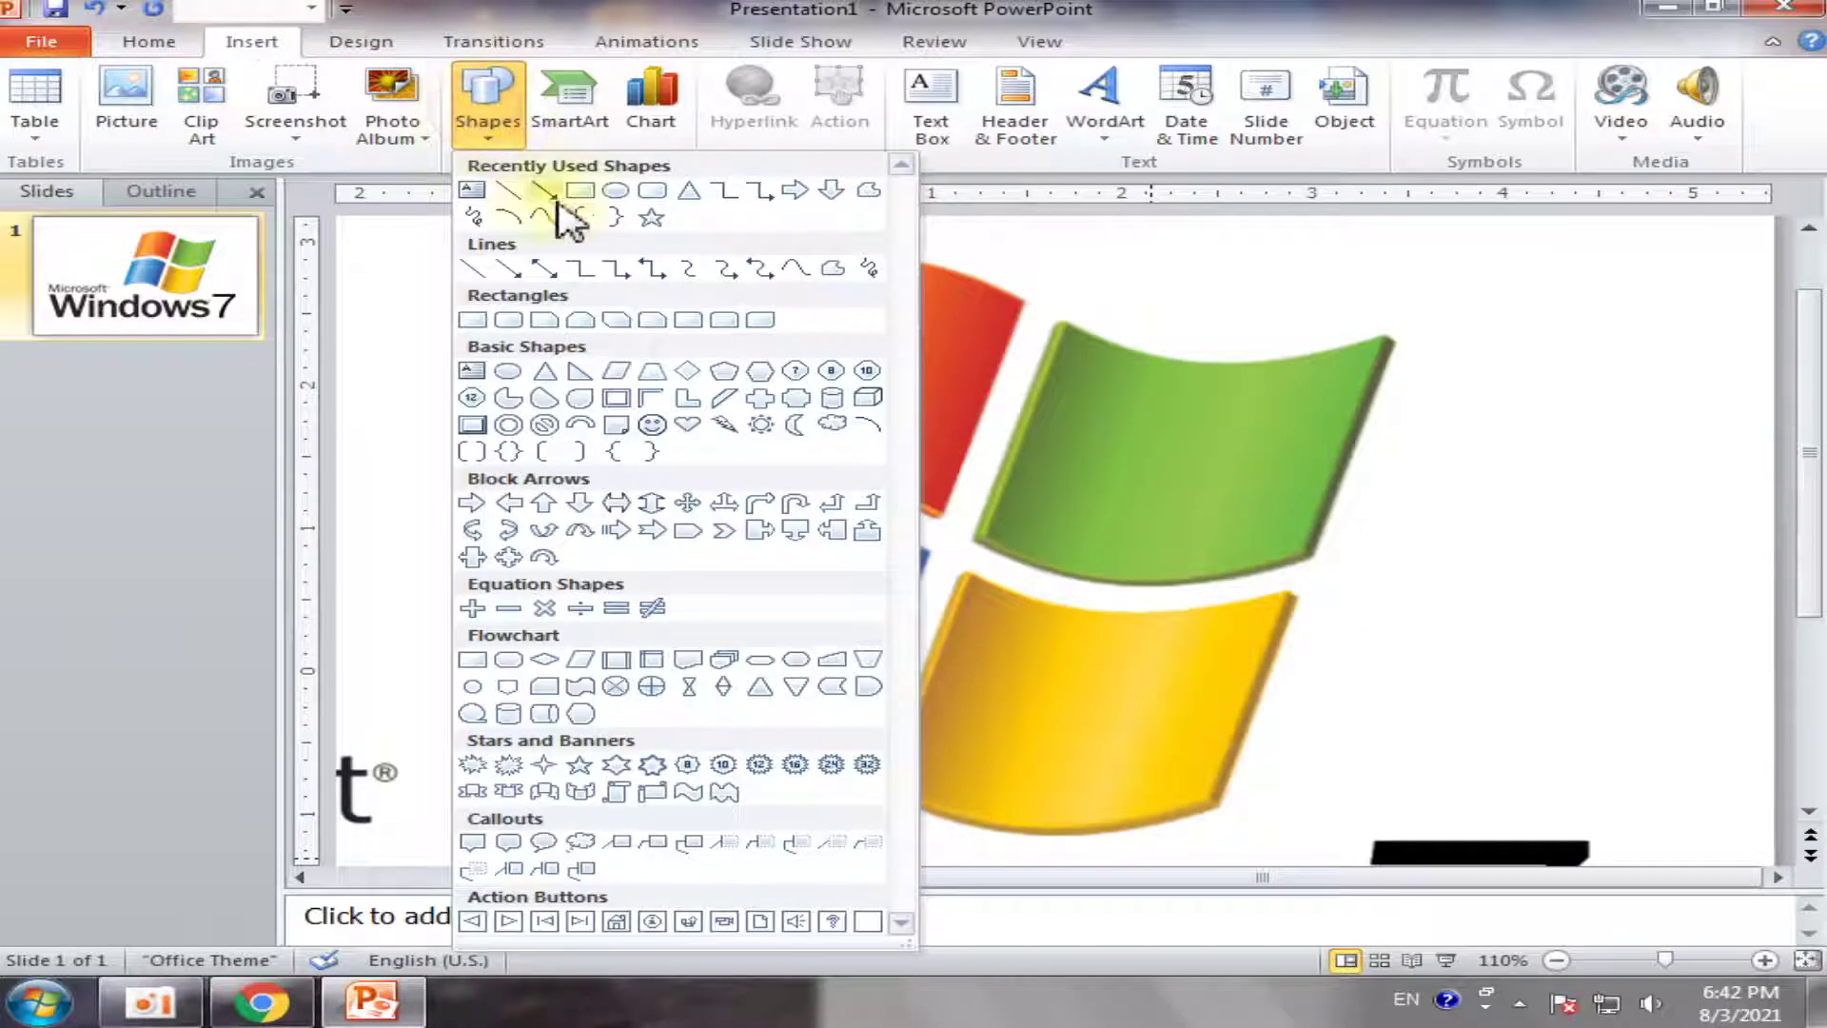
{"action": "left_click", "coordinate": [582, 191]}
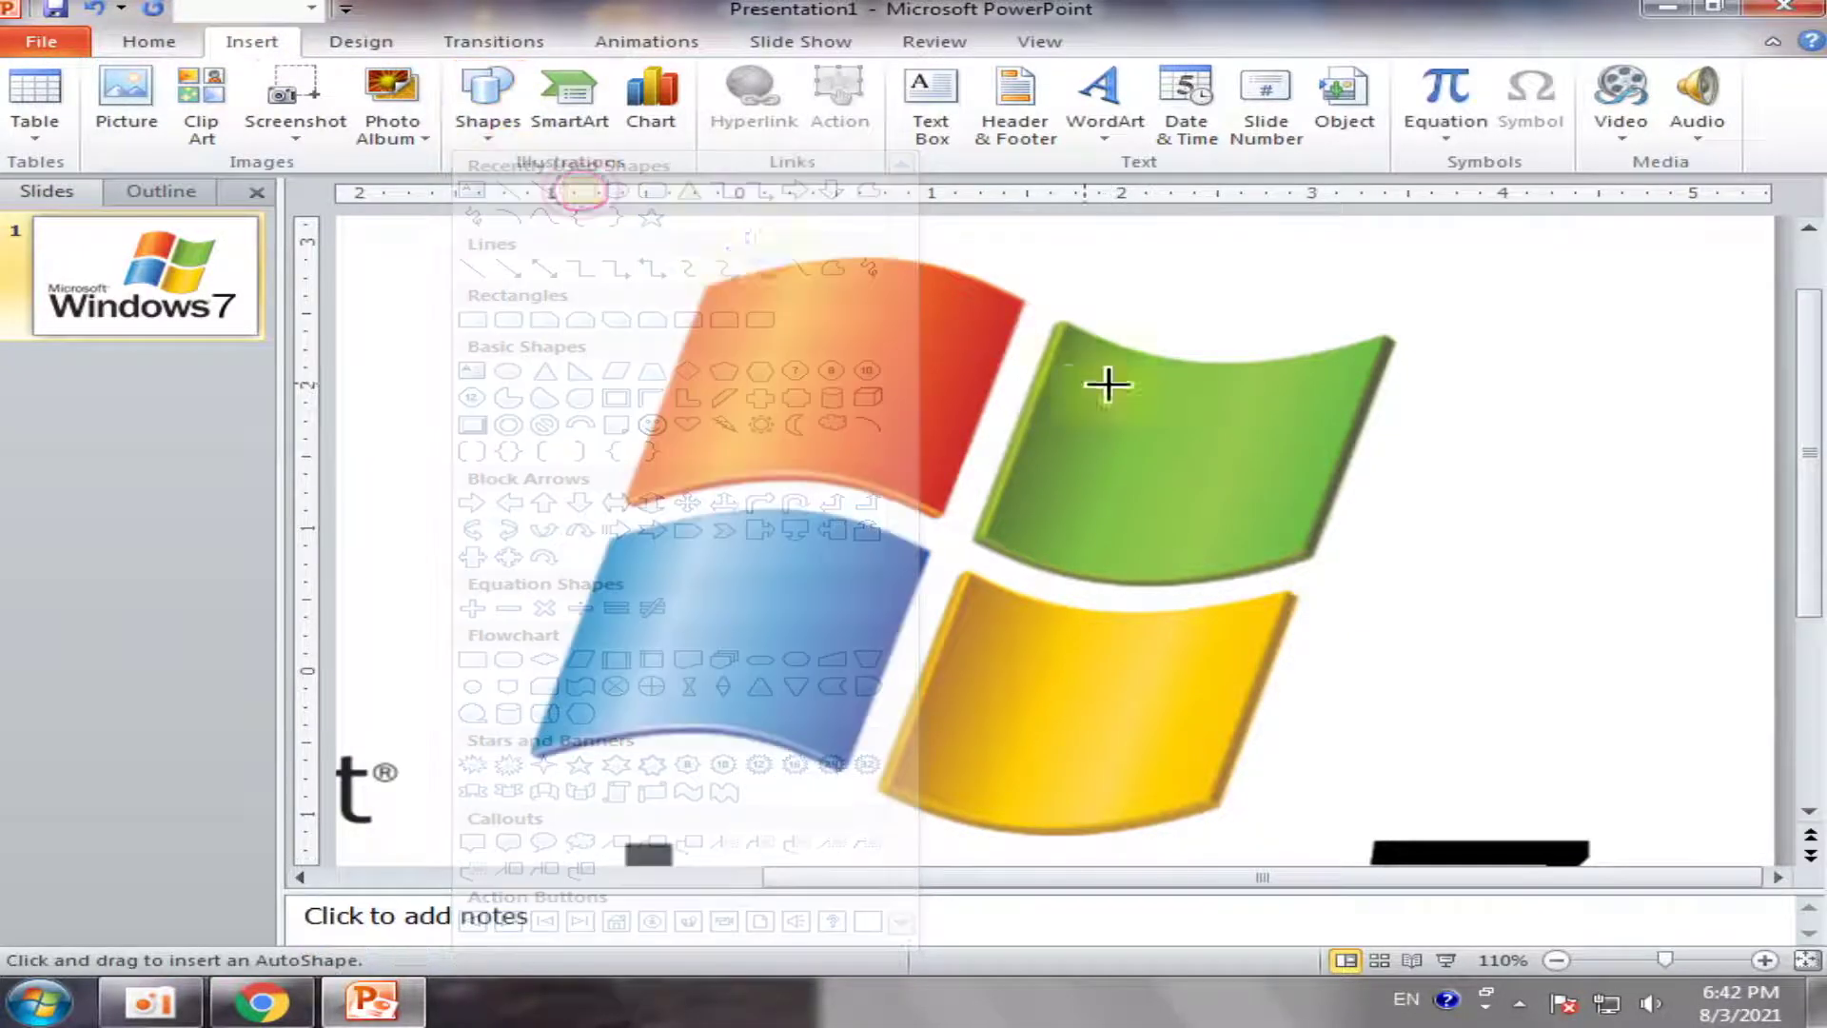
{"action": "left_click_drag", "start_coordinate": [701, 288], "coordinate": [966, 493]}
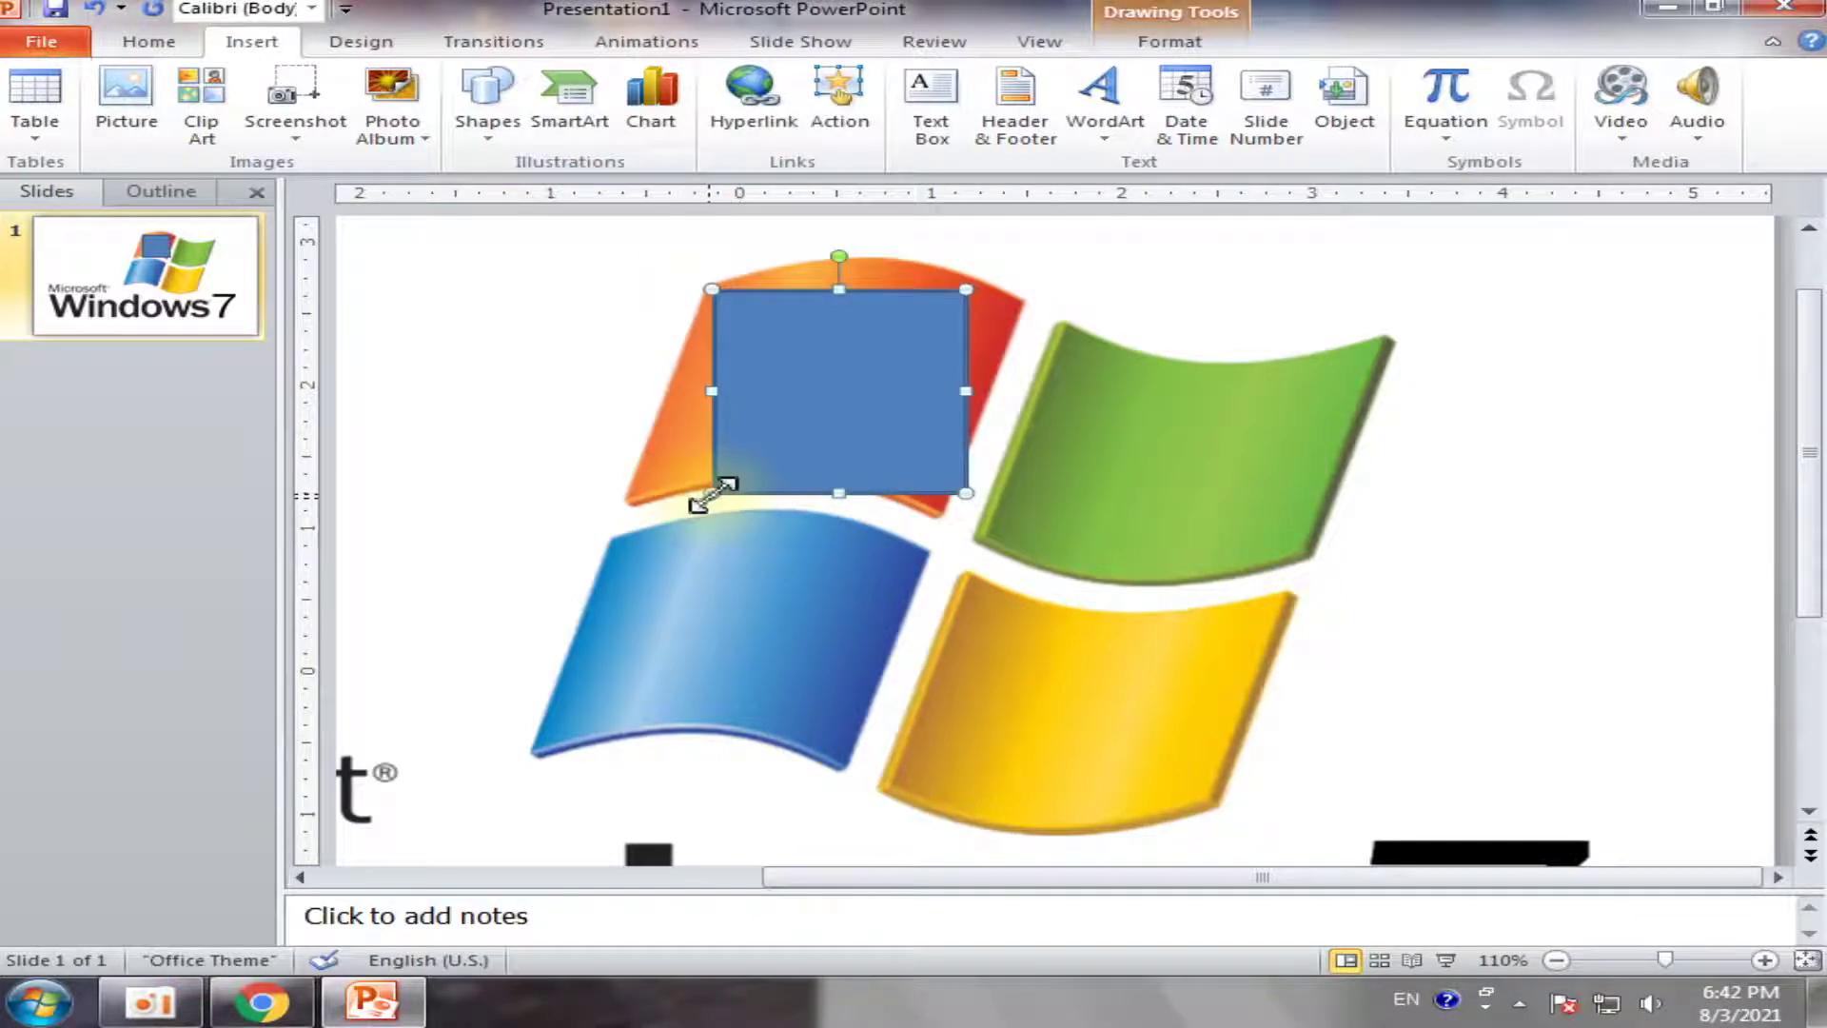
{"action": "left_click_drag", "start_coordinate": [712, 493], "coordinate": [677, 521]}
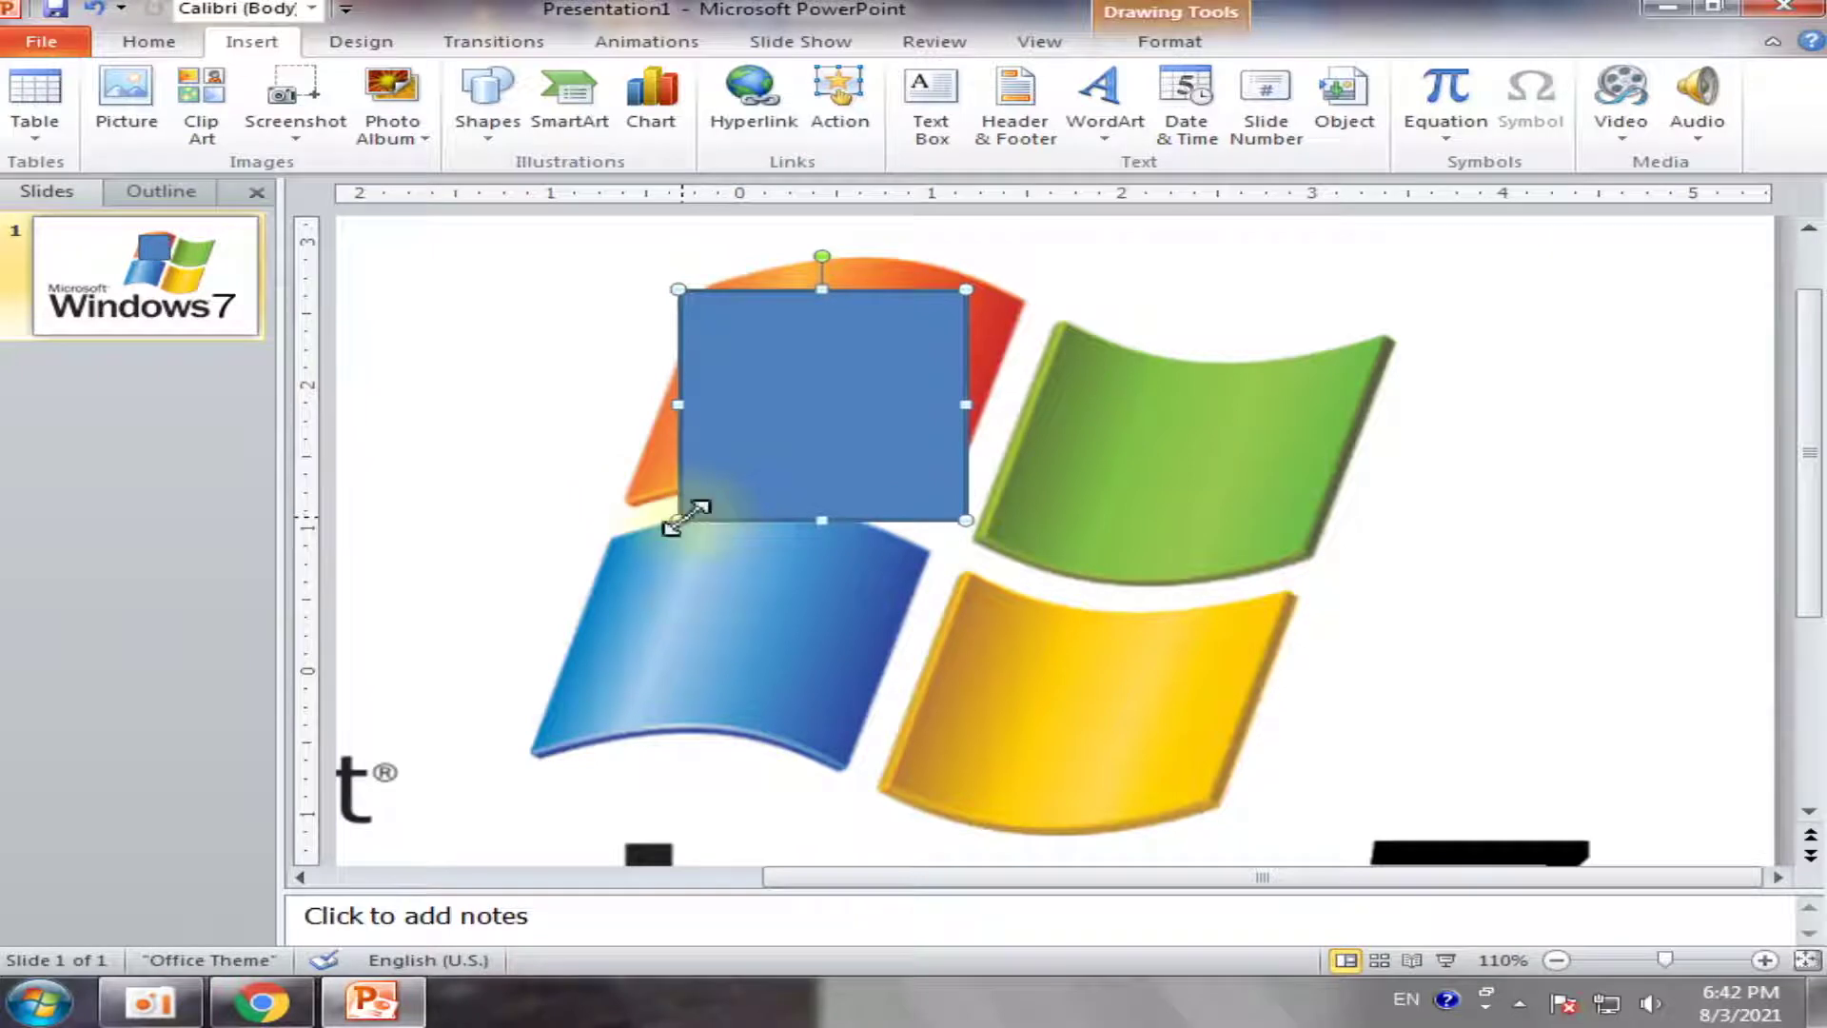
{"action": "left_click_drag", "start_coordinate": [677, 520], "coordinate": [633, 504]}
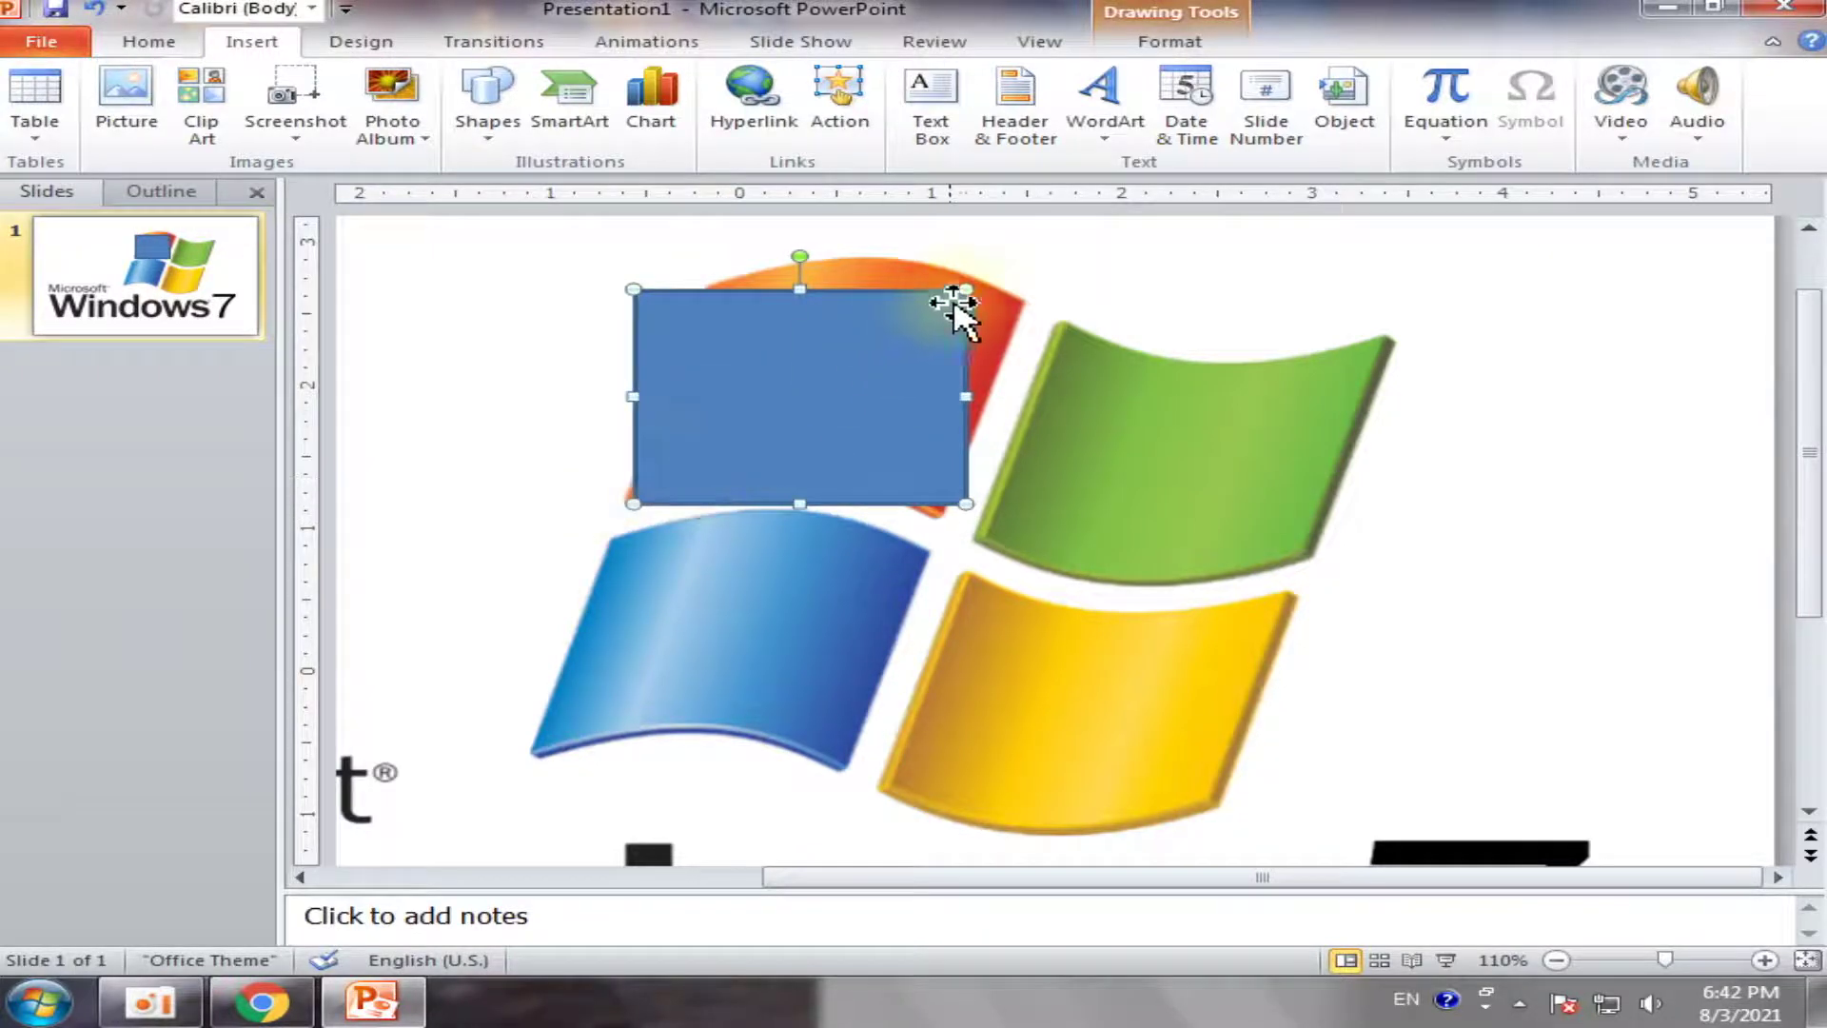
{"action": "left_click_drag", "start_coordinate": [830, 338], "coordinate": [844, 314]}
Using Edit Points, drag all four rectangle corners onto the orange pane's slanted corners
{"action": "right_click", "coordinate": [878, 274]}
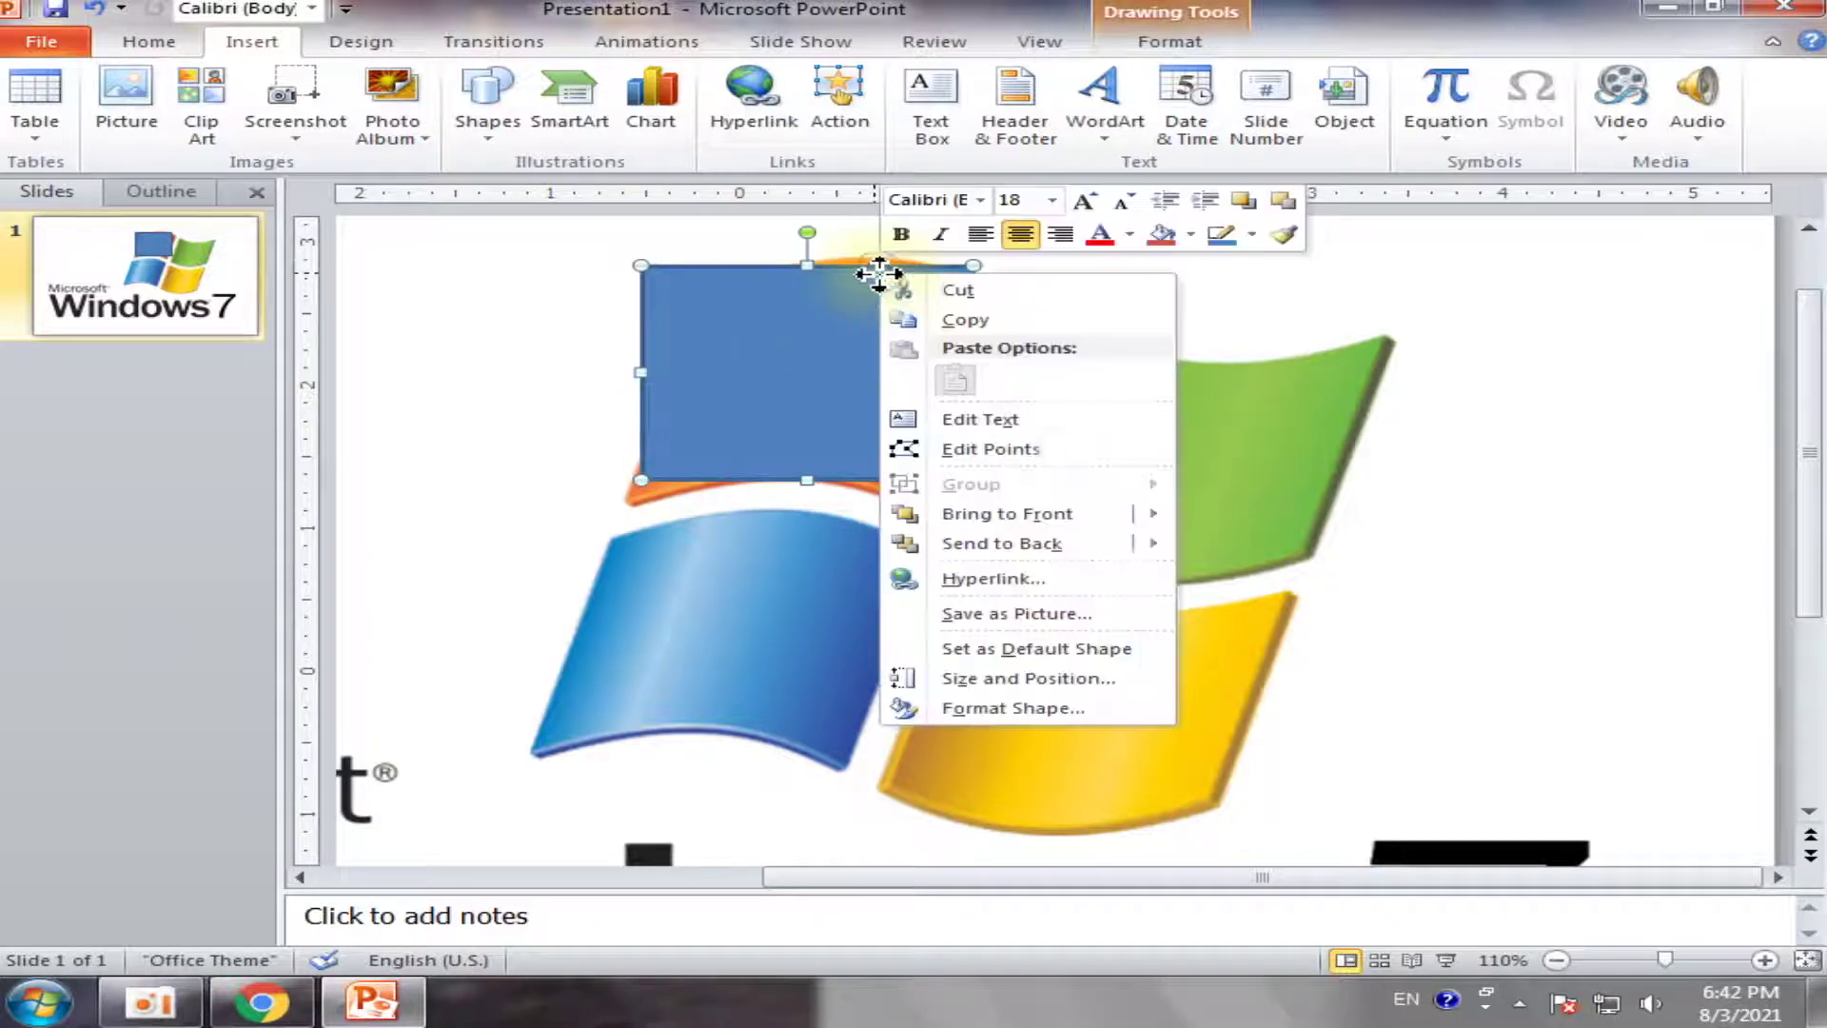
{"action": "left_click", "coordinate": [990, 451]}
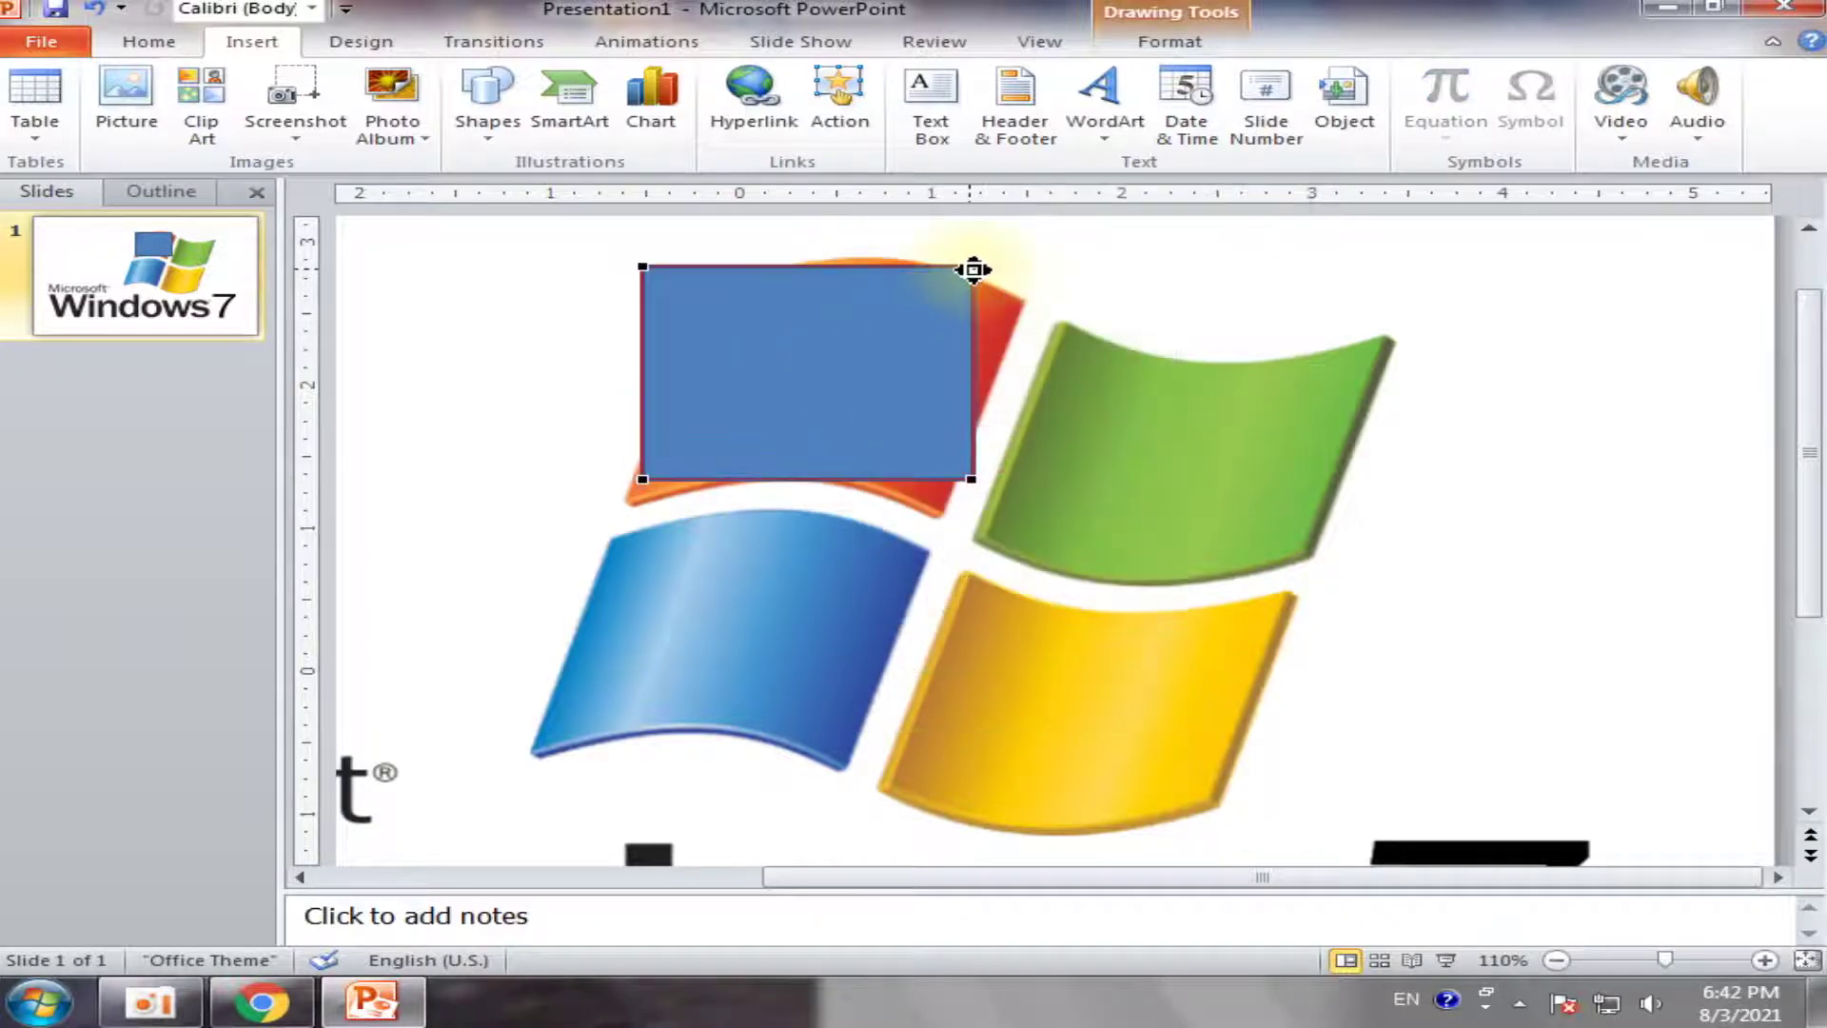
{"action": "mouse_move", "coordinate": [971, 269]}
{"action": "left_mouse_down"}
{"action": "mouse_move", "coordinate": [1035, 296]}
{"action": "mouse_move", "coordinate": [1018, 296]}
{"action": "left_mouse_up"}
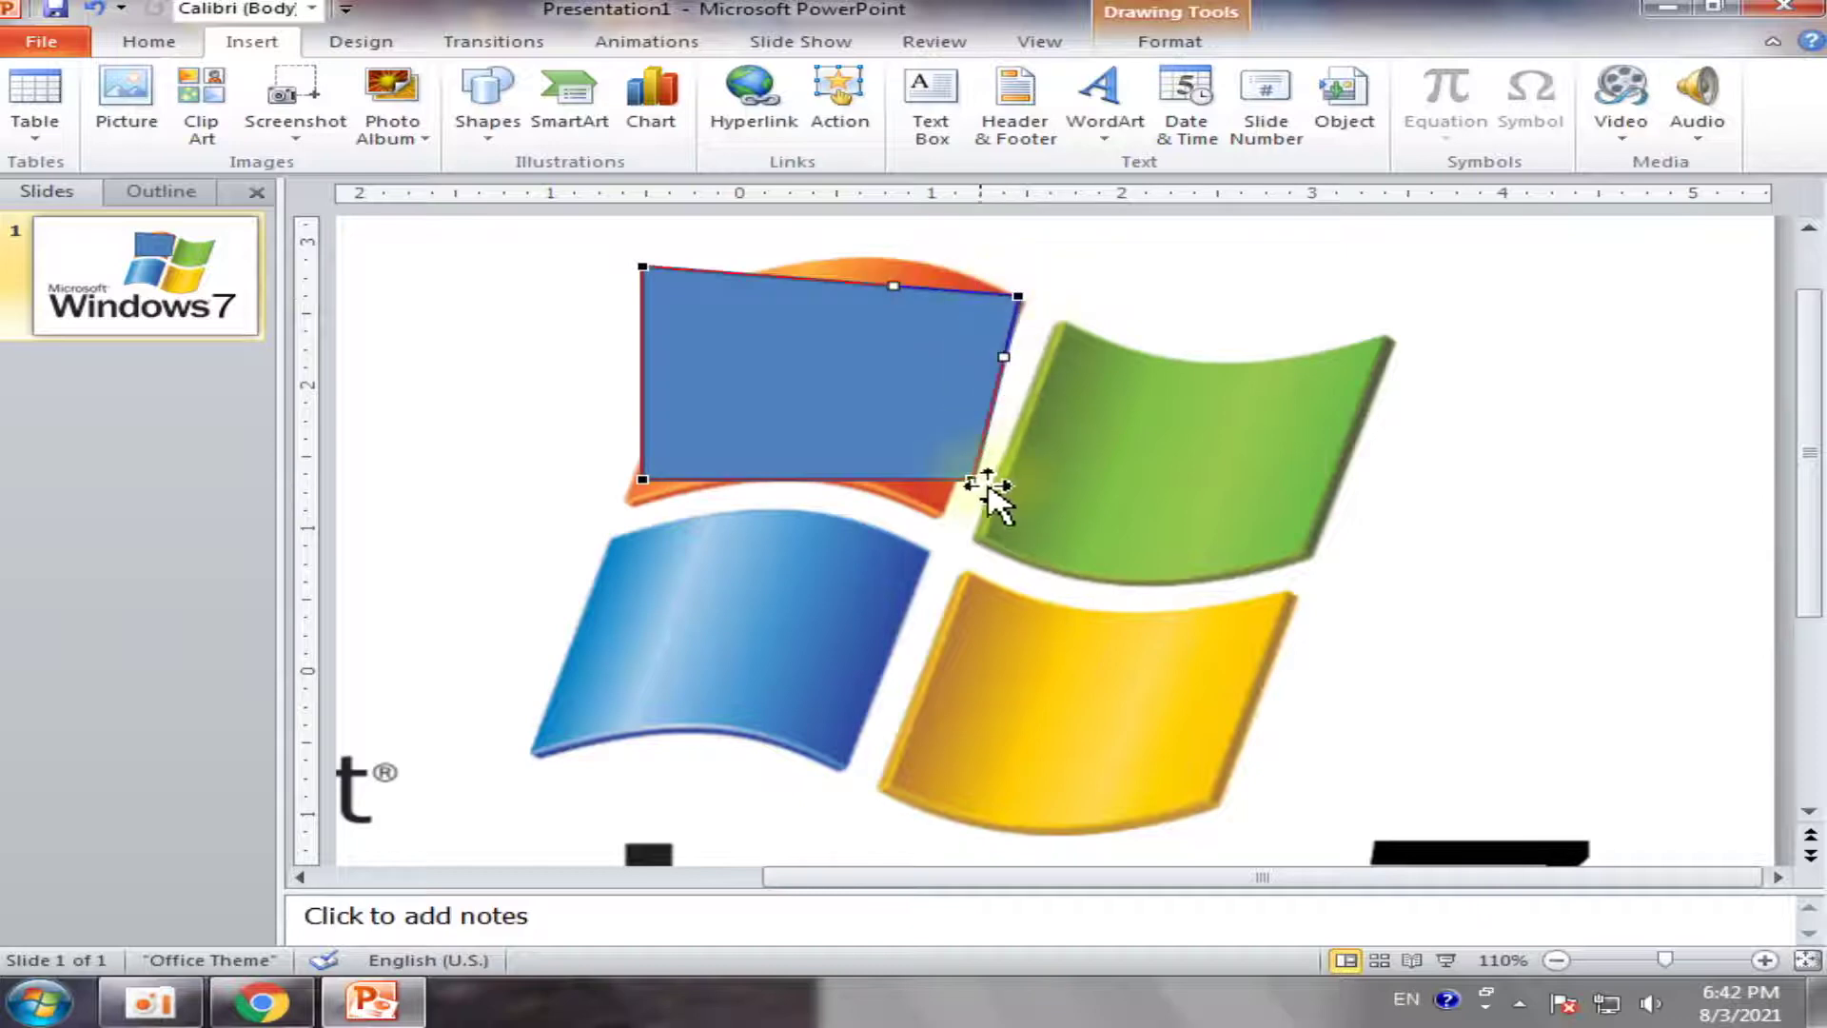
{"action": "left_click_drag", "start_coordinate": [974, 479], "coordinate": [940, 512]}
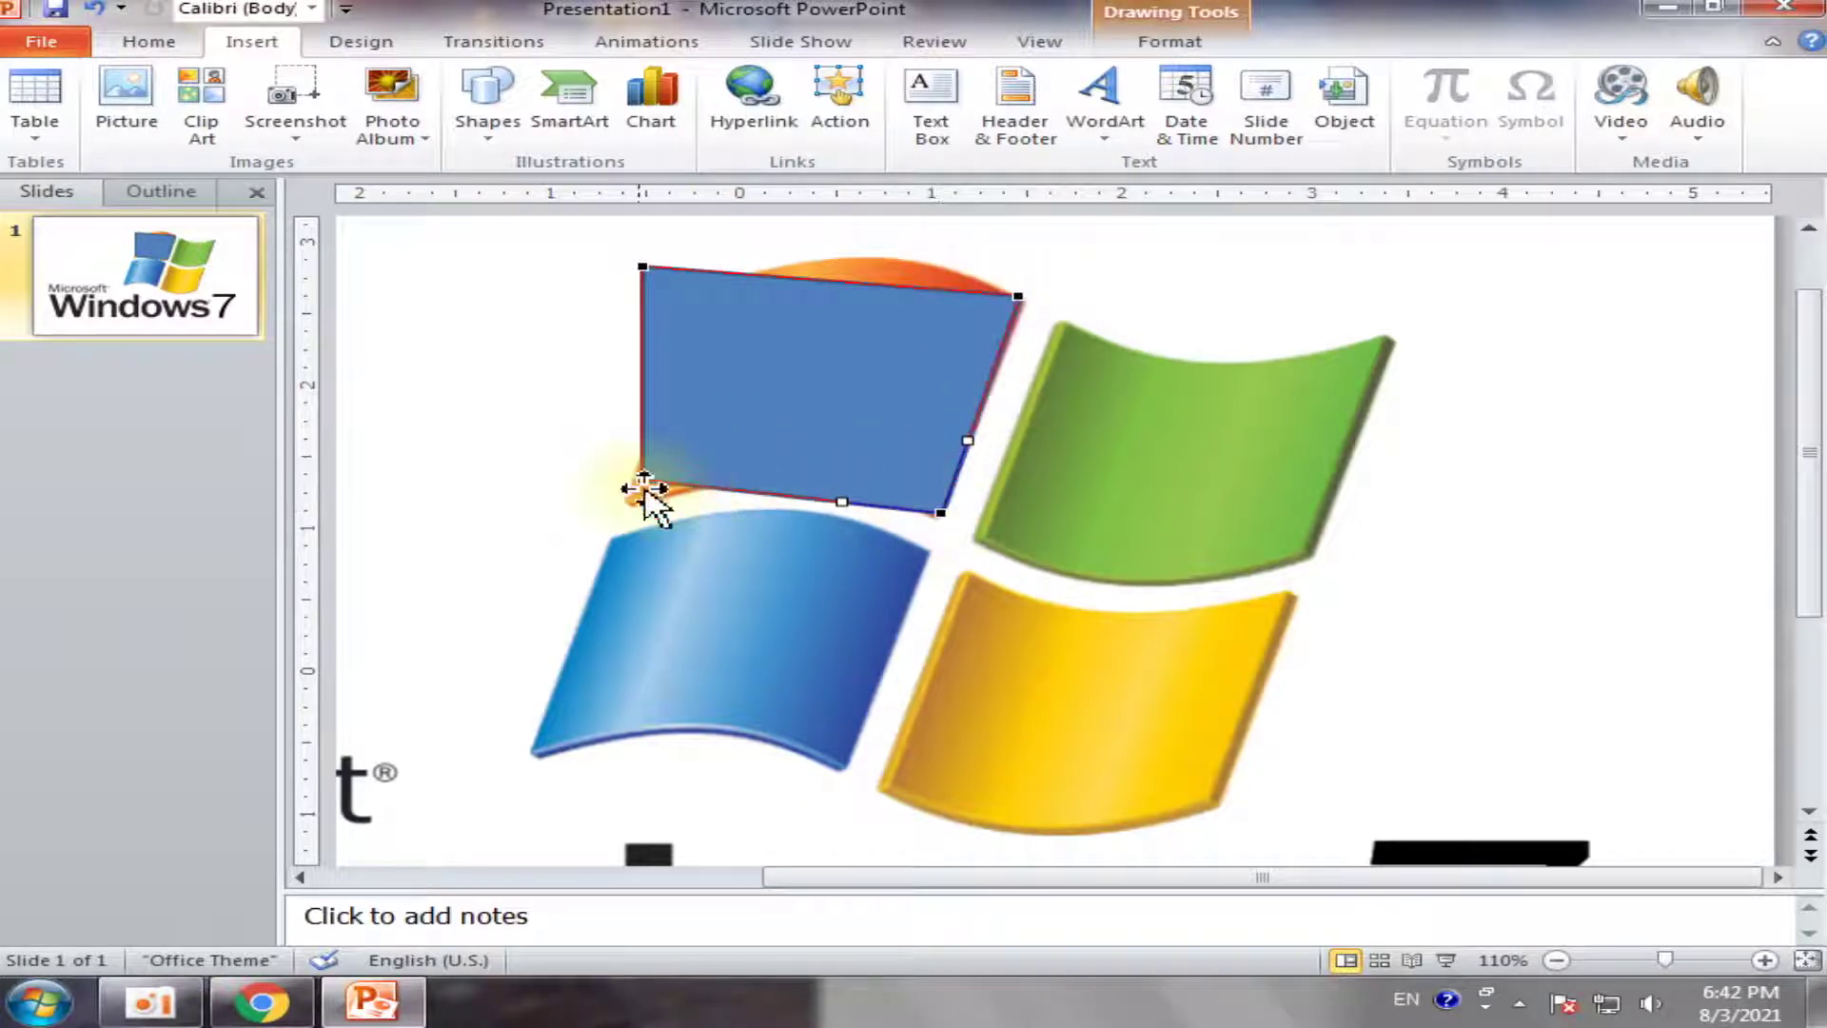
{"action": "left_click_drag", "start_coordinate": [645, 480], "coordinate": [632, 500]}
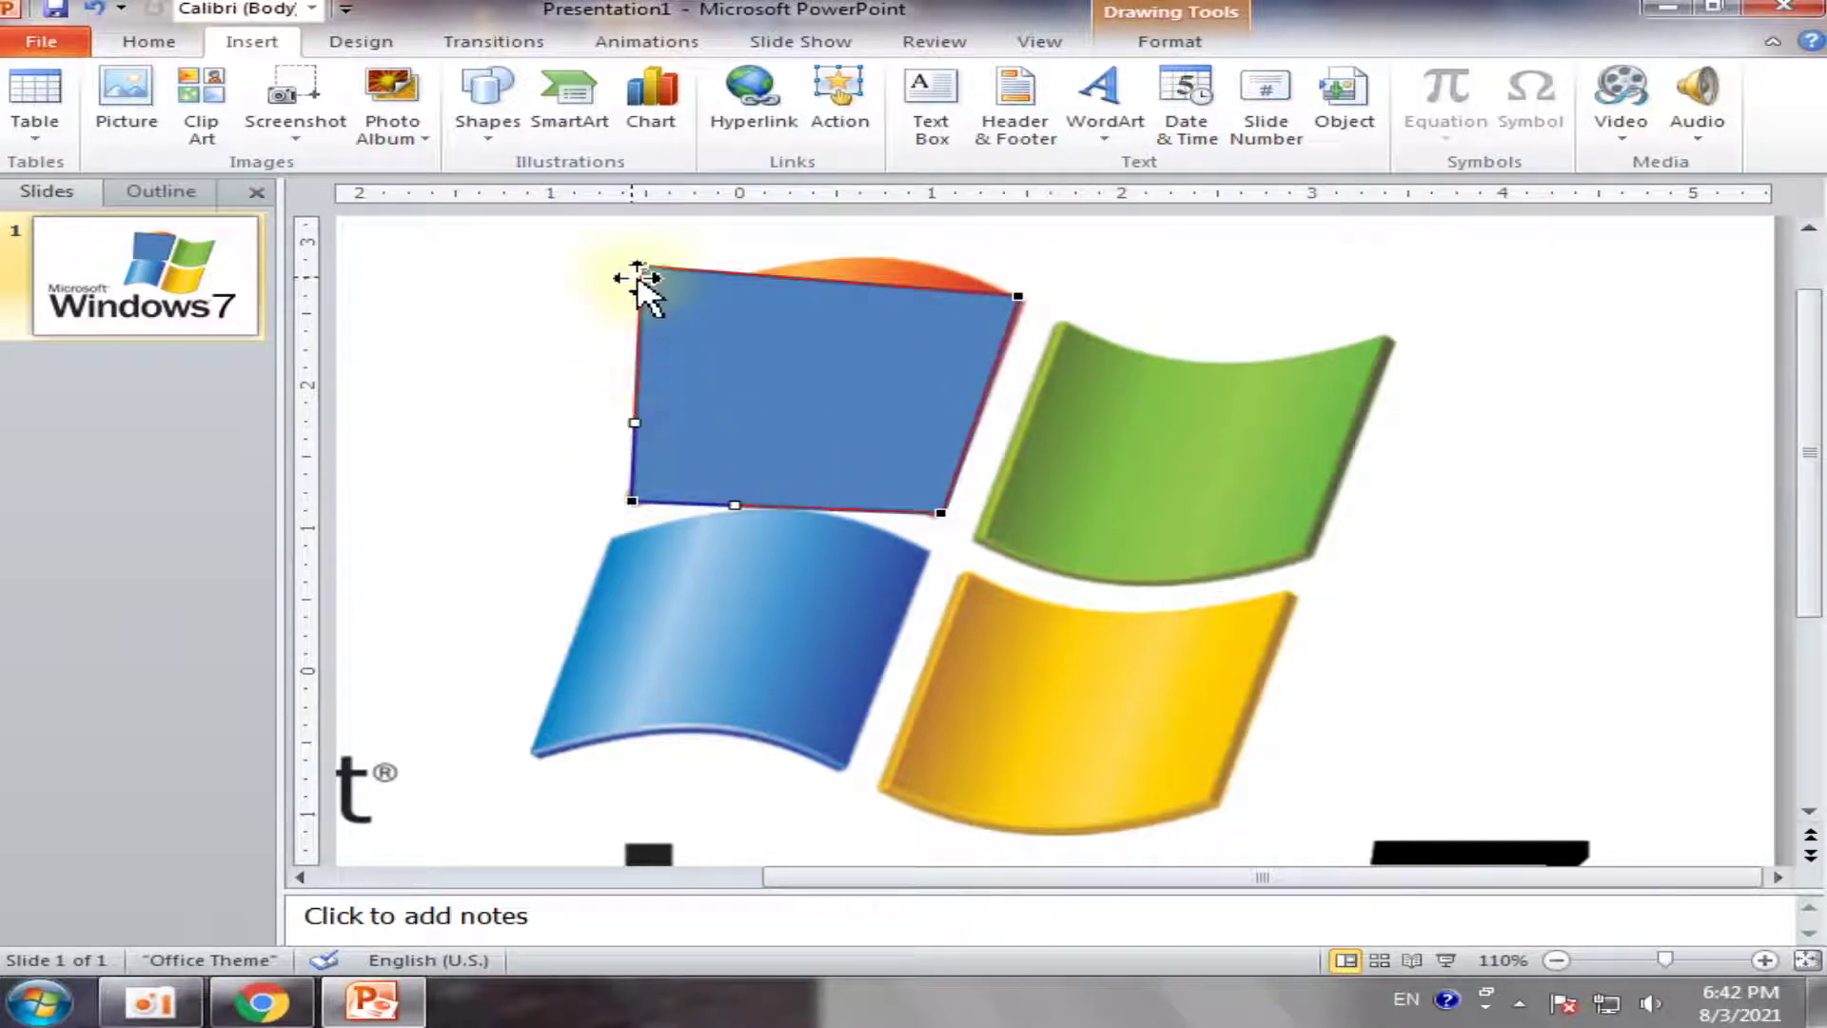
{"action": "mouse_move", "coordinate": [644, 268]}
{"action": "left_mouse_down"}
{"action": "mouse_move", "coordinate": [723, 268]}
{"action": "mouse_move", "coordinate": [706, 281]}
{"action": "left_mouse_up"}
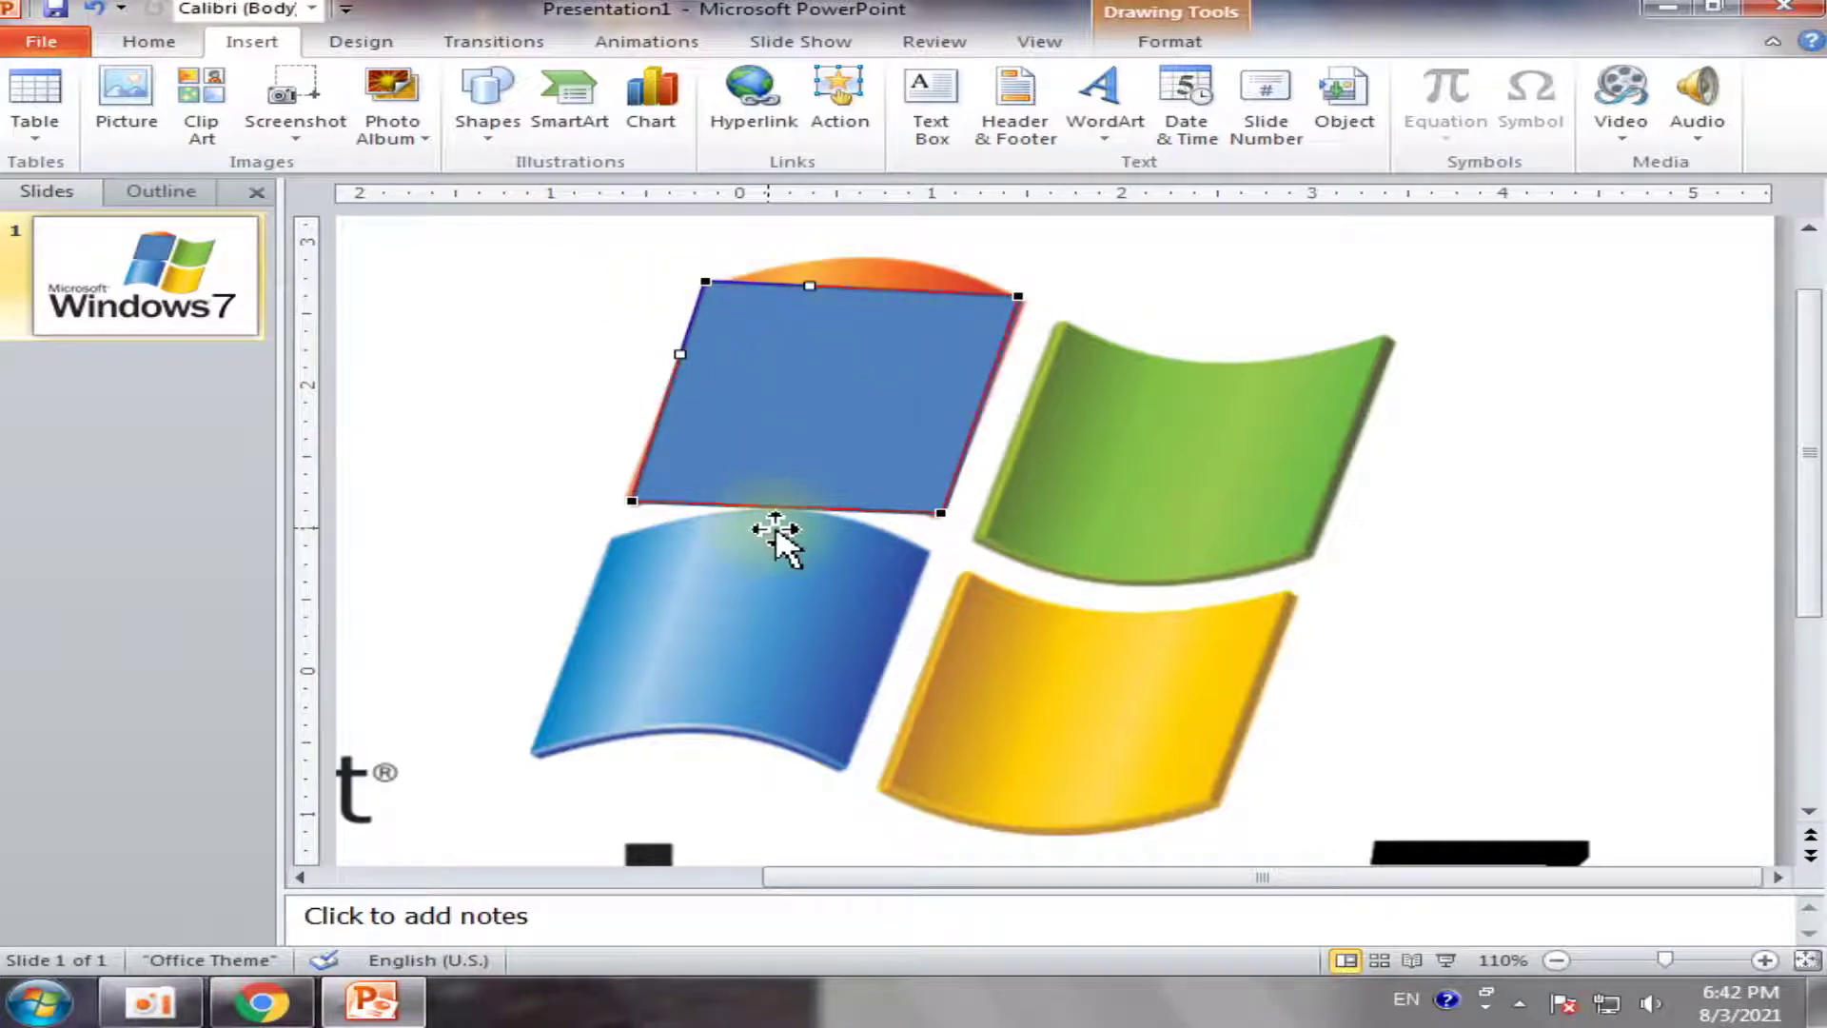
Add a point on the shape's top edge, pull it upward, then delete it again
{"action": "right_click", "coordinate": [835, 289]}
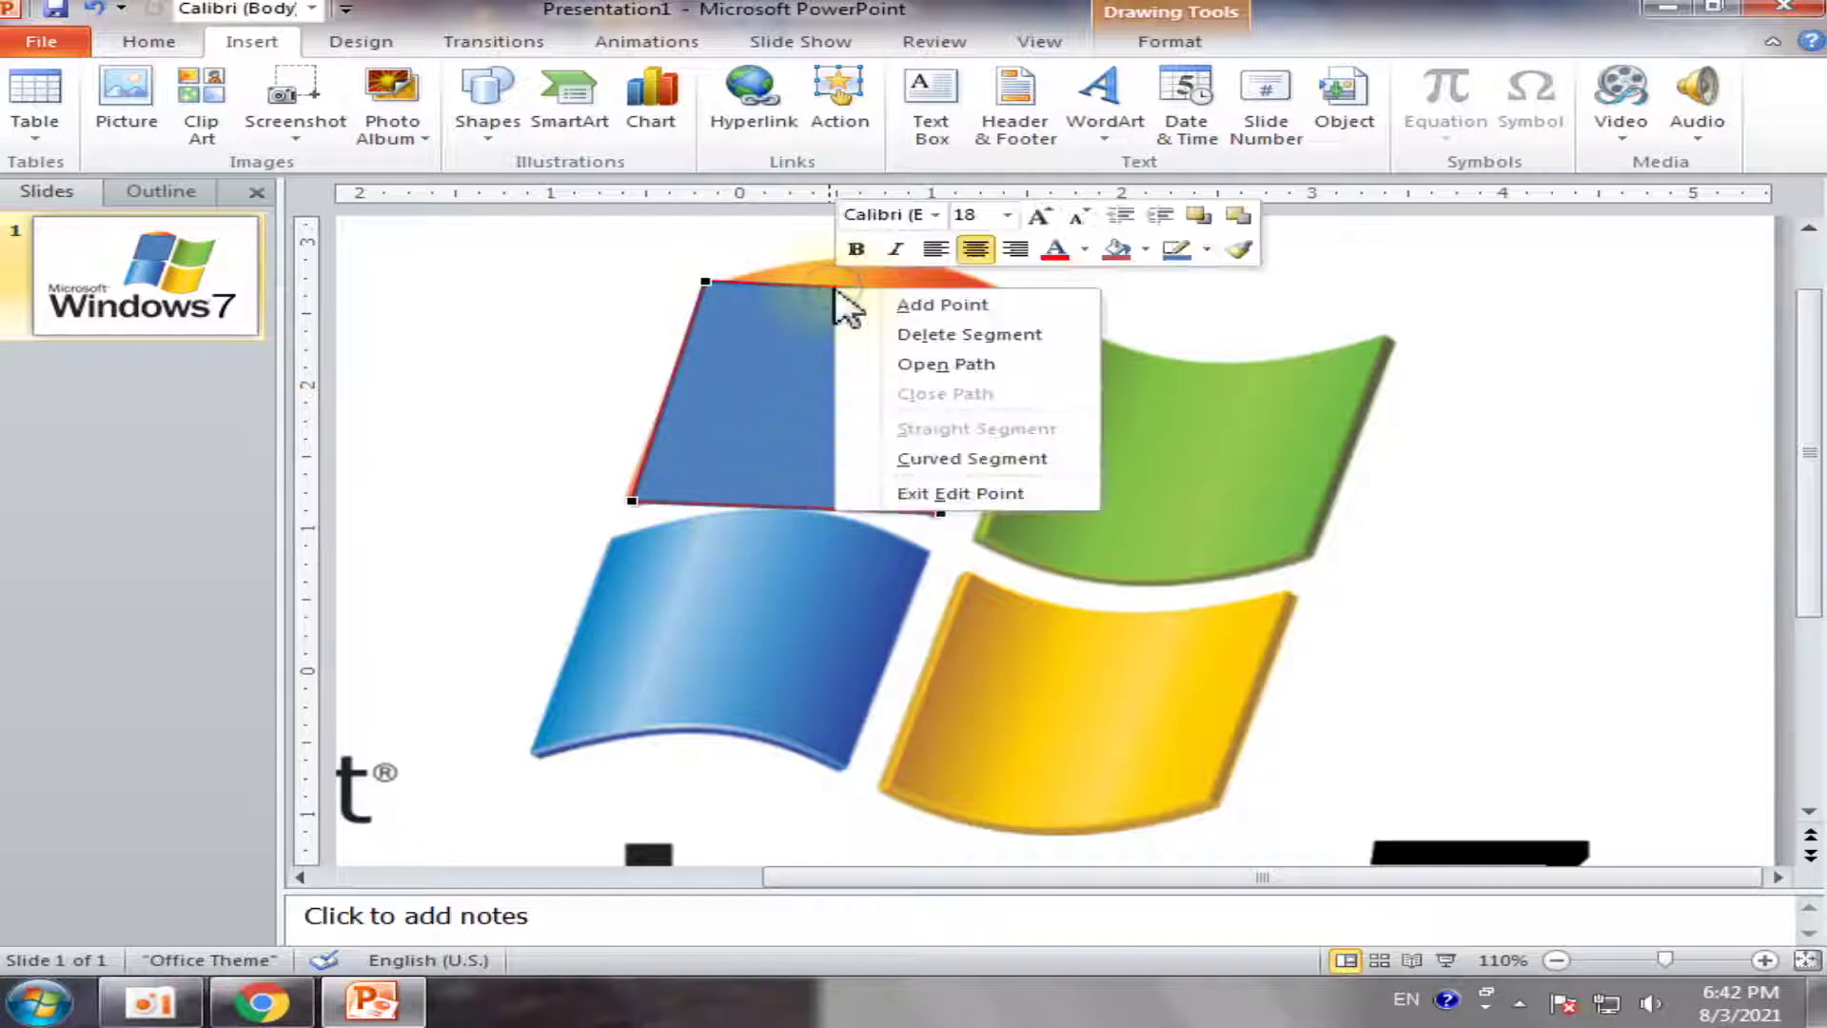
{"action": "left_click", "coordinate": [936, 304]}
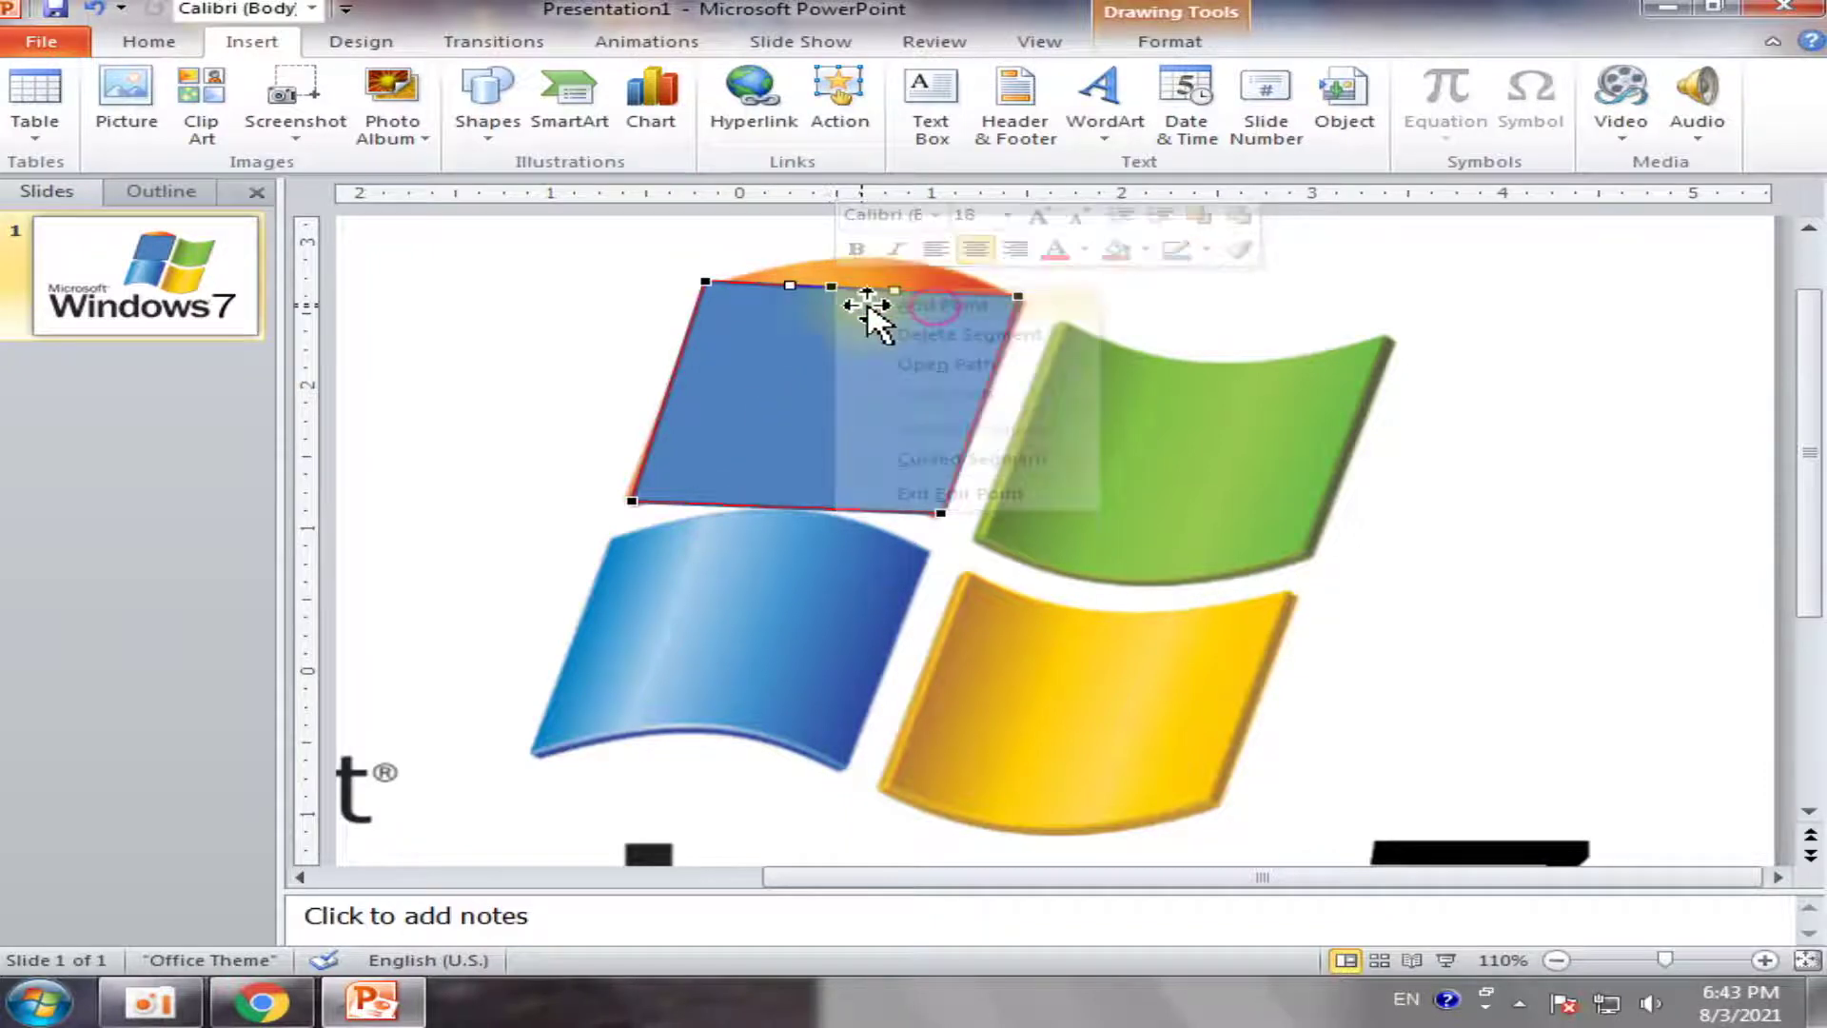
{"action": "left_click_drag", "start_coordinate": [833, 287], "coordinate": [886, 253]}
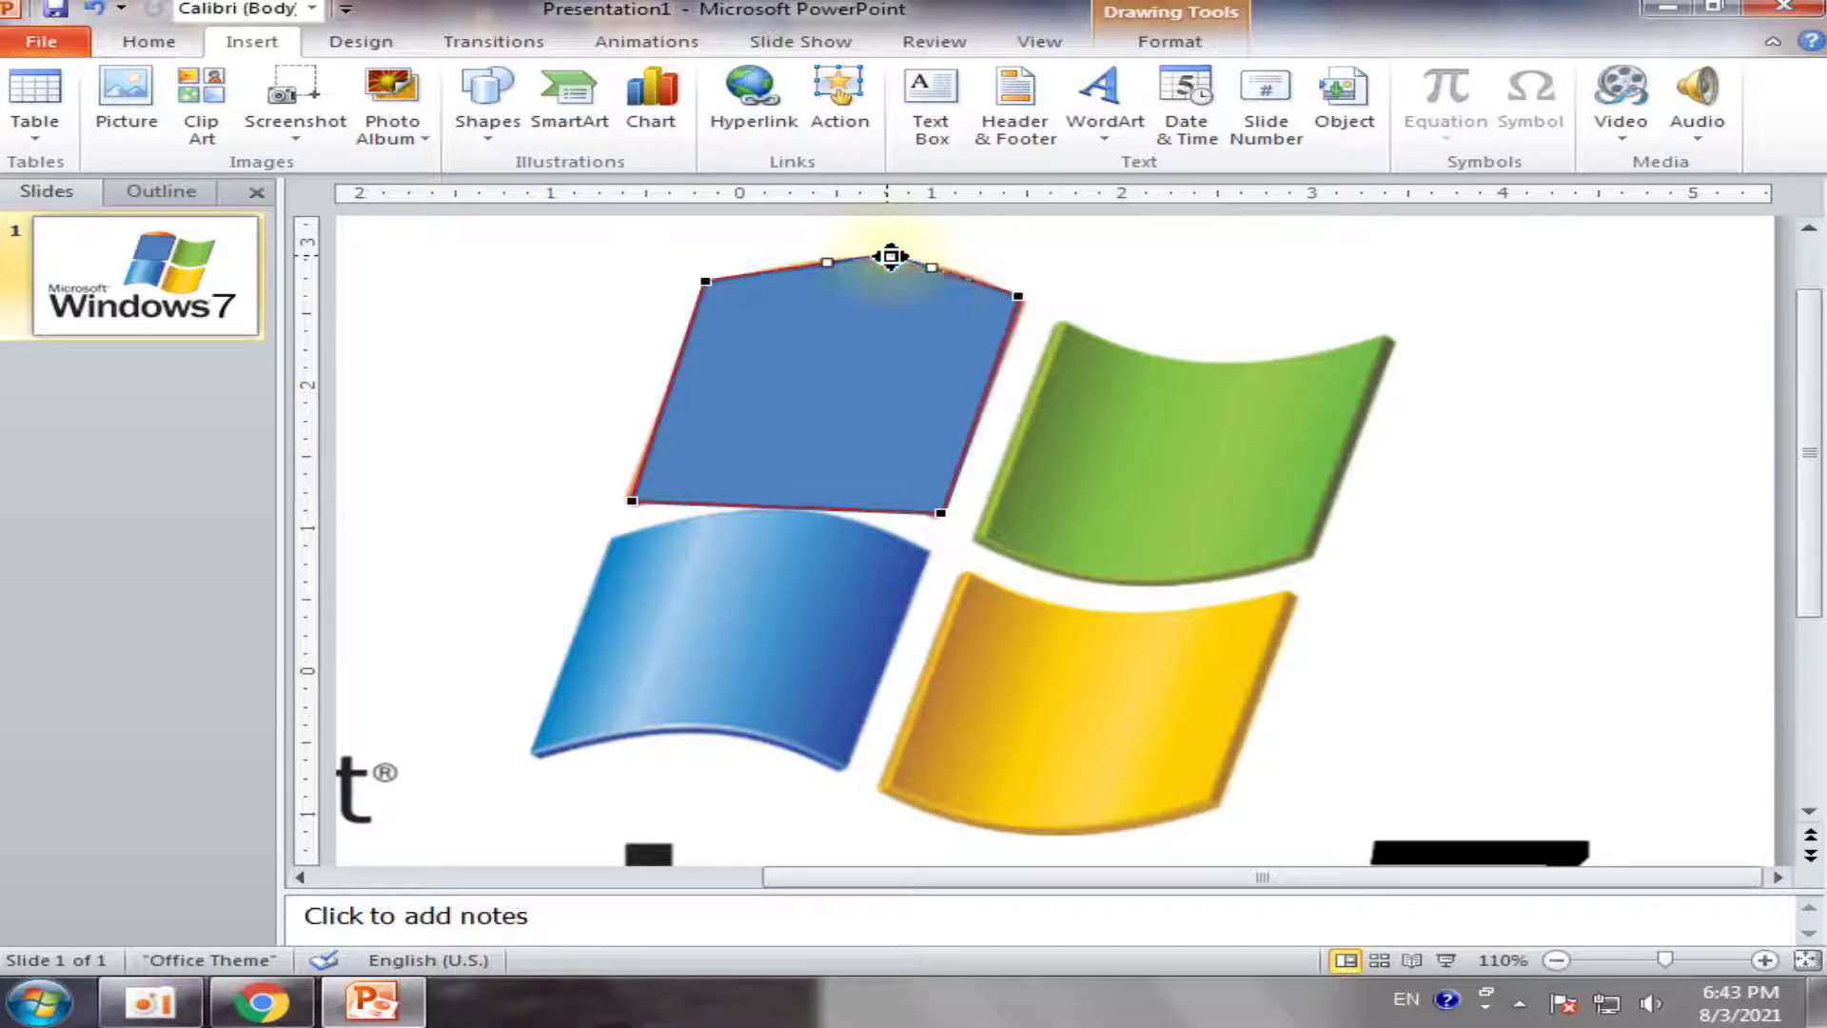
{"action": "left_click", "coordinate": [971, 285]}
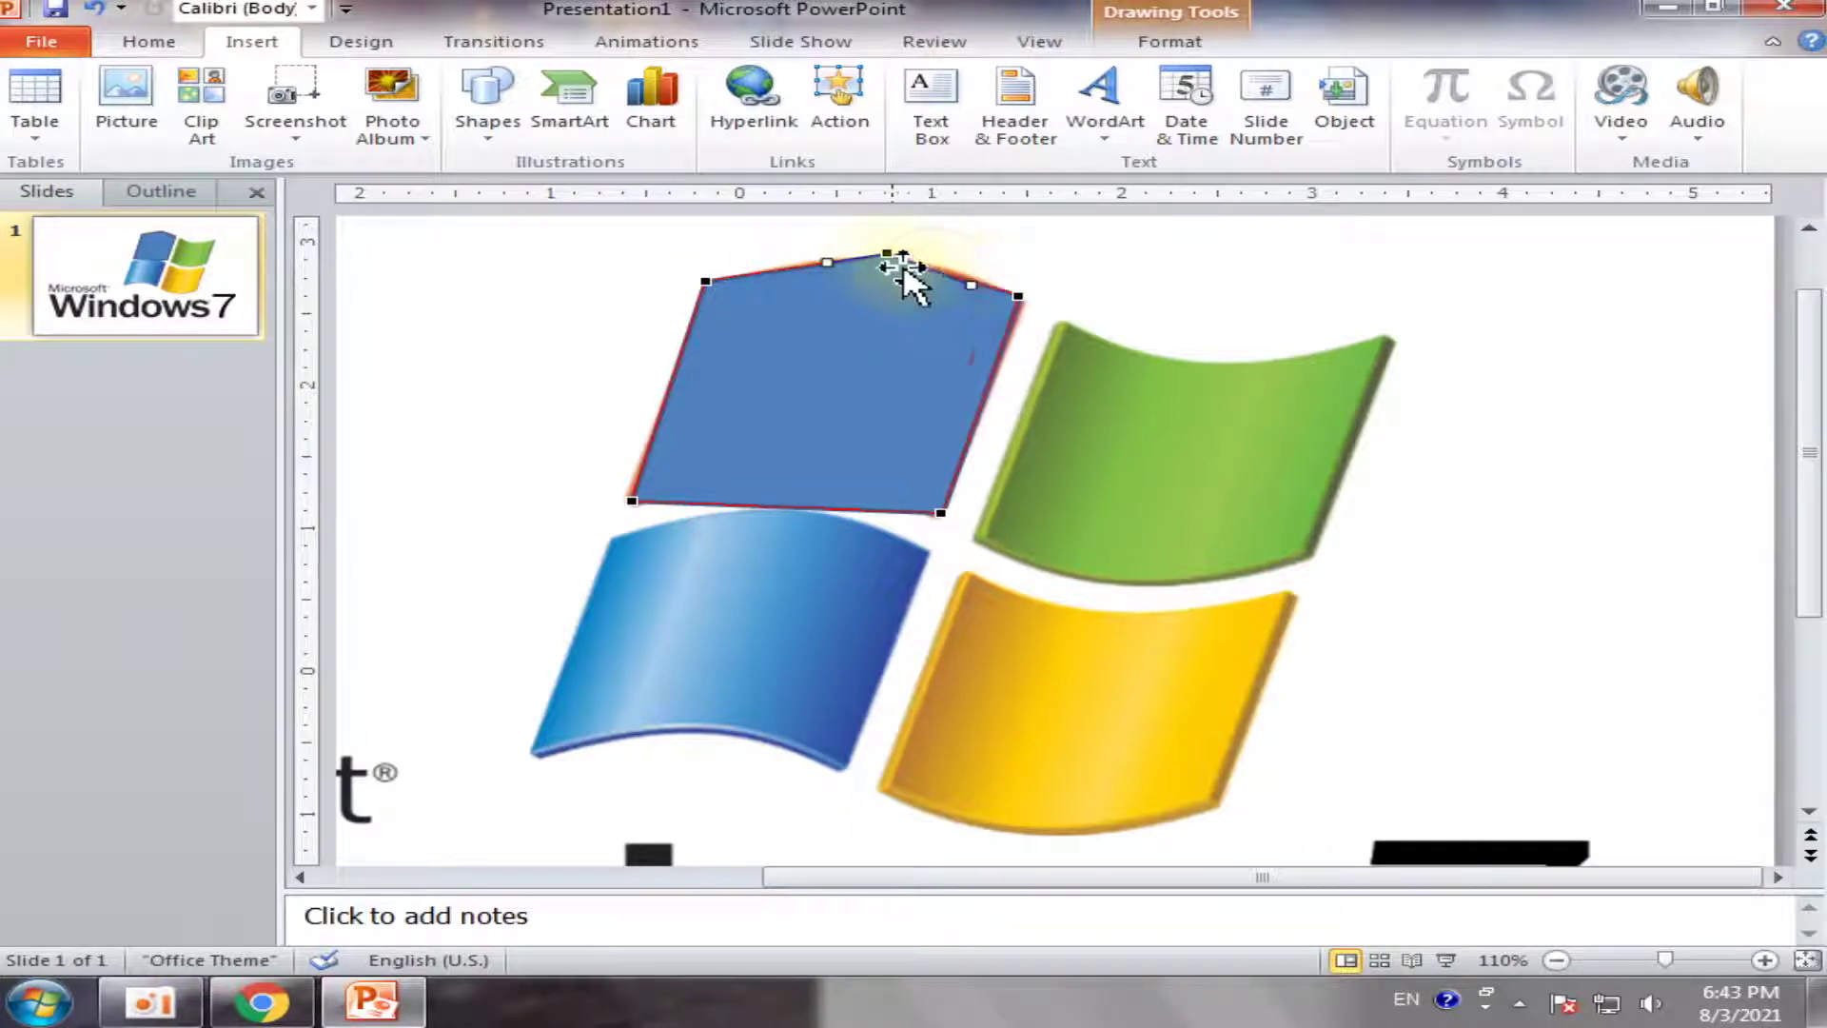
{"action": "right_click", "coordinate": [883, 253]}
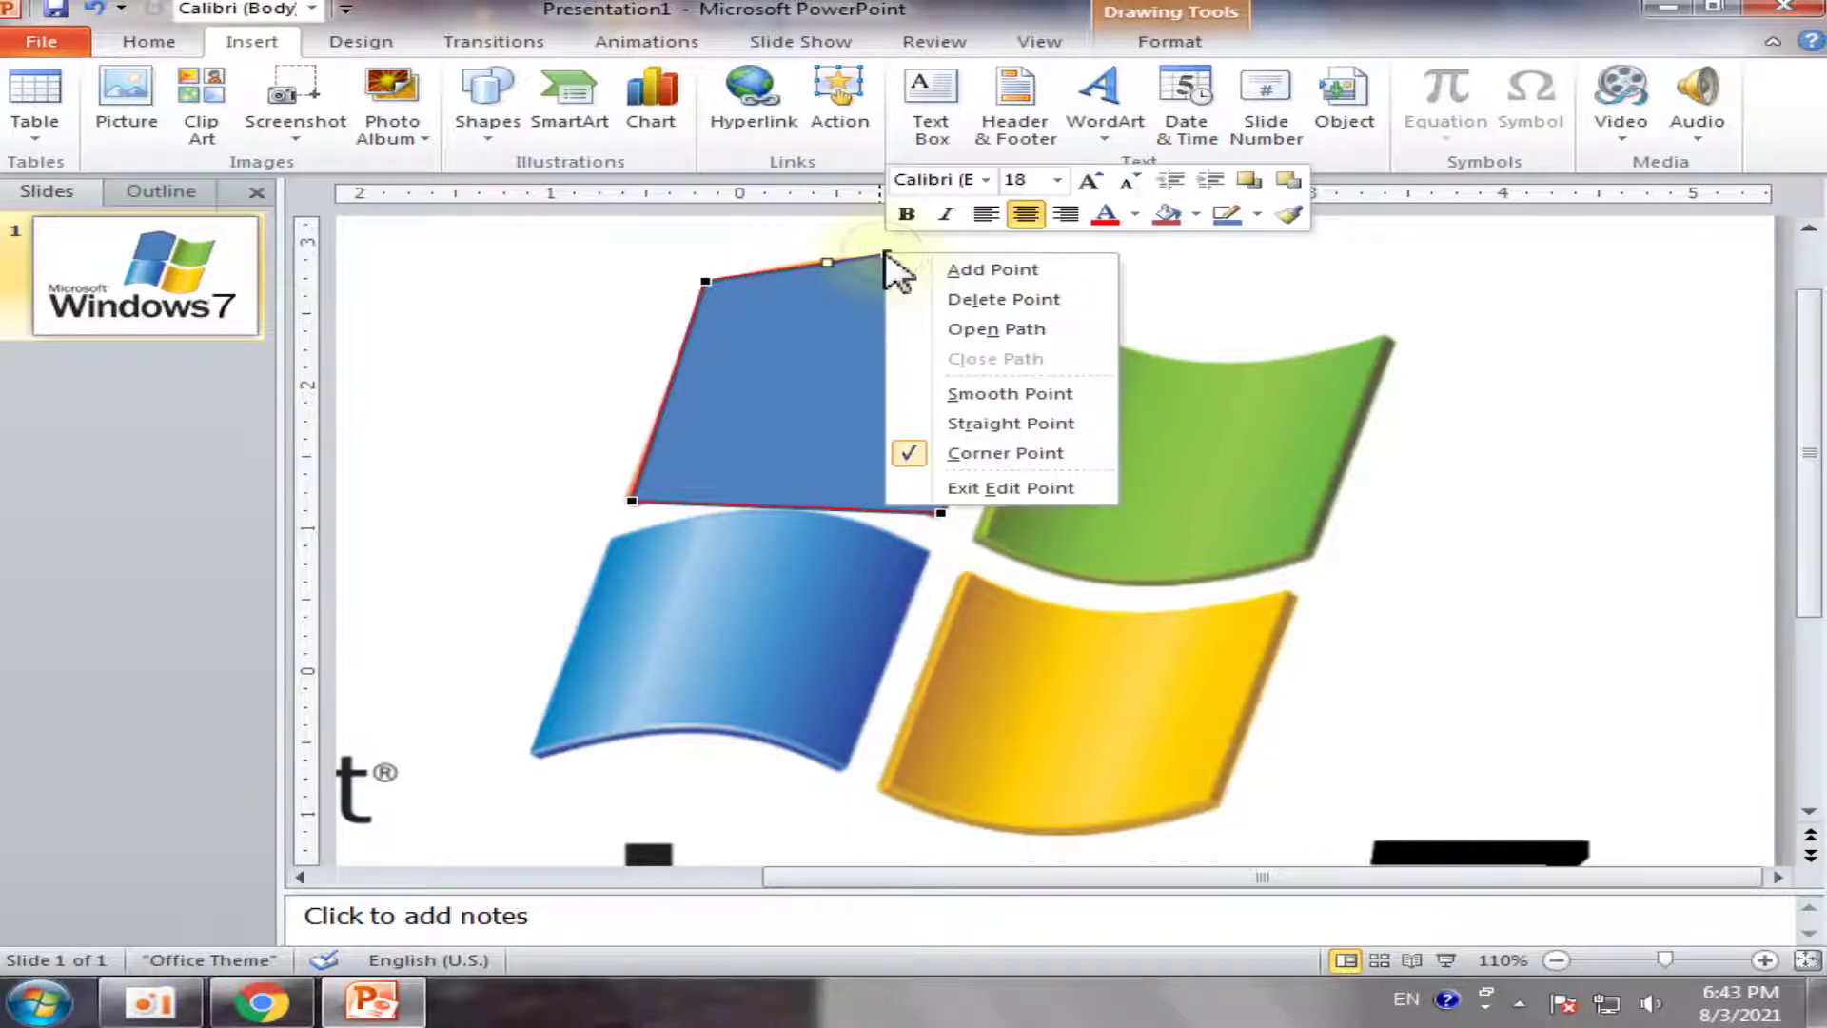
{"action": "left_click", "coordinate": [999, 301]}
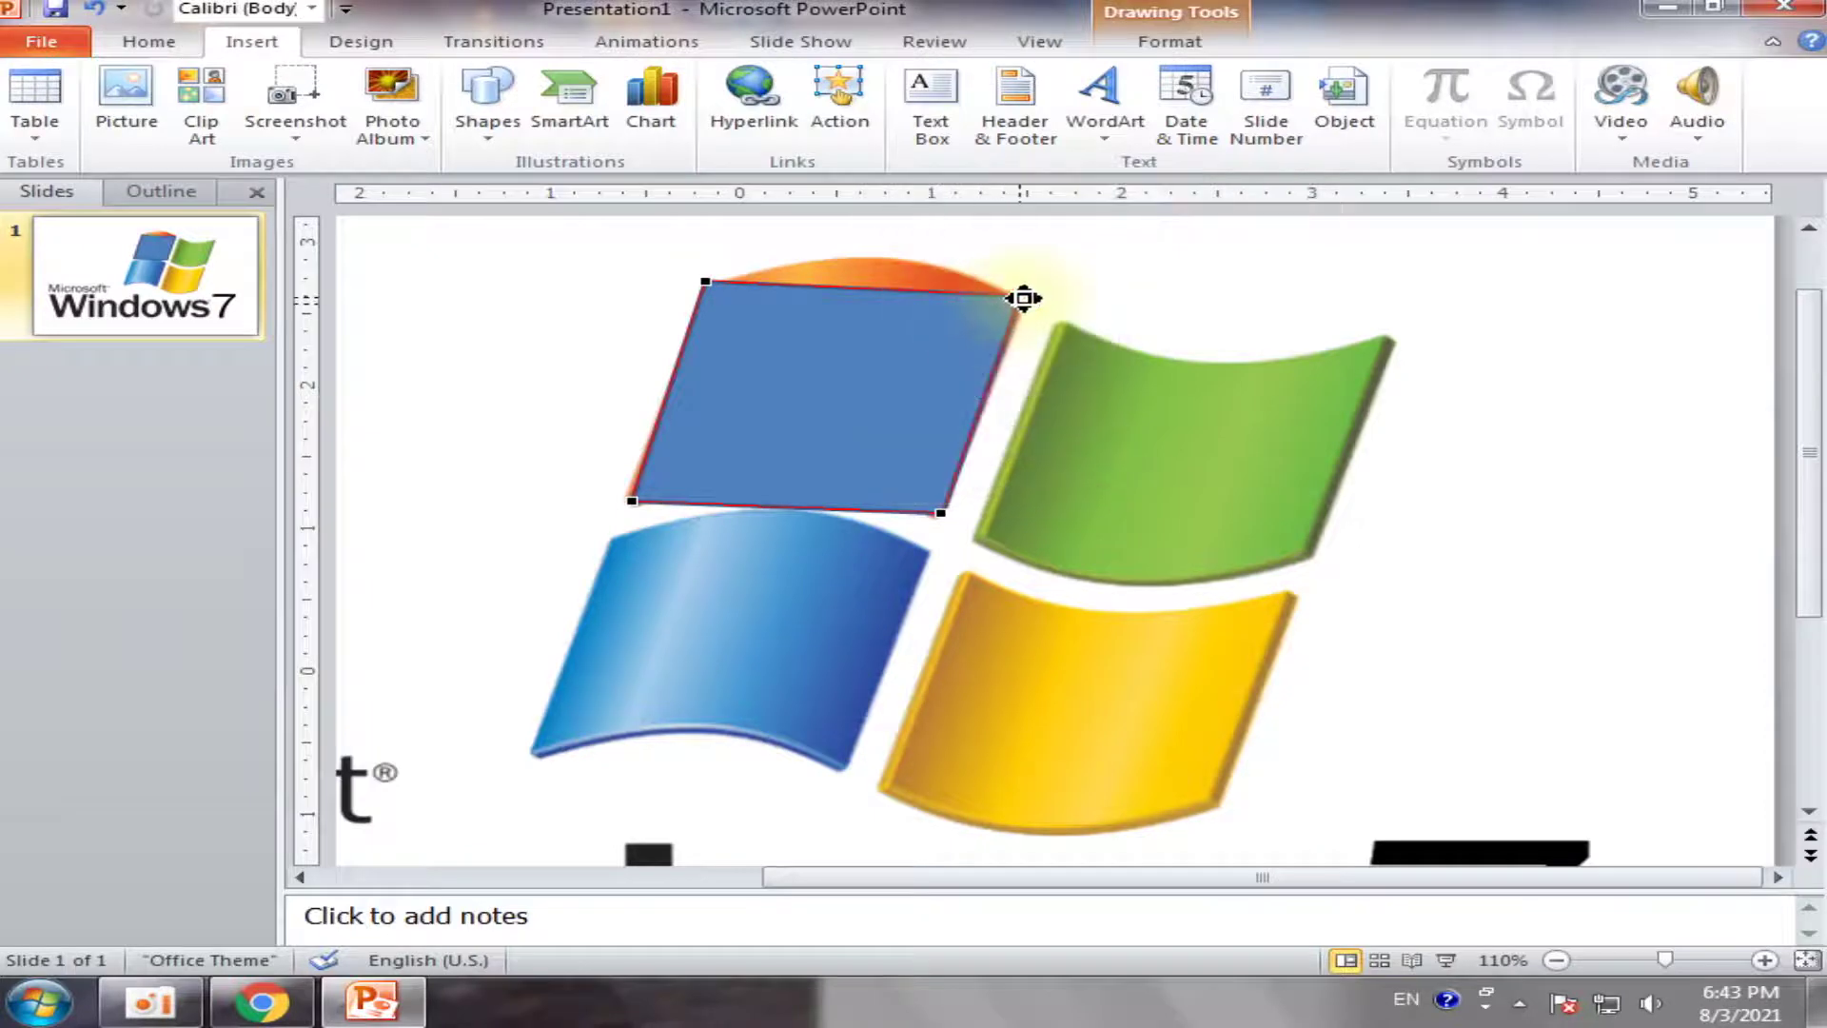
Arch the top edge and bend the right edge using the corner points' curve handles
{"action": "left_click", "coordinate": [1023, 298]}
{"action": "left_click_drag", "start_coordinate": [909, 288], "coordinate": [924, 247]}
{"action": "mouse_move", "coordinate": [810, 286]}
{"action": "left_mouse_down"}
{"action": "mouse_move", "coordinate": [814, 240]}
{"action": "mouse_move", "coordinate": [829, 247]}
{"action": "left_mouse_up"}
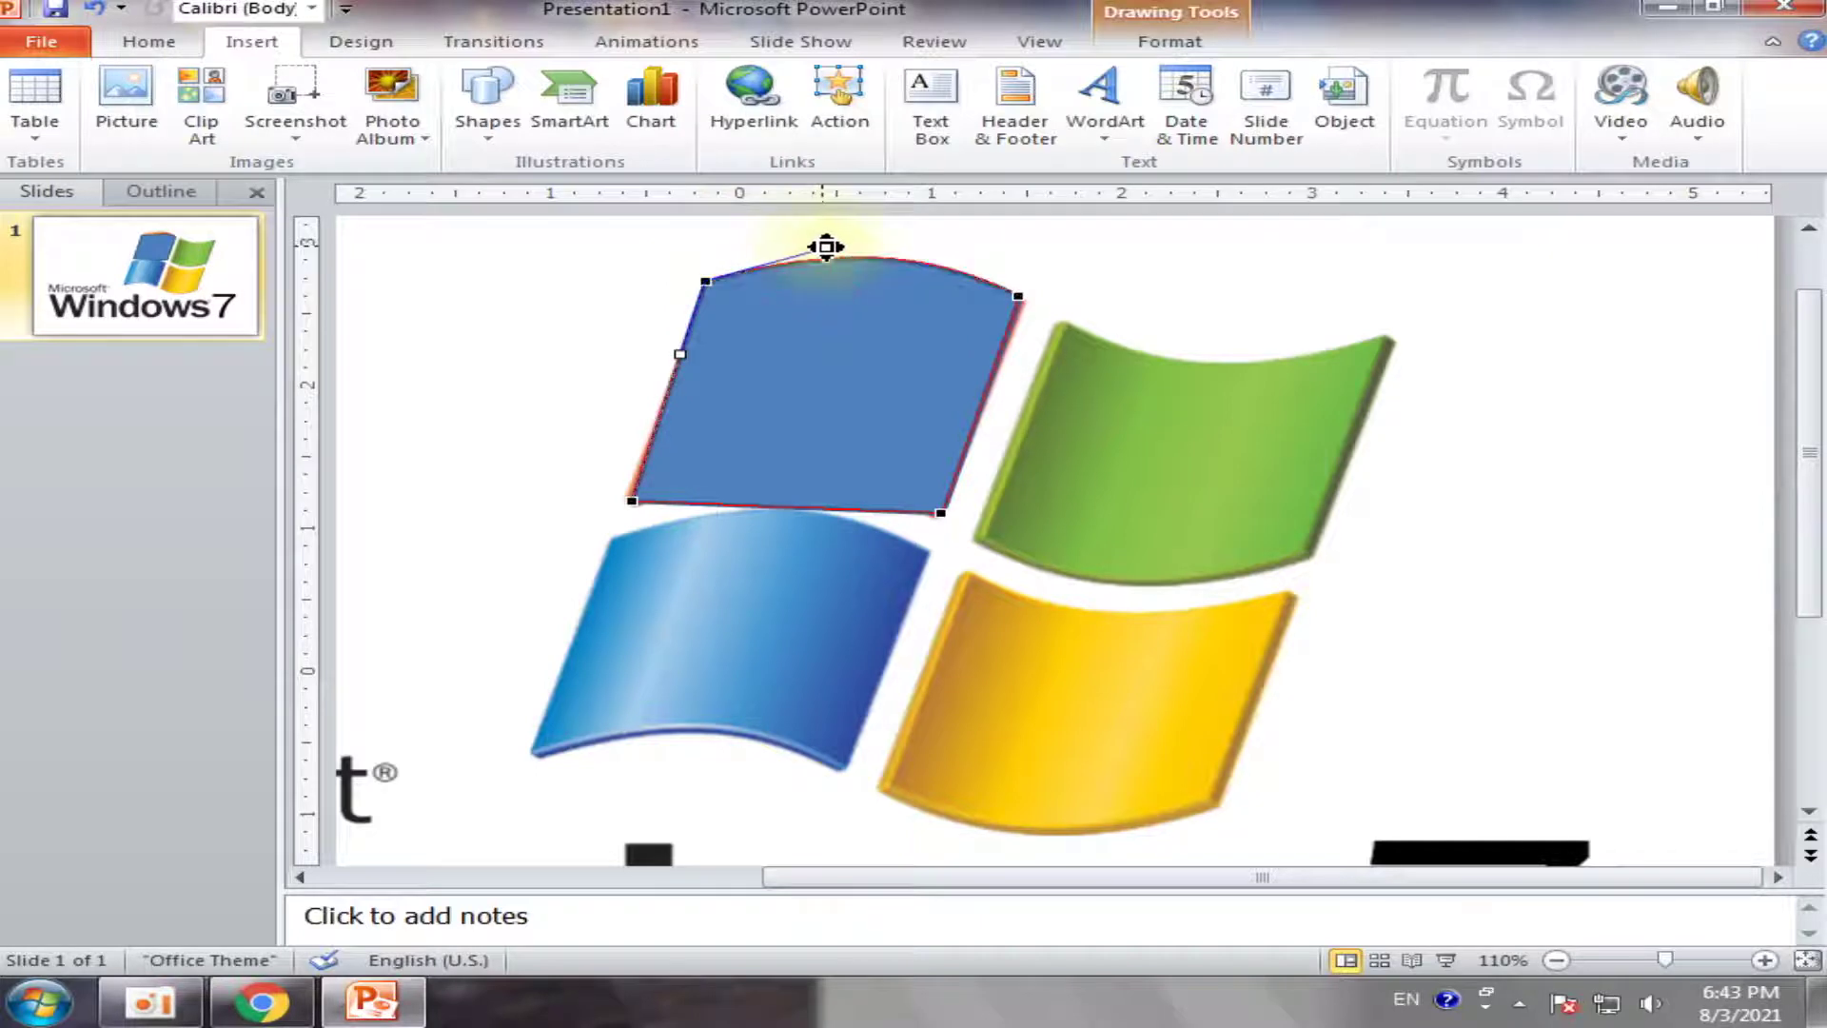
{"action": "left_click", "coordinate": [1017, 295]}
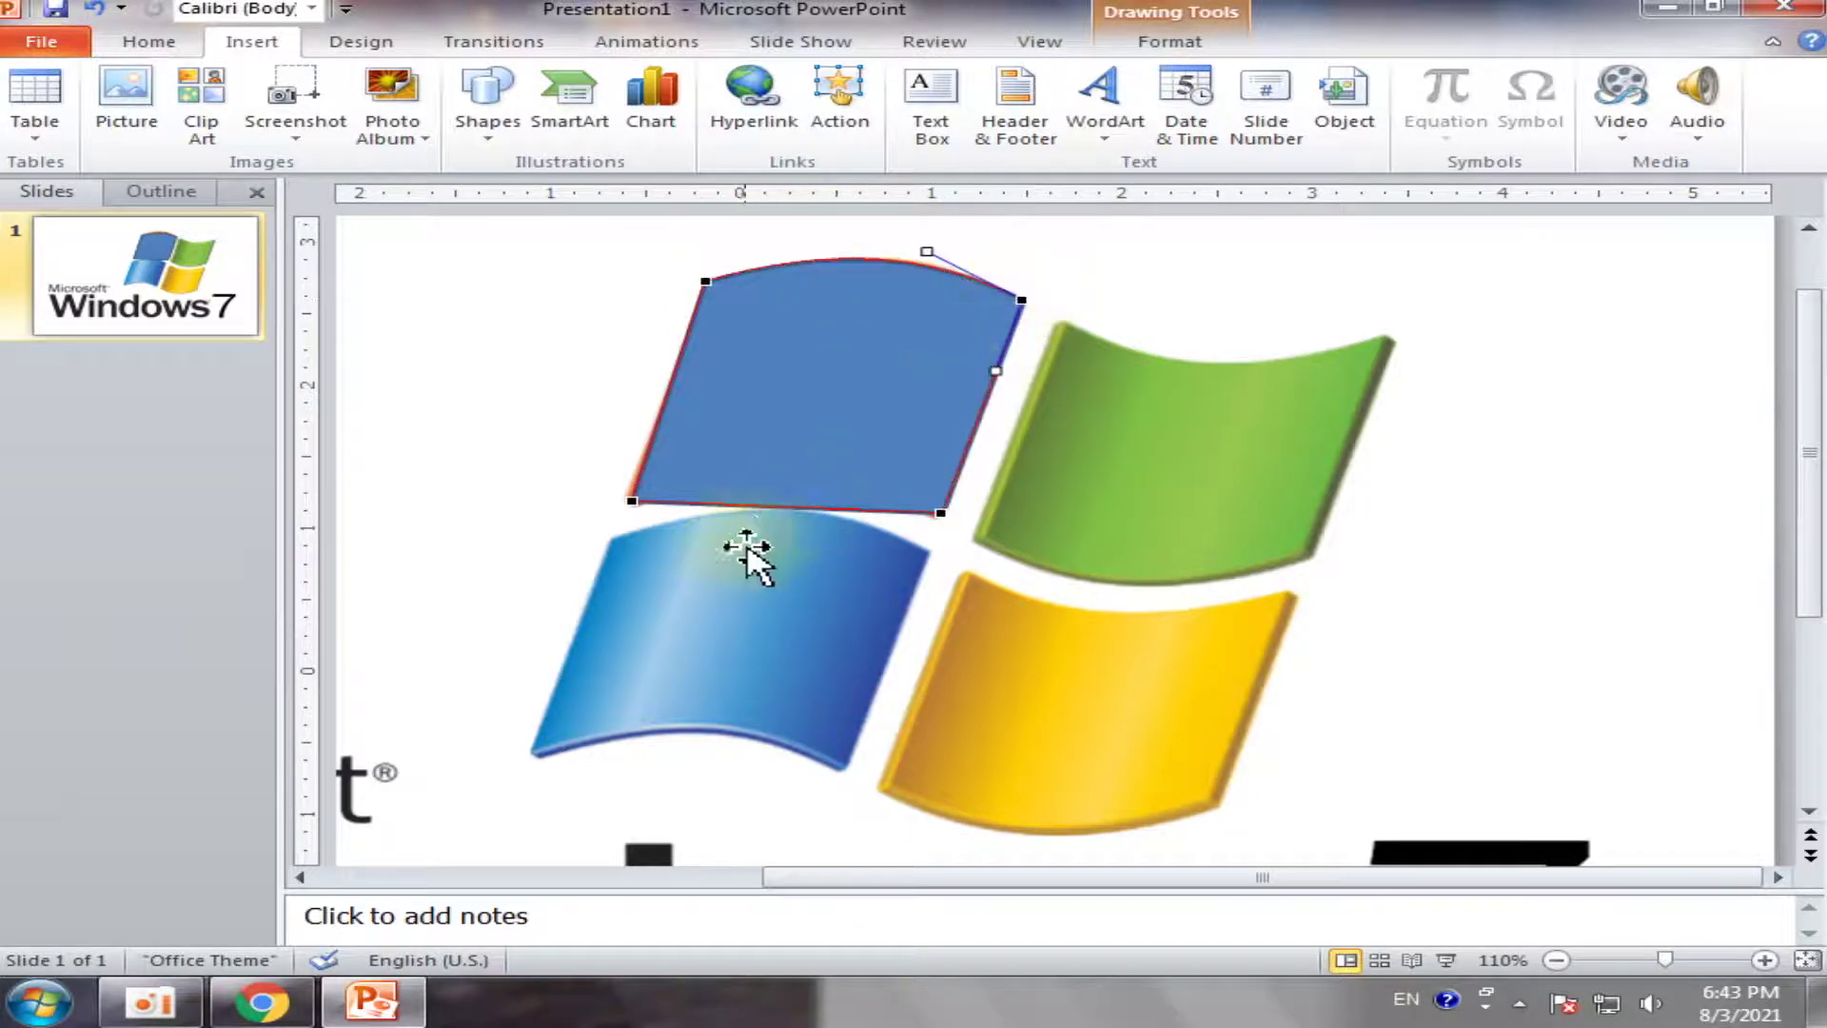
{"action": "left_click_drag", "start_coordinate": [939, 512], "coordinate": [840, 471]}
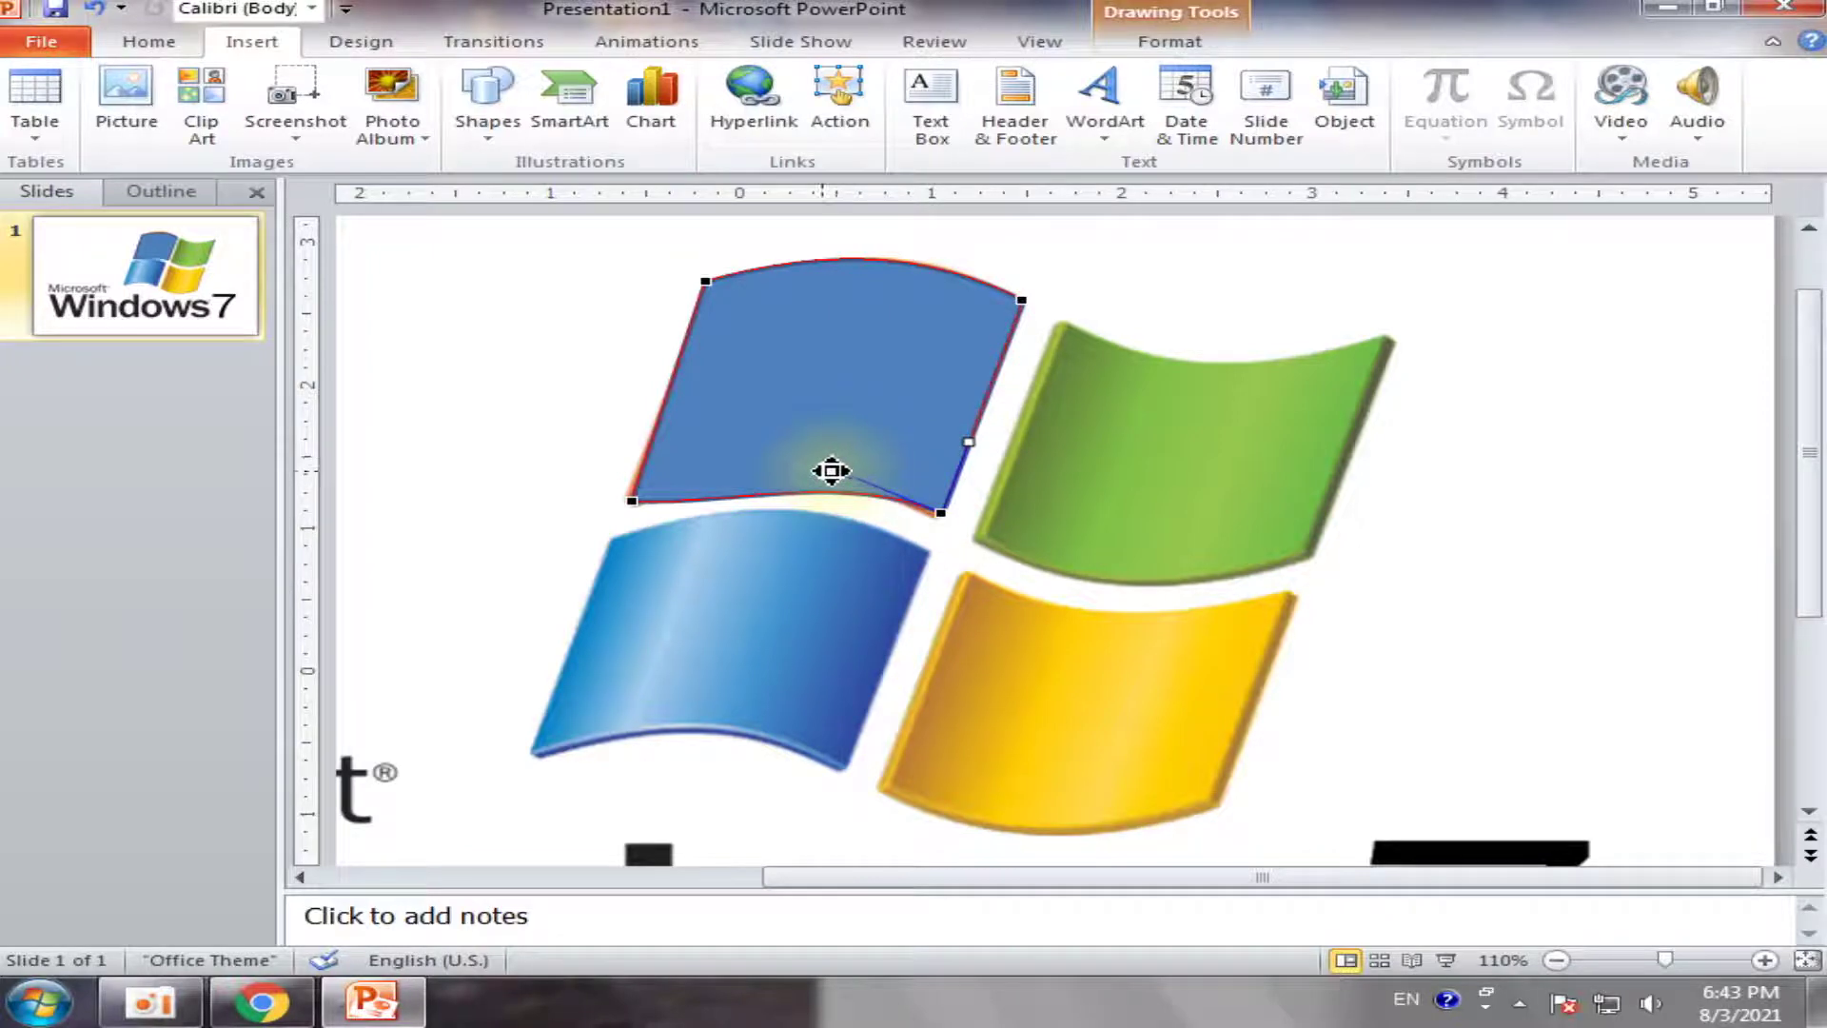
Curve the bottom edge upward and adjust the bottom and top-right corners to trace the pane
{"action": "left_click", "coordinate": [634, 502]}
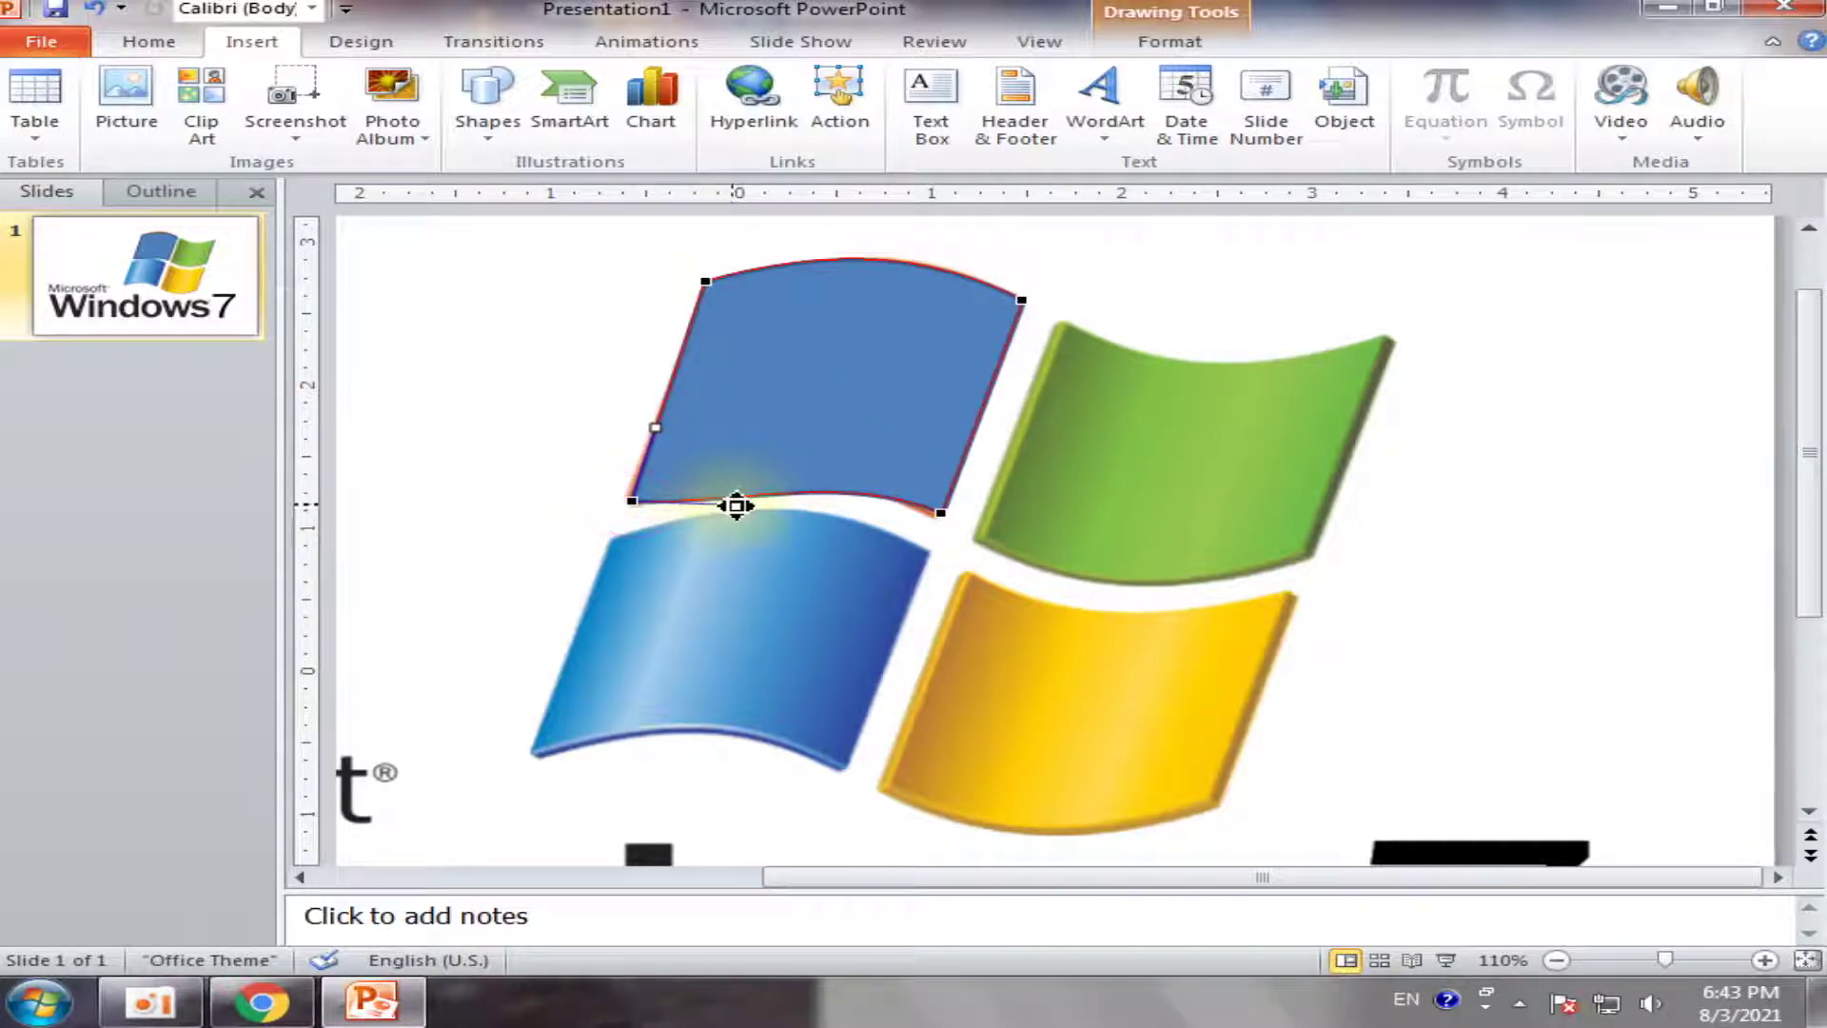
{"action": "left_click_drag", "start_coordinate": [736, 506], "coordinate": [740, 465]}
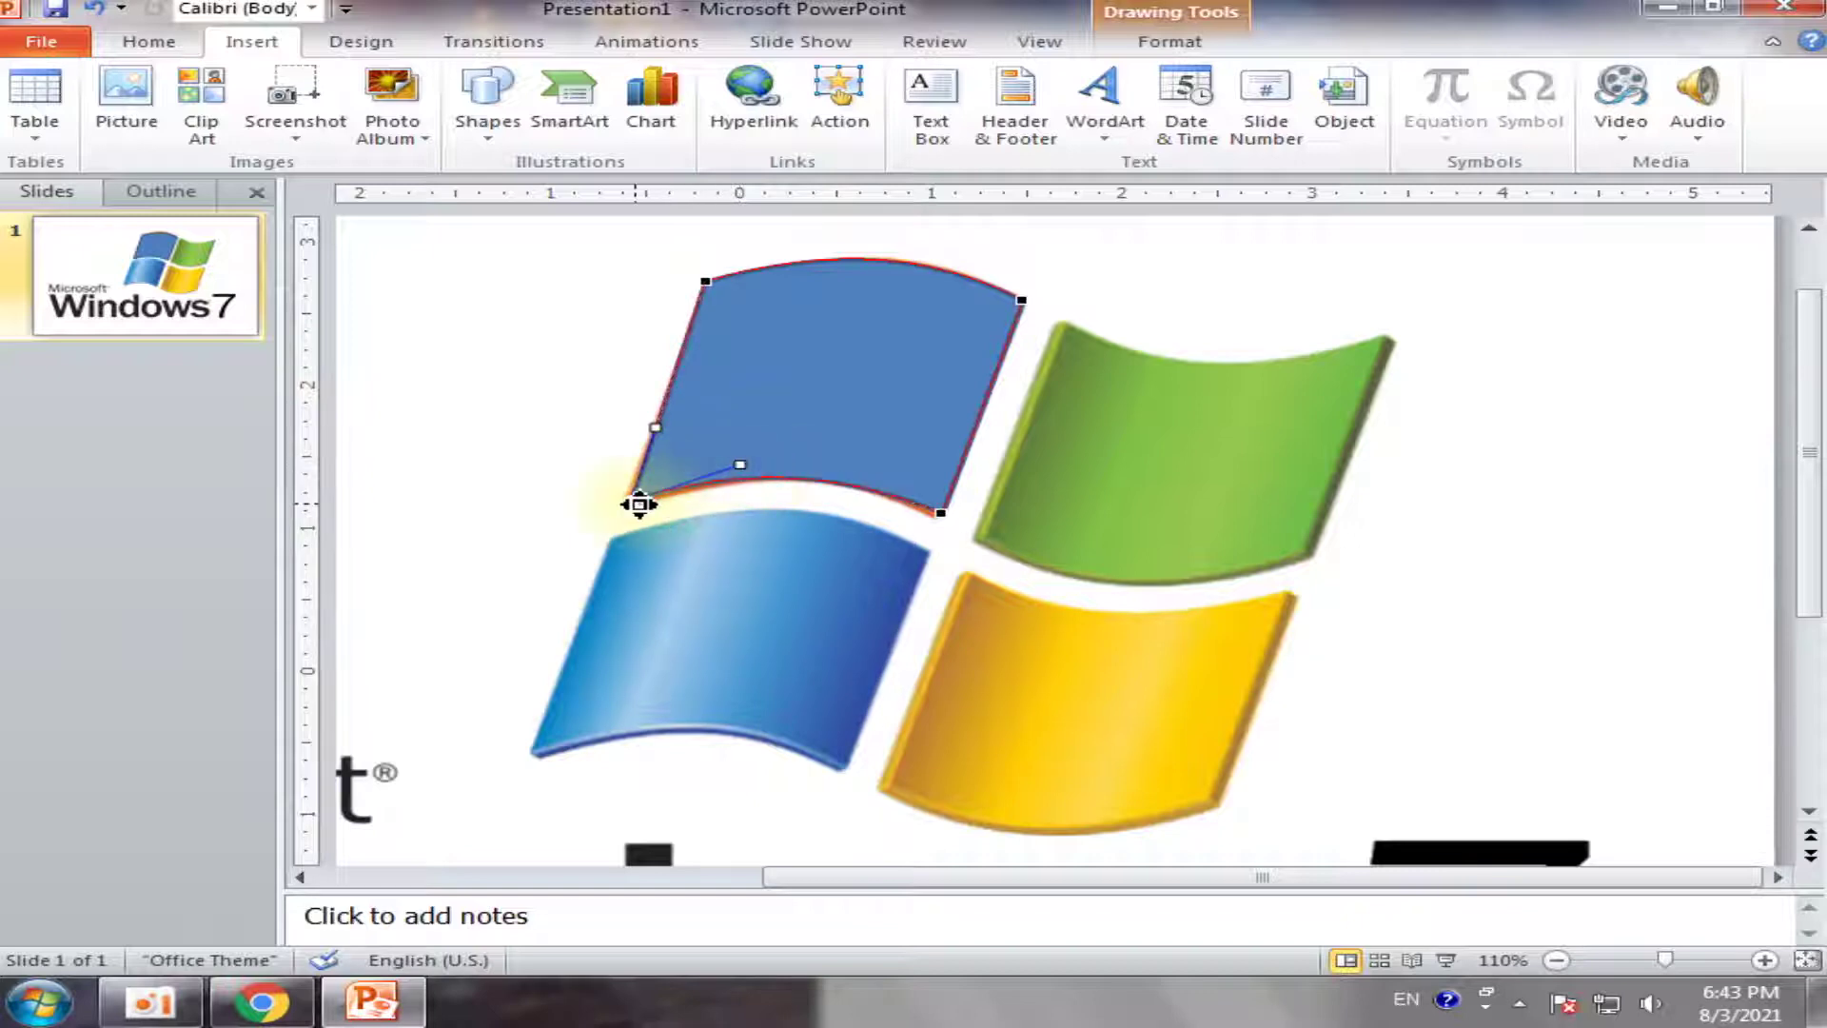
{"action": "left_click_drag", "start_coordinate": [636, 501], "coordinate": [632, 505]}
{"action": "left_click", "coordinate": [935, 511]}
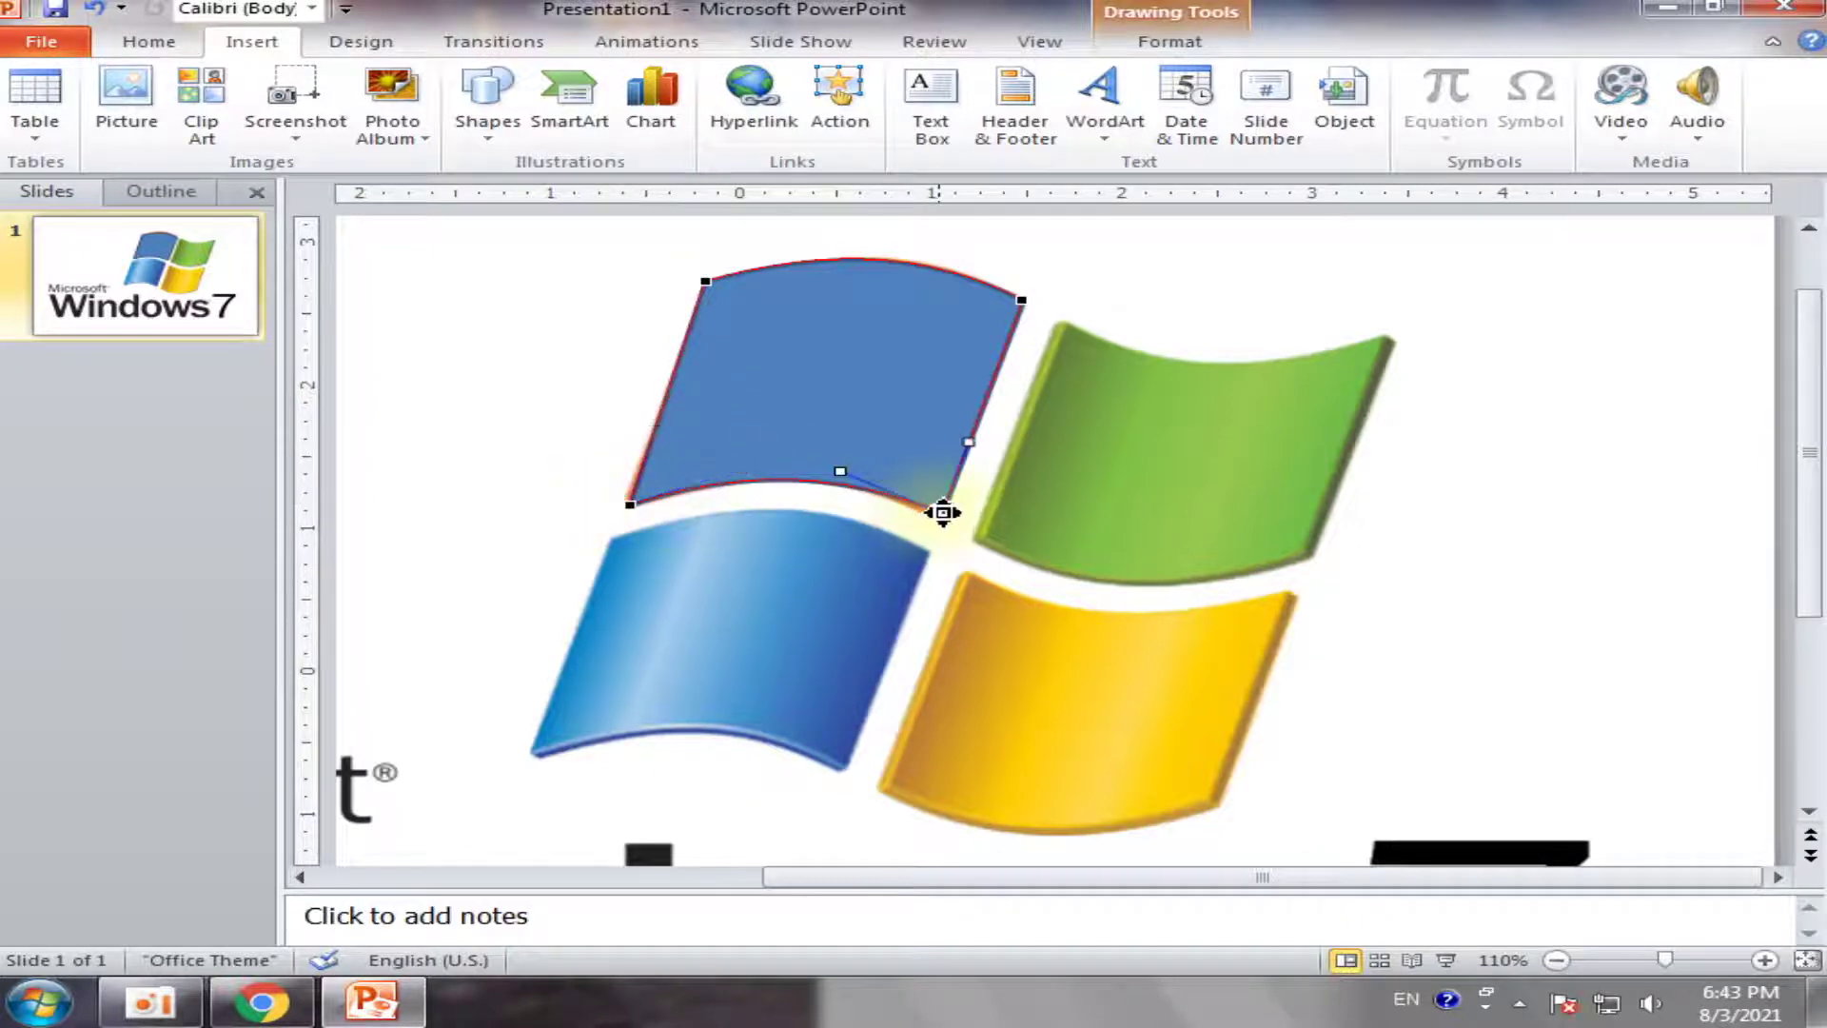
{"action": "left_click", "coordinate": [842, 474]}
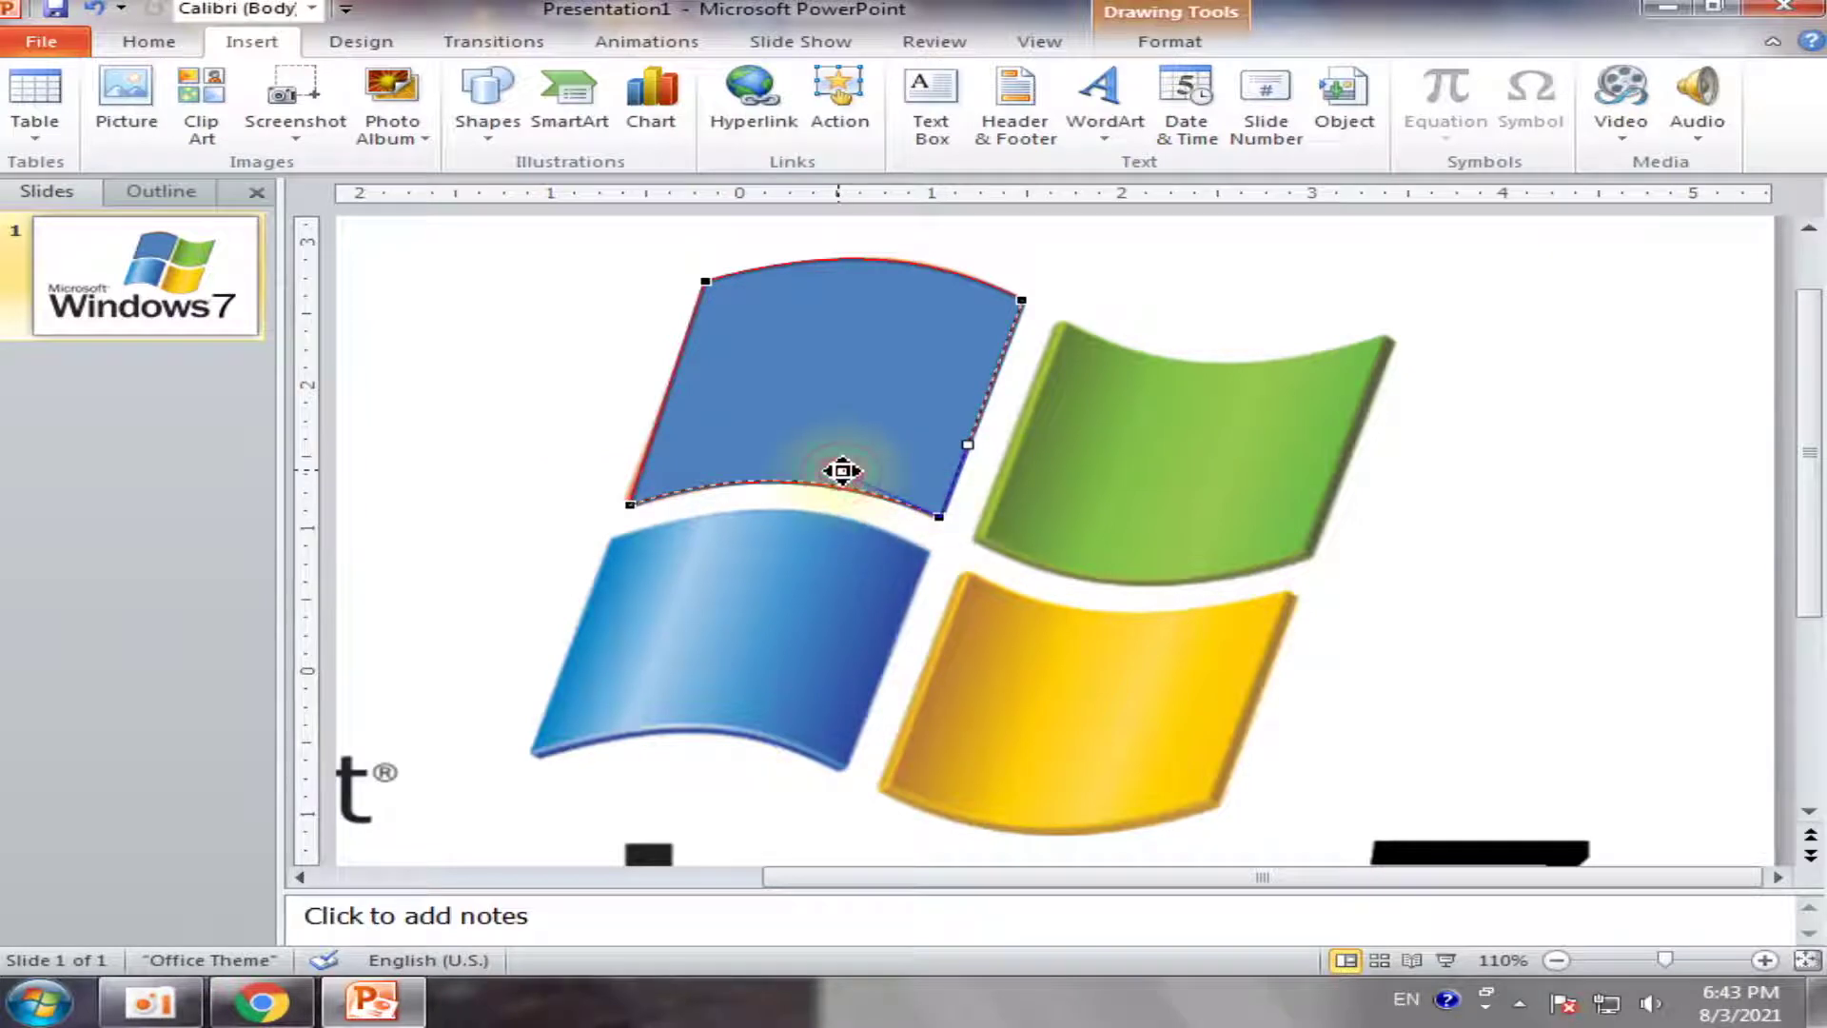
{"action": "left_click", "coordinate": [614, 509]}
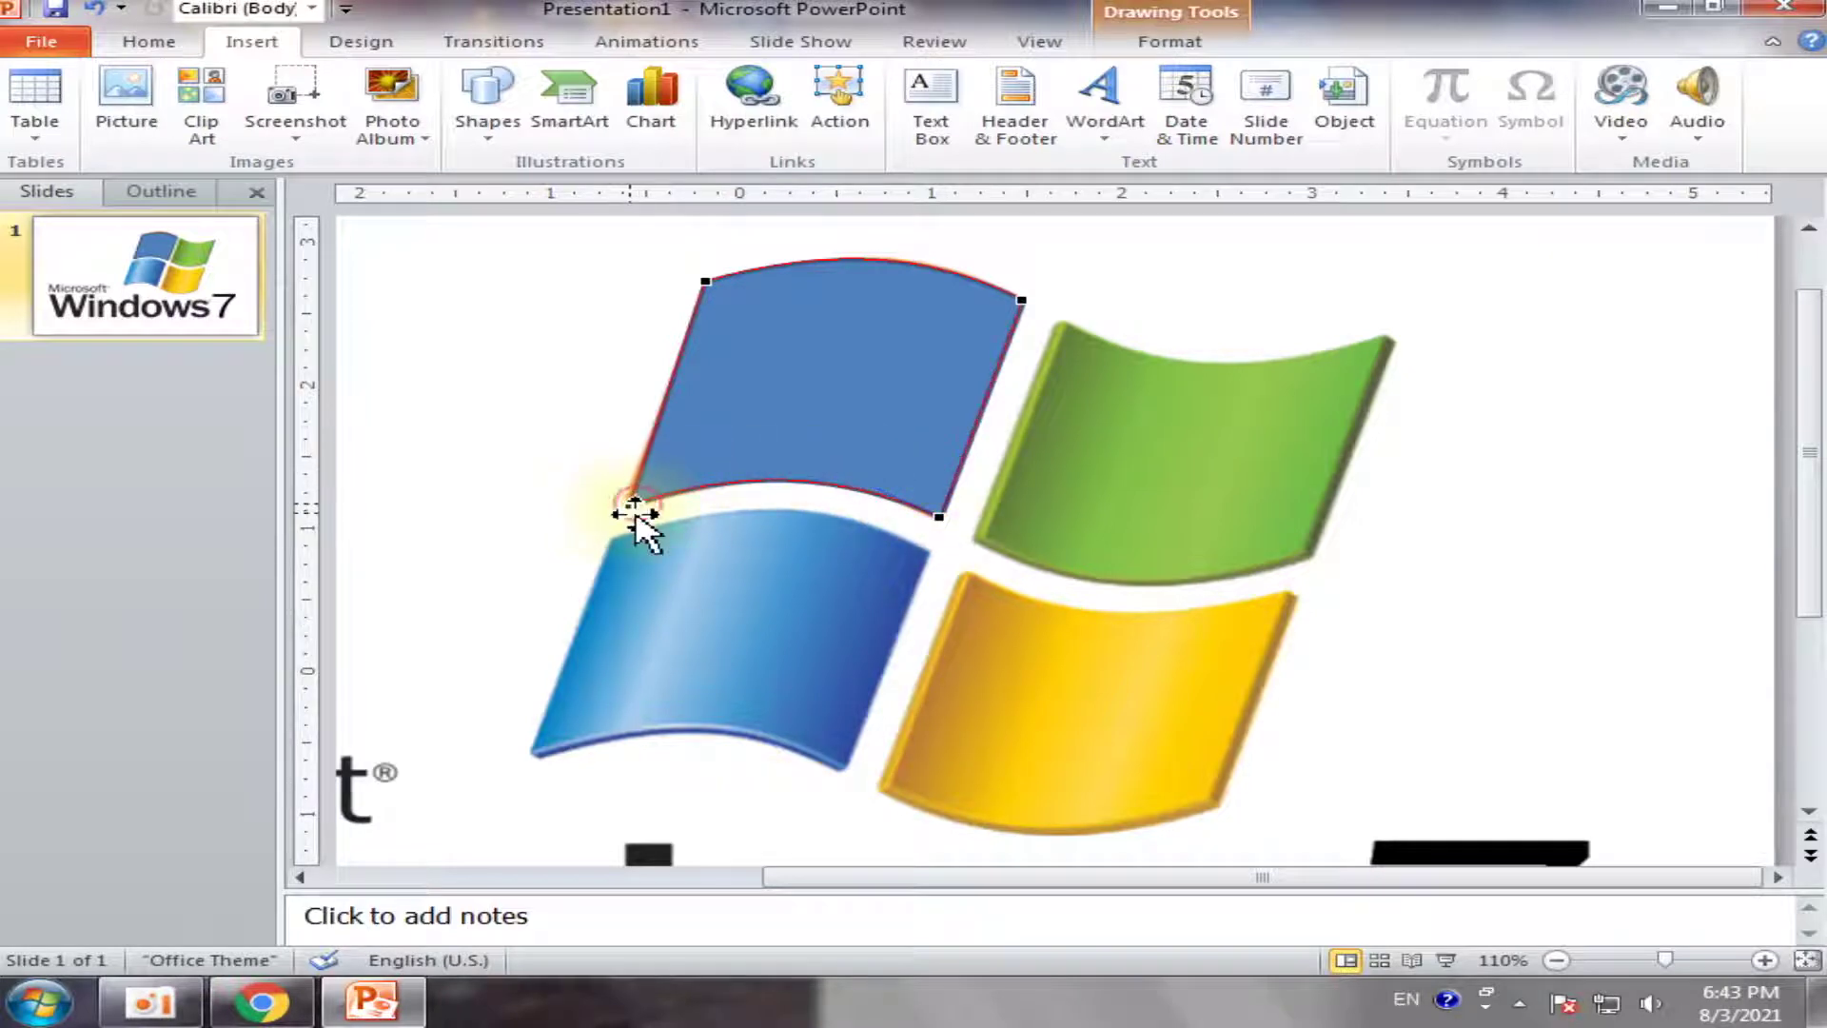
{"action": "left_click_drag", "start_coordinate": [632, 508], "coordinate": [623, 507]}
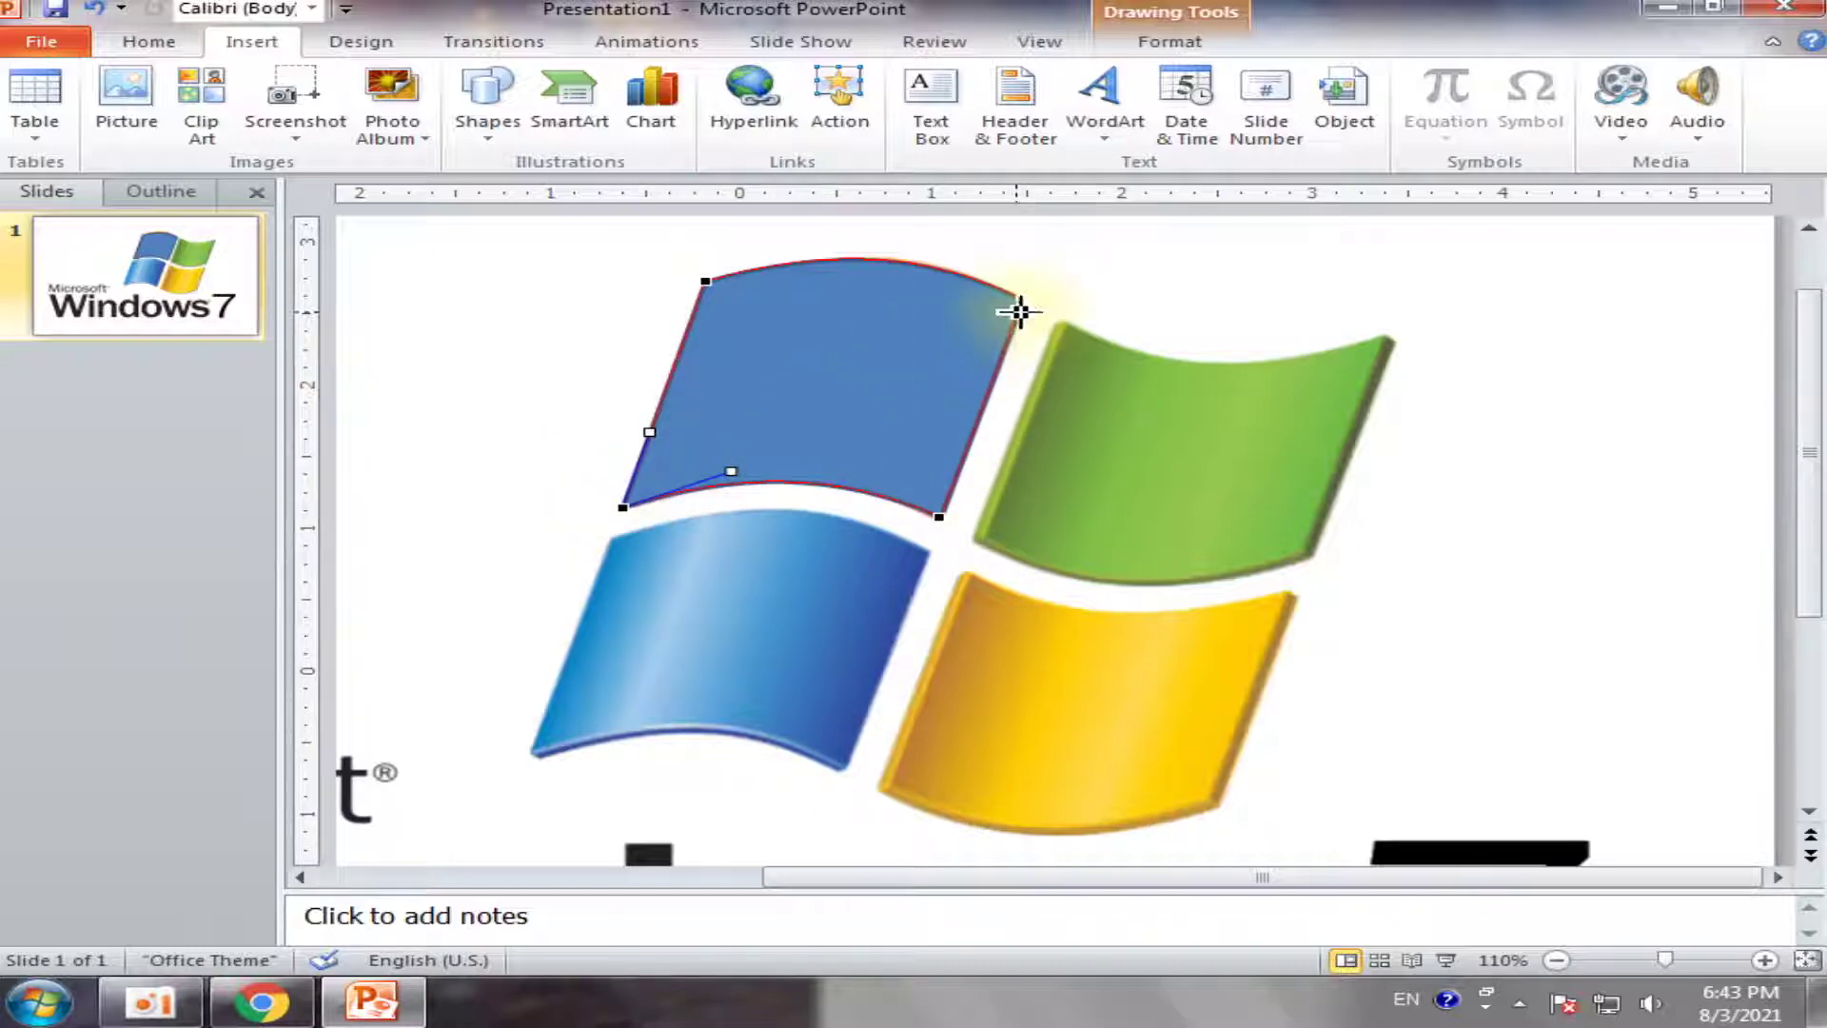
{"action": "mouse_move", "coordinate": [1022, 300]}
{"action": "left_mouse_down"}
{"action": "mouse_move", "coordinate": [1002, 299]}
{"action": "mouse_move", "coordinate": [1025, 300]}
{"action": "left_mouse_up"}
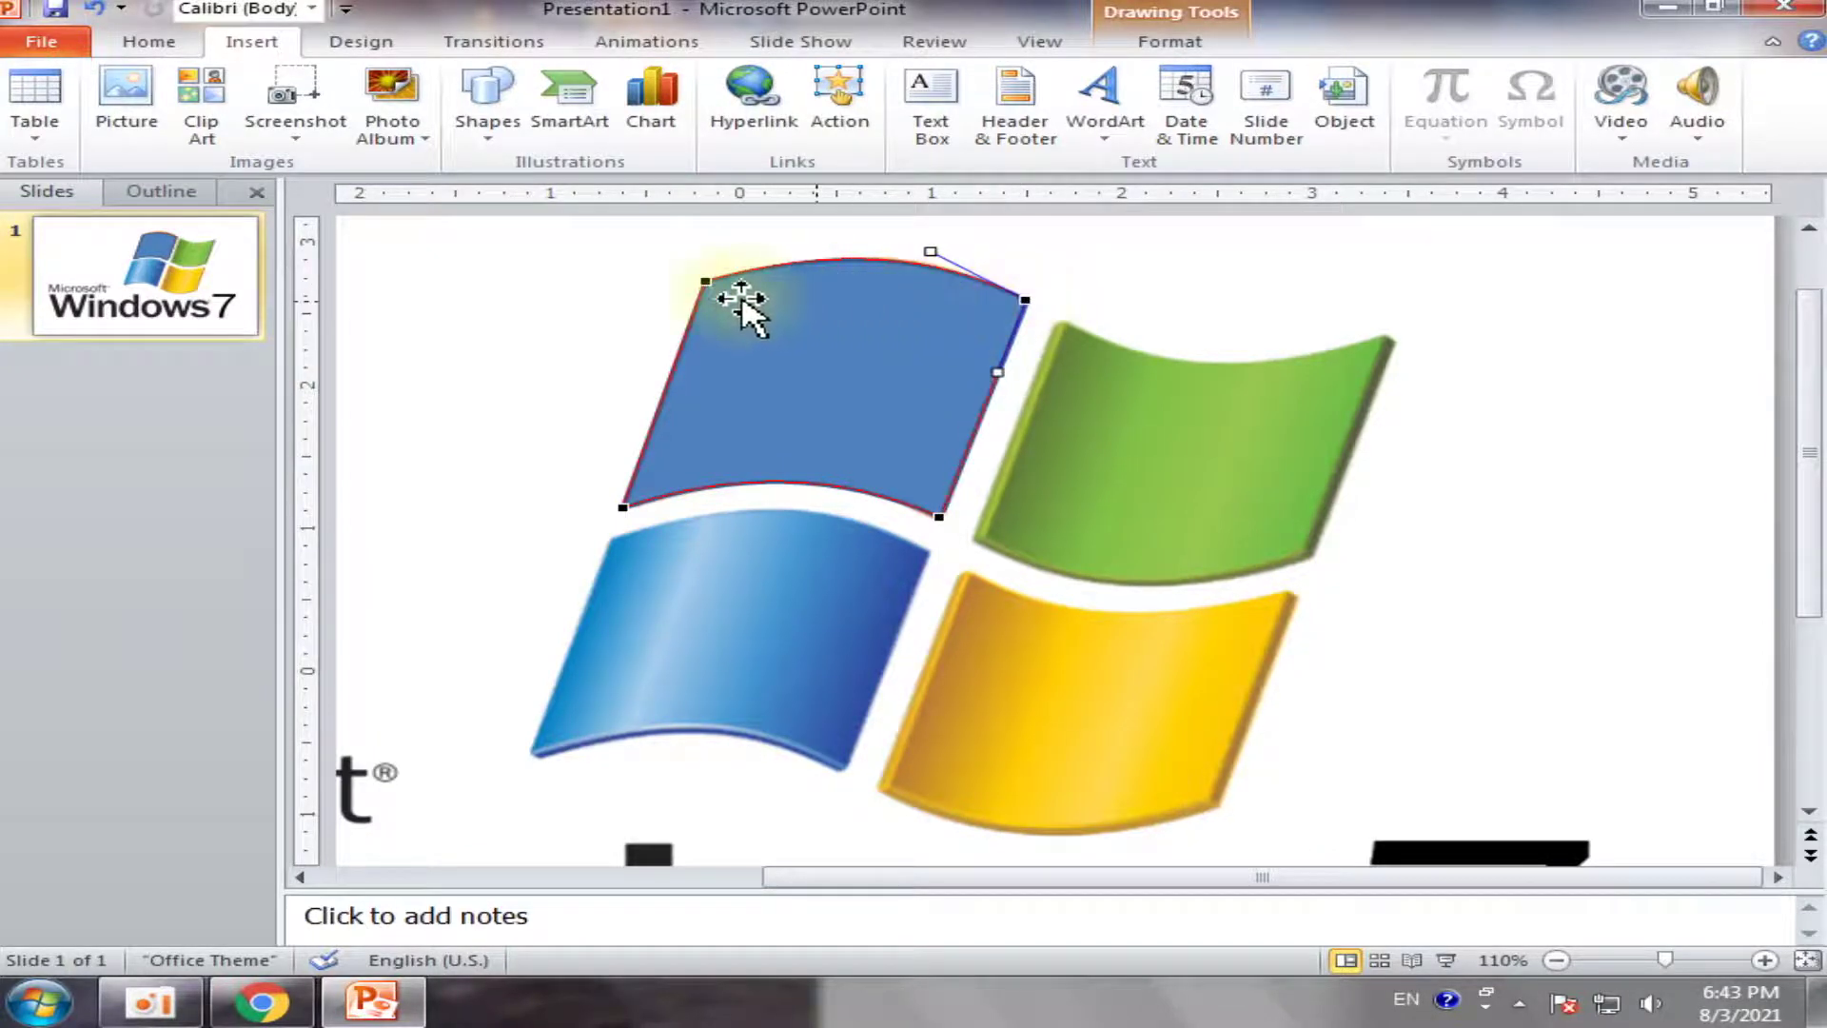
Finish point editing, select the blue shape, and zoom in on the slide
{"action": "left_click", "coordinate": [1085, 298]}
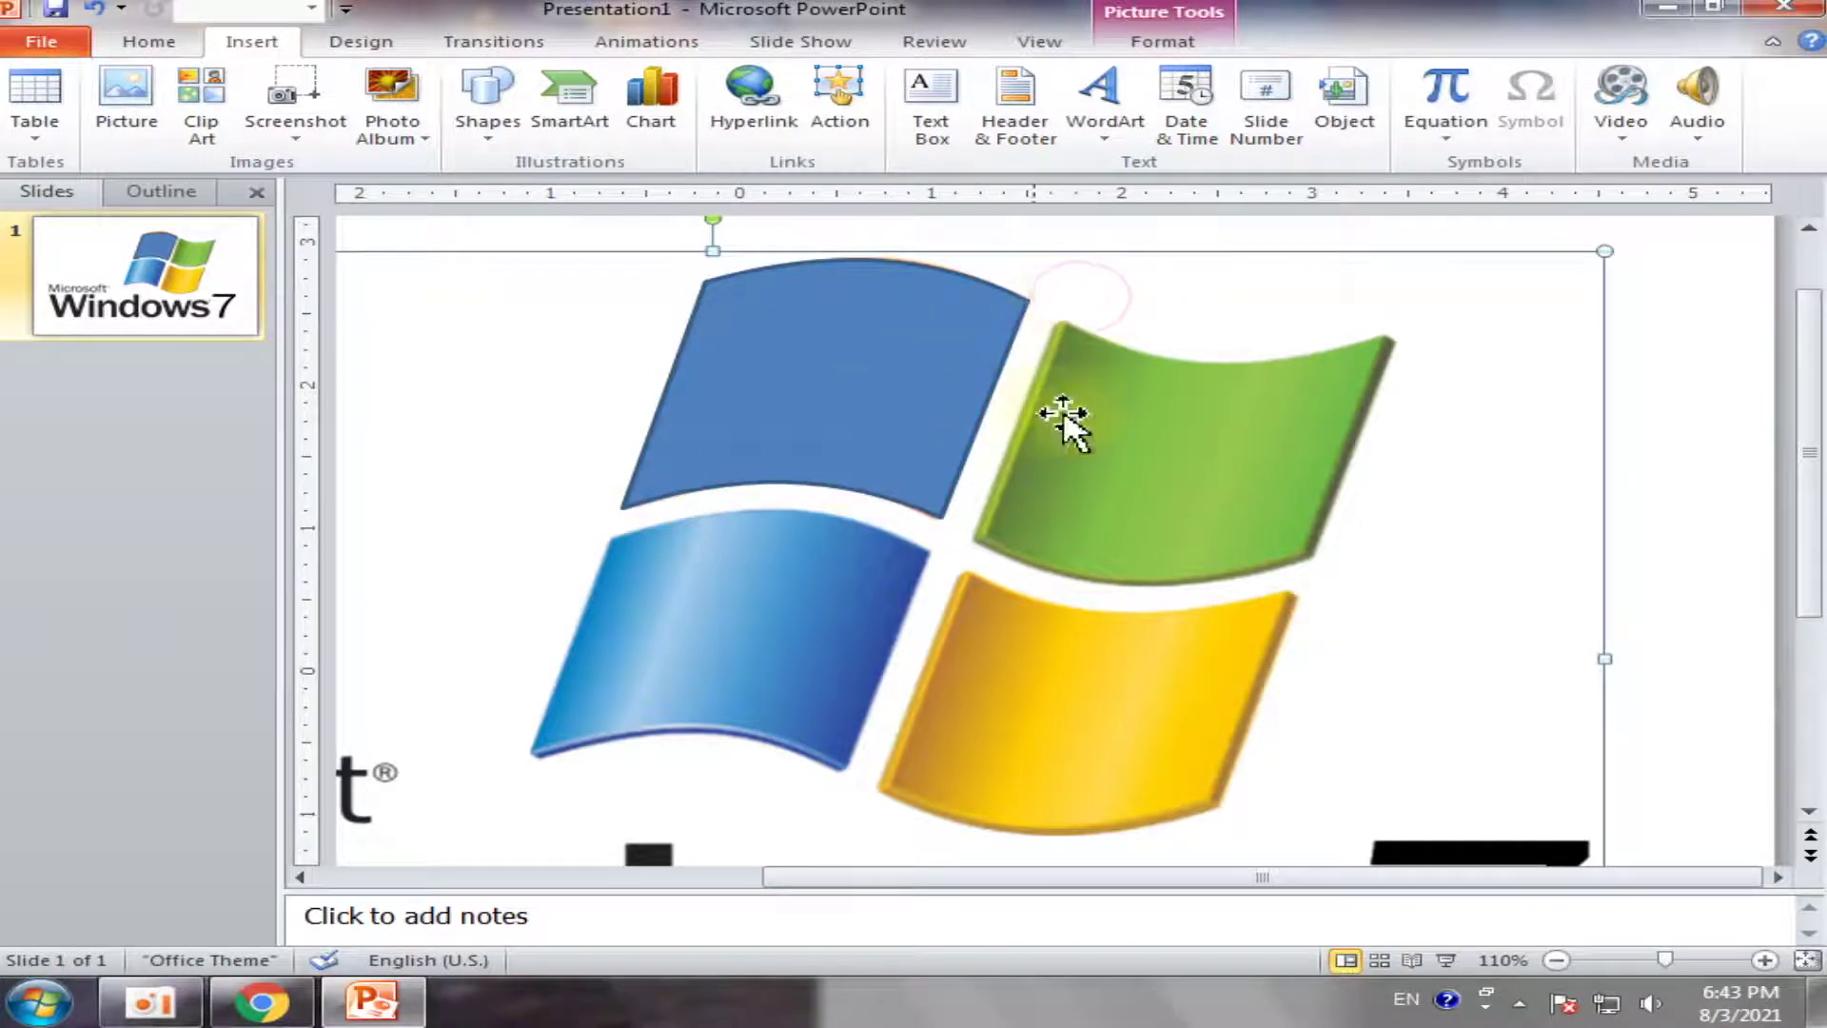
{"action": "left_click", "coordinate": [1486, 422]}
{"action": "left_click", "coordinate": [837, 418]}
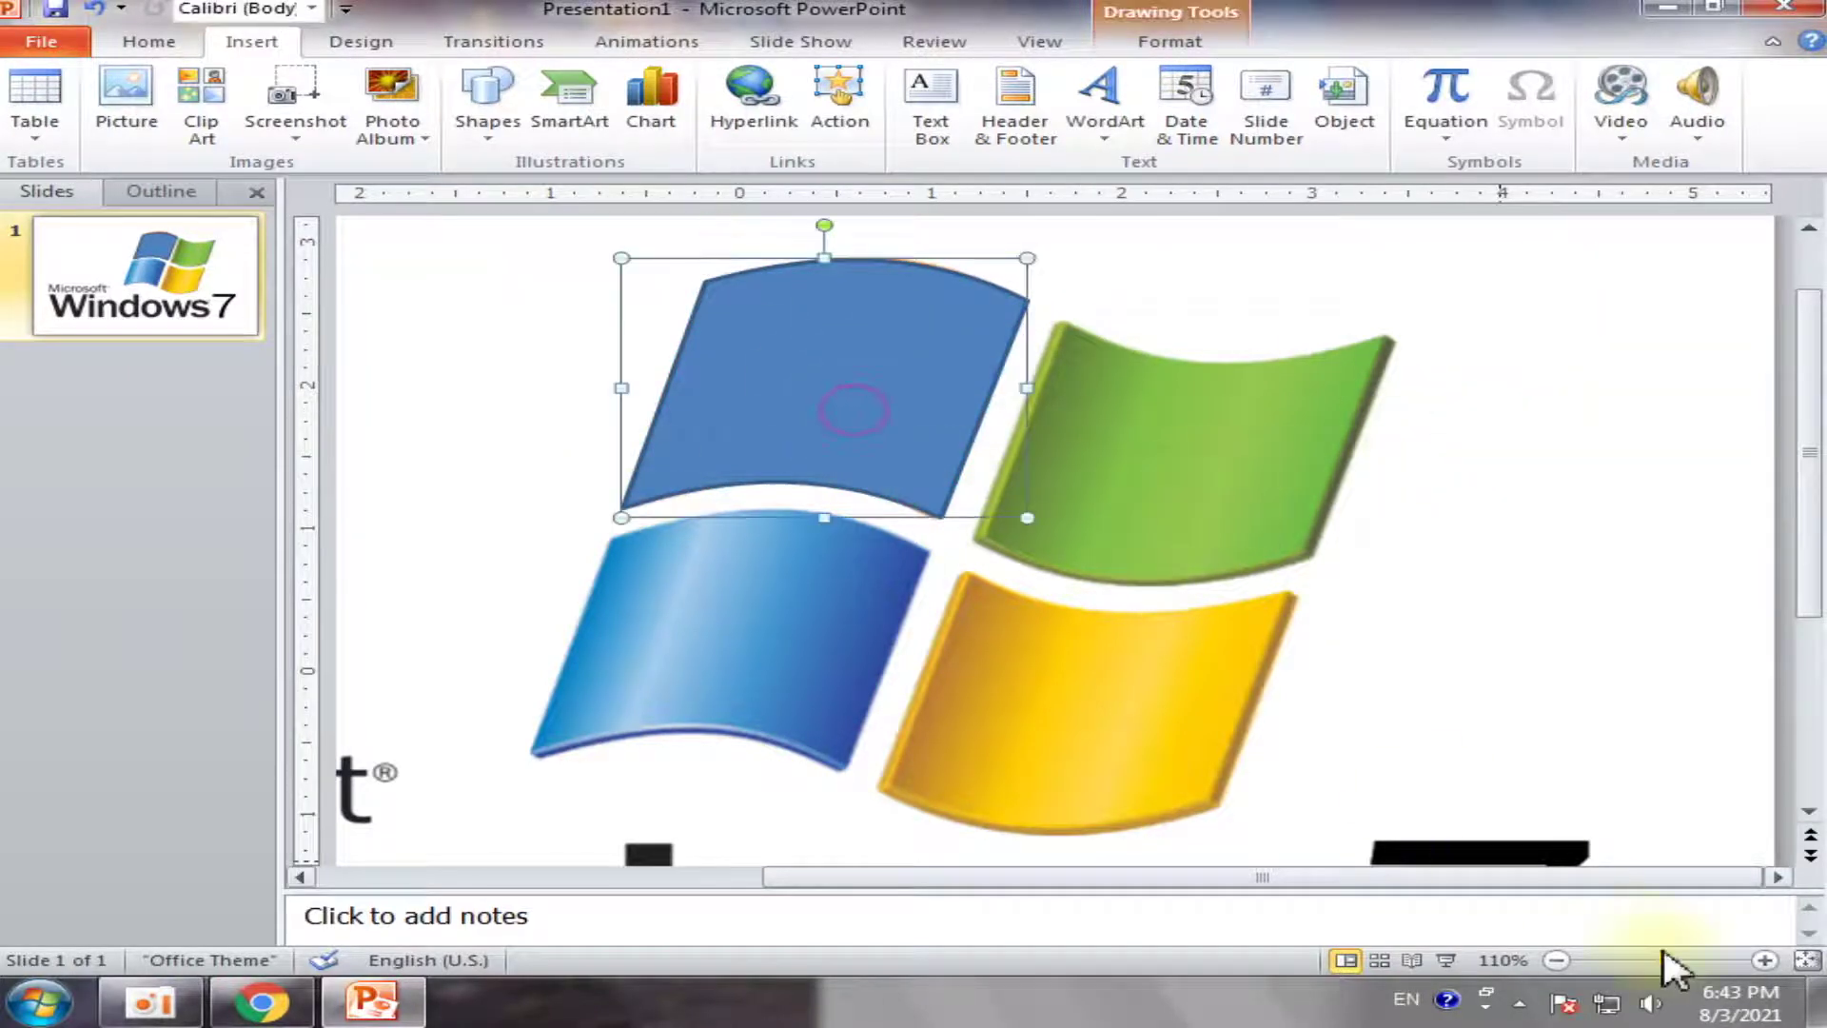
{"action": "left_click", "coordinate": [1765, 960]}
{"action": "left_click", "coordinate": [1766, 960]}
Zoom to 200% and put the blue shape into Edit Points mode
{"action": "left_click", "coordinate": [1766, 961]}
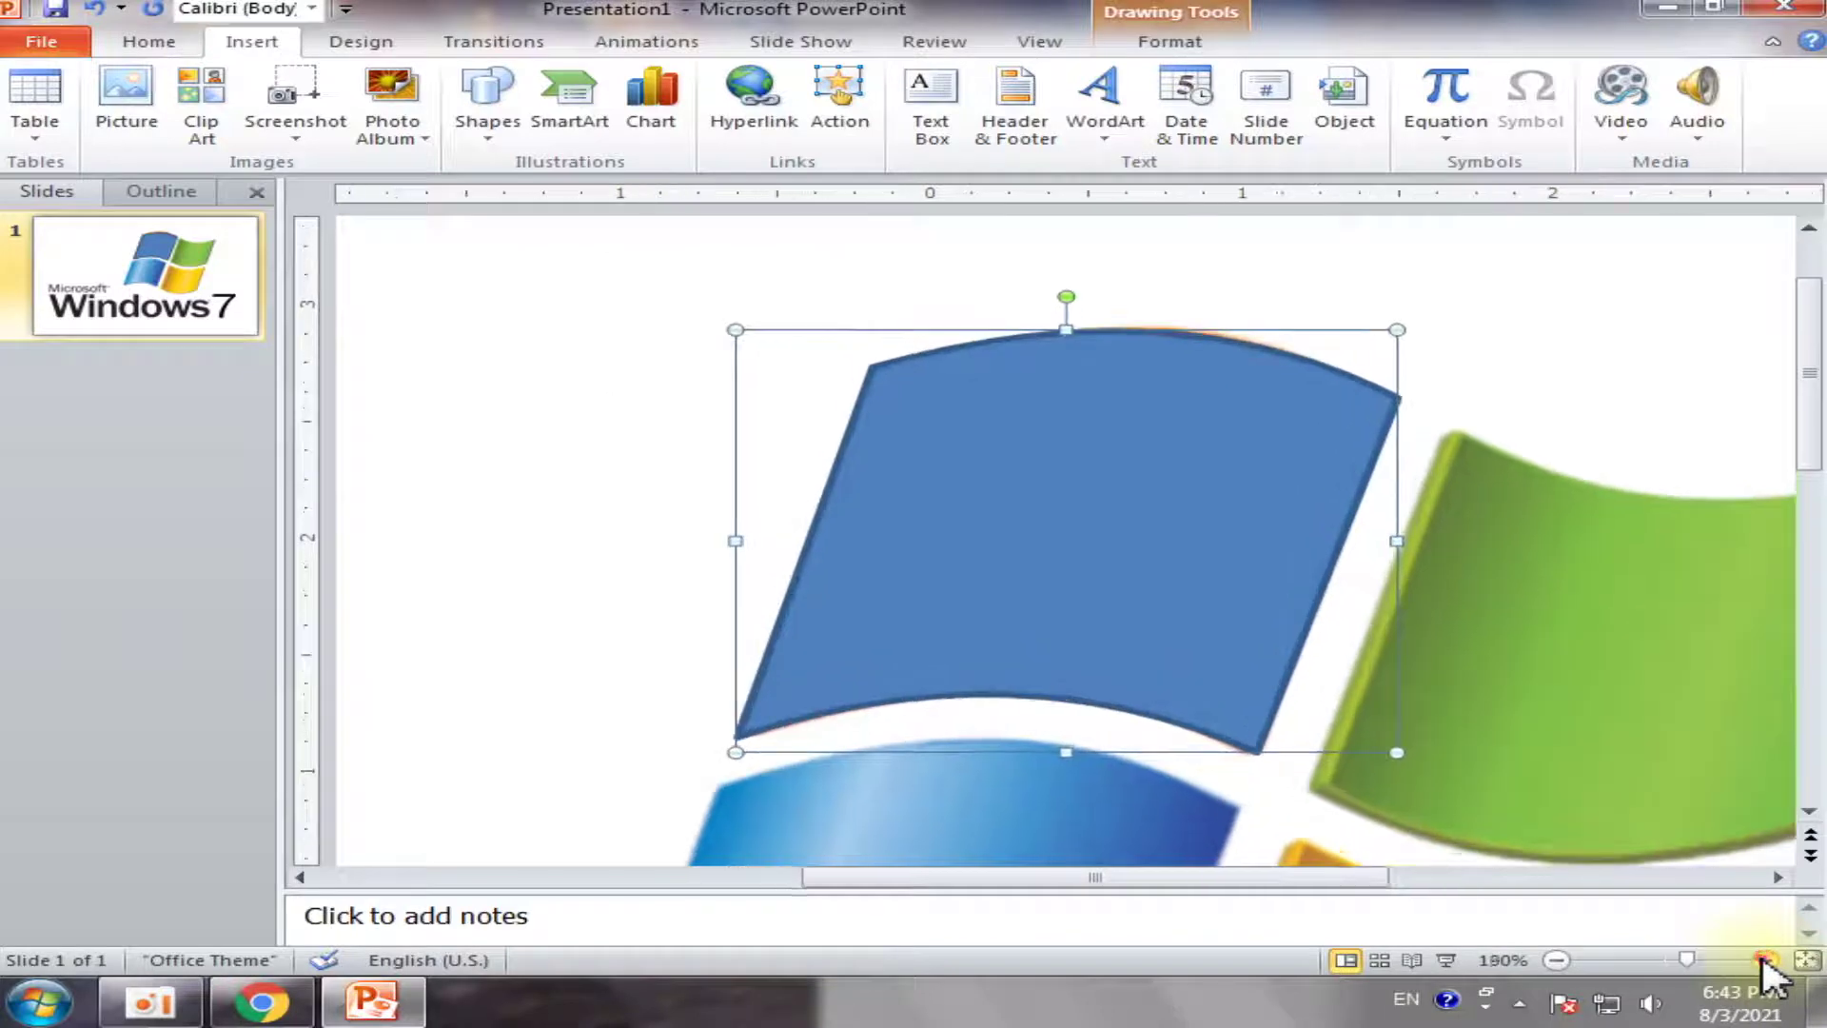
{"action": "left_click", "coordinate": [1766, 960]}
{"action": "scroll", "coordinate": [1580, 856], "scroll_direction": "down", "scroll_amount": 1}
{"action": "right_click", "coordinate": [1118, 662]}
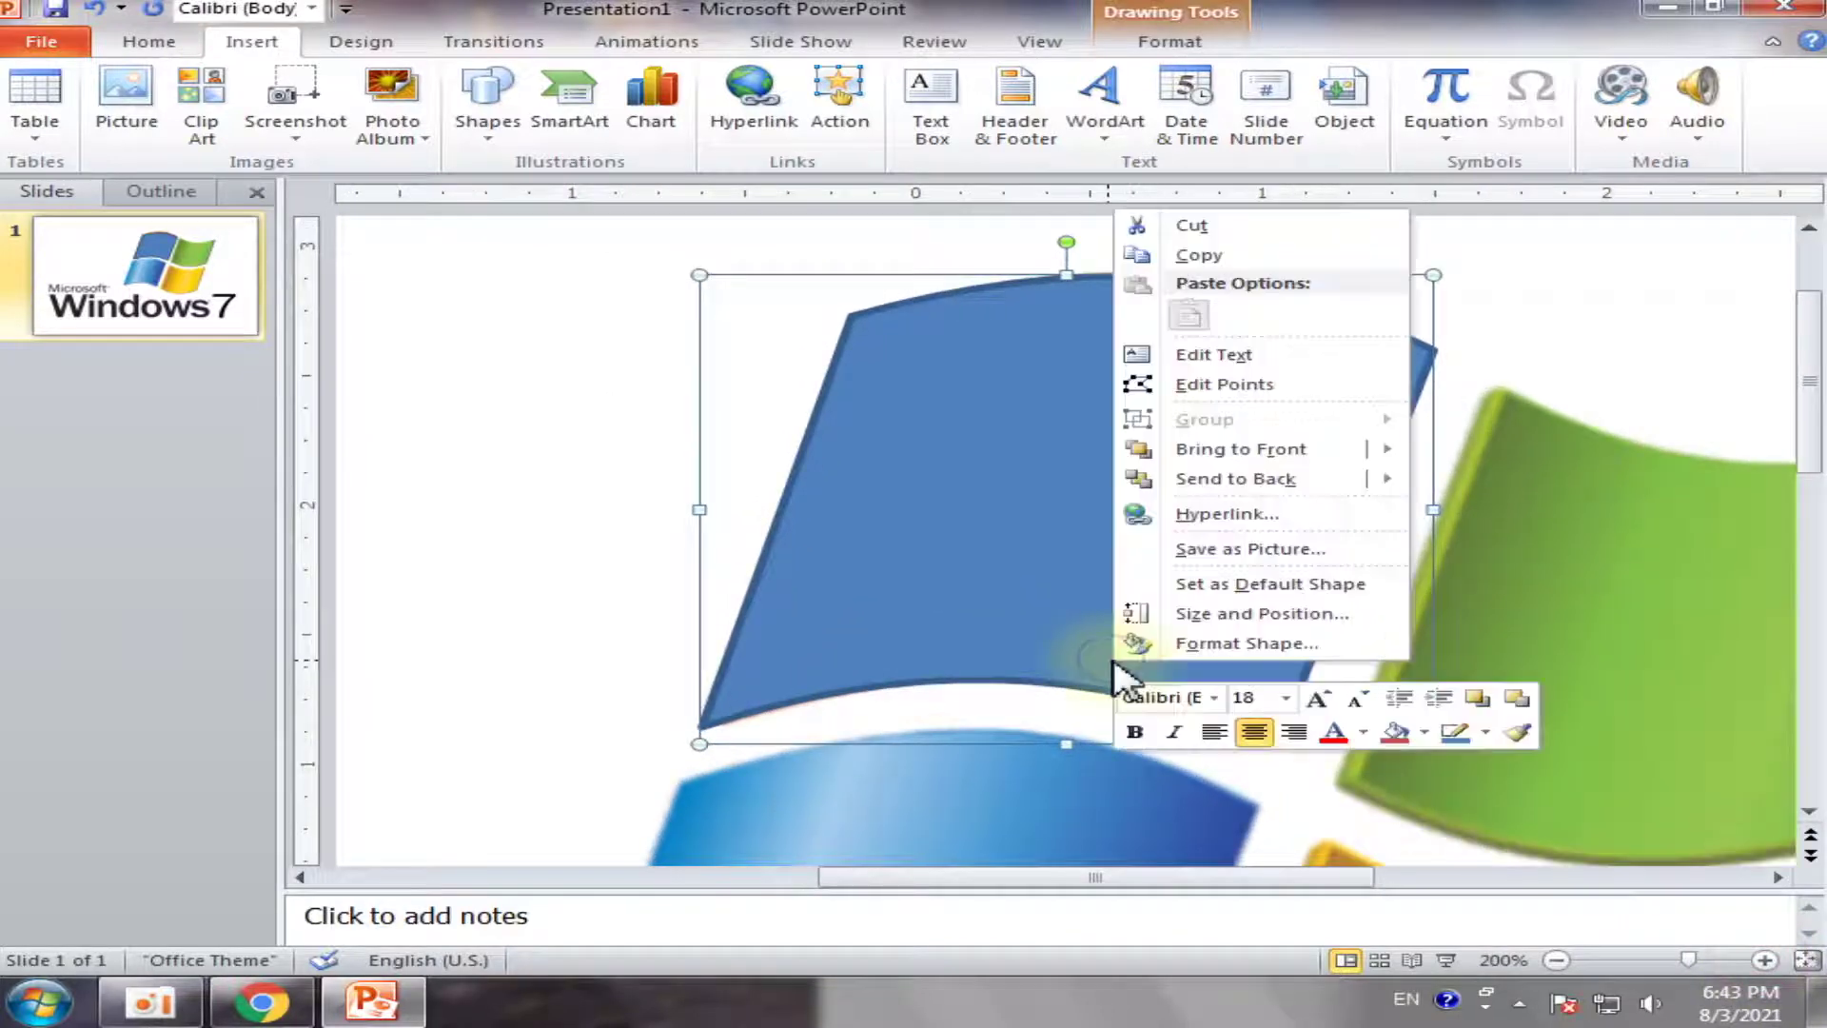
{"action": "left_click", "coordinate": [1204, 385]}
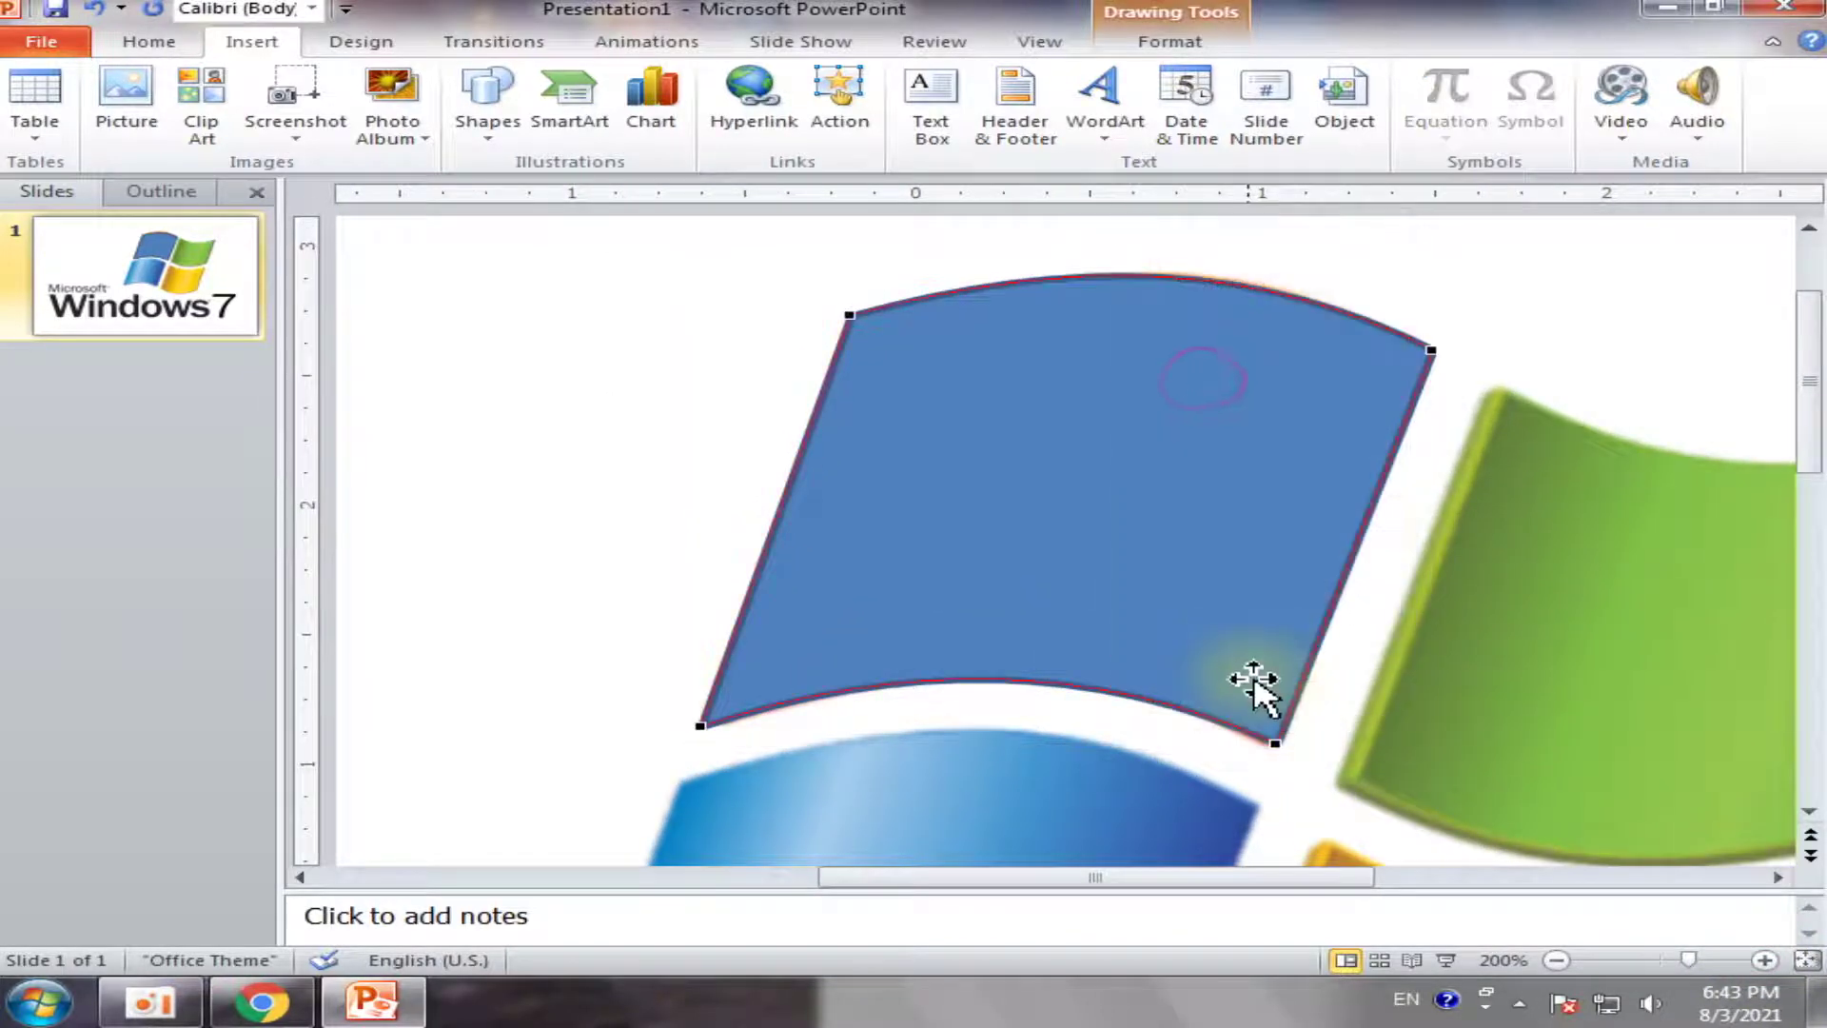
Fine-tune the bottom-right, bottom-left and top-left corners so the shape hugs the pane
{"action": "left_click_drag", "start_coordinate": [1278, 742], "coordinate": [1272, 746]}
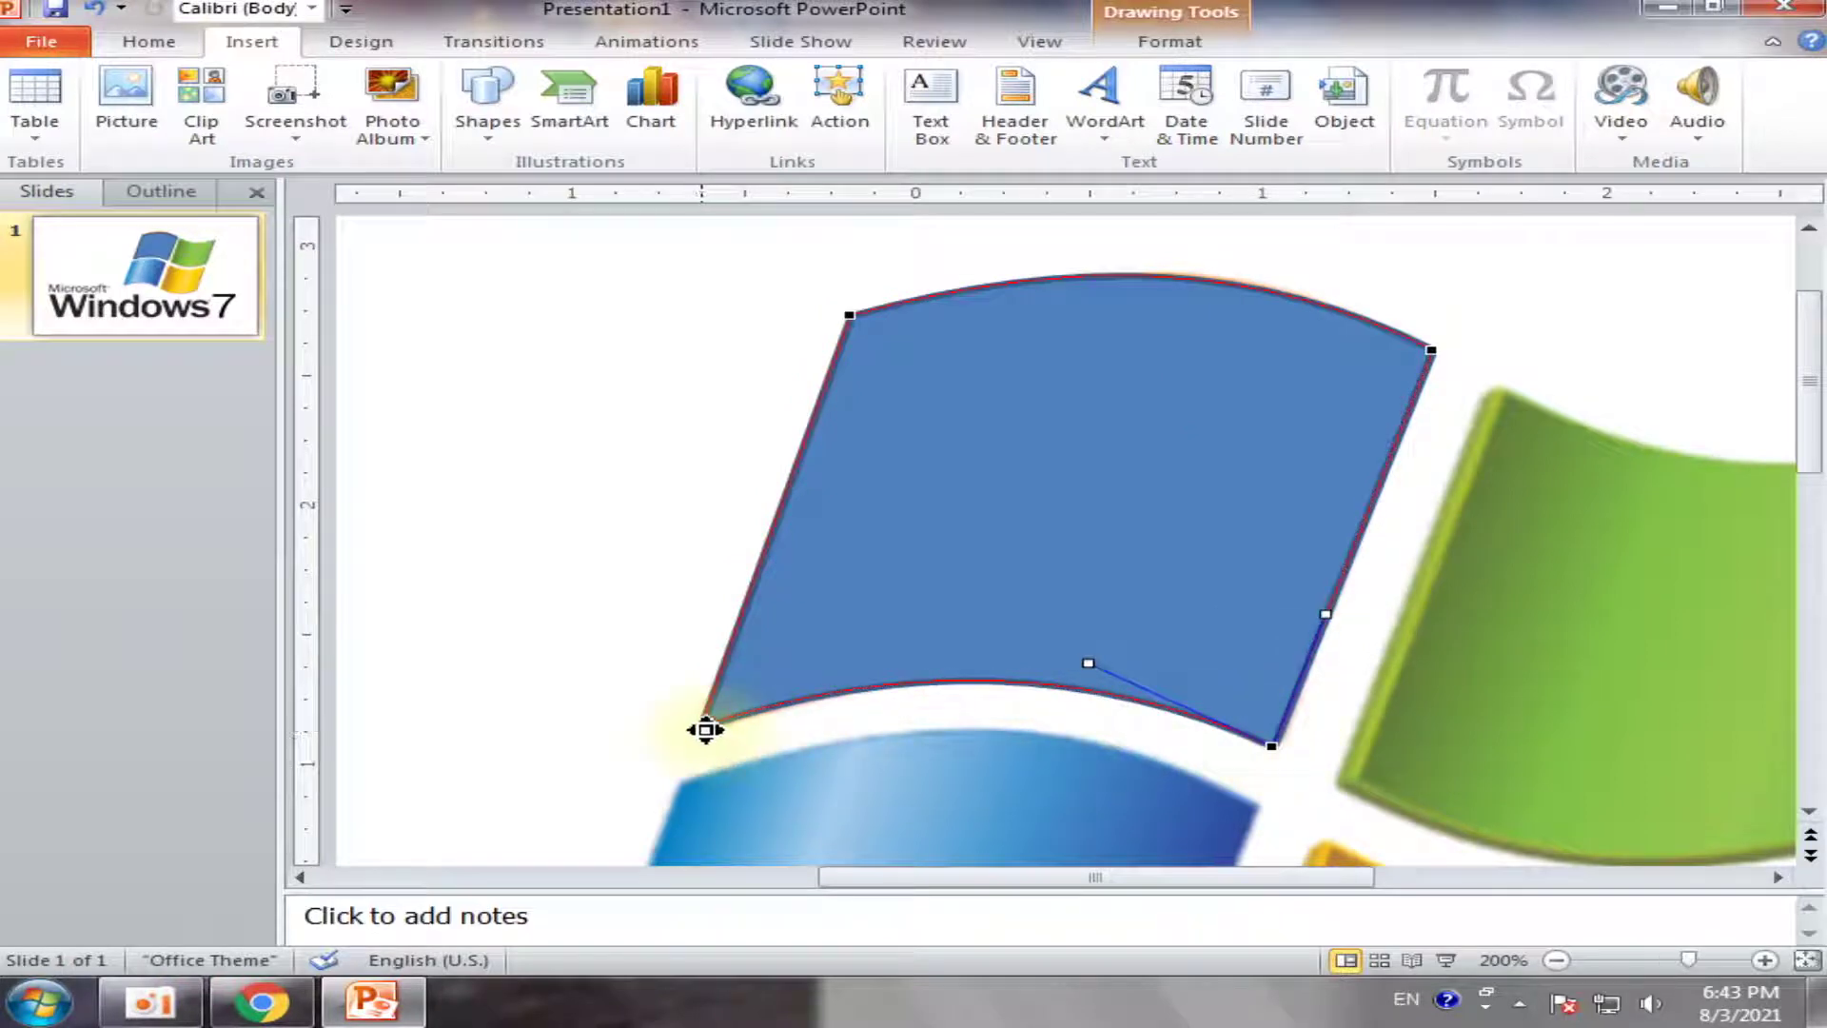
{"action": "mouse_move", "coordinate": [705, 729]}
{"action": "left_mouse_down"}
{"action": "mouse_move", "coordinate": [724, 725]}
{"action": "mouse_move", "coordinate": [708, 717]}
{"action": "left_mouse_up"}
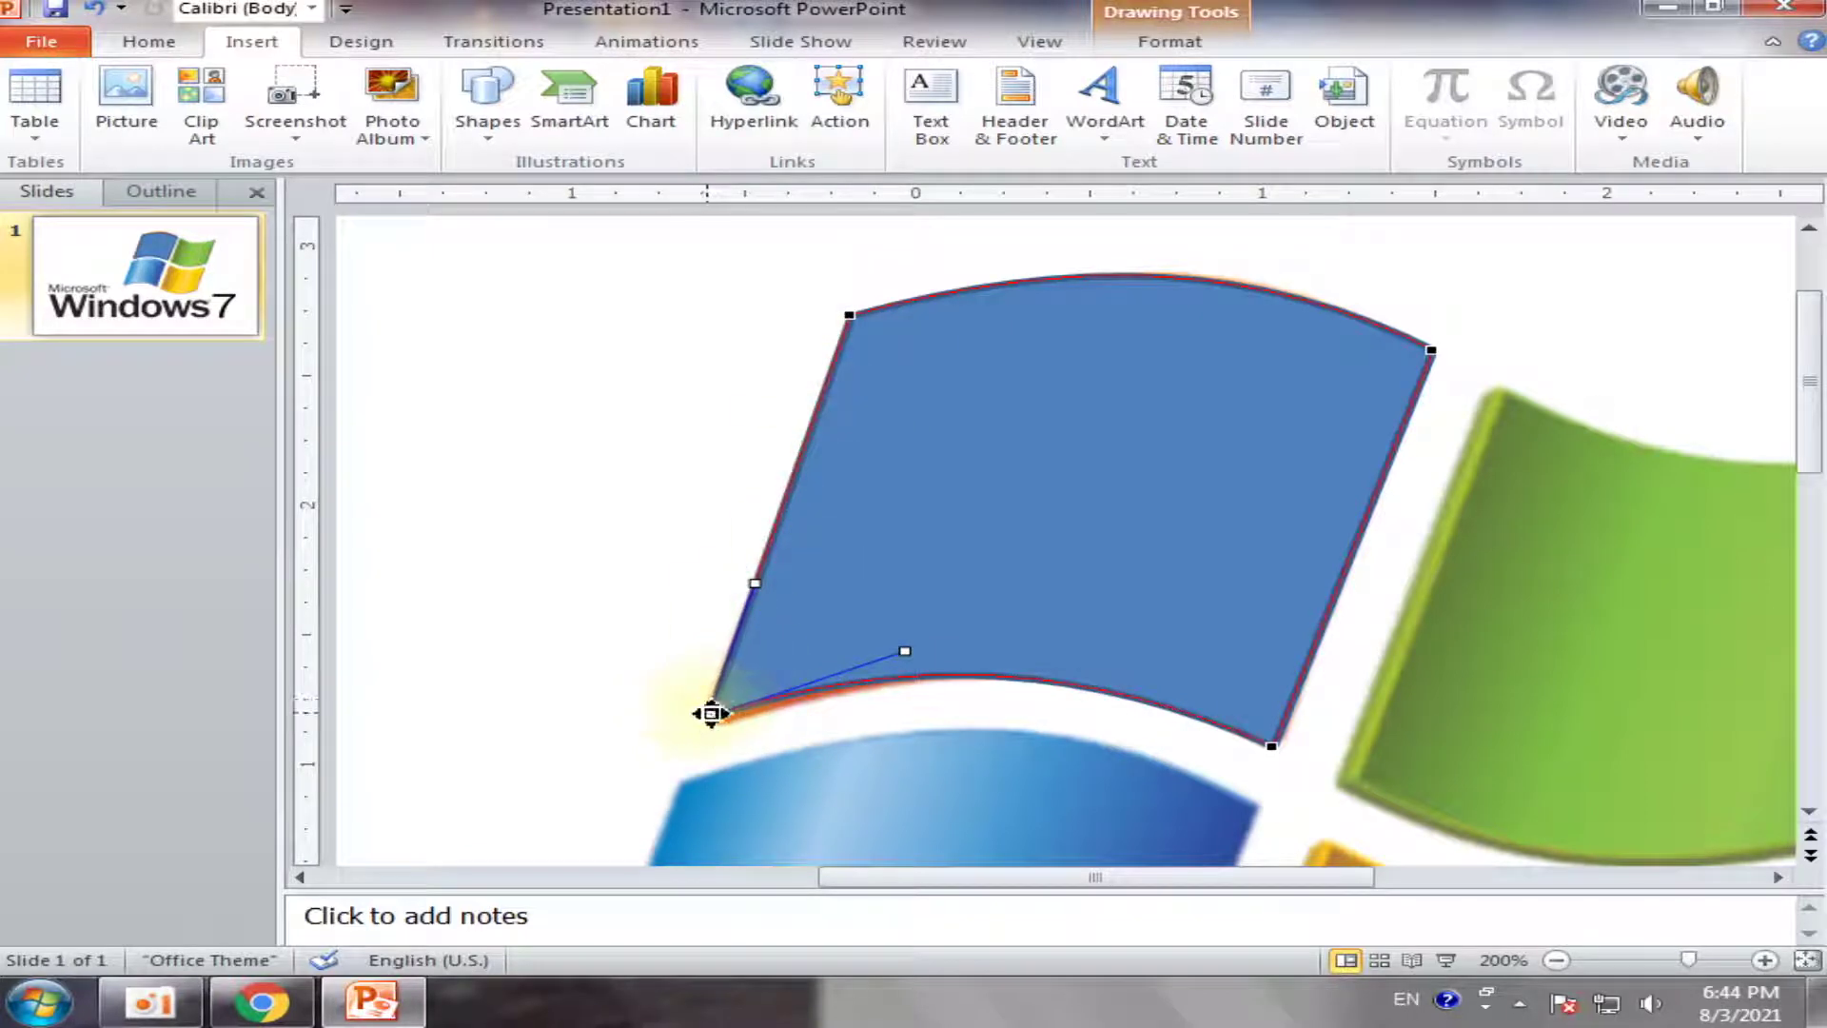
{"action": "left_click_drag", "start_coordinate": [712, 721], "coordinate": [702, 718]}
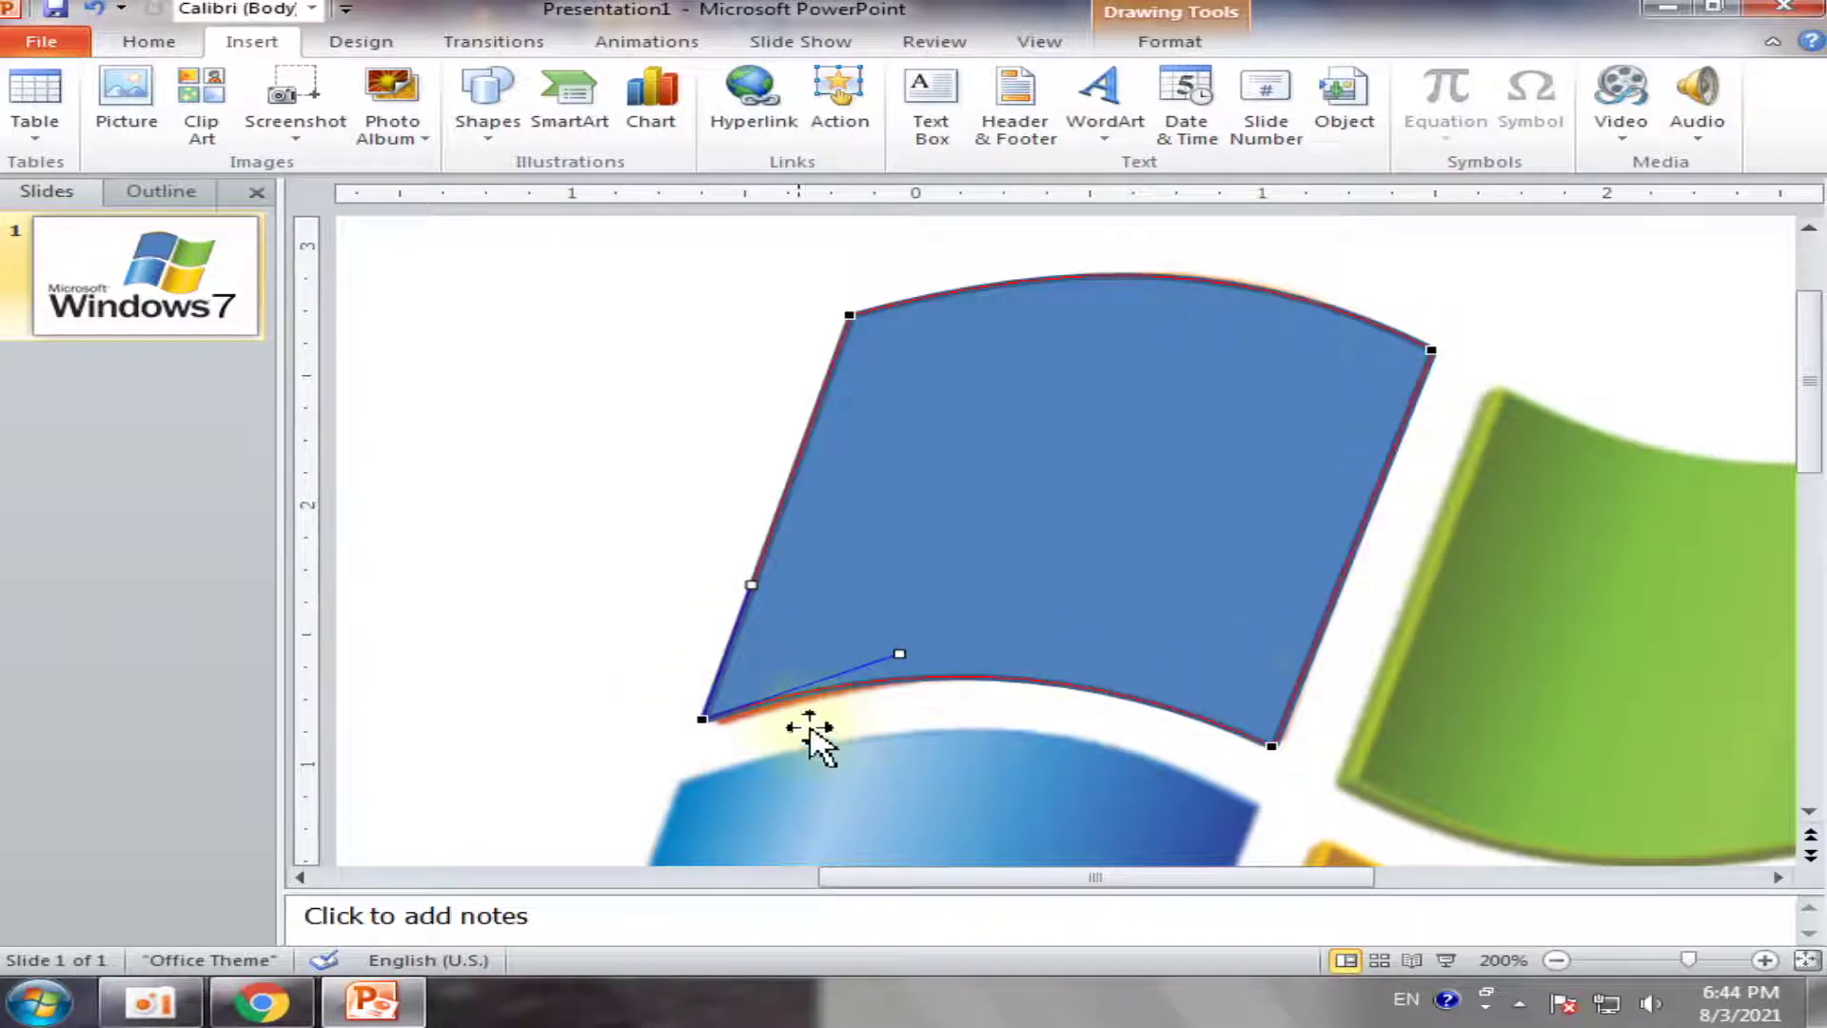
{"action": "left_click_drag", "start_coordinate": [699, 721], "coordinate": [705, 718]}
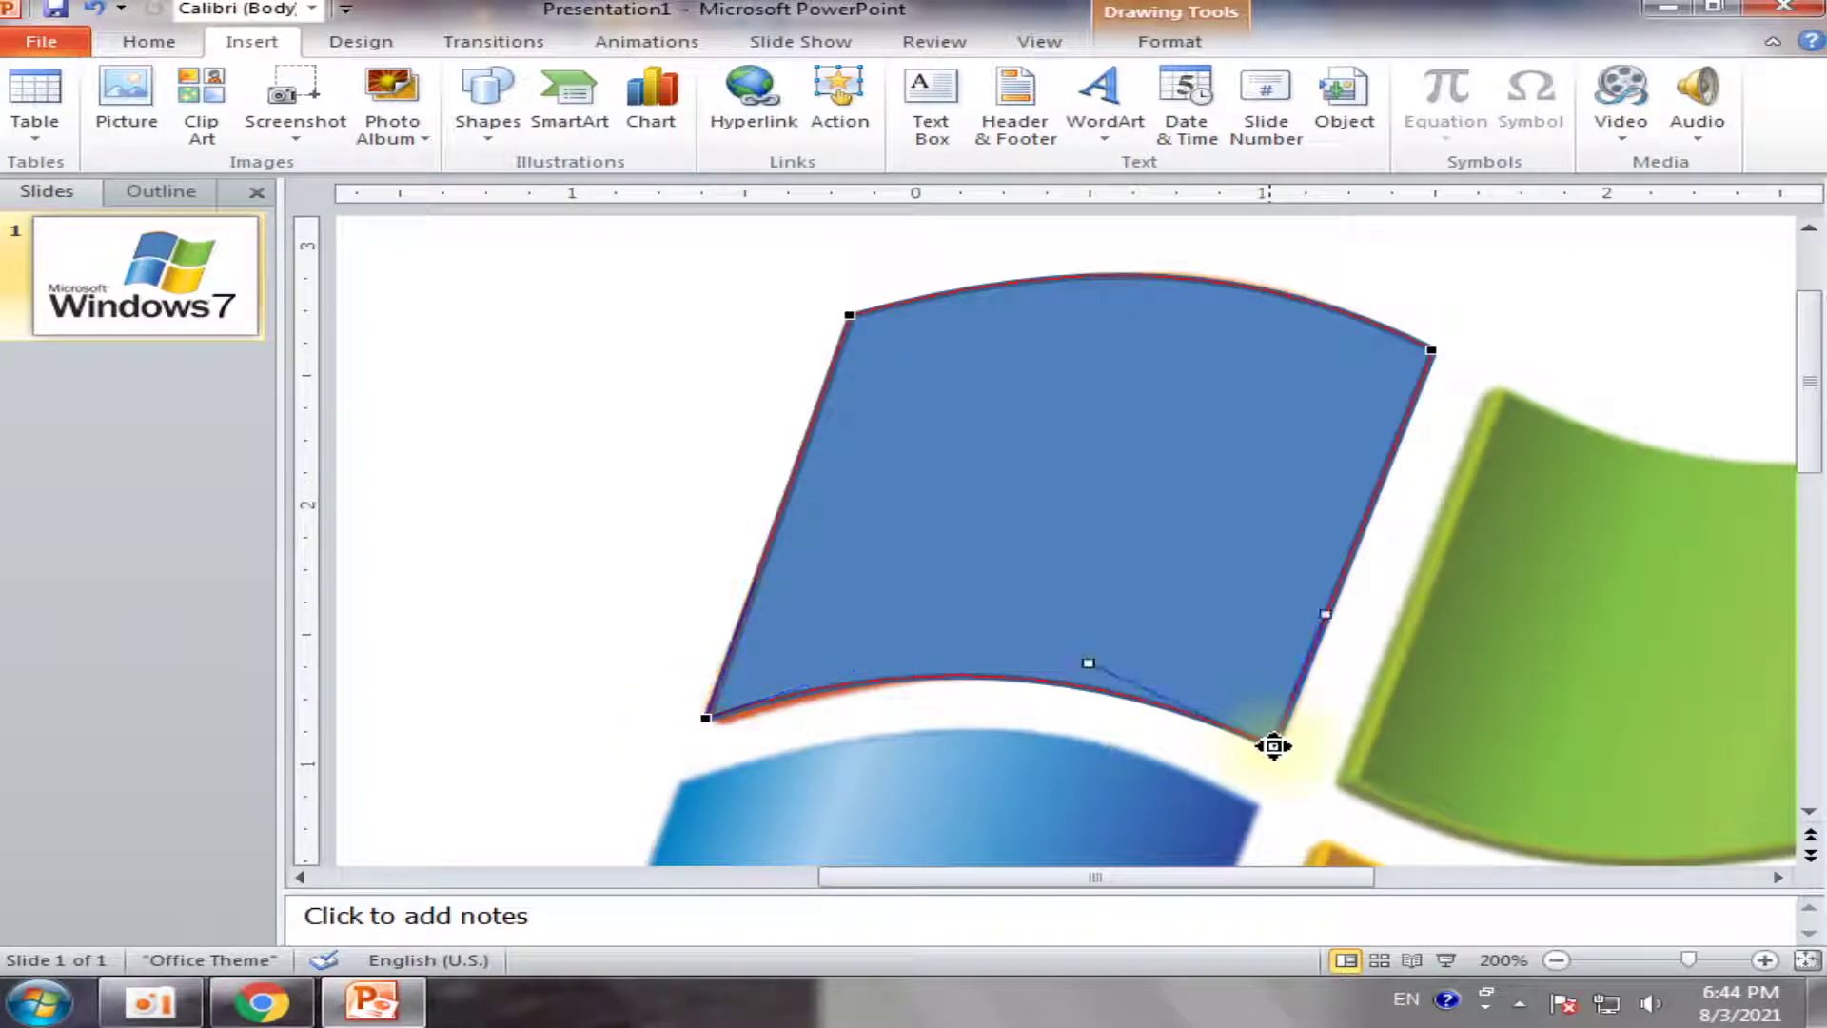
{"action": "left_click_drag", "start_coordinate": [1274, 745], "coordinate": [1275, 743]}
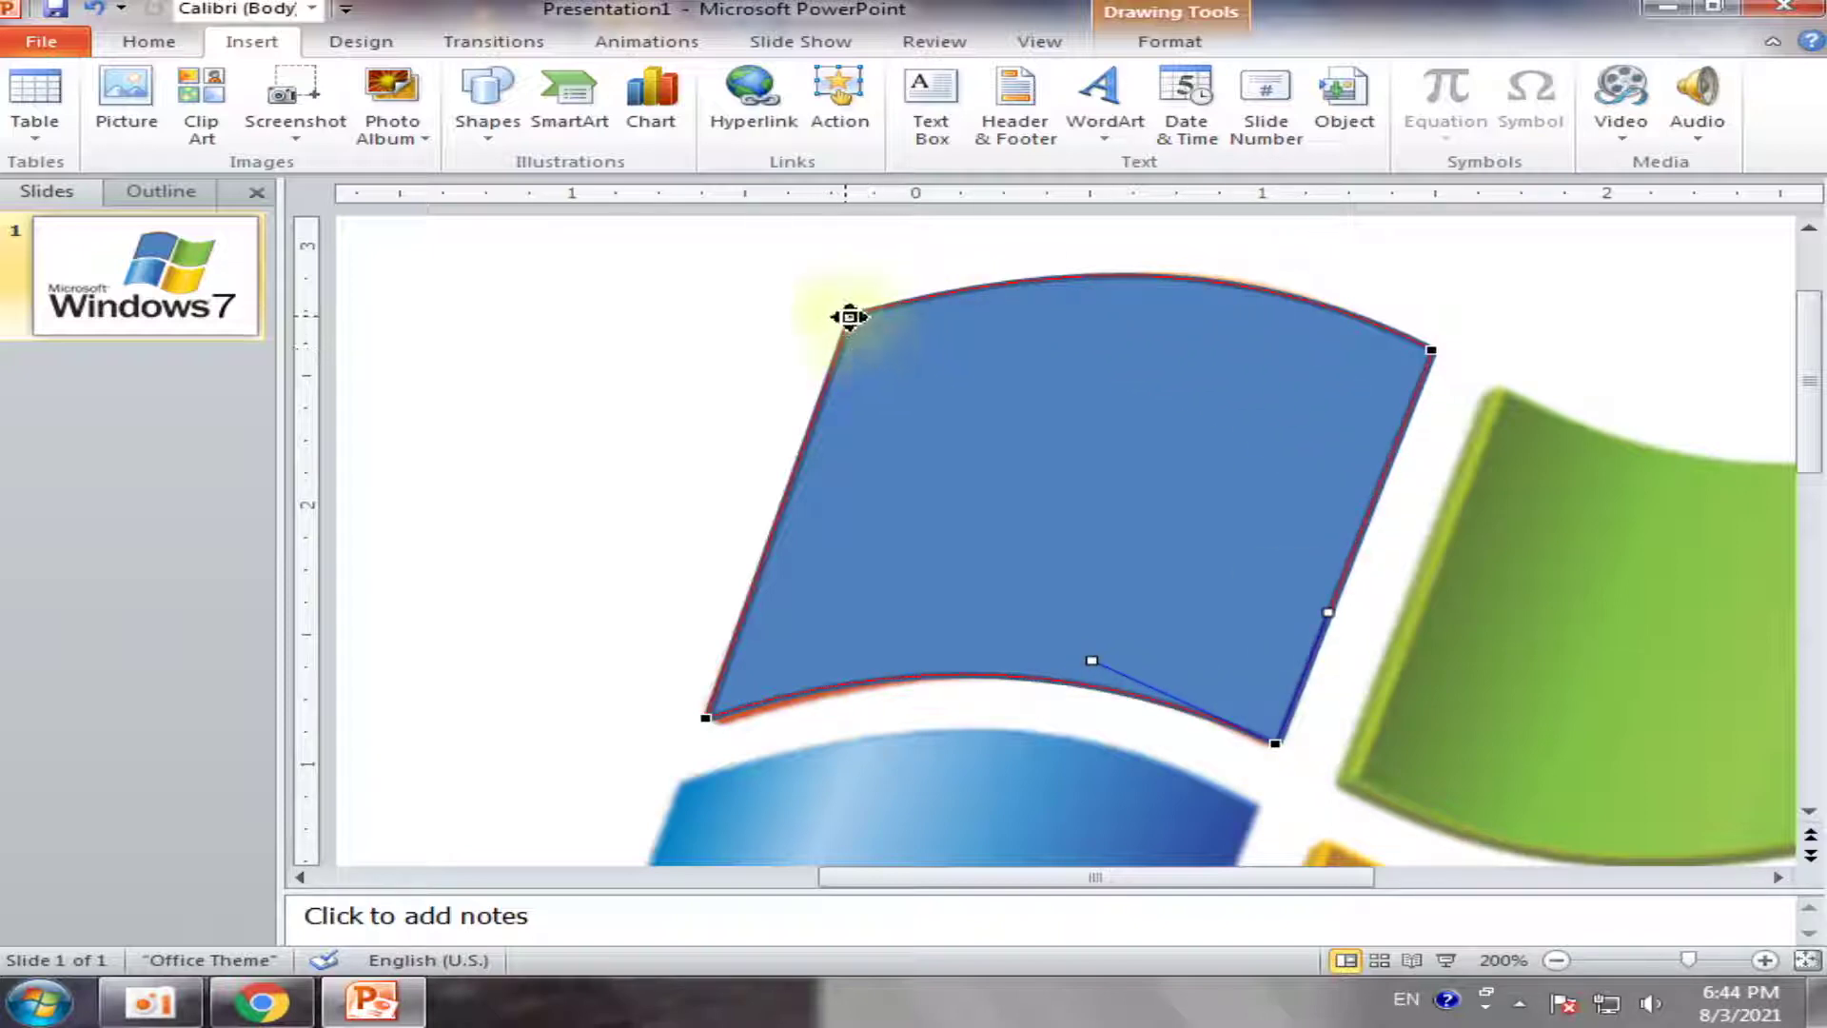
{"action": "mouse_move", "coordinate": [850, 317]}
{"action": "left_mouse_down"}
{"action": "mouse_move", "coordinate": [876, 317]}
{"action": "mouse_move", "coordinate": [855, 323]}
{"action": "left_mouse_up"}
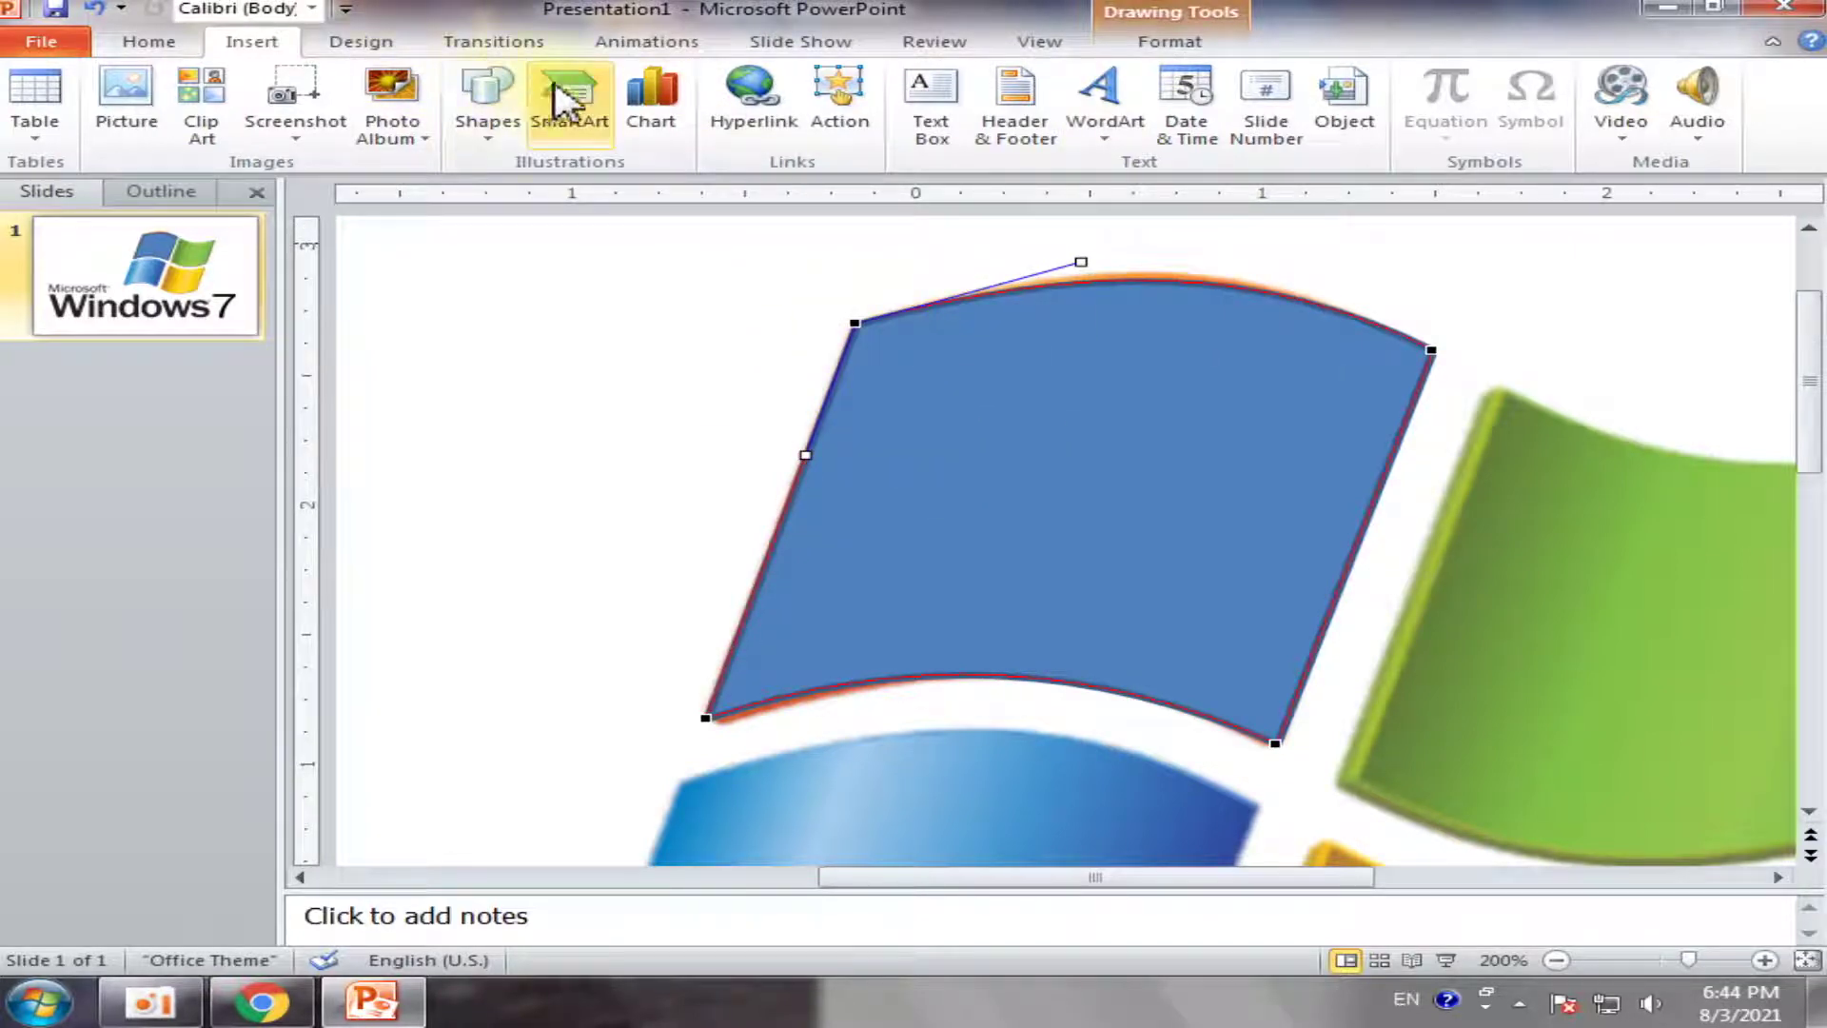
{"action": "left_click", "coordinate": [1169, 47]}
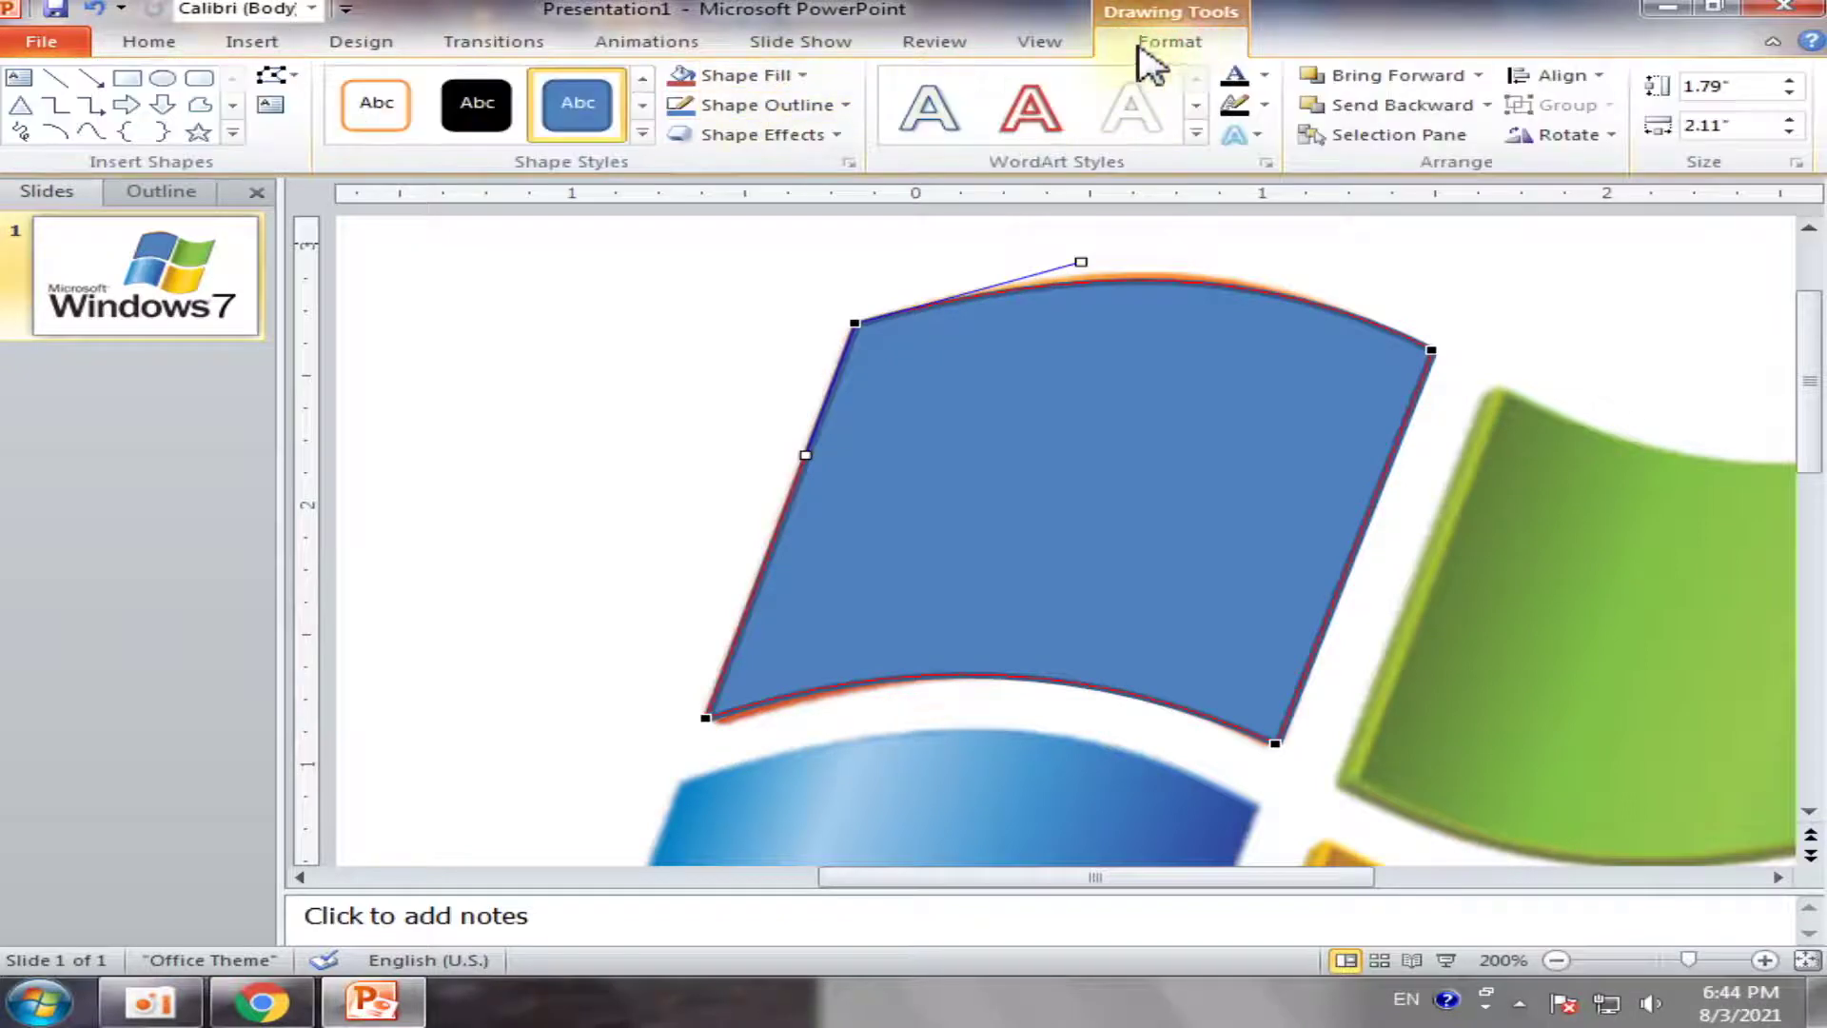
Fill the shape with standard Orange and refine the top-right corner and its curve
{"action": "left_click", "coordinate": [790, 76]}
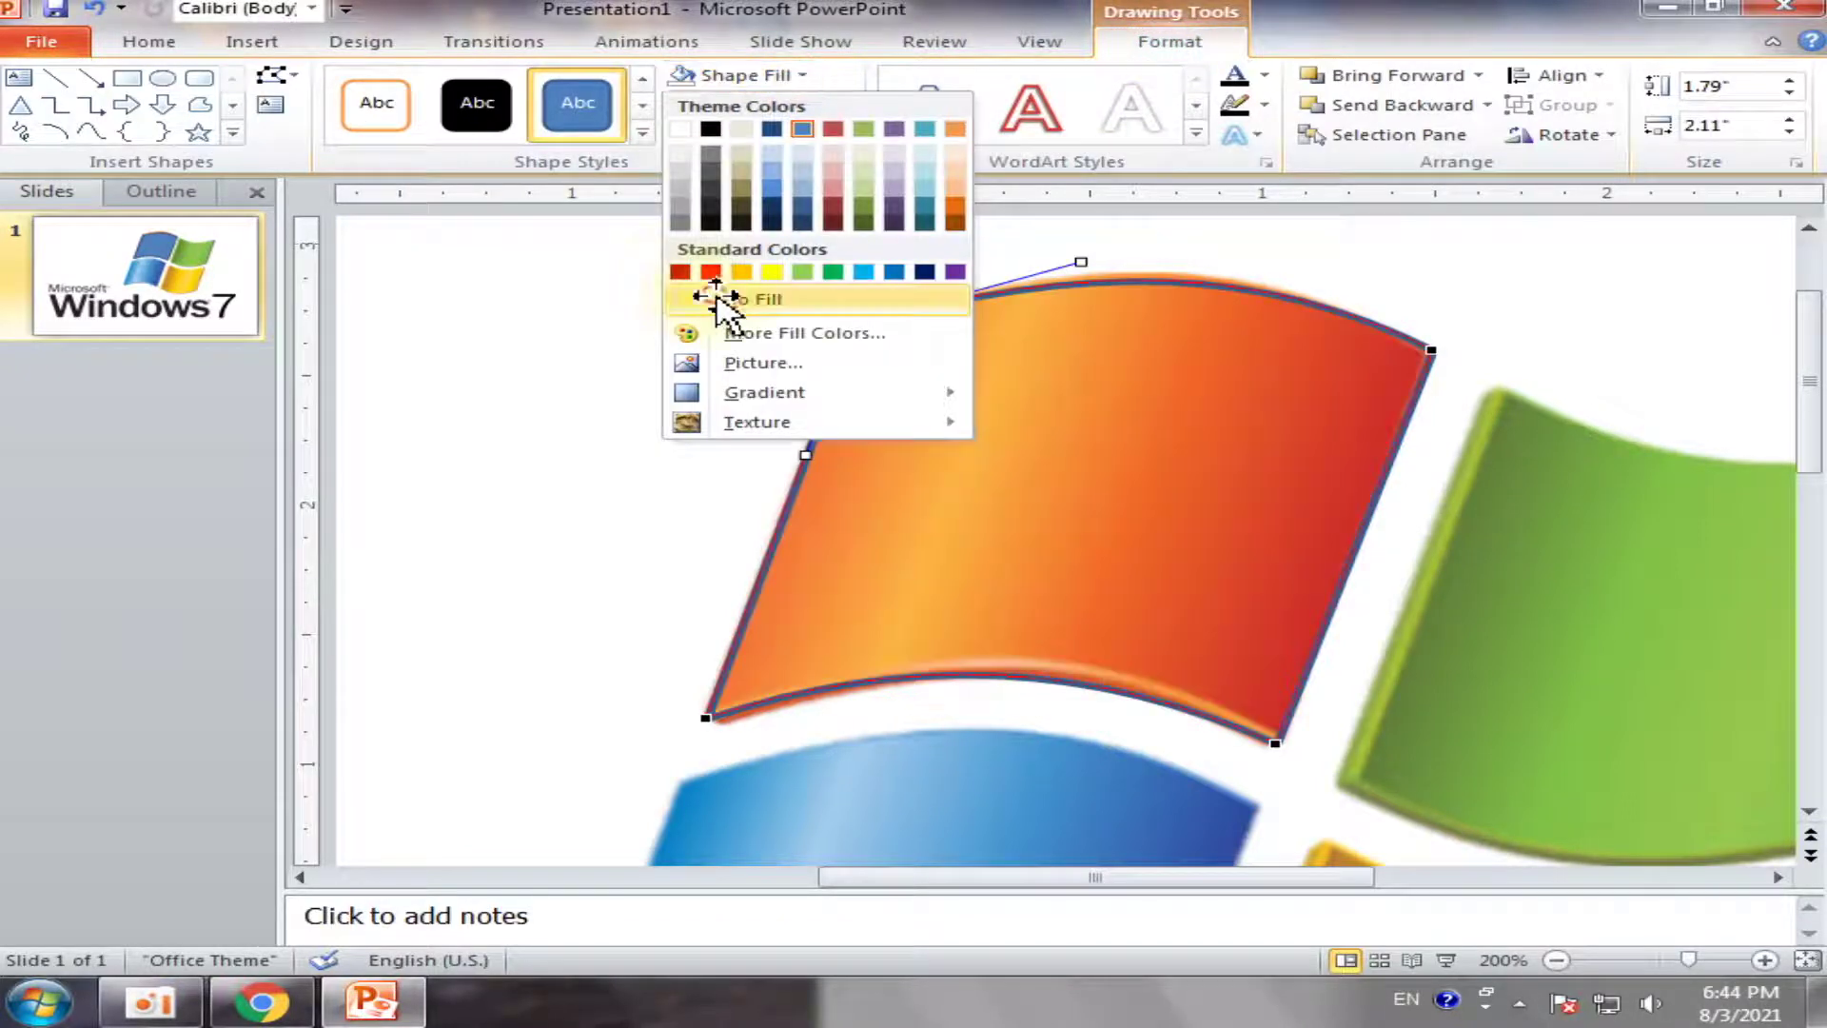
{"action": "left_click", "coordinate": [716, 293]}
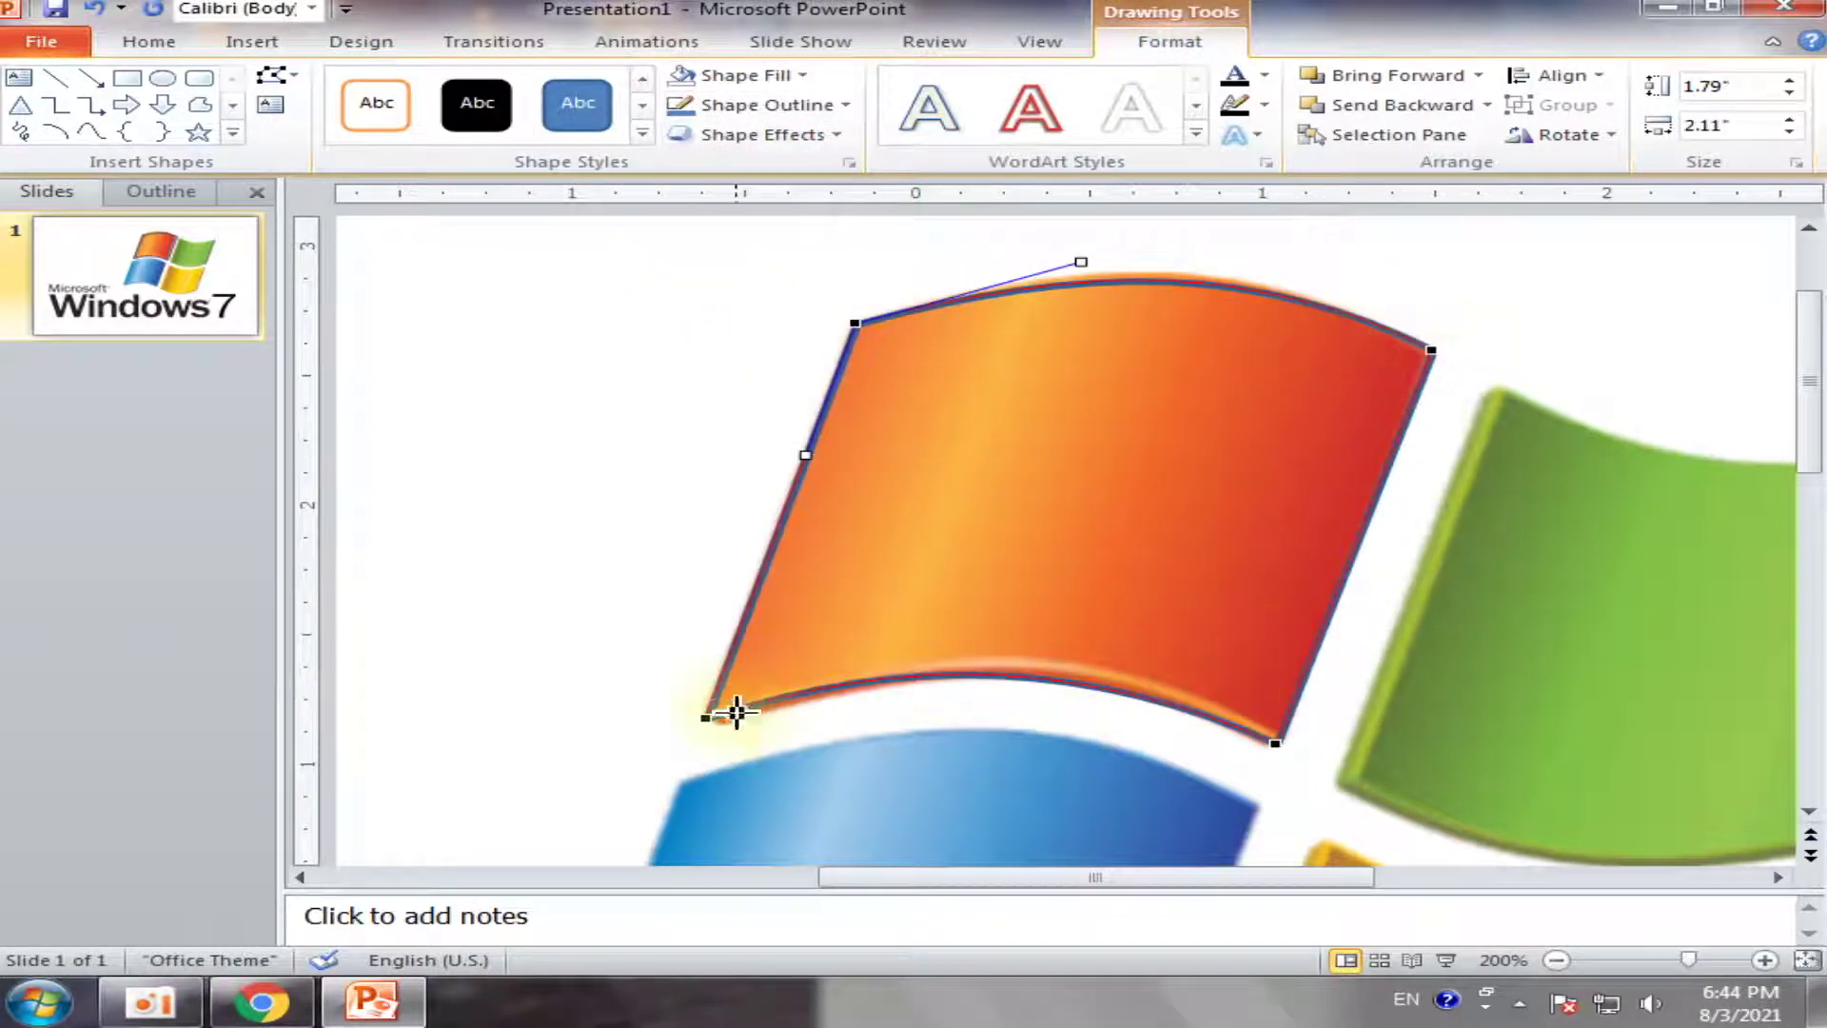
{"action": "left_click", "coordinate": [856, 323]}
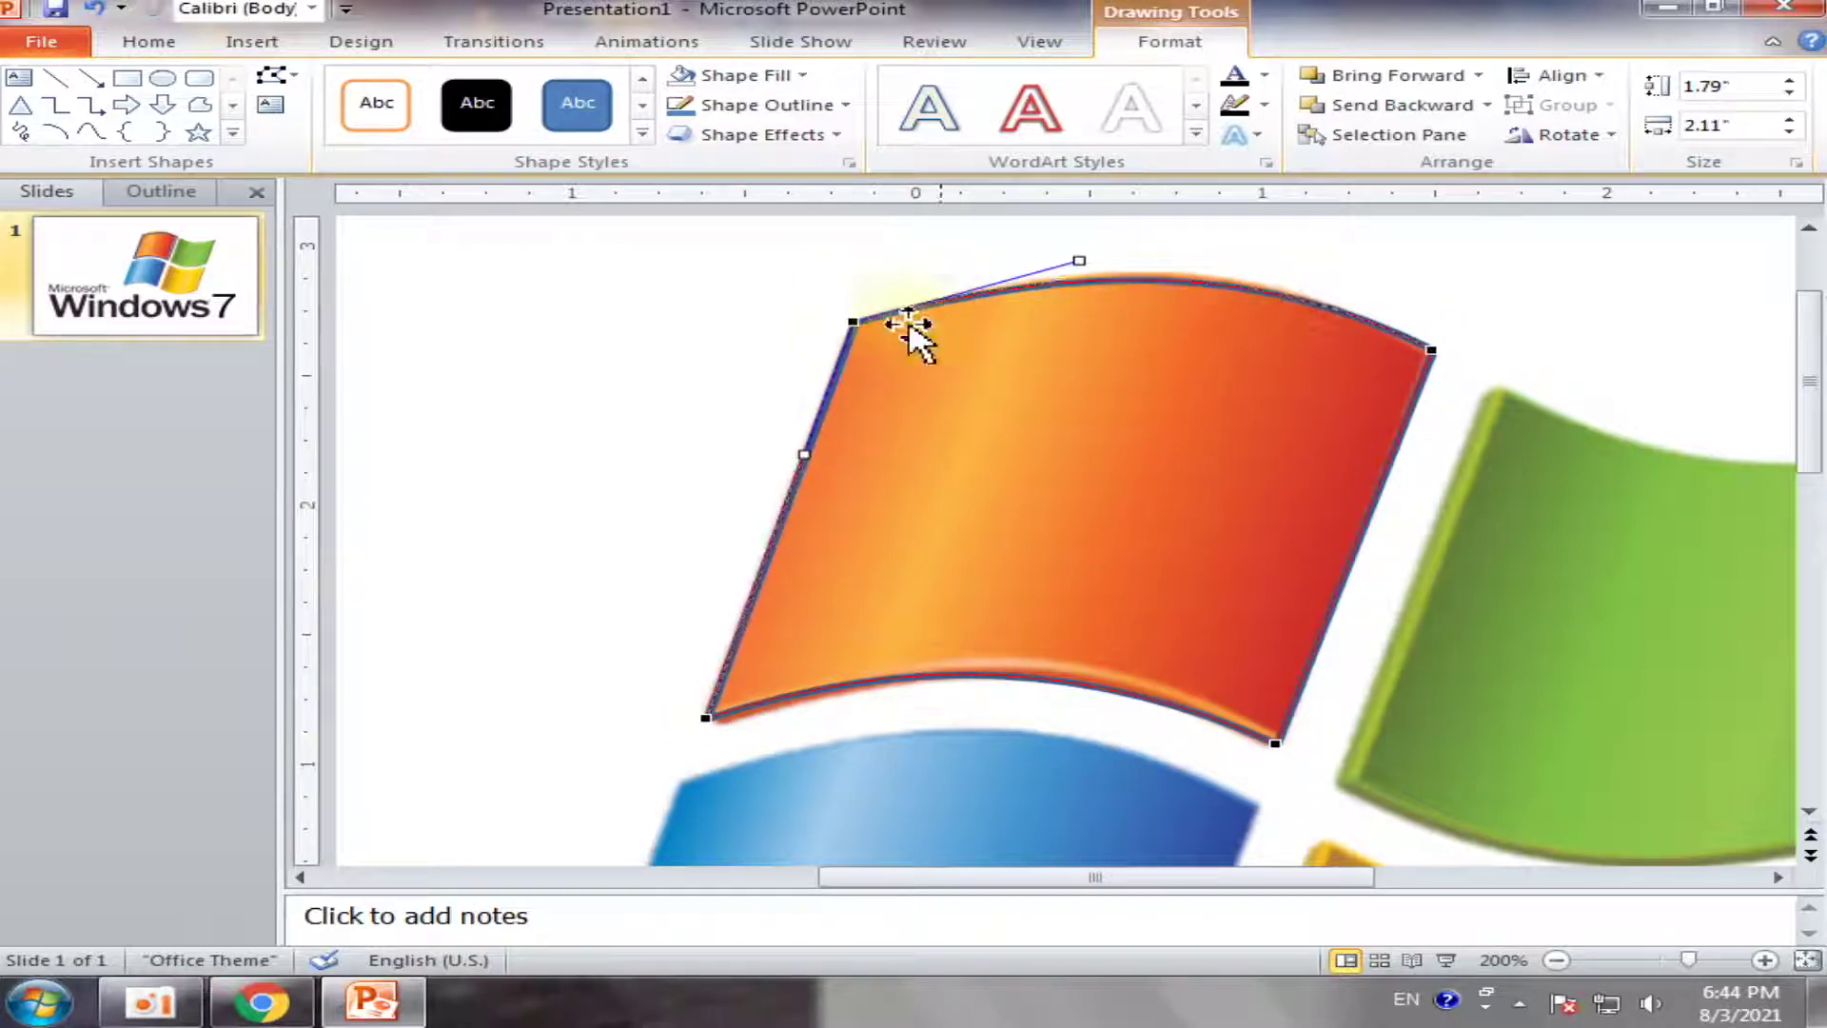
{"action": "left_click", "coordinate": [1431, 351]}
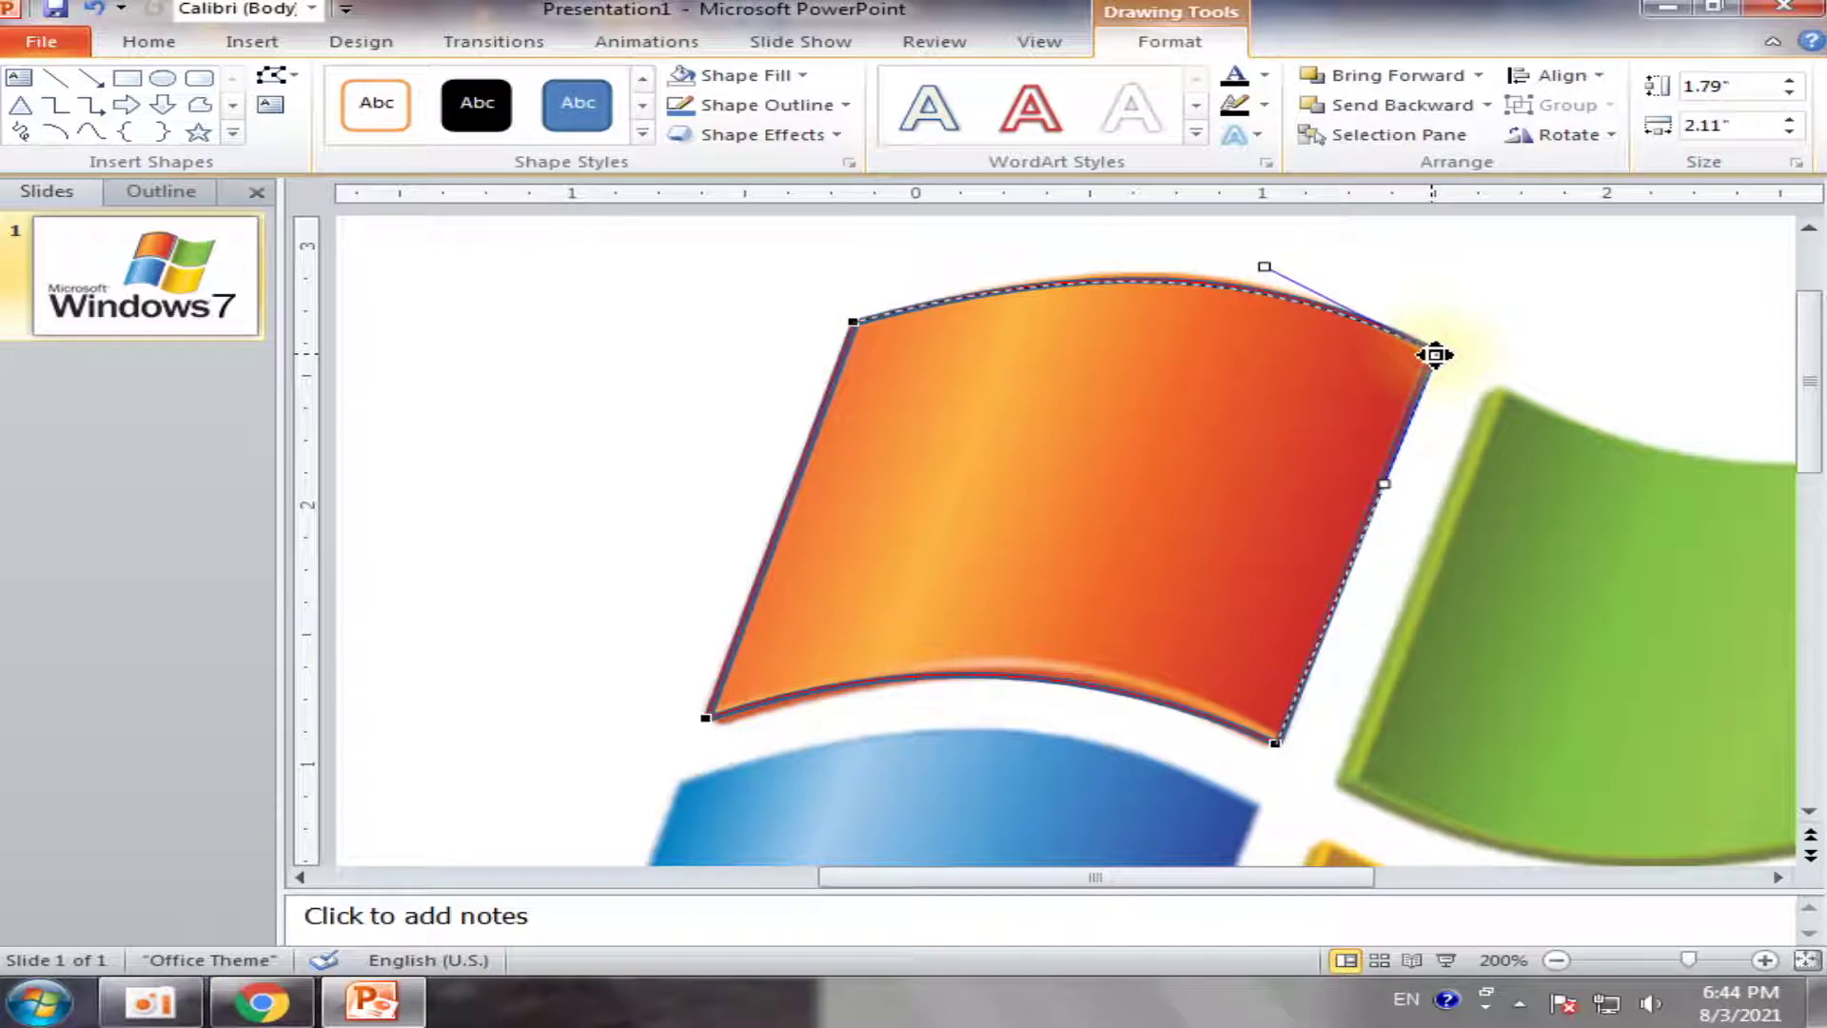
{"action": "left_click_drag", "start_coordinate": [1435, 355], "coordinate": [1425, 349]}
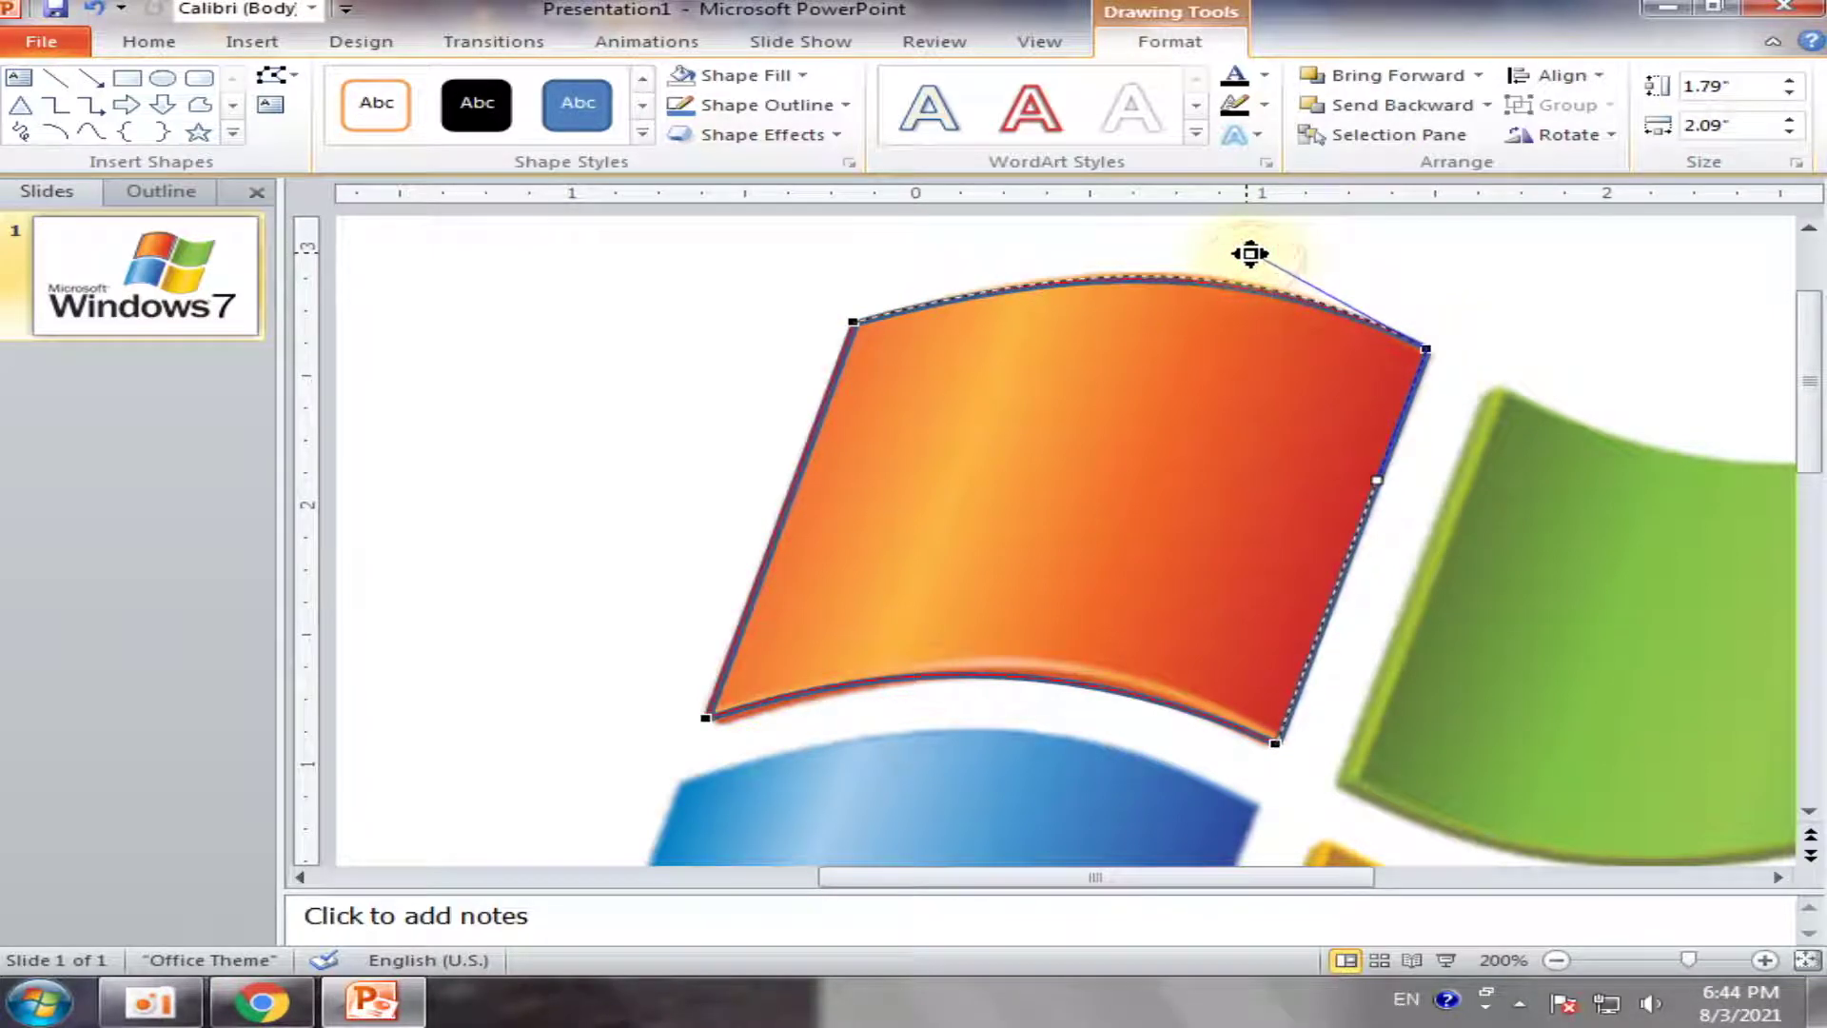
{"action": "left_click_drag", "start_coordinate": [1250, 259], "coordinate": [1253, 254]}
Smooth the top and bottom edge curves to follow the pane's arched edges, then stop editing points
{"action": "left_click", "coordinate": [853, 322]}
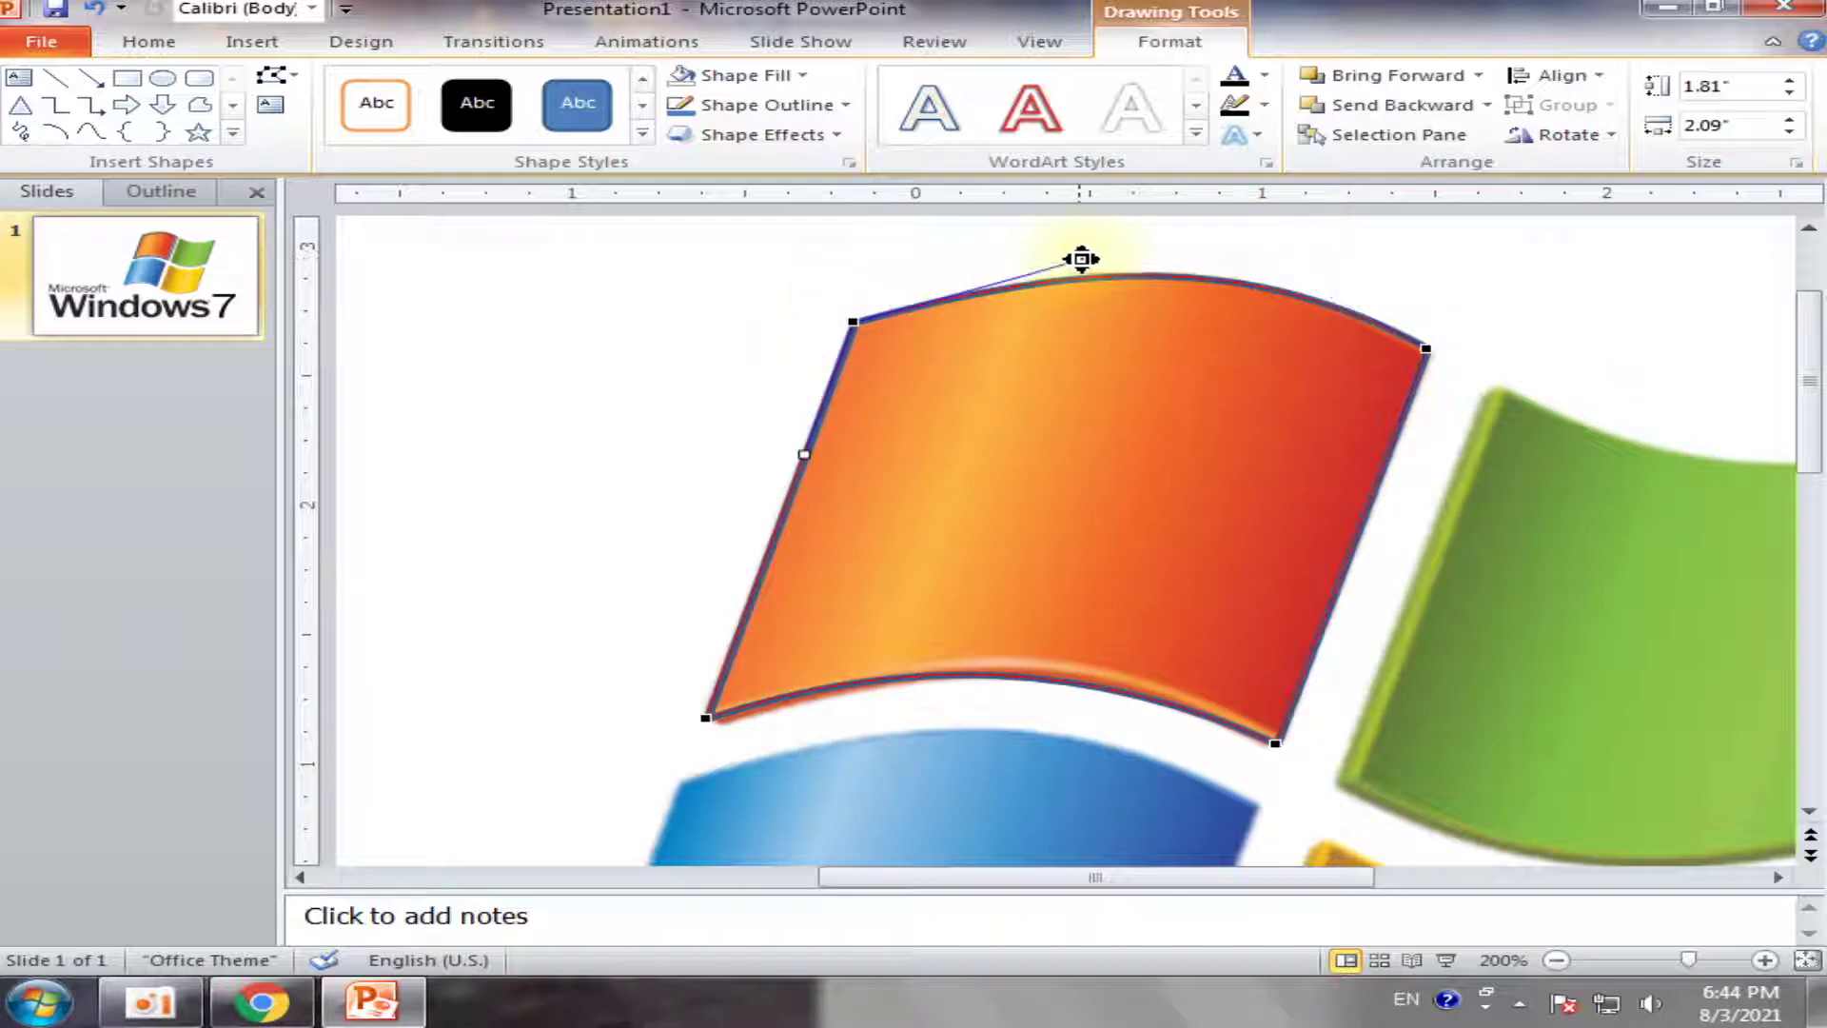
{"action": "left_click_drag", "start_coordinate": [1081, 259], "coordinate": [1047, 253]}
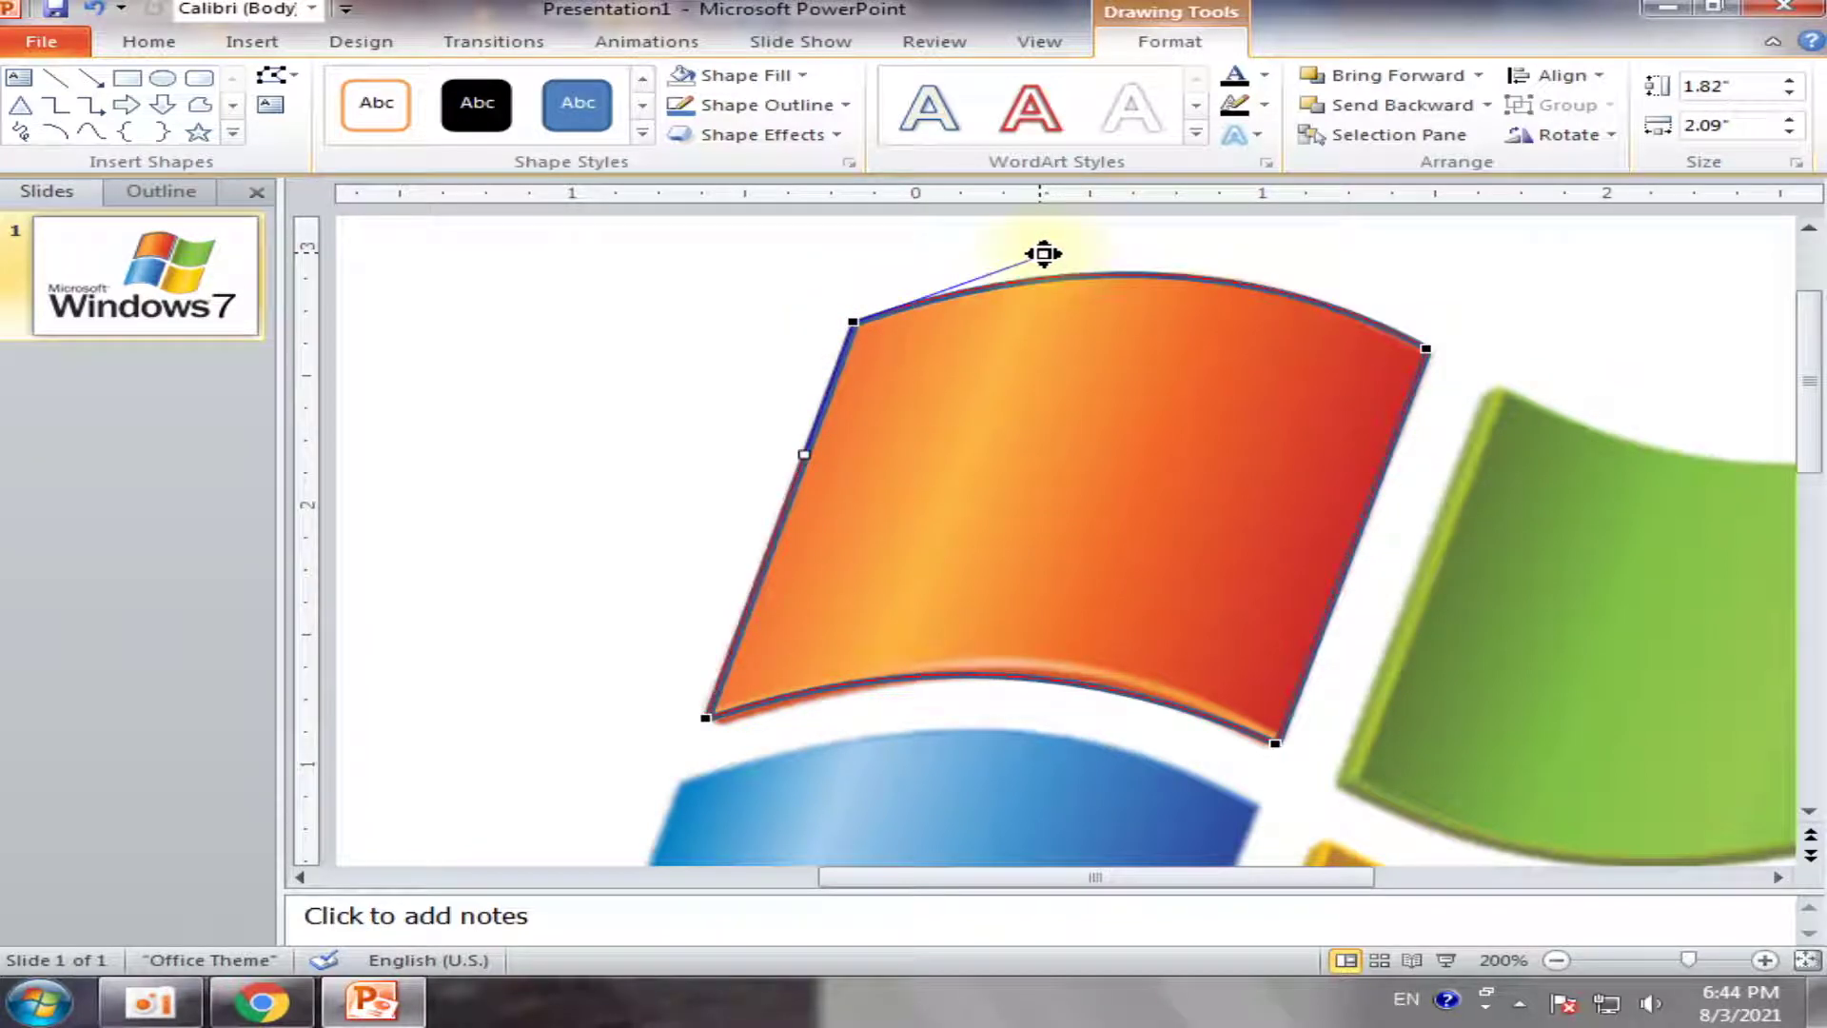
{"action": "left_click", "coordinate": [704, 711]}
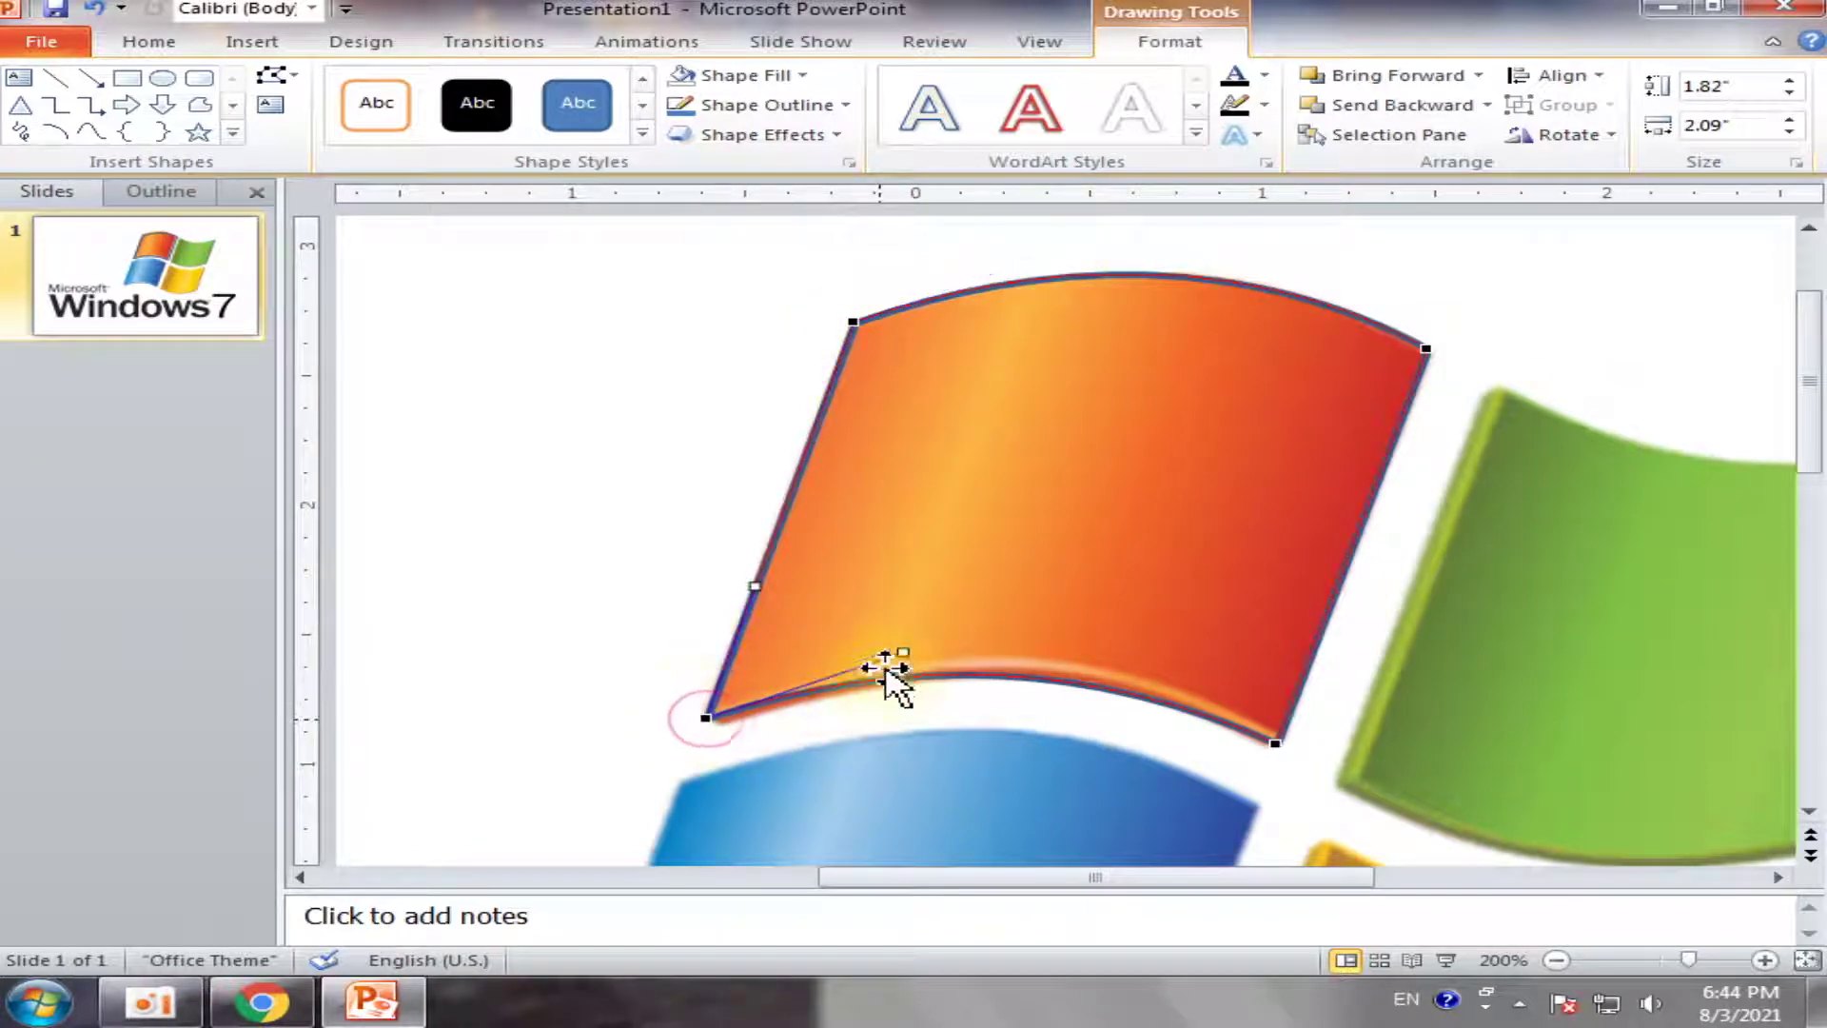
{"action": "left_click_drag", "start_coordinate": [901, 651], "coordinate": [931, 642]}
{"action": "left_click", "coordinate": [1275, 743]}
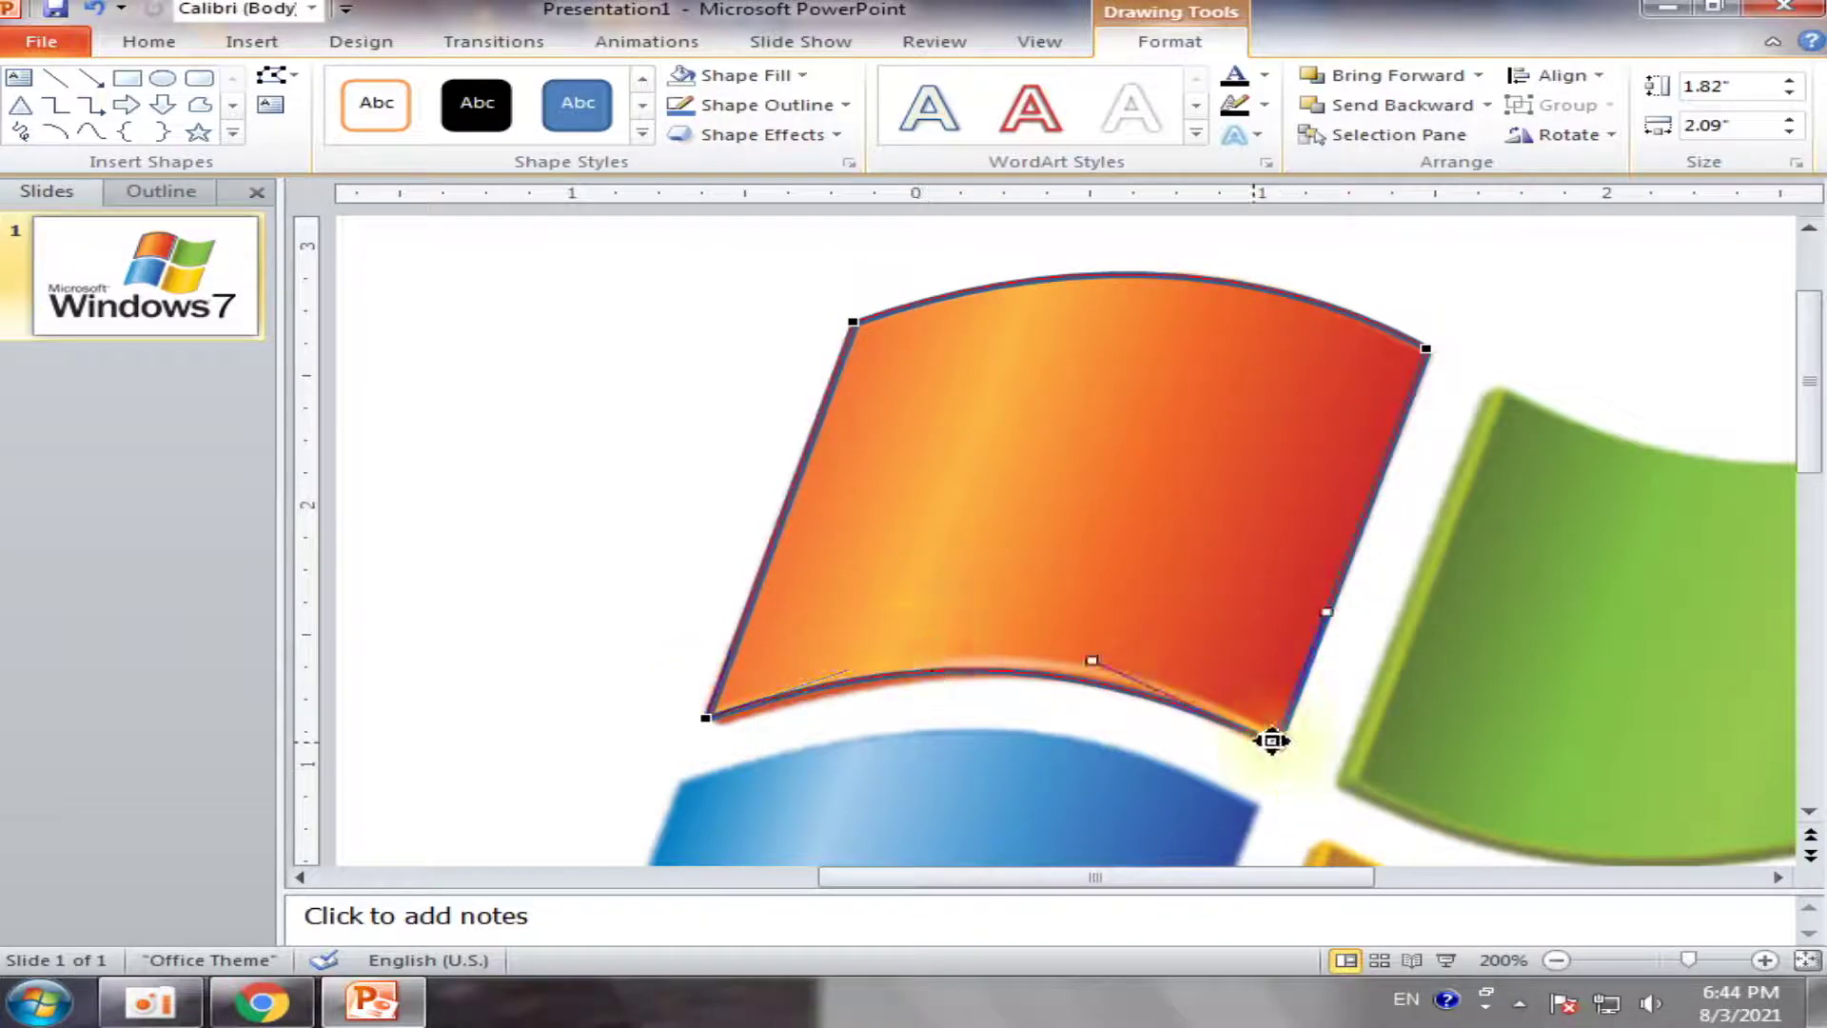
{"action": "left_click_drag", "start_coordinate": [1088, 660], "coordinate": [1111, 656]}
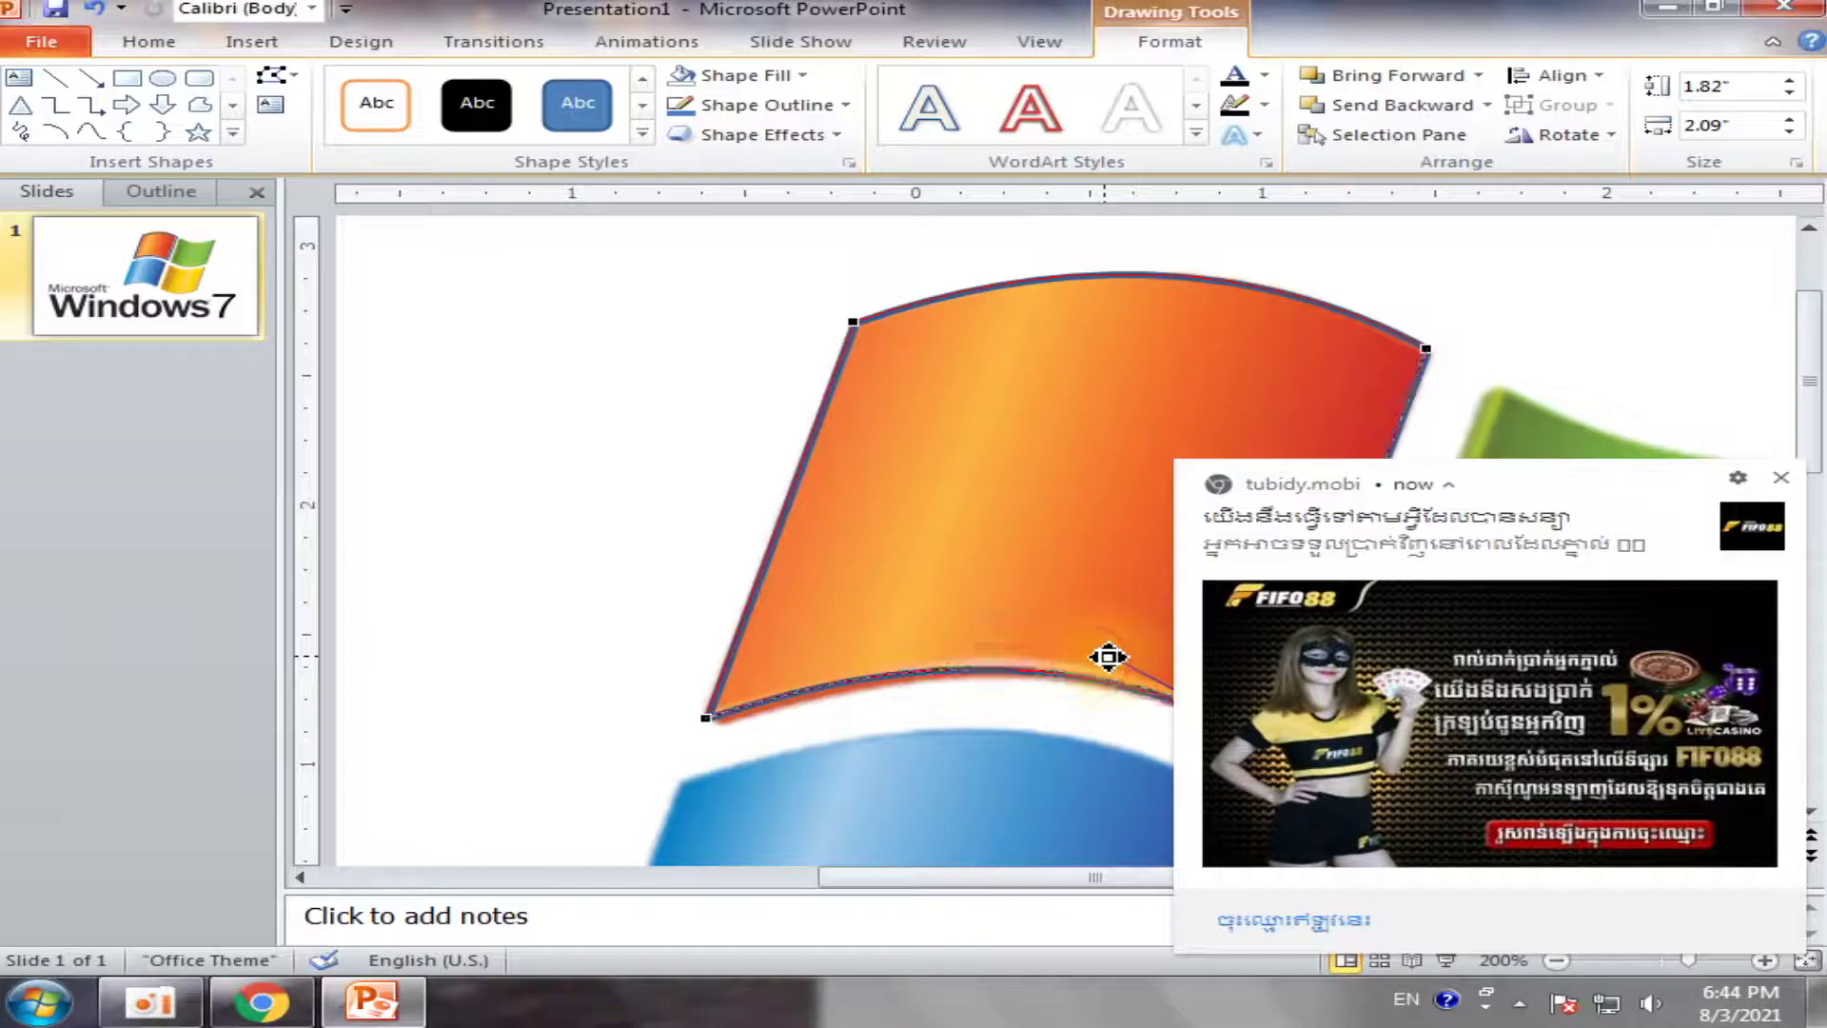
{"action": "left_click", "coordinate": [1780, 478]}
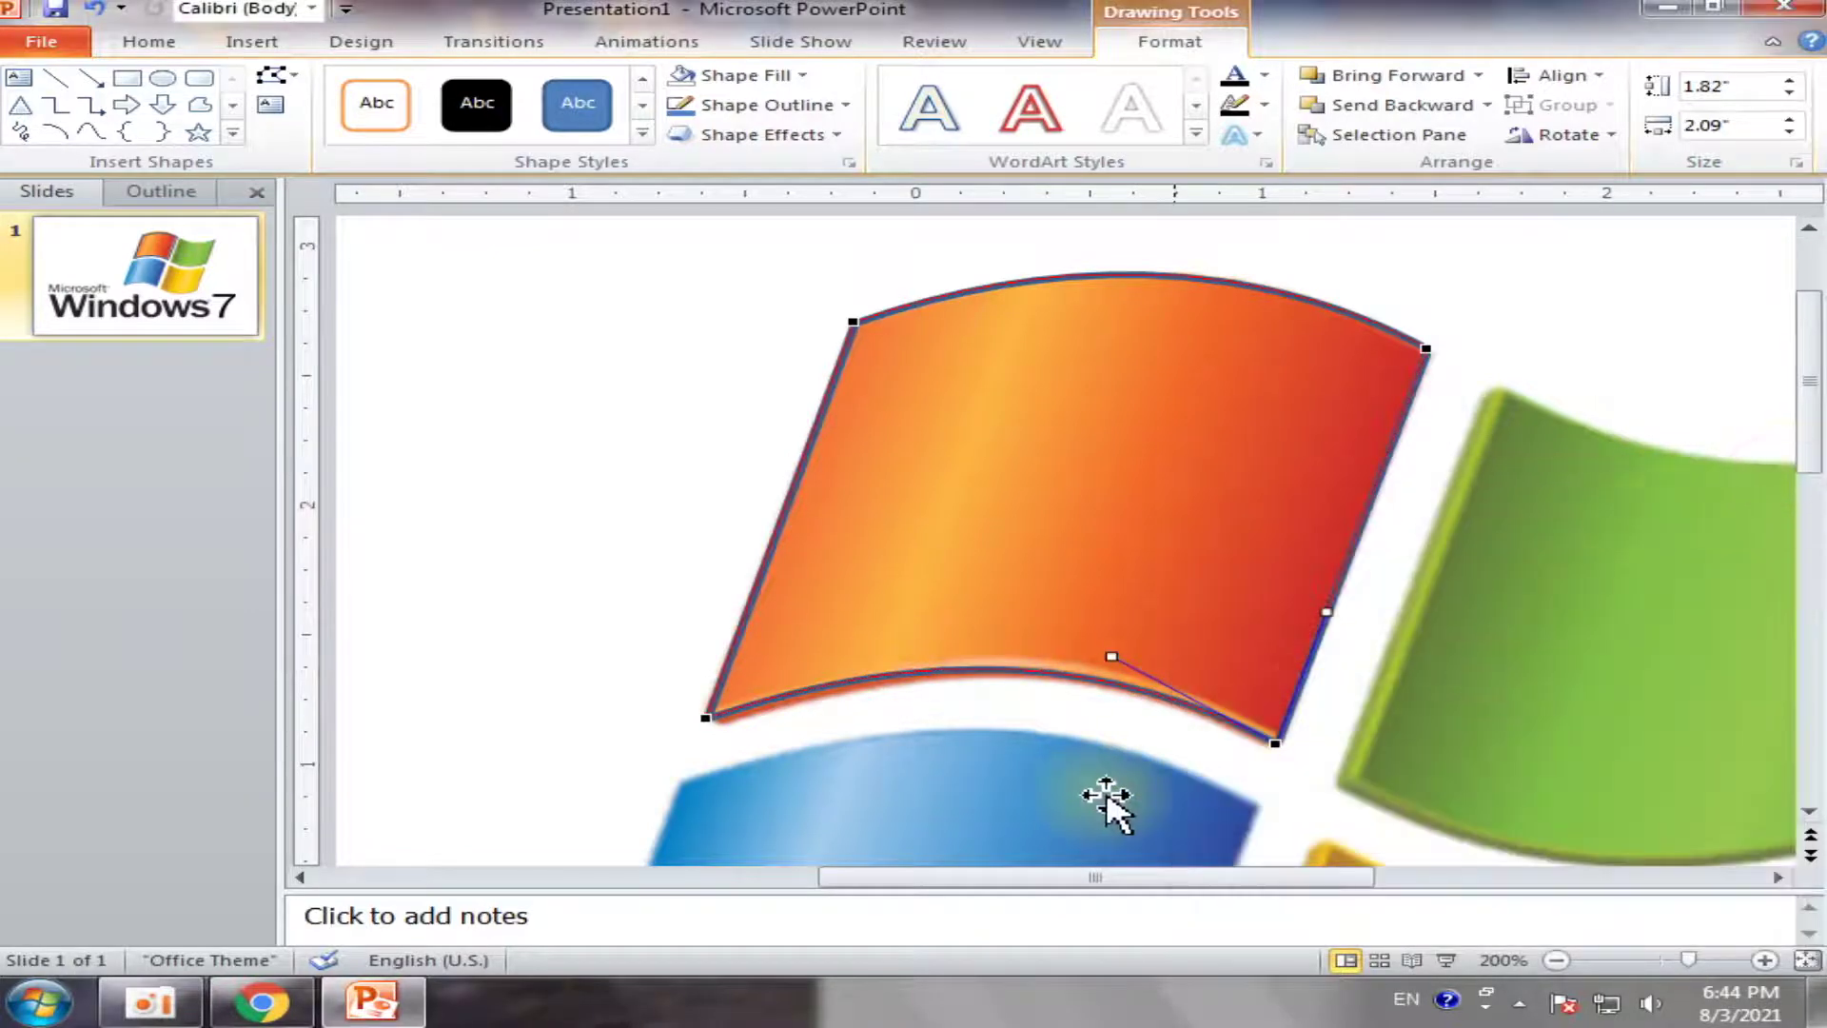
{"action": "left_click", "coordinate": [1499, 319]}
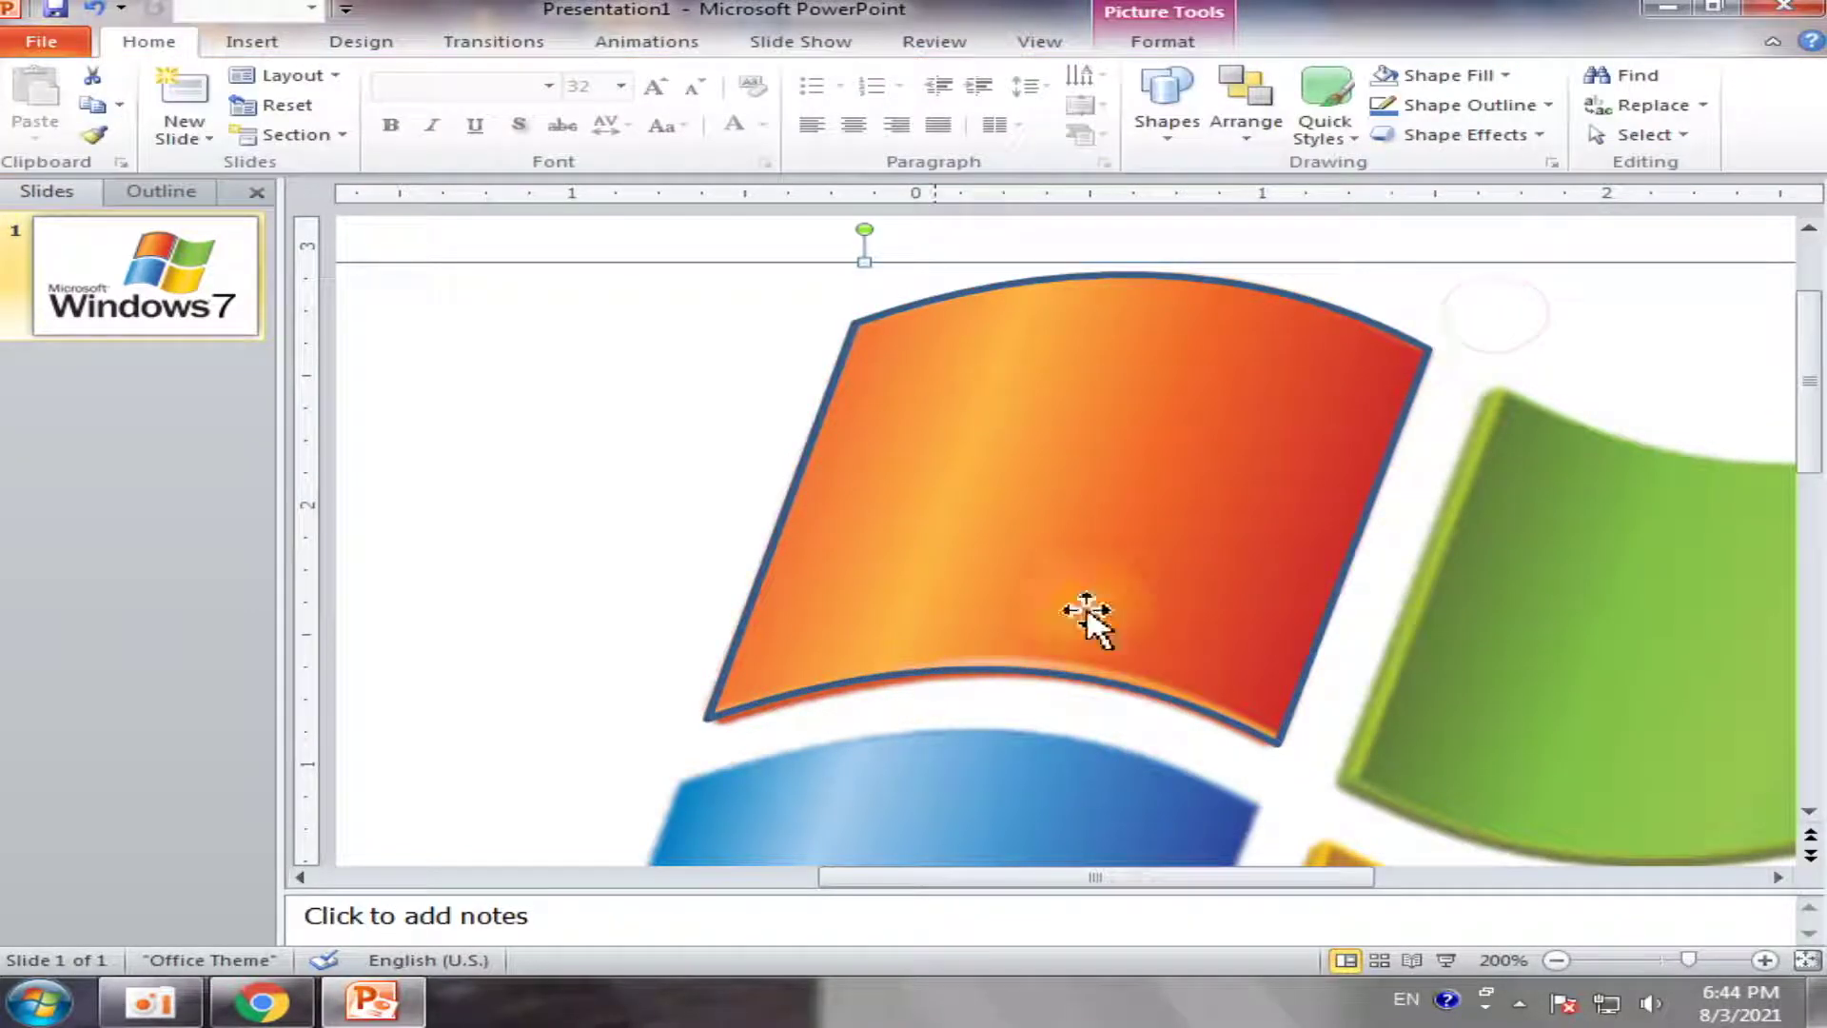
Open More Gradients for the pane shape and switch it to a gradient fill
{"action": "left_click", "coordinate": [917, 555]}
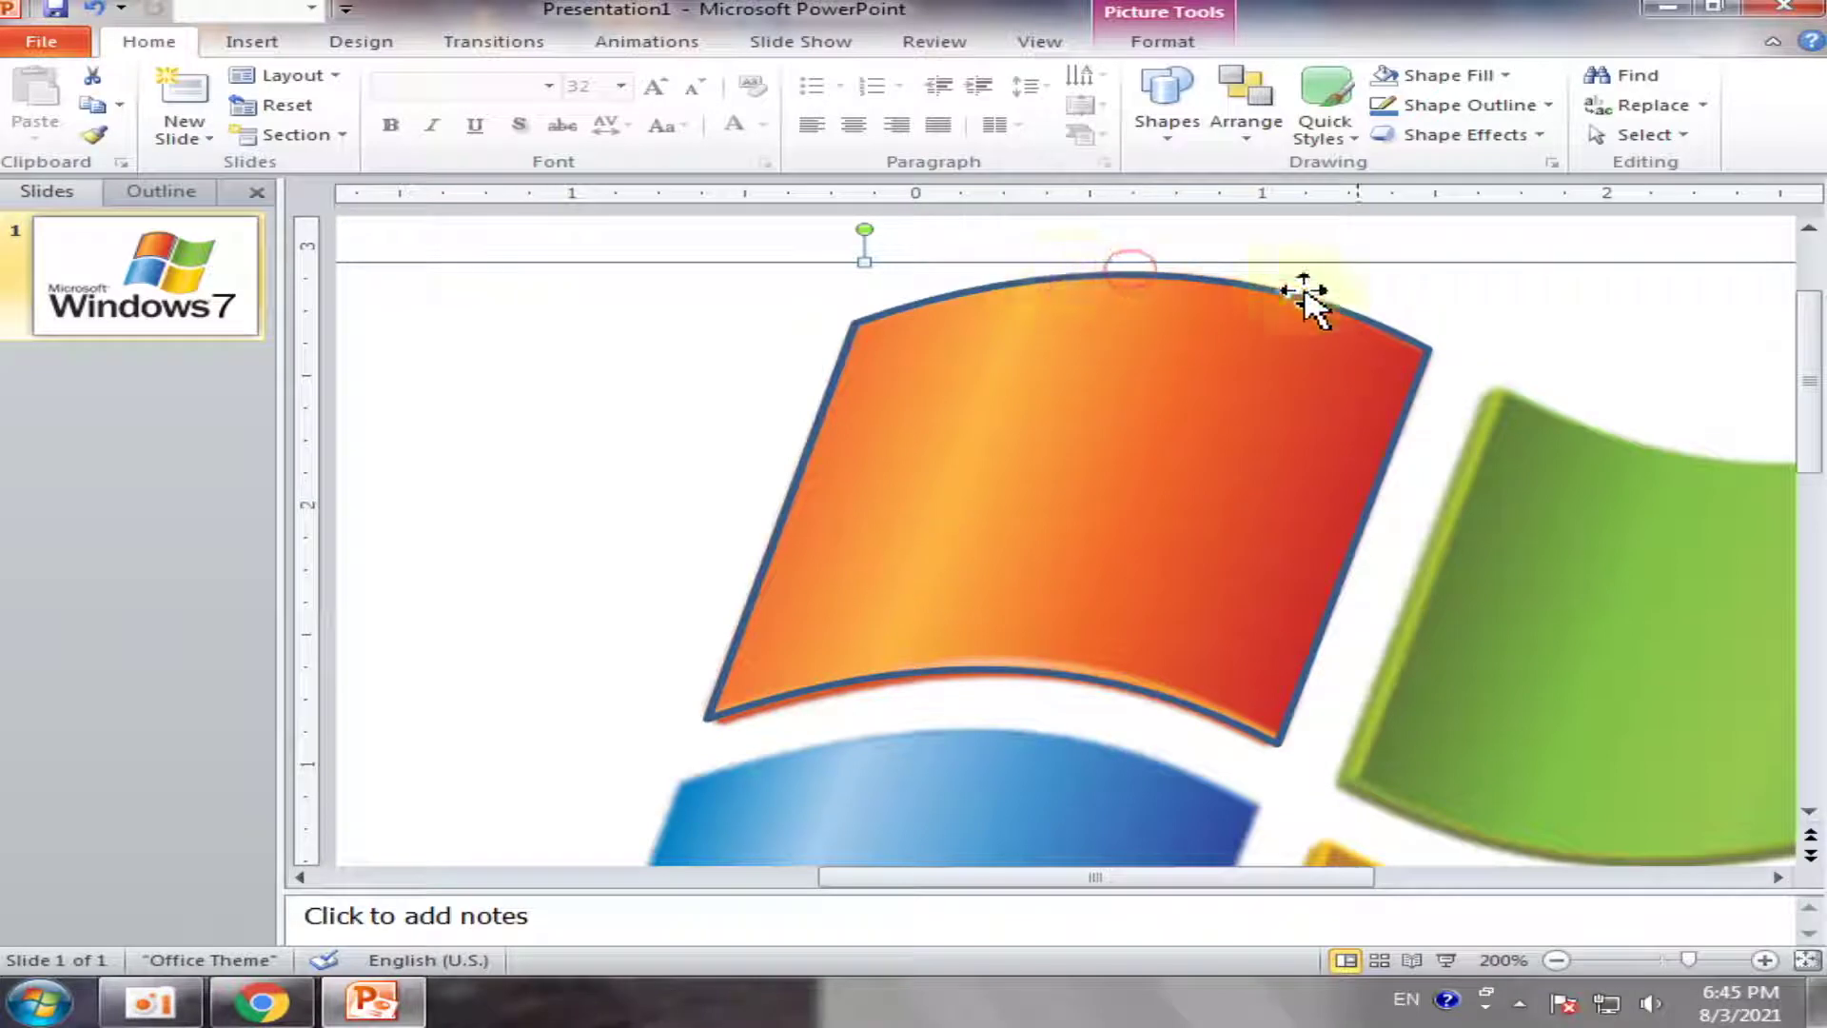
{"action": "left_click", "coordinate": [1401, 348]}
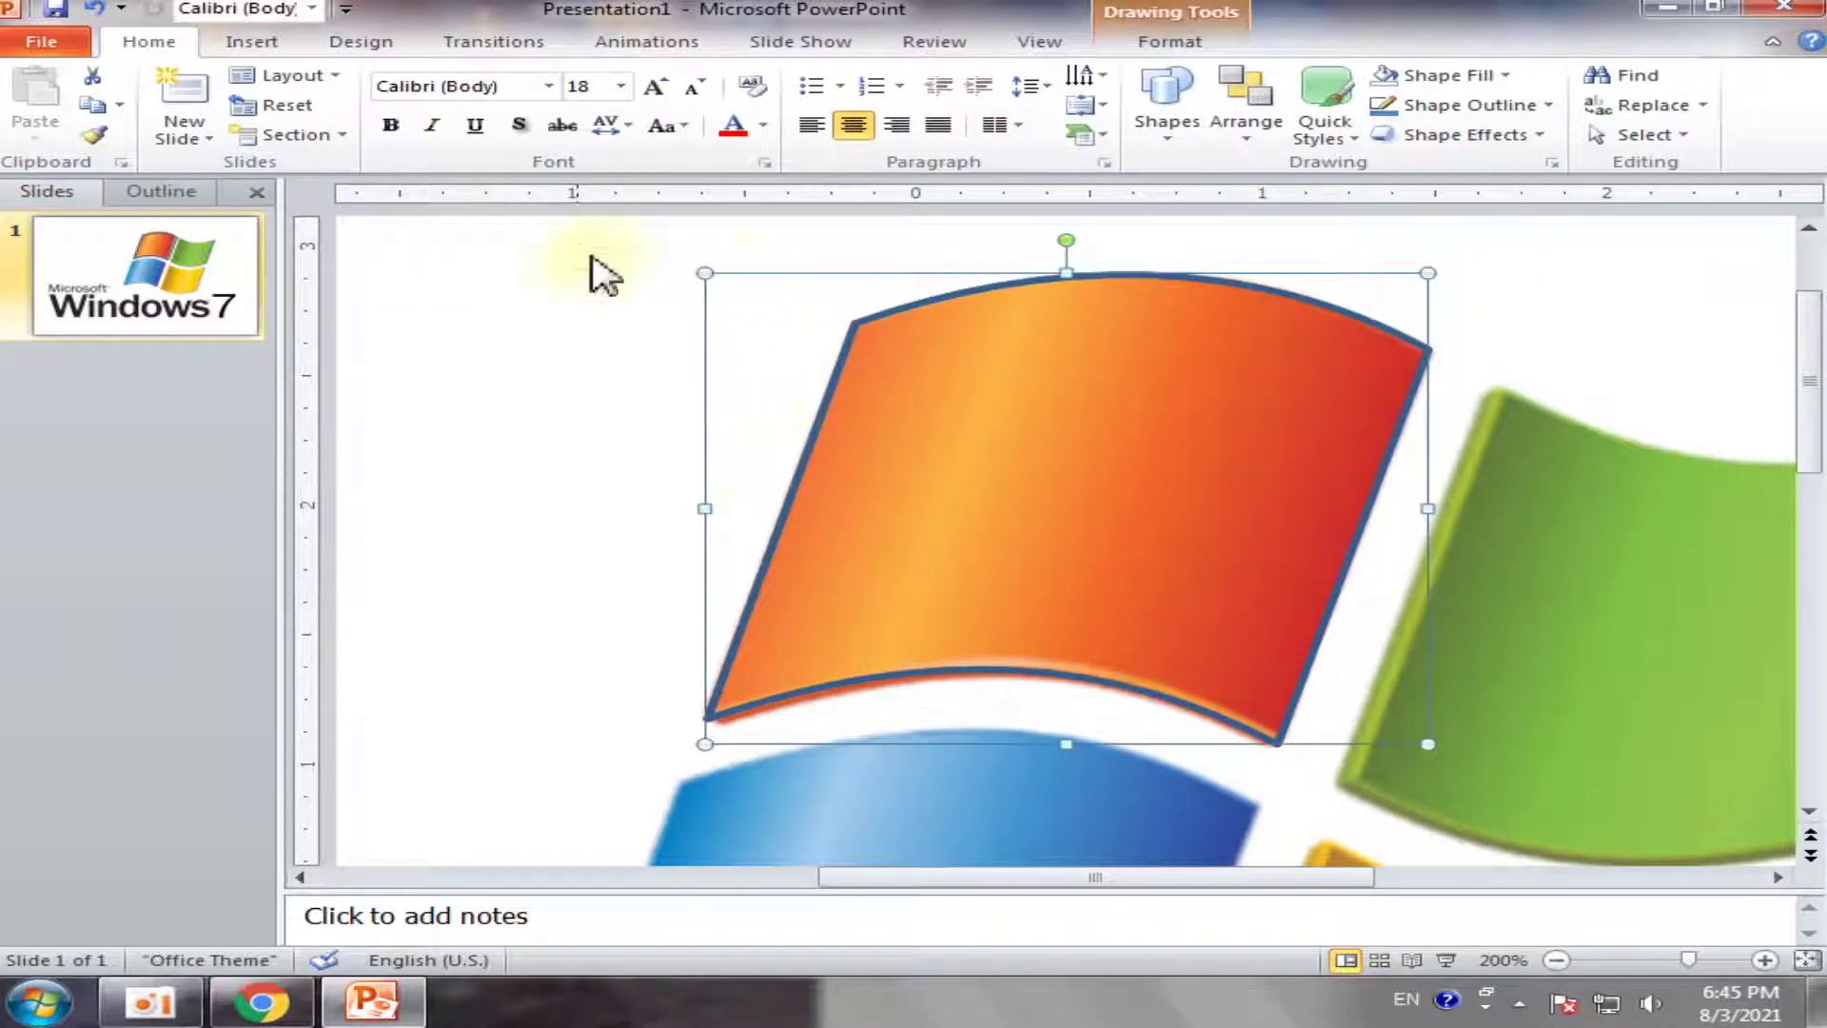
{"action": "left_click", "coordinate": [1170, 40]}
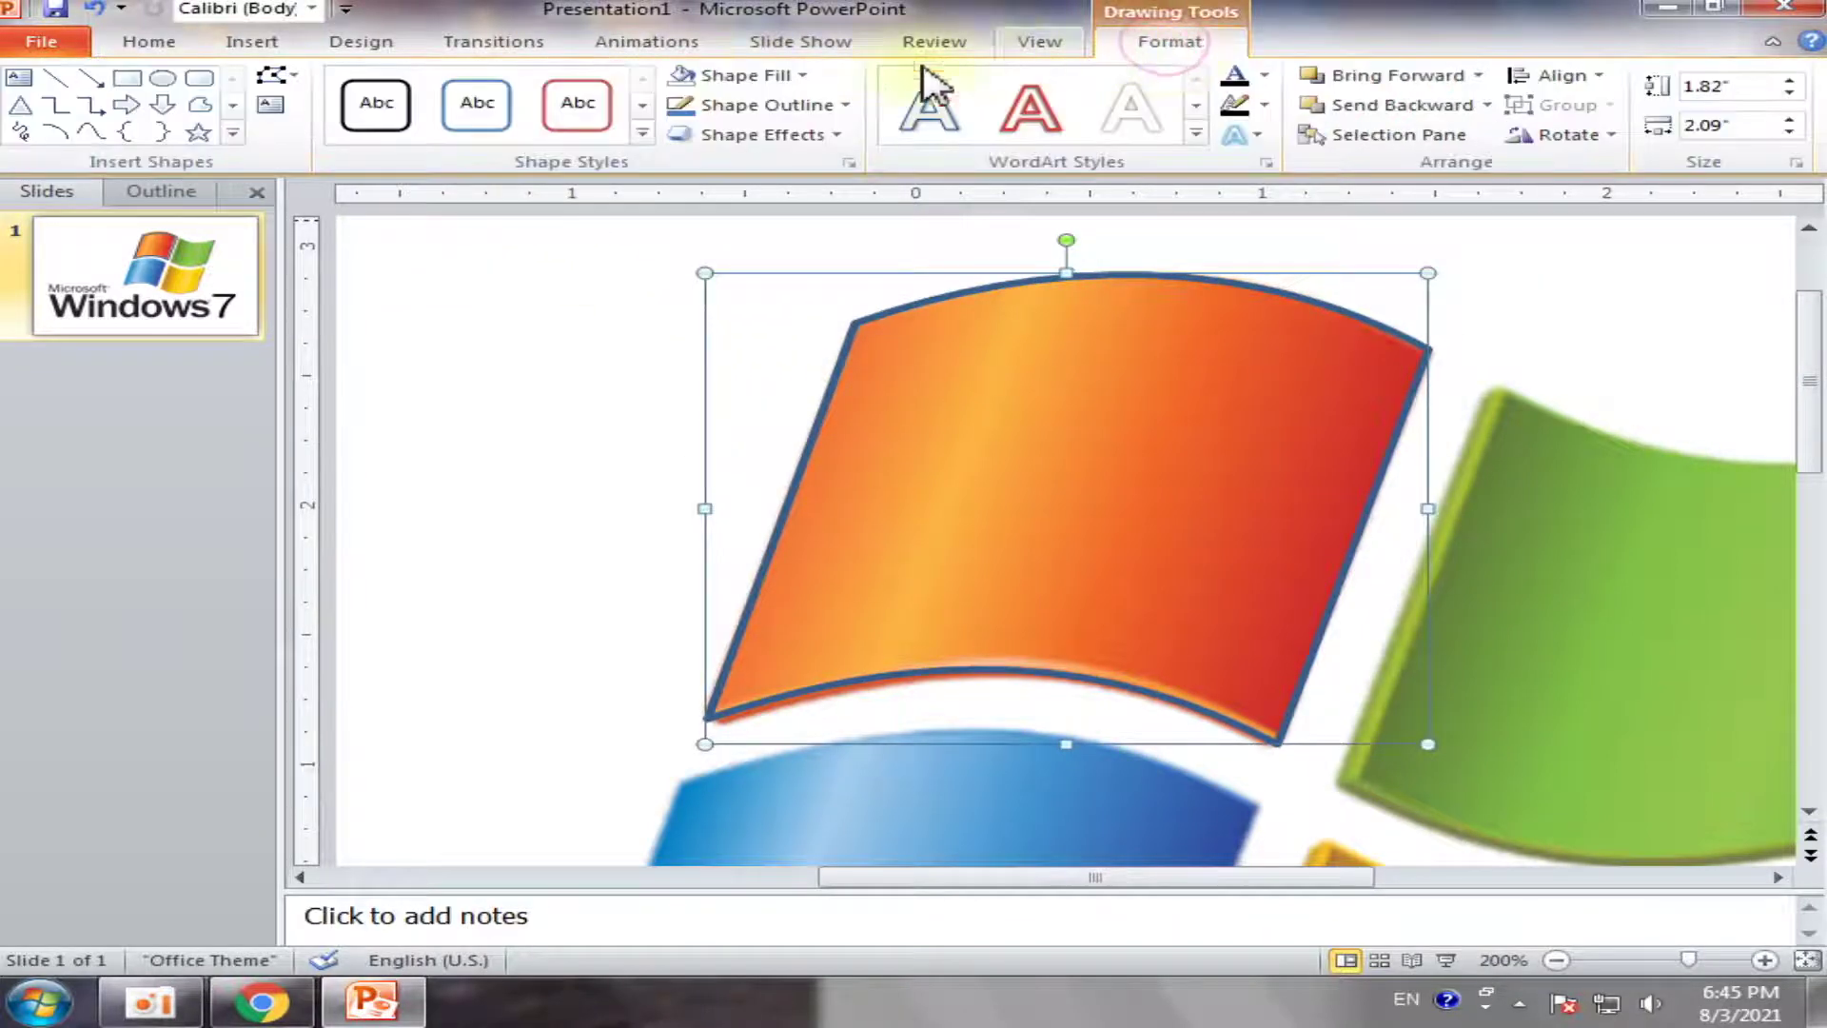
{"action": "left_click", "coordinate": [757, 75]}
{"action": "mouse_move", "coordinate": [766, 392]}
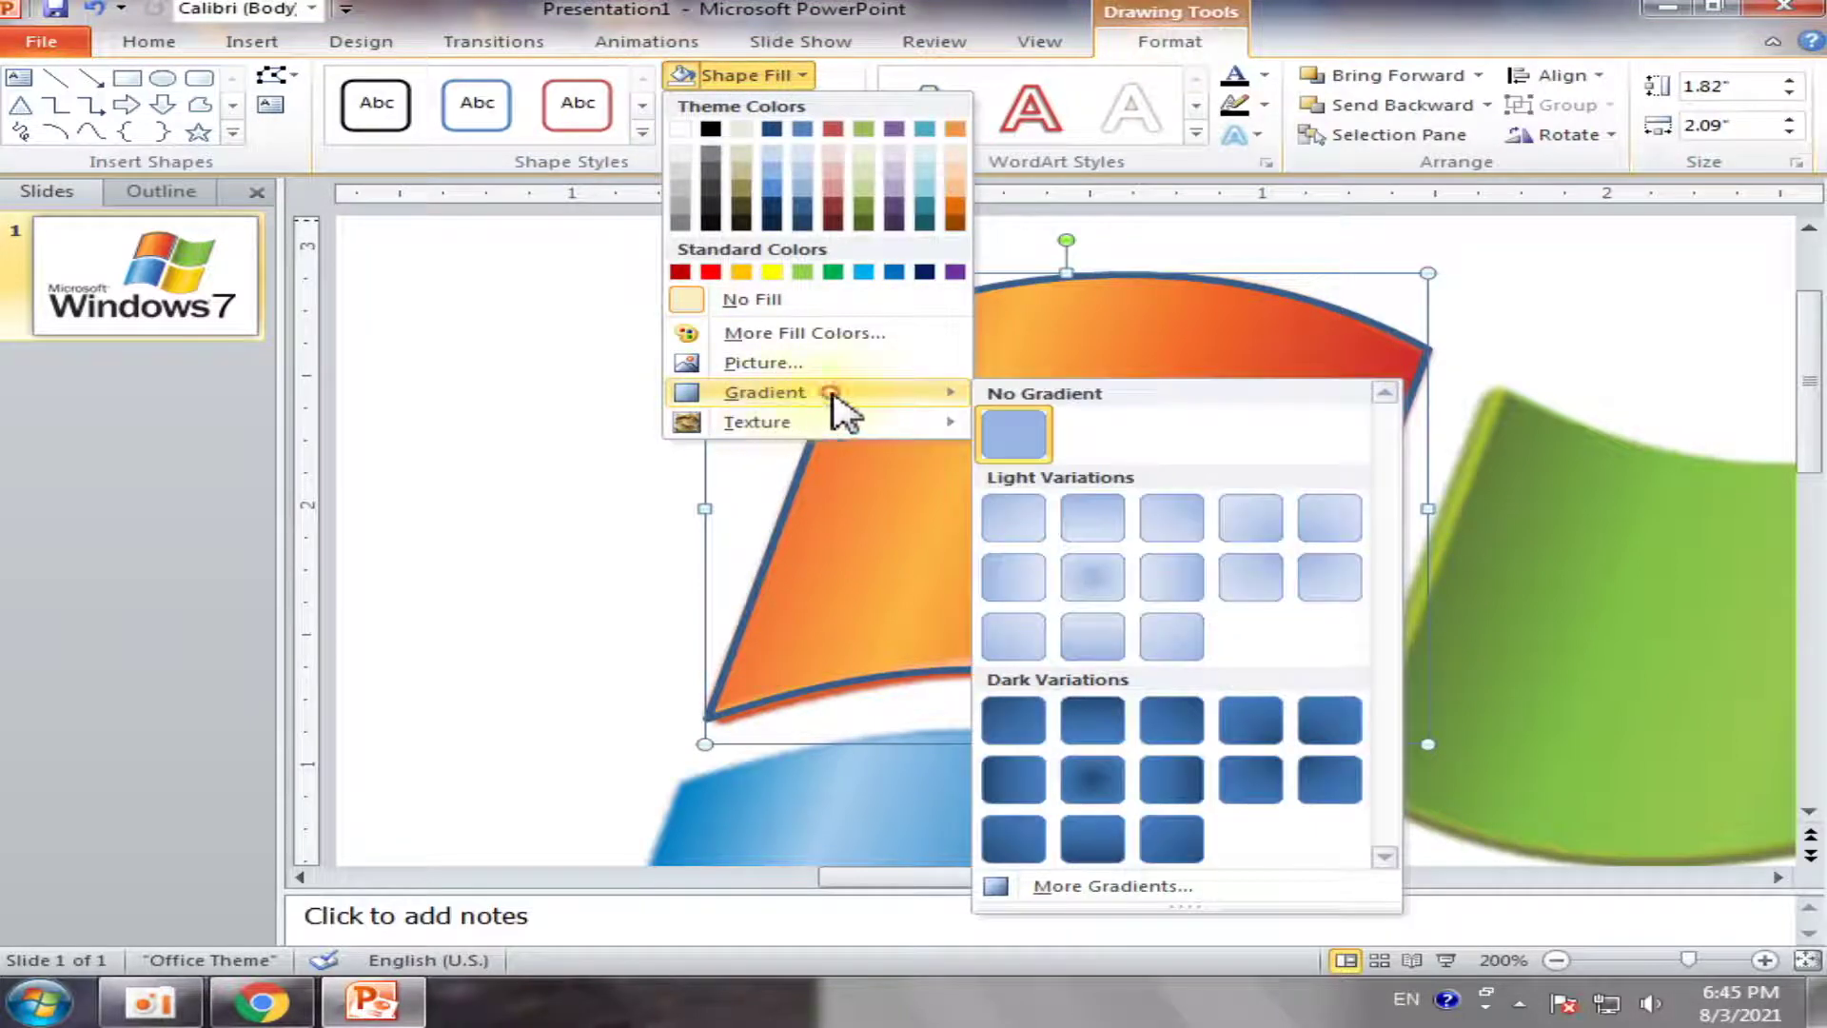
{"action": "left_click", "coordinate": [1090, 886]}
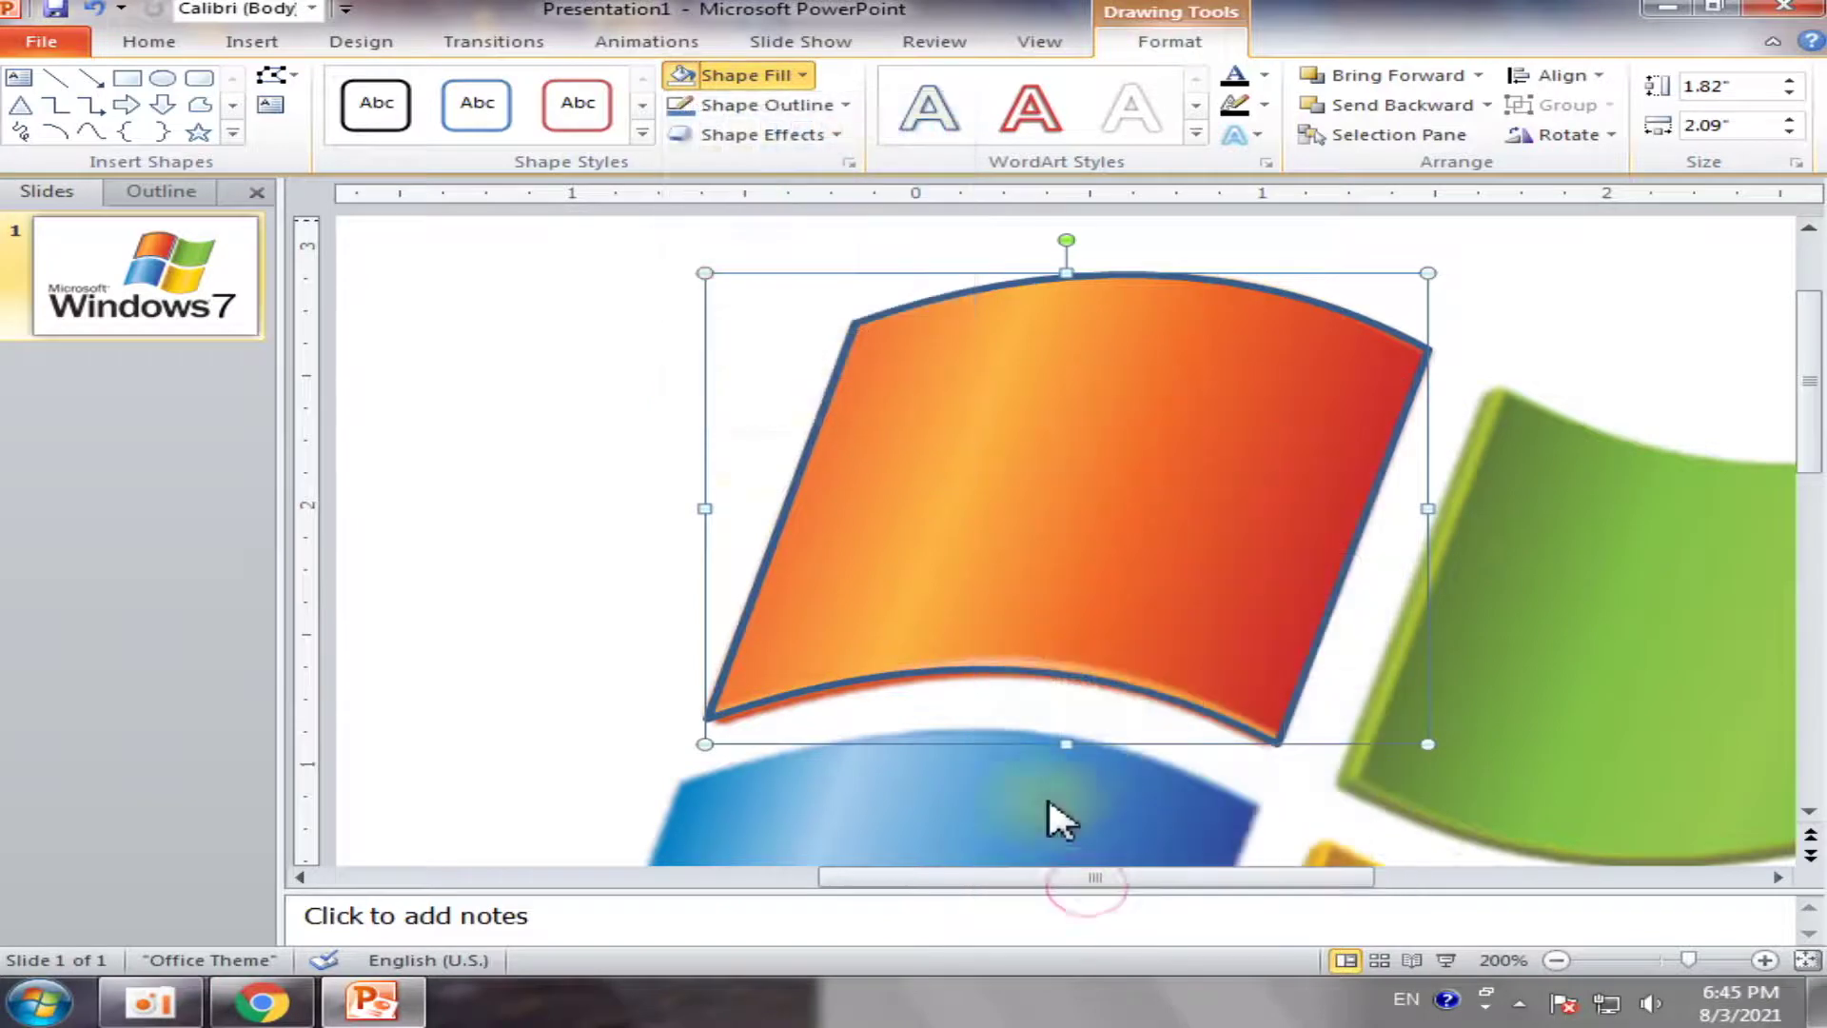
{"action": "mouse_move", "coordinate": [790, 267]}
{"action": "left_mouse_down"}
{"action": "mouse_move", "coordinate": [1423, 25]}
{"action": "mouse_move", "coordinate": [1463, 31]}
{"action": "left_mouse_up"}
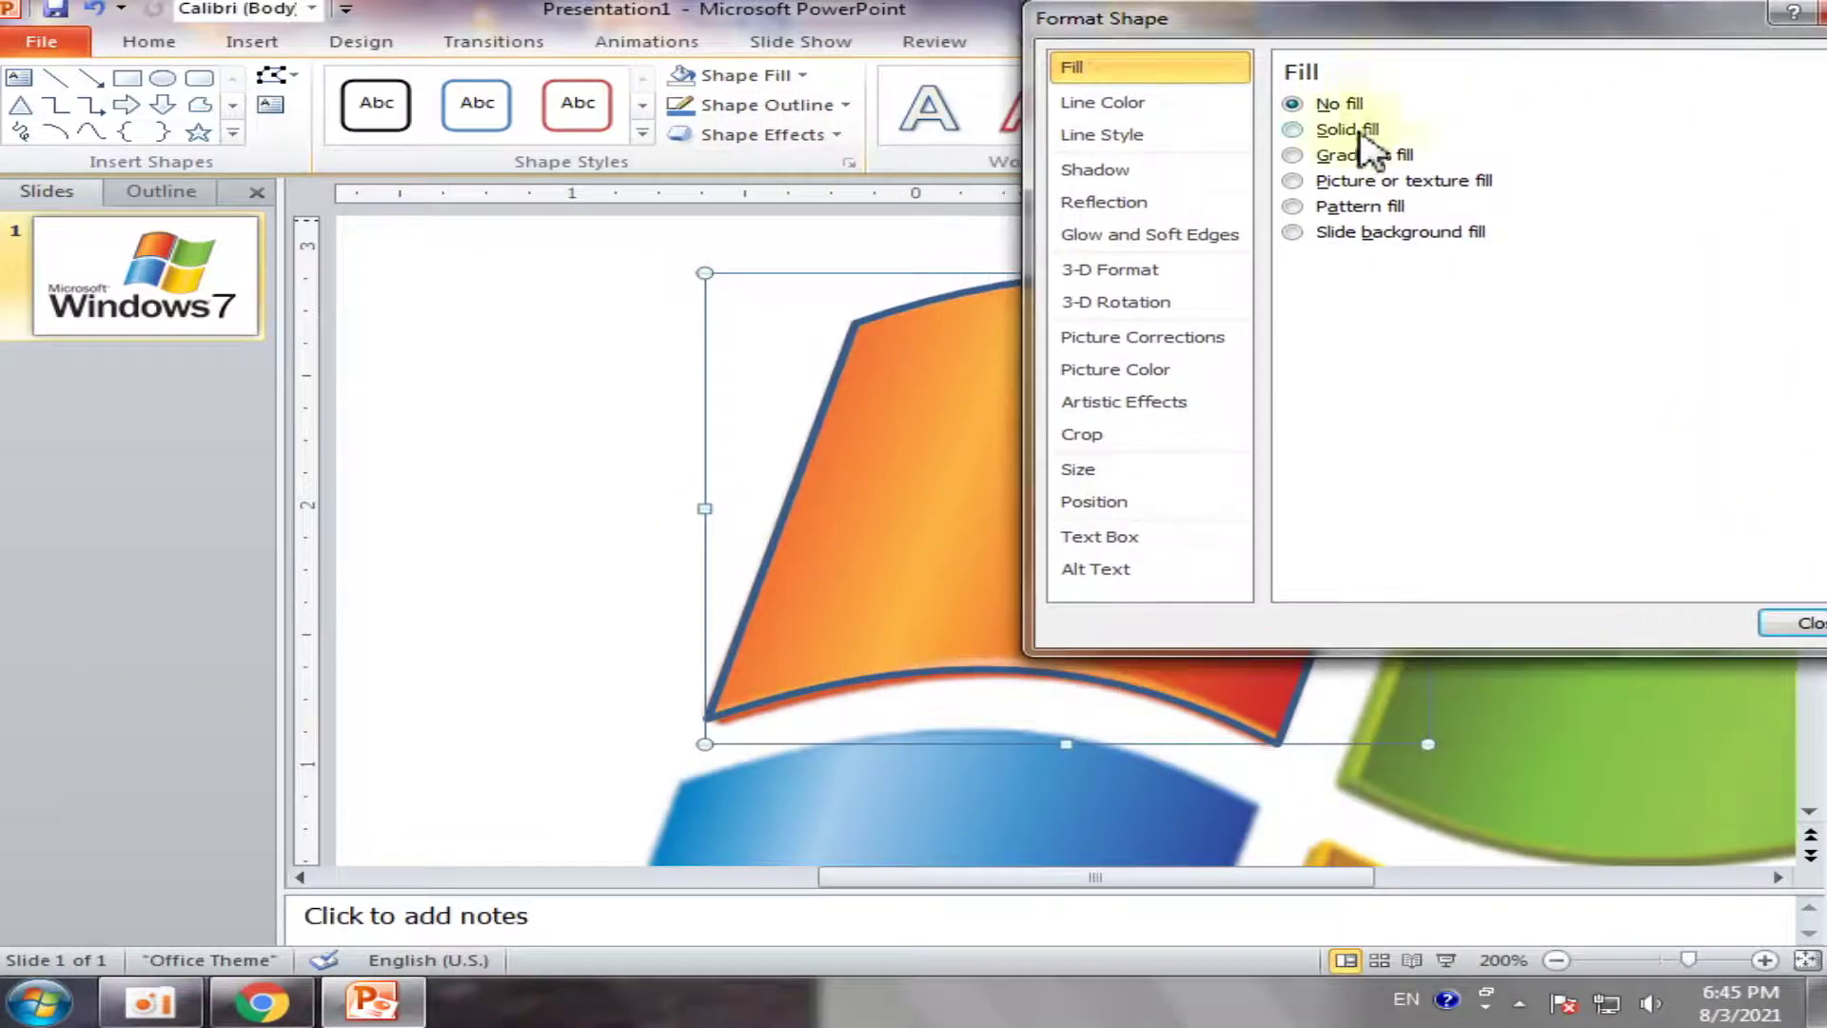
{"action": "left_click", "coordinate": [1292, 155]}
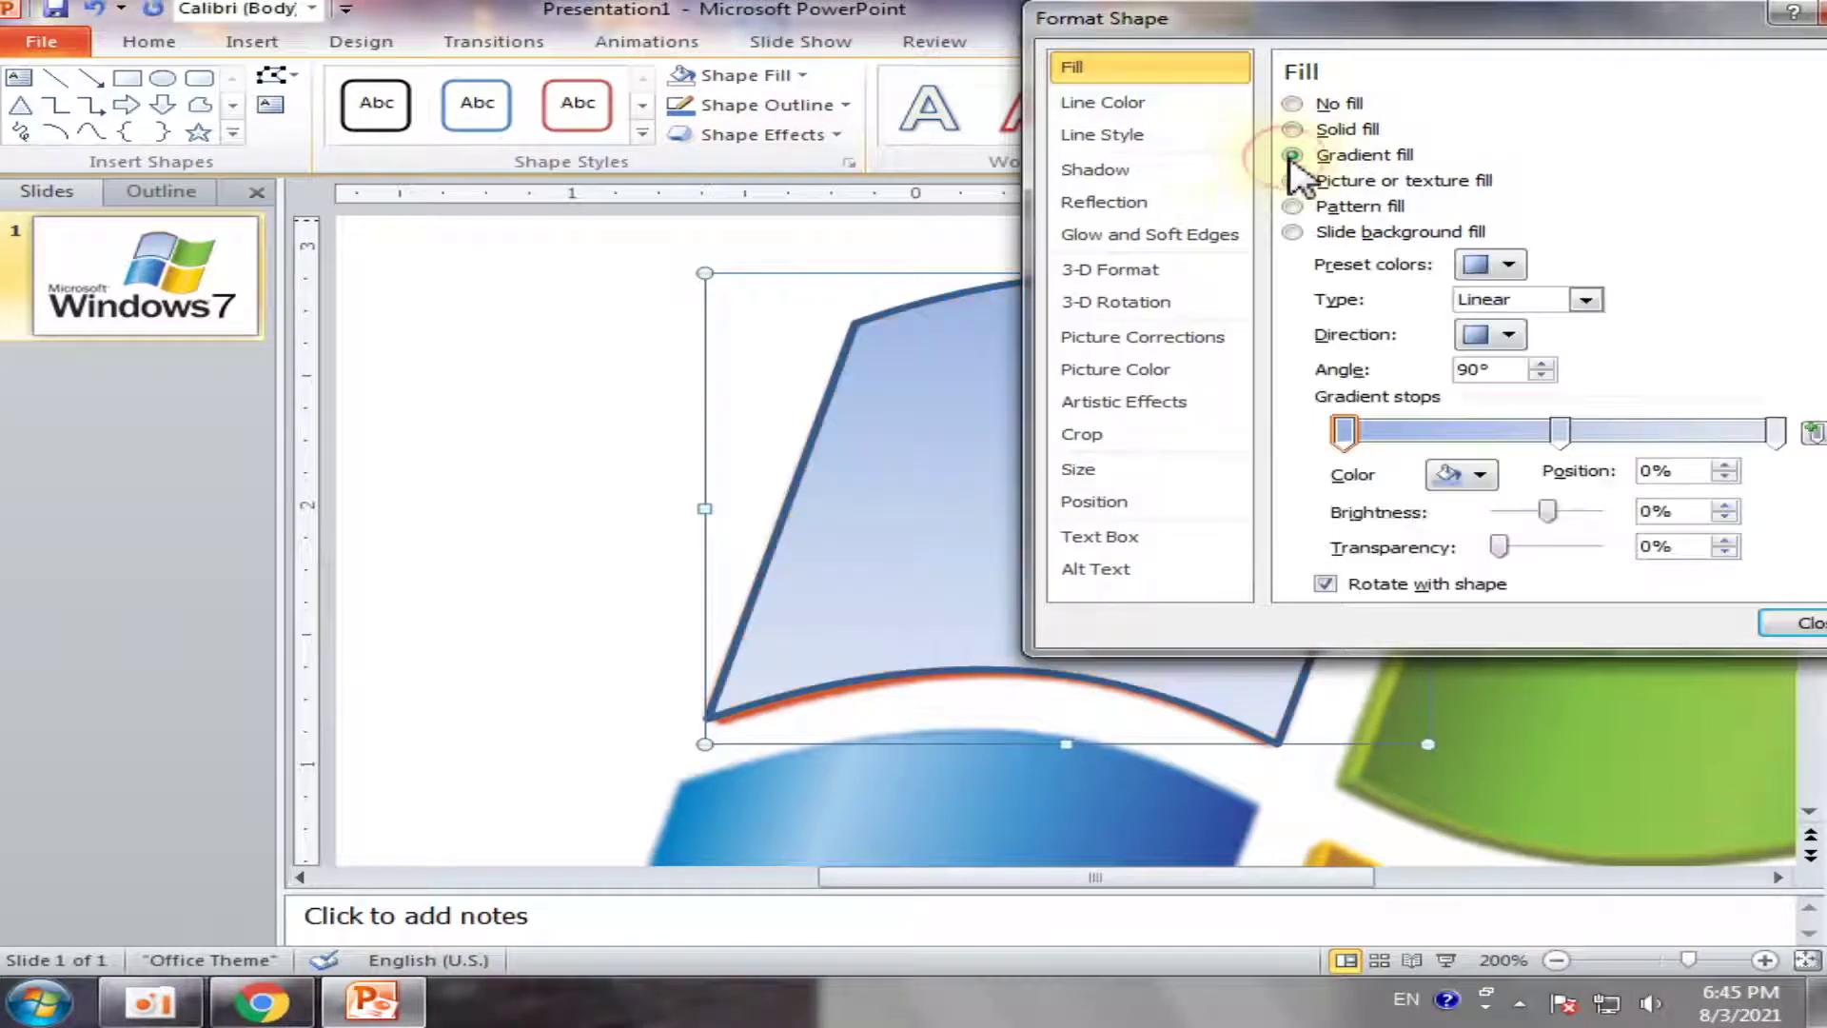
{"action": "left_click_drag", "start_coordinate": [1370, 24], "coordinate": [1077, 28]}
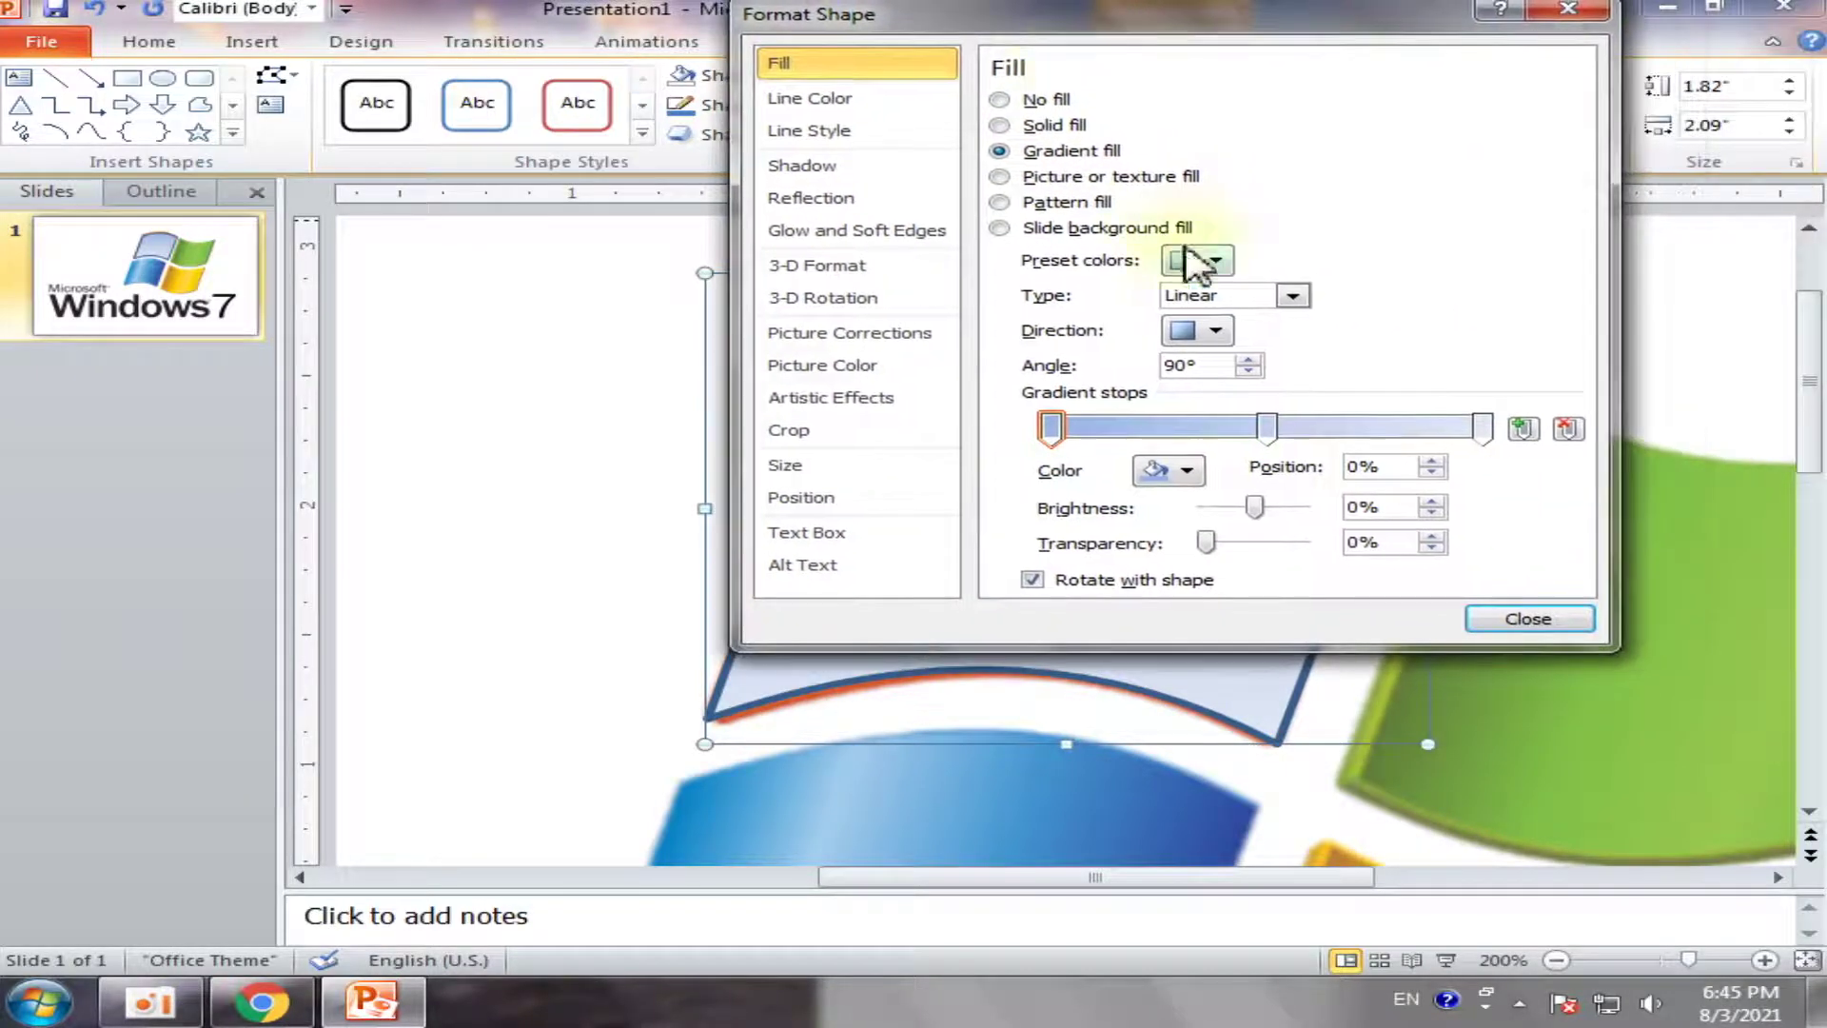
Remove the middle gradient stop, make the first stop red and the end stop orange
{"action": "left_click_drag", "start_coordinate": [1269, 428], "coordinate": [1222, 488]}
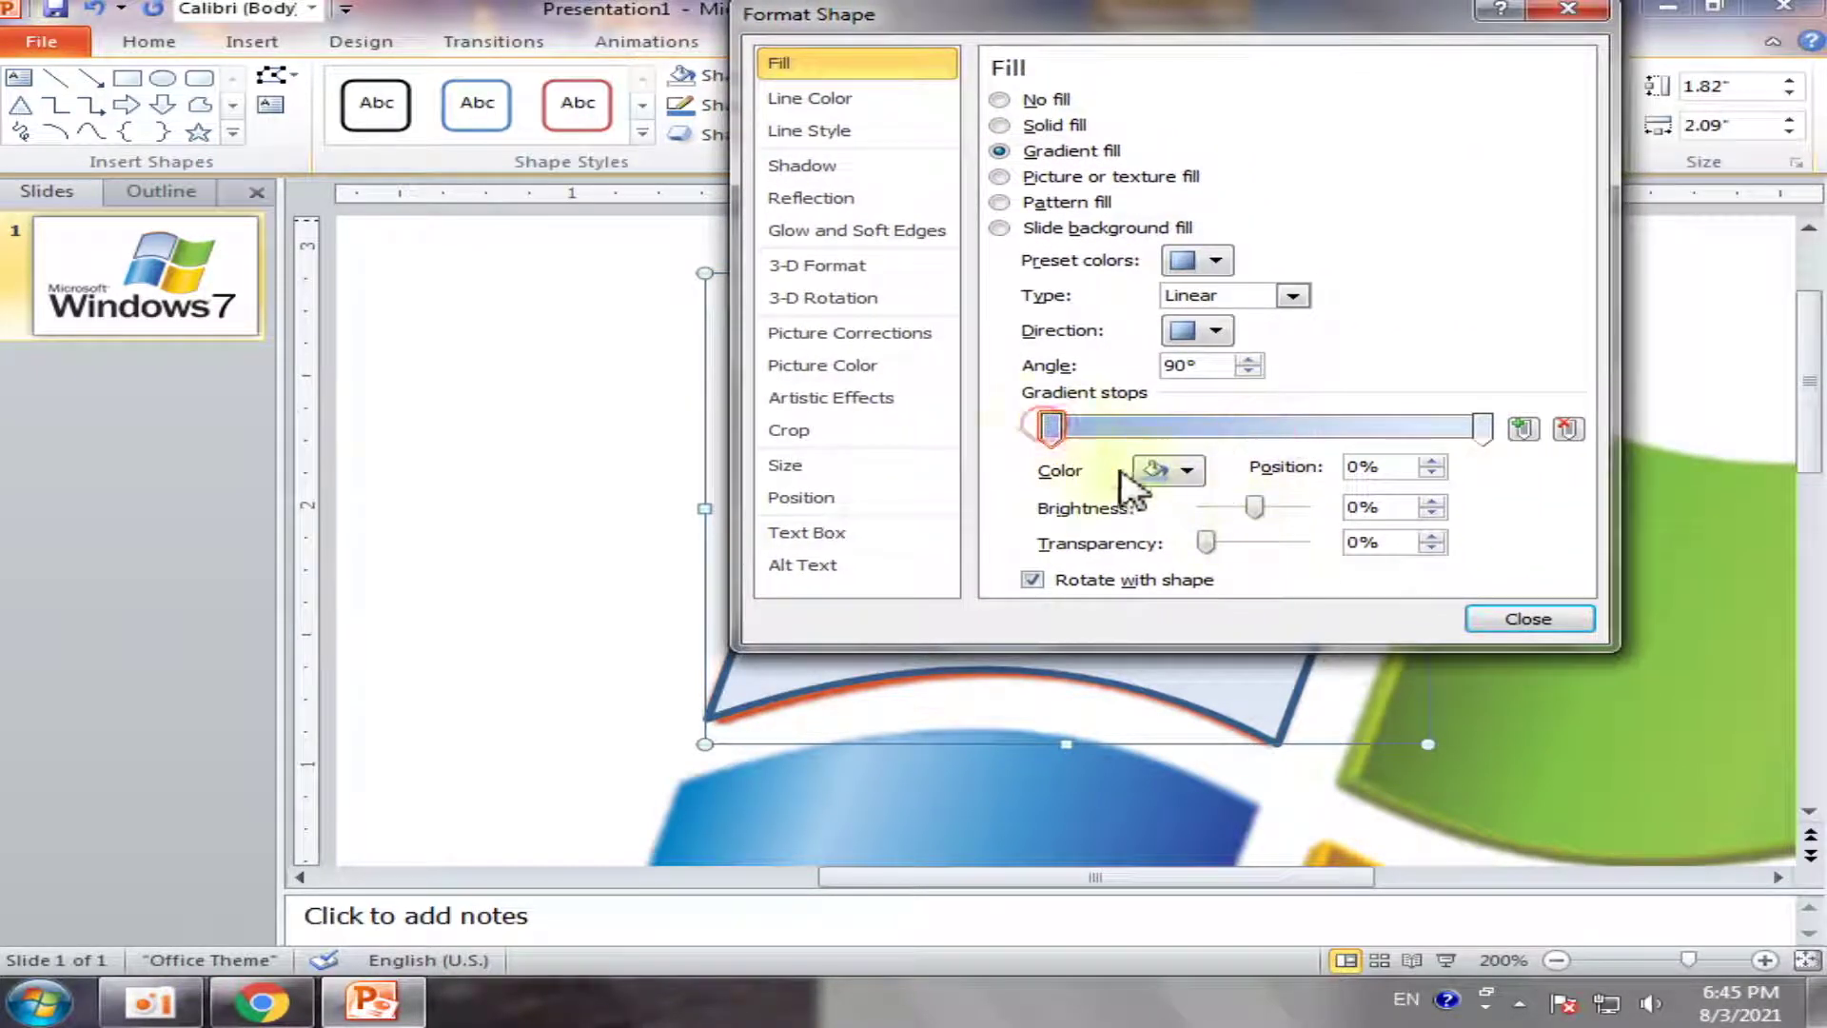
{"action": "left_click", "coordinate": [1157, 471]}
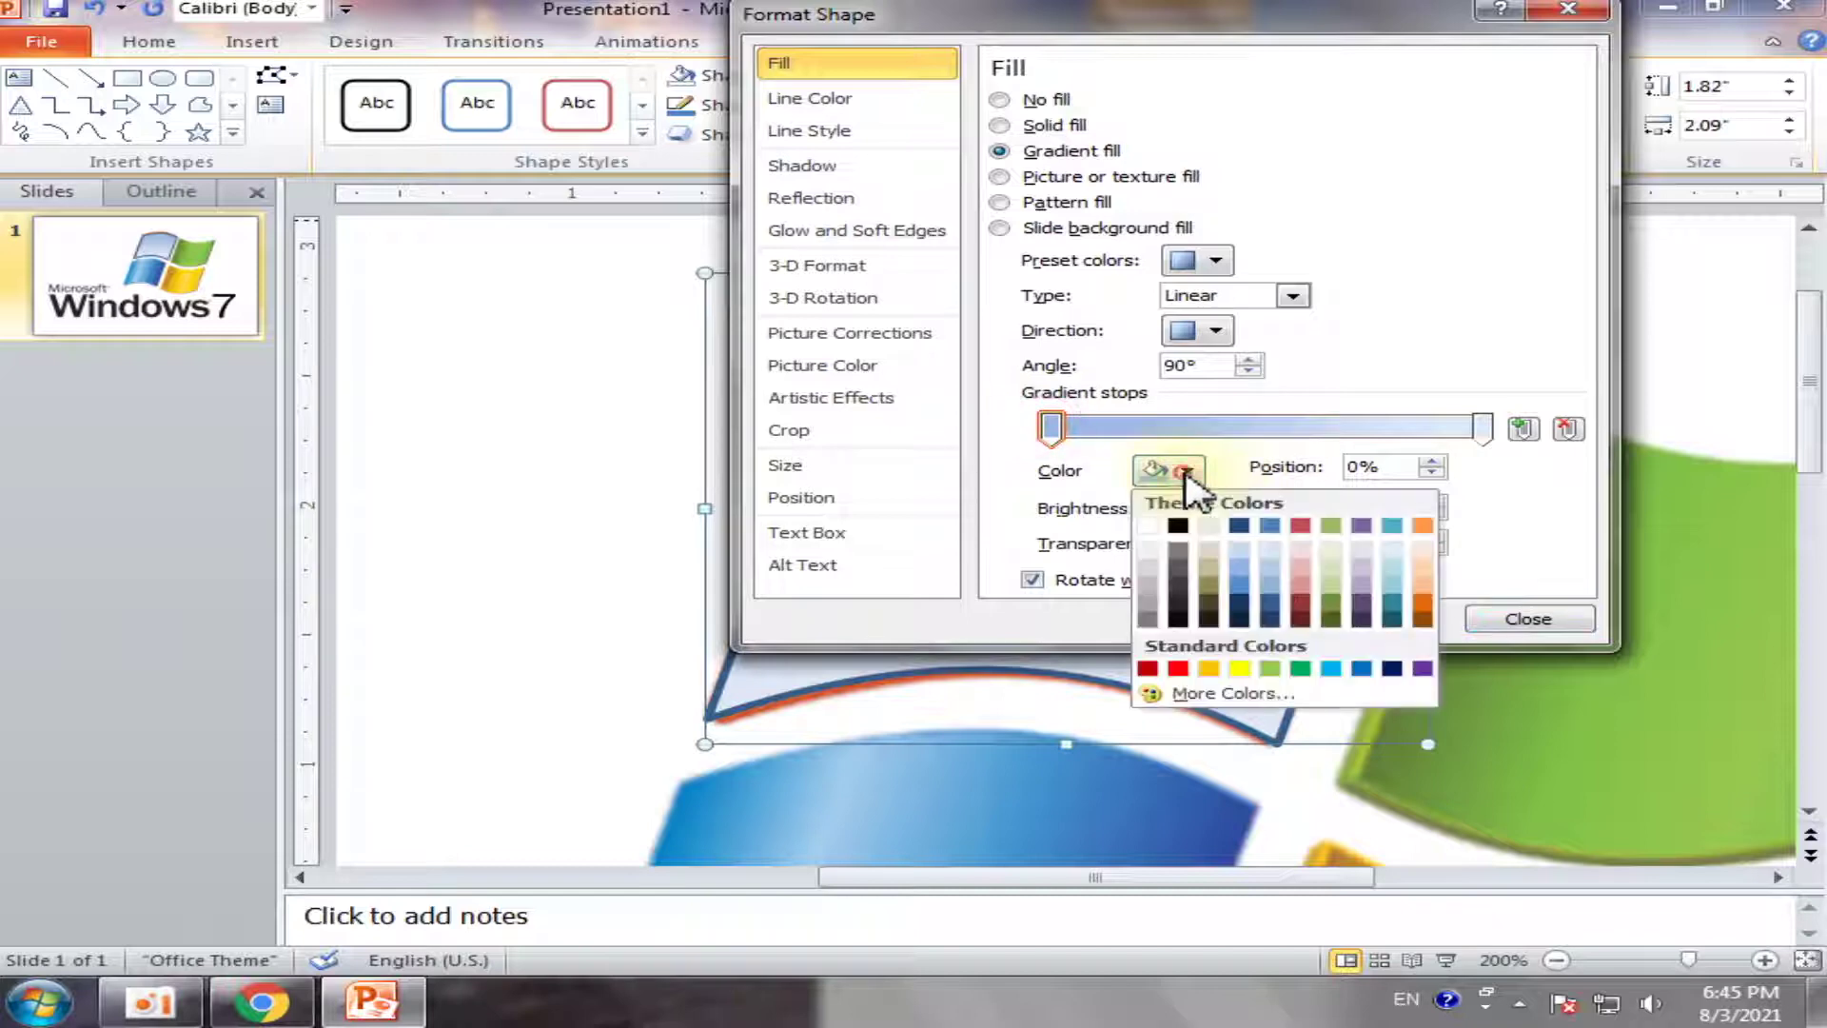
{"action": "left_click", "coordinate": [1149, 669]}
{"action": "left_click", "coordinate": [1481, 427]}
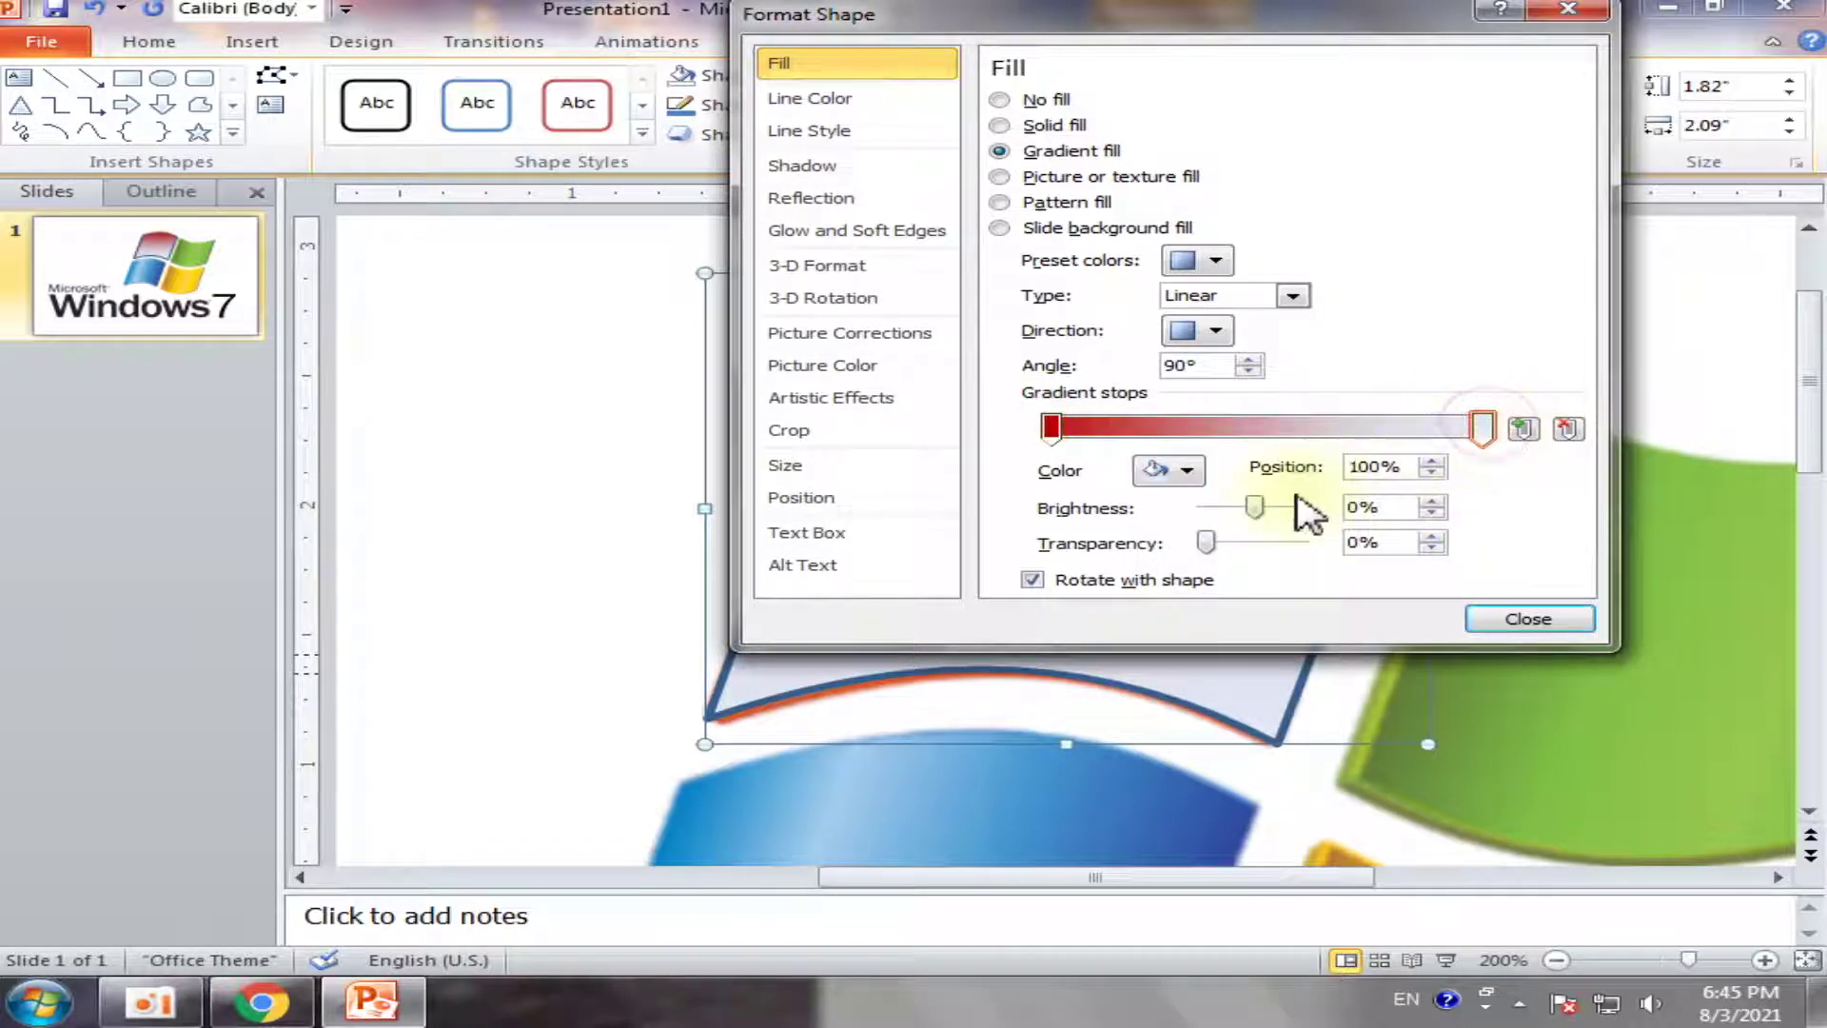
{"action": "left_click", "coordinate": [1187, 472]}
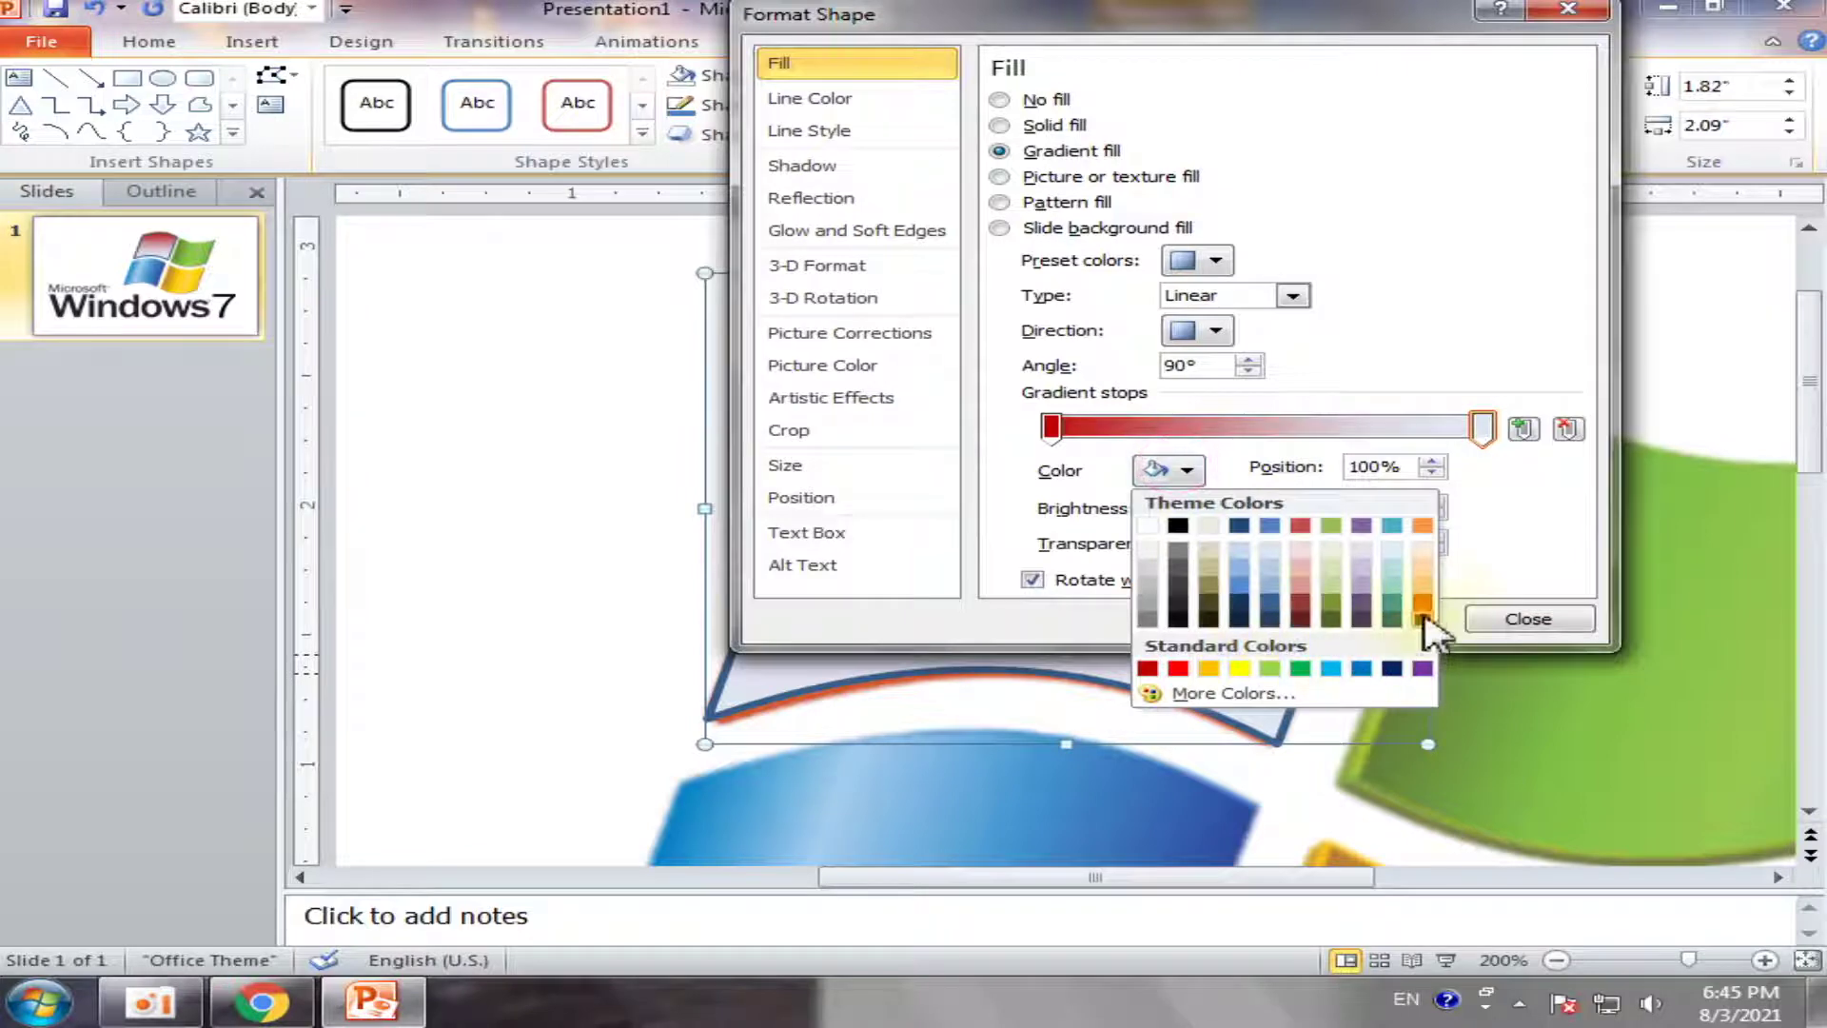
{"action": "left_click", "coordinate": [1424, 604]}
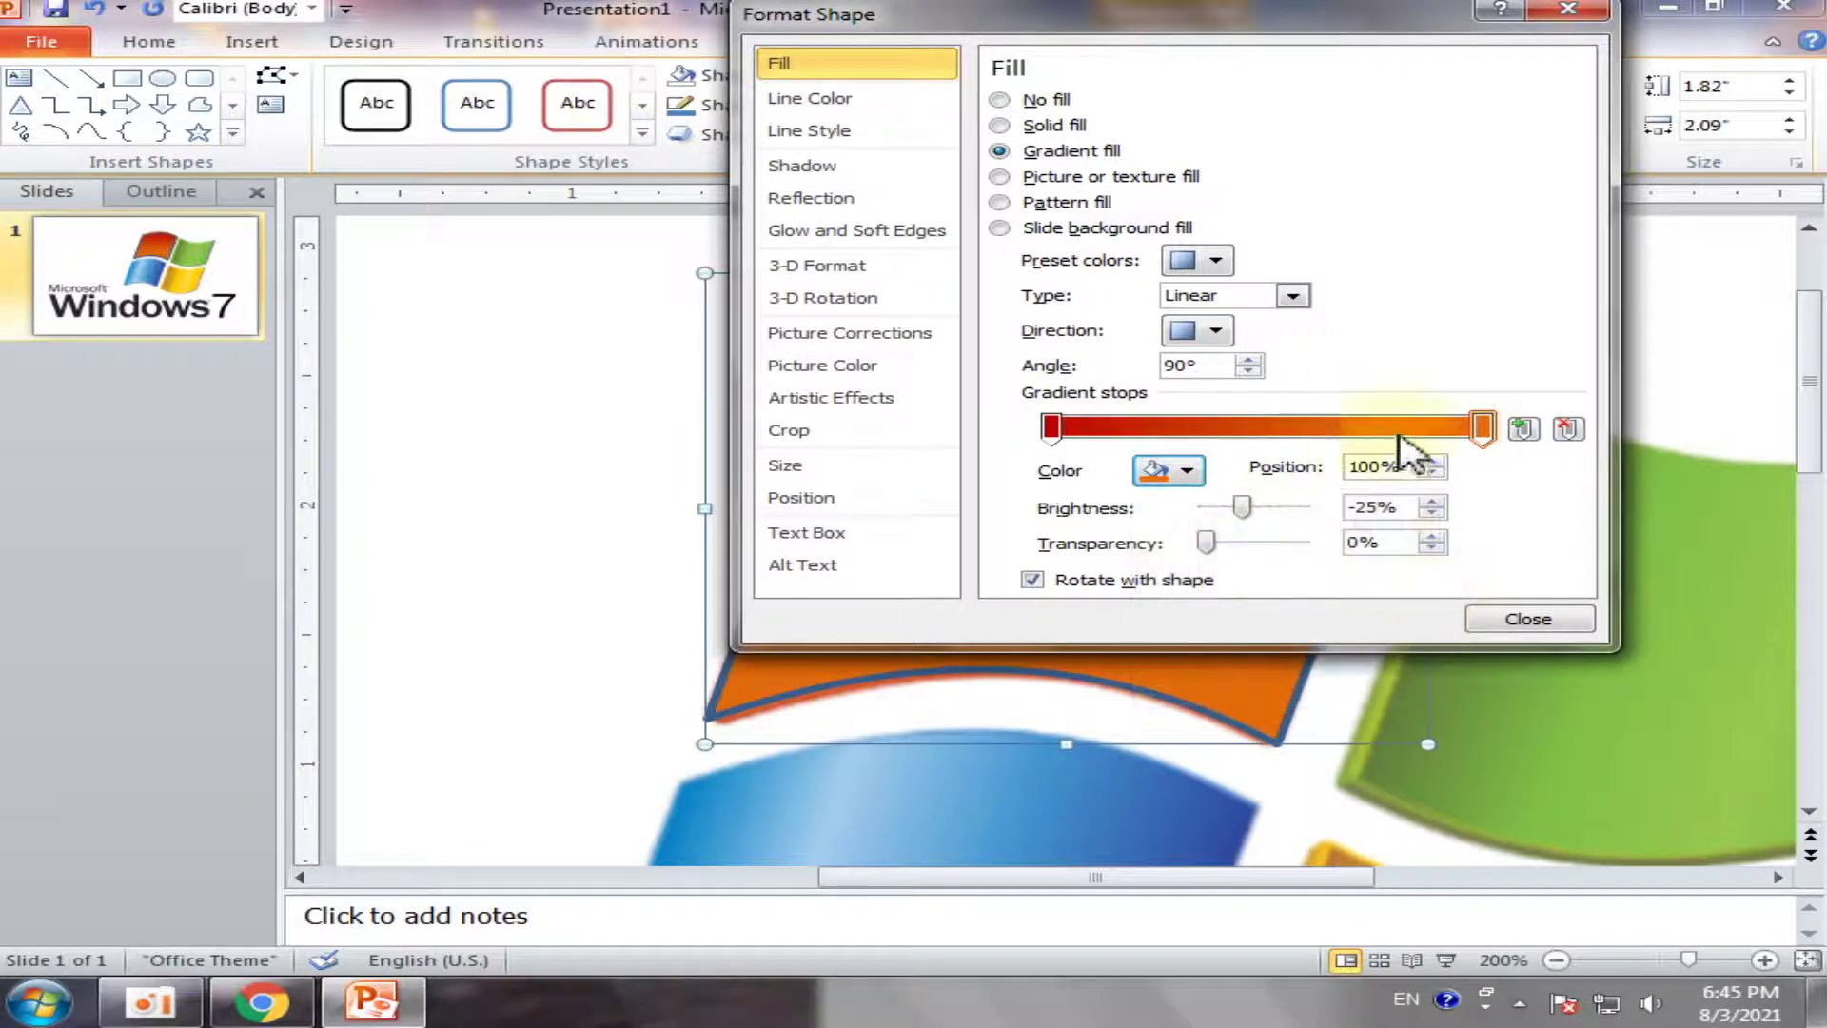
{"action": "mouse_move", "coordinate": [1240, 509]}
{"action": "left_mouse_down"}
{"action": "mouse_move", "coordinate": [1213, 509]}
{"action": "mouse_move", "coordinate": [1247, 508]}
{"action": "left_mouse_up"}
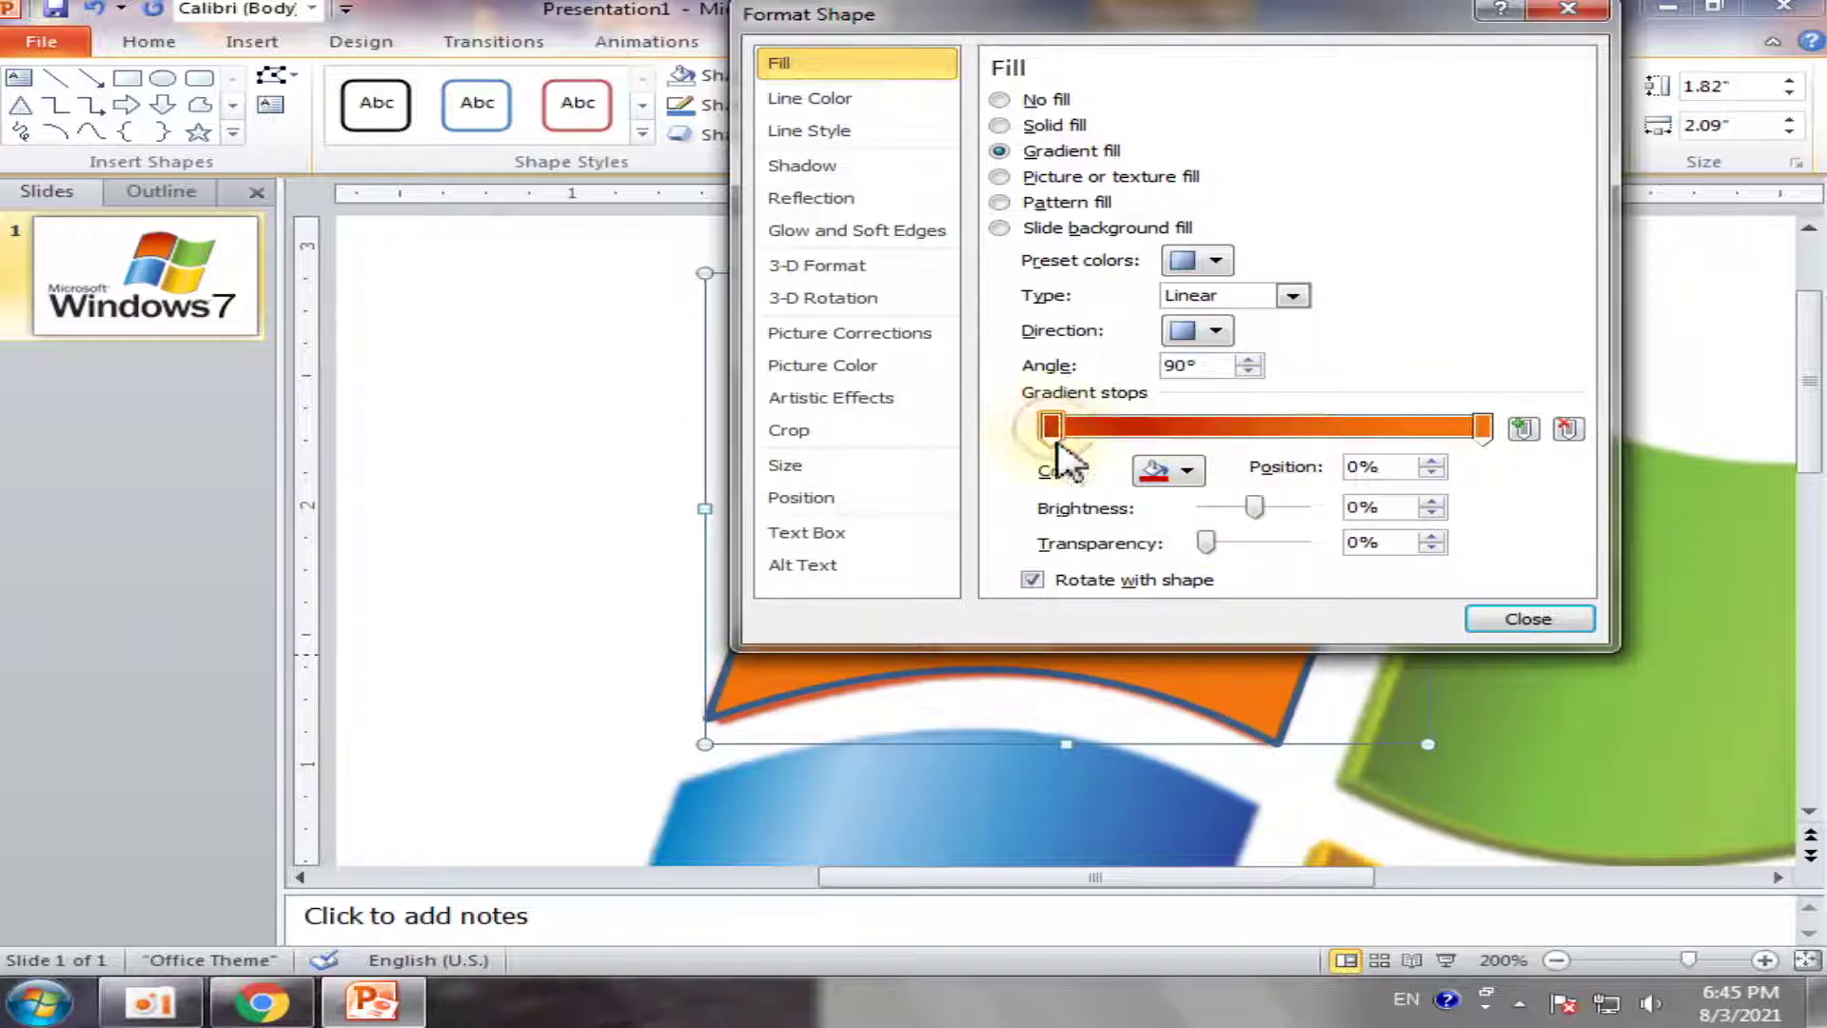
{"action": "left_click", "coordinate": [1520, 620]}
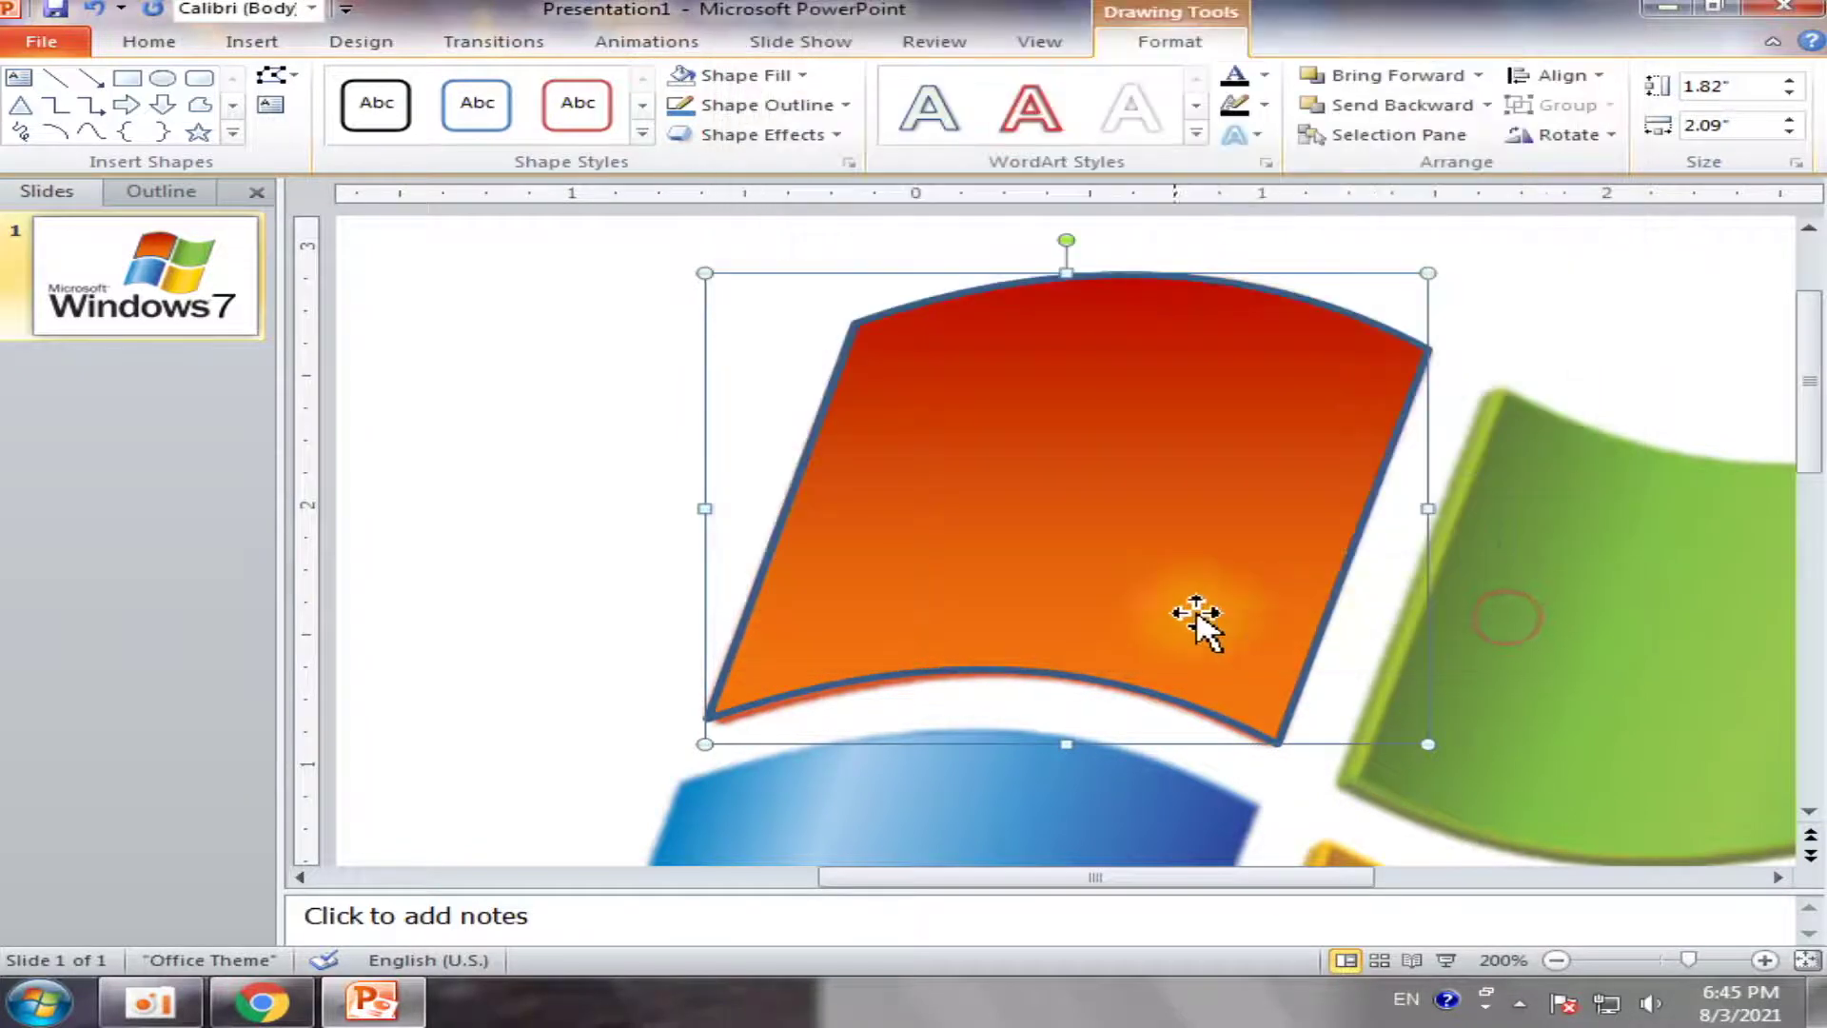
Apply a horizontal gradient variation, orange left to deep red right, and compare it with the original
{"action": "left_click", "coordinate": [804, 76]}
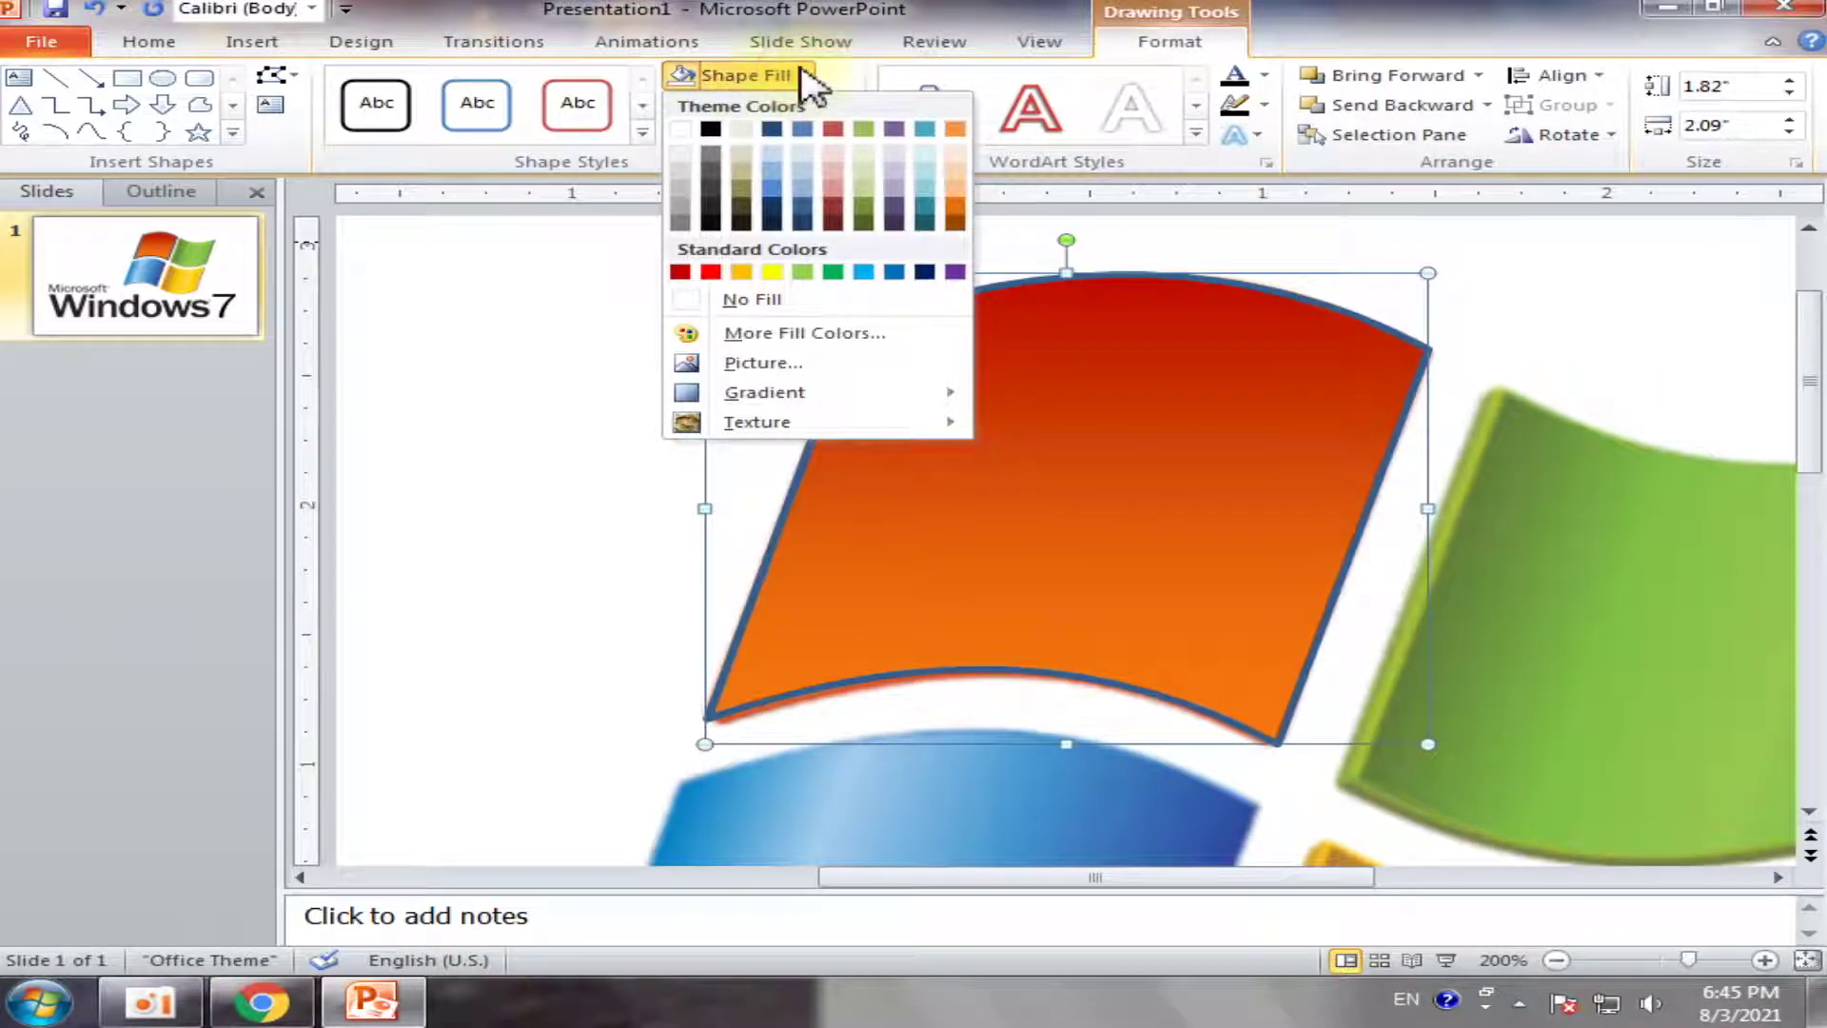
{"action": "mouse_move", "coordinate": [766, 391]}
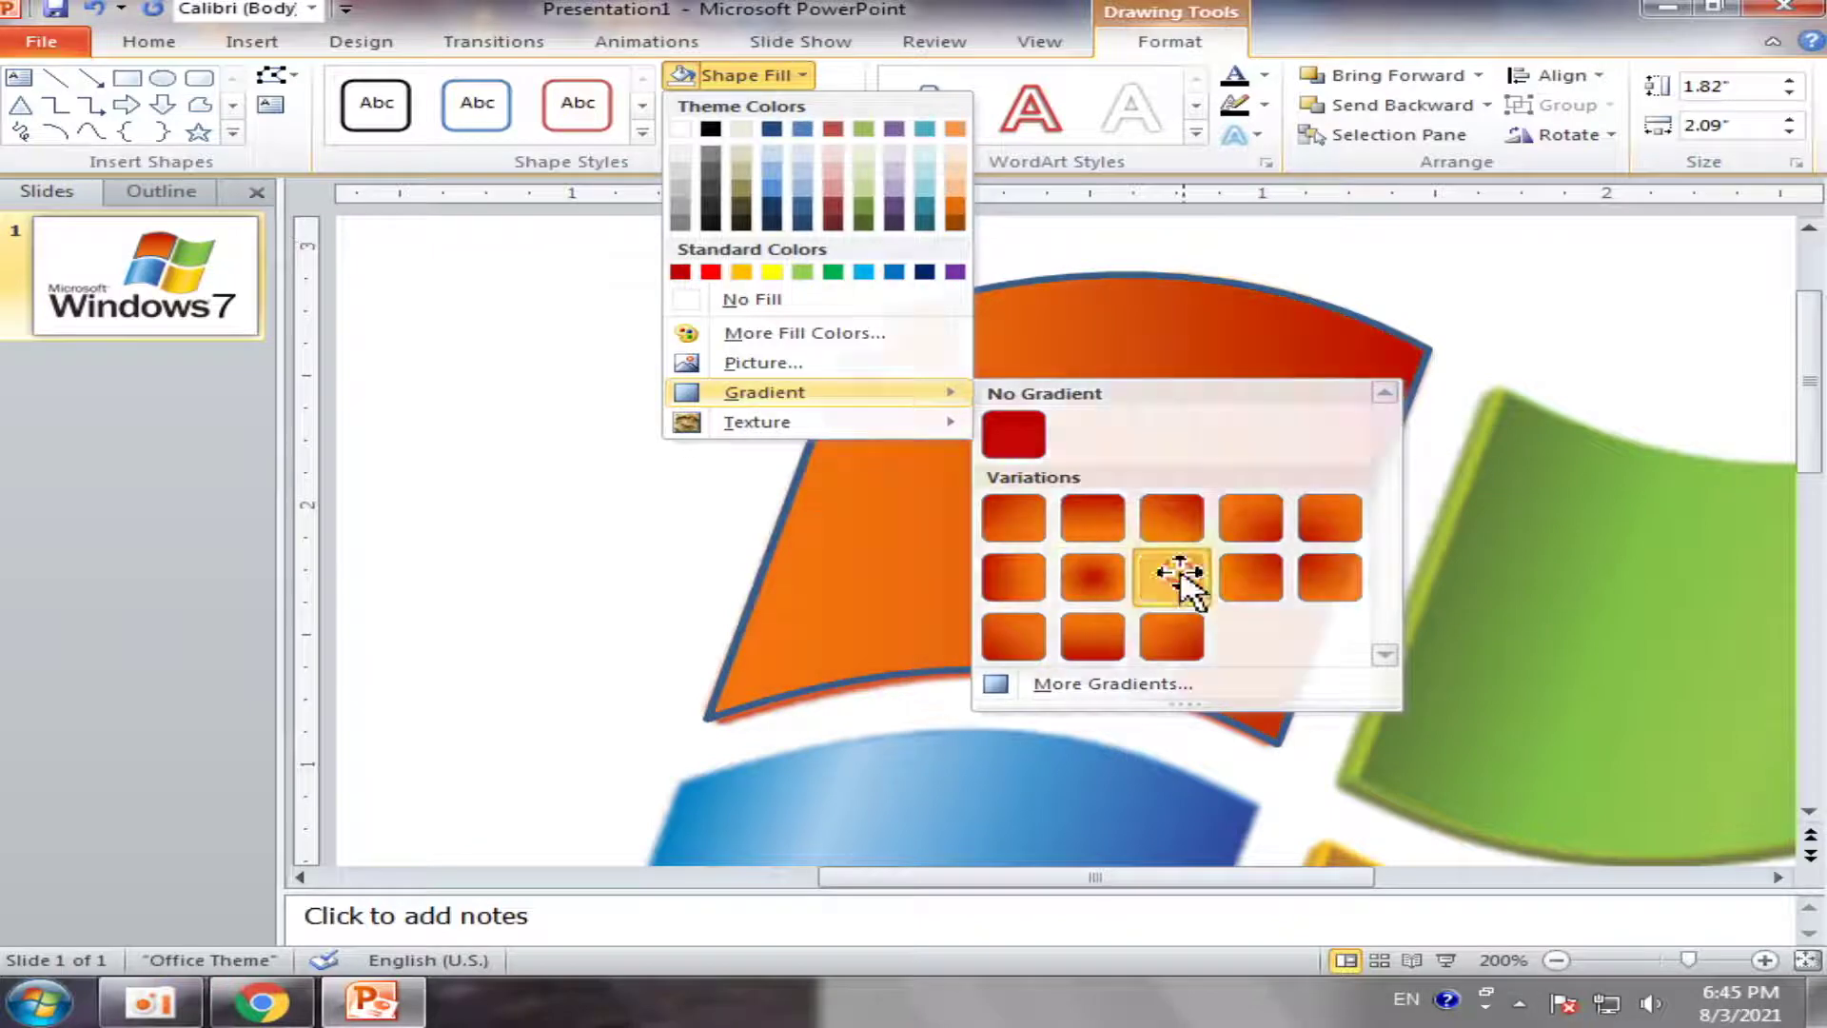
{"action": "left_click", "coordinate": [1176, 577]}
{"action": "left_click_drag", "start_coordinate": [992, 446], "coordinate": [632, 461]}
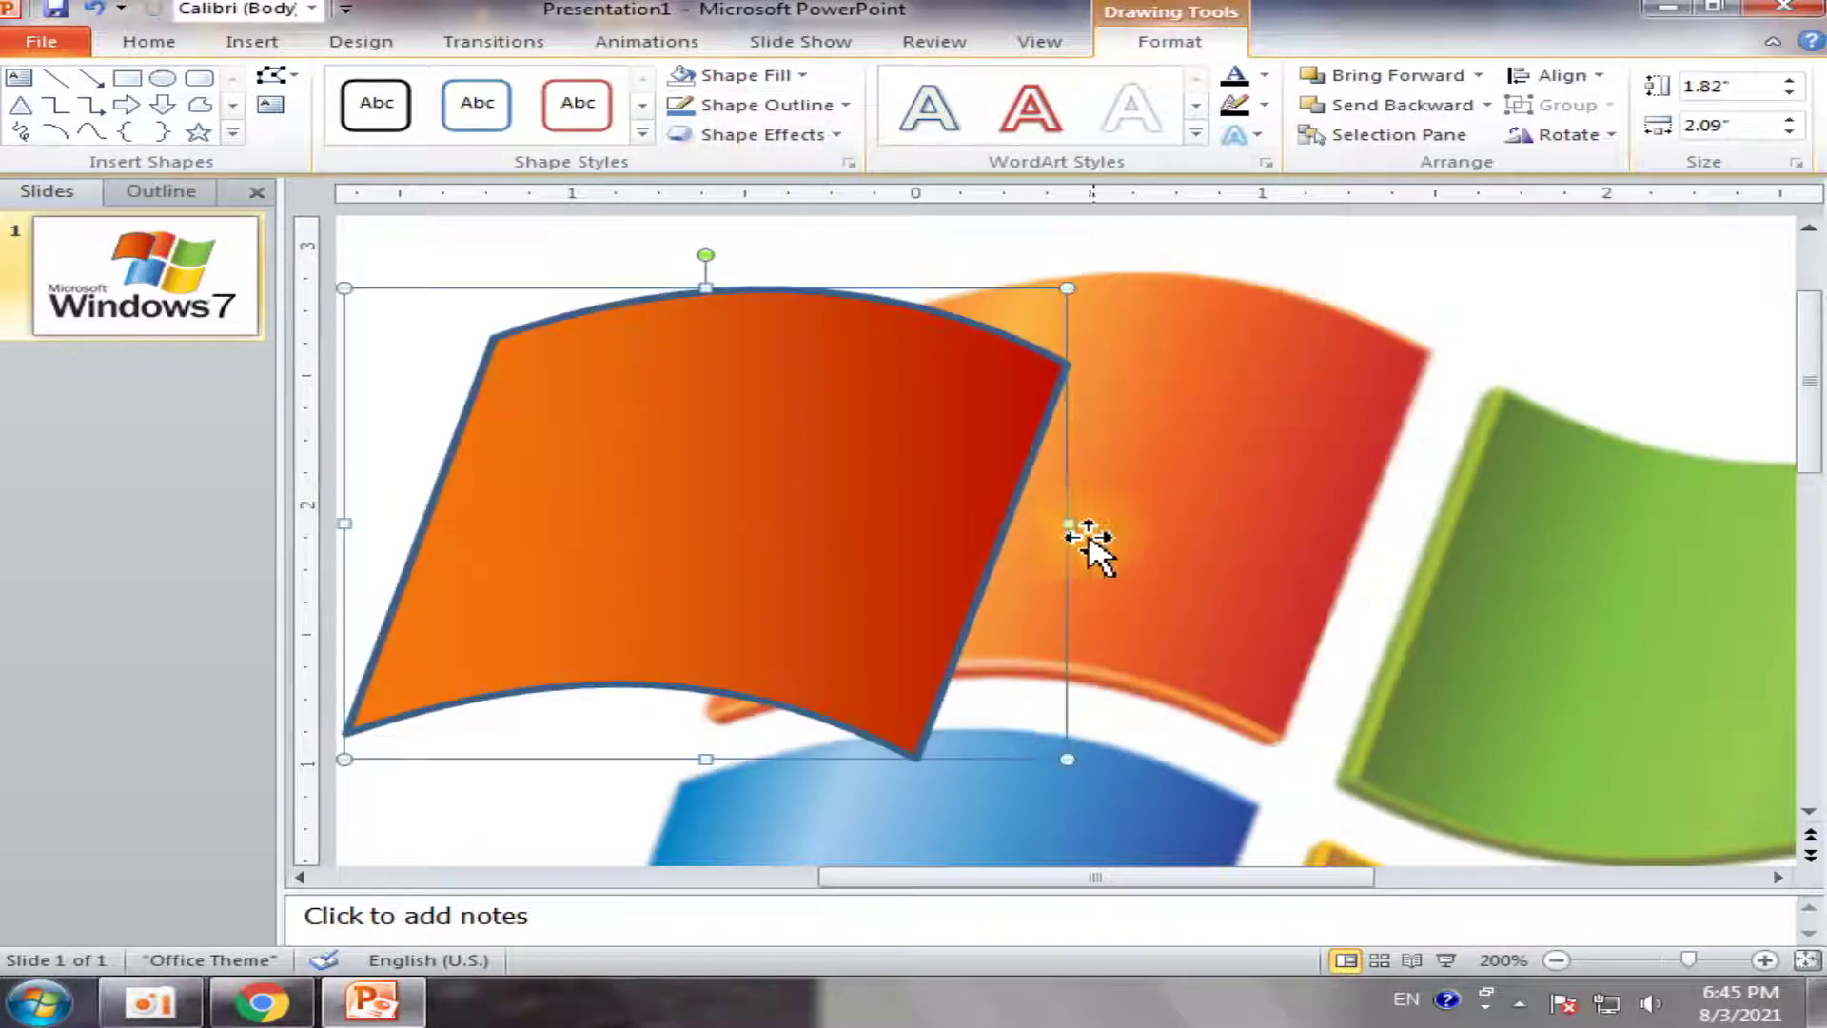
{"action": "mouse_move", "coordinate": [783, 487]}
{"action": "left_mouse_down"}
{"action": "mouse_move", "coordinate": [1143, 460]}
{"action": "mouse_move", "coordinate": [1079, 515]}
{"action": "left_mouse_up"}
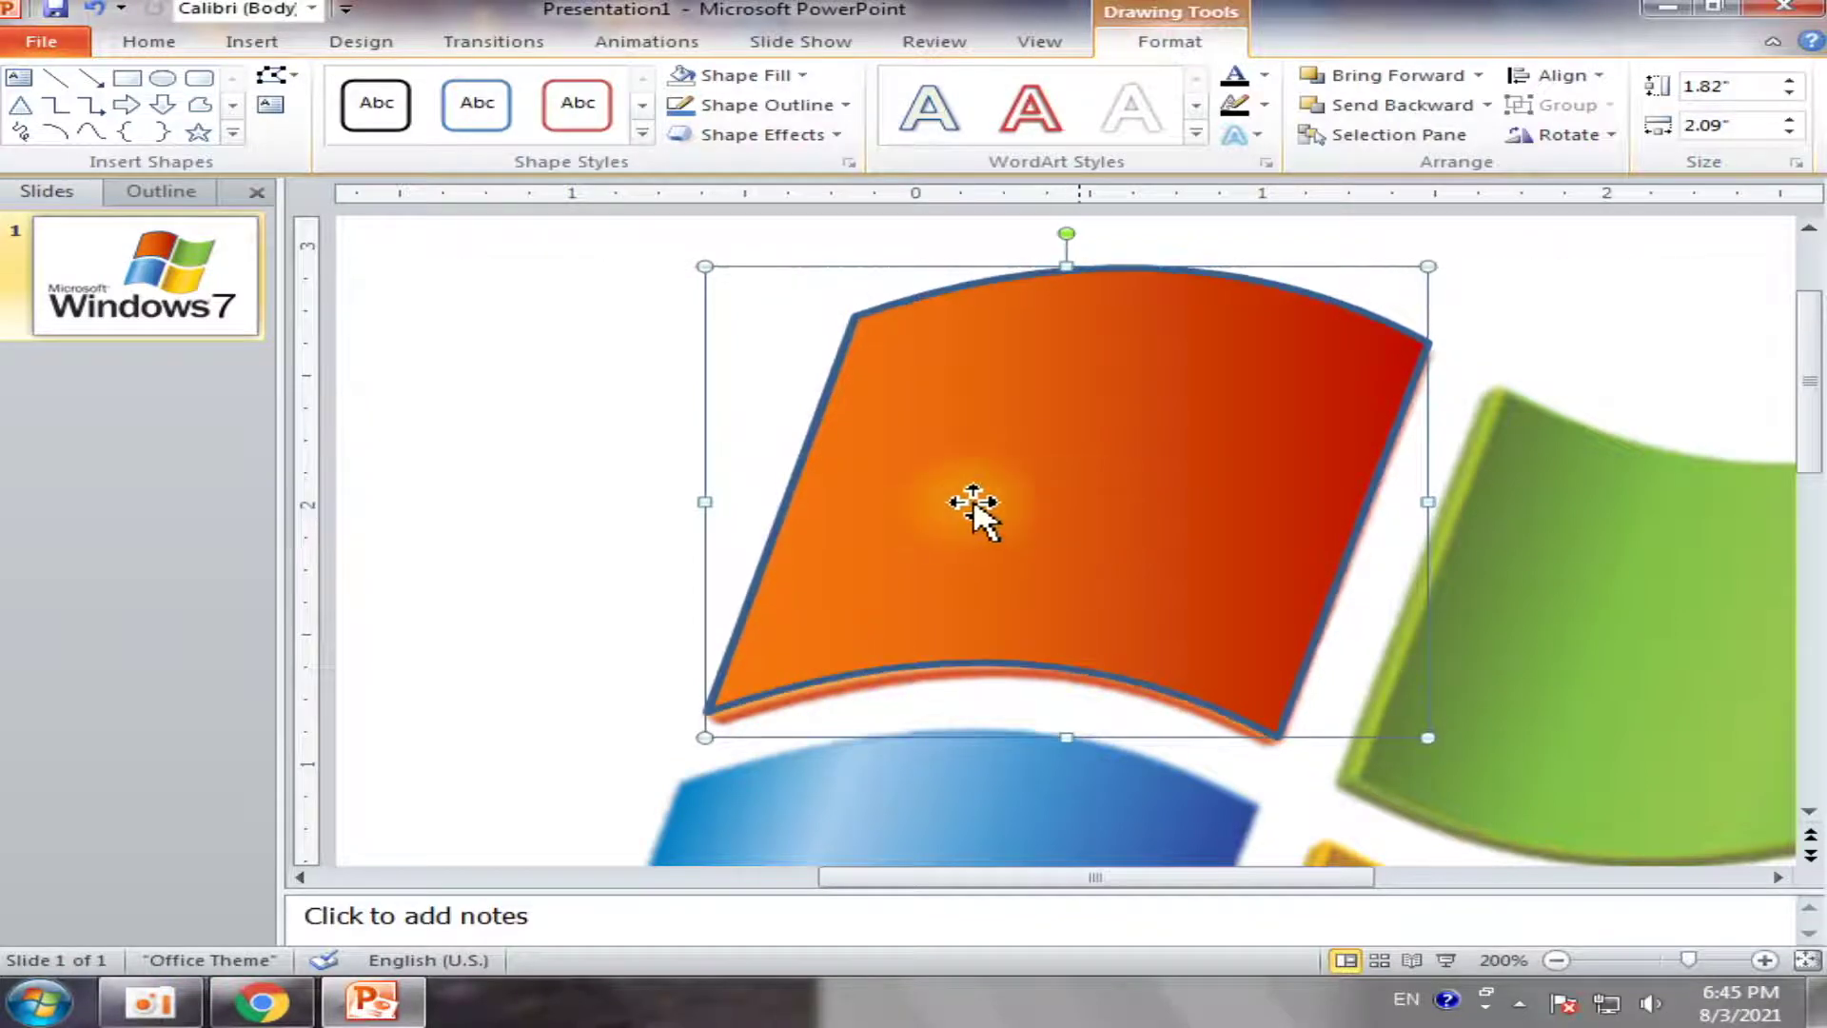
In Format Shape, raise the red gradient stop's brightness to about 28%
{"action": "right_click", "coordinate": [1076, 423]}
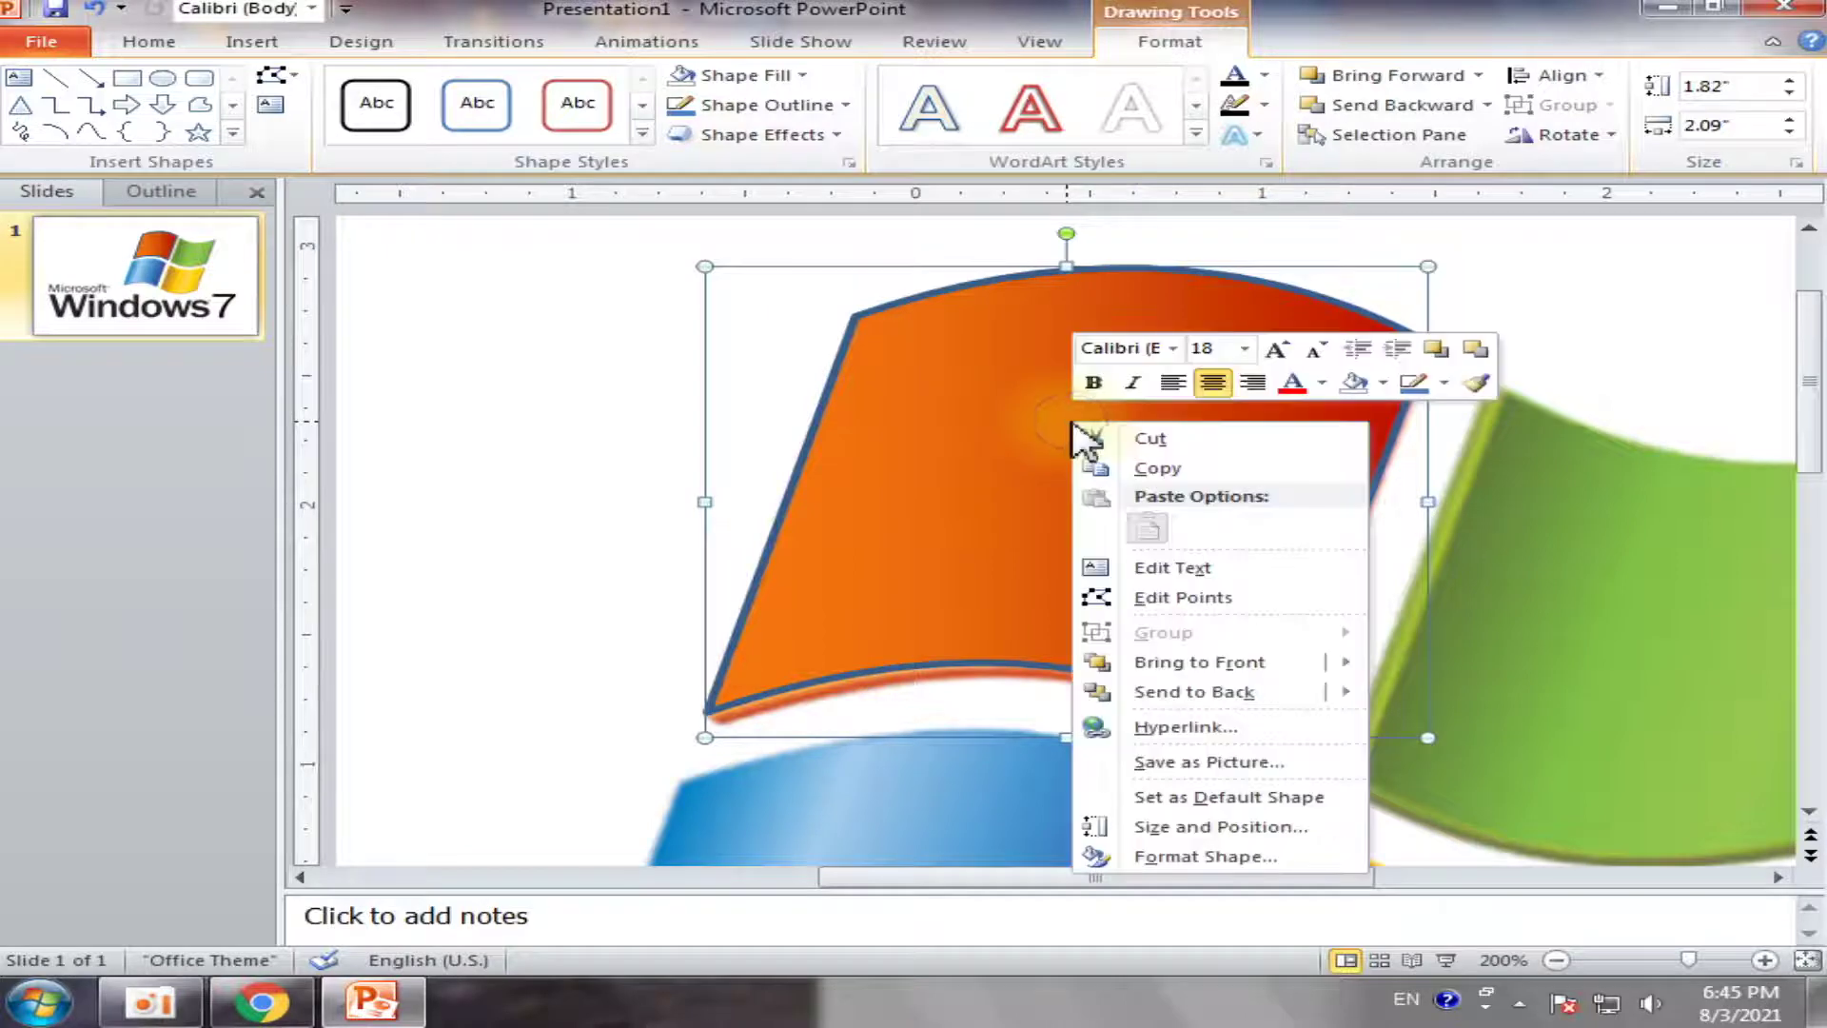
{"action": "left_click", "coordinate": [1265, 857]}
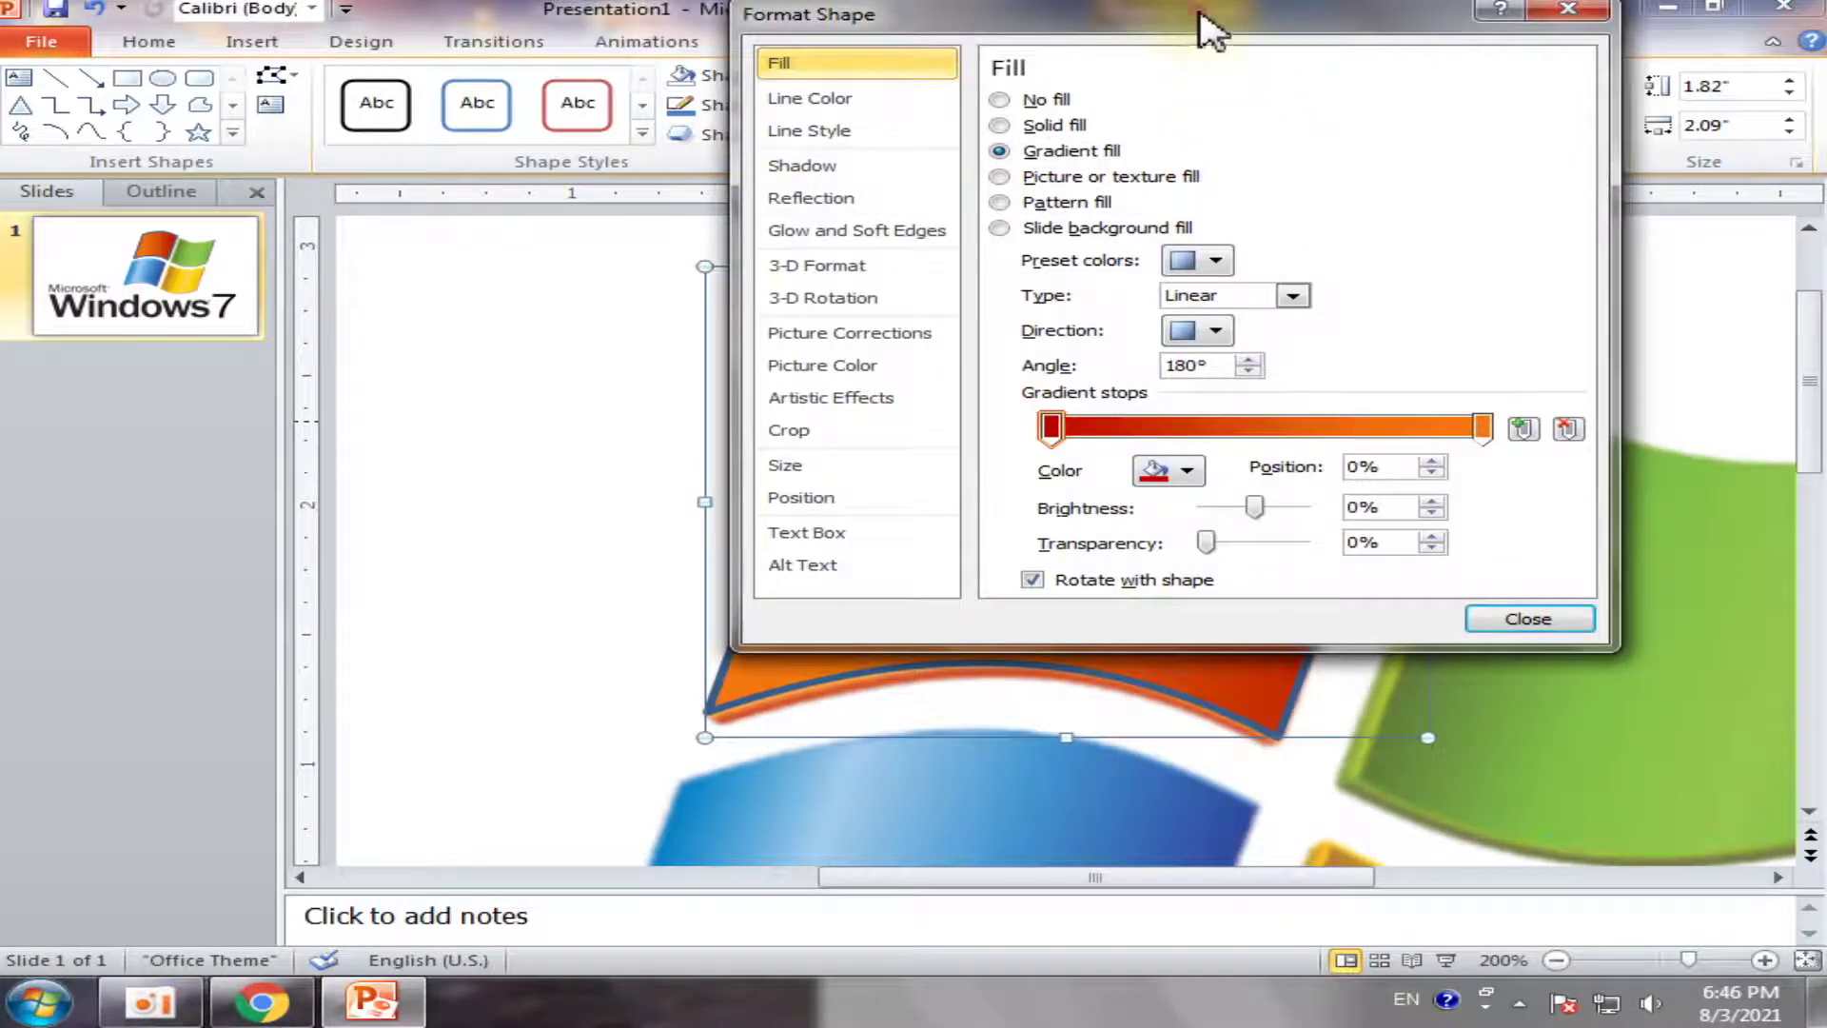
{"action": "left_click_drag", "start_coordinate": [1201, 17], "coordinate": [1323, 10]}
{"action": "left_click_drag", "start_coordinate": [1383, 500], "coordinate": [1369, 496]}
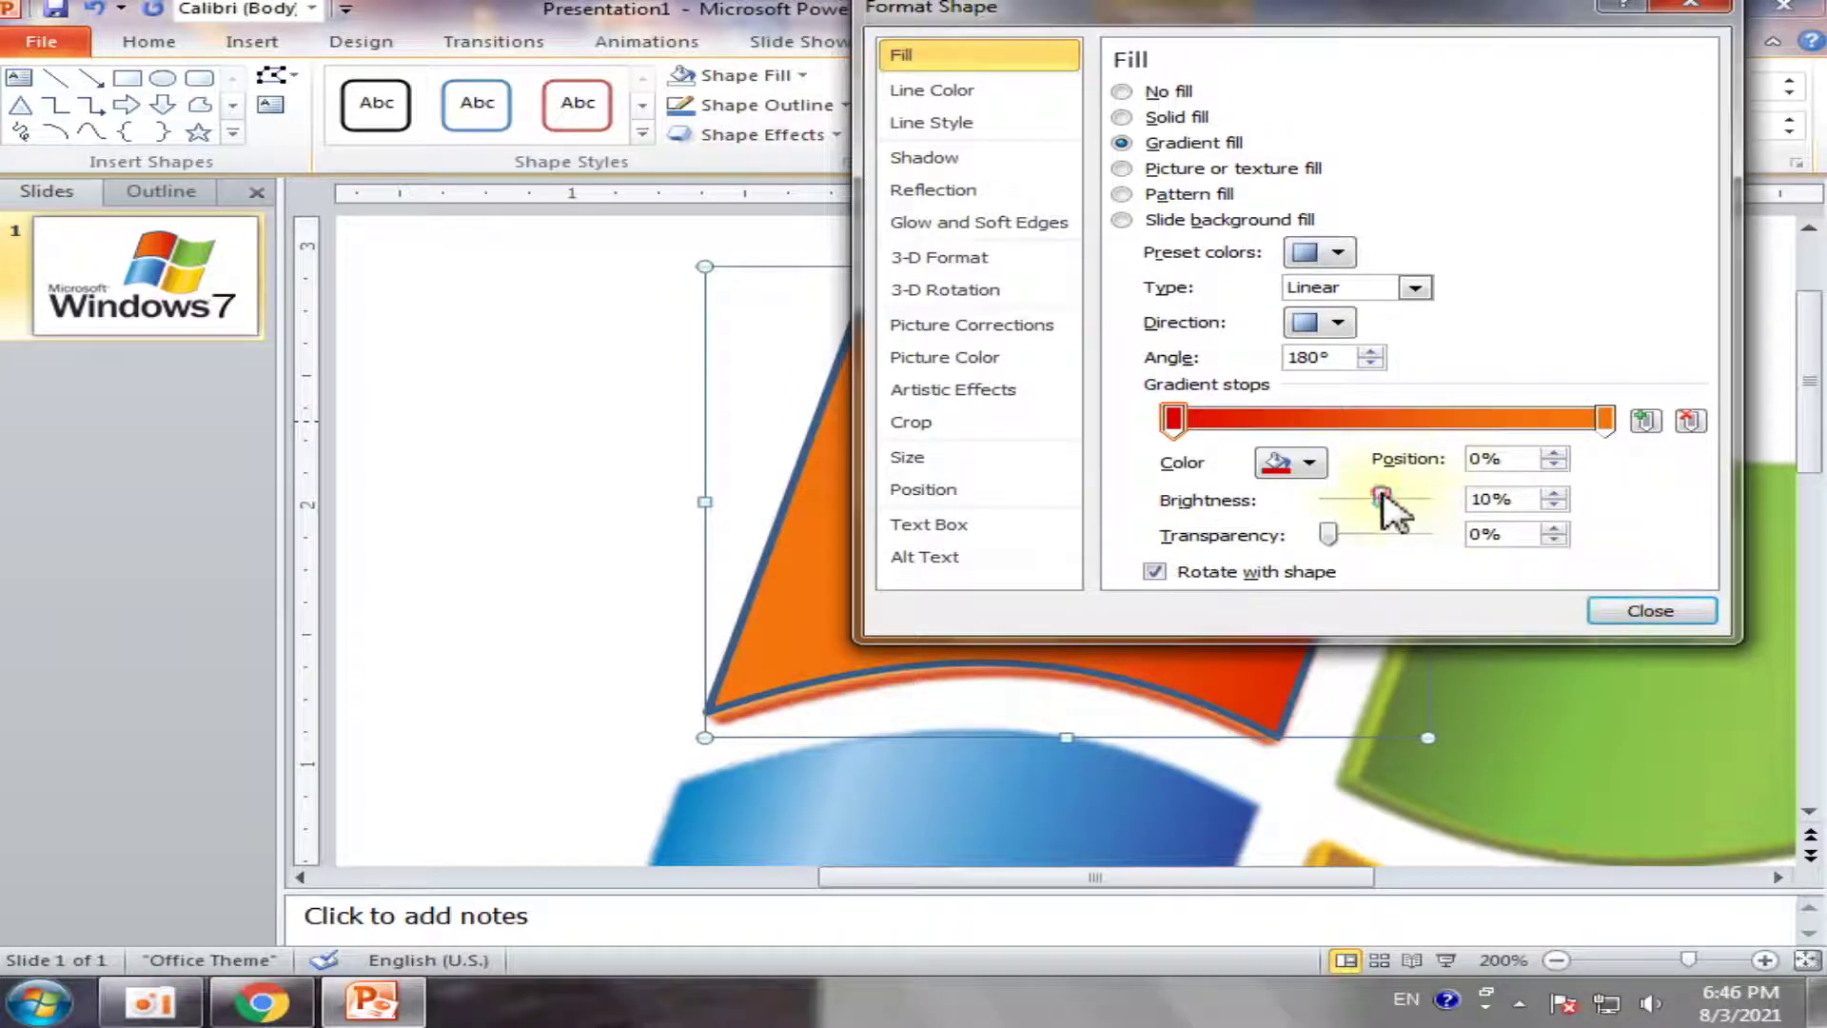
{"action": "left_click_drag", "start_coordinate": [1383, 496], "coordinate": [1389, 496]}
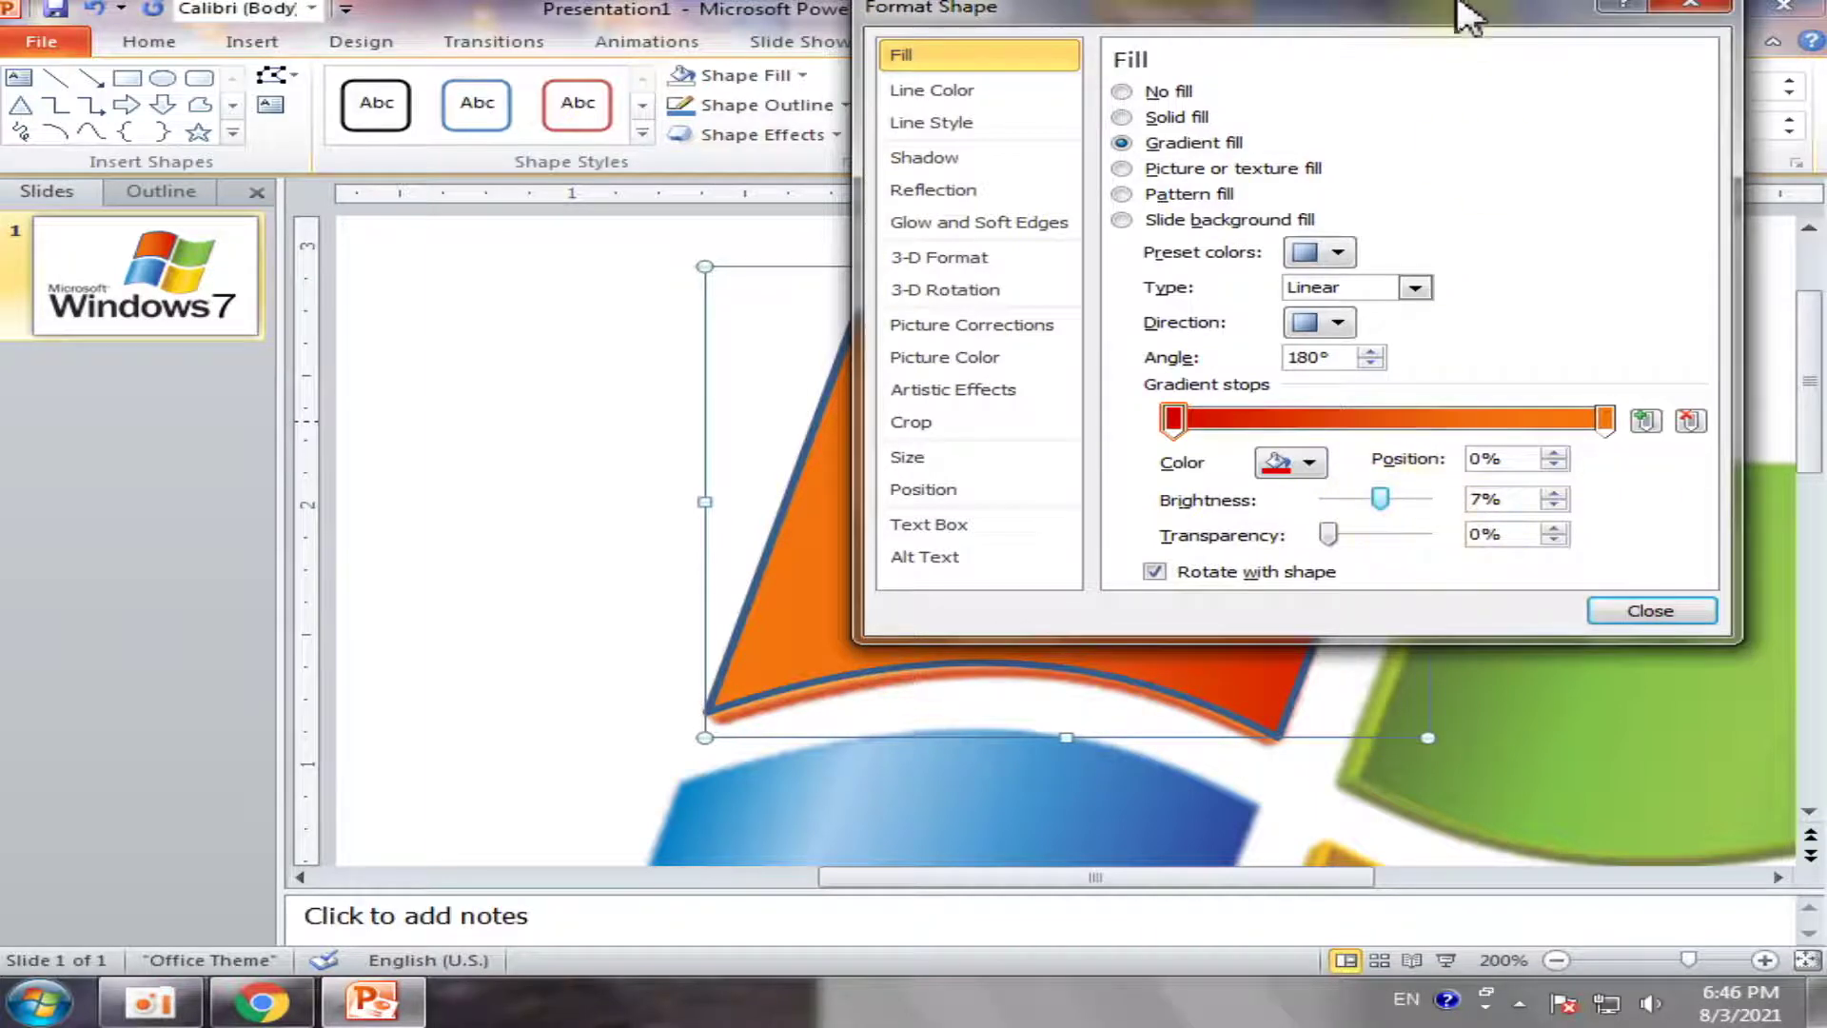
{"action": "left_click_drag", "start_coordinate": [1463, 12], "coordinate": [576, 18]}
{"action": "left_click_drag", "start_coordinate": [494, 498], "coordinate": [508, 497]}
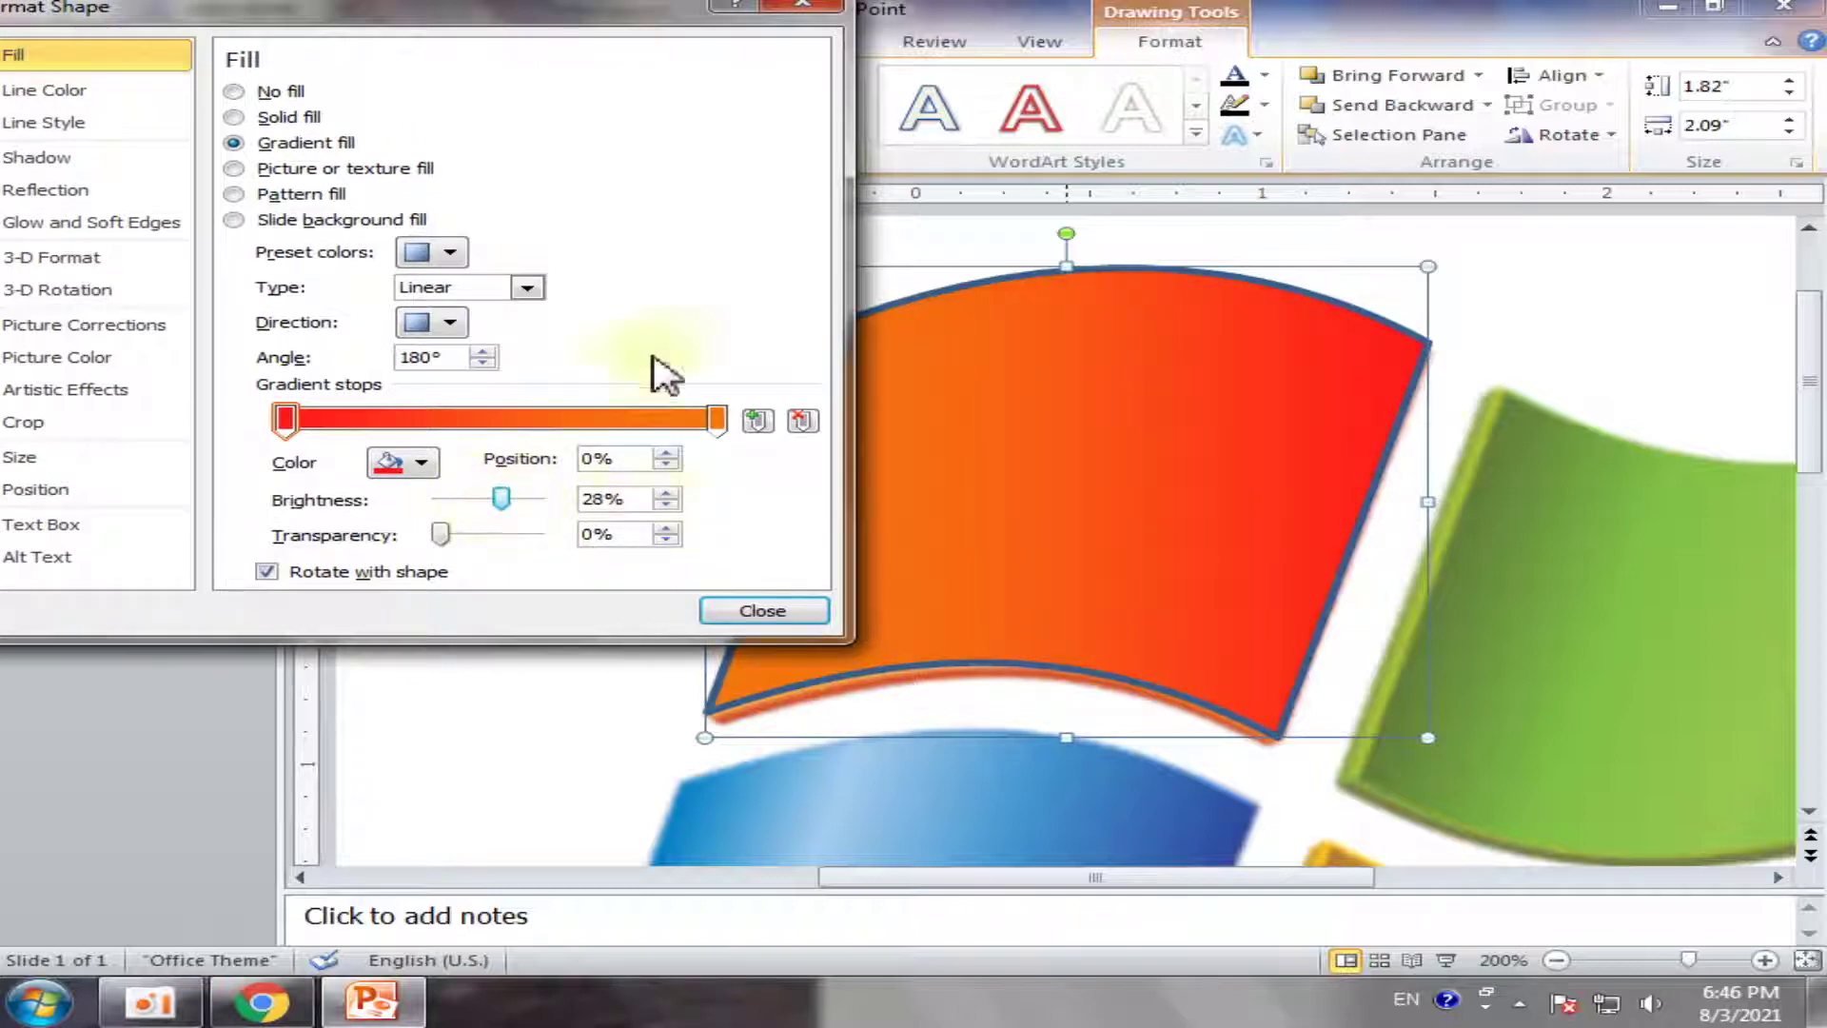
{"action": "left_click", "coordinate": [758, 614]}
Set the orange-red flag piece's outline to No Outline, check it, then reselect the piece
{"action": "left_click", "coordinate": [673, 492]}
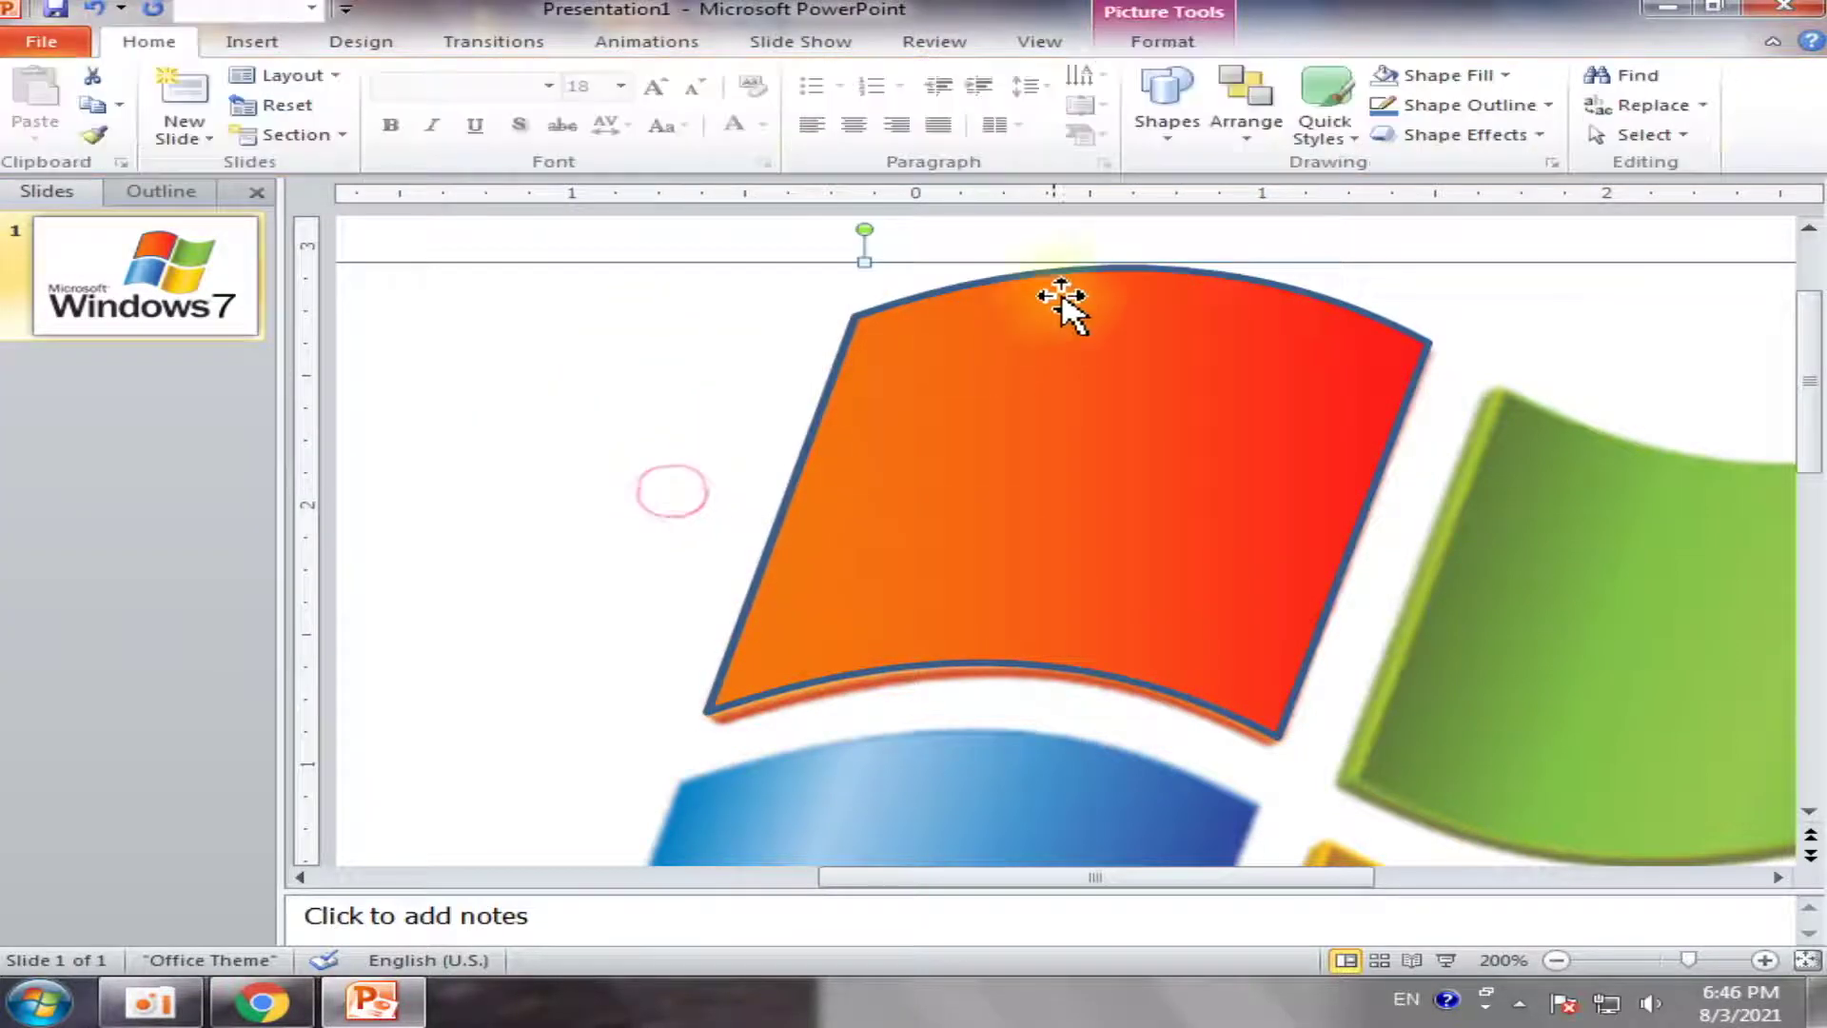
{"action": "double_click", "coordinate": [952, 668]}
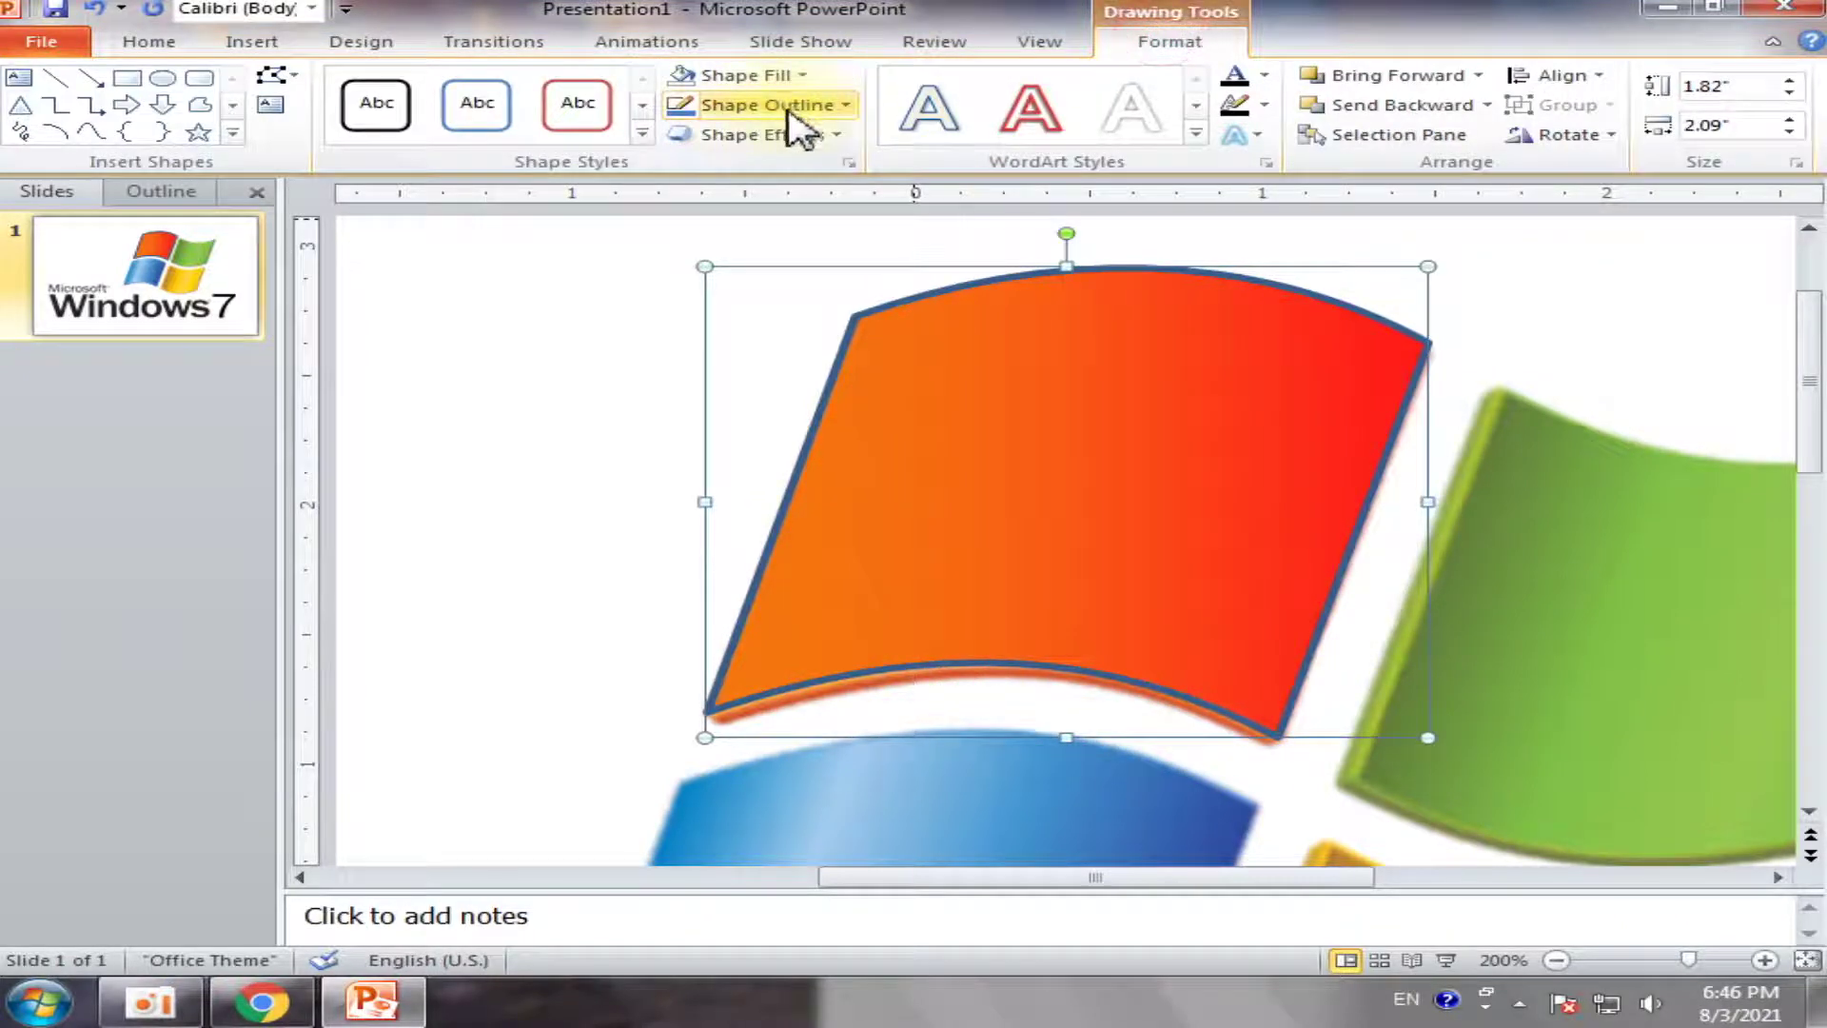
{"action": "left_click", "coordinate": [846, 107]}
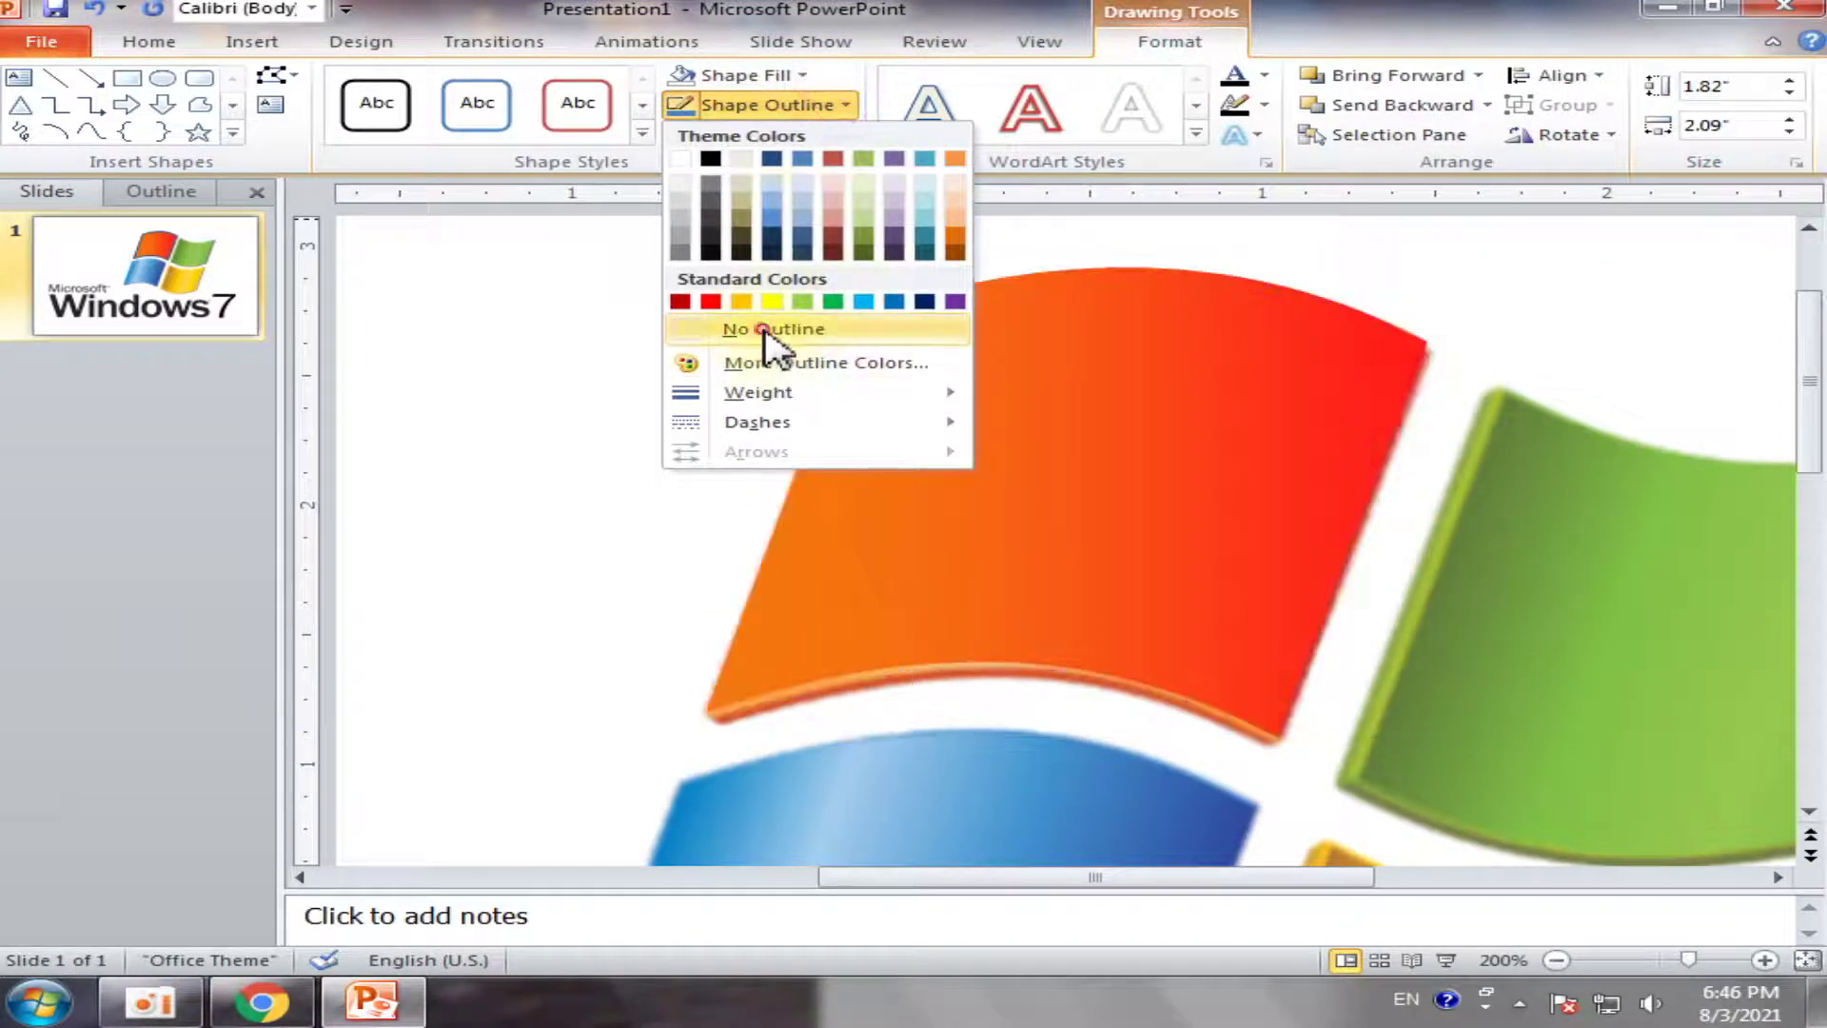
{"action": "left_click", "coordinate": [766, 334]}
{"action": "left_click", "coordinate": [657, 387]}
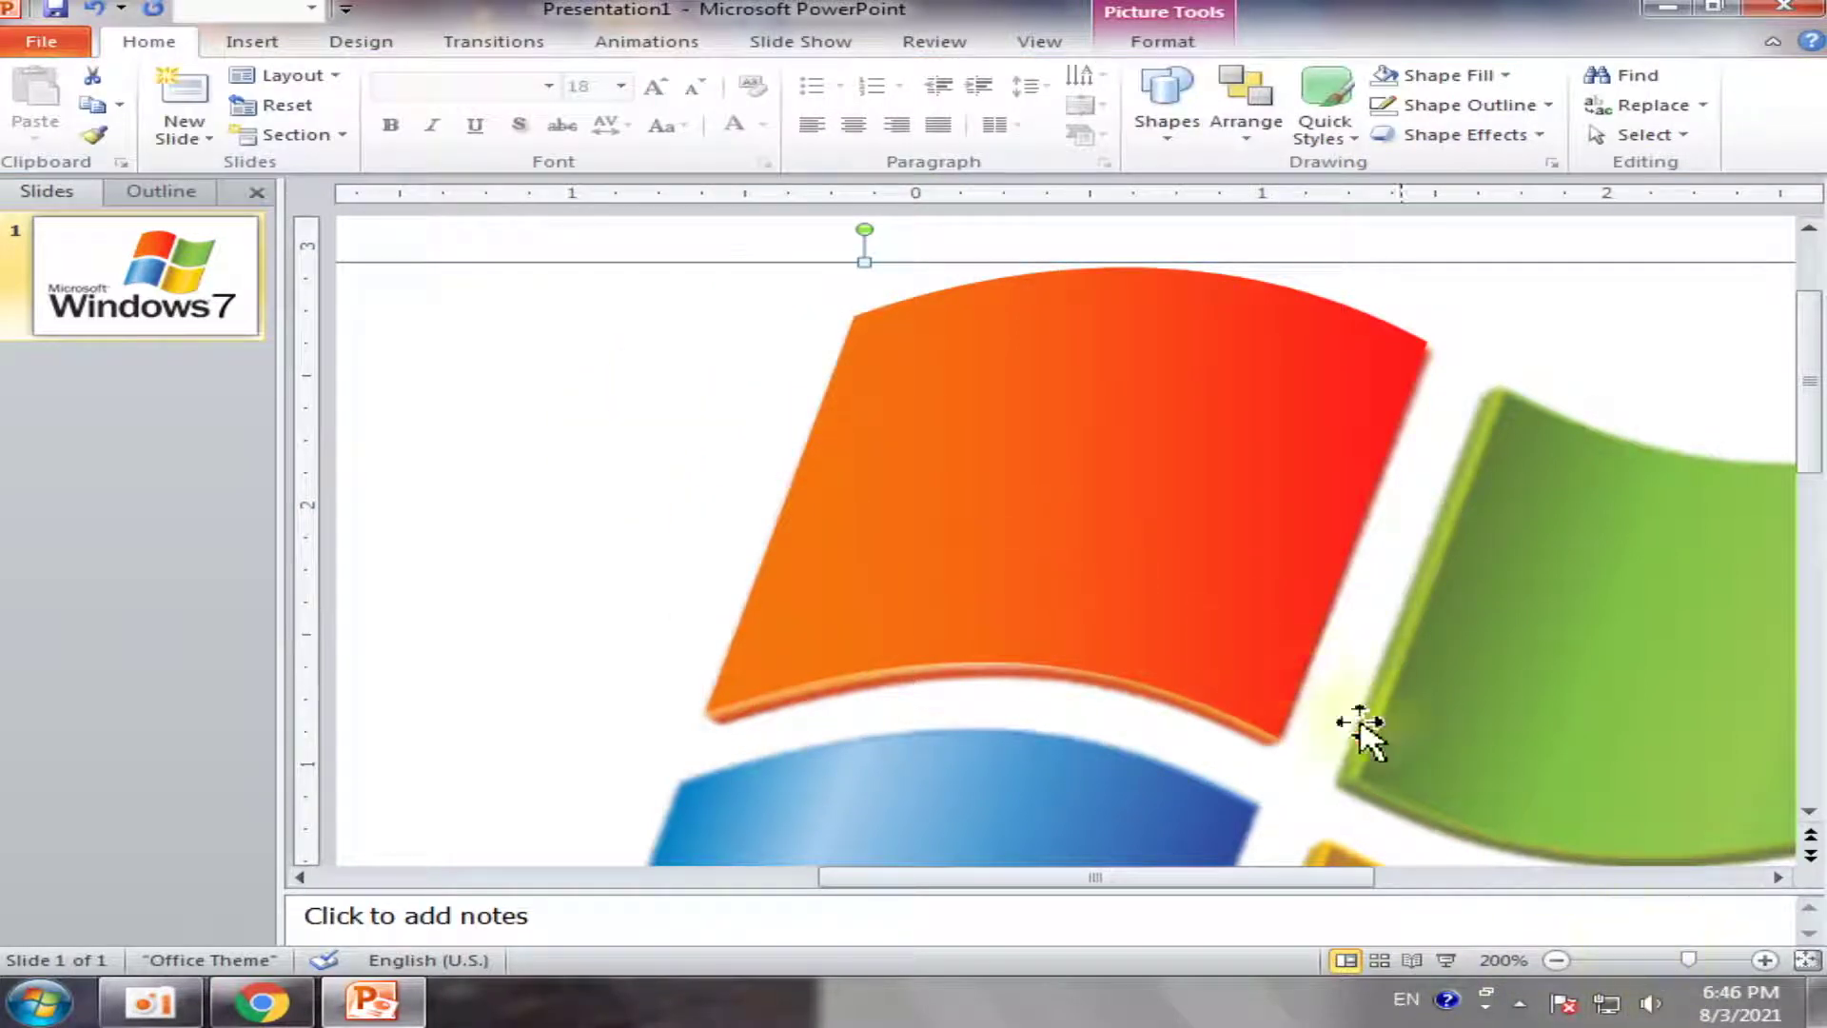
{"action": "left_click", "coordinate": [1219, 644]}
{"action": "double_click", "coordinate": [1219, 644]}
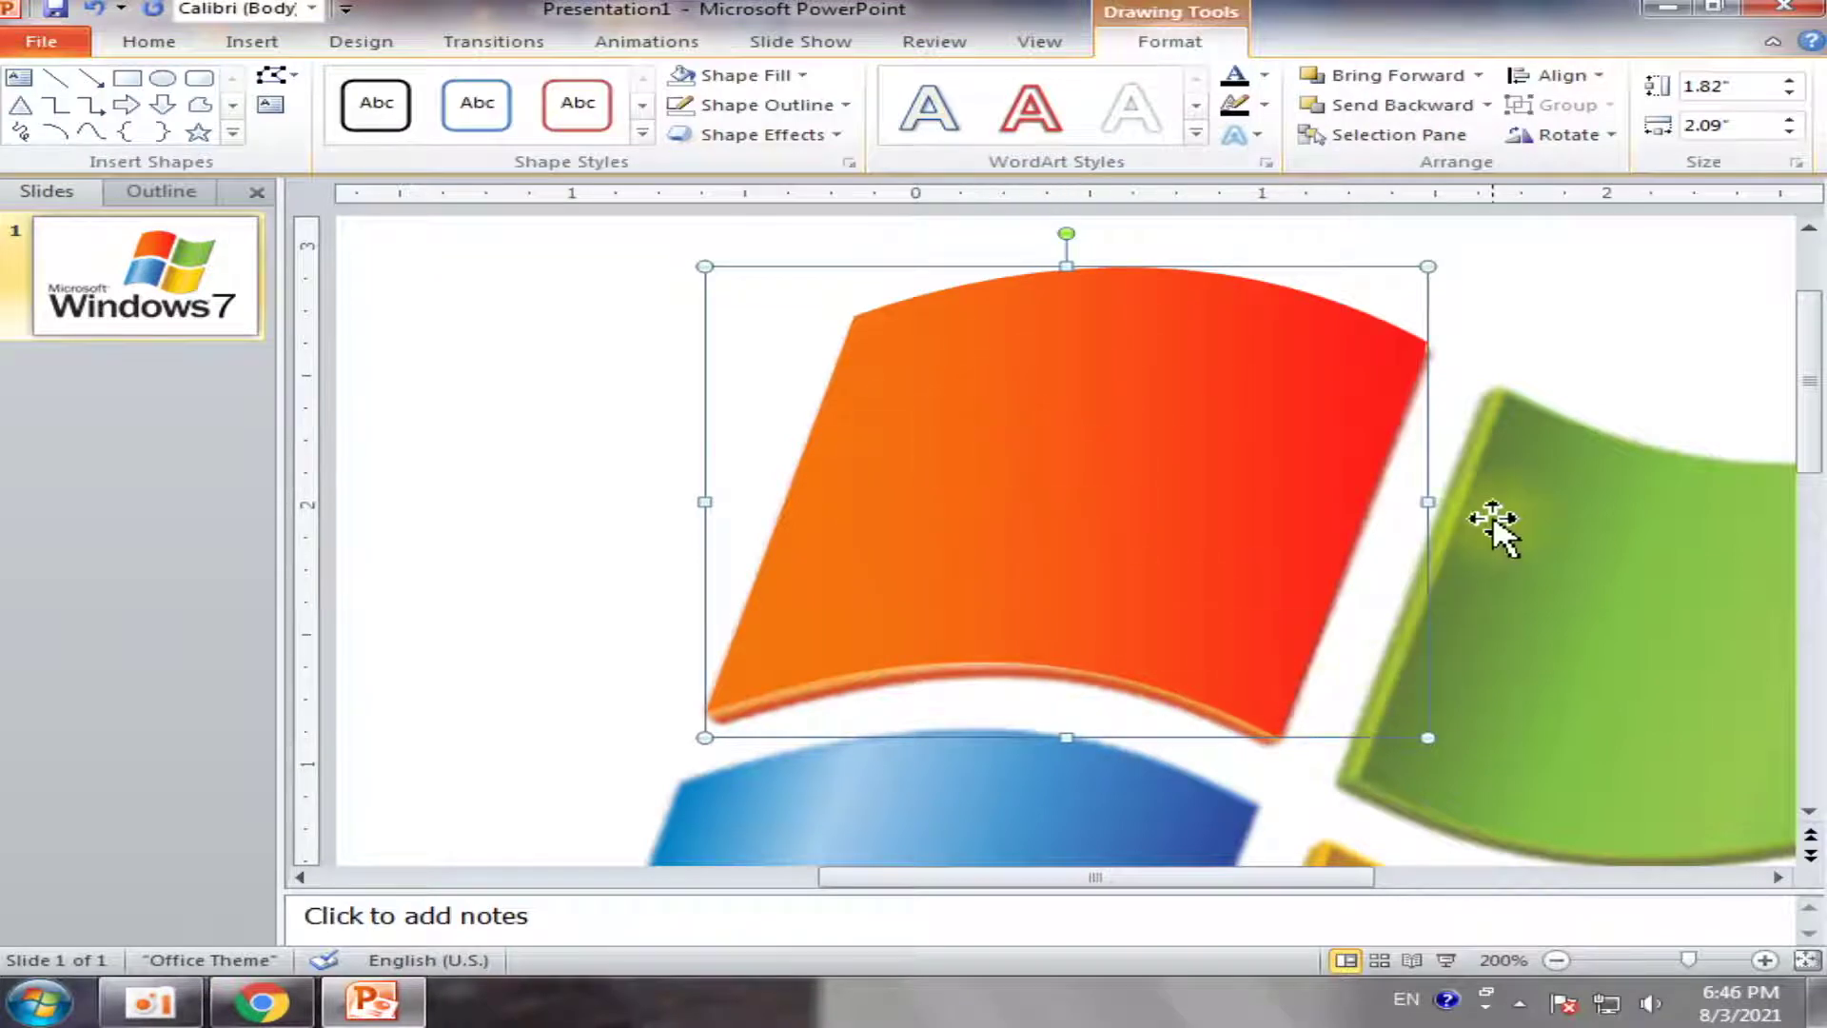
Apply a Circle bevel to the orange flag piece
{"action": "left_click", "coordinate": [798, 76]}
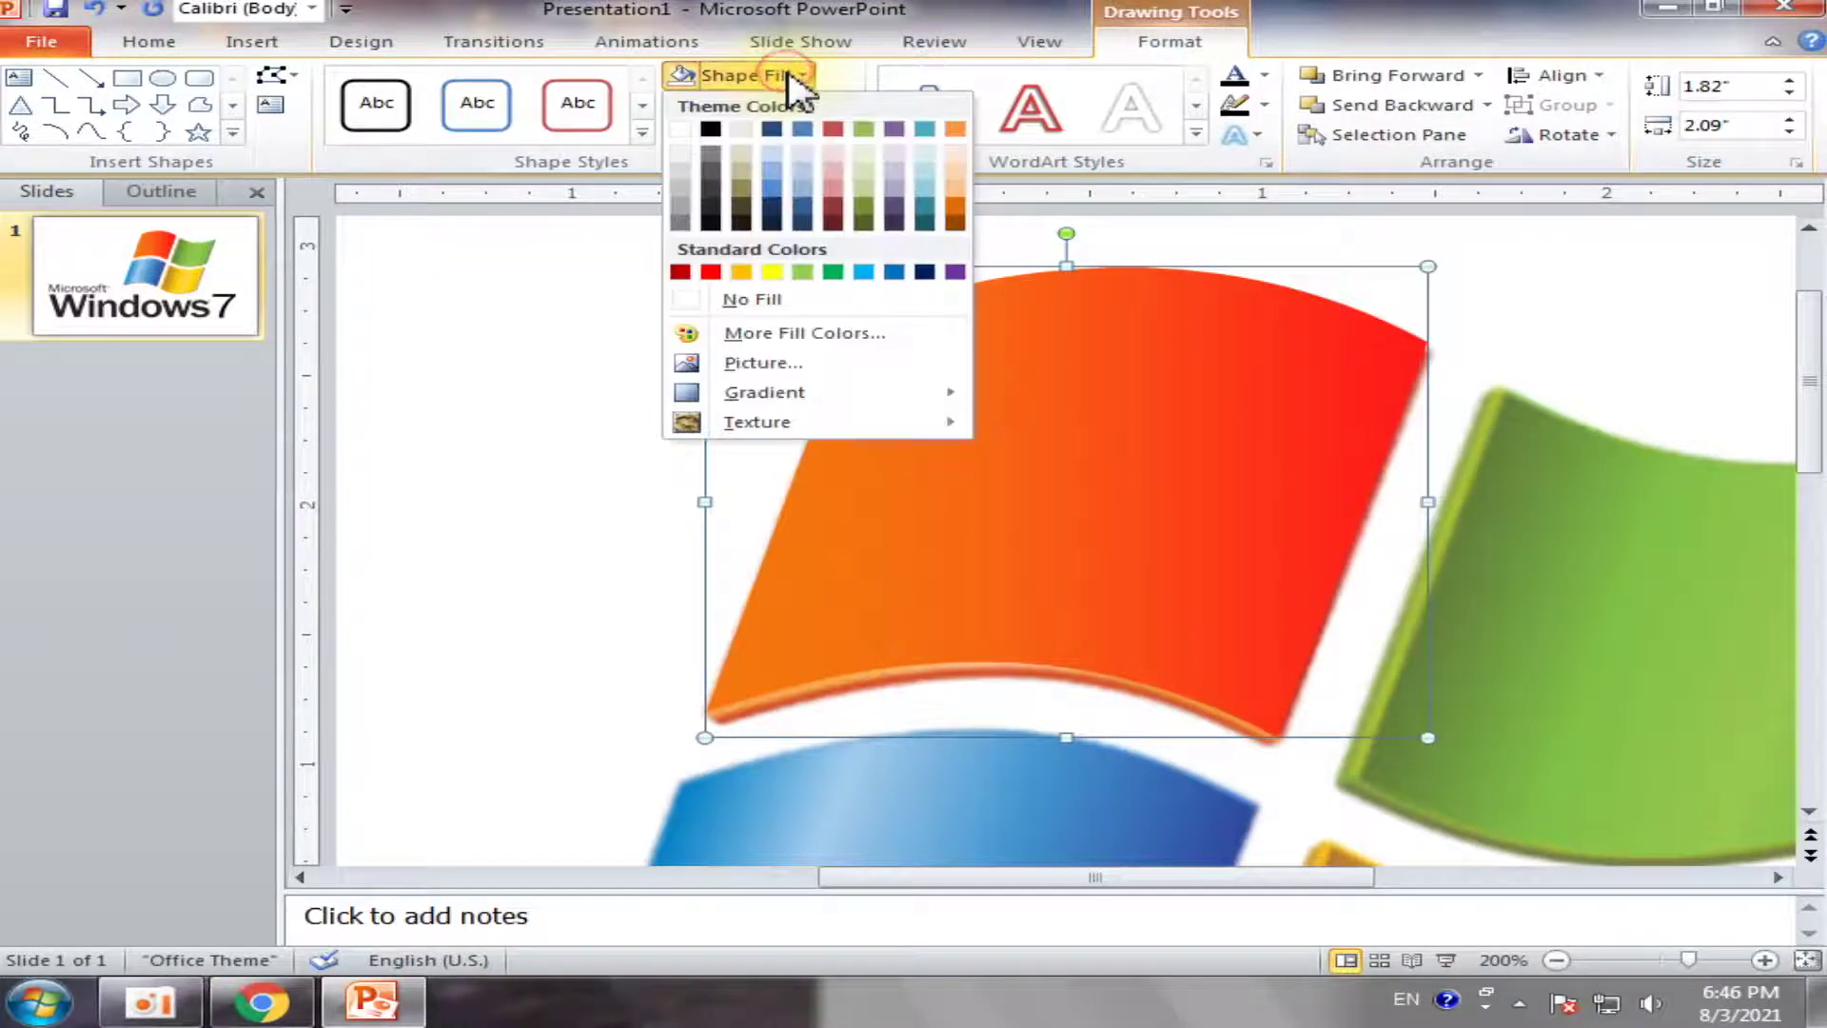
{"action": "left_click", "coordinate": [979, 48]}
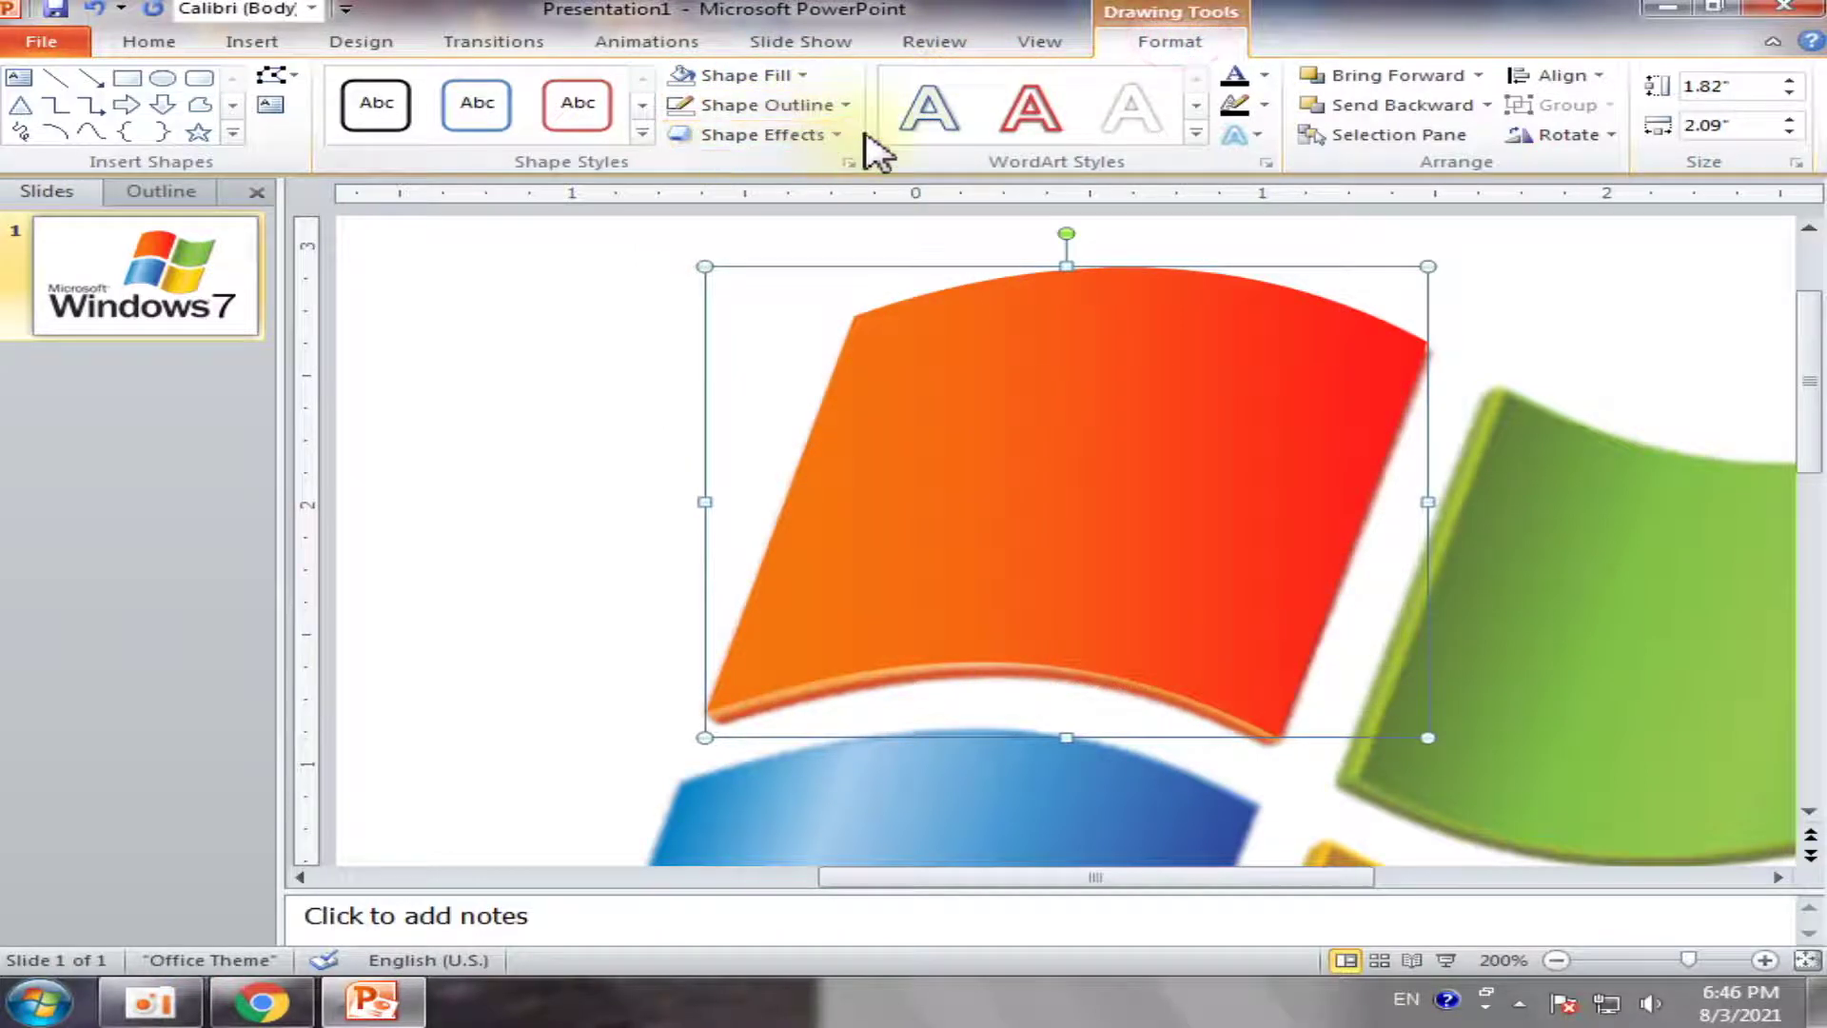
{"action": "left_click", "coordinate": [834, 135]}
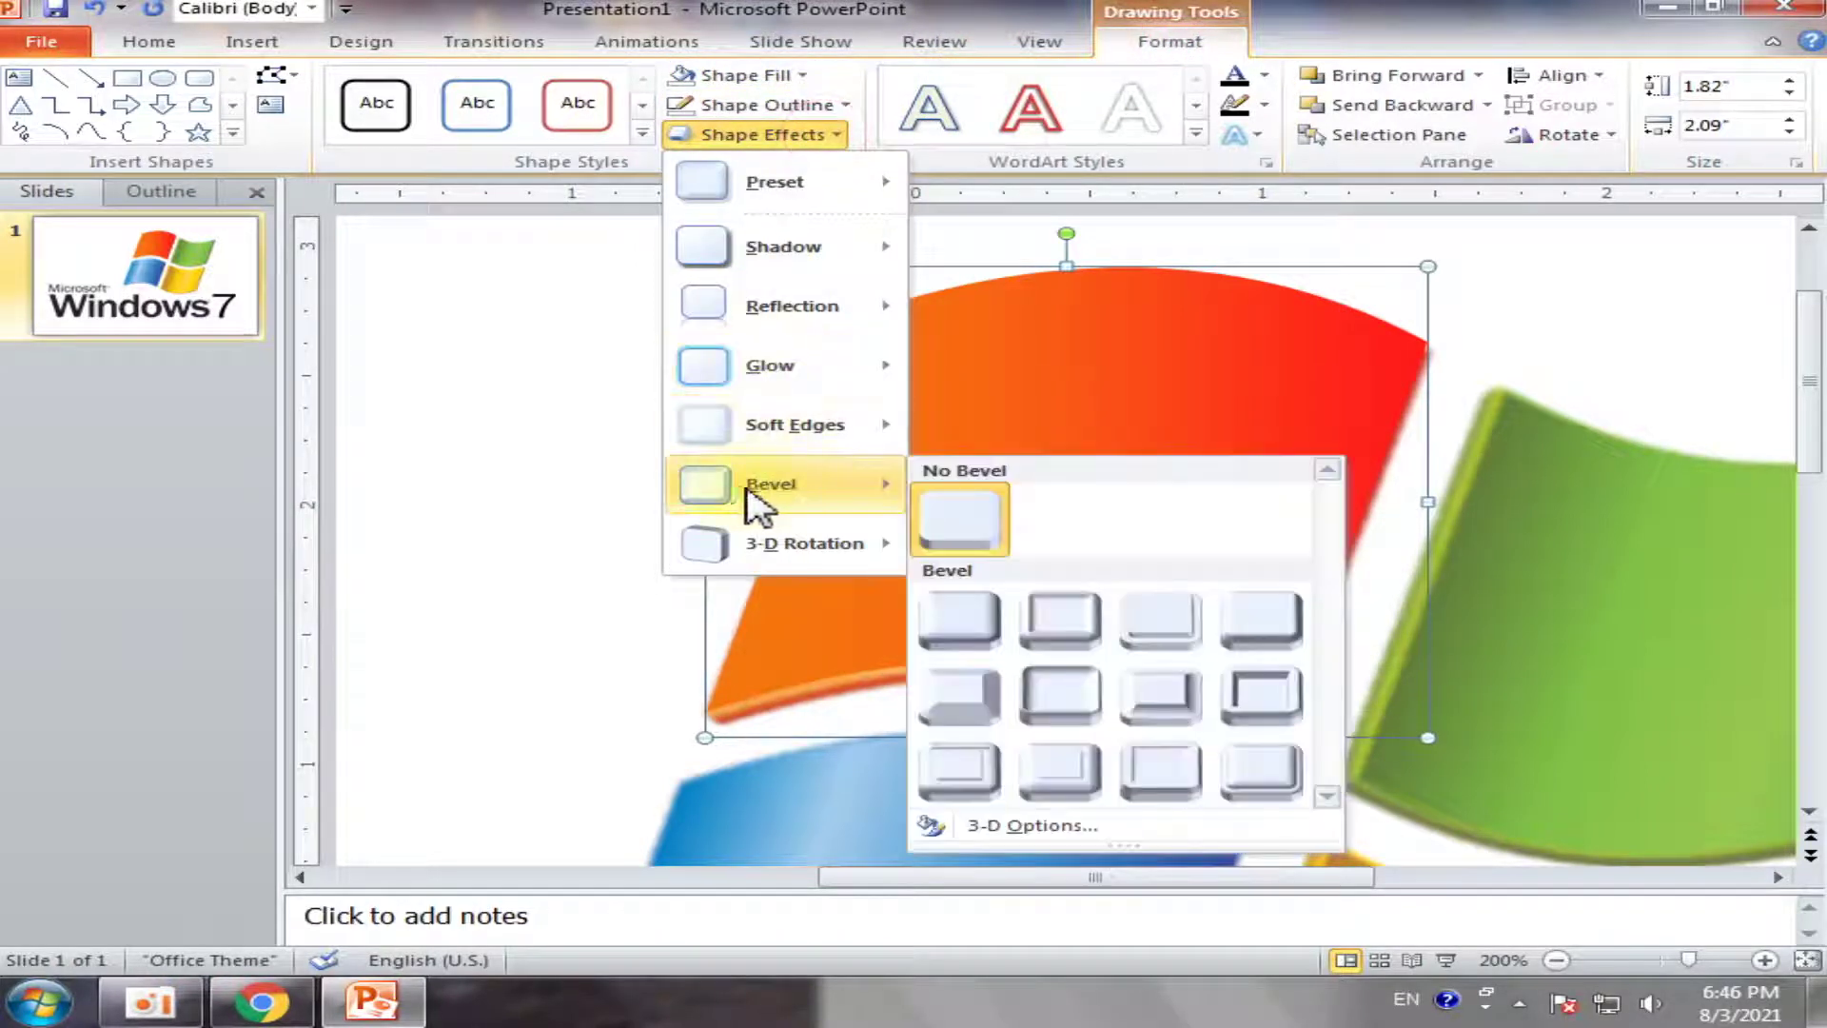
{"action": "mouse_move", "coordinate": [773, 483]}
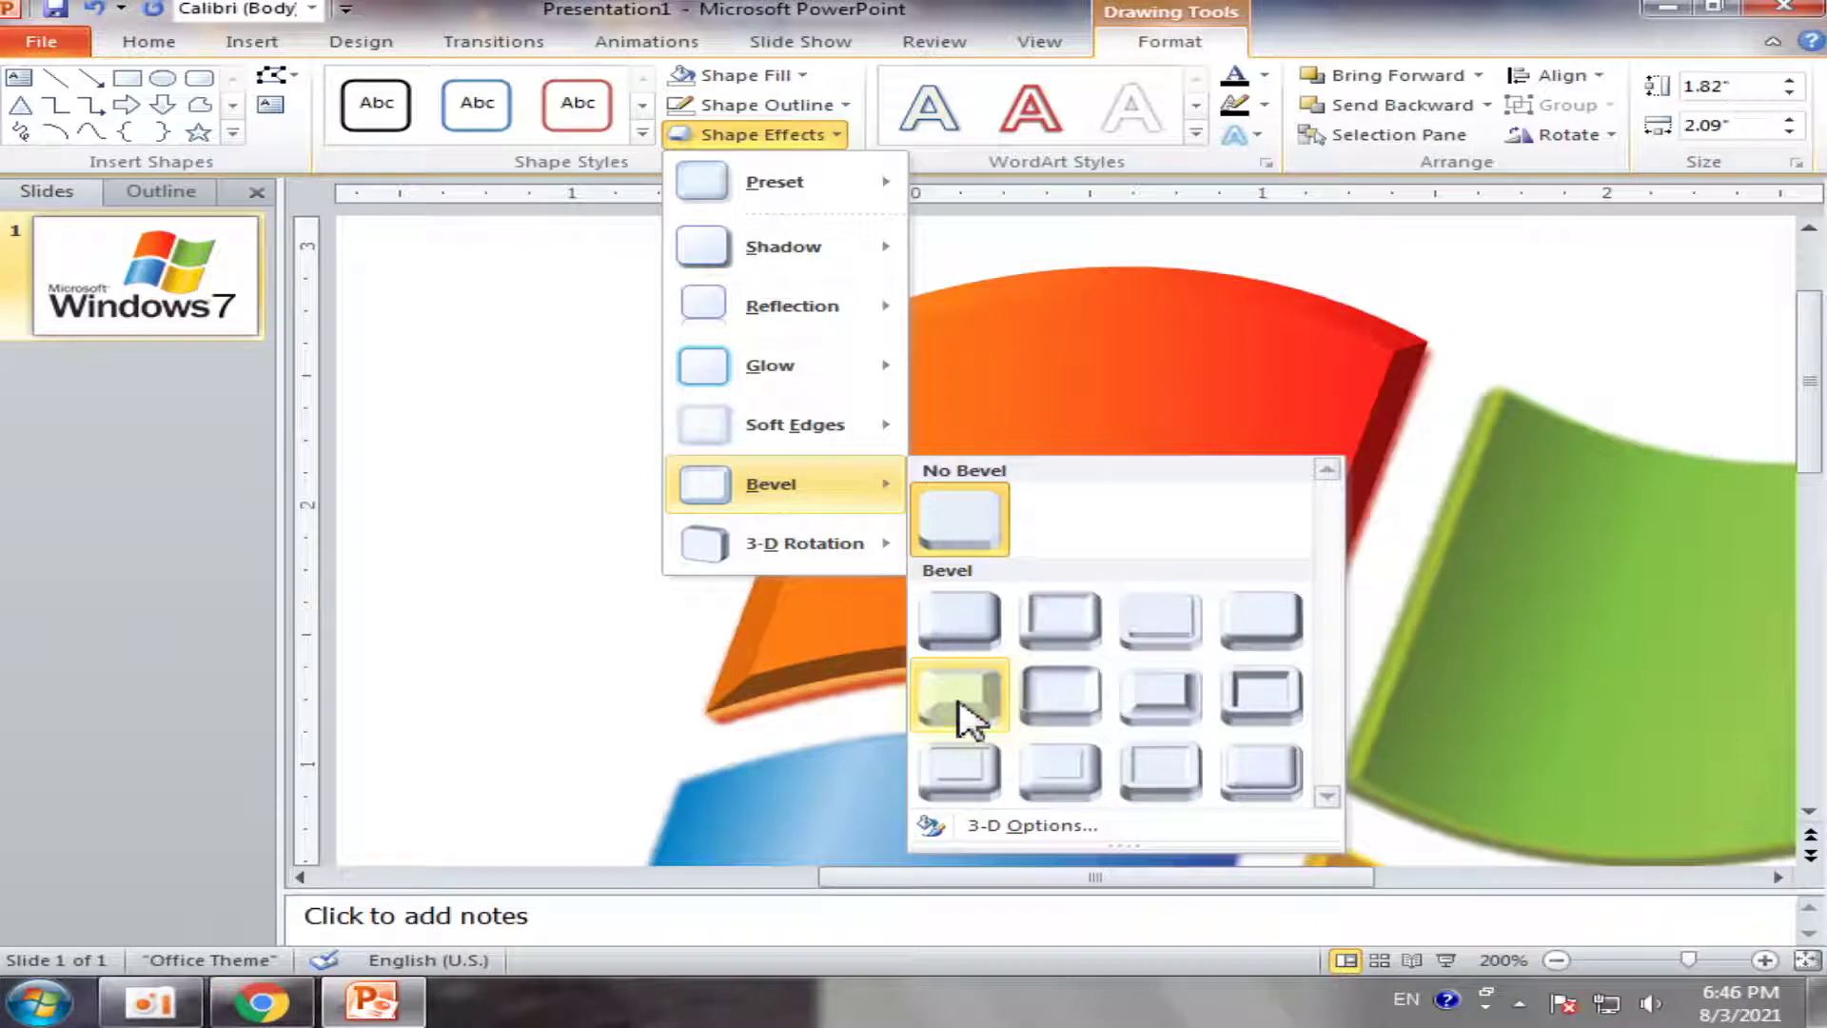
{"action": "left_click", "coordinate": [958, 630]}
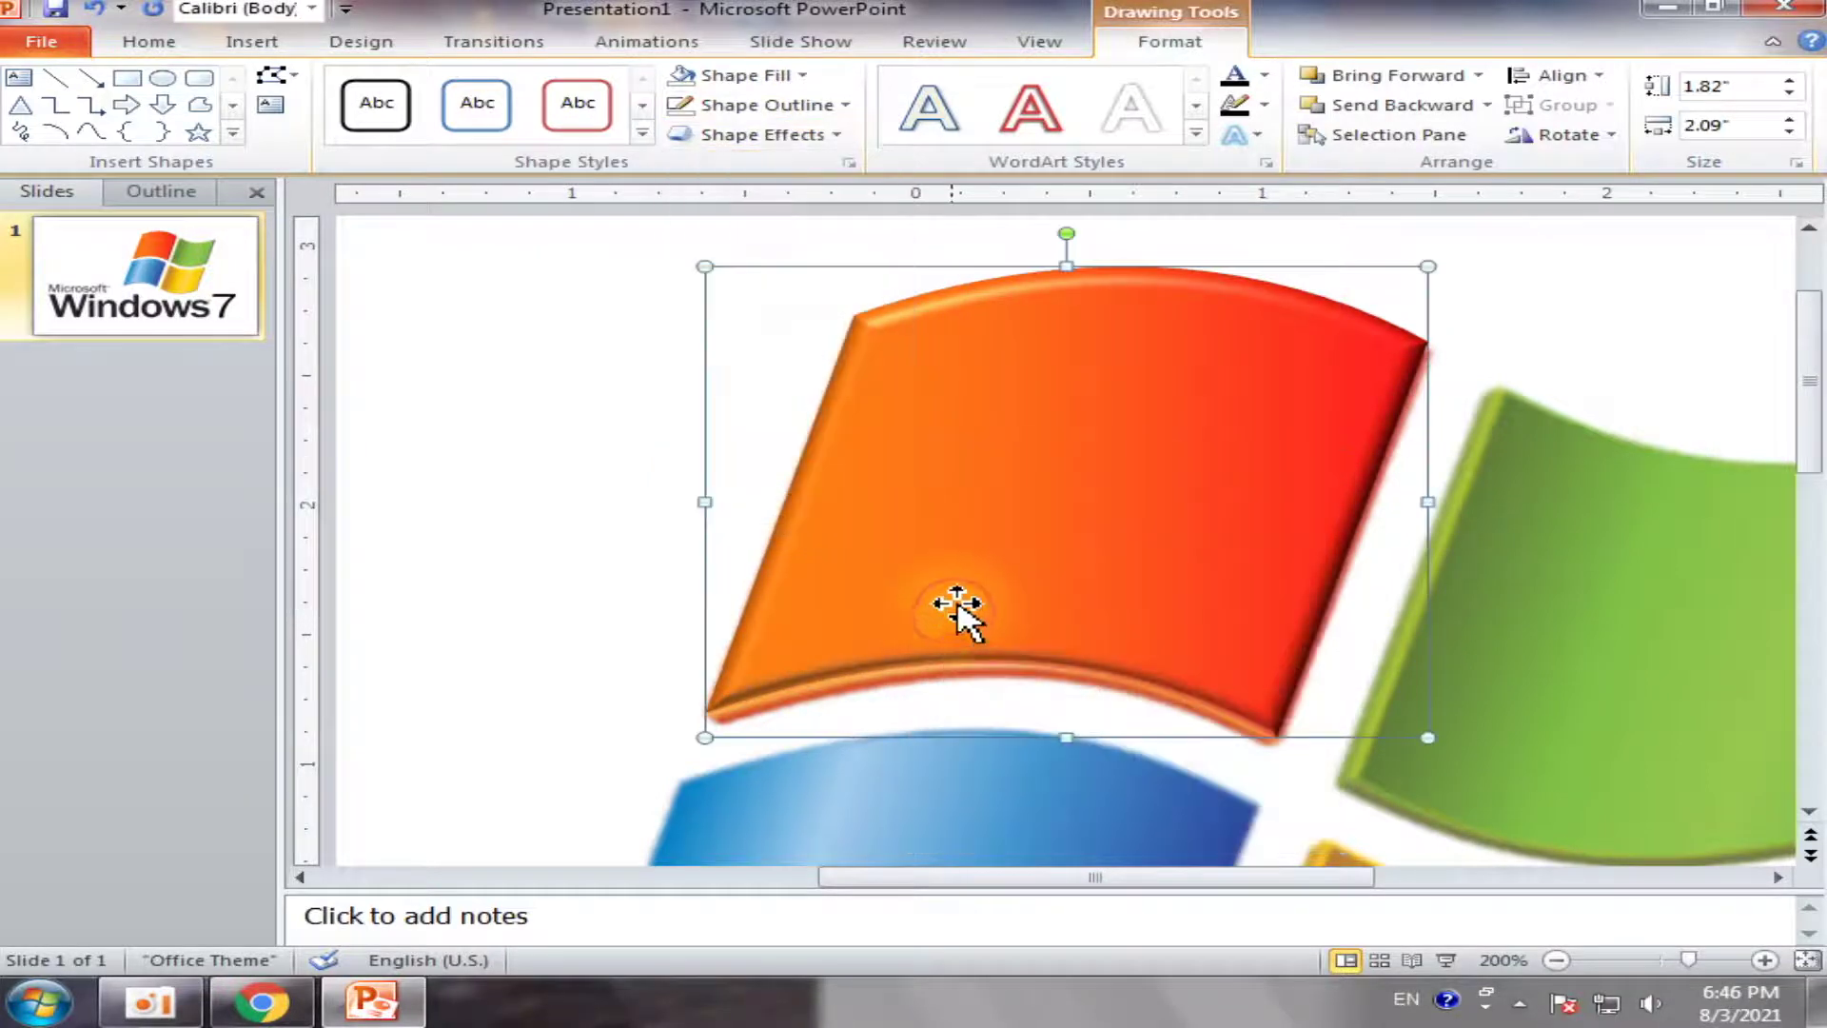
Drag the orange piece down to compare, then back over the logo's orange pane
{"action": "left_click", "coordinate": [1496, 309]}
{"action": "left_click", "coordinate": [1093, 472]}
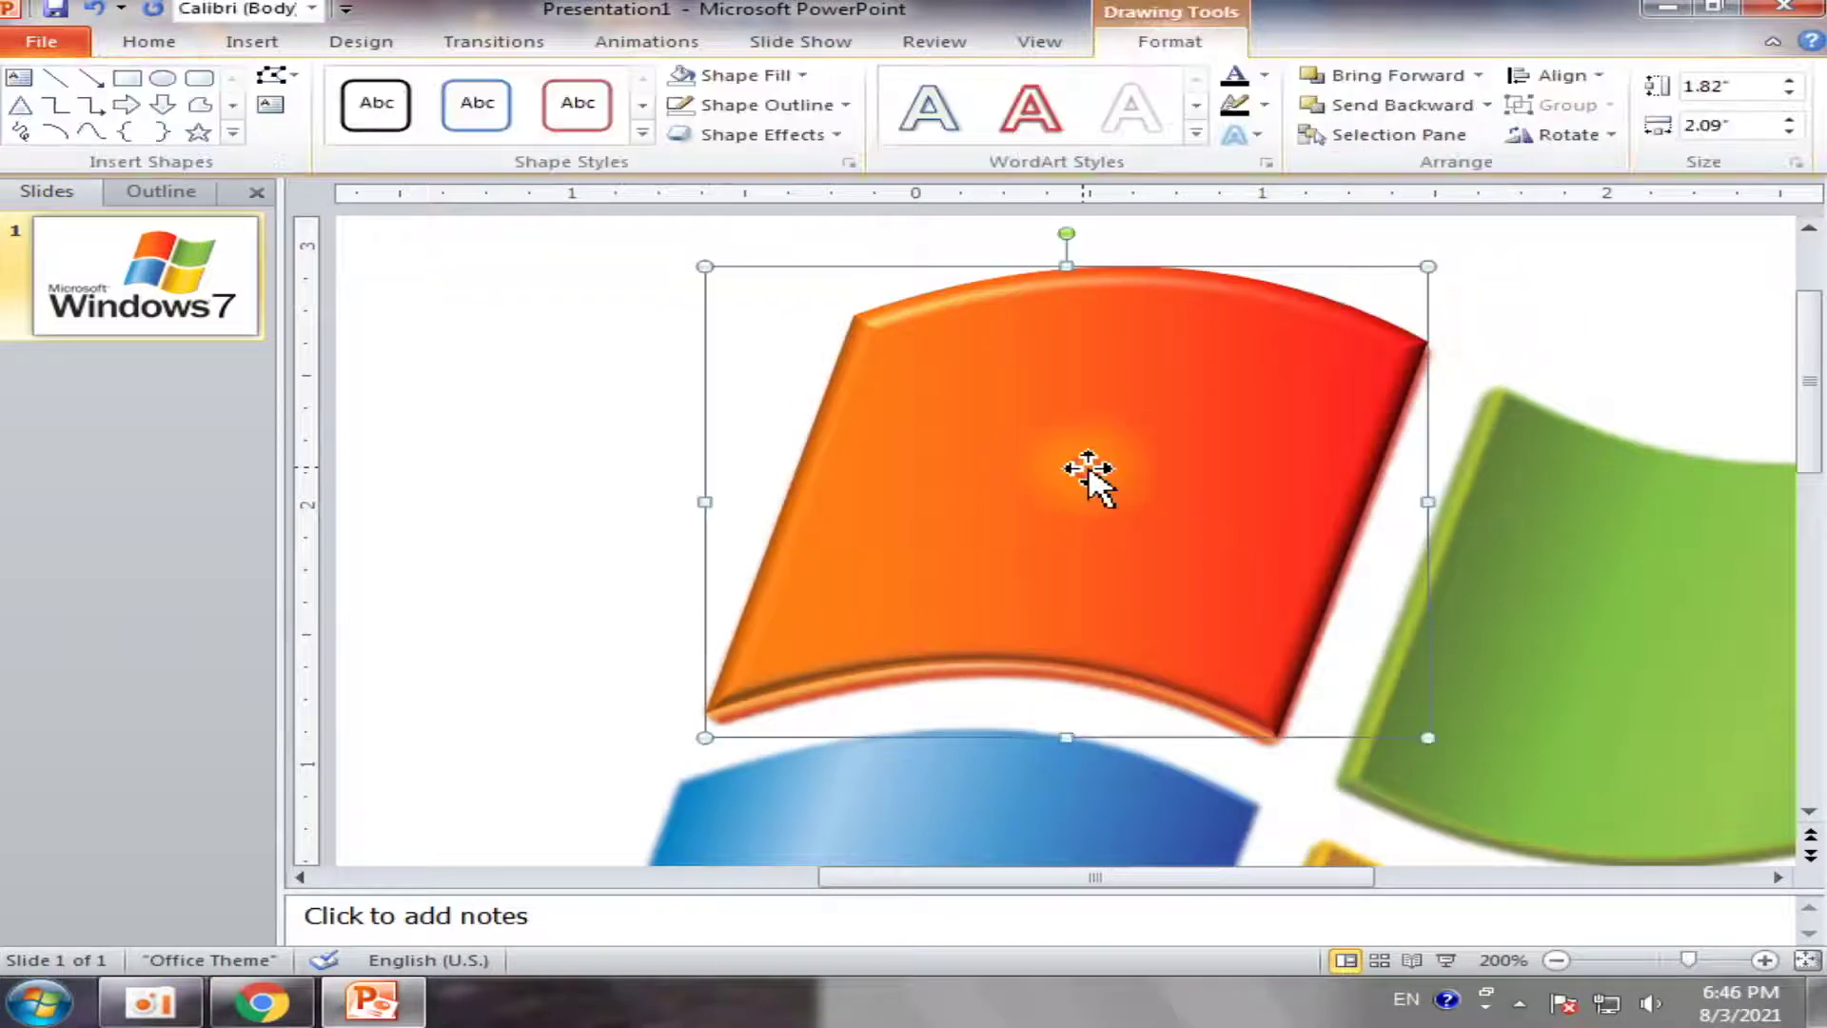
{"action": "left_click_drag", "start_coordinate": [1001, 491], "coordinate": [984, 686]}
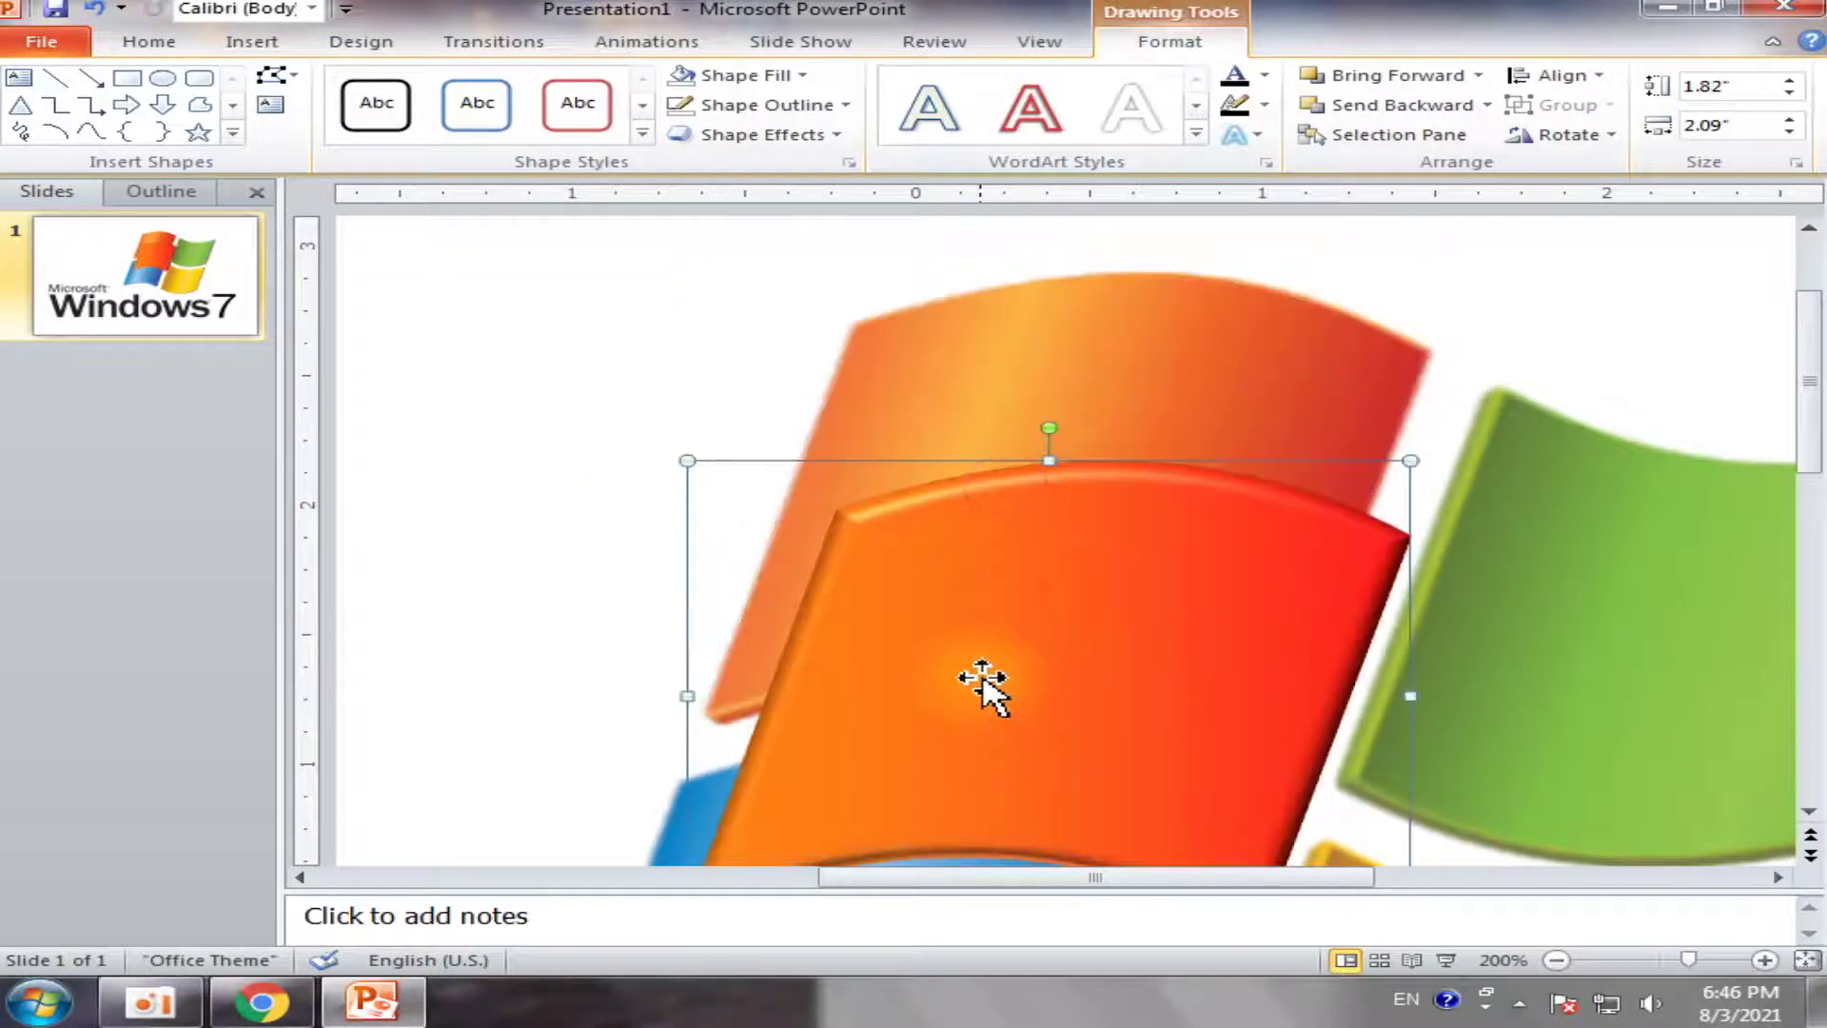
{"action": "mouse_move", "coordinate": [1128, 695]}
{"action": "left_mouse_down"}
{"action": "mouse_move", "coordinate": [1128, 480]}
{"action": "mouse_move", "coordinate": [1100, 498]}
{"action": "left_mouse_up"}
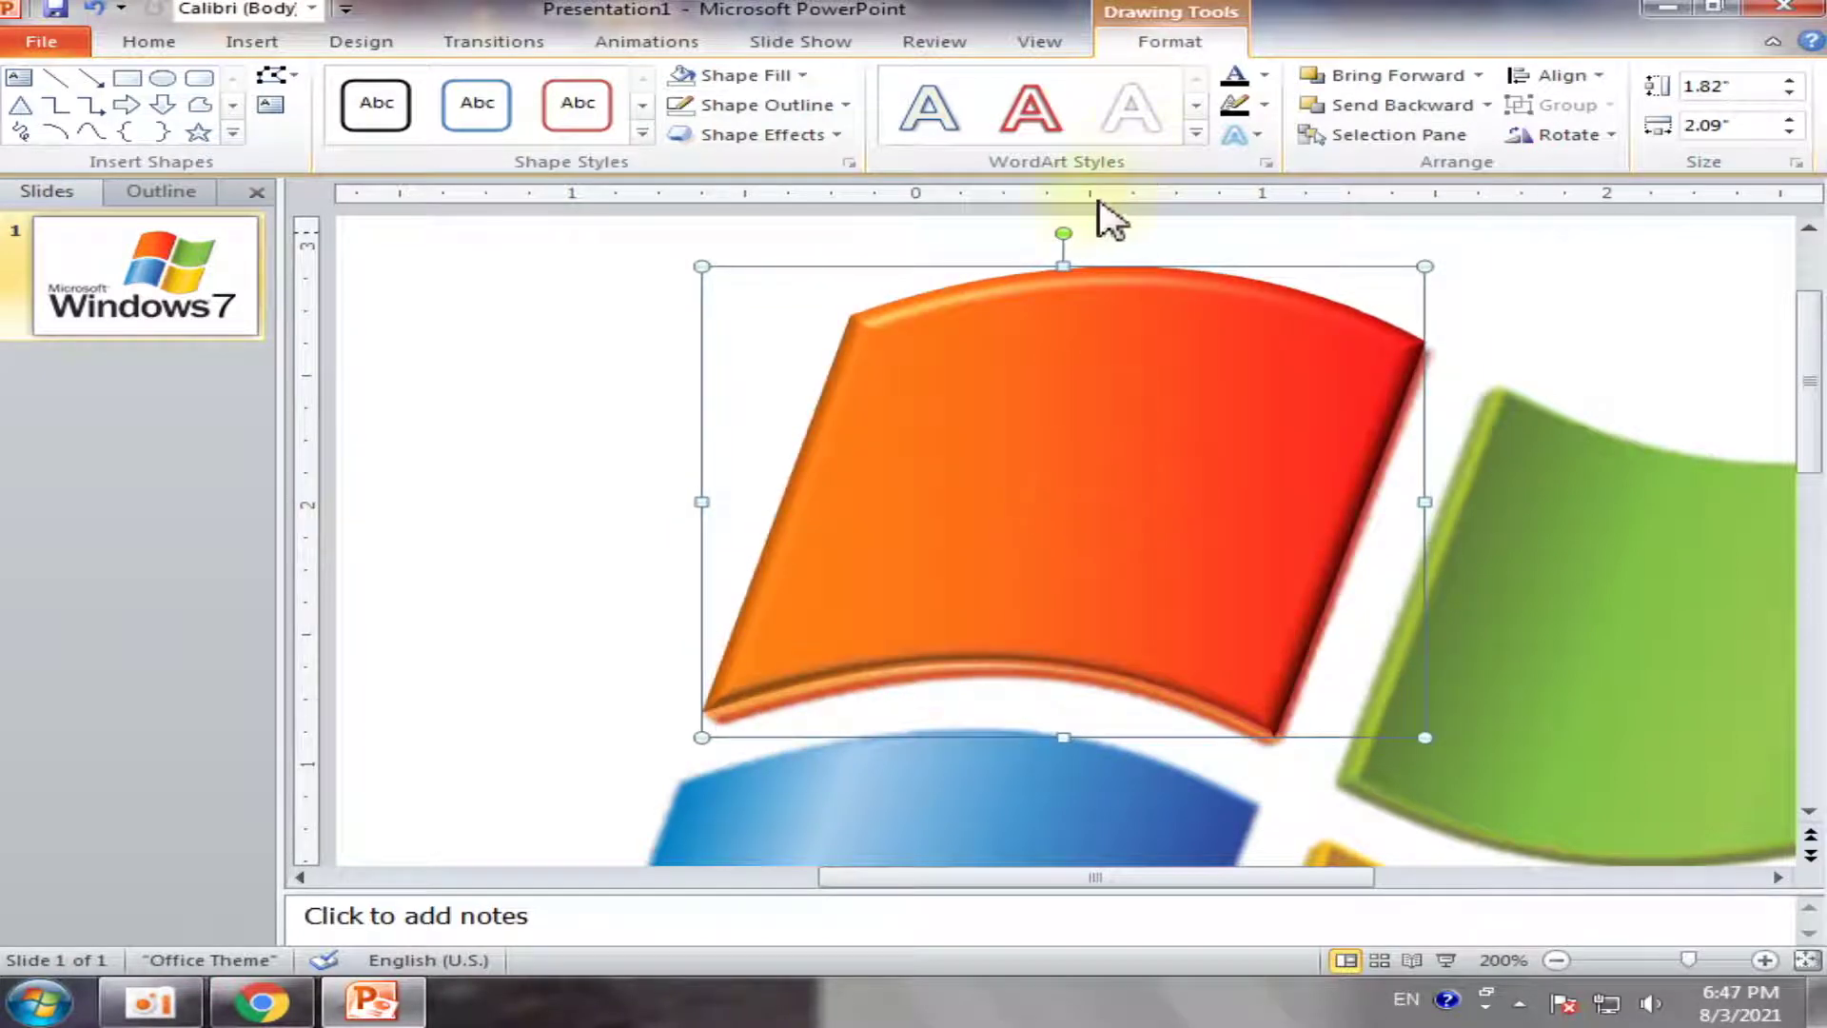
Move the piece aside and back, then give it the grey Style 6 theme gradient fill
{"action": "left_click_drag", "start_coordinate": [1110, 420], "coordinate": [678, 490]}
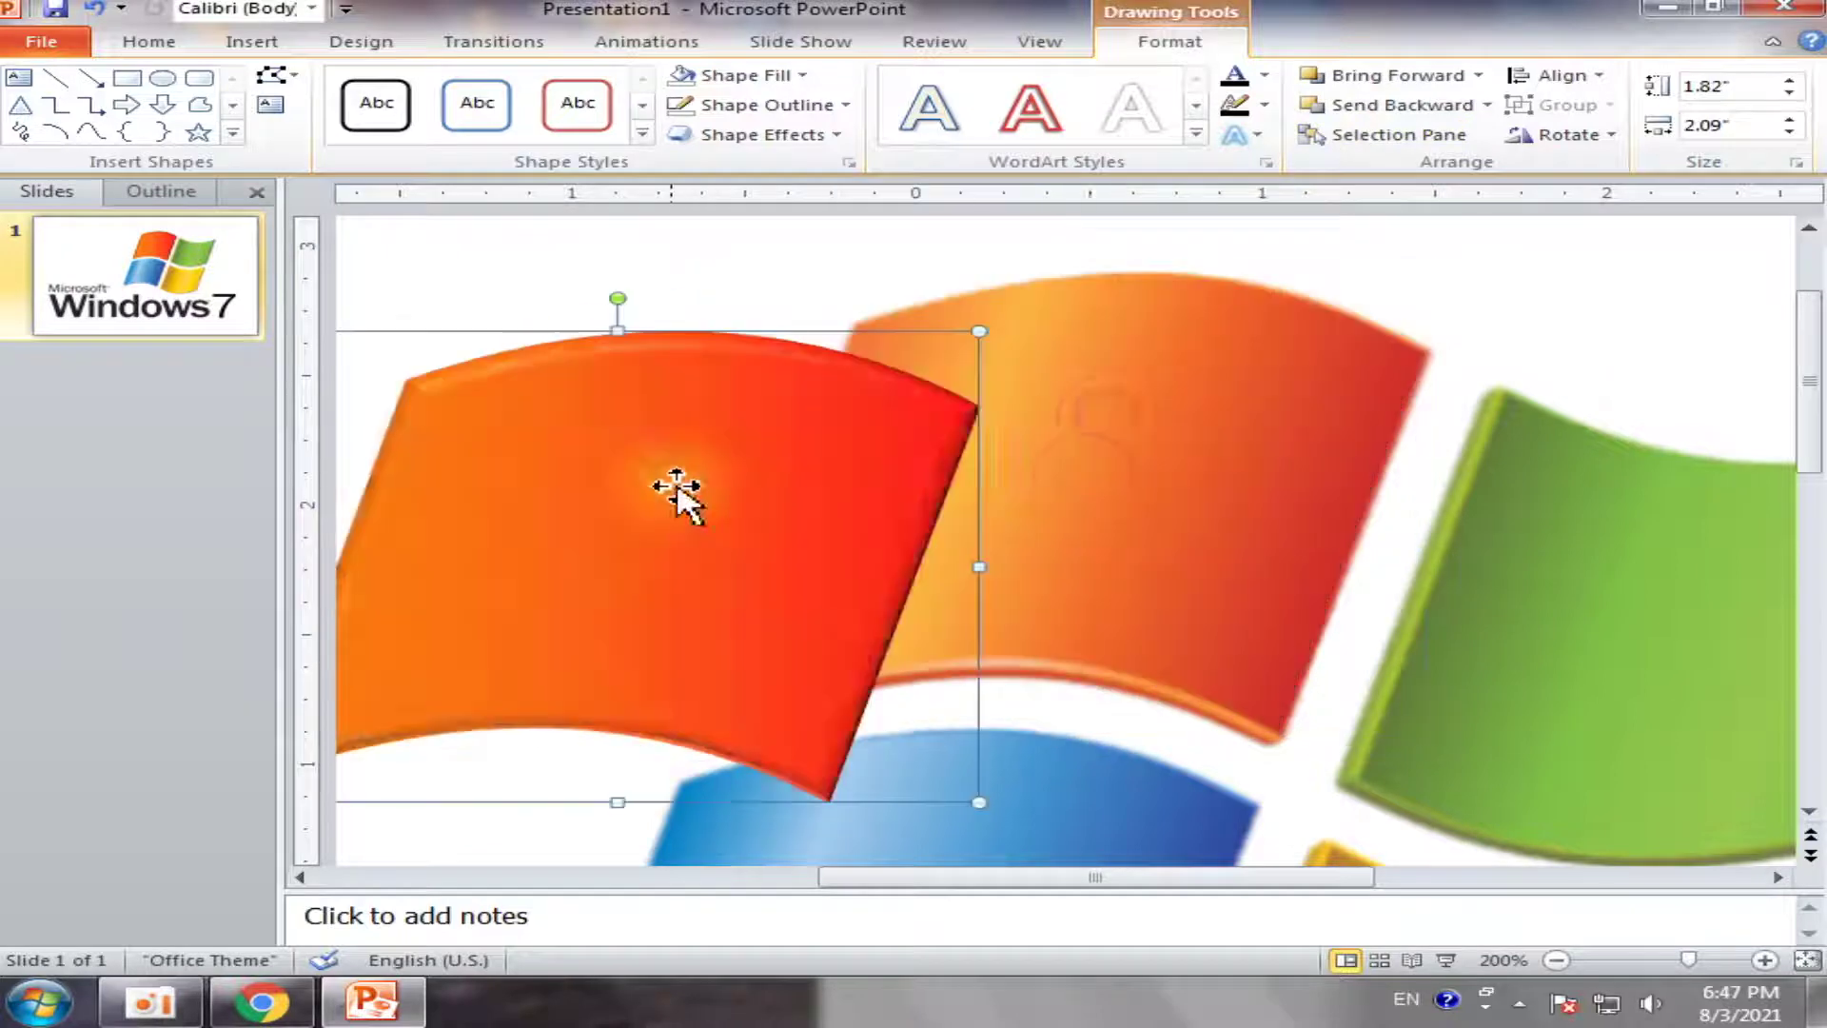
{"action": "mouse_move", "coordinate": [710, 591]}
{"action": "left_mouse_down"}
{"action": "mouse_move", "coordinate": [795, 524]}
{"action": "mouse_move", "coordinate": [1060, 522]}
{"action": "left_mouse_up"}
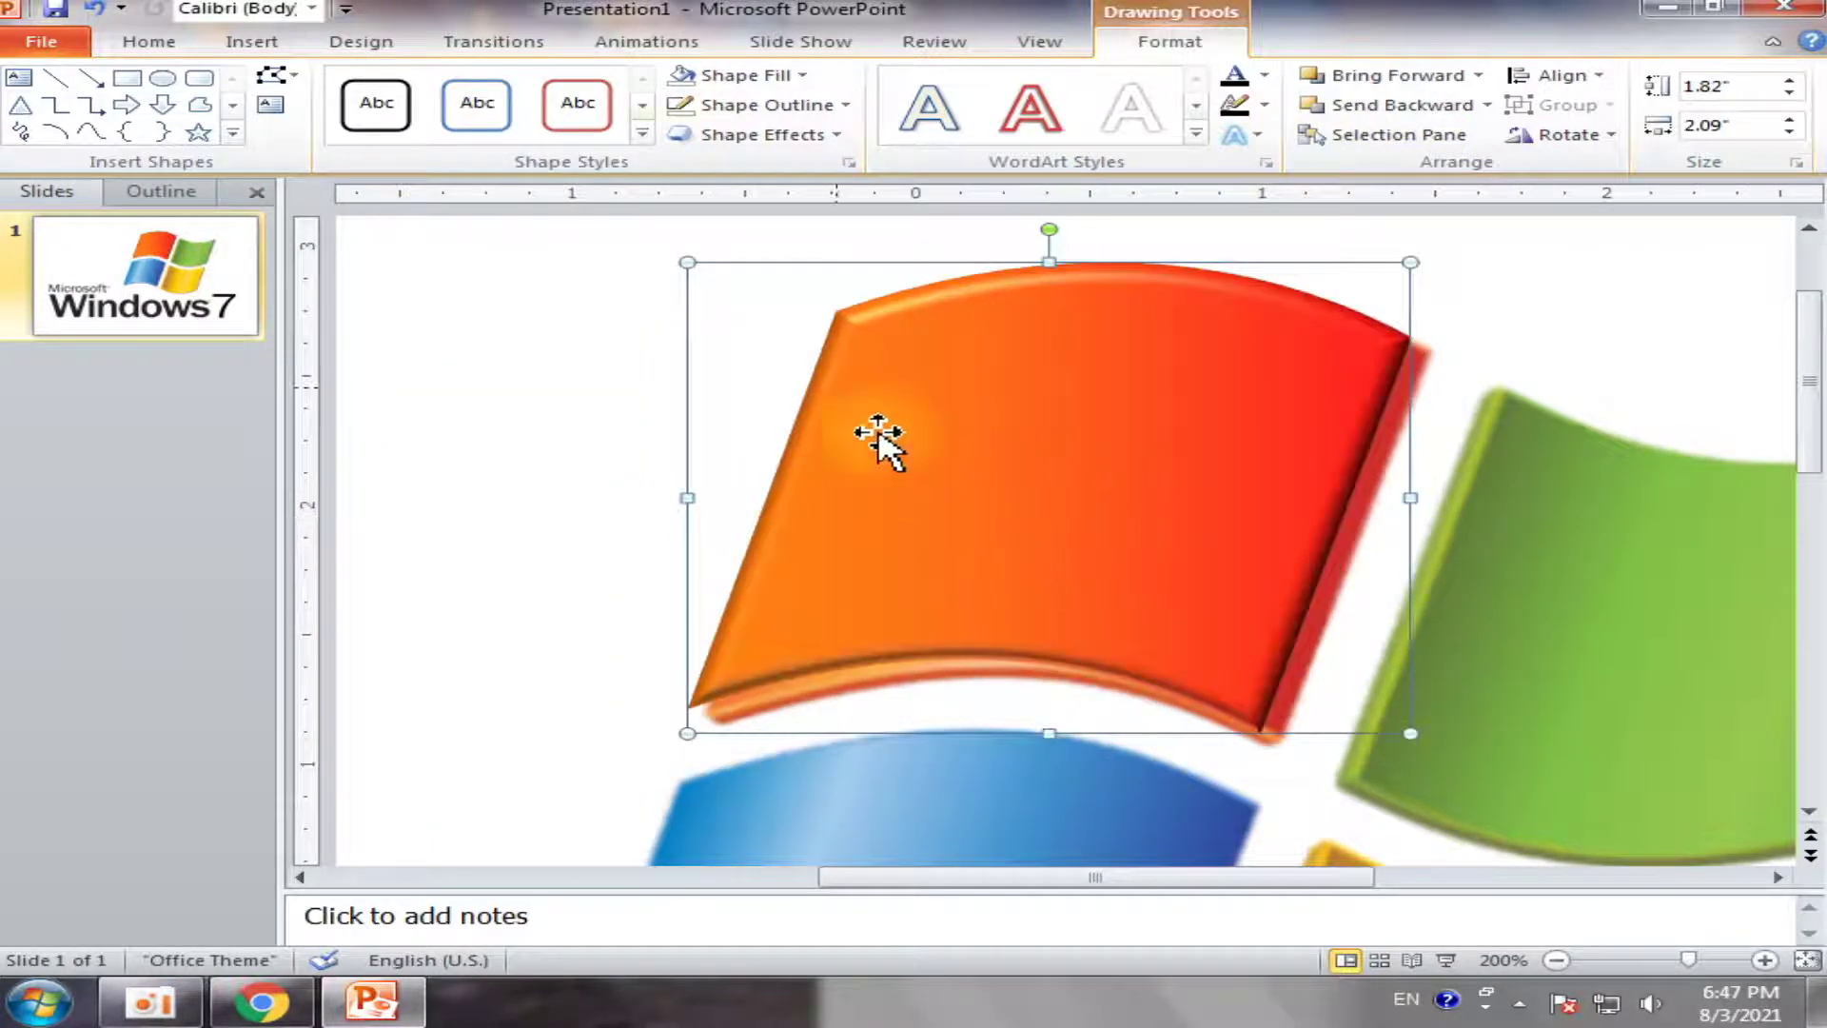
{"action": "left_click", "coordinate": [643, 132]}
{"action": "mouse_move", "coordinate": [465, 537]}
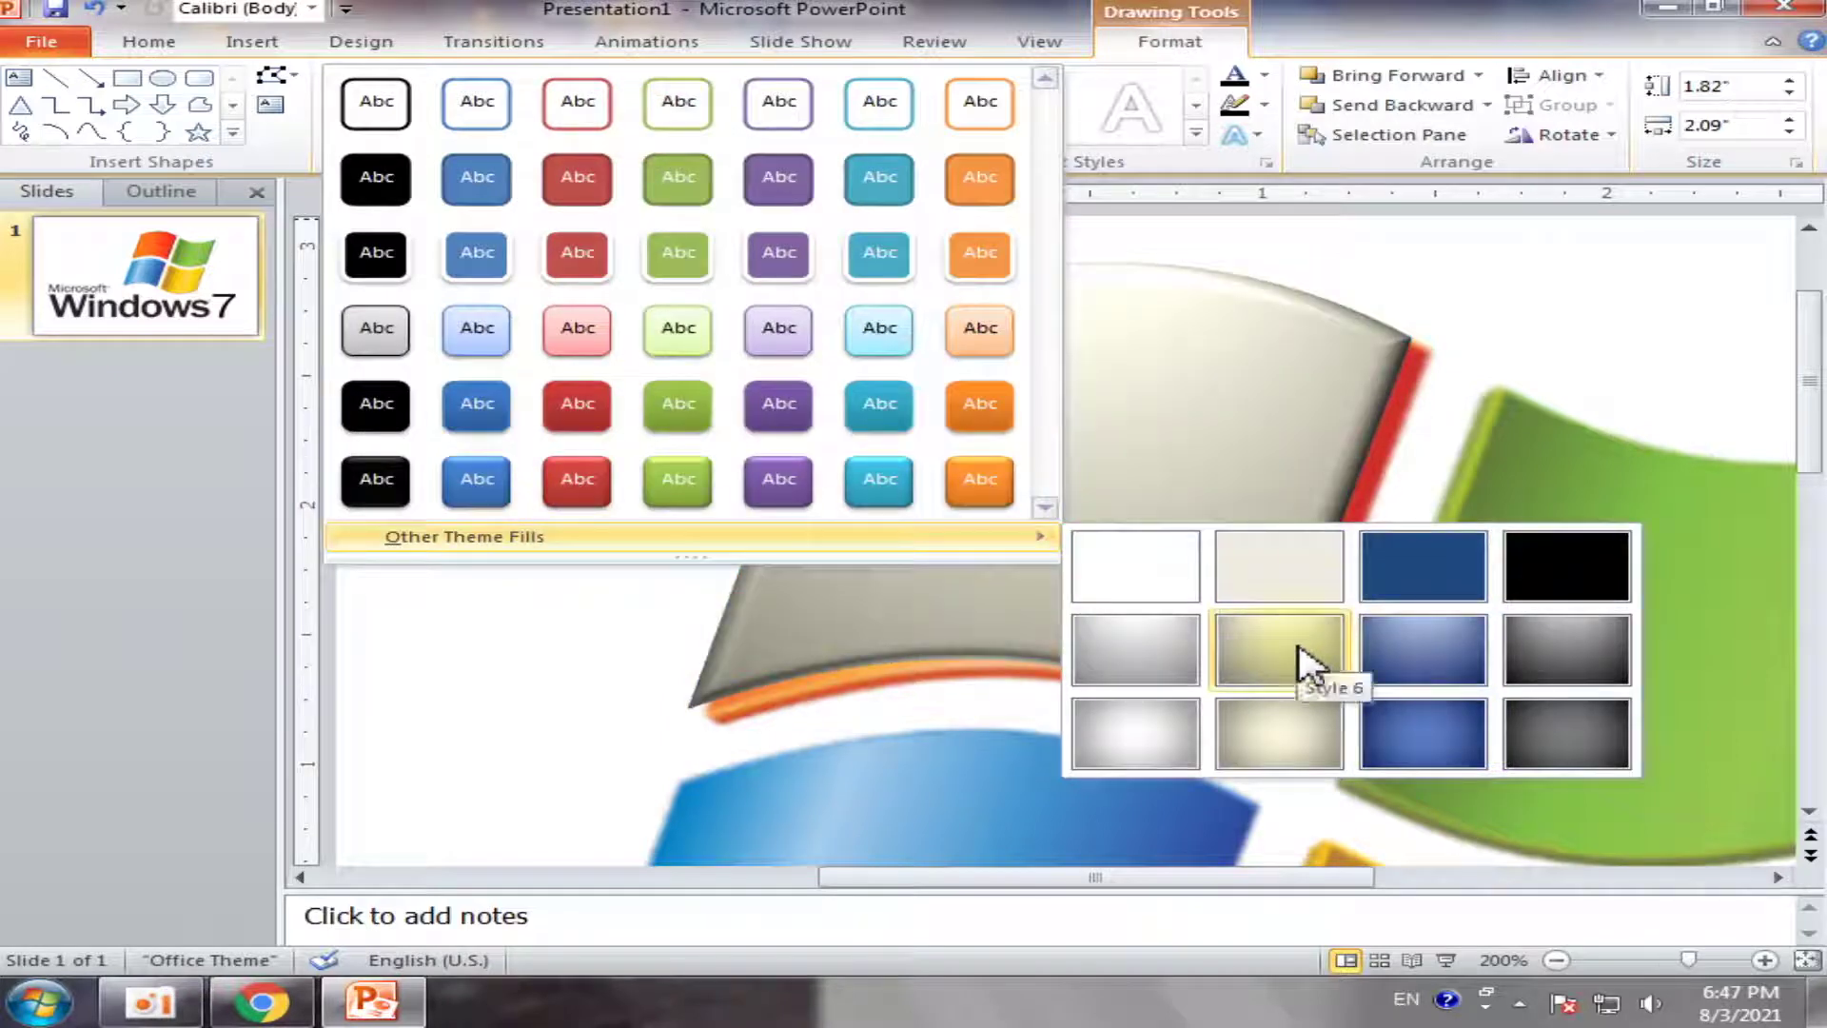
{"action": "left_click", "coordinate": [1180, 666]}
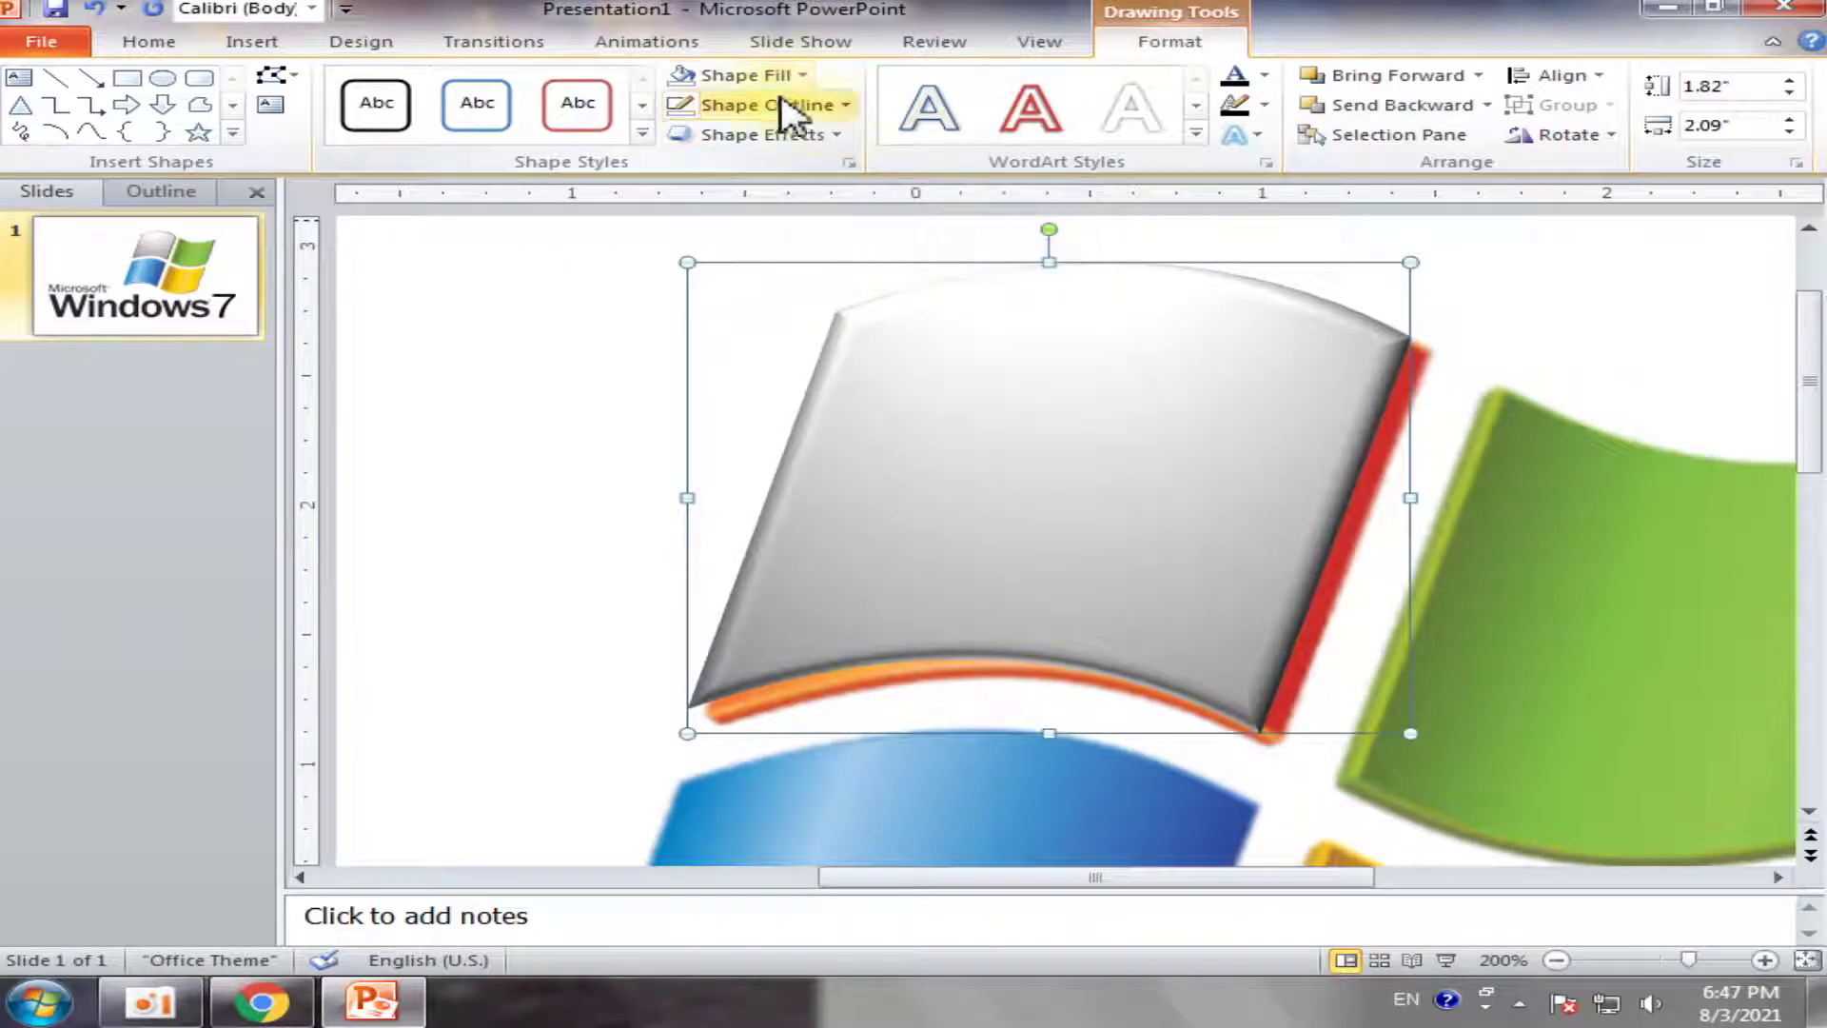
Remove all 3-D preset effects and nudge the grey piece up over the orange pane
{"action": "left_click", "coordinate": [792, 134]}
{"action": "mouse_move", "coordinate": [778, 181]}
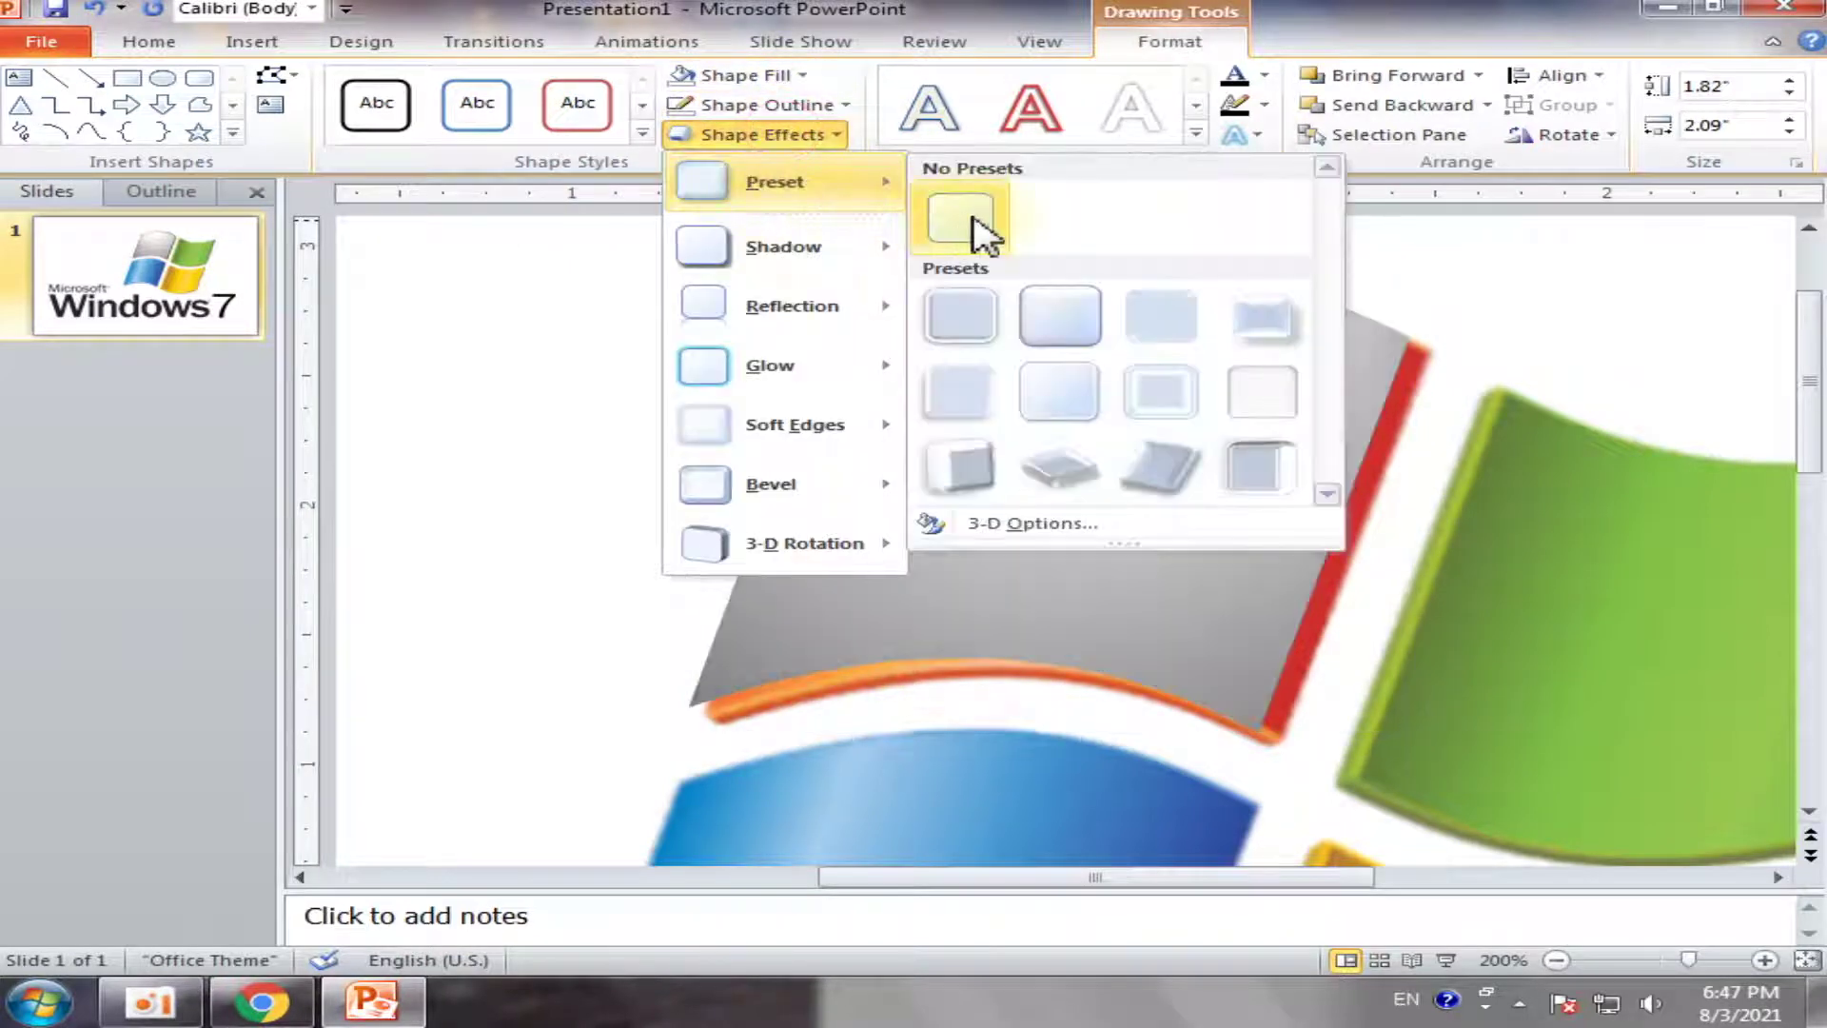
{"action": "left_click", "coordinate": [962, 219]}
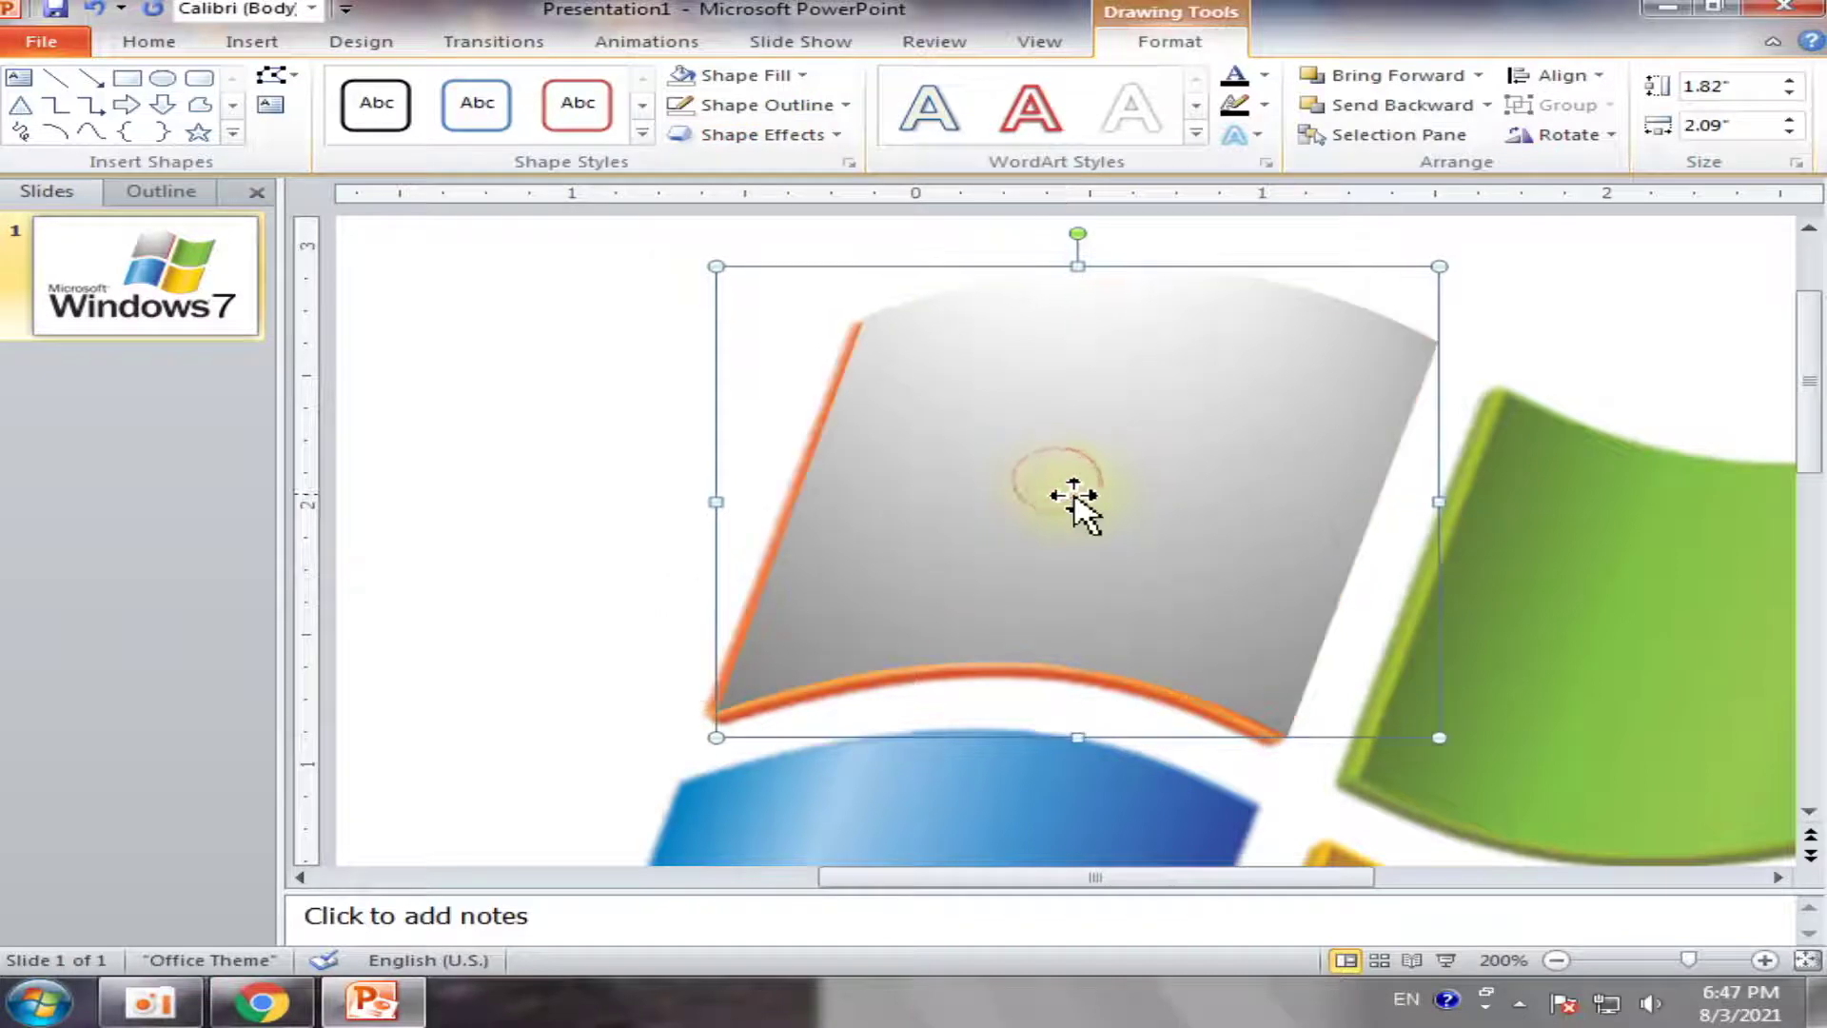
{"action": "left_click_drag", "start_coordinate": [1053, 482], "coordinate": [1052, 494]}
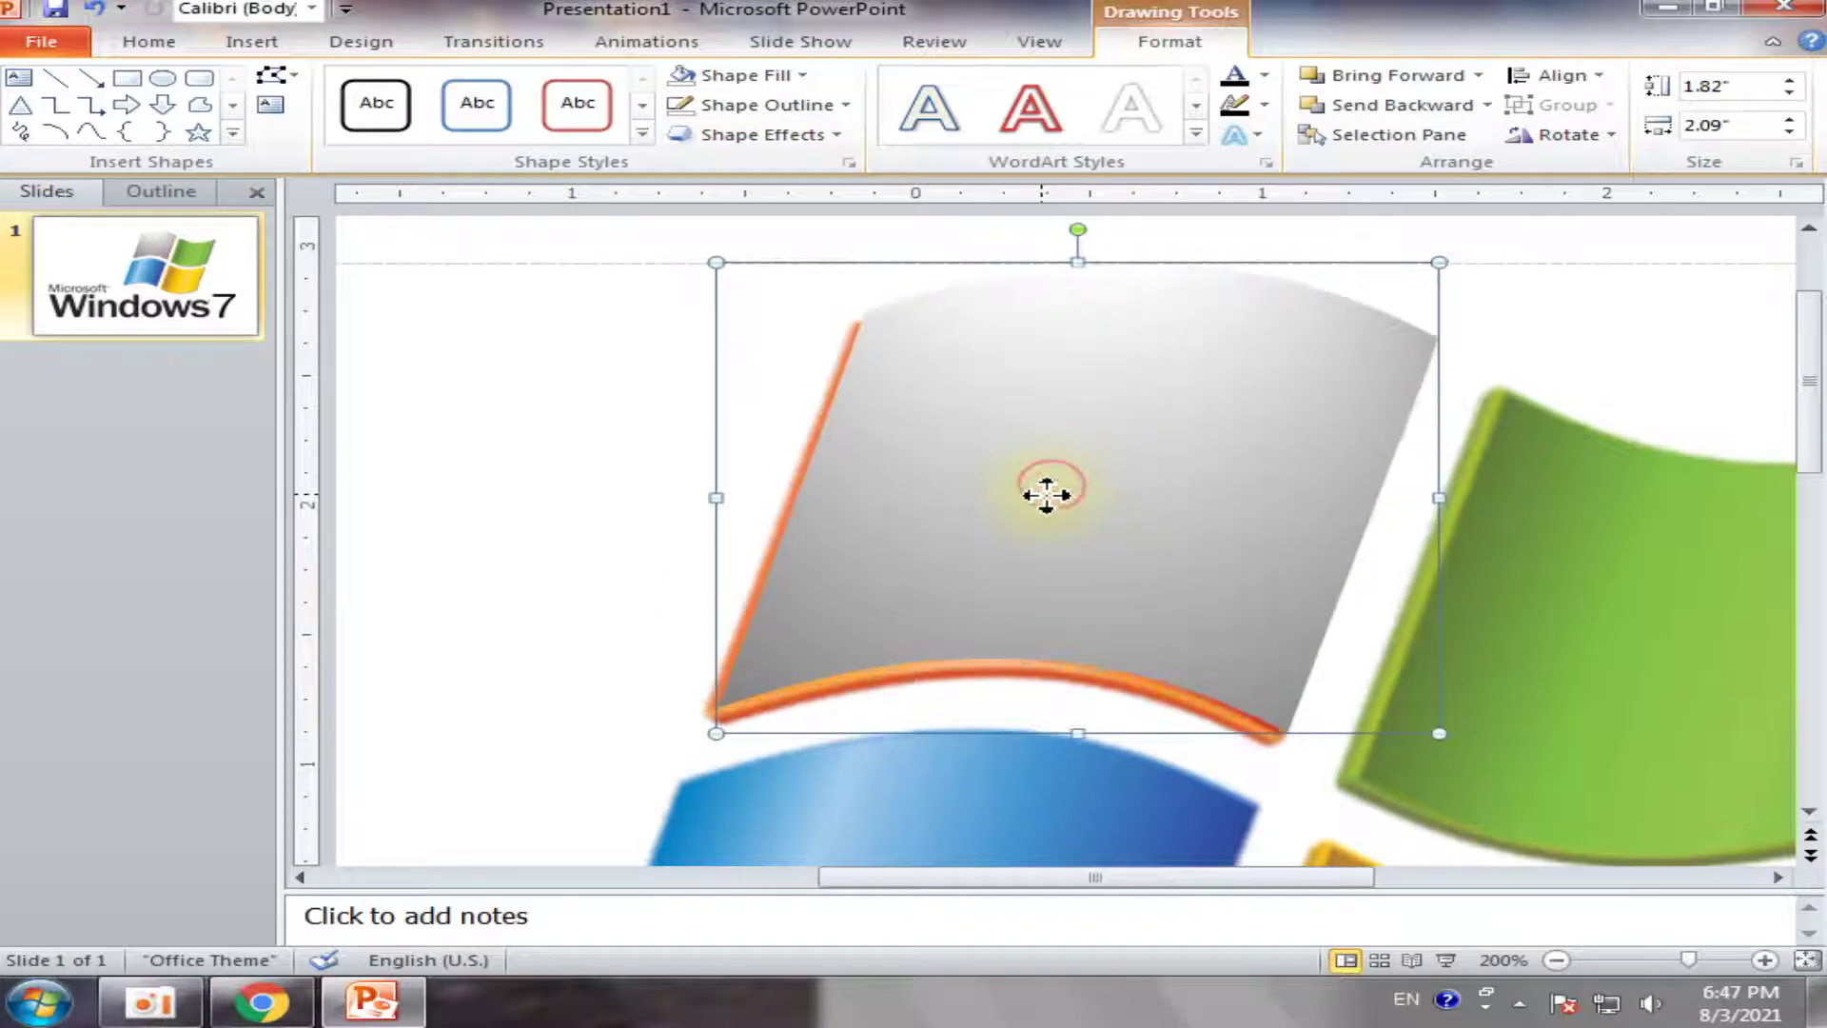
{"action": "key", "text": "Up"}
{"action": "key", "text": "Up"}
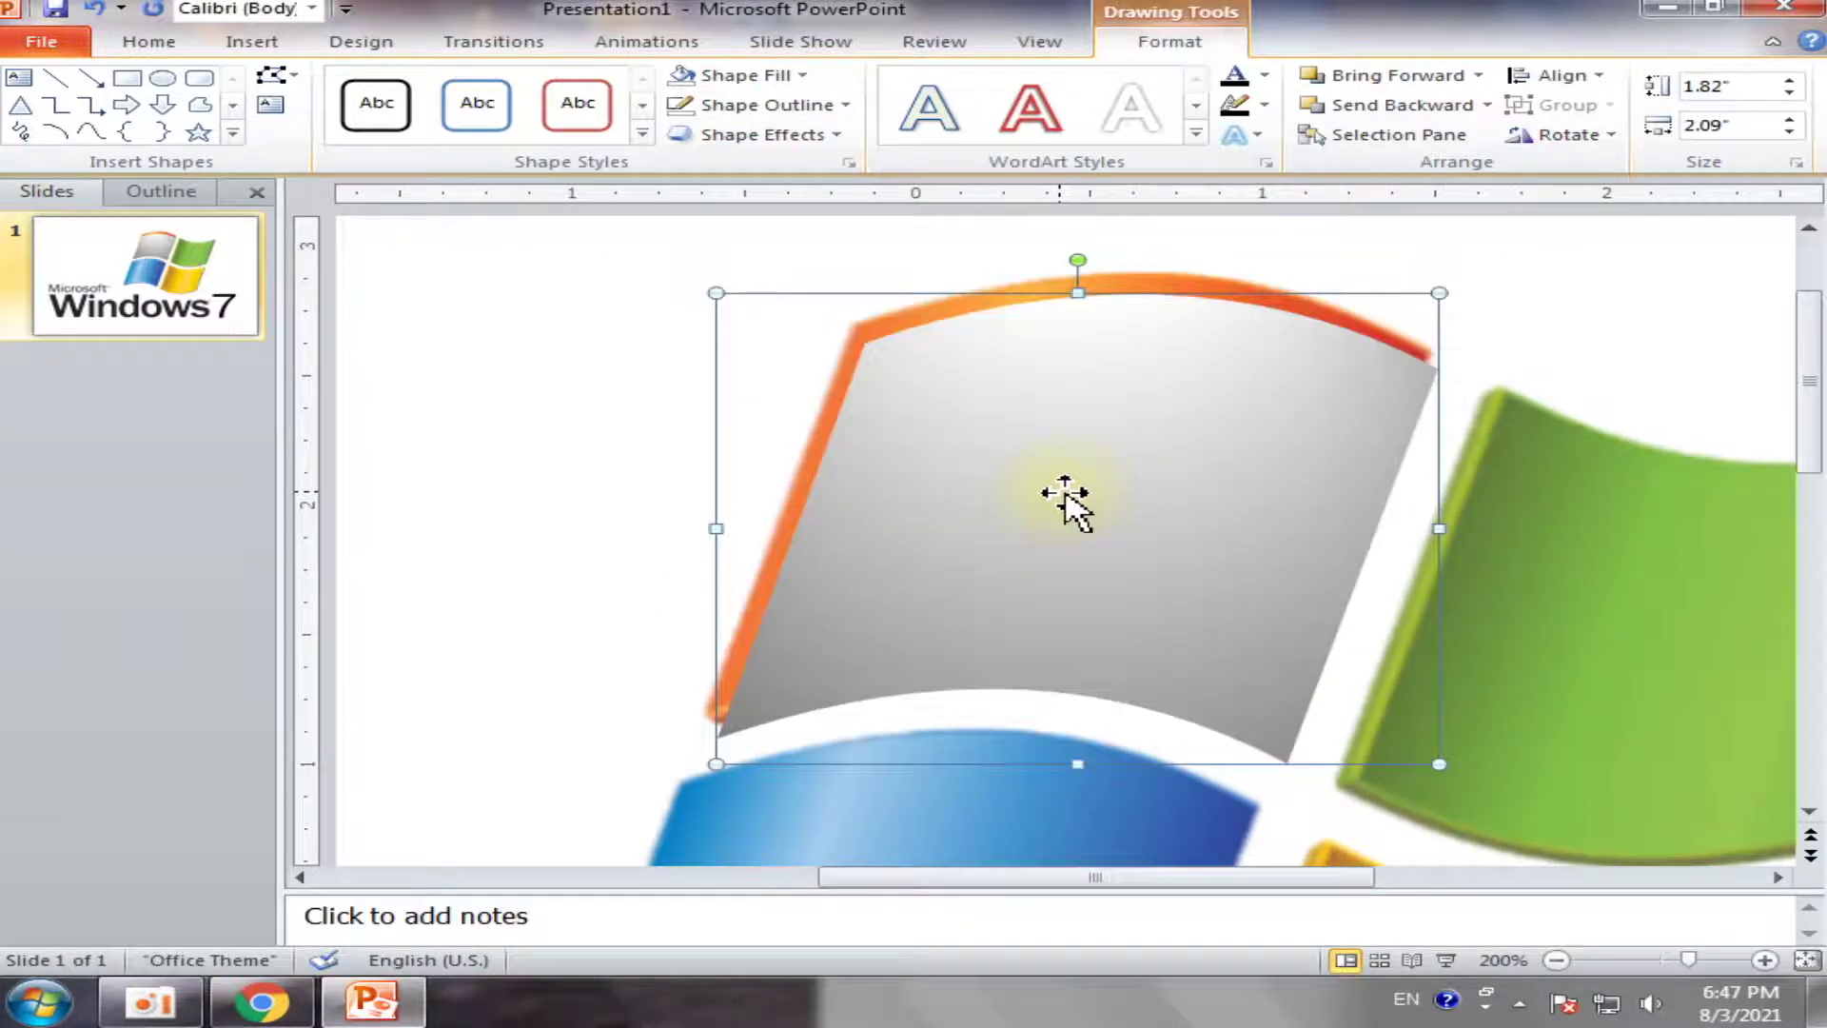
{"action": "key", "text": "Up"}
{"action": "key", "text": "Up"}
Nudge the grey piece back down one step and reselect it
{"action": "key", "text": "Down"}
{"action": "key", "text": "Down"}
{"action": "key", "text": "Down"}
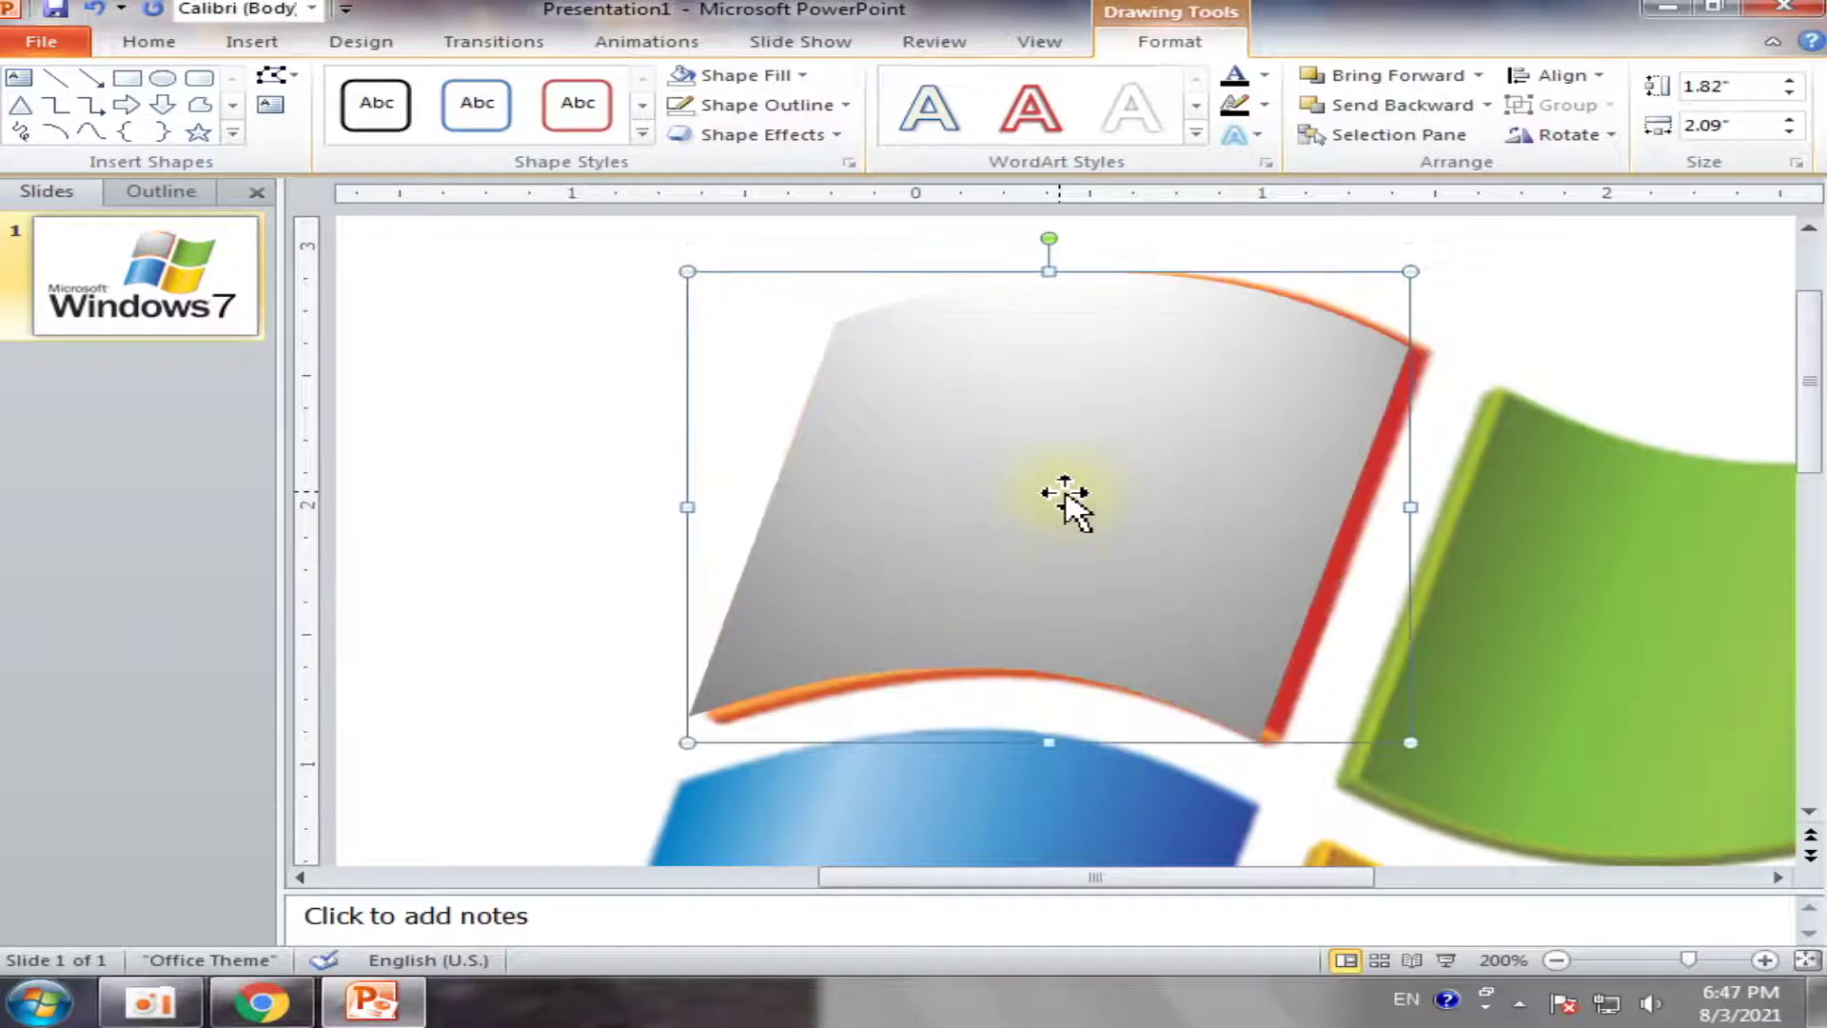
{"action": "key", "text": "Up"}
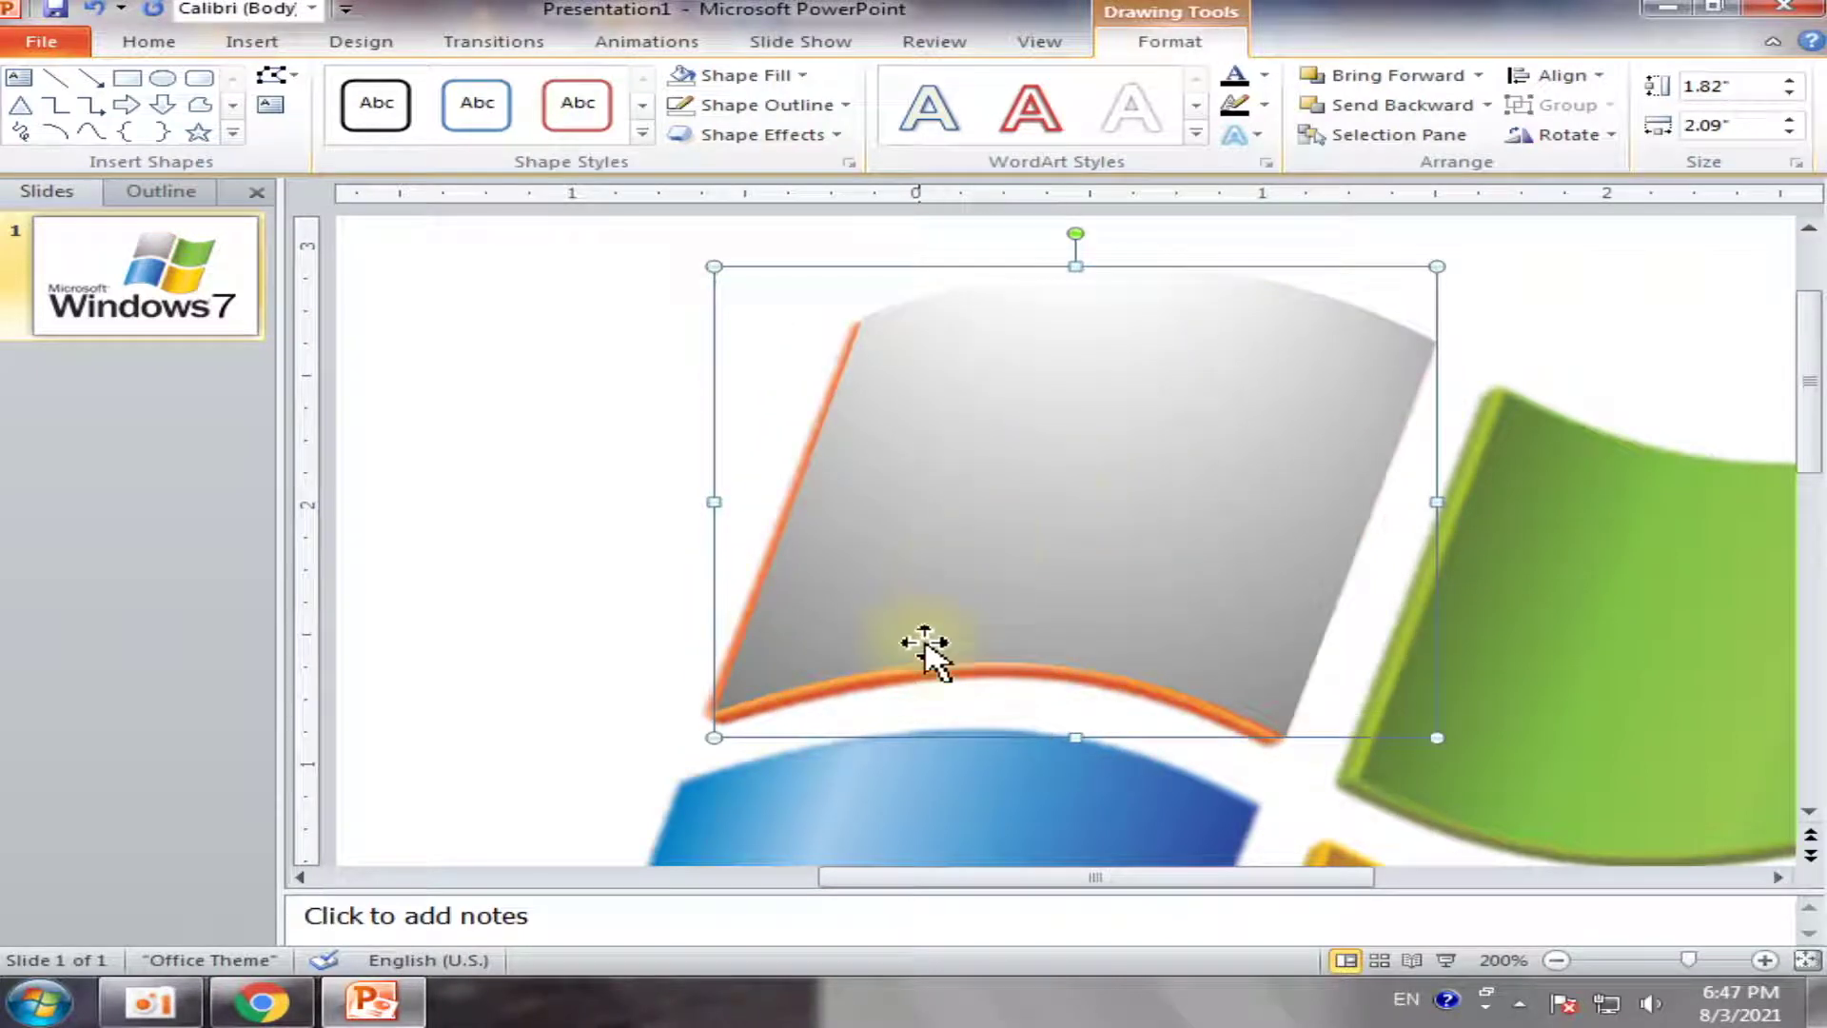
{"action": "right_click", "coordinate": [1110, 459]}
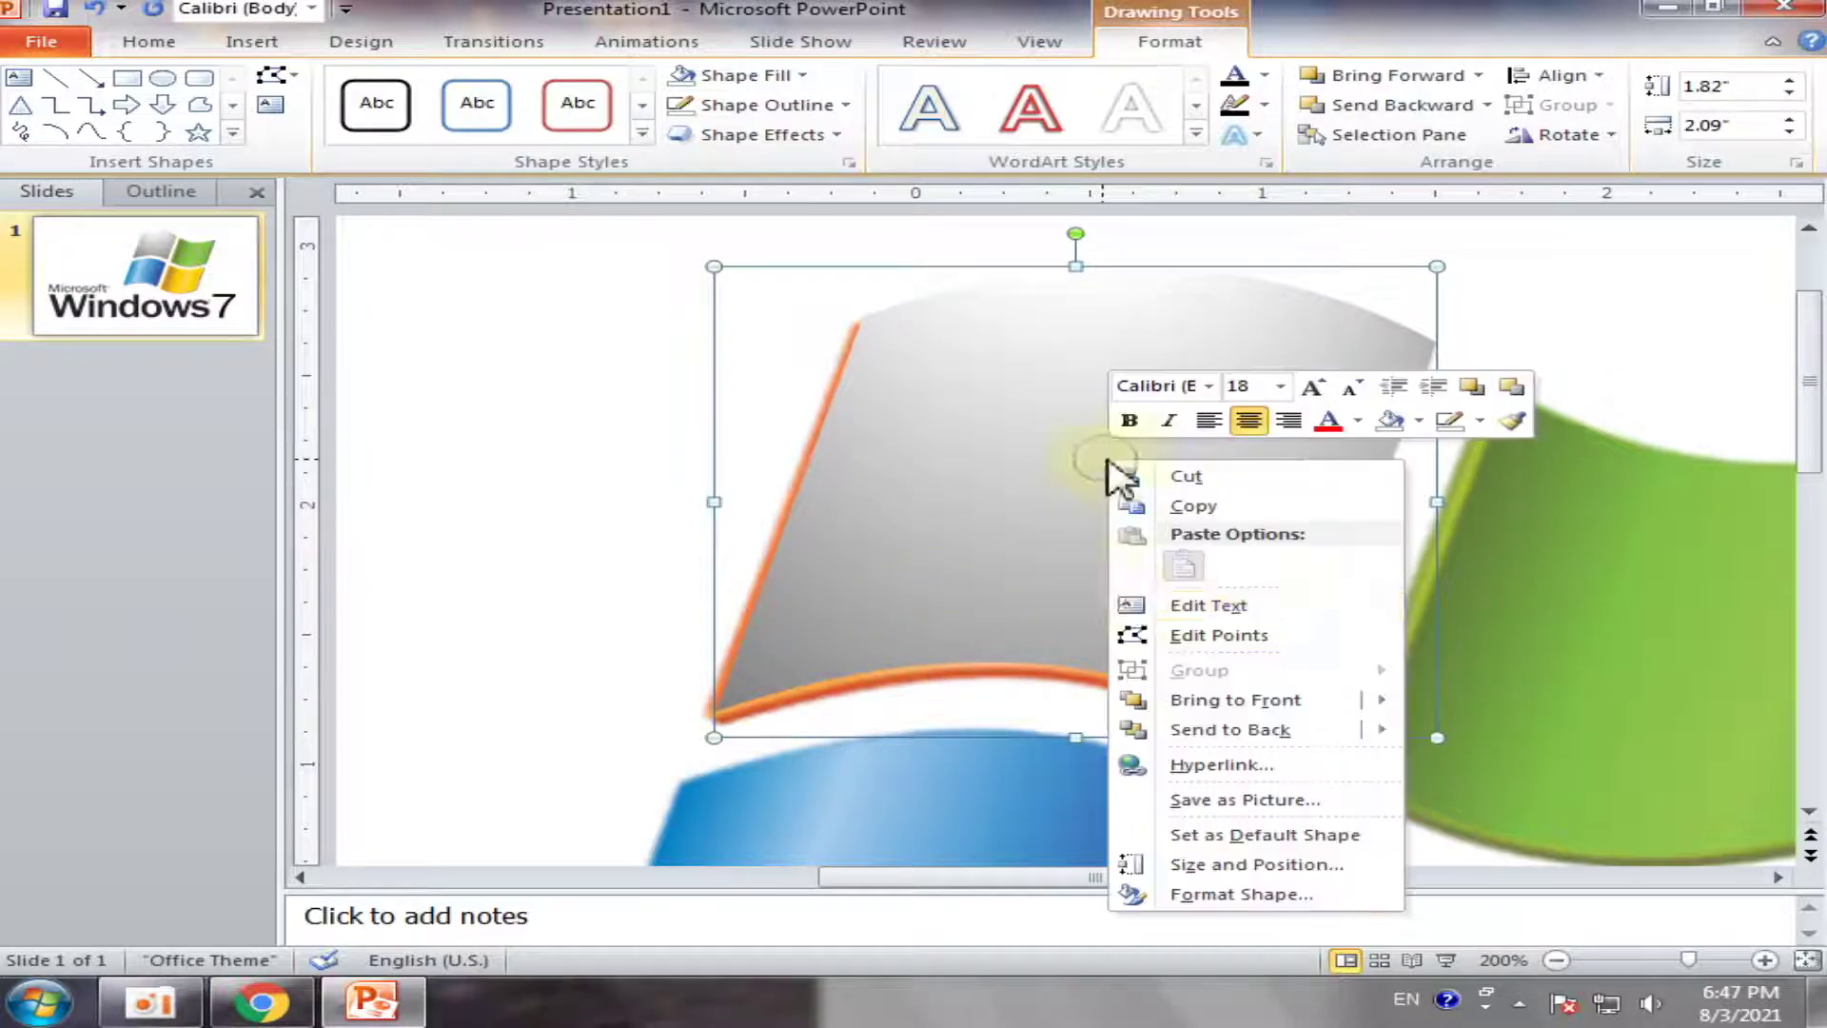
{"action": "left_click", "coordinate": [1207, 611]}
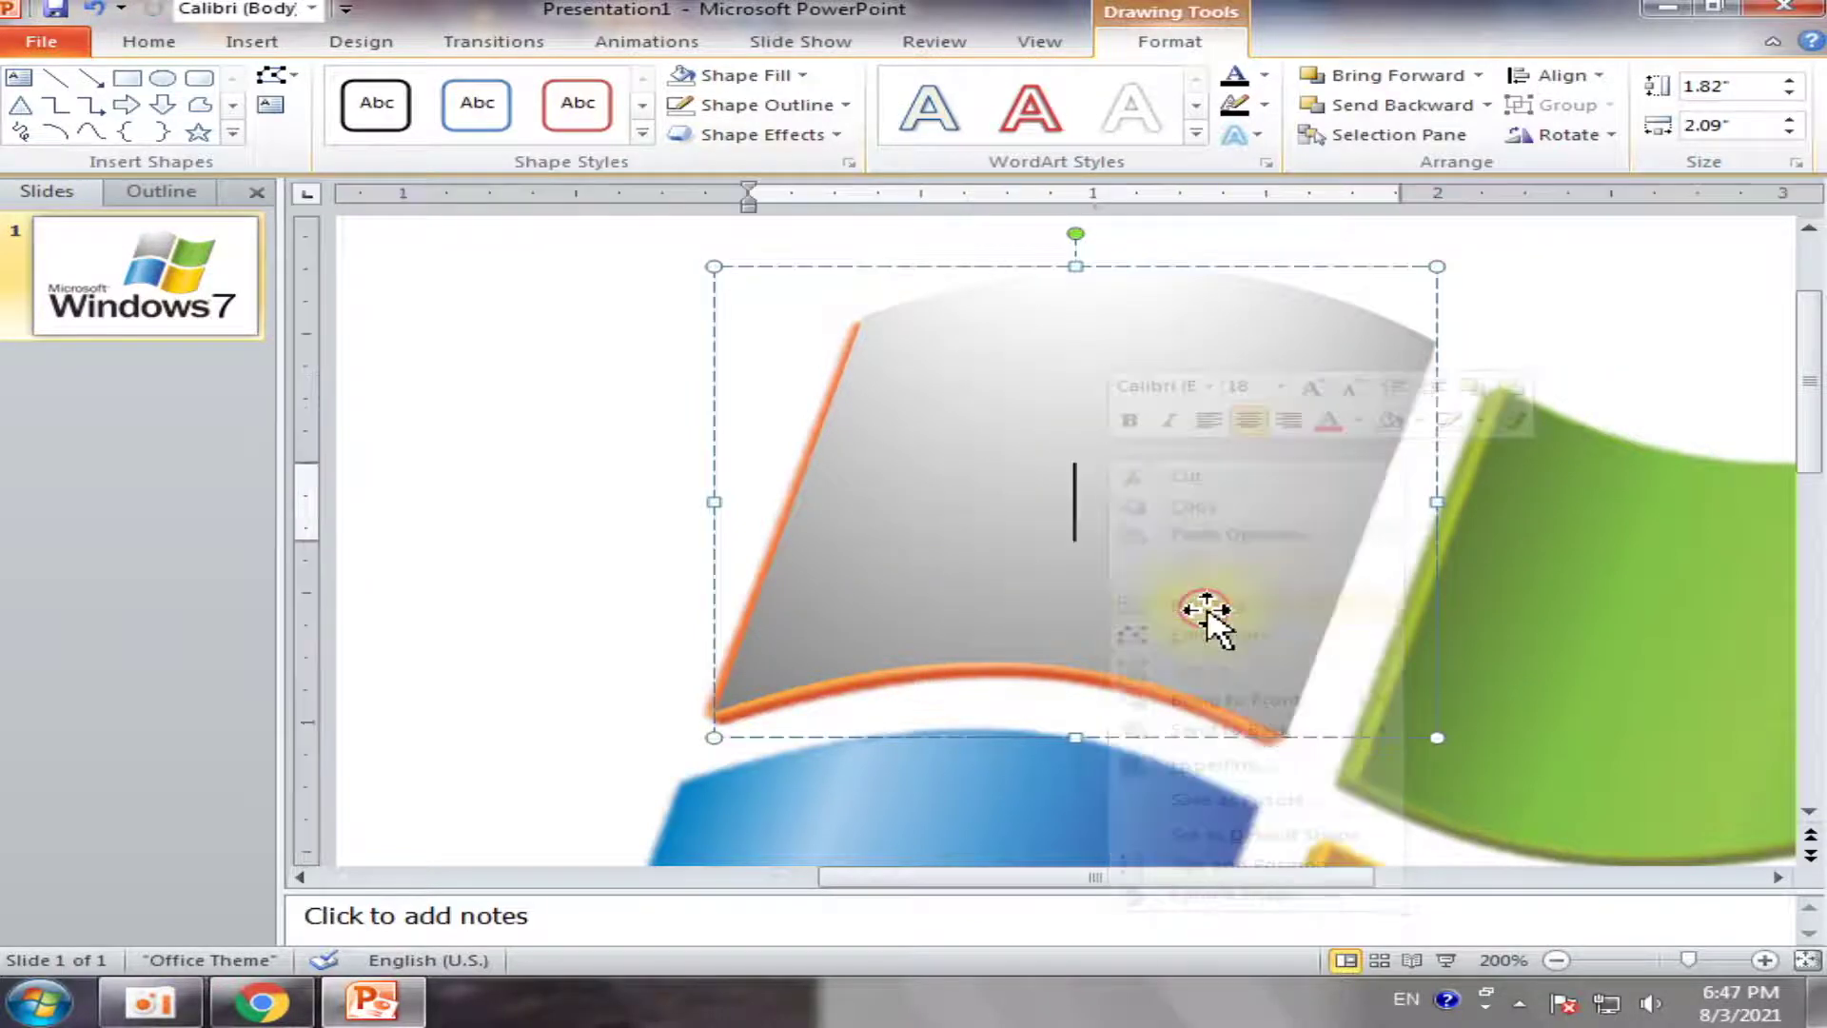
{"action": "left_click", "coordinate": [600, 684]}
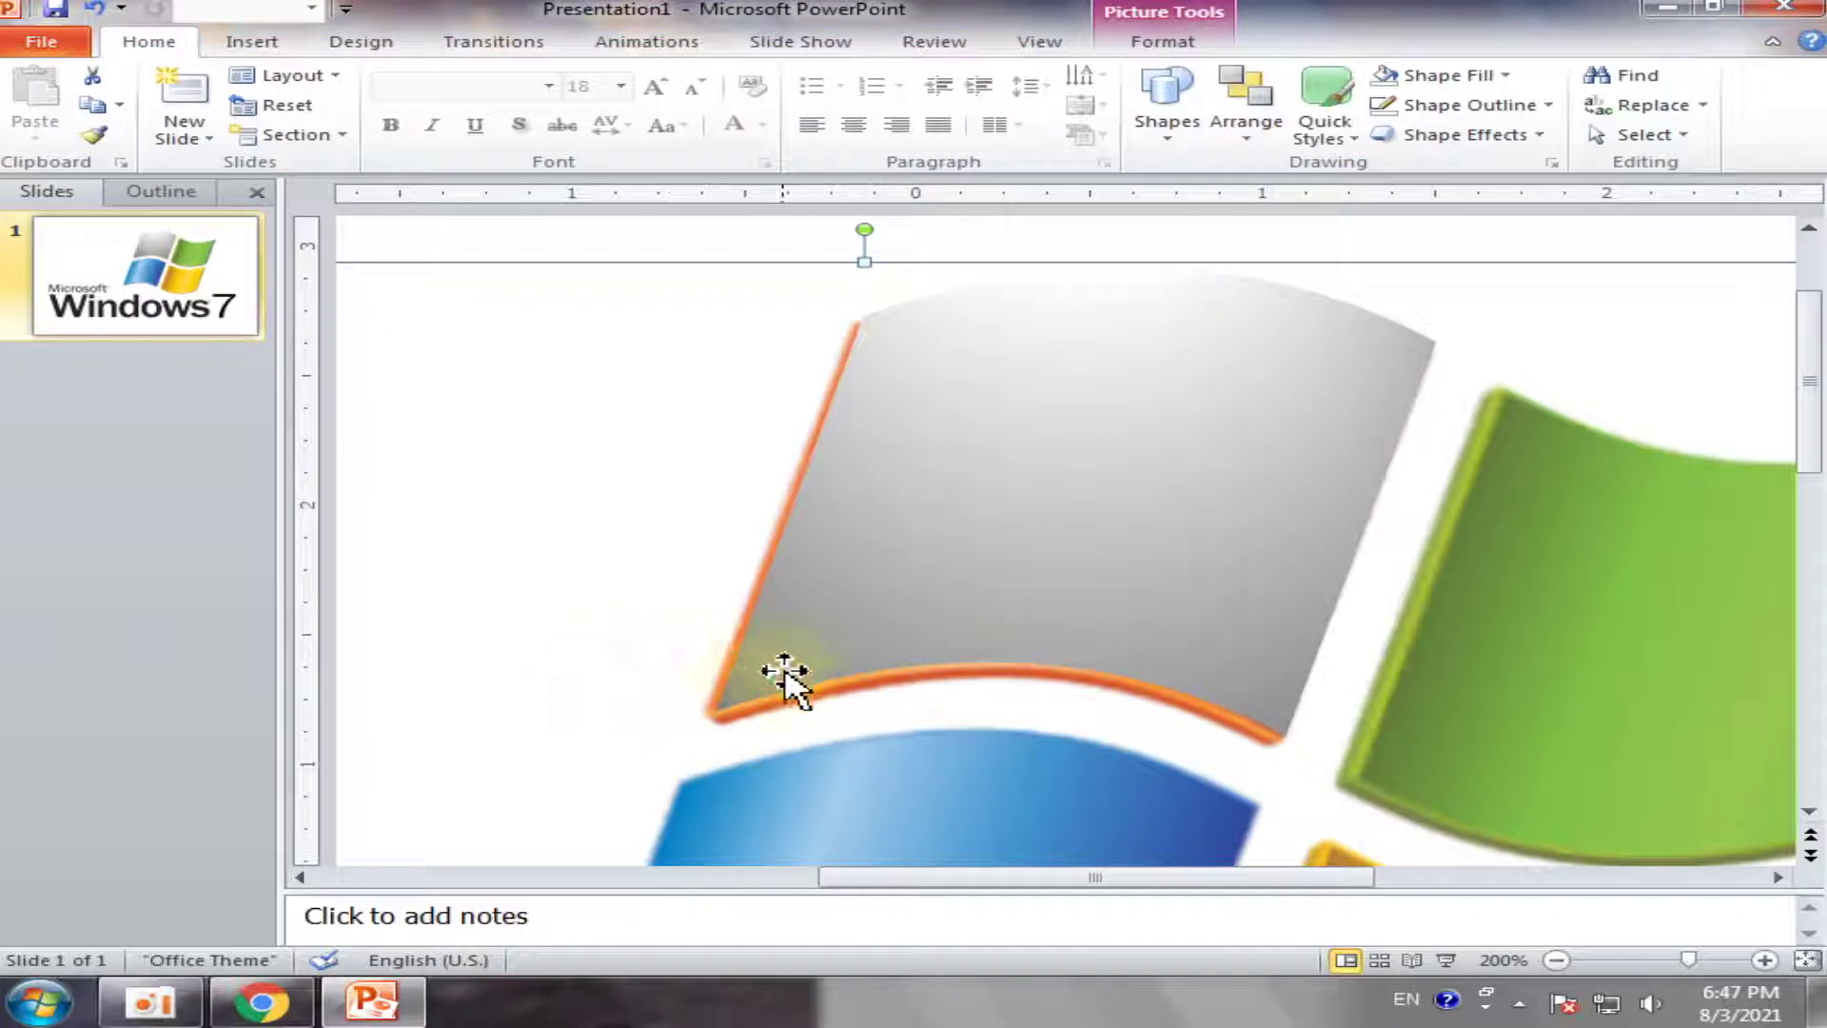
{"action": "left_click", "coordinate": [917, 693]}
{"action": "right_click", "coordinate": [1059, 563]}
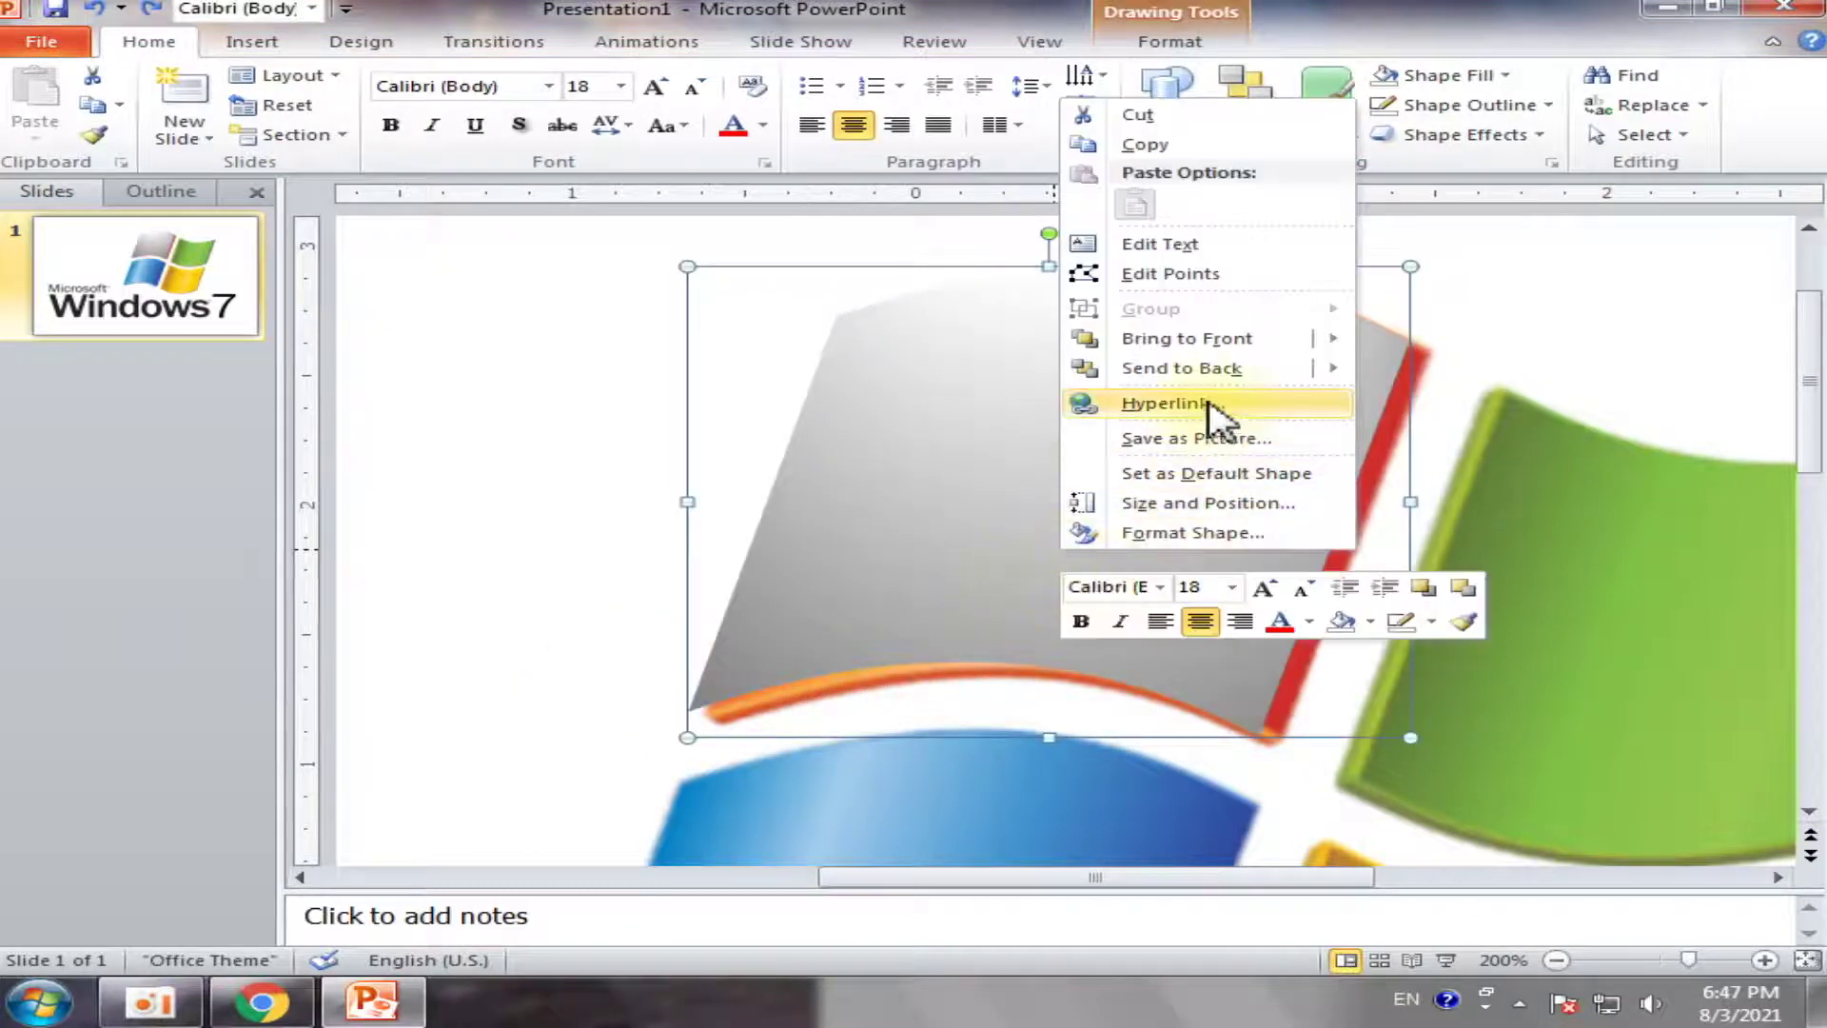
{"action": "left_click", "coordinate": [651, 599]}
Shift the grey piece slightly right, undo and redo the move, and open its shortcut menu
{"action": "left_click_drag", "start_coordinate": [956, 555], "coordinate": [965, 556]}
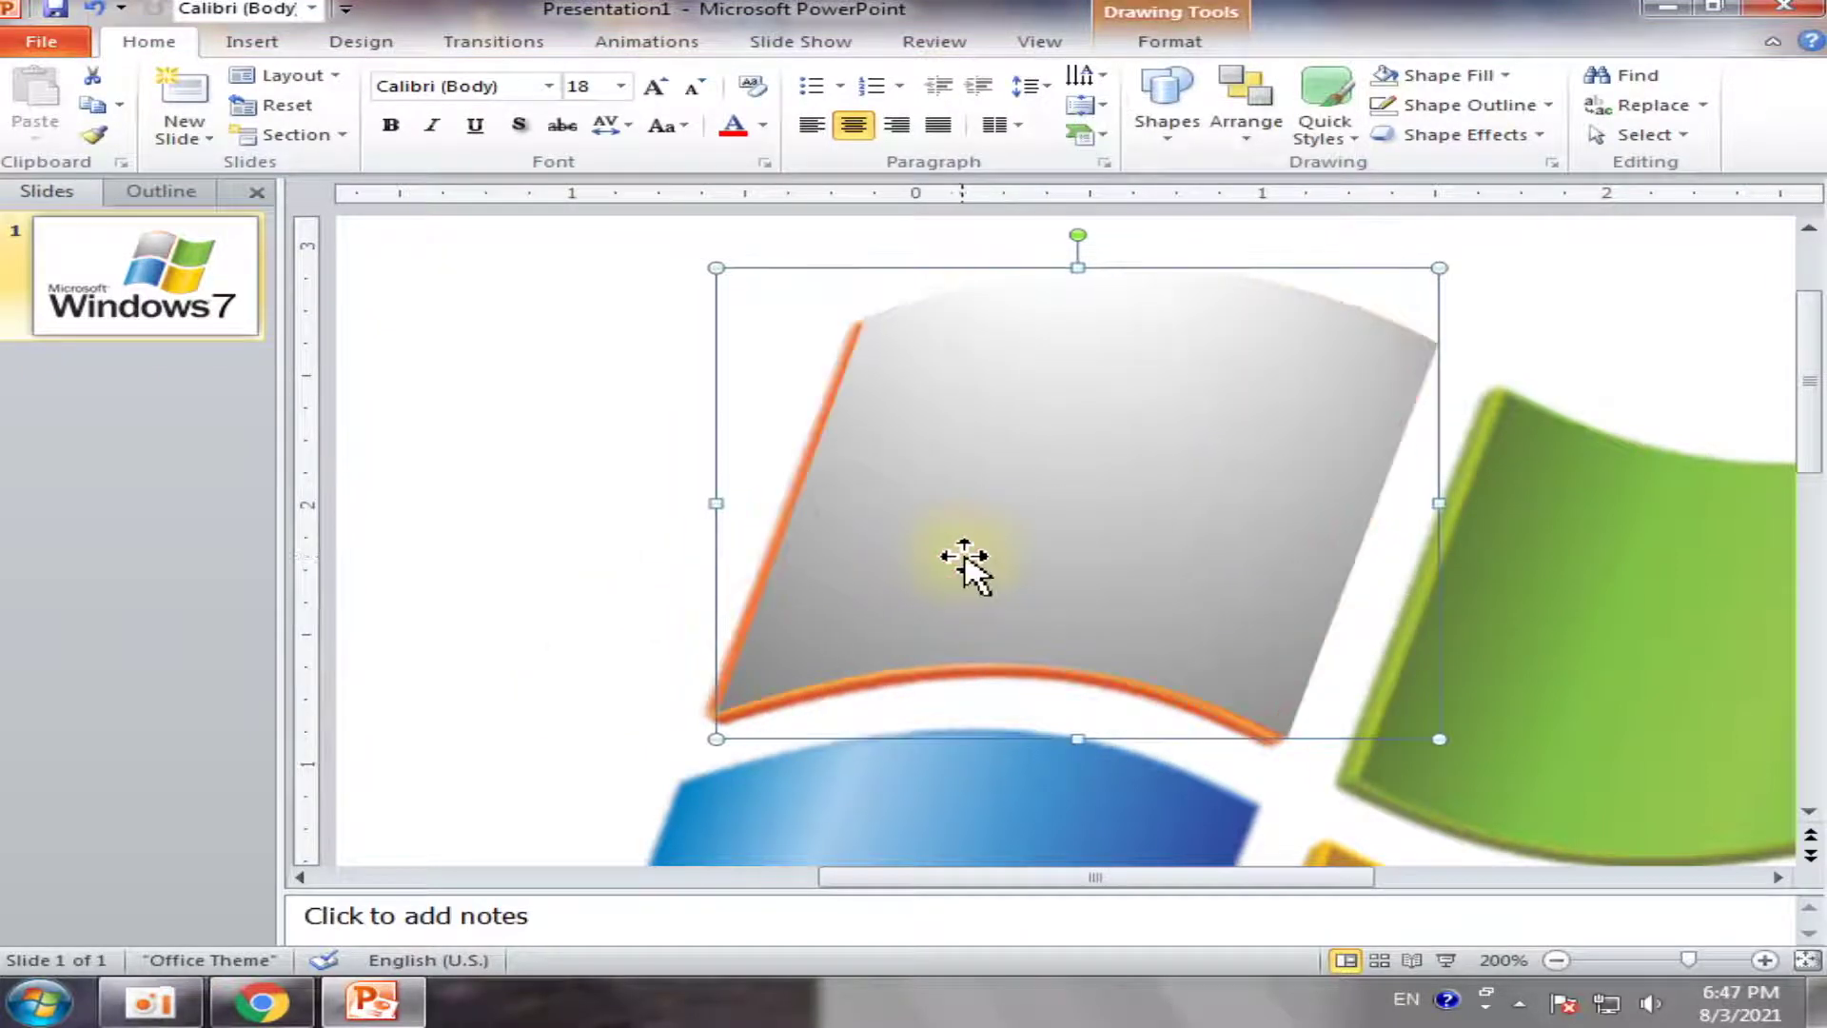
{"action": "key", "text": "ctrl+z"}
{"action": "key", "text": "ctrl+y"}
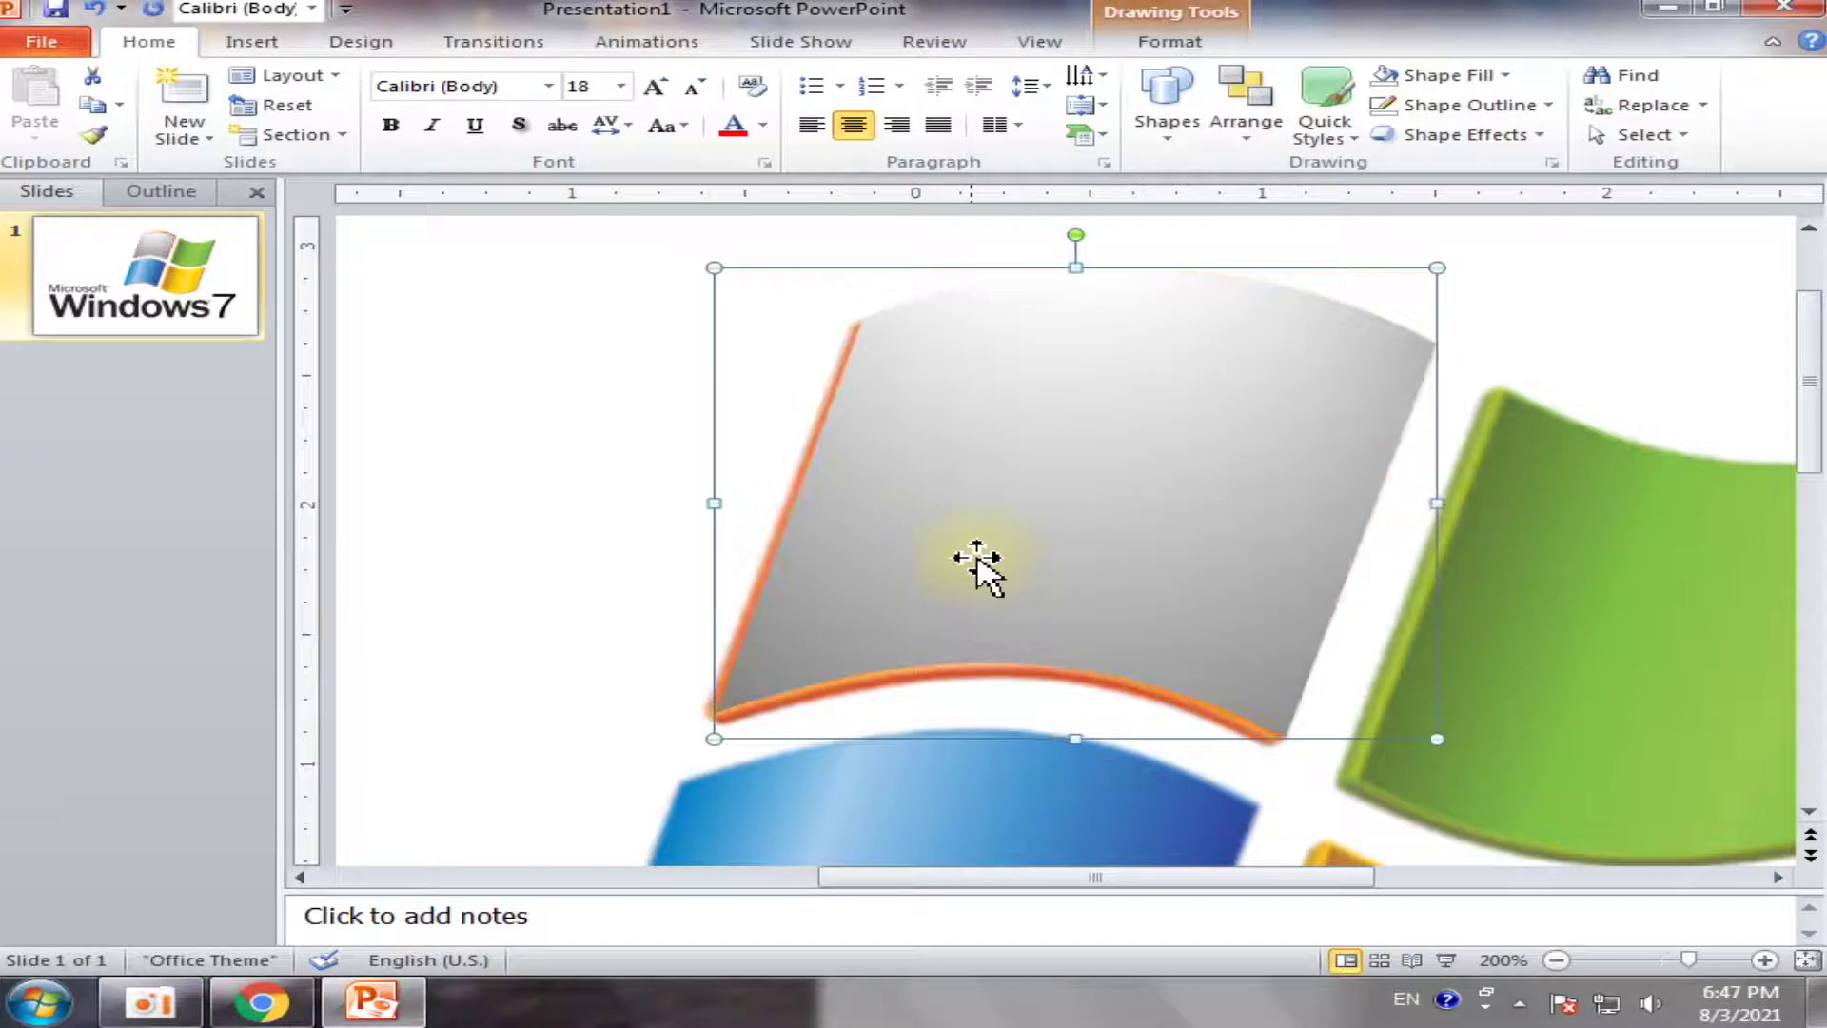
{"action": "right_click", "coordinate": [1063, 466]}
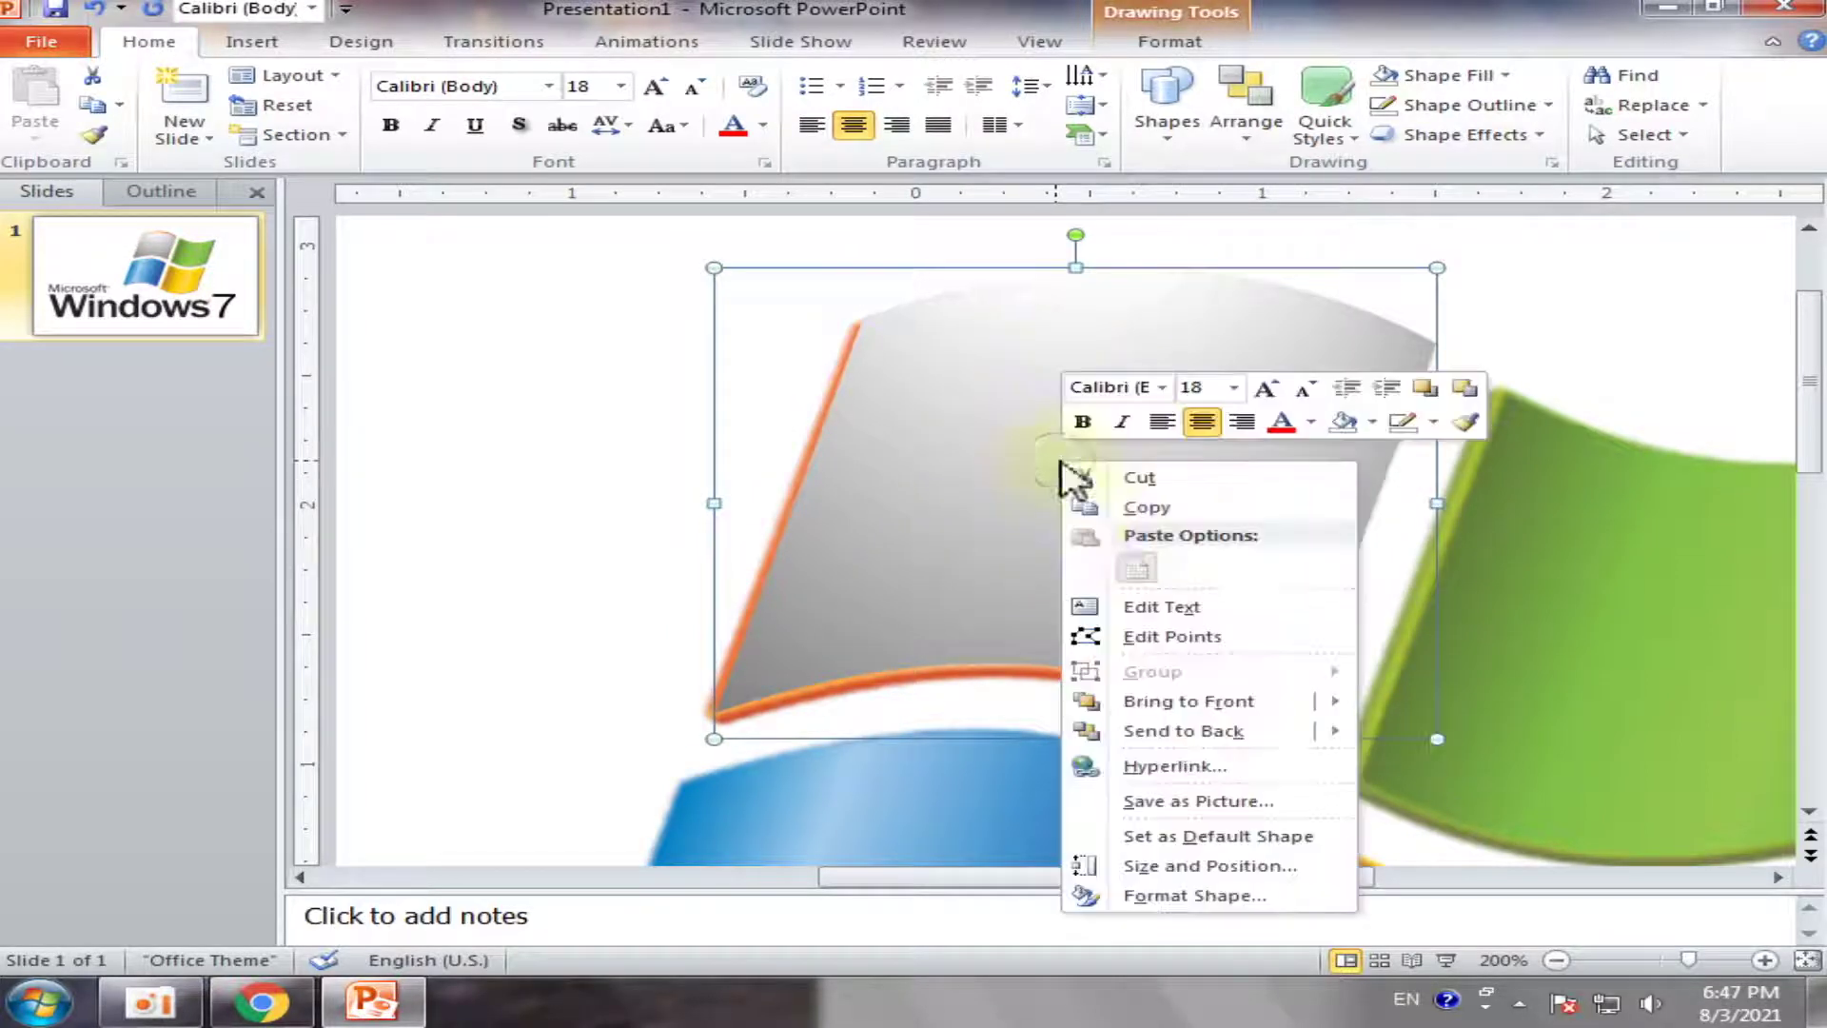
In Edit Points, adjust the grey piece's bottom-left and top-right corner points
{"action": "left_click", "coordinate": [1166, 638]}
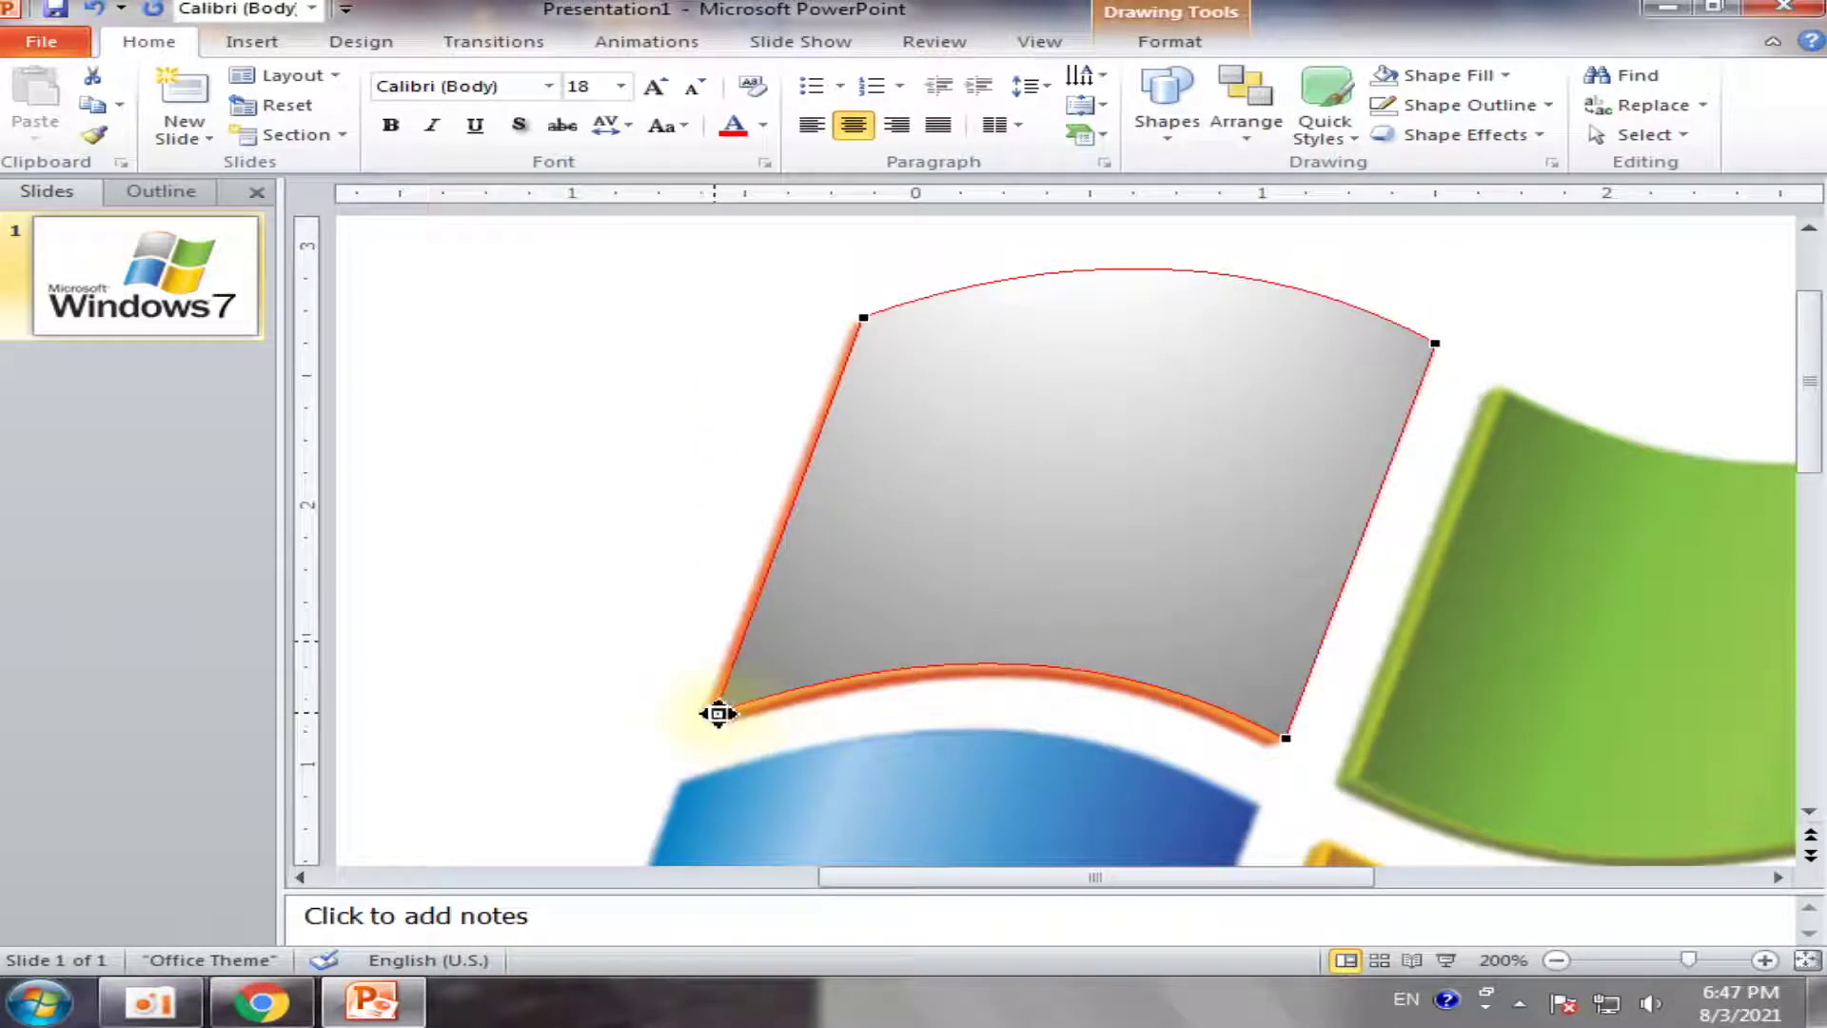
{"action": "left_click_drag", "start_coordinate": [719, 713], "coordinate": [706, 711]}
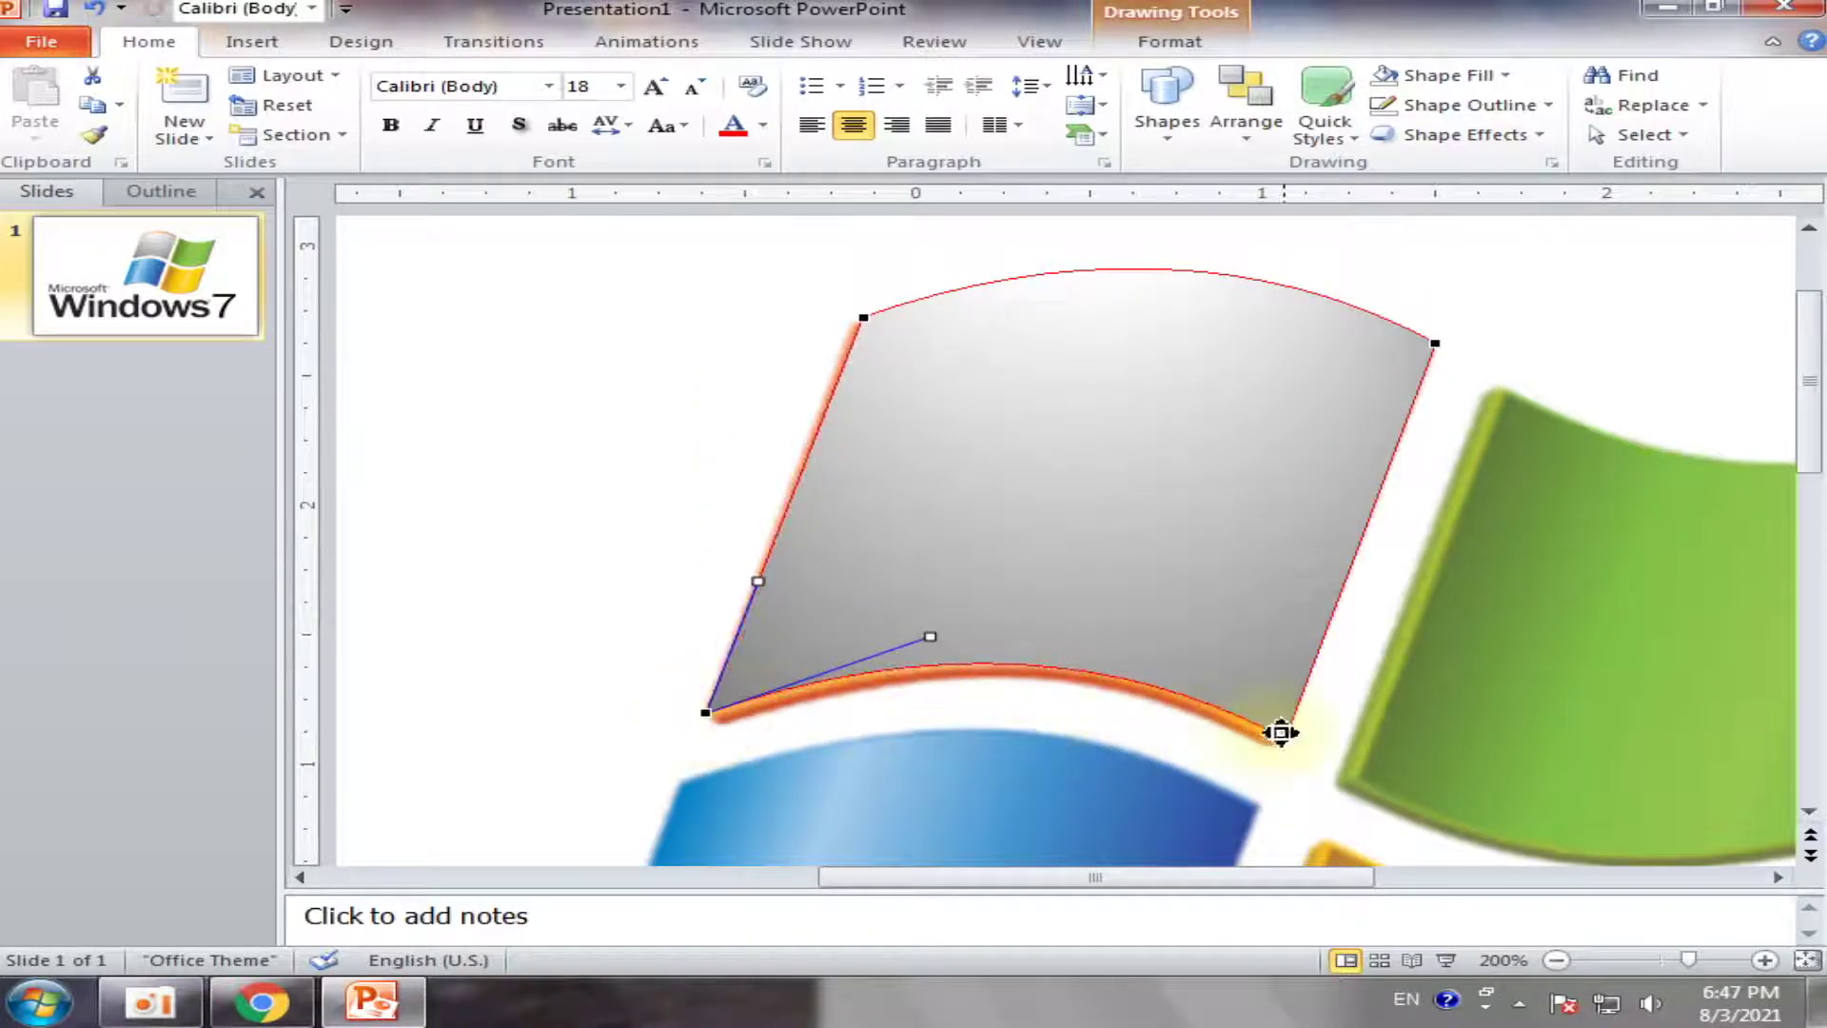
{"action": "left_click", "coordinate": [1294, 737]}
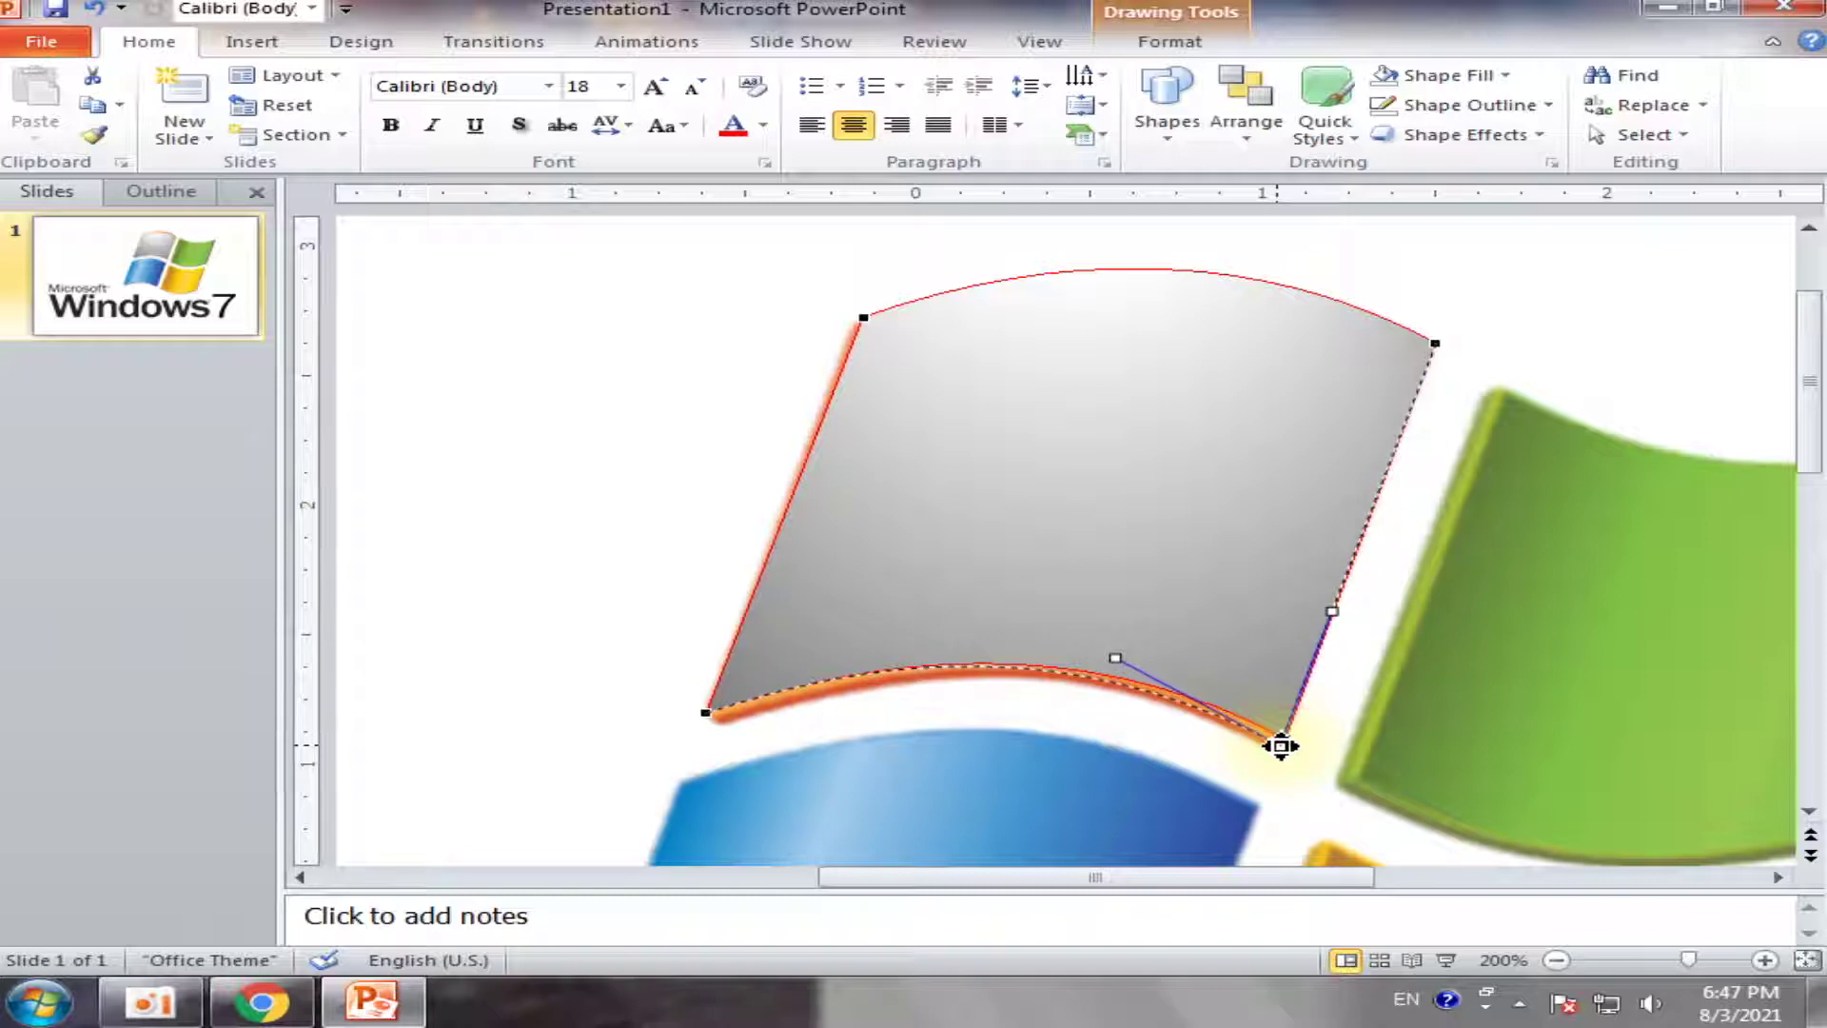
{"action": "mouse_move", "coordinate": [1430, 343]}
{"action": "left_mouse_down"}
{"action": "mouse_move", "coordinate": [1399, 336]}
{"action": "mouse_move", "coordinate": [1427, 353]}
{"action": "left_mouse_up"}
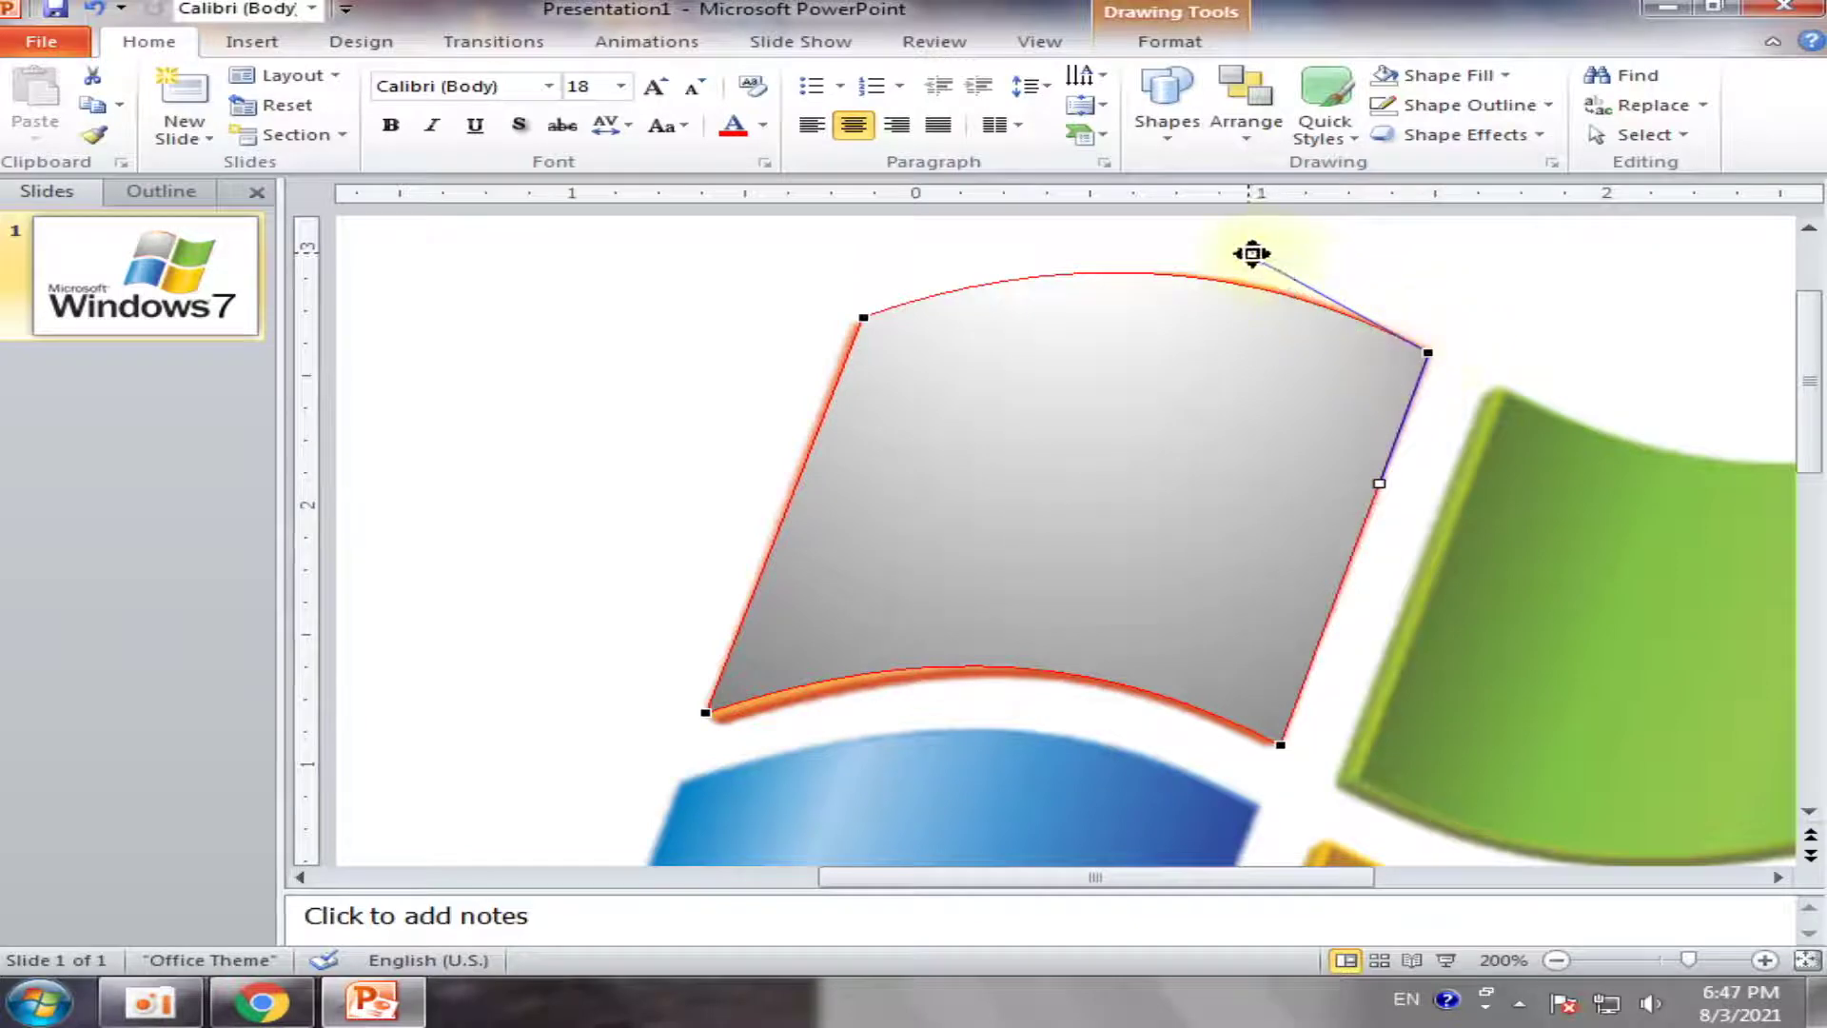
Flatten the top edge curve, shift the top-left corner slightly, and finish editing points
{"action": "left_click_drag", "start_coordinate": [1253, 253], "coordinate": [1256, 264]}
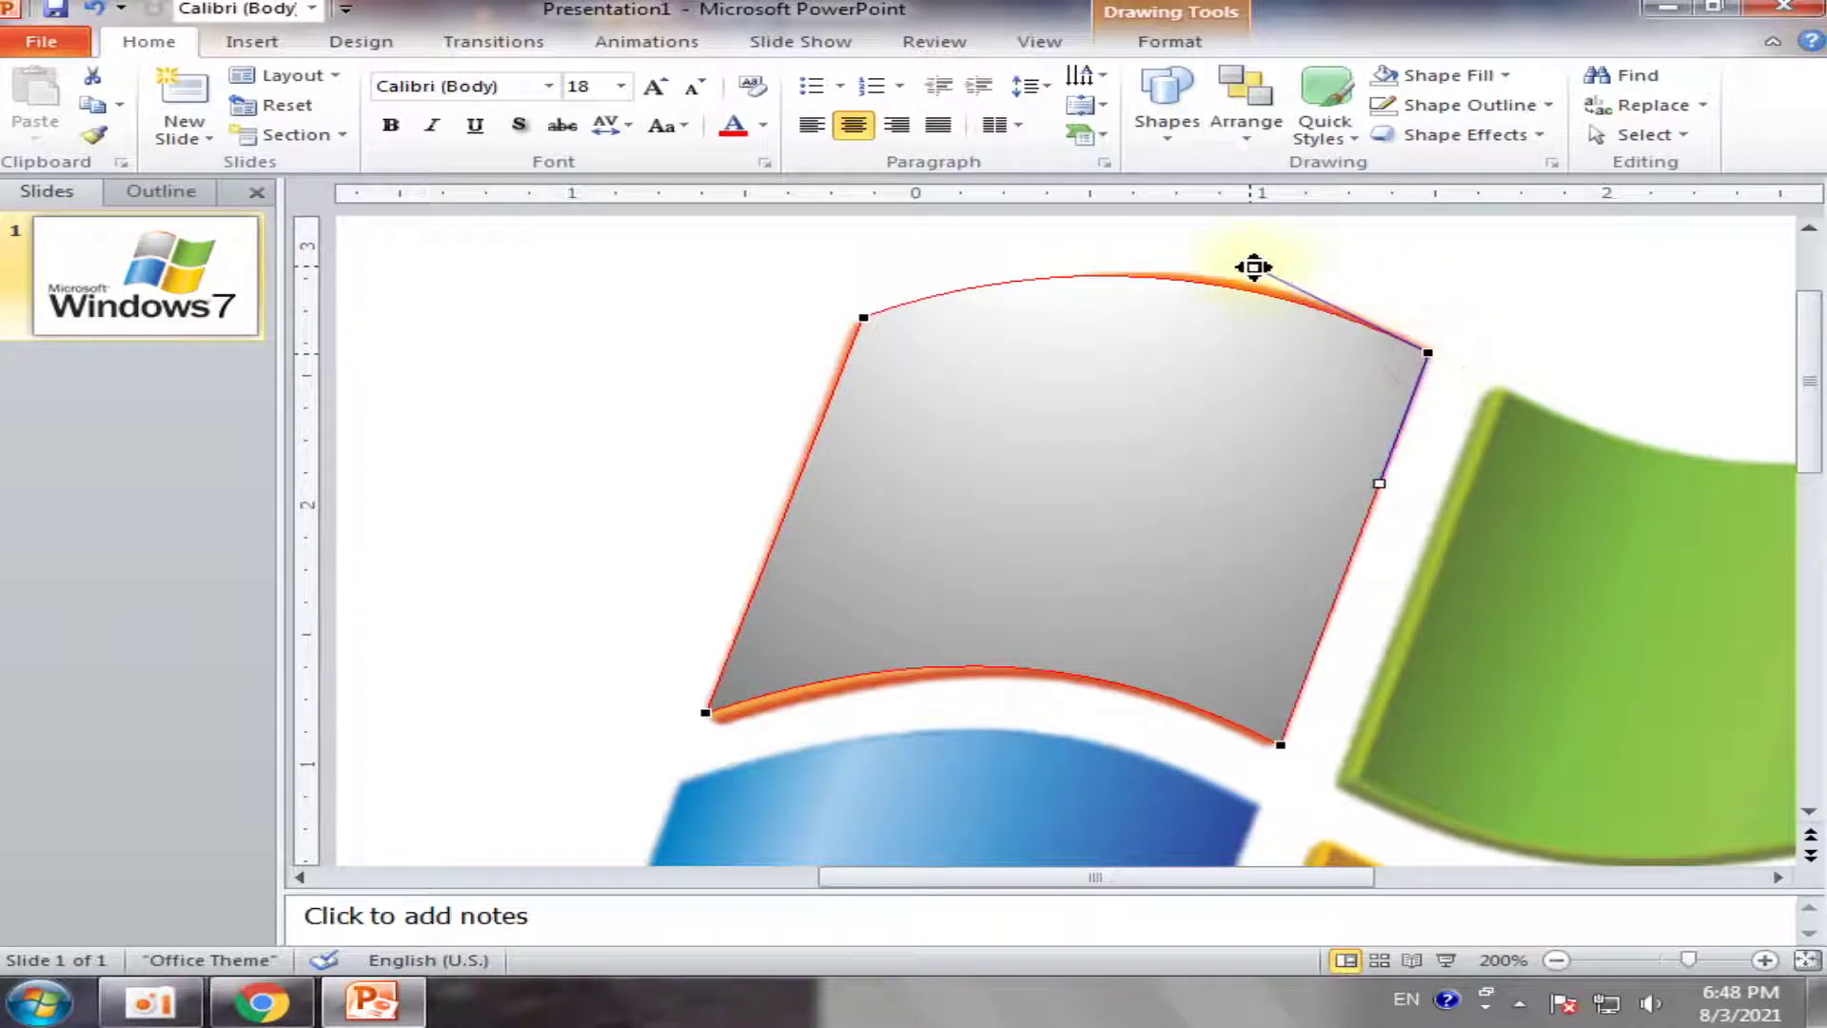
{"action": "left_click_drag", "start_coordinate": [1255, 267], "coordinate": [1276, 266]}
{"action": "left_click", "coordinate": [863, 320]}
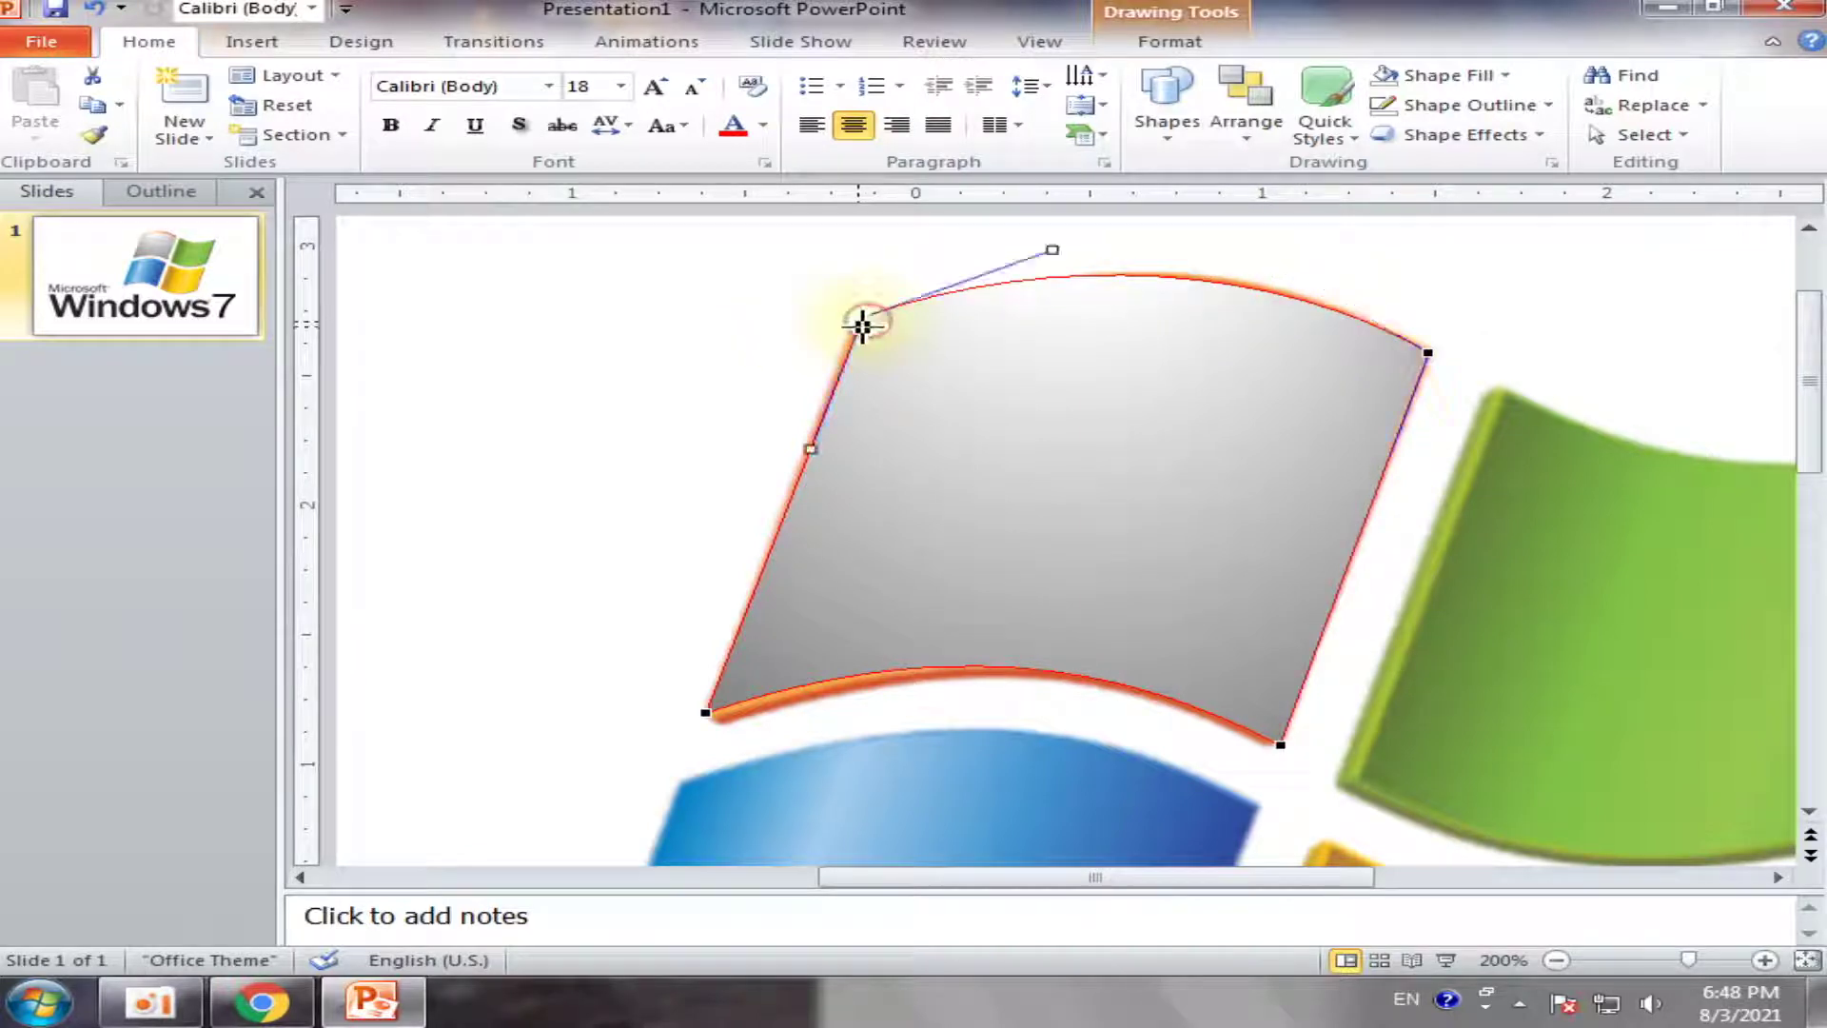
{"action": "left_click_drag", "start_coordinate": [862, 323], "coordinate": [853, 325]}
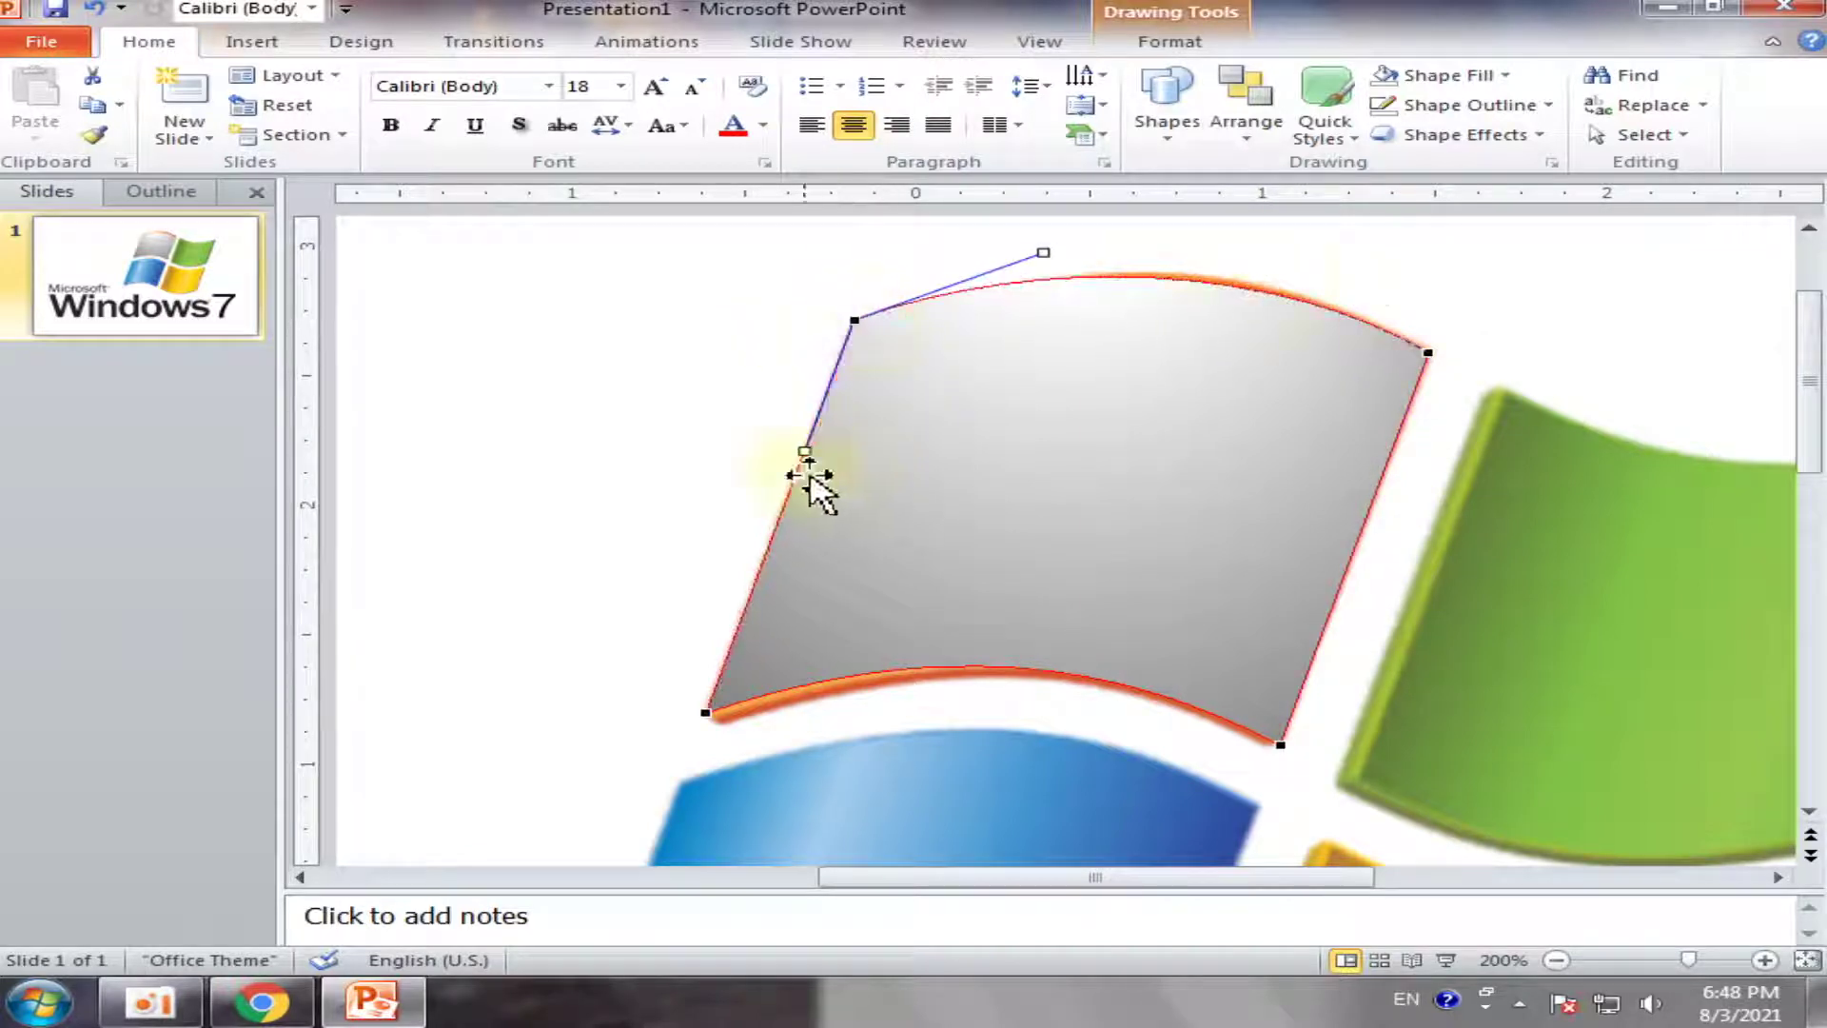
{"action": "left_click", "coordinate": [1444, 288]}
{"action": "left_click", "coordinate": [1211, 381]}
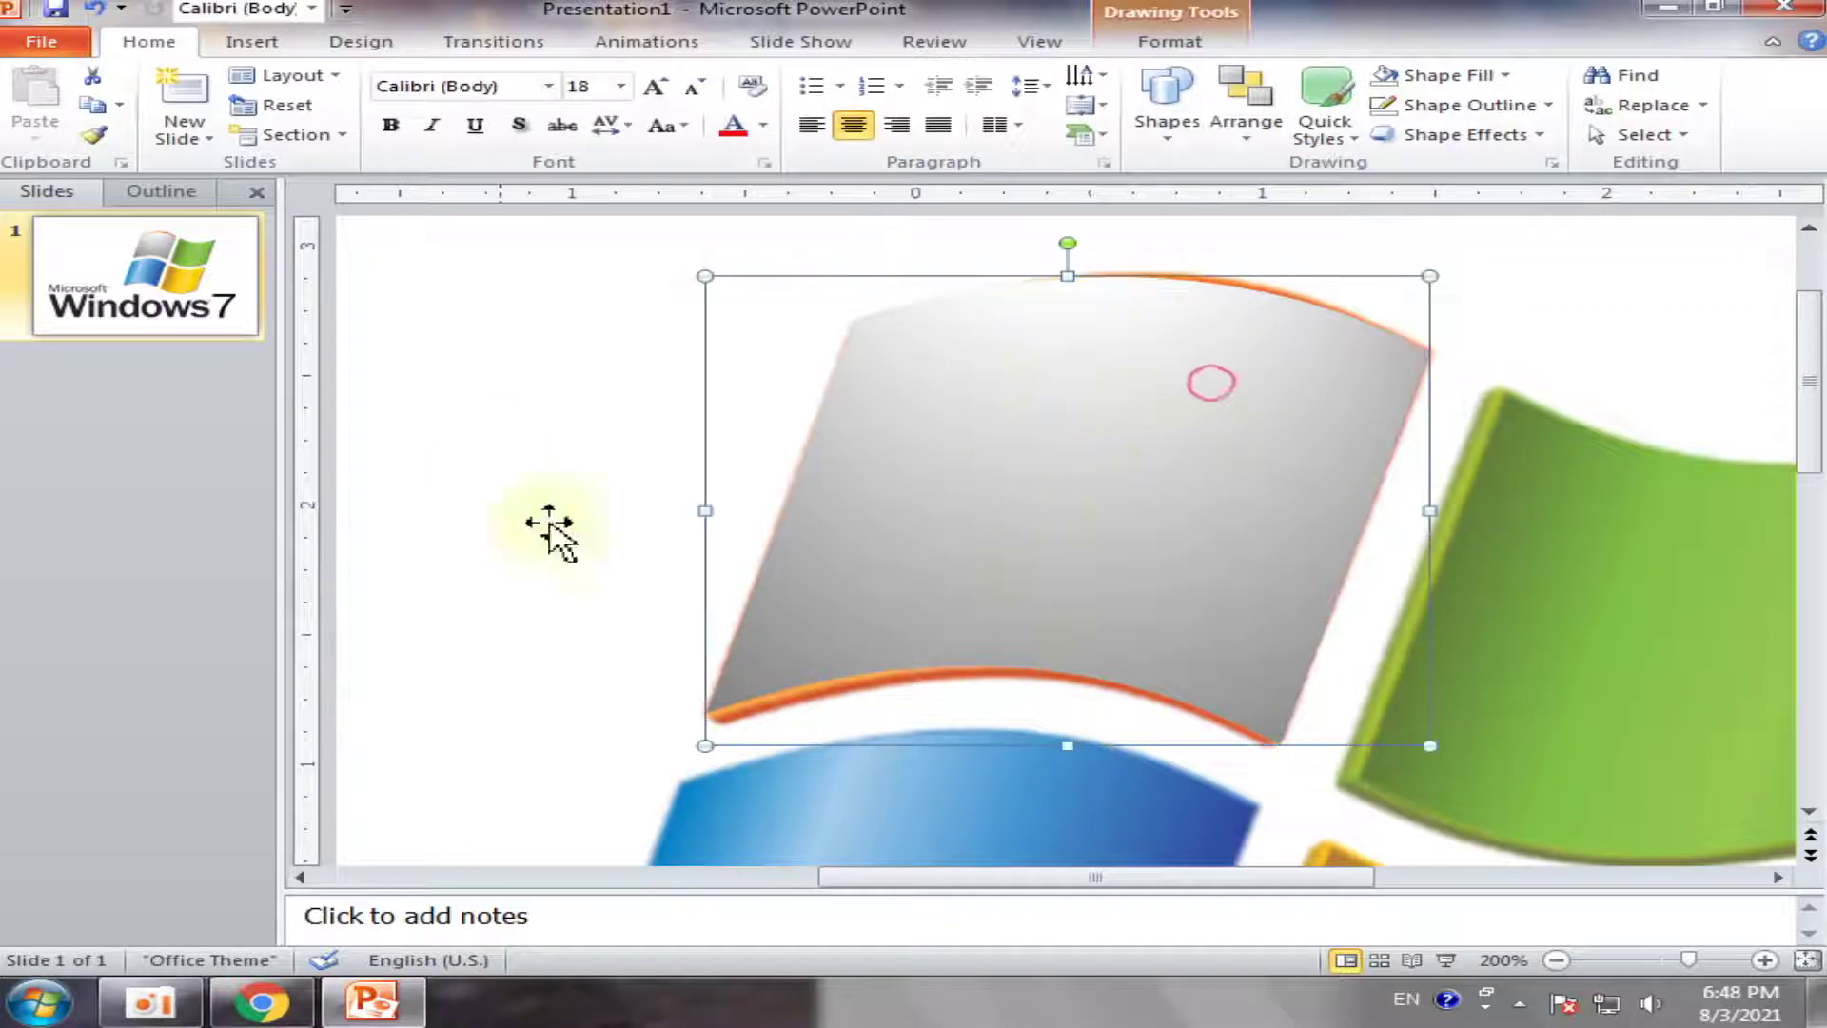
Fill the flag piece with standard red
{"action": "left_click", "coordinate": [1169, 41]}
{"action": "left_click", "coordinate": [773, 84]}
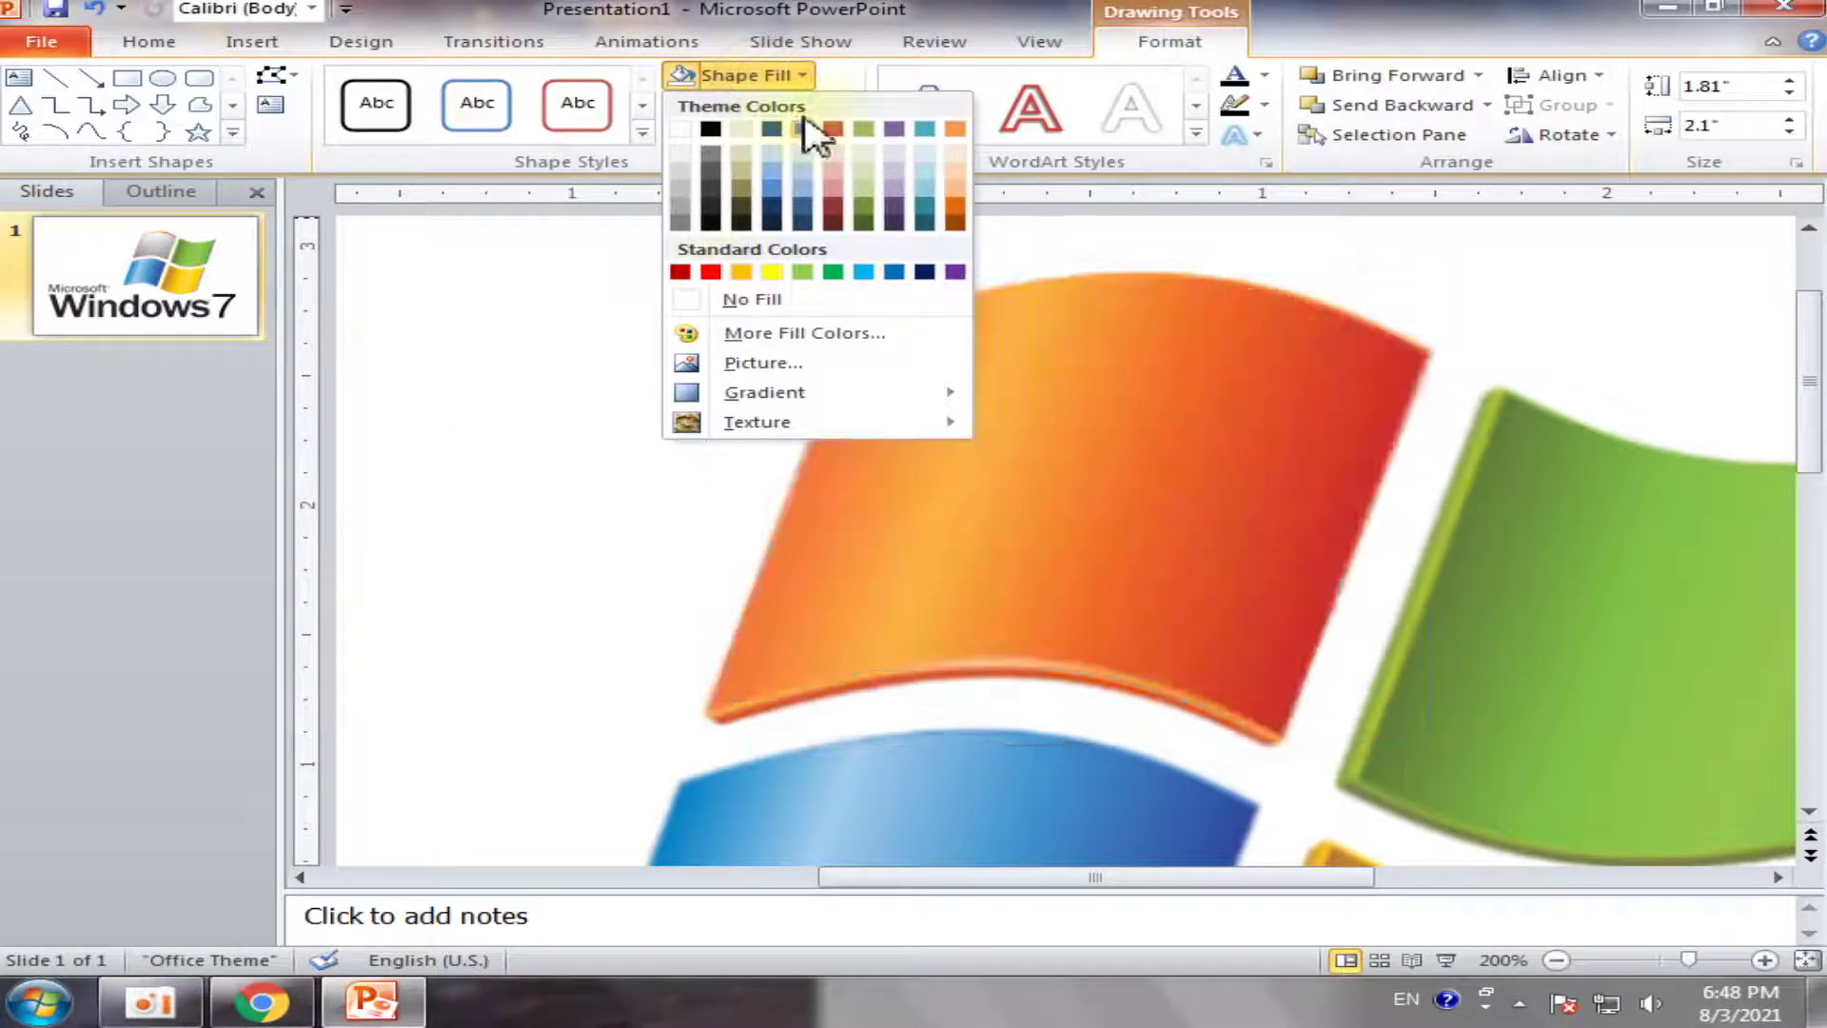
{"action": "left_click", "coordinate": [1171, 43]}
{"action": "left_click", "coordinate": [773, 75]}
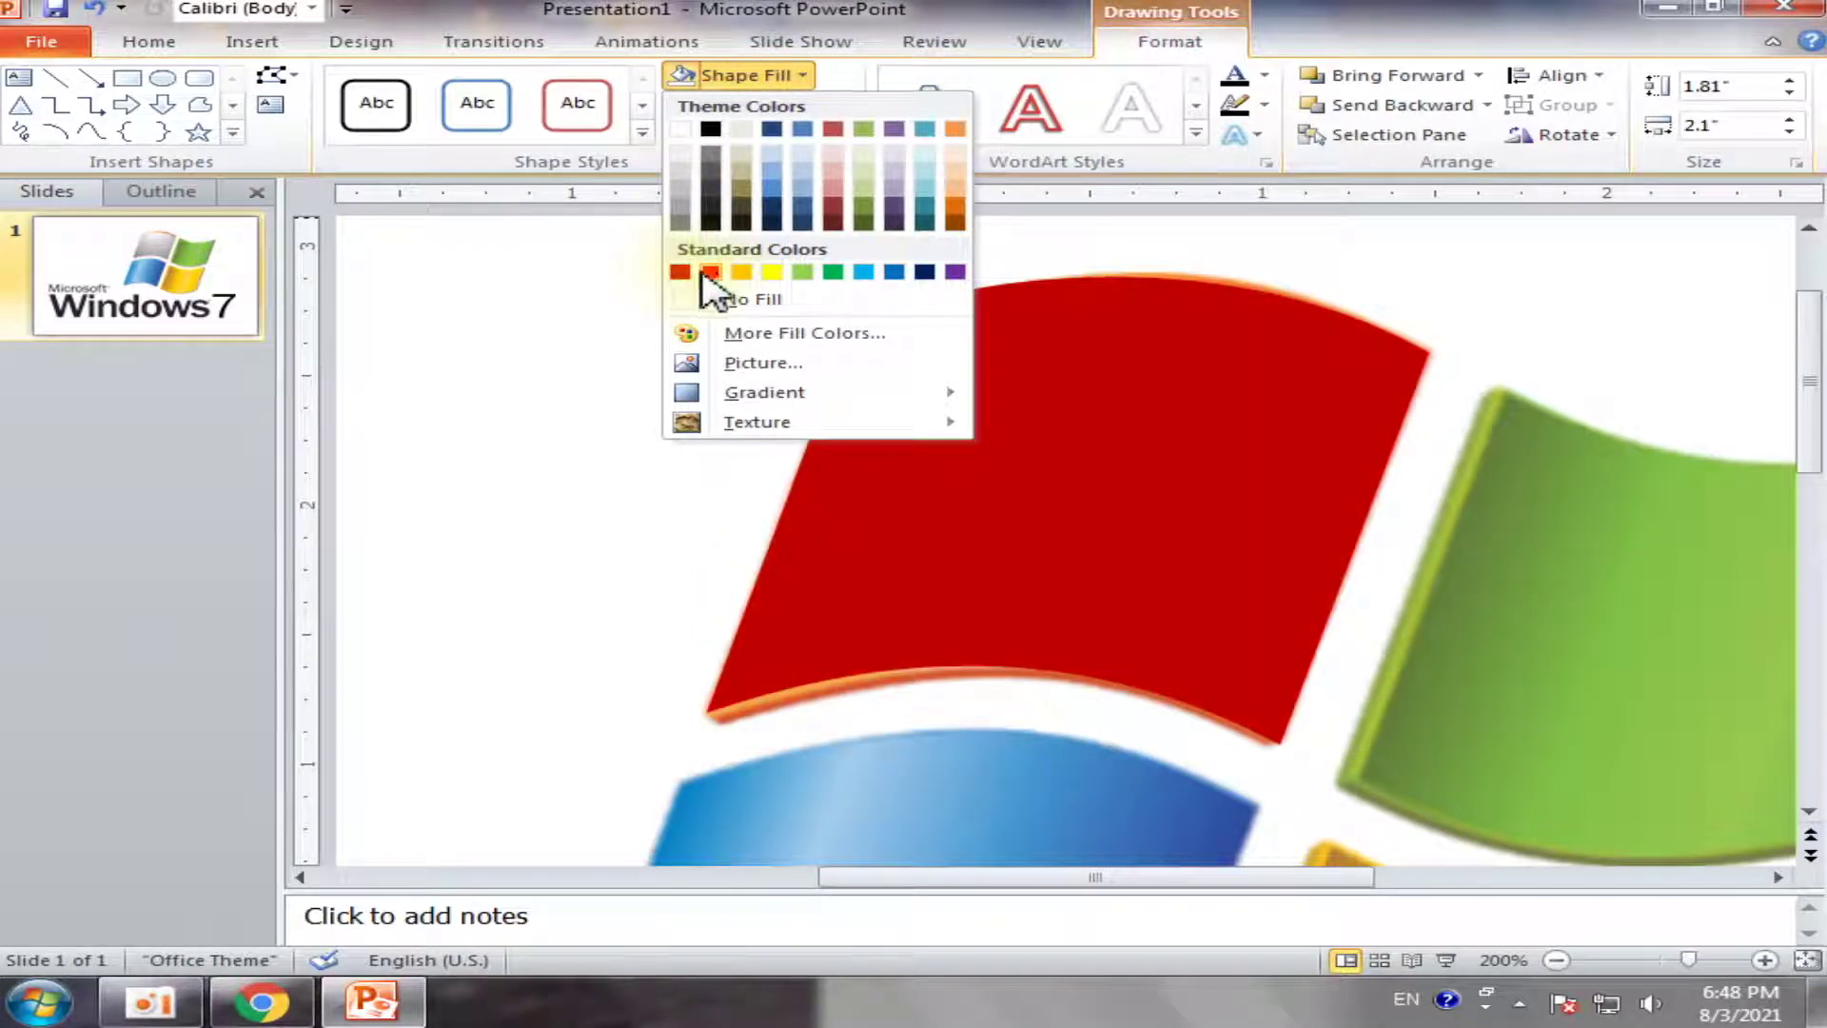
{"action": "left_click", "coordinate": [710, 272]}
Switch to a gradient fill with stops at 18% and about 64%, 18% stop at 46% brightness
{"action": "left_click", "coordinate": [776, 75]}
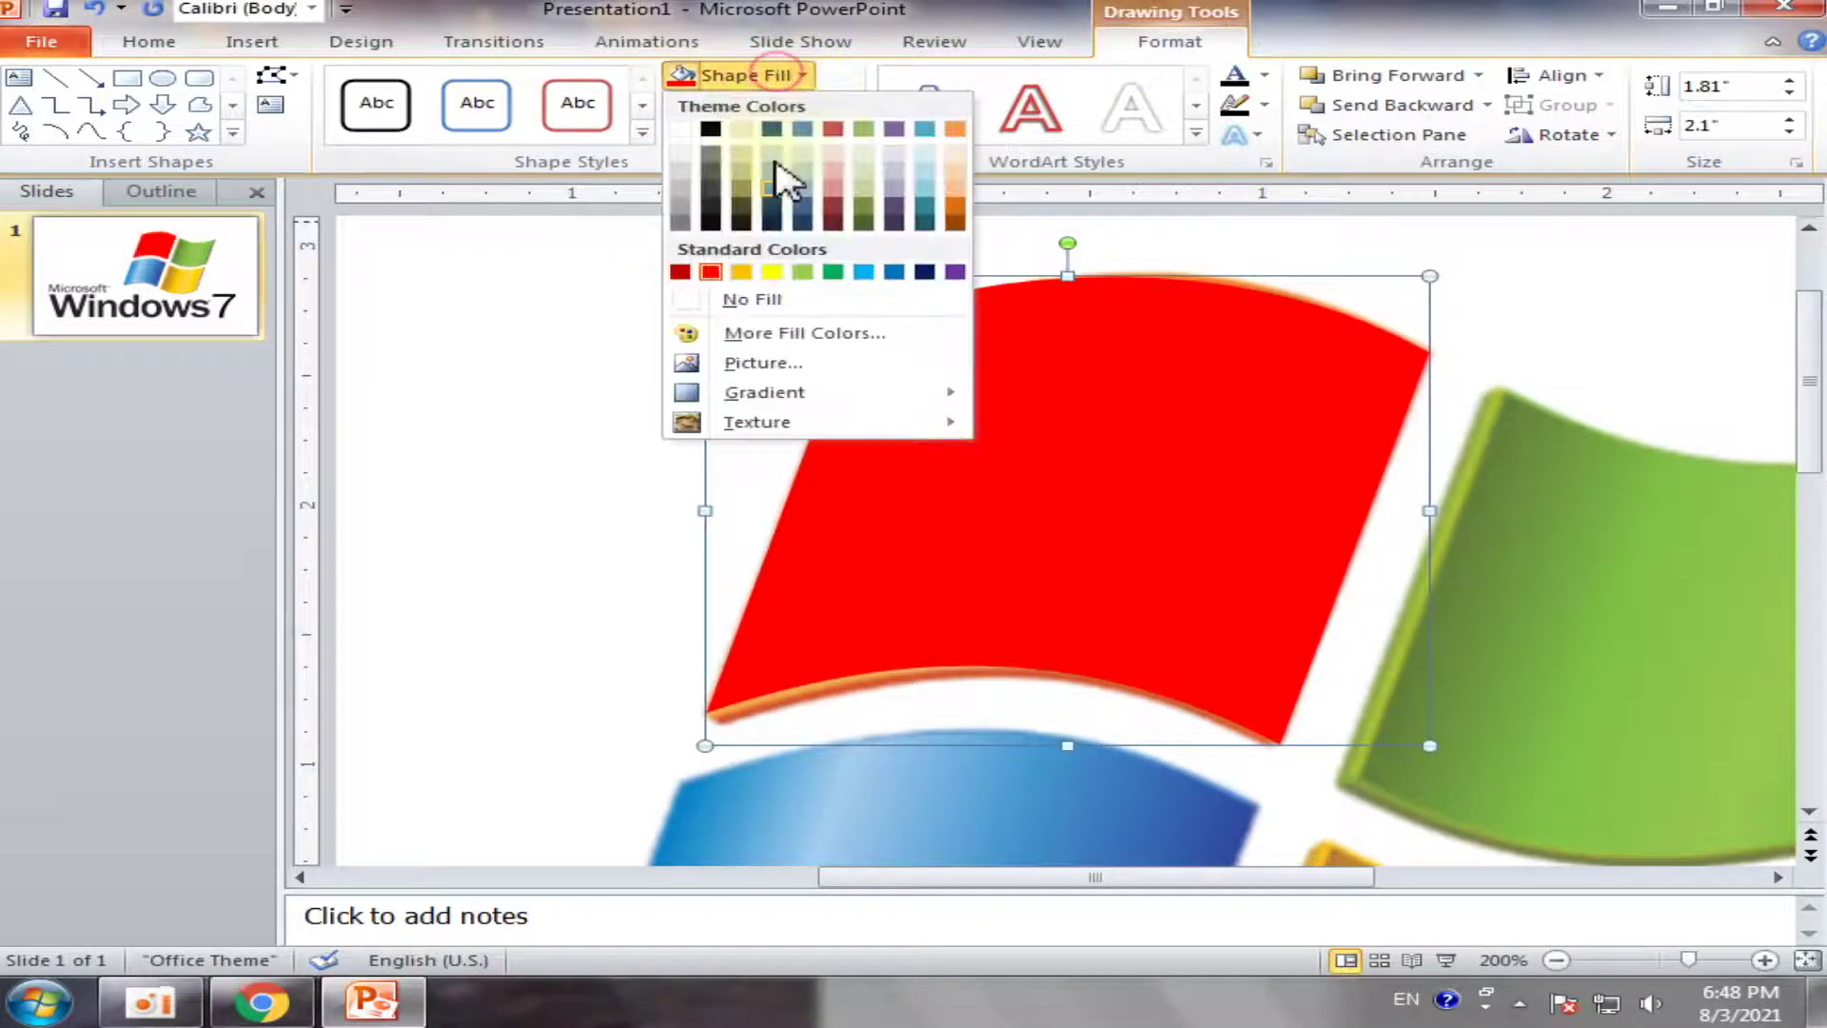
{"action": "mouse_move", "coordinate": [765, 391]}
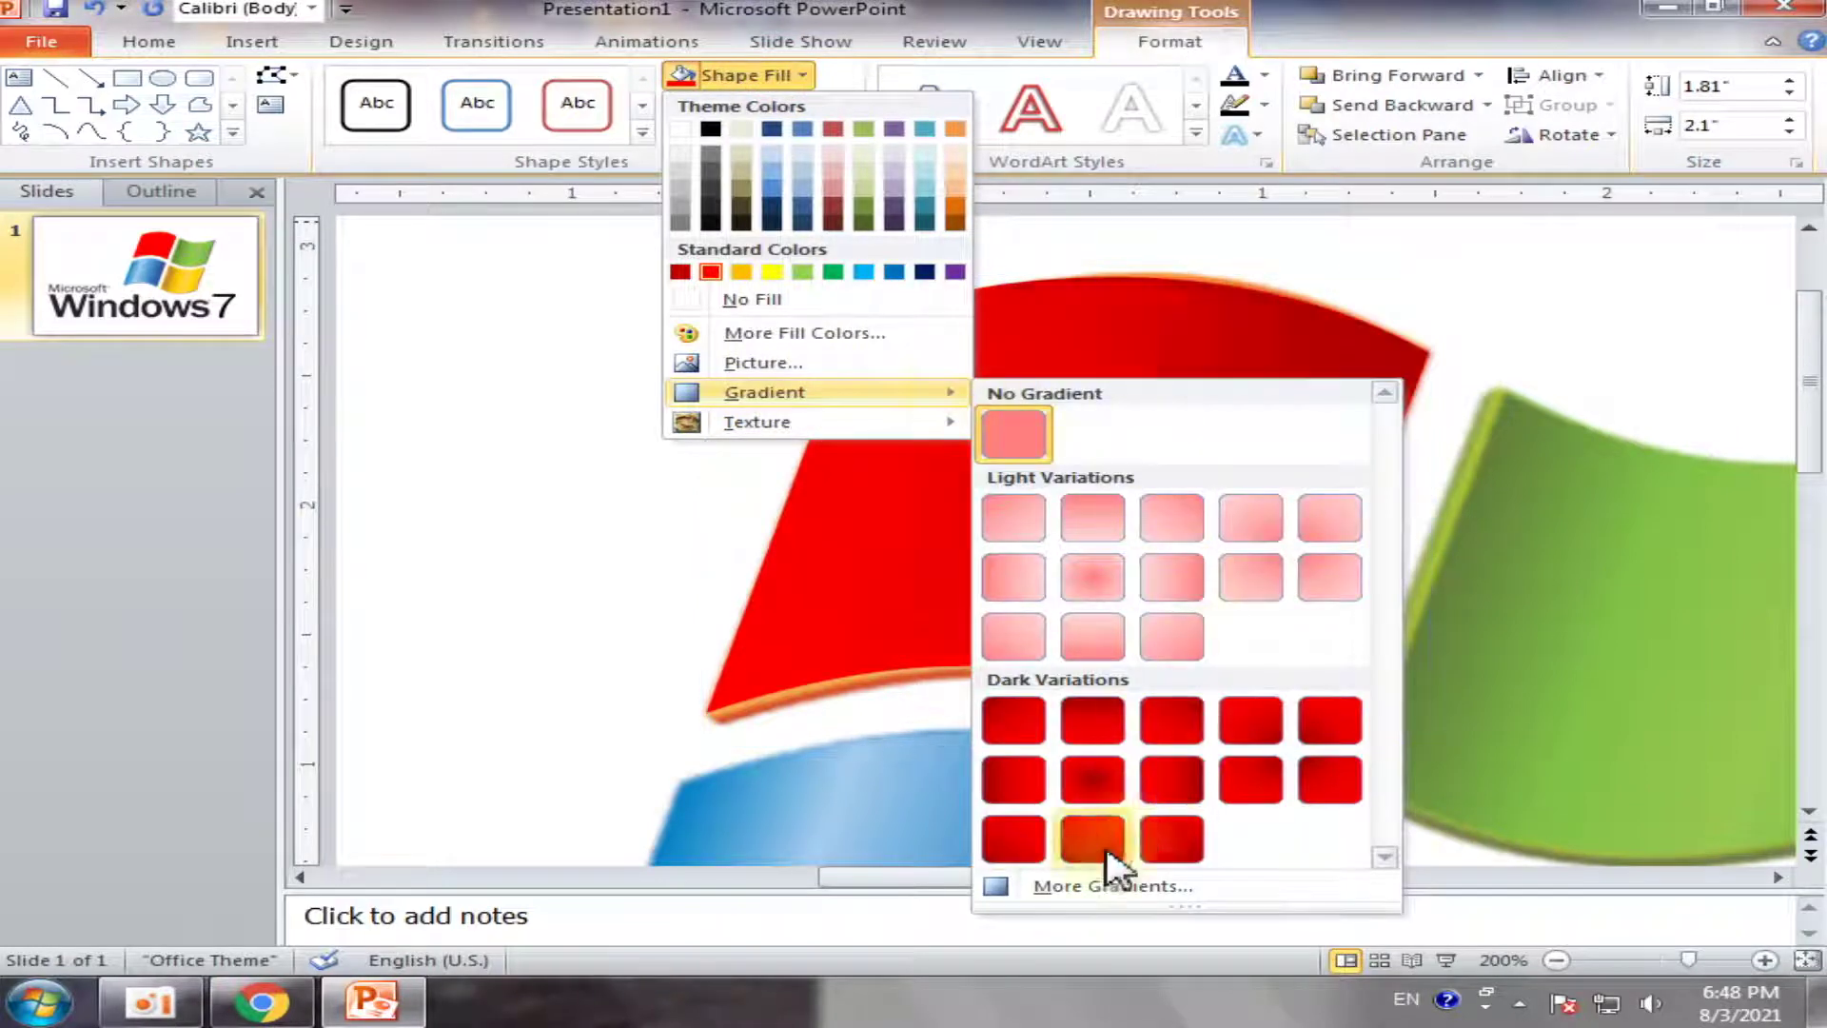
{"action": "left_click", "coordinate": [1061, 886]}
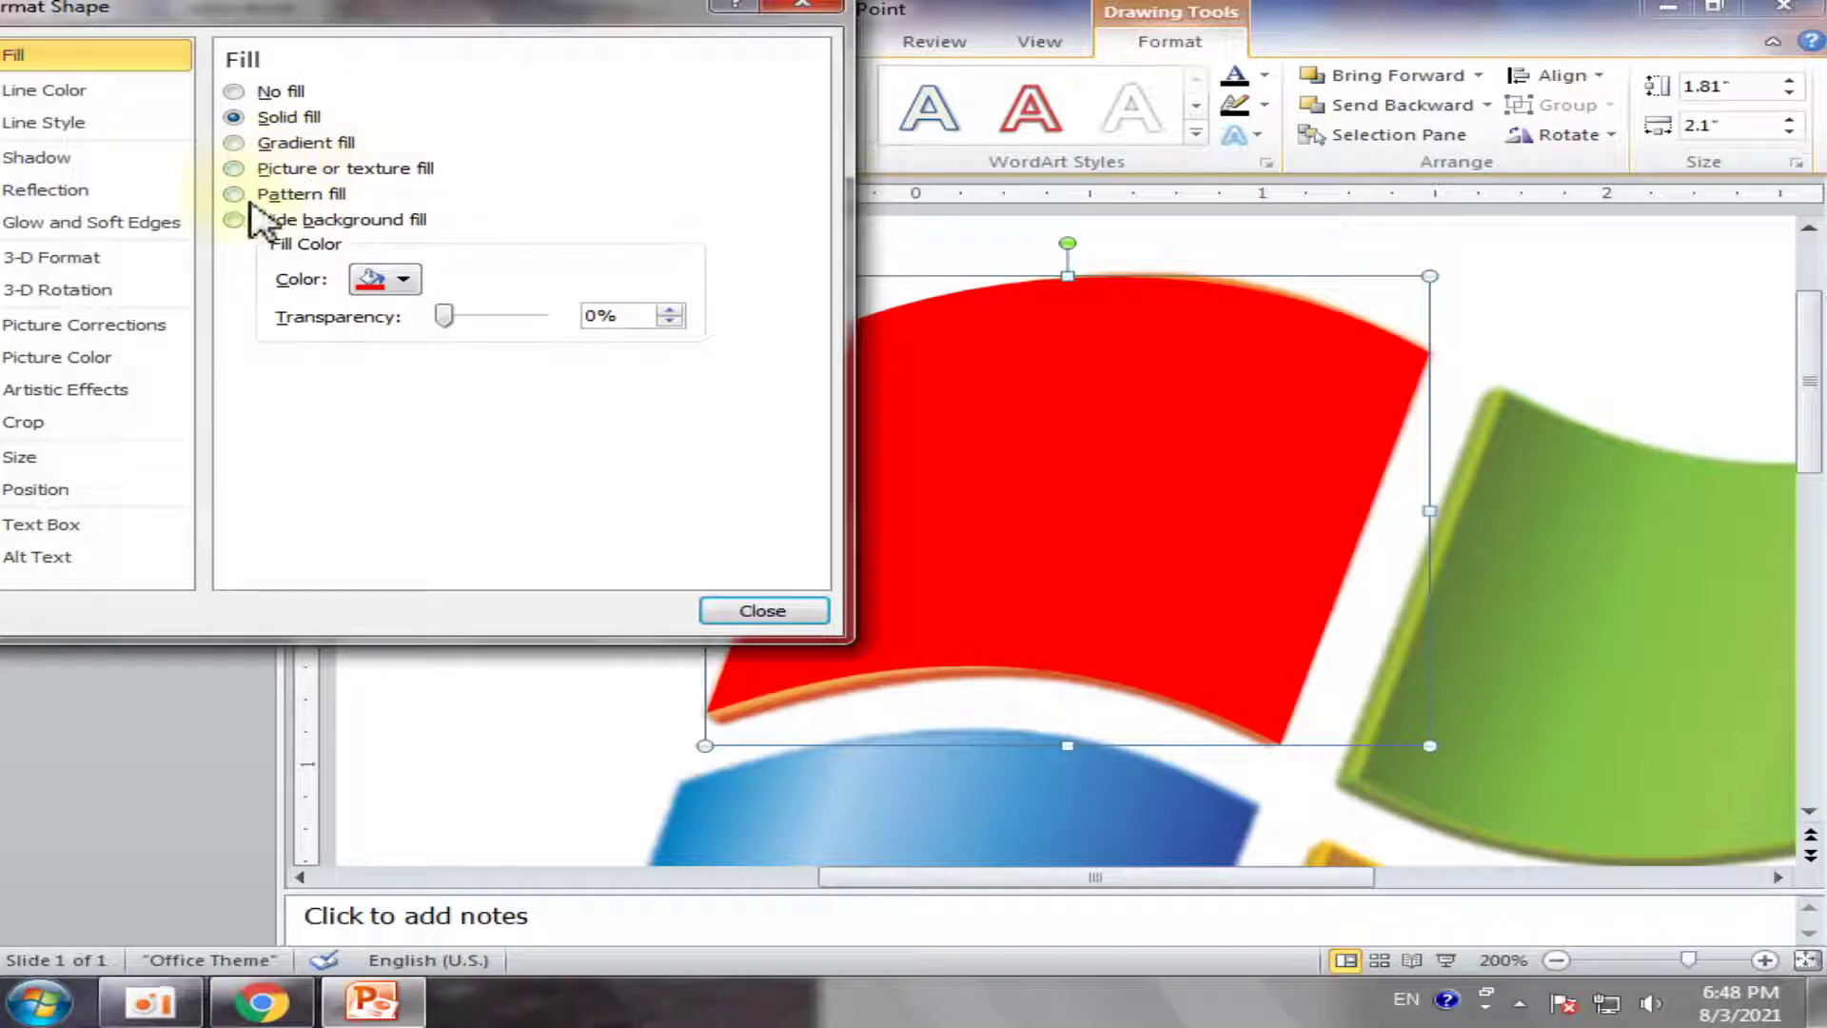
{"action": "left_click", "coordinate": [238, 145]}
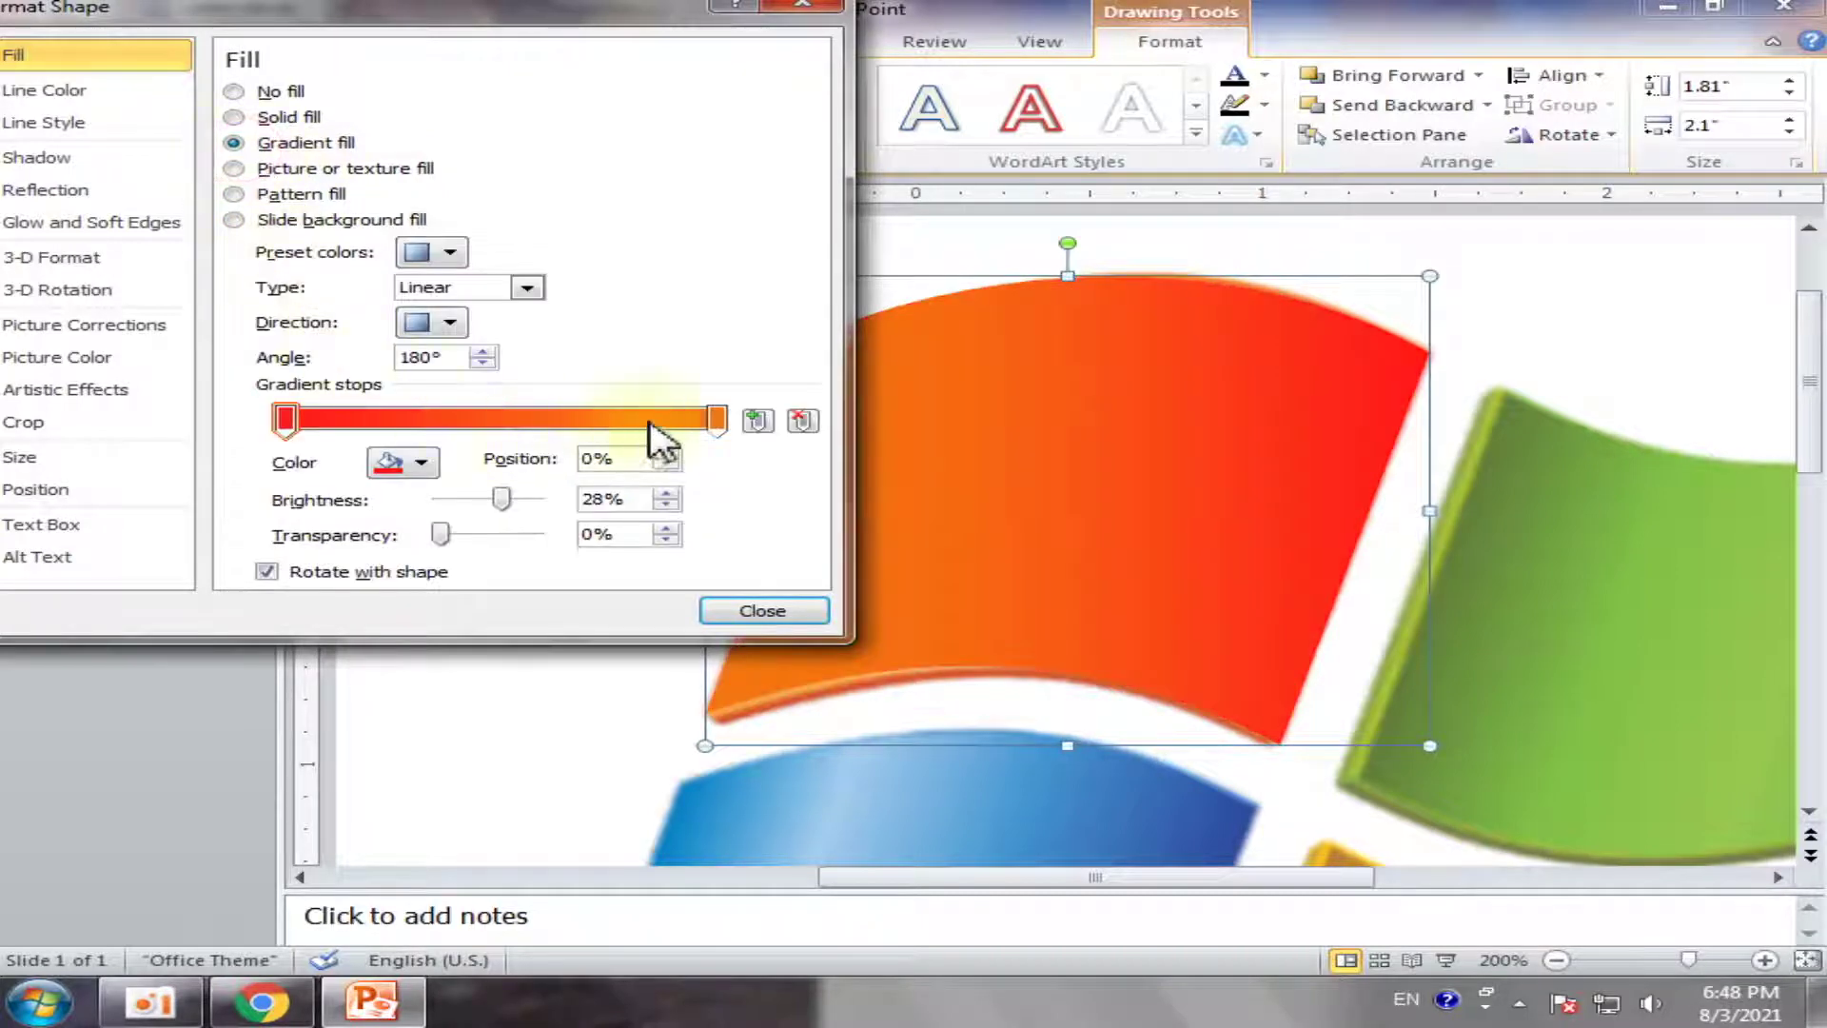
{"action": "left_click_drag", "start_coordinate": [709, 424], "coordinate": [583, 424]}
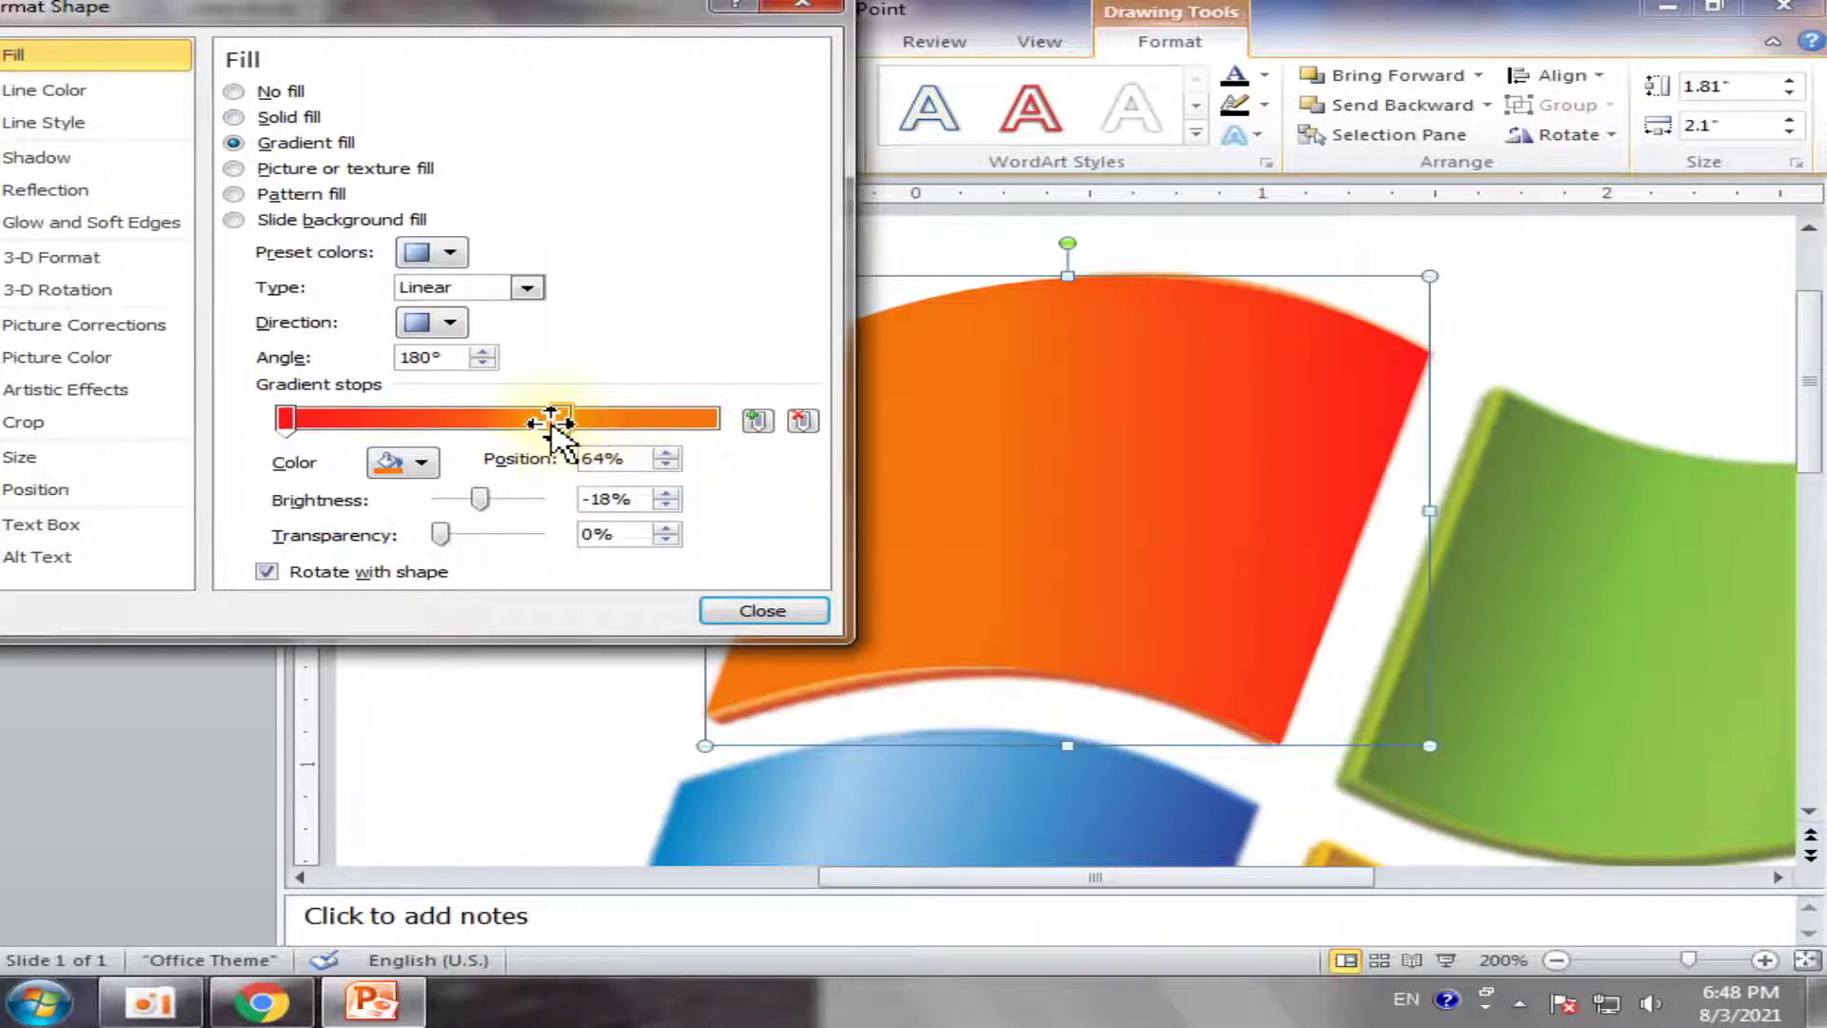
{"action": "left_click_drag", "start_coordinate": [284, 420], "coordinate": [361, 420]}
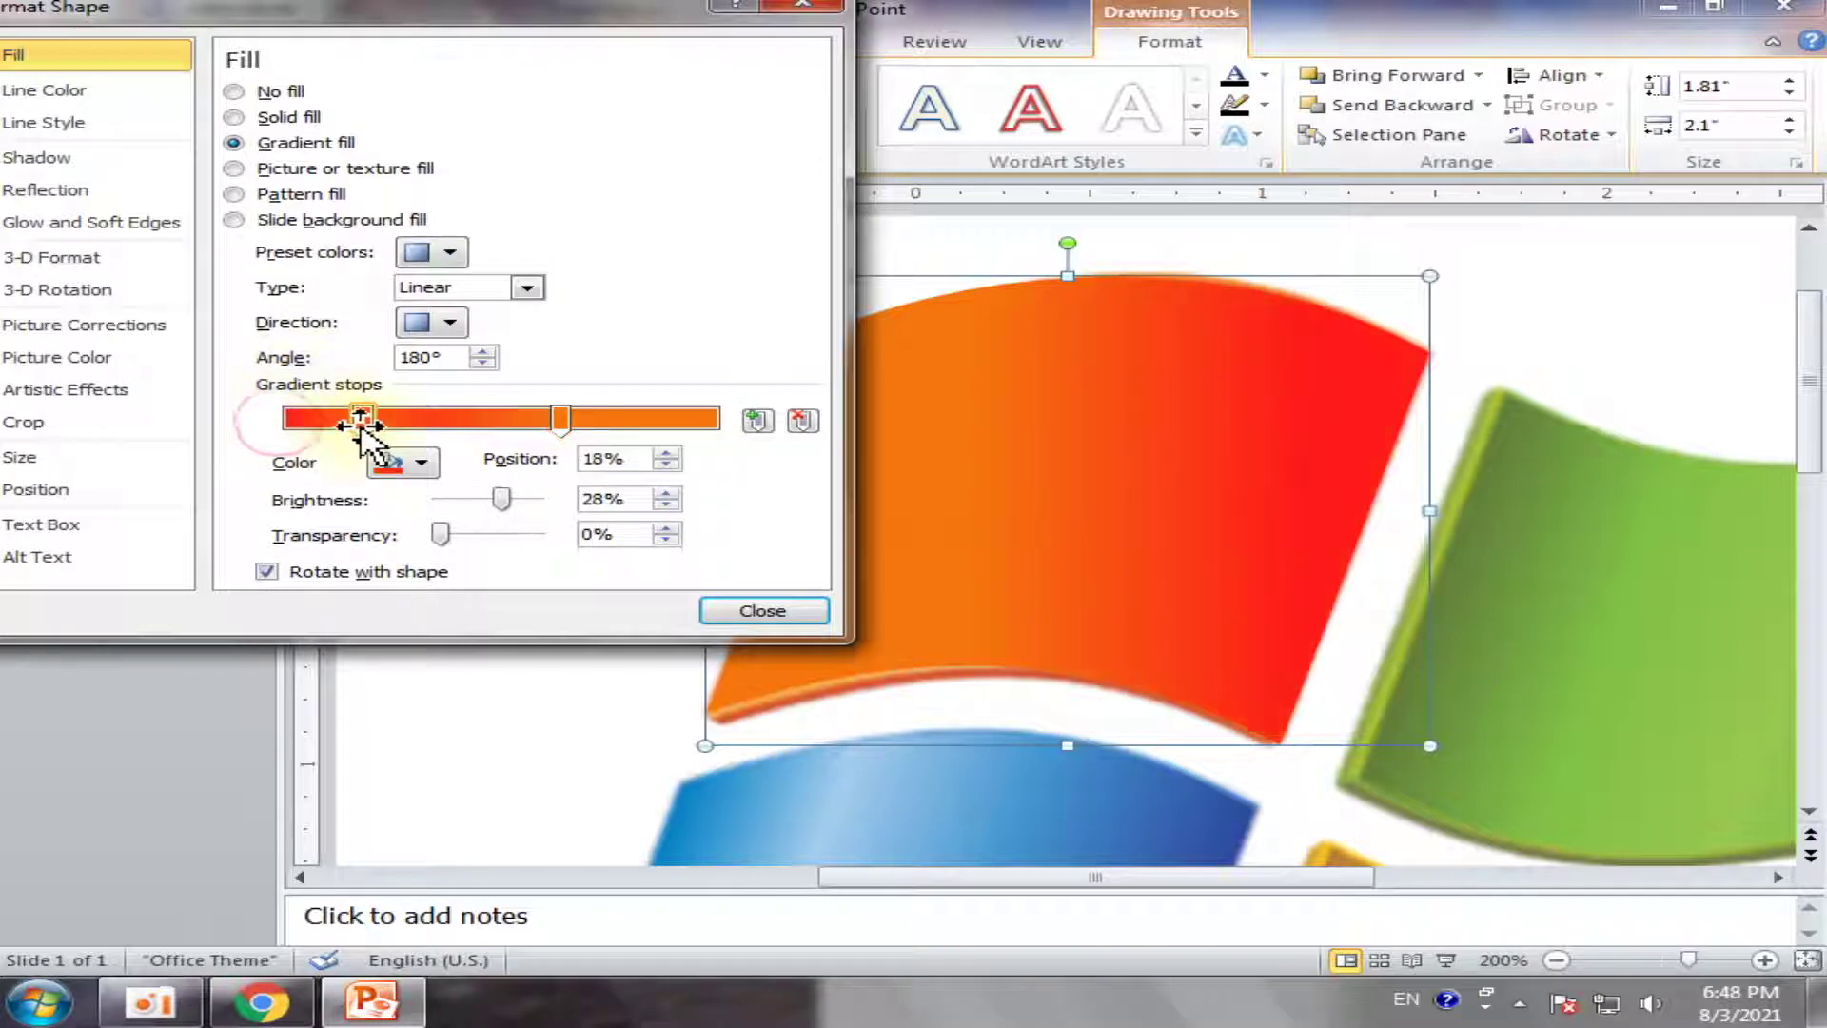
{"action": "left_click_drag", "start_coordinate": [502, 498], "coordinate": [523, 499]}
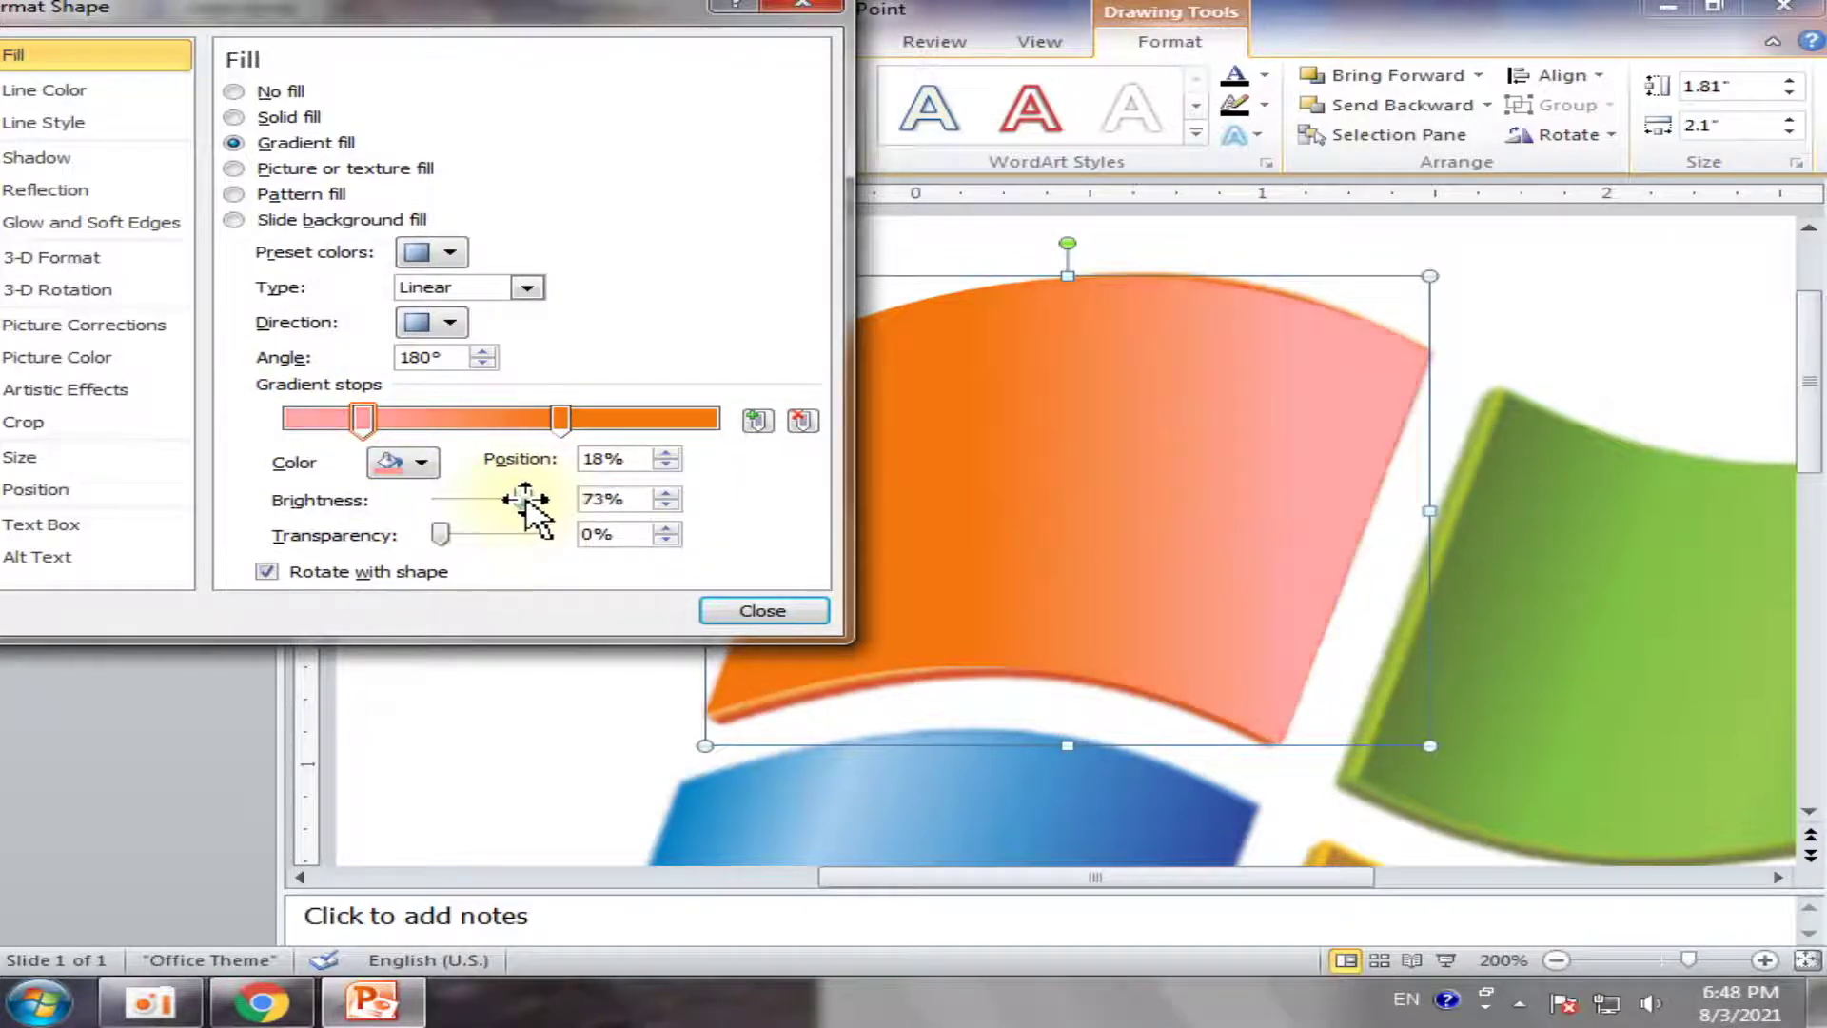
{"action": "left_click_drag", "start_coordinate": [525, 499], "coordinate": [512, 500]}
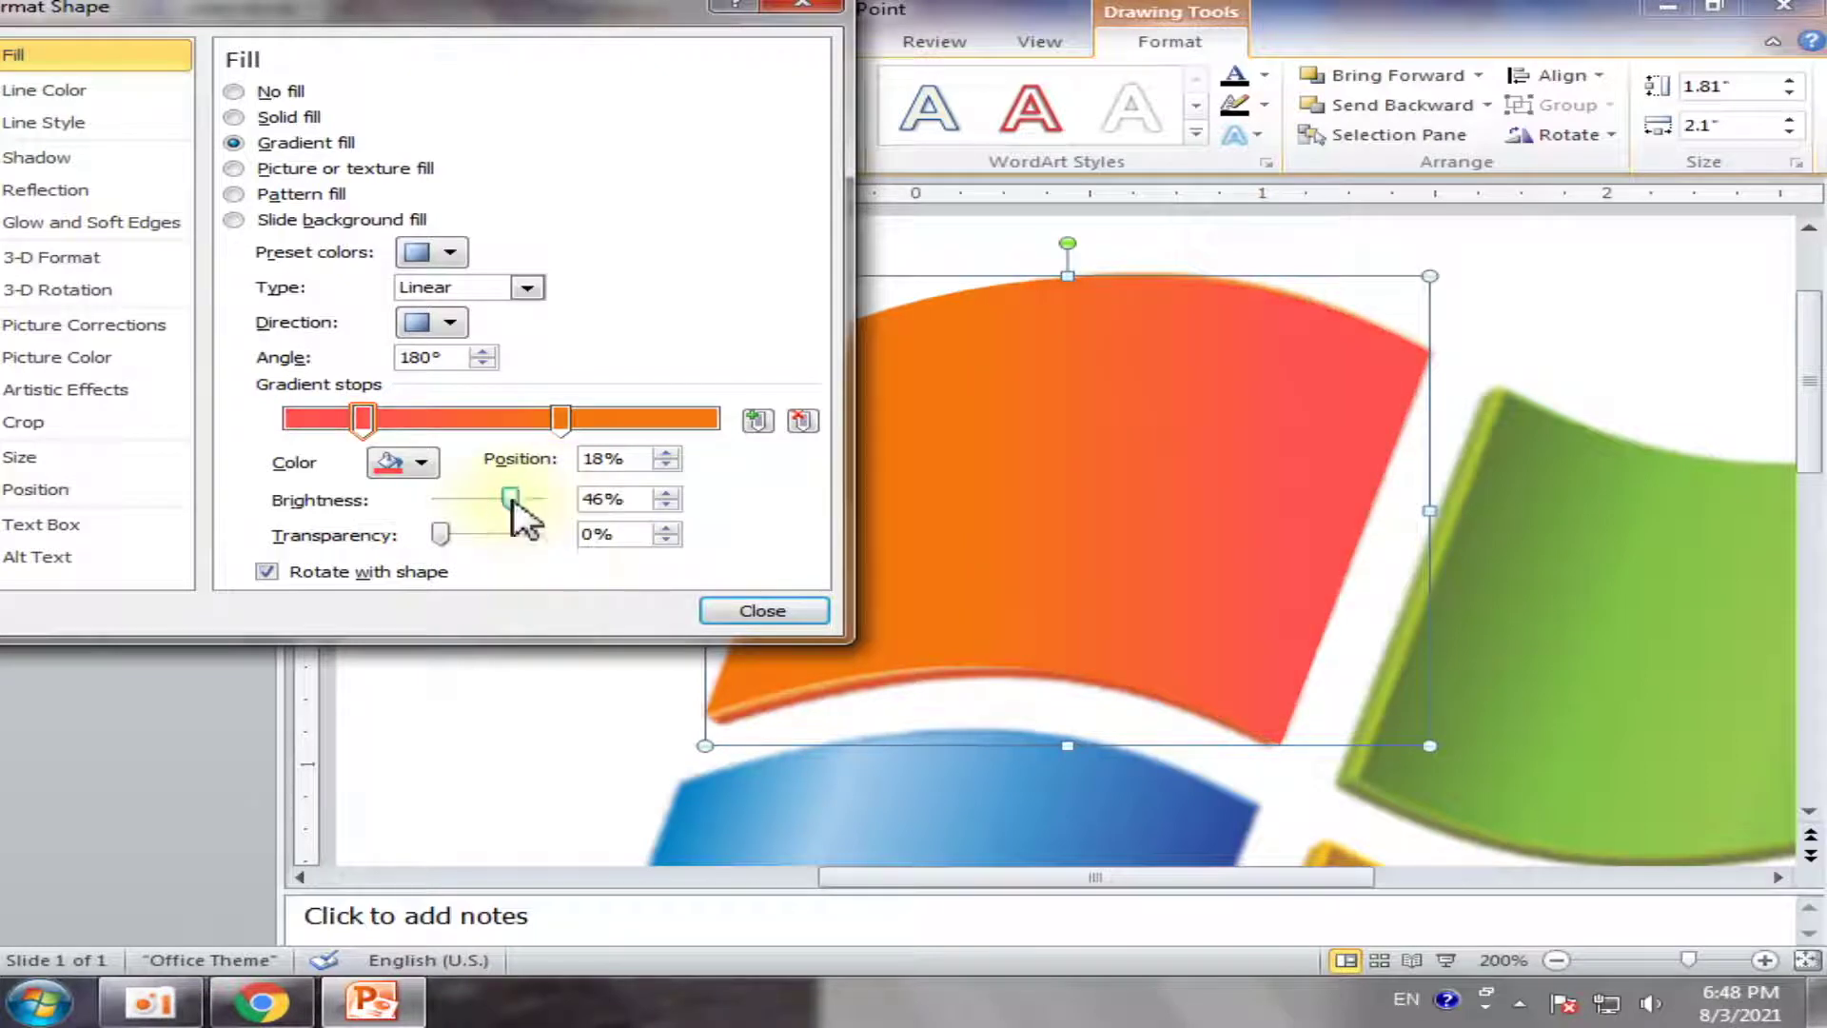
Close formatting, cancel a trial move and copy with Esc, and reopen Format Shape
{"action": "left_click", "coordinate": [802, 10]}
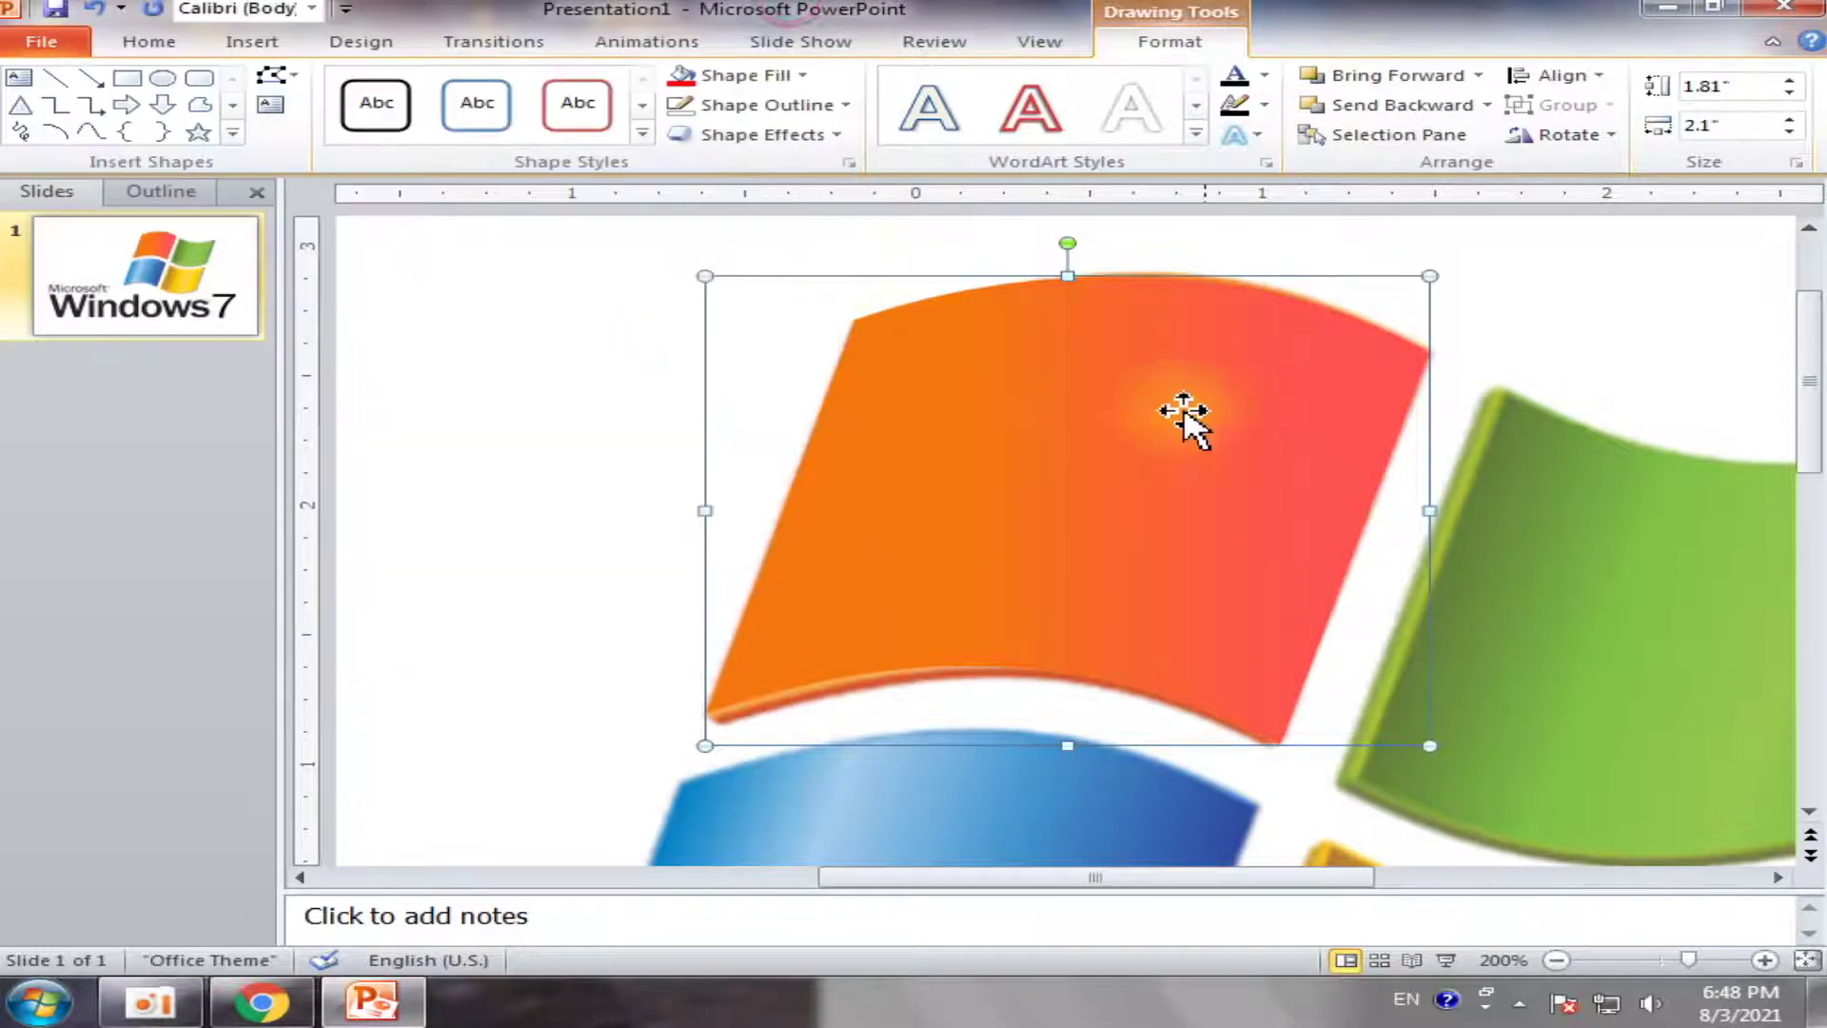
{"action": "left_click", "coordinate": [1501, 339]}
{"action": "left_click_drag", "start_coordinate": [1028, 571], "coordinate": [780, 571]}
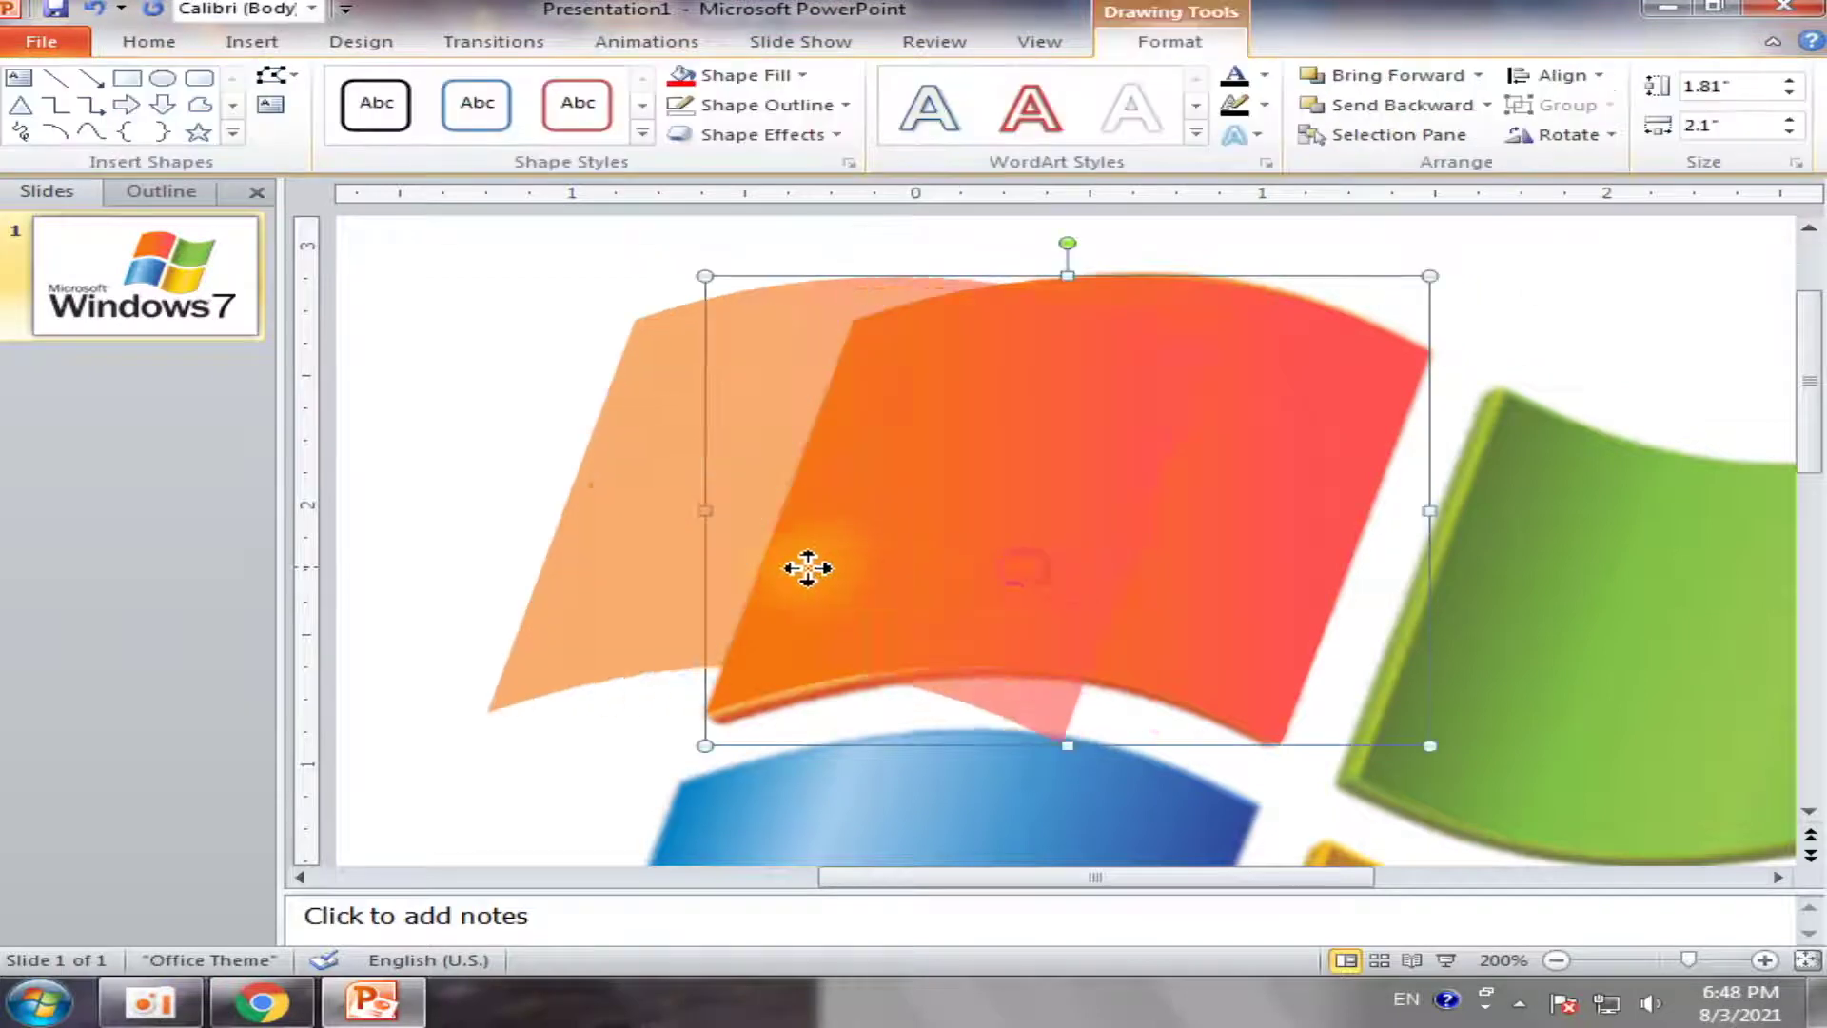
{"action": "key", "text": "Escape"}
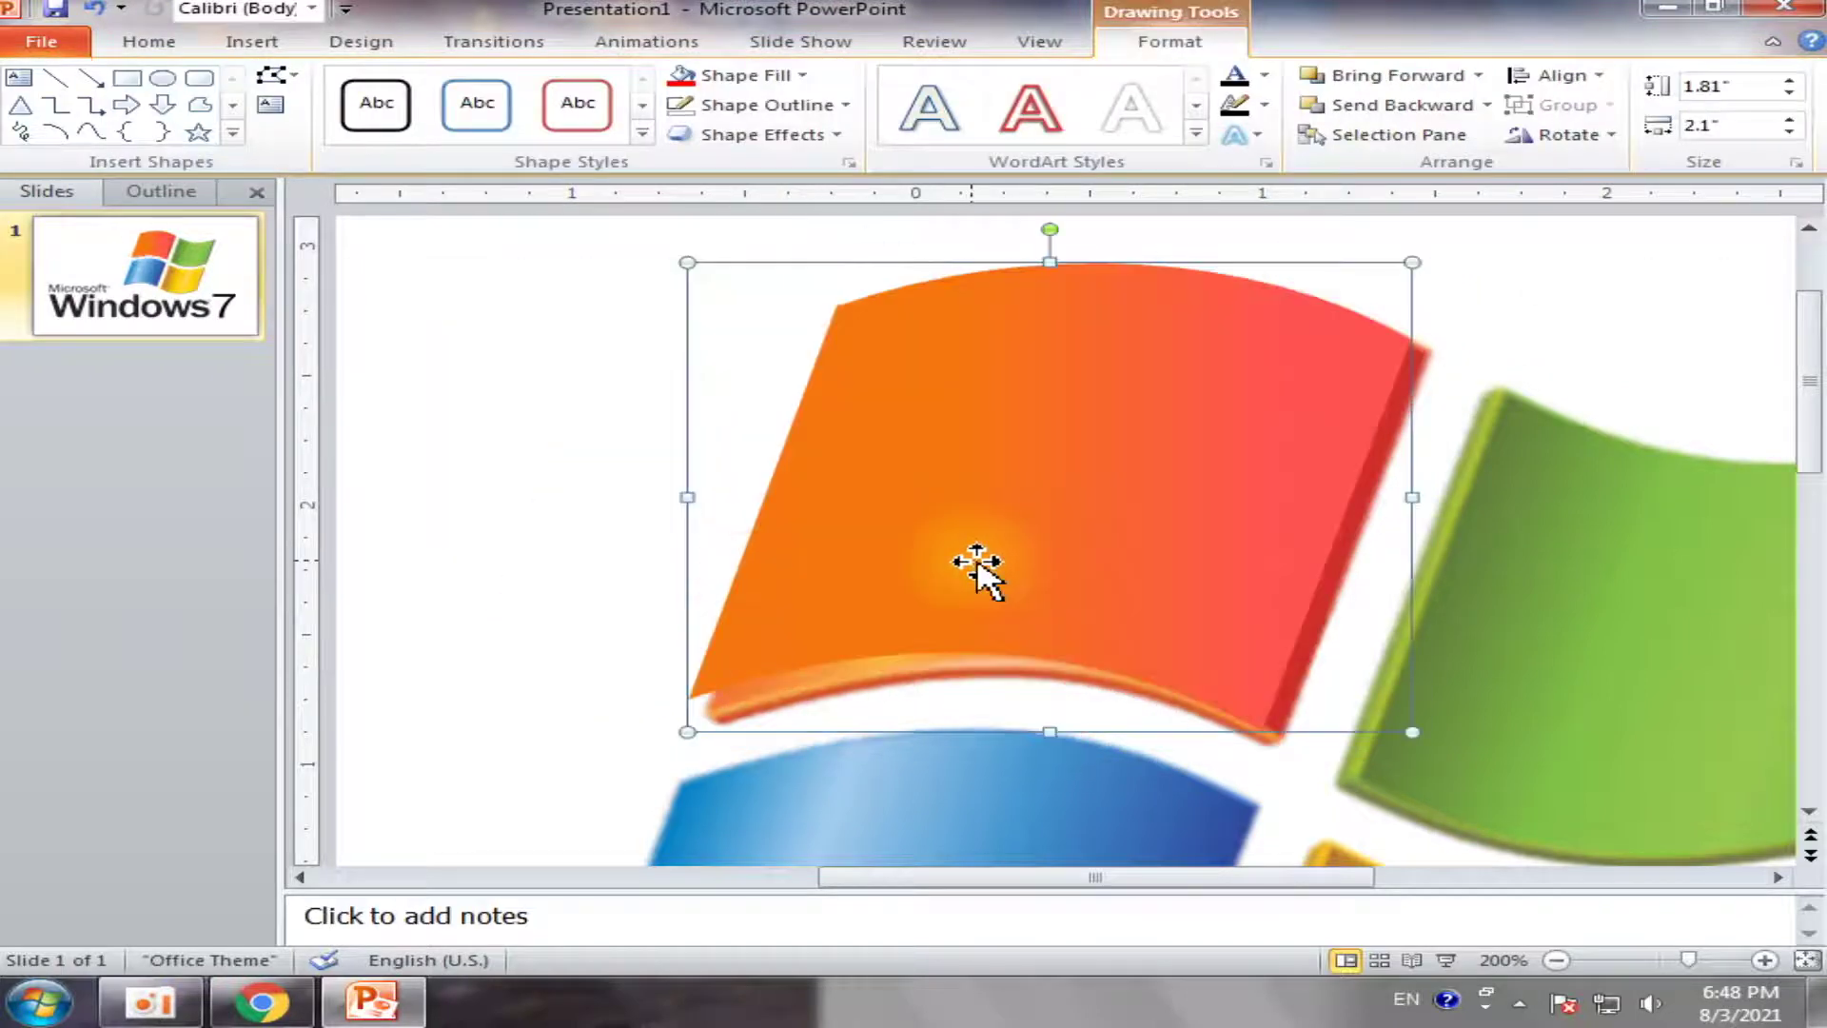
{"action": "left_click_drag", "start_coordinate": [972, 562], "coordinate": [990, 581]}
{"action": "key", "text": "Escape"}
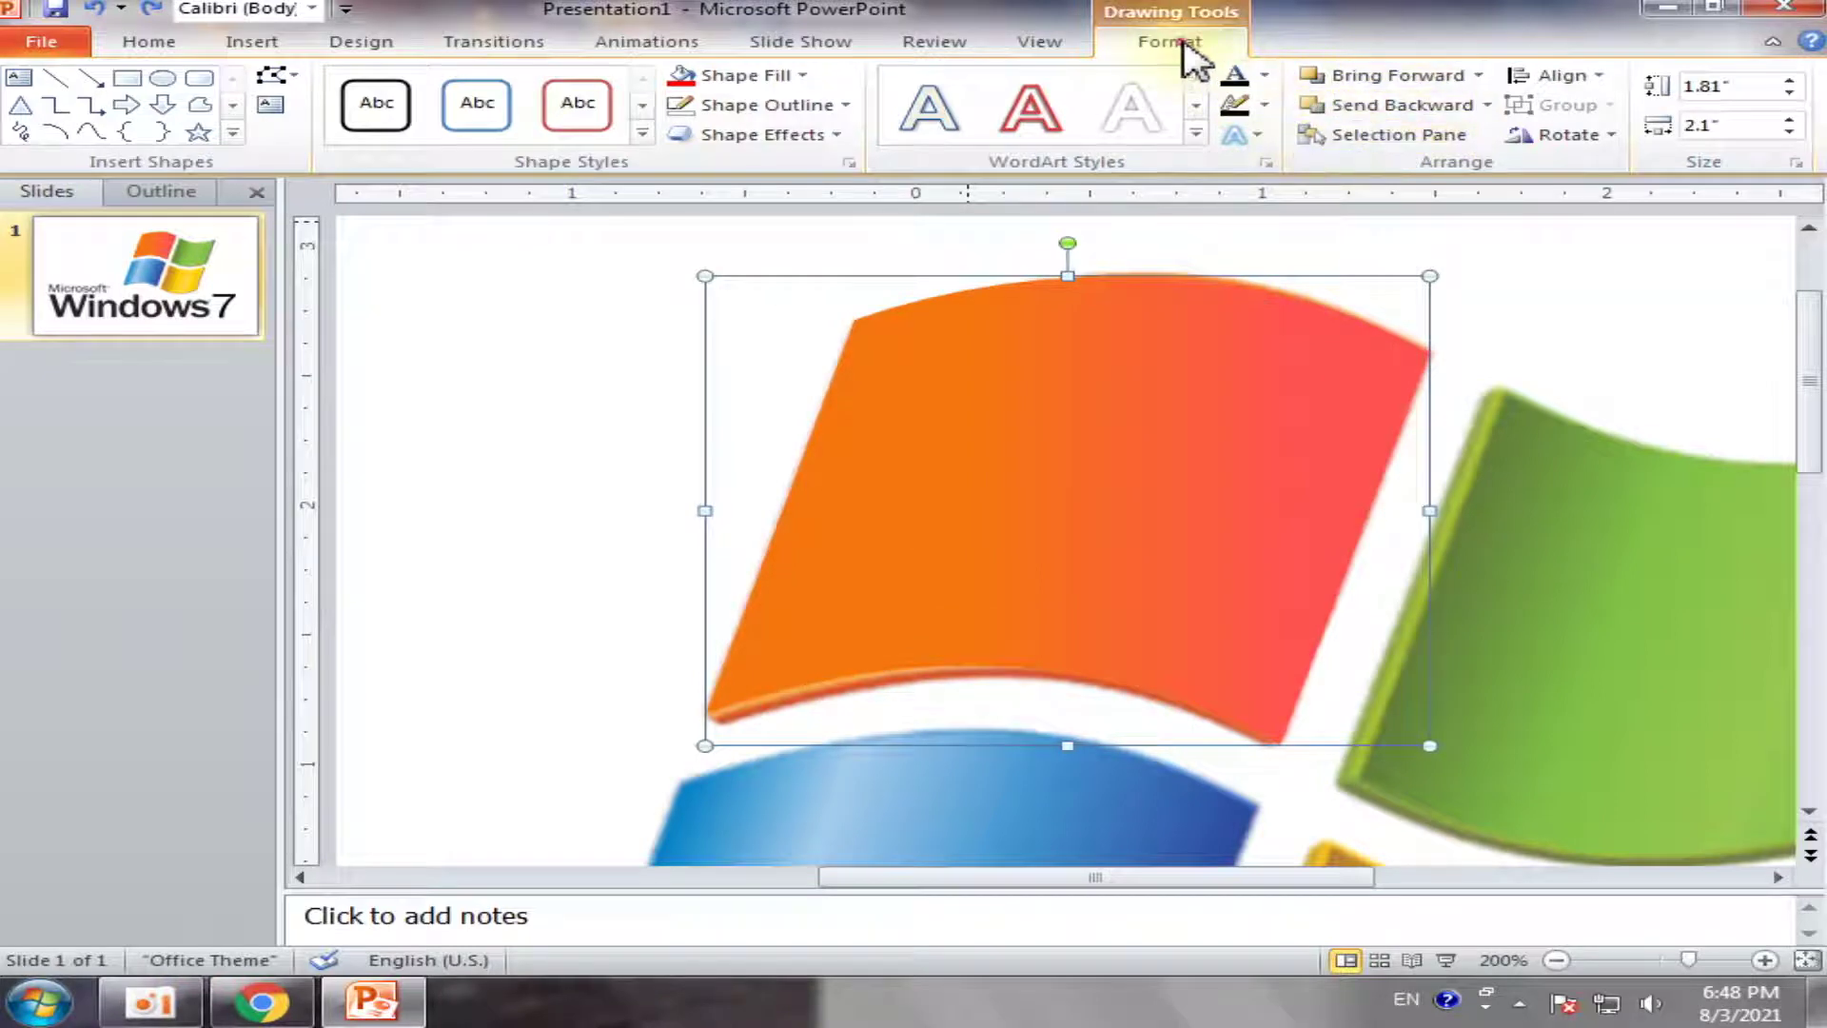
{"action": "right_click", "coordinate": [1074, 464]}
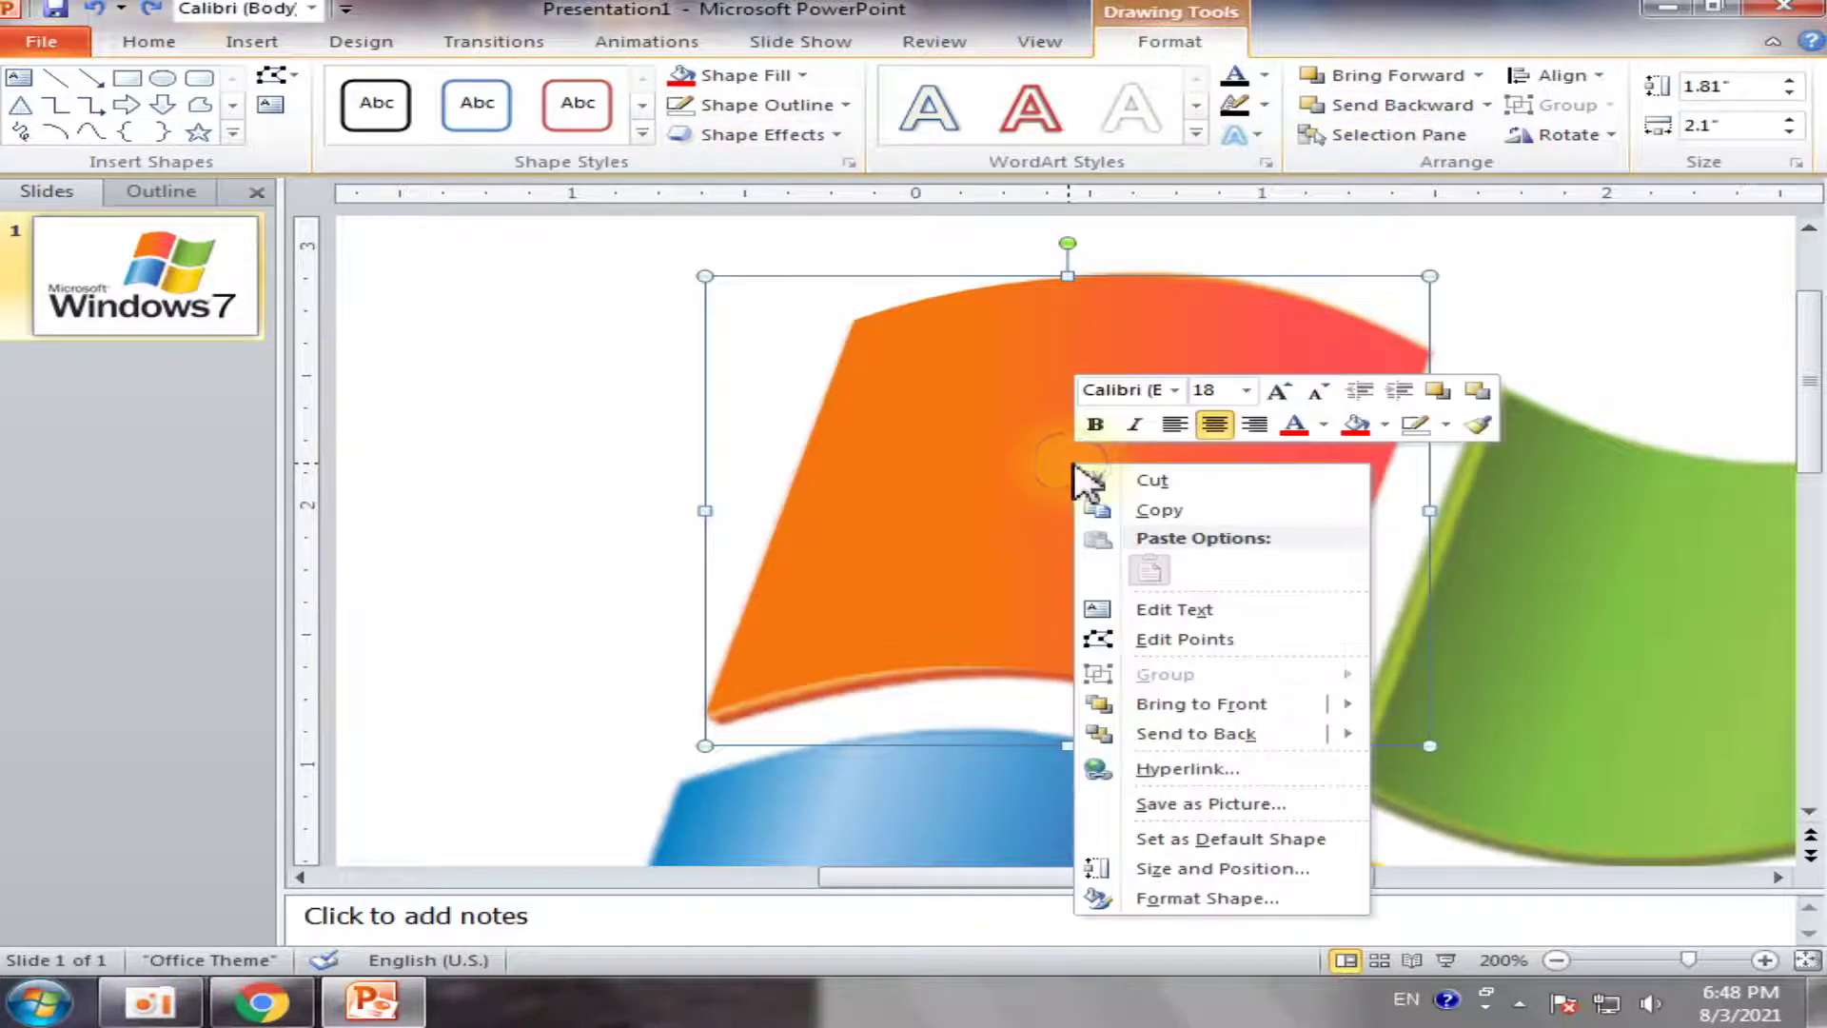
{"action": "left_click", "coordinate": [1227, 899]}
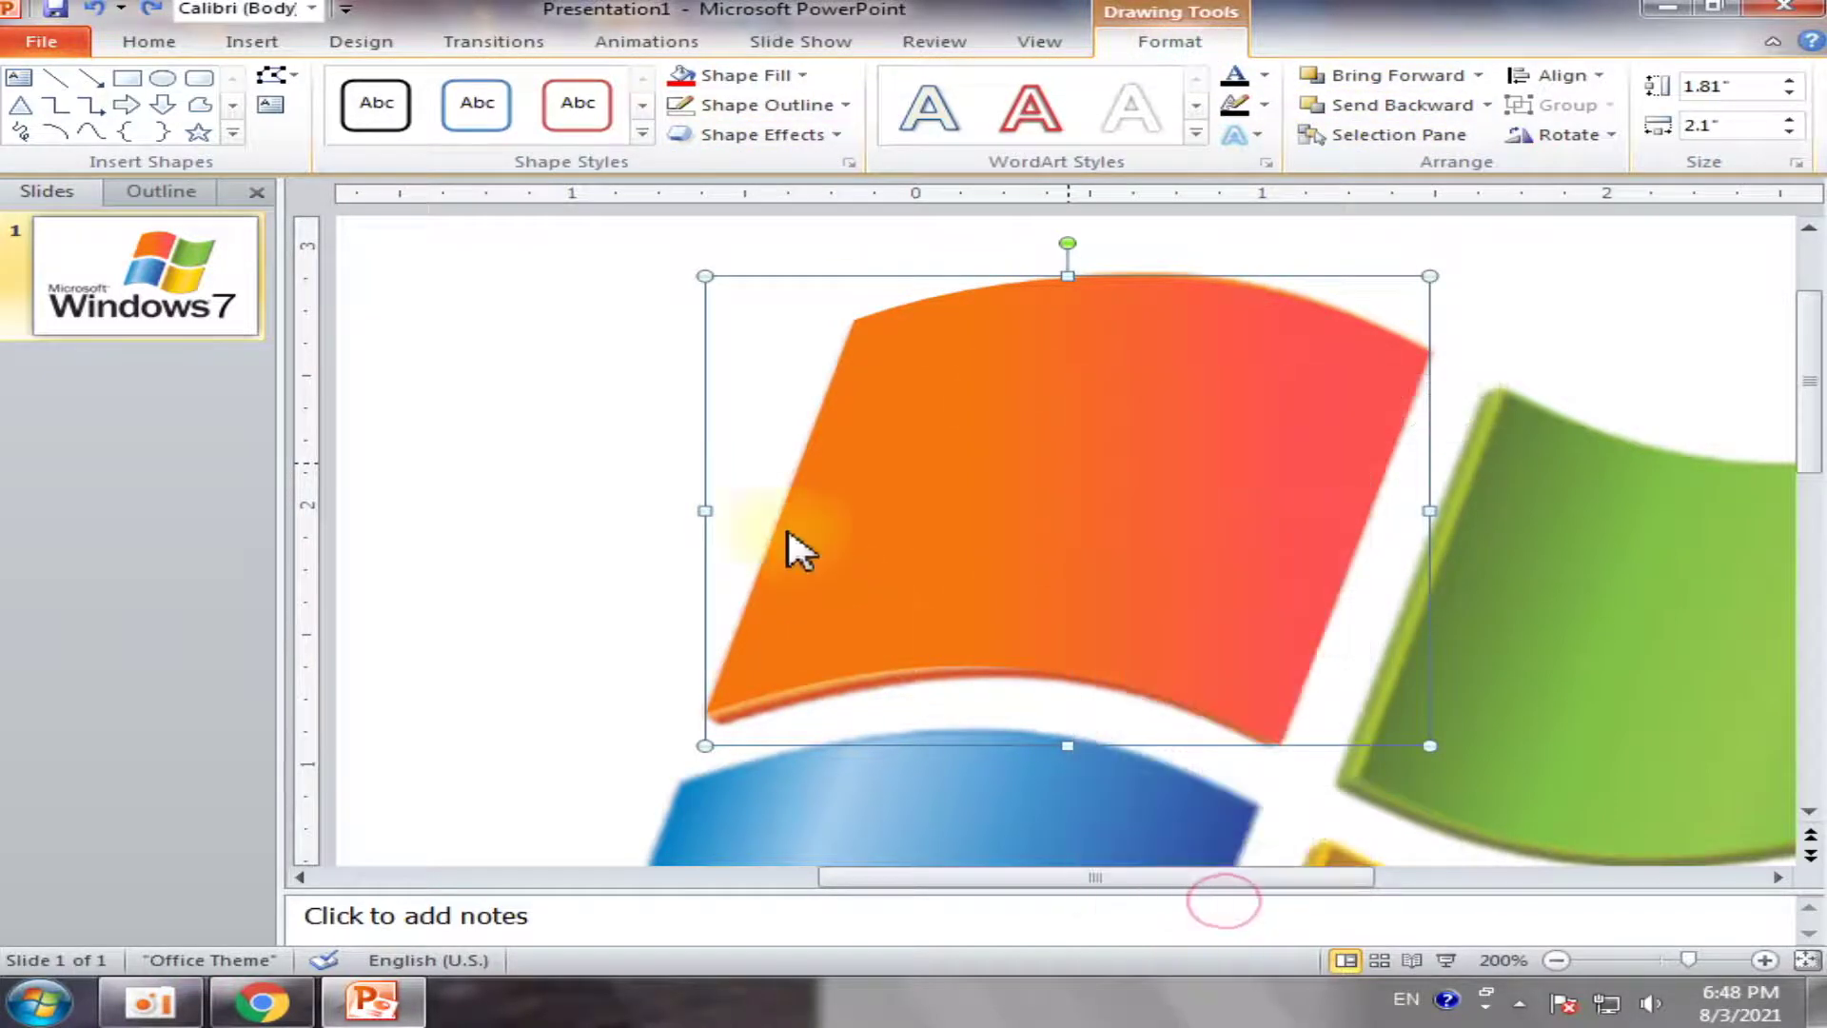
Move the Format Shape window aside and set the top bevel to Circle, 6 pt
{"action": "left_click_drag", "start_coordinate": [409, 28], "coordinate": [1399, 71]}
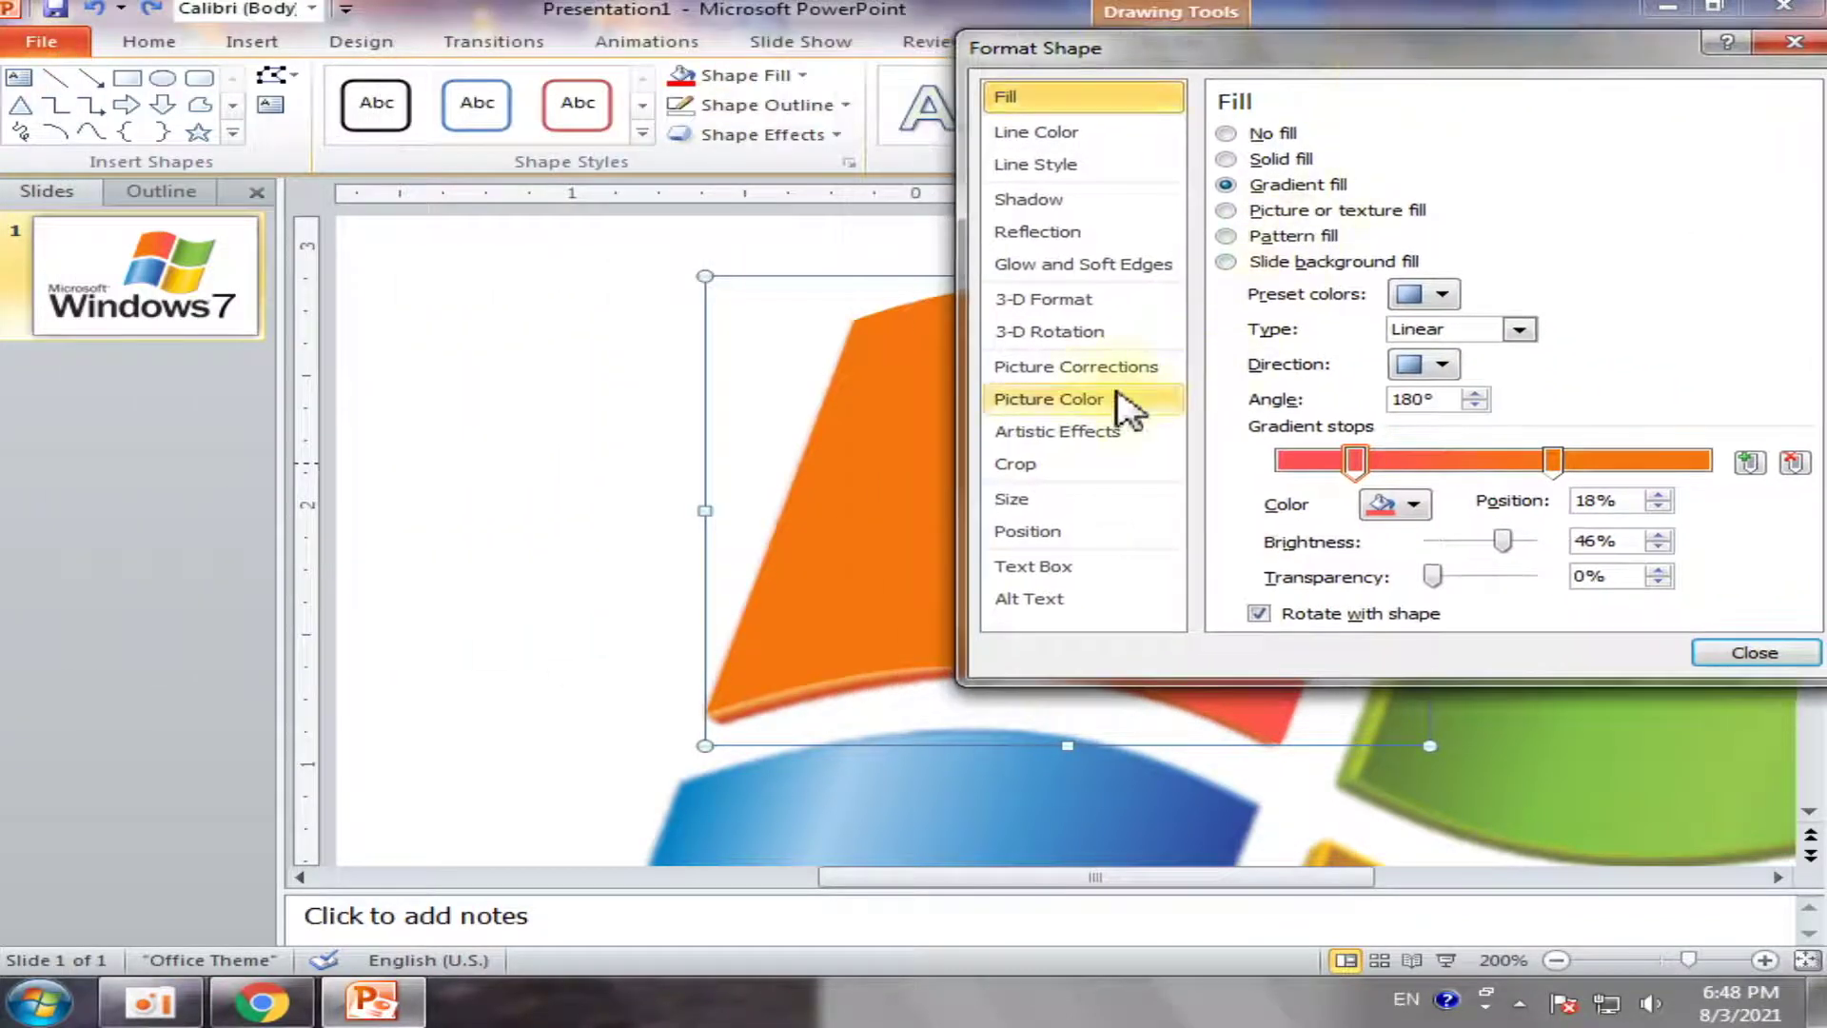
{"action": "left_click", "coordinate": [1044, 301]}
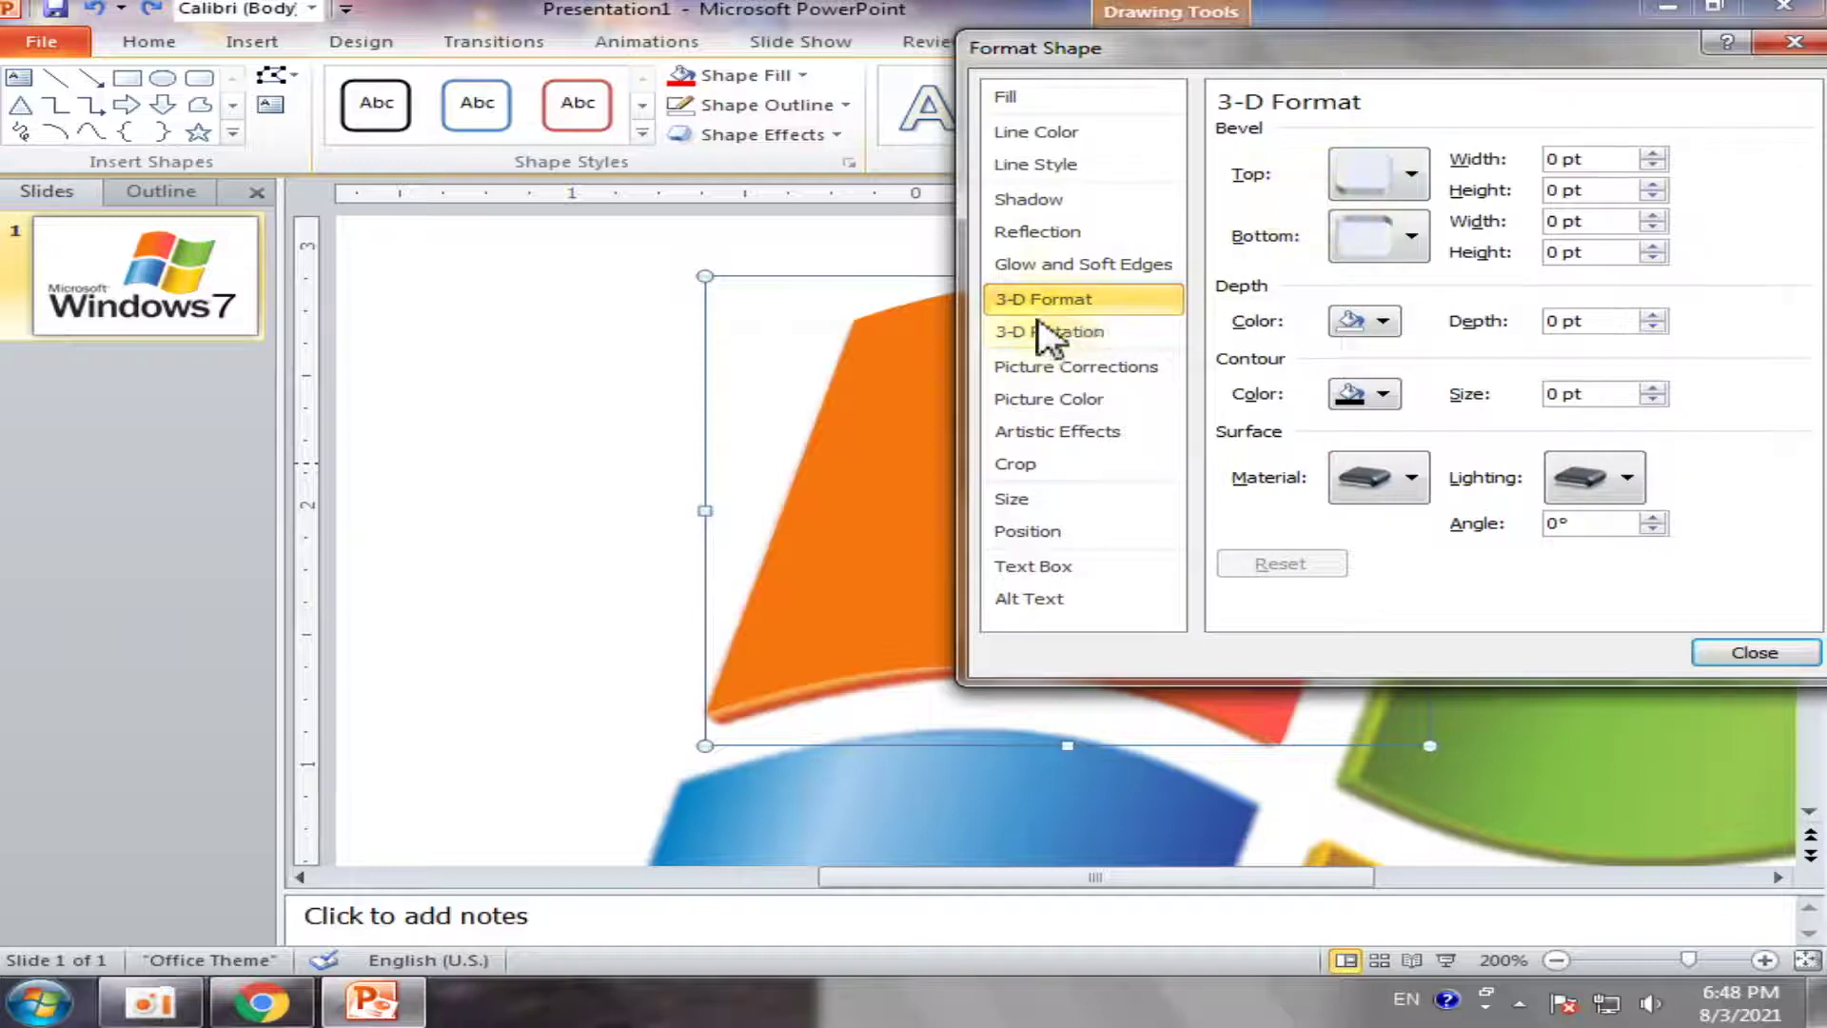
{"action": "left_click", "coordinate": [1412, 177]}
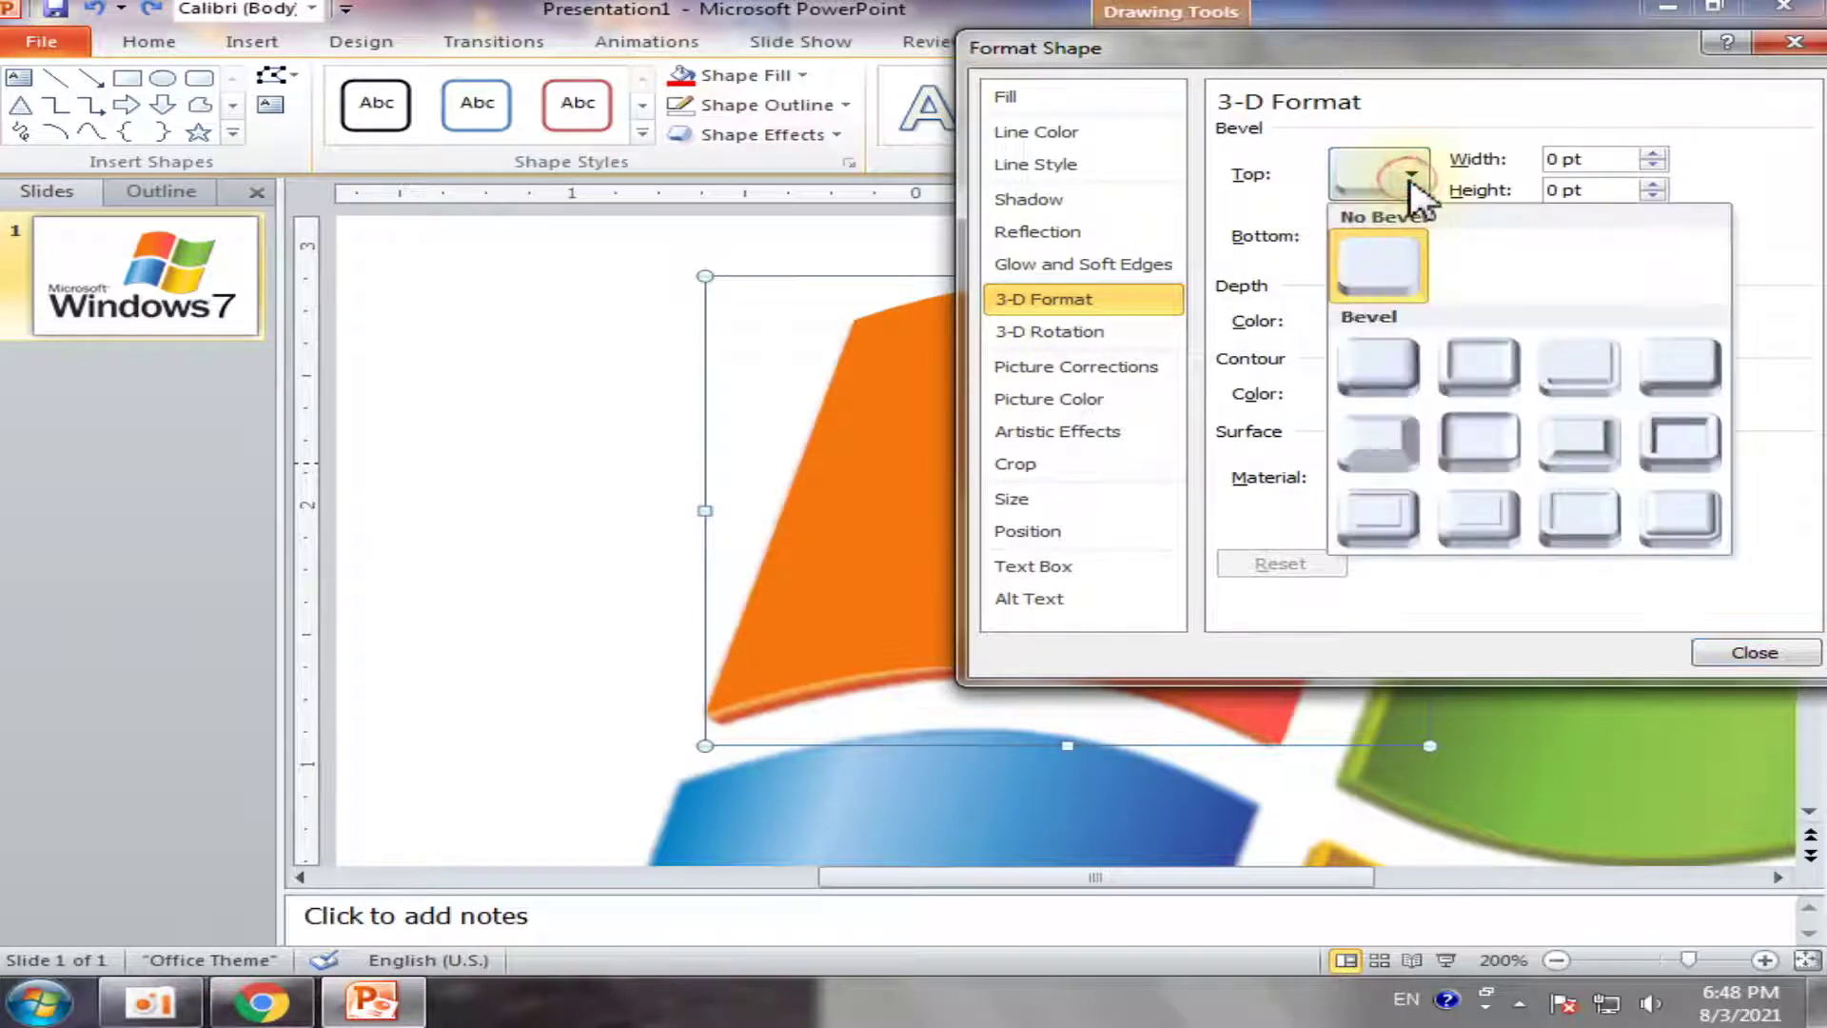
{"action": "left_click", "coordinate": [1380, 367]}
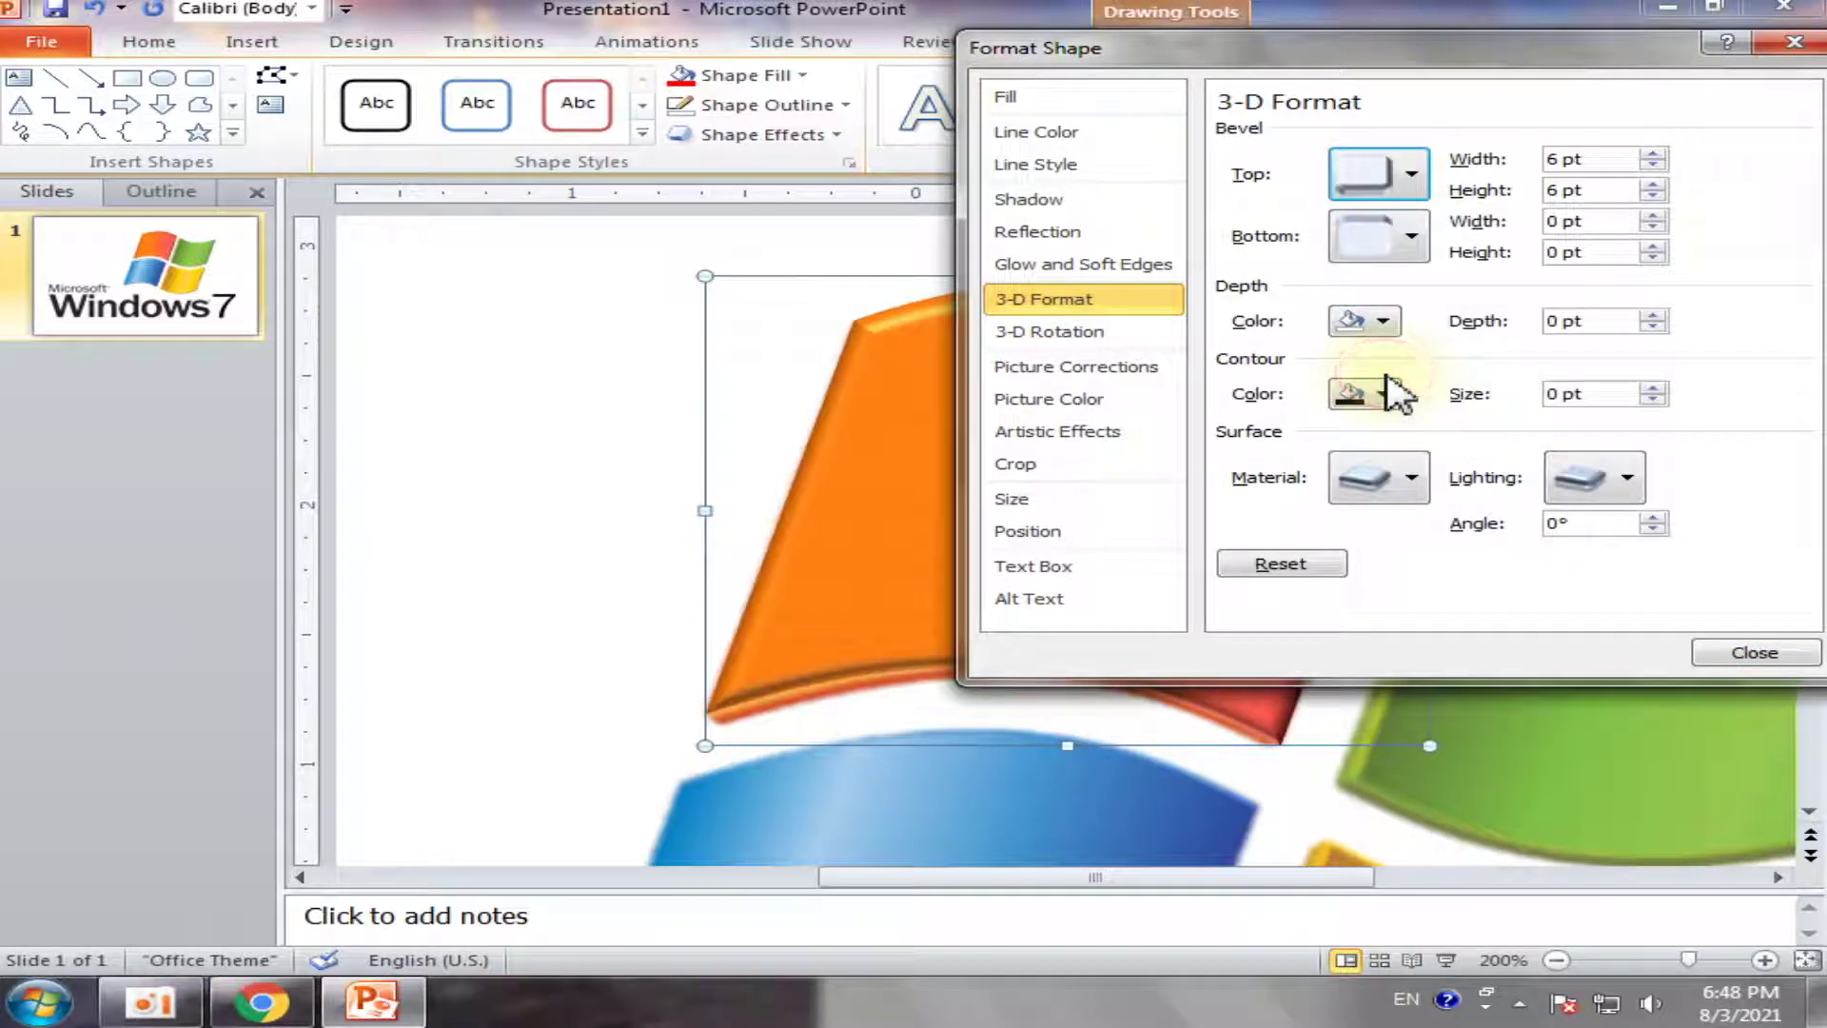
Browse the 3-D rotation presets without changes and leave the bottom bevel as none
{"action": "left_click", "coordinate": [1411, 238]}
{"action": "left_click", "coordinate": [1411, 243]}
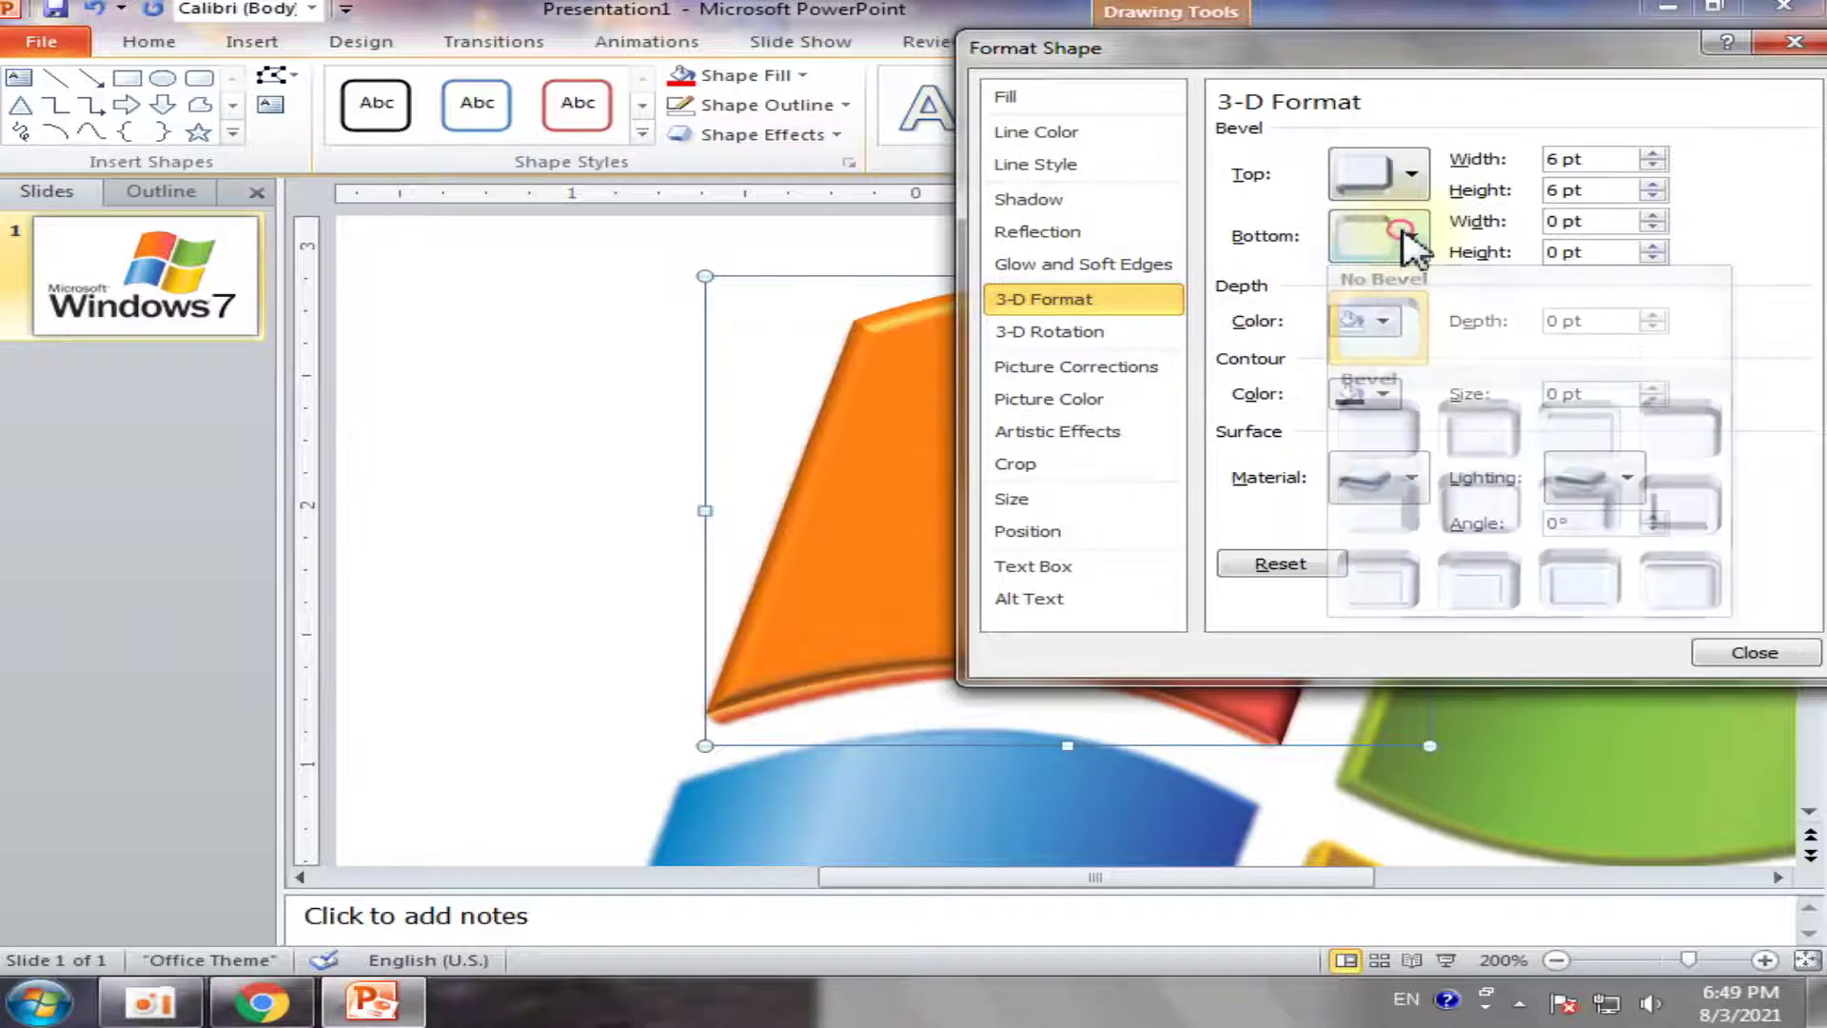
{"action": "left_click", "coordinate": [1049, 333]}
{"action": "left_click", "coordinate": [1388, 152]}
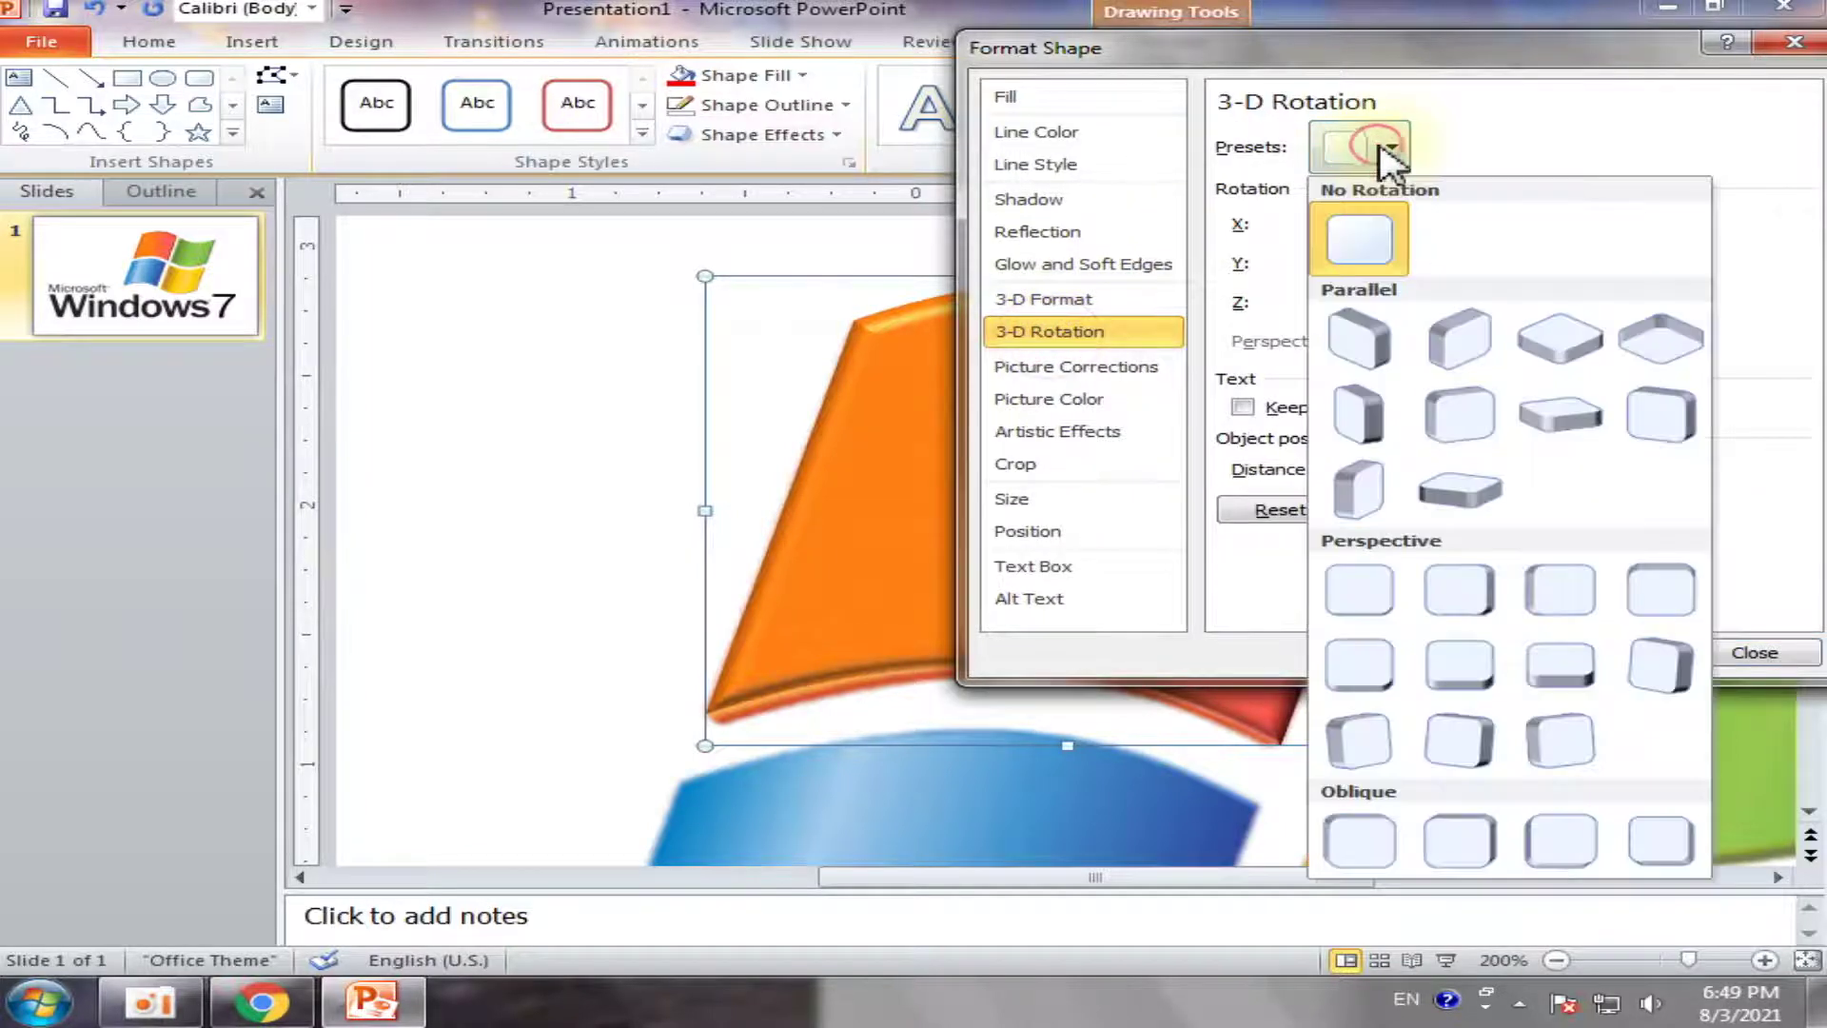
{"action": "left_click", "coordinate": [1381, 152]}
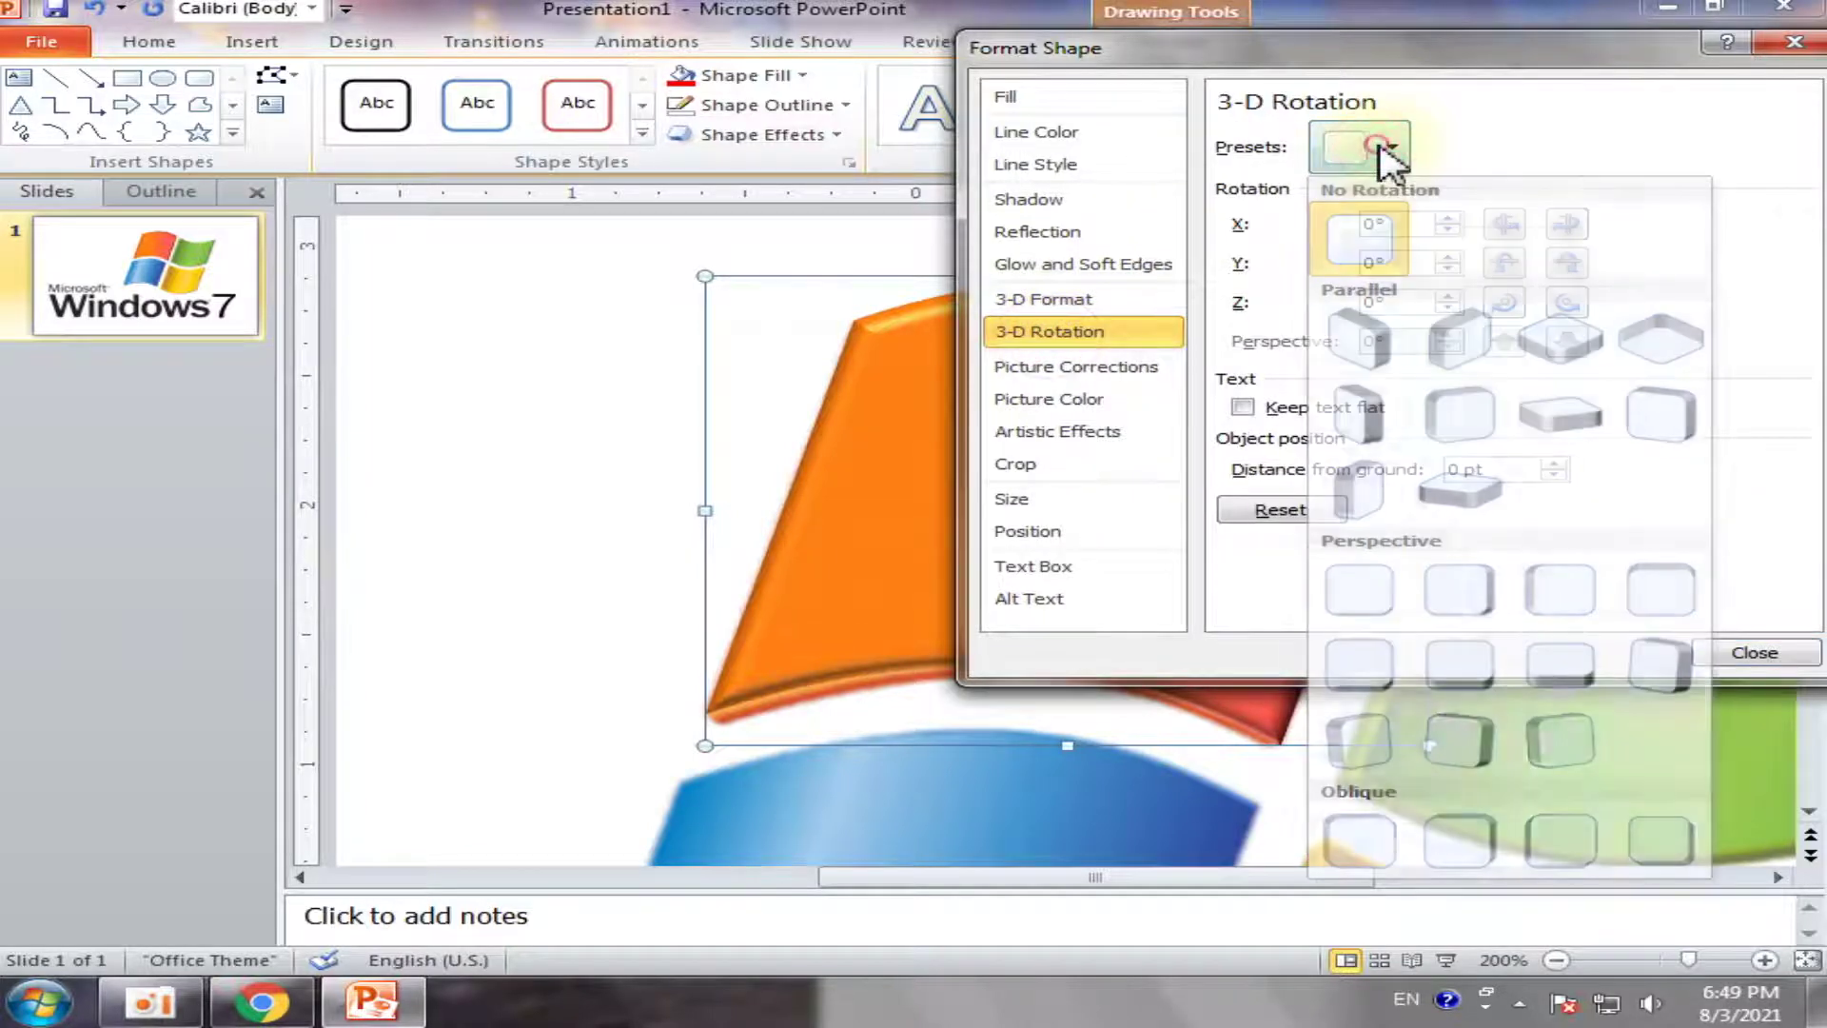
{"action": "left_click", "coordinate": [1061, 301]}
{"action": "left_click", "coordinate": [1412, 238]}
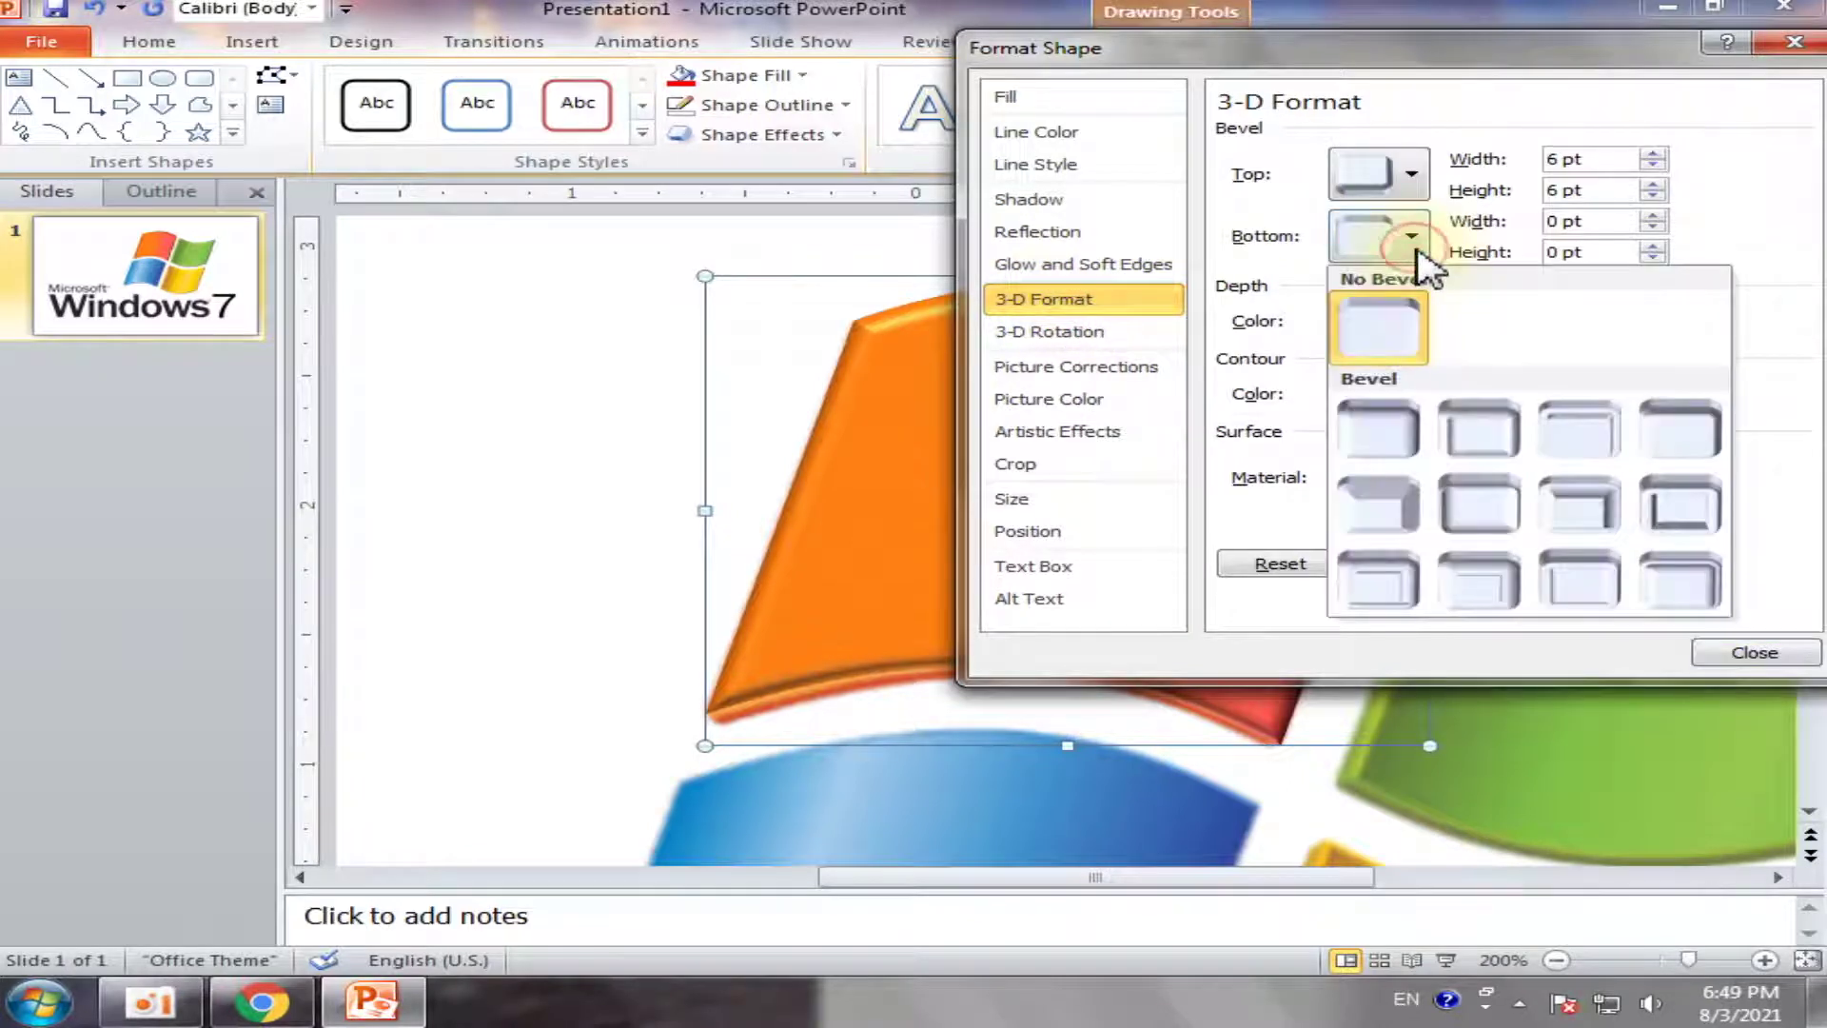
{"action": "left_click", "coordinate": [1413, 240]}
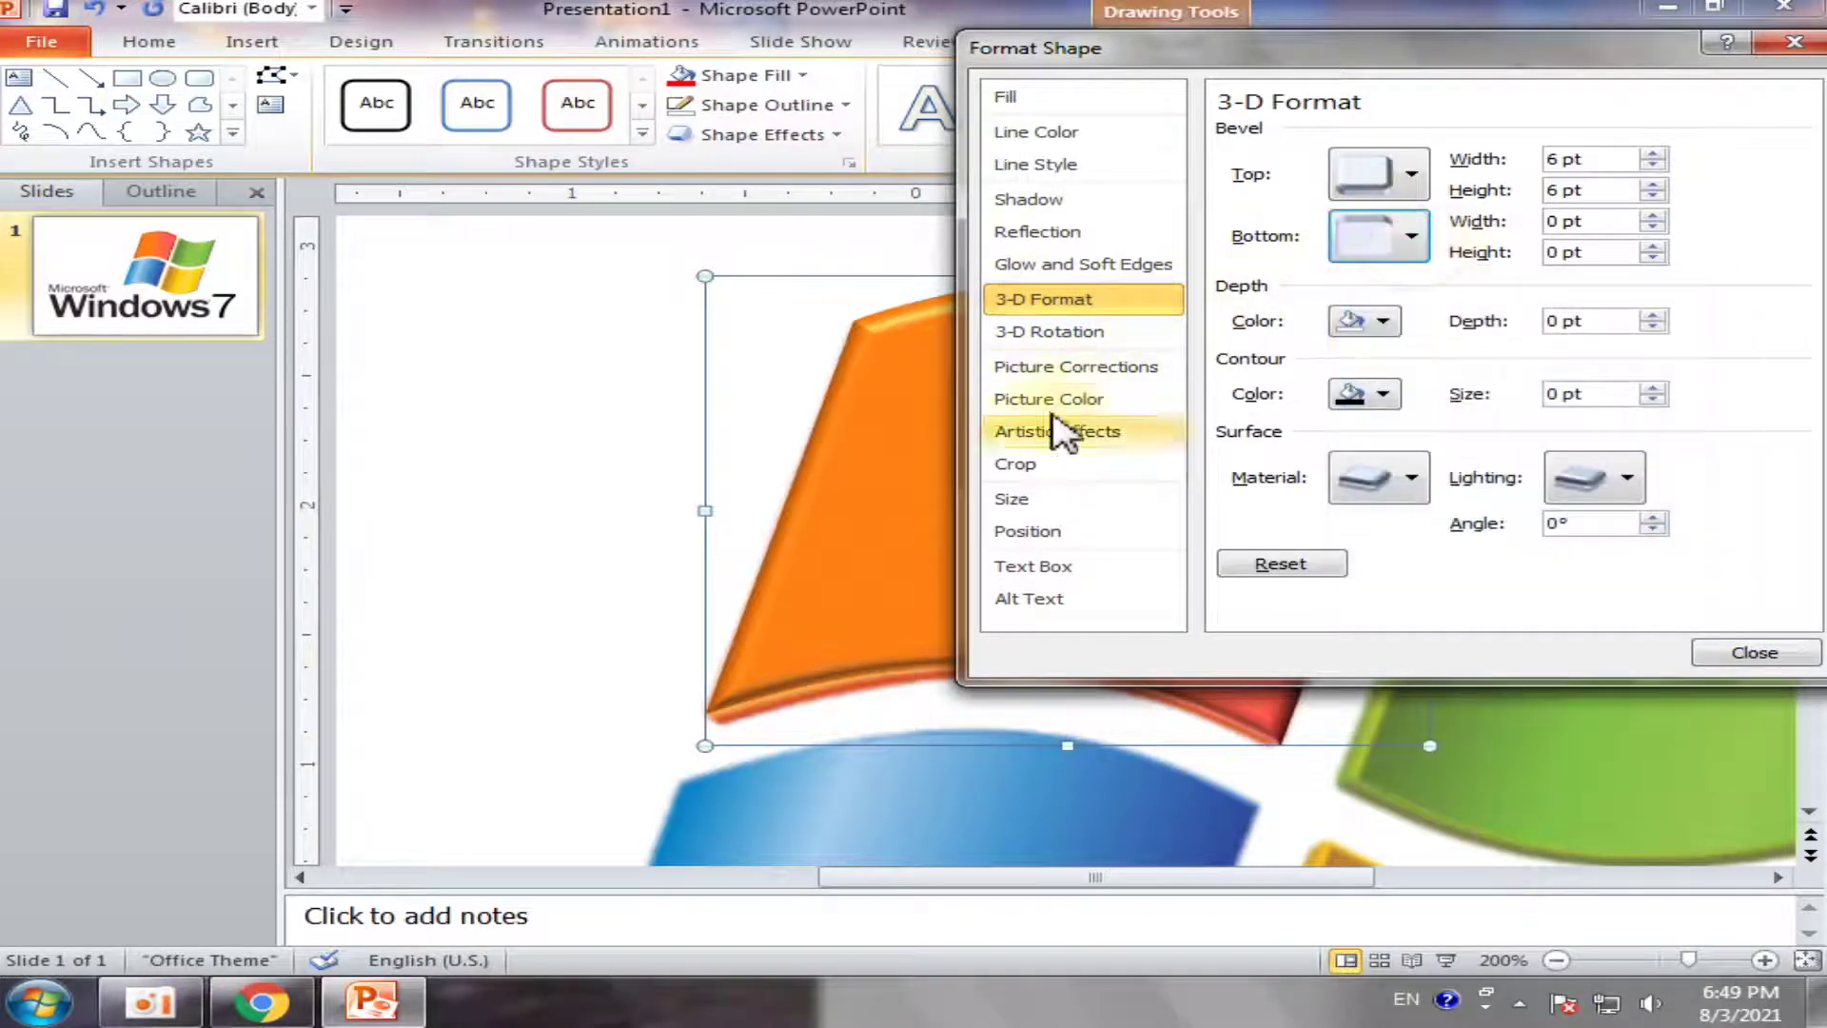
Move the window back beside the slide and reset the X rotation to 0°
{"action": "mouse_move", "coordinate": [1521, 54]}
{"action": "left_mouse_down"}
{"action": "mouse_move", "coordinate": [562, 334]}
{"action": "mouse_move", "coordinate": [530, 73]}
{"action": "mouse_move", "coordinate": [638, 100]}
{"action": "mouse_move", "coordinate": [785, 250]}
{"action": "left_mouse_up"}
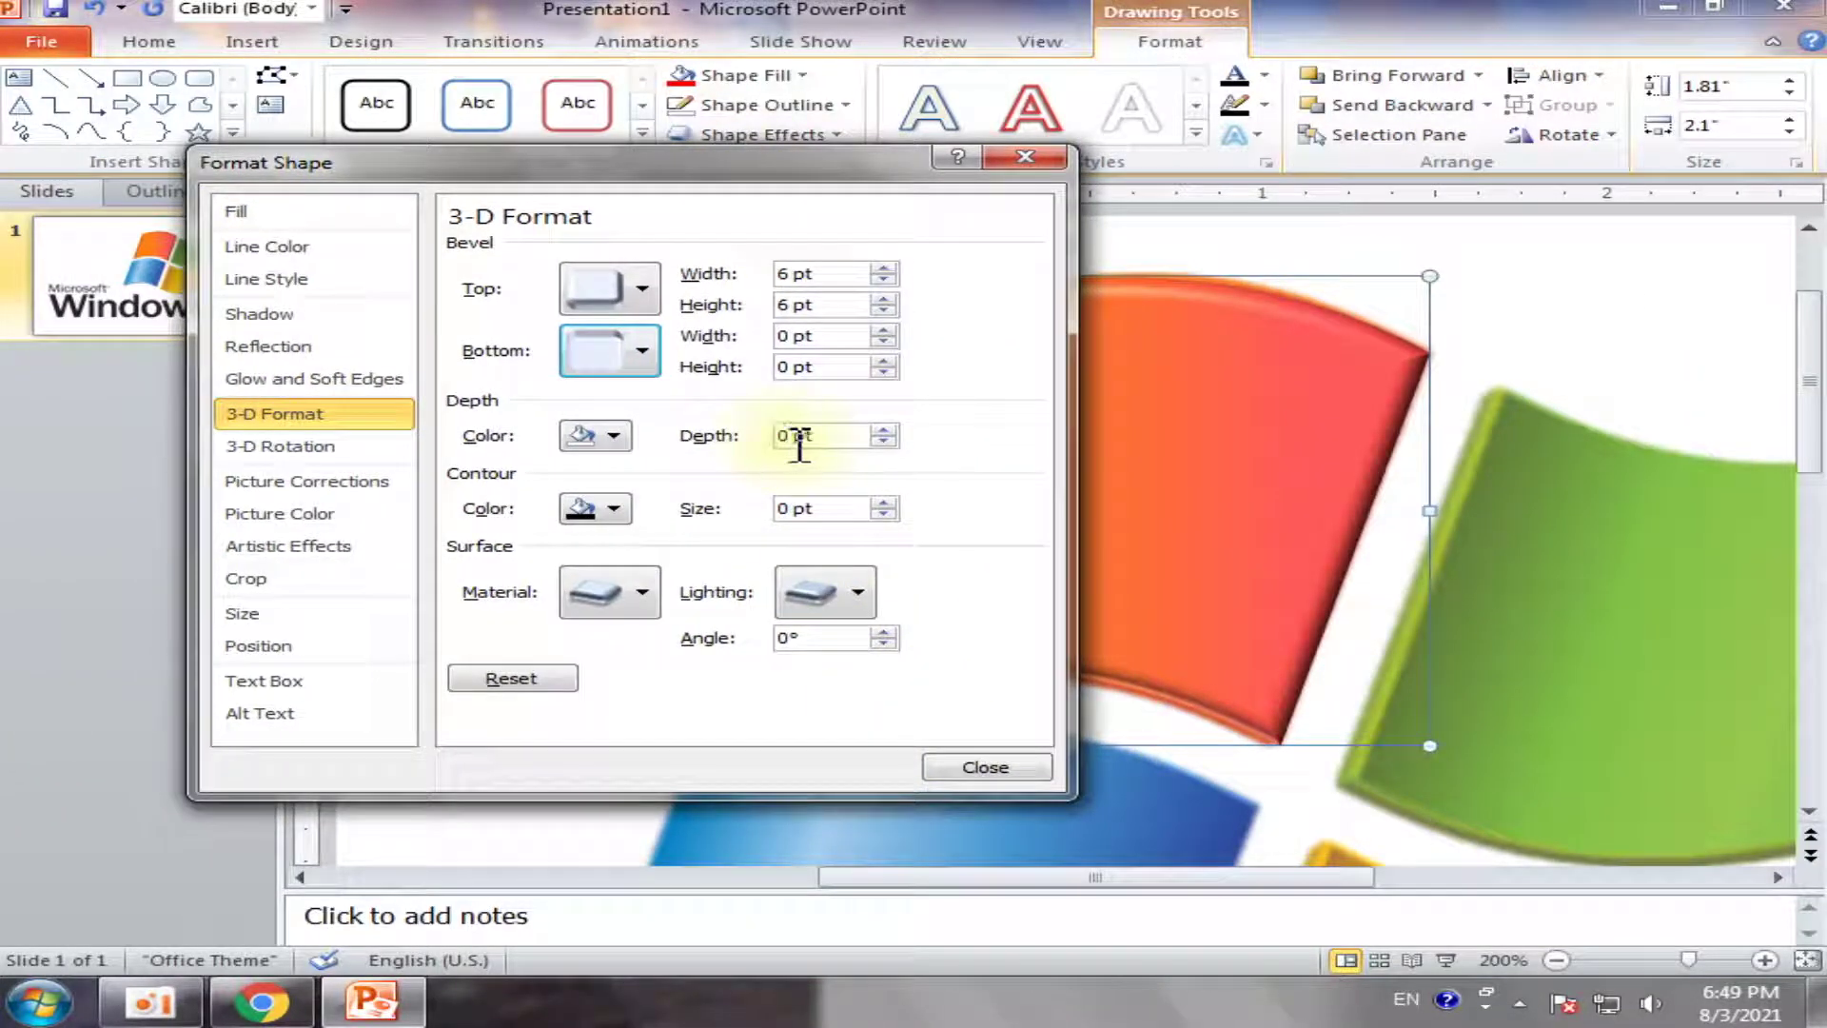
{"action": "left_click", "coordinate": [286, 446]}
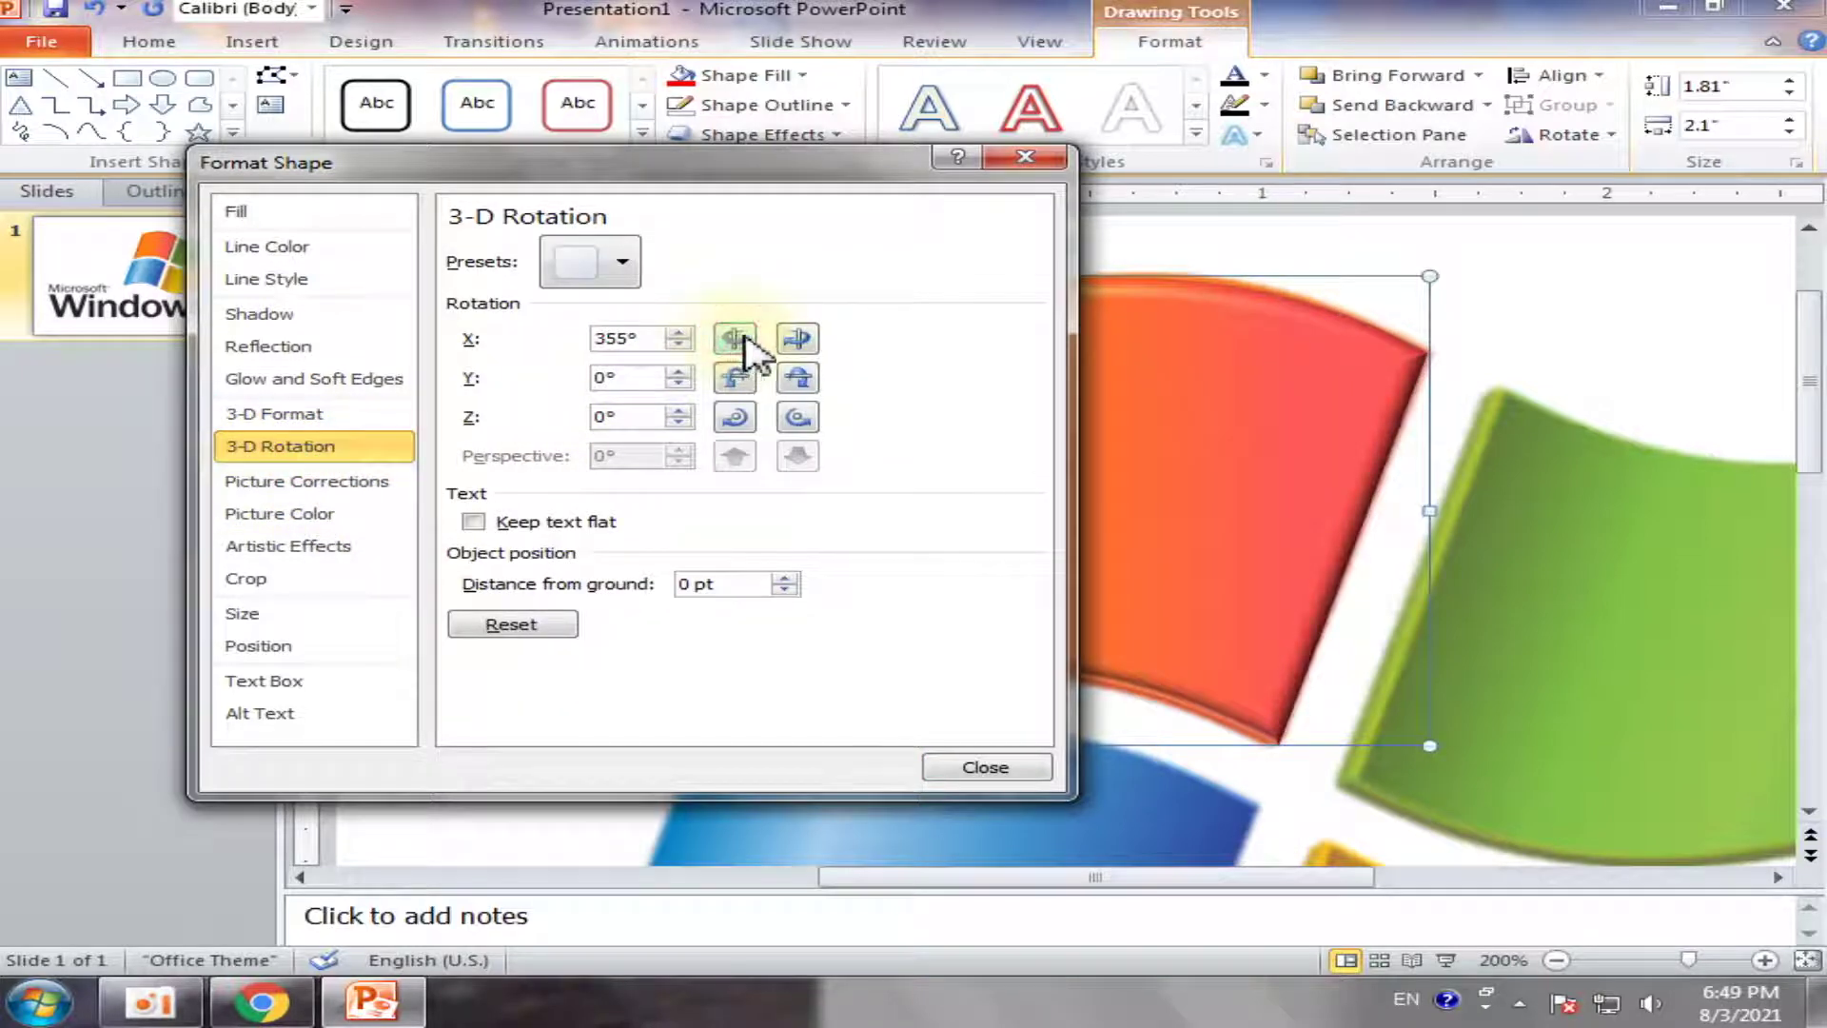
{"action": "left_click", "coordinate": [786, 338]}
Close the formatting settings and zoom out to 148% so all four panes show
{"action": "left_click", "coordinate": [985, 767]}
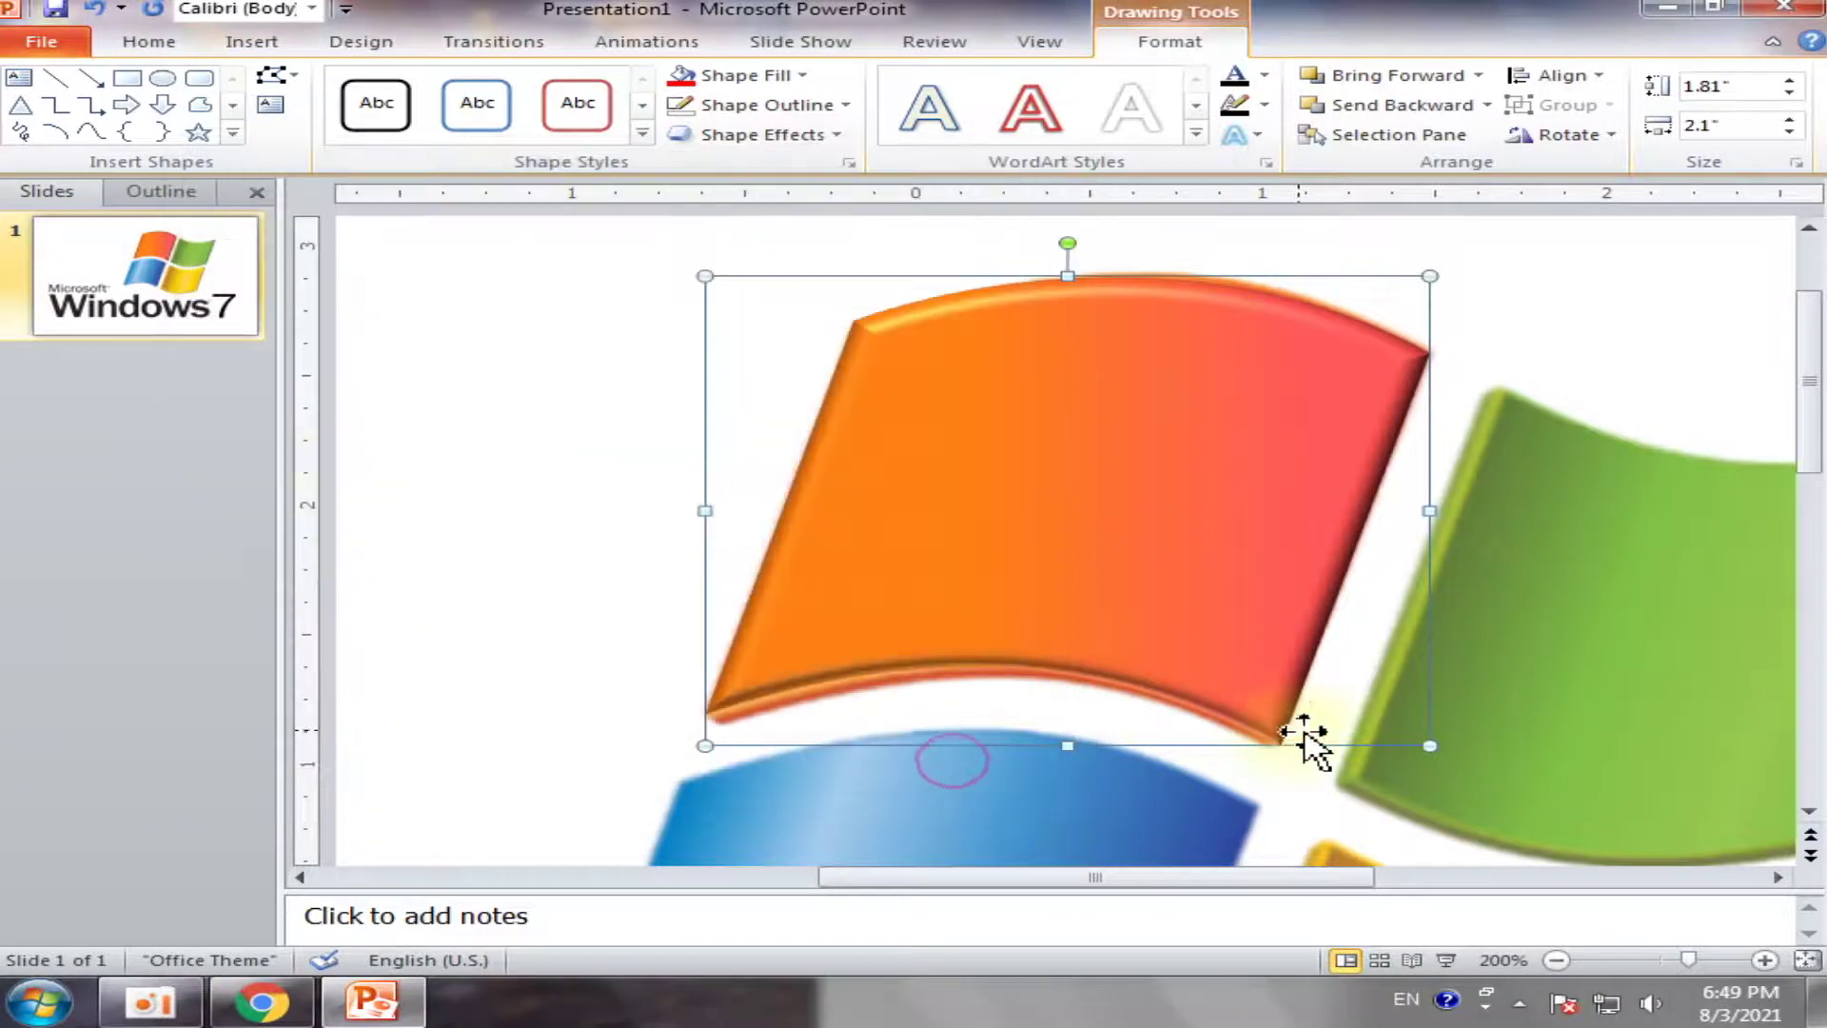
{"action": "left_click", "coordinate": [1285, 719]}
{"action": "left_click", "coordinate": [1671, 959]}
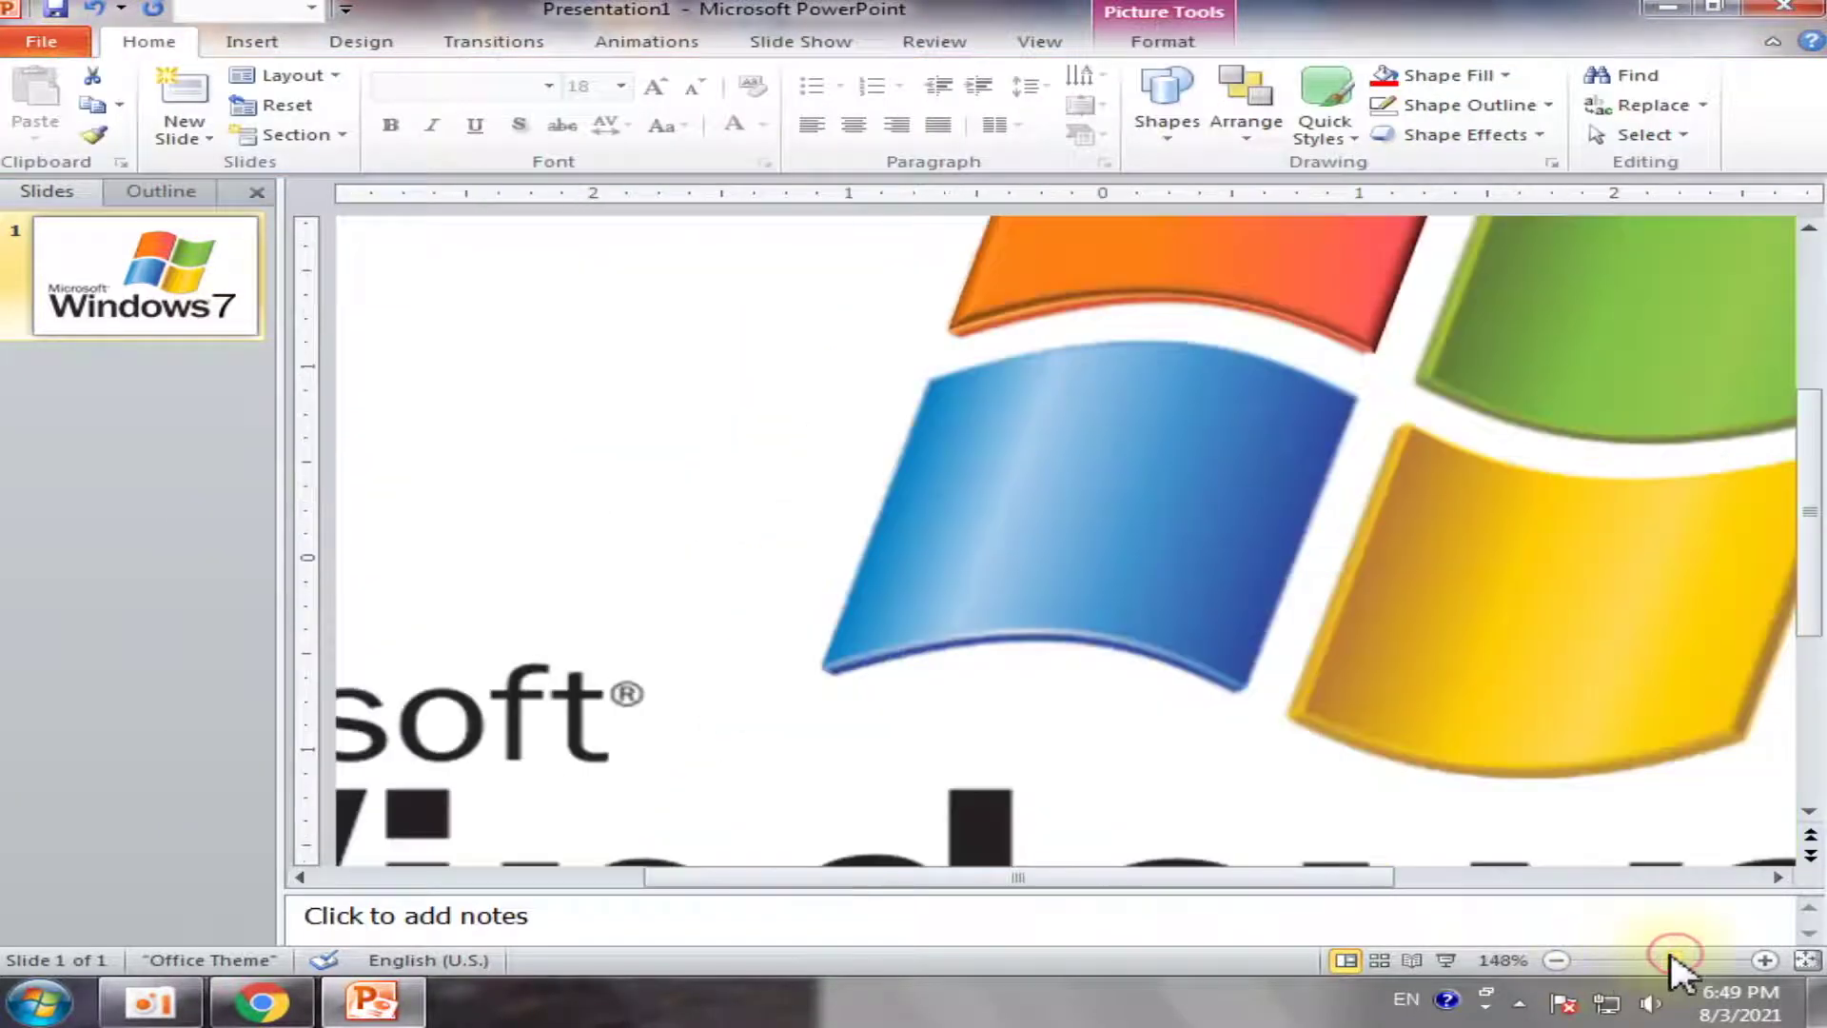
{"action": "scroll", "coordinate": [1346, 775], "scroll_direction": "up", "scroll_amount": 1}
{"action": "scroll", "coordinate": [1358, 848], "scroll_direction": "up", "scroll_amount": 1}
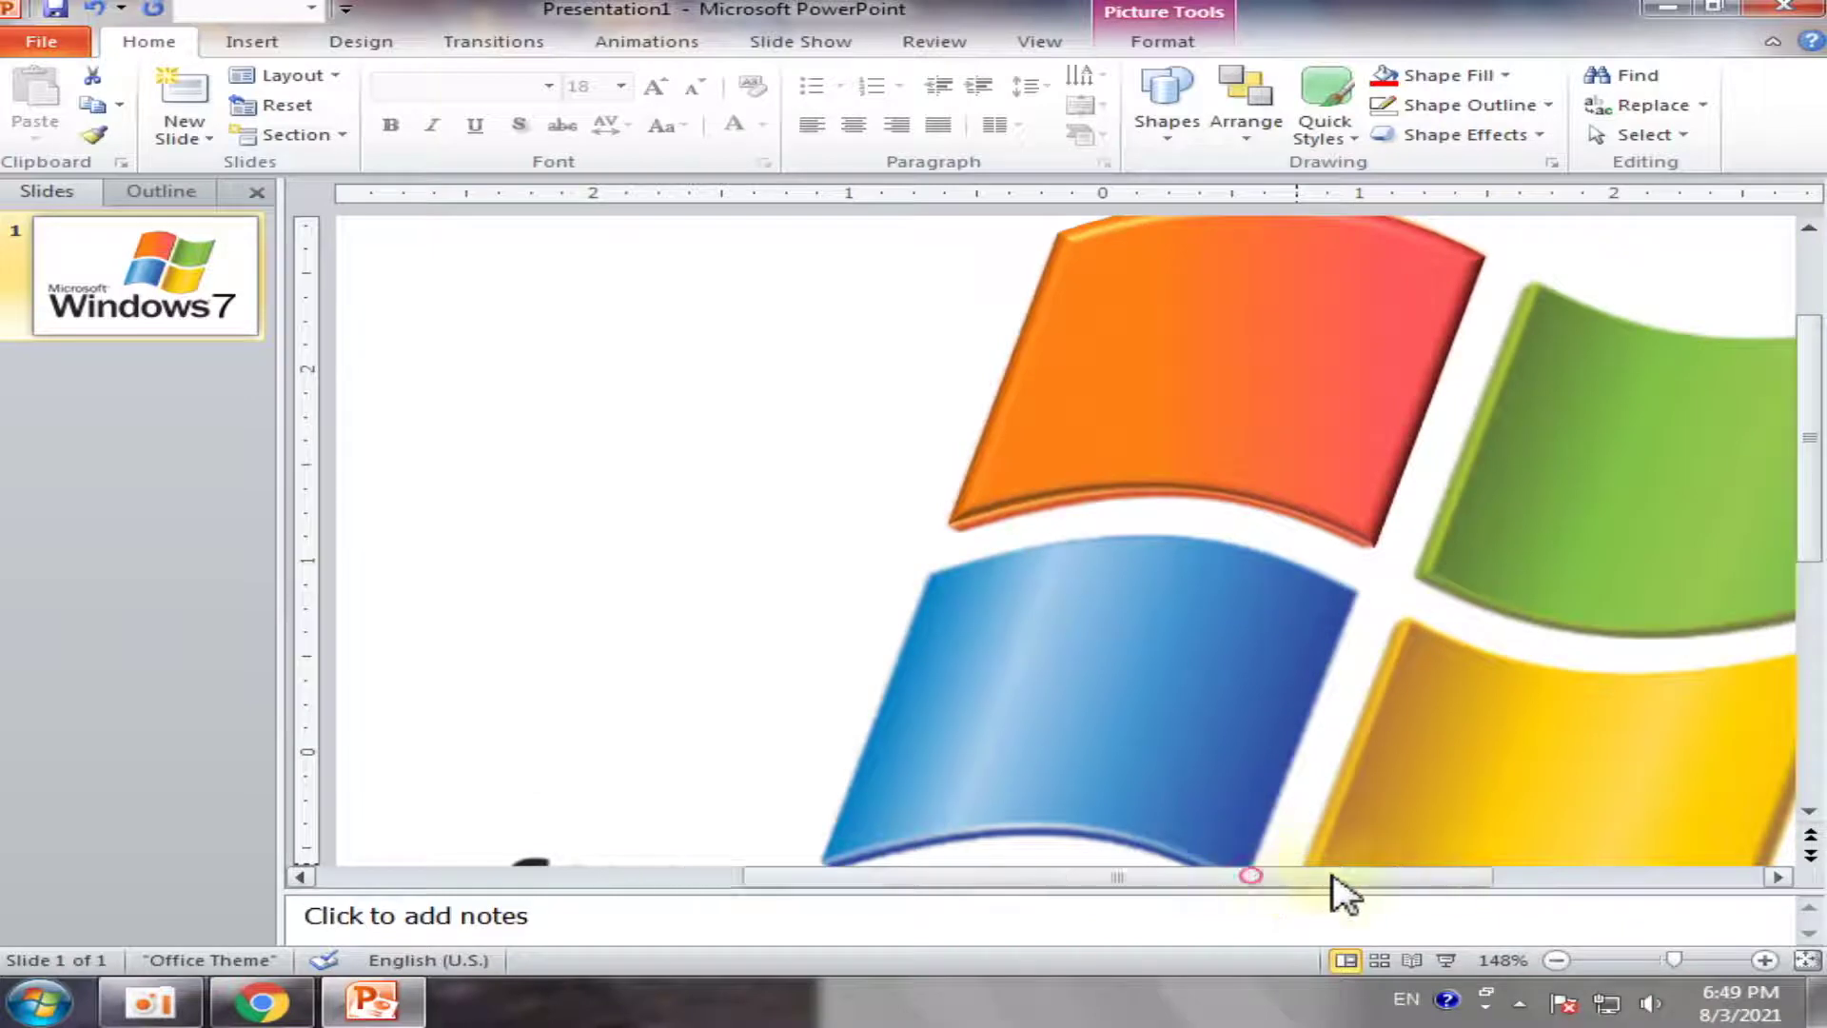
{"action": "left_click_drag", "start_coordinate": [1257, 876], "coordinate": [1436, 828]}
{"action": "scroll", "coordinate": [1237, 788], "scroll_direction": "up", "scroll_amount": 1}
{"action": "scroll", "coordinate": [1152, 704], "scroll_direction": "down", "scroll_amount": 1}
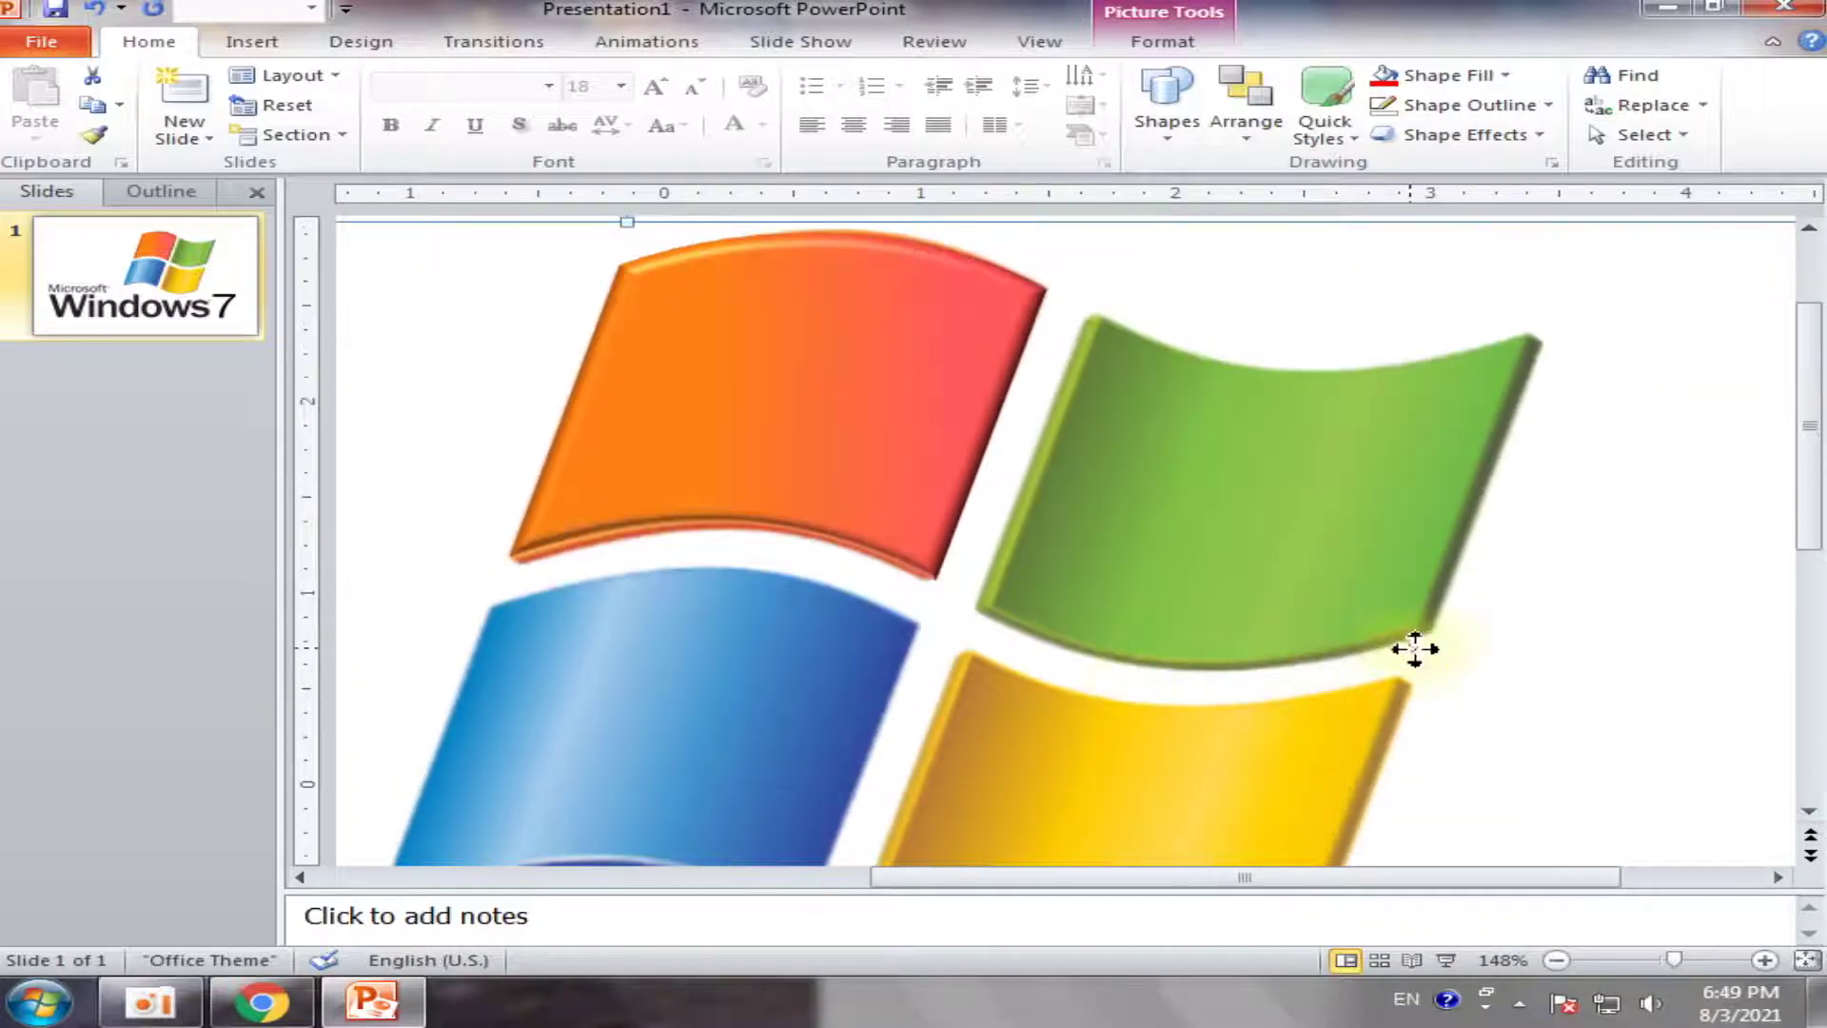
Try copies of the orange piece over the green pane, undoing each one
{"action": "left_click", "coordinate": [824, 419]}
{"action": "left_click_drag", "start_coordinate": [824, 419], "coordinate": [1480, 476]}
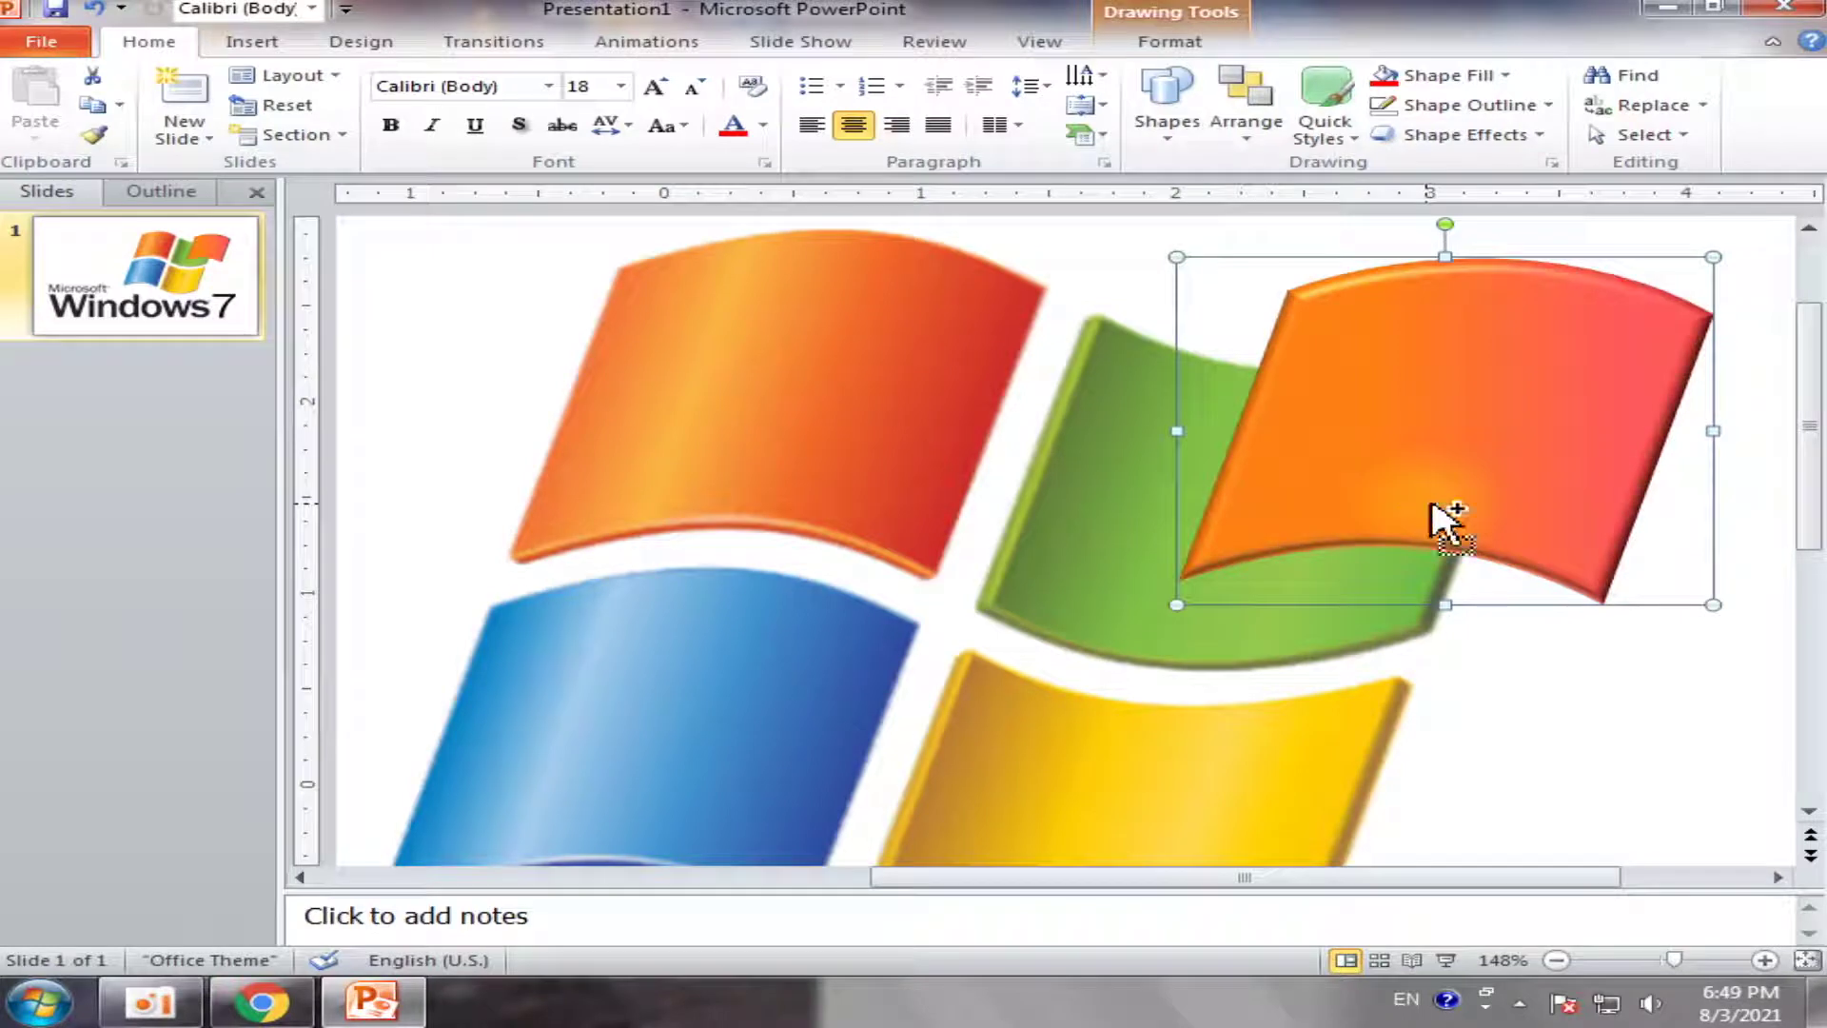
{"action": "key", "text": "ctrl+z"}
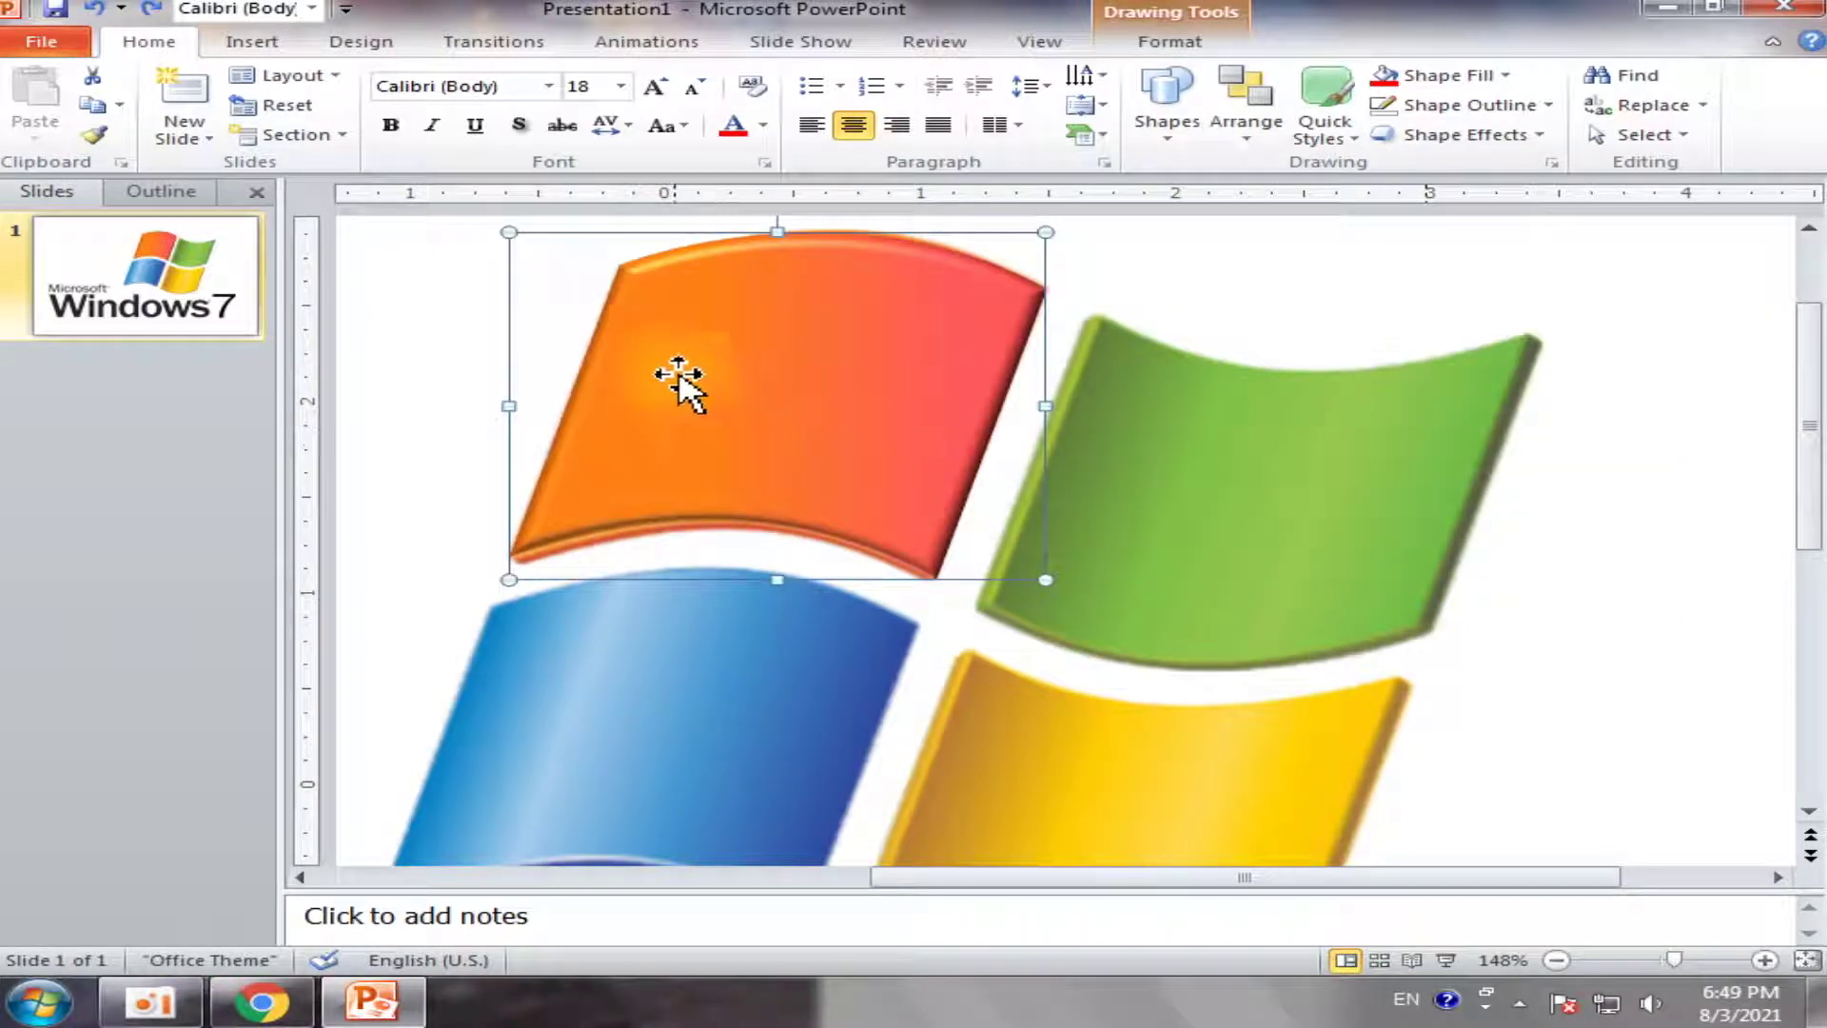
{"action": "left_click_drag", "start_coordinate": [836, 407], "coordinate": [1326, 461]}
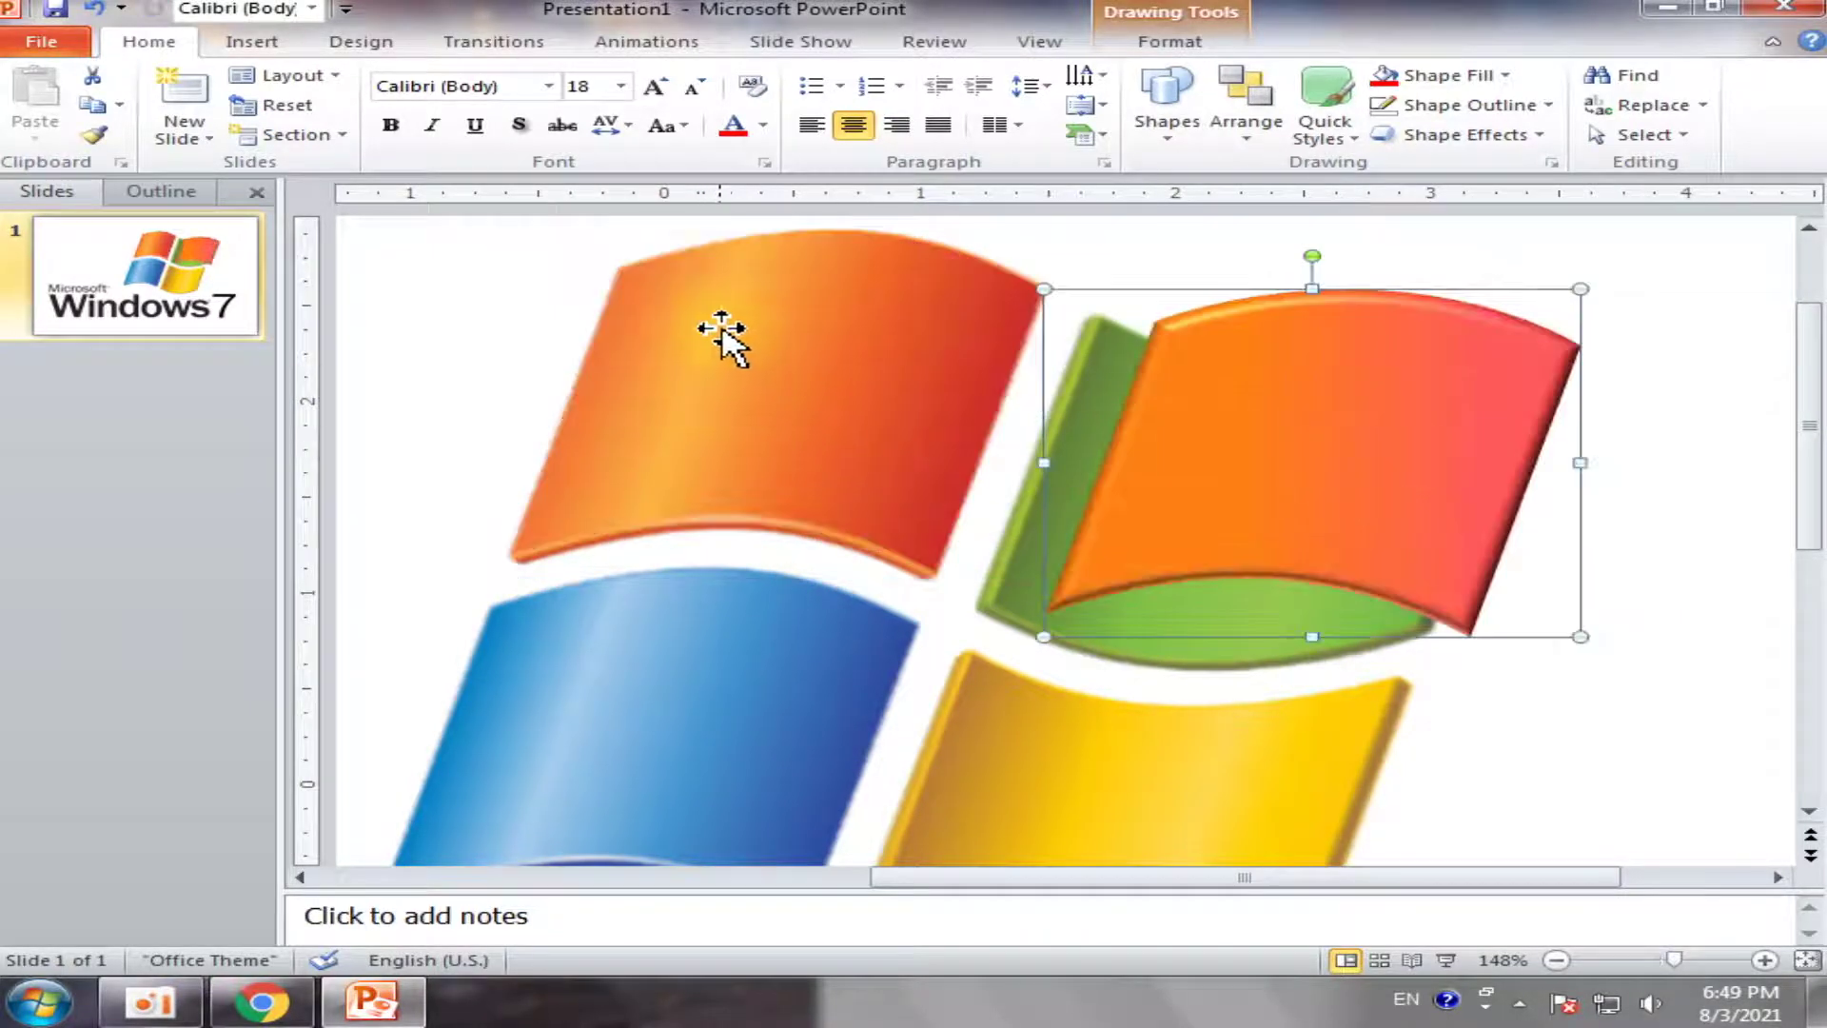
{"action": "left_click", "coordinate": [1311, 507]}
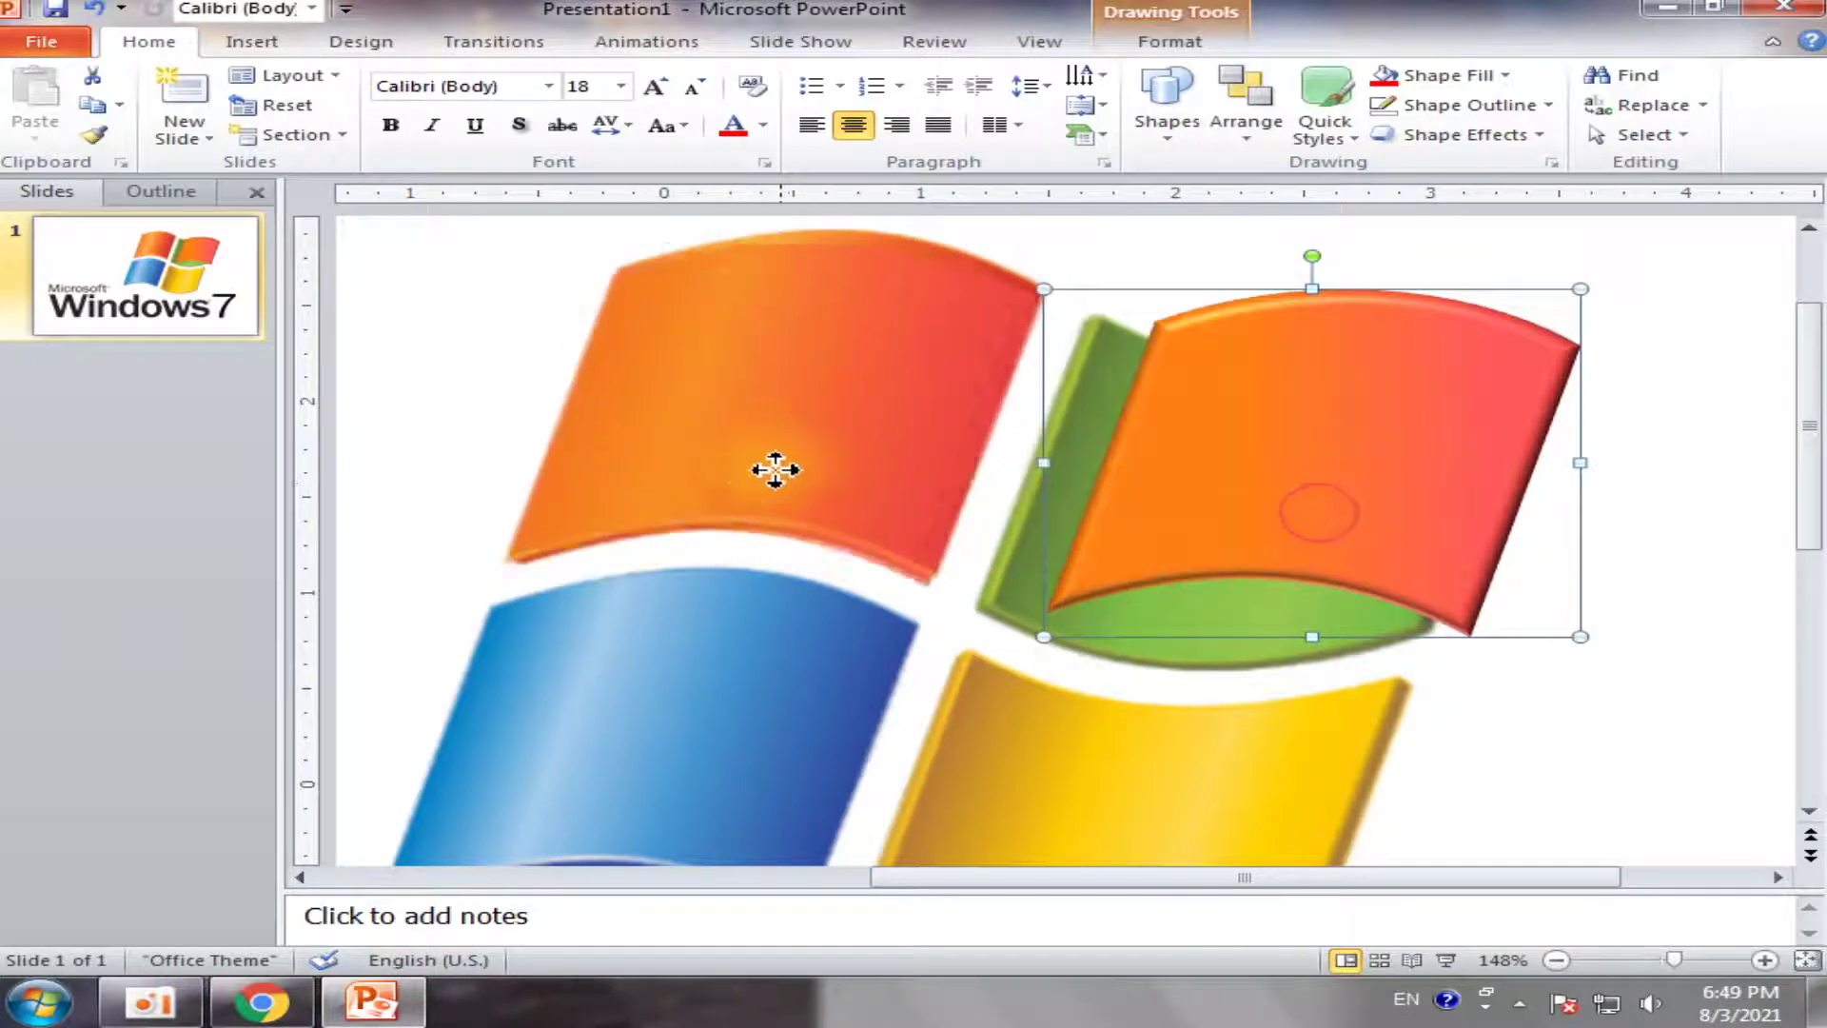
{"action": "key", "text": "ctrl+z"}
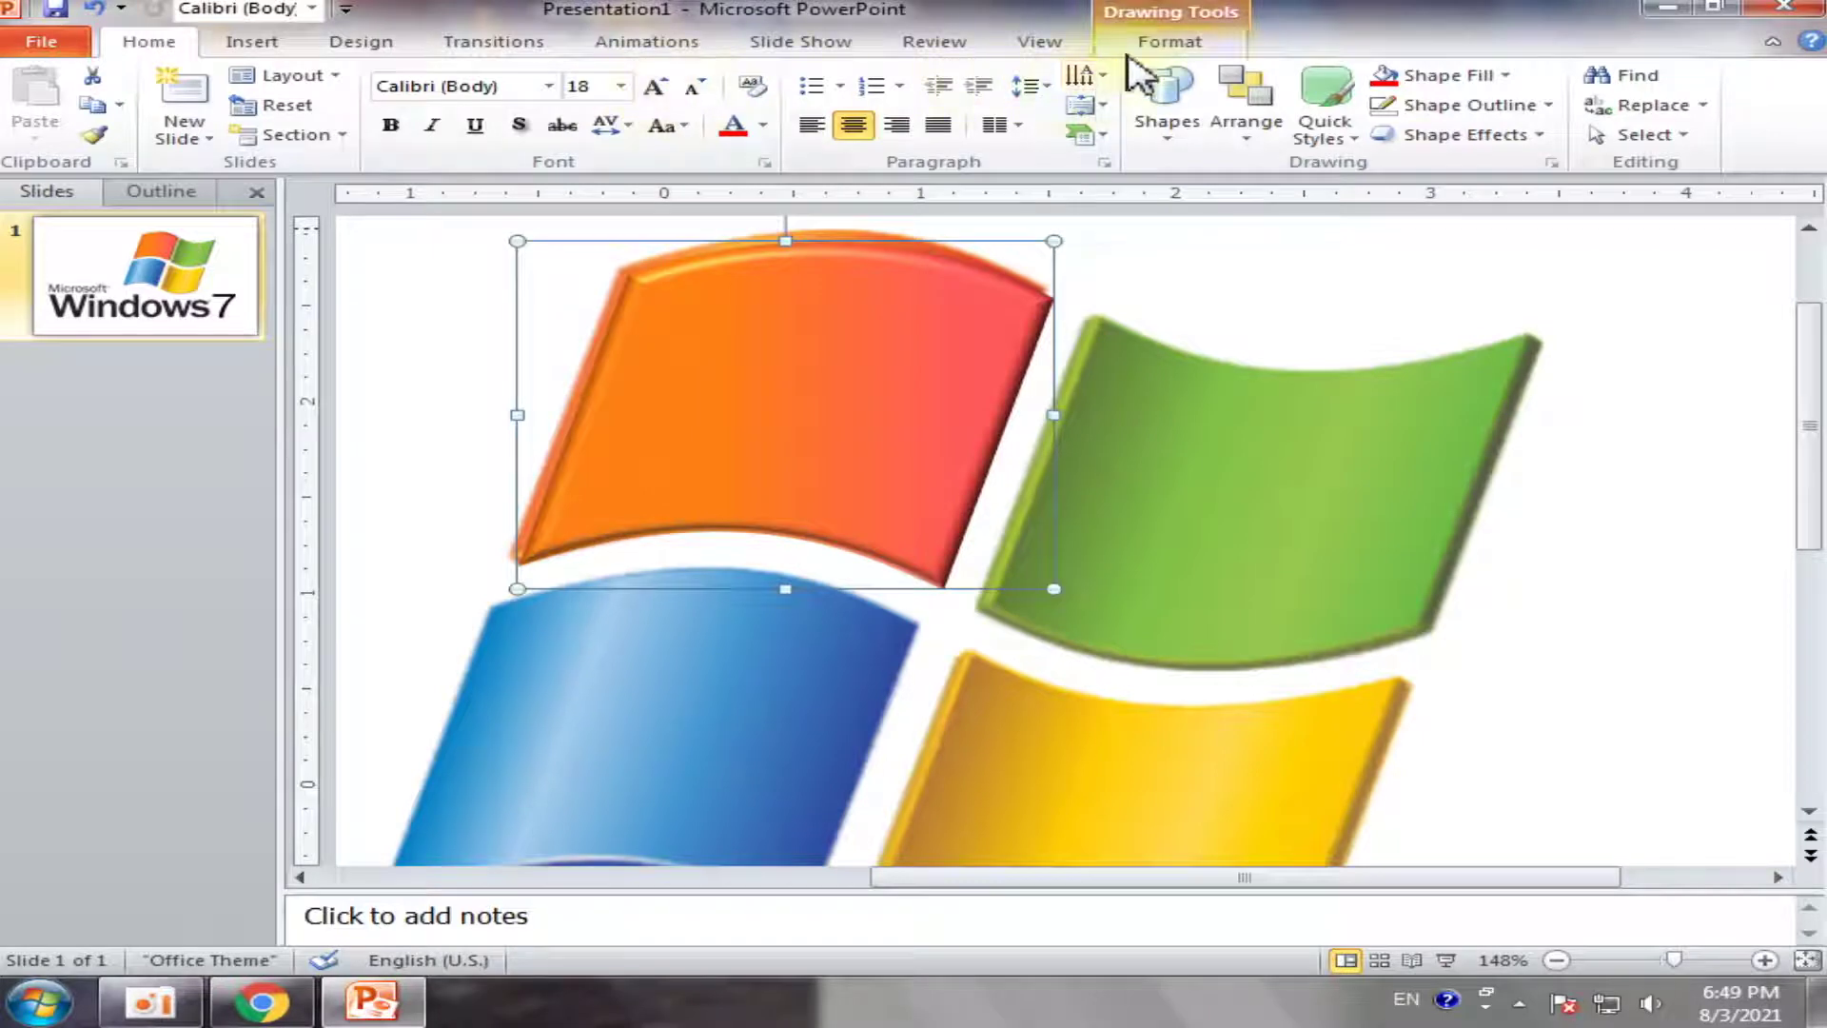
Set the gradient stops to 0% and 100% with an Orange middle stop, then close Format Shape
{"action": "right_click", "coordinate": [699, 385]}
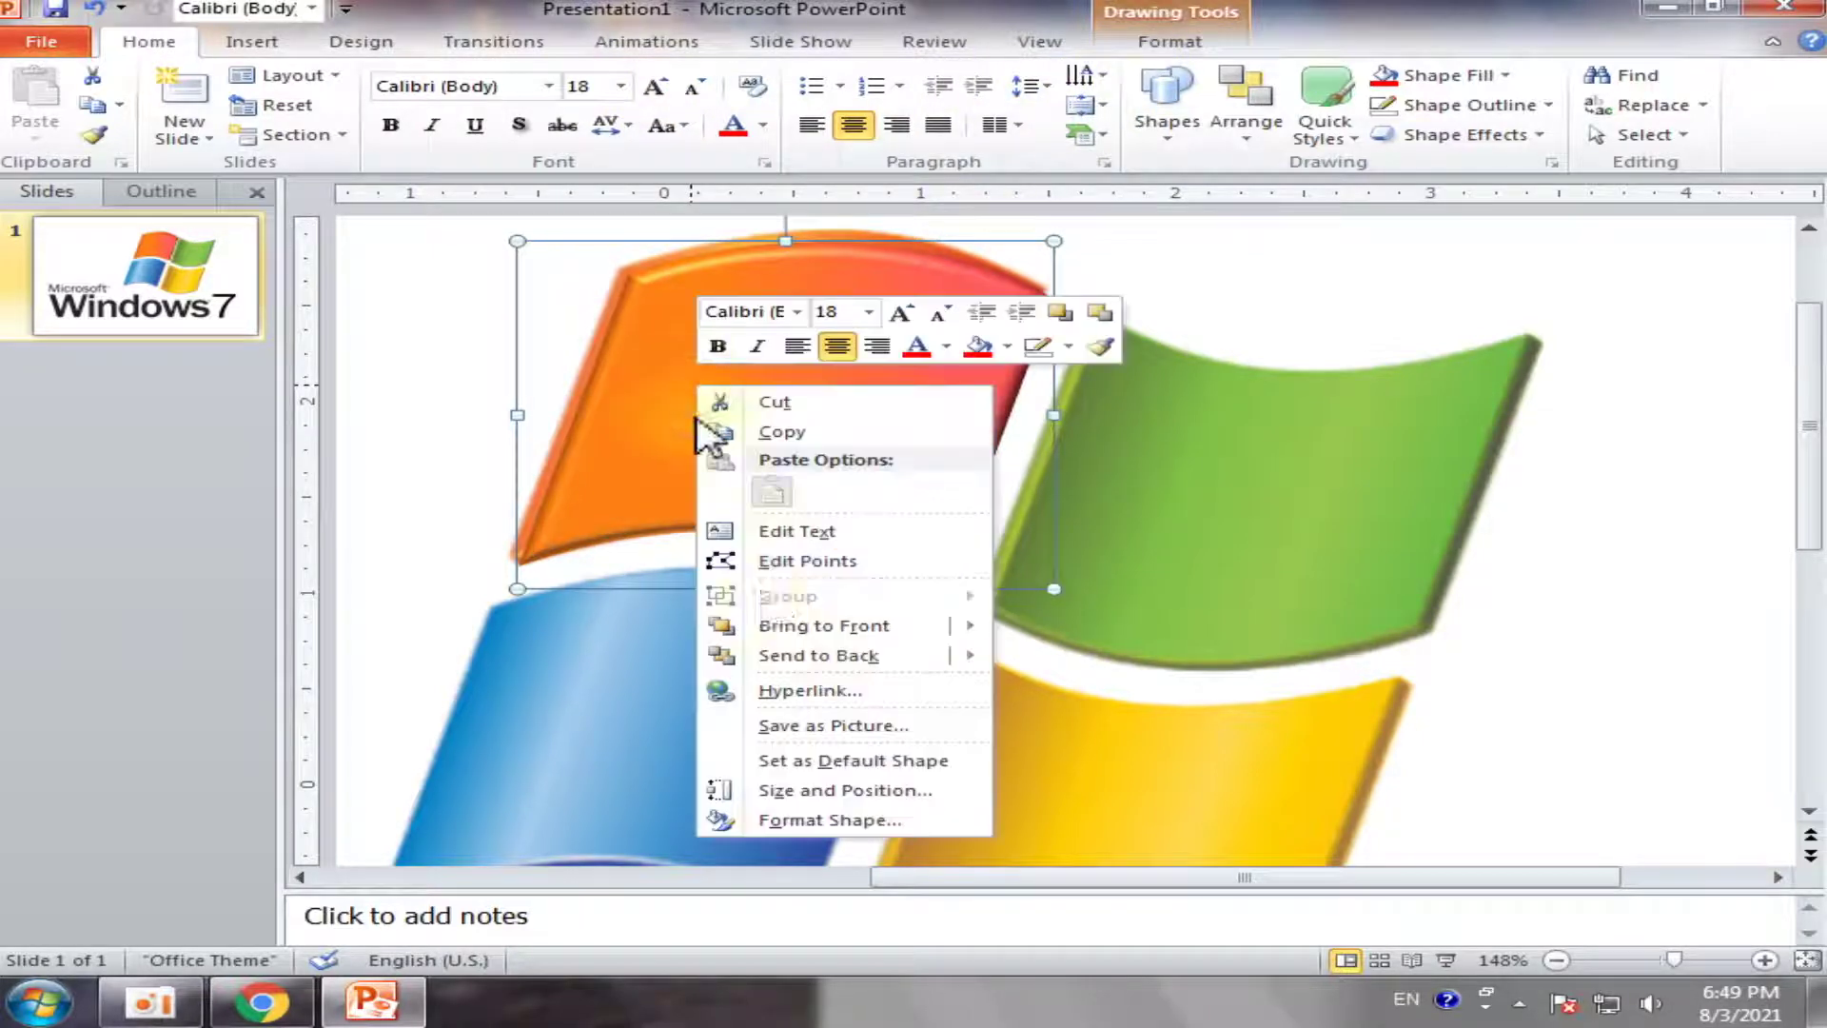
{"action": "left_click", "coordinate": [790, 822]}
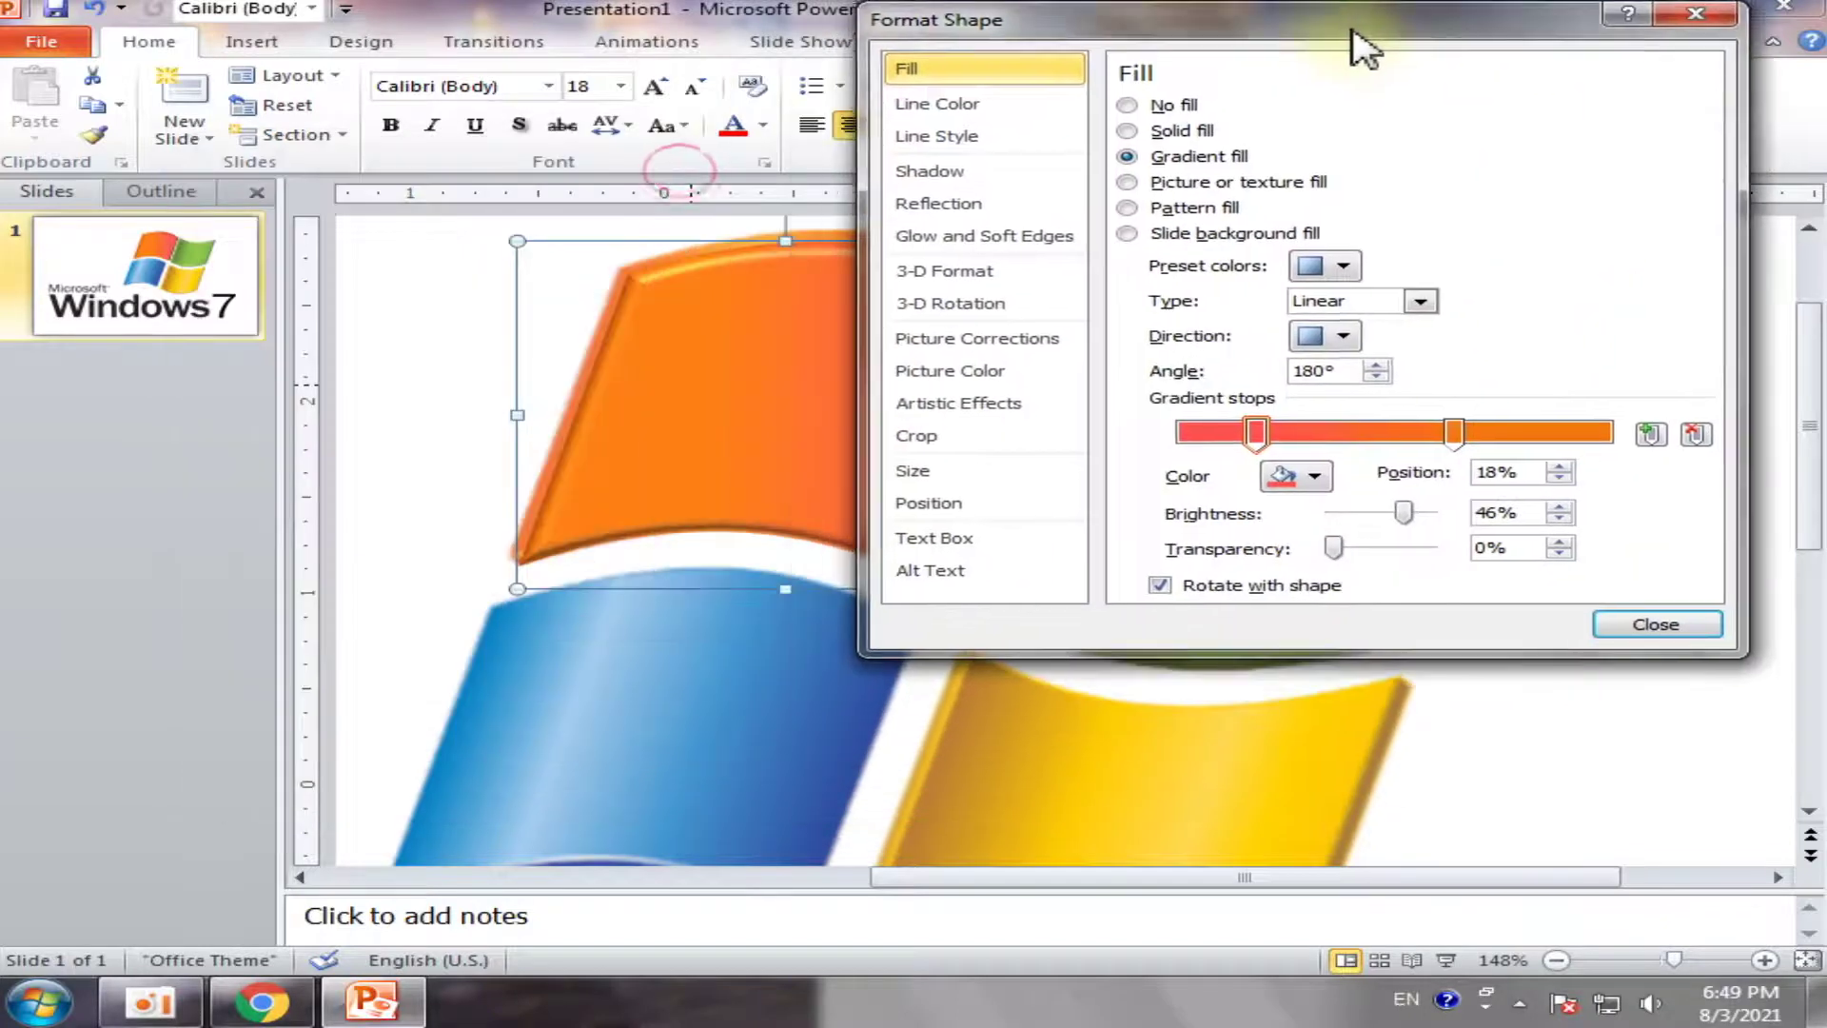
{"action": "left_click_drag", "start_coordinate": [1451, 434], "coordinate": [1658, 445]}
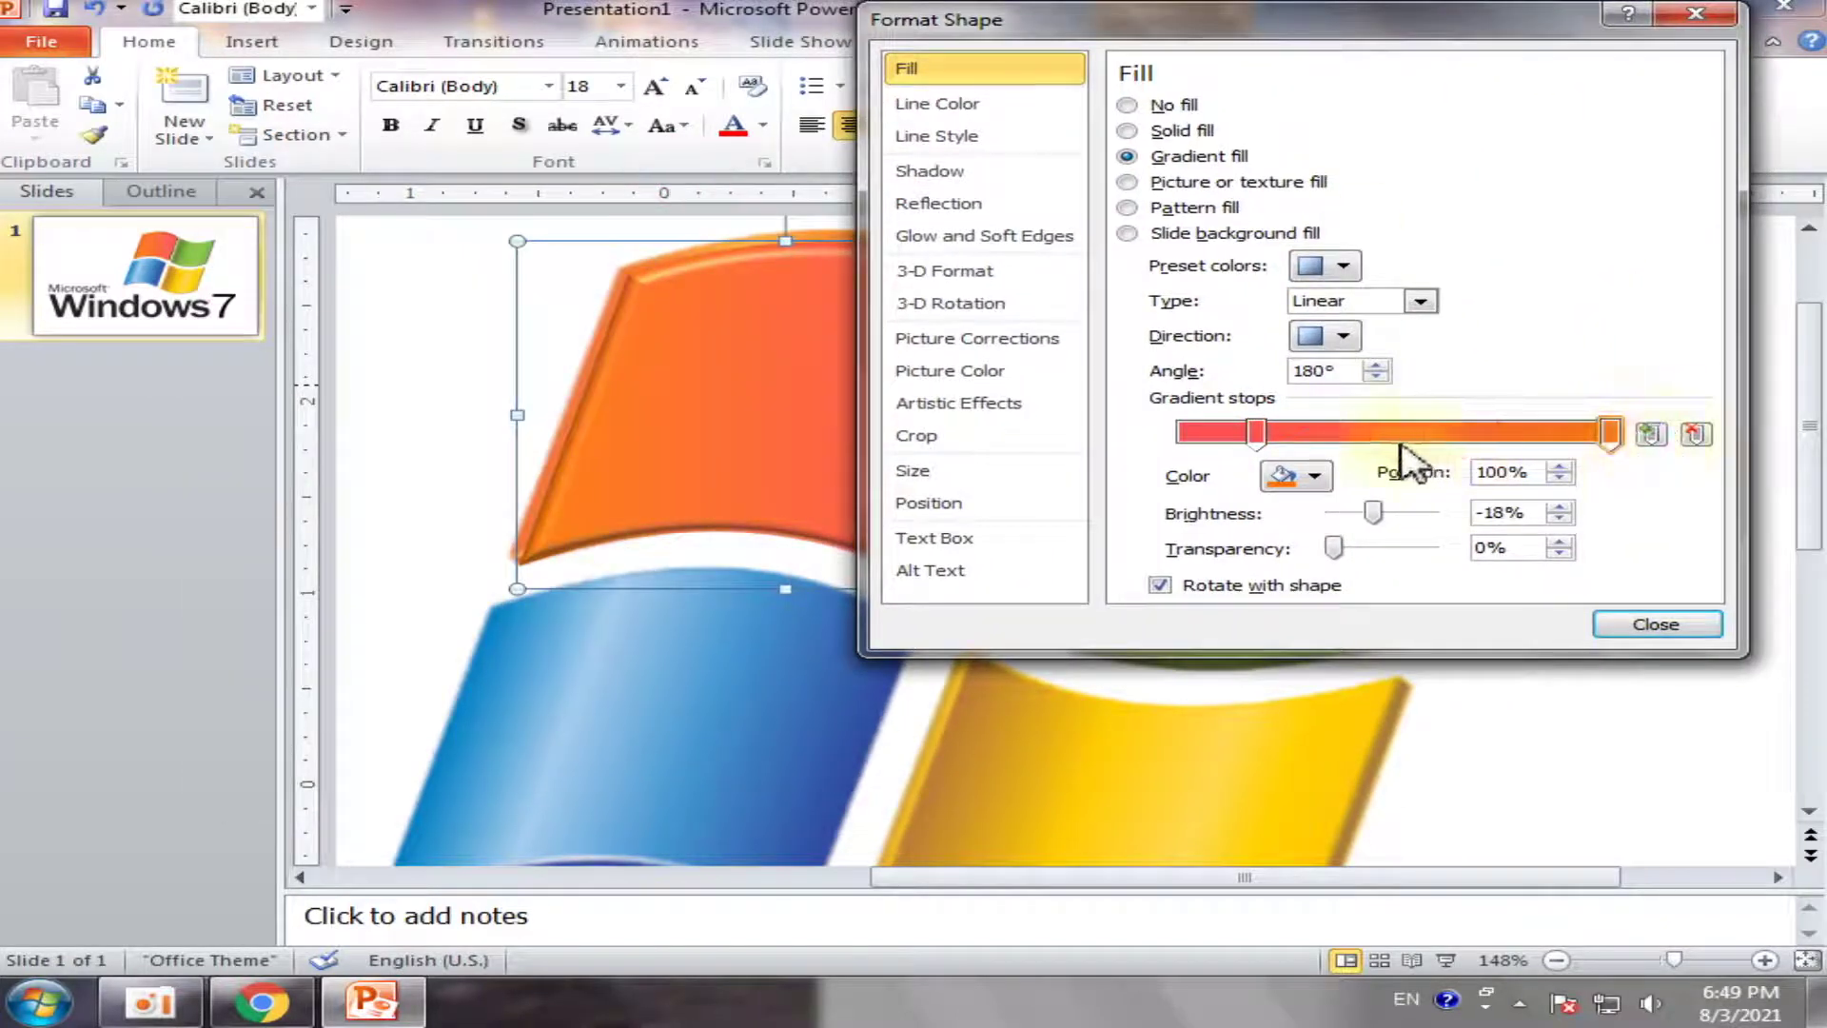
{"action": "left_click_drag", "start_coordinate": [1257, 434], "coordinate": [1080, 441]}
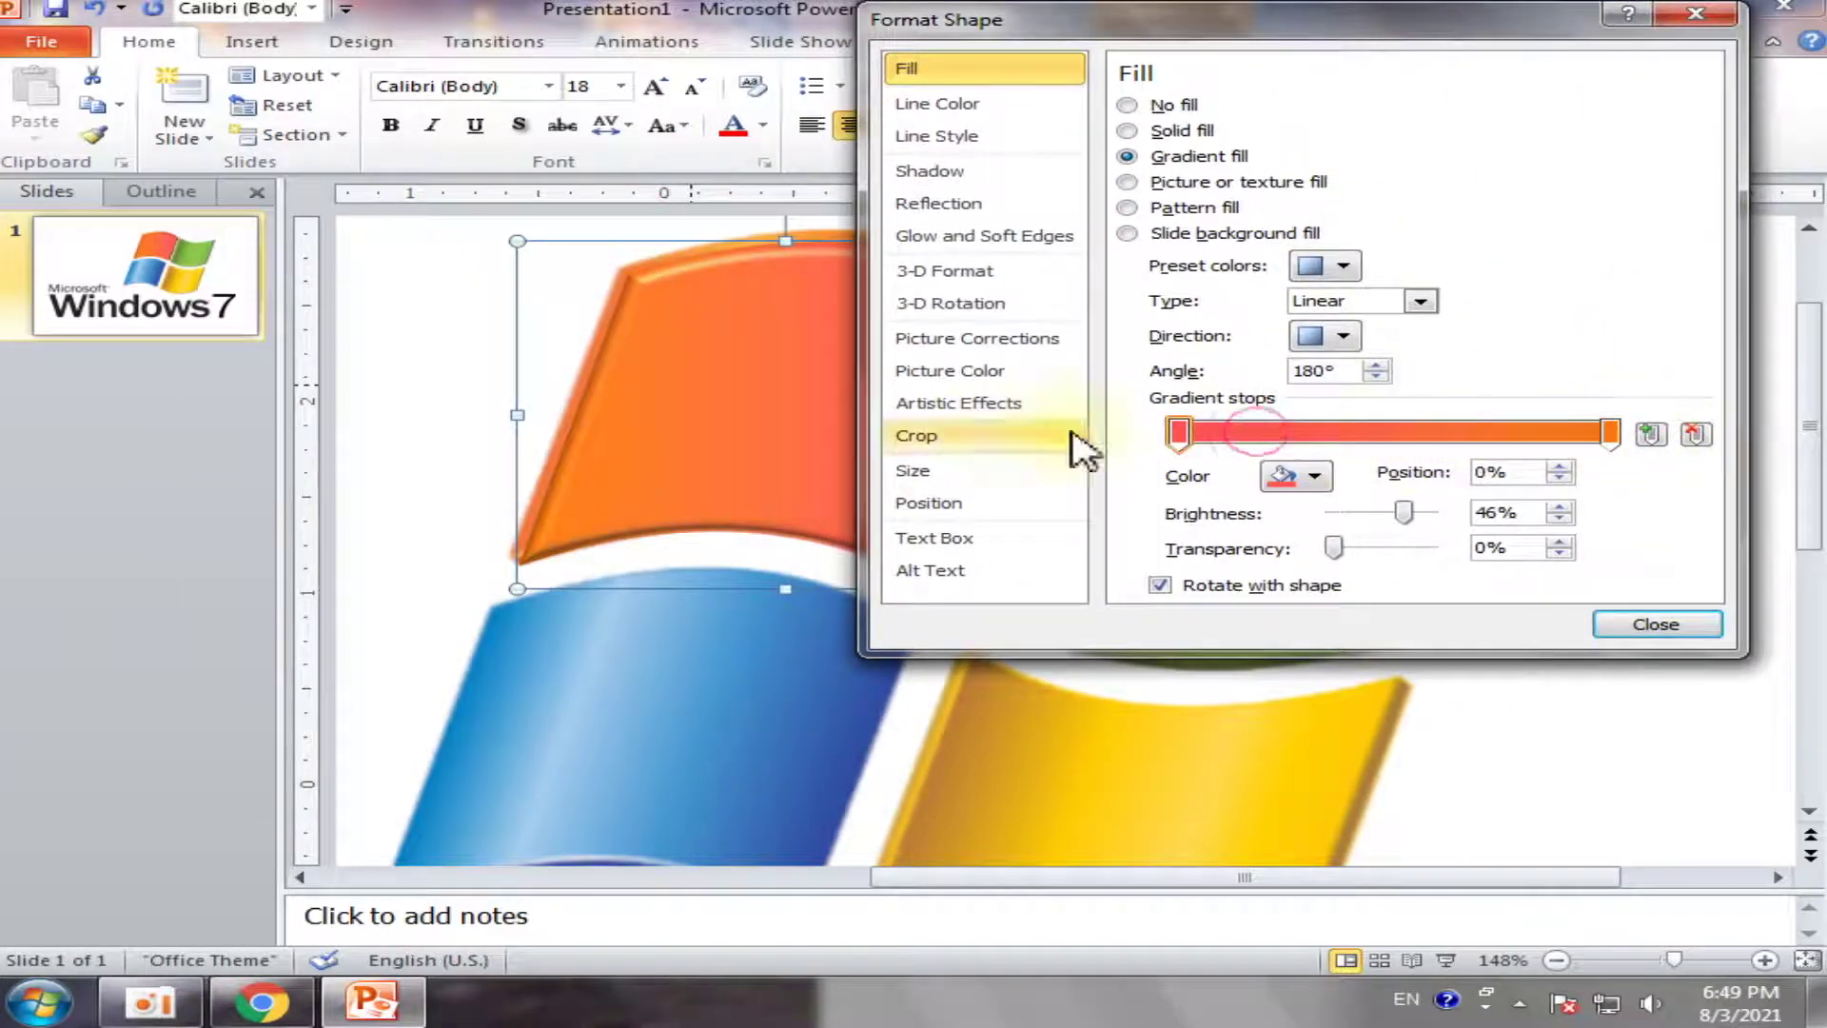
{"action": "left_click", "coordinate": [1318, 479]}
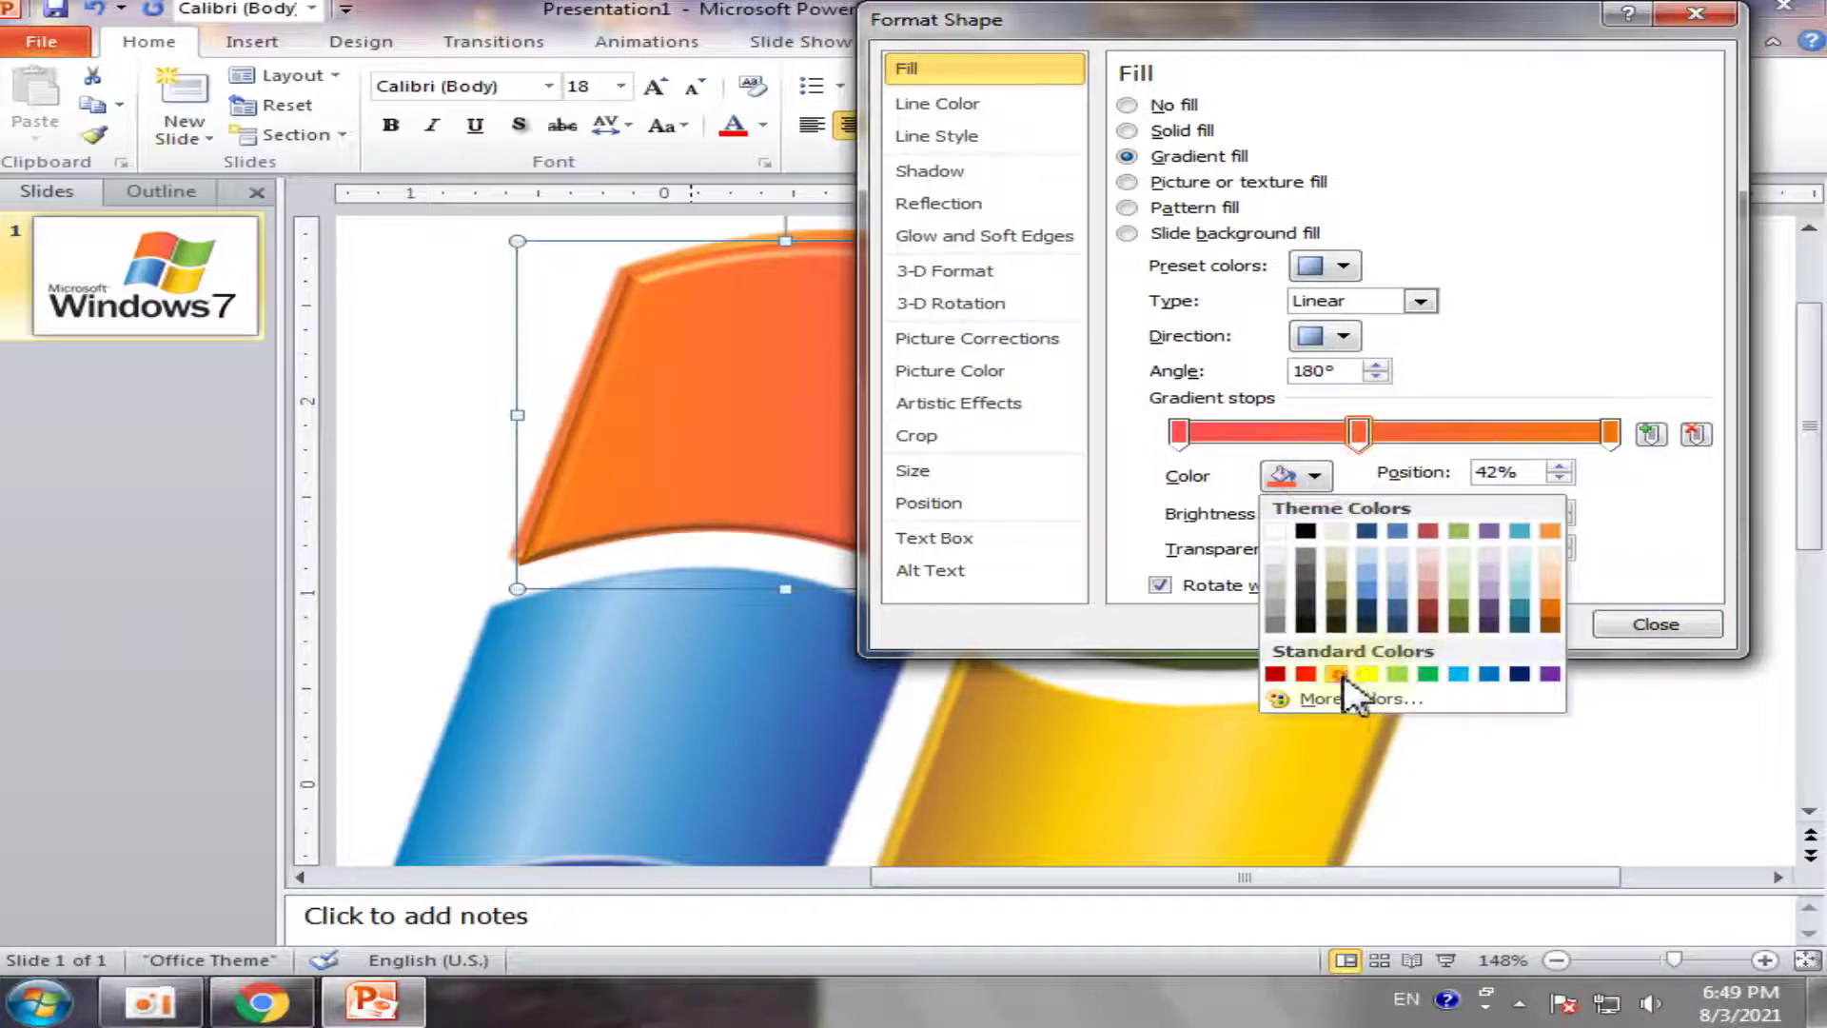
{"action": "left_click", "coordinate": [1338, 674]}
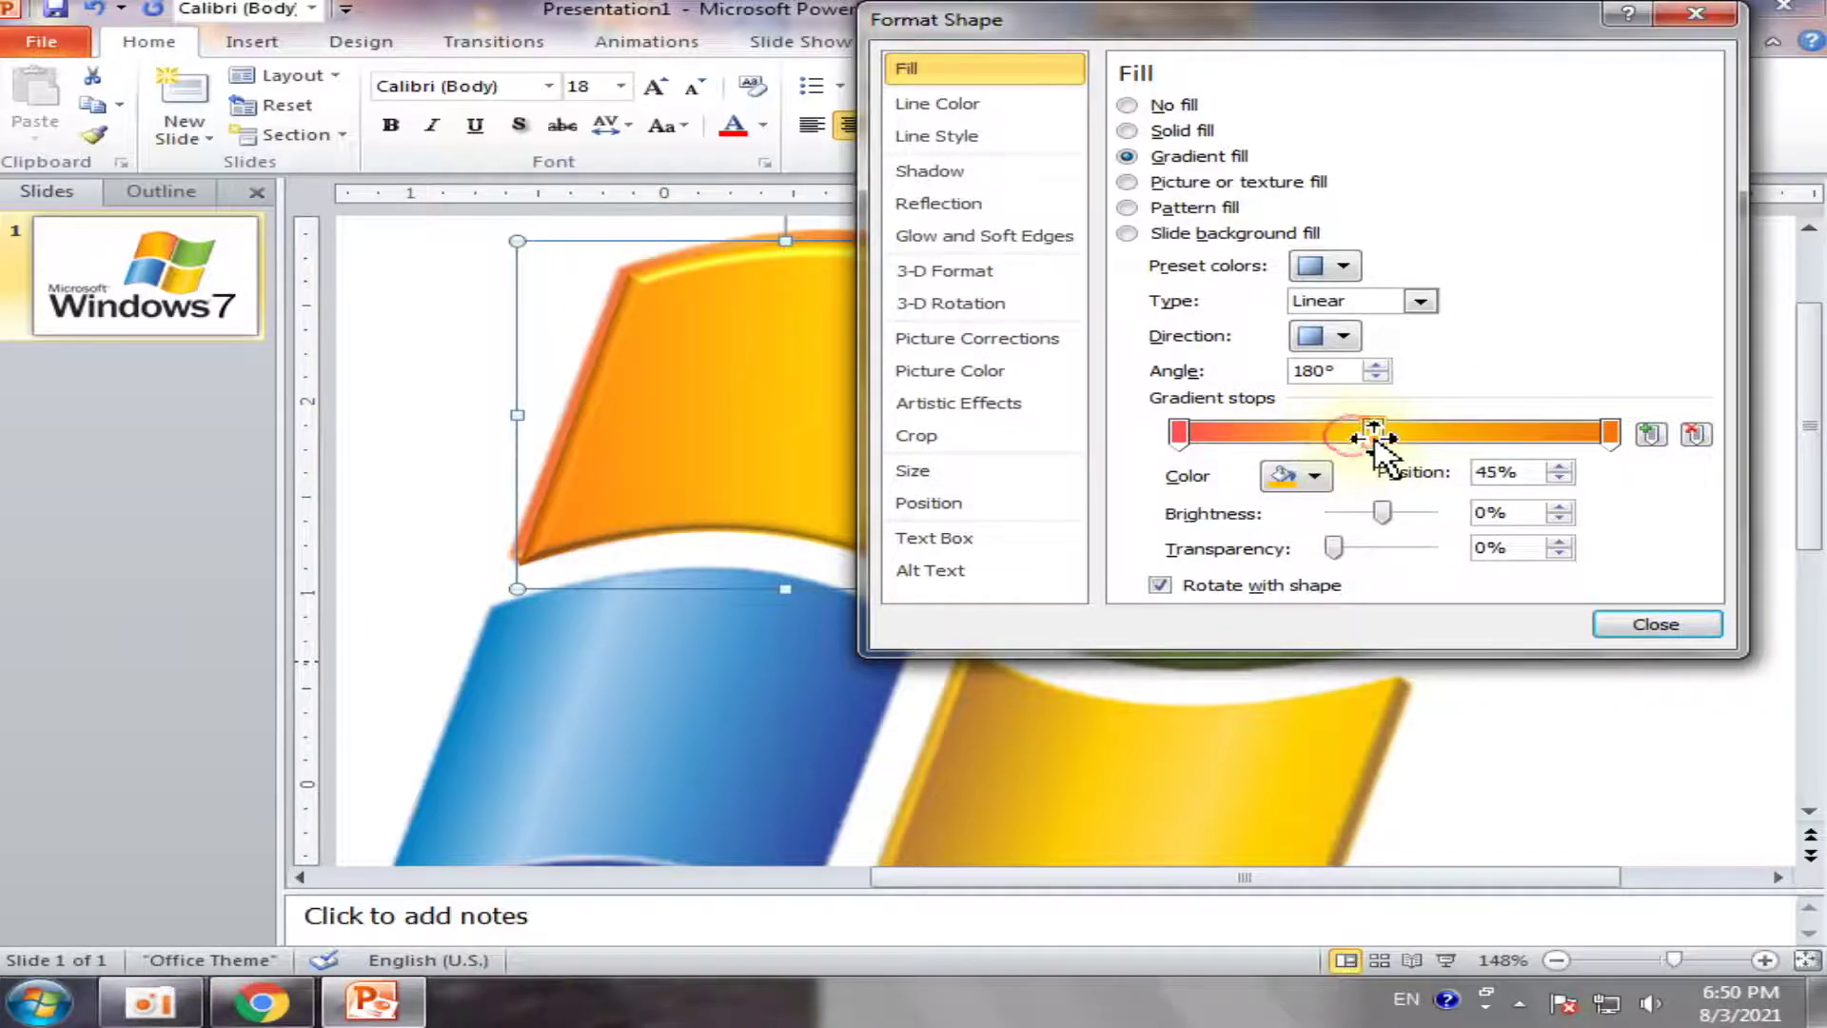
{"action": "left_click", "coordinate": [1671, 627]}
Move the orange flag piece onto the logo's top-left pane and apply a gradient variation
{"action": "left_click", "coordinate": [1273, 400]}
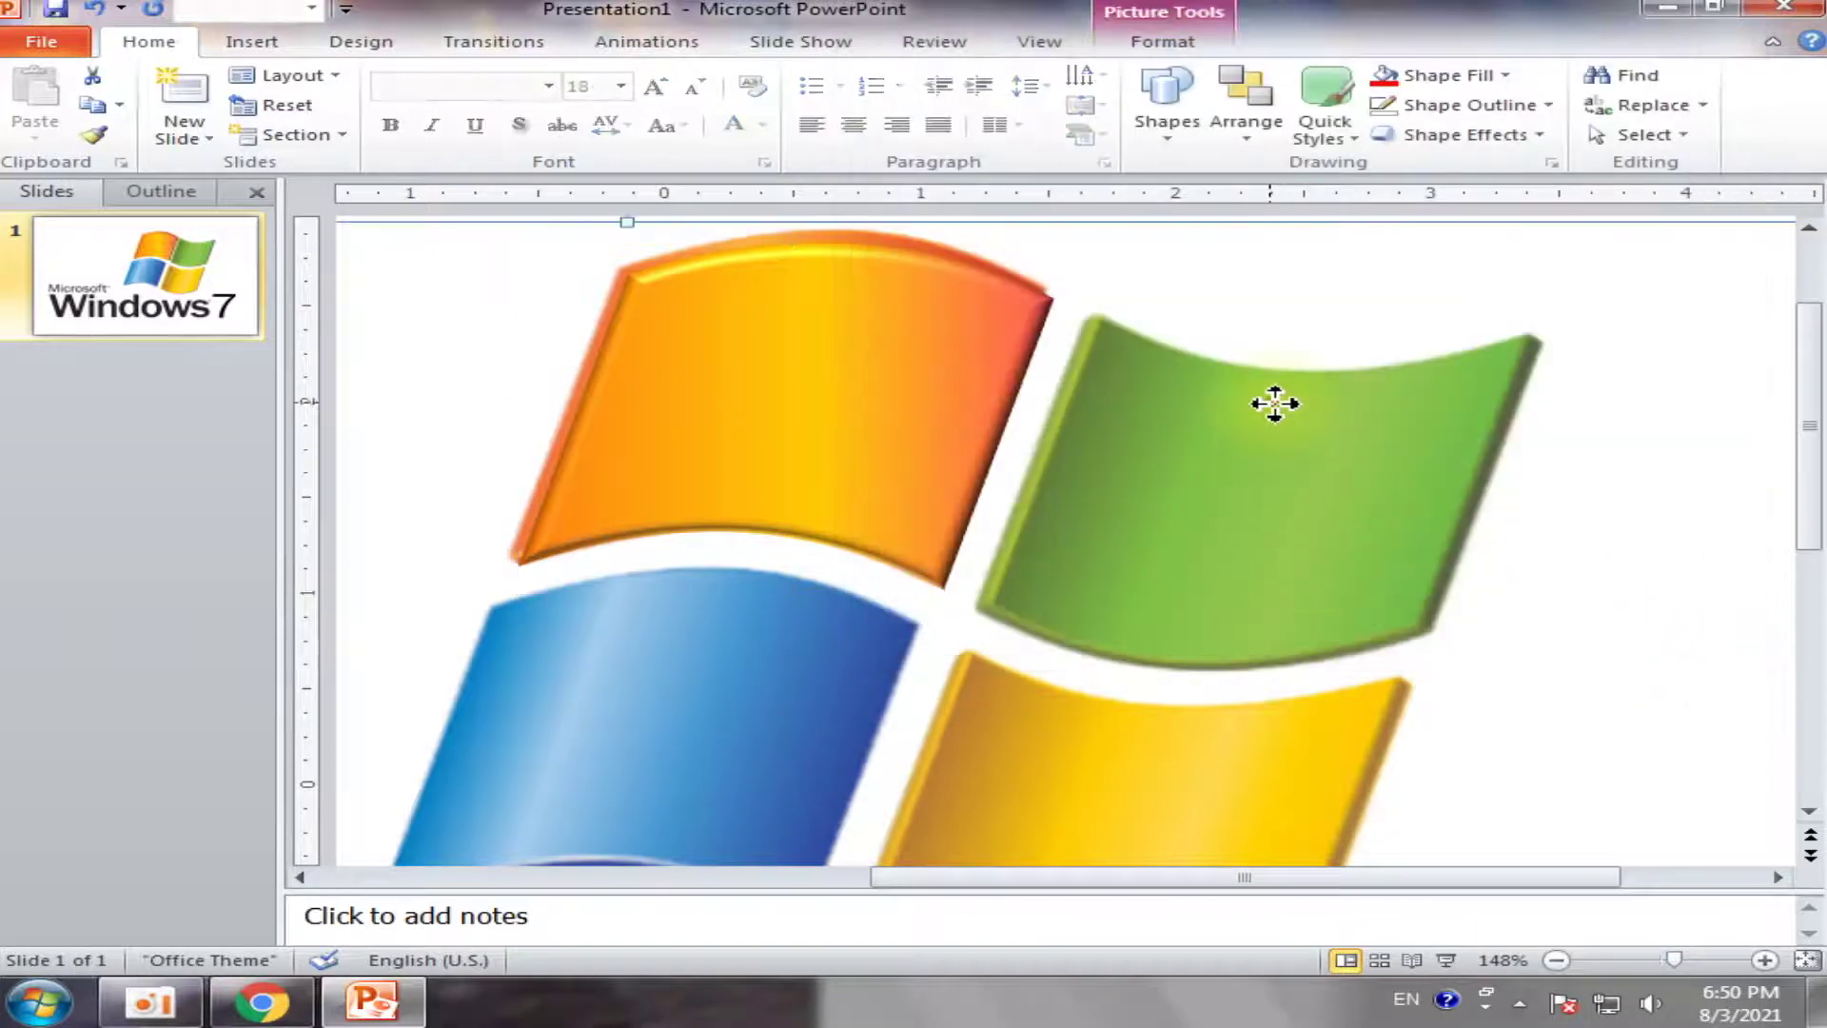
{"action": "mouse_move", "coordinate": [733, 414]}
{"action": "left_mouse_down"}
{"action": "mouse_move", "coordinate": [965, 562]}
{"action": "mouse_move", "coordinate": [971, 591]}
{"action": "mouse_move", "coordinate": [752, 419]}
{"action": "left_mouse_up"}
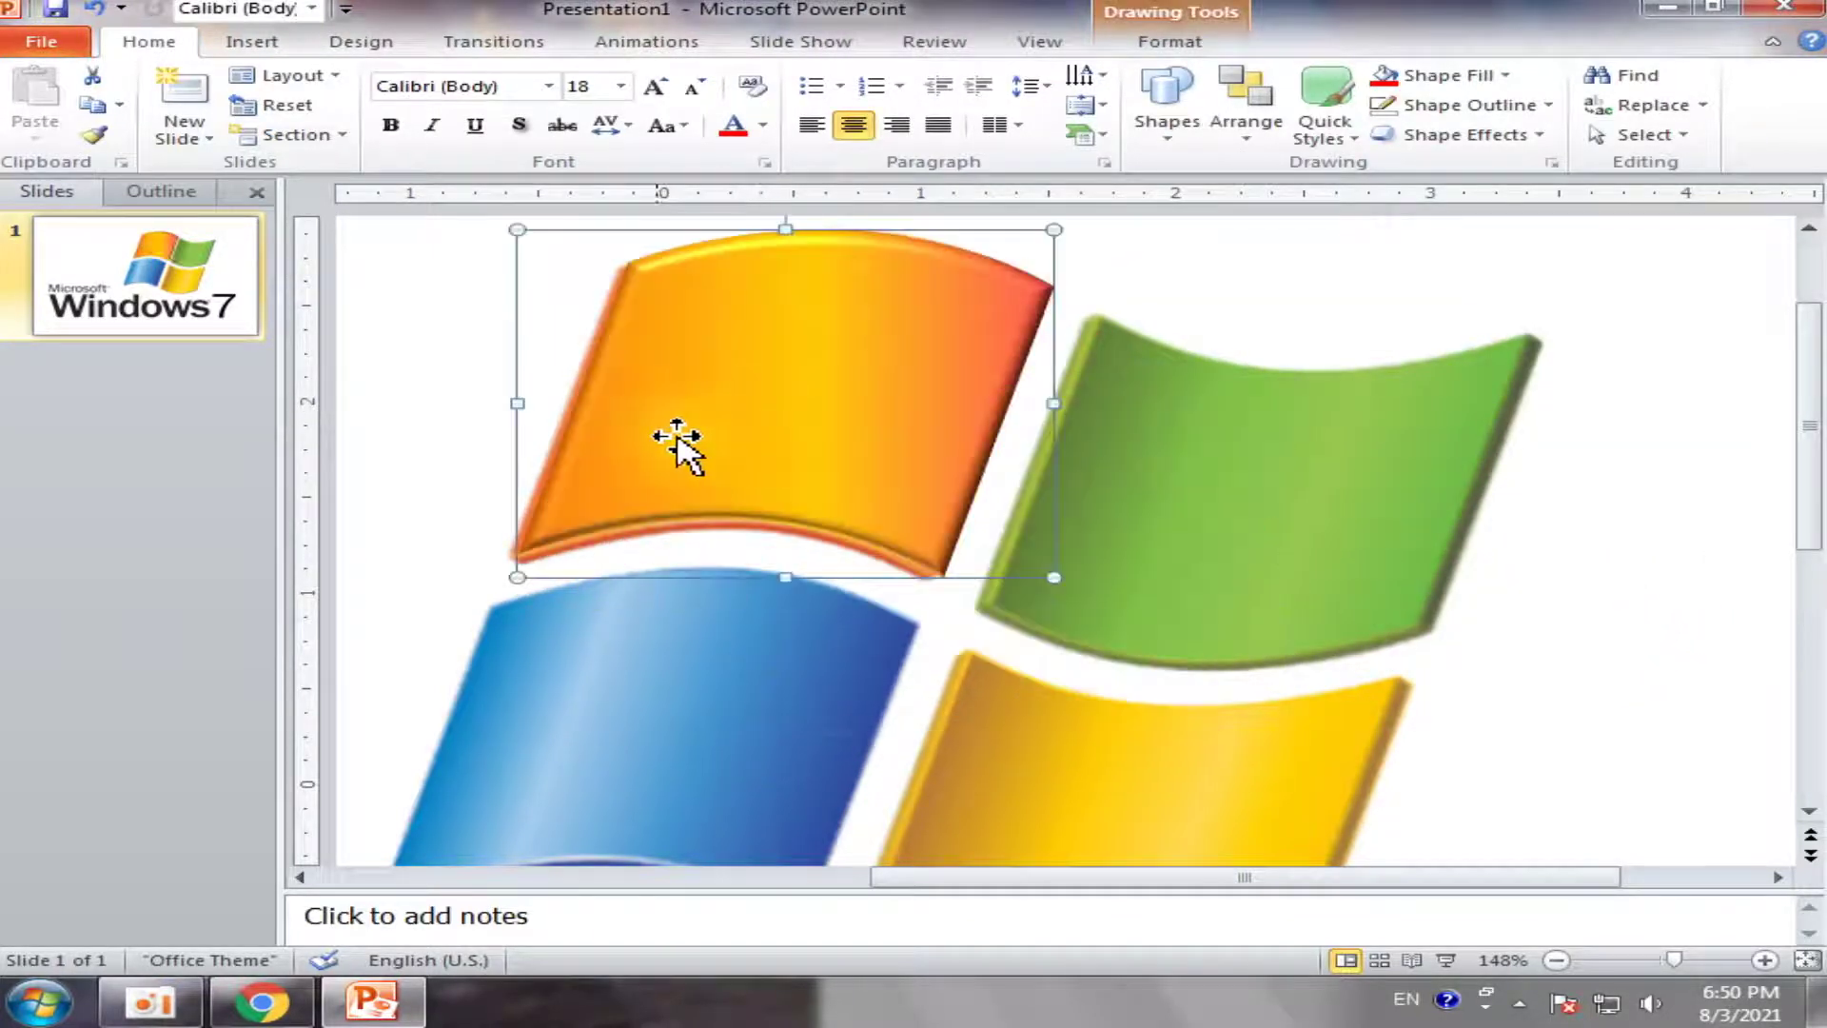
{"action": "left_click", "coordinate": [1170, 42]}
{"action": "left_click", "coordinate": [745, 76]}
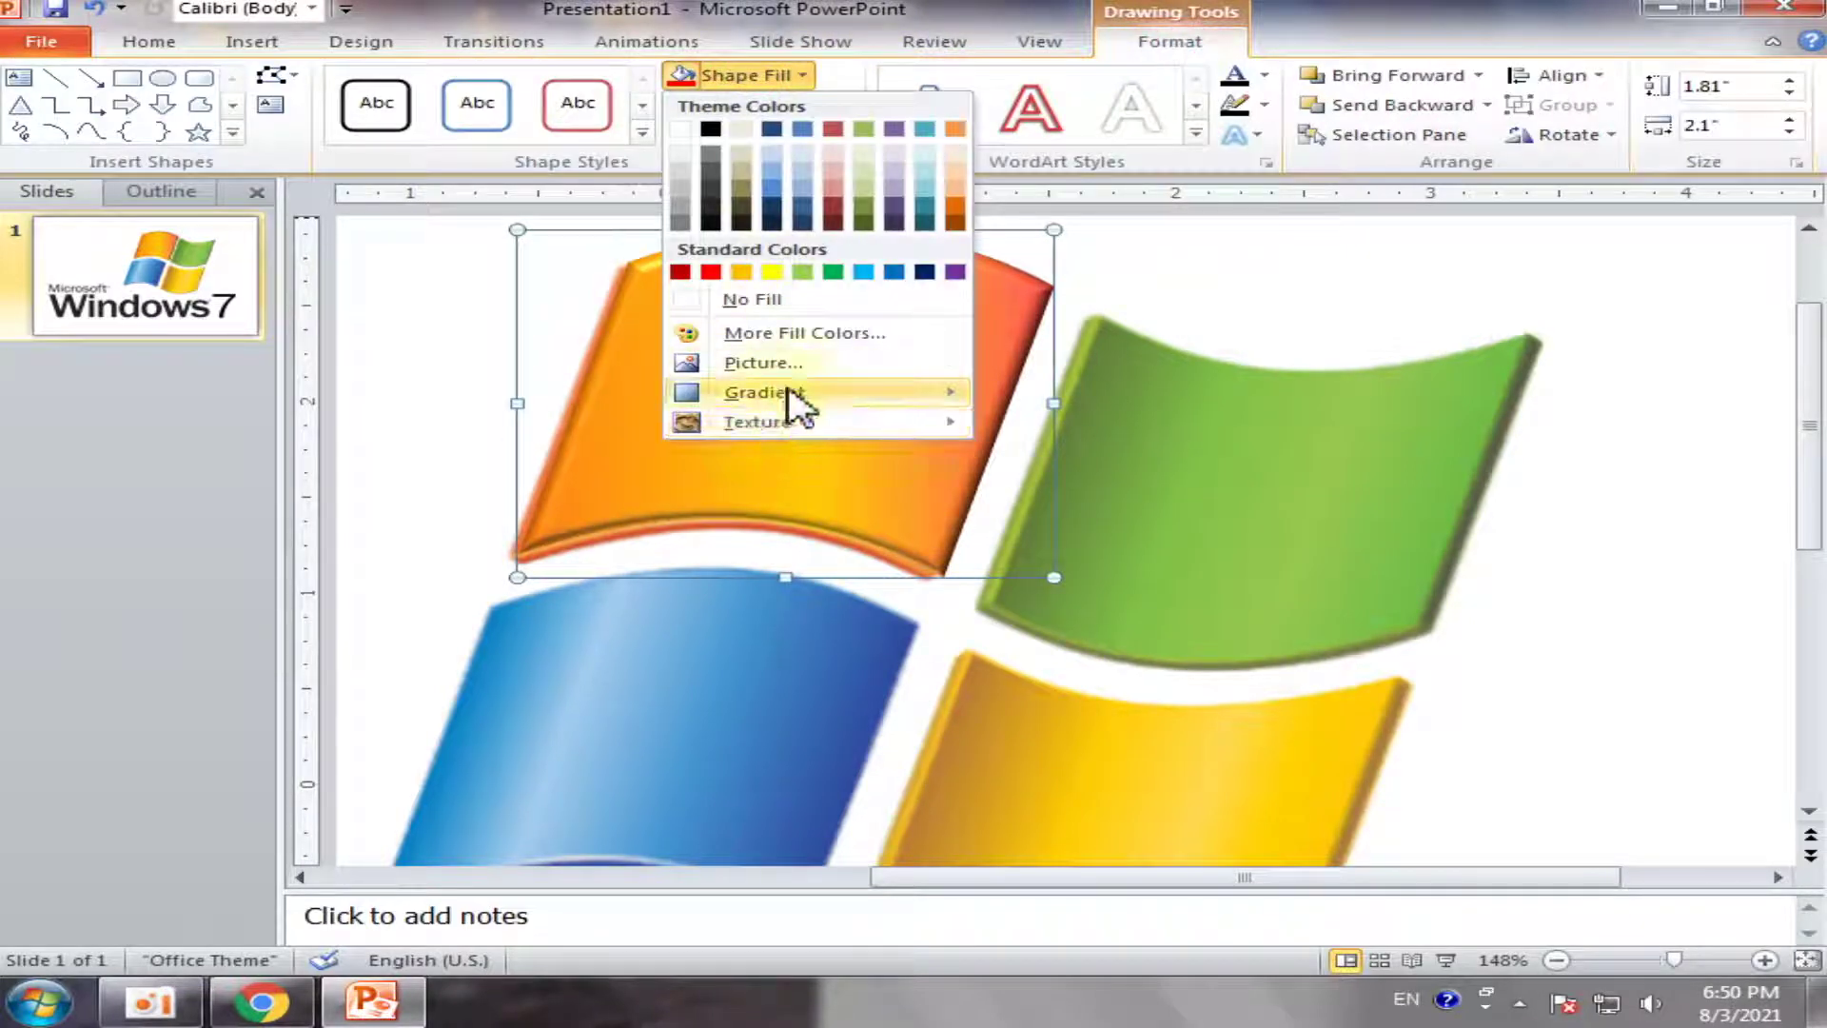
{"action": "mouse_move", "coordinate": [765, 391]}
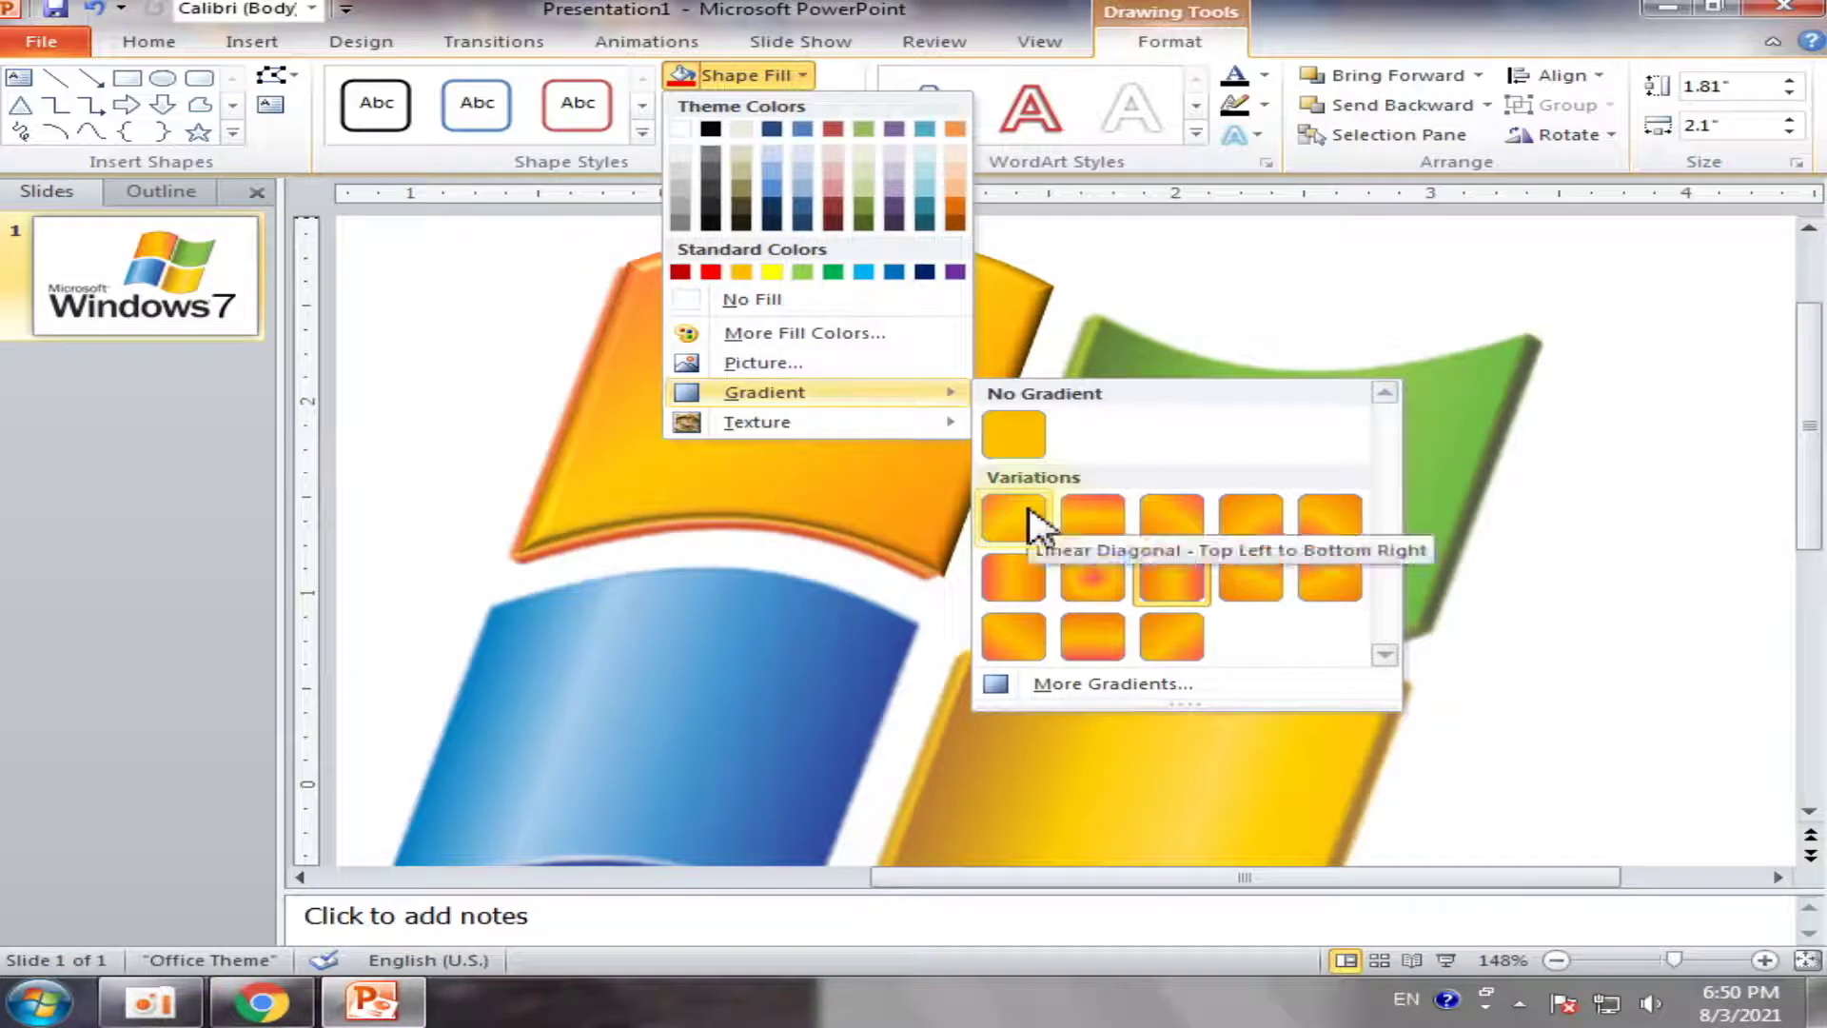
{"action": "left_click", "coordinate": [1016, 580]}
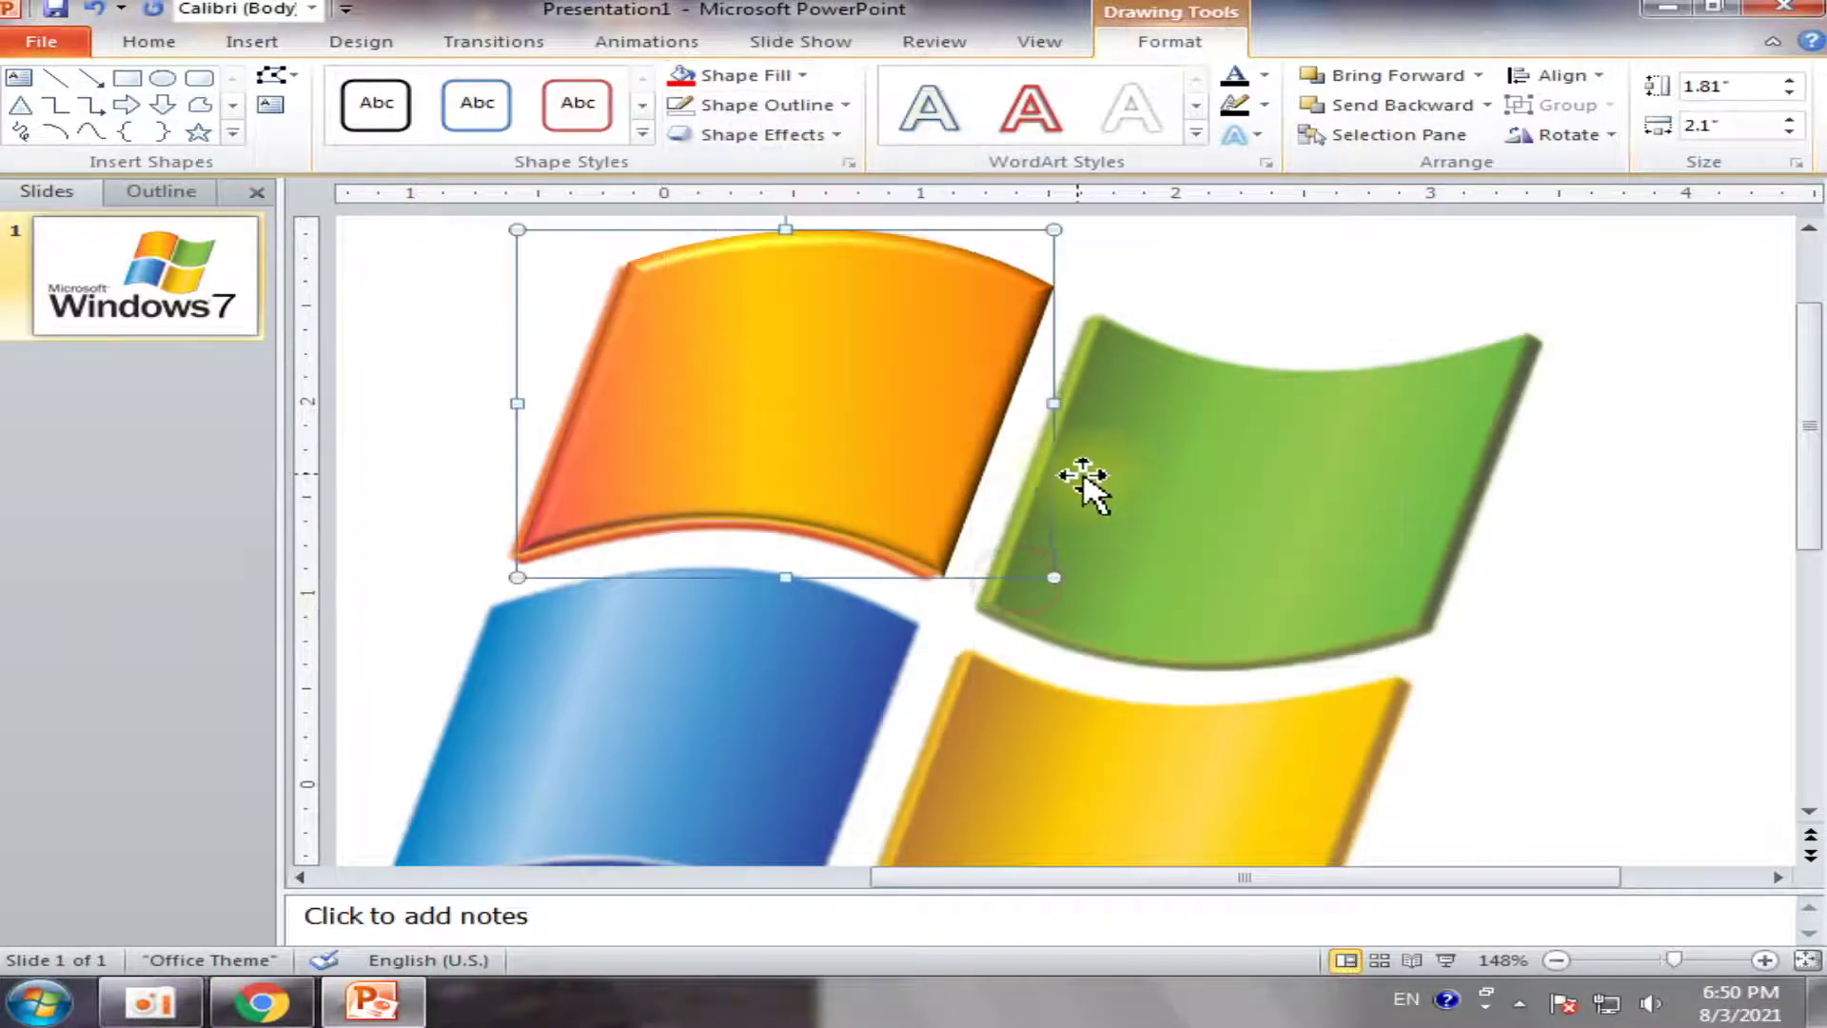
{"action": "left_click", "coordinate": [1366, 301]}
Drop a copy of the orange piece over the logo's blue bottom-left pane
{"action": "left_click", "coordinate": [830, 399]}
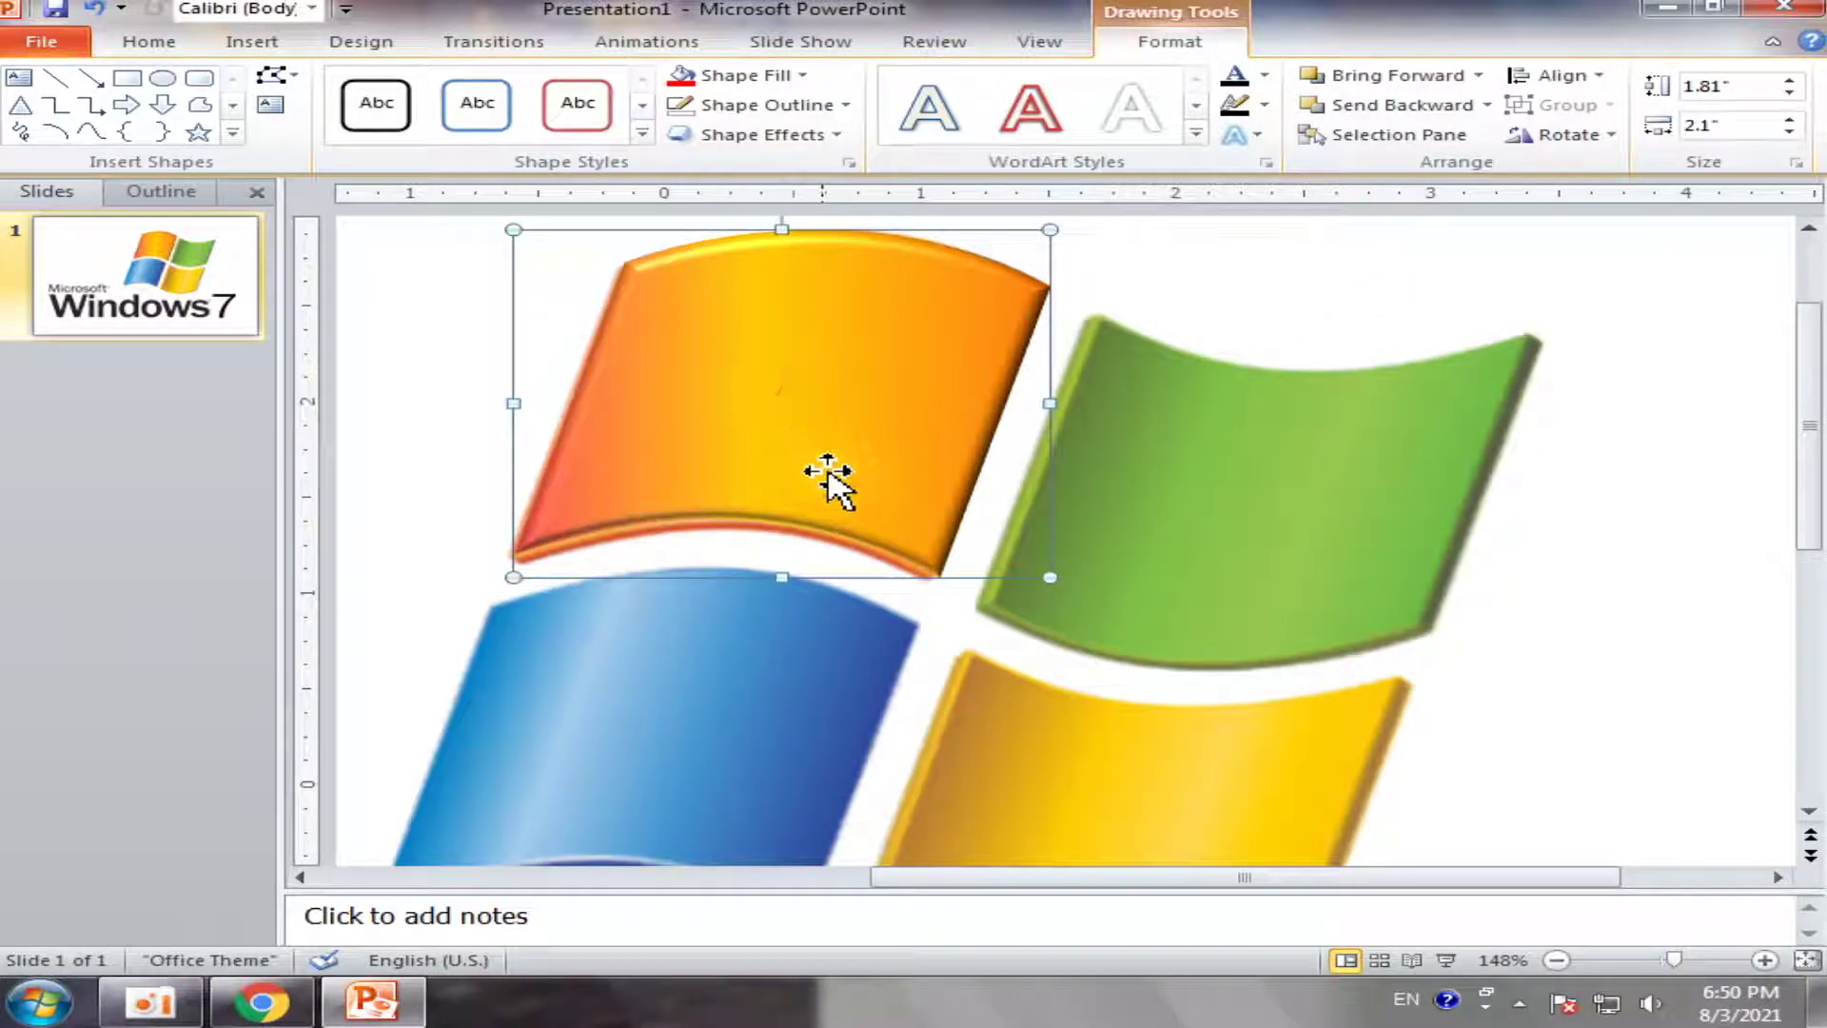
{"action": "left_click_drag", "start_coordinate": [824, 466], "coordinate": [688, 786]}
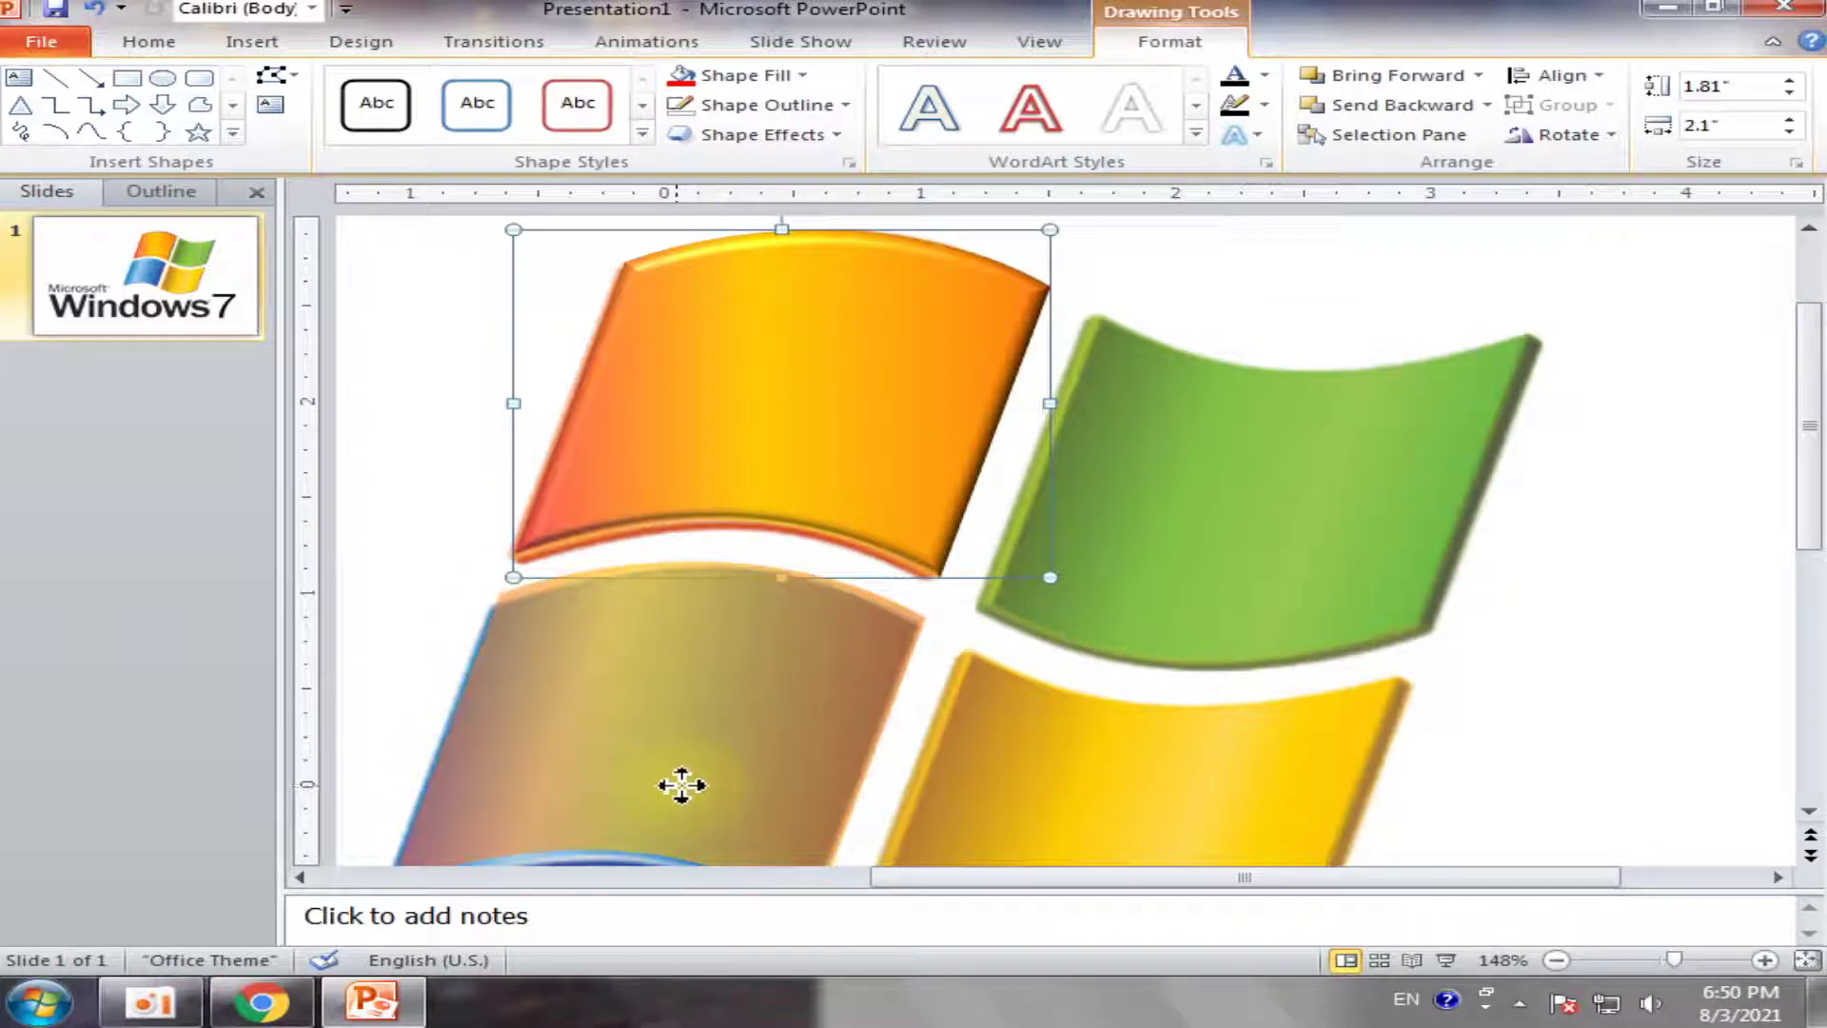
{"action": "left_click_drag", "start_coordinate": [687, 786], "coordinate": [683, 784]}
{"action": "scroll", "coordinate": [689, 766], "scroll_direction": "down", "scroll_amount": 2}
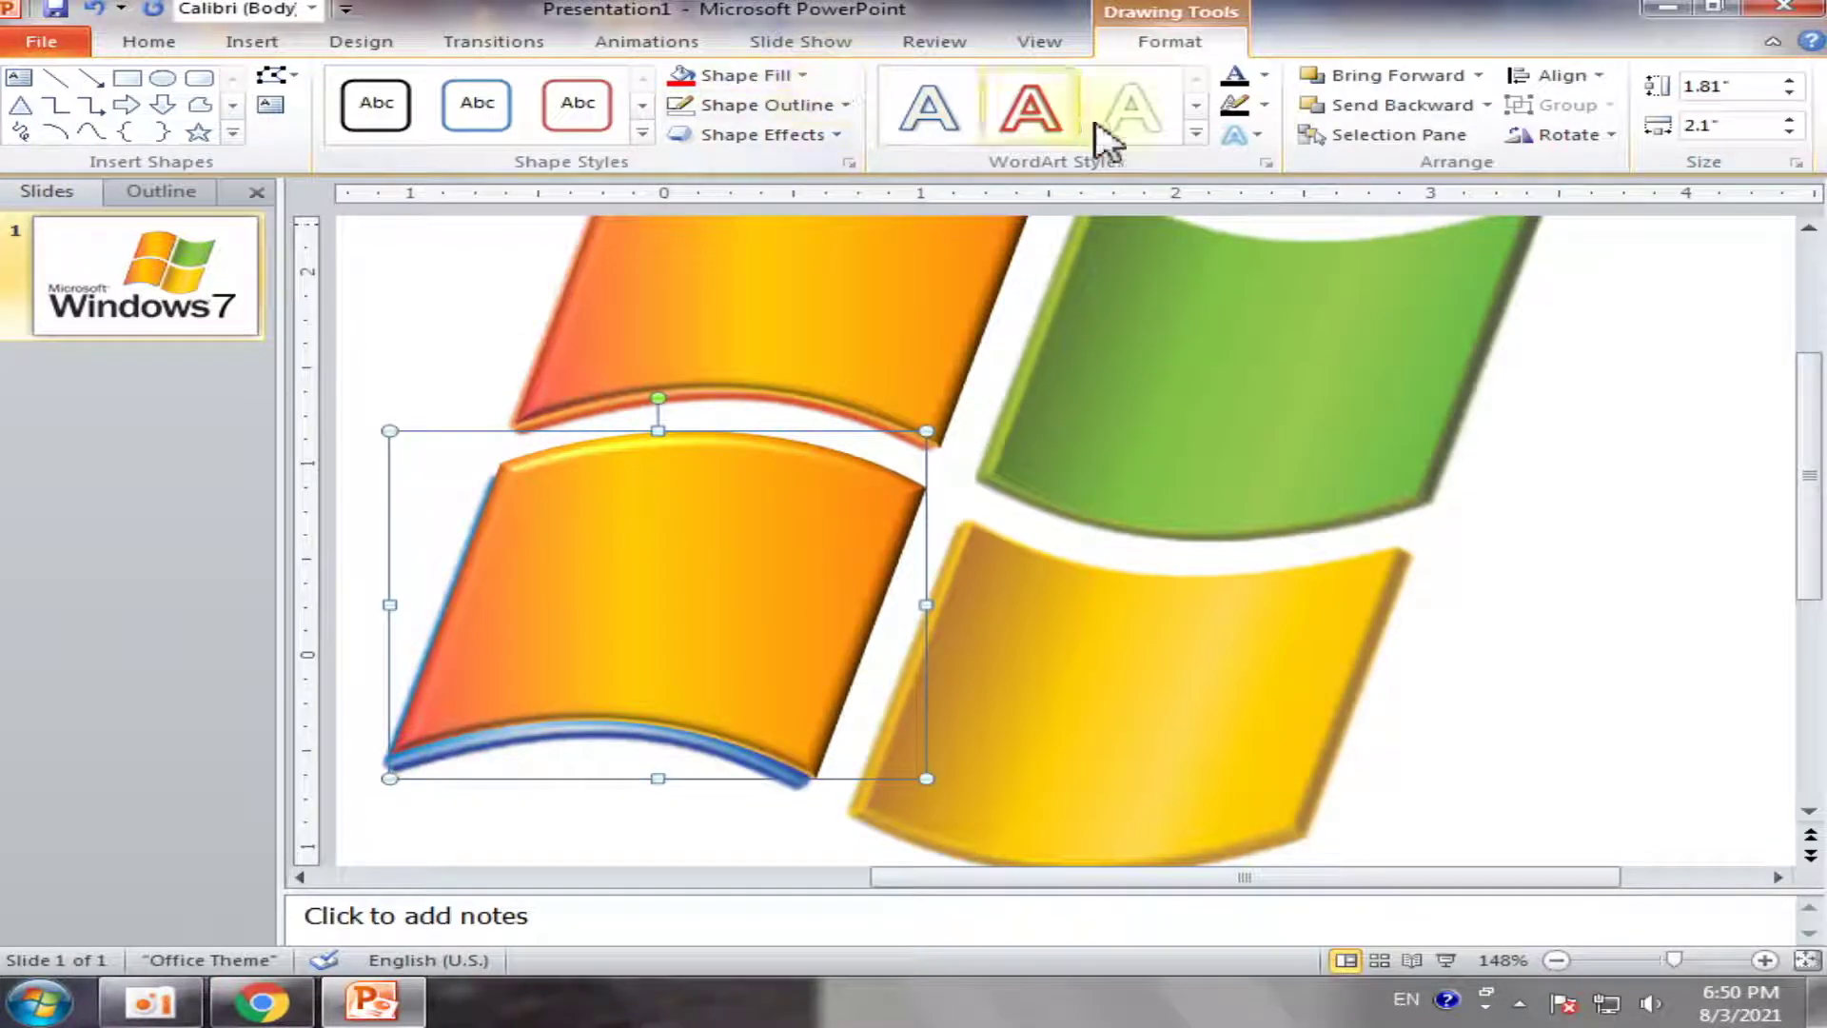
Fill the copied piece blue and place a copy at the logo's lower right
{"action": "left_click", "coordinate": [800, 76]}
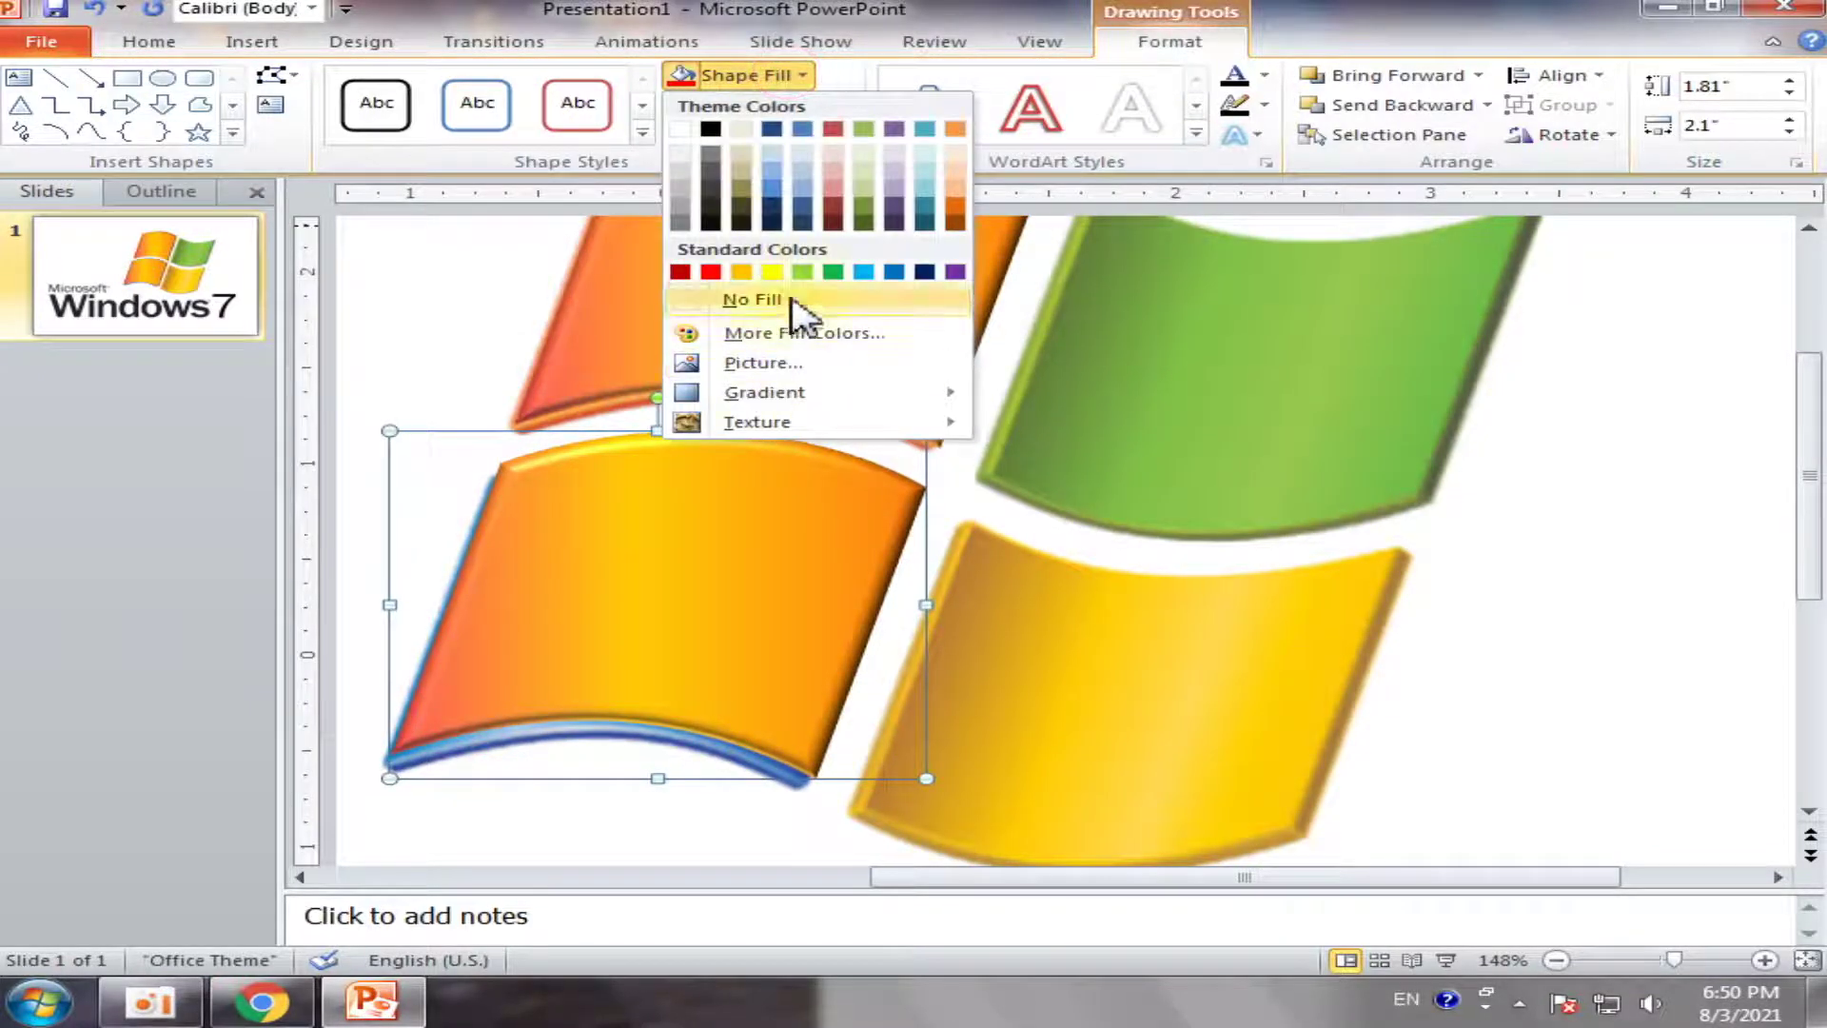
{"action": "left_click", "coordinate": [893, 272]}
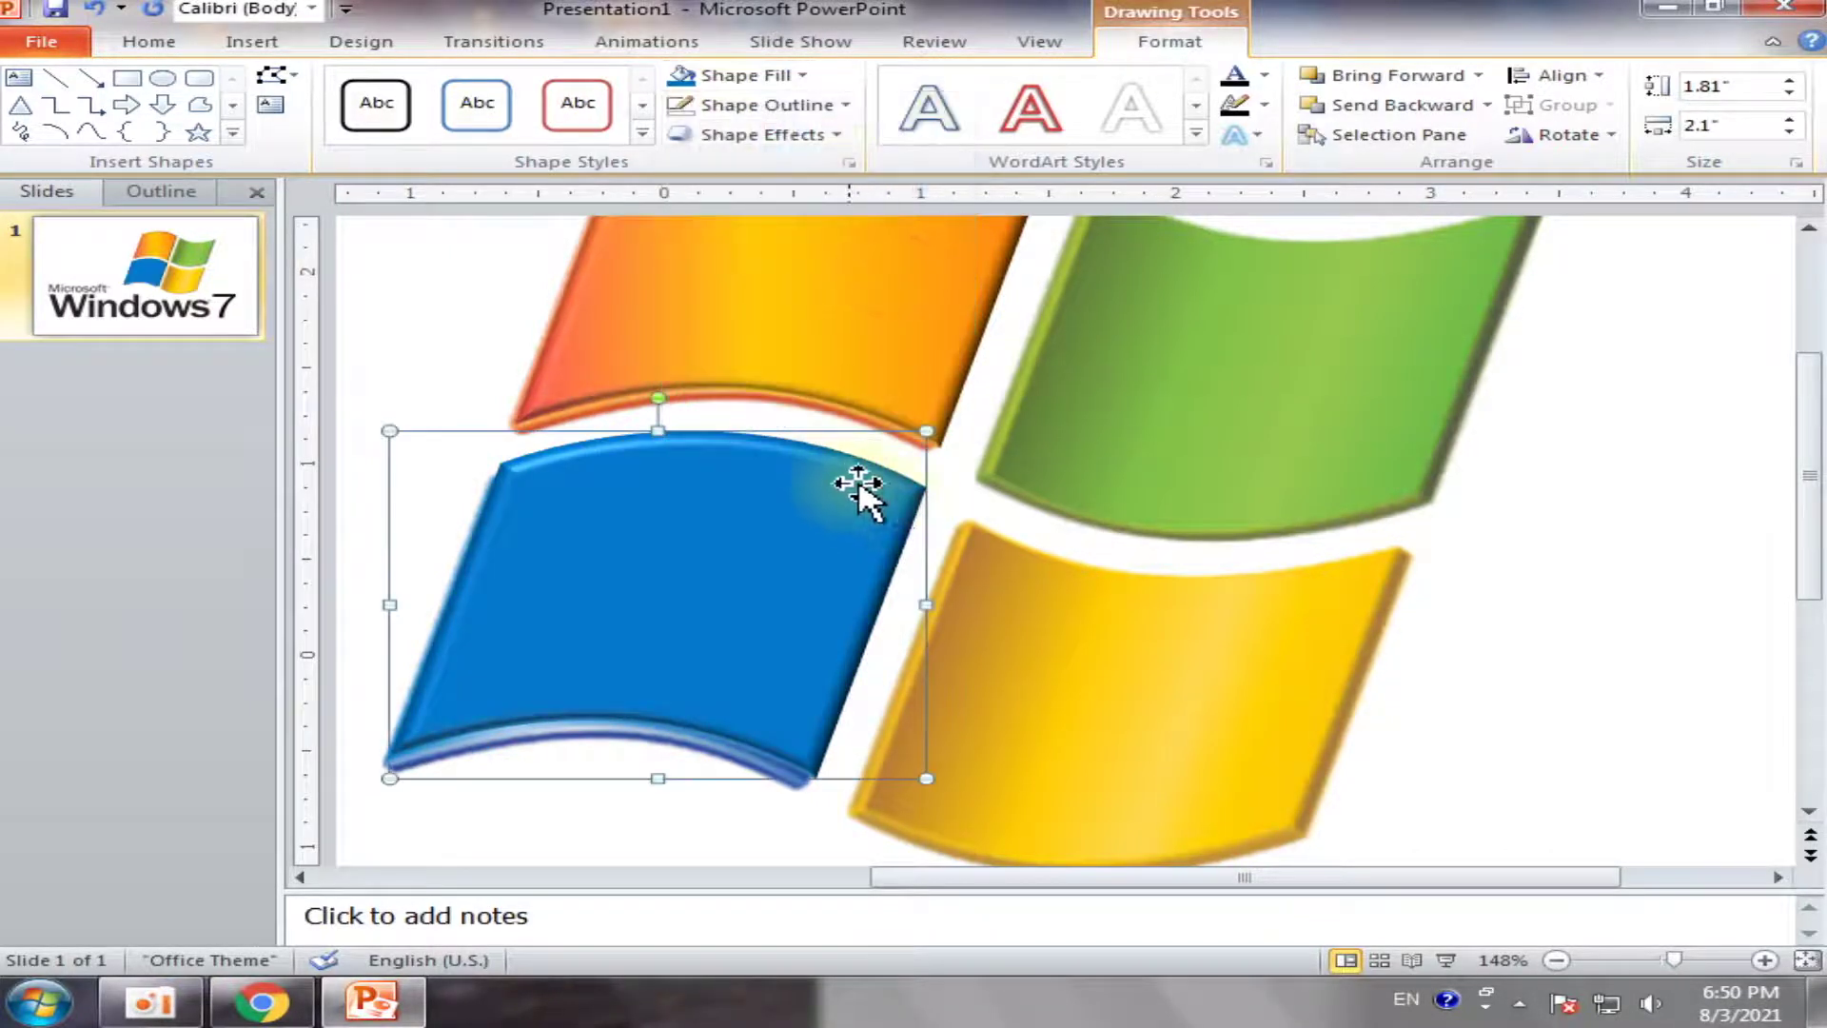
{"action": "left_click_drag", "start_coordinate": [745, 561], "coordinate": [1170, 609]}
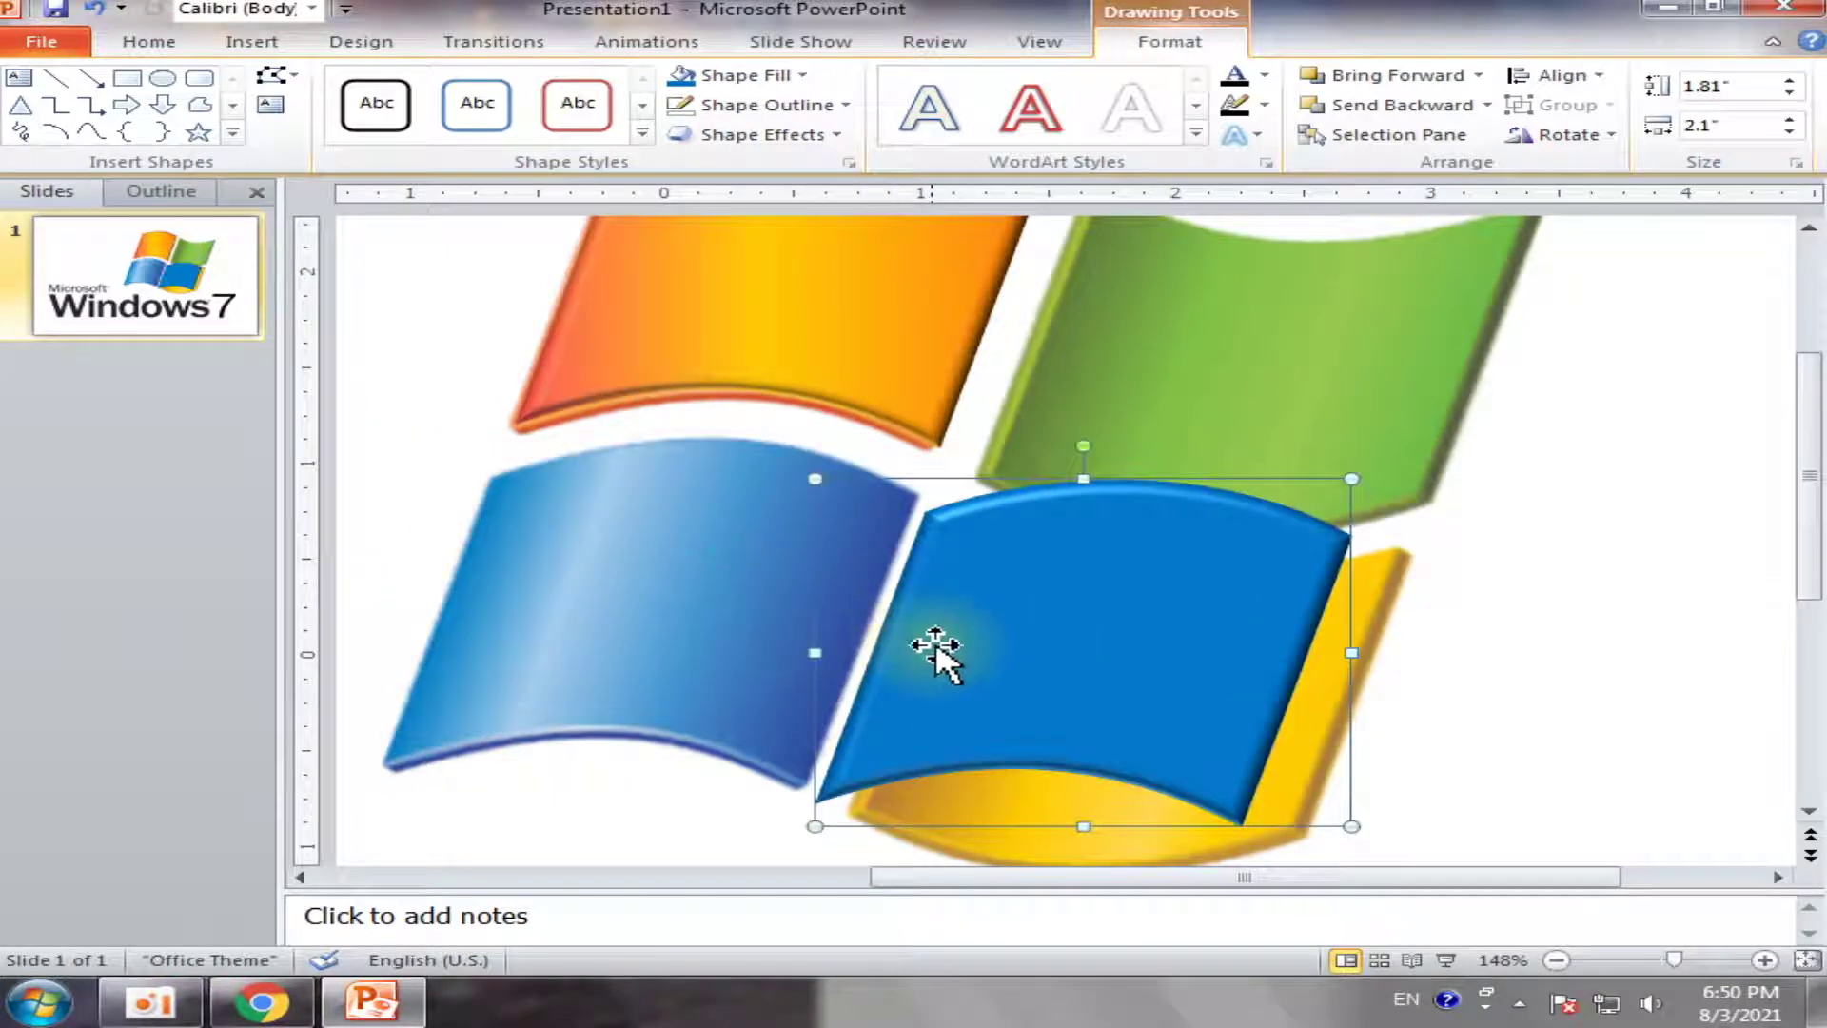
{"action": "key", "text": "ctrl+z"}
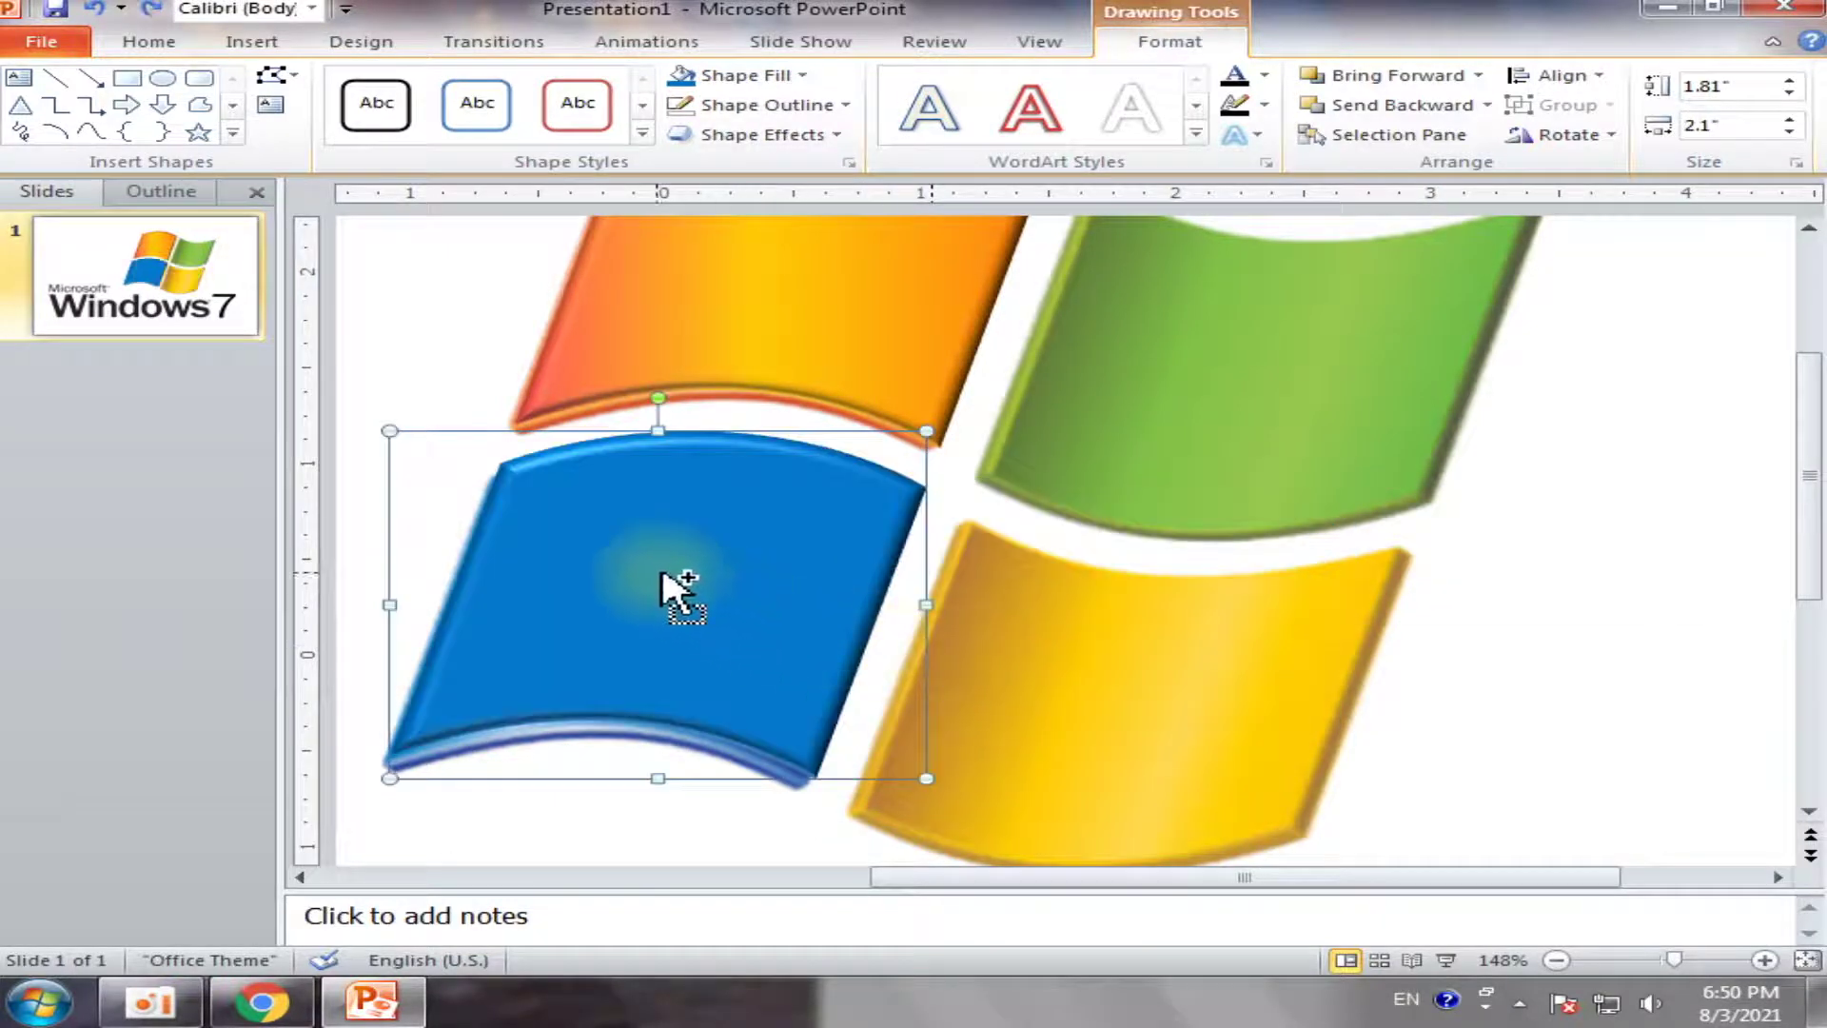
{"action": "mouse_move", "coordinate": [663, 576]}
{"action": "left_mouse_down"}
{"action": "mouse_move", "coordinate": [1204, 374]}
{"action": "mouse_move", "coordinate": [1130, 679]}
{"action": "left_mouse_up"}
Rotate the blue copy to fit the yellow bottom-right pane and drag another copy to the top-right
{"action": "left_click", "coordinate": [1569, 136]}
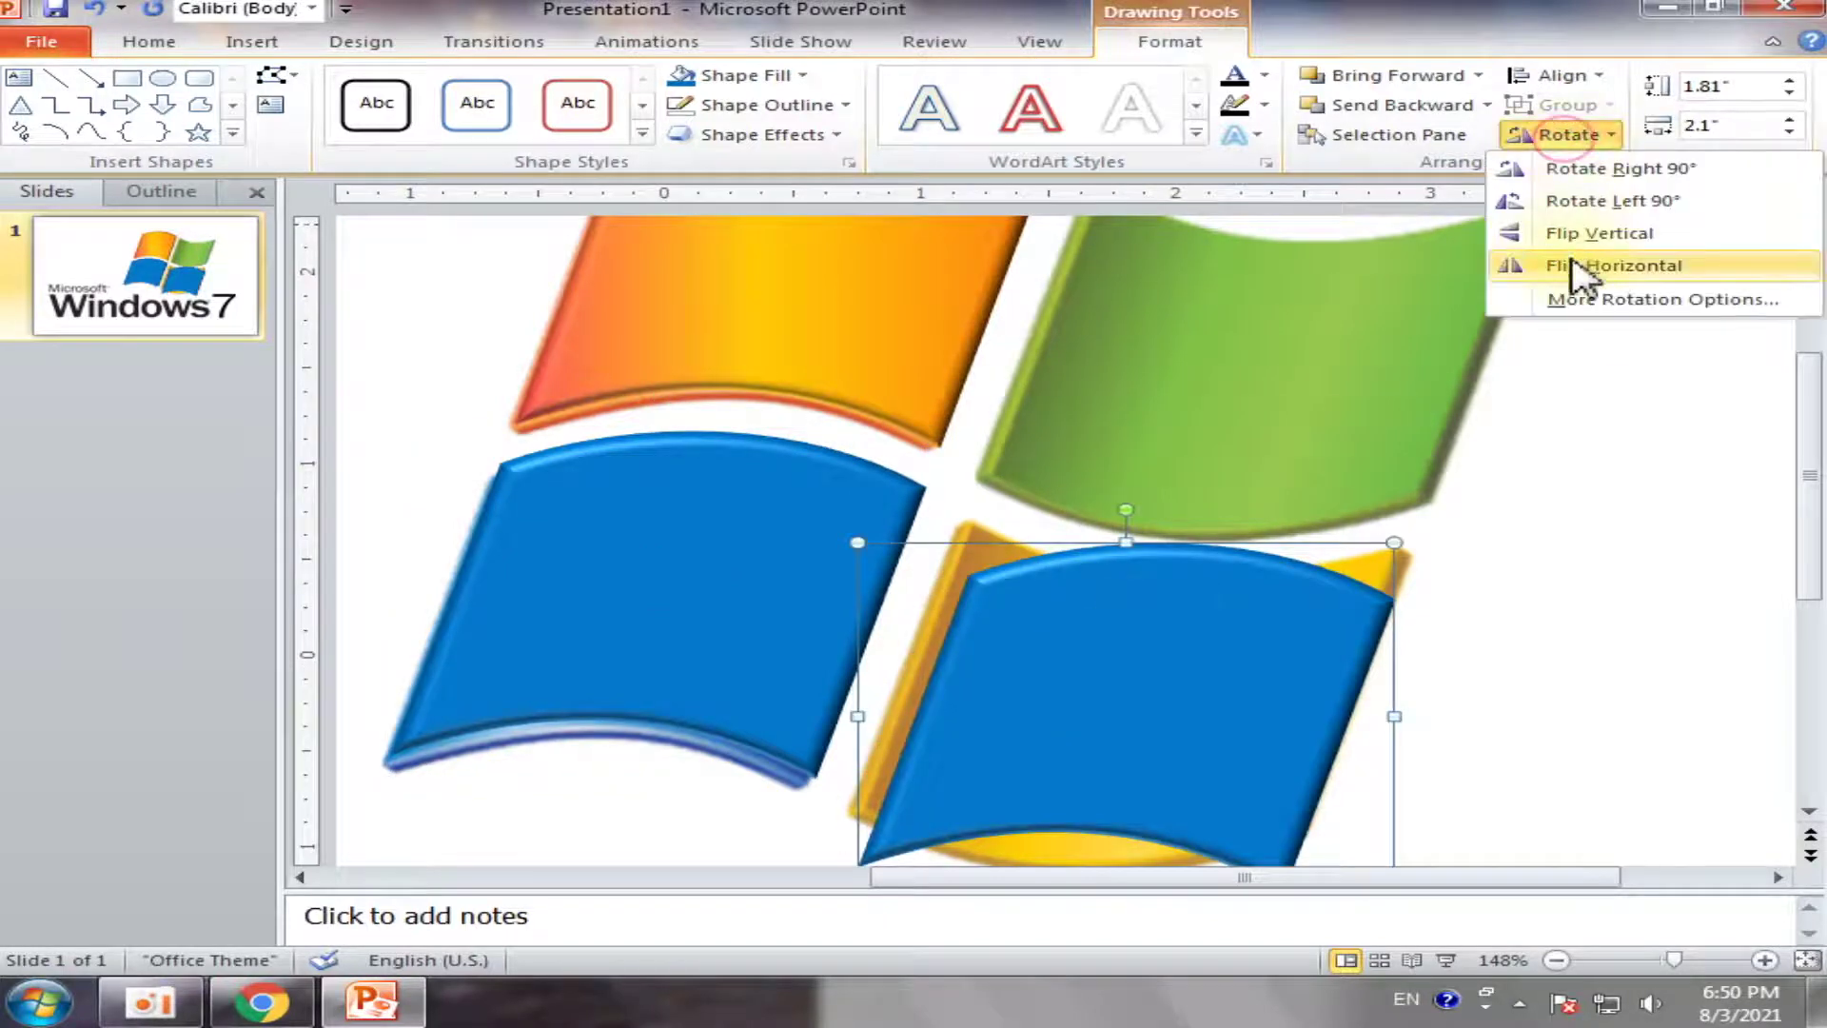
{"action": "left_click", "coordinate": [1588, 201]}
{"action": "scroll", "coordinate": [1387, 542], "scroll_direction": "down", "scroll_amount": 2}
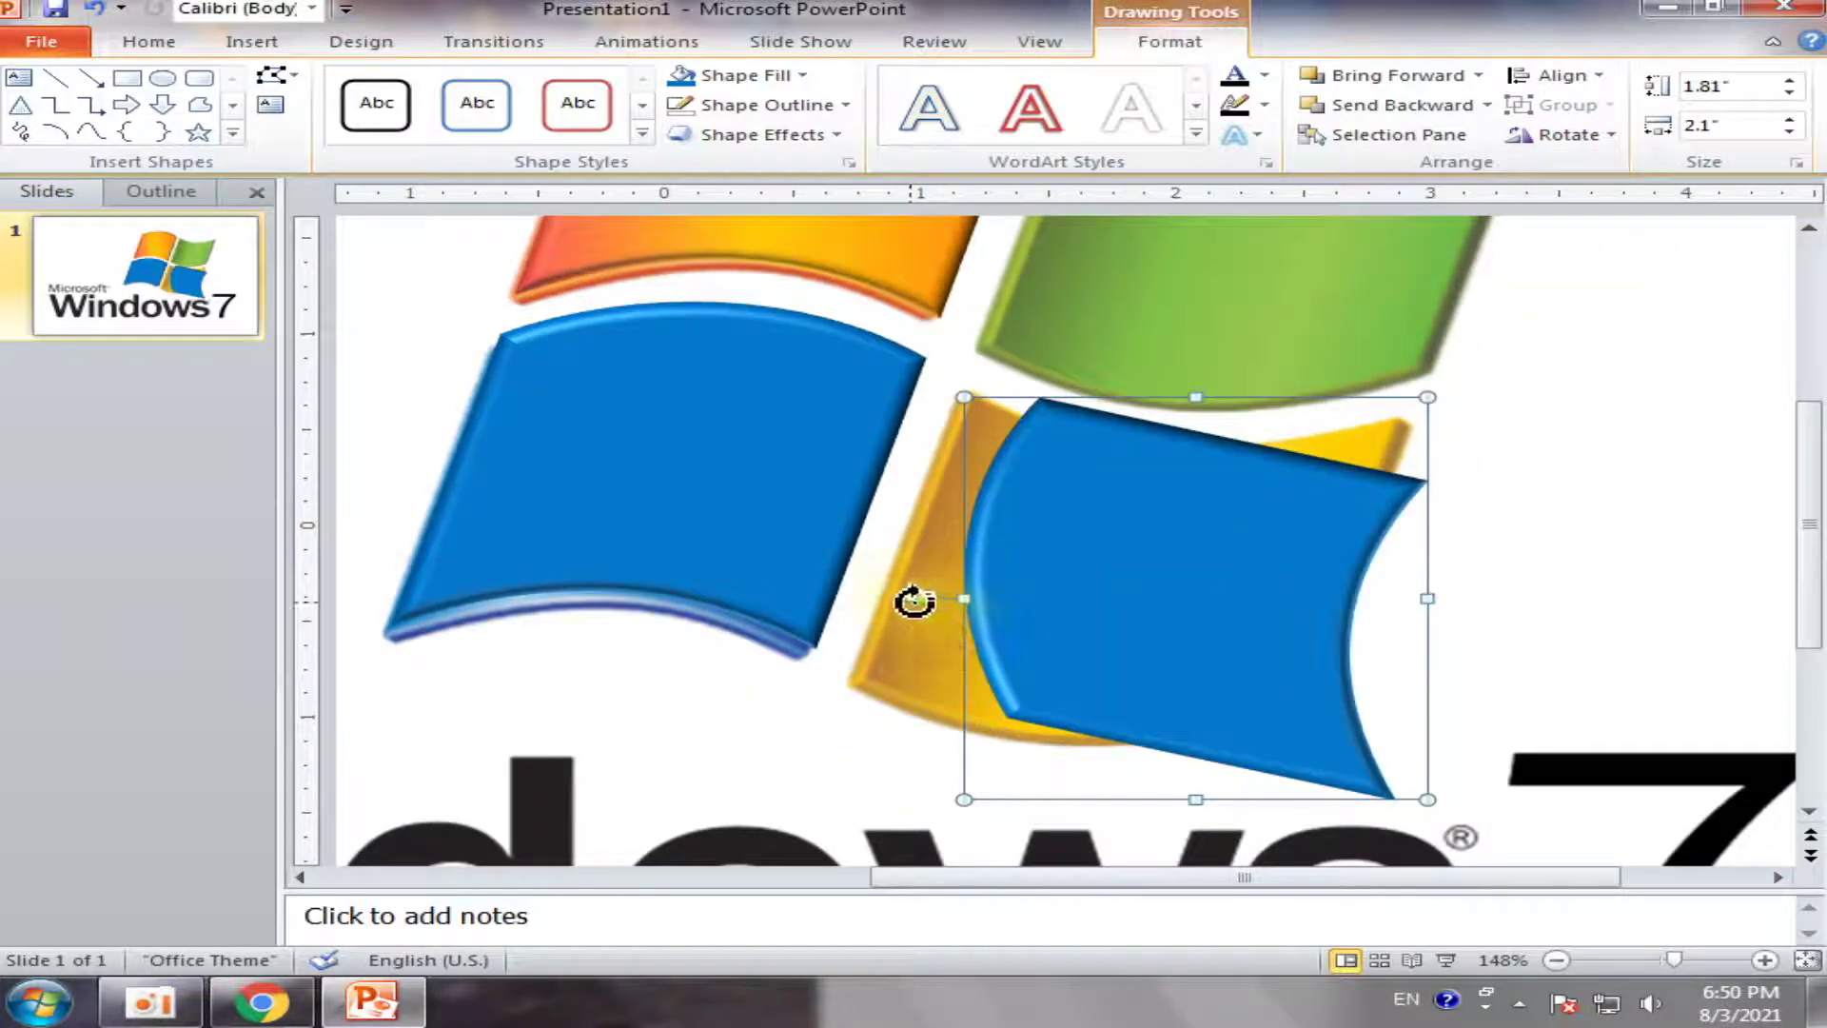
{"action": "left_click_drag", "start_coordinate": [920, 599], "coordinate": [1210, 702]}
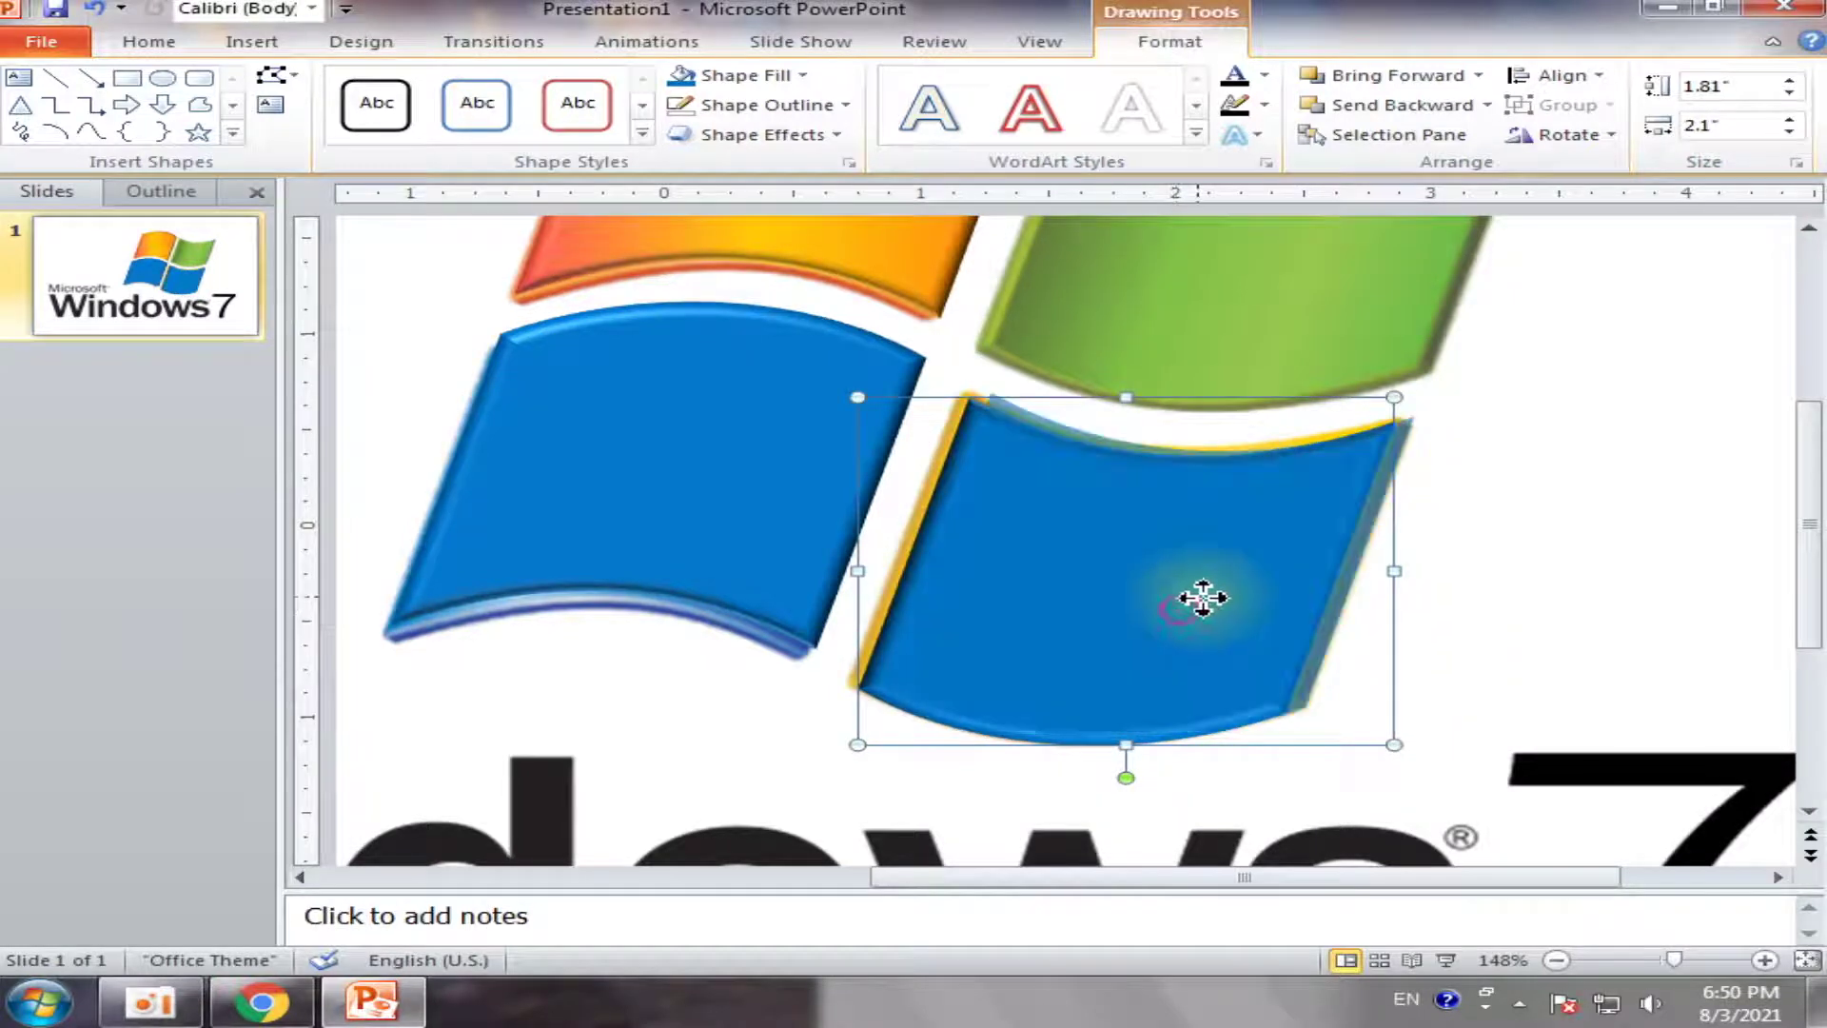
{"action": "left_click_drag", "start_coordinate": [1232, 611], "coordinate": [1179, 600]}
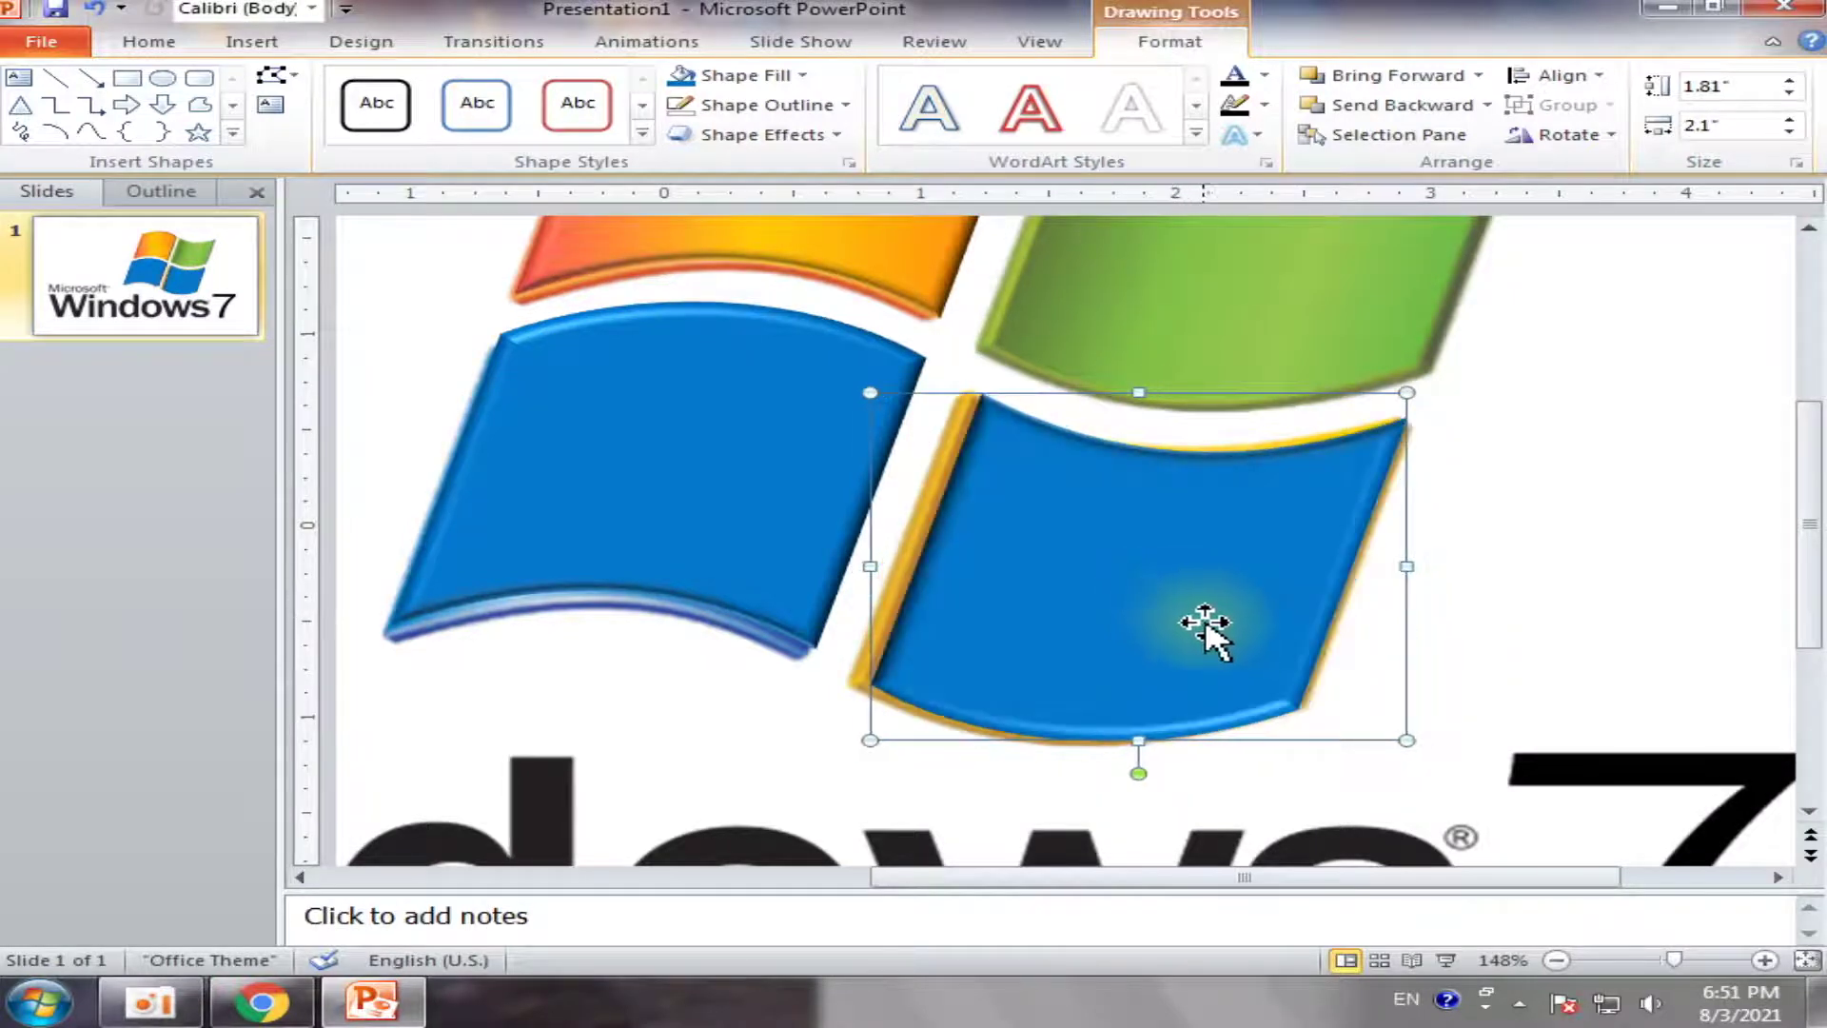
{"action": "scroll", "coordinate": [1174, 647], "scroll_direction": "up", "scroll_amount": 3}
{"action": "mouse_move", "coordinate": [1190, 699]}
{"action": "left_mouse_down"}
{"action": "mouse_move", "coordinate": [1329, 420]}
{"action": "mouse_move", "coordinate": [1314, 362]}
{"action": "left_mouse_up"}
Fill the upper-right blue copy with green
{"action": "scroll", "coordinate": [1497, 523], "scroll_direction": "up", "scroll_amount": 2}
{"action": "left_click", "coordinate": [1647, 501]}
{"action": "left_click", "coordinate": [1264, 466]}
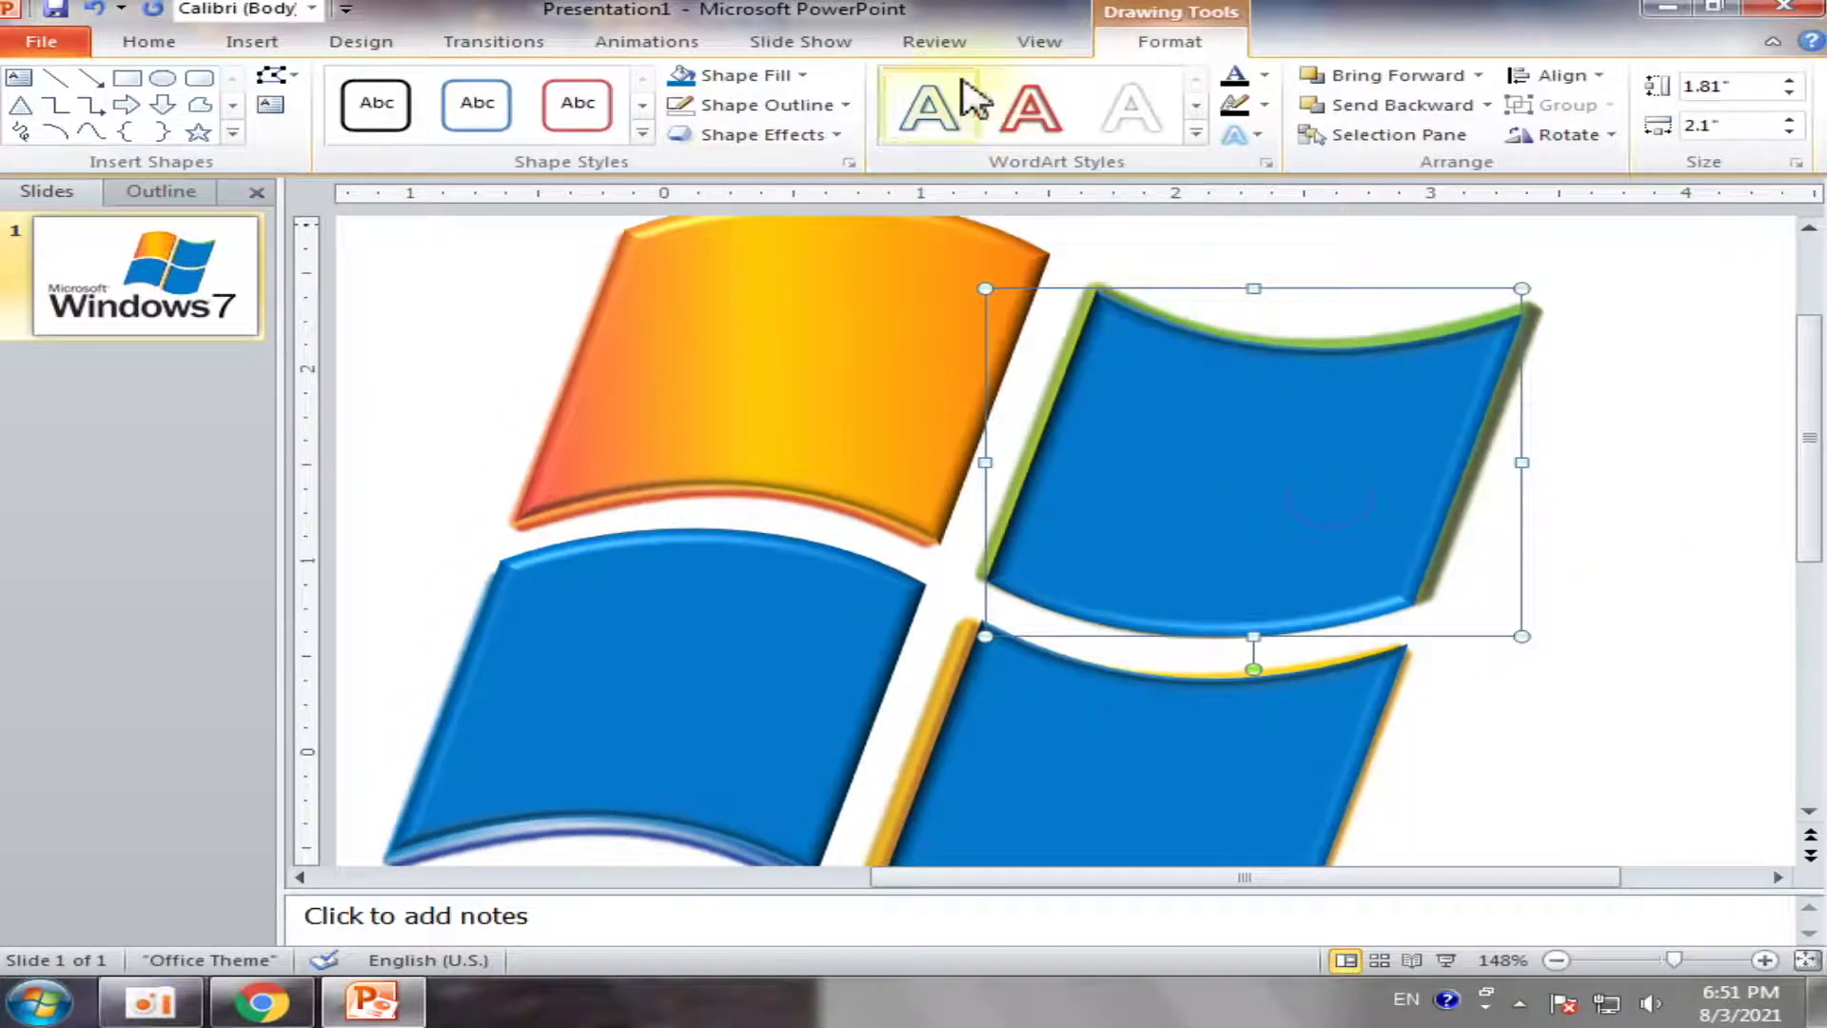
{"action": "left_click", "coordinate": [758, 75]}
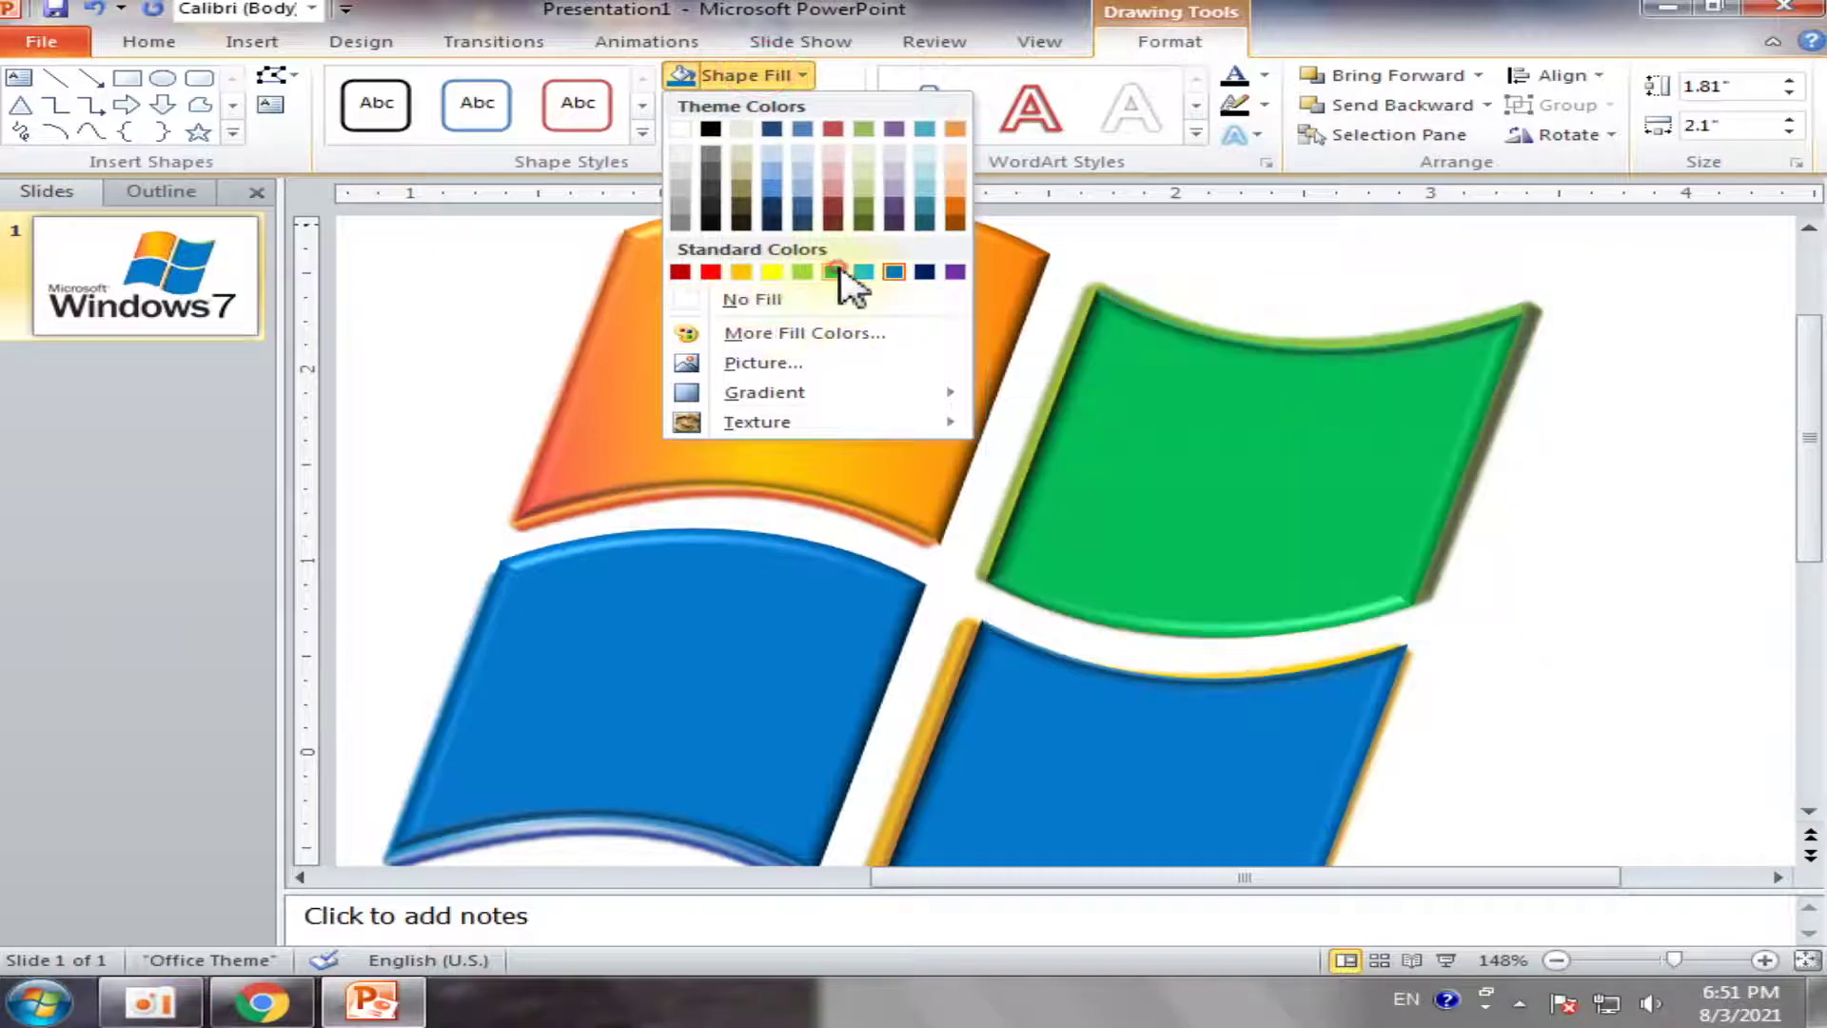
{"action": "left_click", "coordinate": [836, 273]}
{"action": "scroll", "coordinate": [1375, 542], "scroll_direction": "down", "scroll_amount": 2}
Fill the lower-right blue piece with yellow
{"action": "left_click", "coordinate": [1544, 563]}
{"action": "left_click", "coordinate": [1069, 709]}
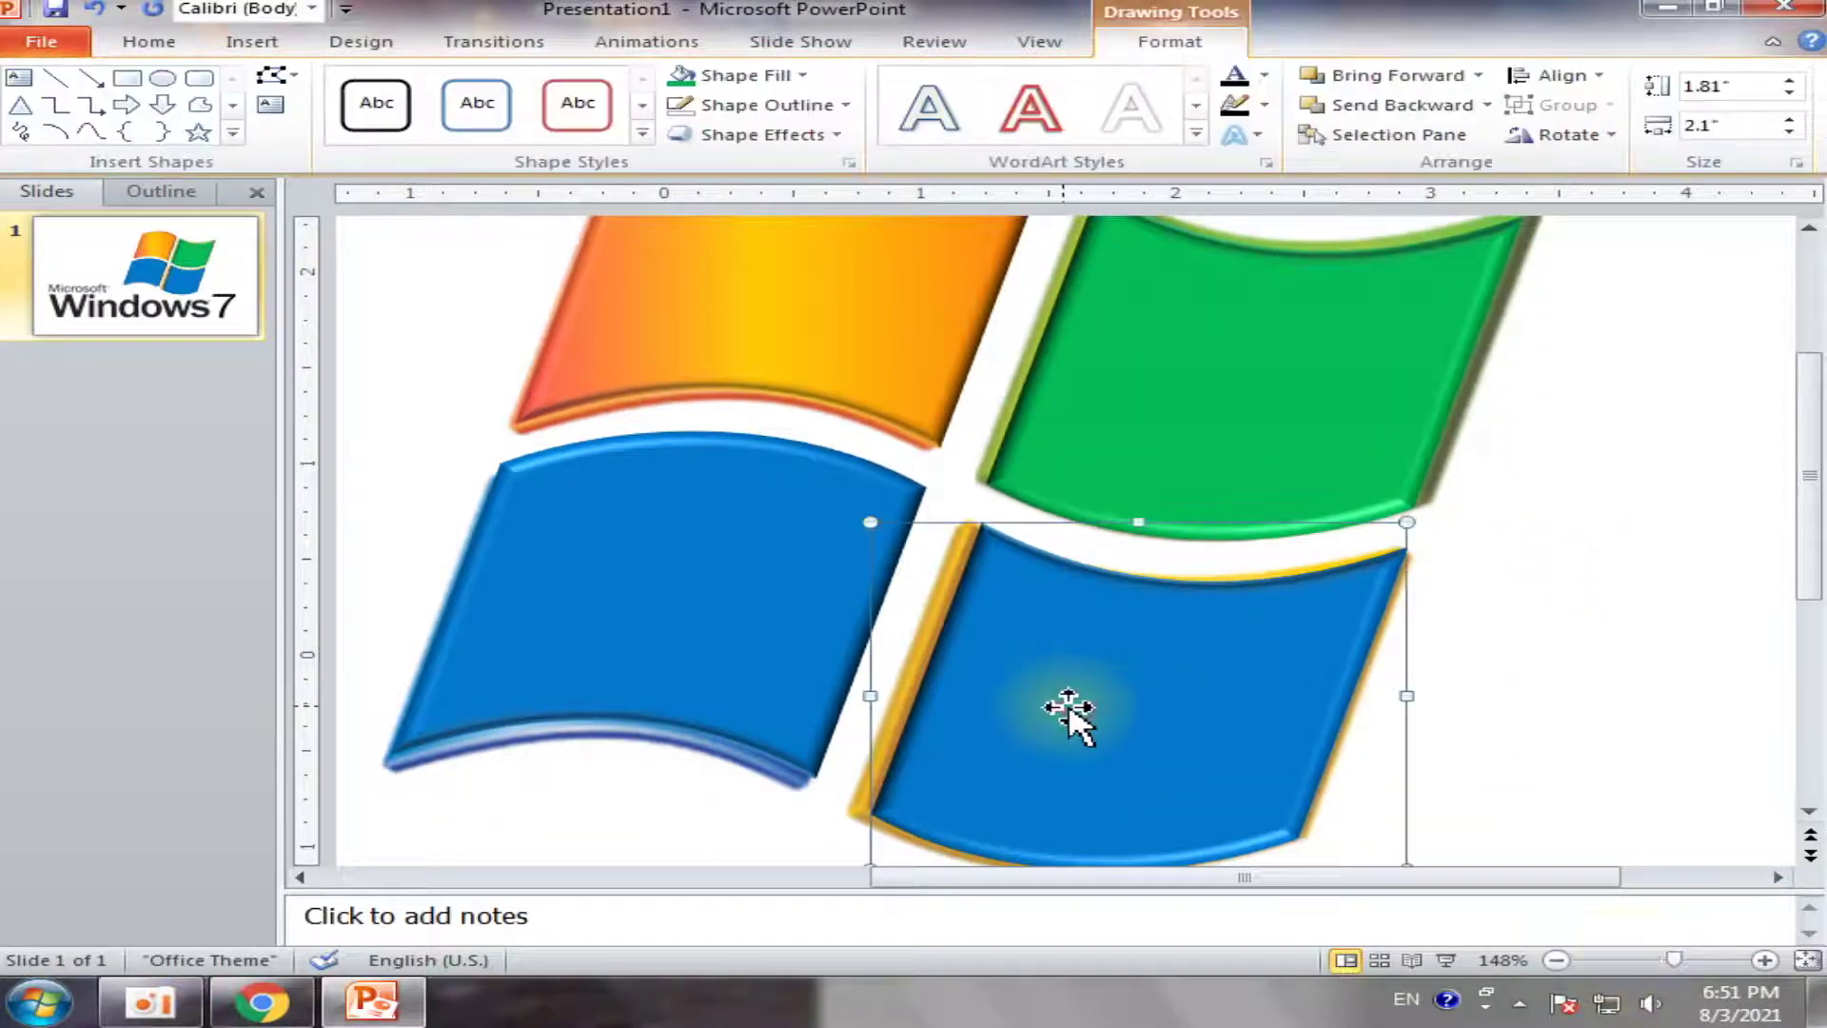
{"action": "left_click_drag", "start_coordinate": [1042, 695], "coordinate": [1371, 747]}
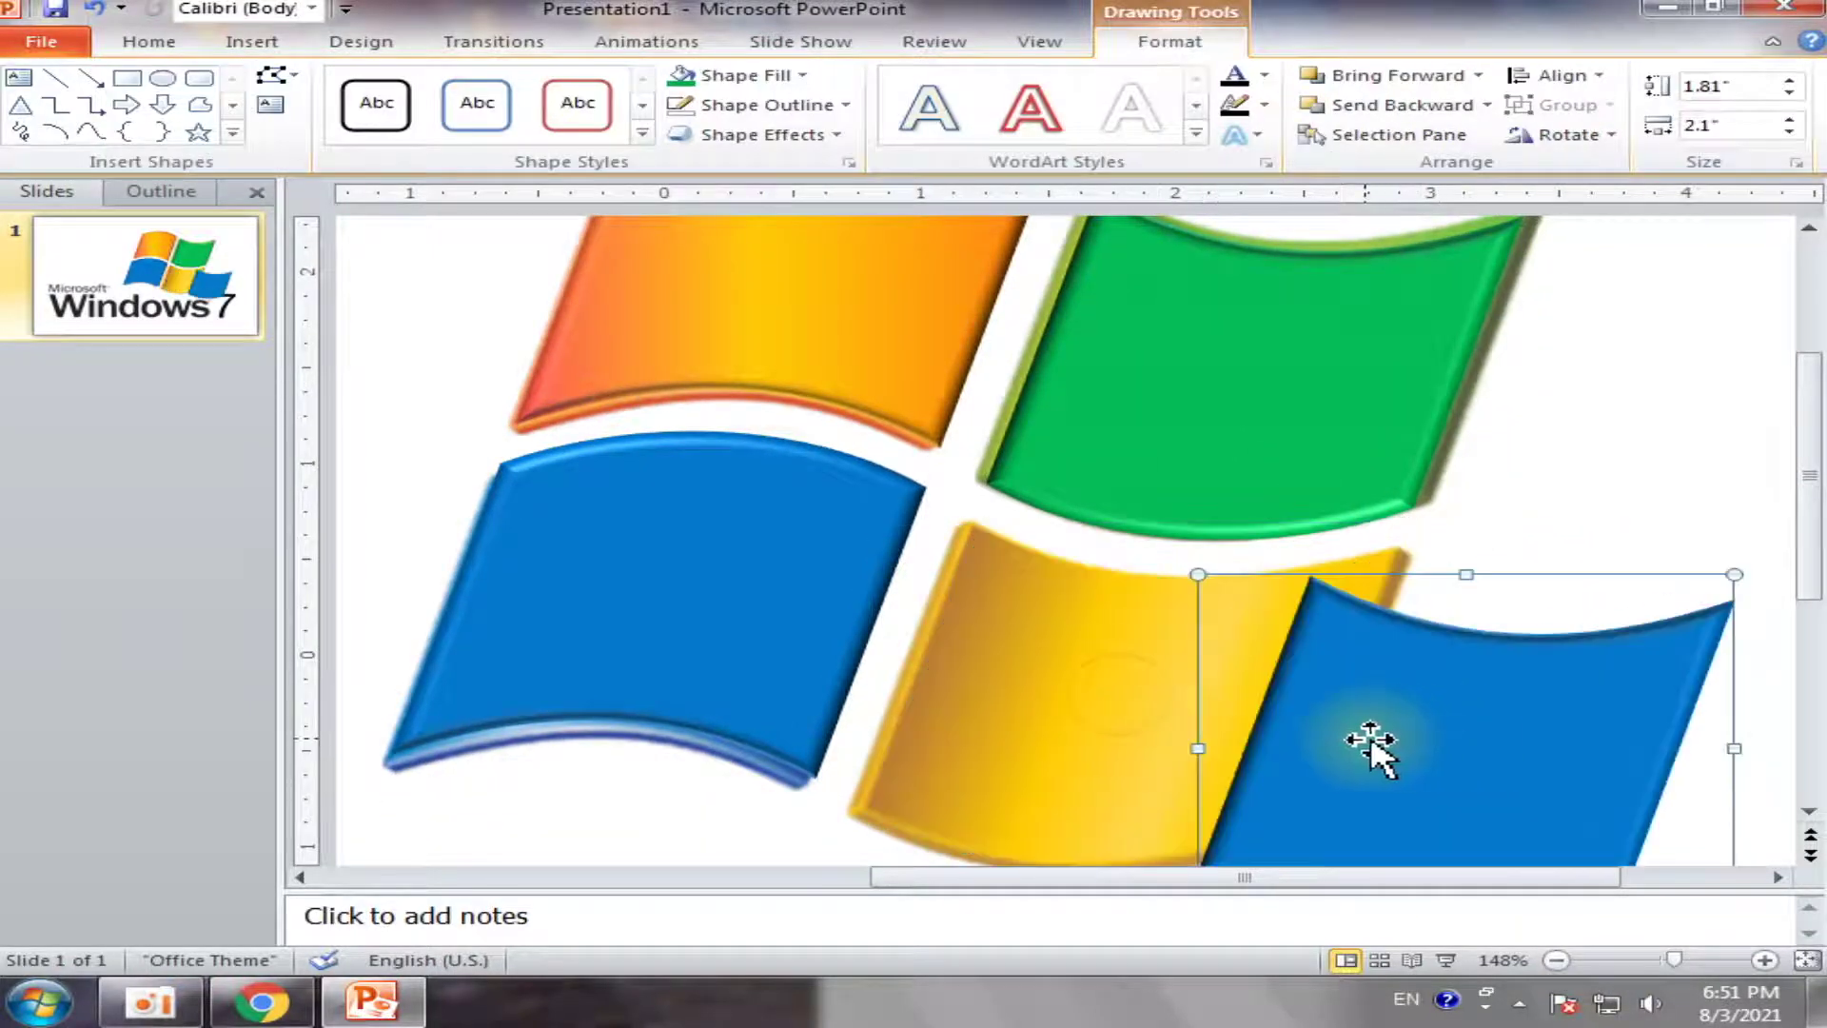
{"action": "key", "text": "Escape"}
{"action": "left_click", "coordinate": [747, 75]}
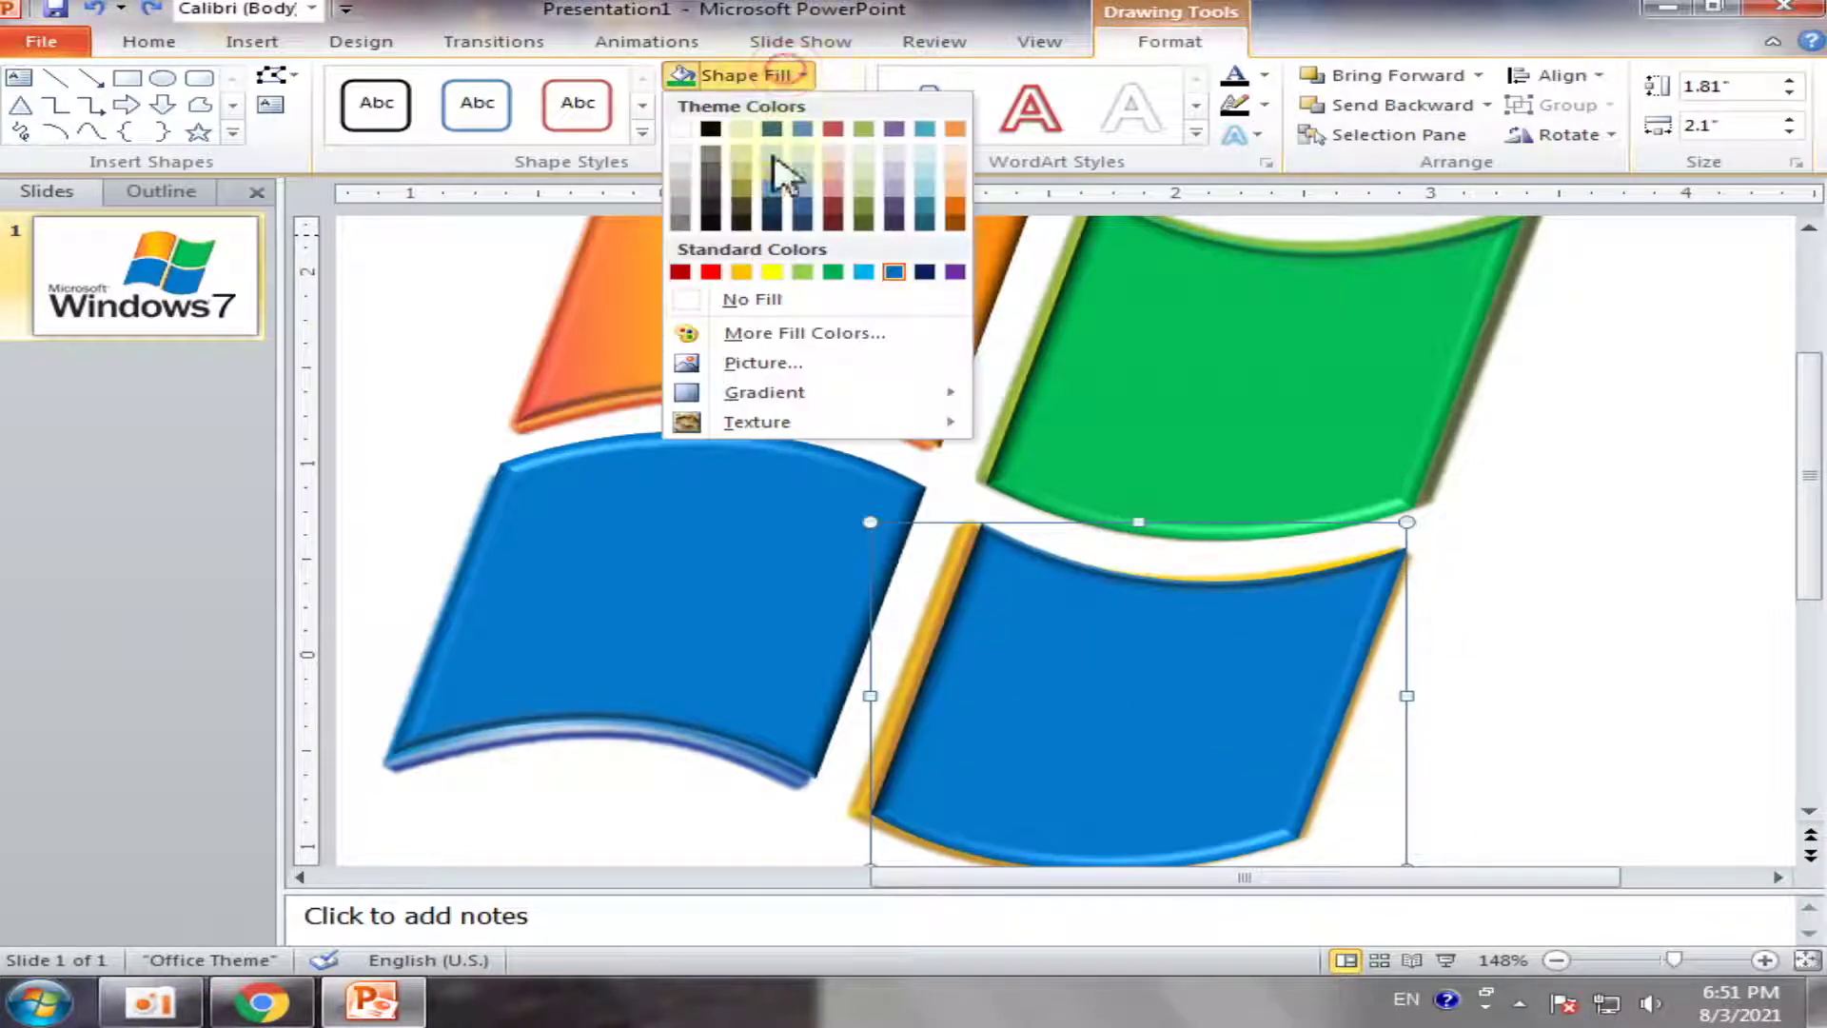
{"action": "left_click", "coordinate": [772, 272]}
{"action": "left_click", "coordinate": [1599, 598]}
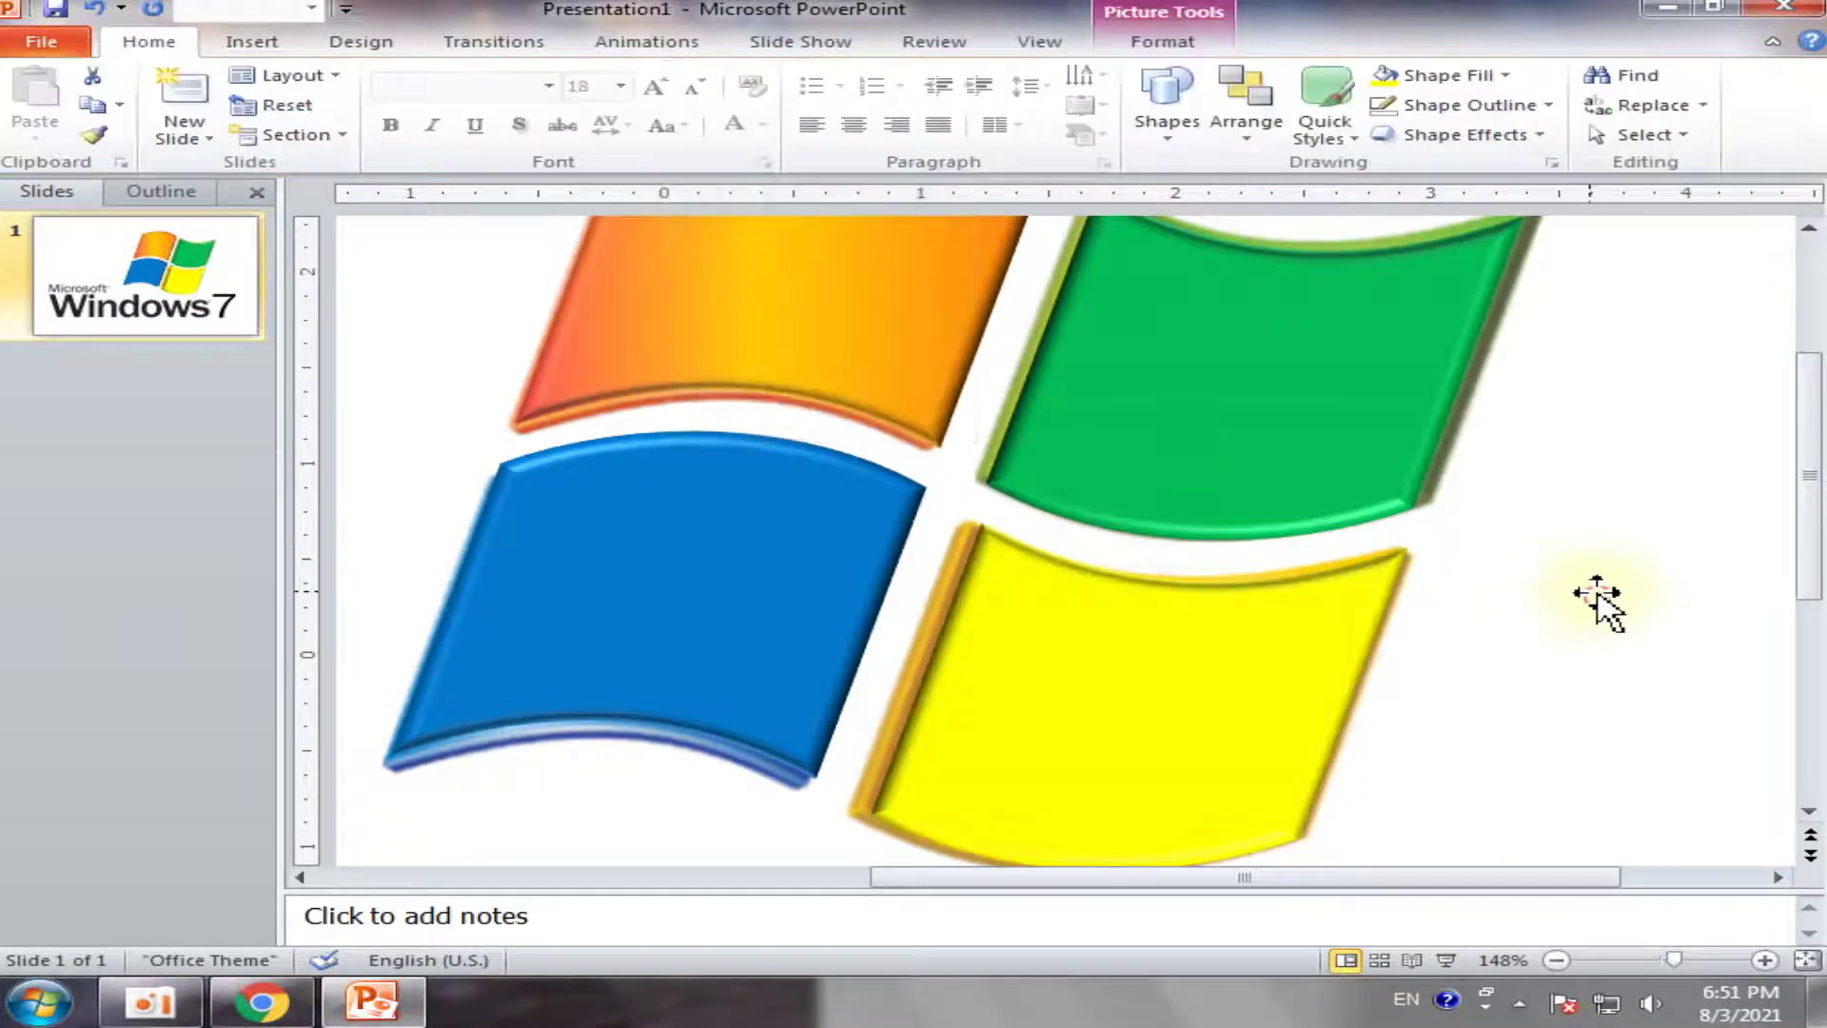
{"action": "scroll", "coordinate": [1539, 580], "scroll_direction": "up", "scroll_amount": 2}
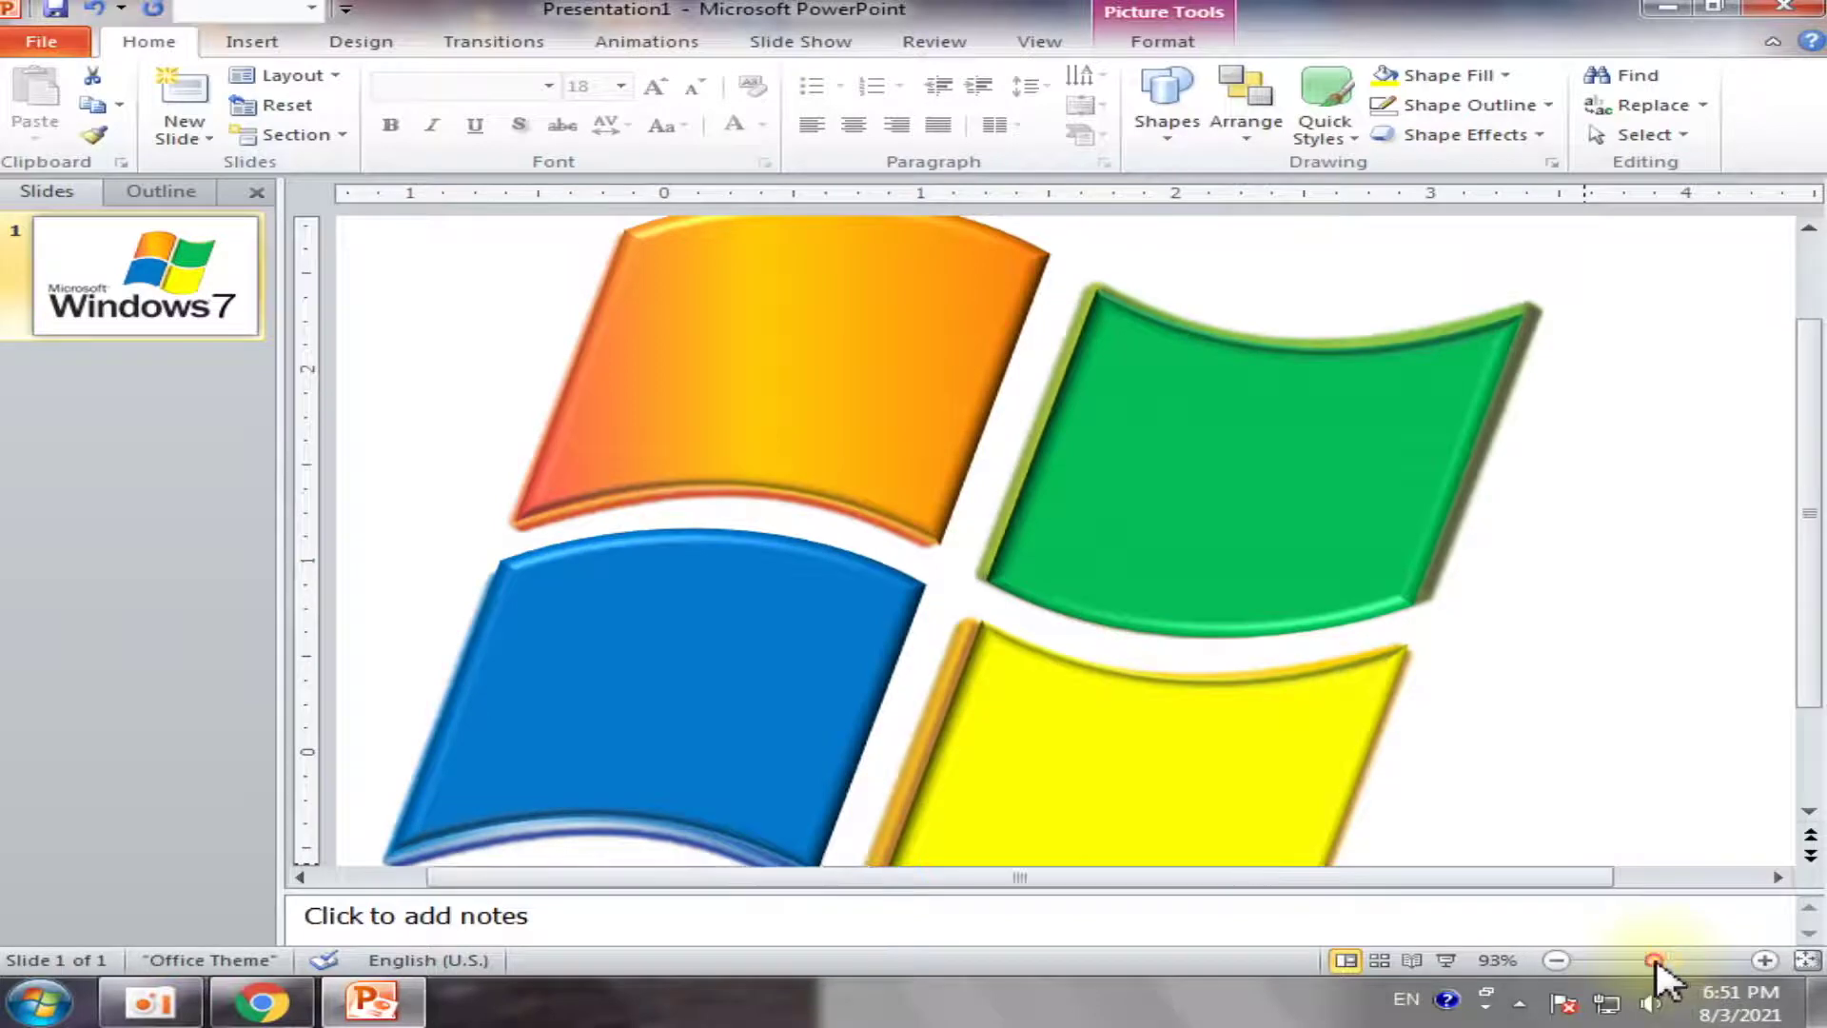
Nudge the green pane slightly up and right into alignment
{"action": "left_click_drag", "start_coordinate": [1672, 961], "coordinate": [1656, 961]}
{"action": "scroll", "coordinate": [1399, 632], "scroll_direction": "up", "scroll_amount": 2}
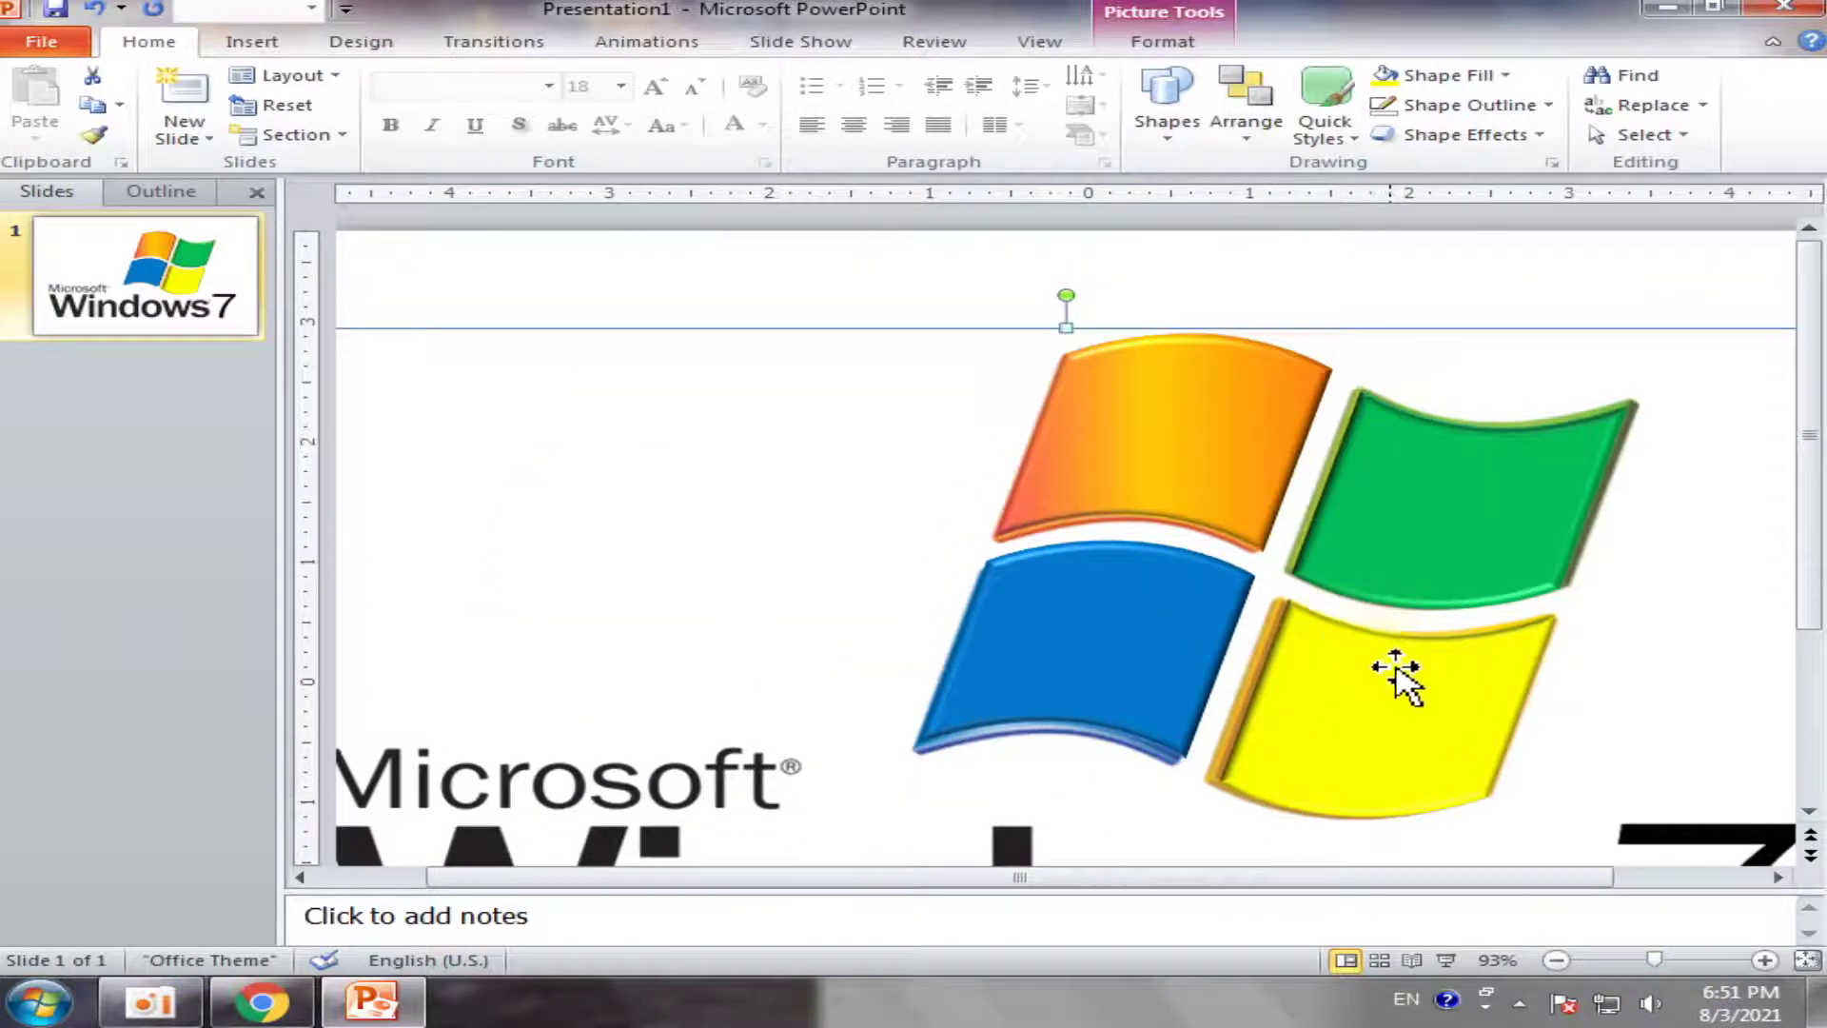
{"action": "left_click", "coordinate": [1423, 523]}
{"action": "left_click_drag", "start_coordinate": [1423, 524], "coordinate": [1450, 539]}
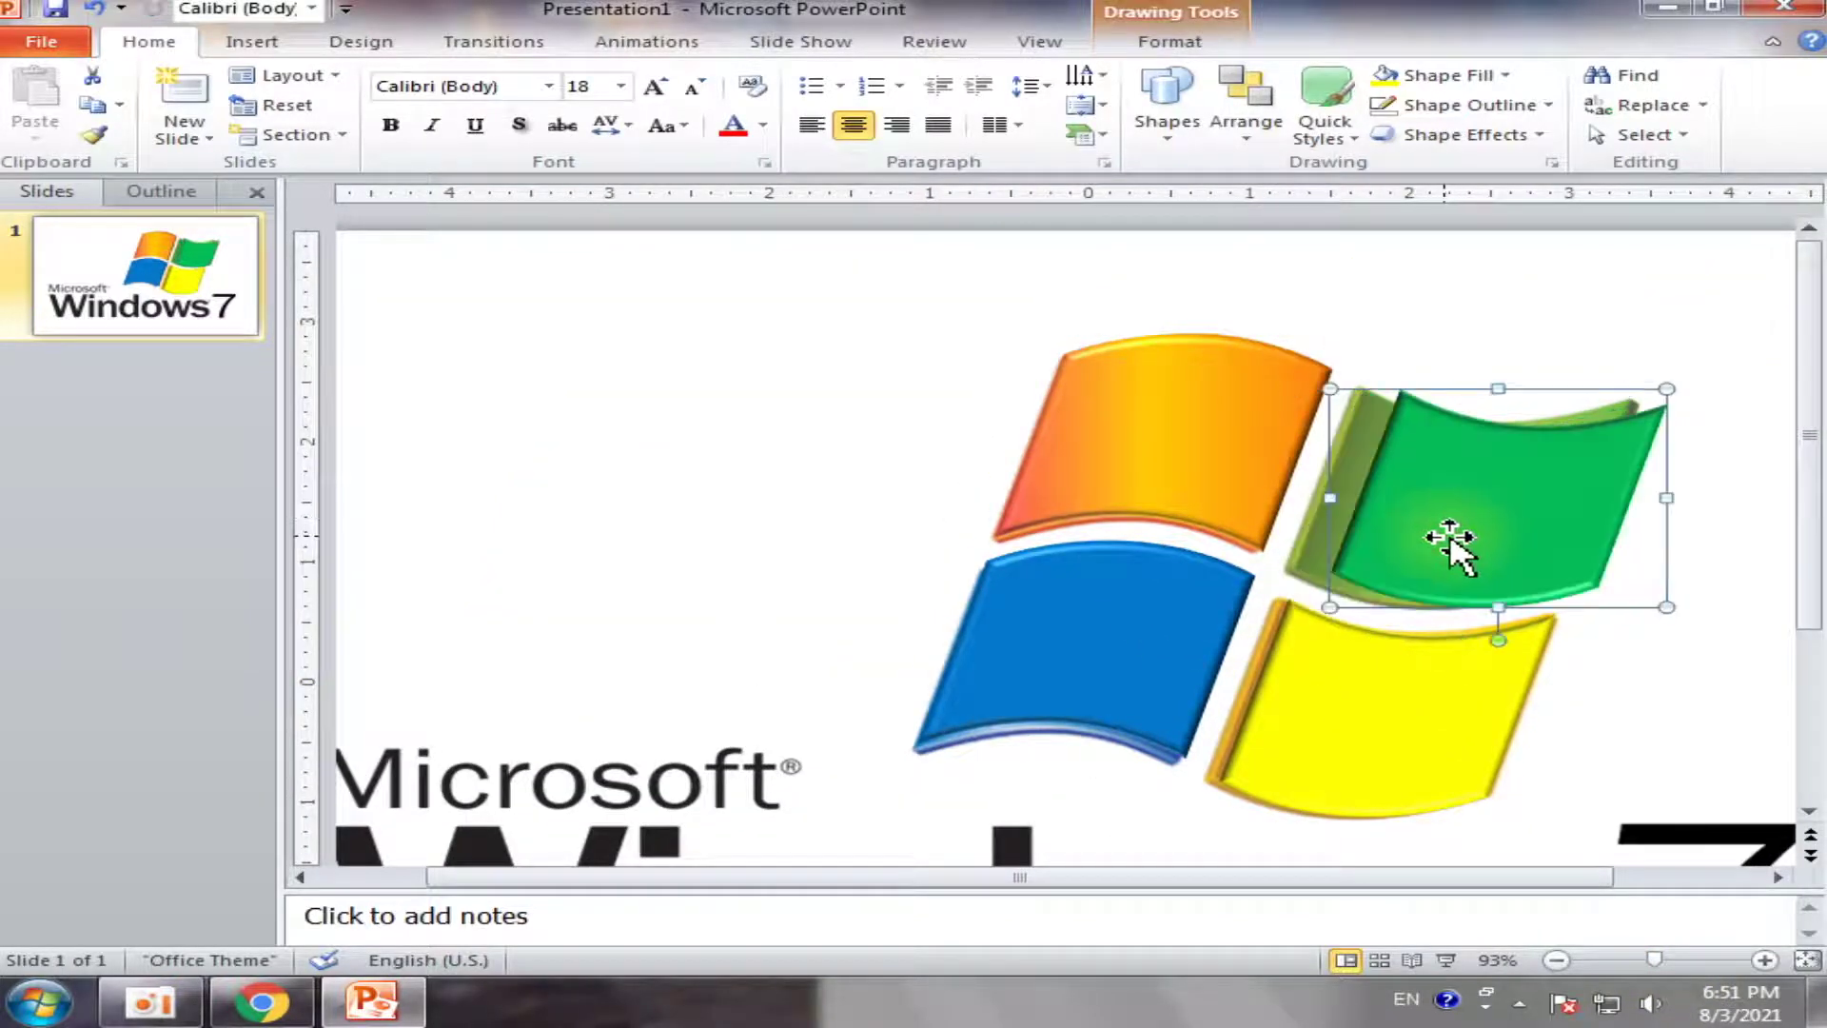
{"action": "key", "text": "ctrl+z"}
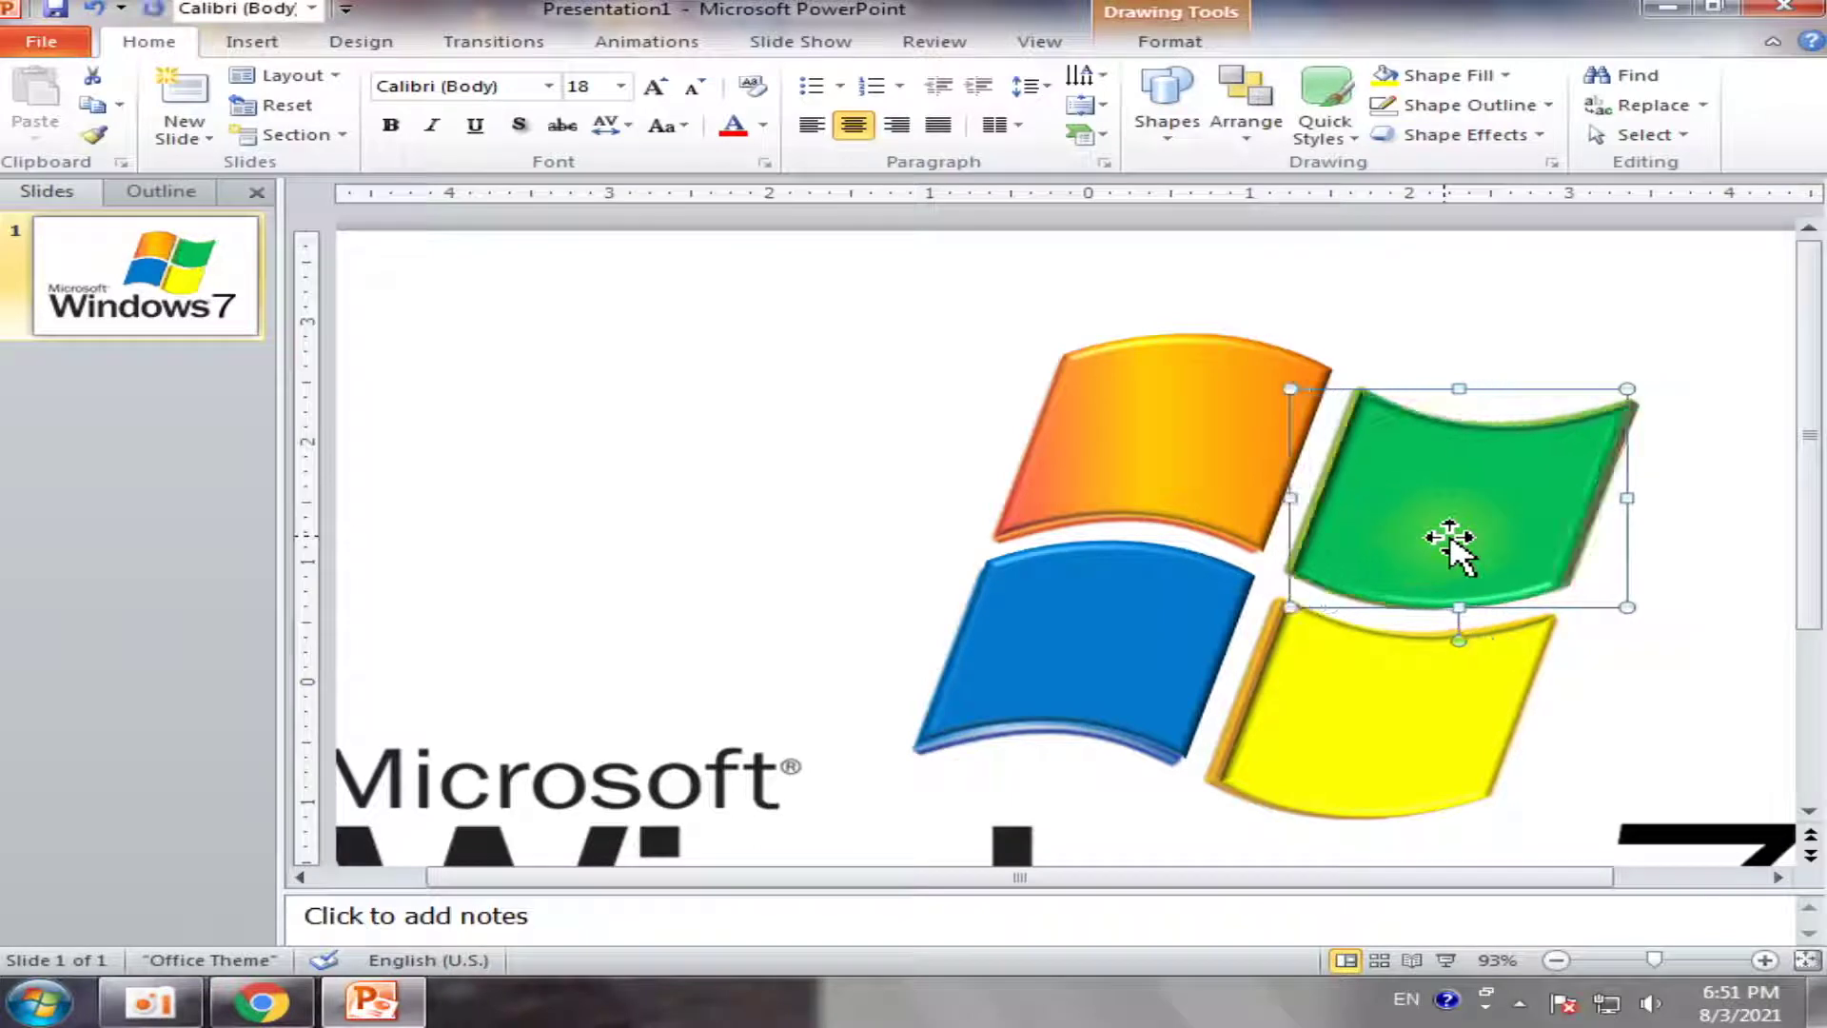
{"action": "key", "text": "Up"}
{"action": "key", "text": "Right"}
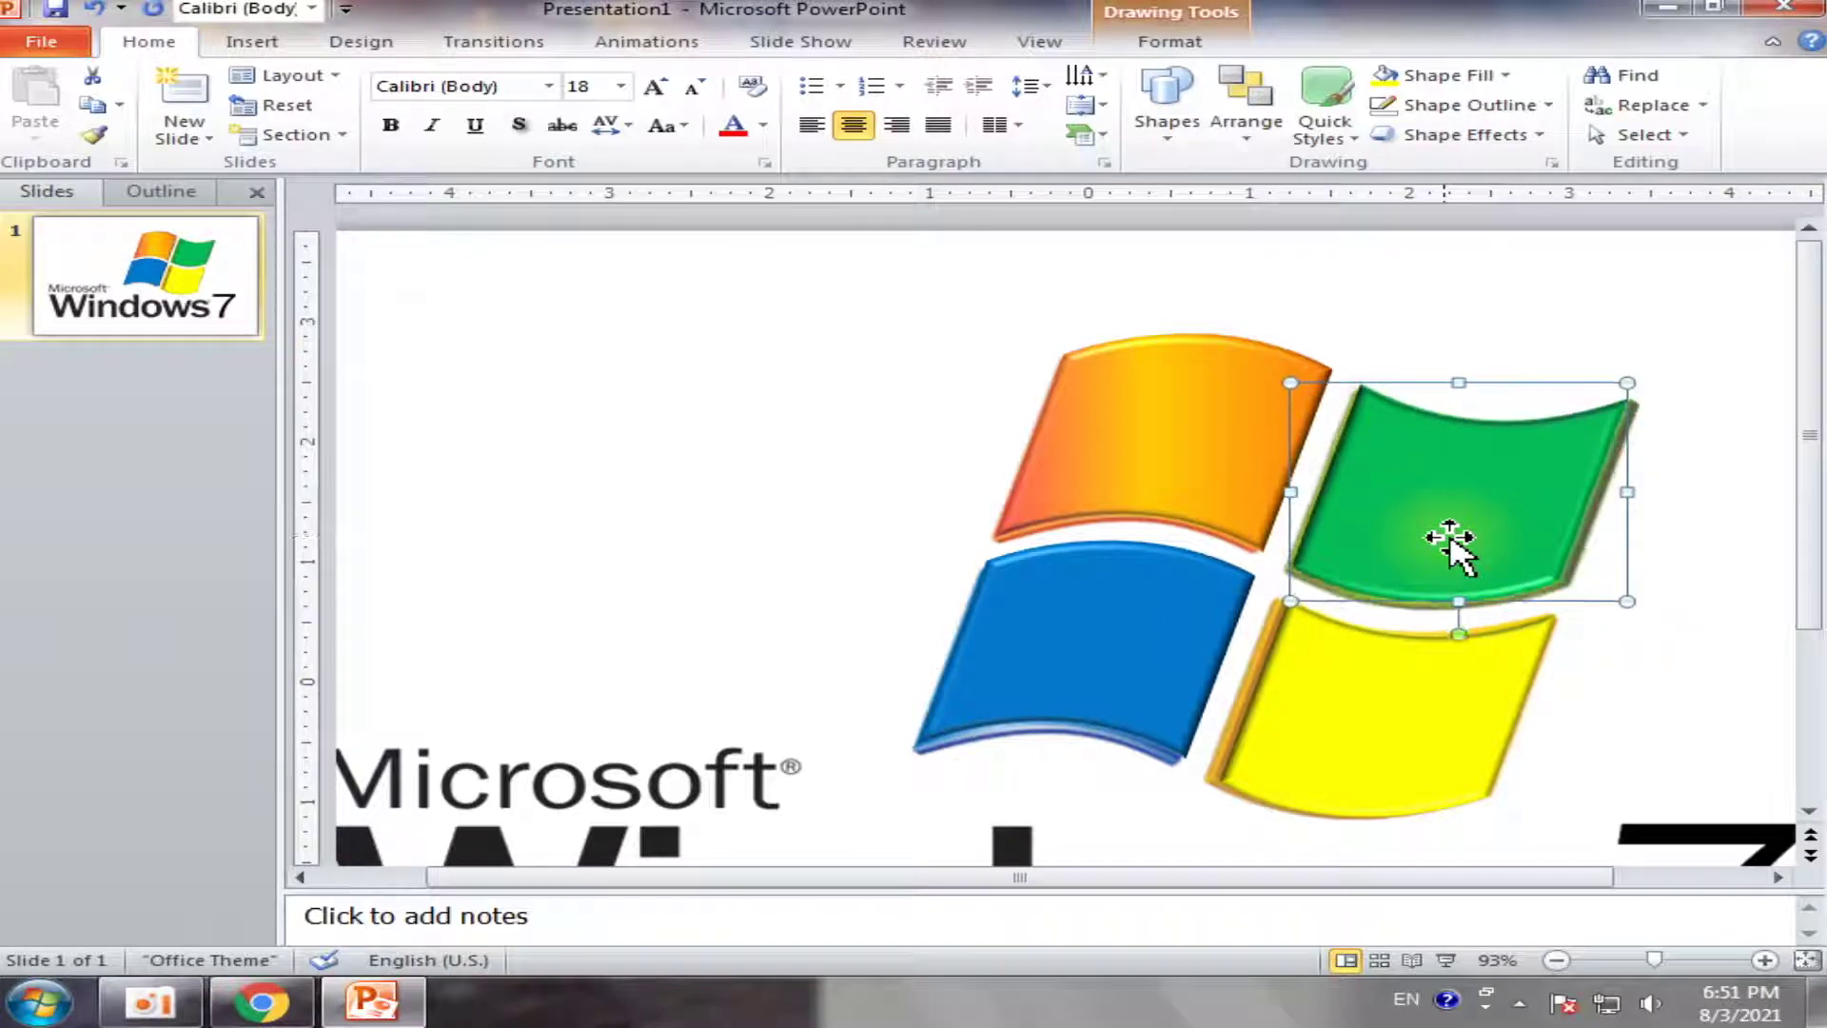
Nudge the yellow pane down and right and the blue pane left
{"action": "left_click", "coordinate": [1388, 750]}
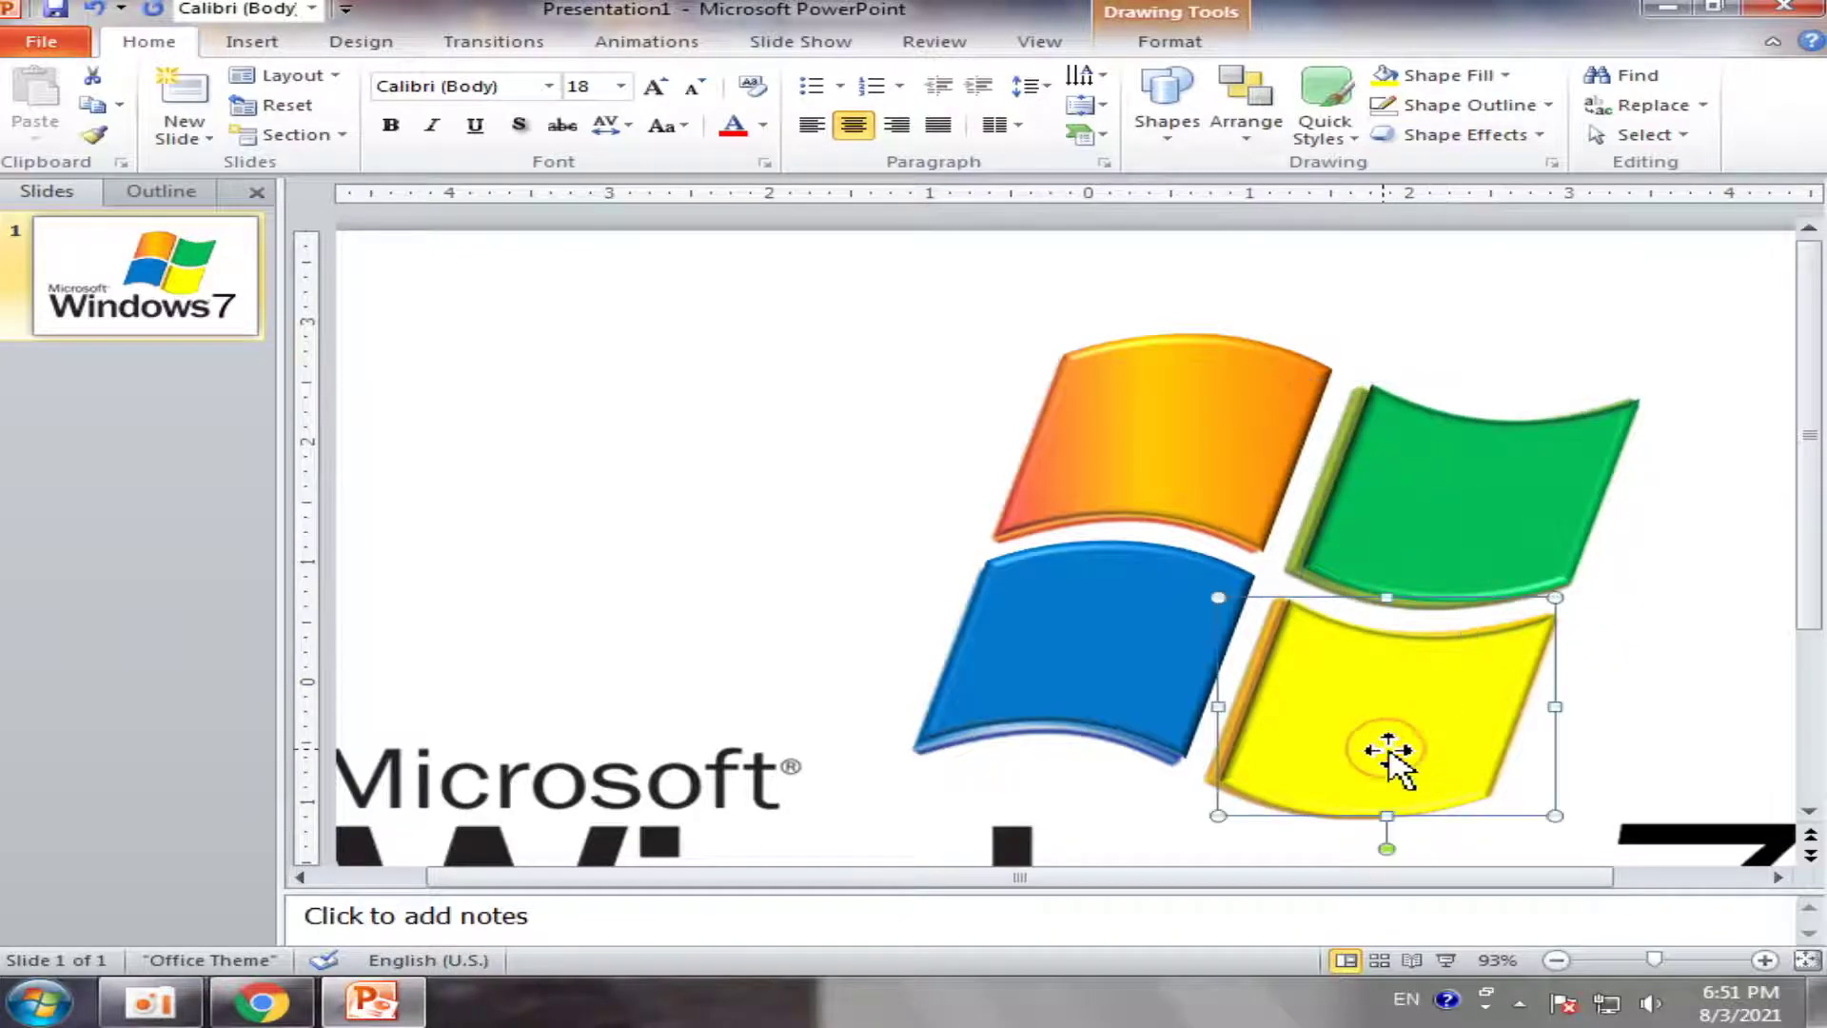
{"action": "key", "text": "Right"}
{"action": "key", "text": "Down"}
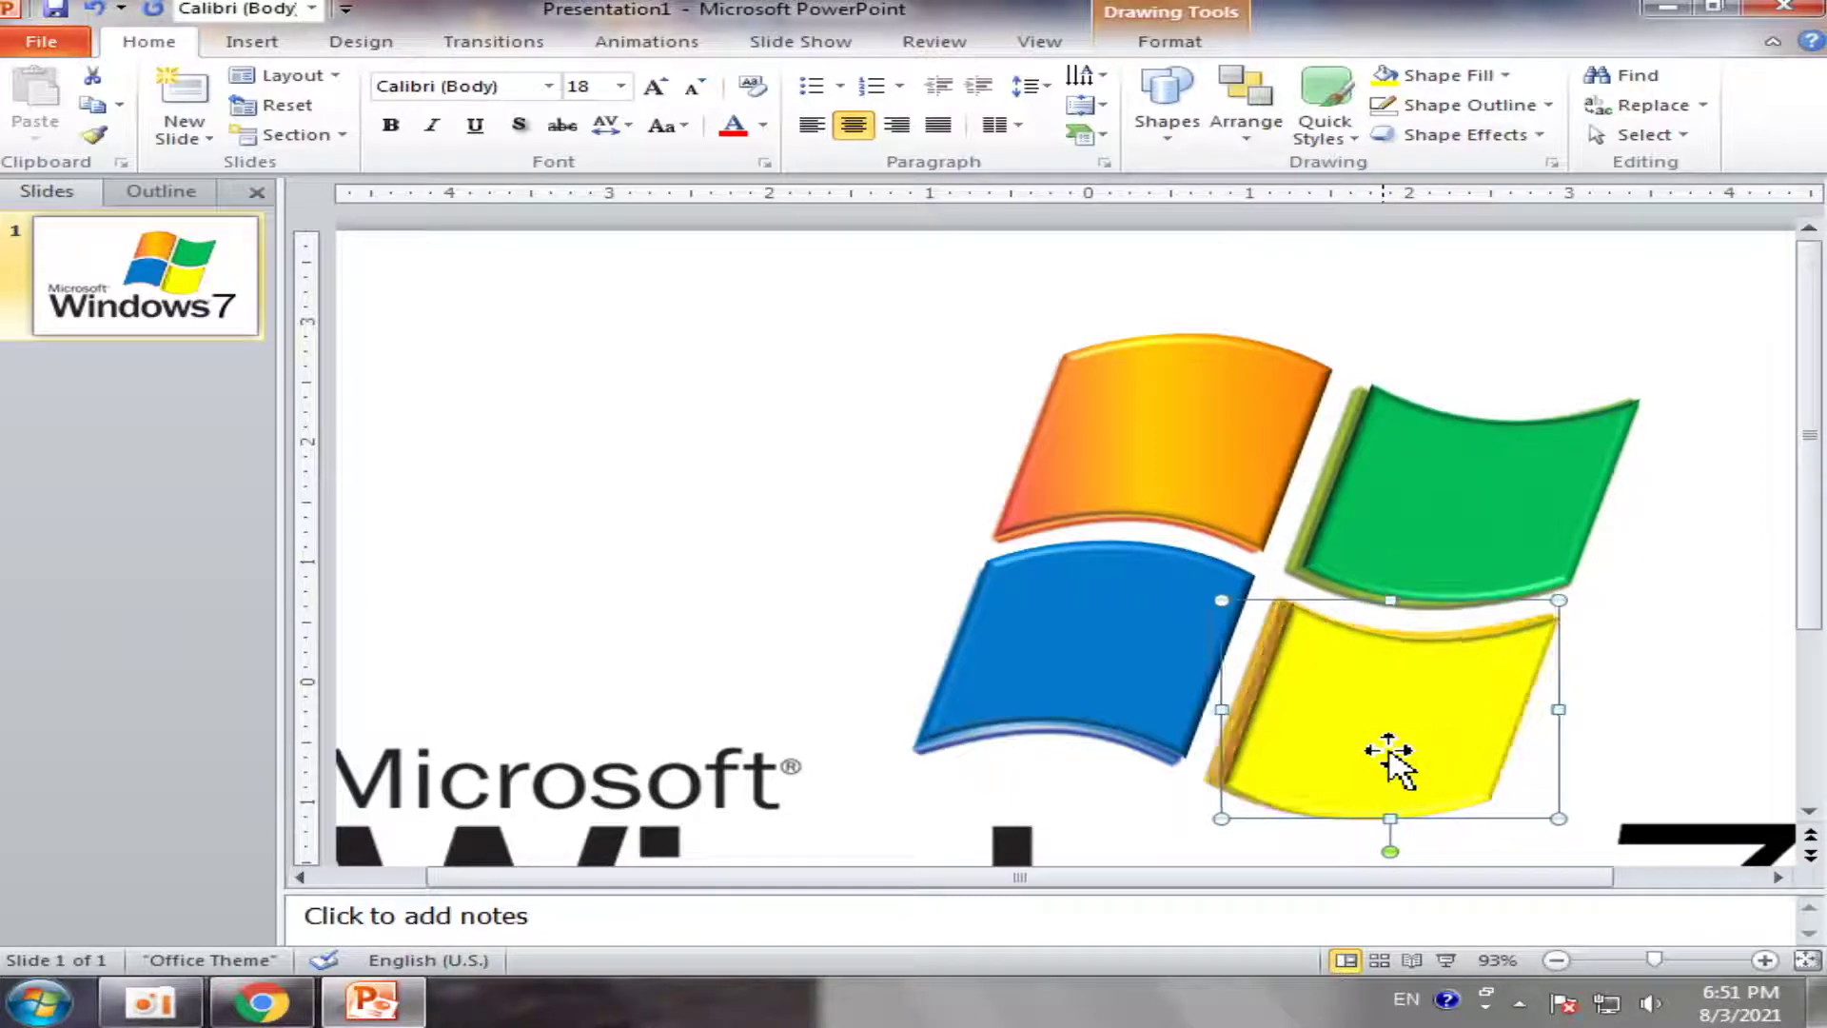
{"action": "left_click", "coordinate": [1140, 700]}
{"action": "key", "text": "Left"}
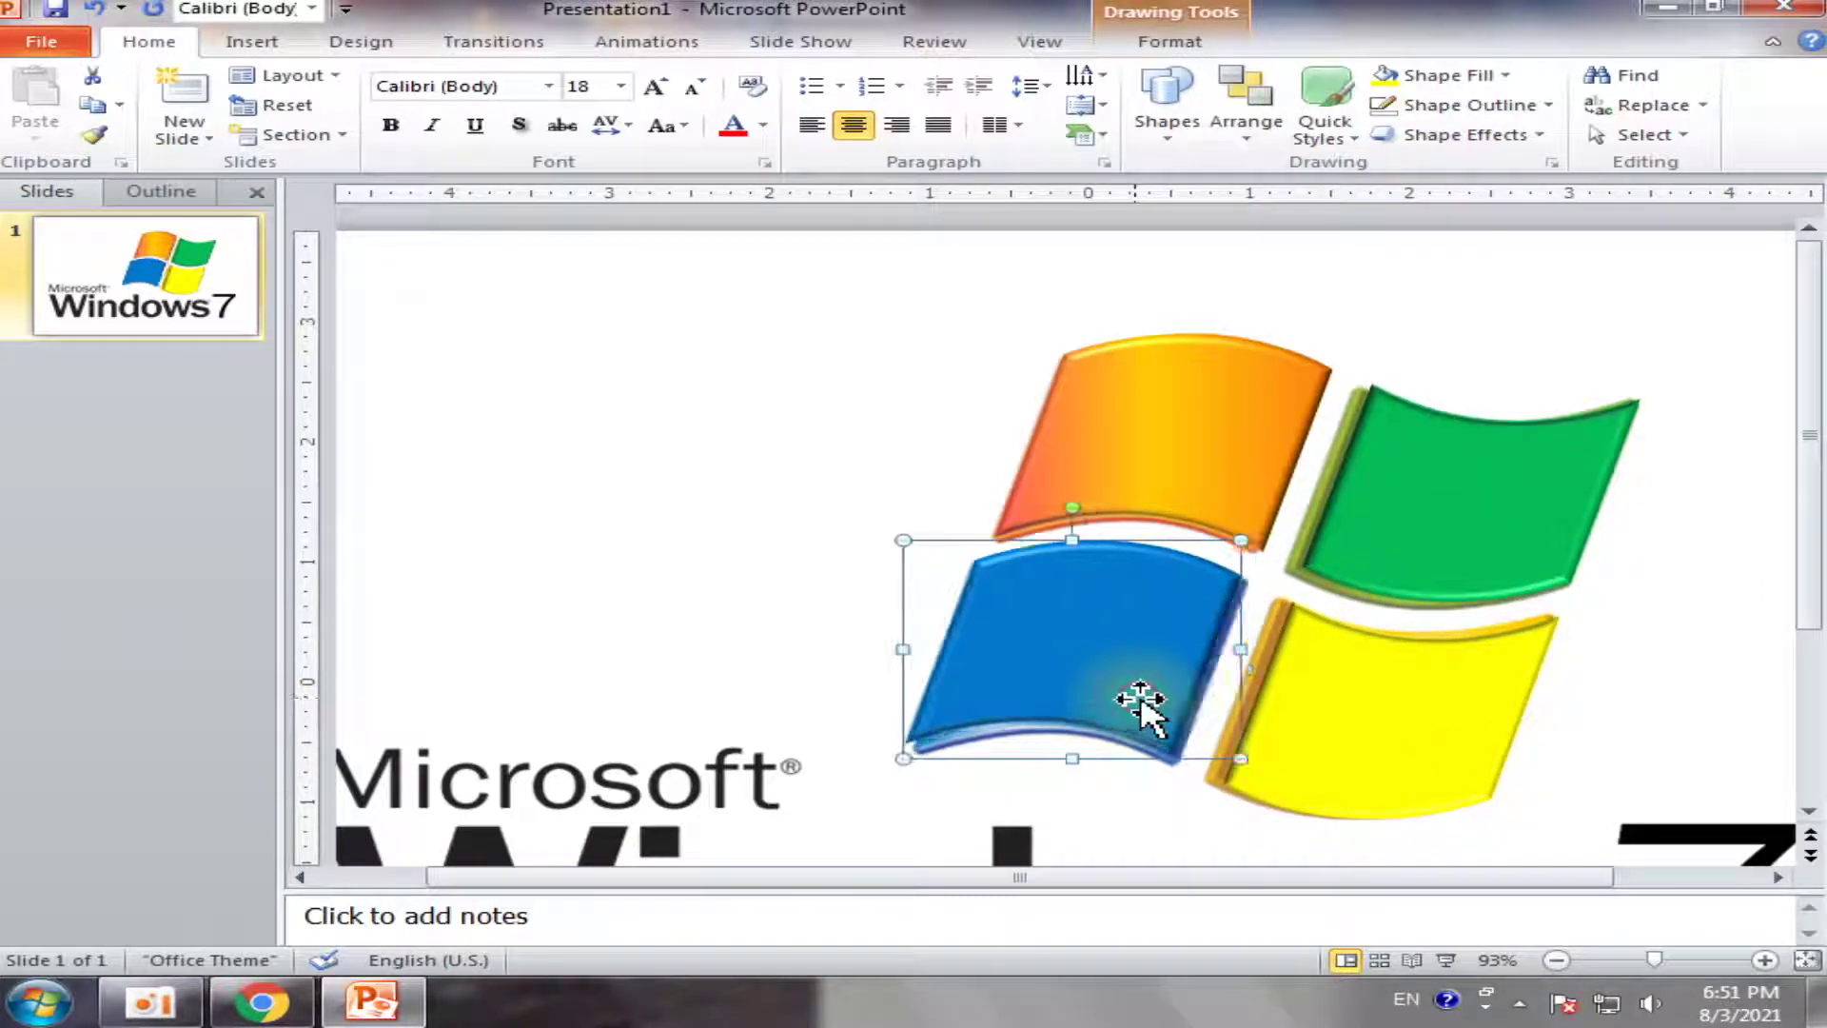
Nudge the orange pane up and back down, then select the original logo picture
{"action": "left_click", "coordinate": [1162, 464]}
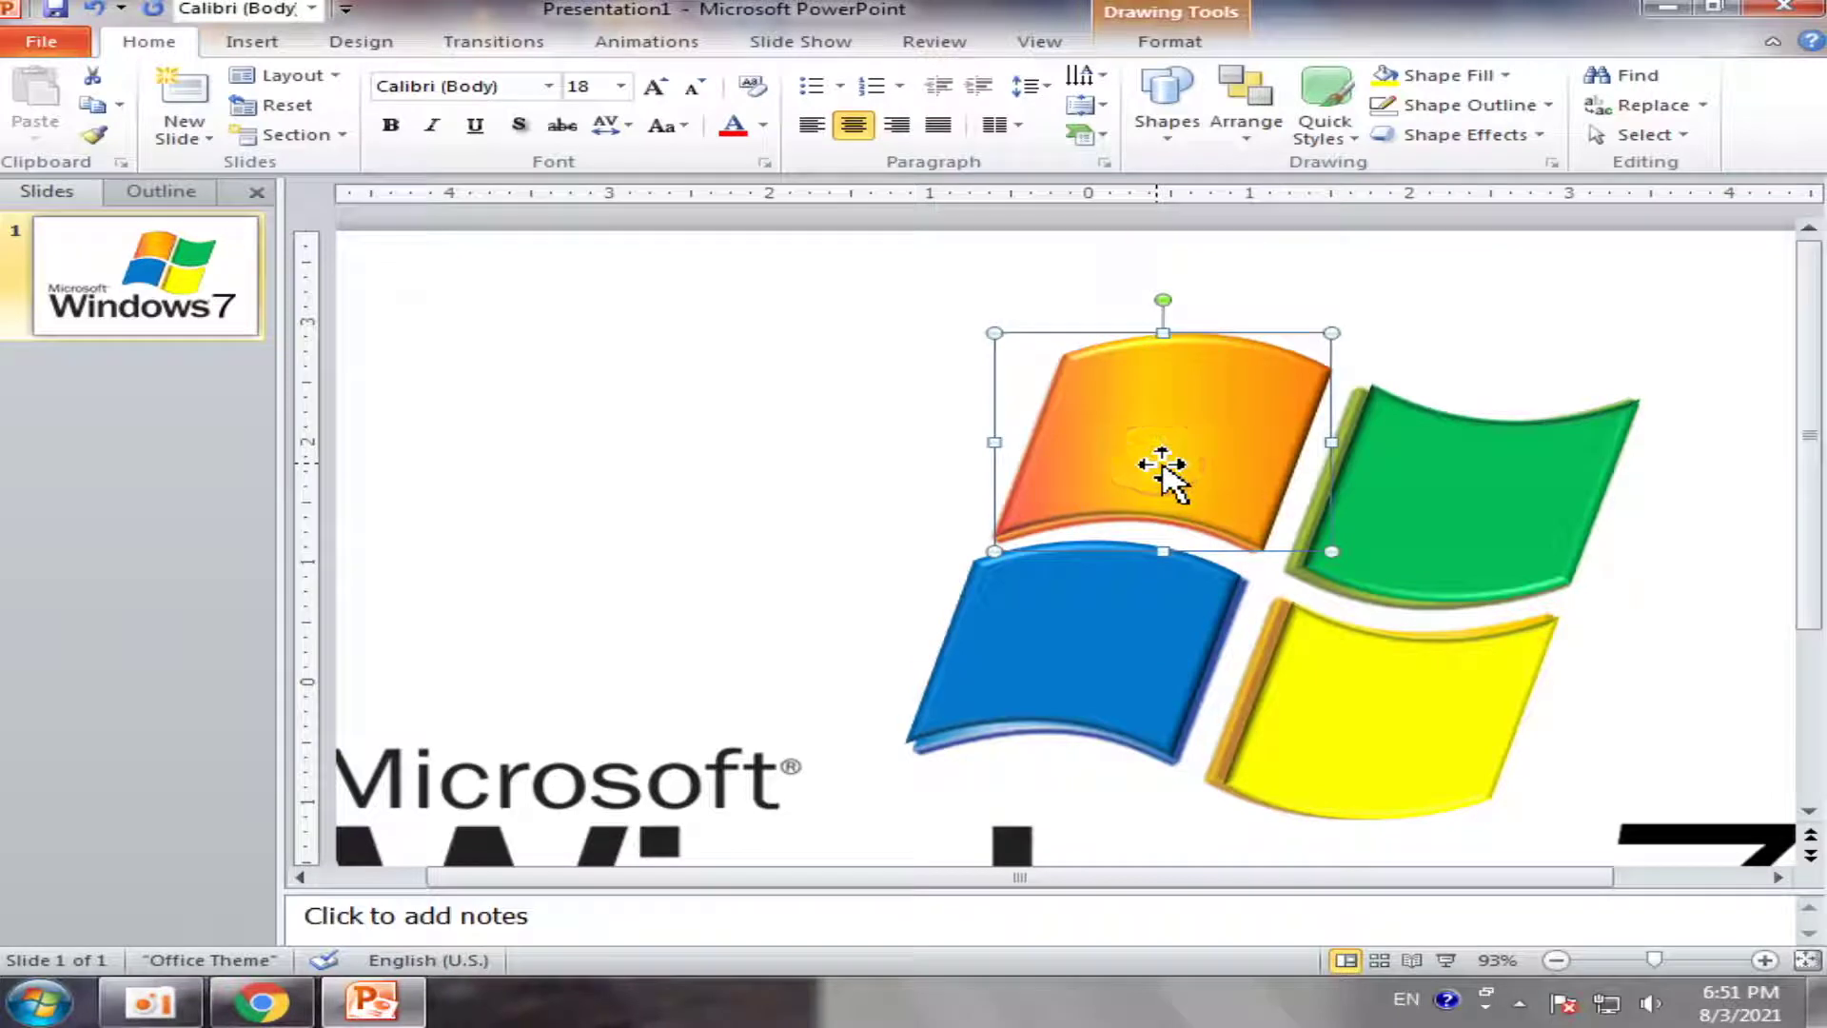
{"action": "key", "text": "ctrl+Up"}
{"action": "key", "text": "ctrl+Down"}
{"action": "left_click", "coordinate": [1661, 462]}
{"action": "scroll", "coordinate": [1214, 813], "scroll_direction": "down", "scroll_amount": 3}
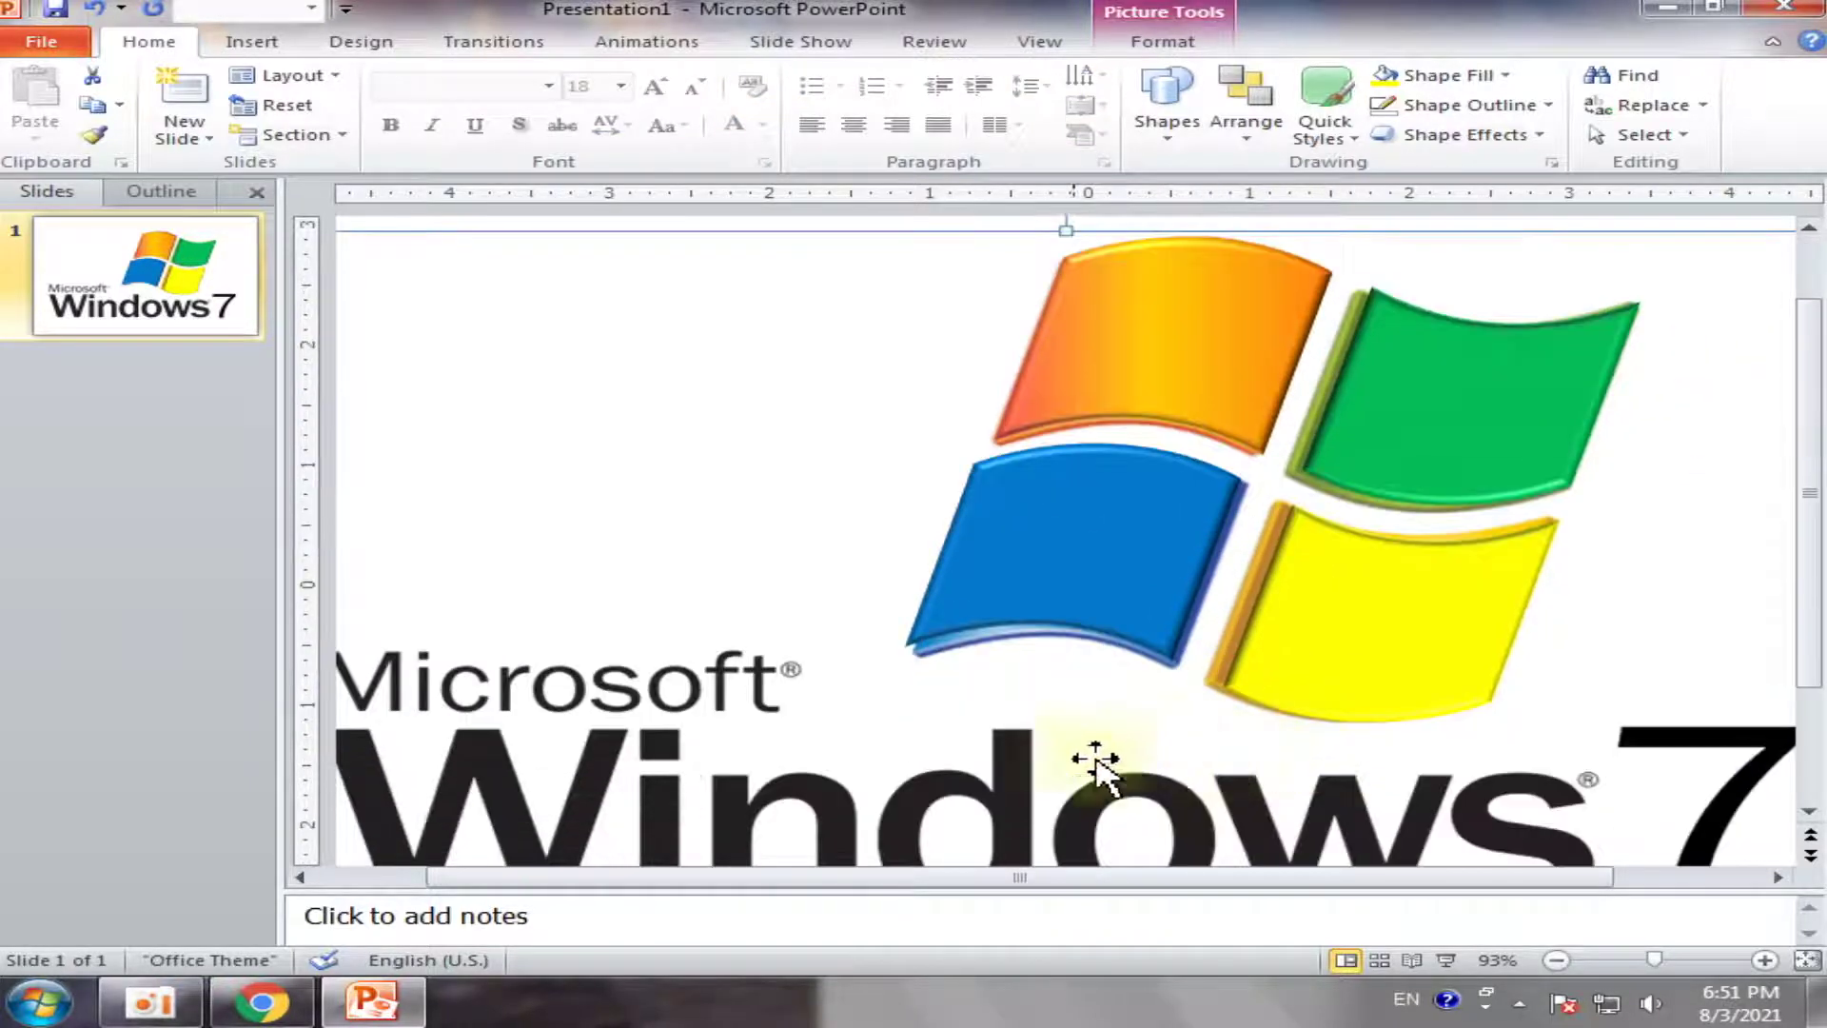
{"action": "scroll", "coordinate": [1235, 788], "scroll_direction": "down", "scroll_amount": 1}
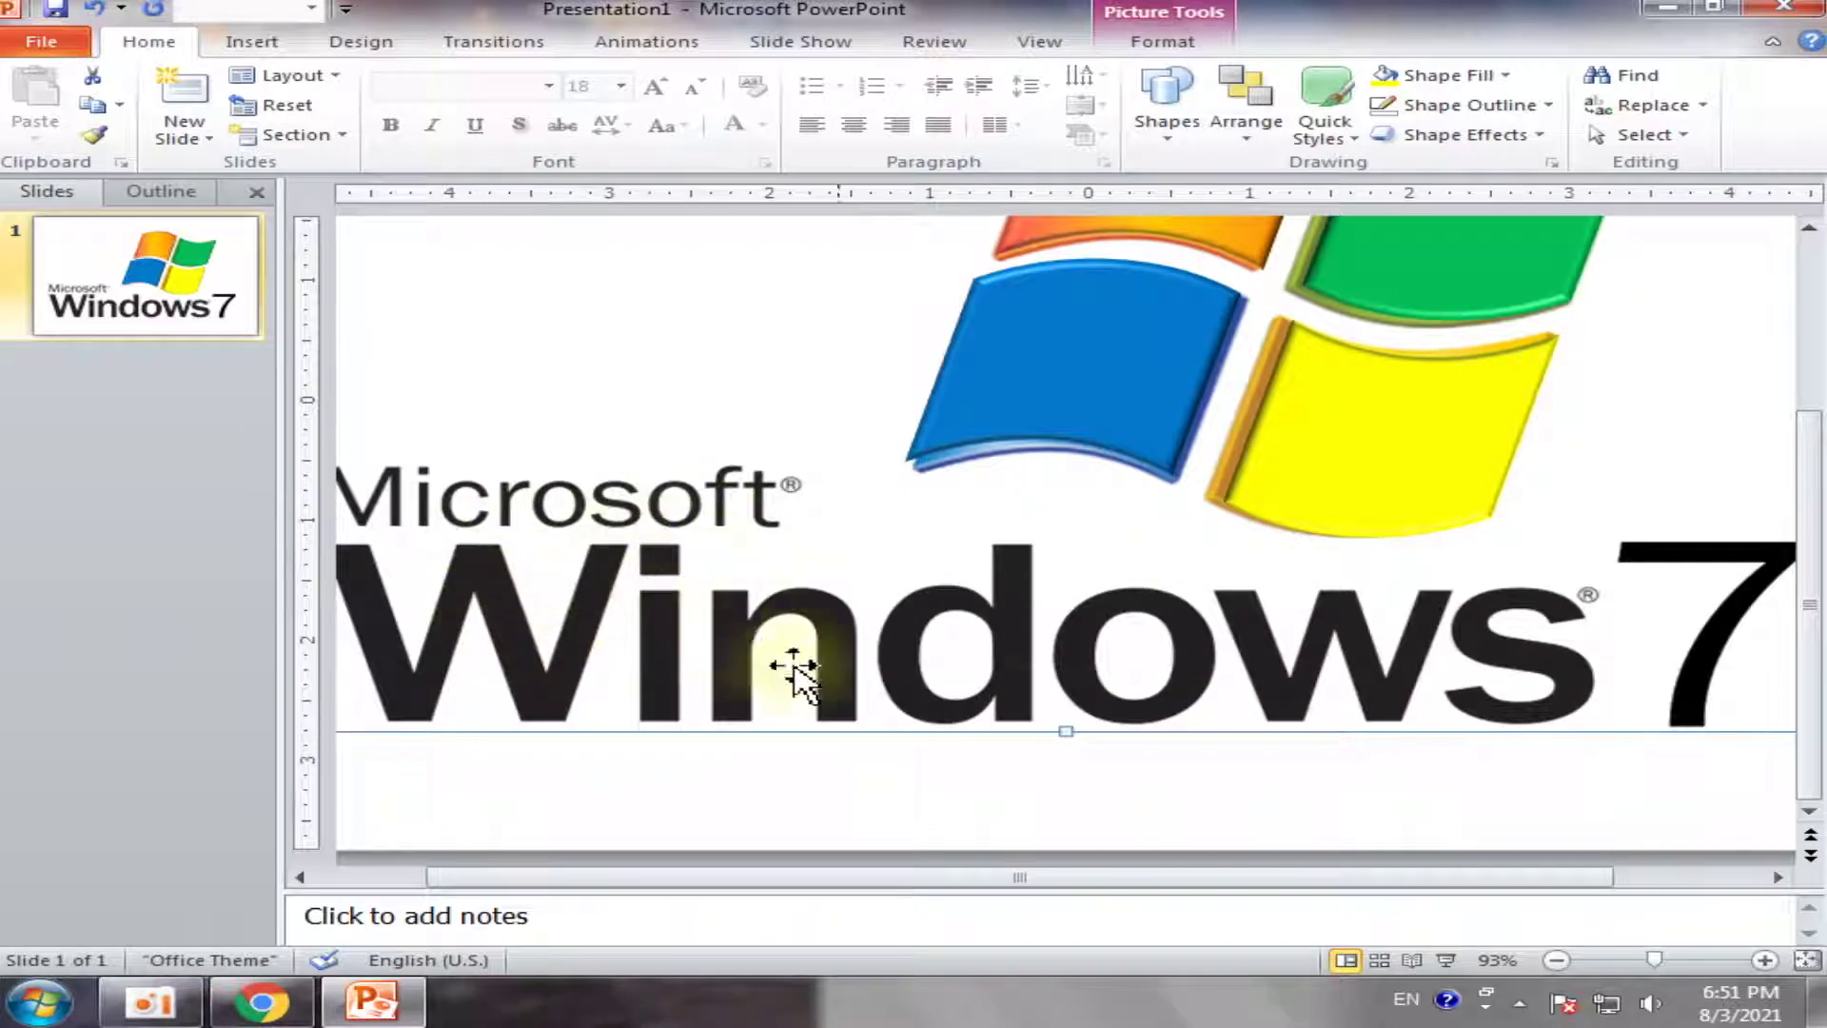
Zoom out, resize the original Windows 7 logo smaller by its corner, and drag it to the upper left
{"action": "left_click_drag", "start_coordinate": [1656, 963], "coordinate": [1638, 961]}
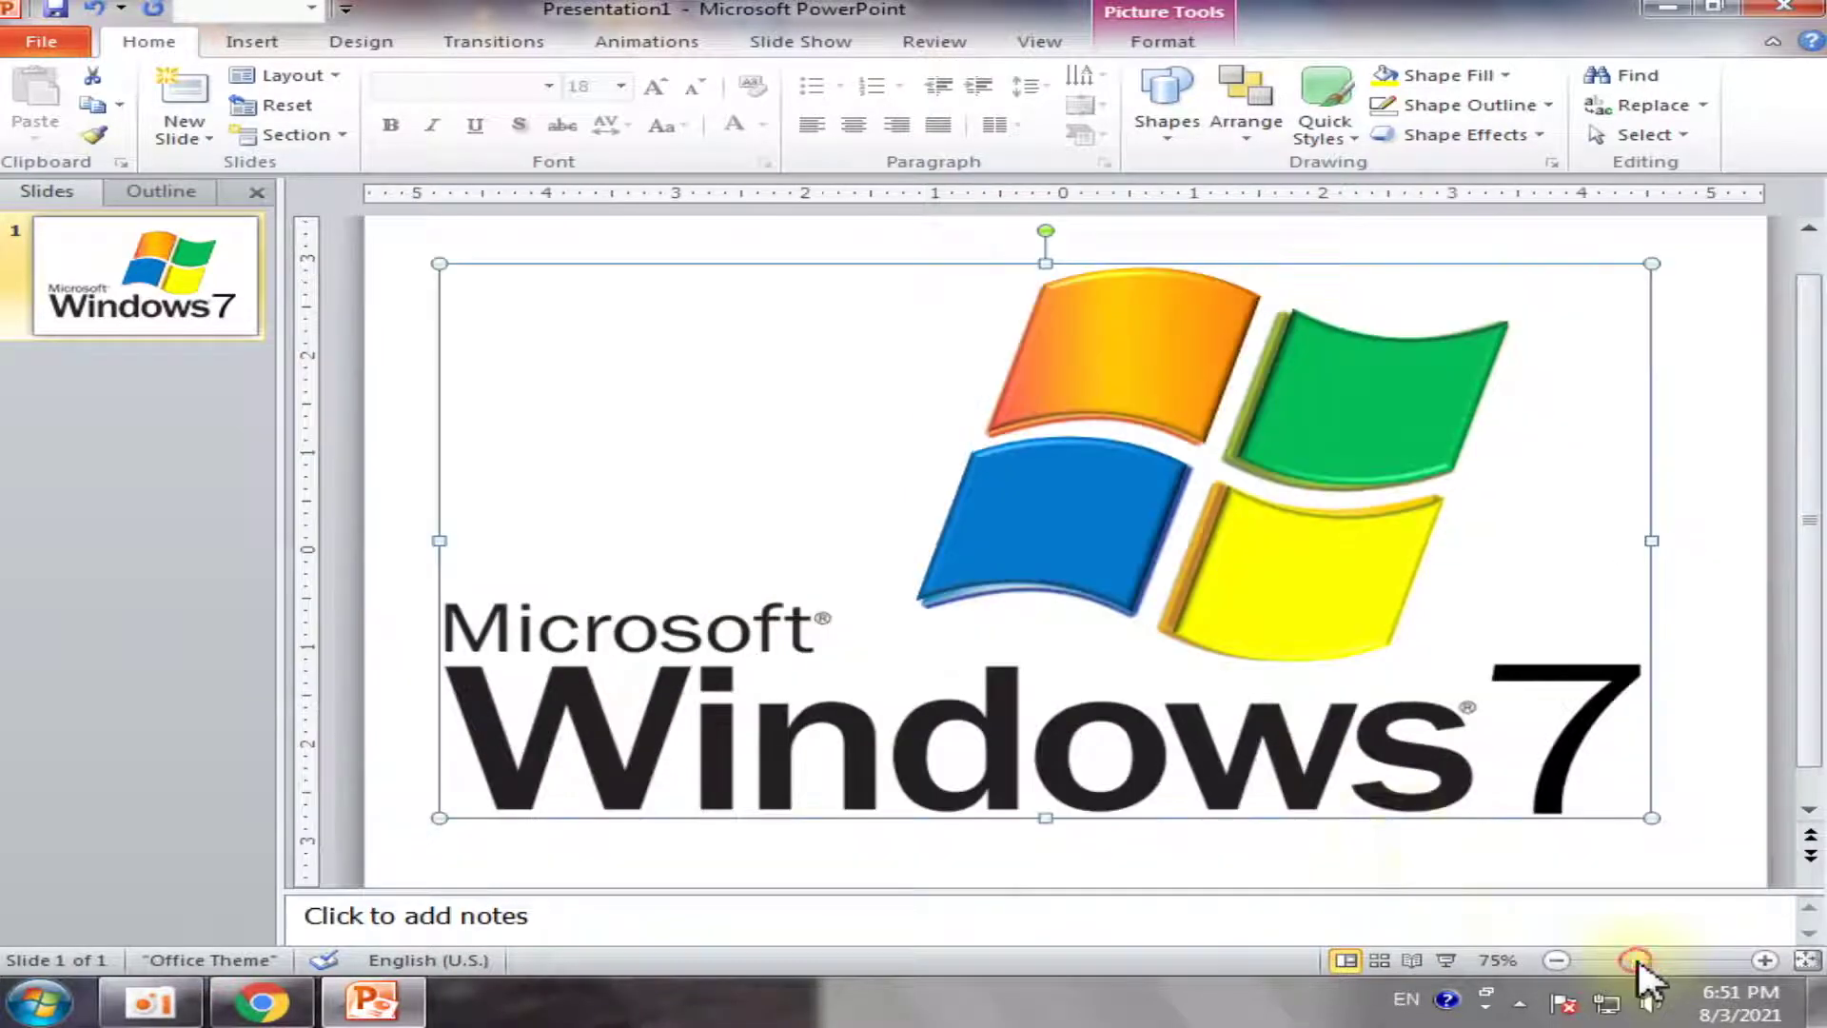
{"action": "left_click_drag", "start_coordinate": [1651, 263], "coordinate": [1175, 482]}
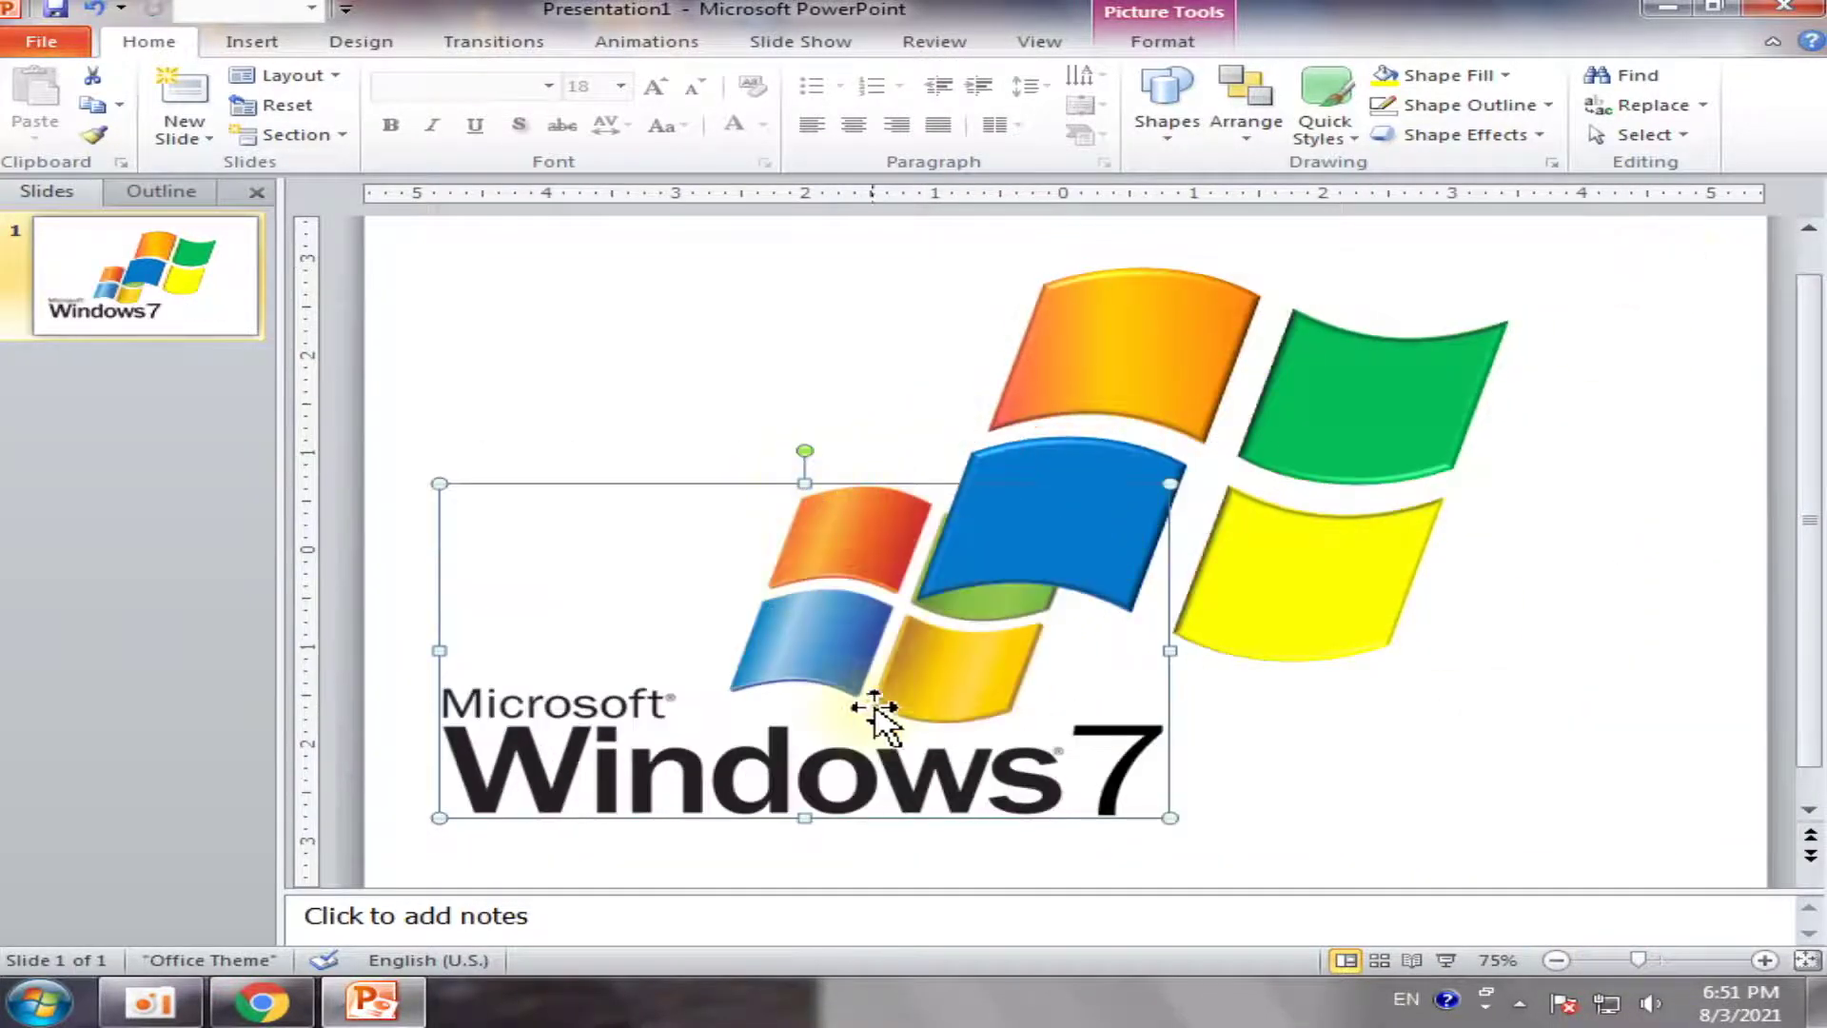
{"action": "left_click_drag", "start_coordinate": [890, 706], "coordinate": [587, 490]}
{"action": "left_click", "coordinate": [1557, 523]}
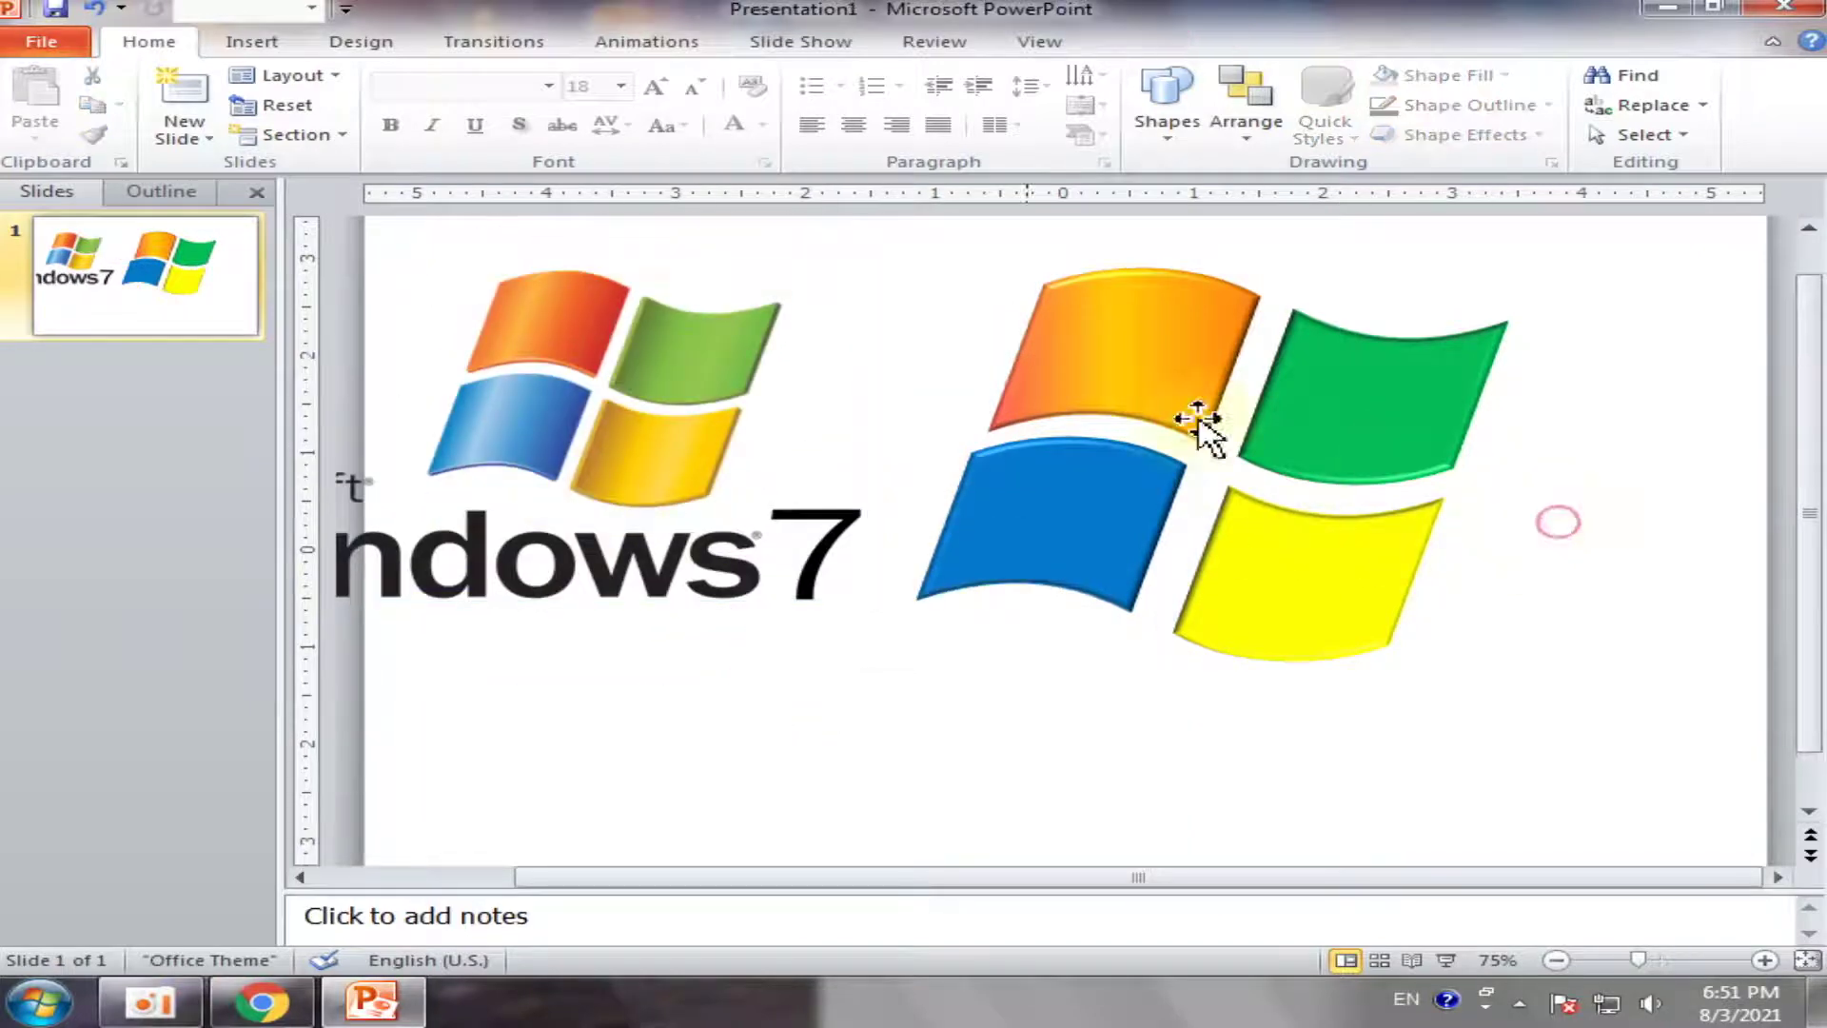
{"action": "scroll", "coordinate": [1428, 714], "scroll_direction": "up", "scroll_amount": 1}
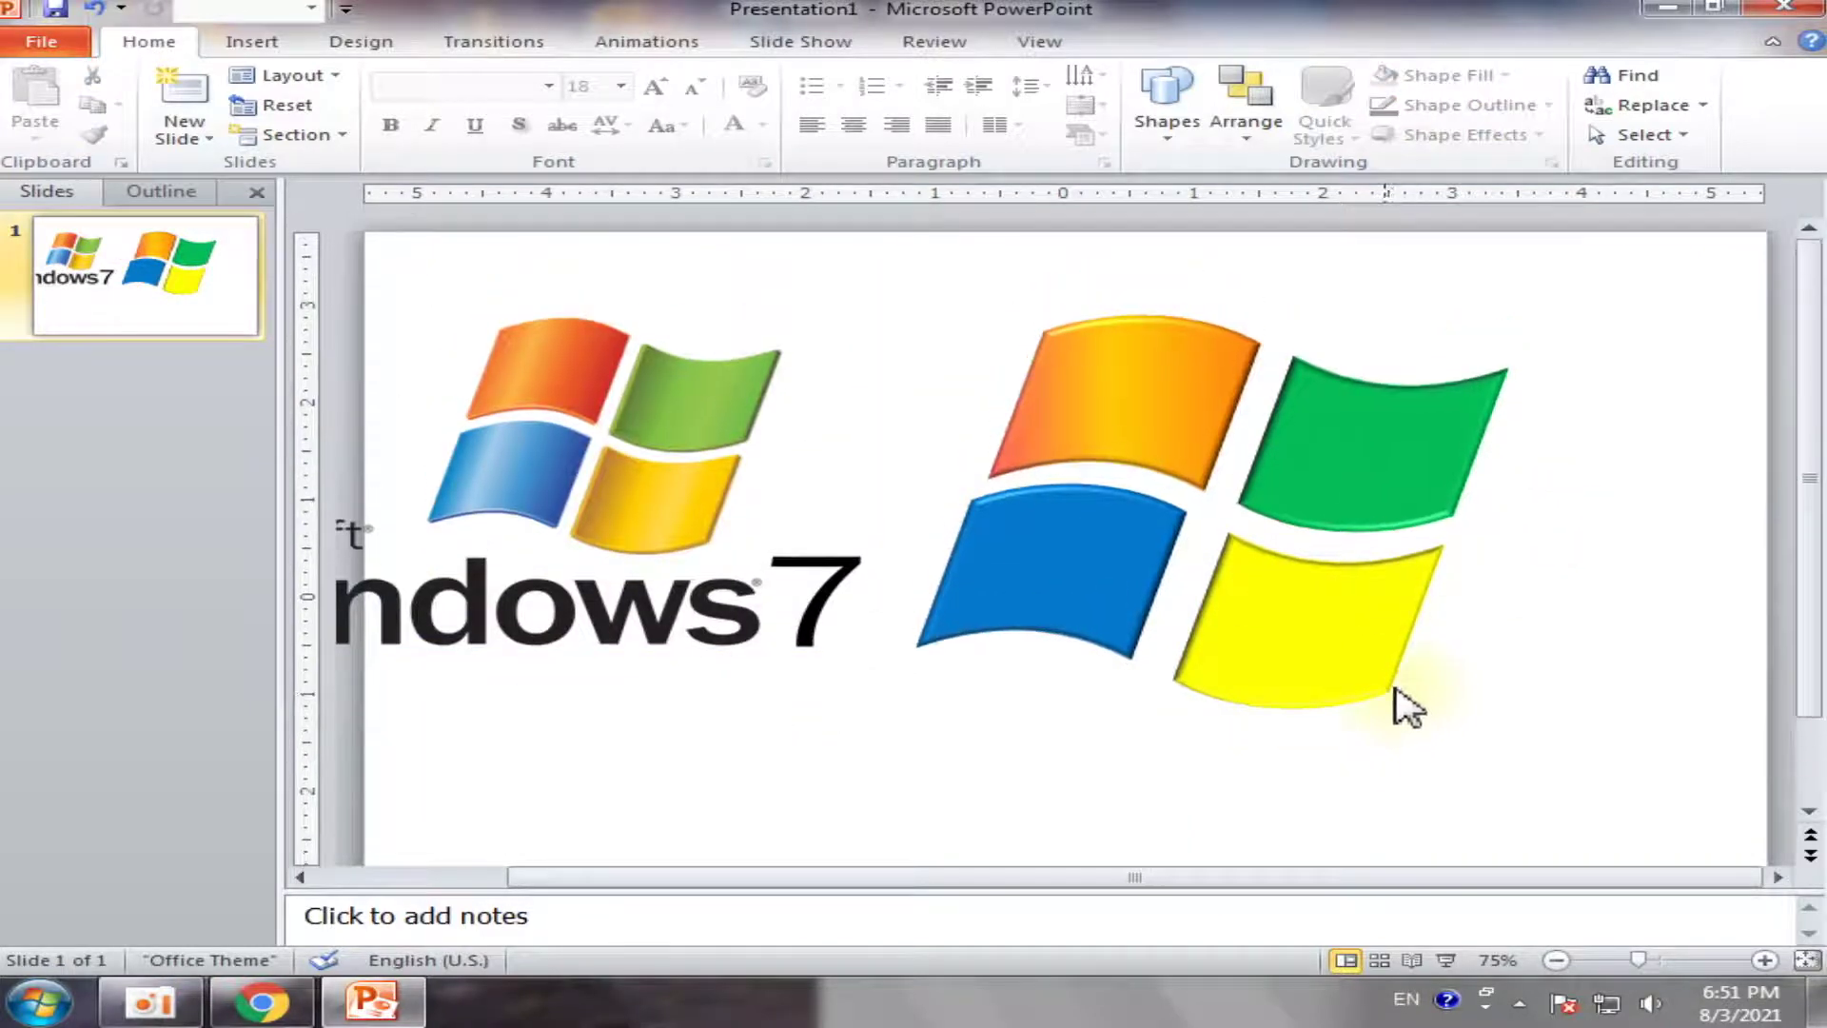
{"action": "left_click", "coordinate": [1304, 652]}
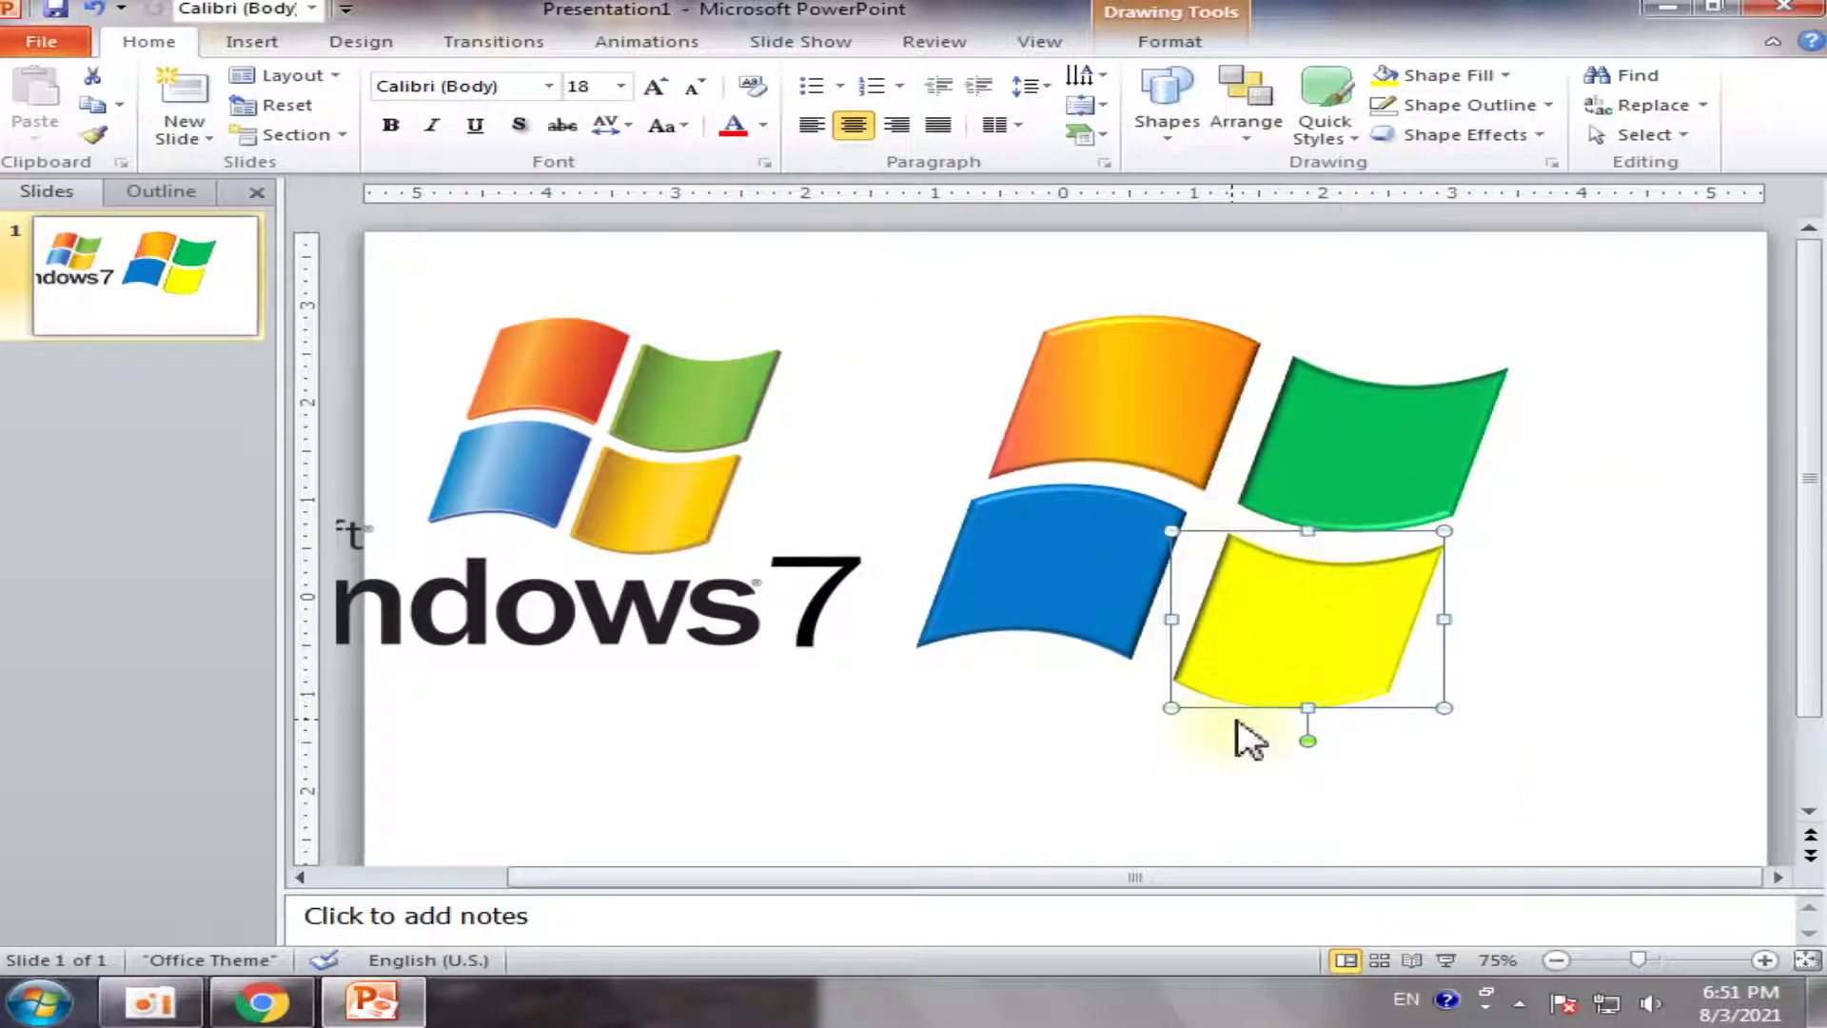
Open More Gradients for the yellow pane and switch it to Gradient fill
{"action": "left_click", "coordinate": [1260, 620]}
{"action": "left_click", "coordinate": [1170, 41]}
{"action": "left_click", "coordinate": [802, 74]}
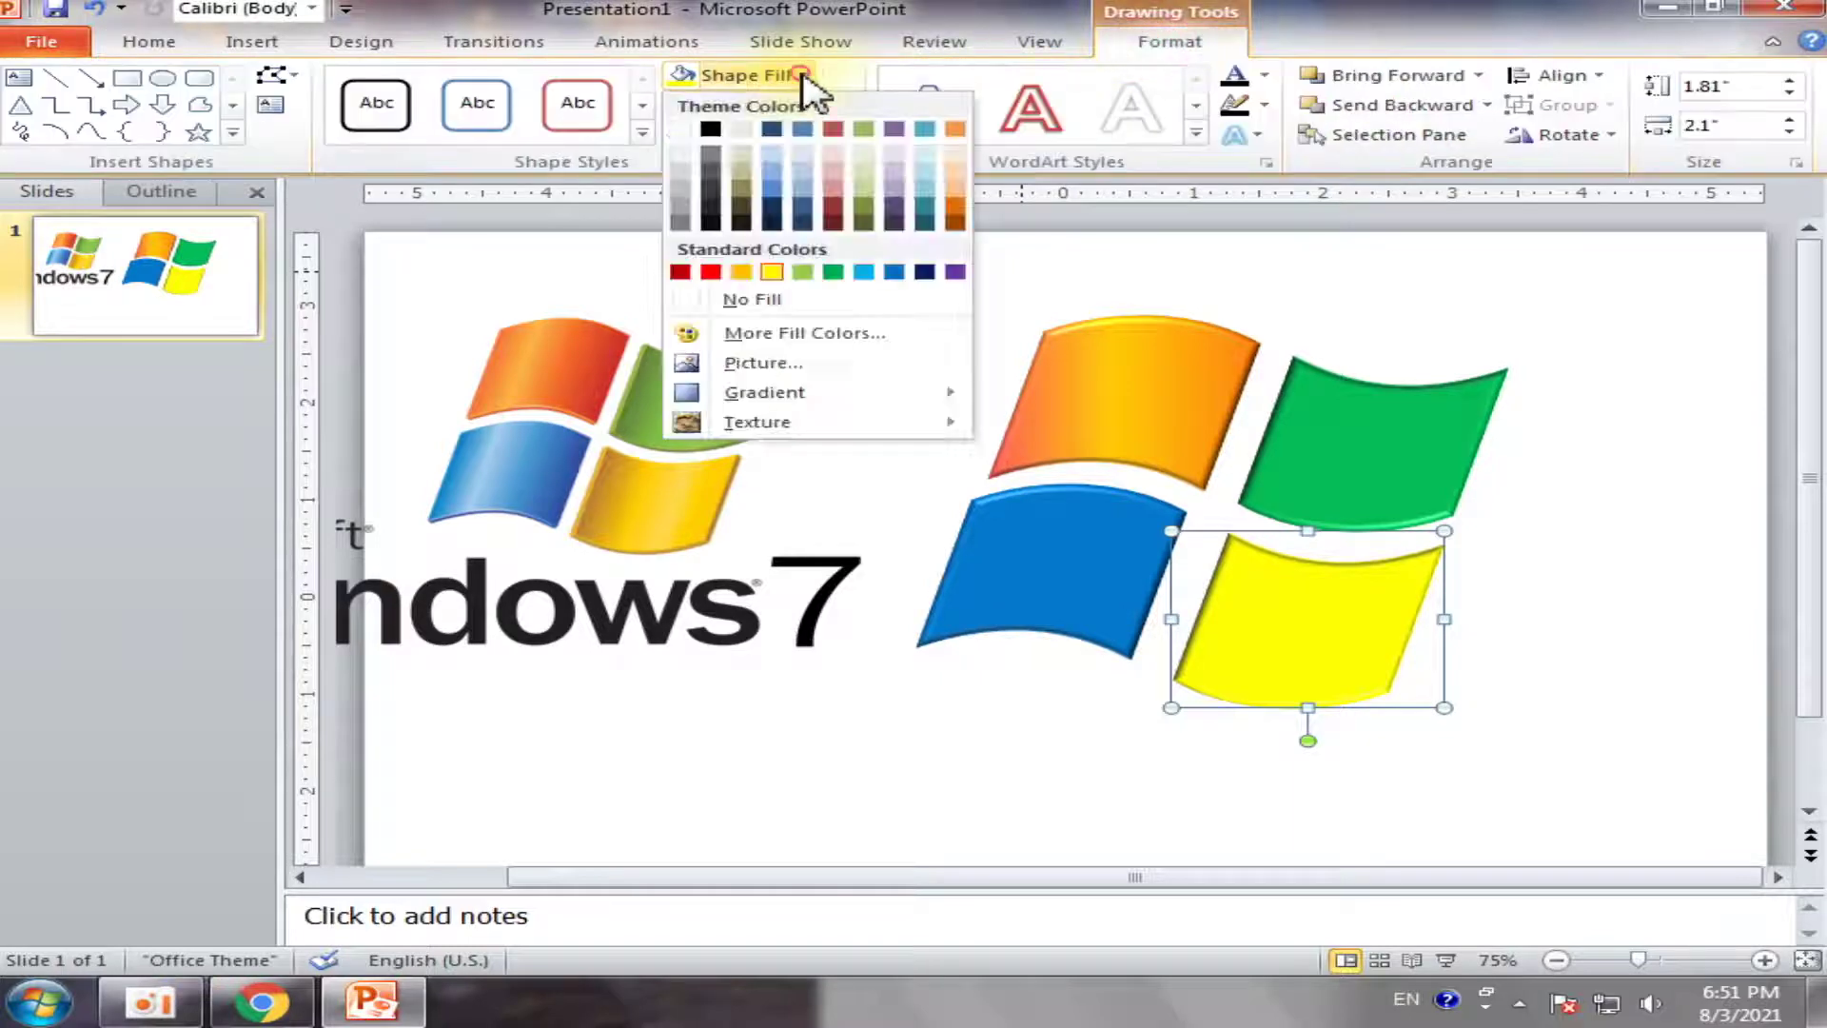
{"action": "mouse_move", "coordinate": [765, 392]}
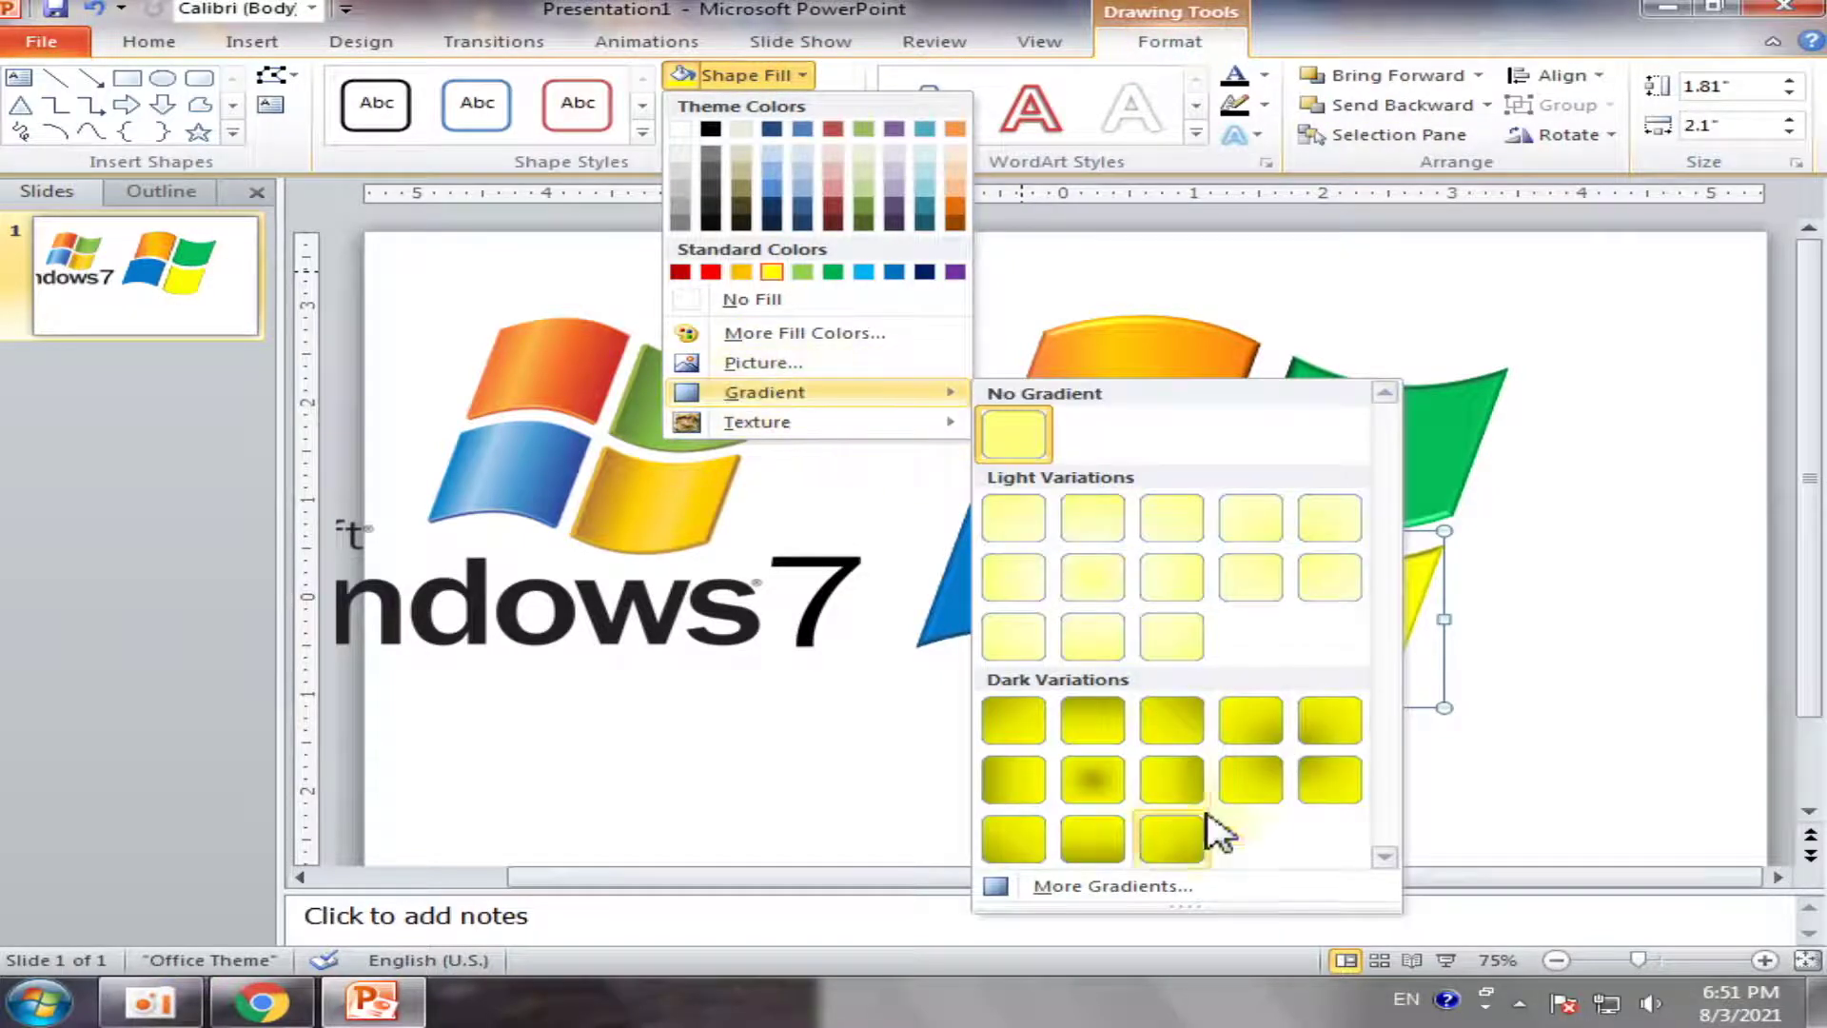
{"action": "left_click", "coordinate": [1166, 889]}
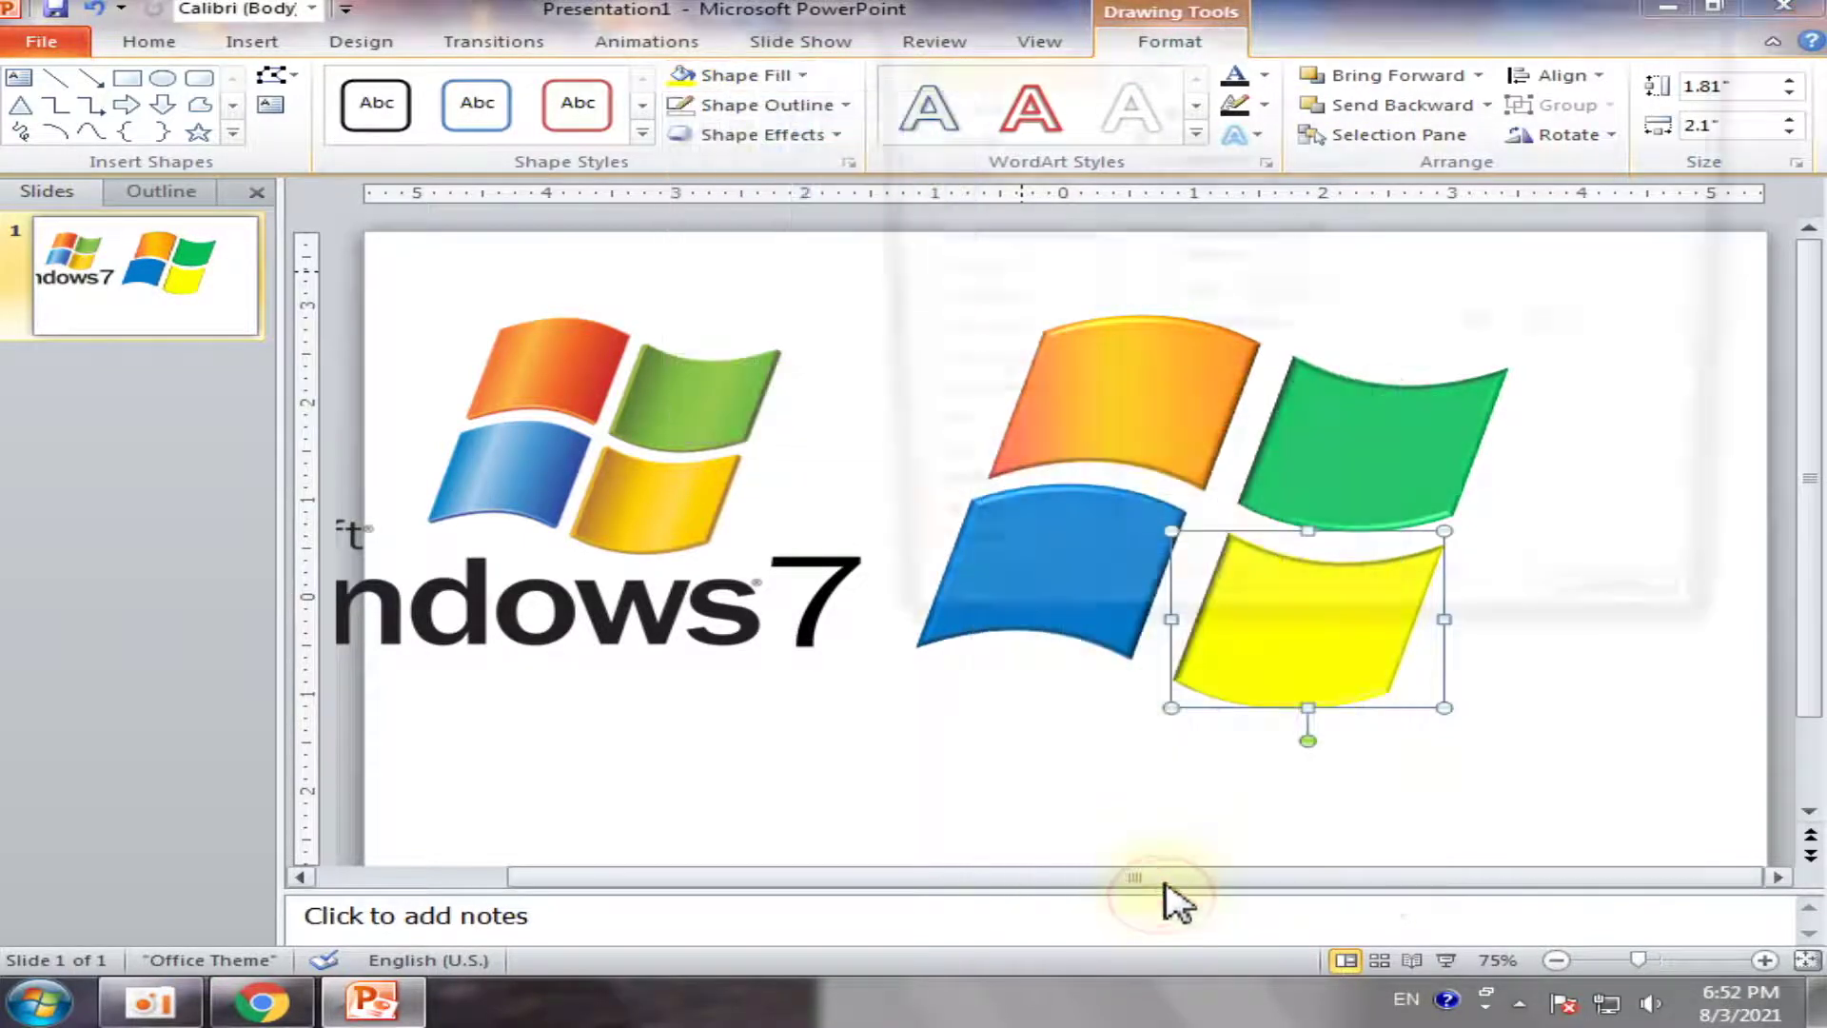
{"action": "left_click_drag", "start_coordinate": [1279, 27], "coordinate": [375, 60]}
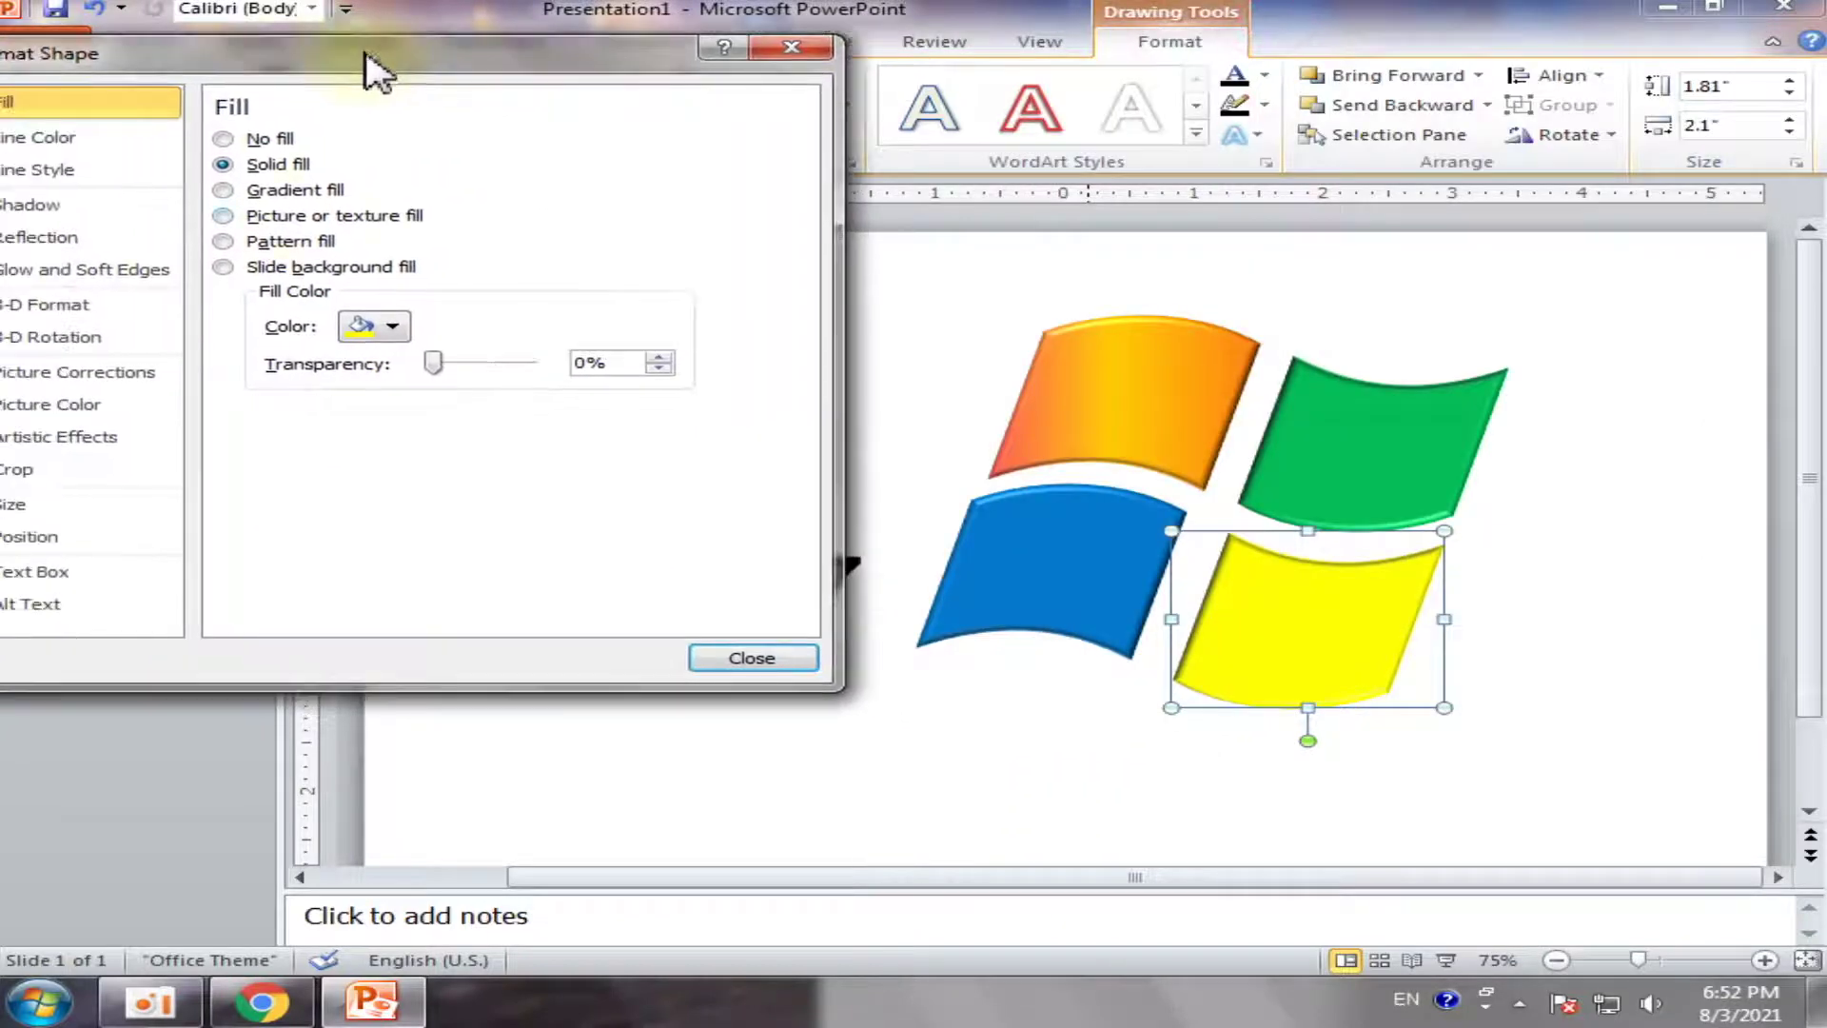
{"action": "left_click", "coordinate": [224, 190]}
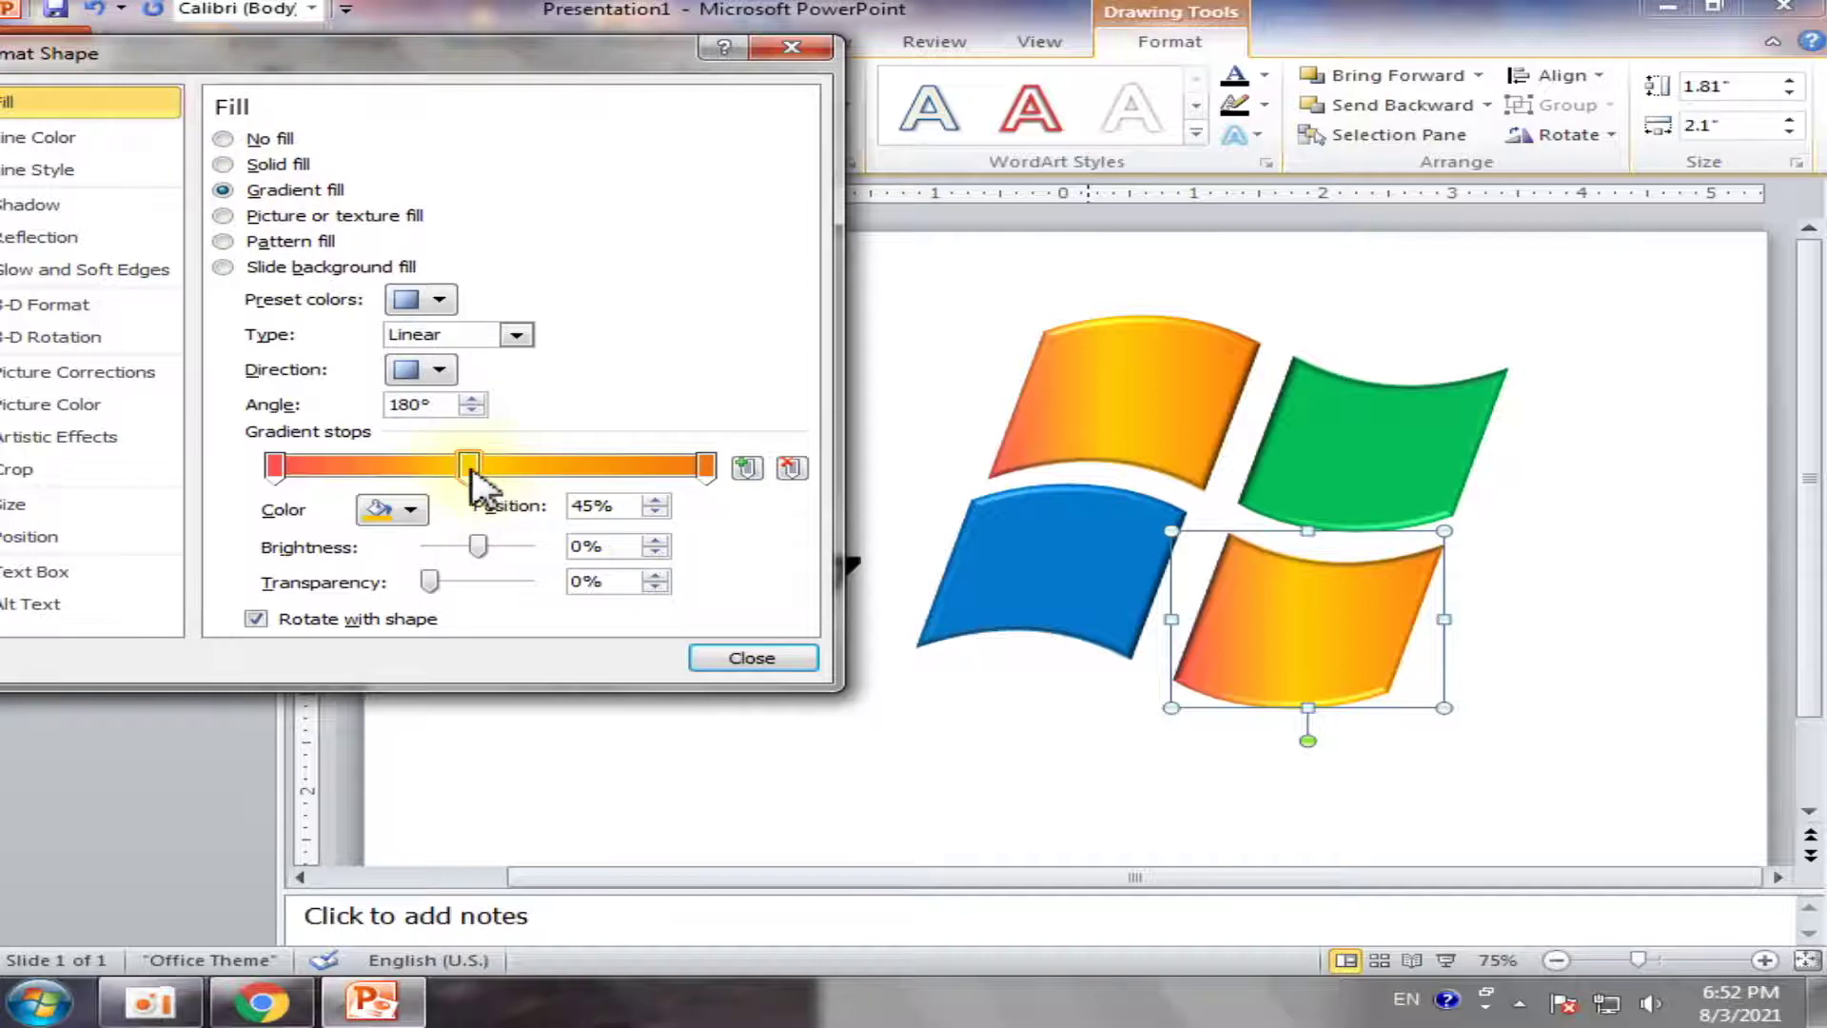
{"action": "mouse_move", "coordinate": [525, 55]}
{"action": "left_mouse_down"}
{"action": "mouse_move", "coordinate": [1350, 243]}
{"action": "mouse_move", "coordinate": [573, 62]}
{"action": "left_mouse_up"}
Remove the red stop and make the first stop a light orange tint at 67% brightness
{"action": "left_click", "coordinate": [314, 462]}
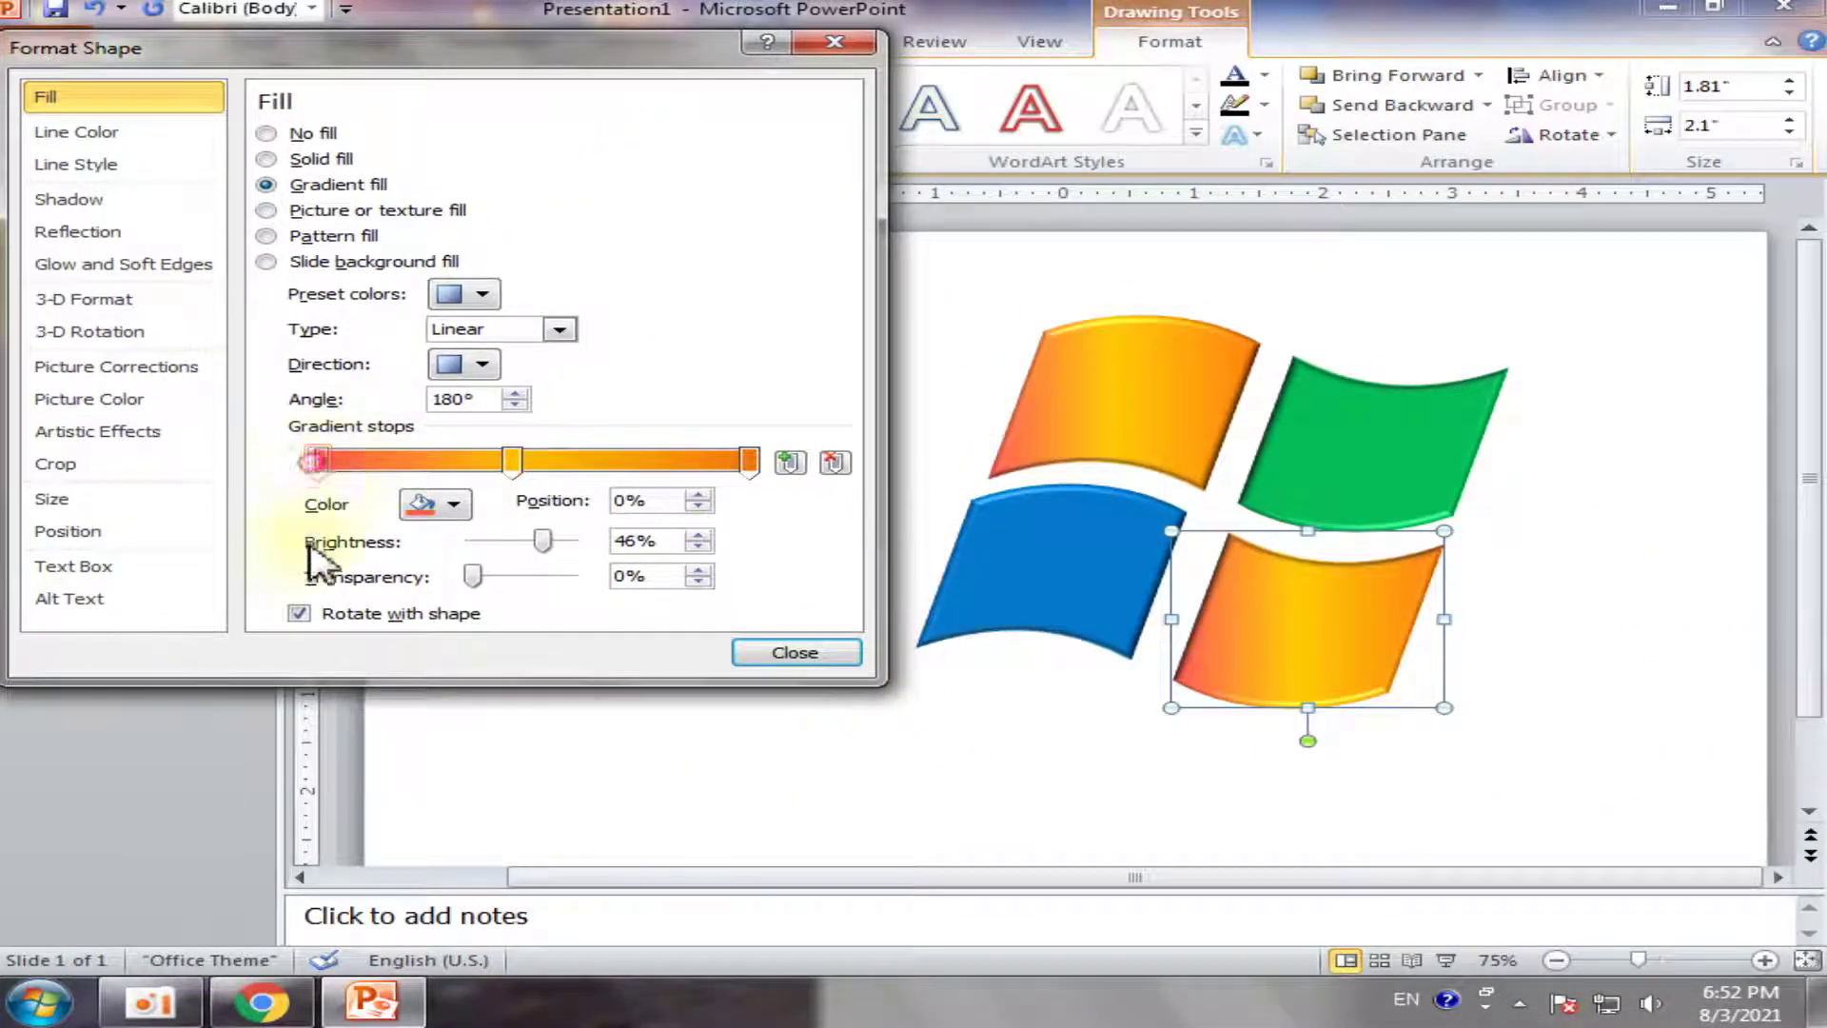
{"action": "mouse_move", "coordinate": [314, 561]}
{"action": "left_mouse_down"}
{"action": "mouse_move", "coordinate": [524, 461]}
{"action": "mouse_move", "coordinate": [505, 461]}
{"action": "left_mouse_up"}
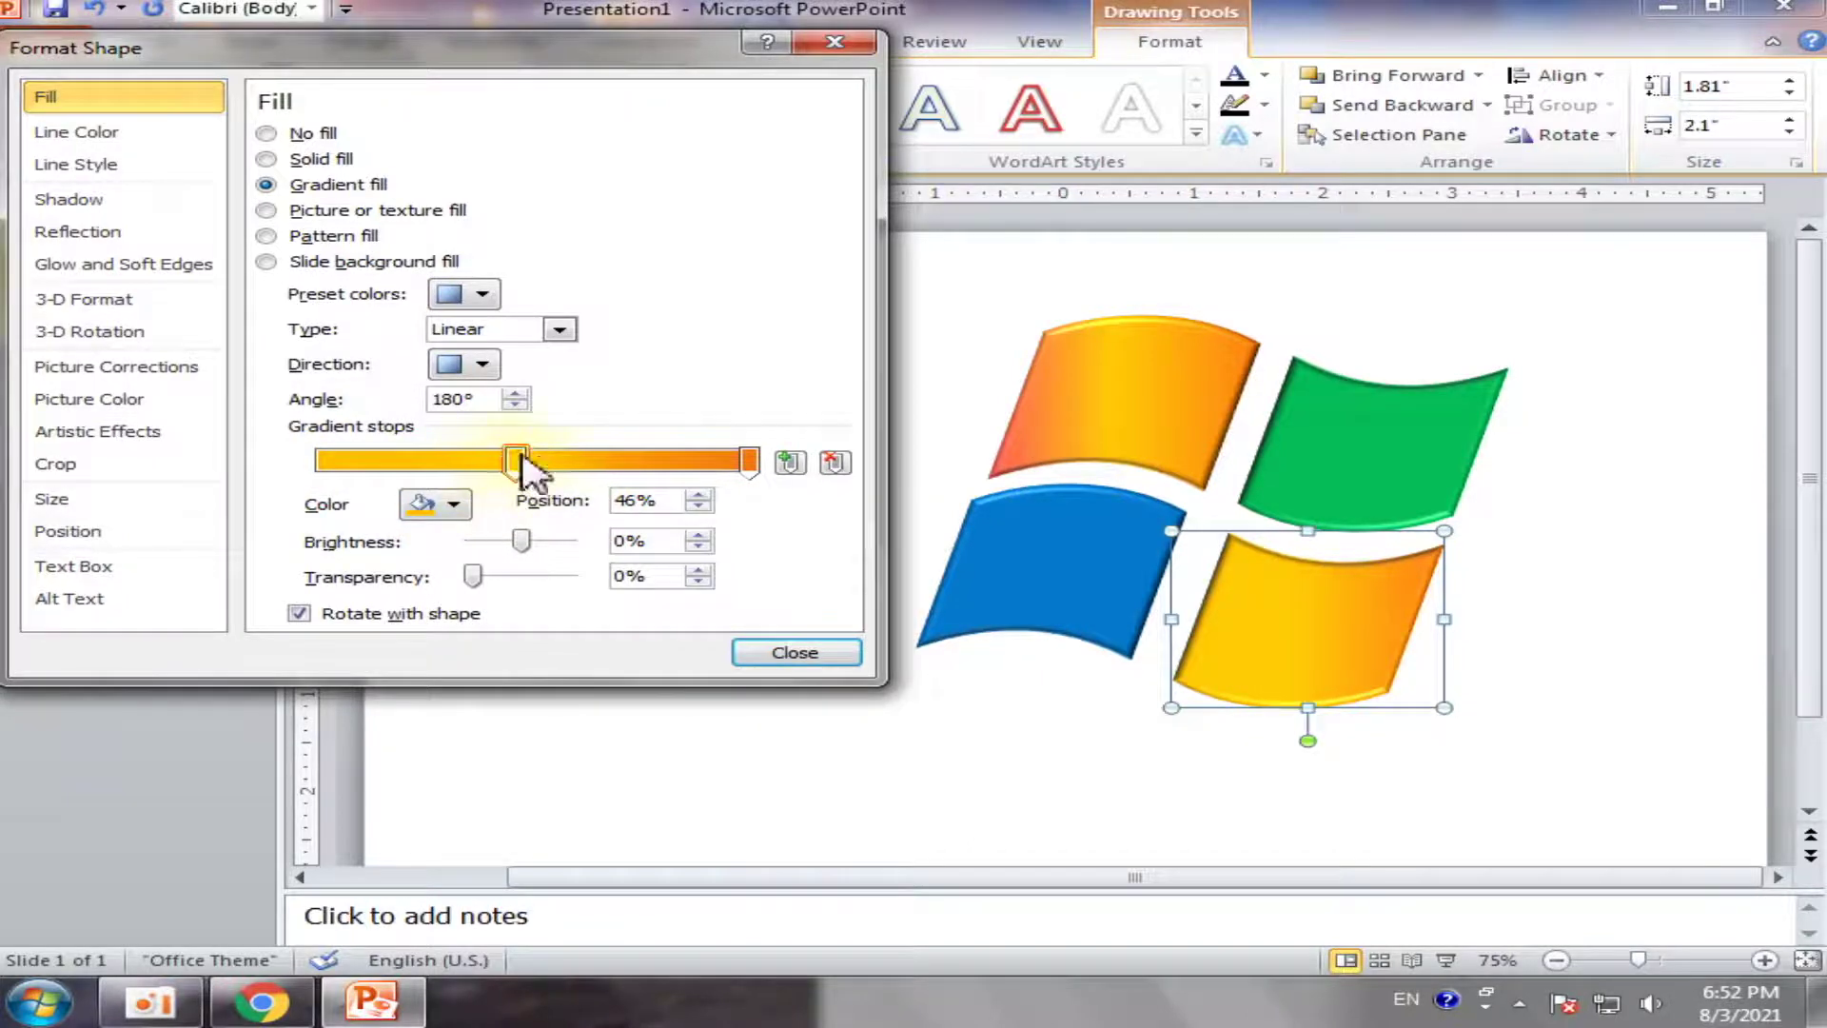
{"action": "left_click_drag", "start_coordinate": [589, 60], "coordinate": [692, 85]}
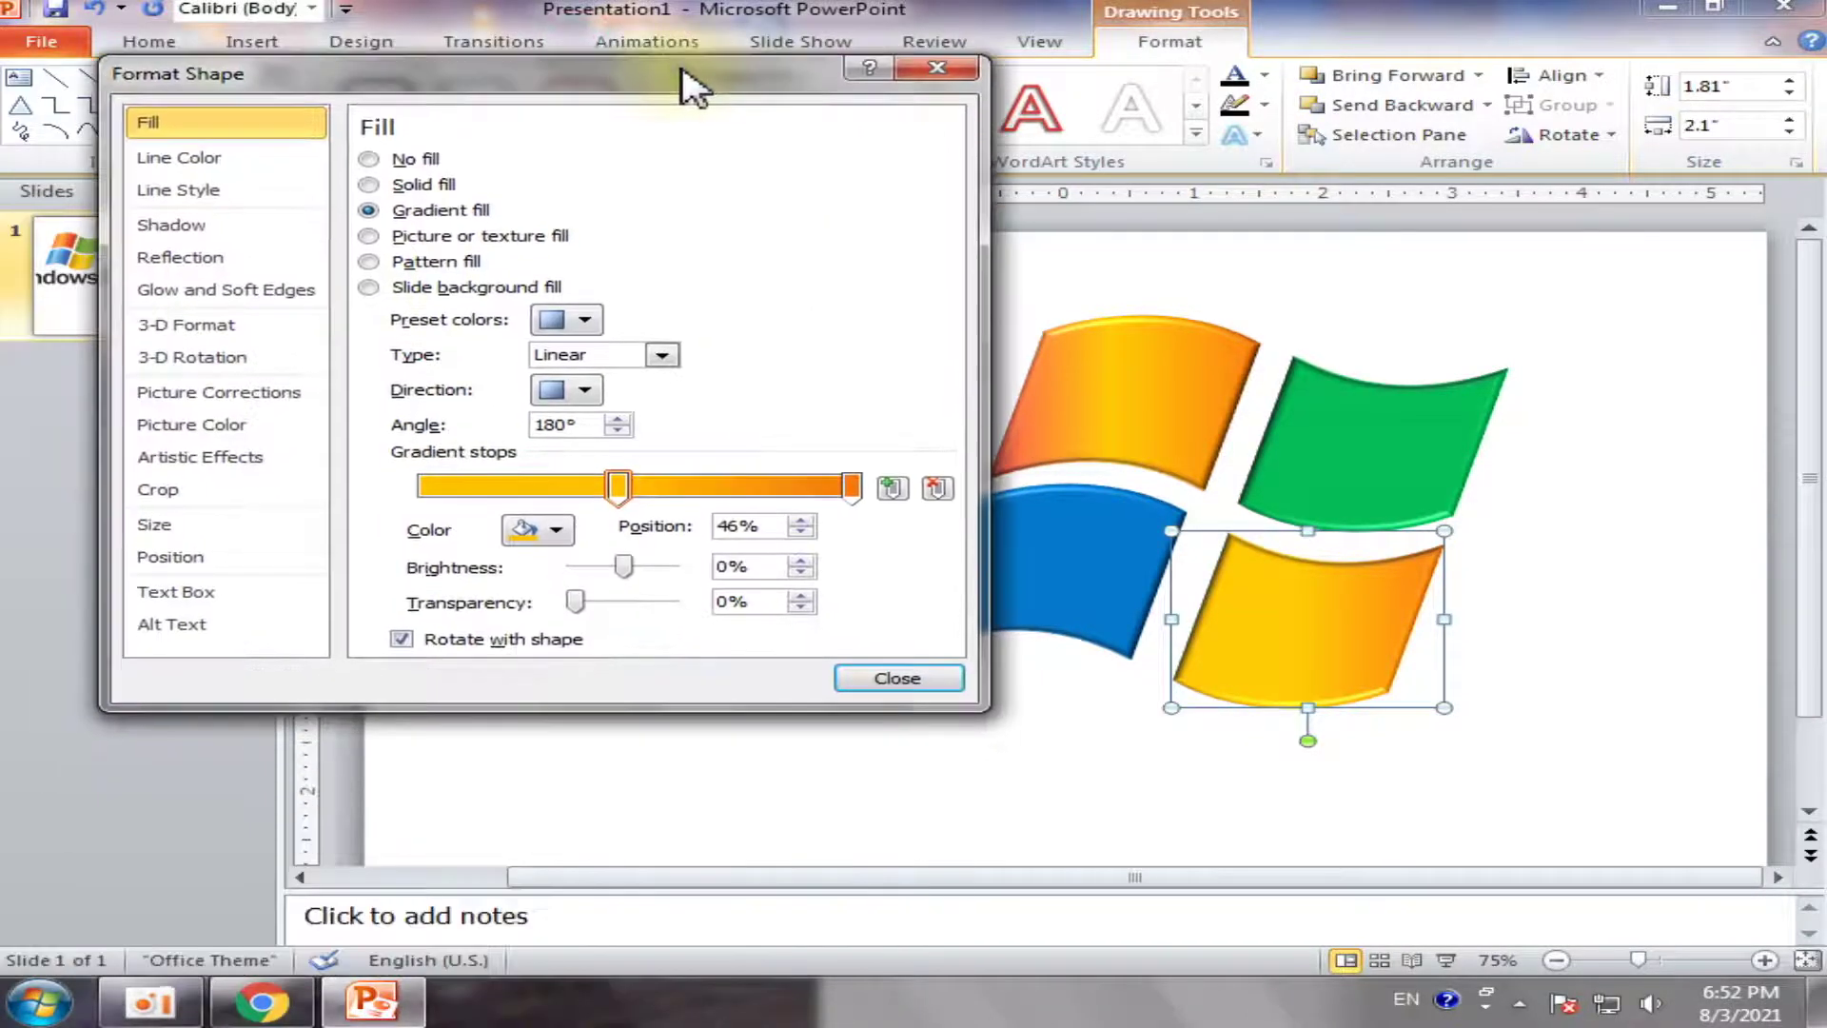
{"action": "left_click", "coordinate": [850, 487]}
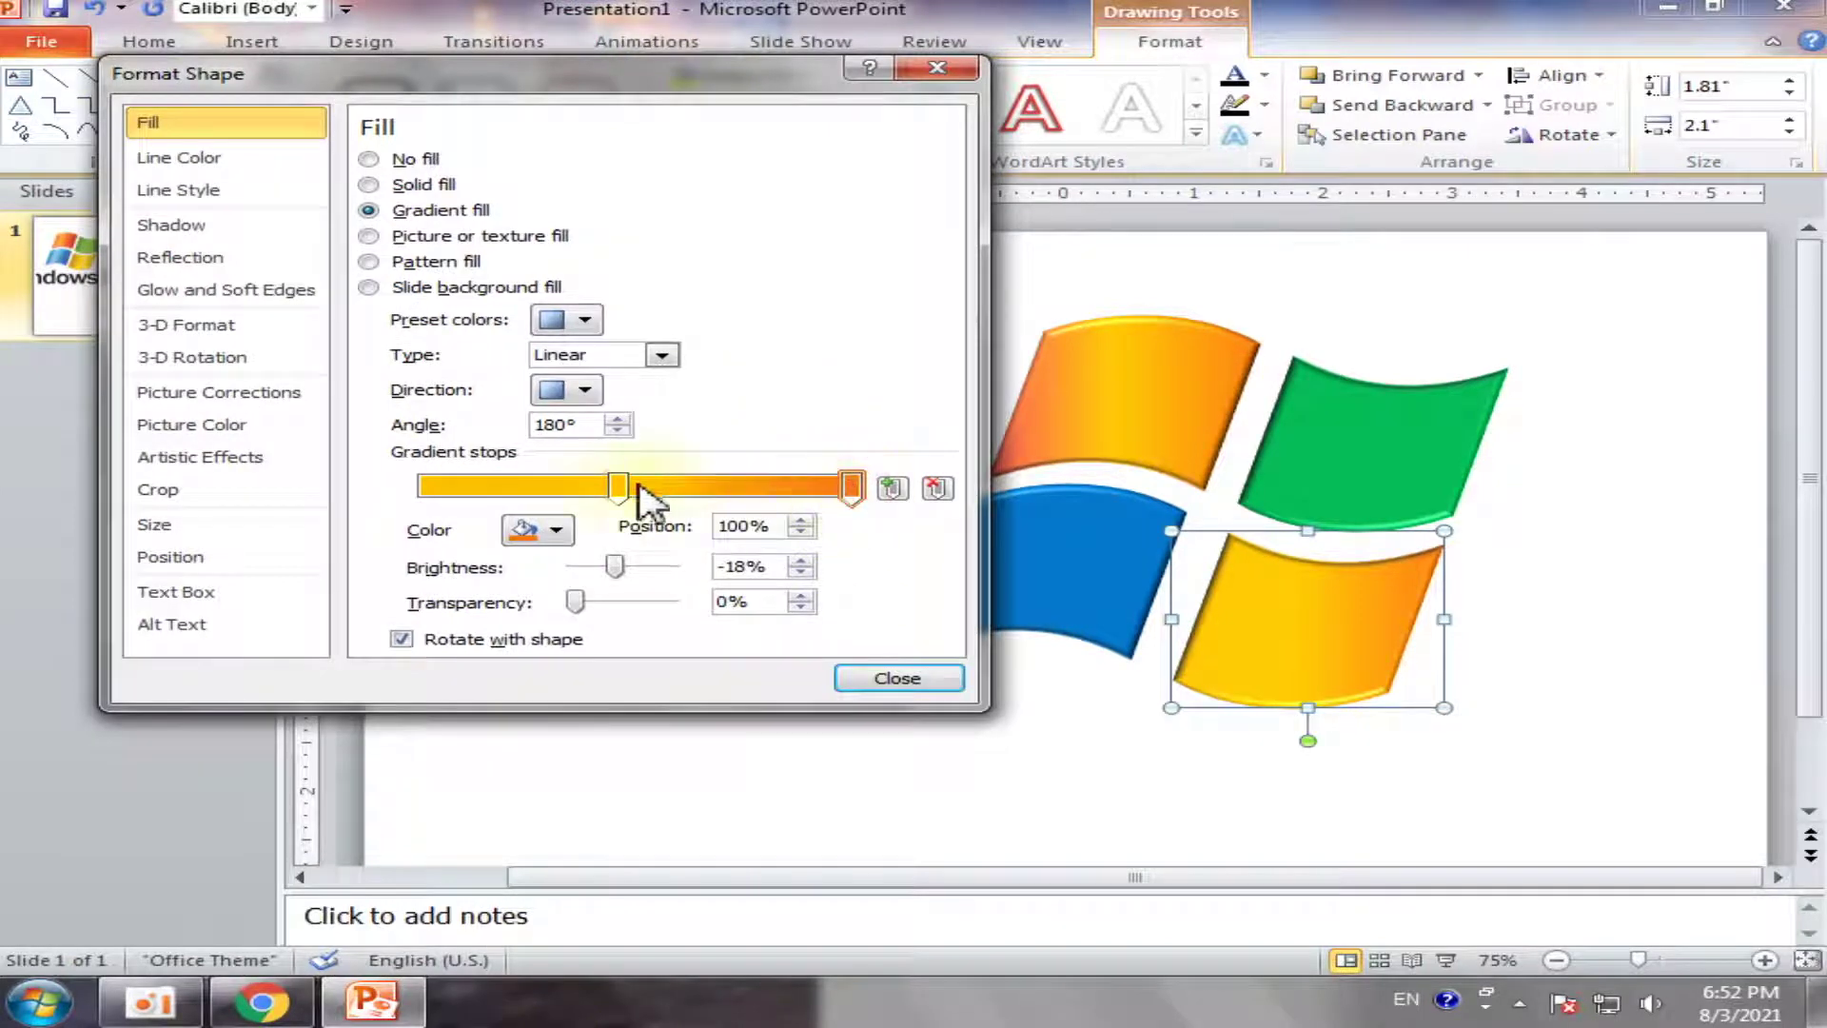
{"action": "left_click_drag", "start_coordinate": [619, 488], "coordinate": [306, 510]}
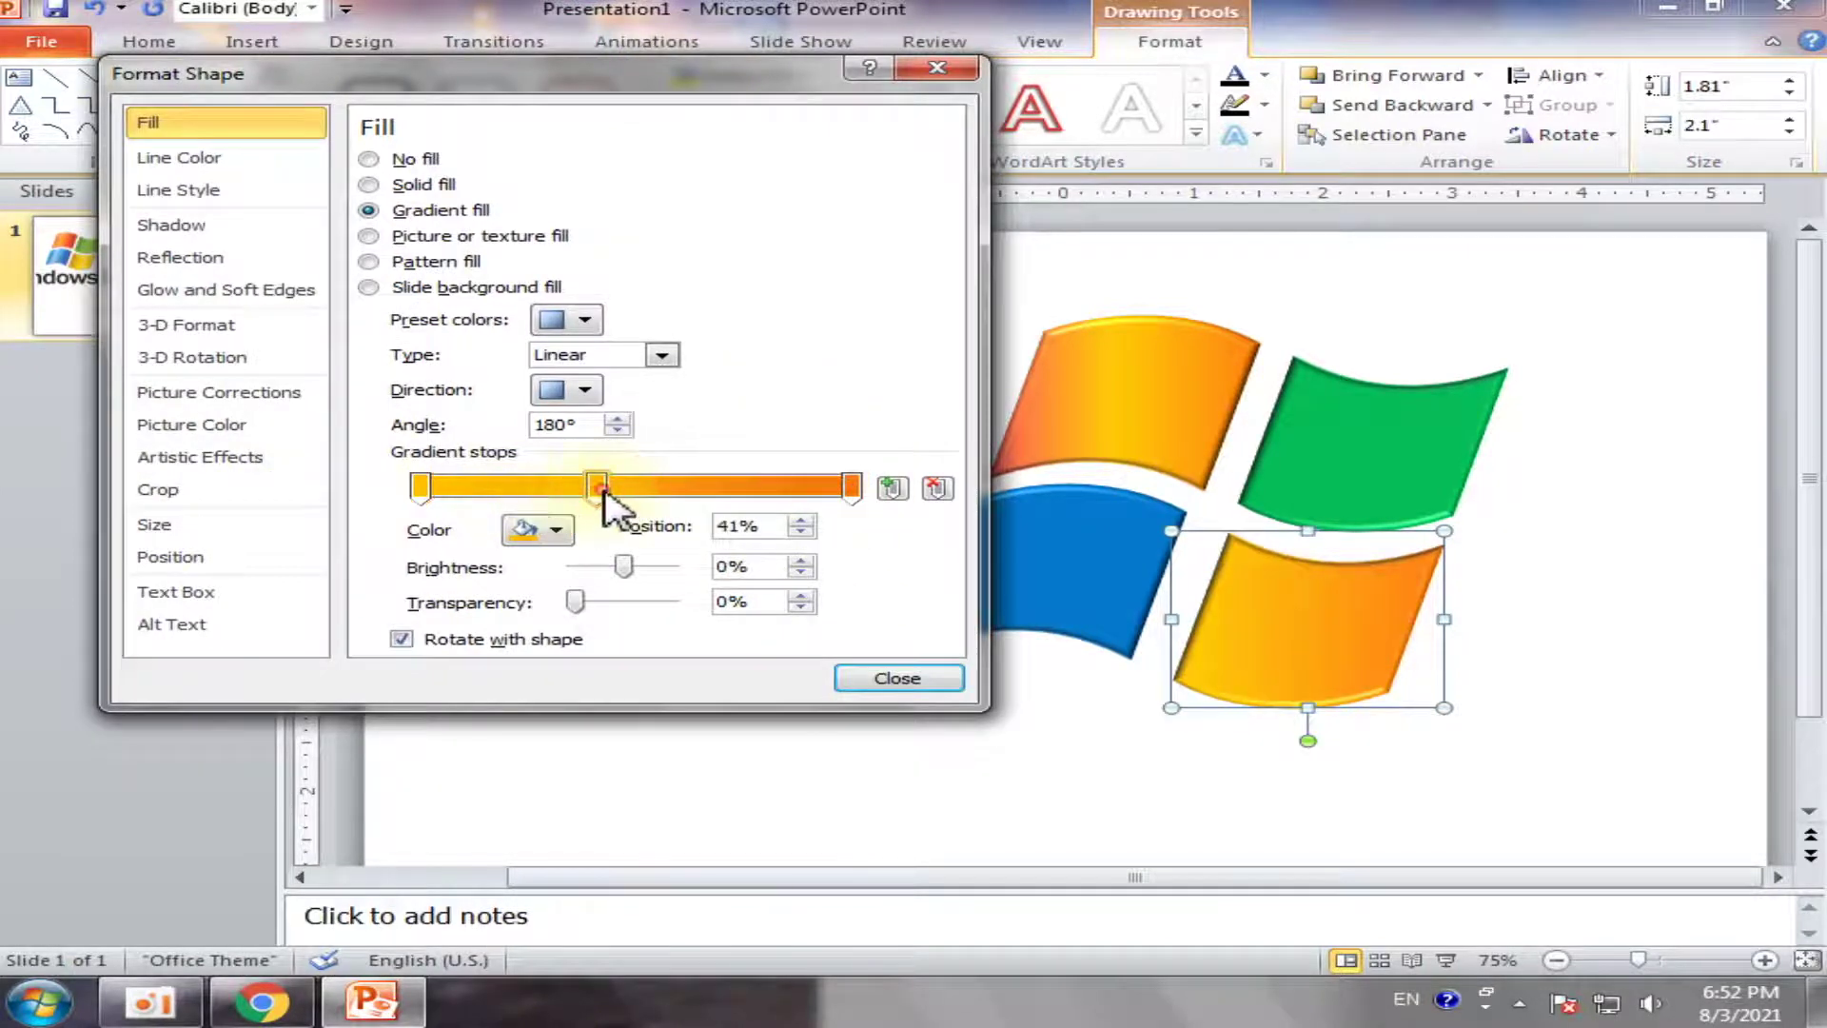
{"action": "left_click", "coordinate": [538, 529]}
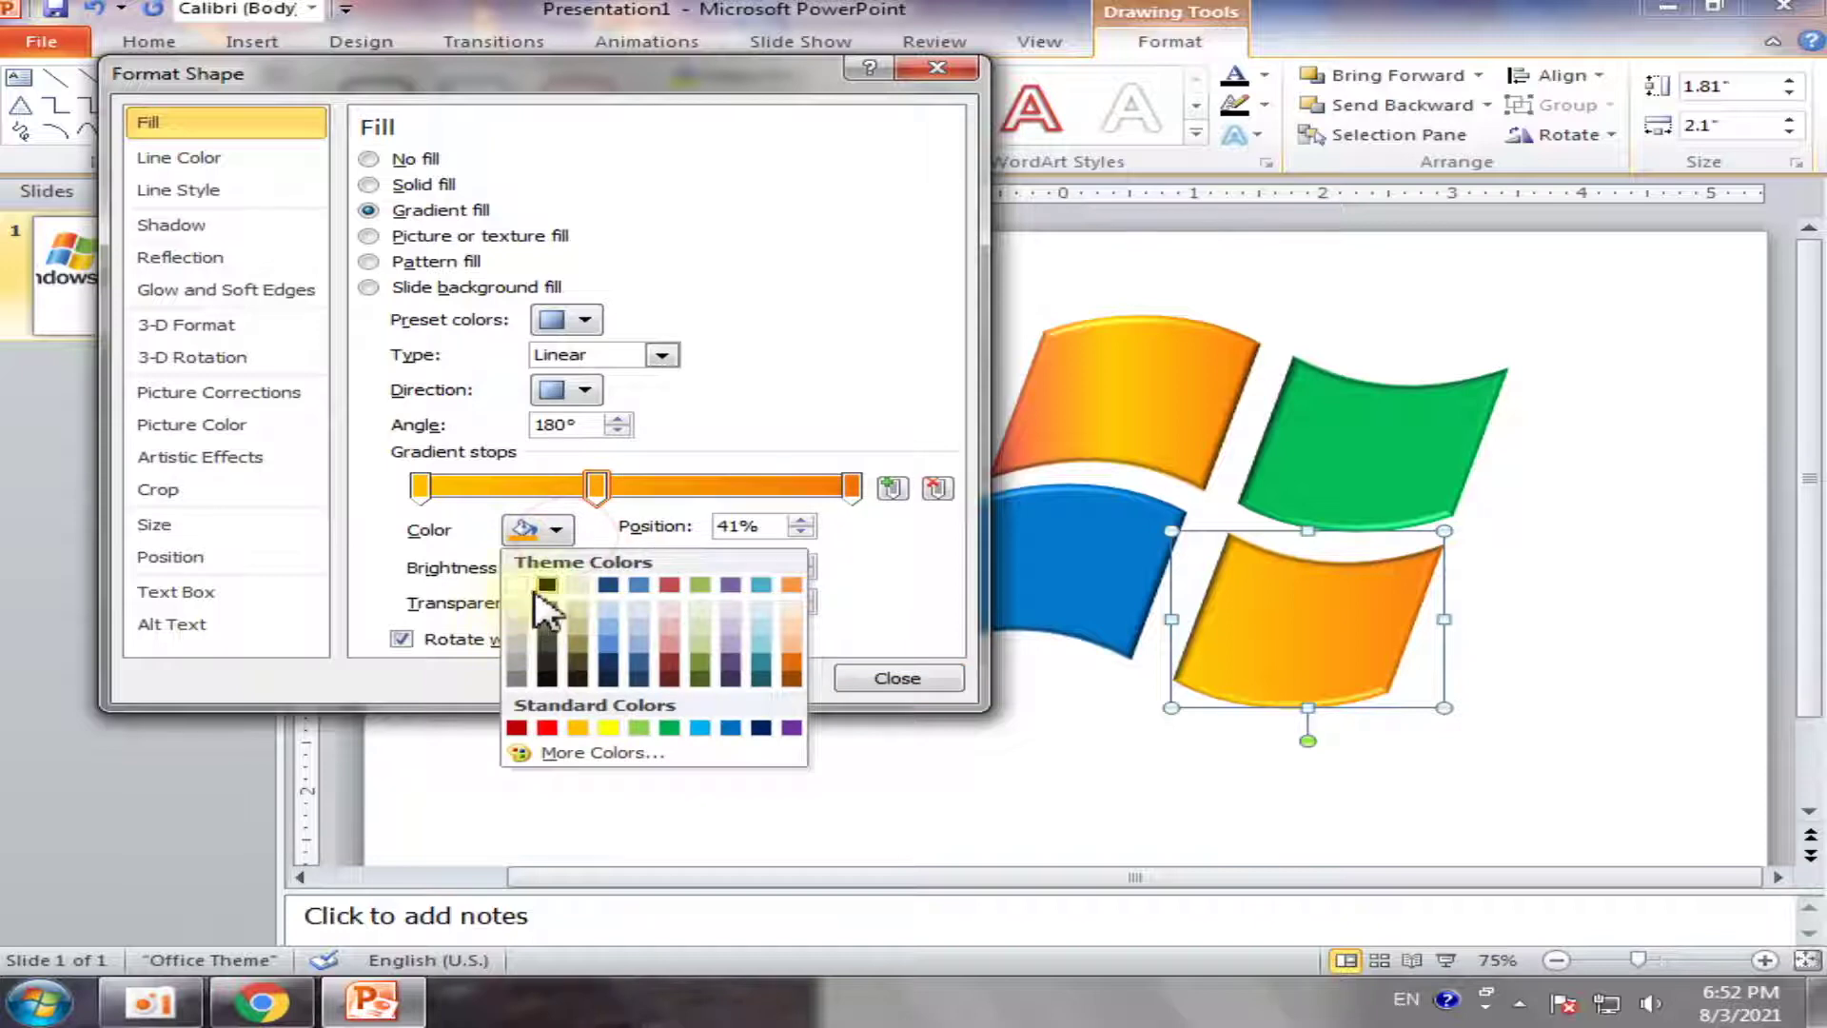
{"action": "left_click", "coordinate": [793, 609]}
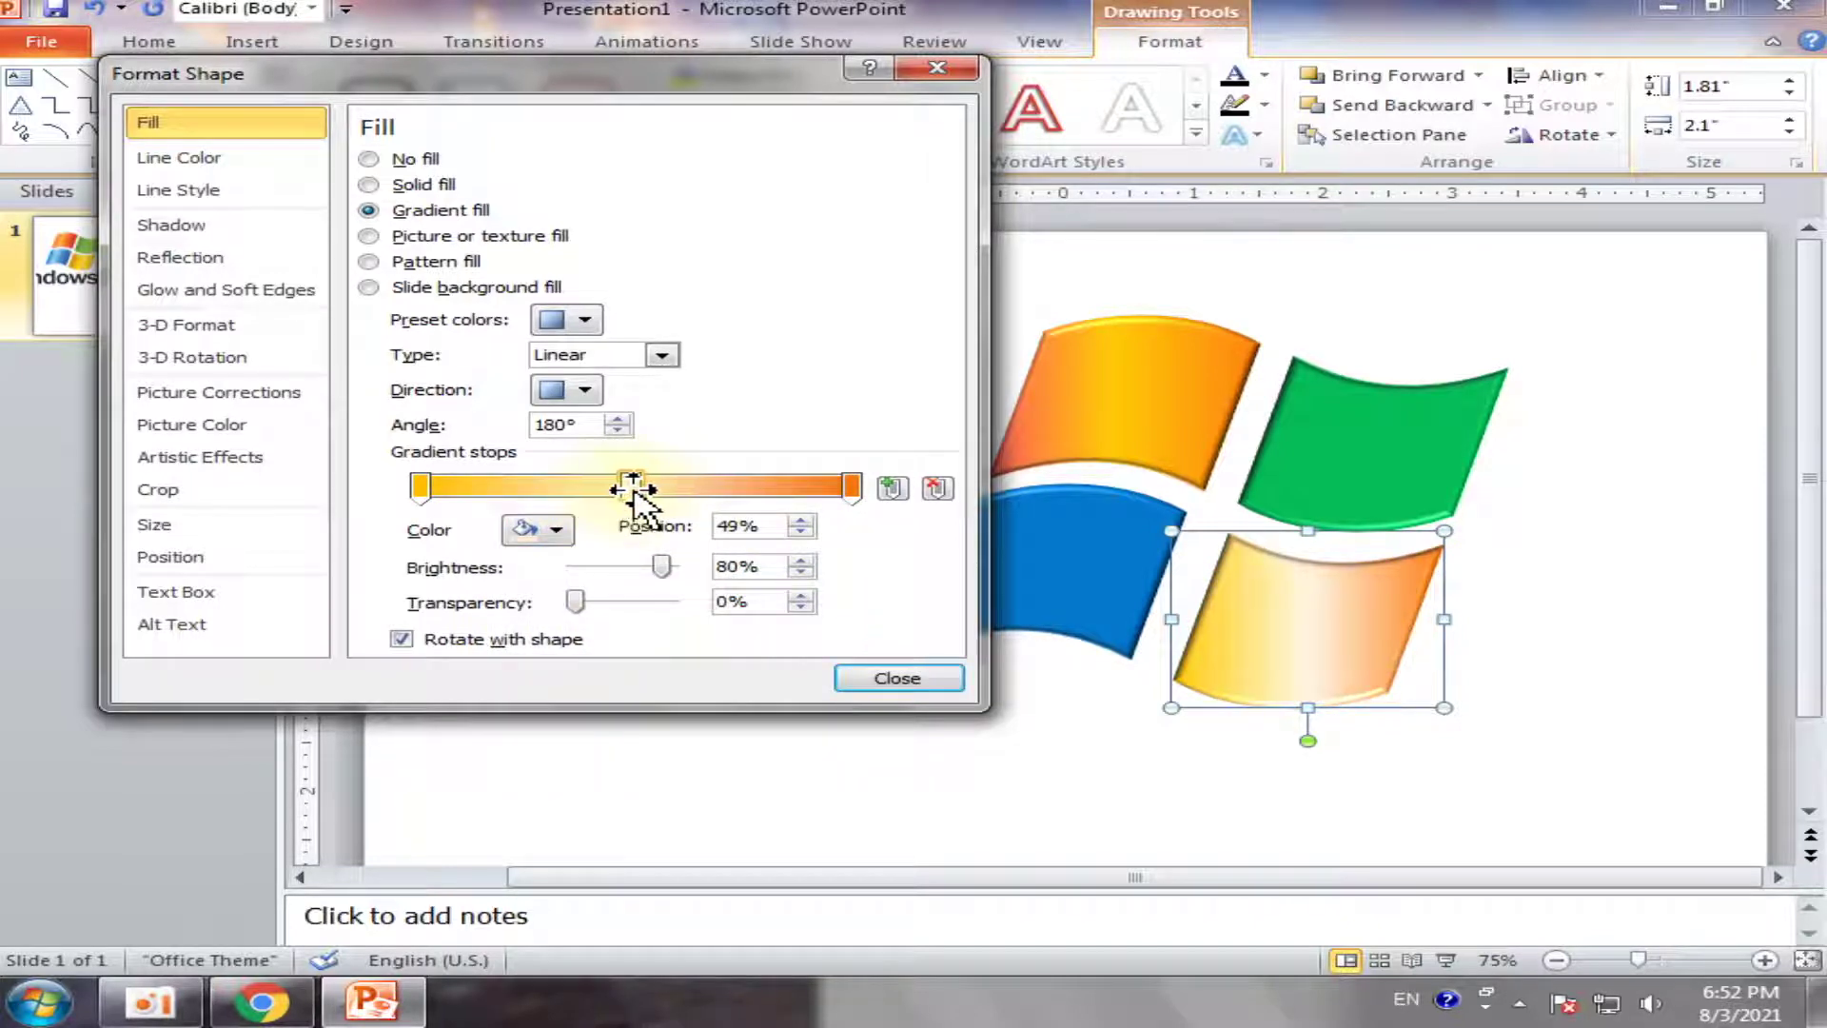
{"action": "left_click_drag", "start_coordinate": [664, 569], "coordinate": [660, 565]}
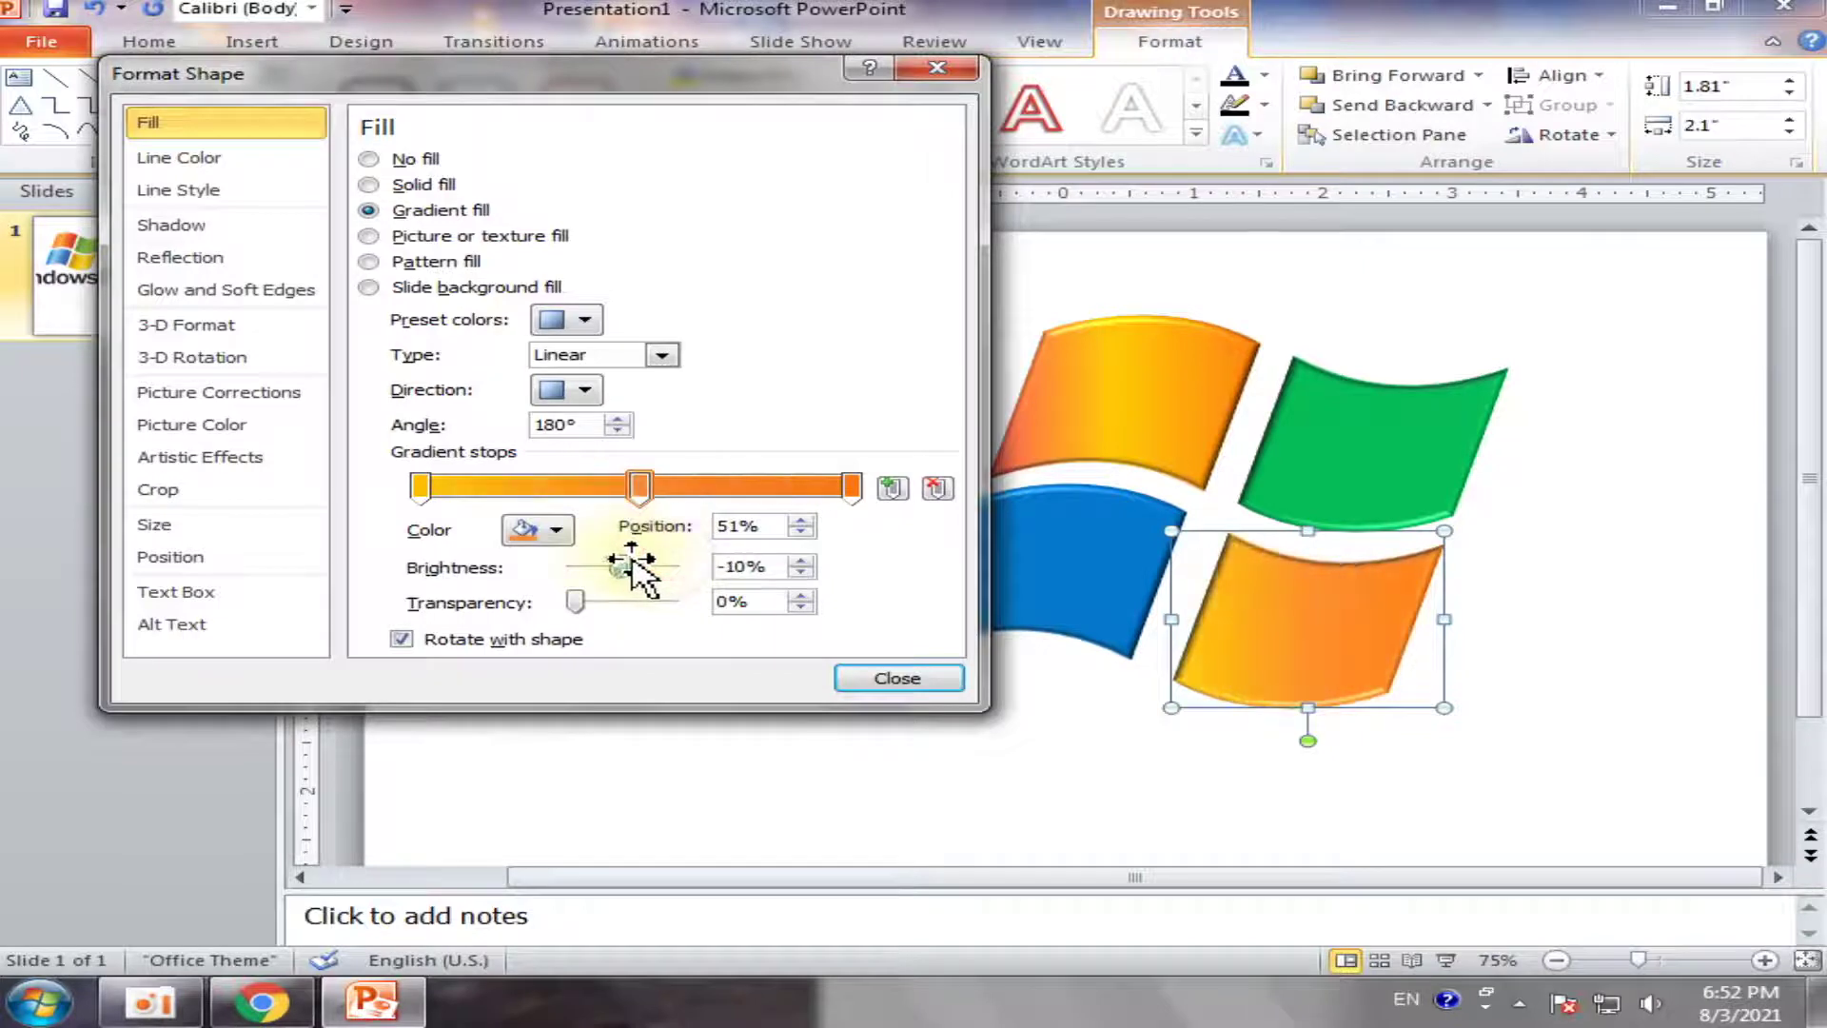
Move the middle gradient stop to 46% and add 19% transparency to the fill
{"action": "left_click", "coordinate": [852, 487]}
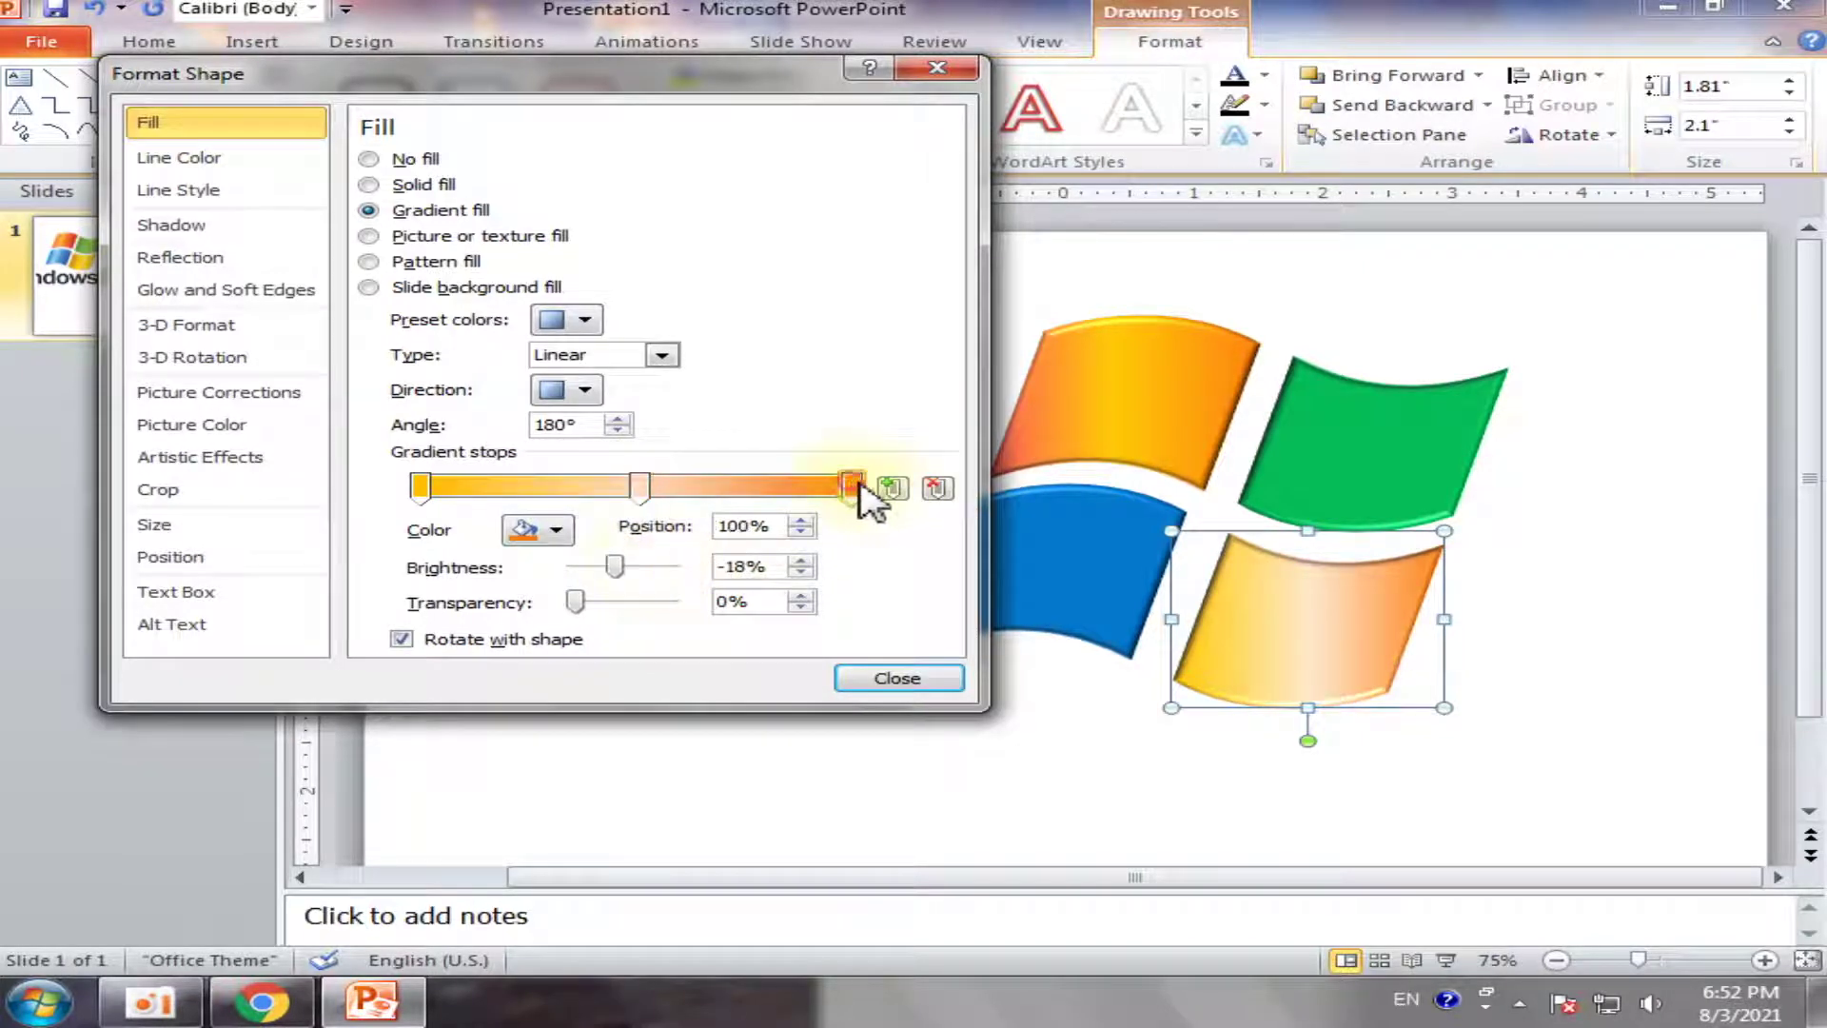
{"action": "left_click", "coordinate": [640, 487]}
{"action": "left_click_drag", "start_coordinate": [616, 487], "coordinate": [613, 488]}
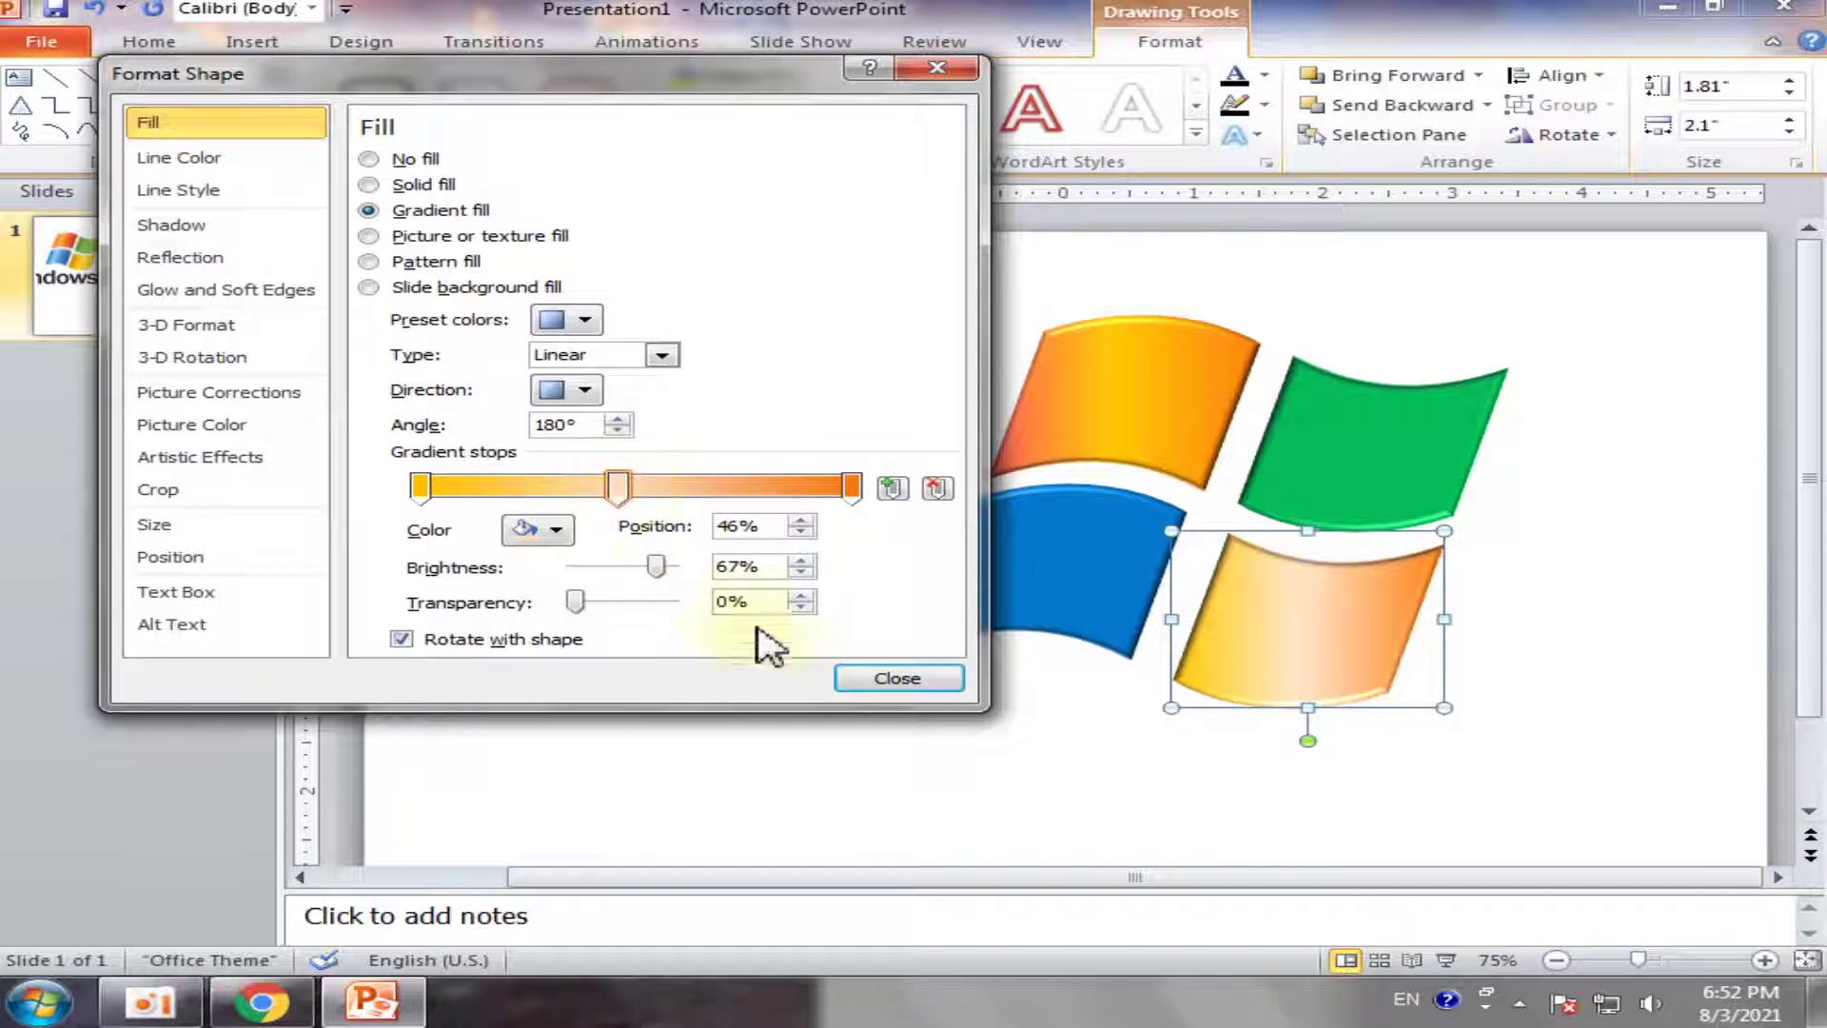
{"action": "mouse_move", "coordinate": [576, 601]}
{"action": "left_mouse_down"}
{"action": "mouse_move", "coordinate": [628, 600]}
{"action": "mouse_move", "coordinate": [594, 601]}
{"action": "left_mouse_up"}
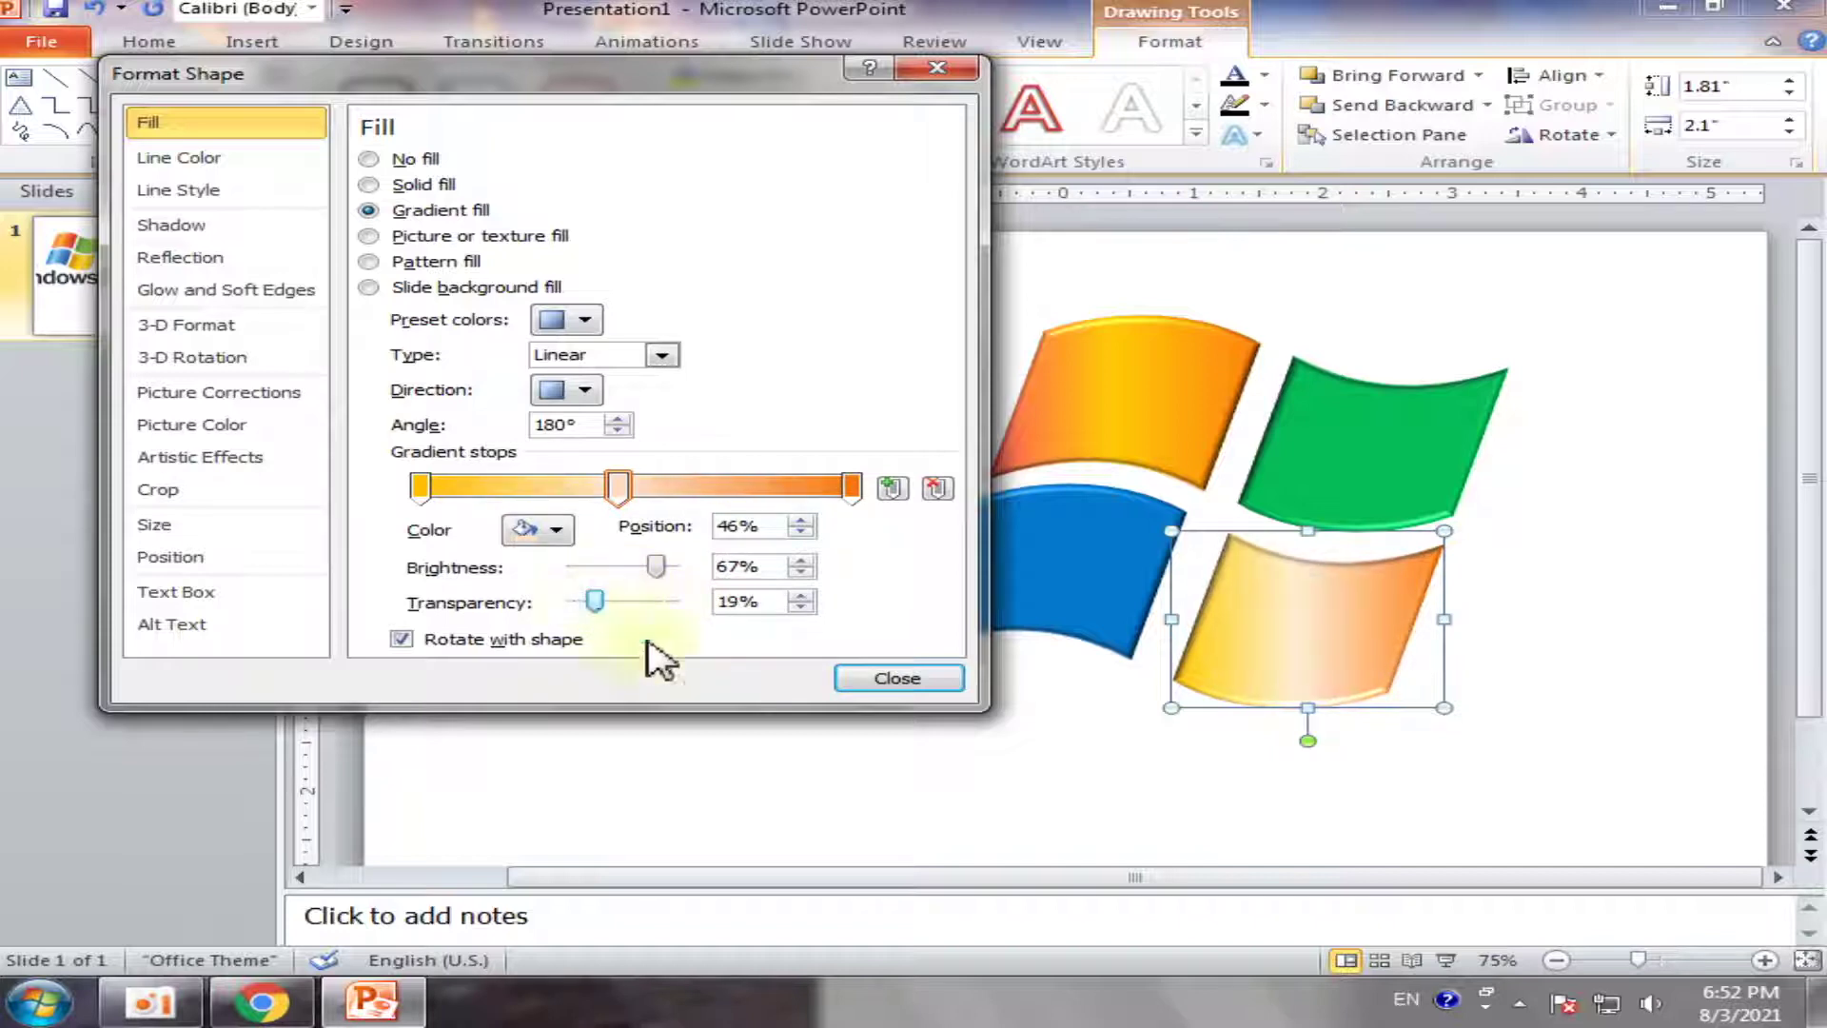
{"action": "left_click", "coordinate": [899, 677]}
Open the green pane's More Gradients settings, try a dotted Pattern fill, then choose Gradient fill
{"action": "left_click", "coordinate": [1579, 511]}
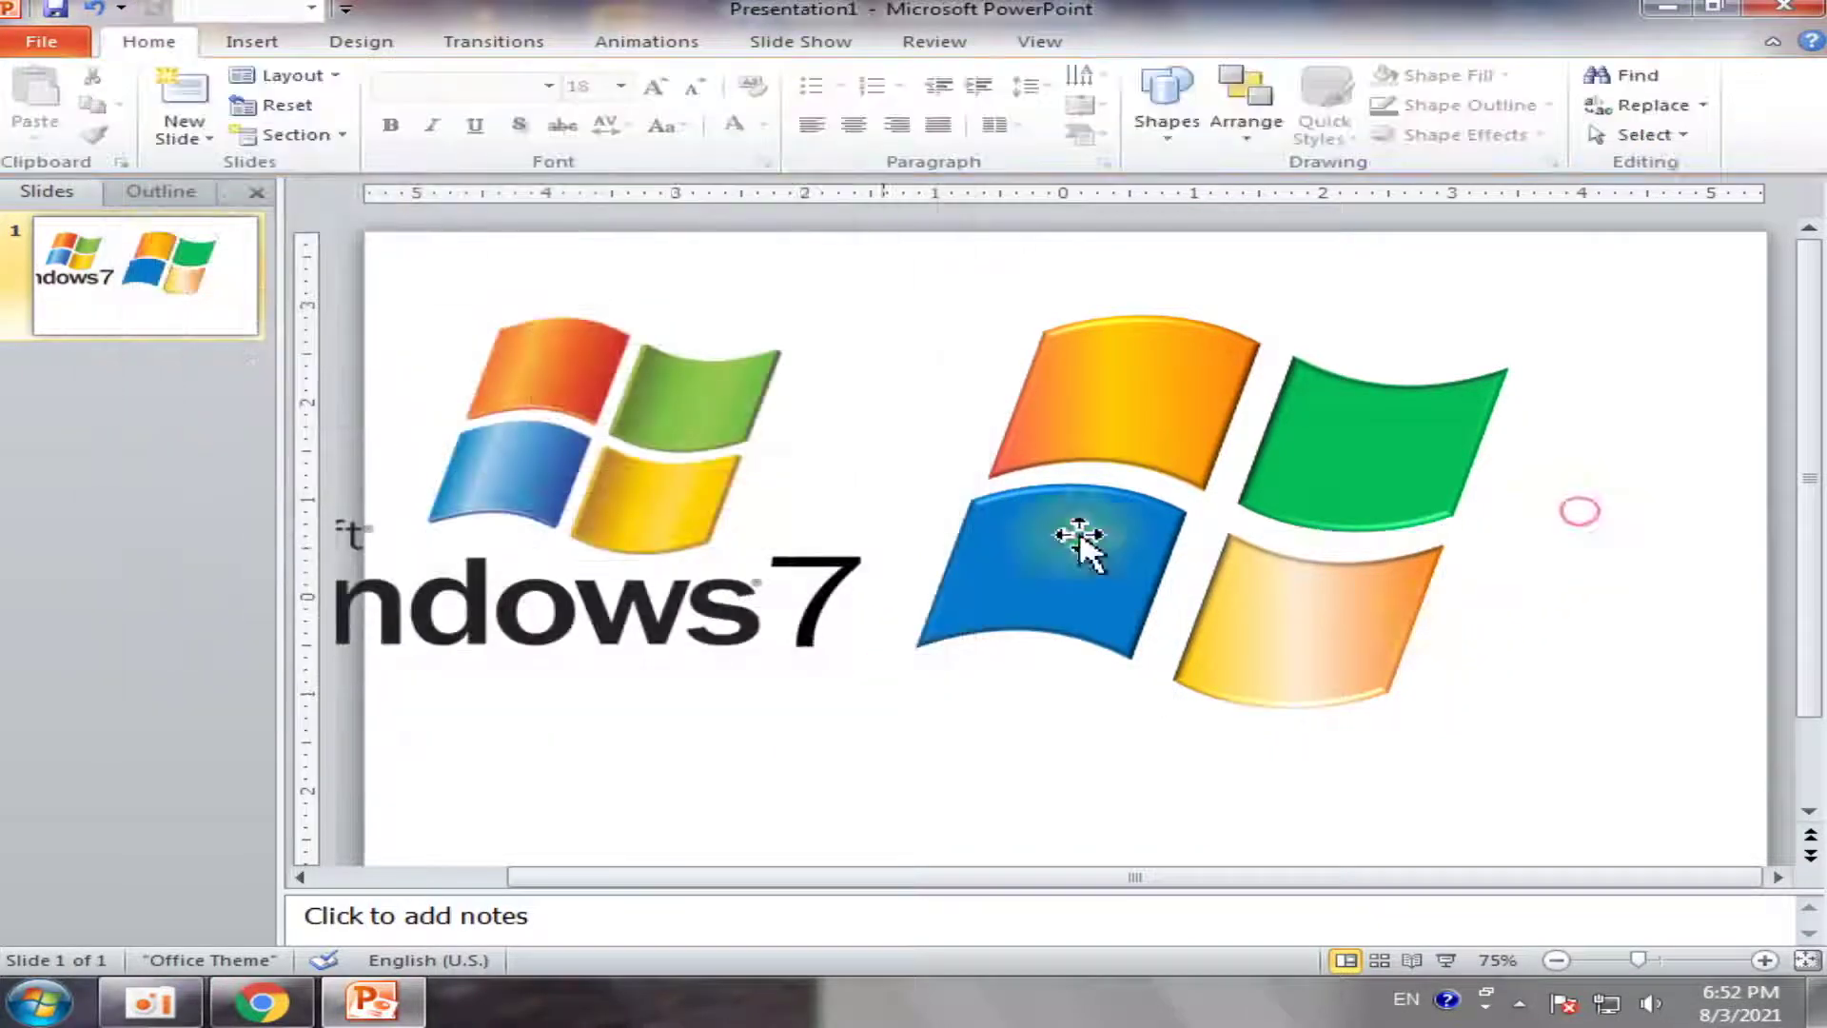
{"action": "left_click", "coordinate": [1432, 409]}
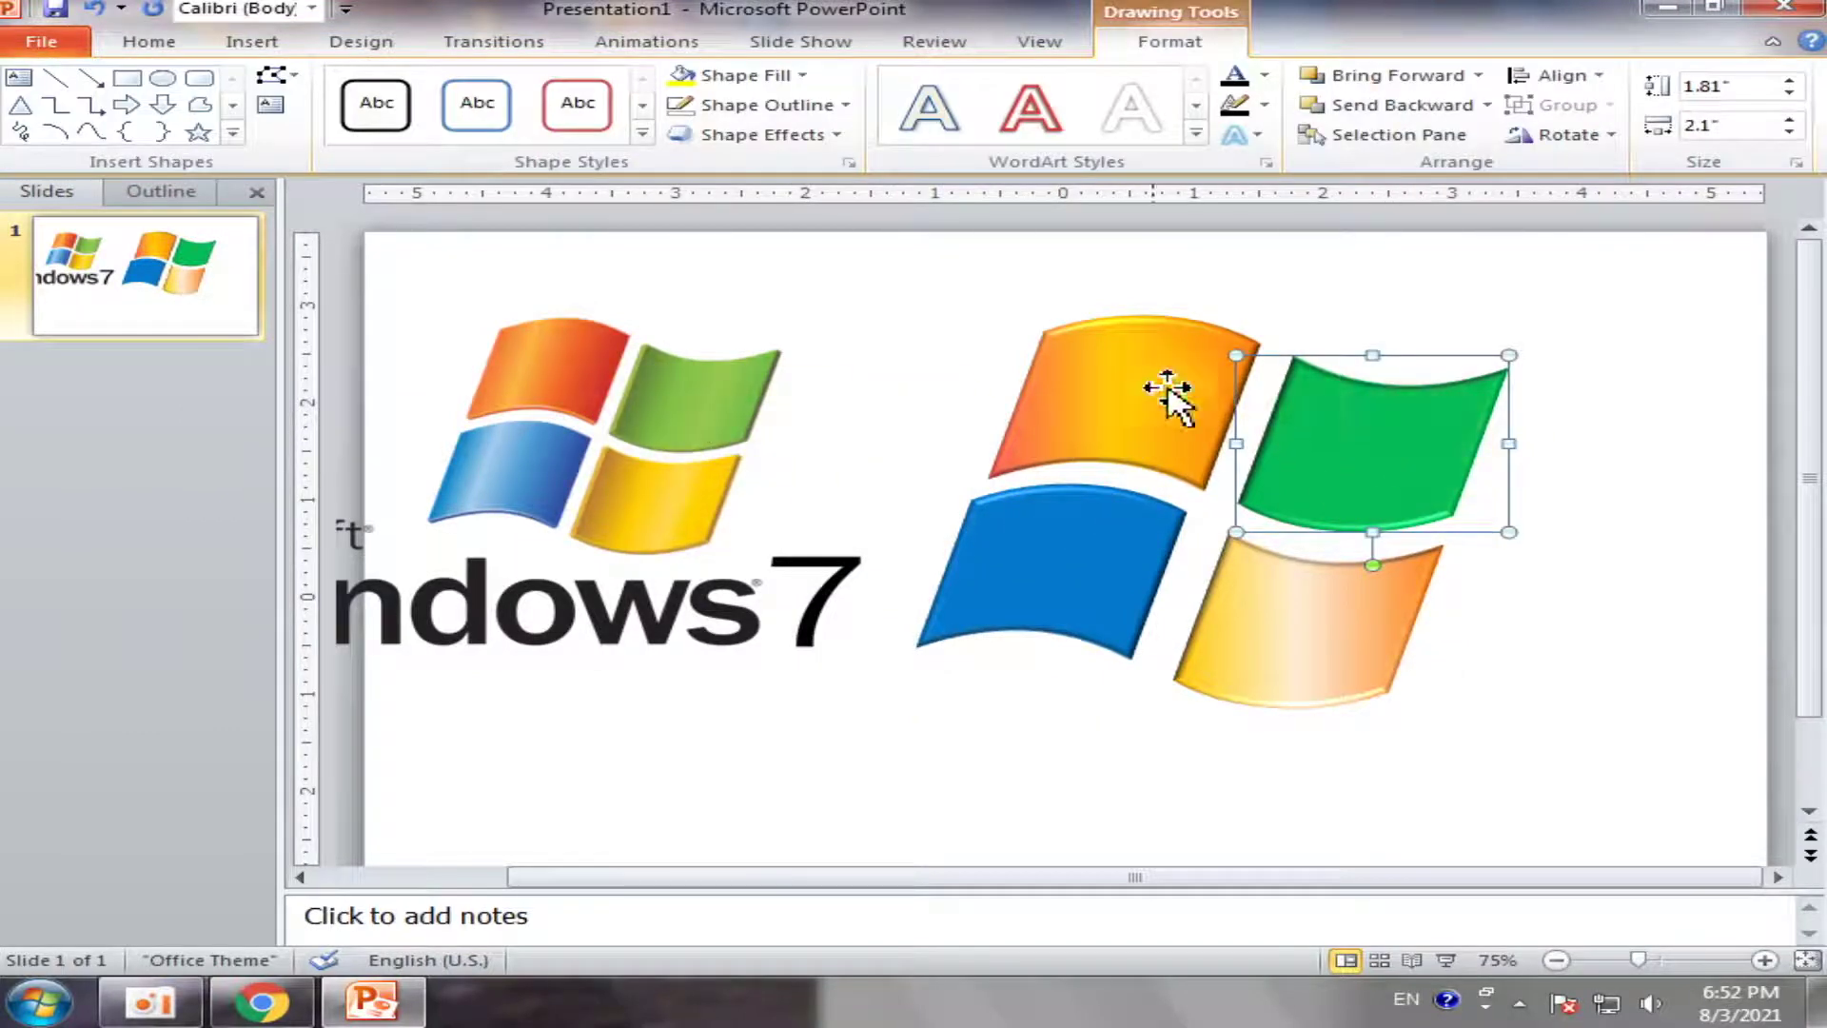
{"action": "right_click", "coordinate": [1352, 438]}
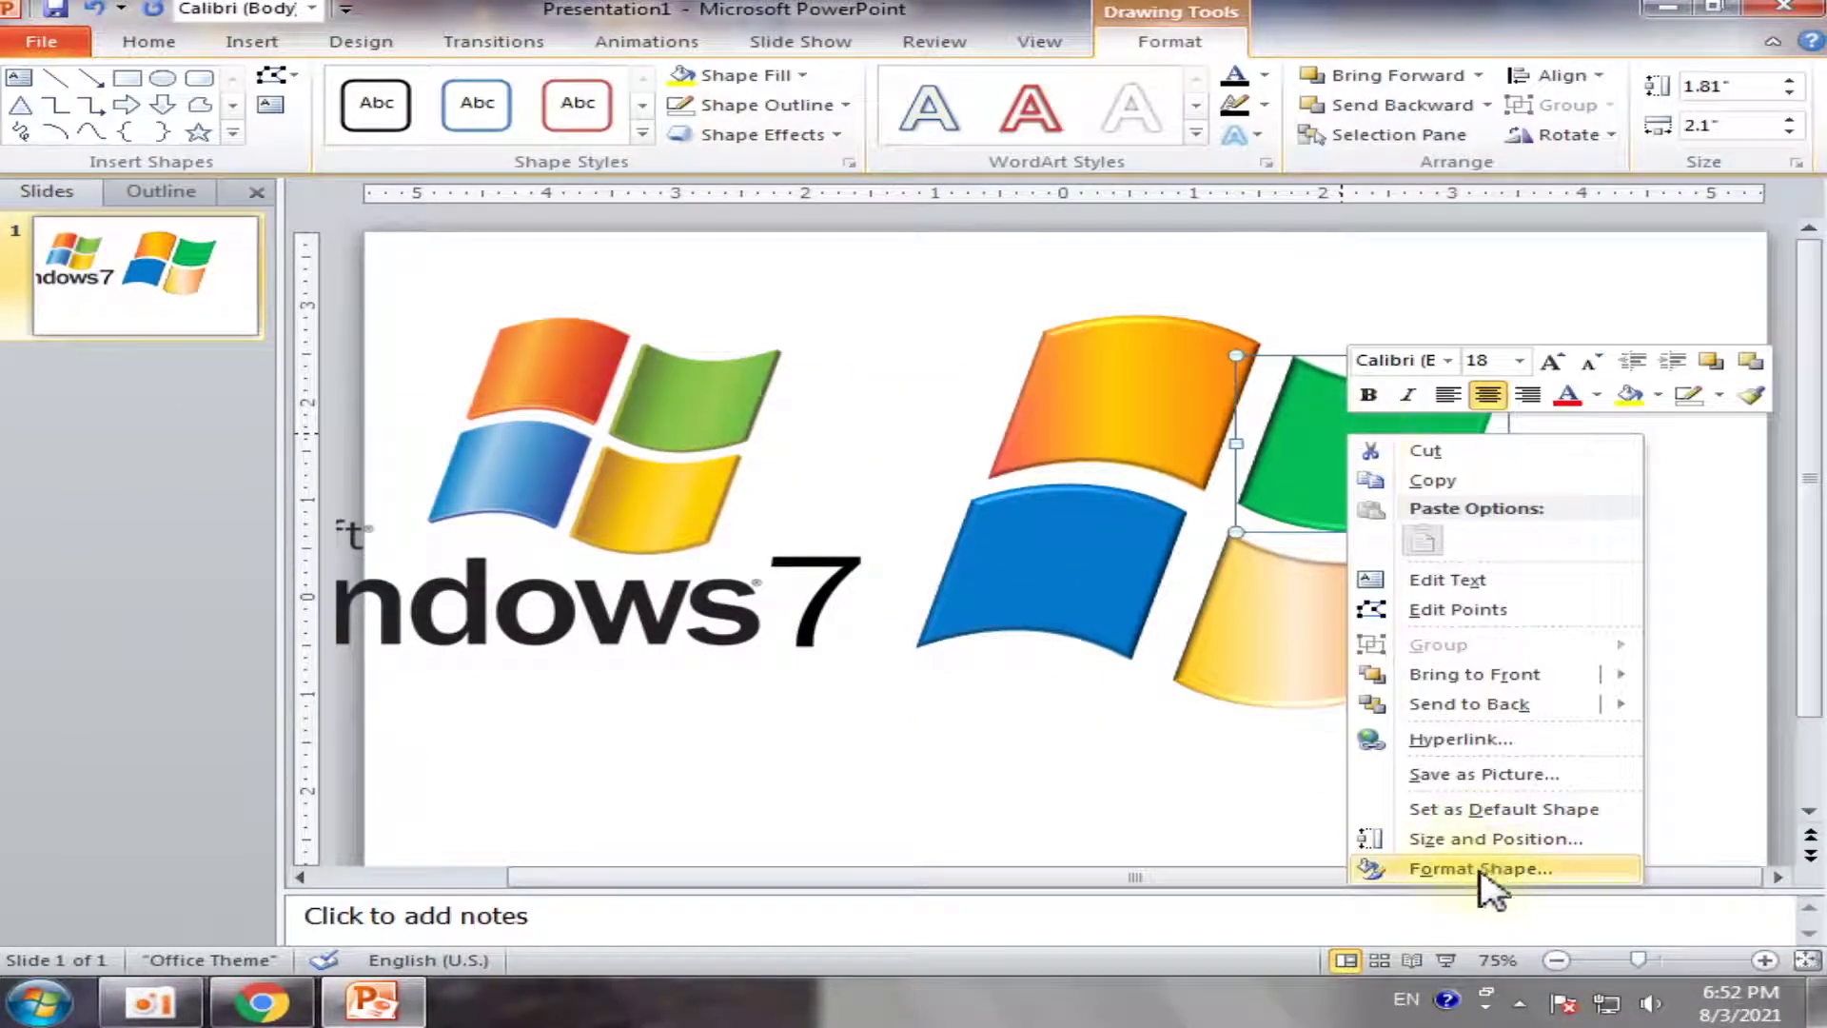
{"action": "left_click", "coordinate": [1178, 40]}
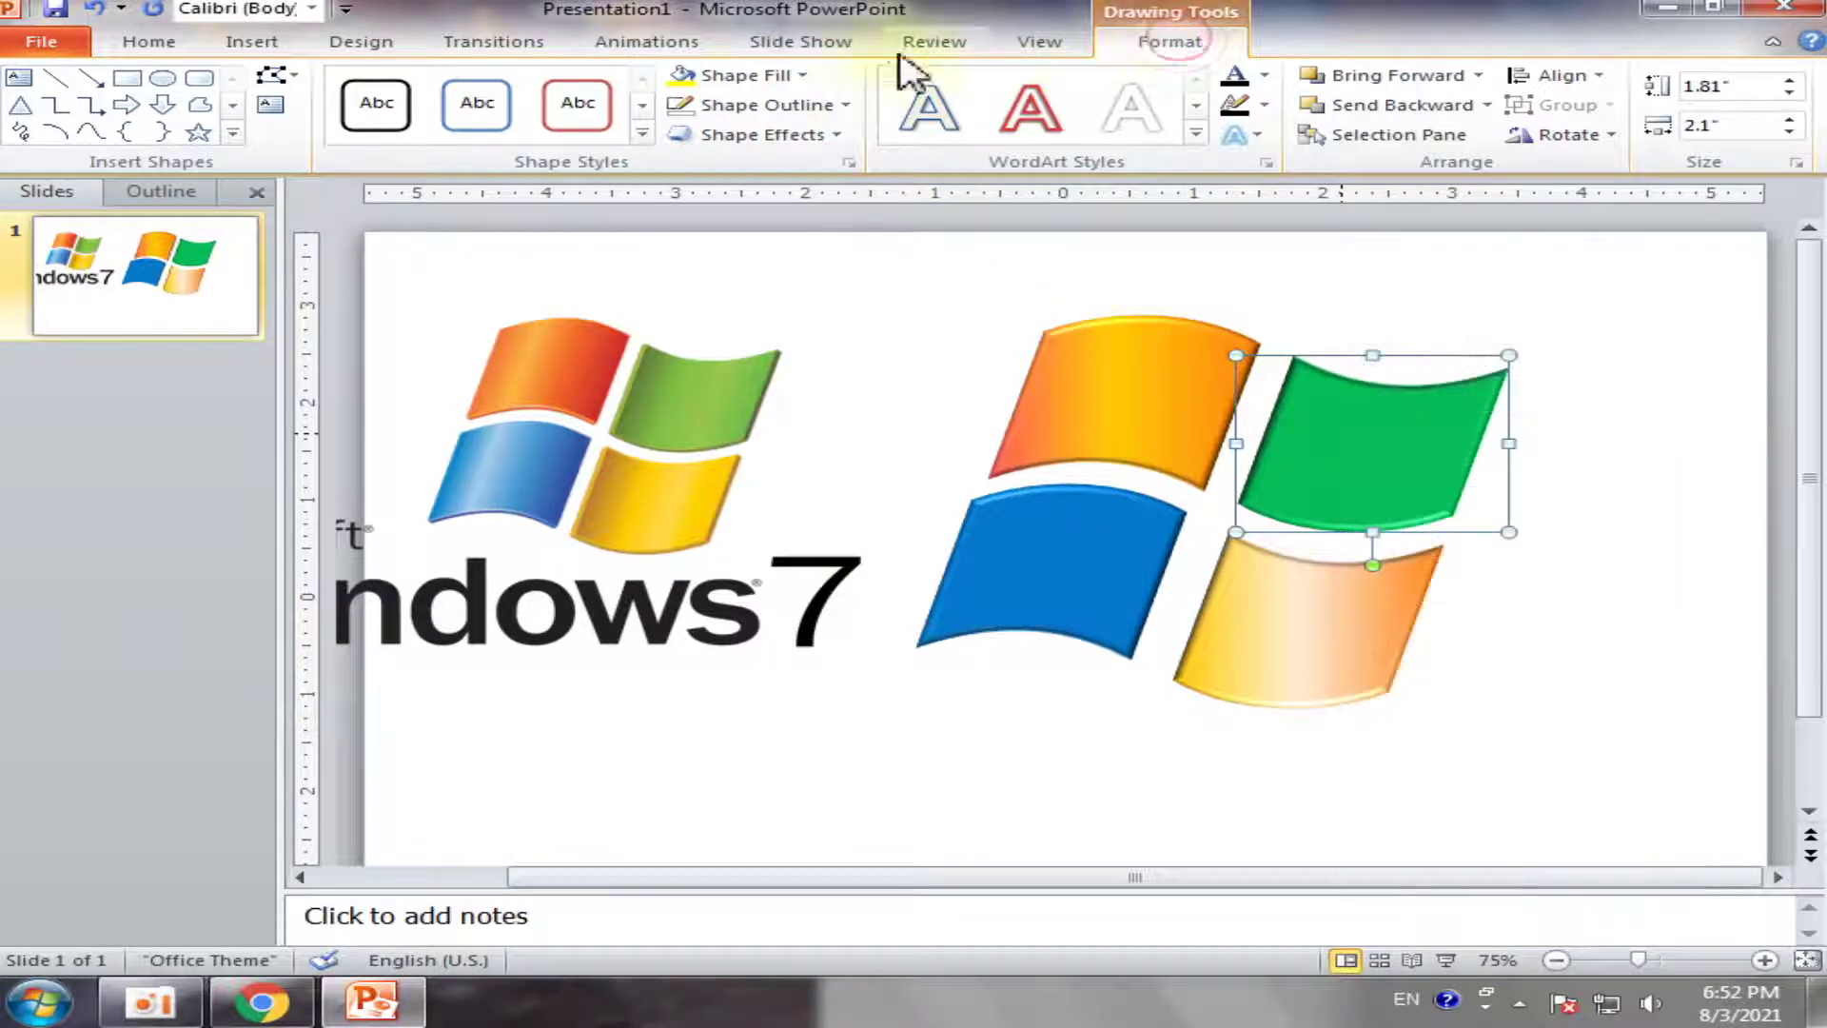
{"action": "left_click", "coordinate": [773, 76]}
{"action": "left_click", "coordinate": [790, 394]}
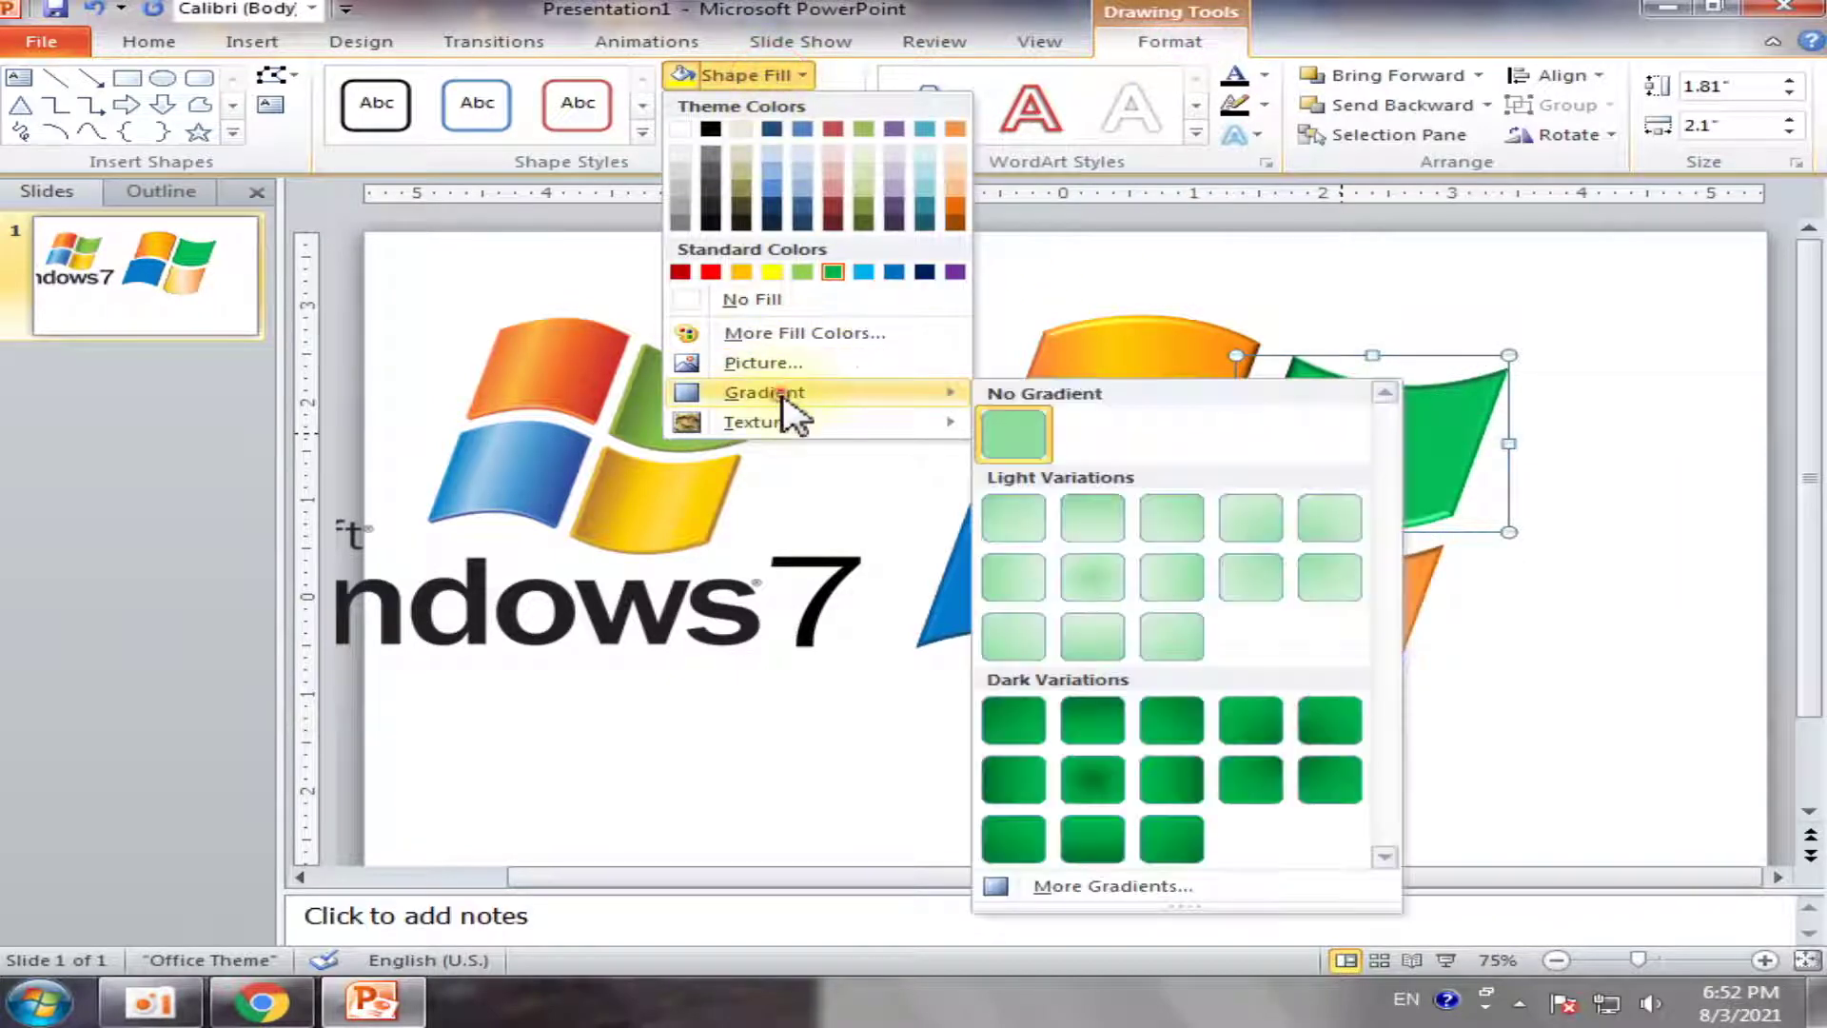
{"action": "left_click", "coordinate": [1111, 888]}
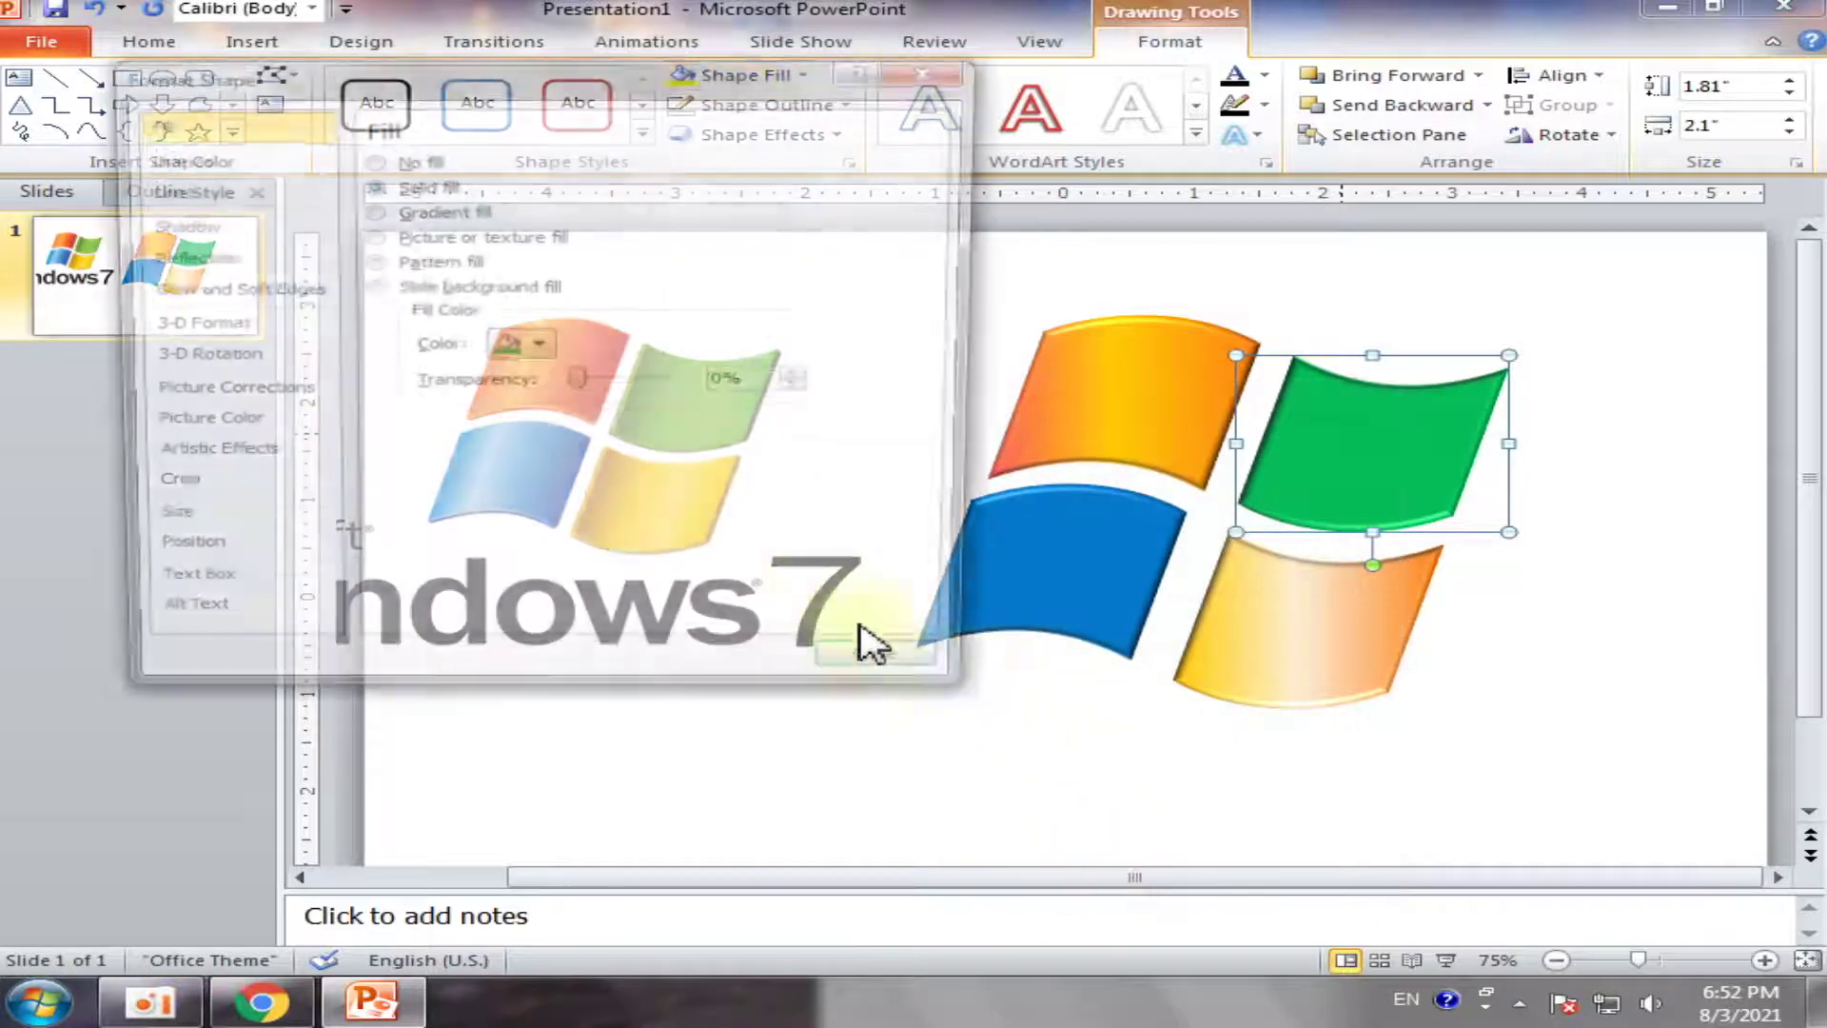
{"action": "mouse_move", "coordinate": [588, 78]}
{"action": "left_mouse_down"}
{"action": "mouse_move", "coordinate": [1510, 343]}
{"action": "mouse_move", "coordinate": [870, 212]}
{"action": "left_mouse_up"}
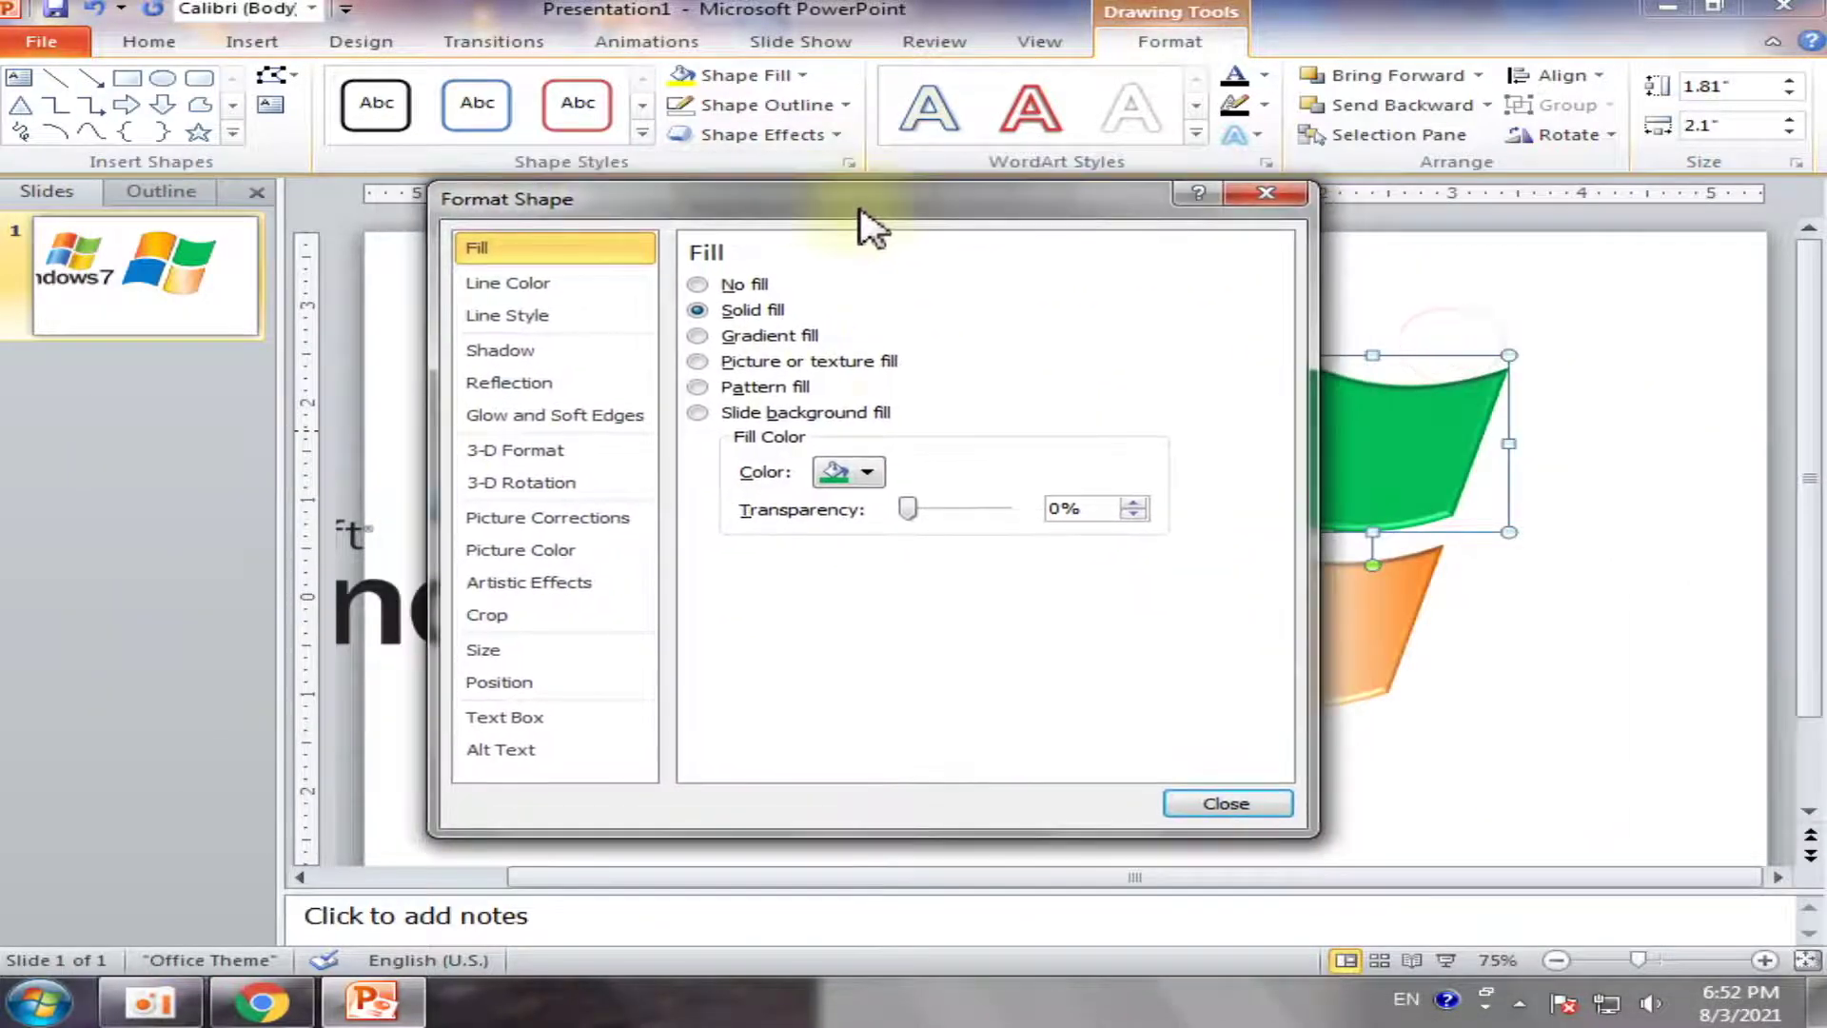
{"action": "left_click", "coordinate": [697, 386]}
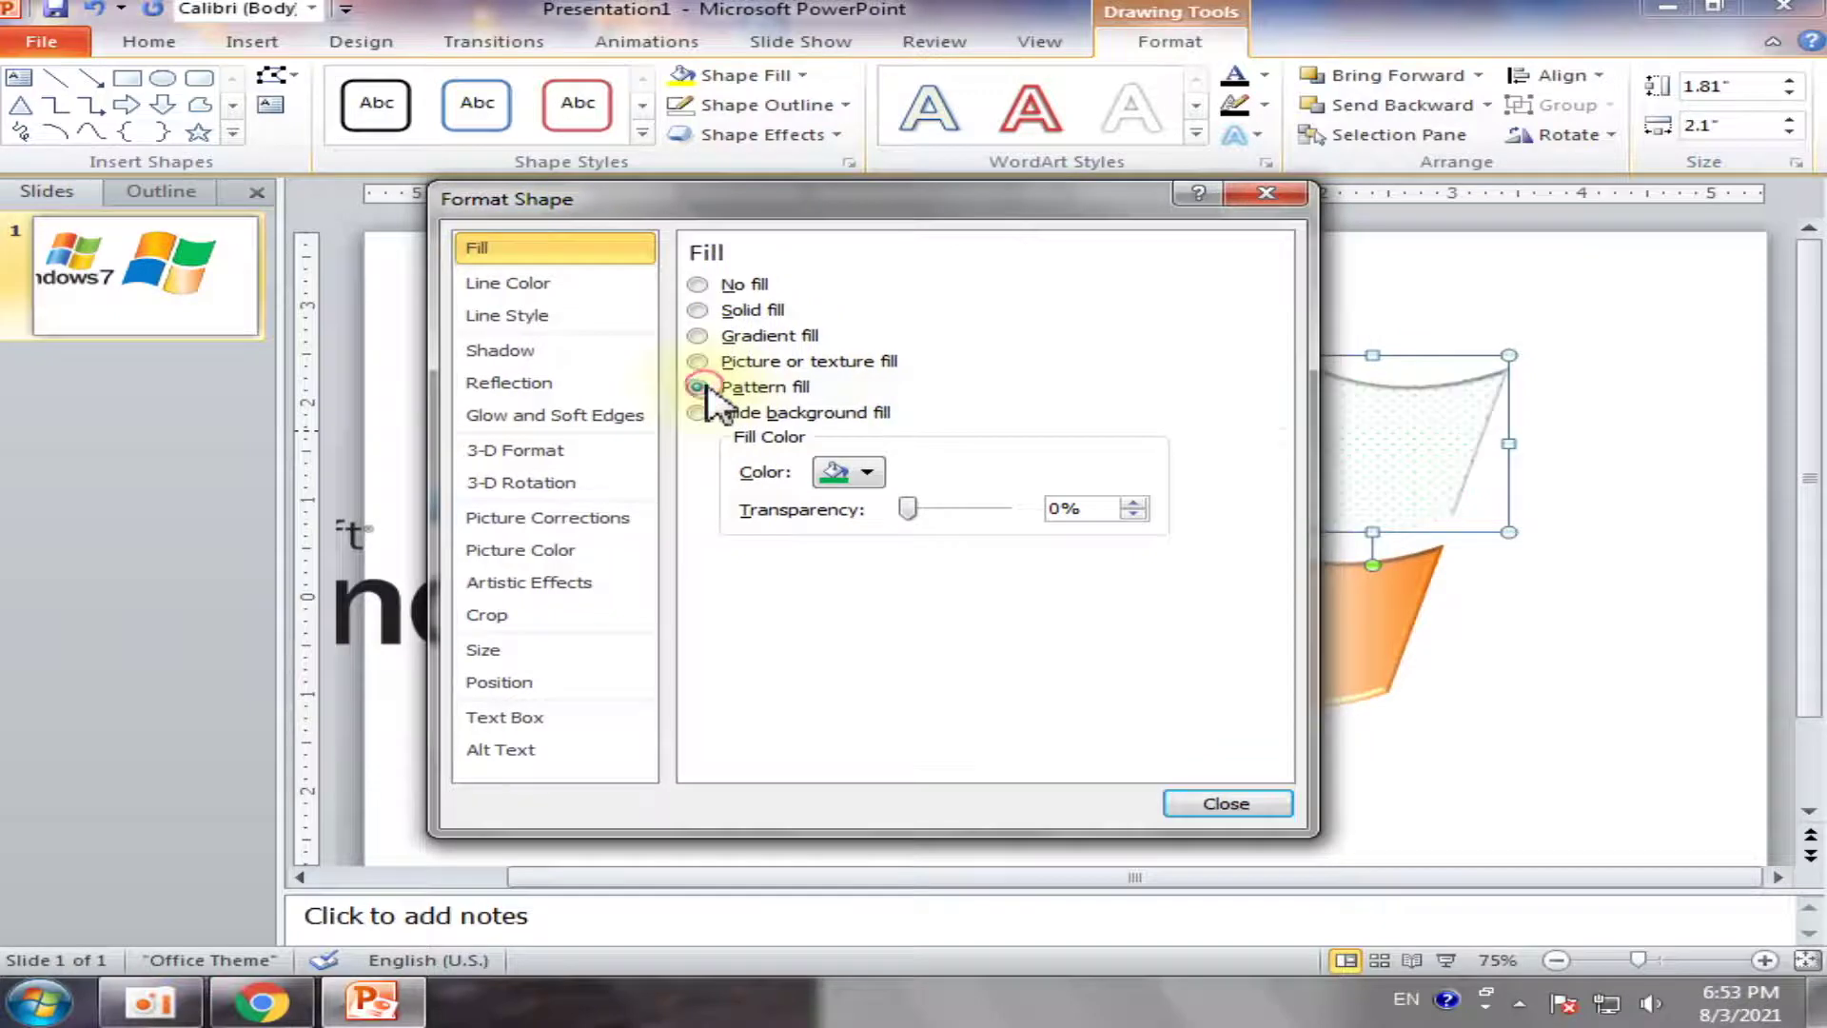
{"action": "left_click", "coordinate": [698, 335]}
Colour both end gradient stops green and the middle stop yellow
{"action": "left_click", "coordinate": [866, 655]}
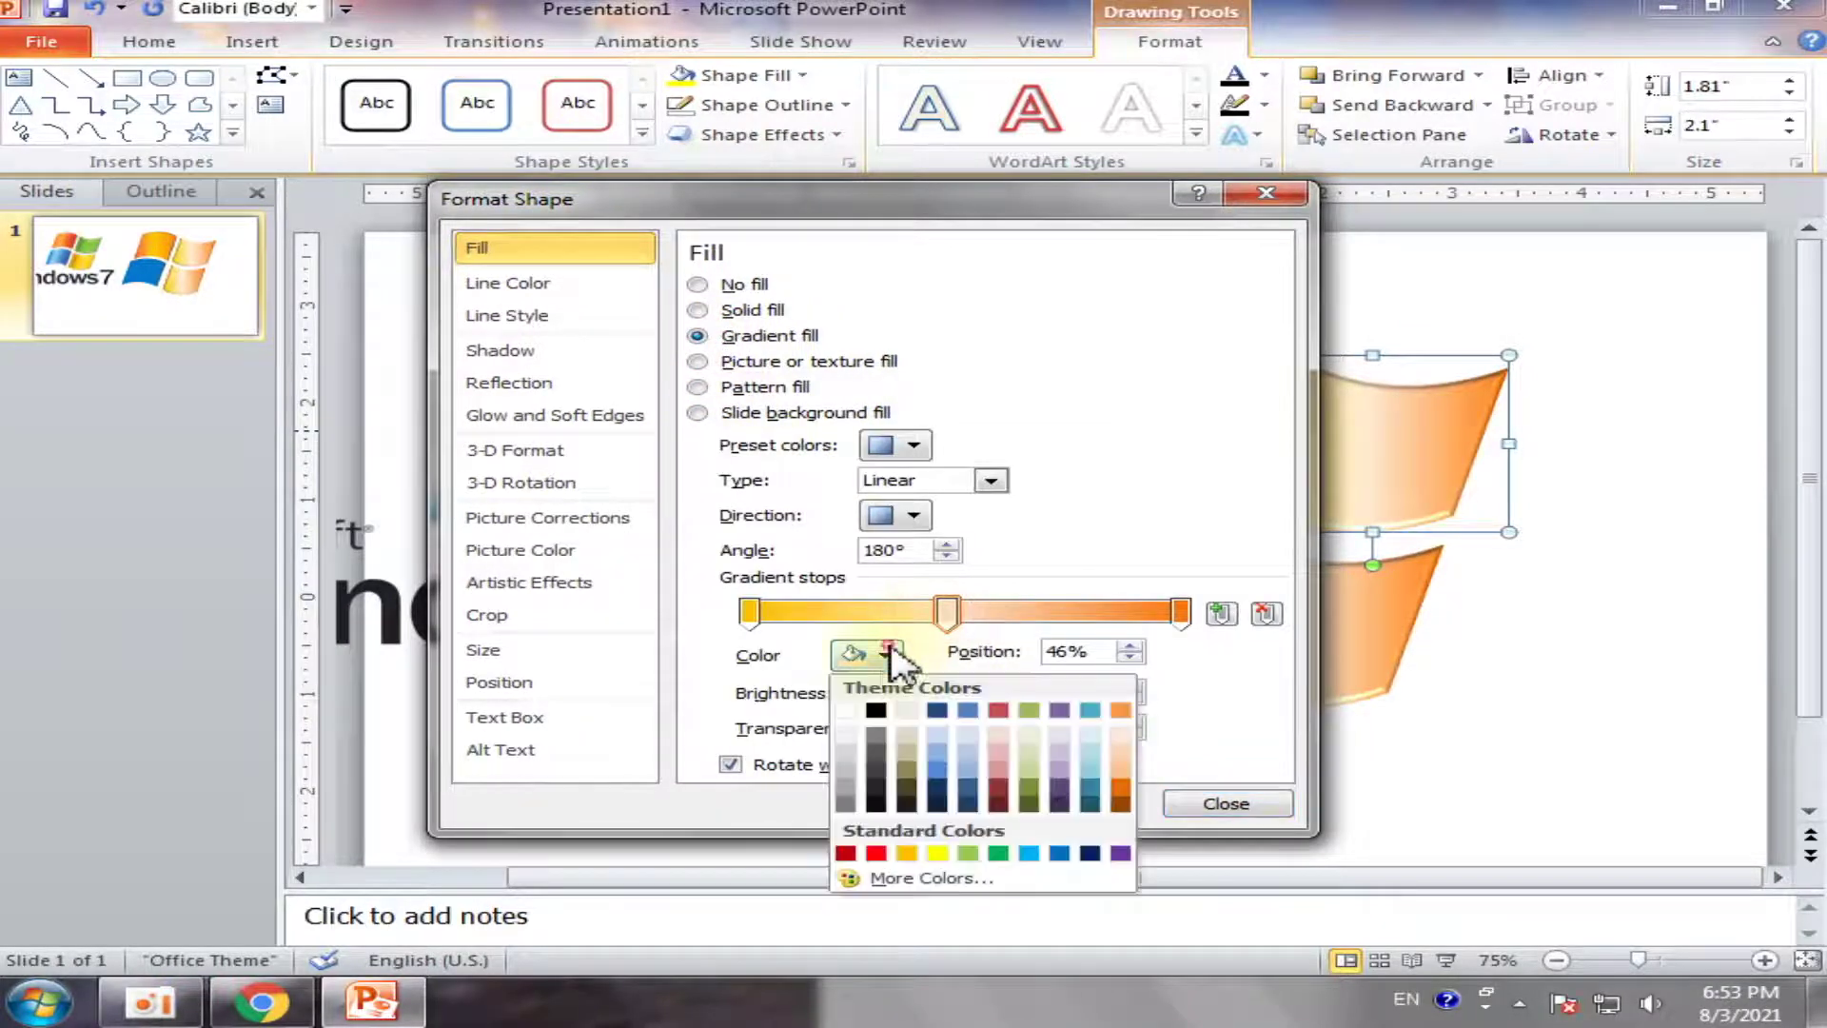
{"action": "left_click", "coordinate": [1033, 788]}
{"action": "left_click_drag", "start_coordinate": [1009, 195], "coordinate": [818, 161]}
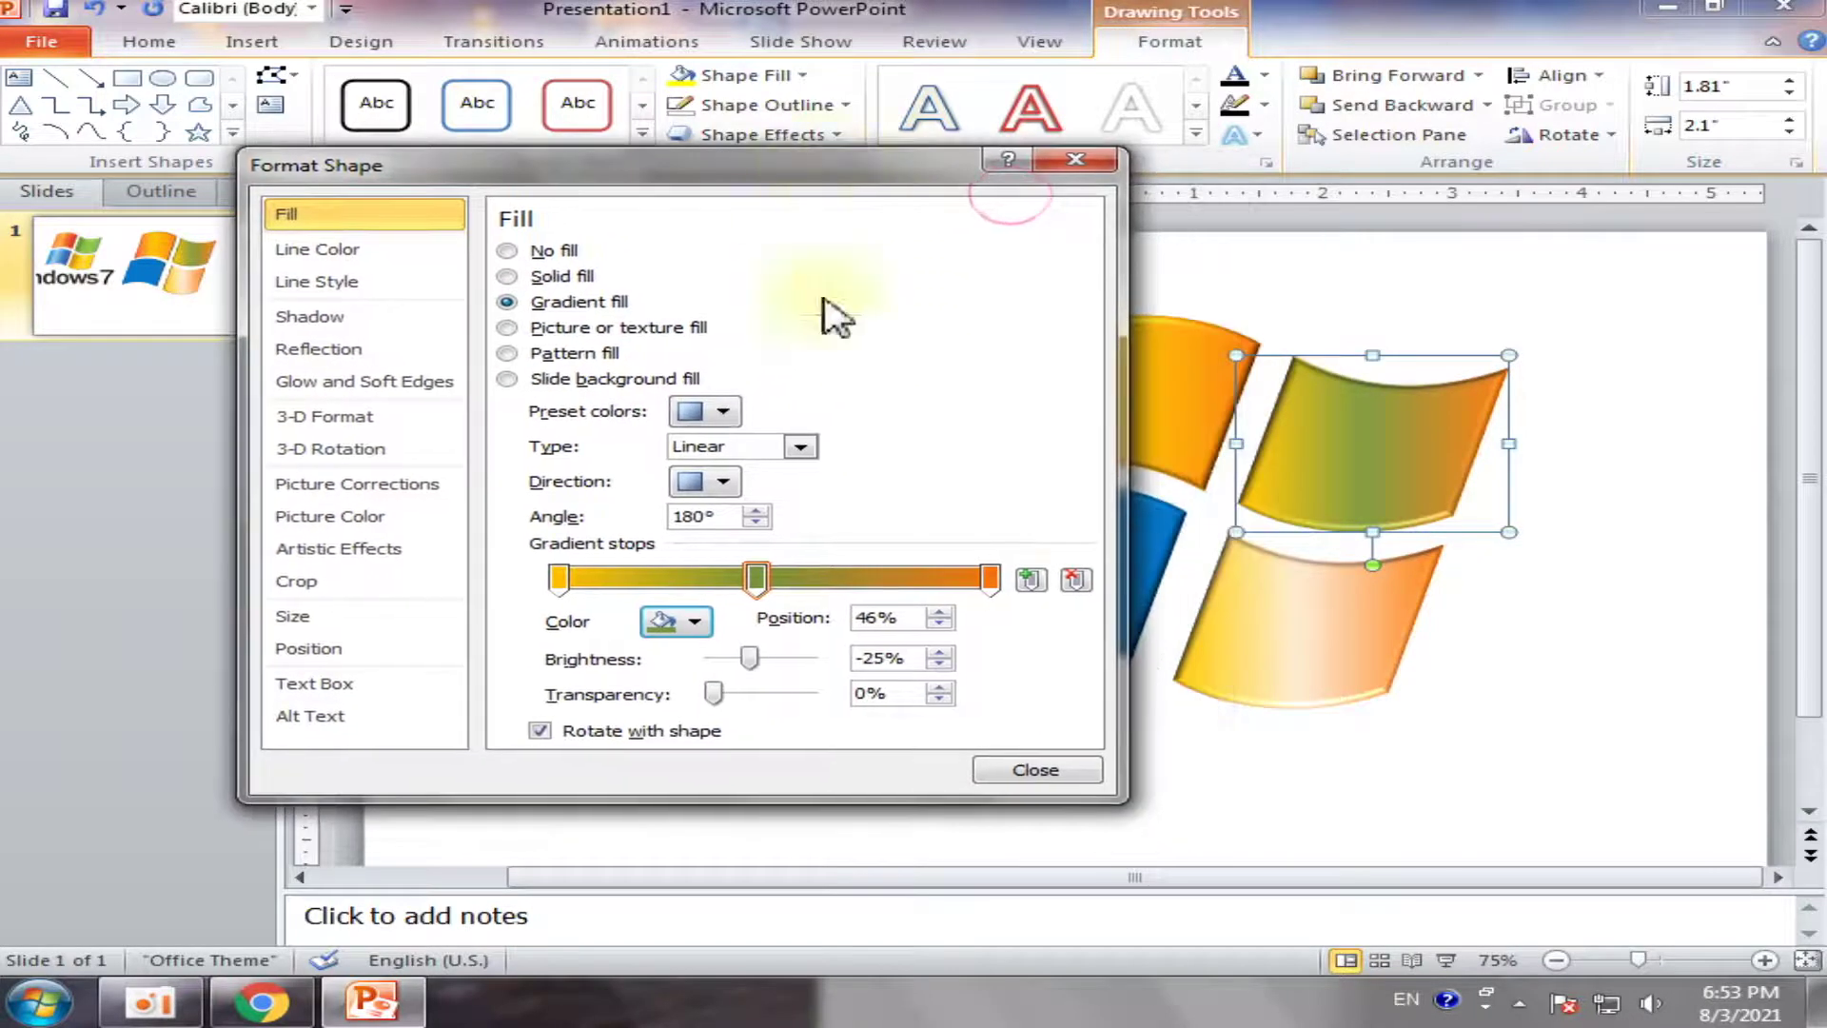
{"action": "left_click", "coordinate": [990, 578]}
{"action": "left_click", "coordinate": [694, 622]}
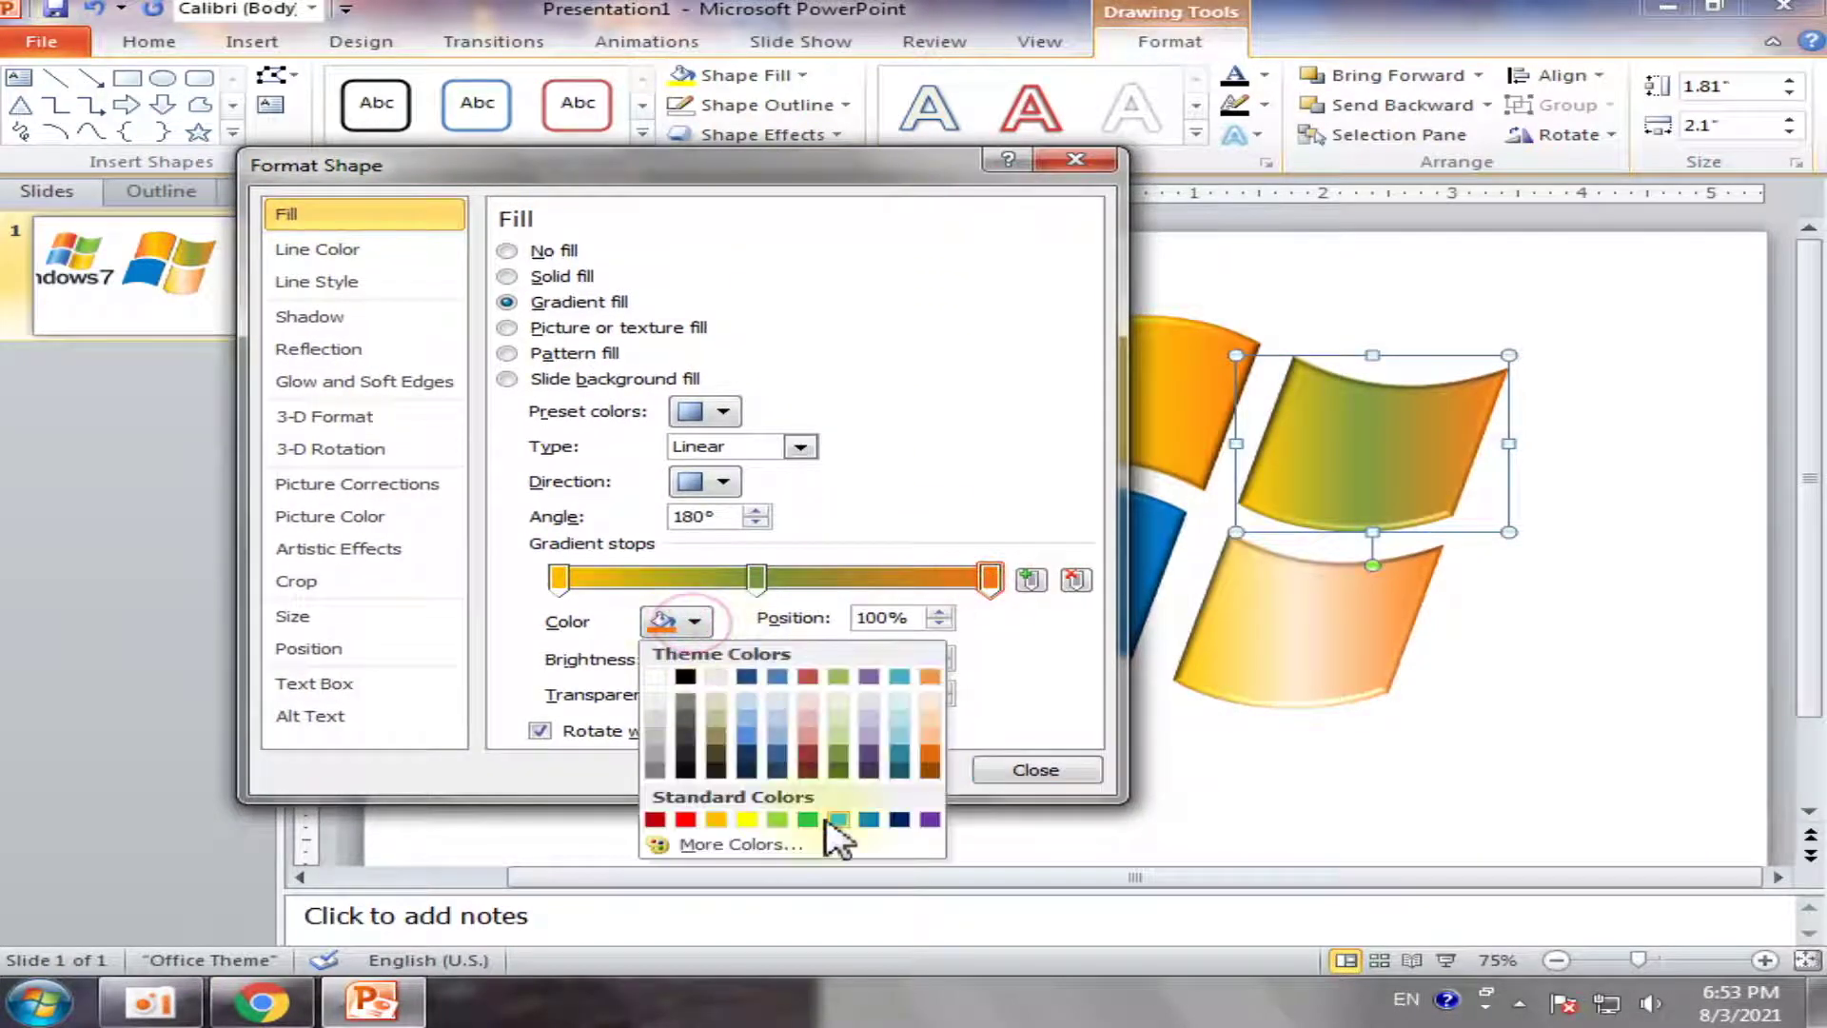
{"action": "left_click", "coordinate": [807, 819]}
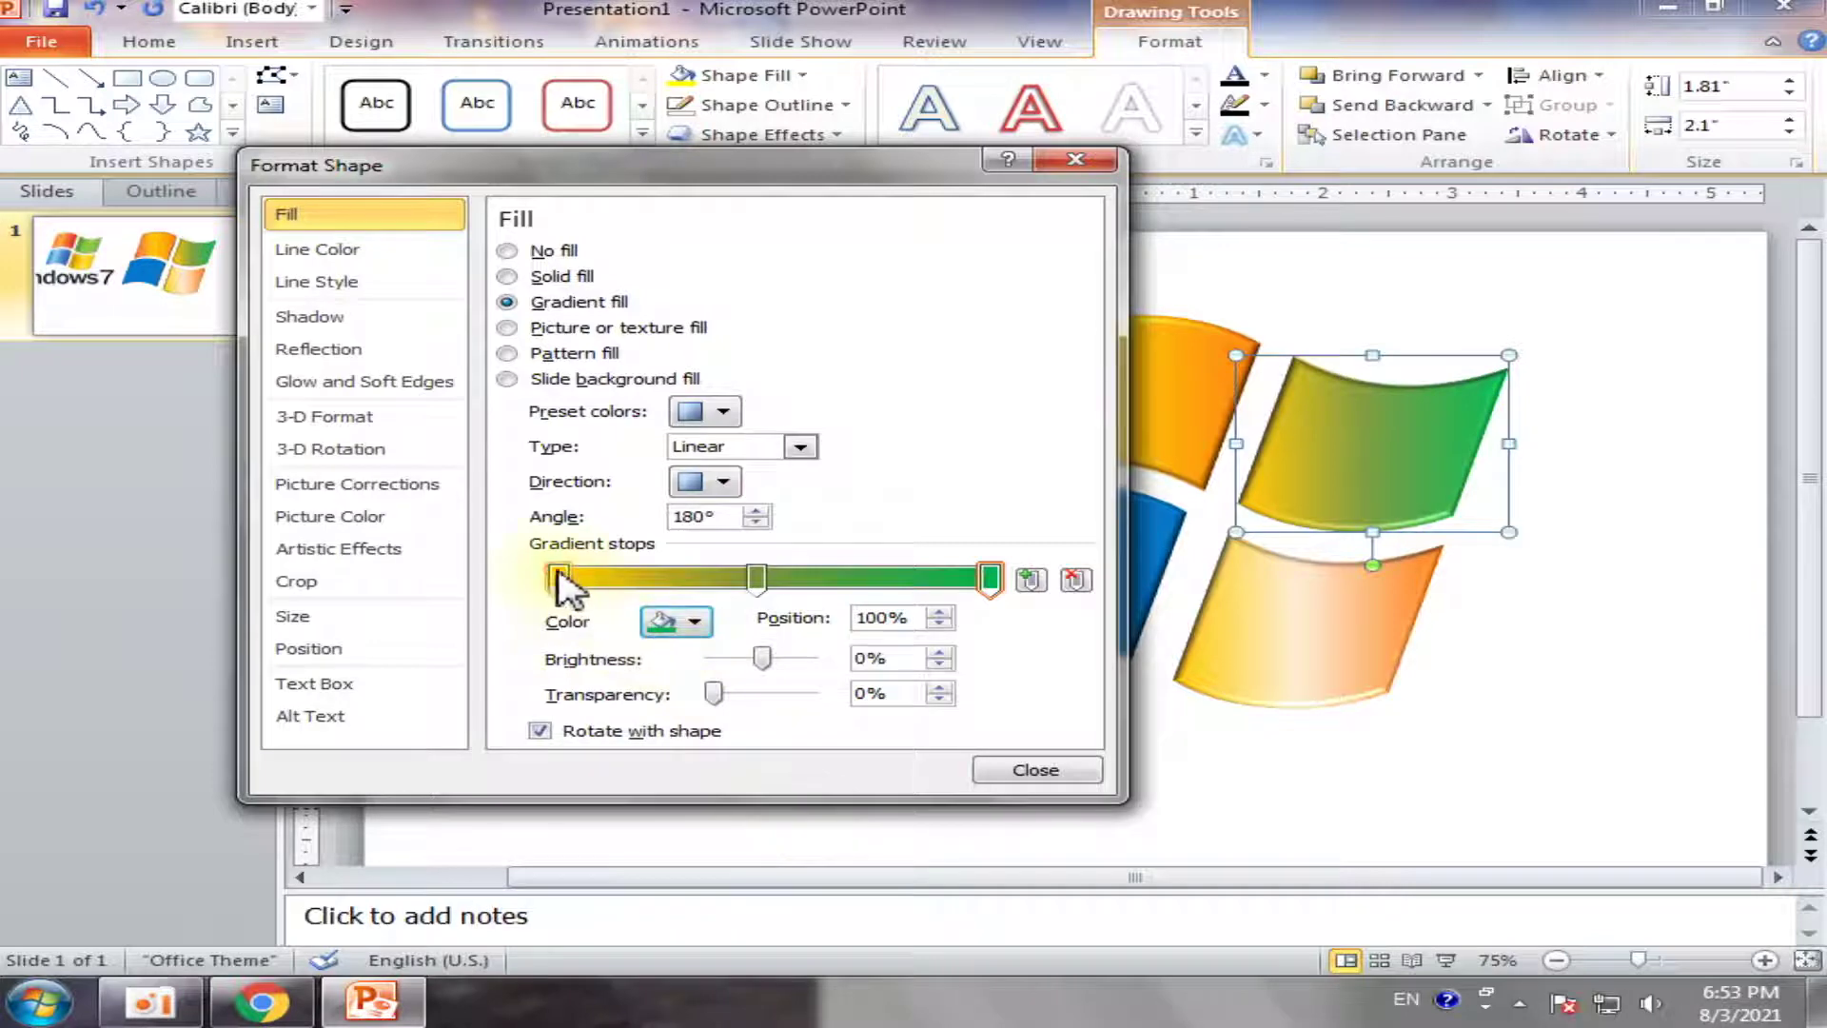
{"action": "left_click", "coordinate": [558, 578]}
{"action": "left_click", "coordinate": [695, 621]}
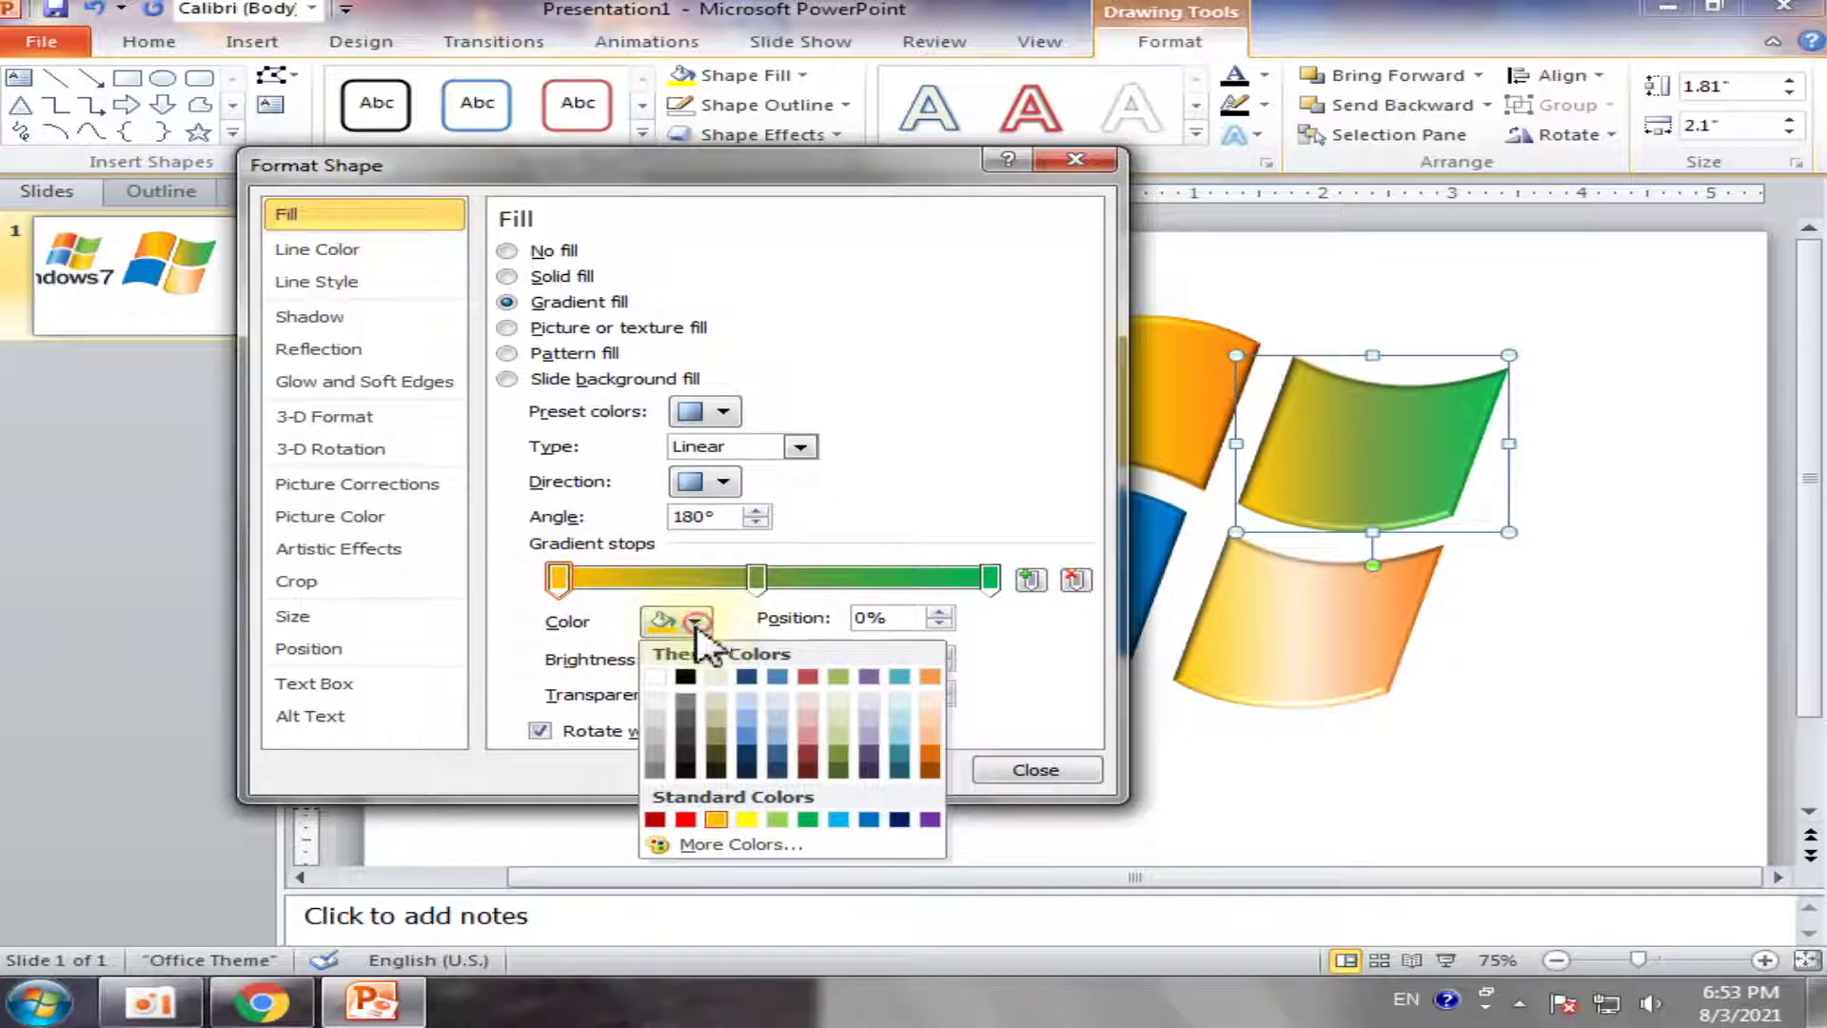
{"action": "left_click", "coordinate": [807, 819]}
{"action": "left_click", "coordinate": [756, 578]}
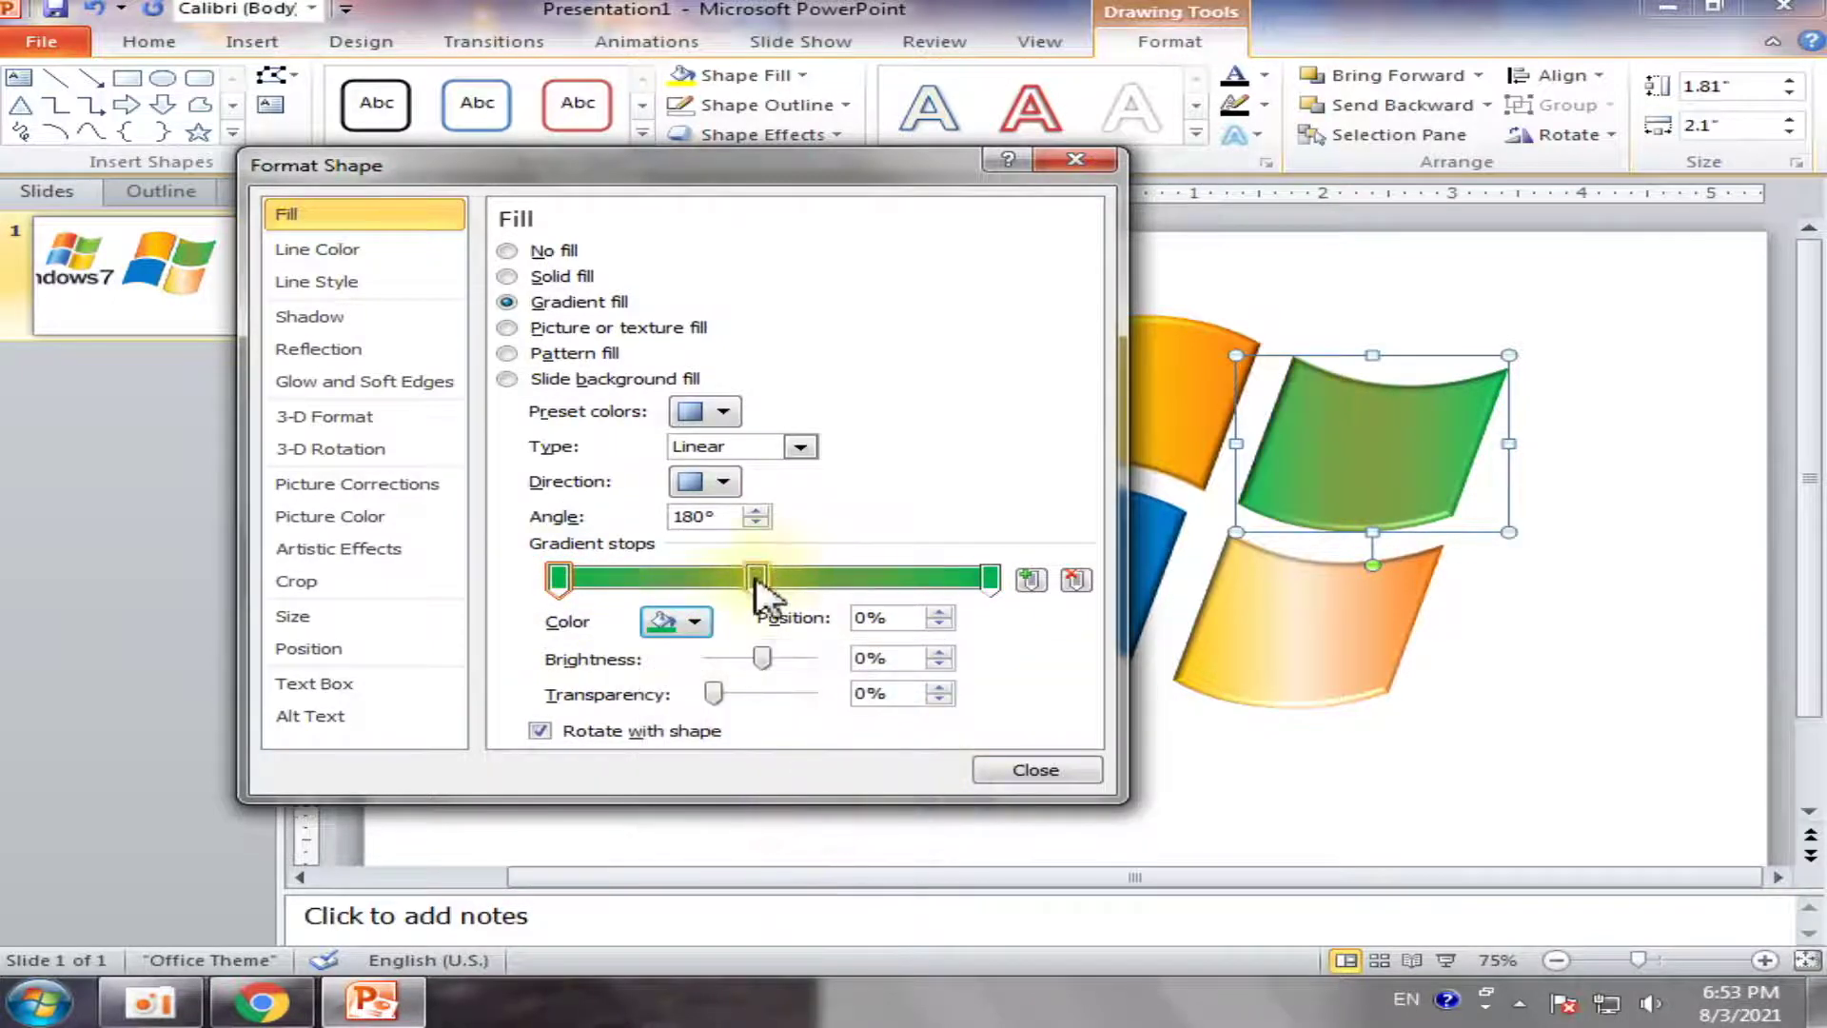
{"action": "left_click", "coordinate": [698, 622]}
{"action": "left_click", "coordinate": [748, 820]}
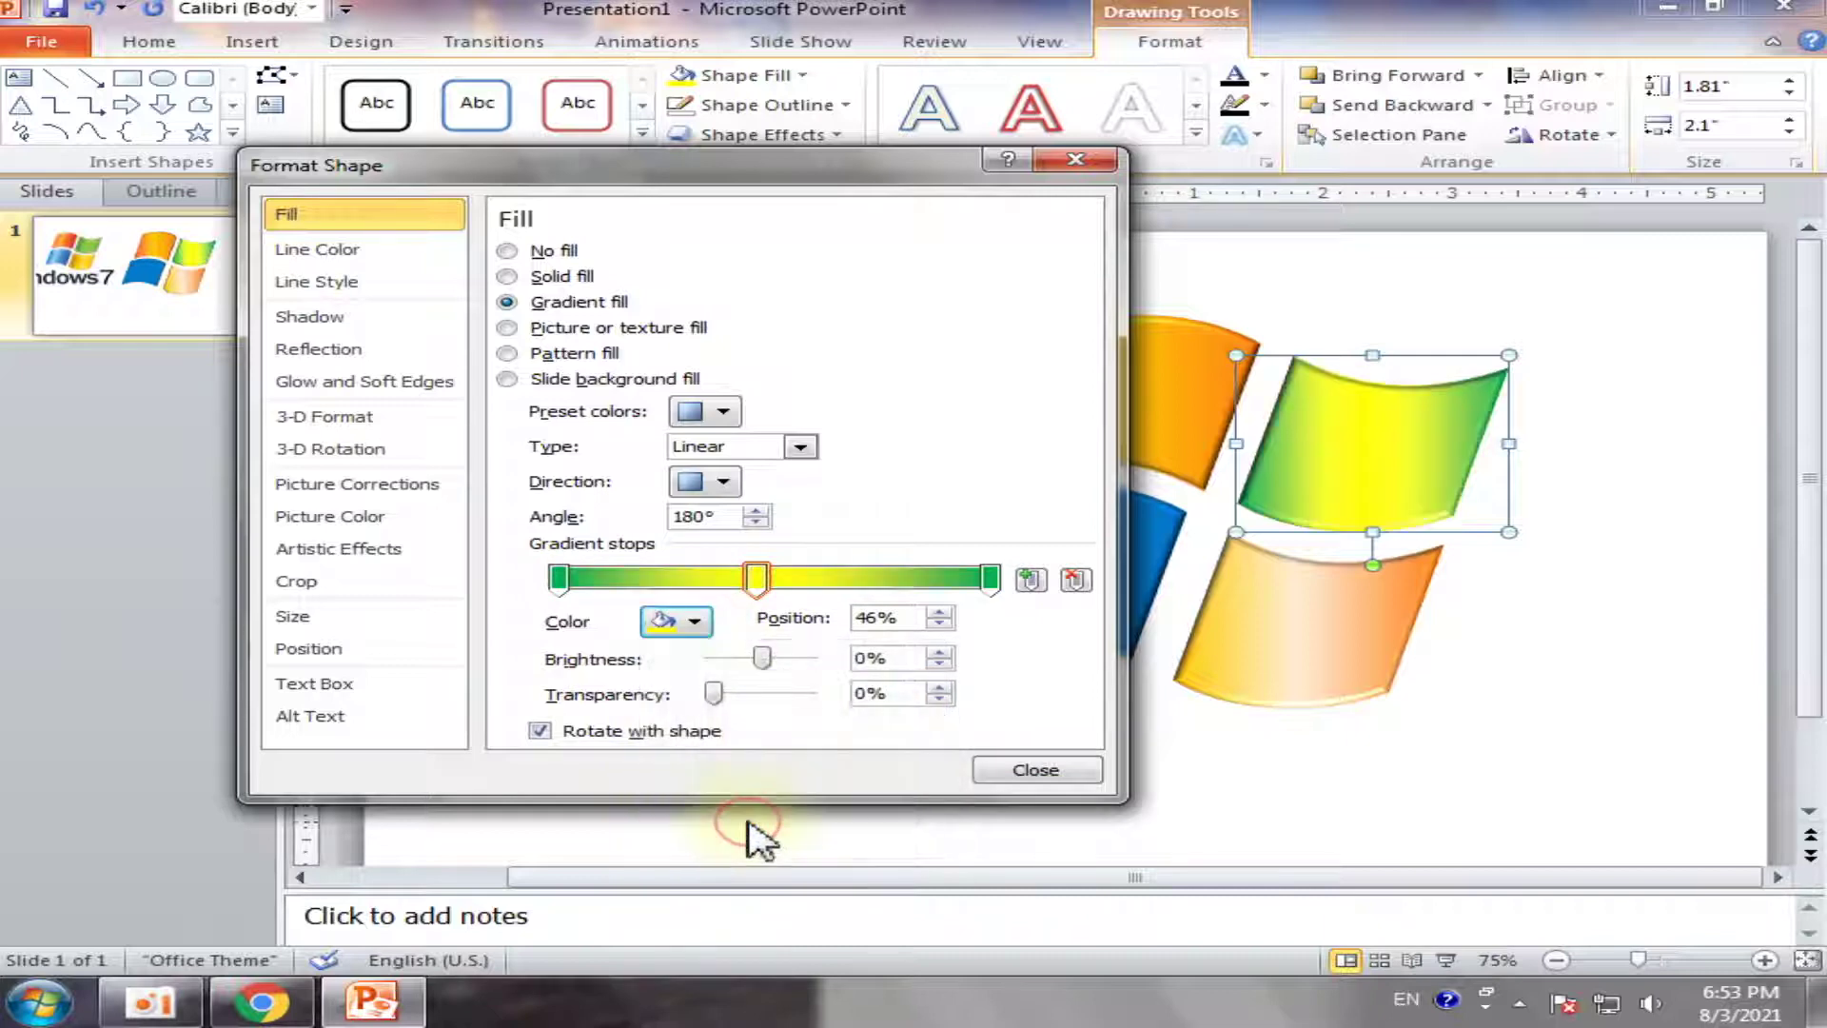
Darken the yellow stop and set the green stops near 25% and 88%
{"action": "left_click_drag", "start_coordinate": [766, 655], "coordinate": [772, 674]}
{"action": "left_click_drag", "start_coordinate": [756, 582], "coordinate": [758, 582]}
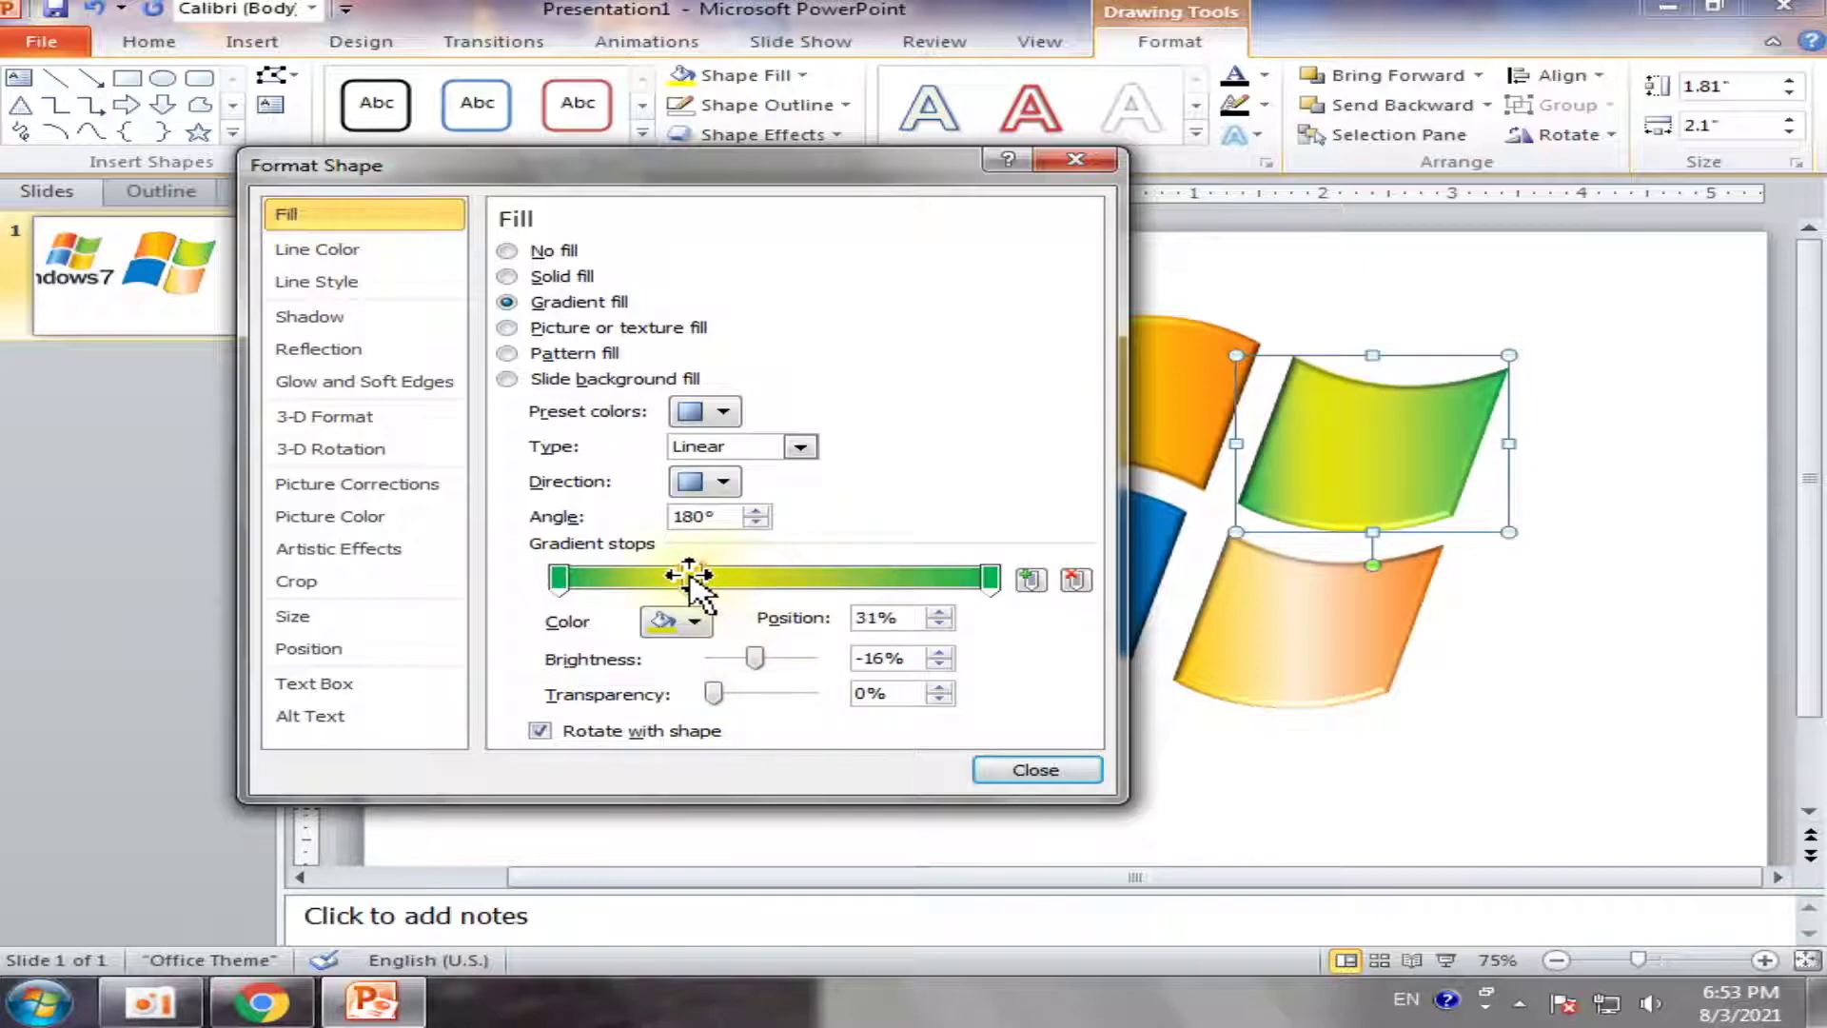
{"action": "left_click_drag", "start_coordinate": [559, 577], "coordinate": [677, 581]}
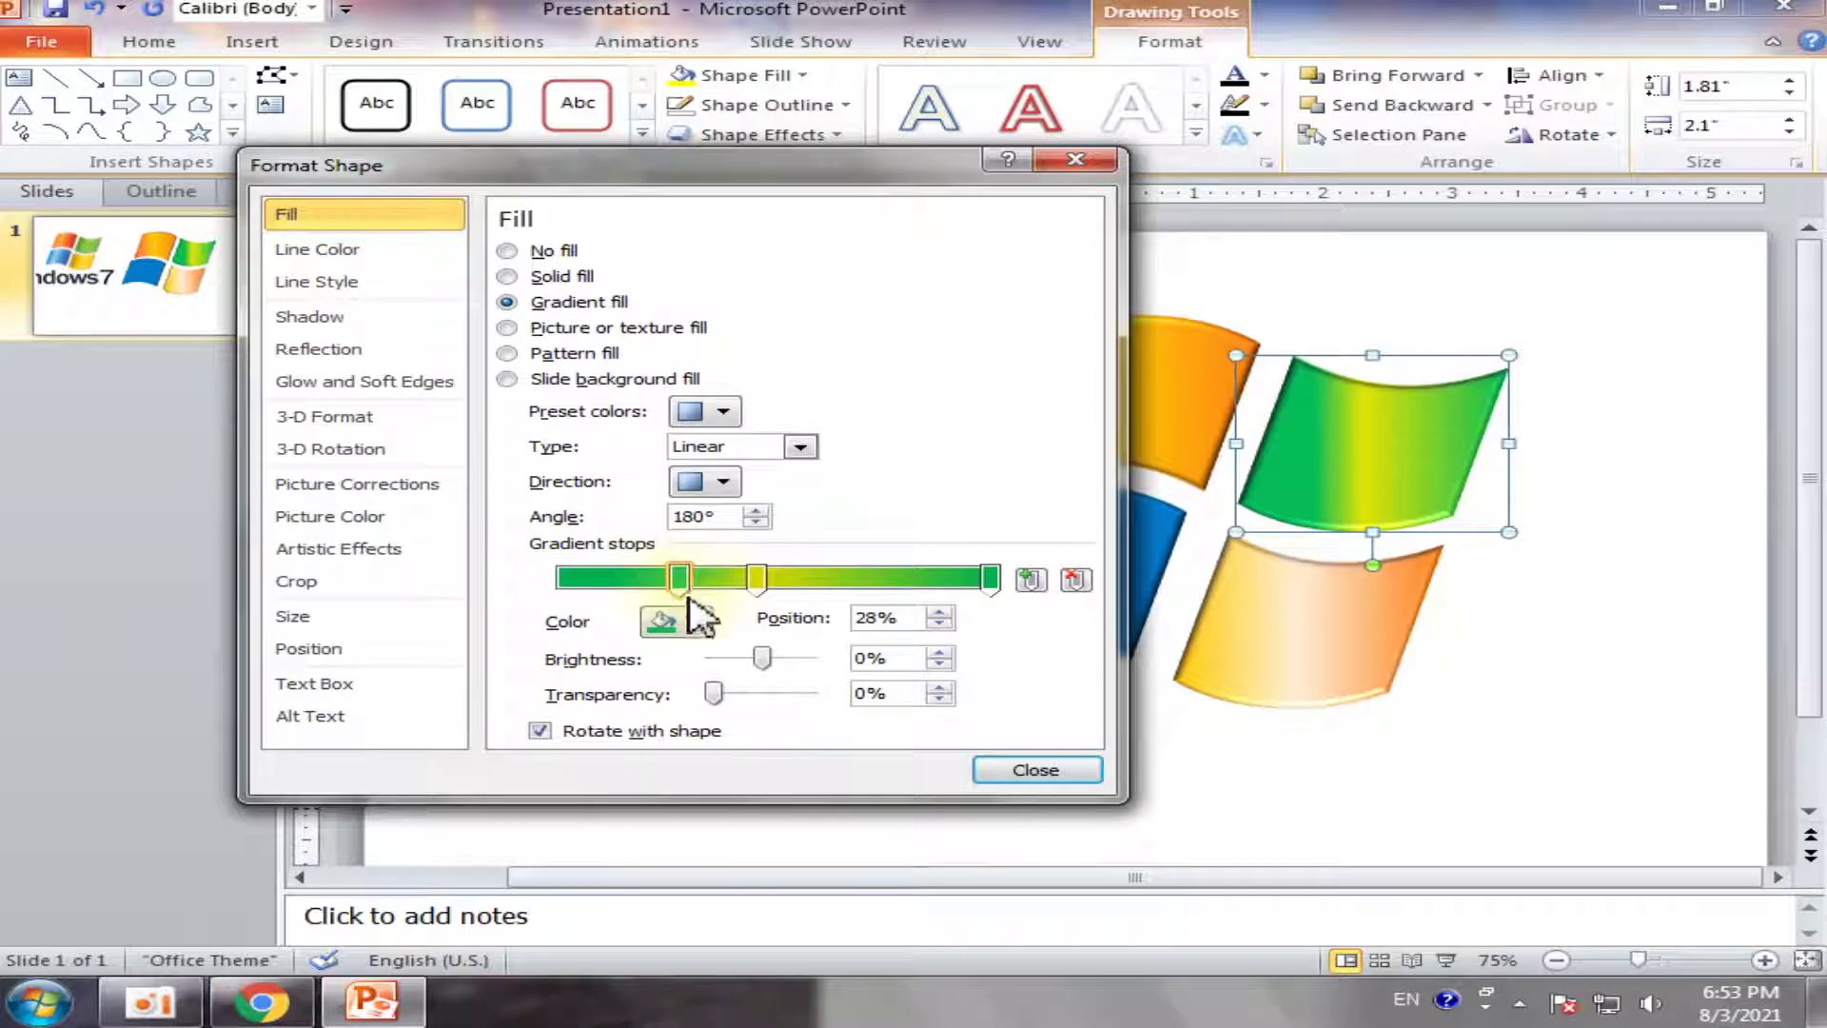
{"action": "mouse_move", "coordinate": [991, 578]}
{"action": "left_mouse_down"}
{"action": "mouse_move", "coordinate": [824, 580]}
{"action": "mouse_move", "coordinate": [852, 581]}
{"action": "left_mouse_up"}
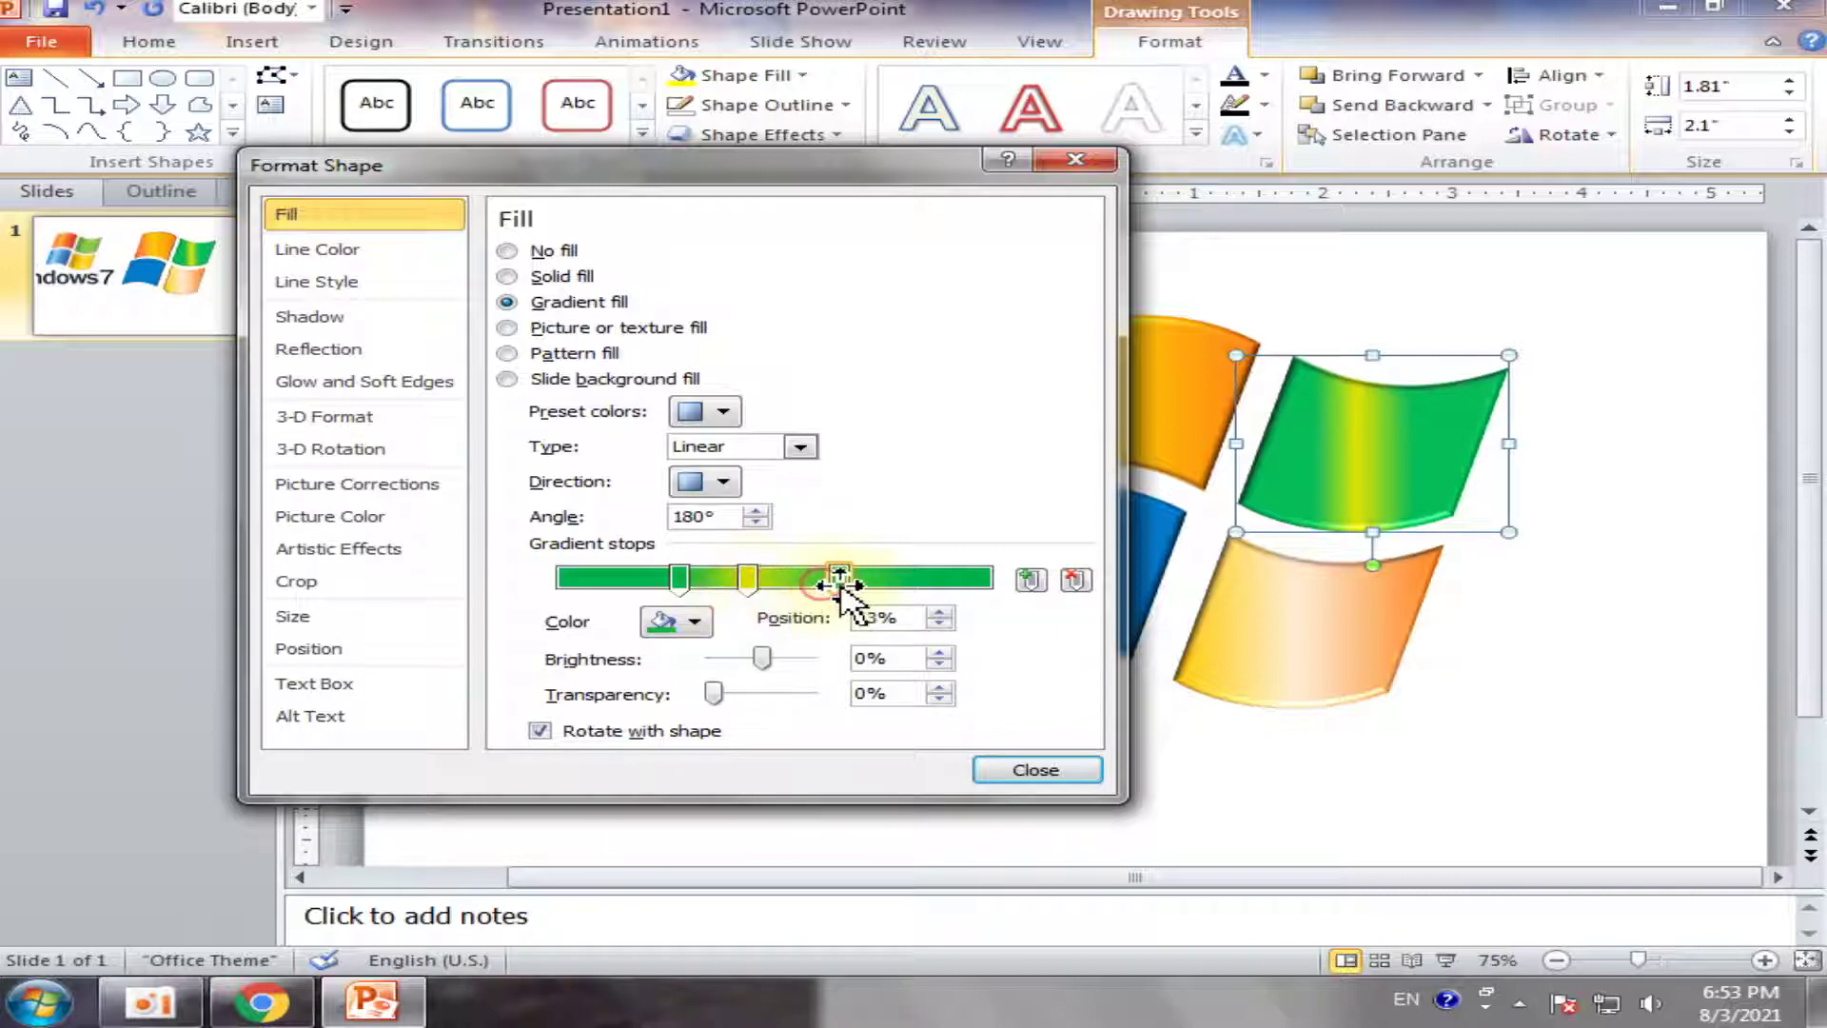
{"action": "left_click_drag", "start_coordinate": [671, 577], "coordinate": [666, 578]}
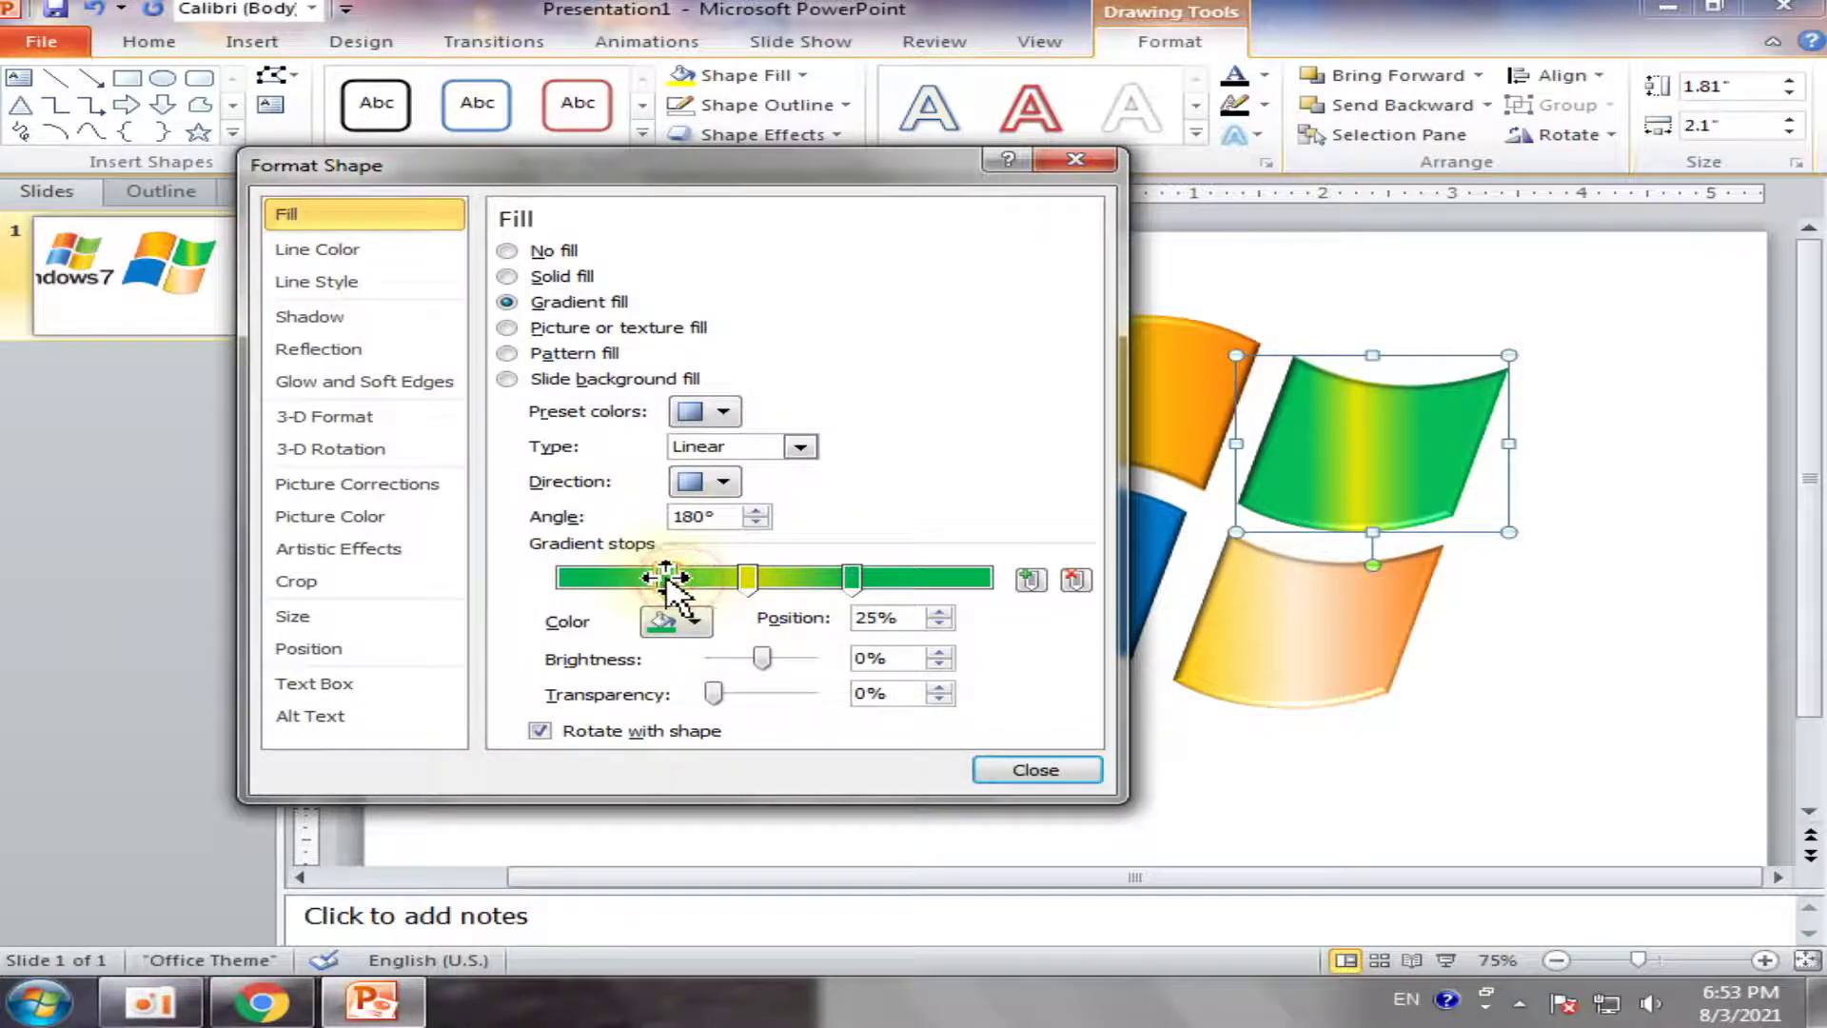
{"action": "mouse_move", "coordinate": [866, 579]}
{"action": "left_mouse_down"}
{"action": "mouse_move", "coordinate": [975, 579]}
{"action": "mouse_move", "coordinate": [847, 578]}
{"action": "left_mouse_up"}
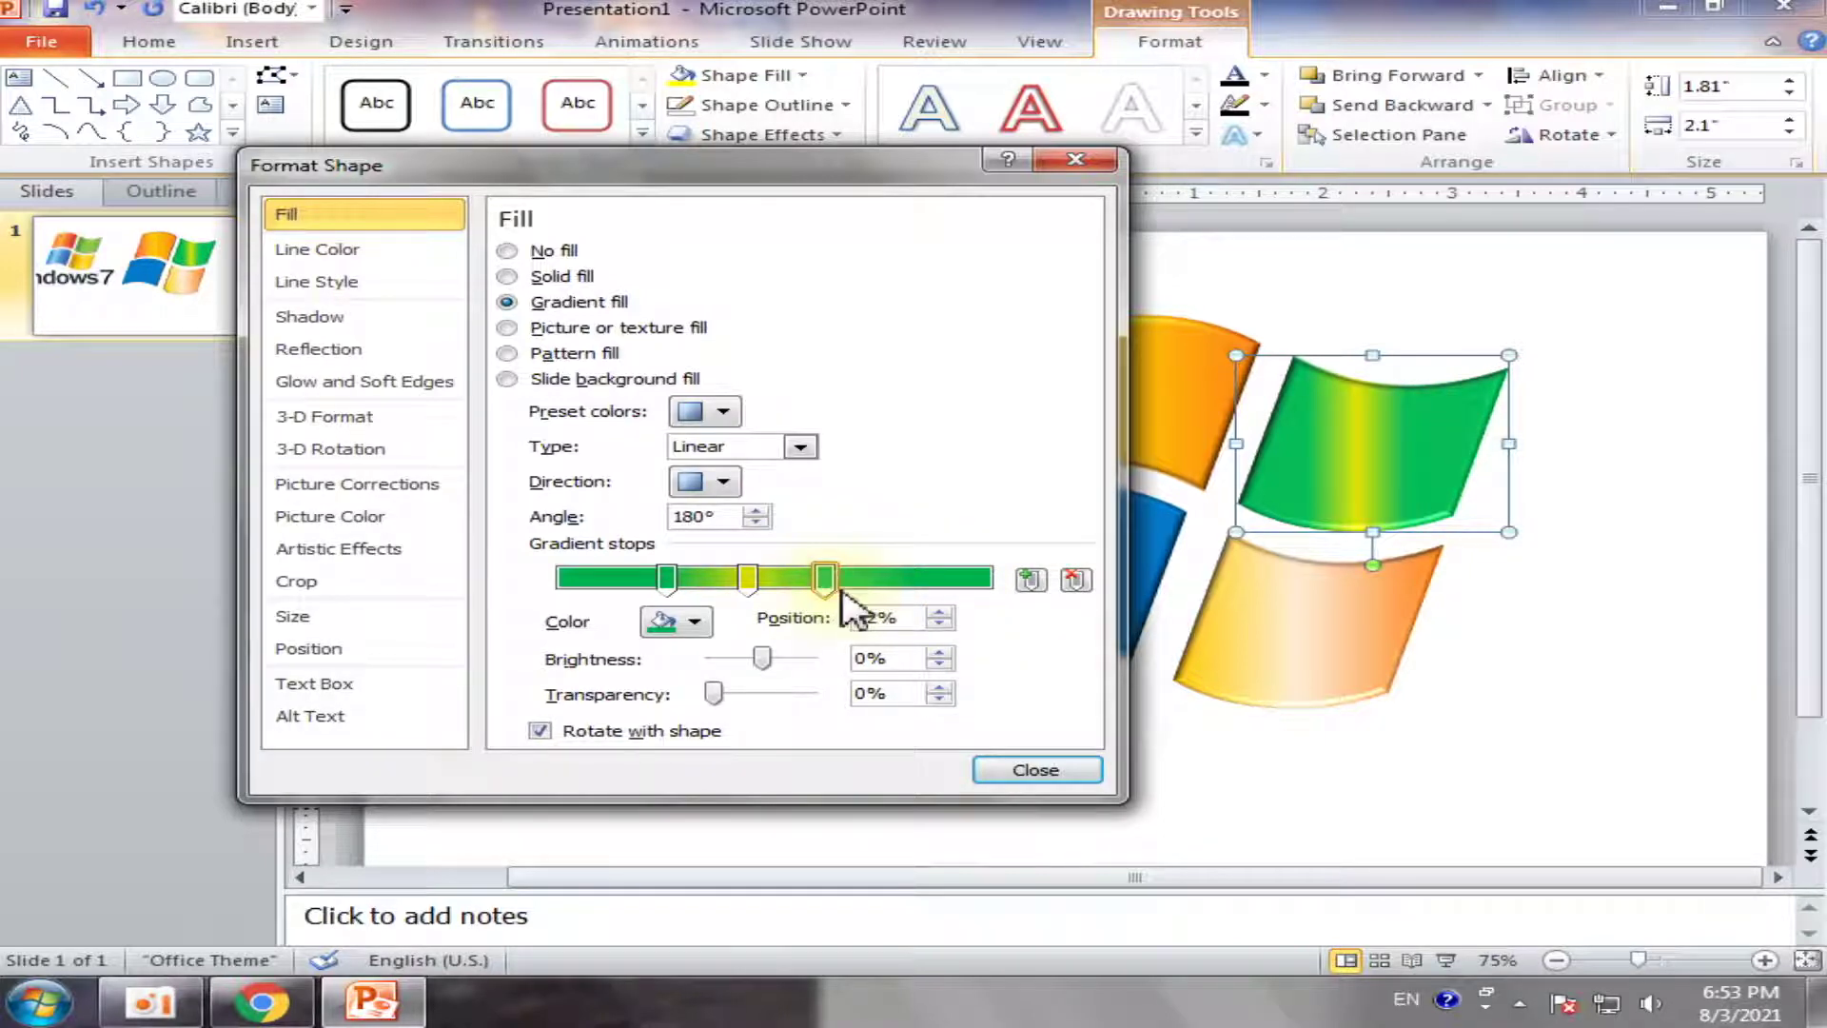
Move the green stops to 54% and 31%, then remove the yellow stop
{"action": "mouse_move", "coordinate": [846, 182]}
{"action": "left_mouse_down"}
{"action": "mouse_move", "coordinate": [945, 170]}
{"action": "mouse_move", "coordinate": [927, 159]}
{"action": "left_mouse_up"}
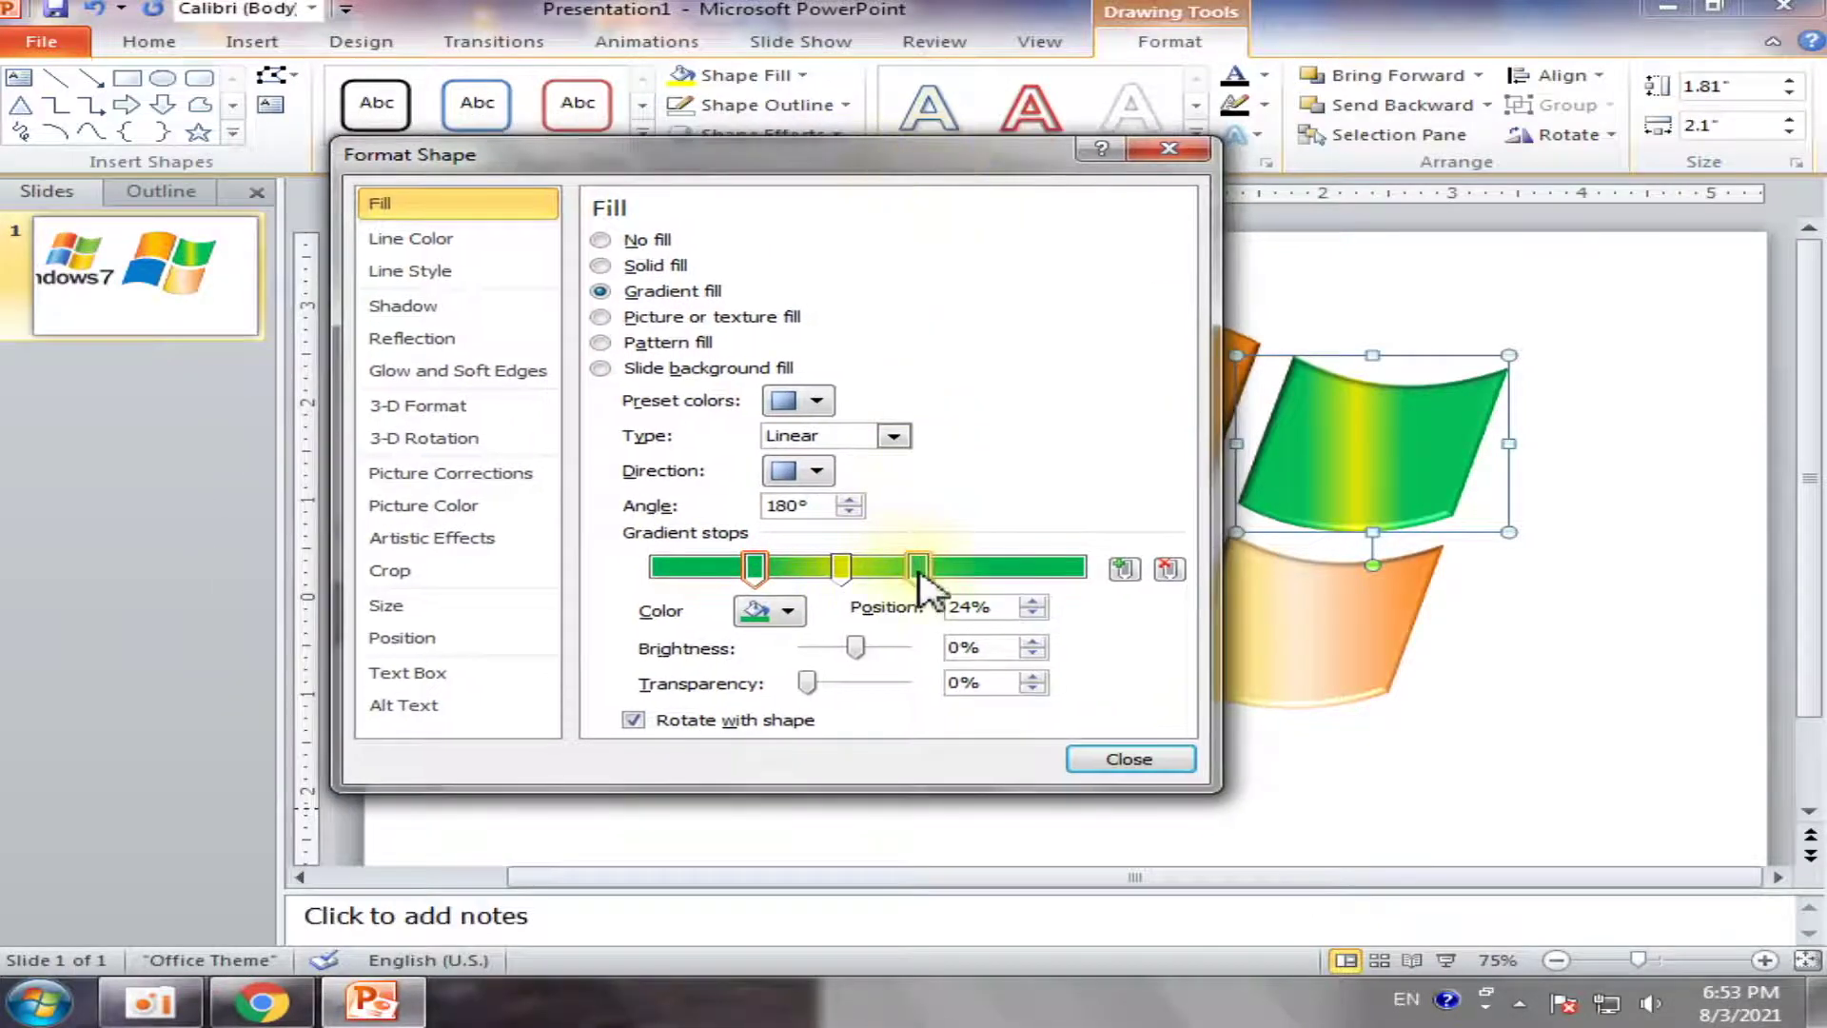
{"action": "left_click_drag", "start_coordinate": [919, 575], "coordinate": [885, 571]}
{"action": "mouse_move", "coordinate": [756, 569]}
{"action": "left_mouse_down"}
{"action": "mouse_move", "coordinate": [794, 569]}
{"action": "mouse_move", "coordinate": [601, 571]}
{"action": "left_mouse_up"}
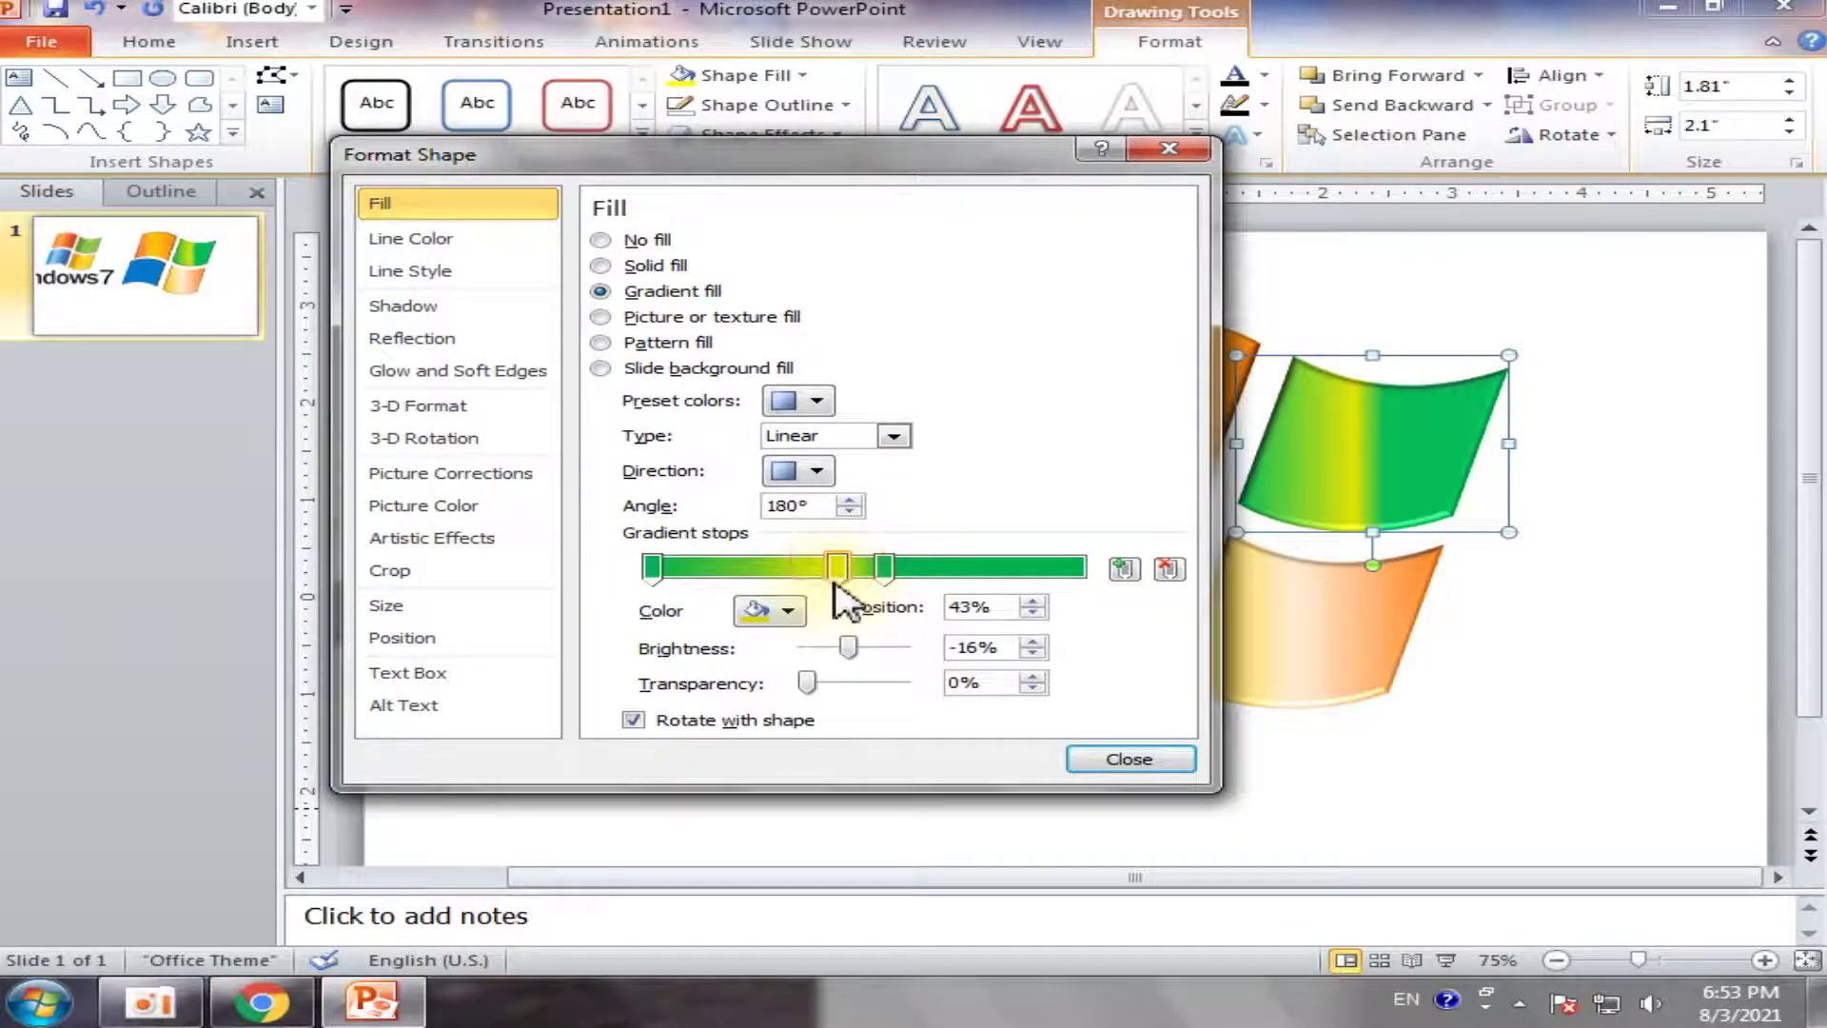
{"action": "mouse_move", "coordinate": [836, 576]}
{"action": "left_mouse_down"}
{"action": "mouse_move", "coordinate": [845, 624]}
{"action": "mouse_move", "coordinate": [1084, 571]}
{"action": "left_mouse_up"}
Set the left gradient stop to plain green and add a yellow stop near the middle
{"action": "left_click", "coordinate": [652, 568]}
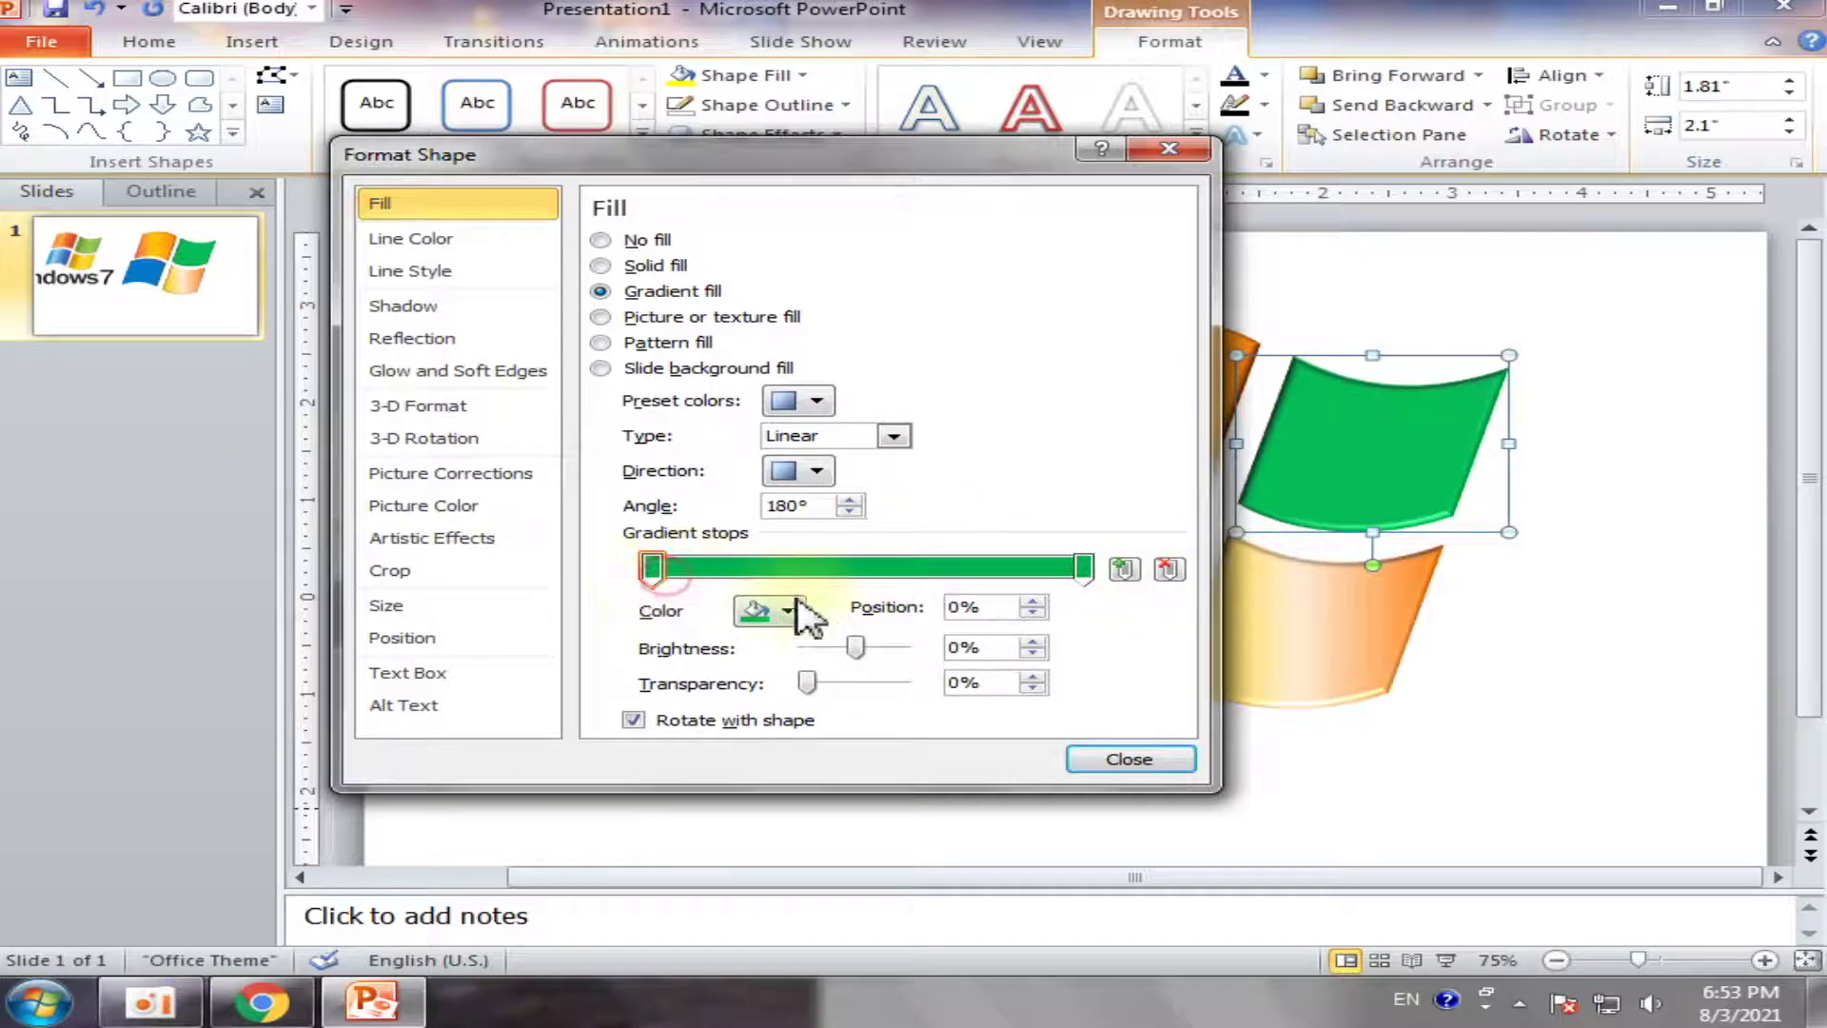
{"action": "left_click", "coordinate": [798, 609]}
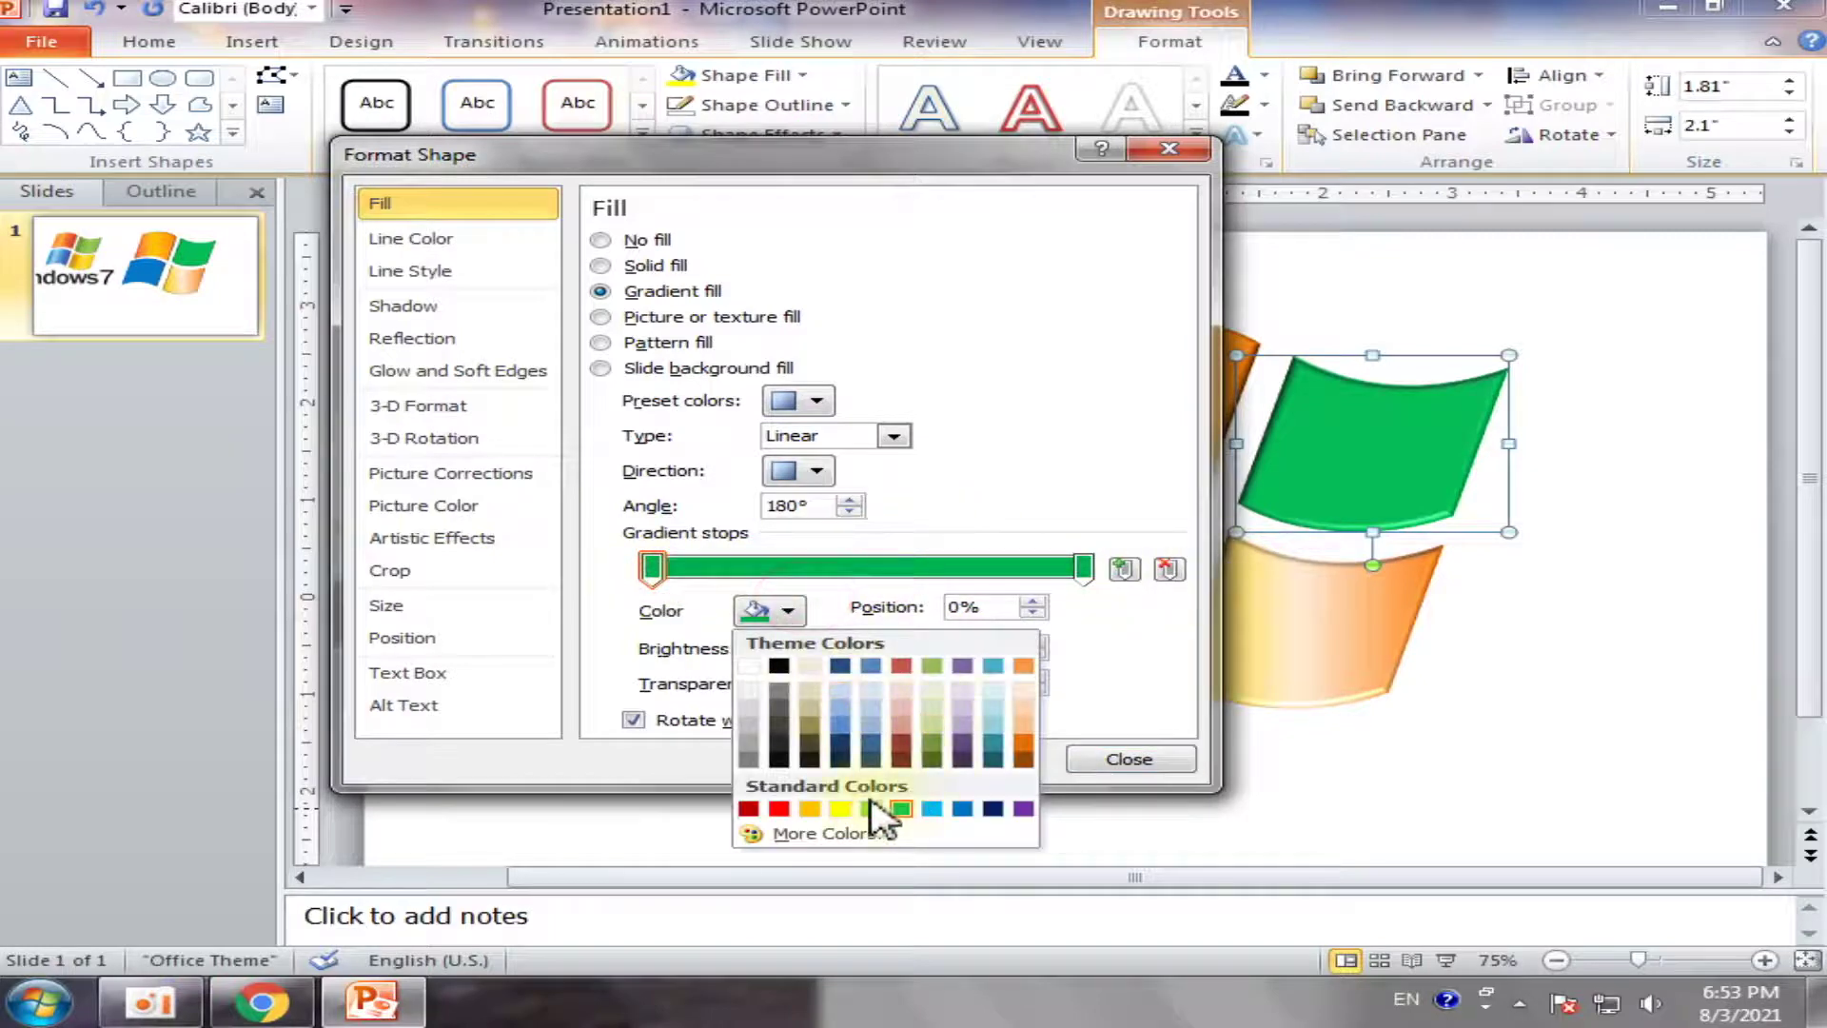
{"action": "left_click", "coordinate": [941, 704]}
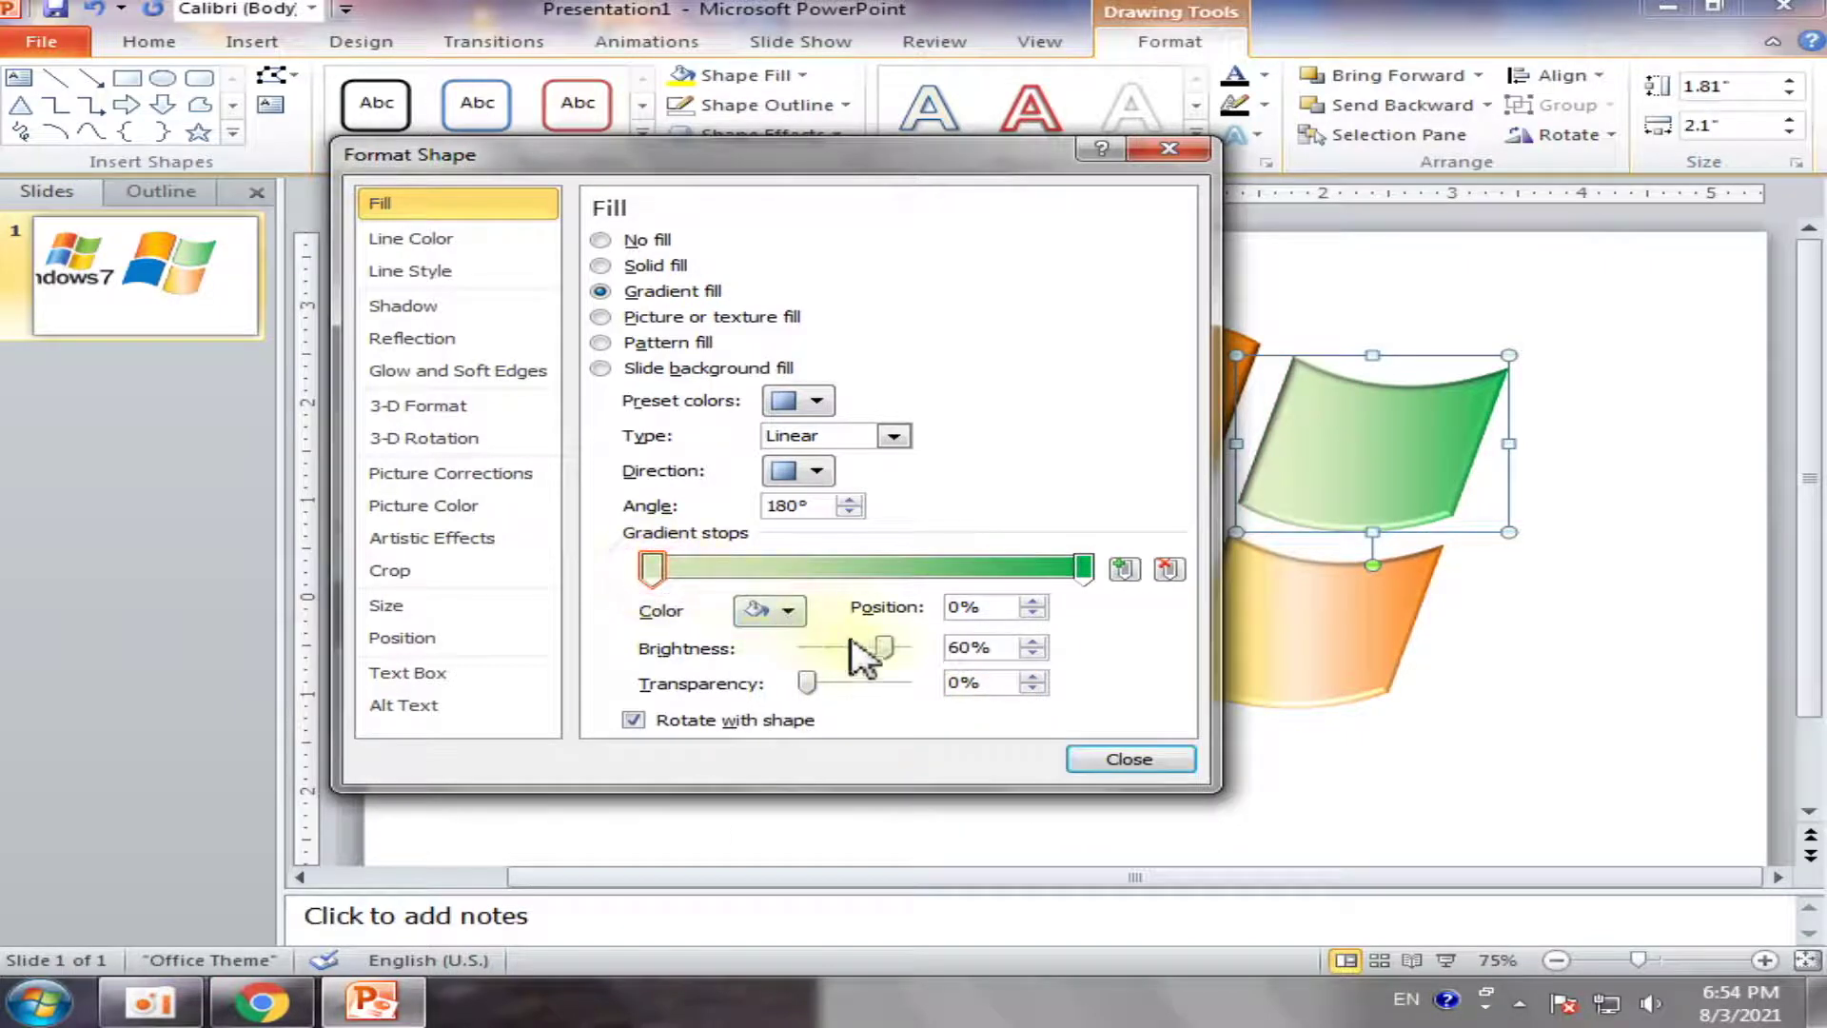
{"action": "mouse_move", "coordinate": [881, 646]}
{"action": "left_mouse_down"}
{"action": "mouse_move", "coordinate": [824, 650]}
{"action": "mouse_move", "coordinate": [872, 649]}
{"action": "left_mouse_up"}
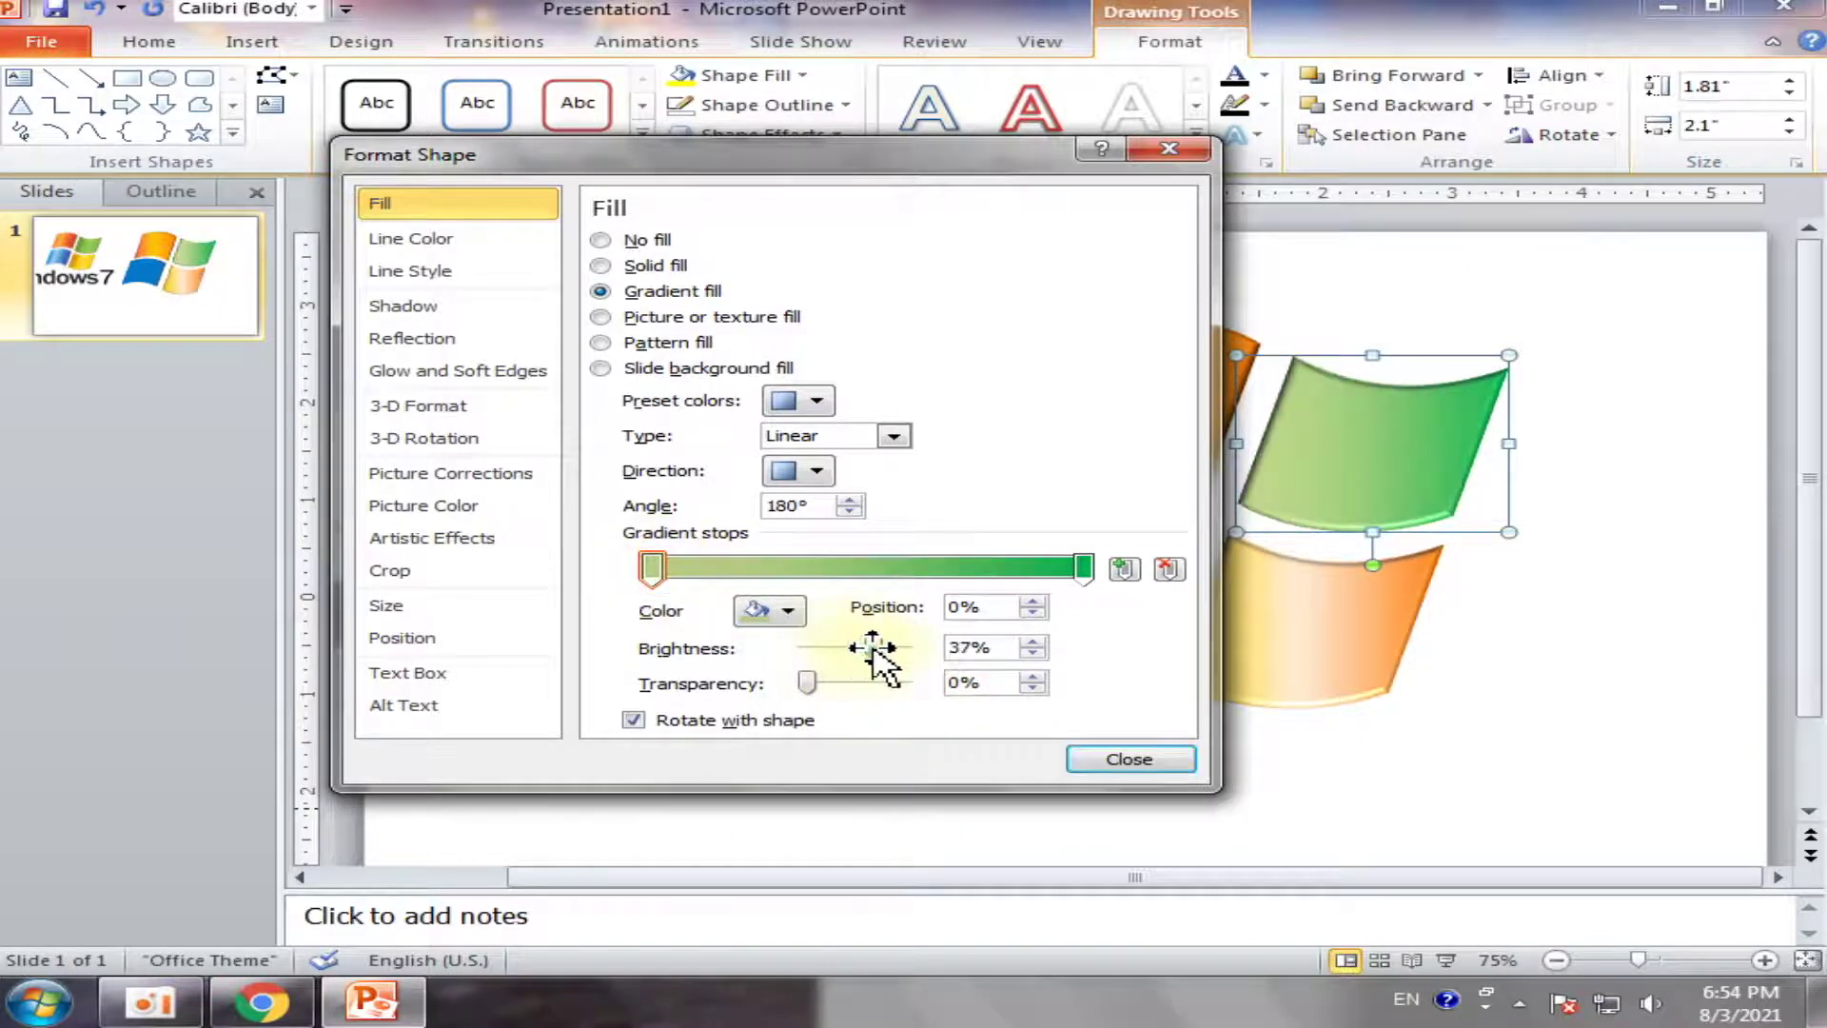
{"action": "left_click", "coordinate": [787, 612]}
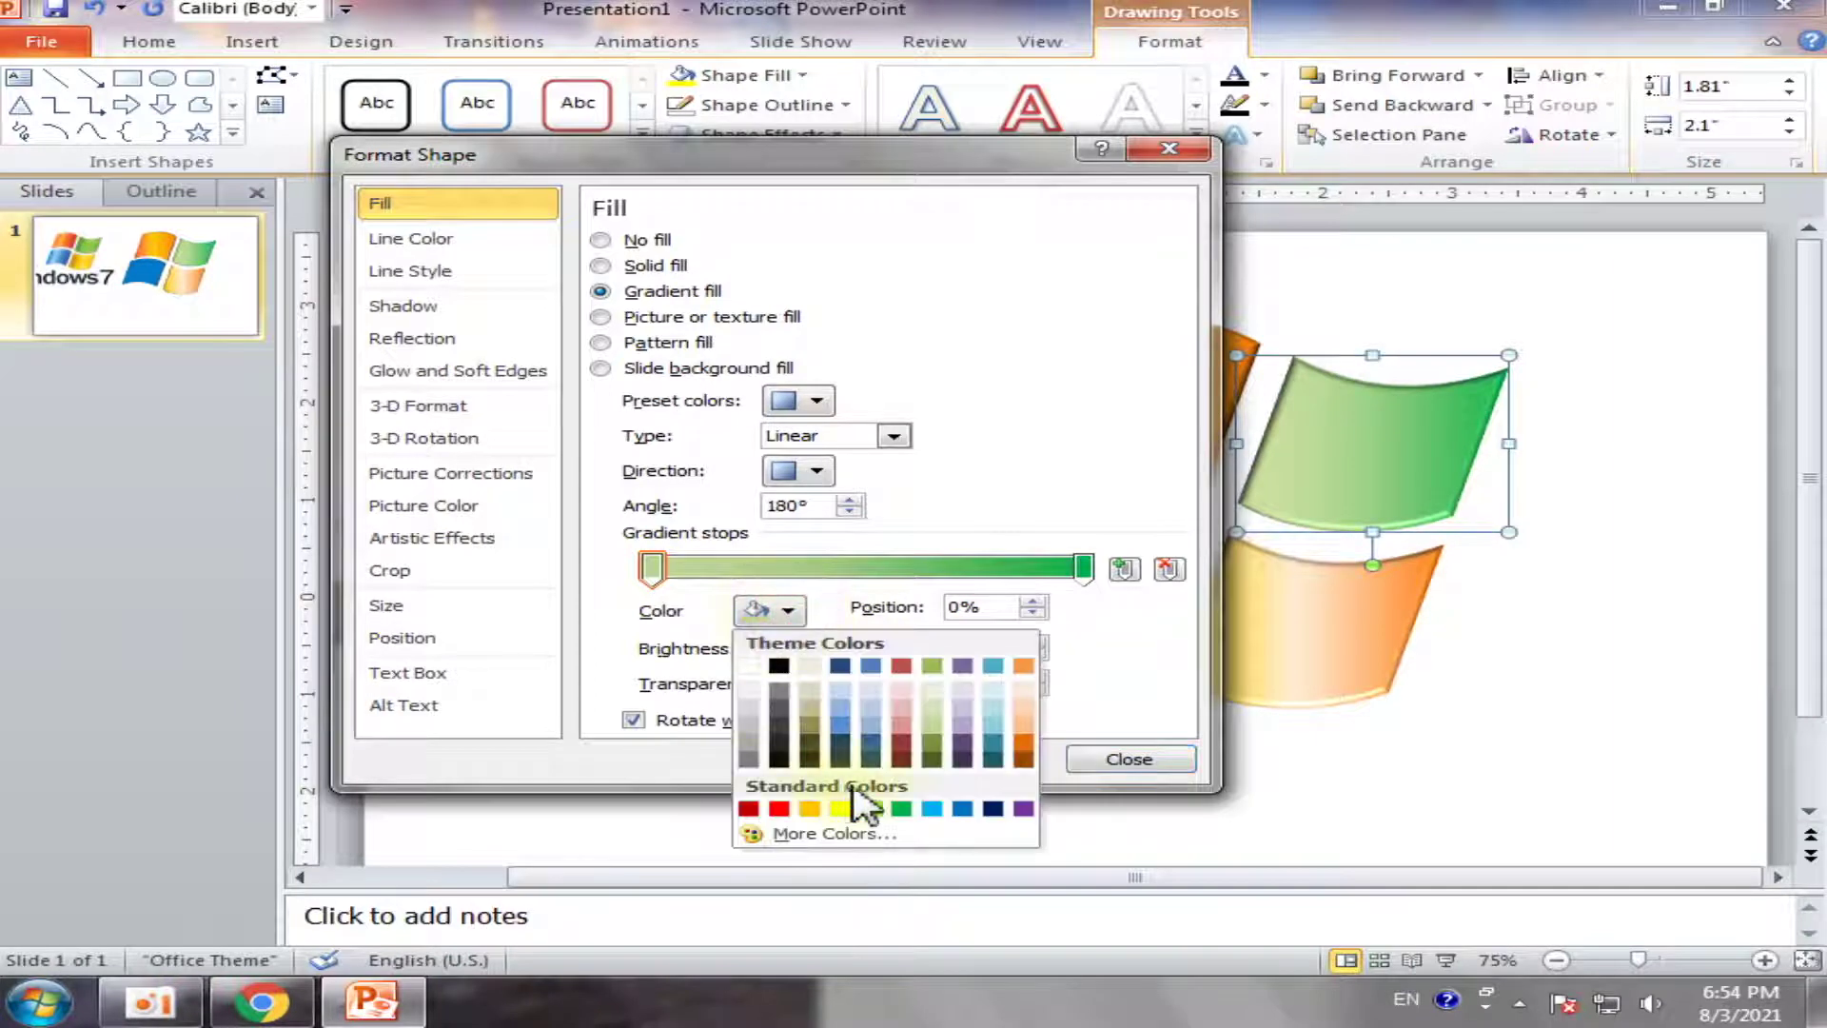
{"action": "left_click", "coordinate": [900, 809]}
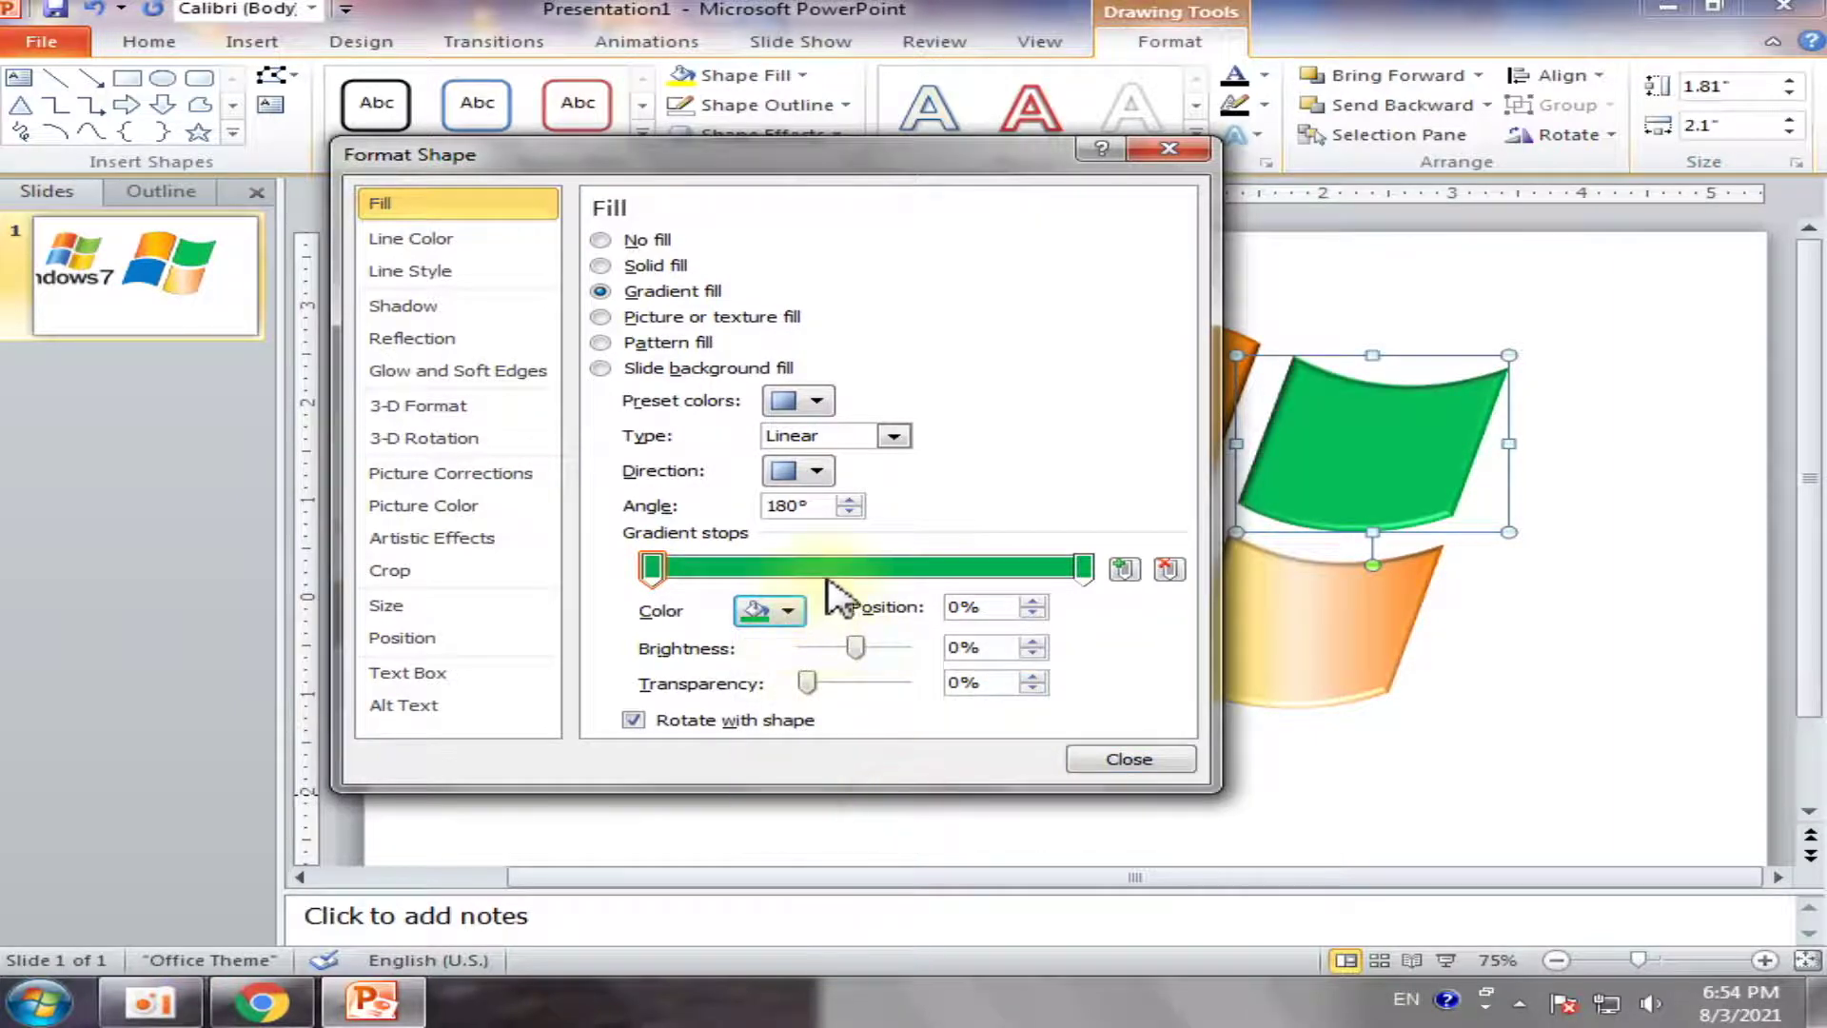
{"action": "left_click", "coordinate": [787, 612]}
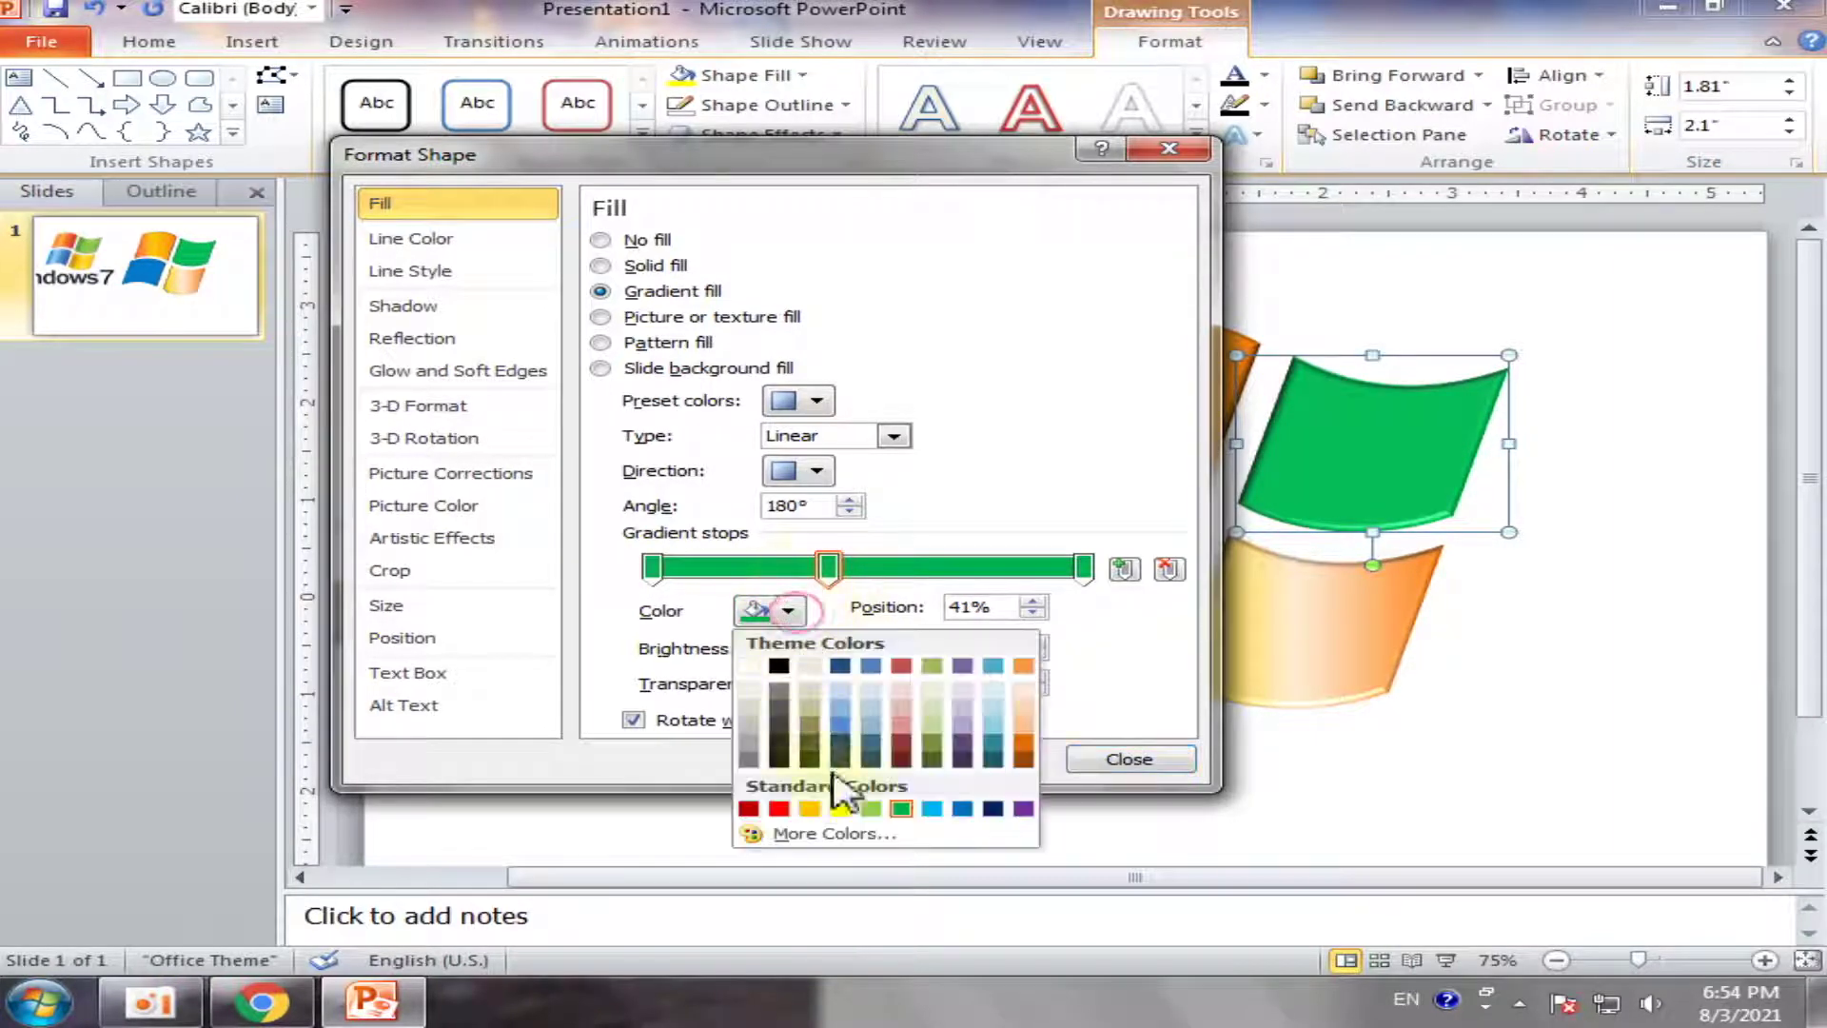
{"action": "left_click", "coordinate": [843, 808]}
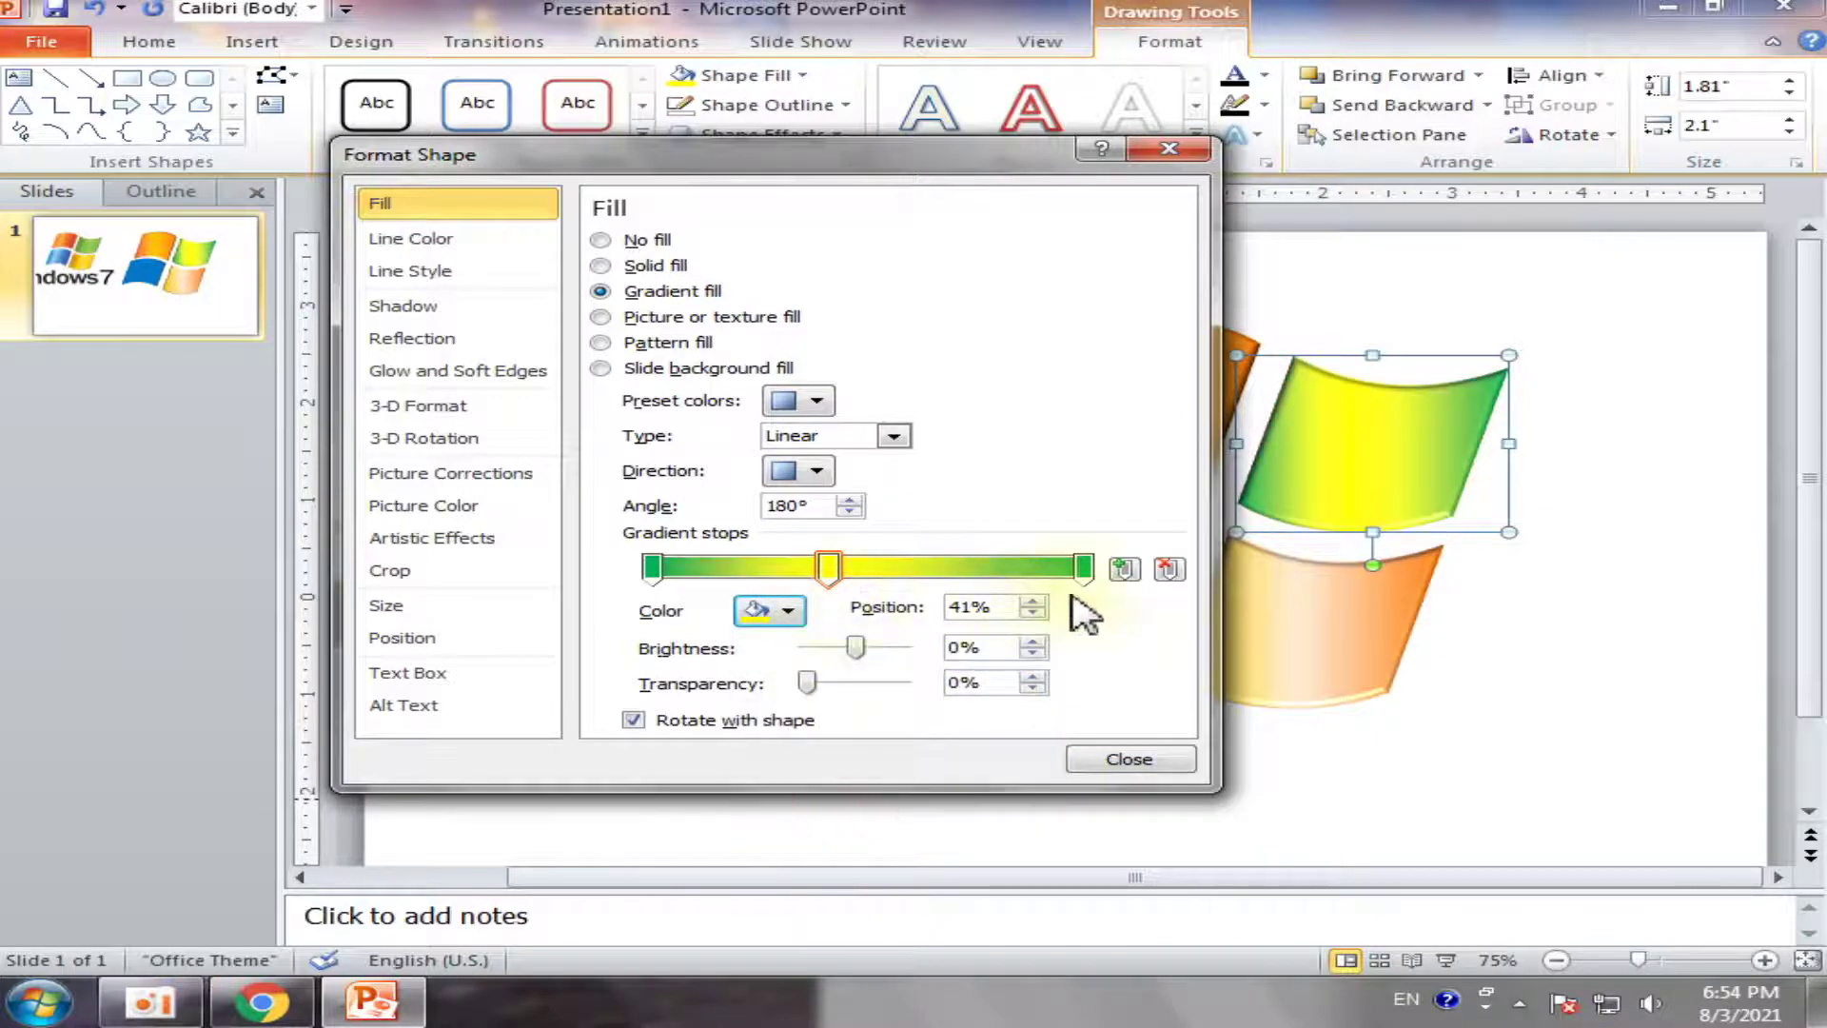
Reposition the green stops around the yellow band, ending with one near 25%
{"action": "mouse_move", "coordinate": [1084, 569]}
{"action": "left_mouse_down"}
{"action": "mouse_move", "coordinate": [985, 576]}
{"action": "mouse_move", "coordinate": [1094, 581]}
{"action": "mouse_move", "coordinate": [923, 576]}
{"action": "left_mouse_up"}
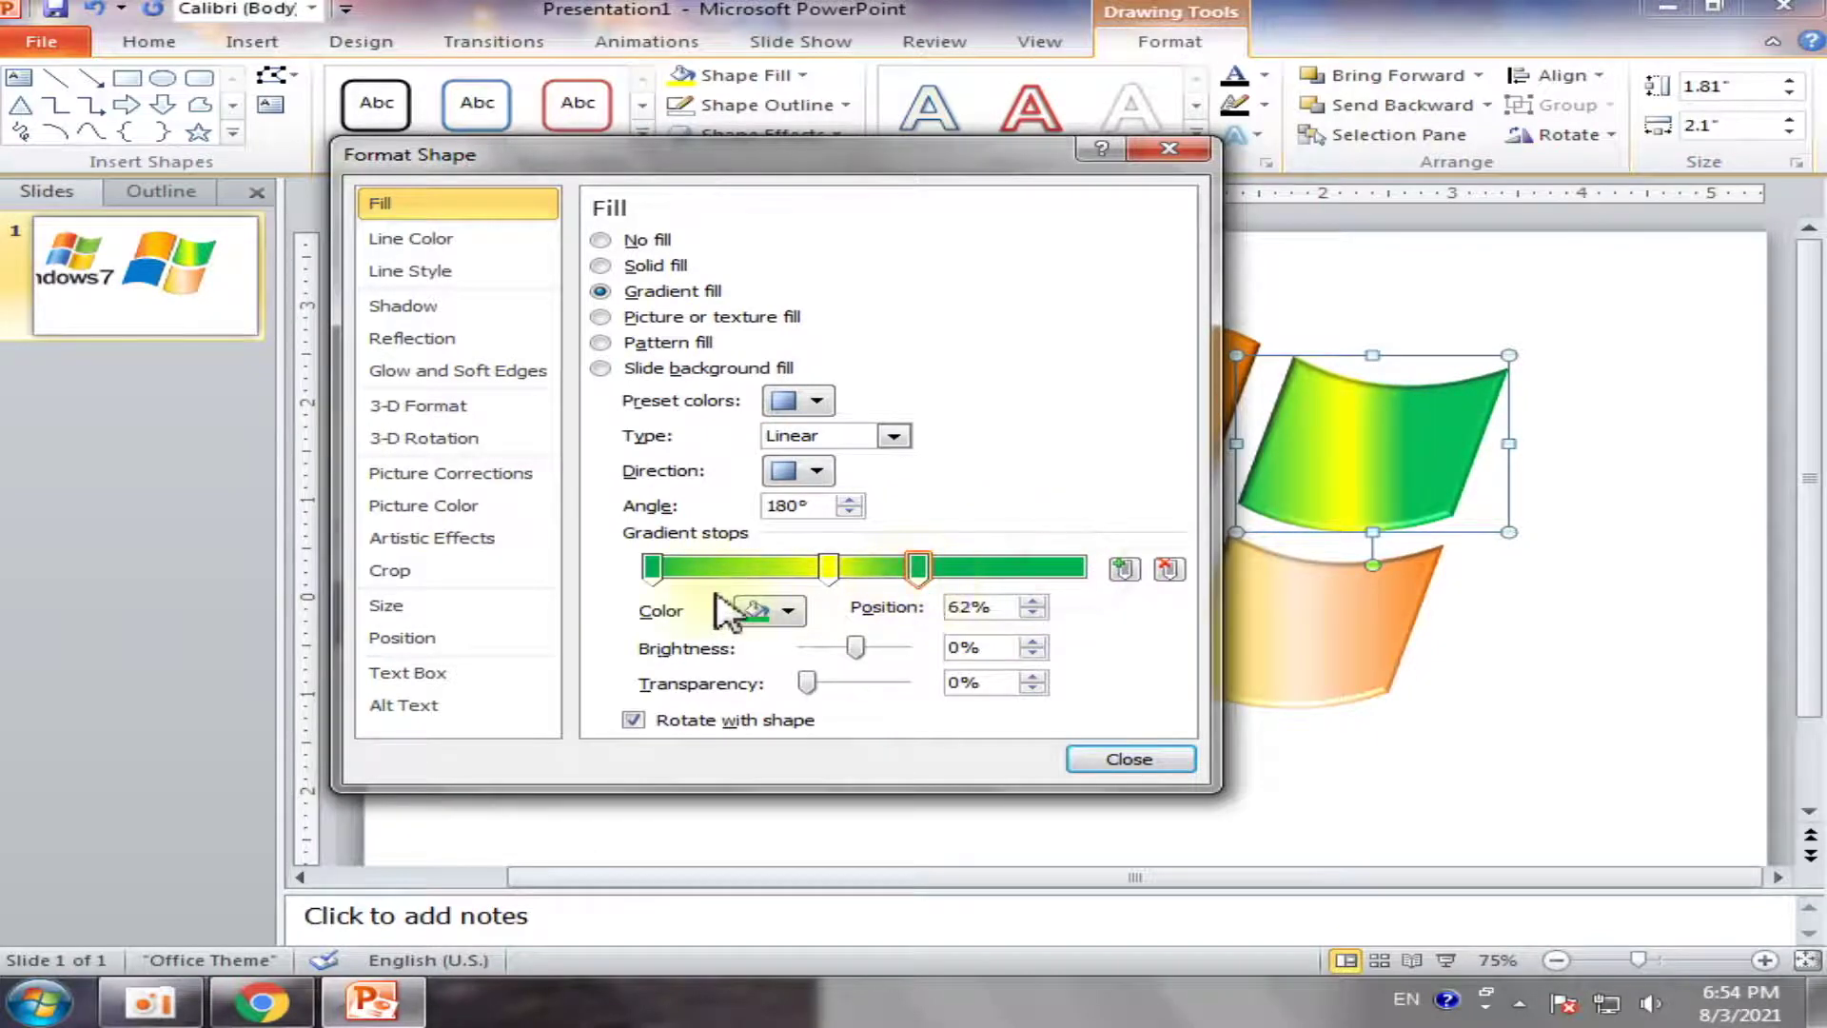
{"action": "left_click_drag", "start_coordinate": [653, 568], "coordinate": [814, 571]}
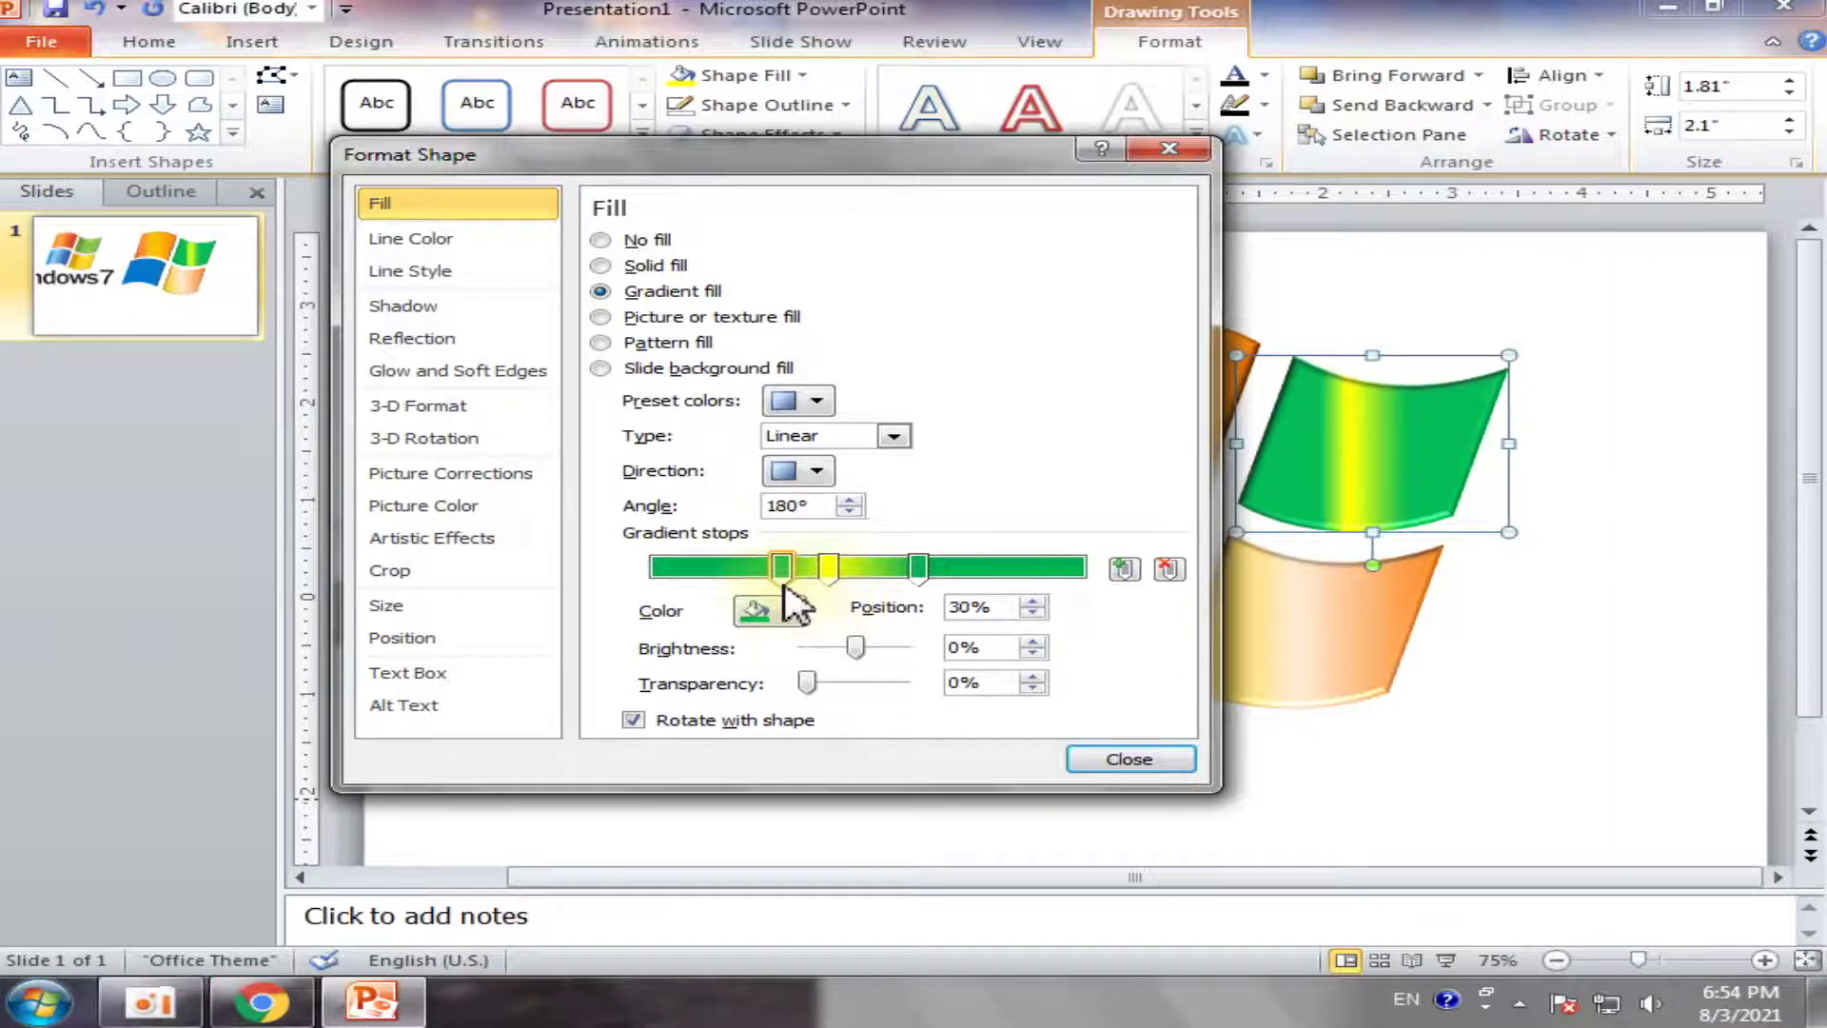
{"action": "mouse_move", "coordinate": [817, 571]}
{"action": "left_mouse_down"}
{"action": "mouse_move", "coordinate": [782, 571]}
{"action": "mouse_move", "coordinate": [933, 571]}
{"action": "left_mouse_up"}
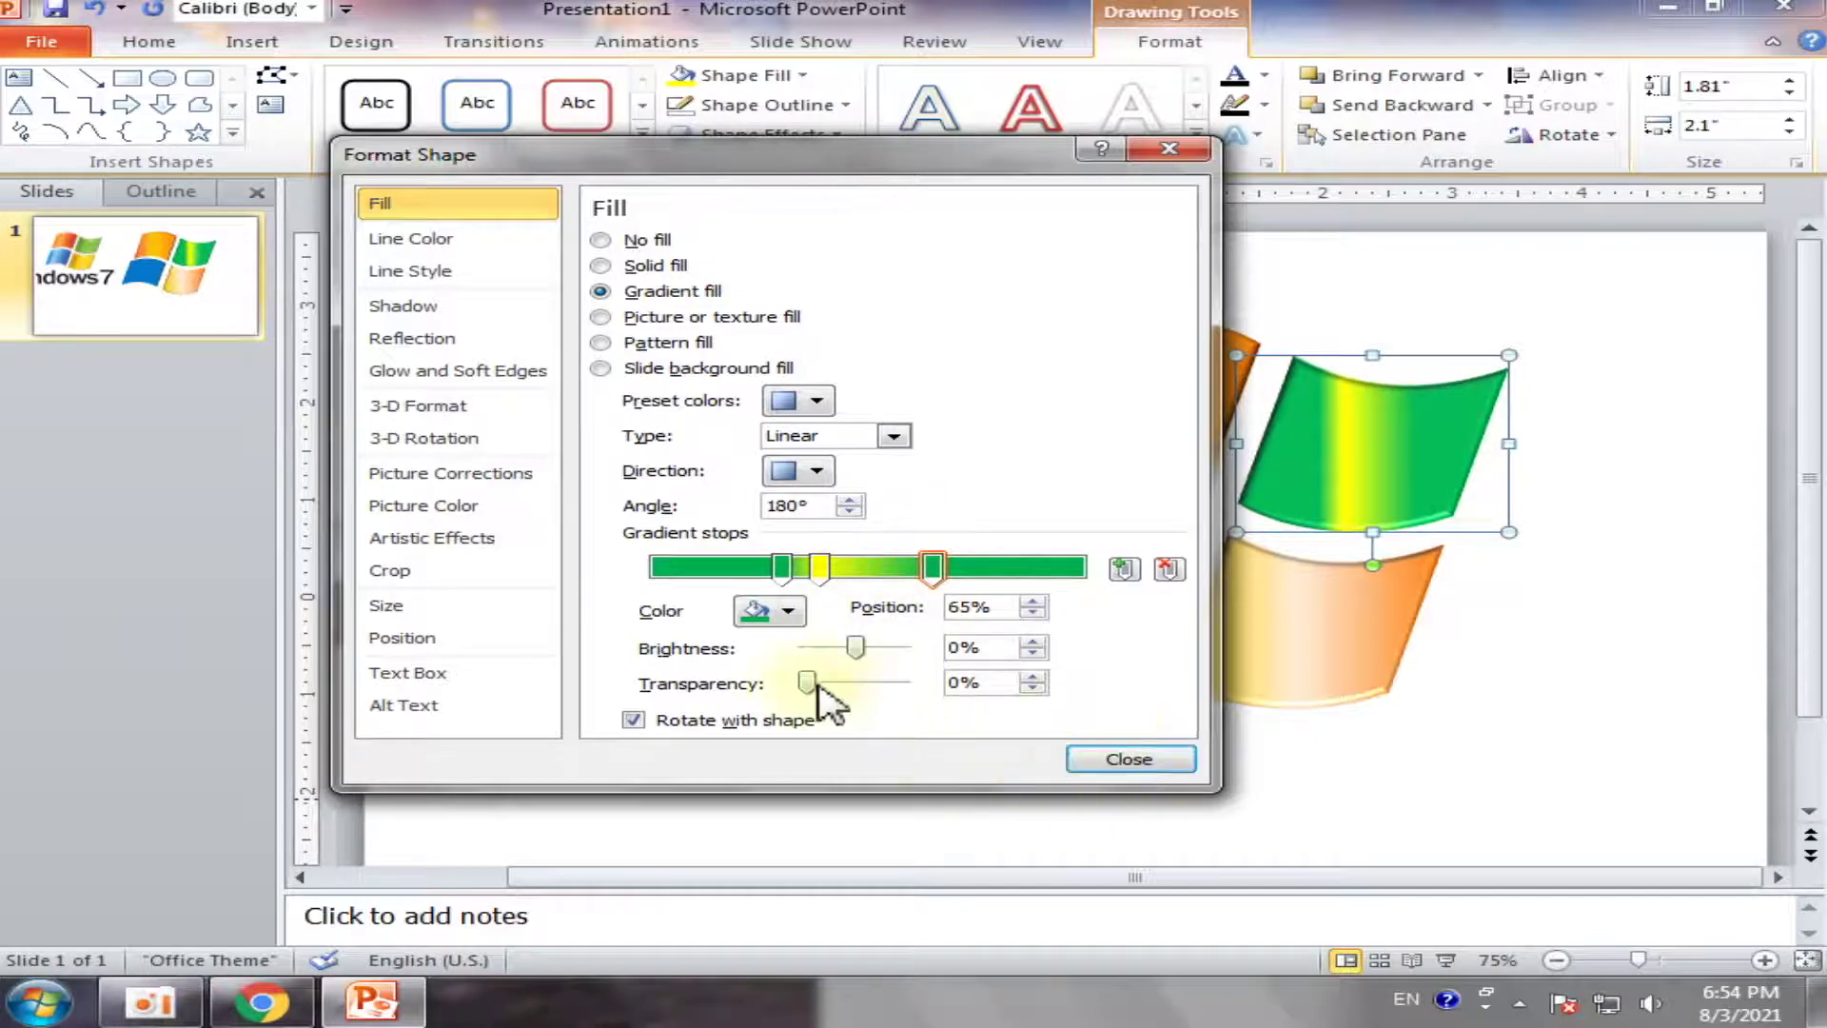
{"action": "mouse_move", "coordinate": [855, 682]}
{"action": "left_mouse_down"}
{"action": "mouse_move", "coordinate": [869, 692]}
{"action": "mouse_move", "coordinate": [769, 682]}
{"action": "left_mouse_up"}
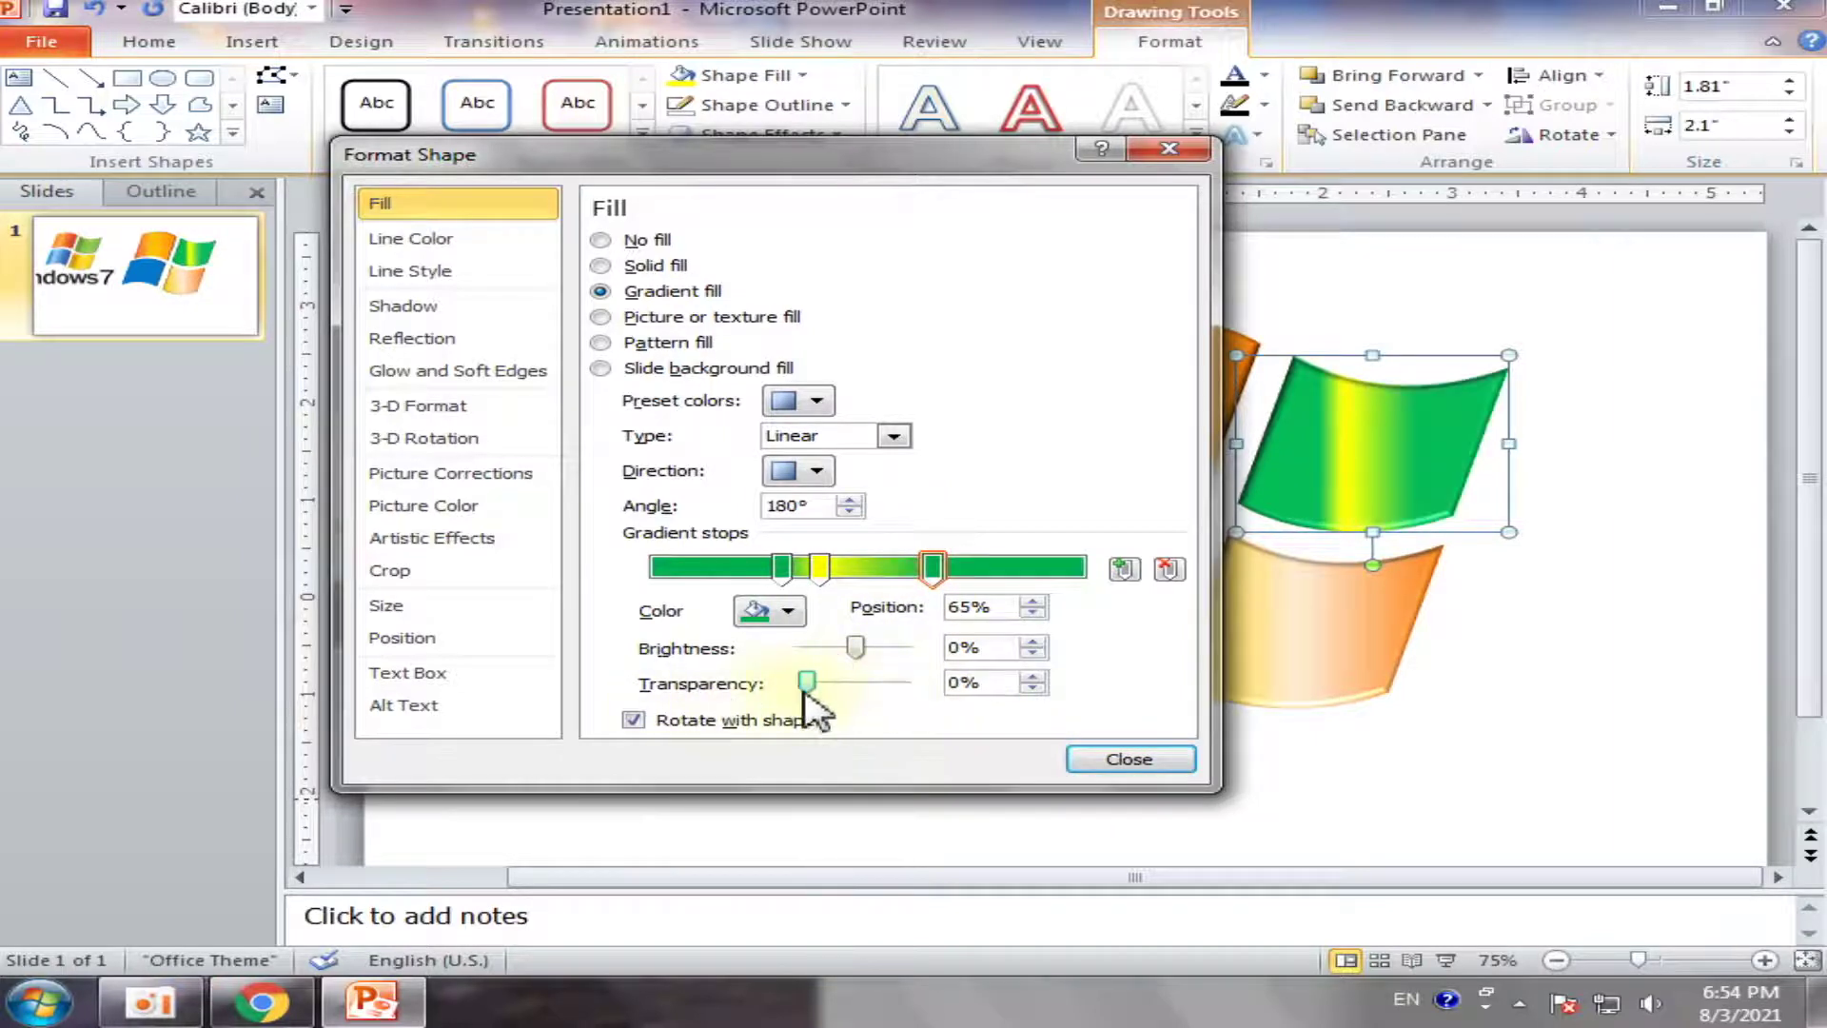
{"action": "left_click_drag", "start_coordinate": [783, 569], "coordinate": [650, 572]}
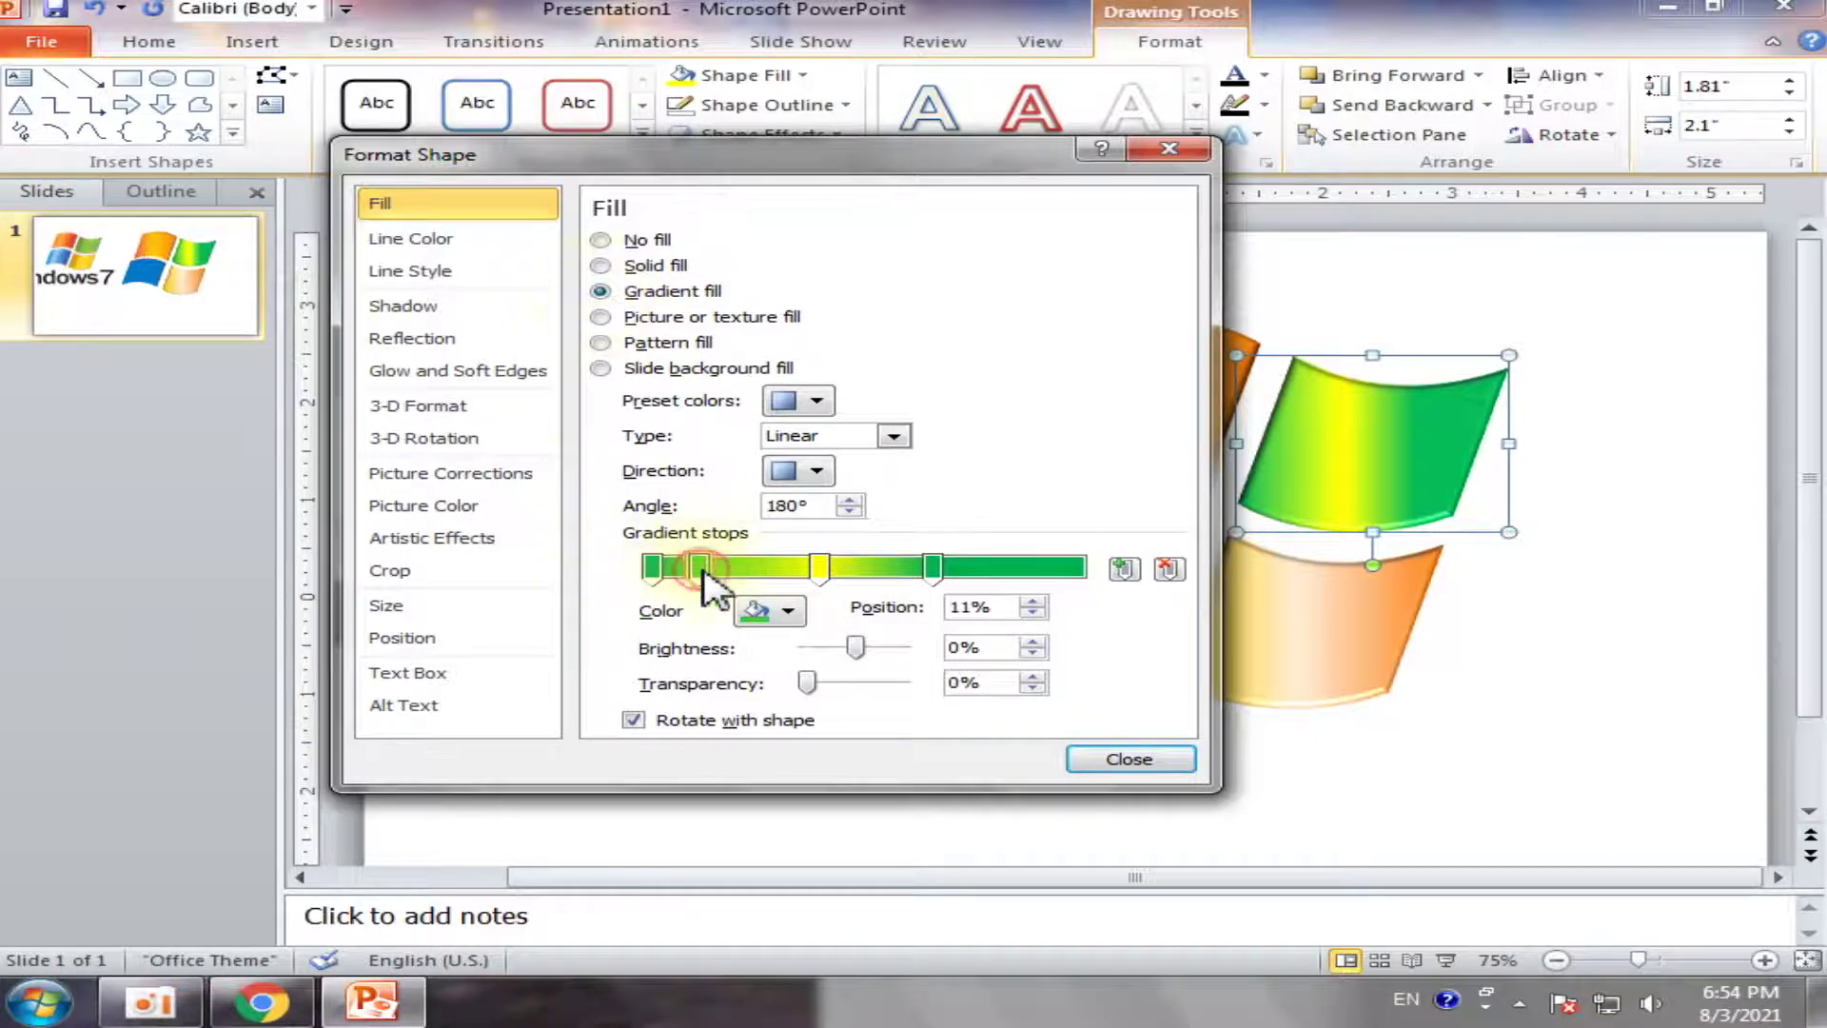
{"action": "left_click_drag", "start_coordinate": [700, 569], "coordinate": [1083, 569]}
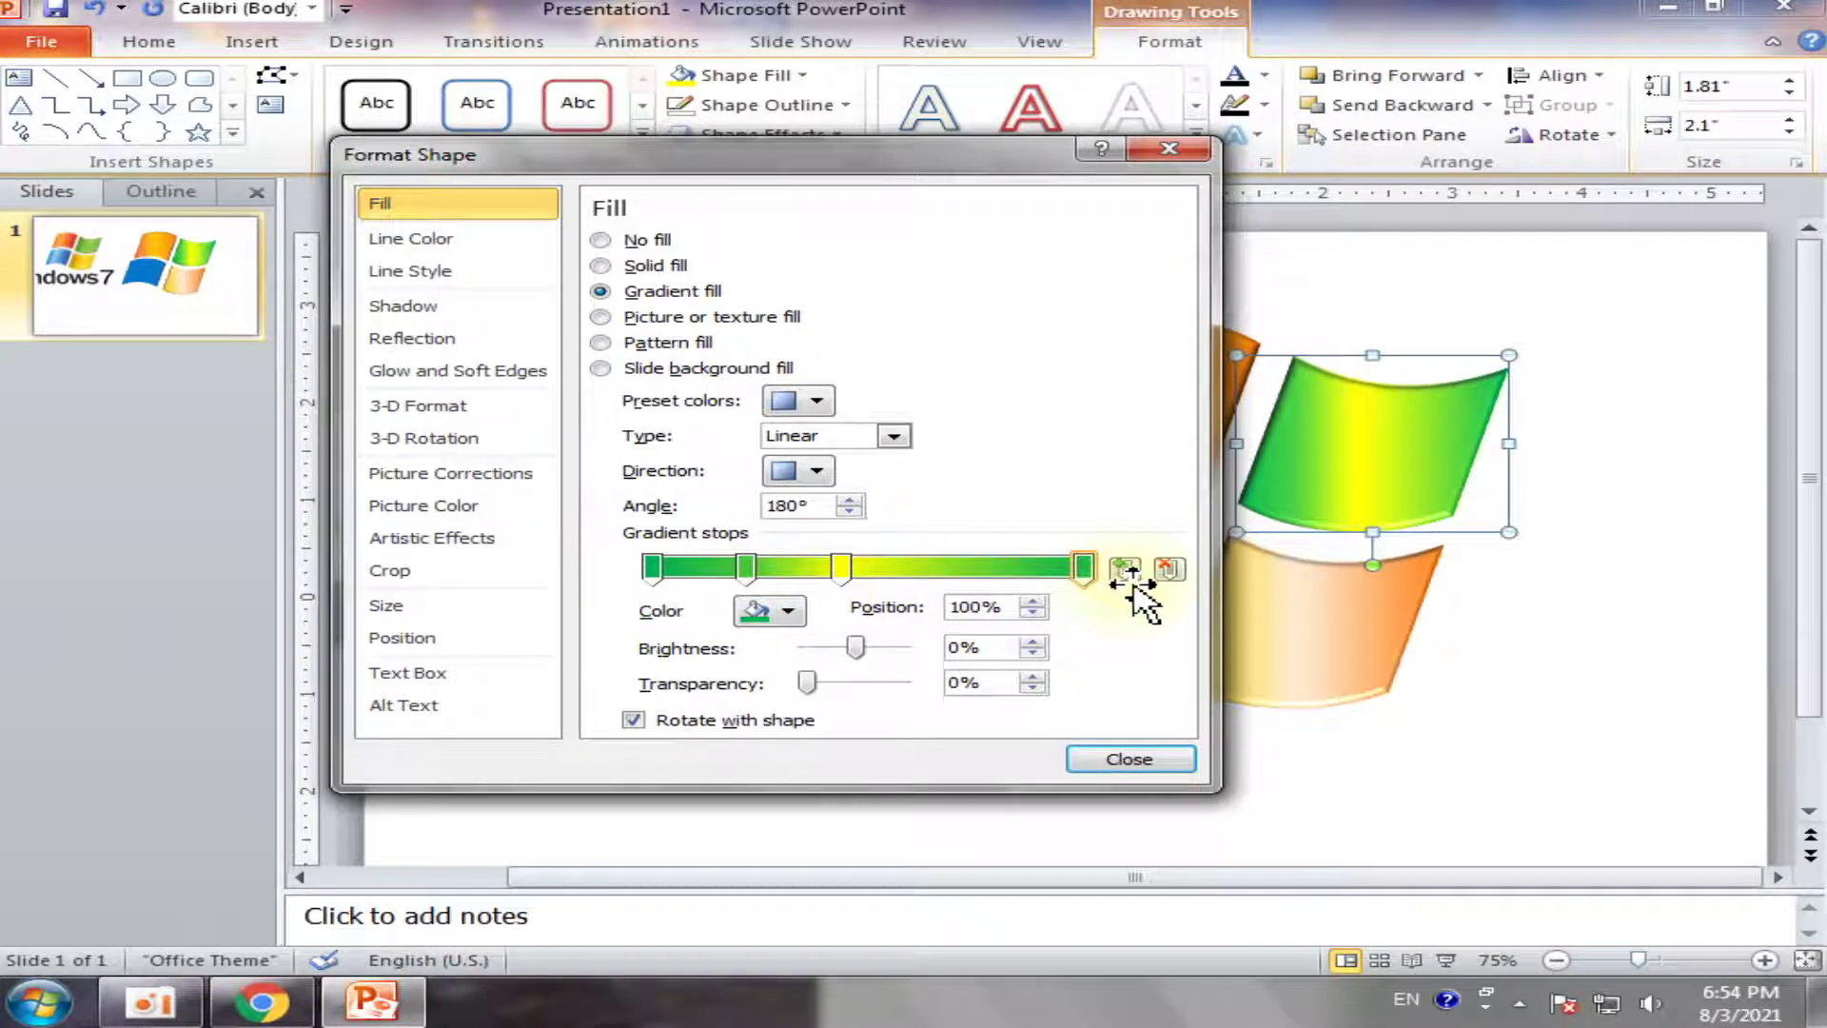
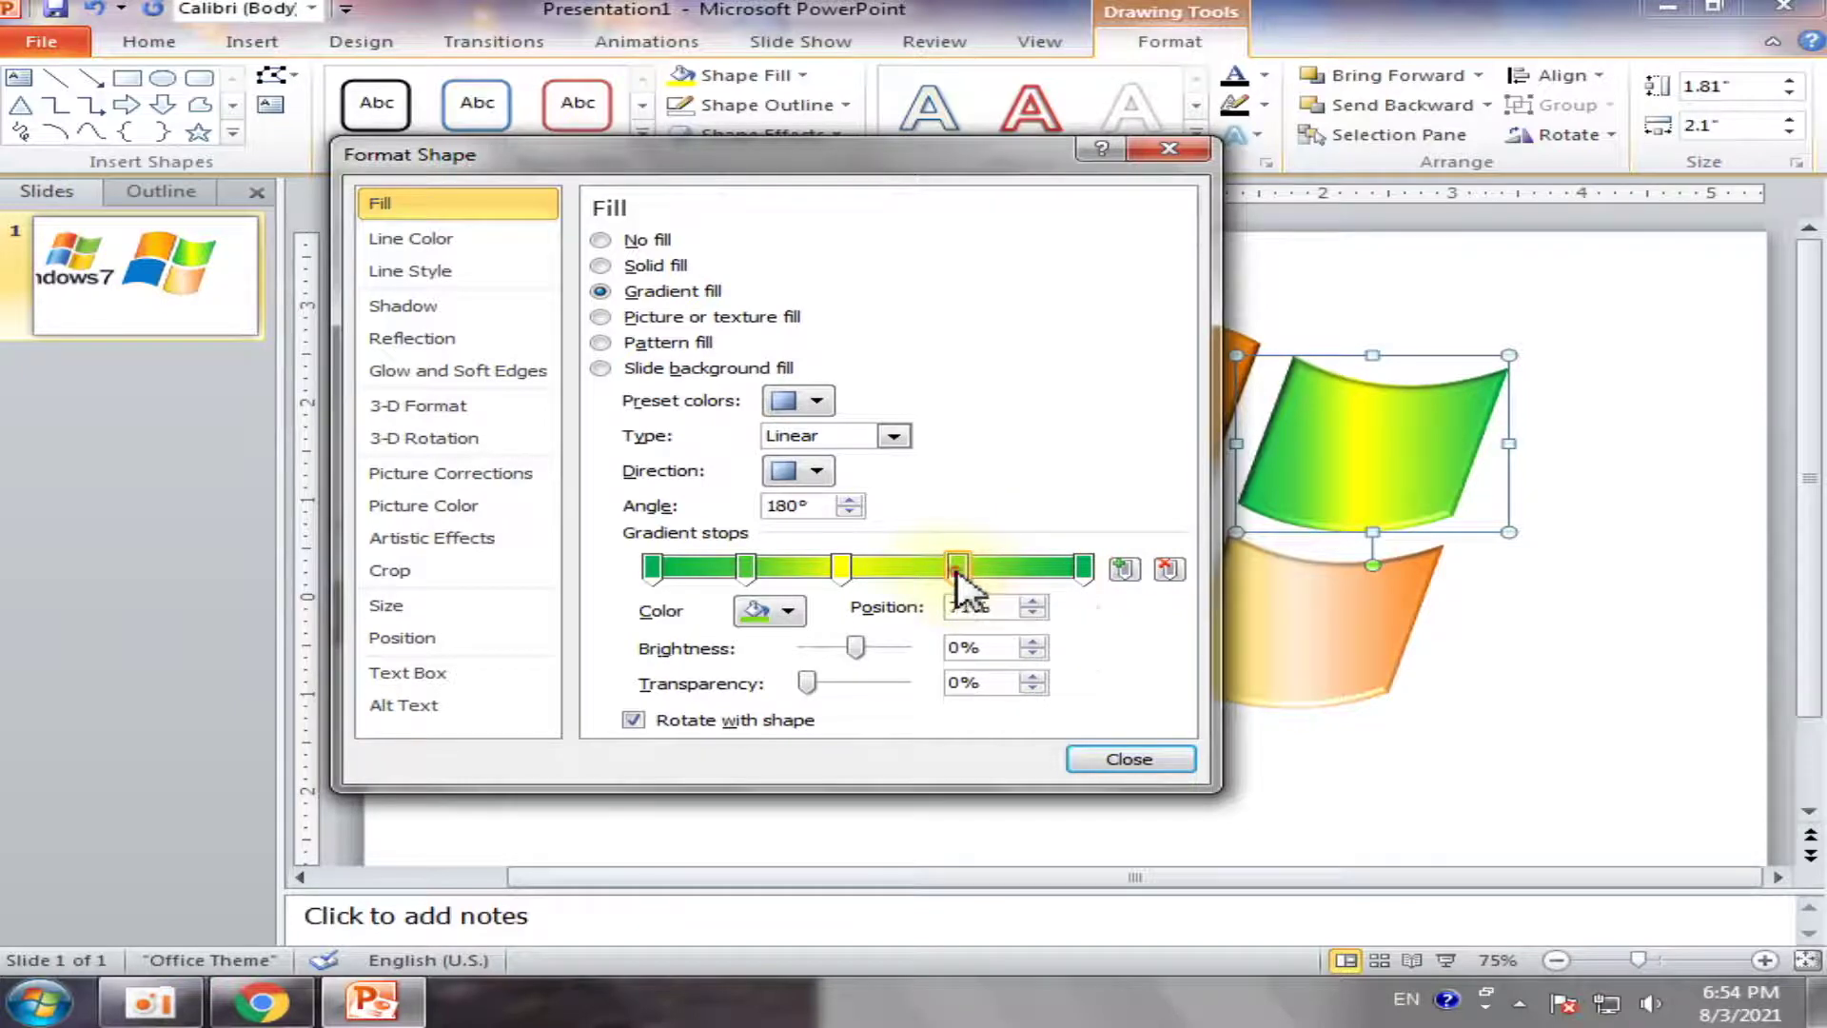
Move the gradient stops to 61% and 56%, making the 59% stop green
{"action": "left_click_drag", "start_coordinate": [959, 581], "coordinate": [912, 583]}
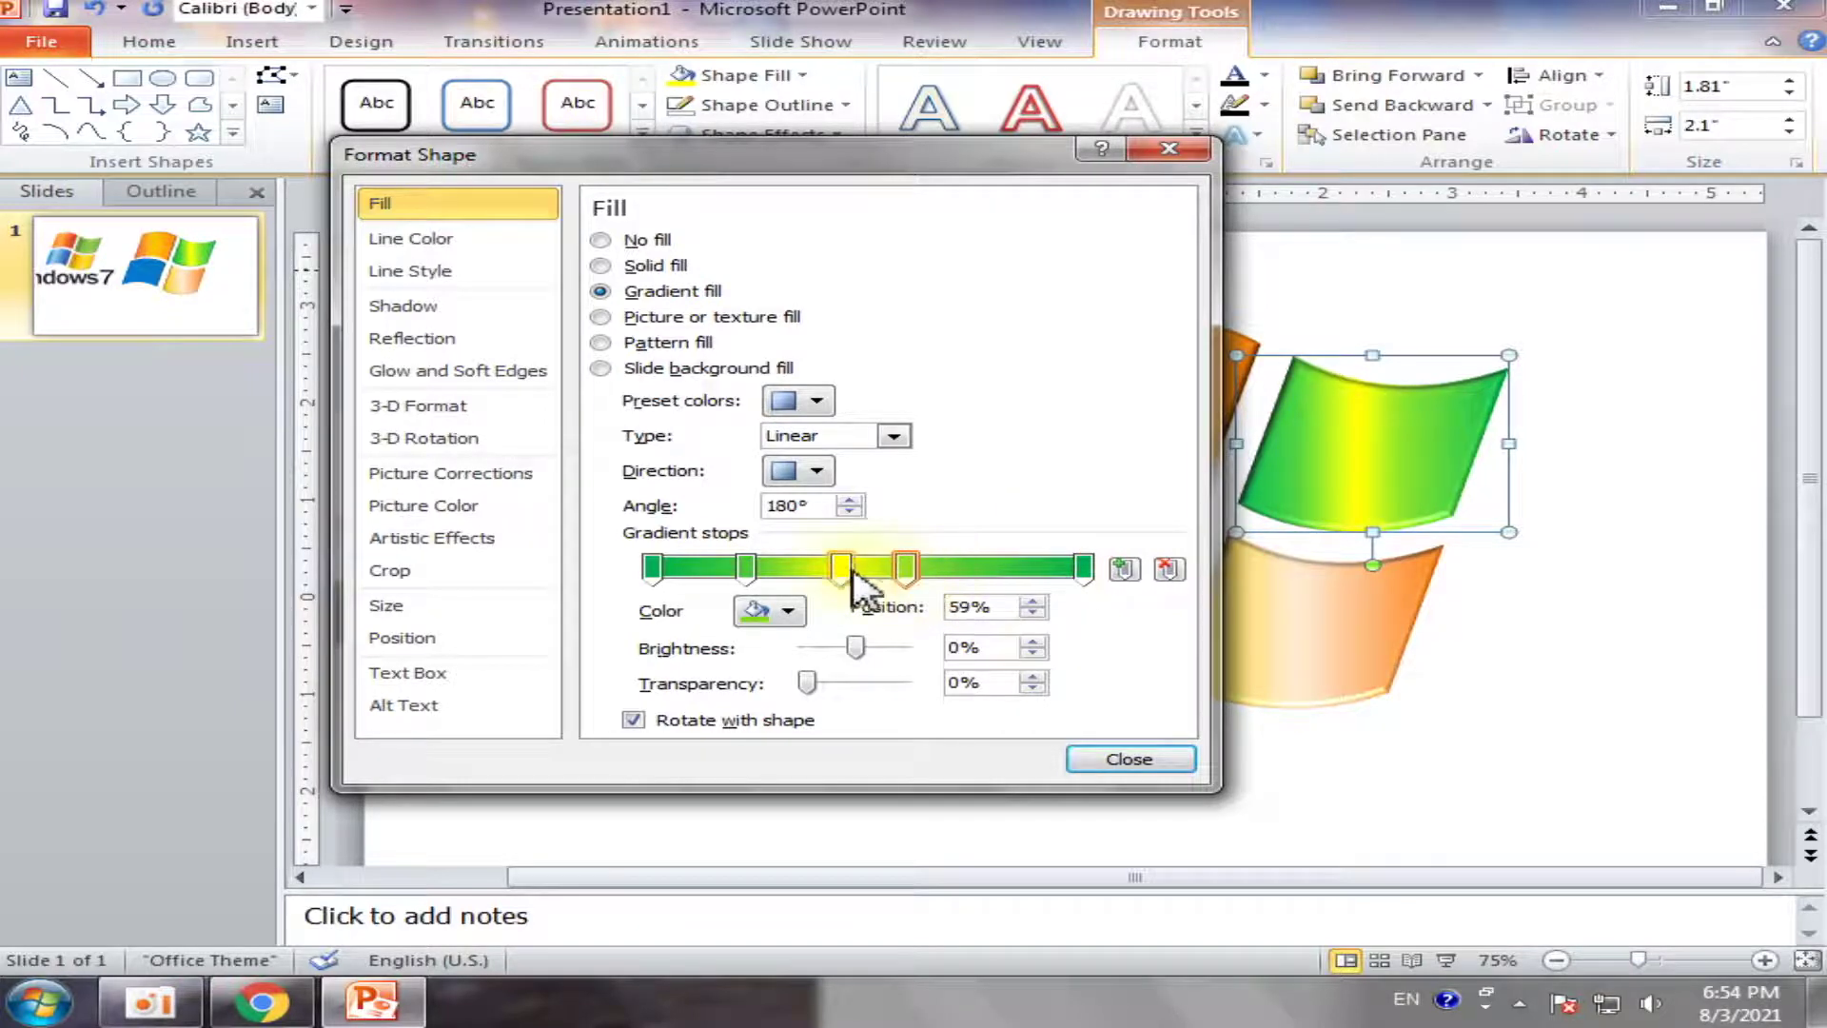
{"action": "left_click", "coordinate": [776, 611]}
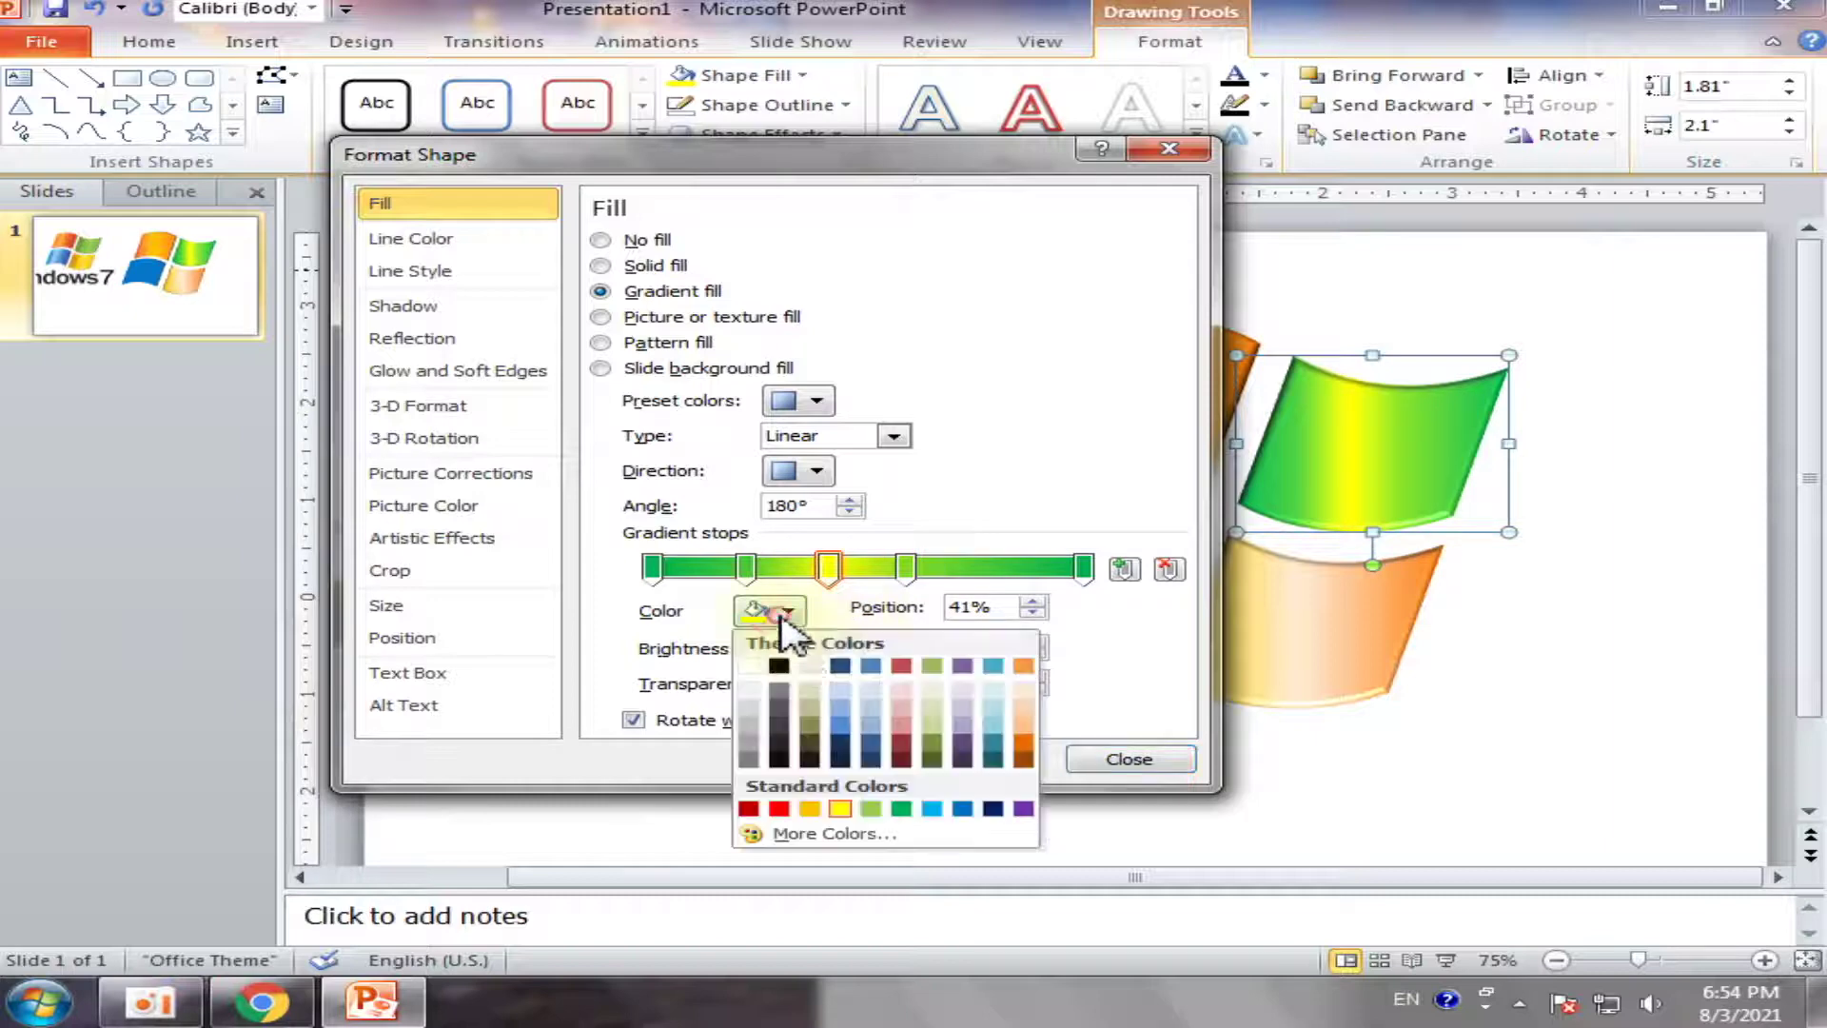
{"action": "left_click", "coordinate": [906, 569]}
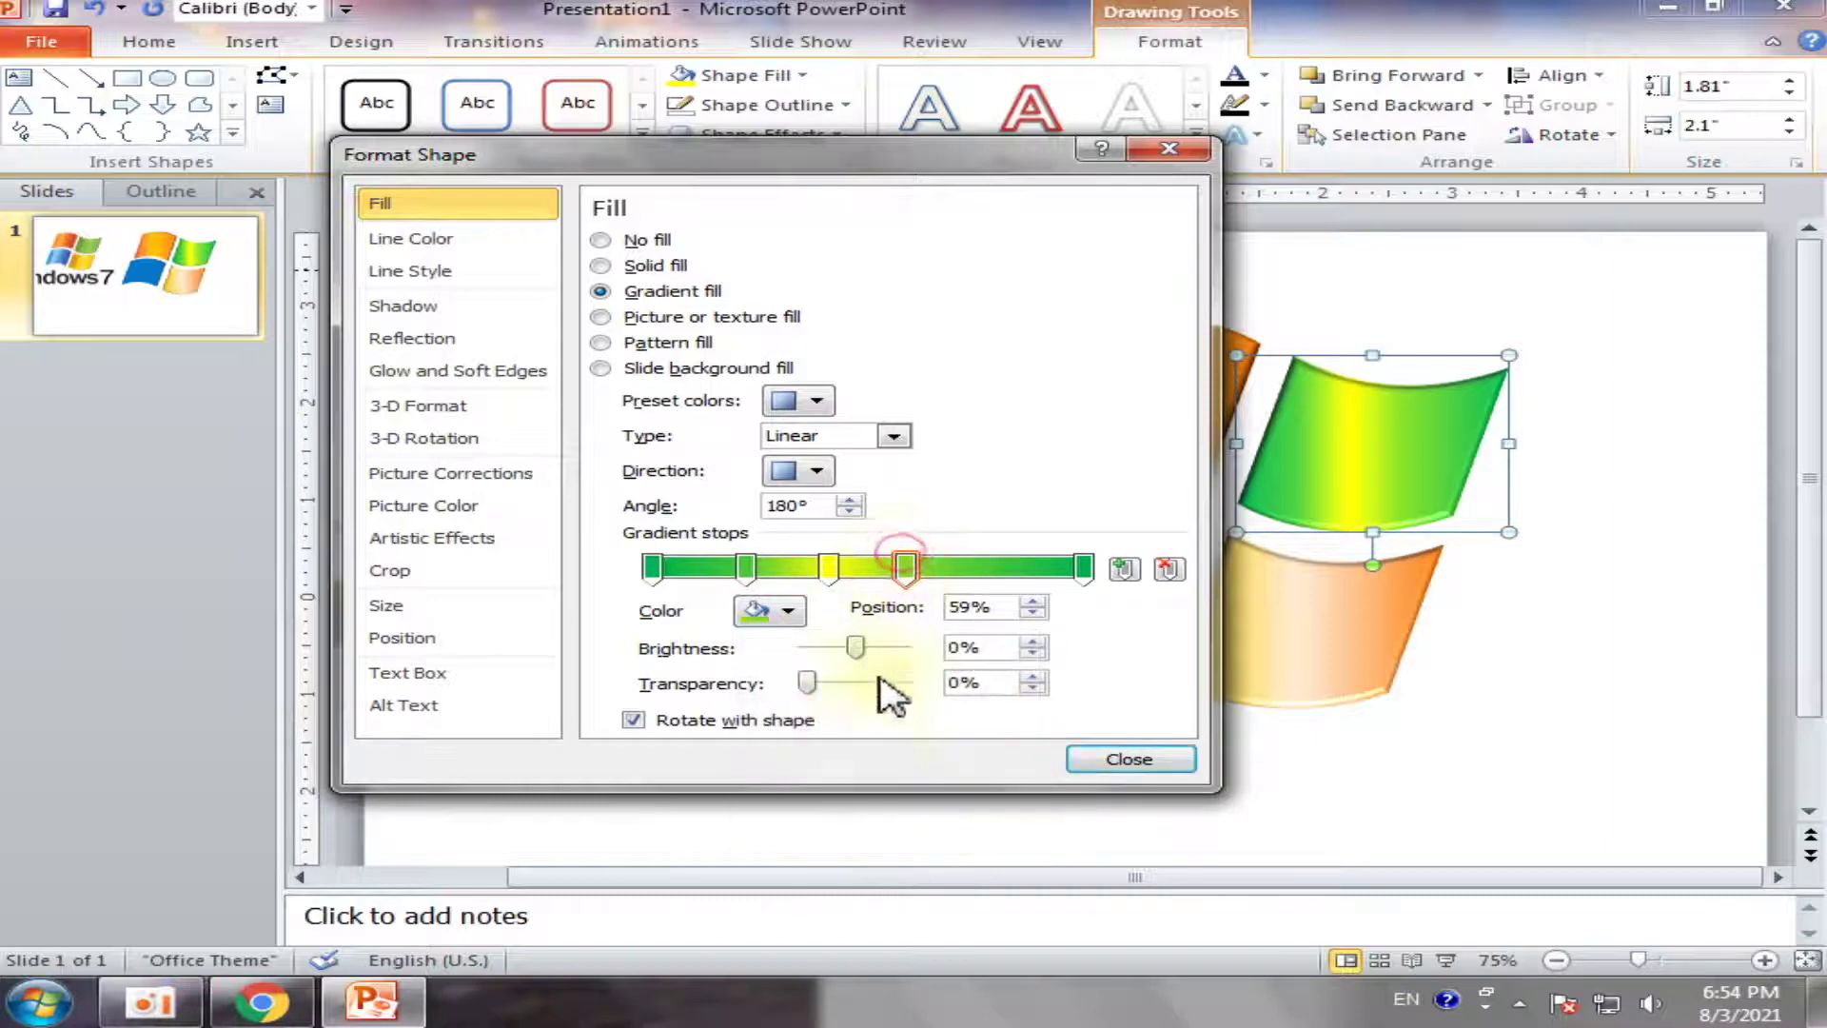
{"action": "left_click", "coordinate": [771, 611]}
{"action": "left_click", "coordinate": [902, 809]}
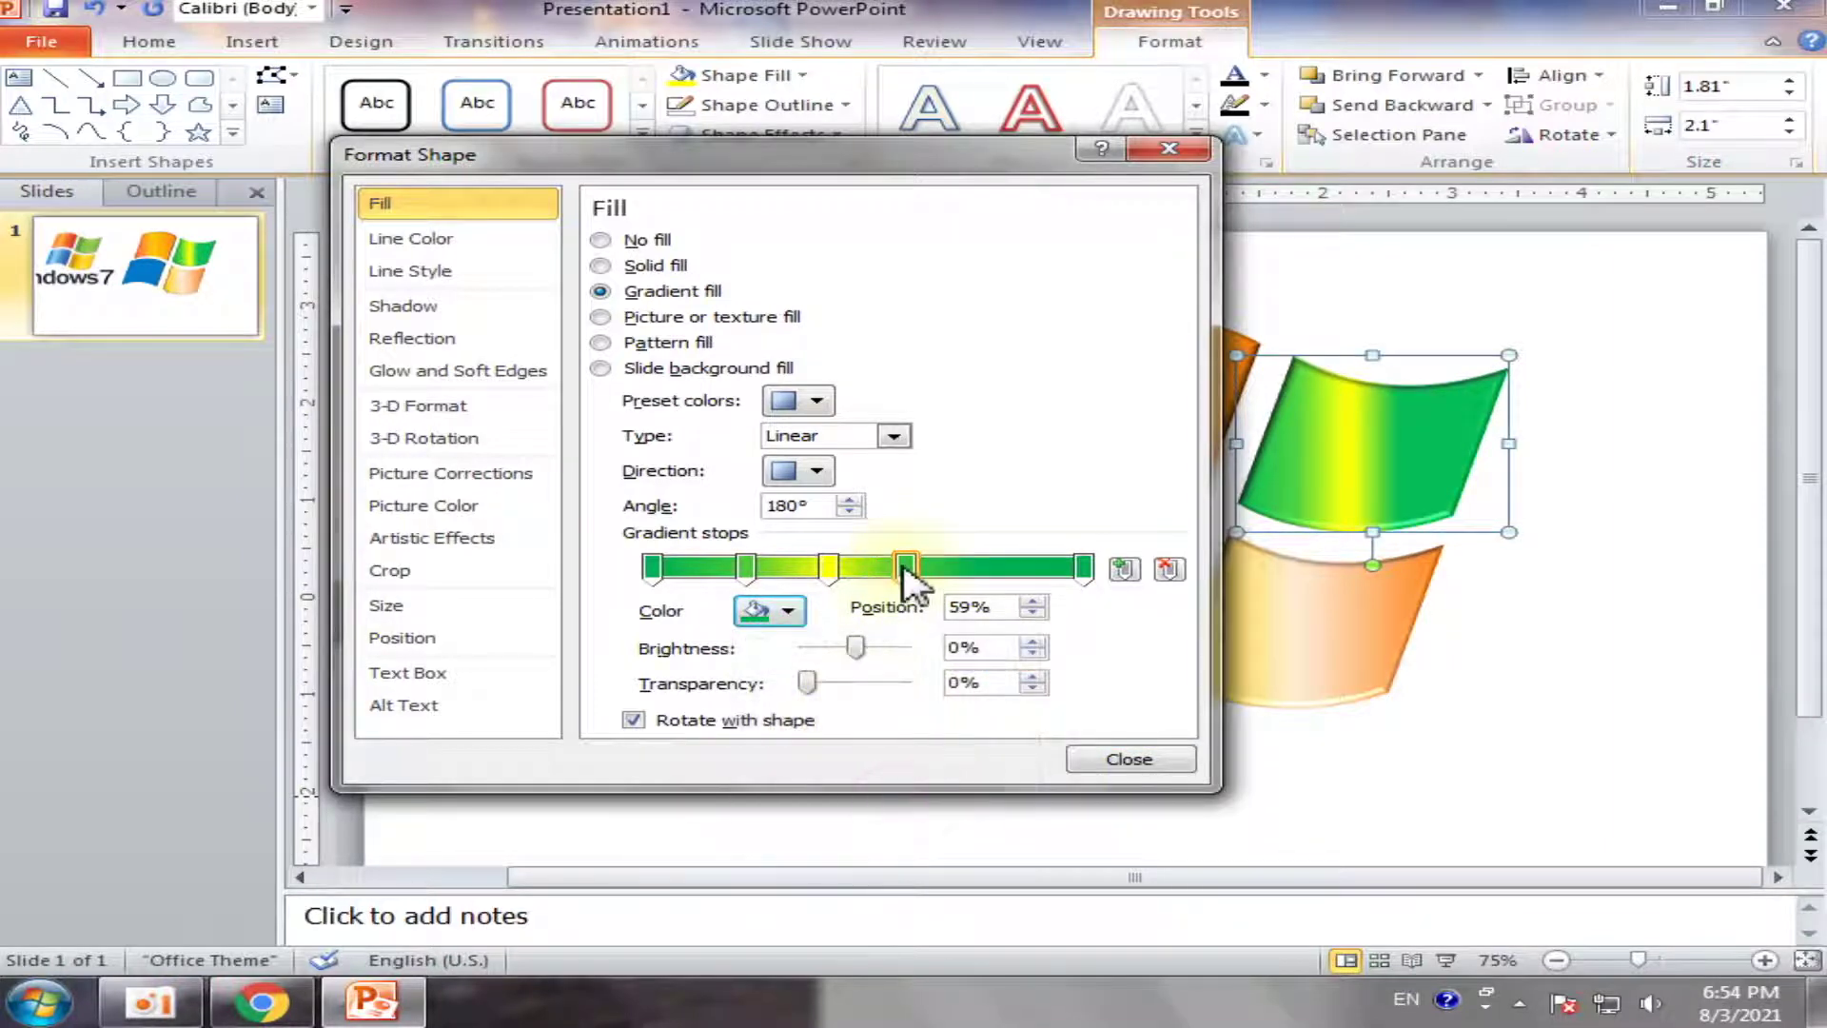
{"action": "mouse_move", "coordinate": [906, 569]}
{"action": "left_mouse_down"}
{"action": "mouse_move", "coordinate": [961, 565]}
{"action": "mouse_move", "coordinate": [898, 598]}
{"action": "left_mouse_up"}
Give the green stop a slightly lighter custom green and close Format Shape
{"action": "left_click", "coordinate": [802, 617]}
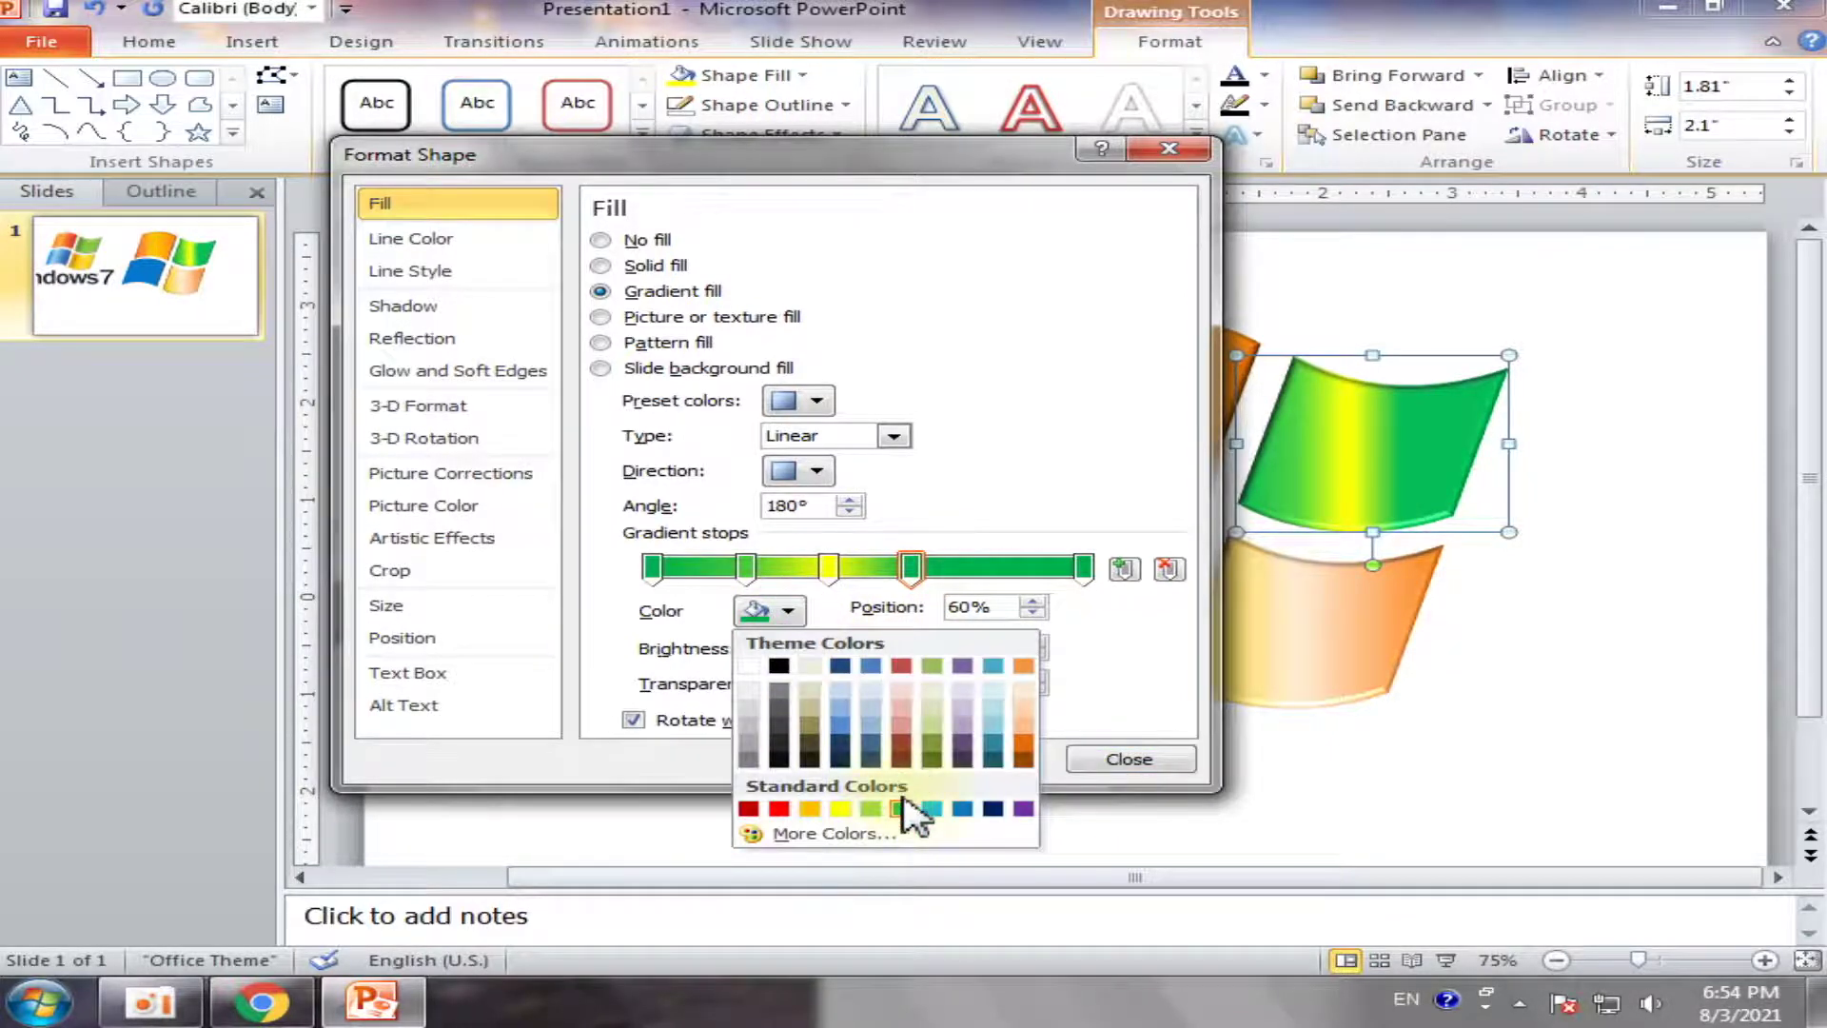
{"action": "left_click", "coordinate": [905, 836]}
{"action": "left_click", "coordinate": [997, 411]}
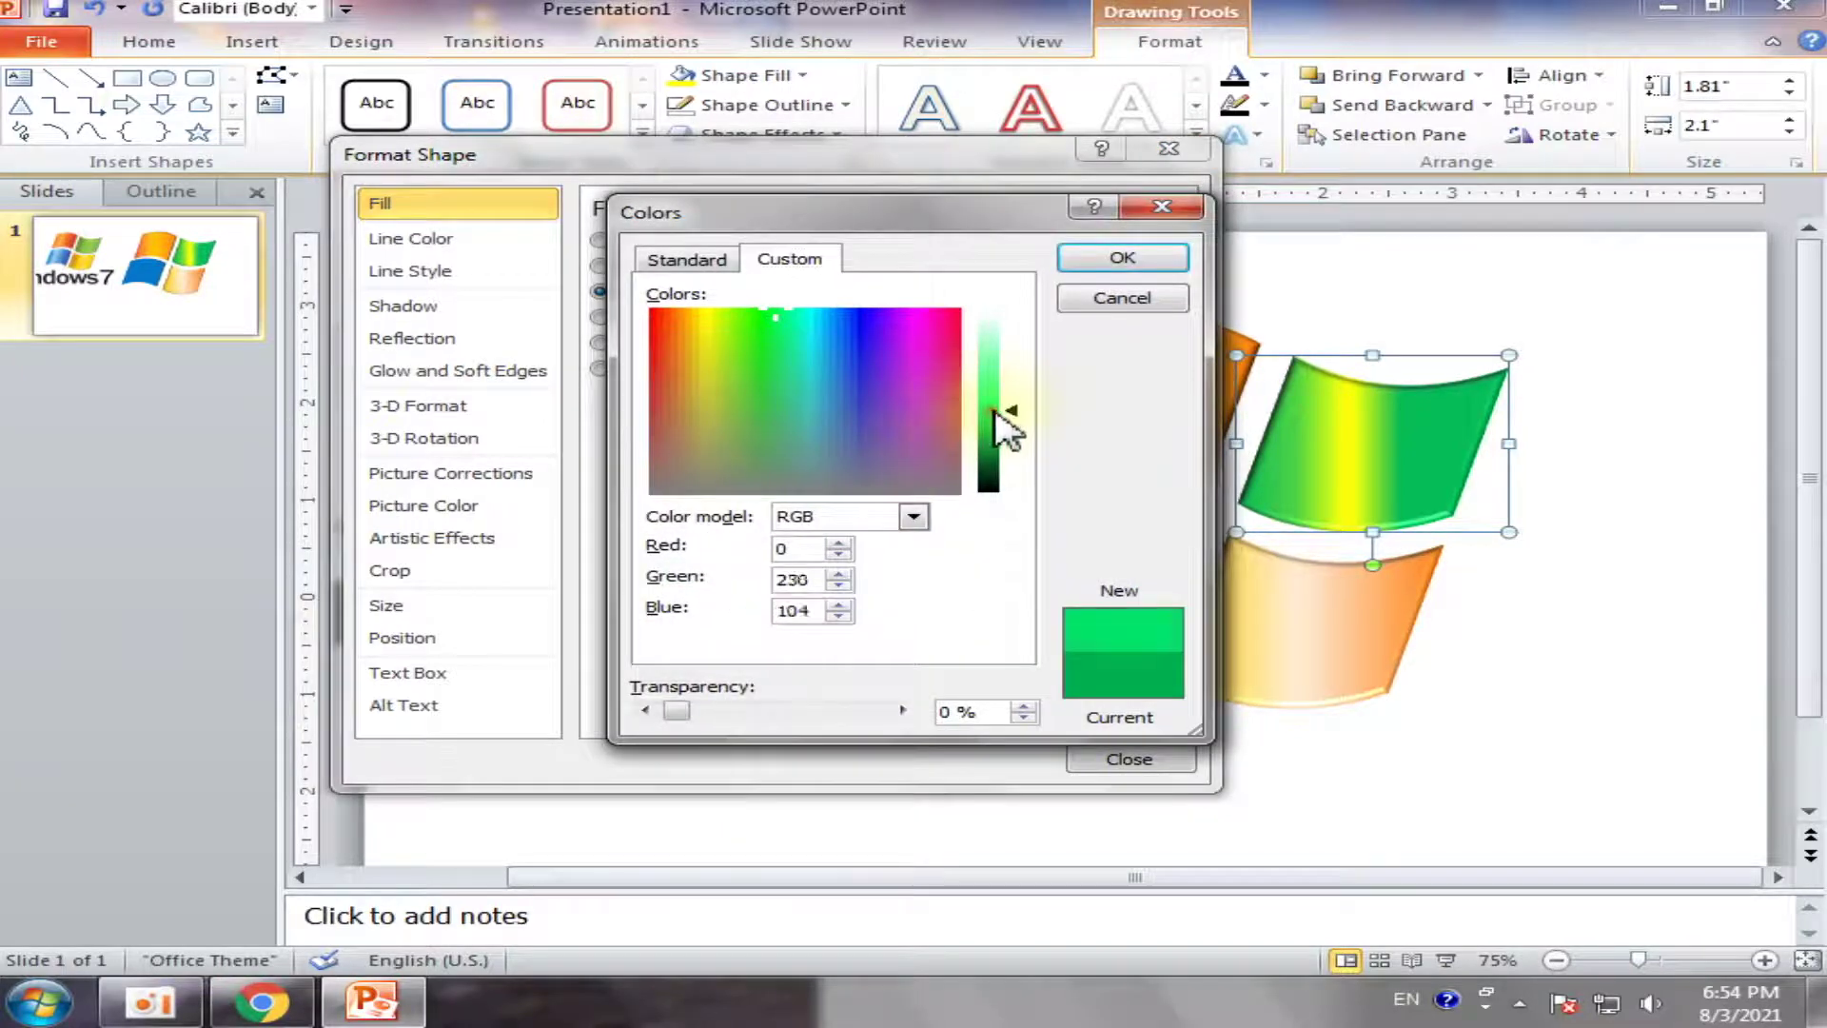
{"action": "mouse_move", "coordinate": [995, 410]}
{"action": "left_mouse_down"}
{"action": "mouse_move", "coordinate": [1012, 396]}
{"action": "mouse_move", "coordinate": [1000, 407]}
{"action": "left_mouse_up"}
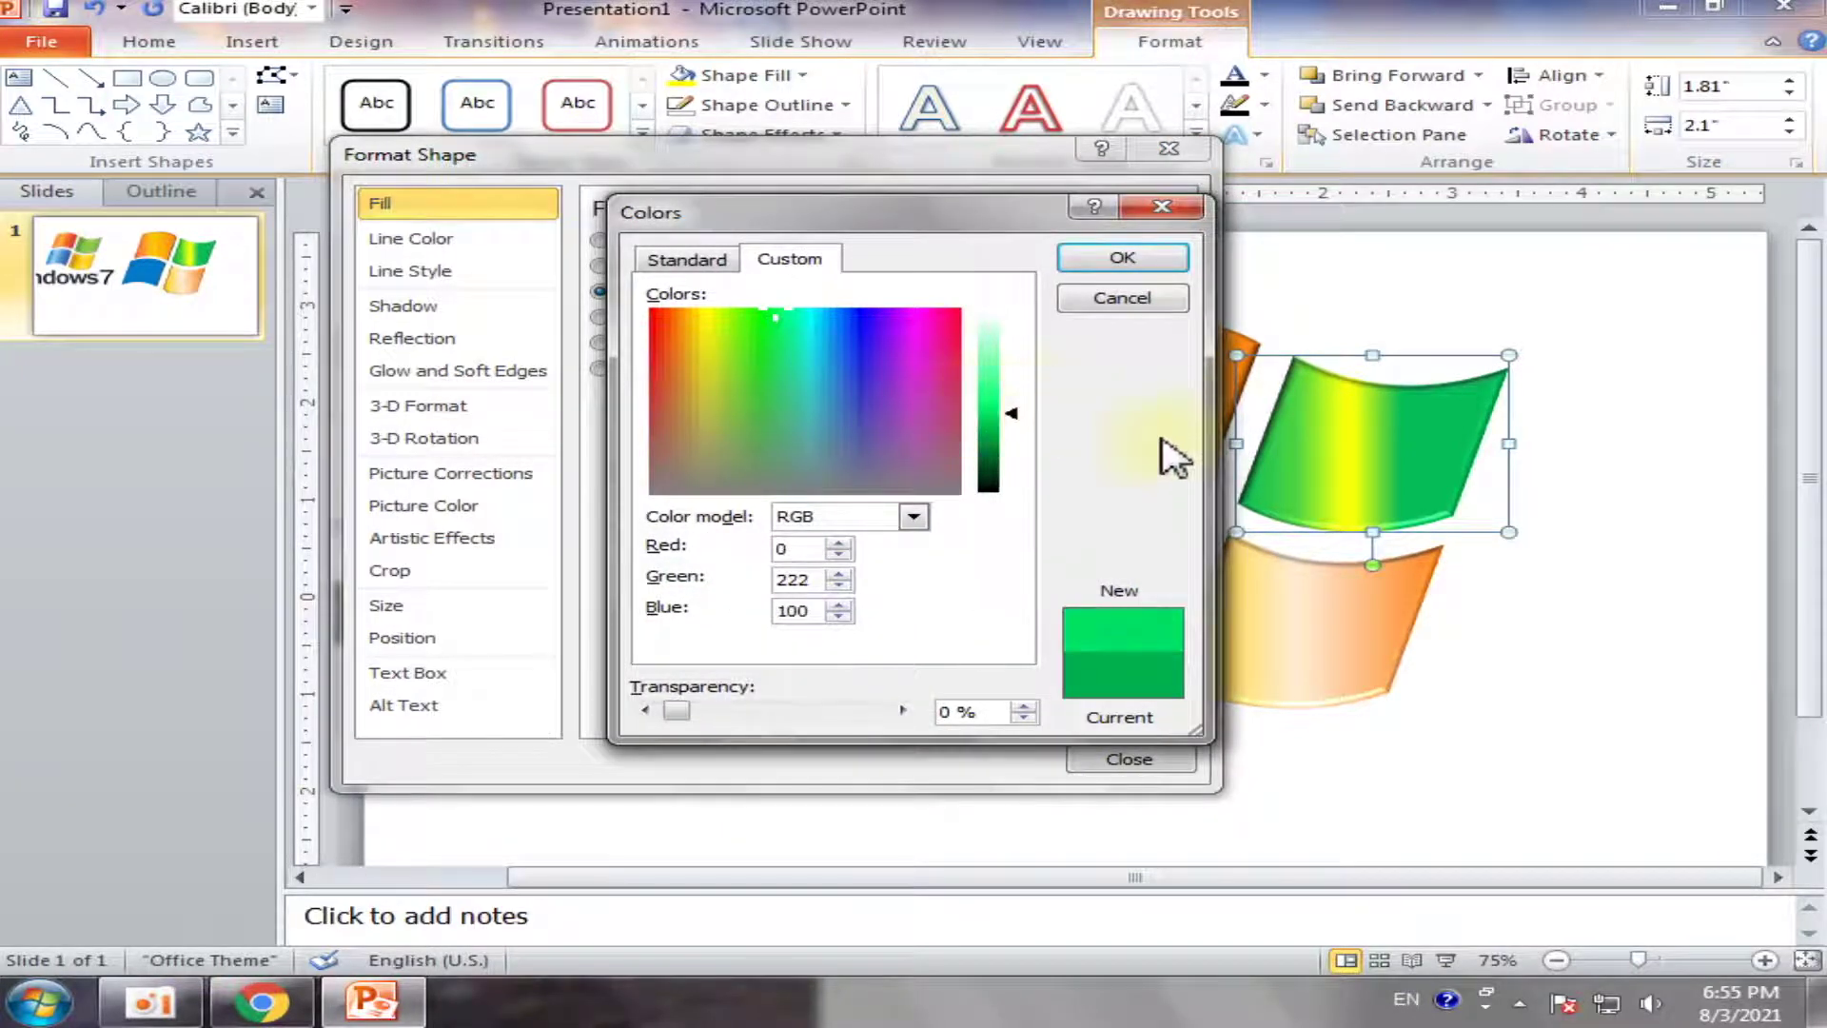
{"action": "left_click", "coordinate": [1156, 255]}
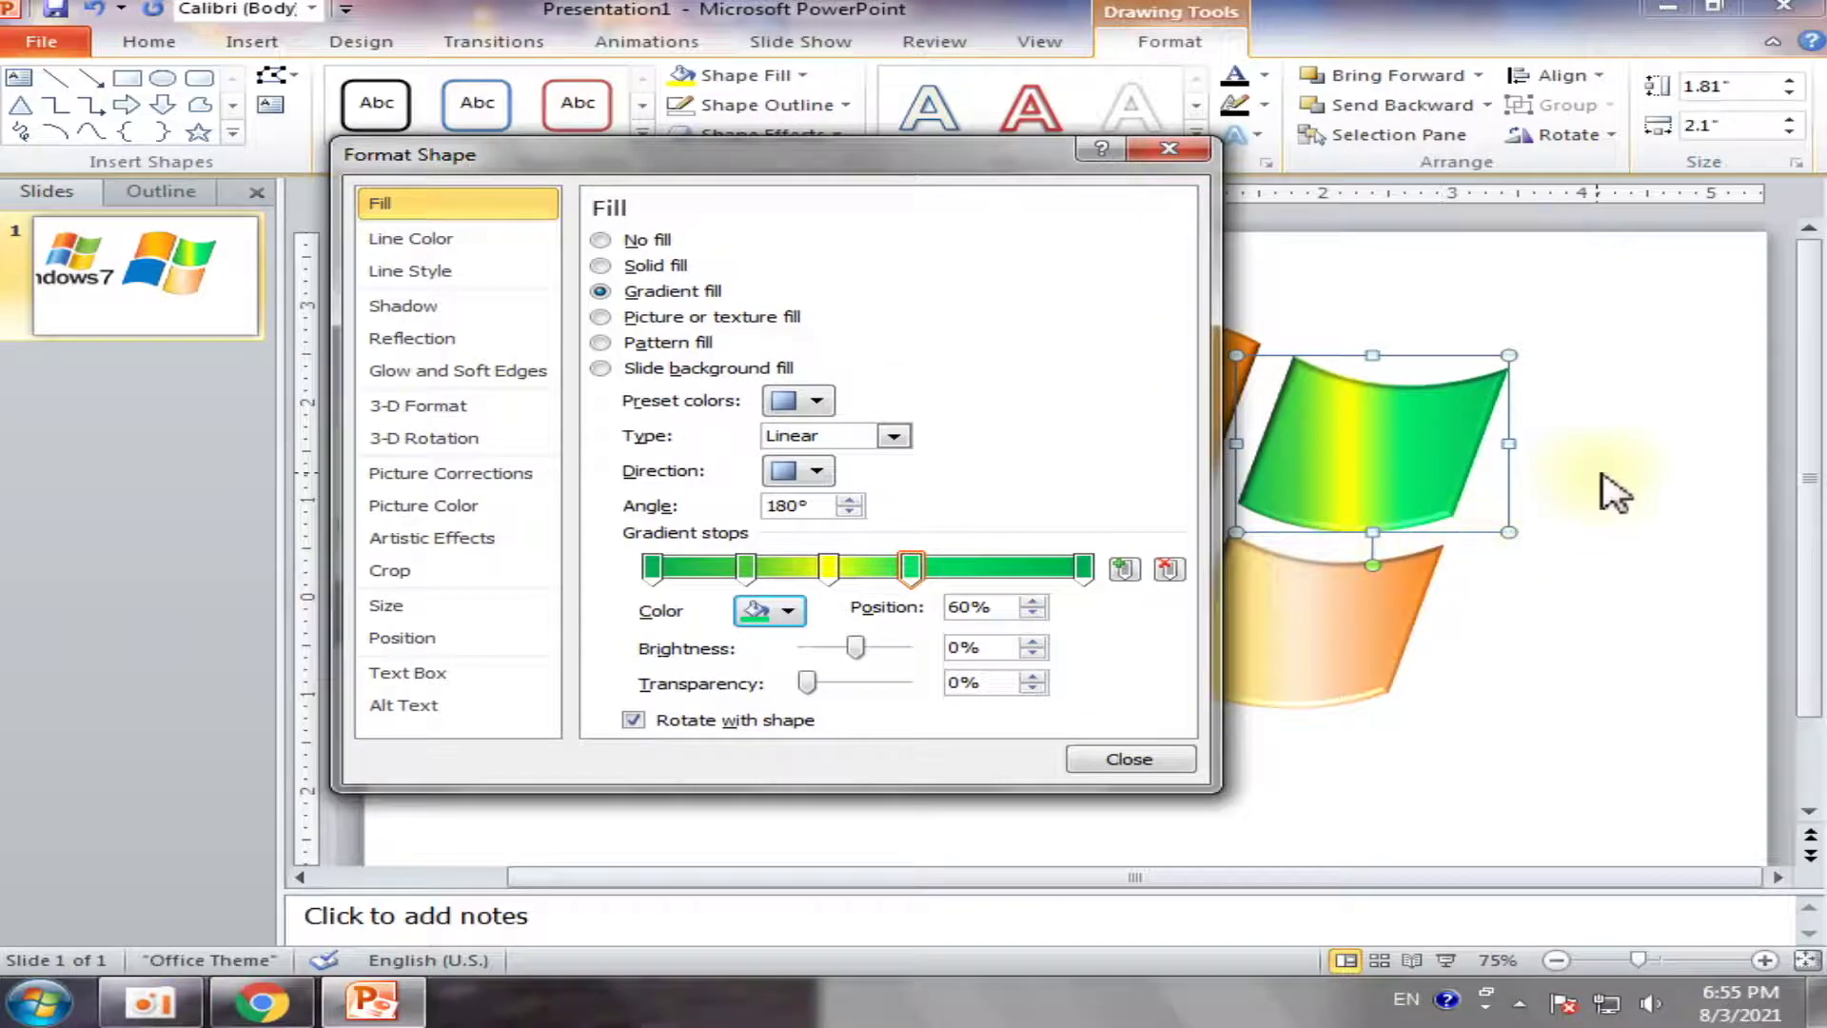
{"action": "left_click", "coordinate": [1094, 761]}
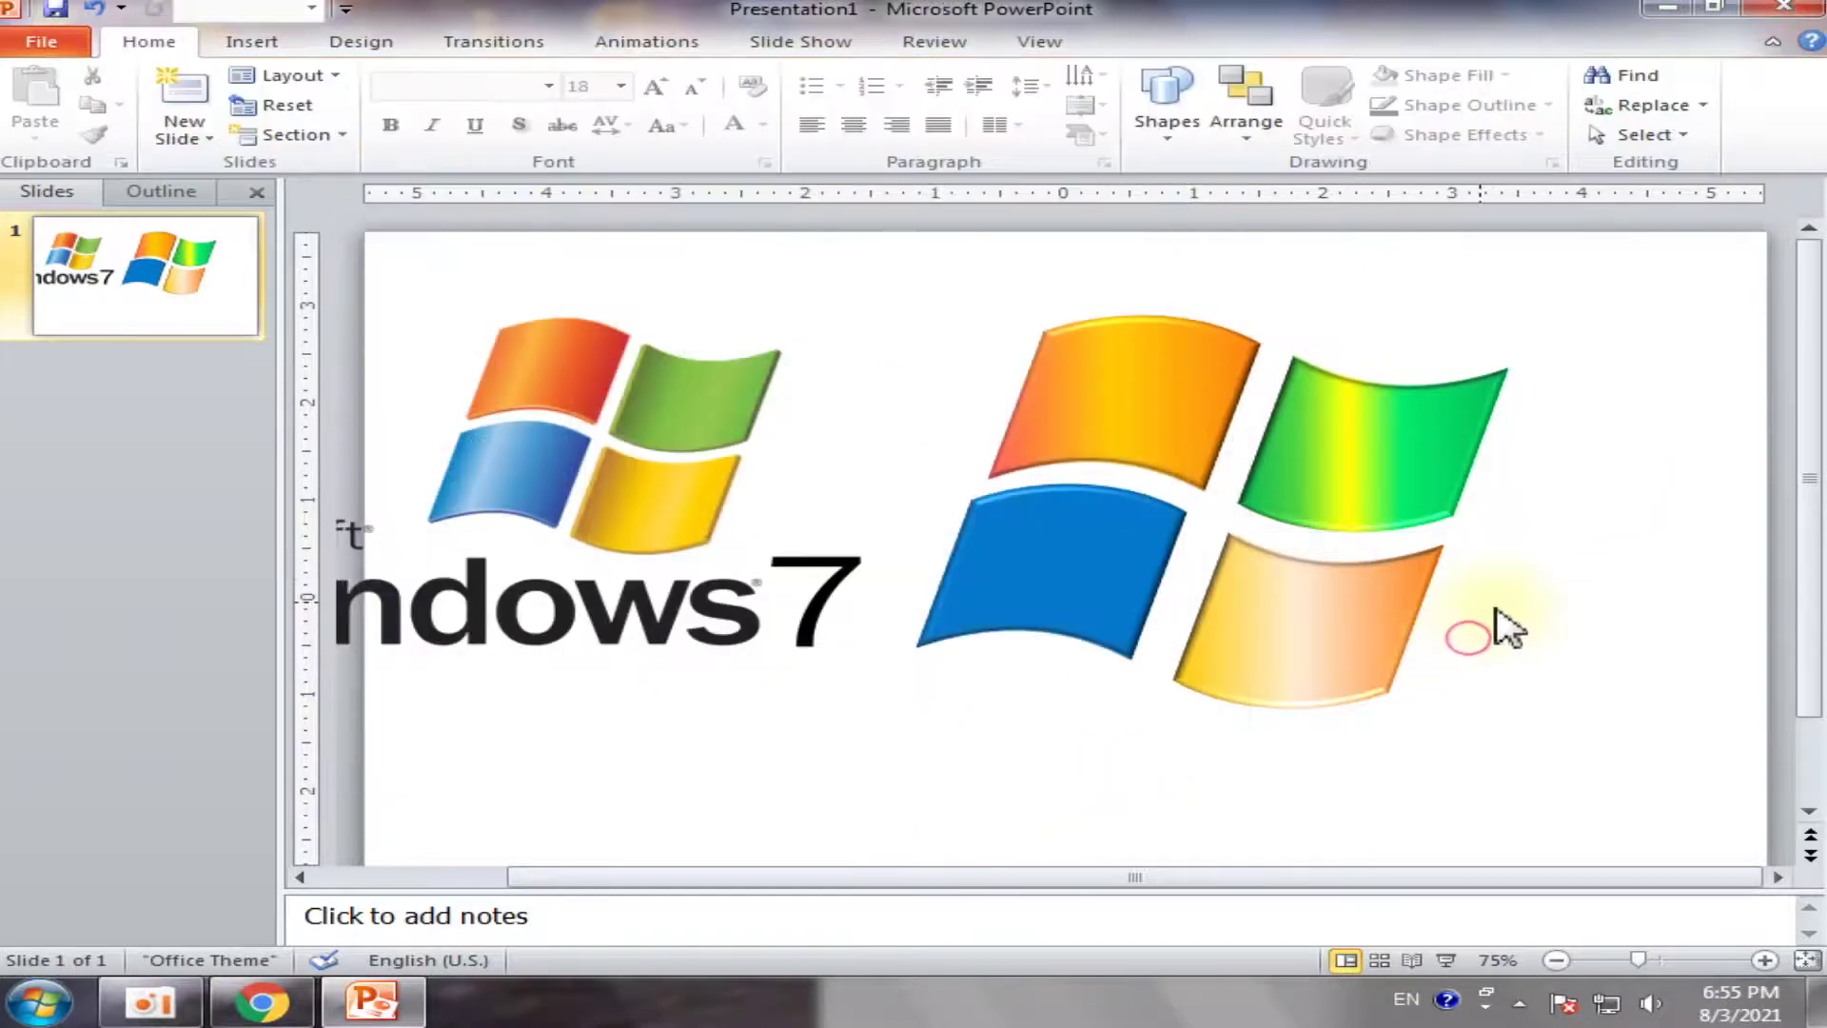
Switch the blue bottom-left pane's fill to a gradient in Format Shape
{"action": "left_click", "coordinate": [1094, 545]}
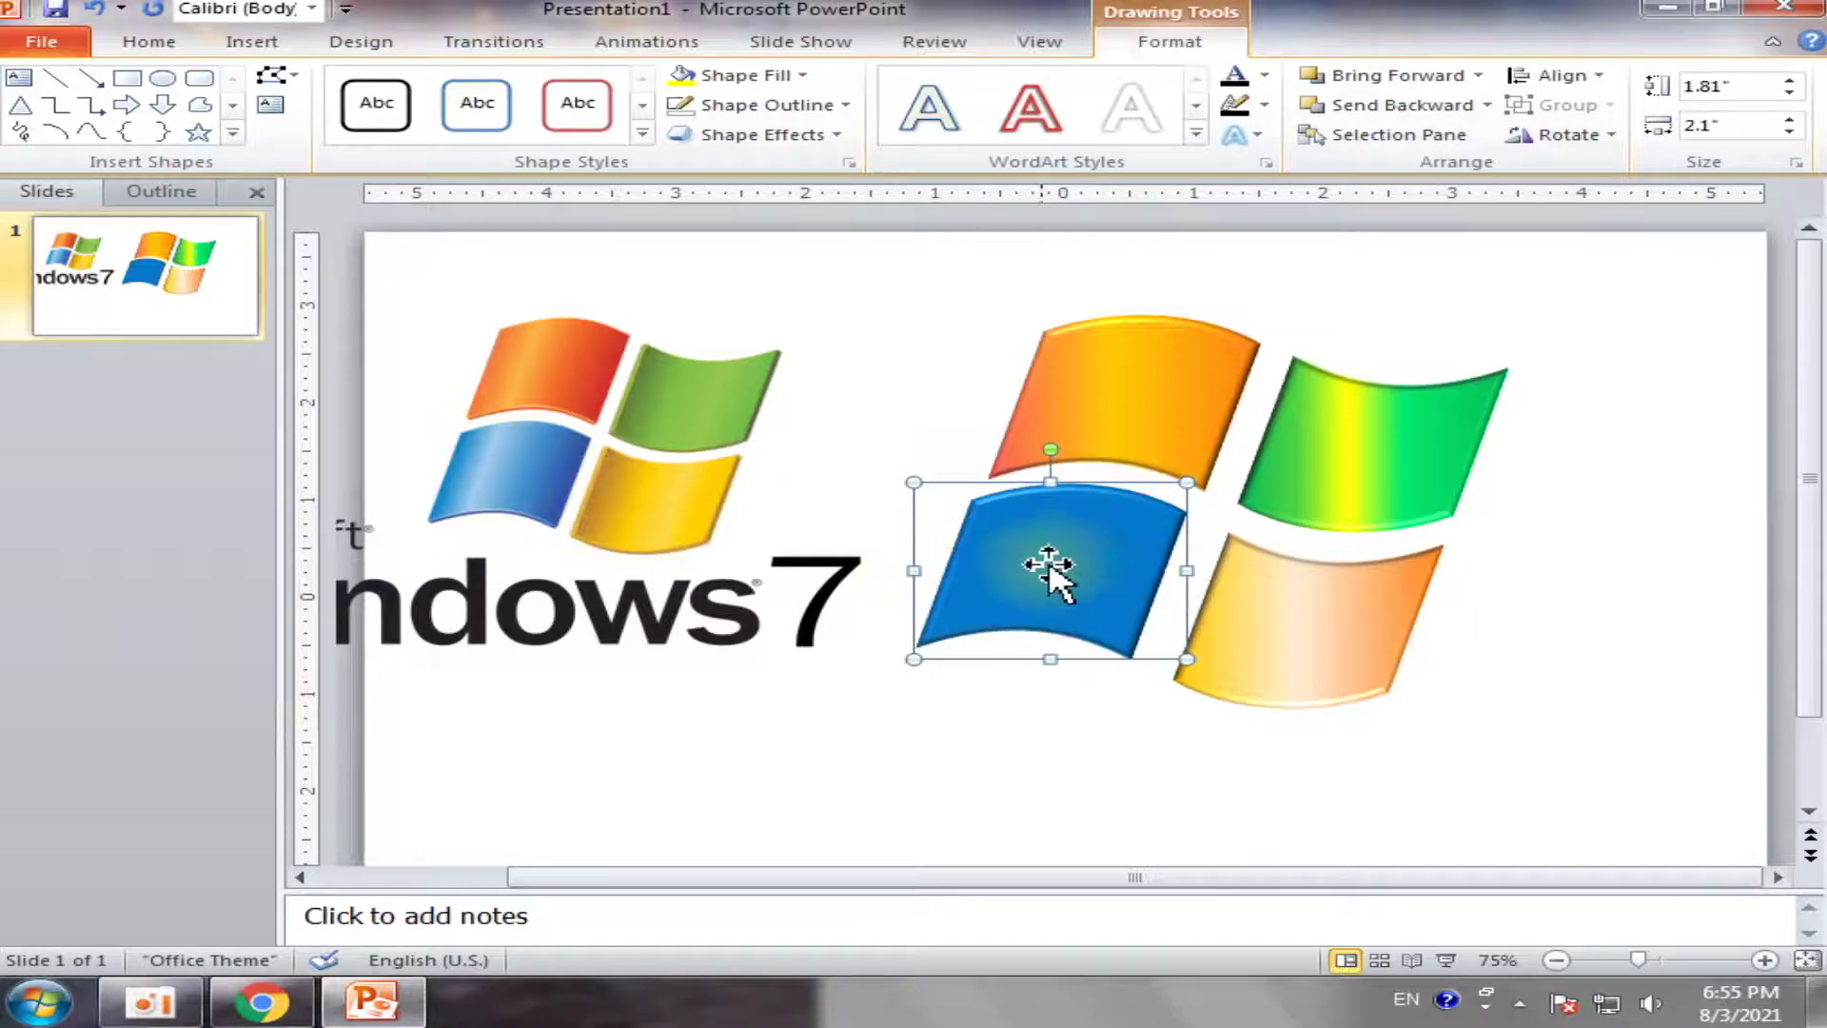
{"action": "right_click", "coordinate": [1019, 543]}
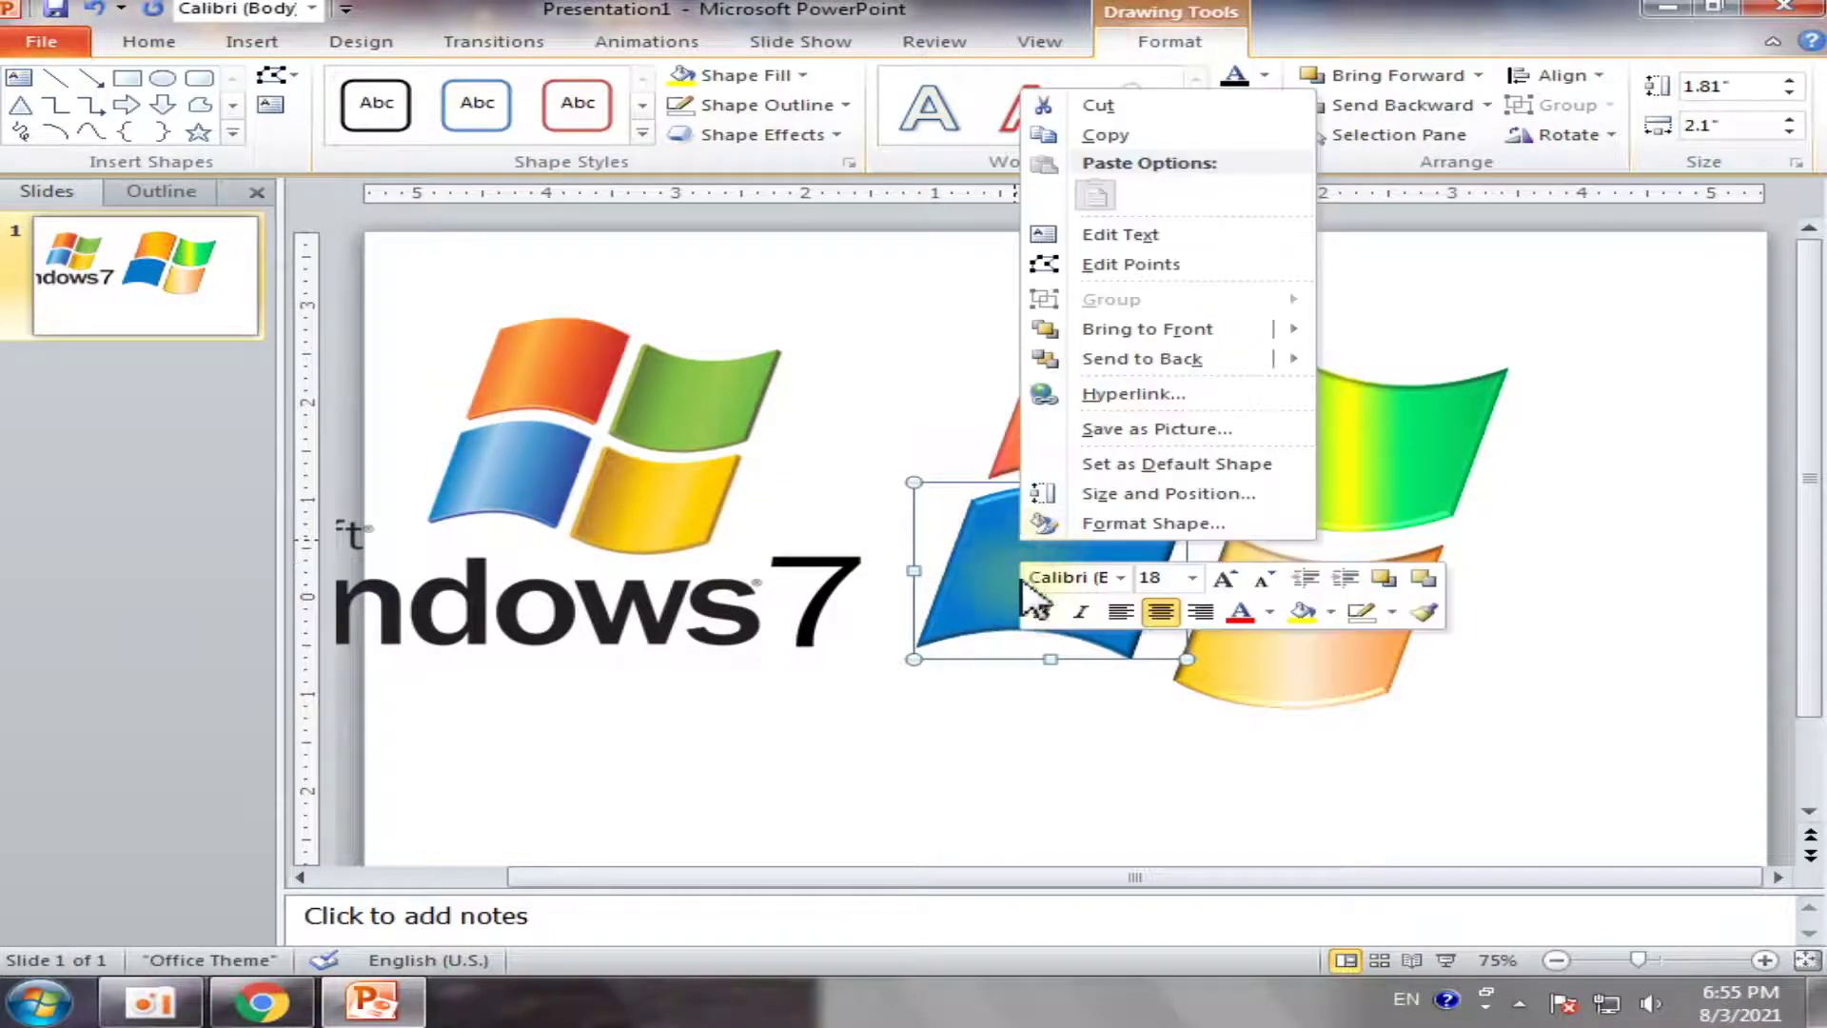
{"action": "right_click", "coordinate": [967, 559]}
{"action": "left_click", "coordinate": [1087, 550]}
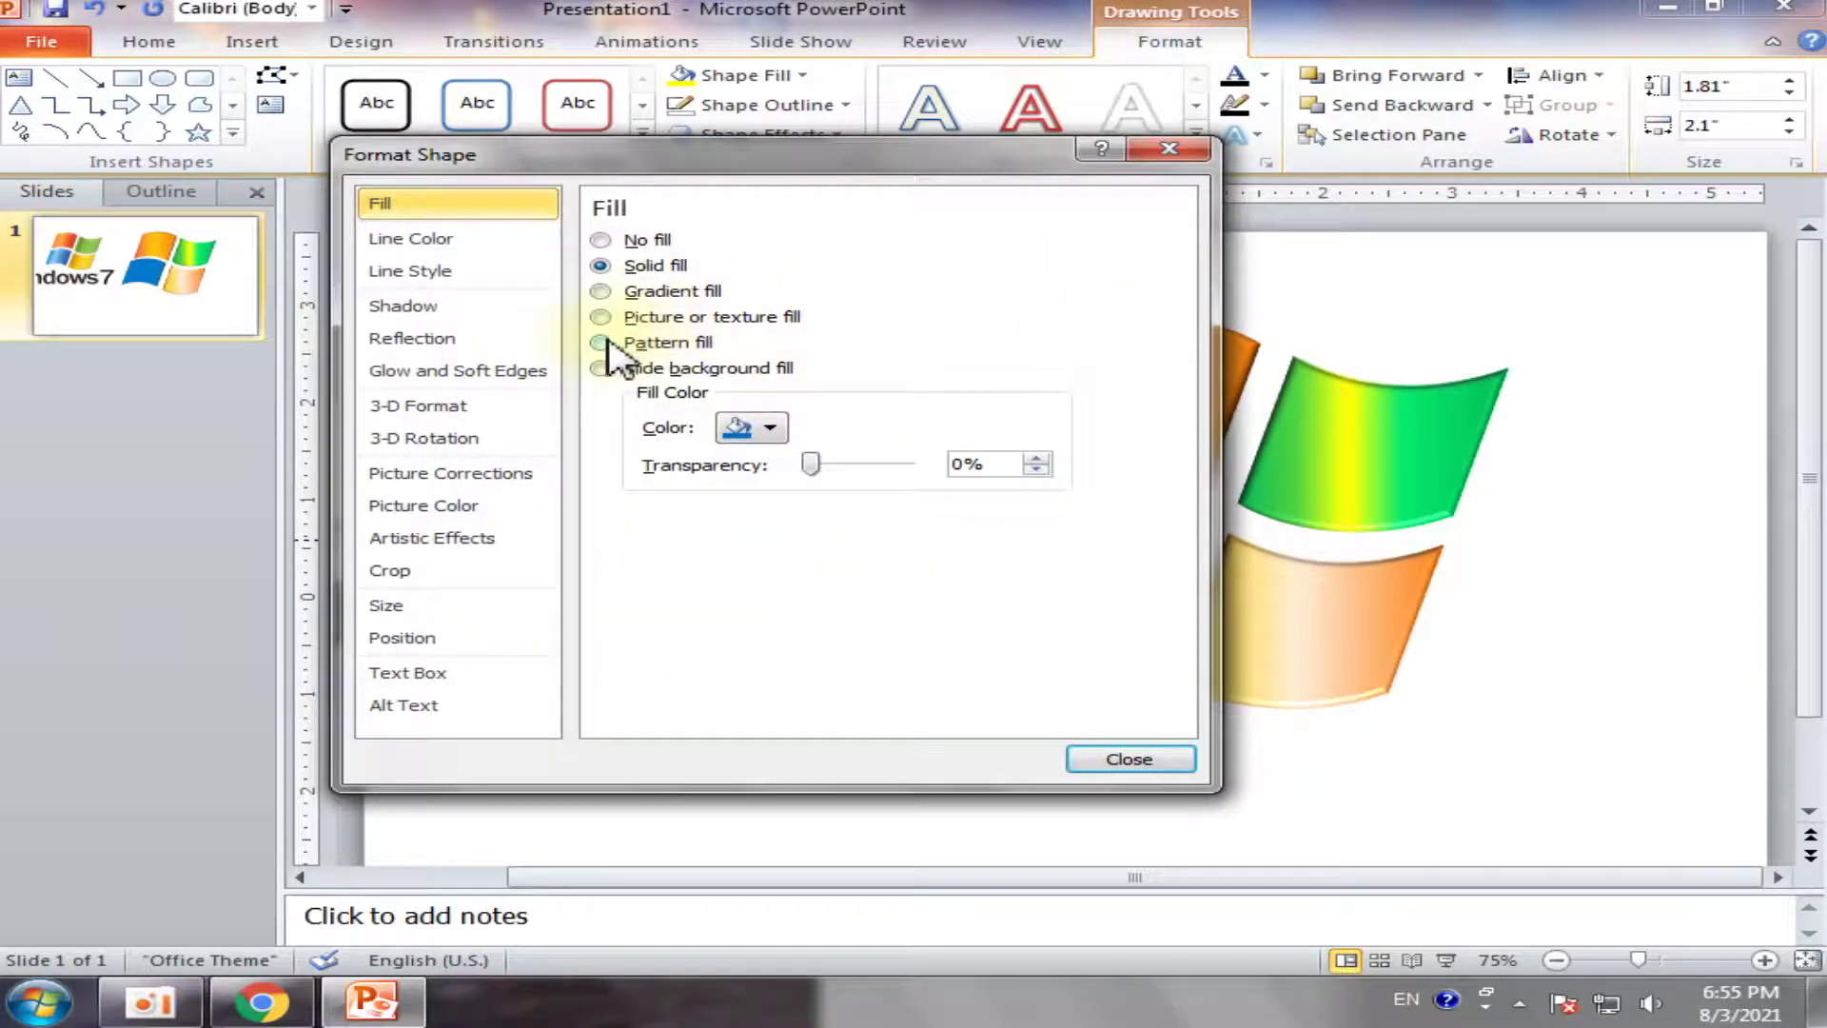
{"action": "left_click", "coordinate": [601, 342]}
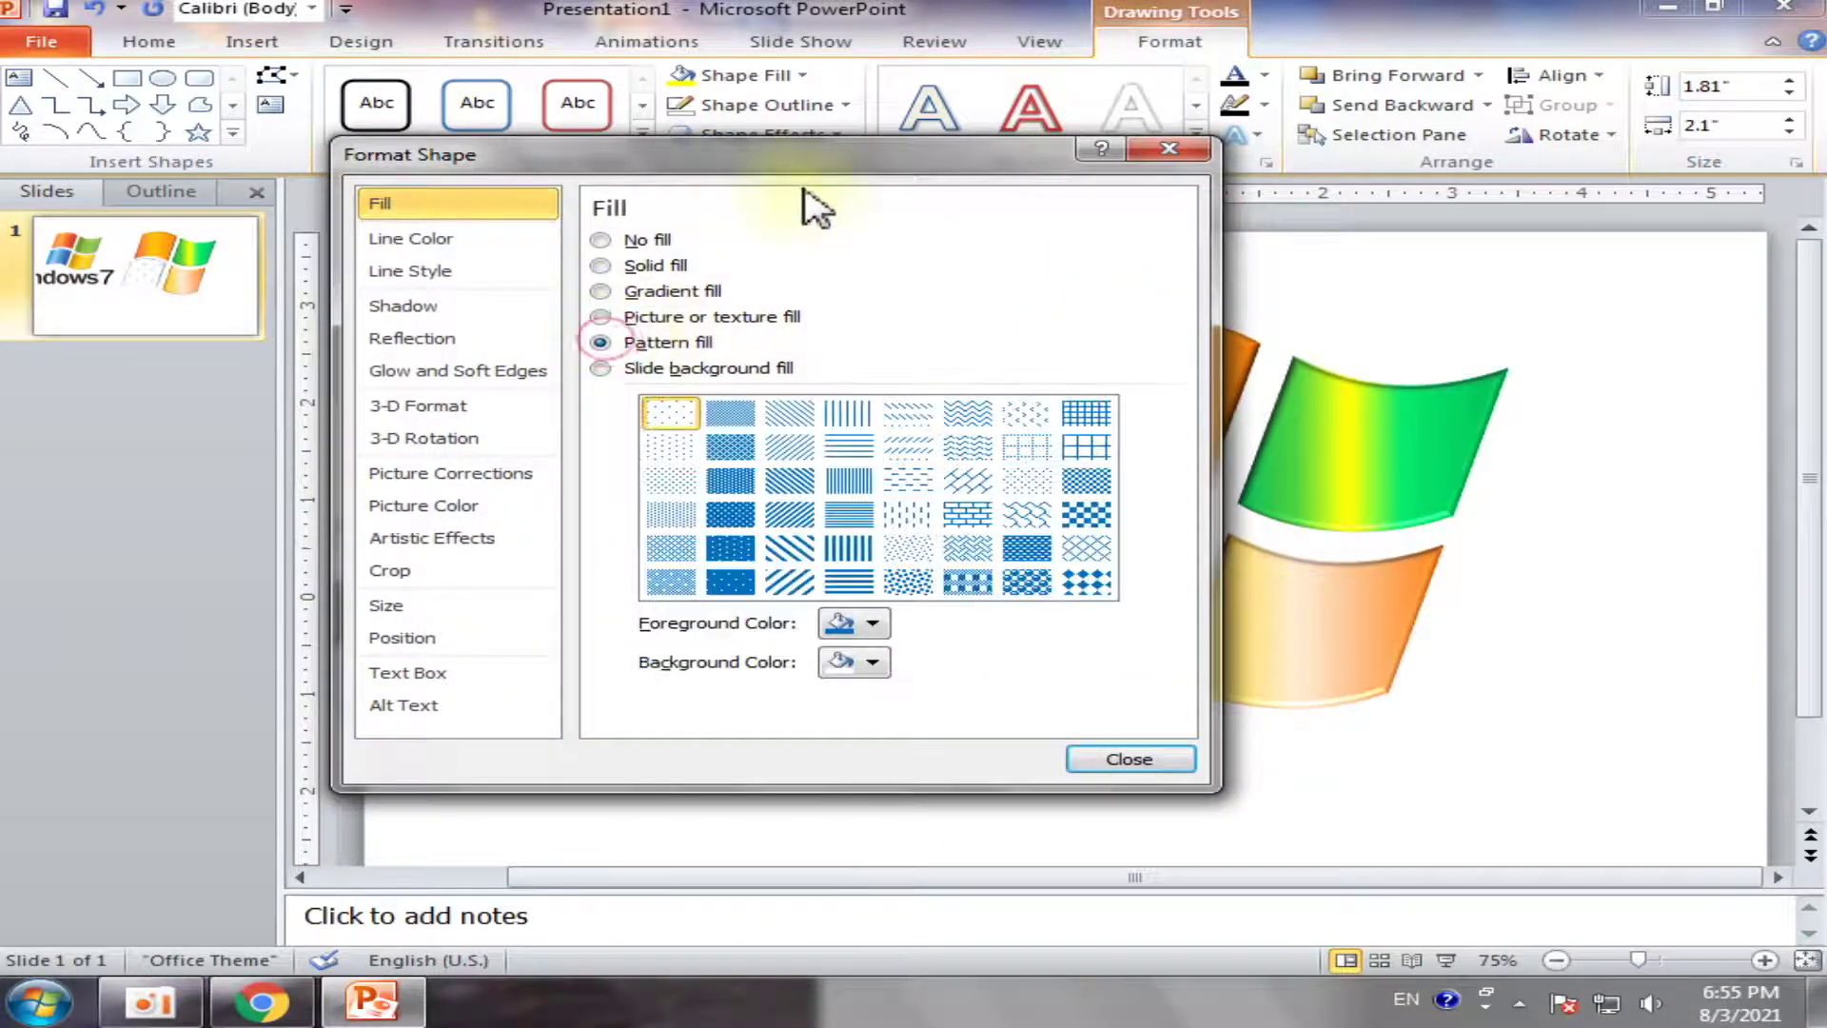
{"action": "left_click", "coordinate": [602, 292]}
{"action": "left_click_drag", "start_coordinate": [834, 157], "coordinate": [550, 212]}
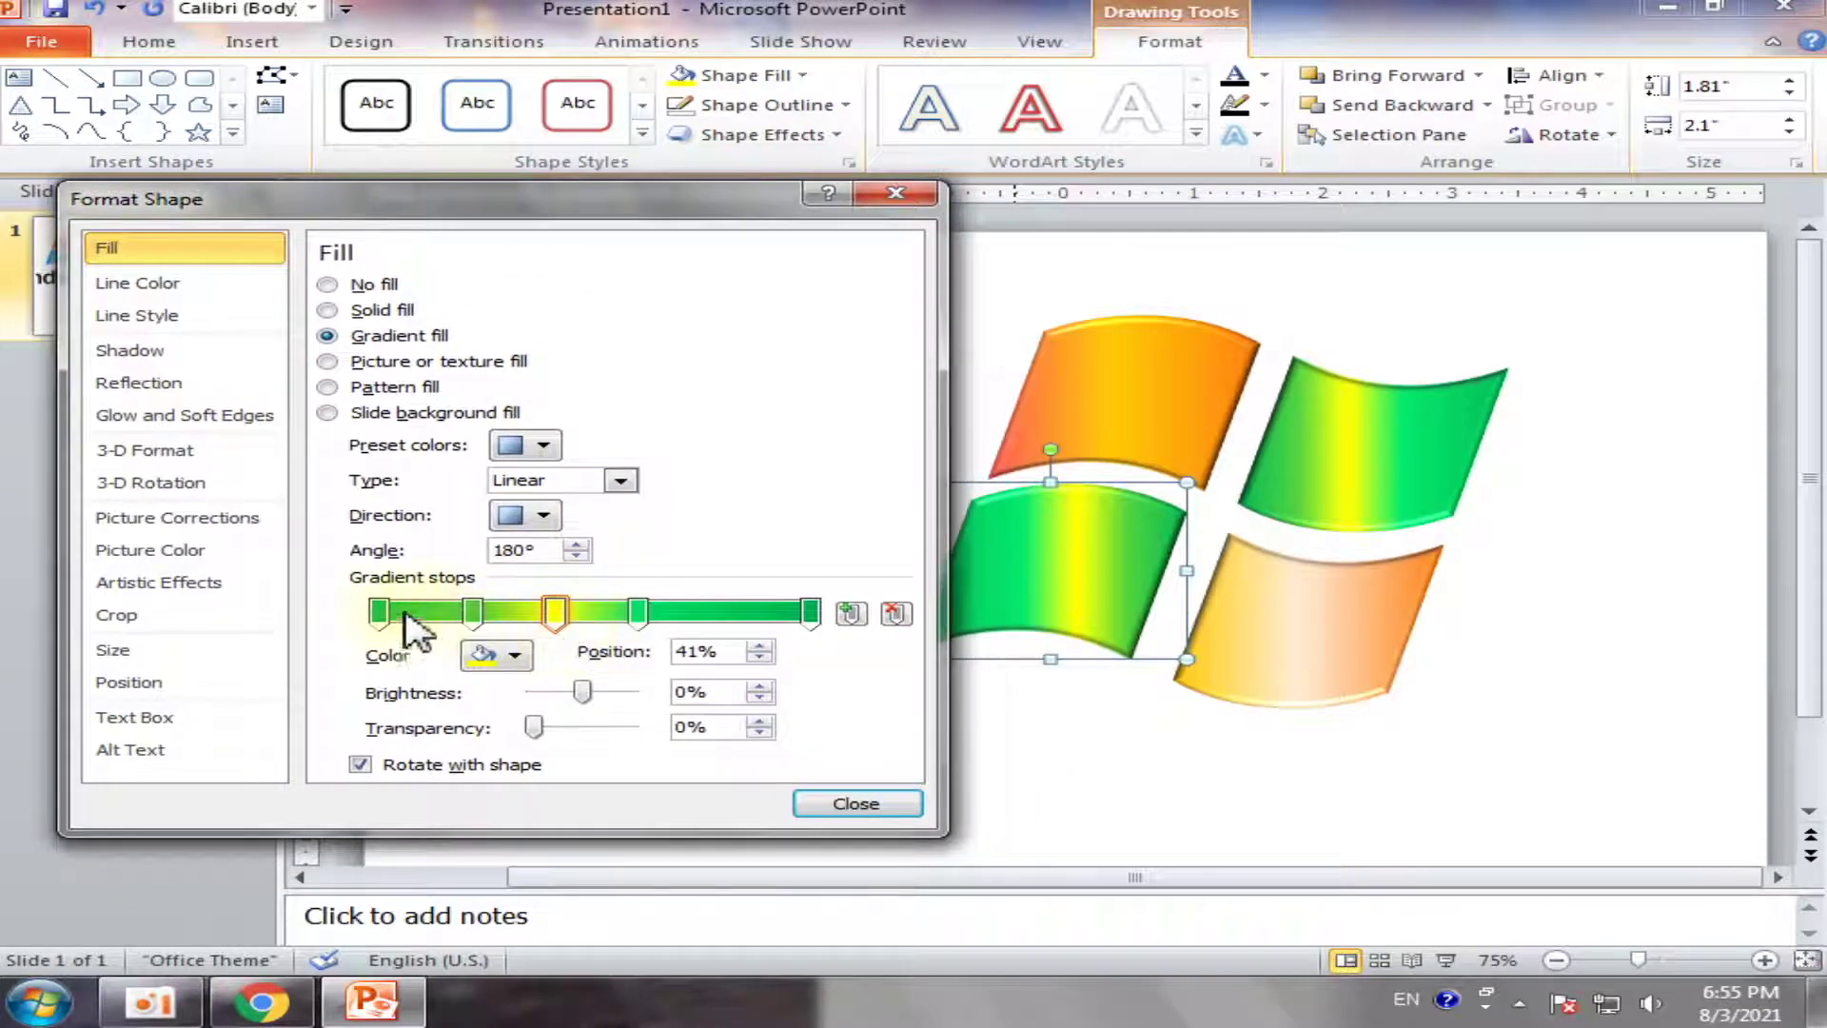
Make both end stops blue, with the green stop at 41% and the yellow stop at 47%, widening the blue edges
{"action": "left_click", "coordinate": [517, 655]}
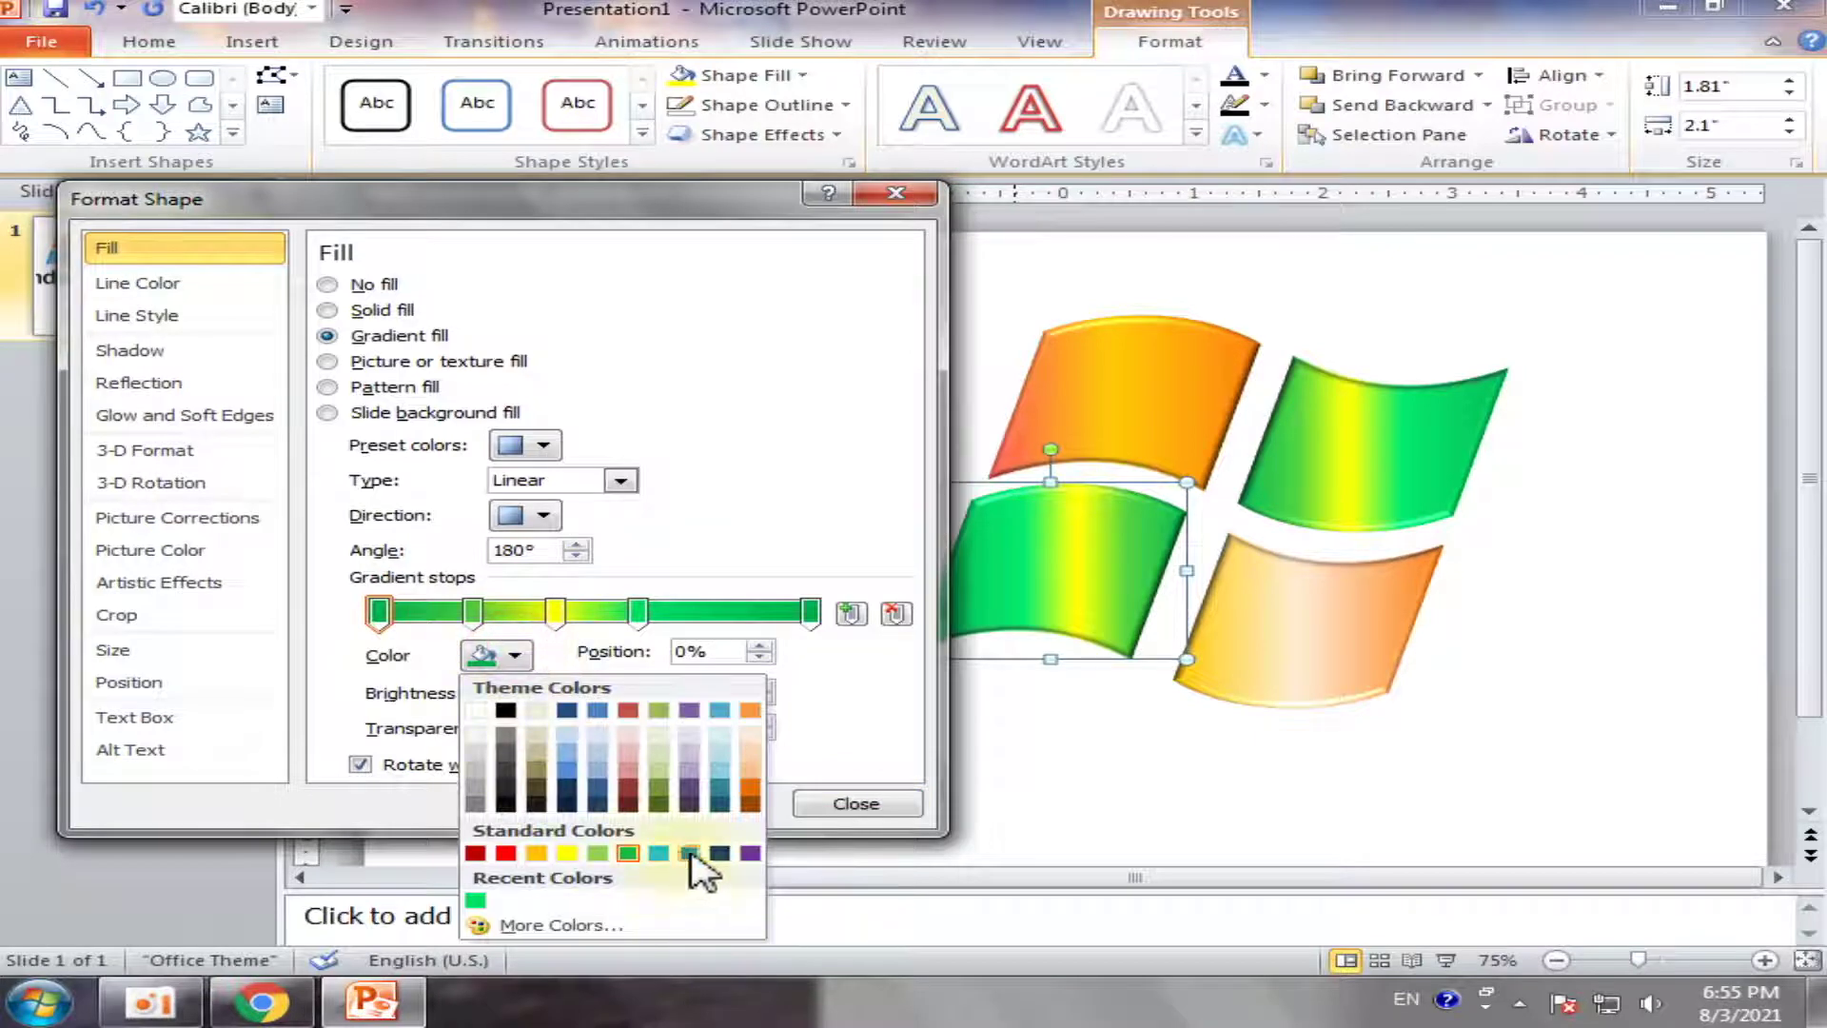
{"action": "left_click", "coordinate": [689, 852]}
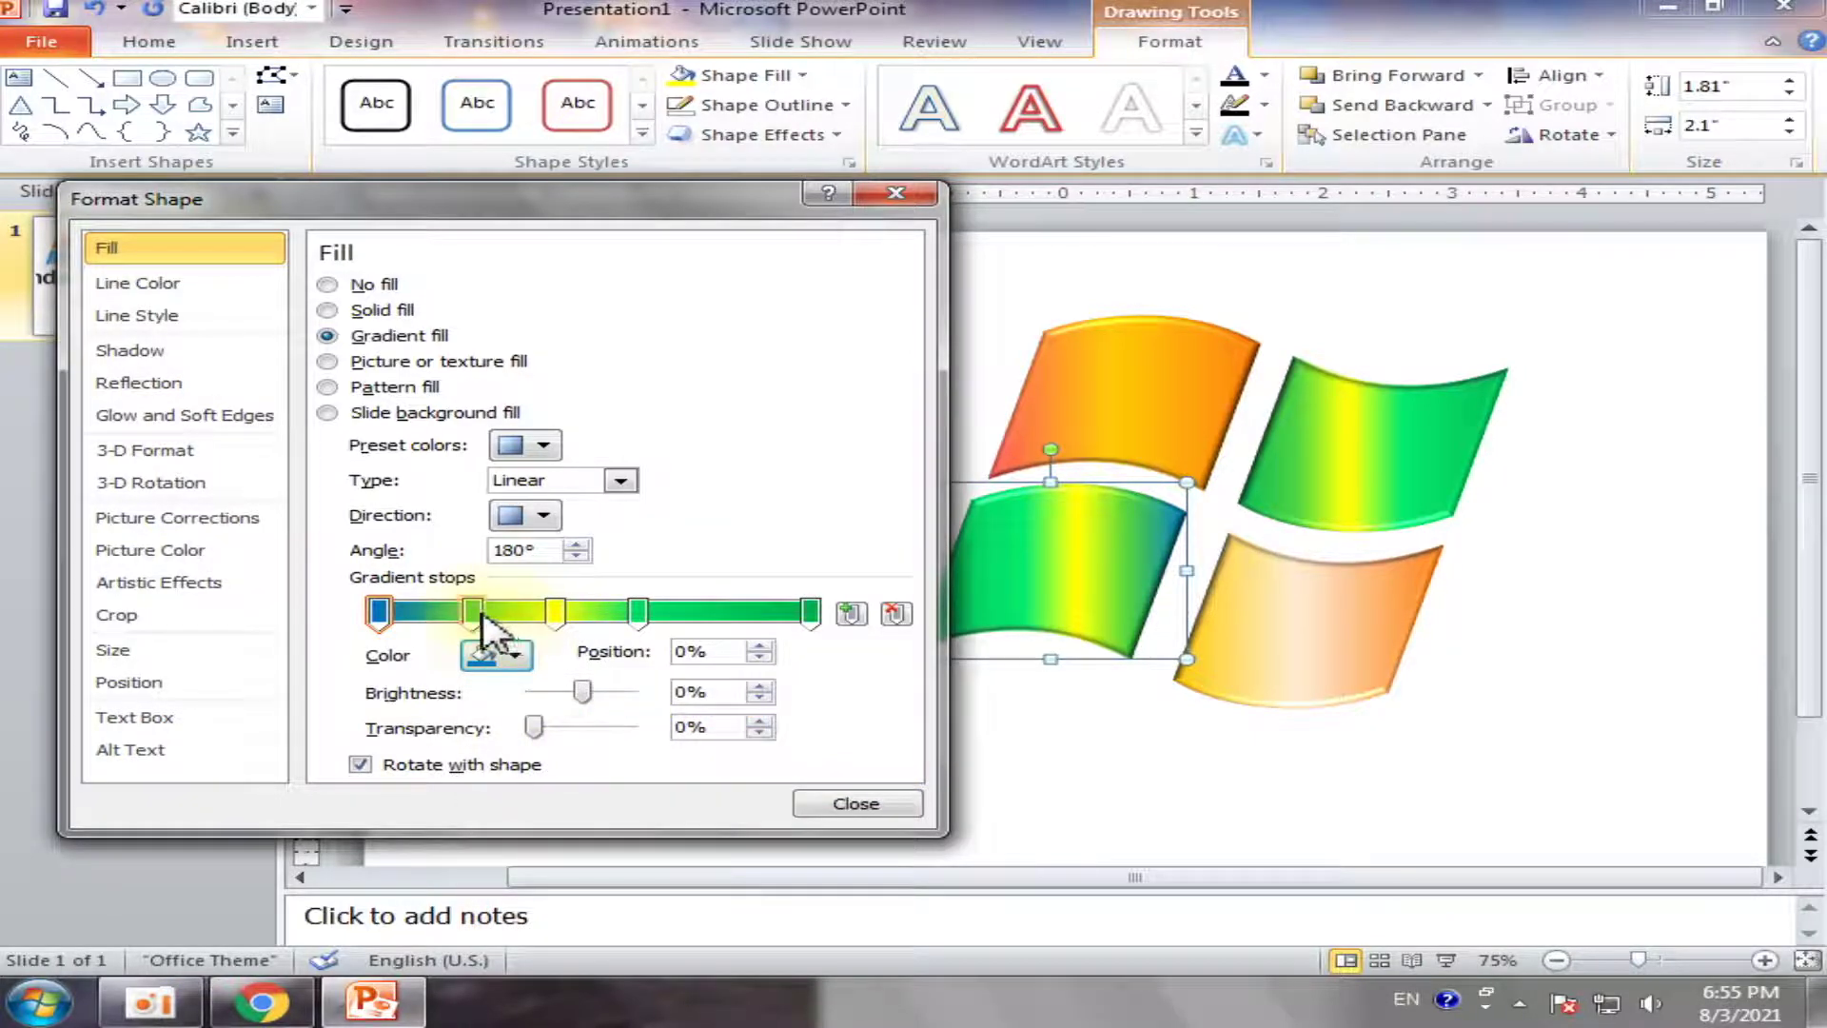
{"action": "mouse_move", "coordinate": [481, 612]}
{"action": "left_mouse_down"}
{"action": "mouse_move", "coordinate": [583, 614]}
{"action": "mouse_move", "coordinate": [539, 614]}
{"action": "mouse_move", "coordinate": [647, 700]}
{"action": "left_mouse_up"}
{"action": "left_click", "coordinate": [810, 612]}
{"action": "left_click", "coordinate": [505, 655]}
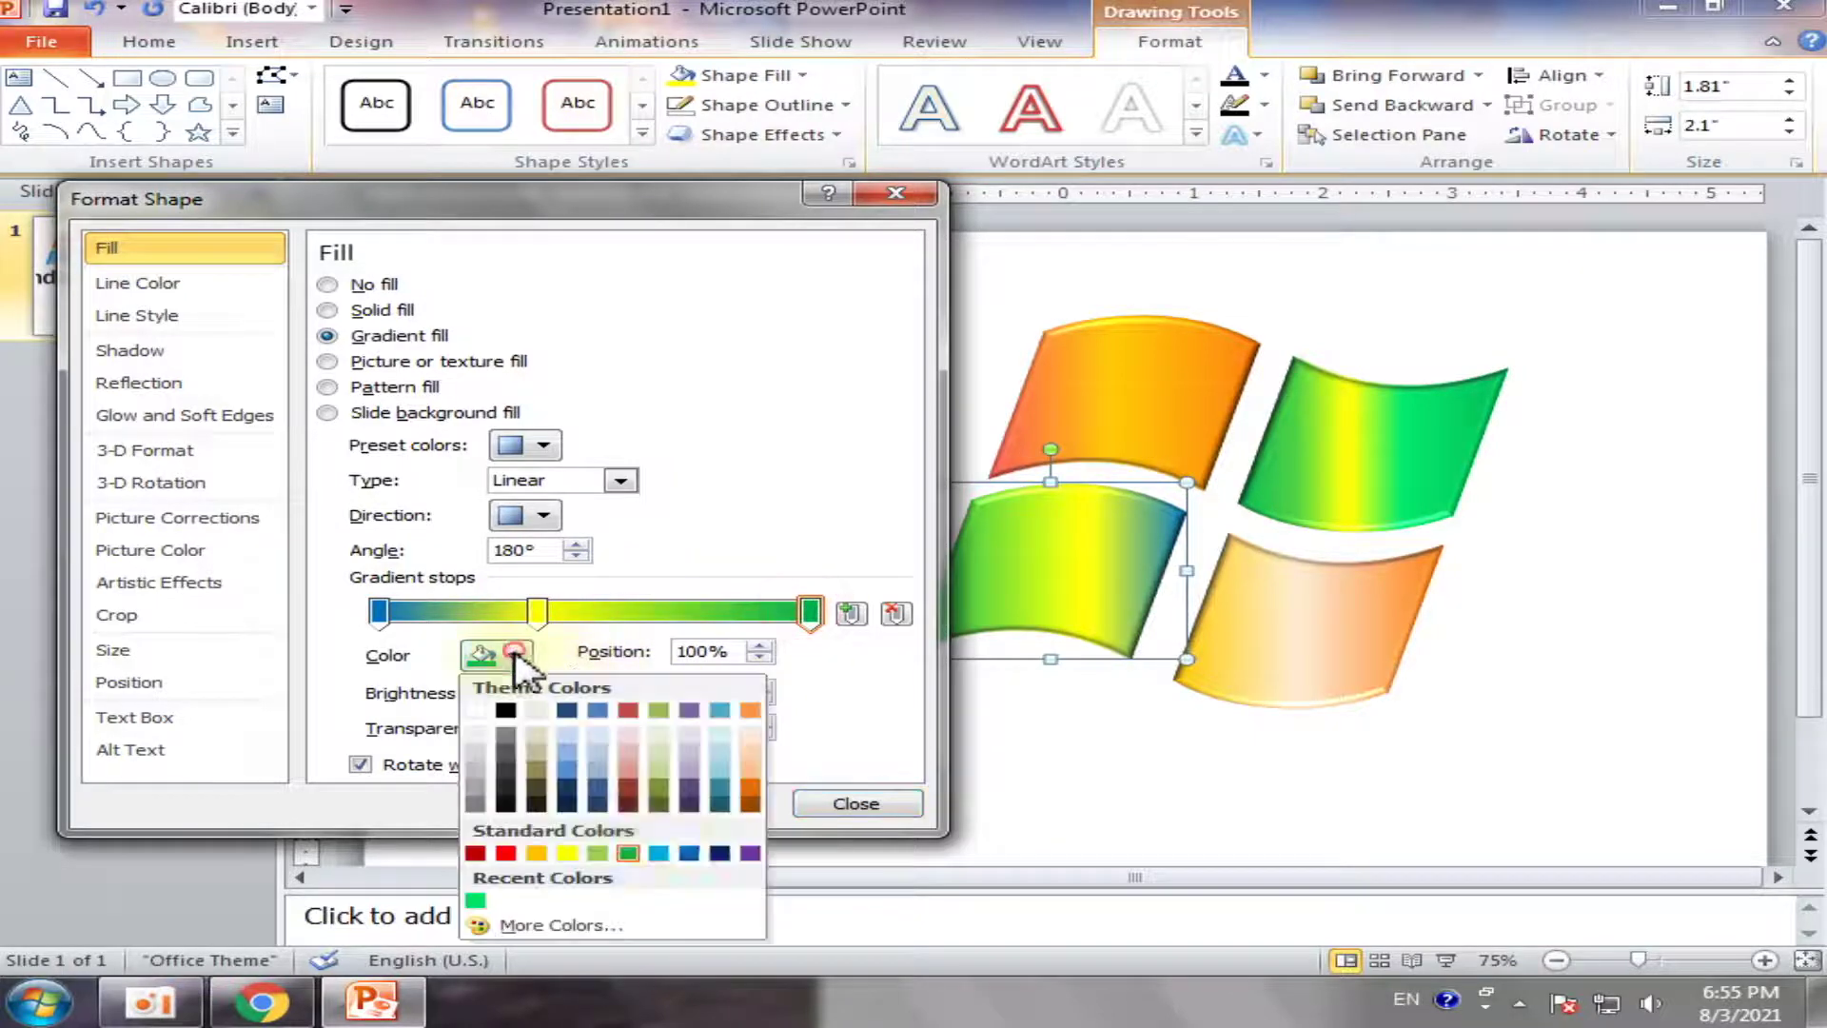
{"action": "left_click", "coordinate": [687, 852]}
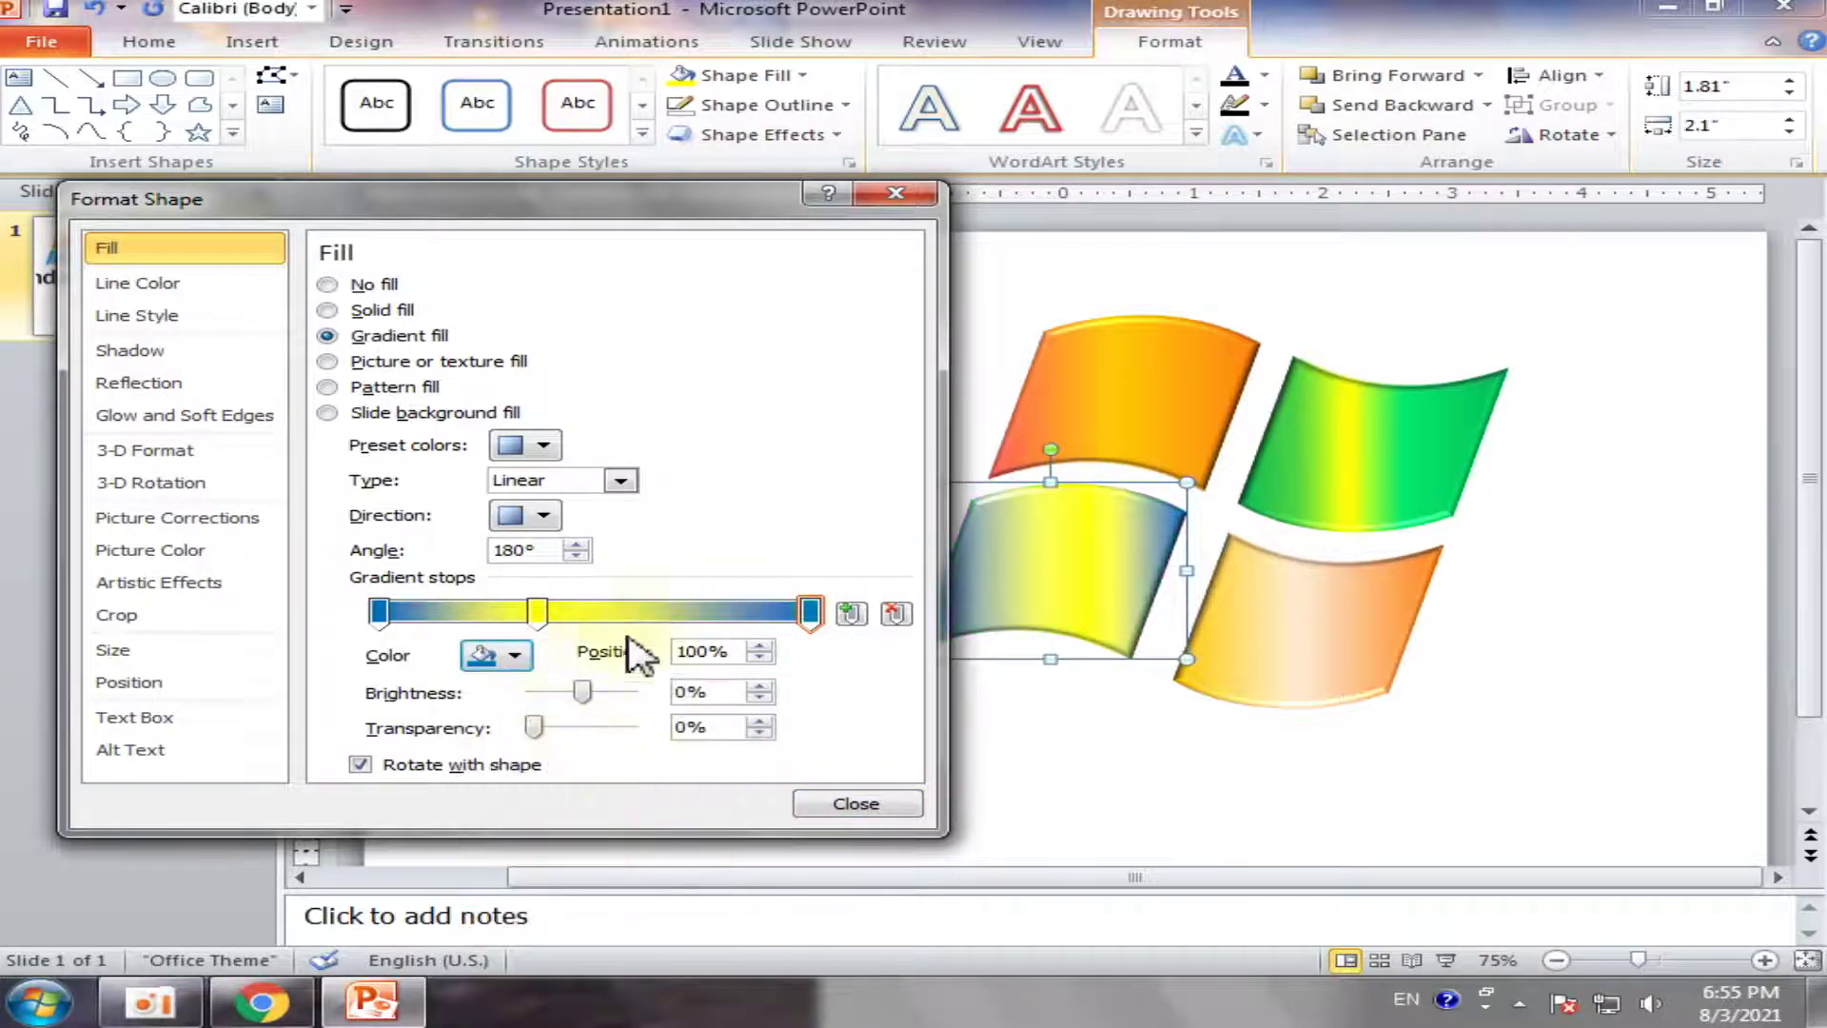
{"action": "left_click_drag", "start_coordinate": [539, 614], "coordinate": [582, 614]}
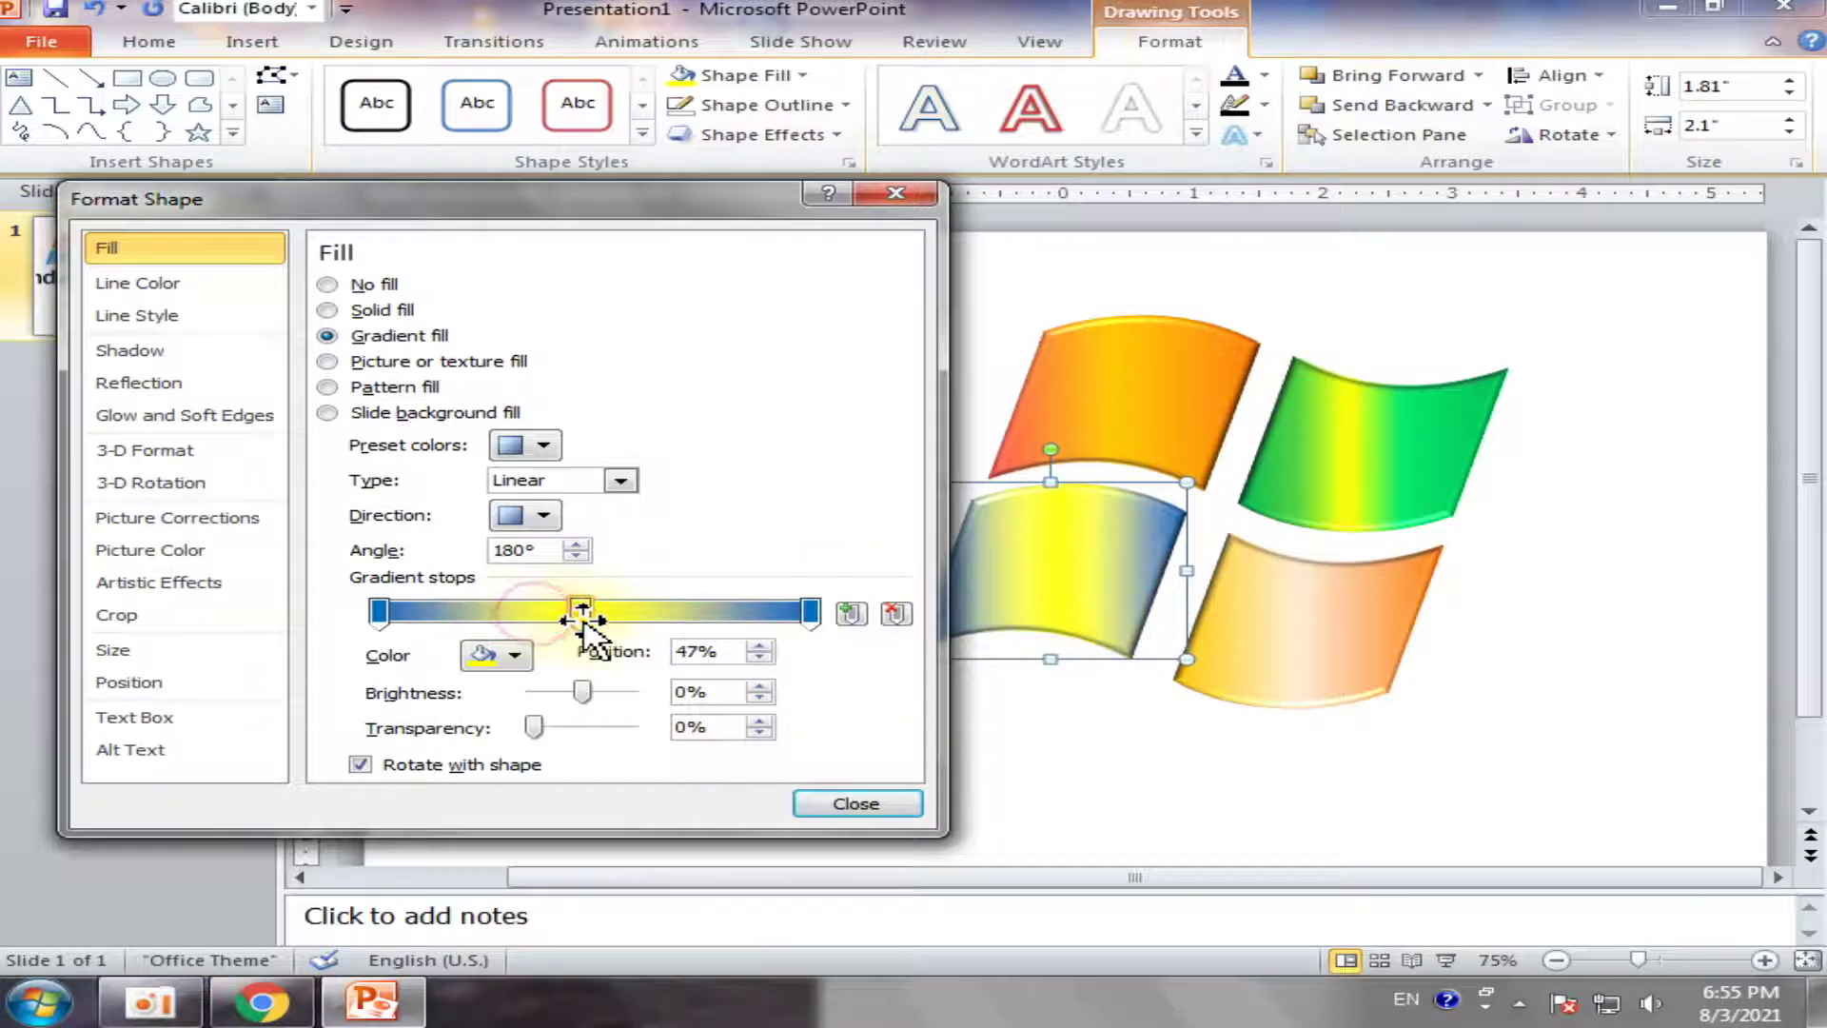
{"action": "left_click_drag", "start_coordinate": [810, 612], "coordinate": [650, 612]}
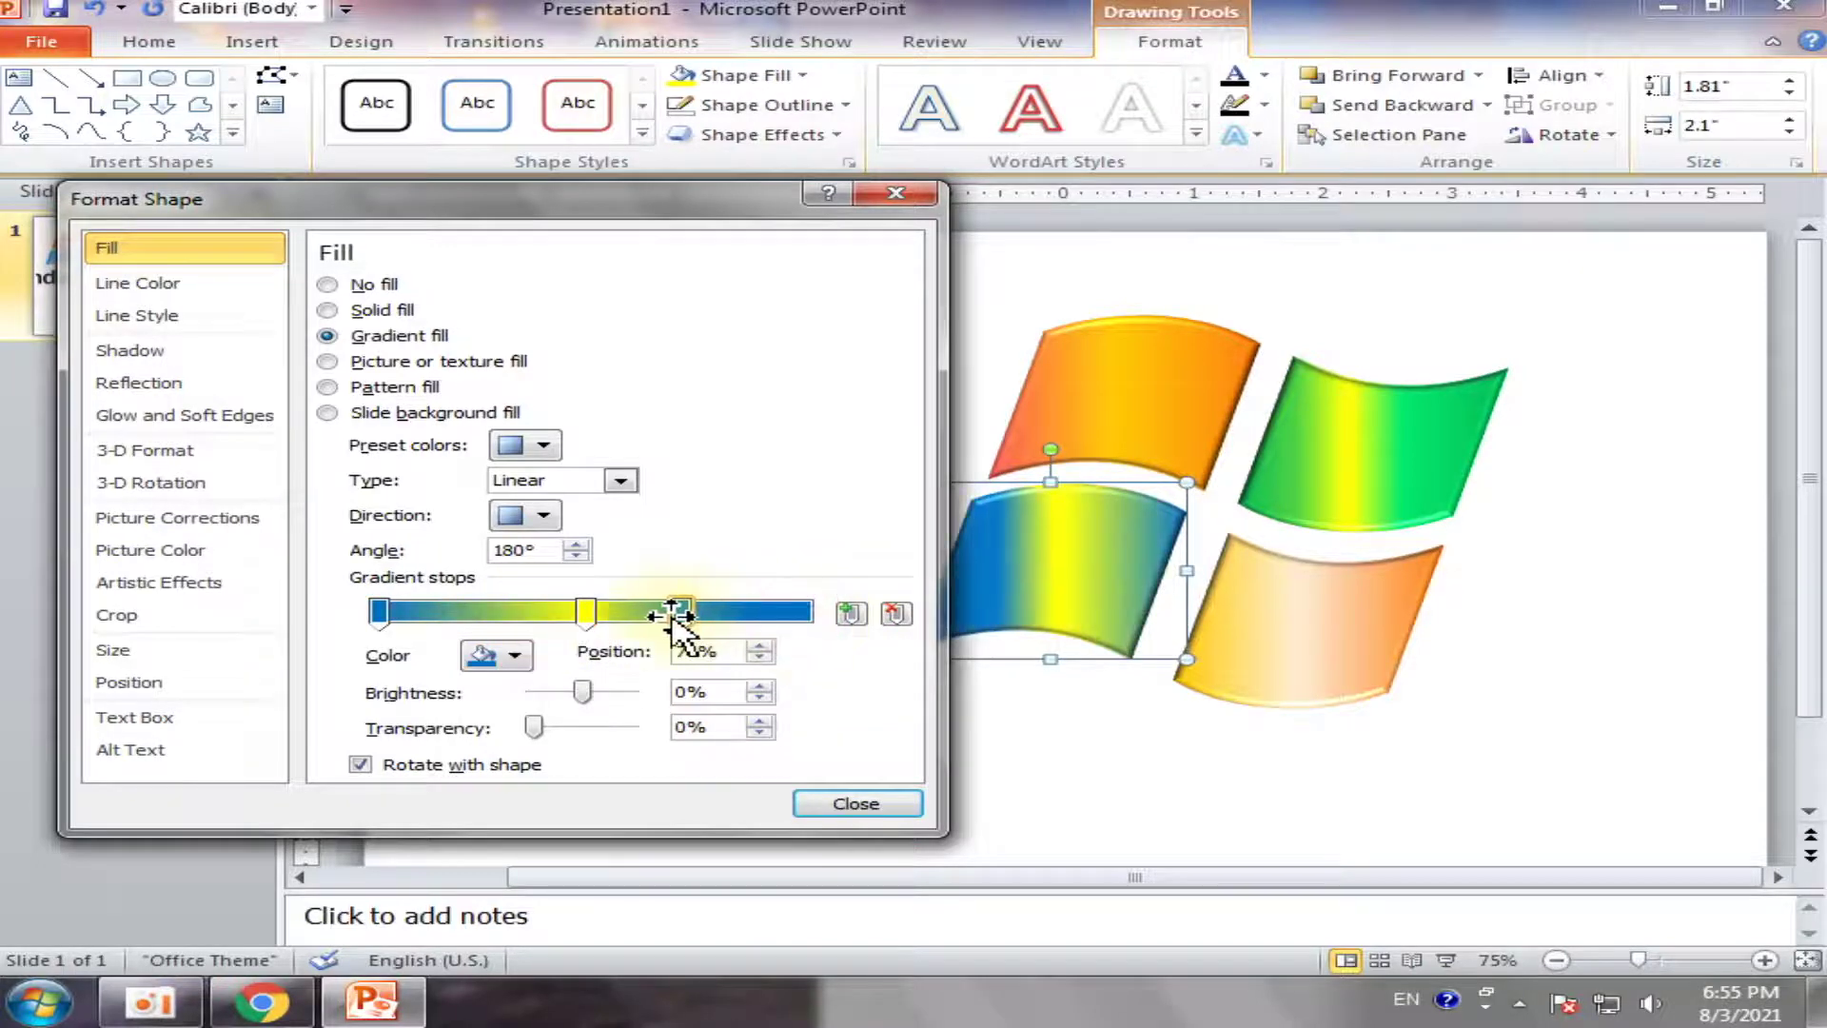
{"action": "mouse_move", "coordinate": [379, 612]}
{"action": "left_mouse_down"}
{"action": "mouse_move", "coordinate": [565, 617]}
{"action": "mouse_move", "coordinate": [285, 614]}
{"action": "left_mouse_up"}
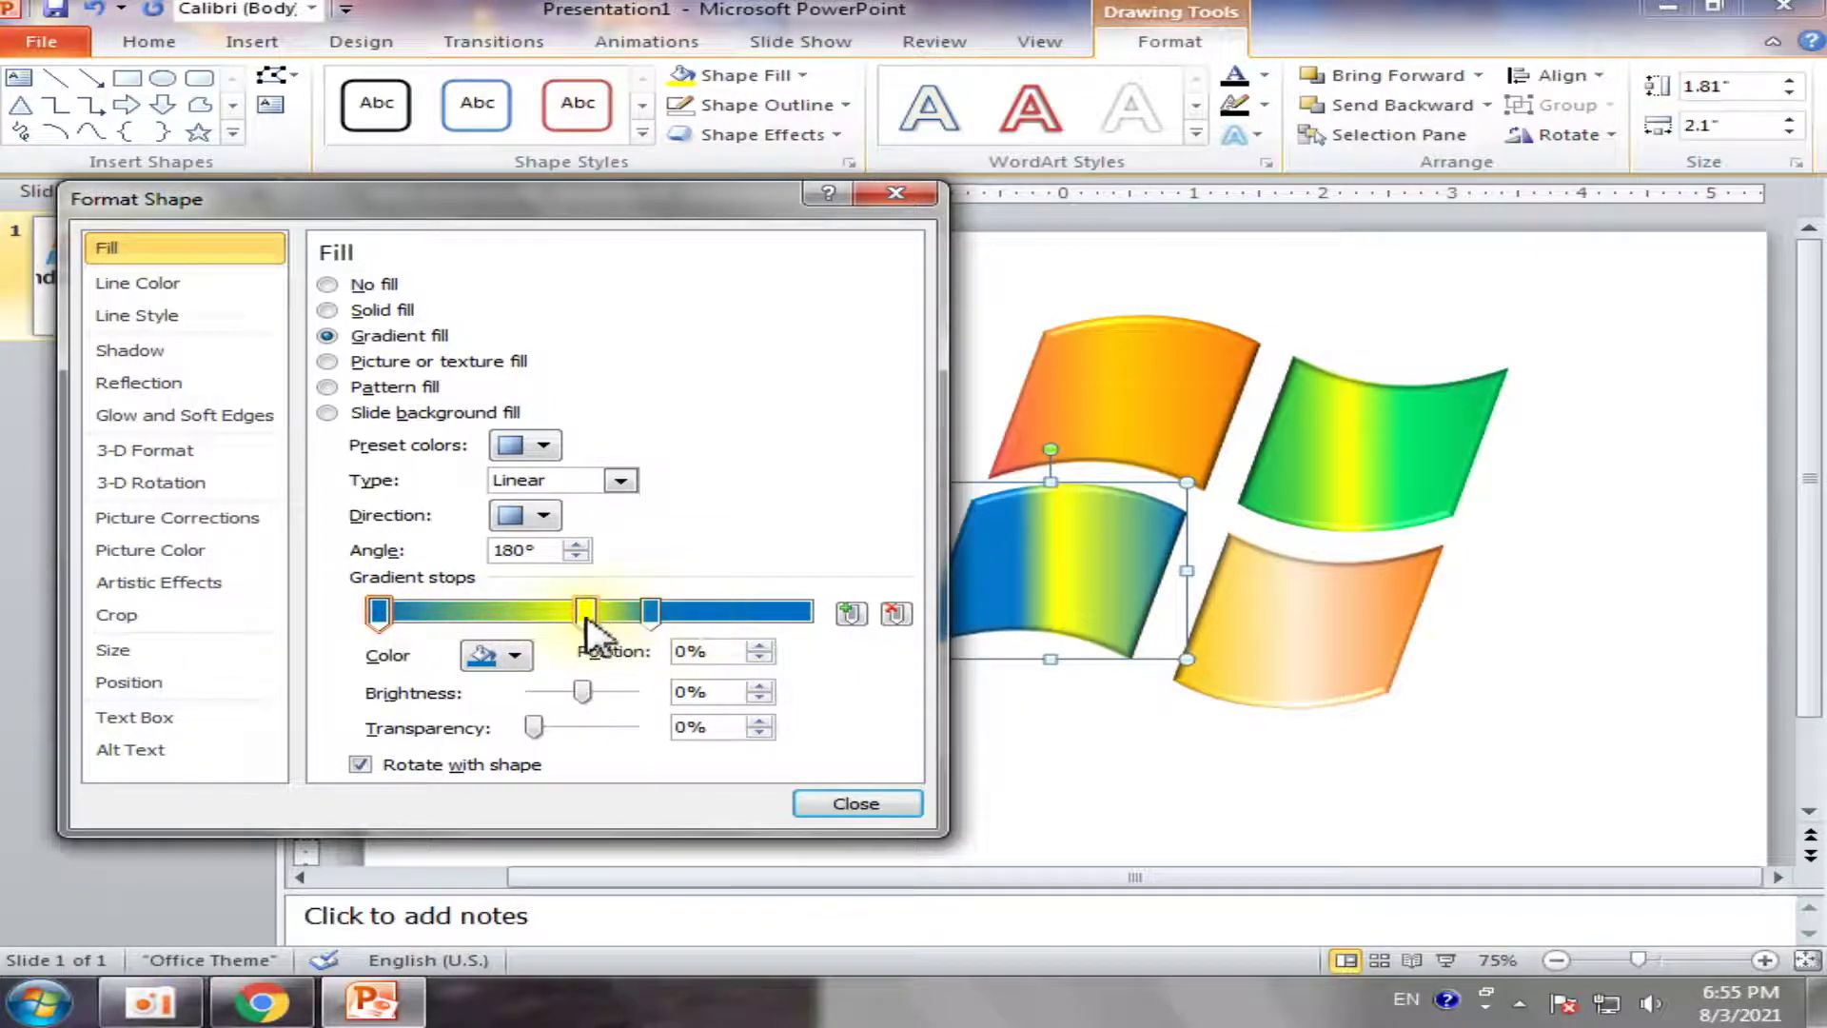
Turn the middle stop white, shift it to 42%, and set a stop's brightness to 54%
{"action": "left_click", "coordinate": [525, 654]}
{"action": "left_click", "coordinate": [484, 716]}
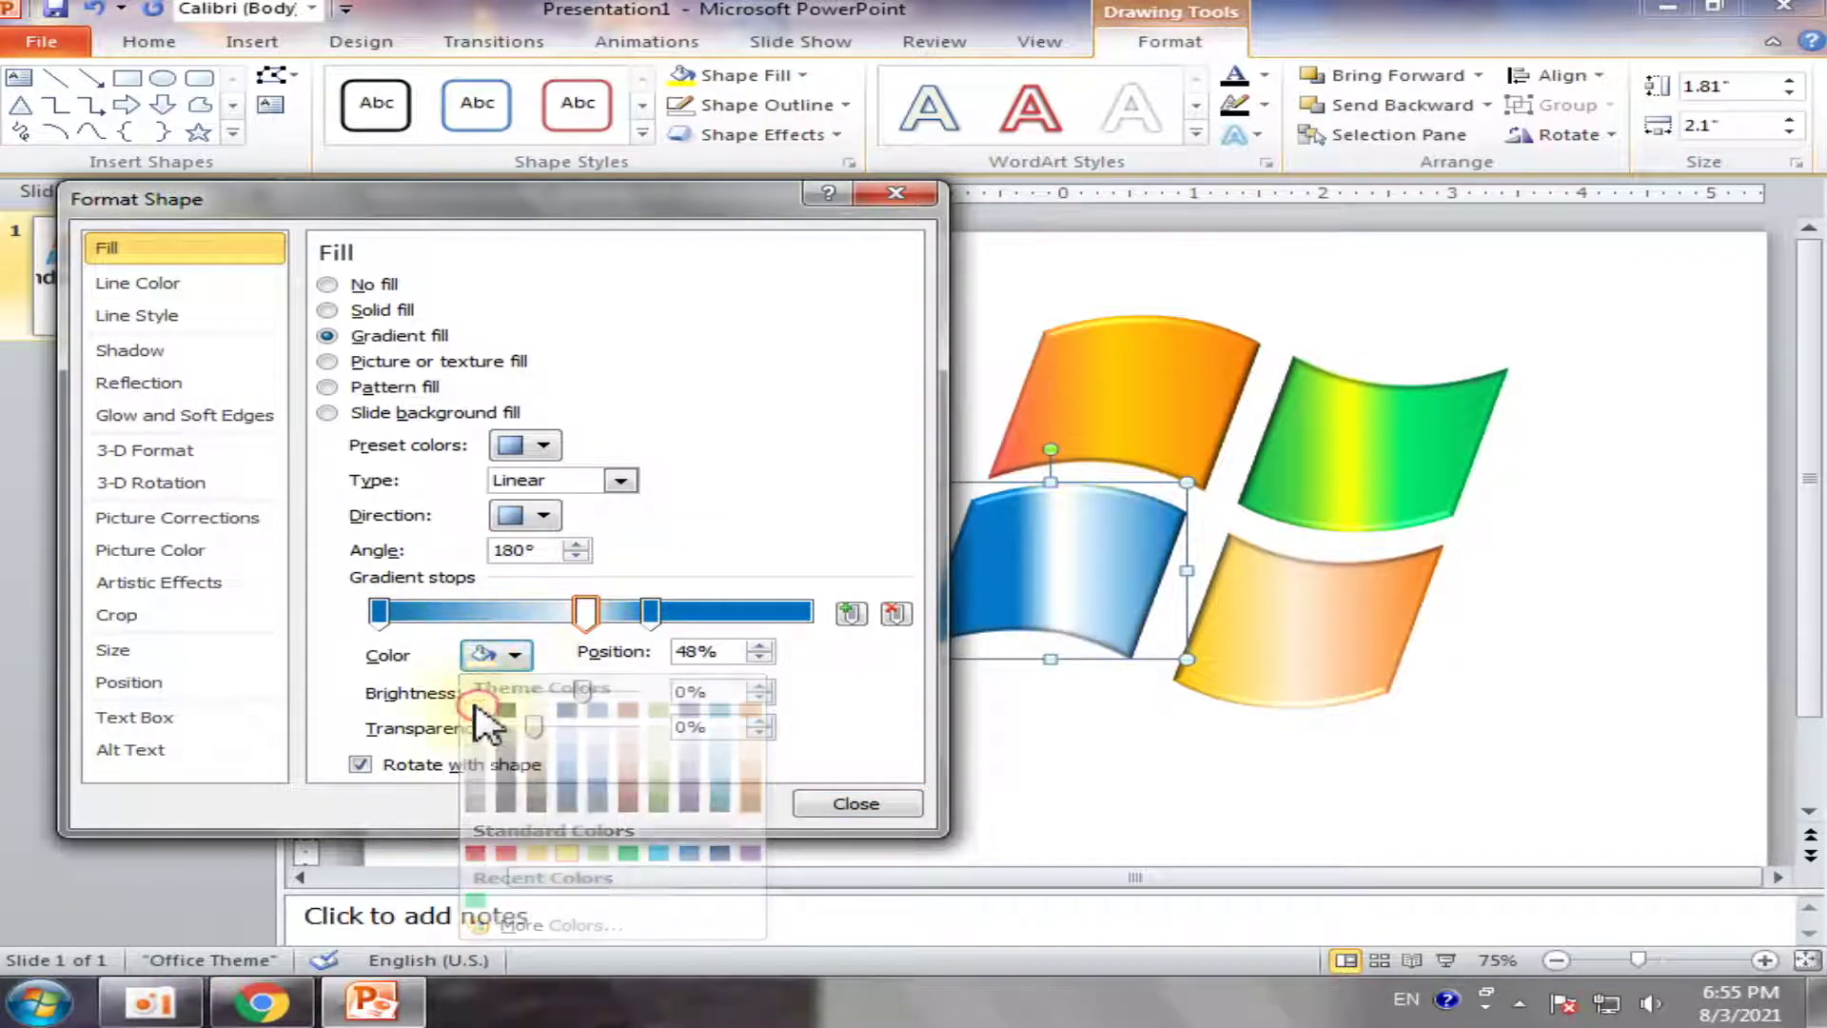
{"action": "mouse_move", "coordinate": [588, 614]}
{"action": "left_mouse_down"}
{"action": "mouse_move", "coordinate": [565, 612]}
{"action": "mouse_move", "coordinate": [640, 613]}
{"action": "mouse_move", "coordinate": [244, 620]}
{"action": "left_mouse_up"}
{"action": "left_click", "coordinate": [381, 614]}
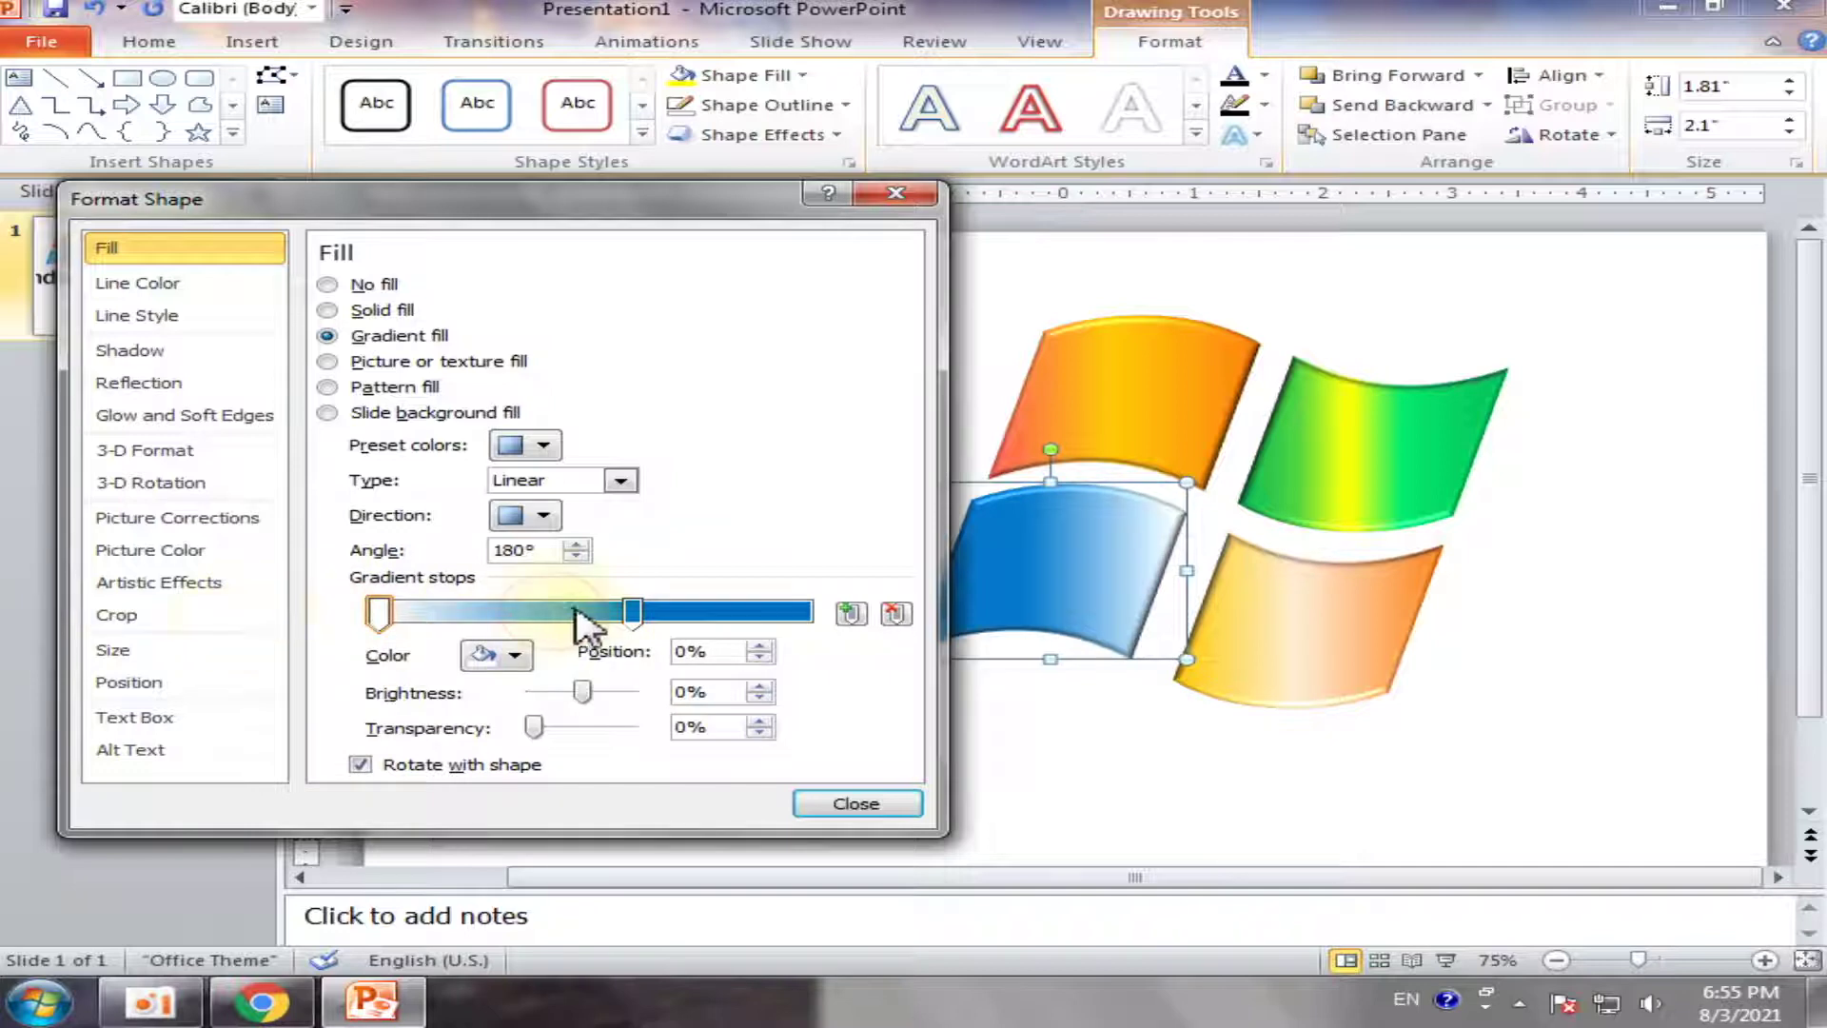
{"action": "mouse_move", "coordinate": [641, 614]}
{"action": "left_mouse_down"}
{"action": "mouse_move", "coordinate": [591, 612]}
{"action": "mouse_move", "coordinate": [874, 638]}
{"action": "mouse_move", "coordinate": [775, 614]}
{"action": "mouse_move", "coordinate": [568, 612]}
{"action": "left_mouse_up"}
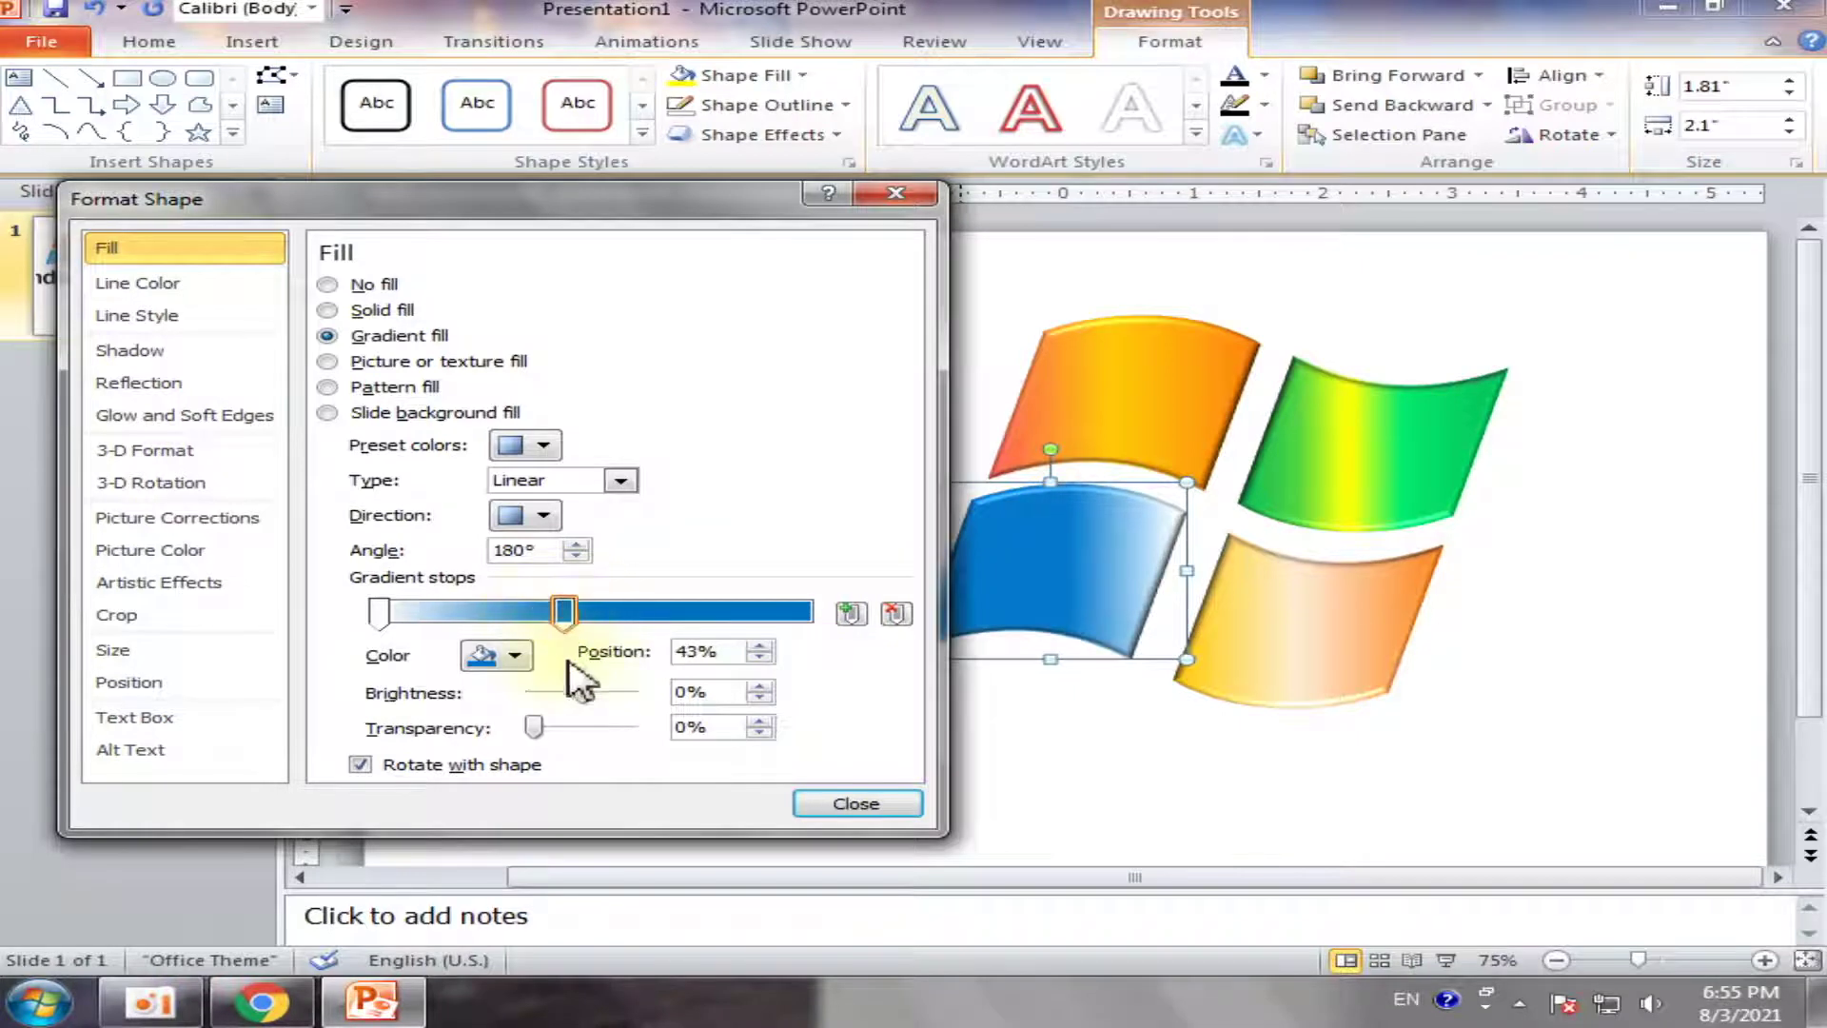
{"action": "mouse_move", "coordinate": [582, 702]}
{"action": "left_mouse_down"}
{"action": "mouse_move", "coordinate": [552, 693]}
{"action": "mouse_move", "coordinate": [609, 695]}
{"action": "mouse_move", "coordinate": [588, 693]}
{"action": "left_mouse_up"}
{"action": "mouse_move", "coordinate": [568, 612]}
{"action": "left_mouse_down"}
{"action": "mouse_move", "coordinate": [783, 614]}
{"action": "mouse_move", "coordinate": [861, 639]}
{"action": "left_mouse_up"}
Make the left stop solid blue and the middle stop white, pull the right stop inward, then close
{"action": "mouse_move", "coordinate": [381, 614]}
{"action": "left_mouse_down"}
{"action": "mouse_move", "coordinate": [552, 614]}
{"action": "mouse_move", "coordinate": [382, 619]}
{"action": "left_mouse_up"}
{"action": "left_click", "coordinate": [520, 656]}
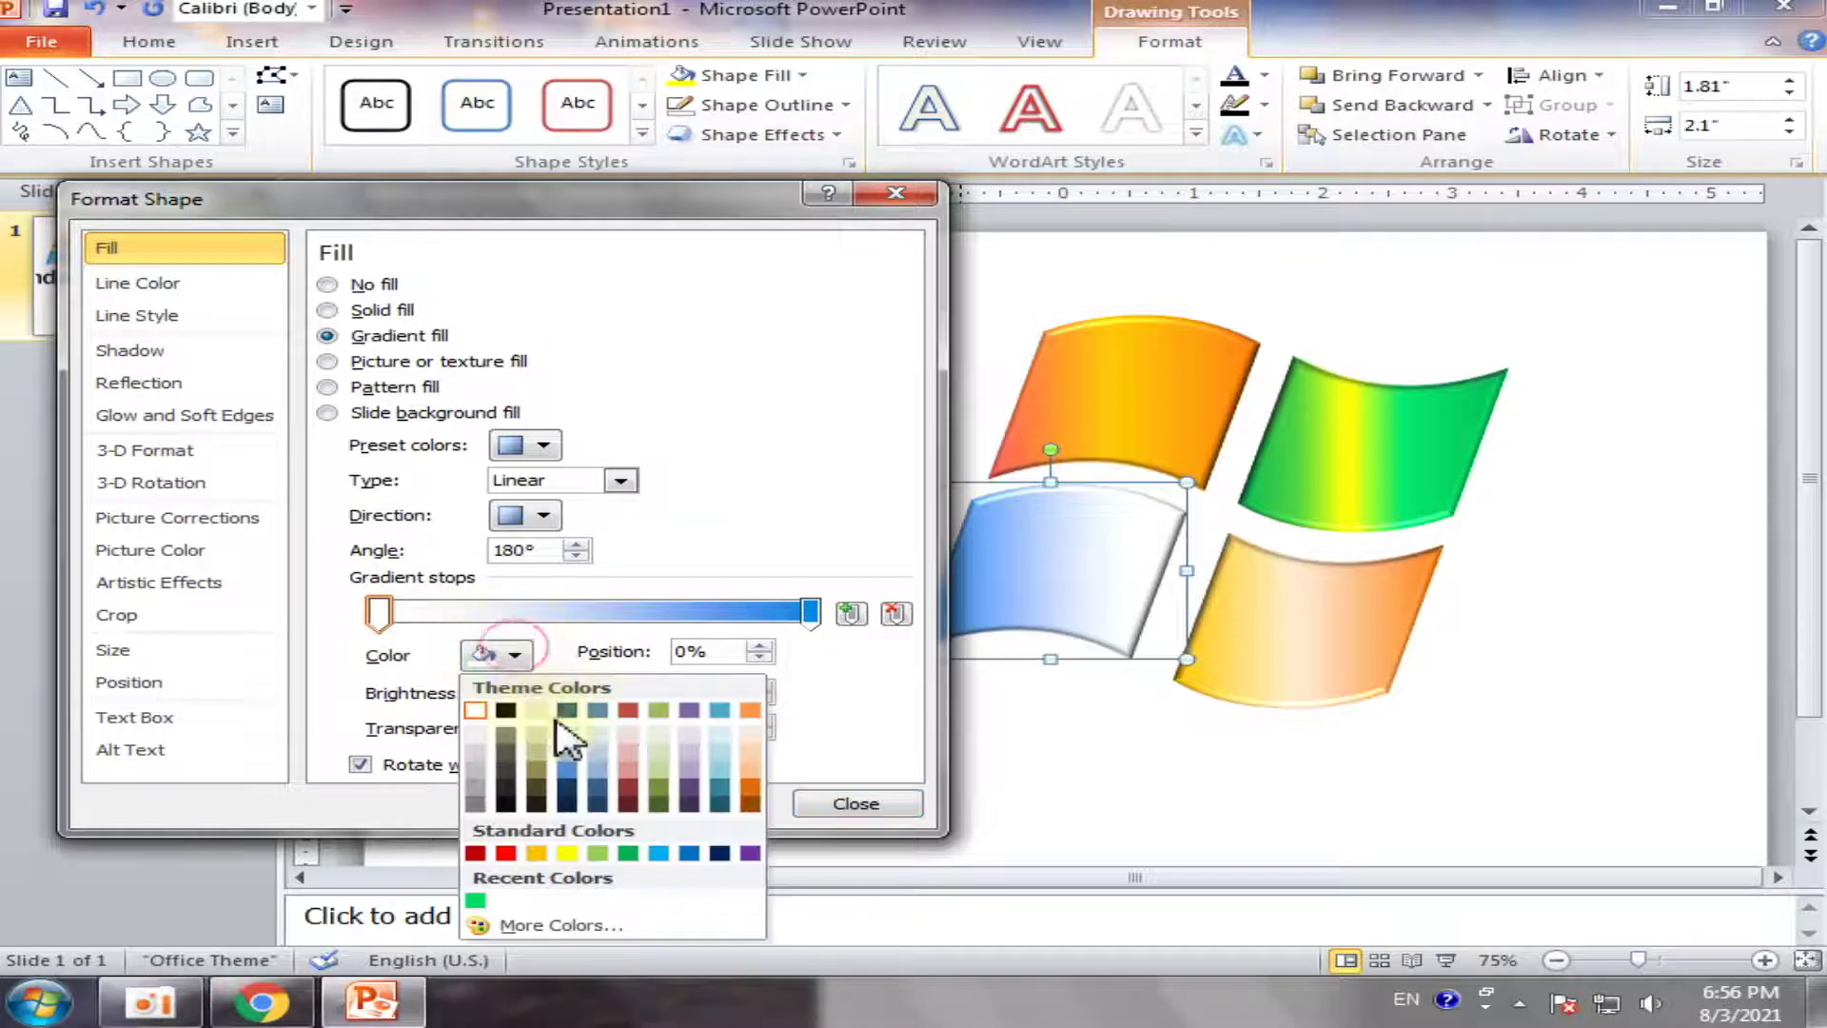
{"action": "left_click", "coordinate": [690, 852]}
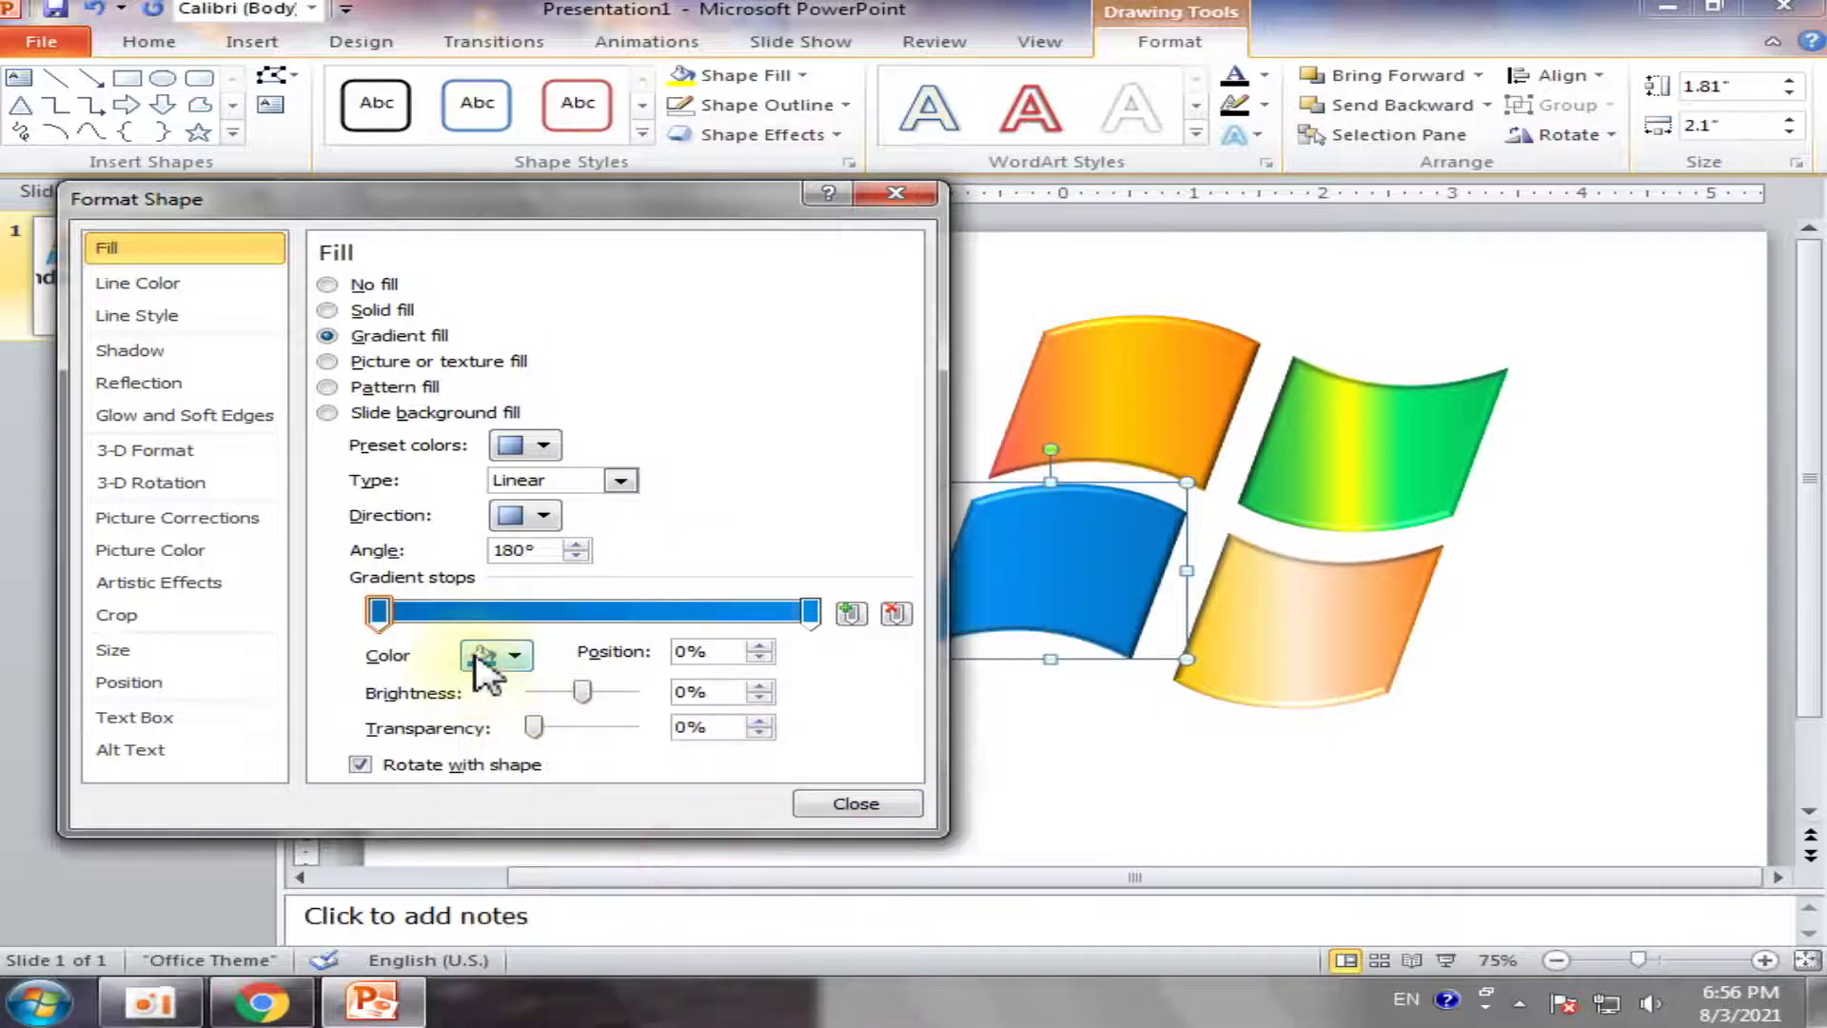
{"action": "left_click", "coordinate": [495, 655]}
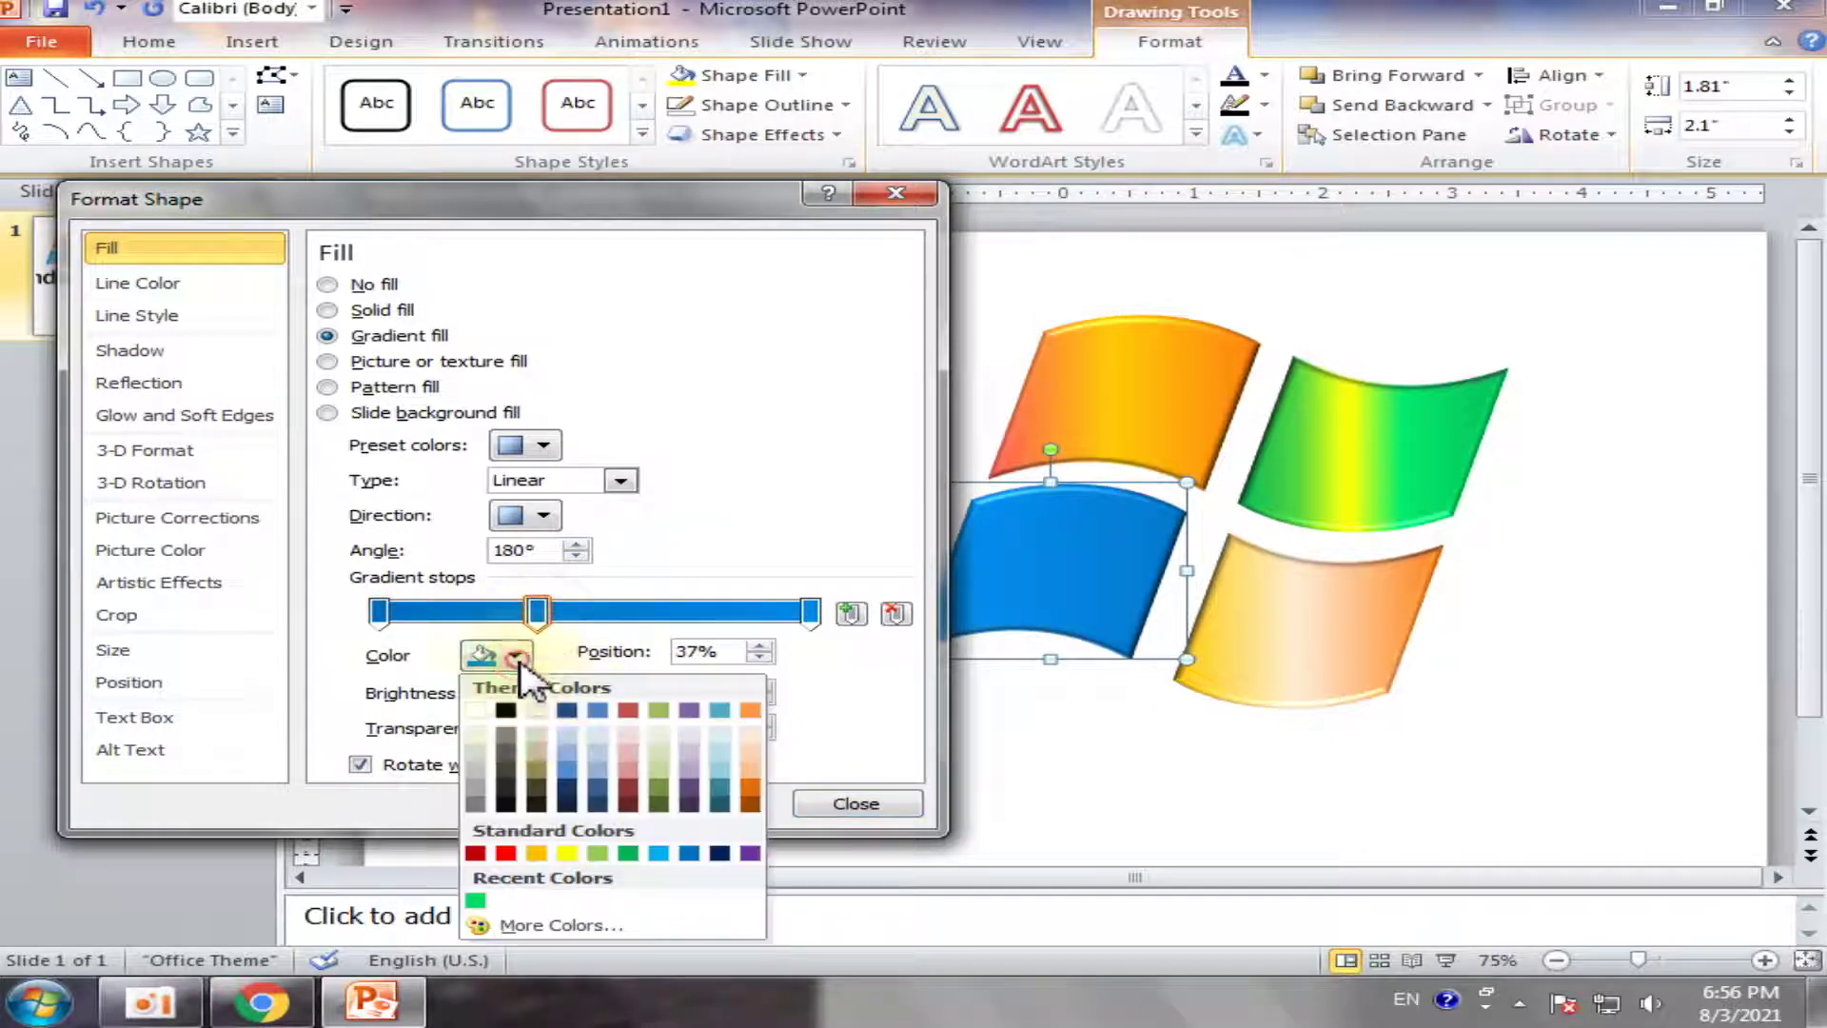
{"action": "left_click", "coordinate": [476, 710]}
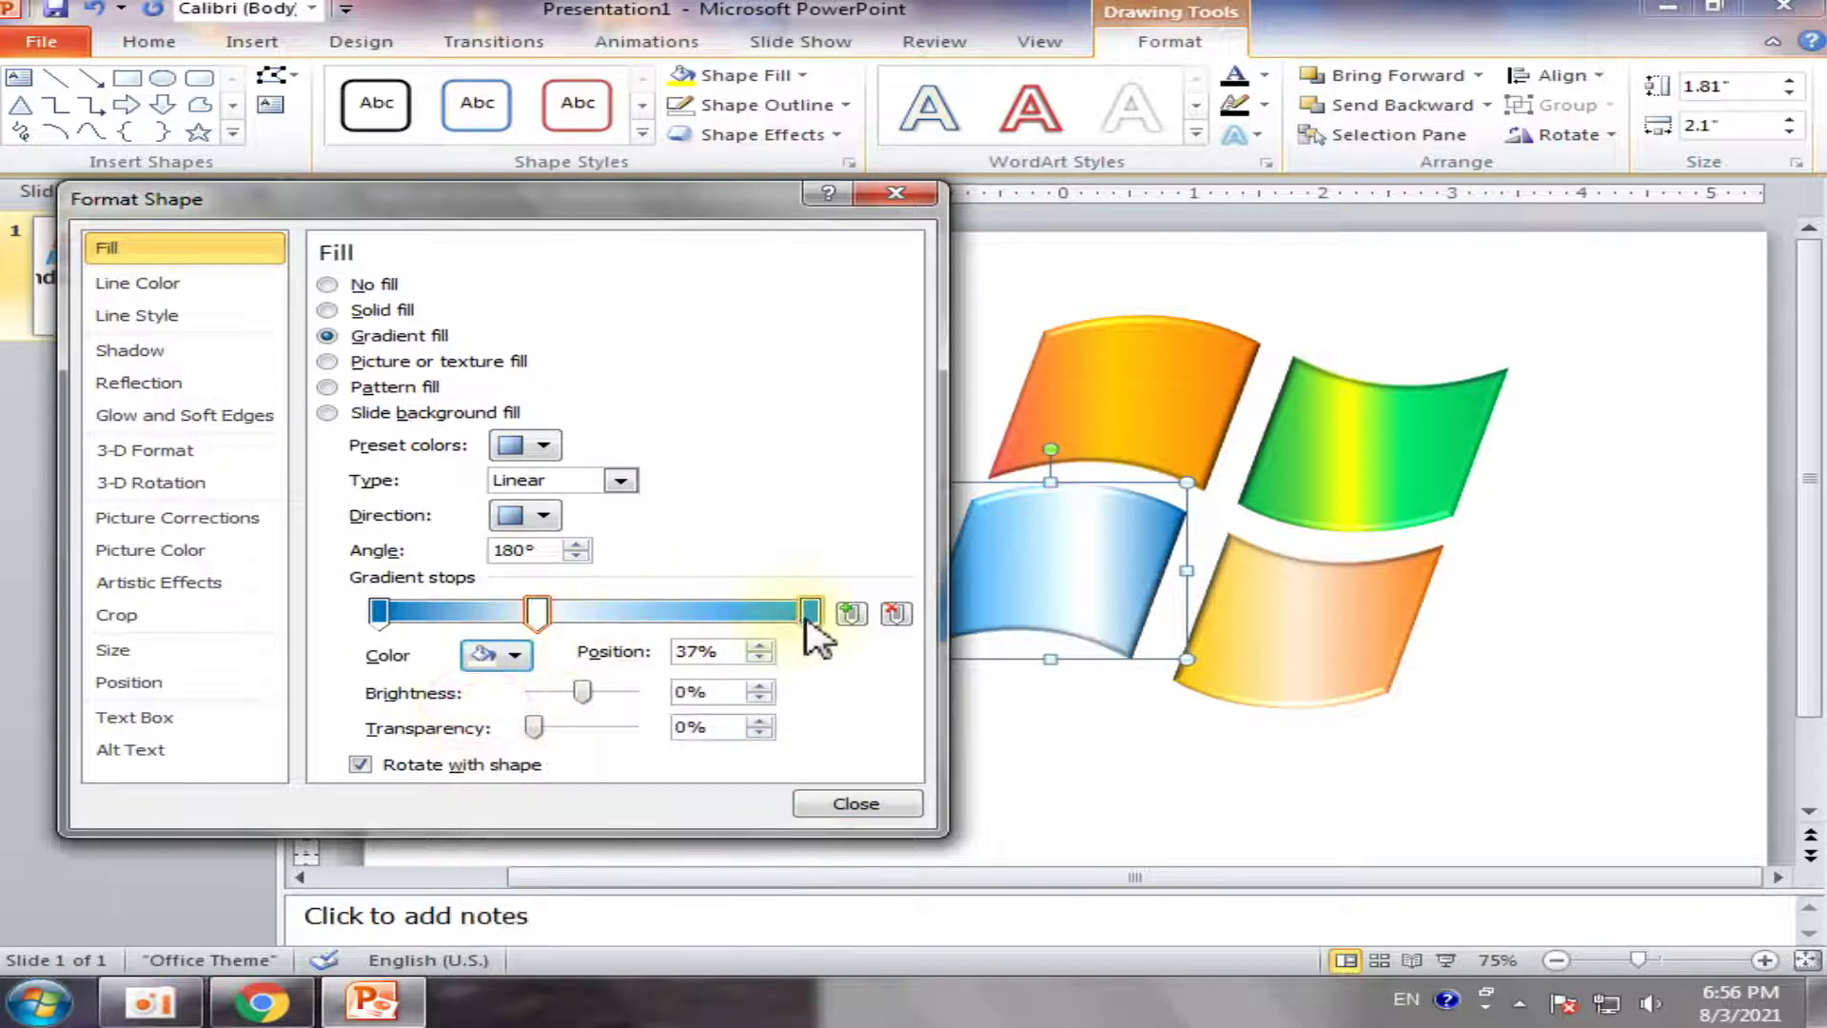
{"action": "left_click_drag", "start_coordinate": [810, 612], "coordinate": [709, 612]}
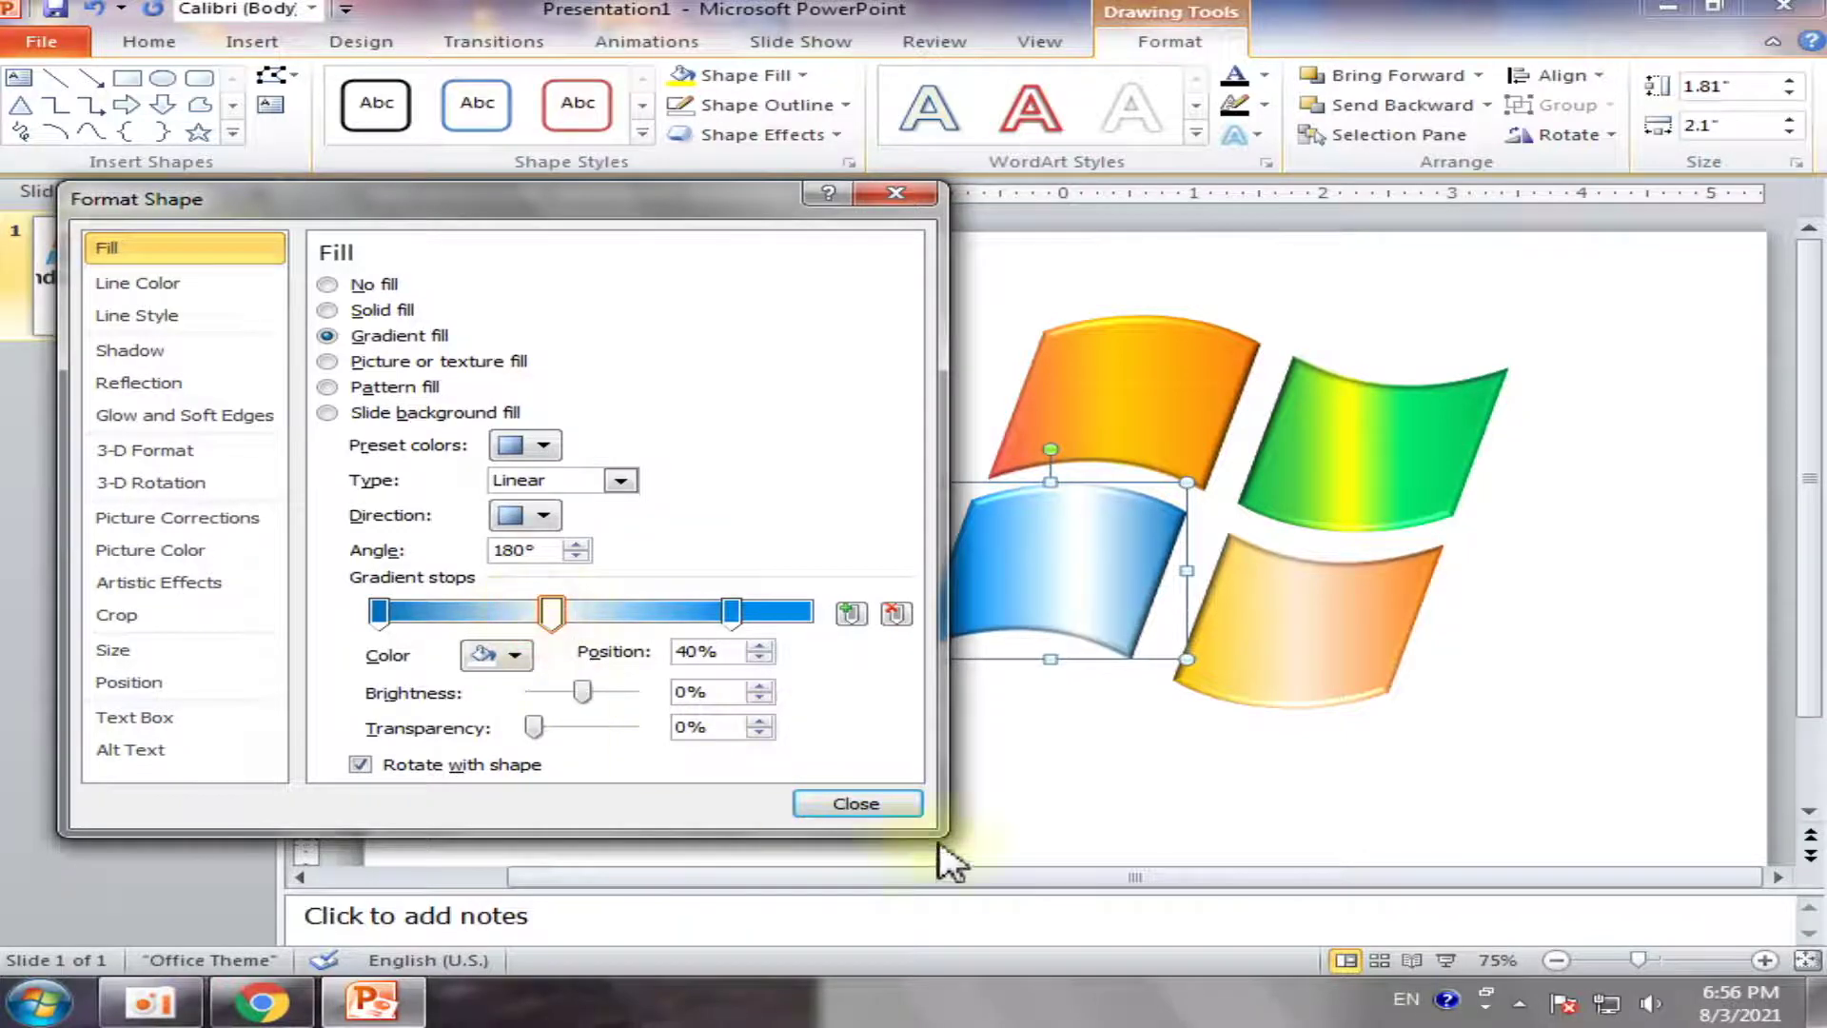
{"action": "left_click", "coordinate": [875, 808]}
Apply a light preset gradient variation to the blue pane and check the result
{"action": "left_click", "coordinate": [800, 75]}
{"action": "mouse_move", "coordinate": [765, 439]}
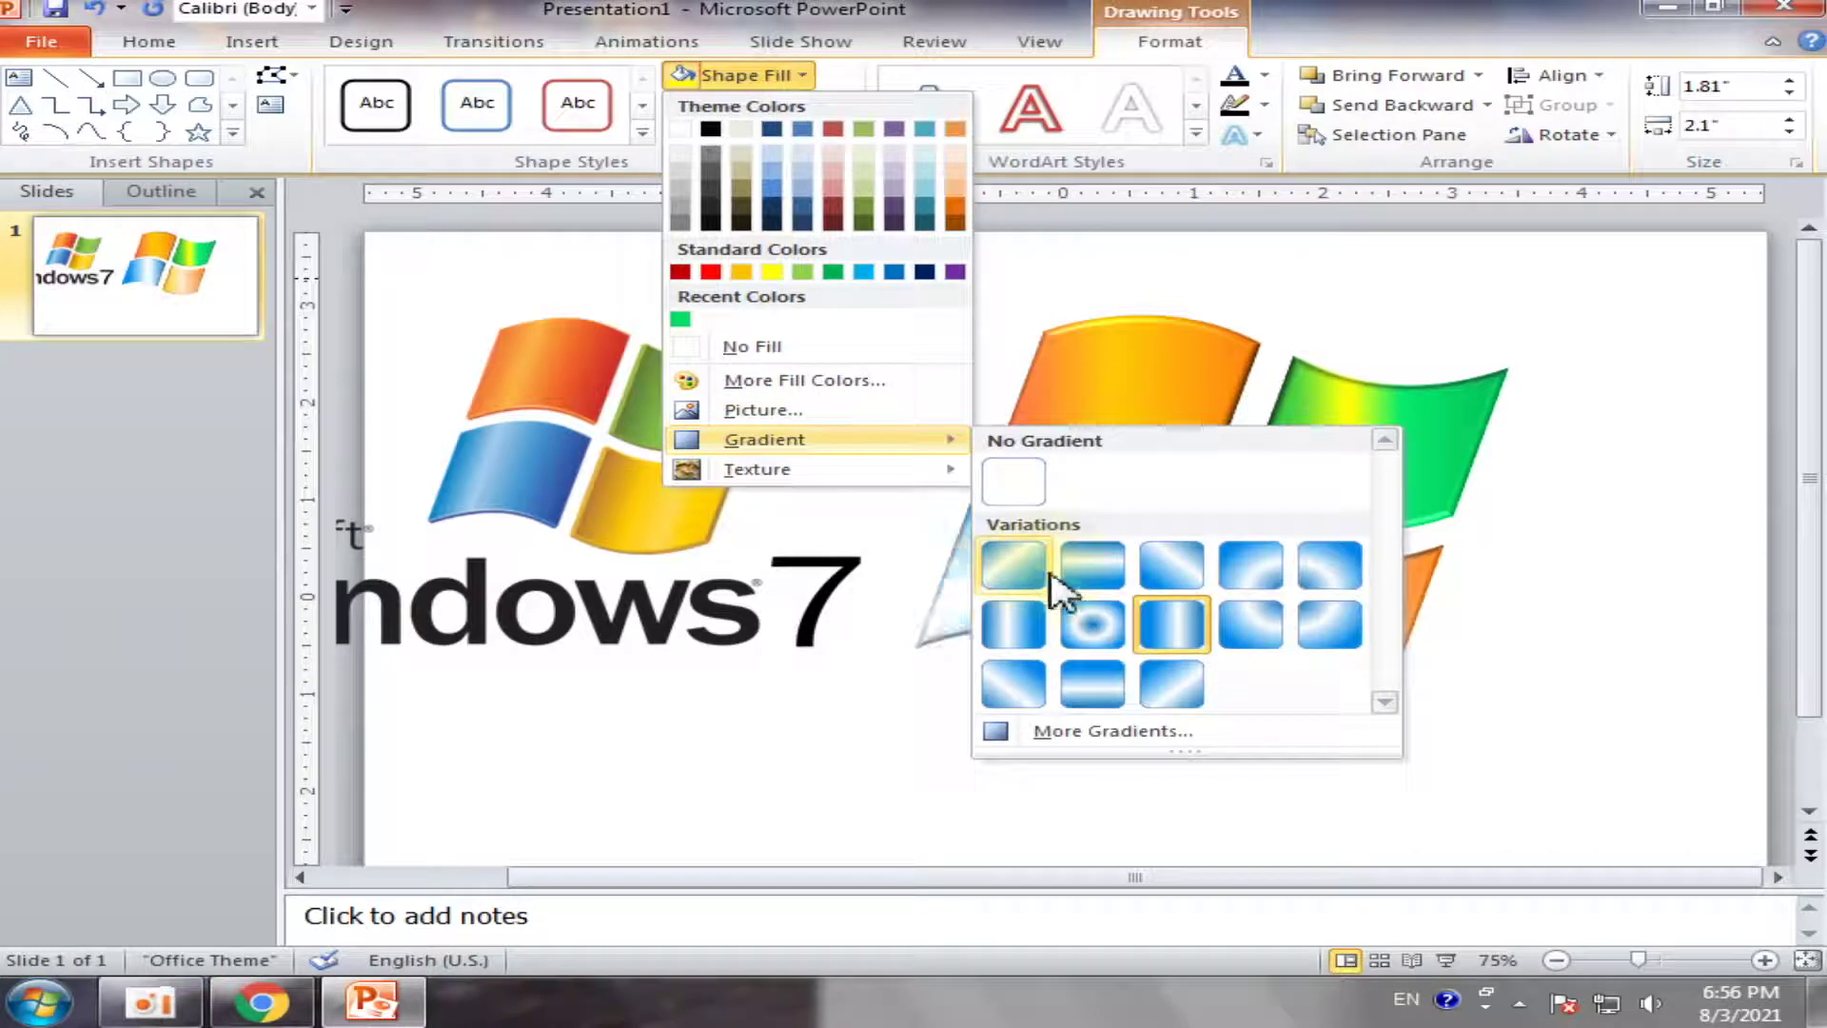
{"action": "left_click", "coordinate": [1075, 571]}
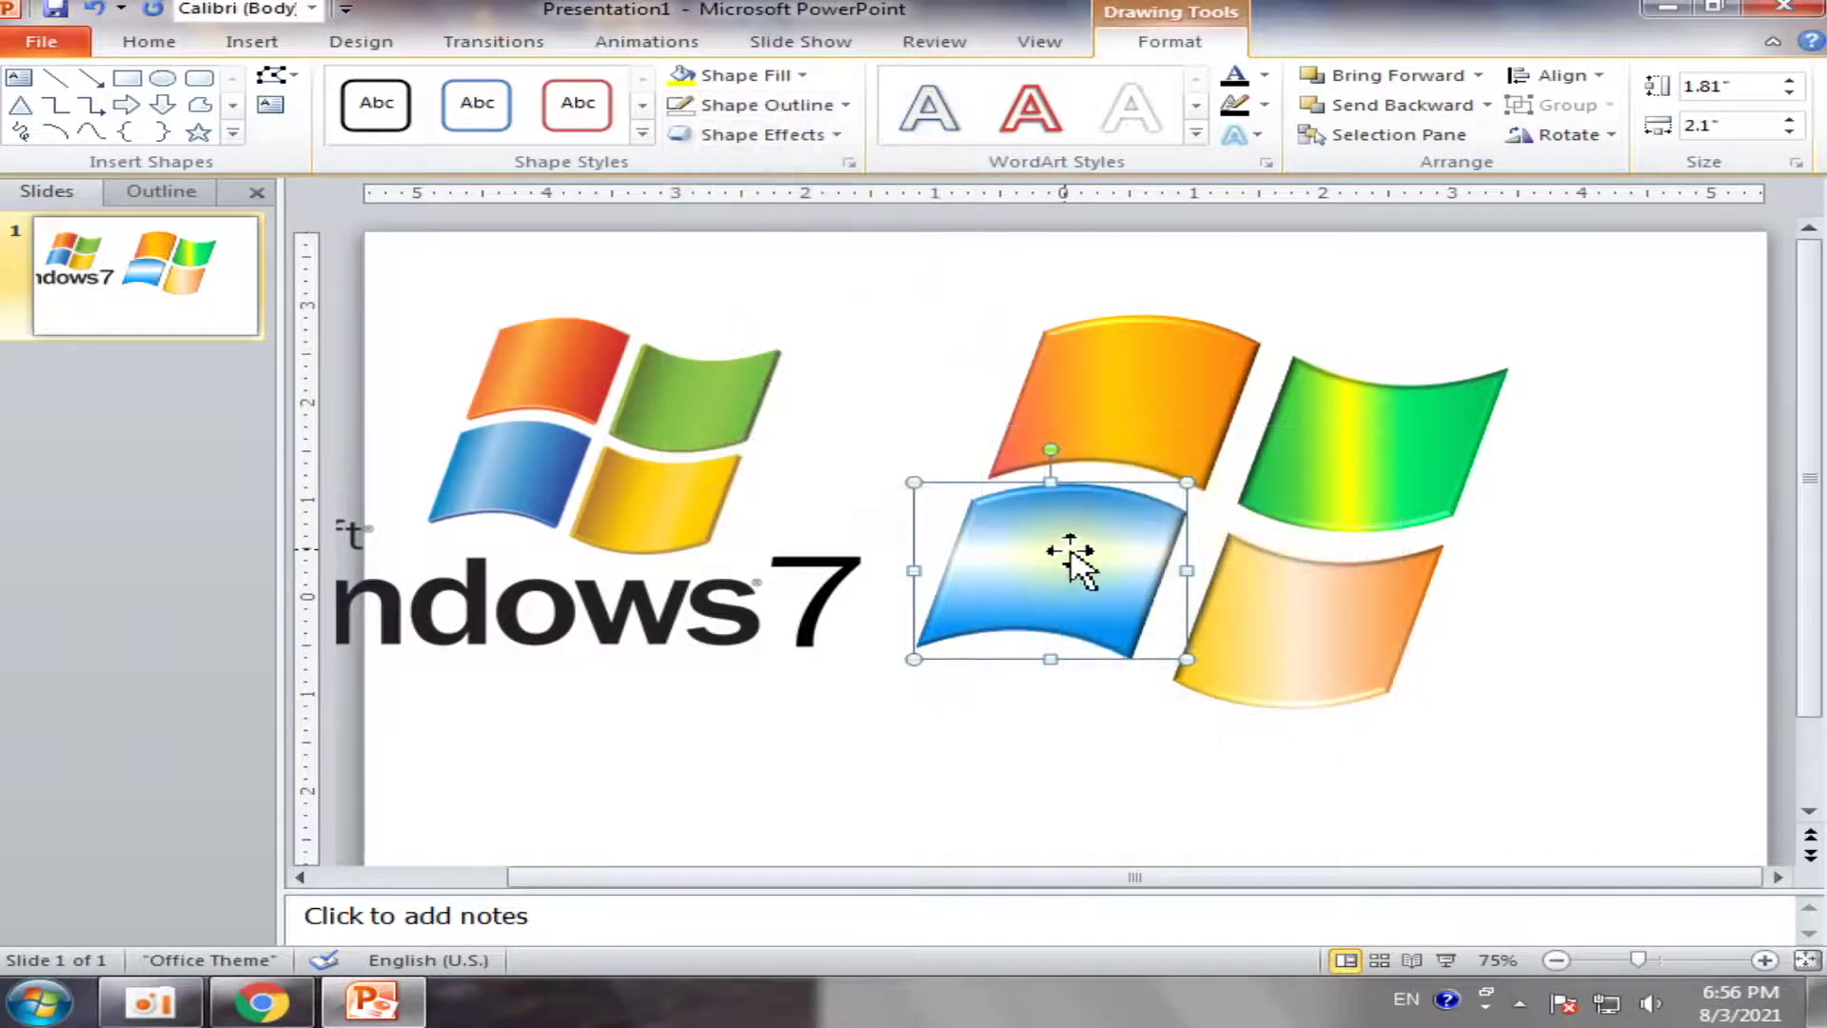
{"action": "left_click", "coordinate": [769, 75]}
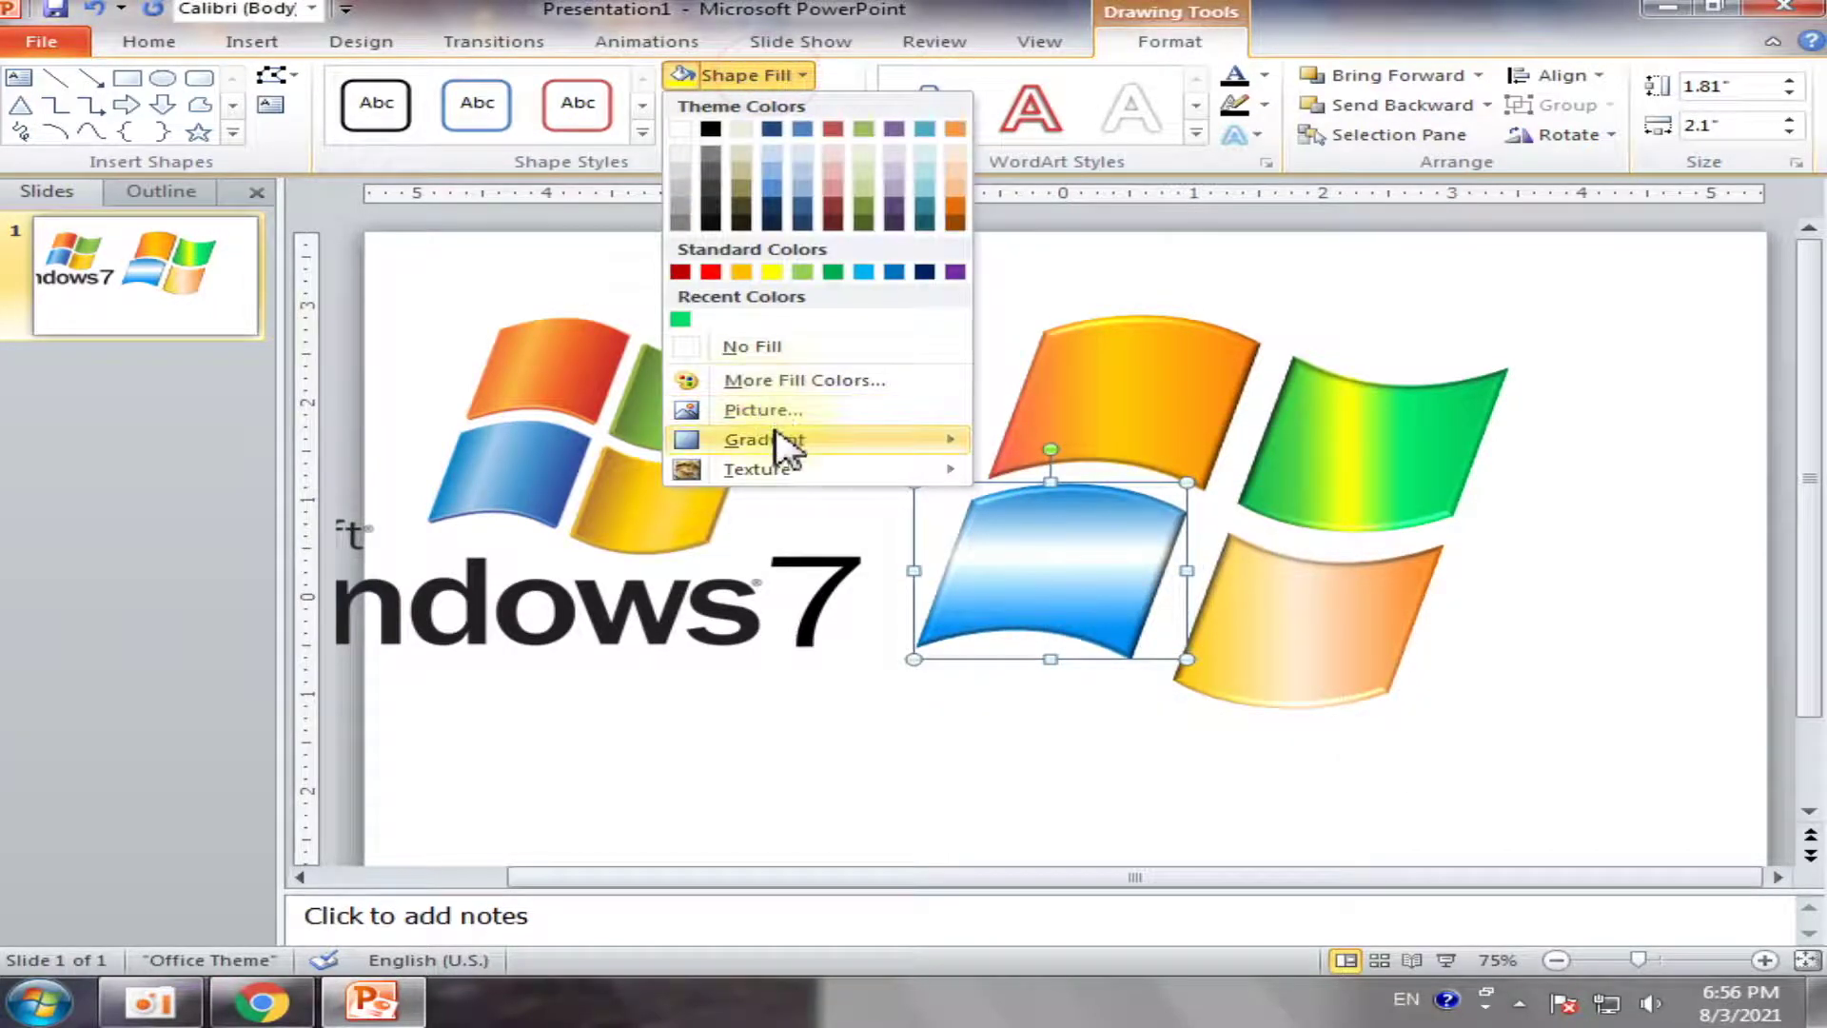
{"action": "mouse_move", "coordinate": [764, 440]}
{"action": "left_click", "coordinate": [1180, 579]}
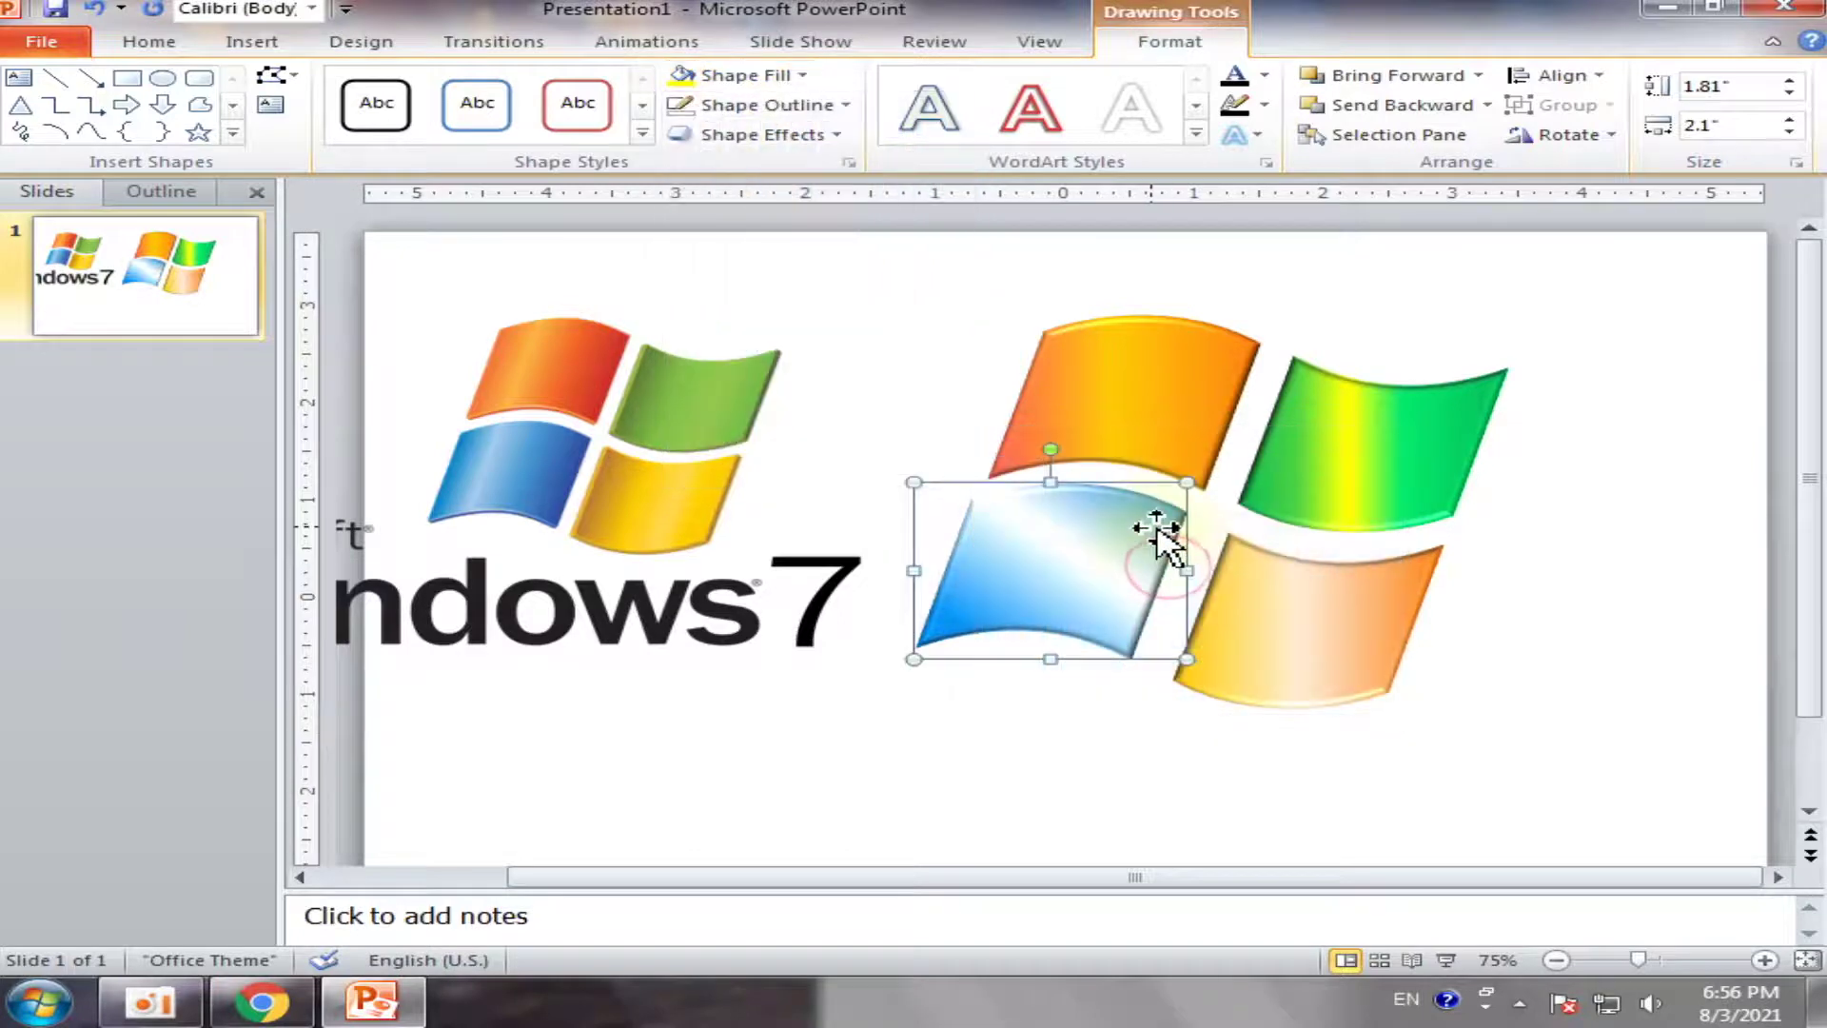
{"action": "left_click", "coordinate": [1552, 519]}
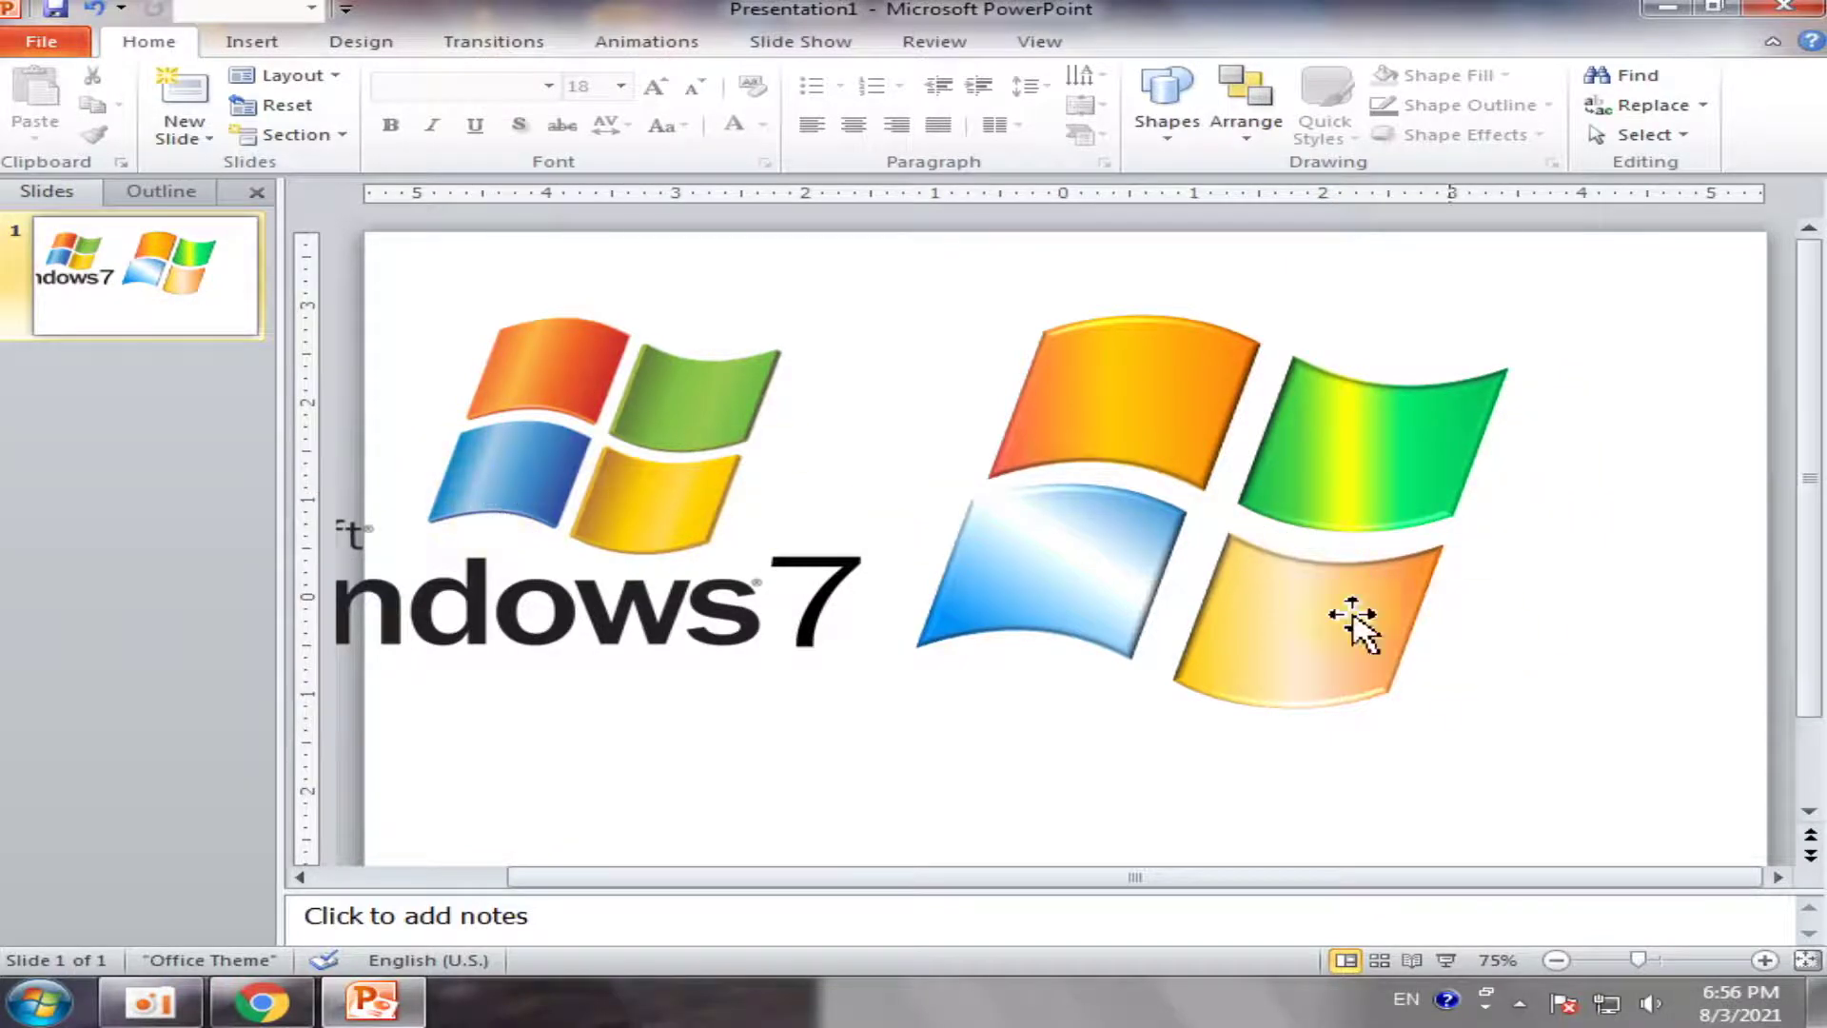
{"action": "left_click", "coordinate": [997, 564]}
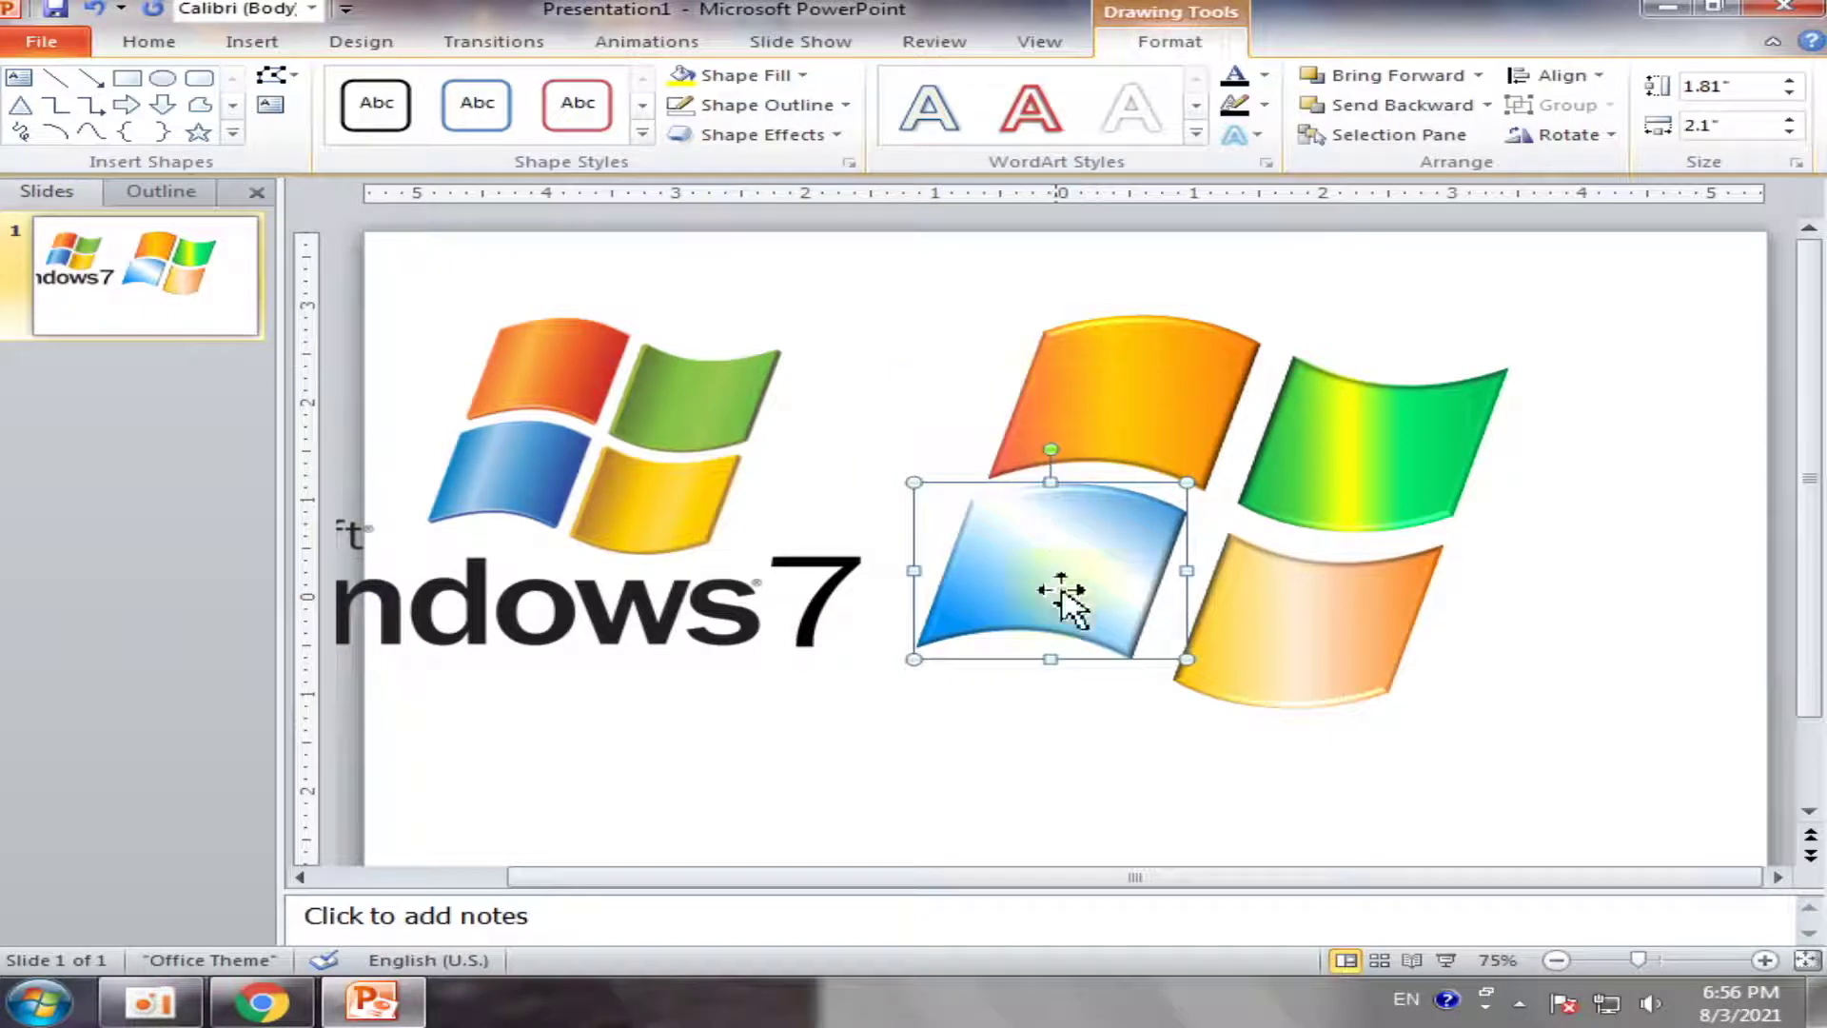
{"action": "left_click", "coordinate": [1344, 701]}
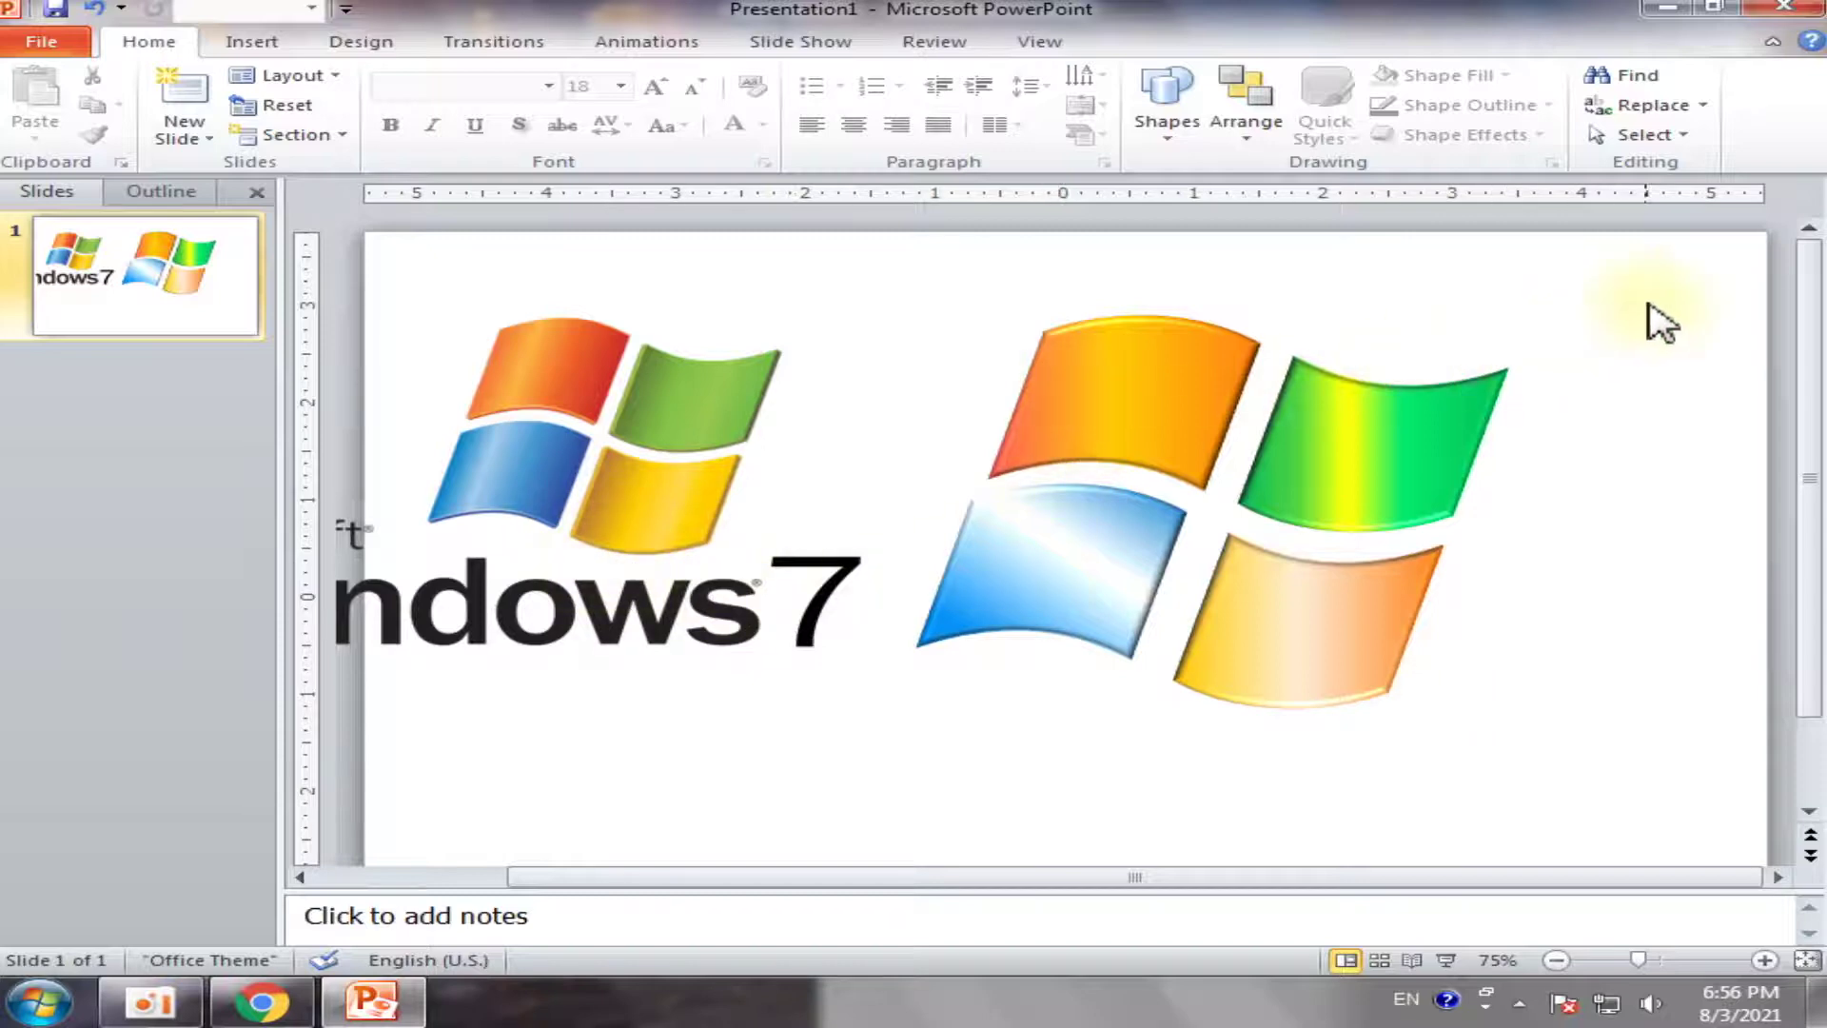
Group the four panes of the right logo and move the group slightly right
{"action": "left_click_drag", "start_coordinate": [1668, 276], "coordinate": [848, 853]}
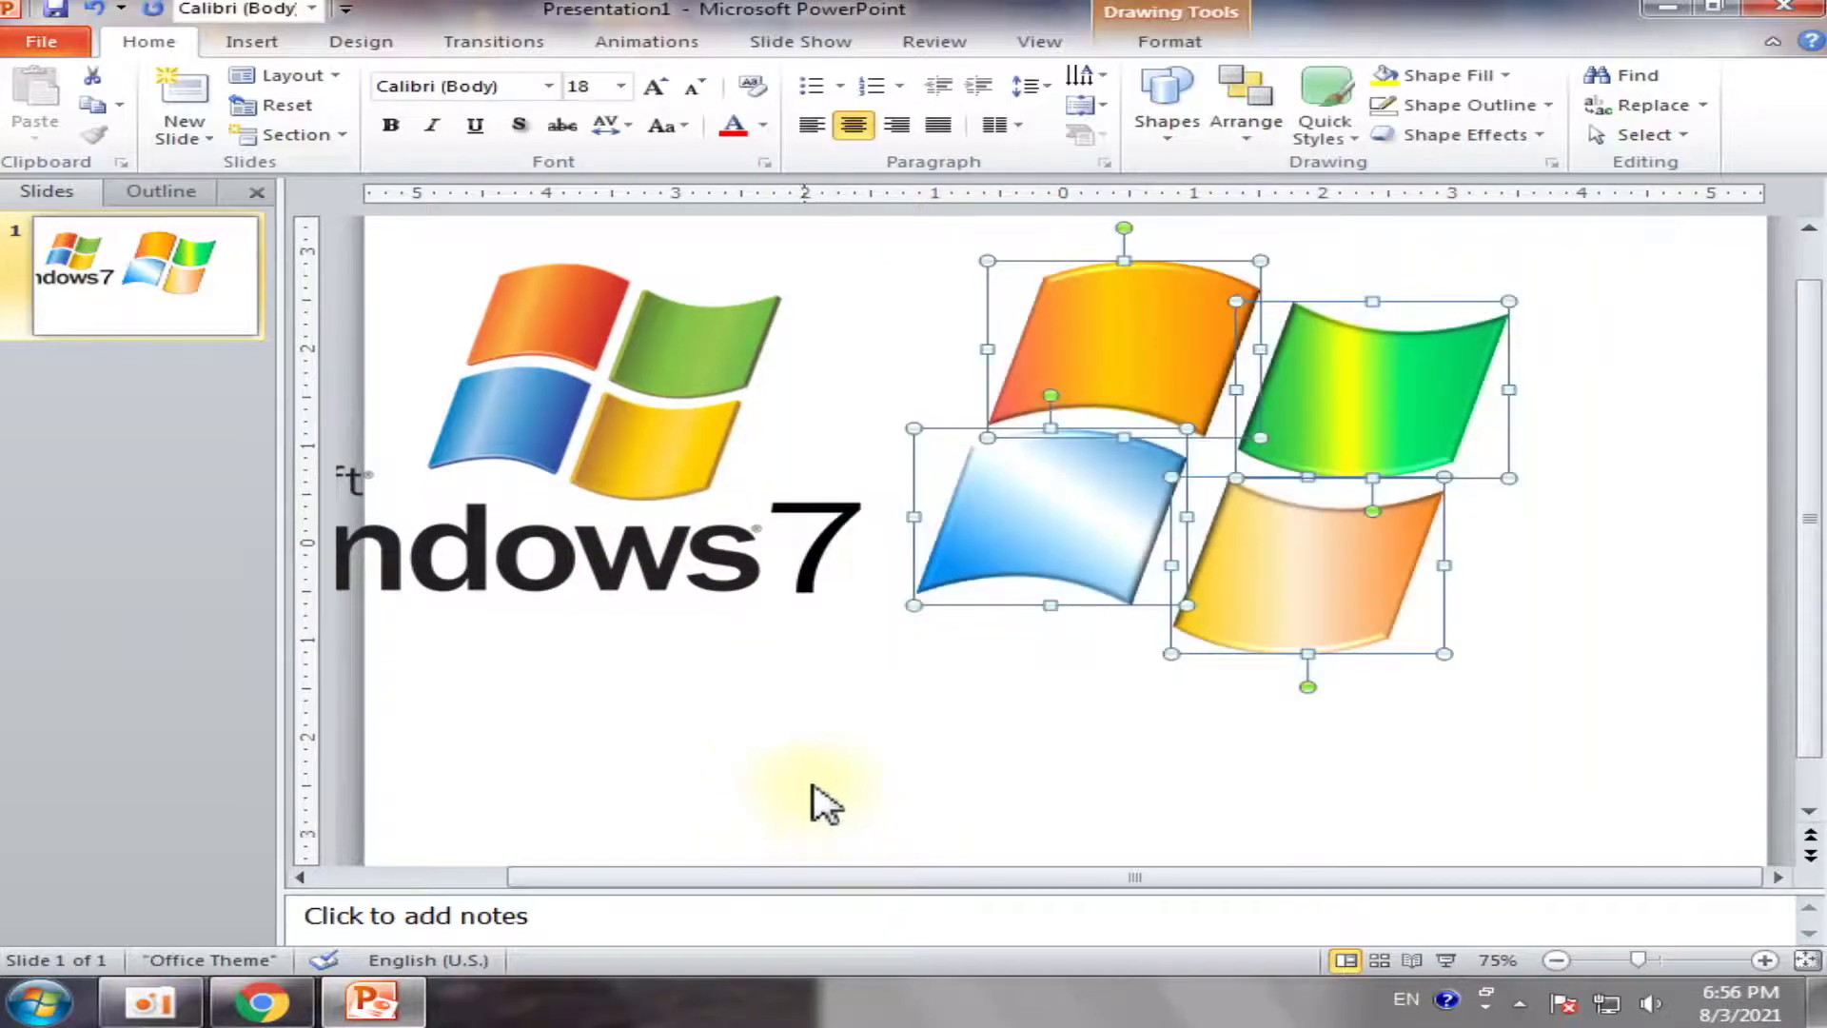
{"action": "left_click", "coordinate": [1171, 41]}
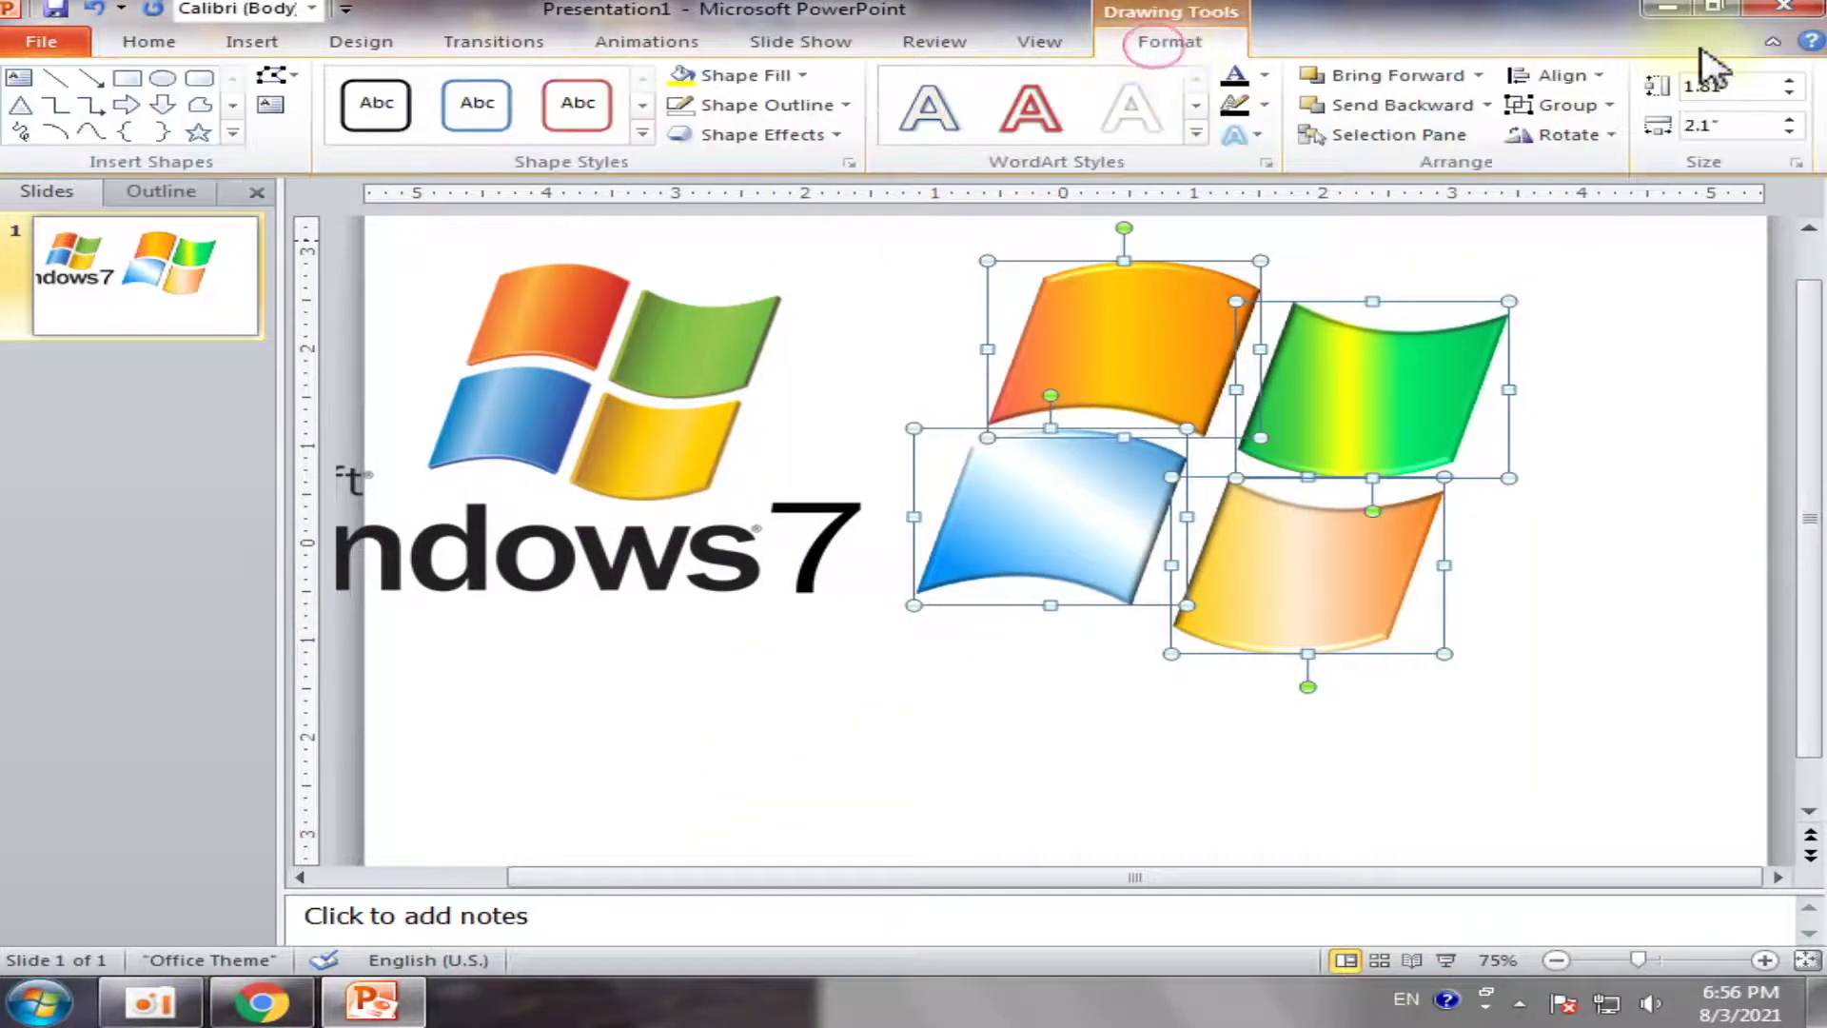
{"action": "left_click", "coordinate": [1609, 105]}
{"action": "left_click", "coordinate": [1580, 152]}
{"action": "left_click", "coordinate": [1571, 420]}
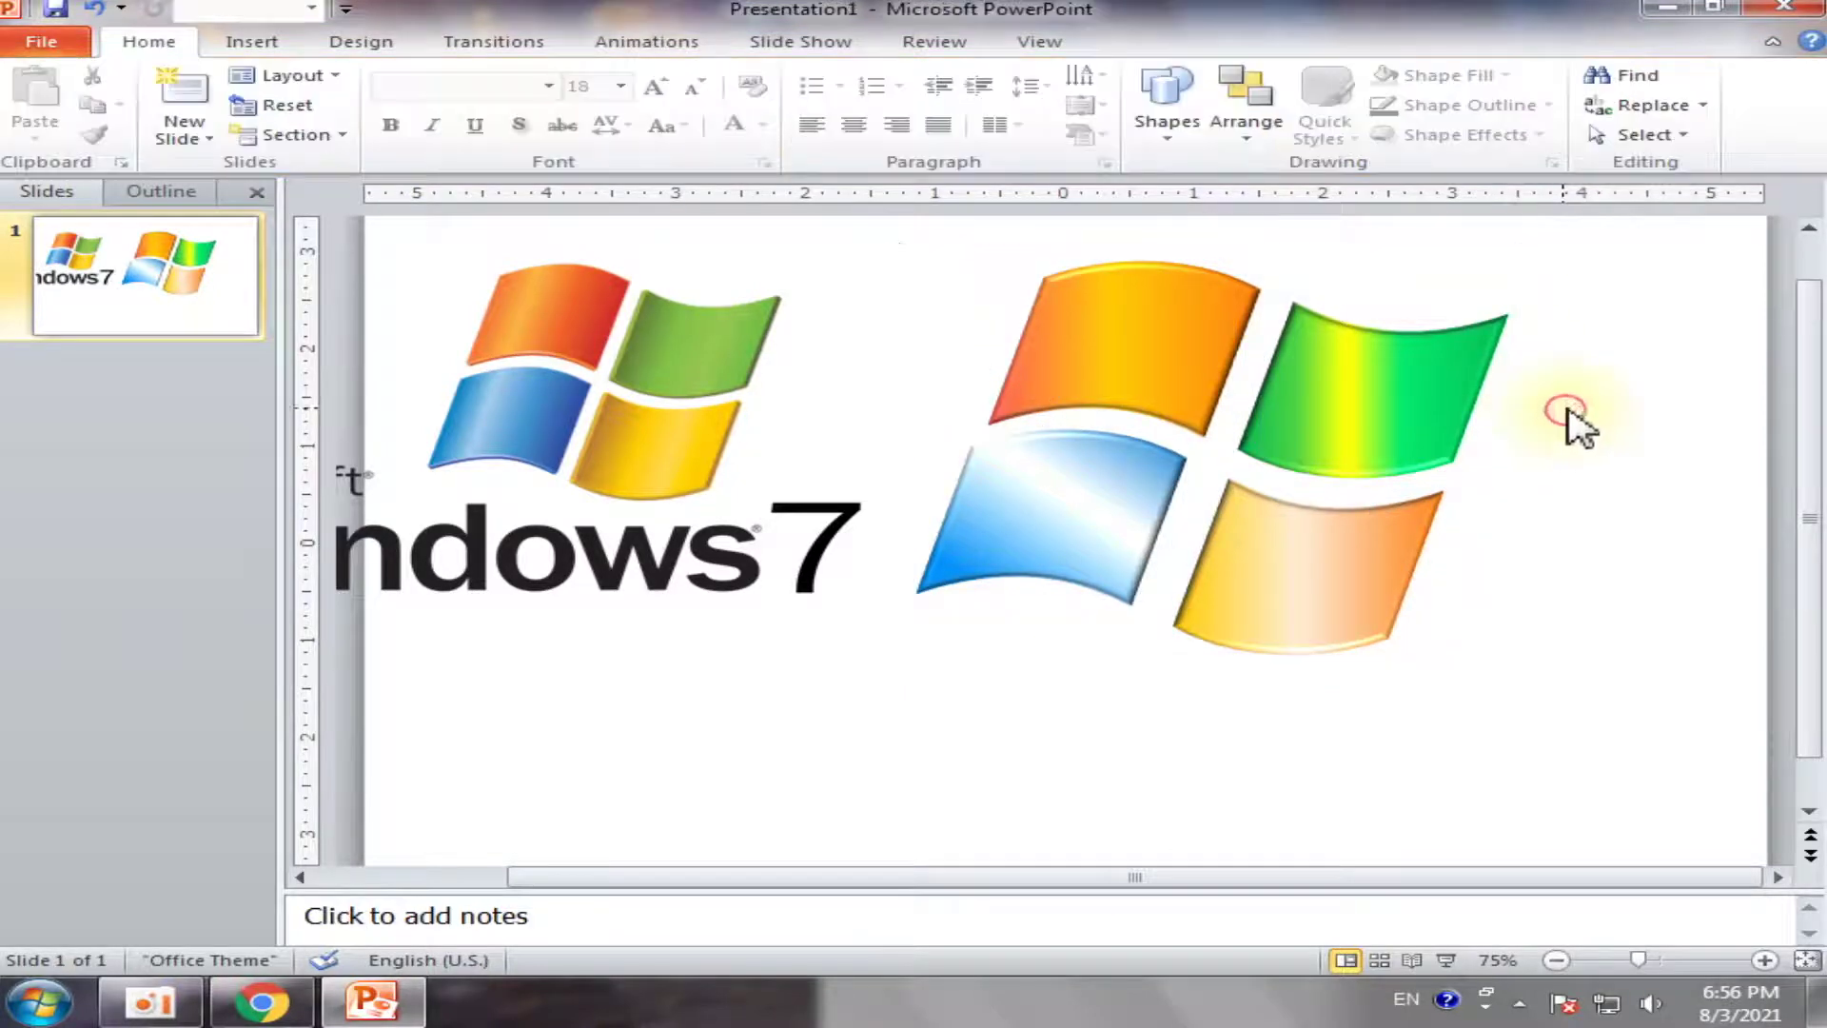
{"action": "mouse_move", "coordinate": [1340, 438]}
{"action": "left_mouse_down"}
{"action": "mouse_move", "coordinate": [1343, 486]}
{"action": "mouse_move", "coordinate": [1358, 473]}
{"action": "left_mouse_up"}
{"action": "scroll", "coordinate": [1358, 476], "scroll_direction": "up", "scroll_amount": 1}
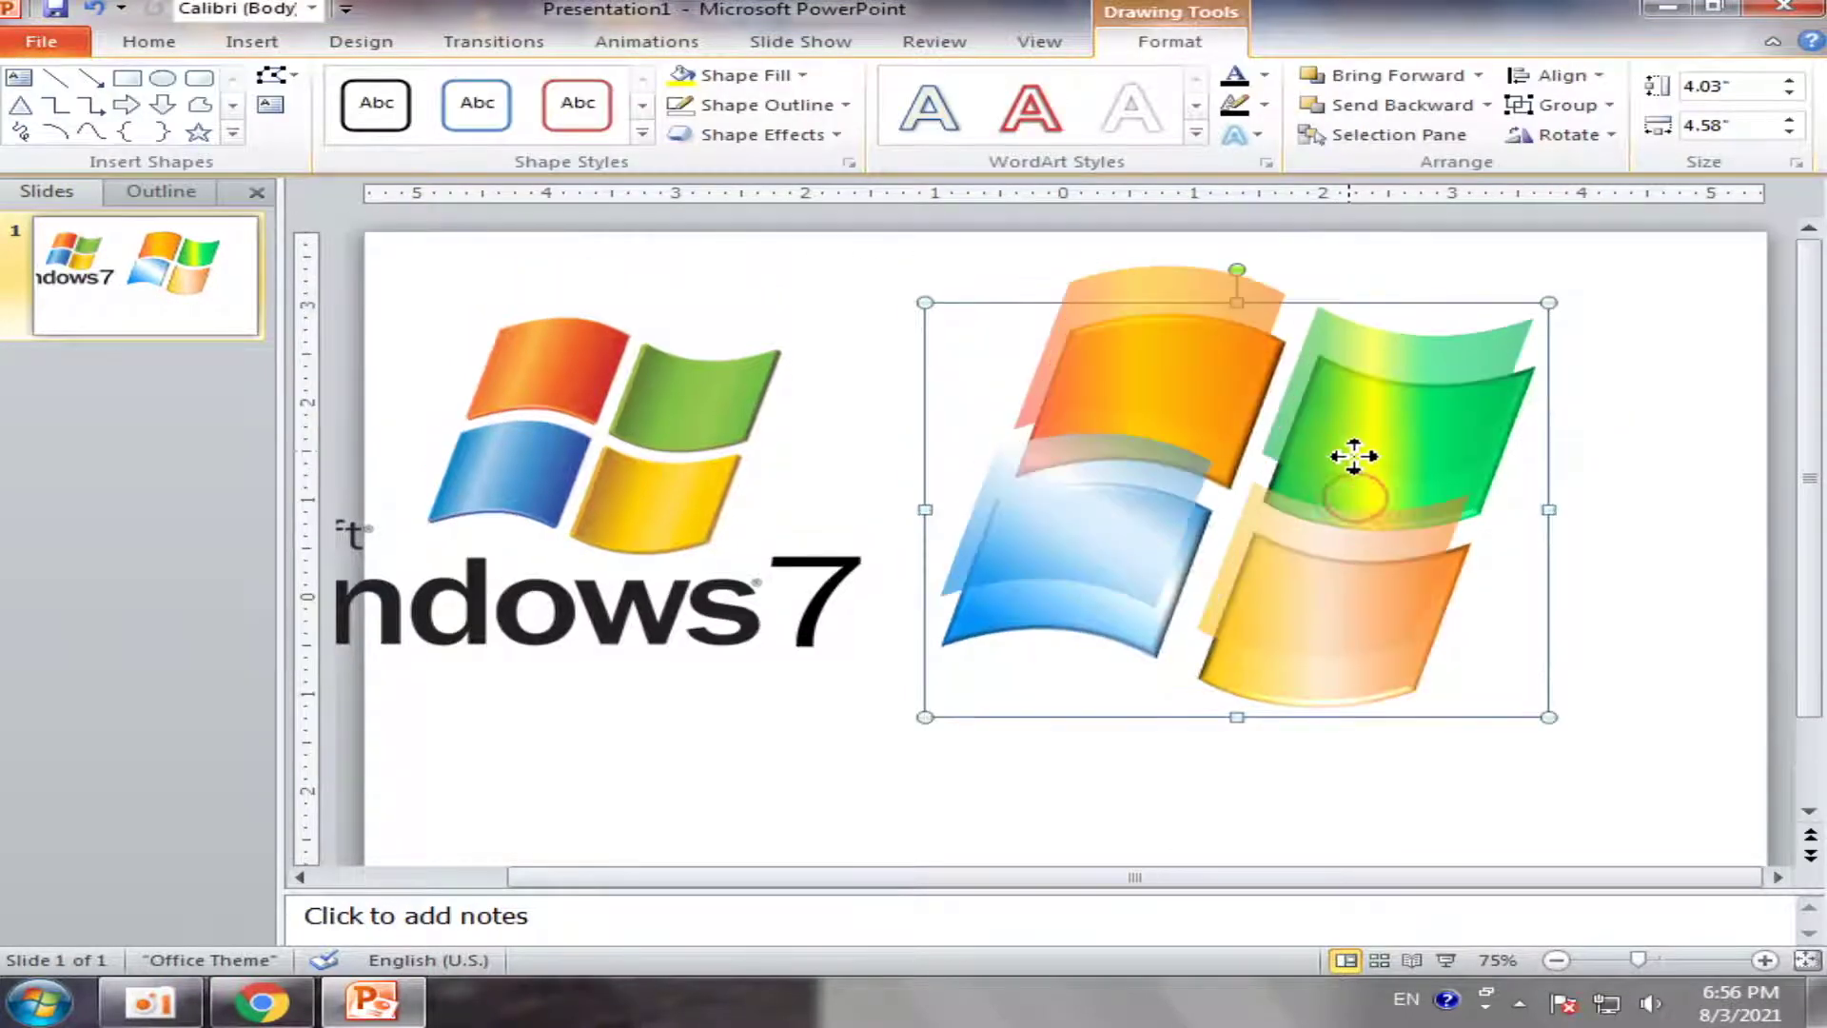
{"action": "left_click", "coordinate": [1566, 462]}
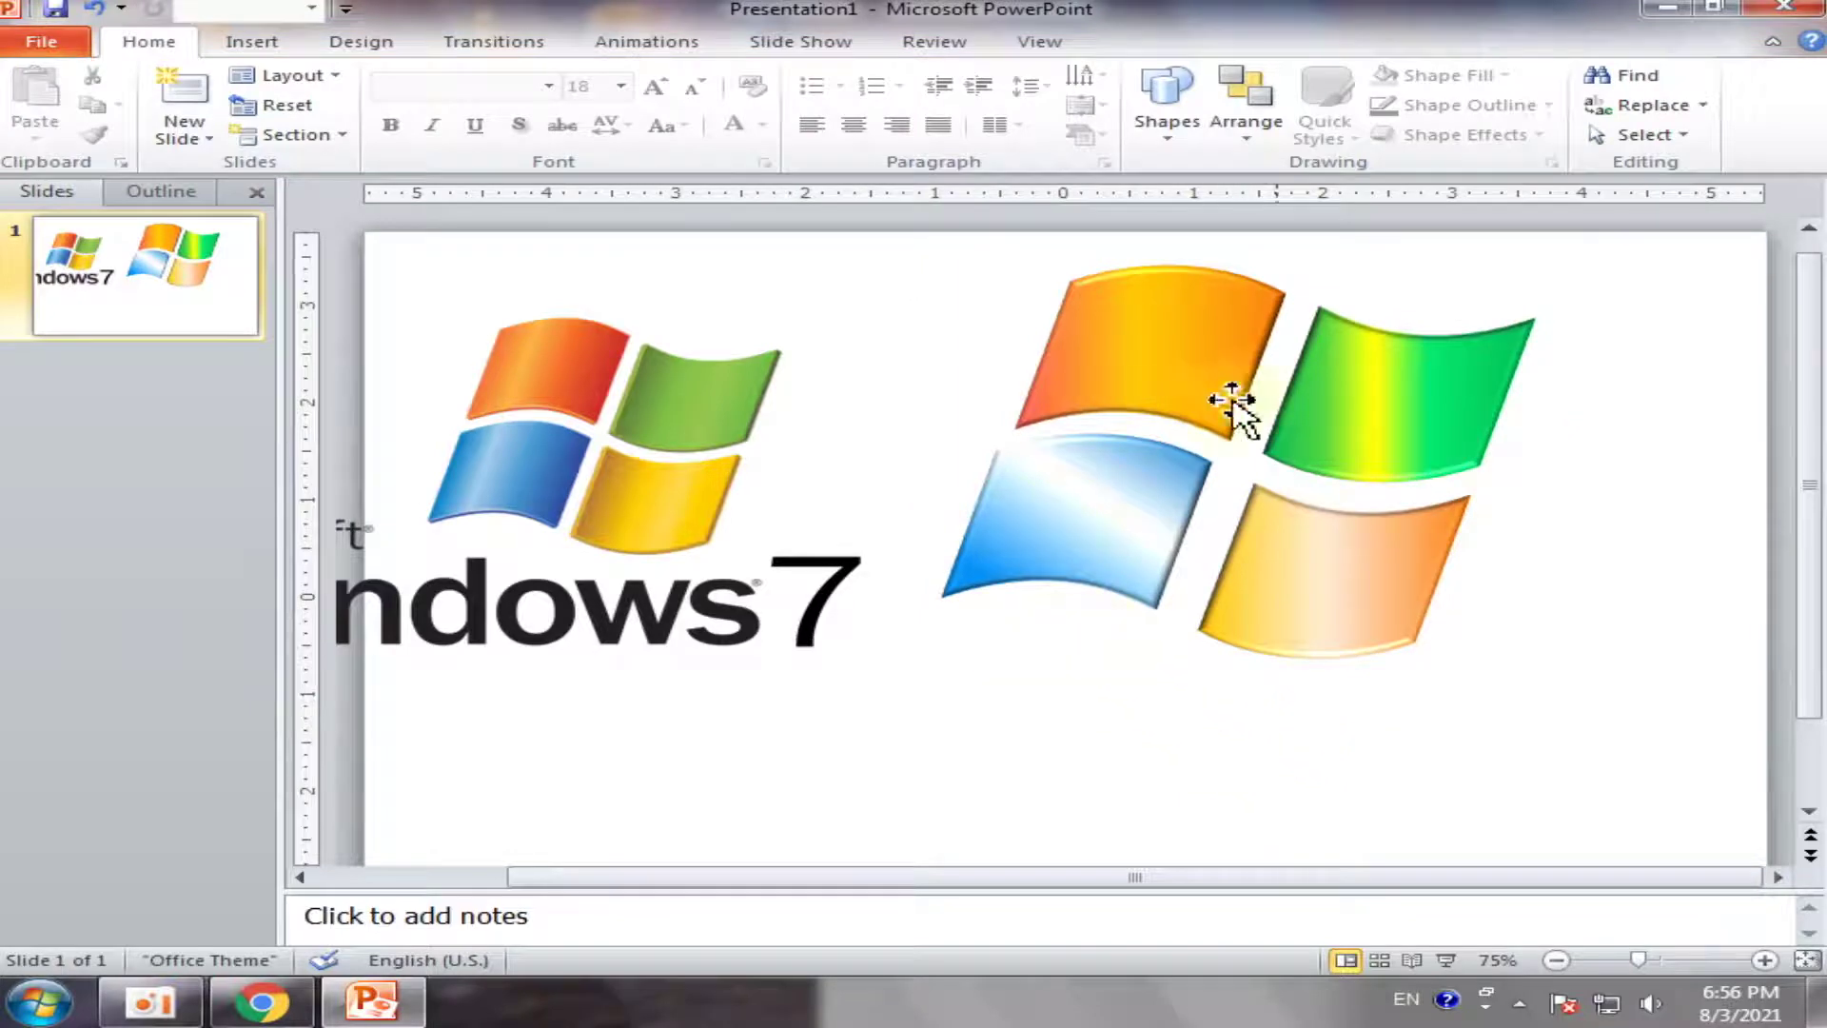
Ungroup the logo back into four separate pane shapes
{"action": "left_click", "coordinate": [1346, 436]}
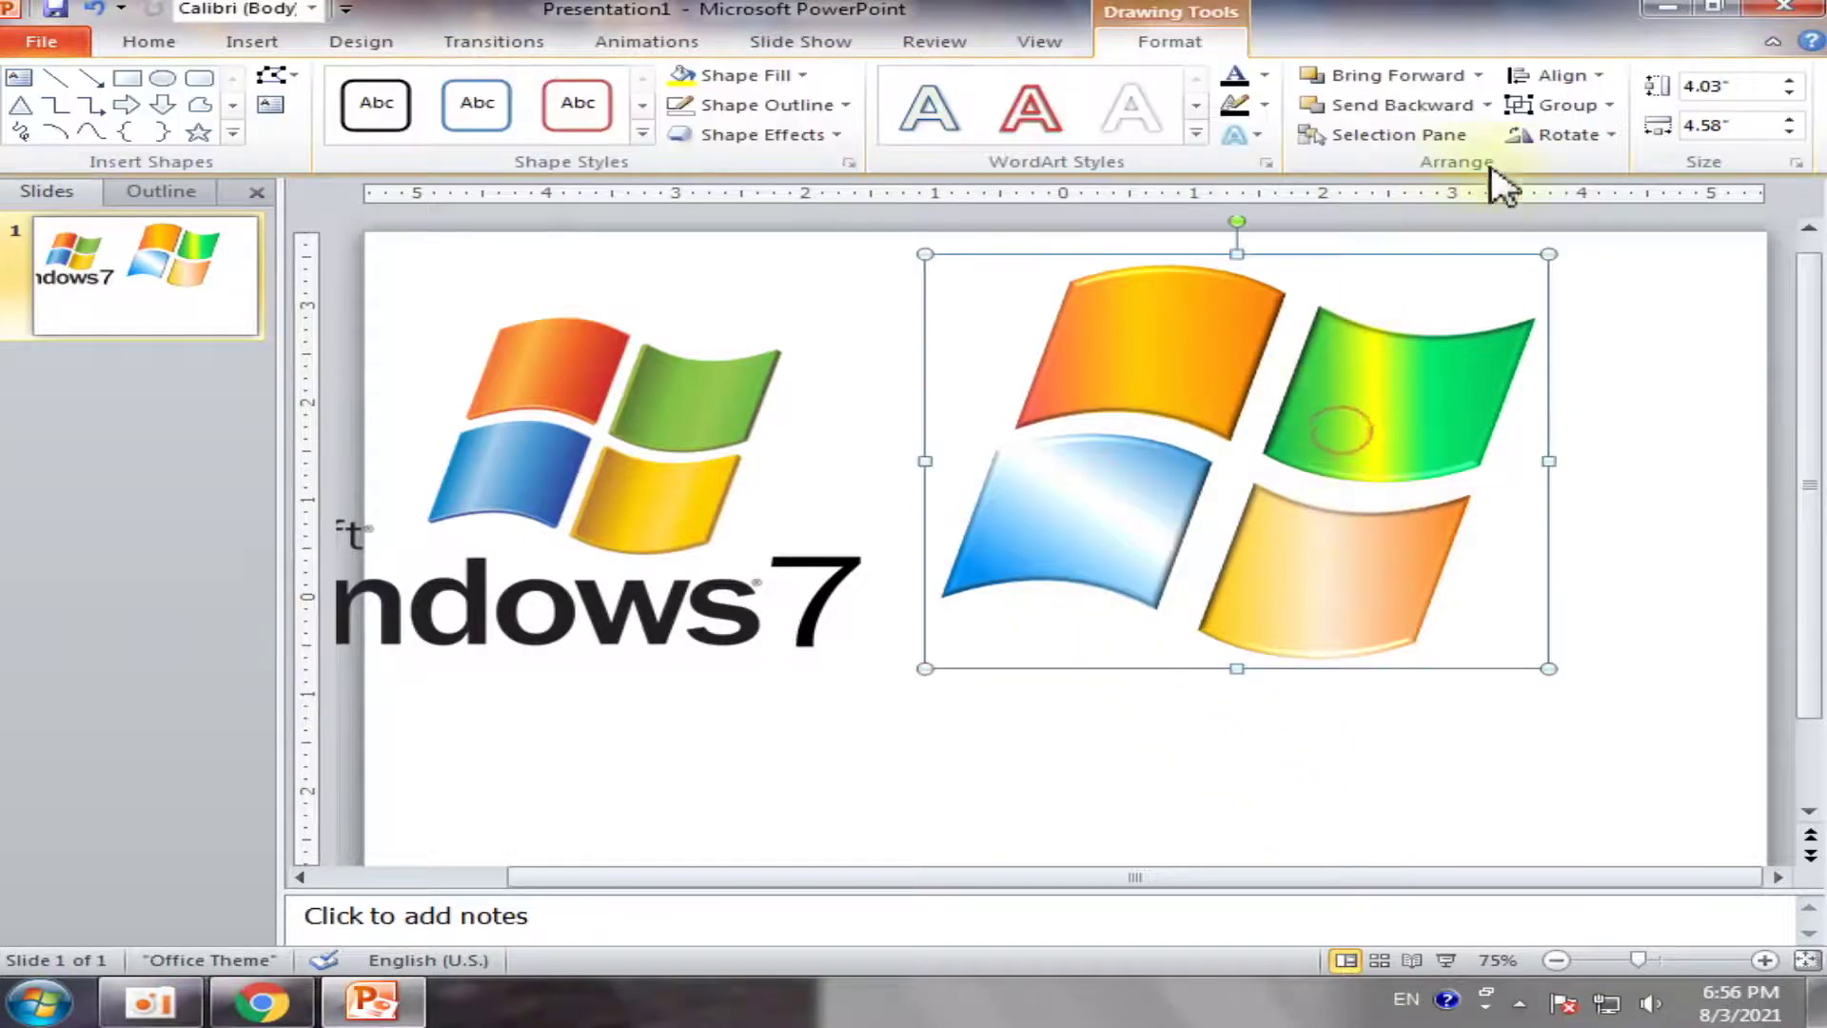
{"action": "left_click", "coordinate": [1580, 105]}
{"action": "left_click", "coordinate": [1609, 202]}
{"action": "left_click", "coordinate": [1619, 286]}
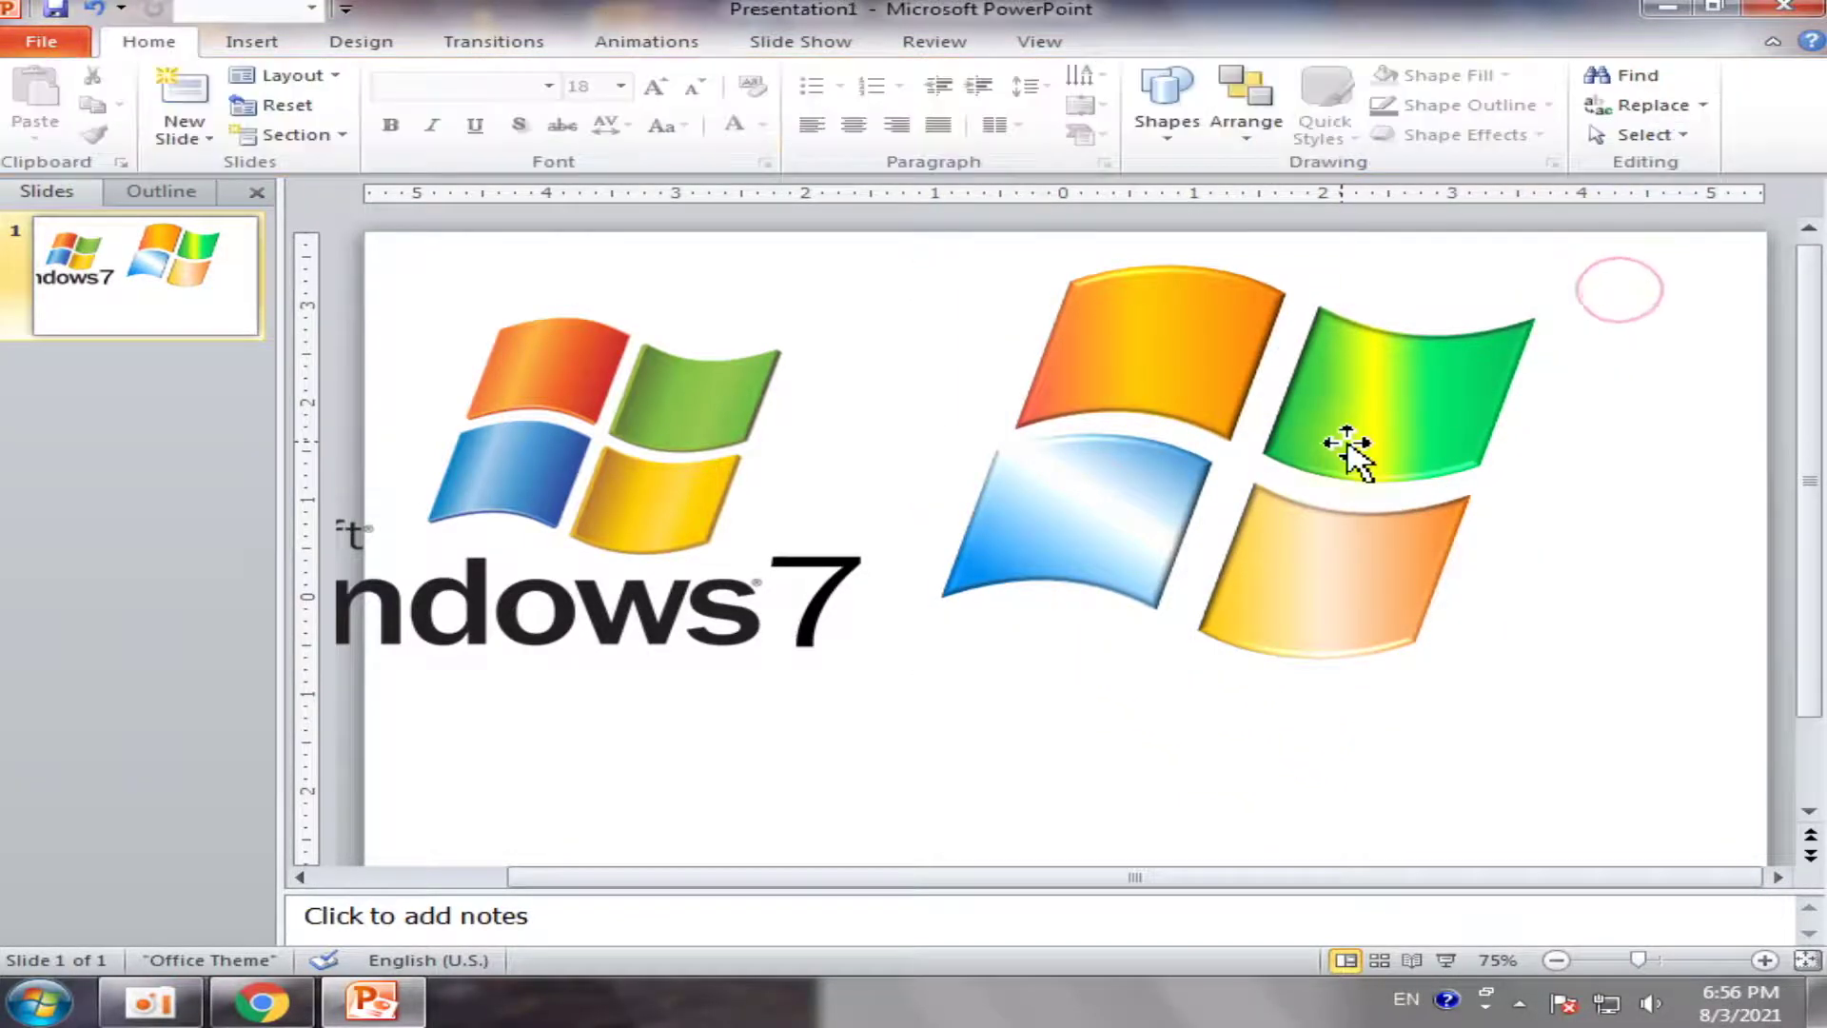
{"action": "left_click", "coordinate": [1347, 440]}
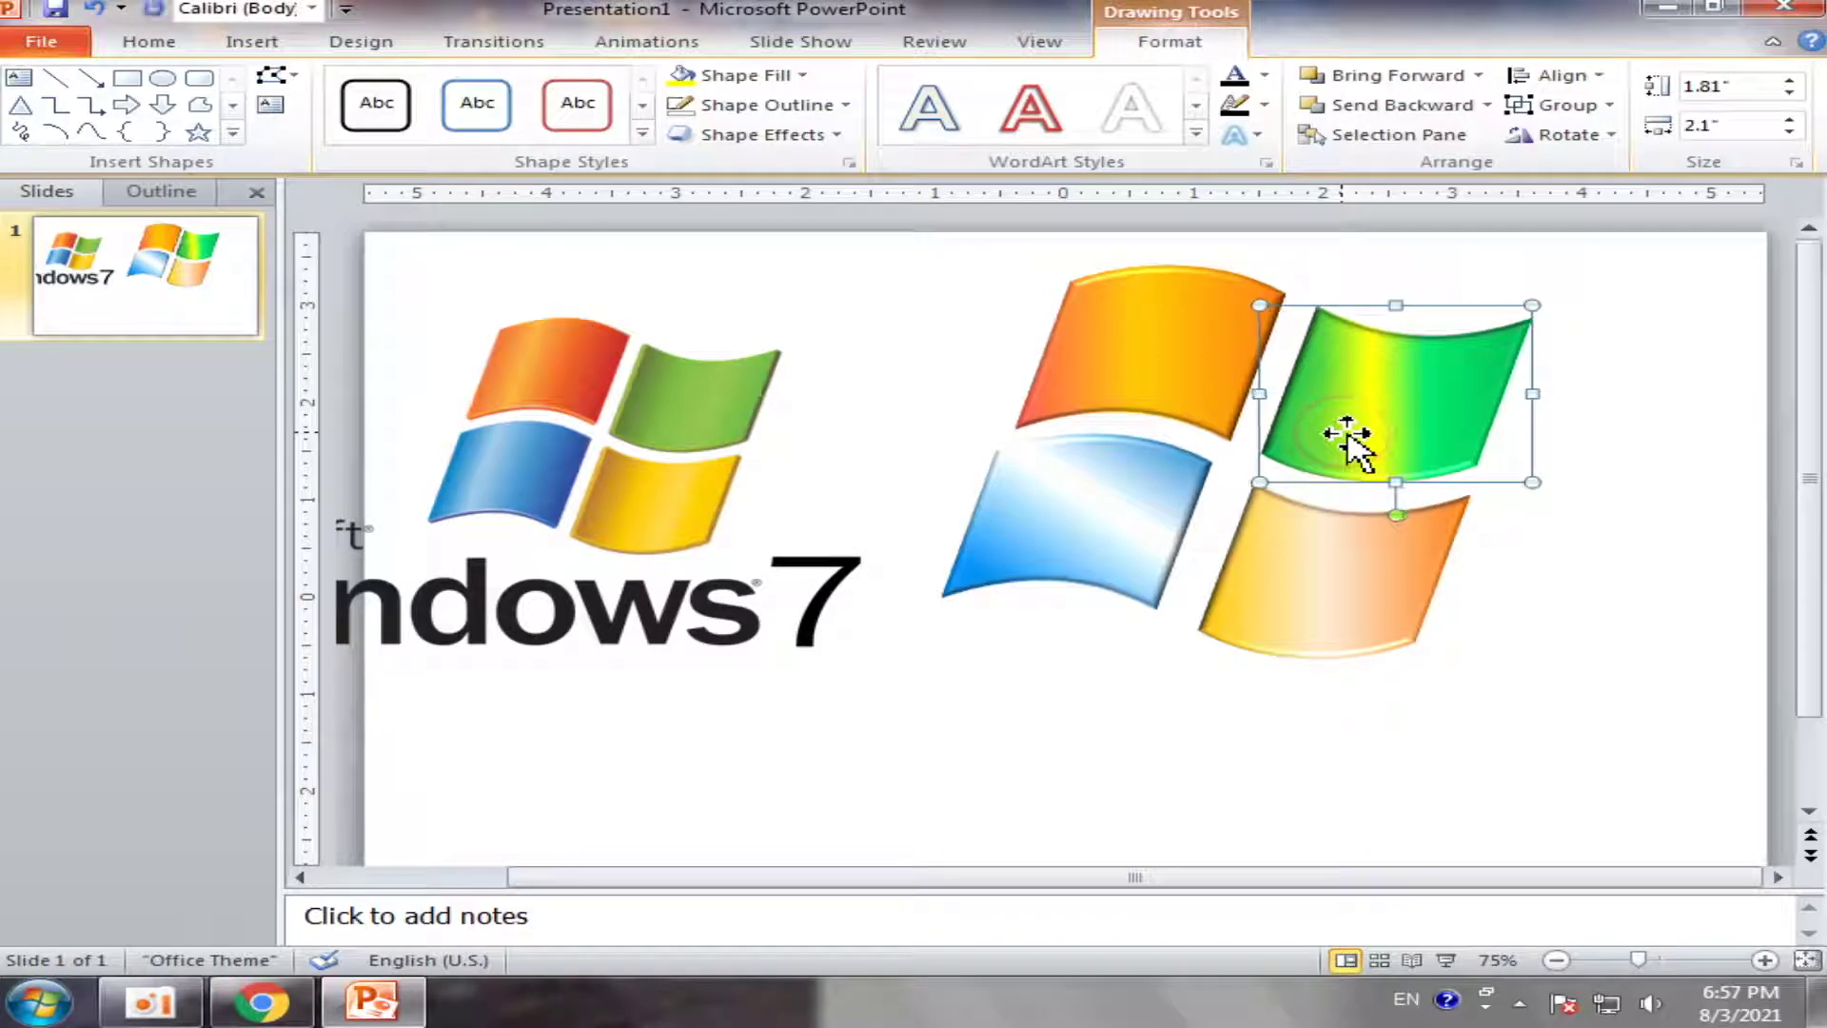
Drag the green, yellow-orange, blue and orange panes a few pixels to close the gaps
{"action": "left_click_drag", "start_coordinate": [1348, 438], "coordinate": [1334, 438]}
{"action": "left_click", "coordinate": [1306, 540]}
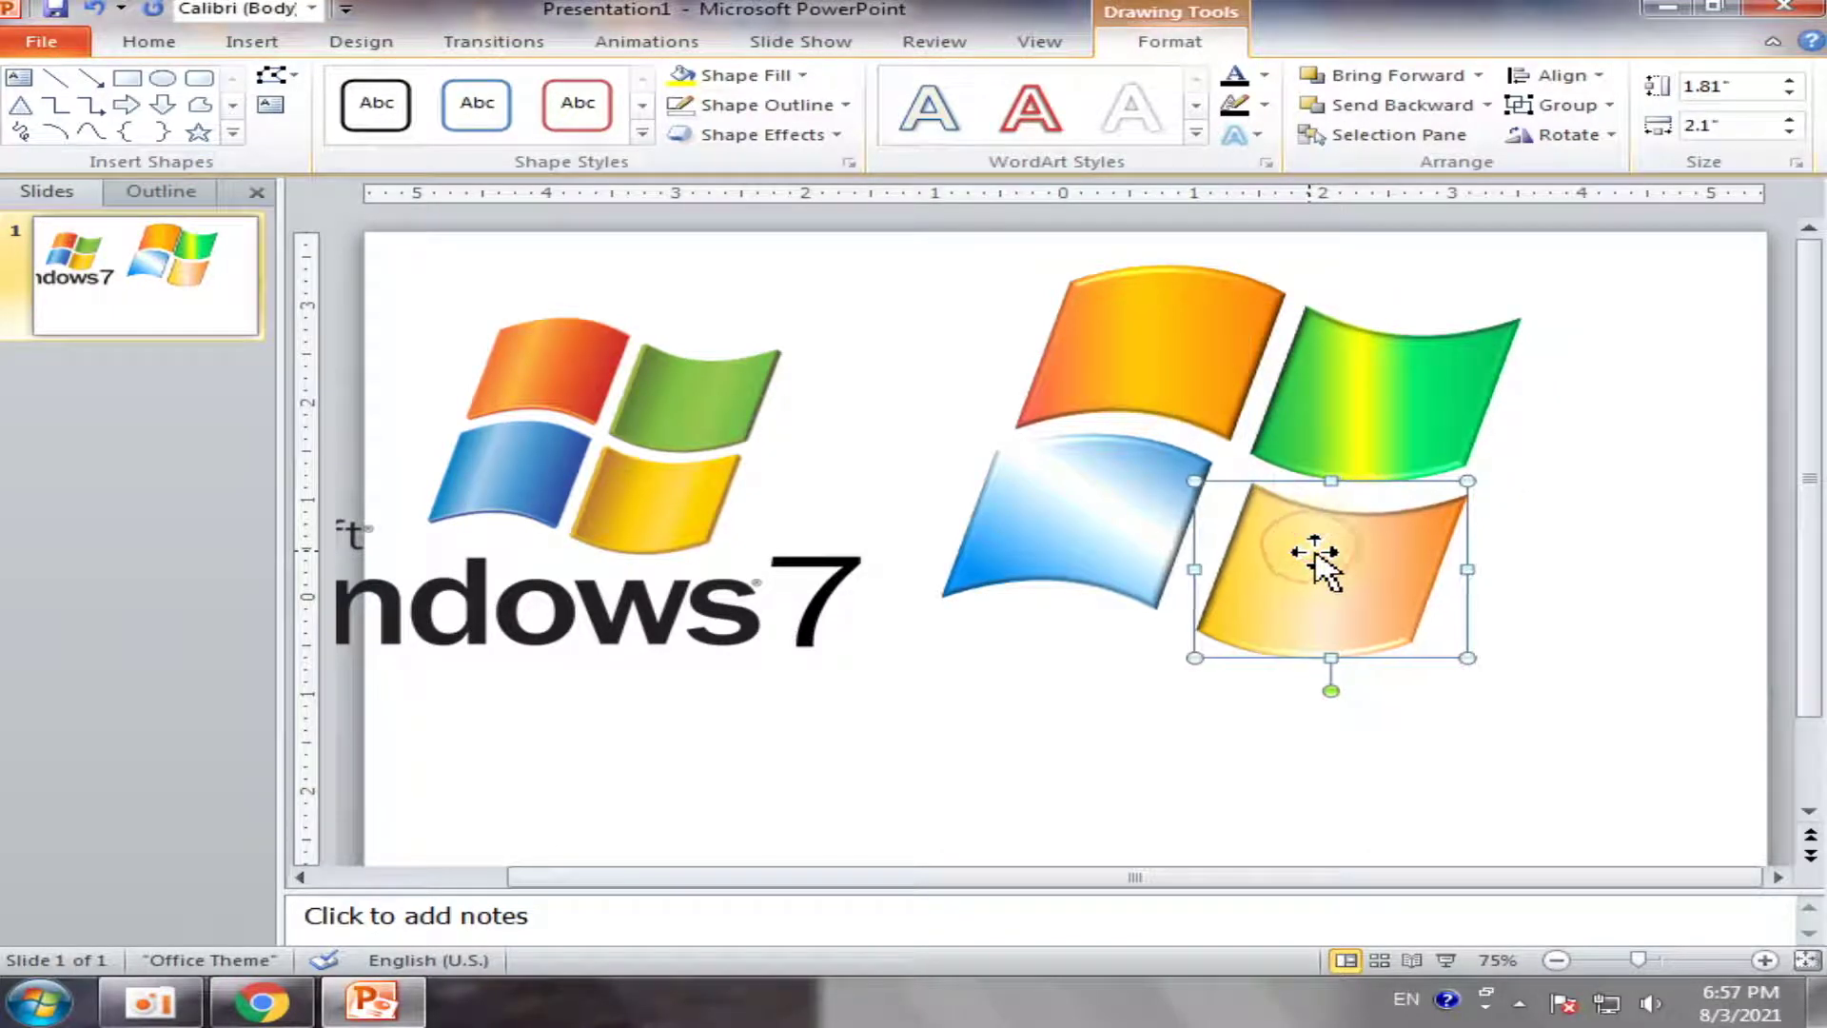
{"action": "left_click_drag", "start_coordinate": [1312, 552], "coordinate": [1296, 547]}
{"action": "left_click", "coordinate": [1102, 488]}
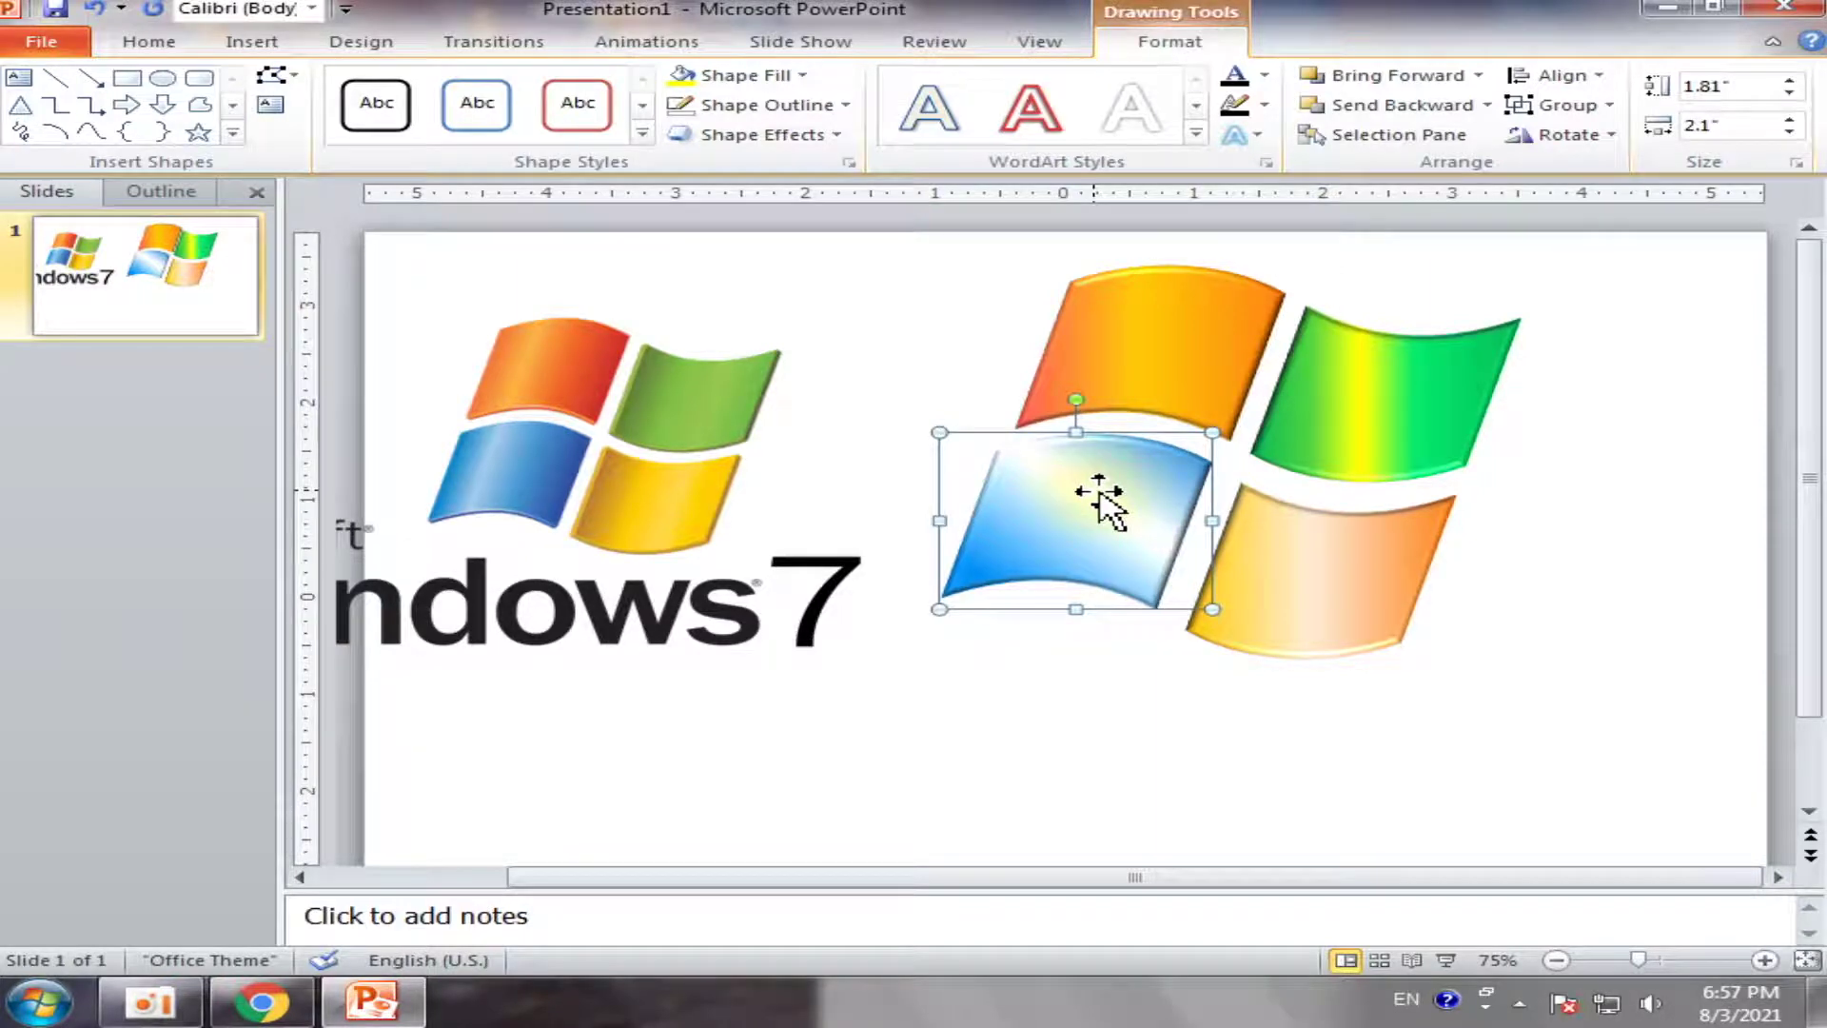
{"action": "left_click_drag", "start_coordinate": [1101, 488], "coordinate": [1106, 490]}
{"action": "left_click", "coordinate": [1167, 379]}
{"action": "left_click_drag", "start_coordinate": [1165, 379], "coordinate": [1171, 376]}
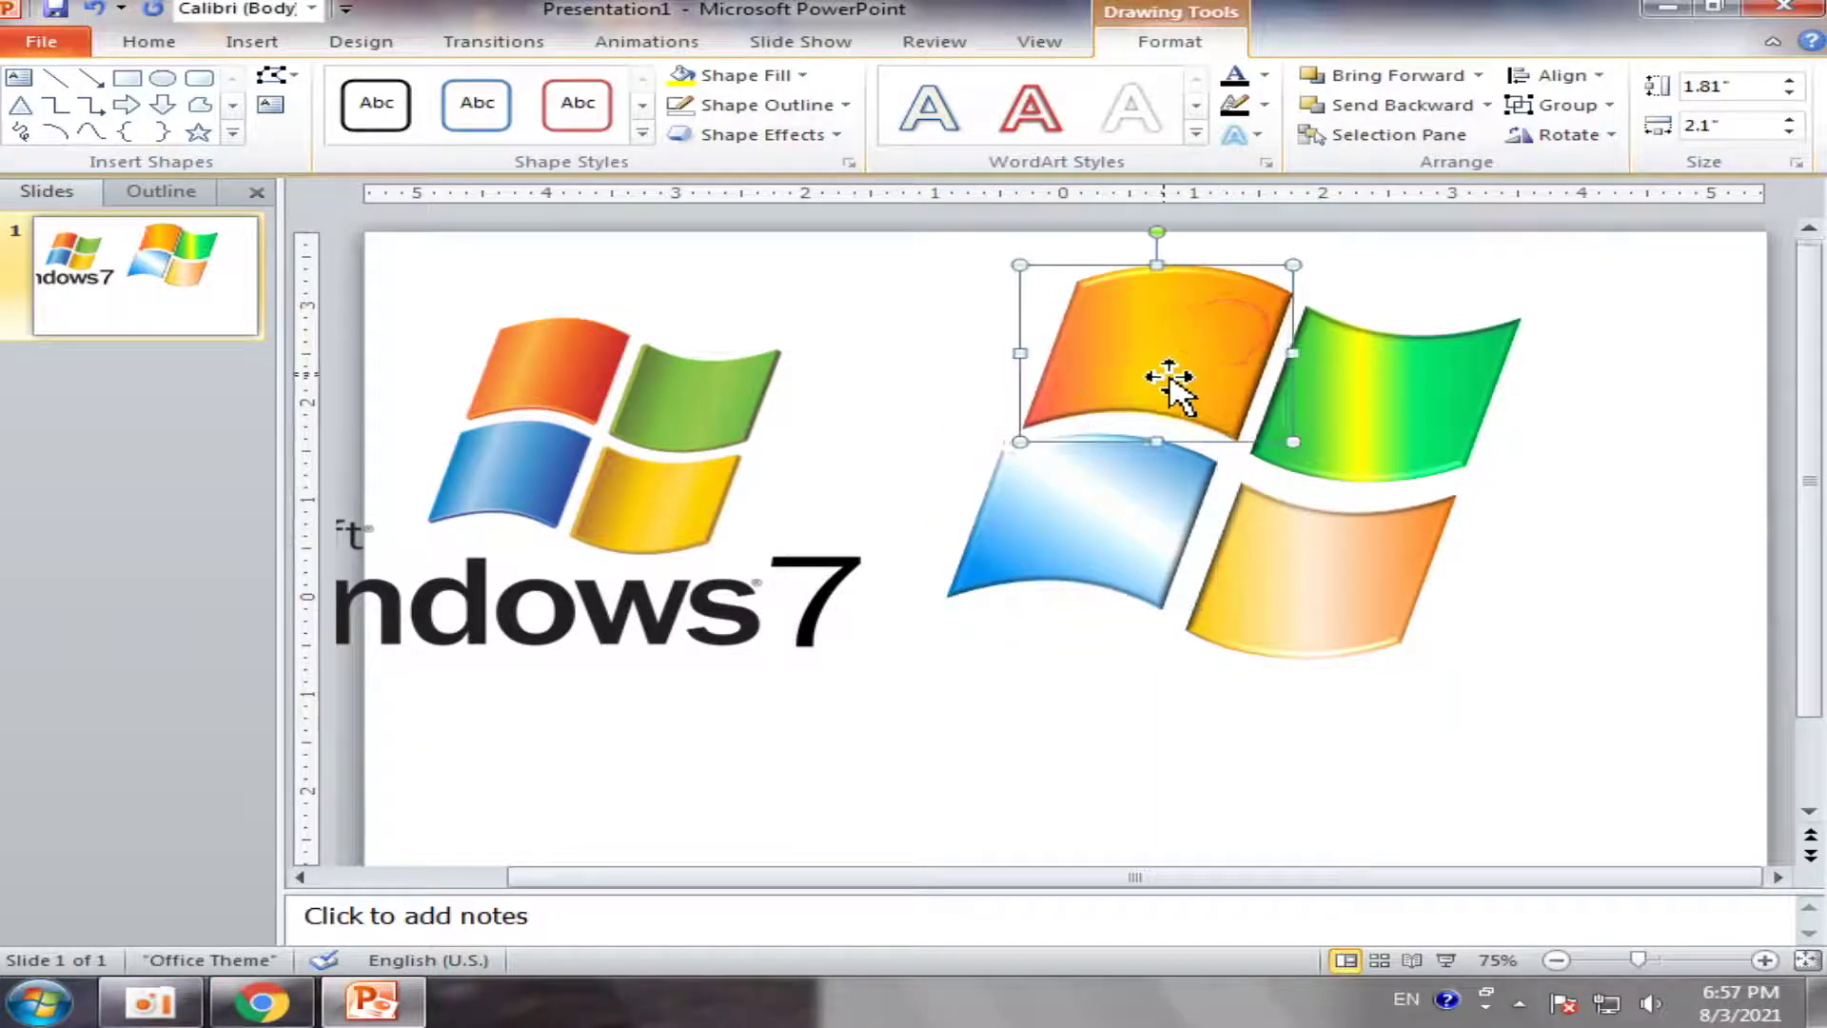
Nudge the blue and yellow panes with the arrow keys until the gaps are even
{"action": "left_click", "coordinate": [1162, 511]}
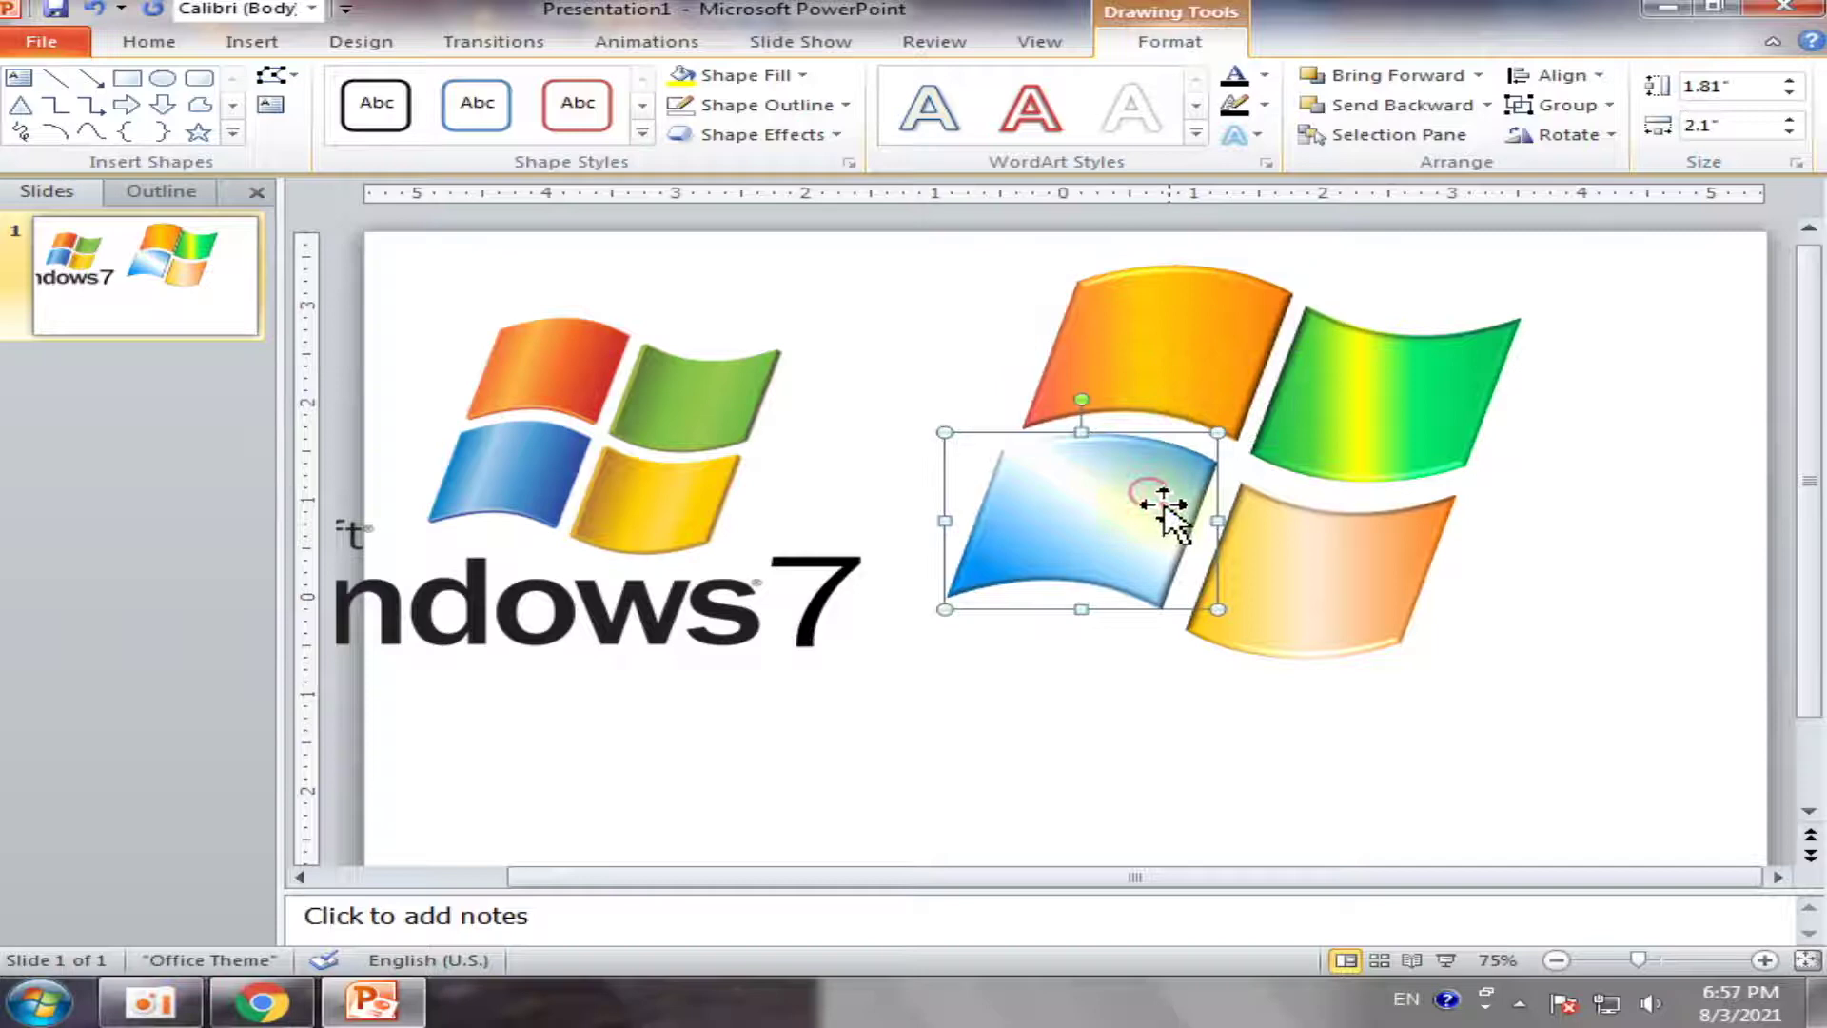
{"action": "key", "text": "Up"}
{"action": "left_click", "coordinate": [1336, 569]}
{"action": "key", "text": "Up"}
{"action": "key", "text": "Up"}
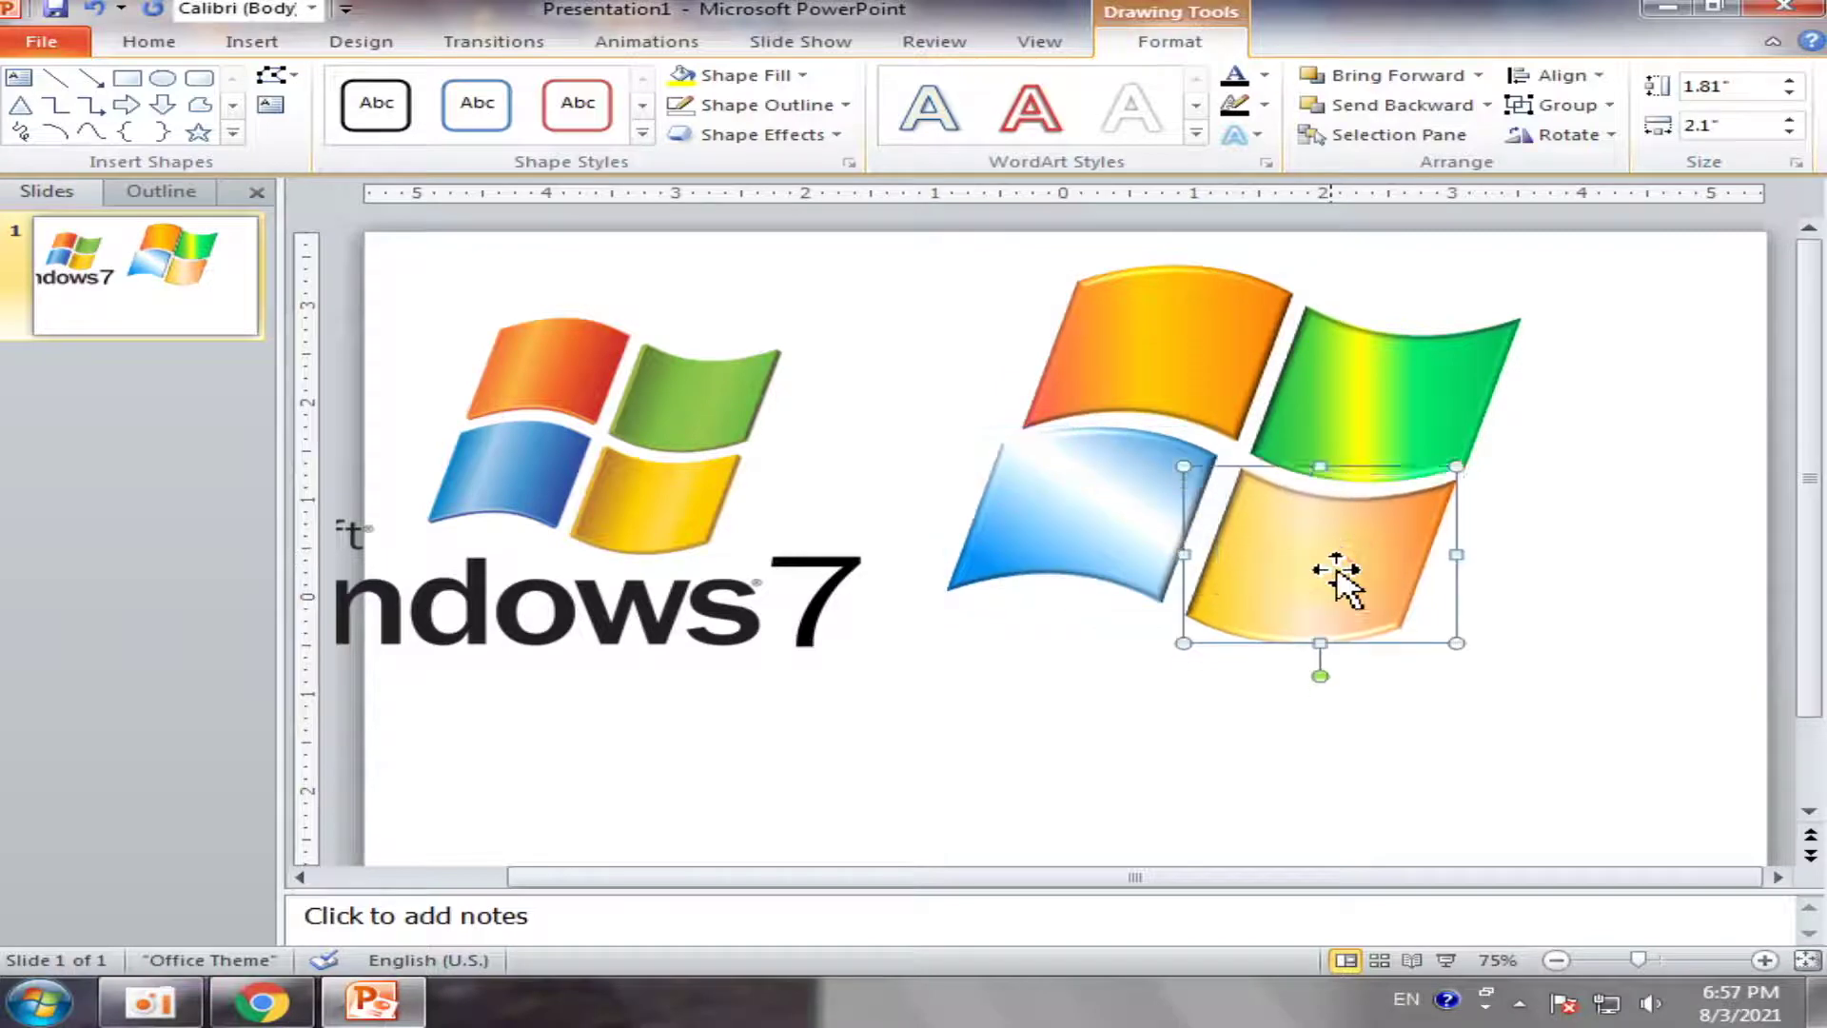
{"action": "key", "text": "Up"}
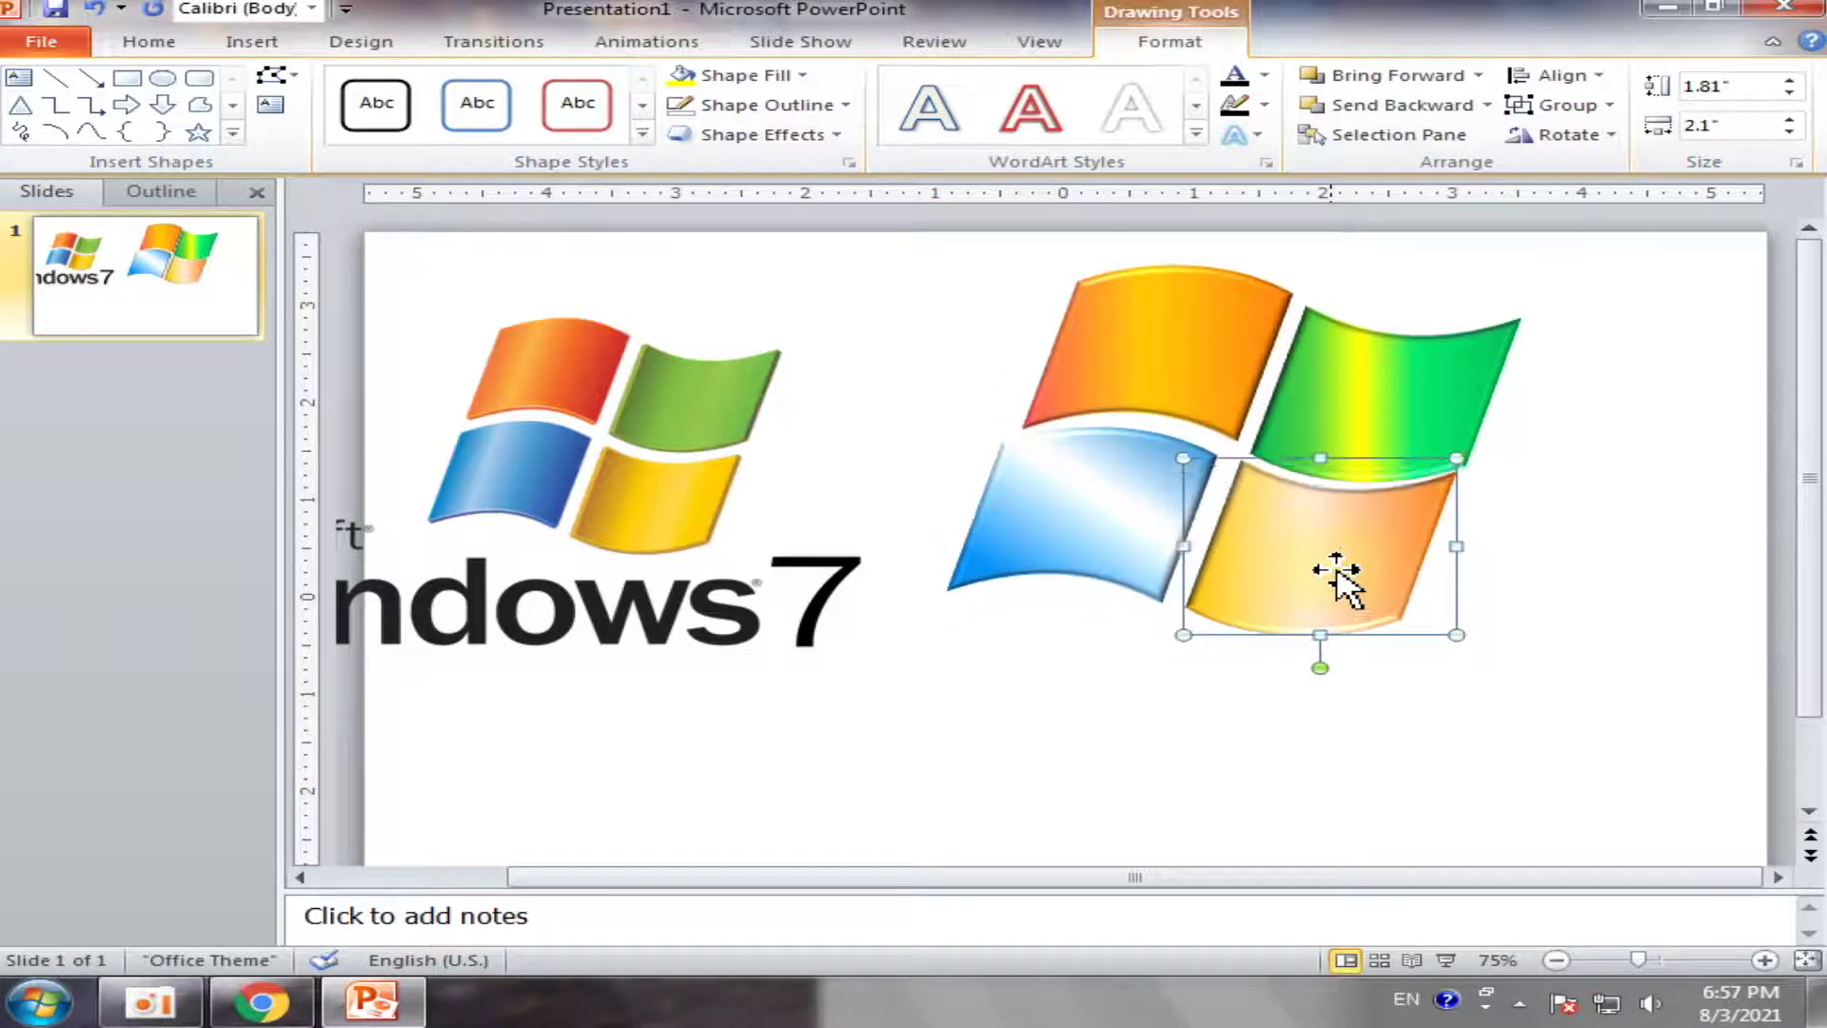
{"action": "key", "text": "Down"}
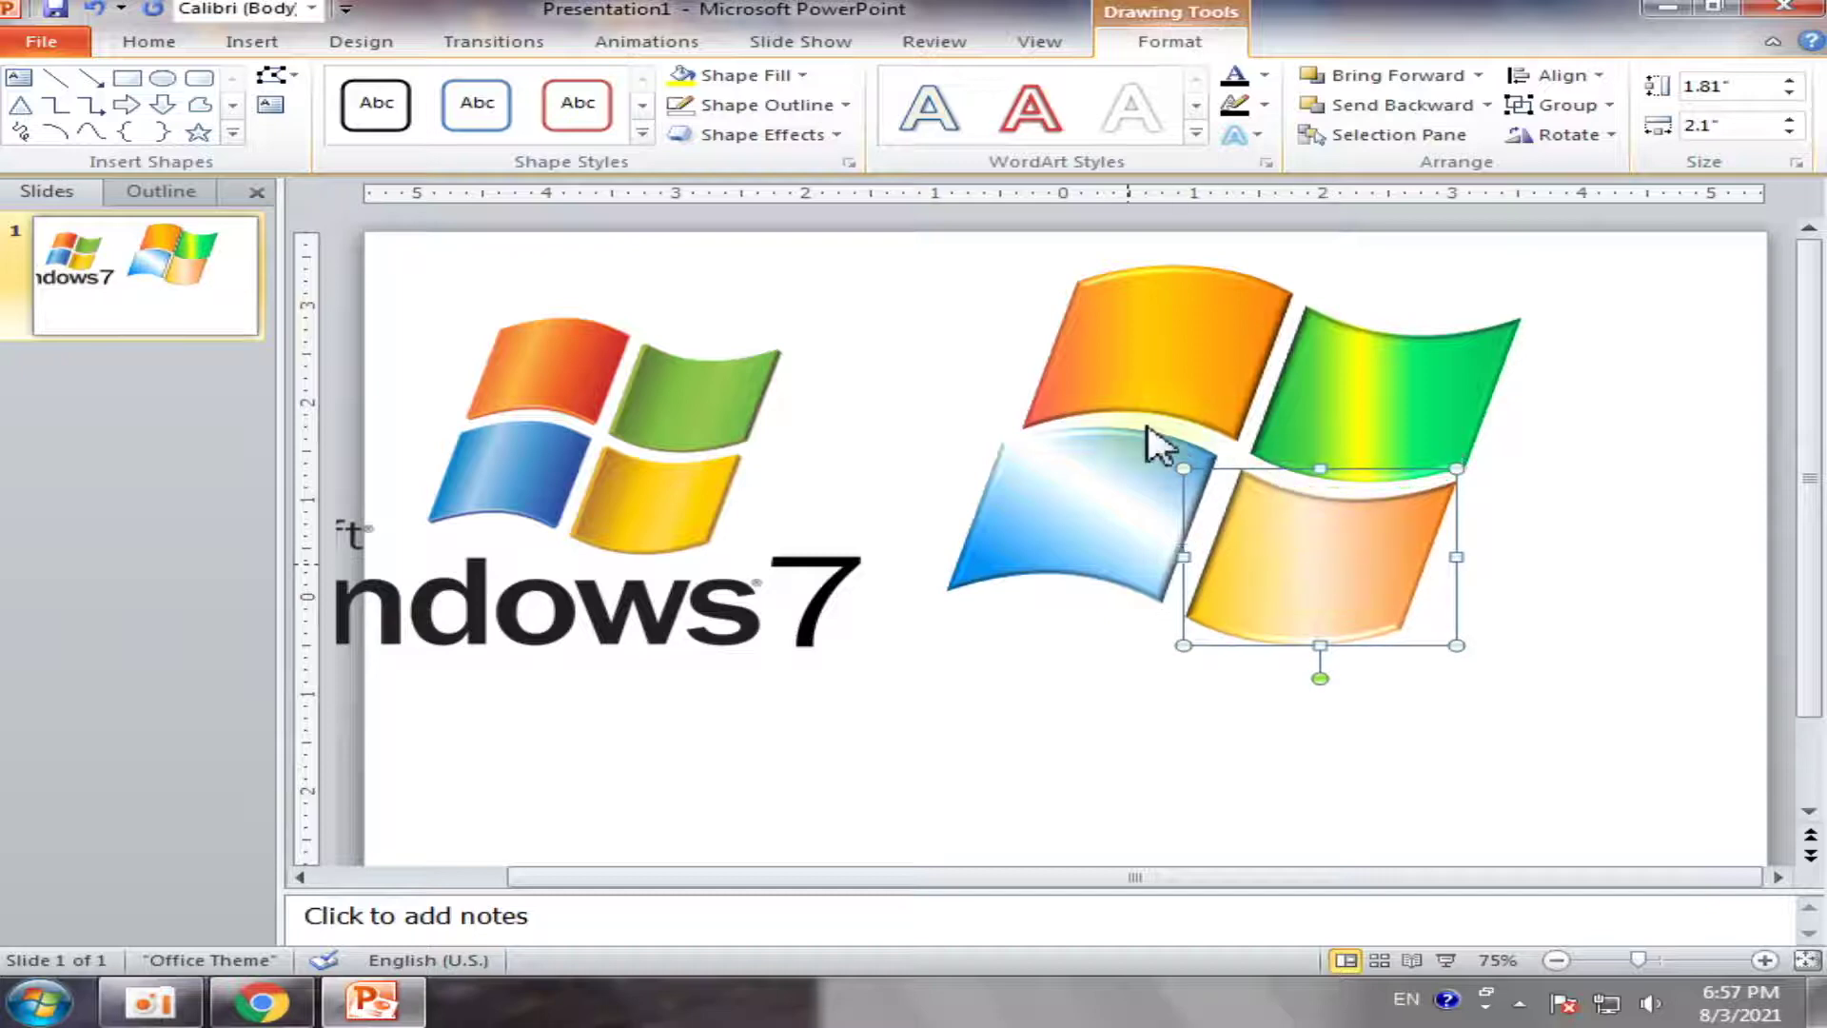
{"action": "left_click", "coordinate": [1120, 447]}
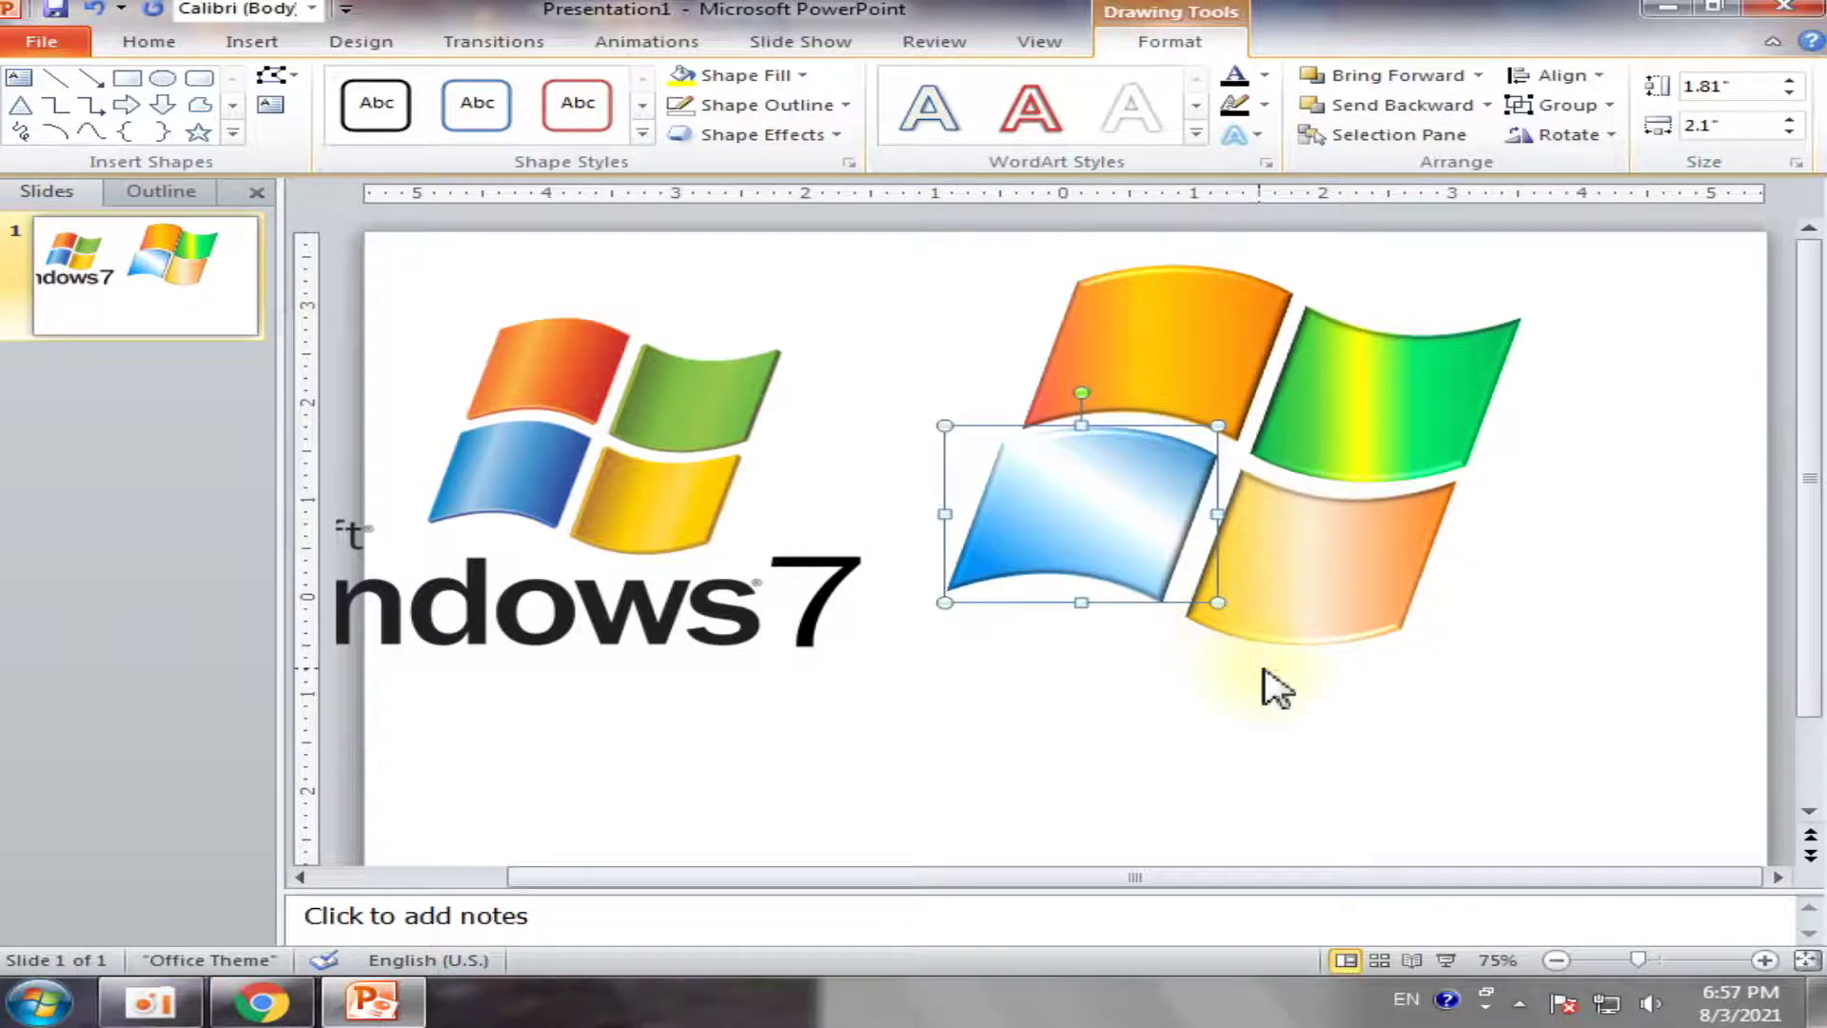
{"action": "key", "text": "ctrl+Down"}
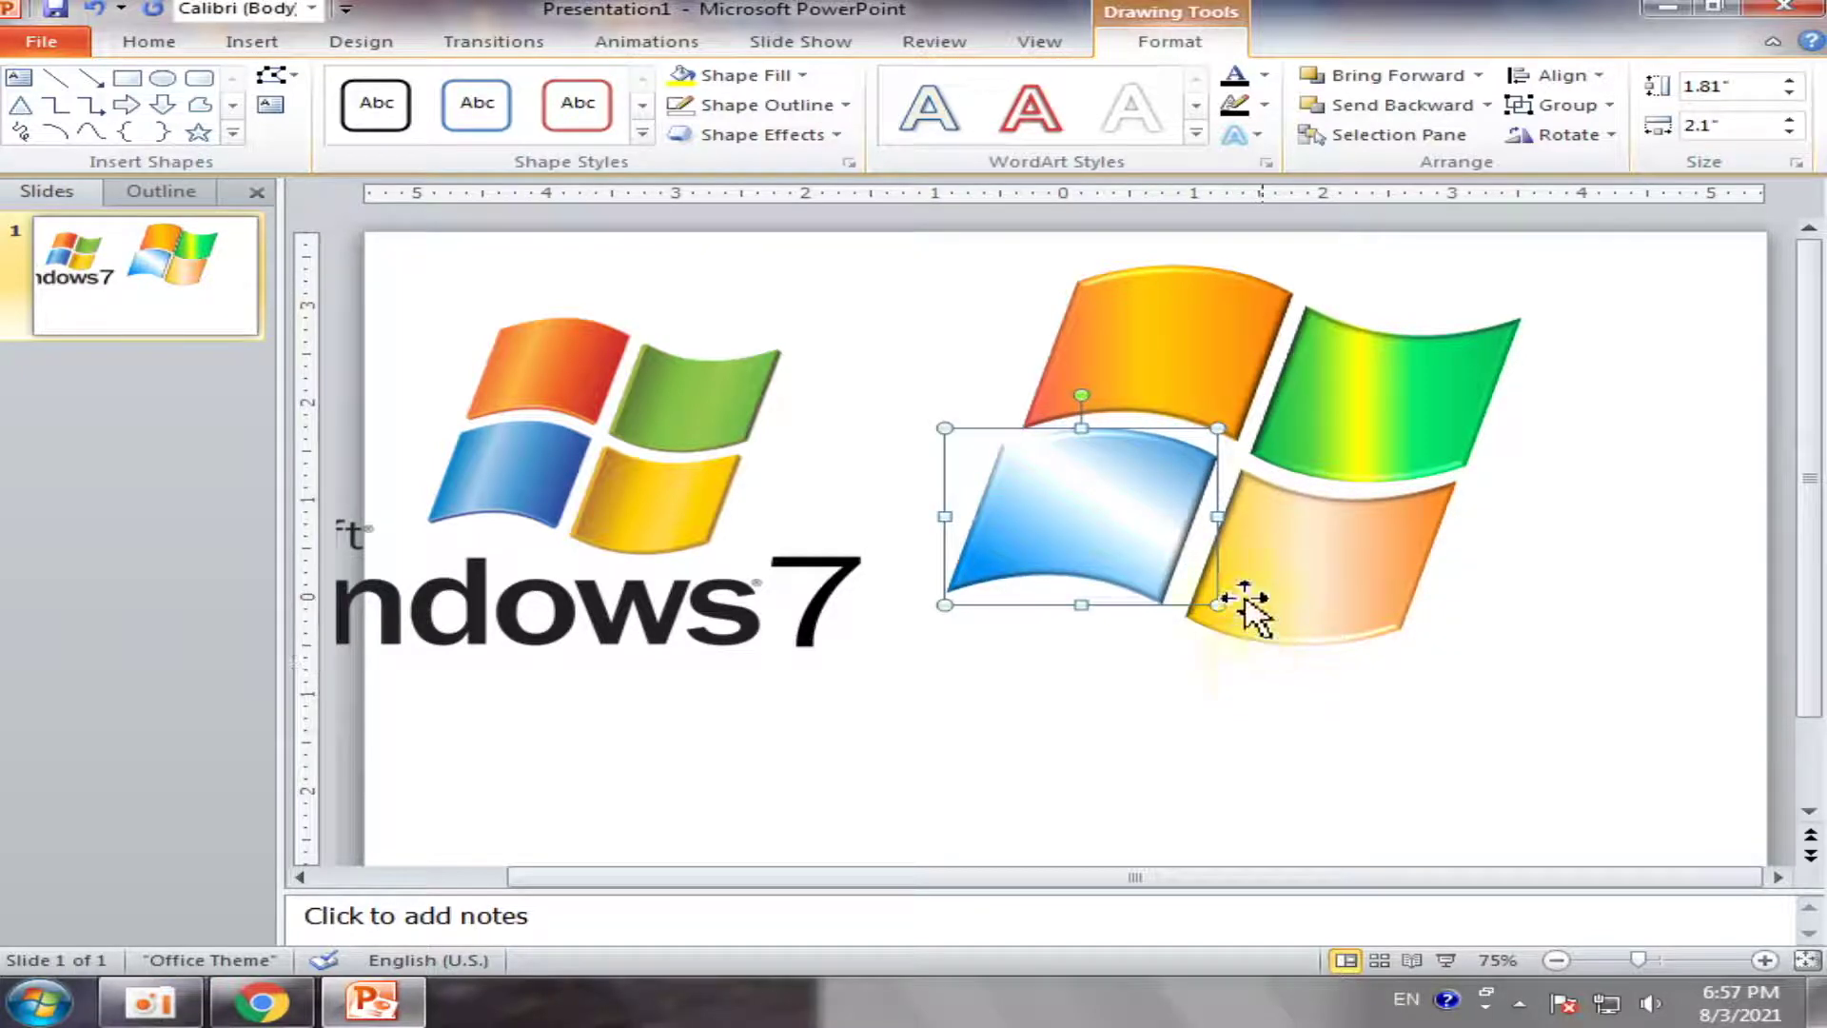
{"action": "left_click", "coordinate": [1442, 611]}
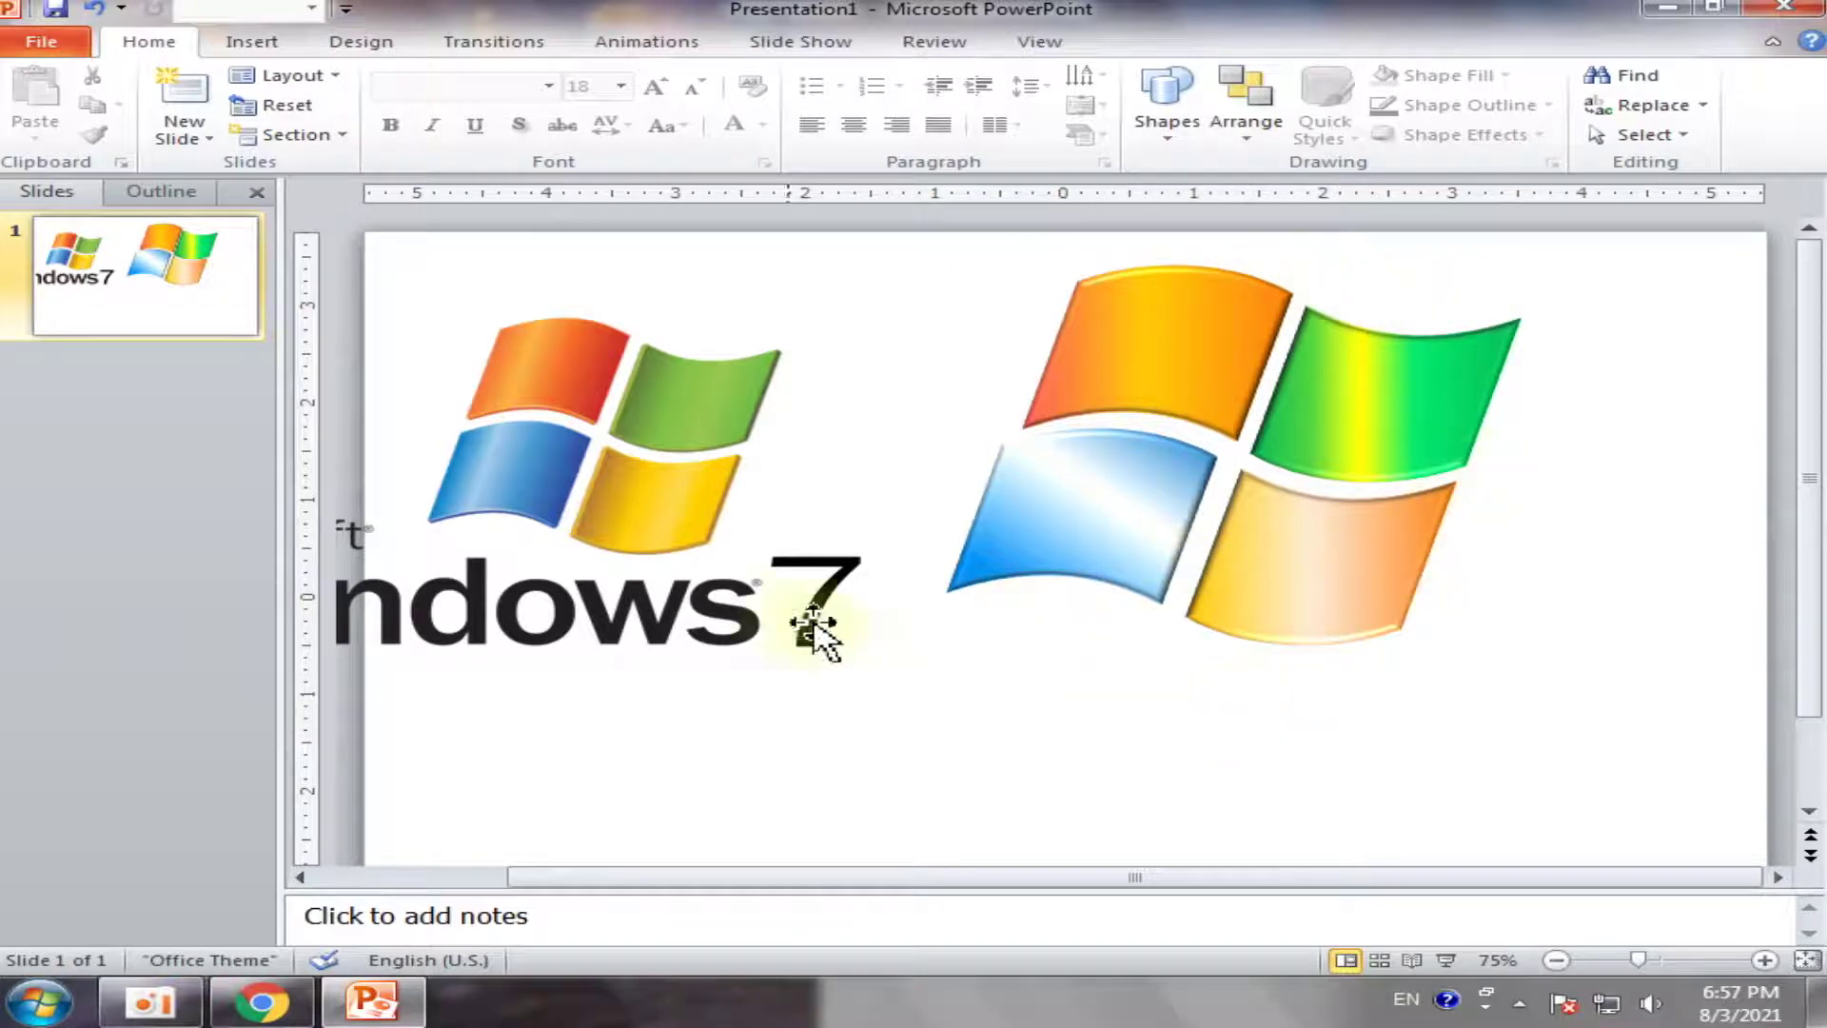
Move the Windows 7 picture aside and group the four new logo panes into one object
{"action": "left_click", "coordinate": [1597, 961]}
{"action": "mouse_move", "coordinate": [647, 528]}
{"action": "left_mouse_down"}
{"action": "mouse_move", "coordinate": [1266, 737]}
{"action": "mouse_move", "coordinate": [1389, 805]}
{"action": "left_mouse_up"}
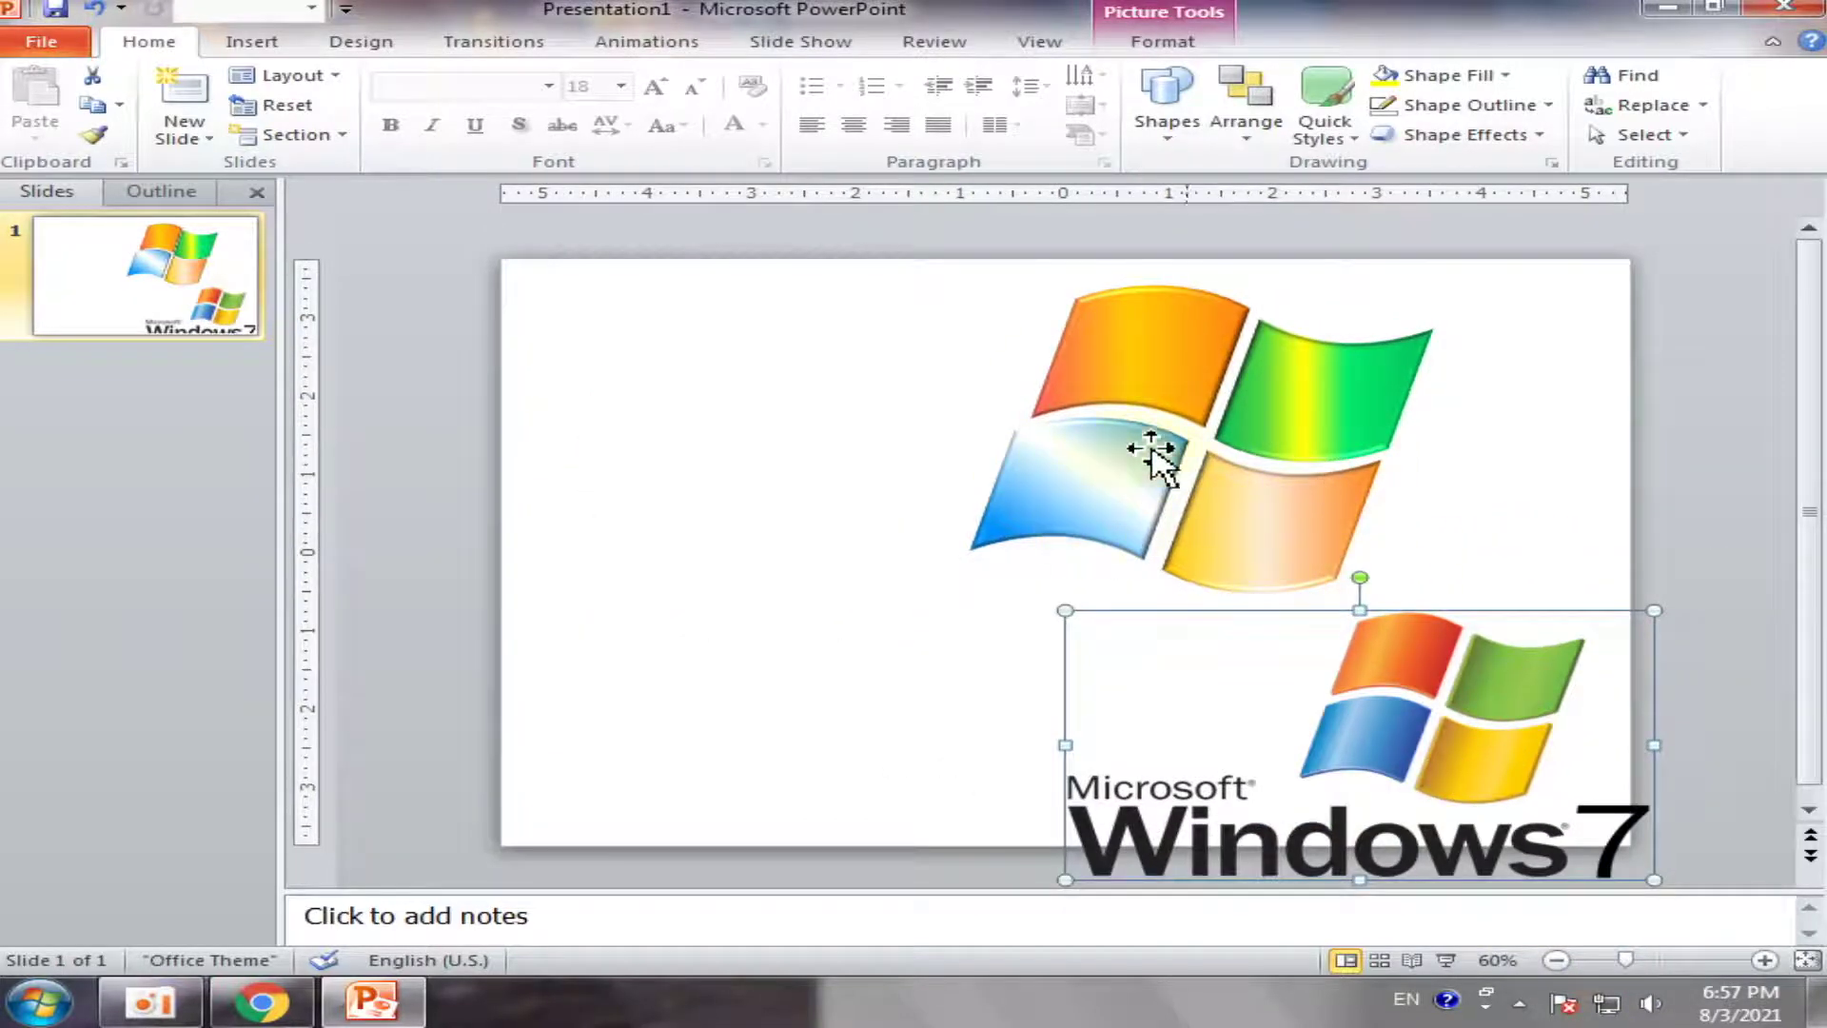
{"action": "left_click", "coordinate": [1611, 317]}
{"action": "mouse_move", "coordinate": [1665, 218]}
{"action": "left_mouse_down"}
{"action": "mouse_move", "coordinate": [746, 676]}
{"action": "mouse_move", "coordinate": [758, 657]}
{"action": "left_mouse_up"}
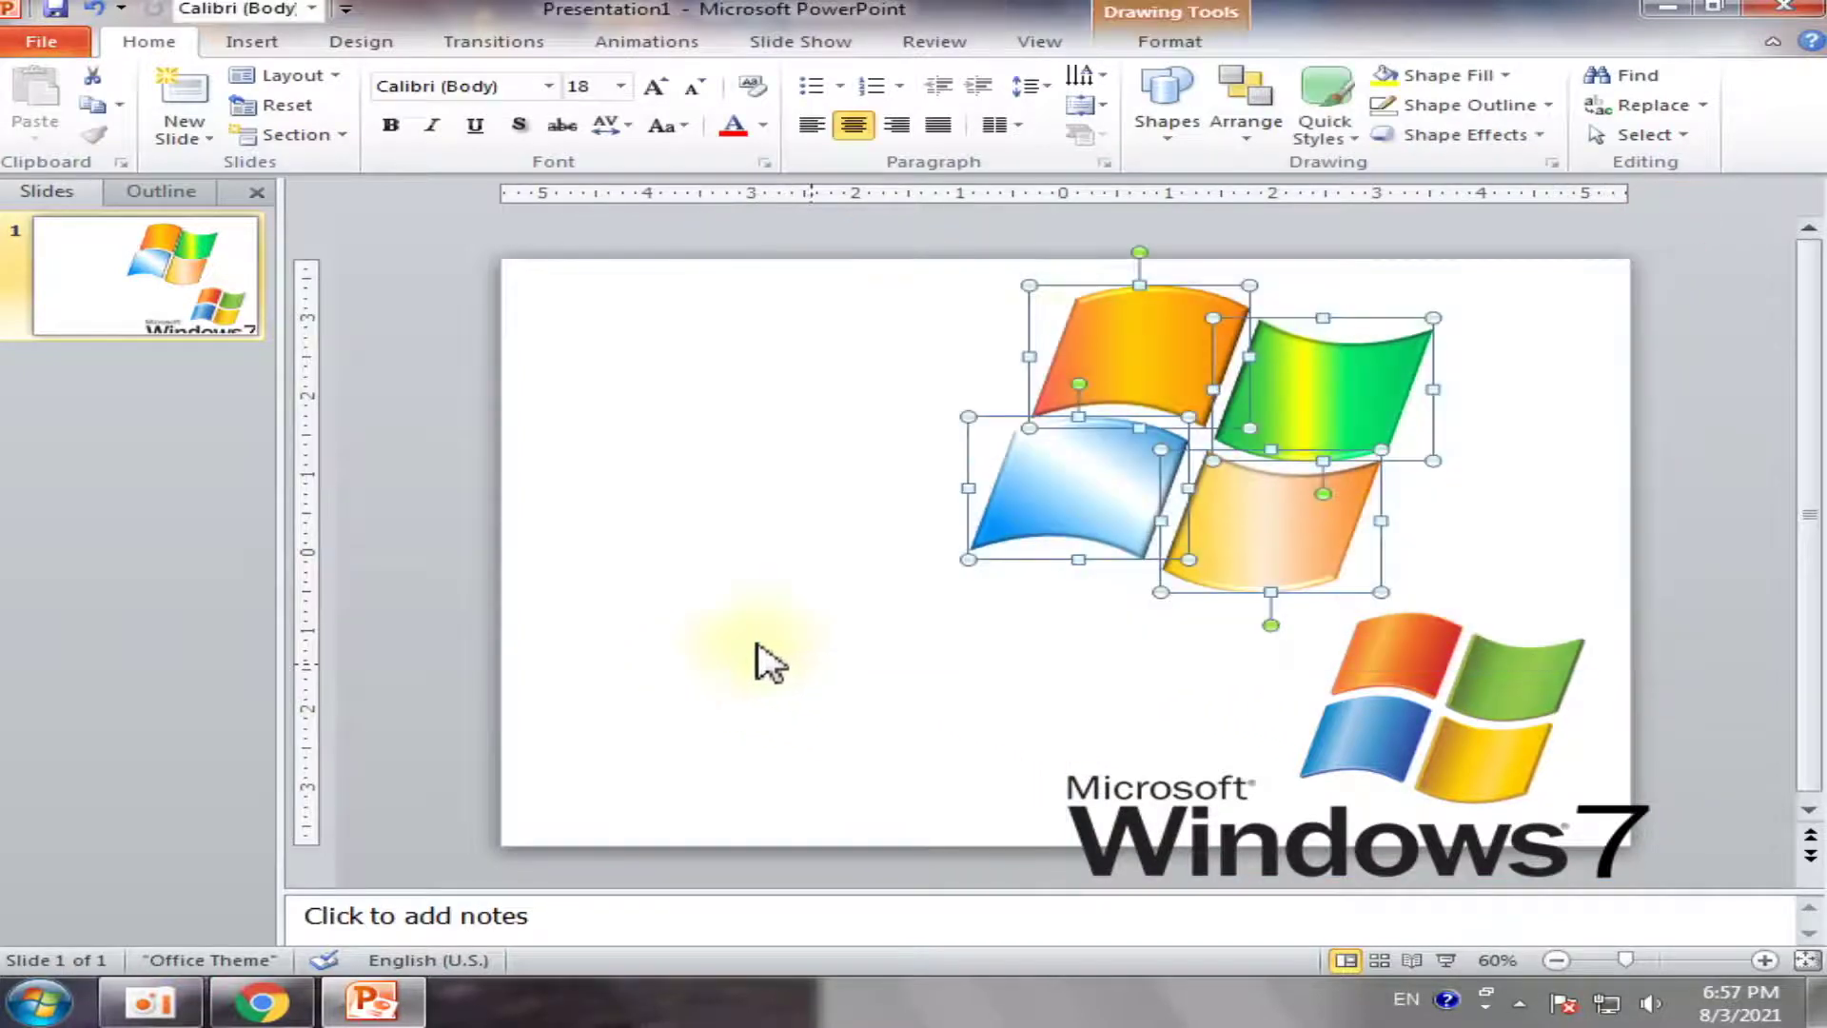
{"action": "left_click", "coordinate": [1170, 41]}
{"action": "left_click", "coordinate": [1608, 114]}
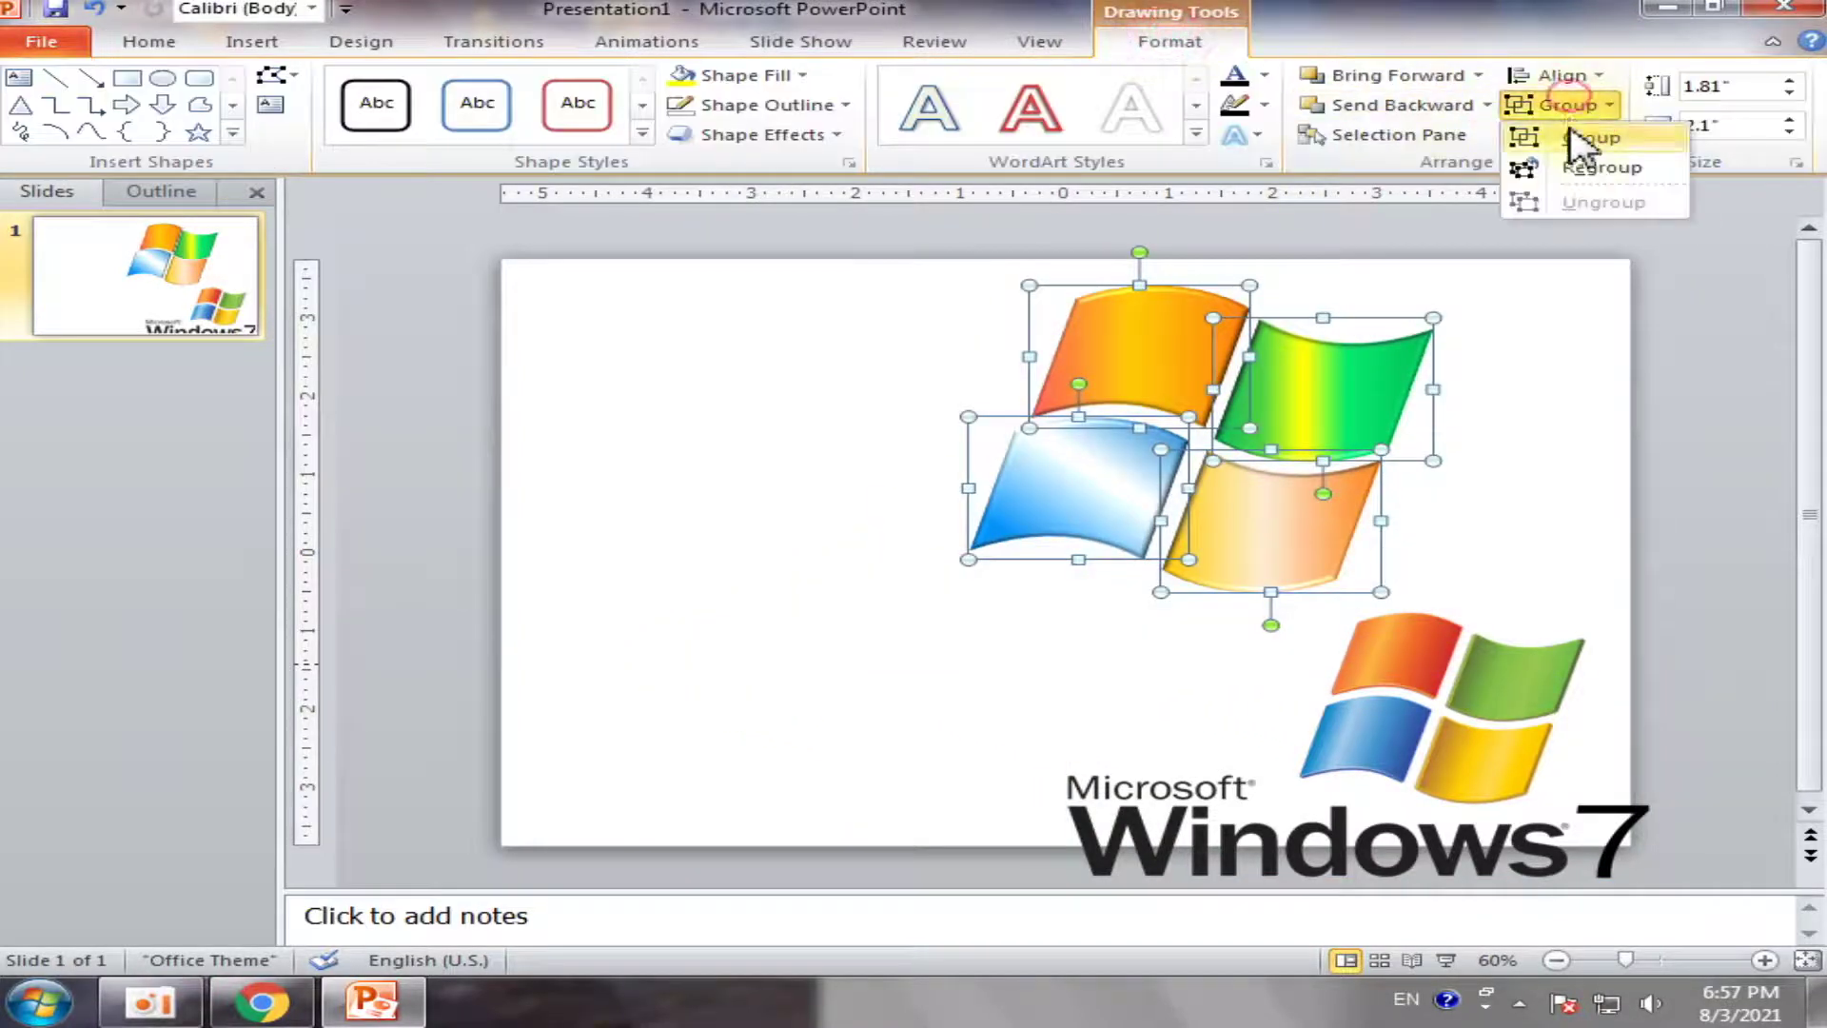
{"action": "left_click", "coordinate": [1589, 138]}
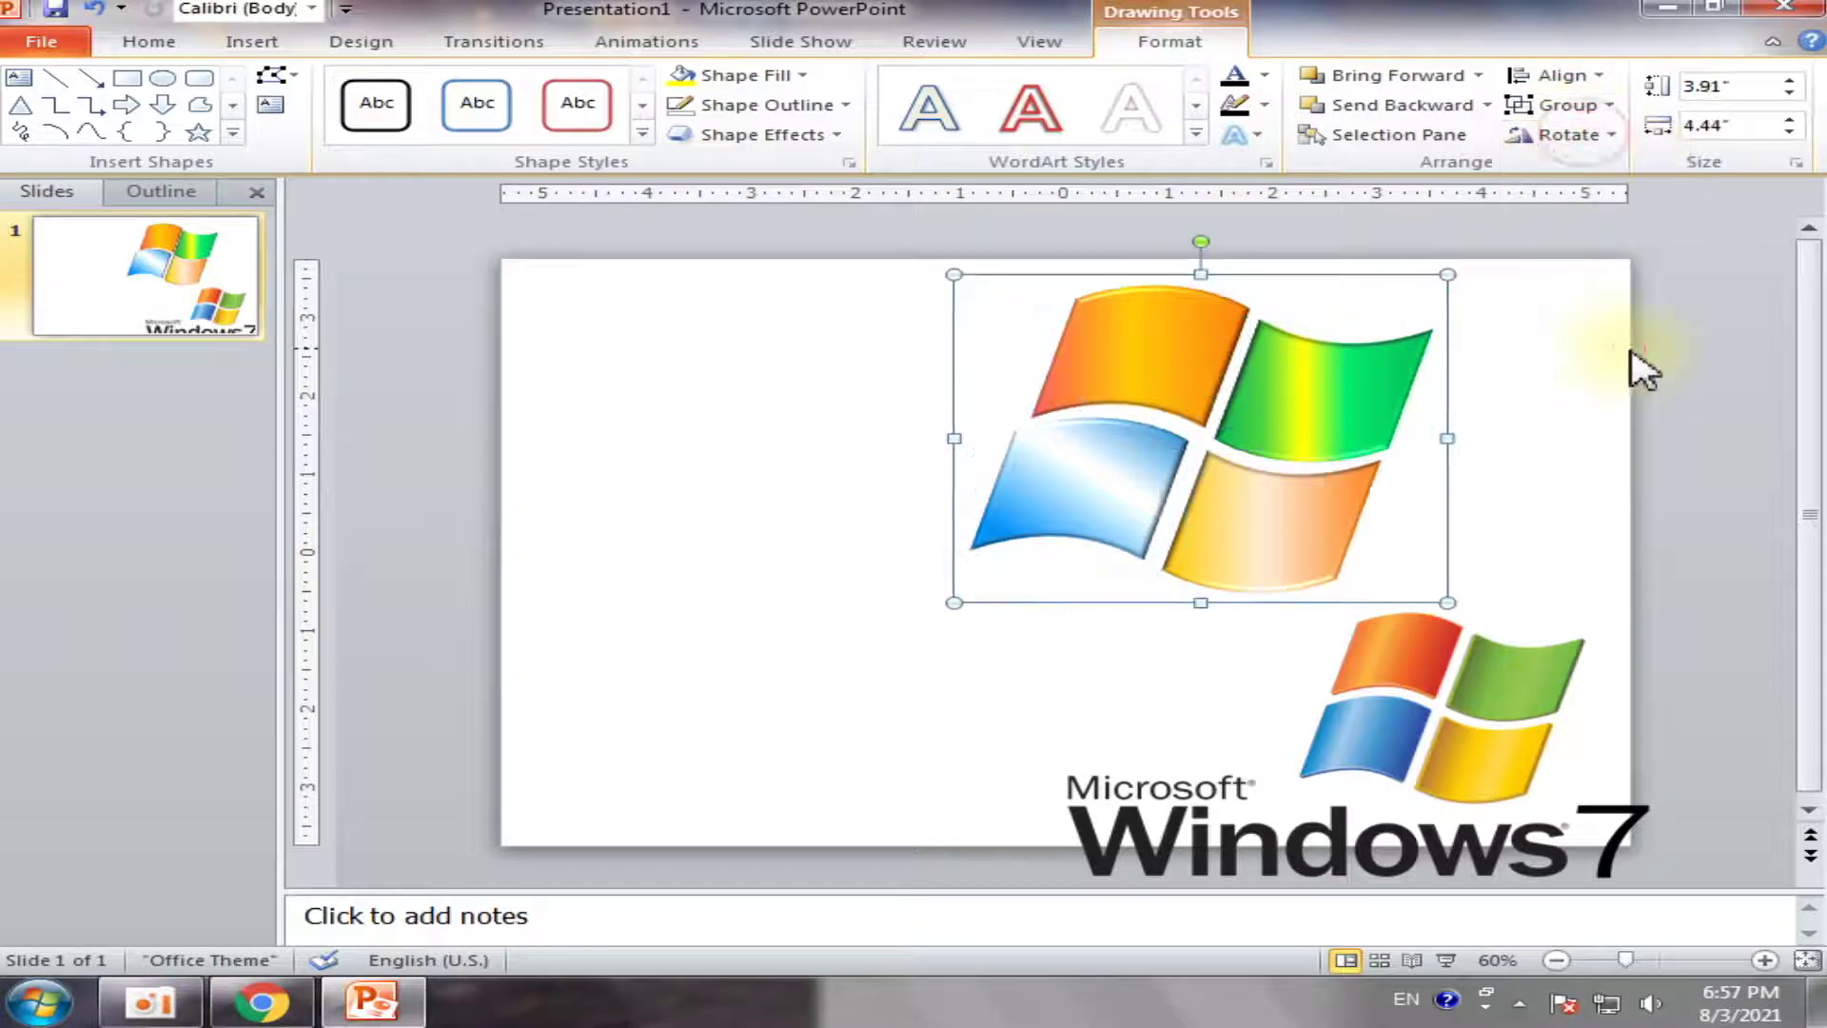
Delete the extra Windows 7 logo picture from the slide
{"action": "left_click", "coordinate": [1631, 350]}
{"action": "left_click_drag", "start_coordinate": [1499, 716], "coordinate": [1611, 516]}
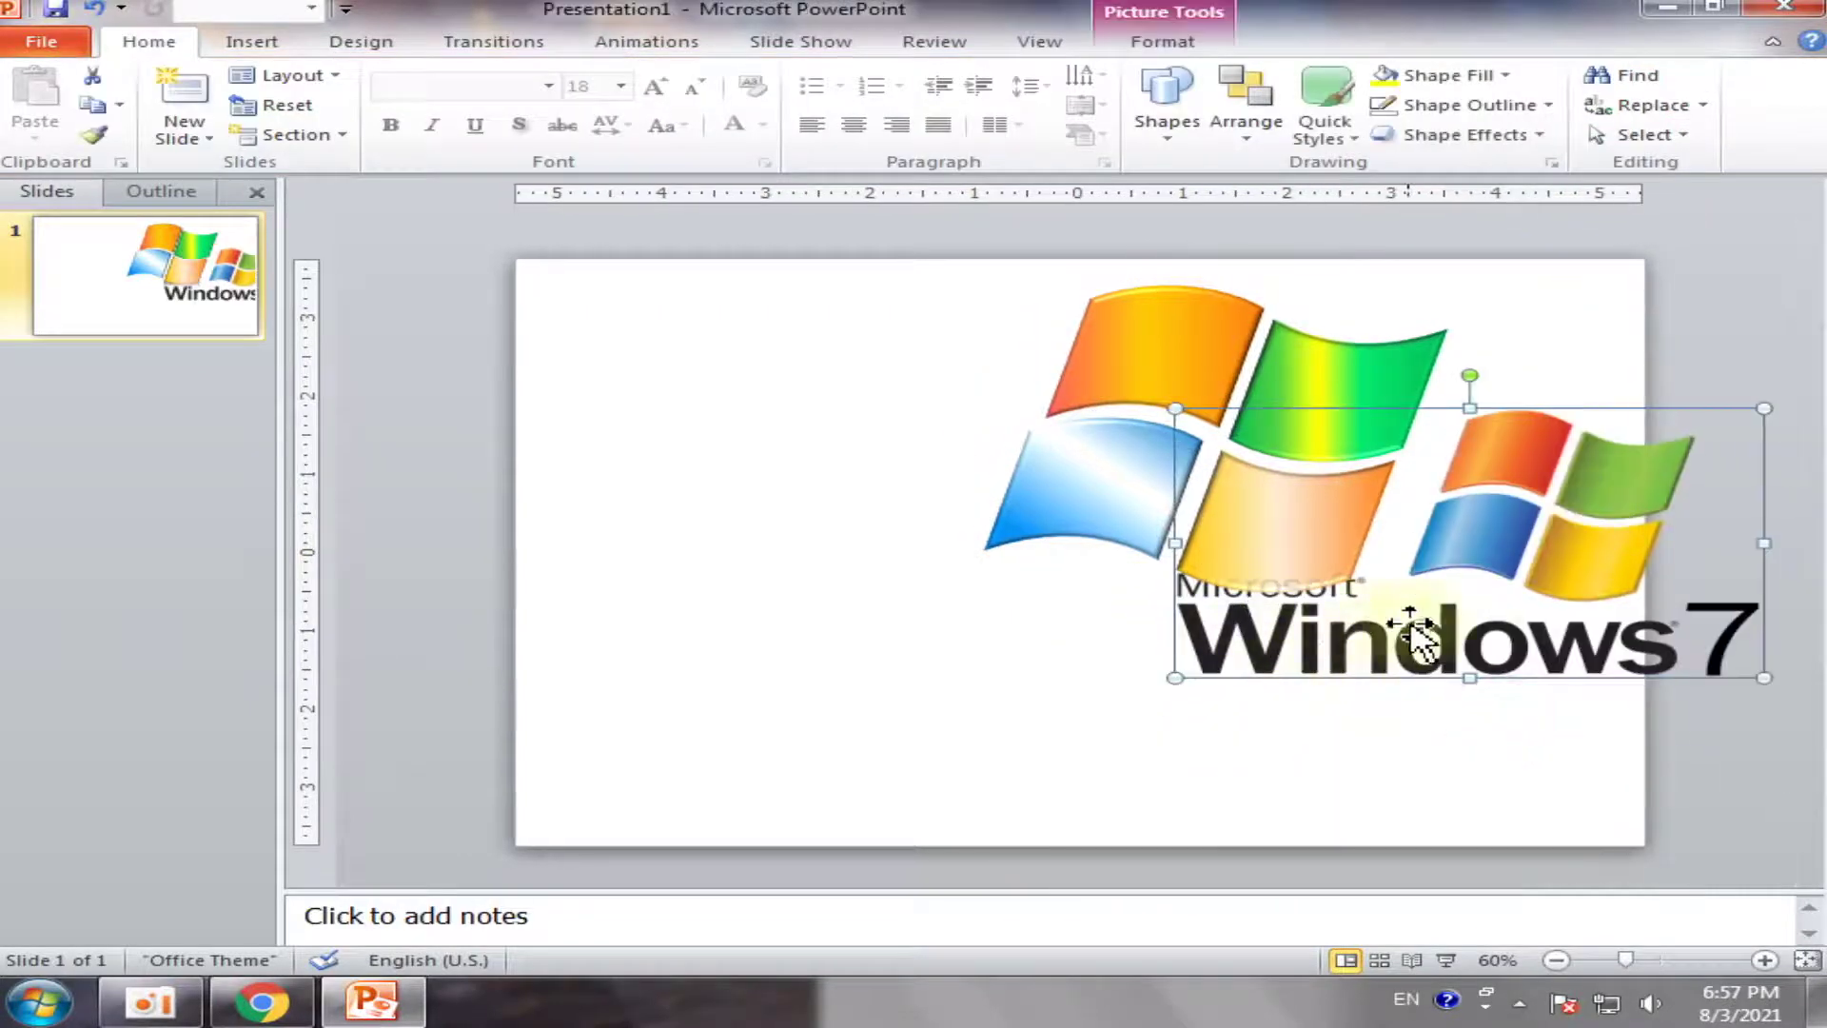
{"action": "left_click_drag", "start_coordinate": [1445, 628], "coordinate": [1422, 708]}
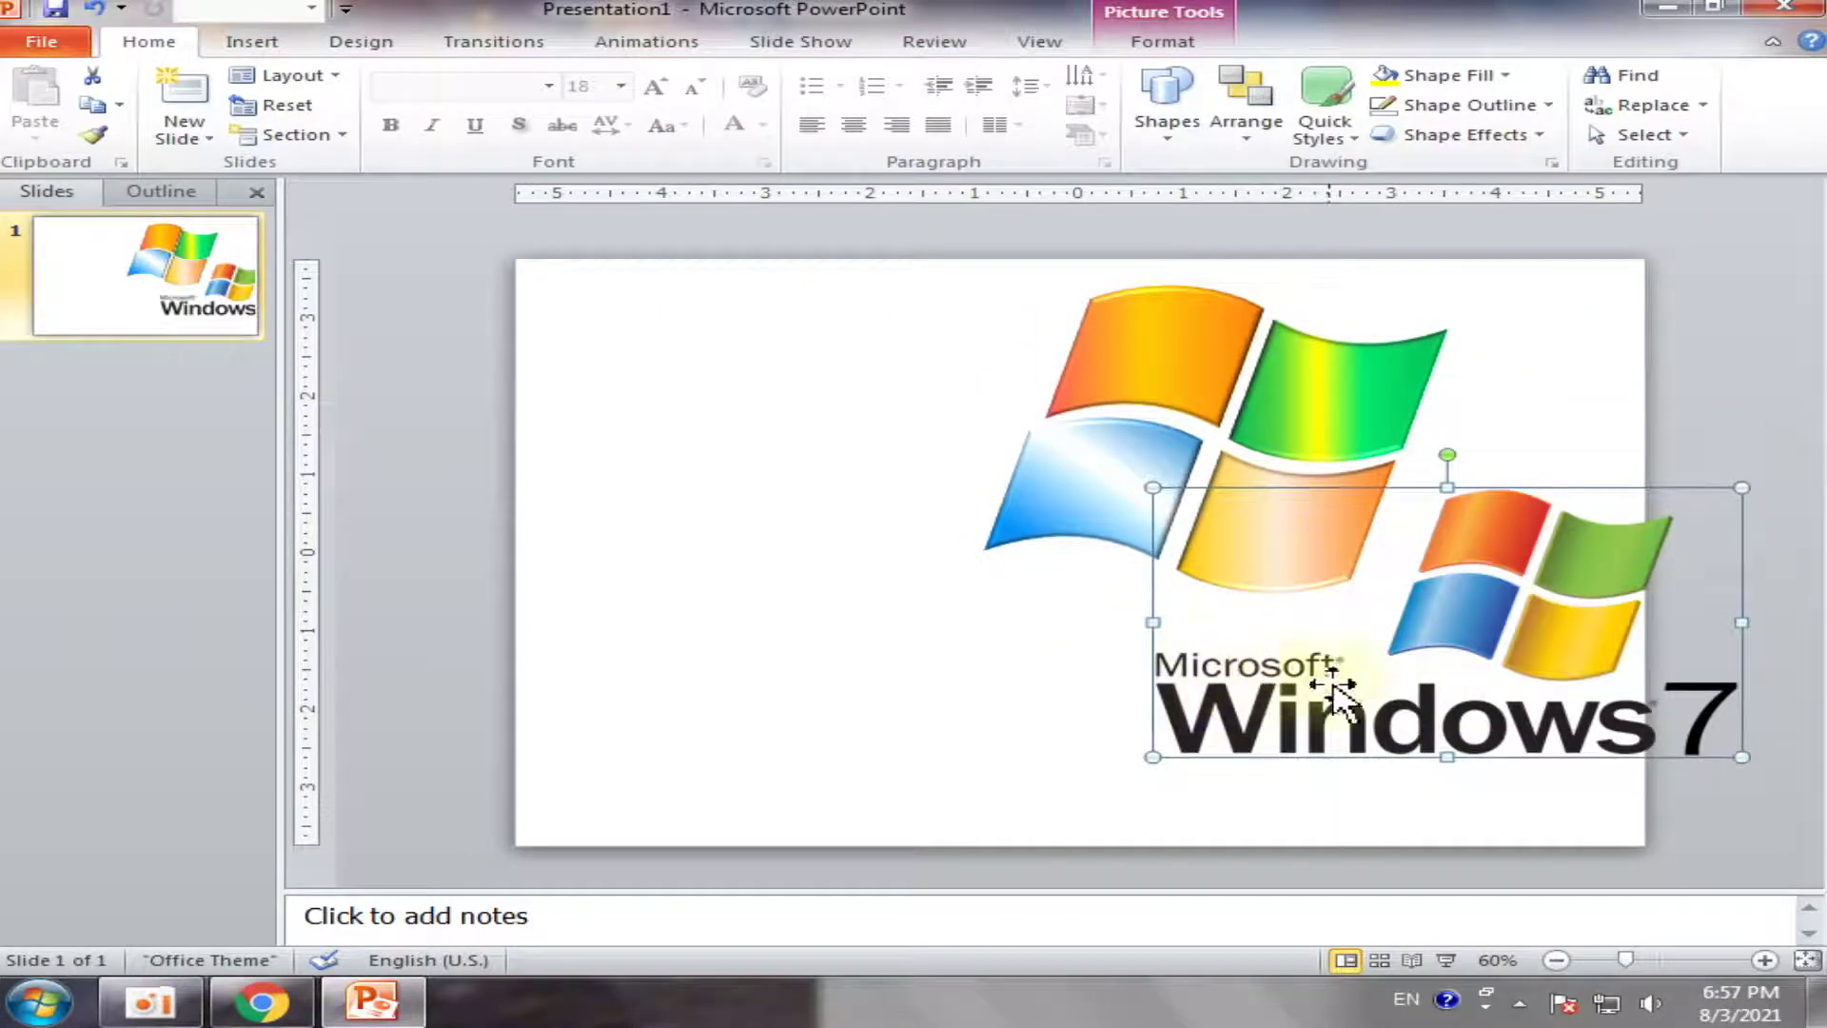
{"action": "key", "text": "Delete"}
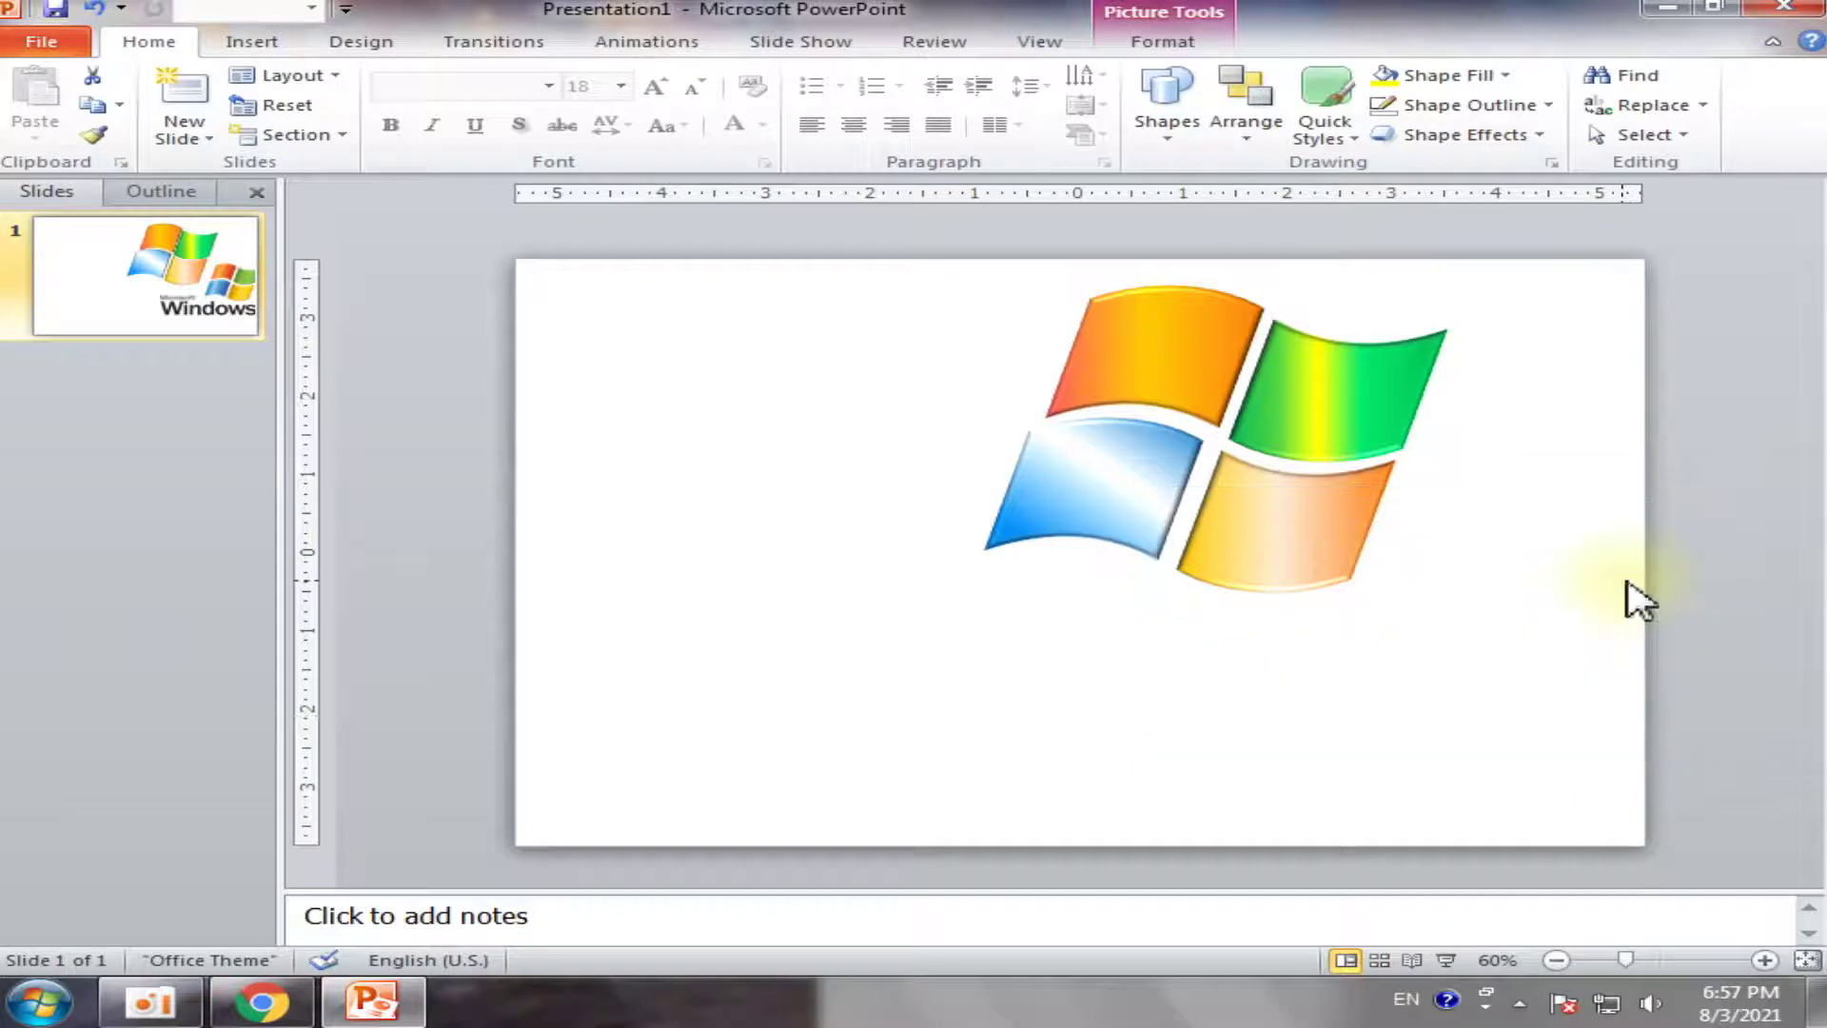
Insert WordArt in the plain outlined style and place it below the flag logo
{"action": "left_click", "coordinate": [221, 43]}
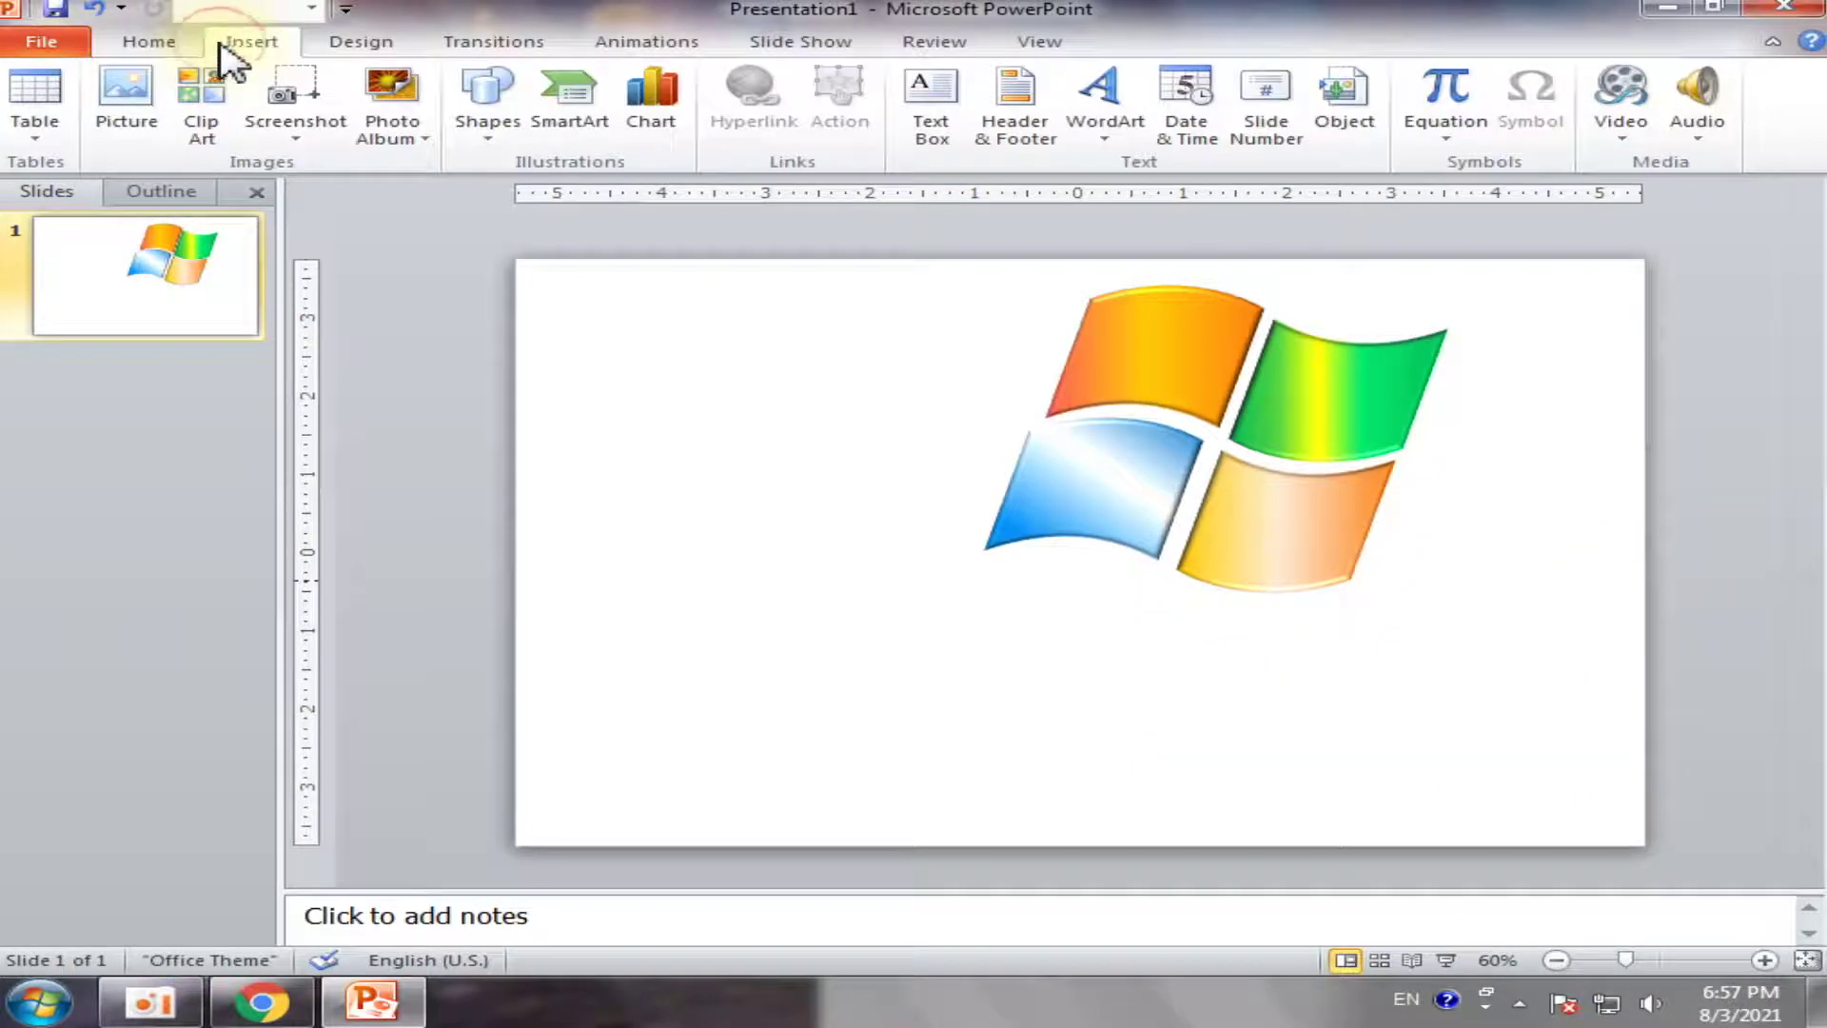
{"action": "left_click", "coordinate": [1104, 104]}
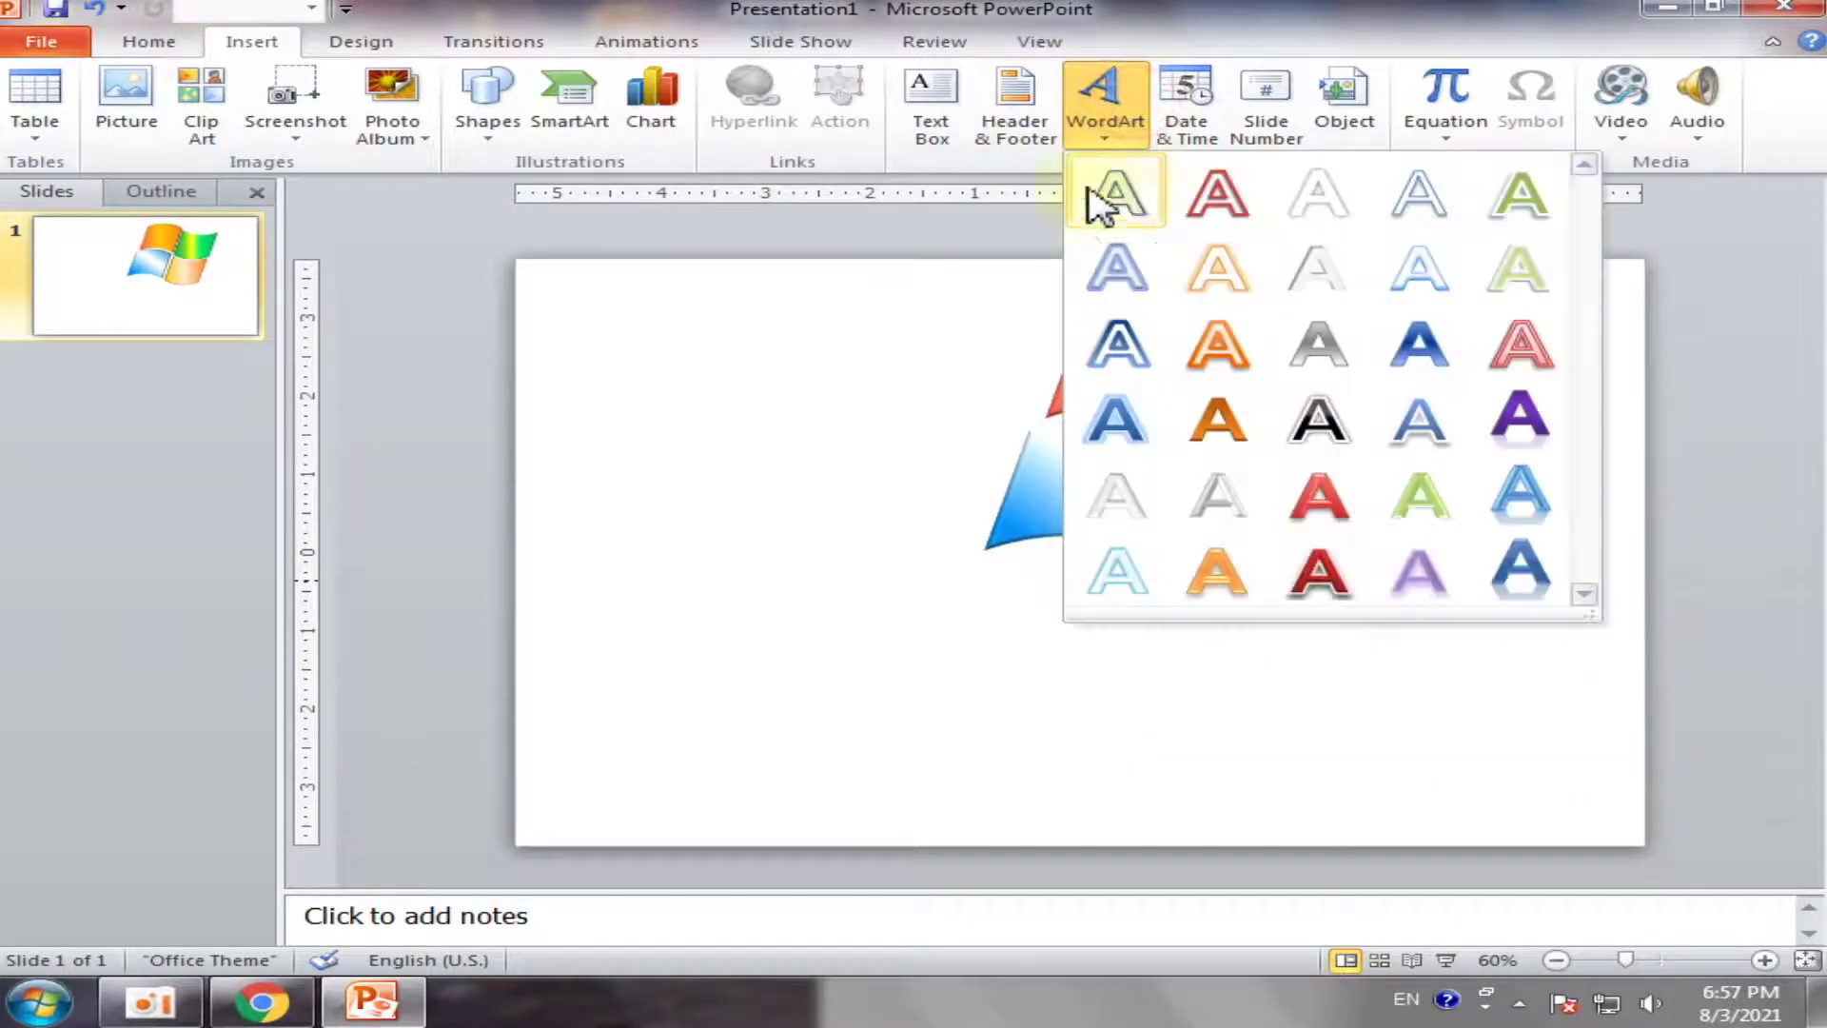
{"action": "left_click", "coordinate": [249, 46]}
{"action": "left_click", "coordinate": [1104, 100]}
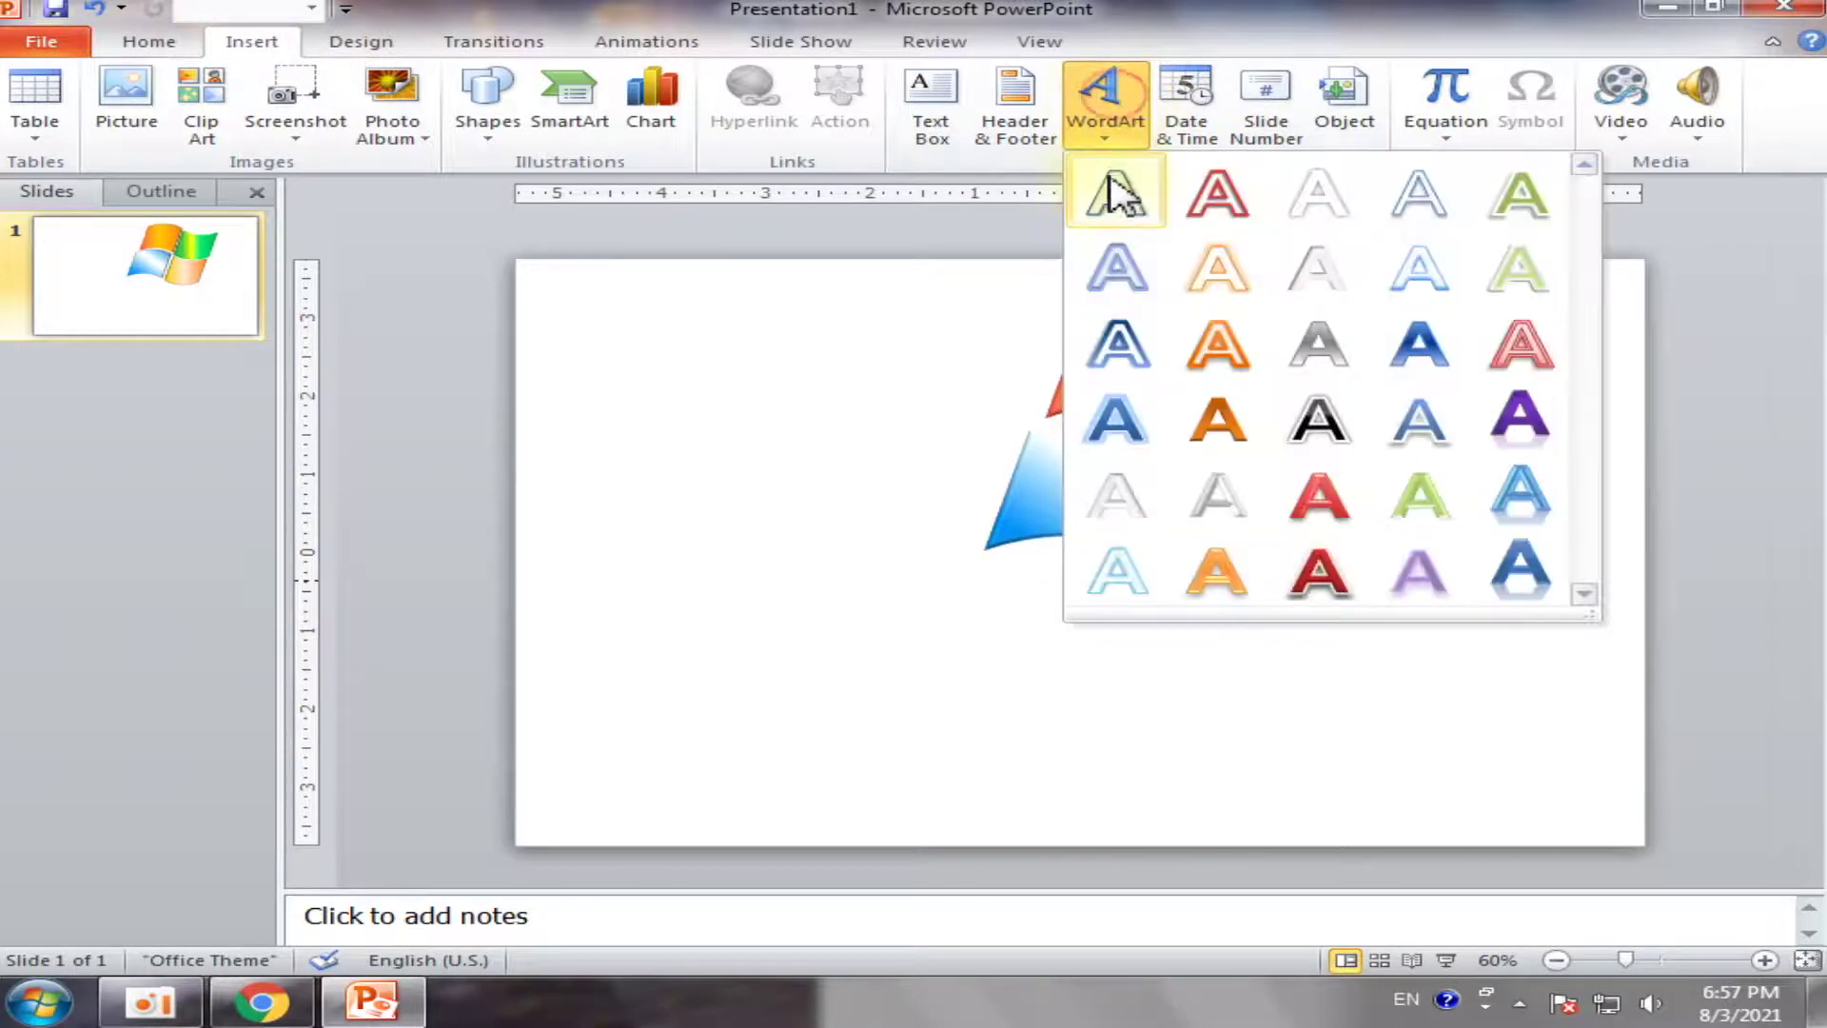
{"action": "left_click", "coordinate": [1127, 213]}
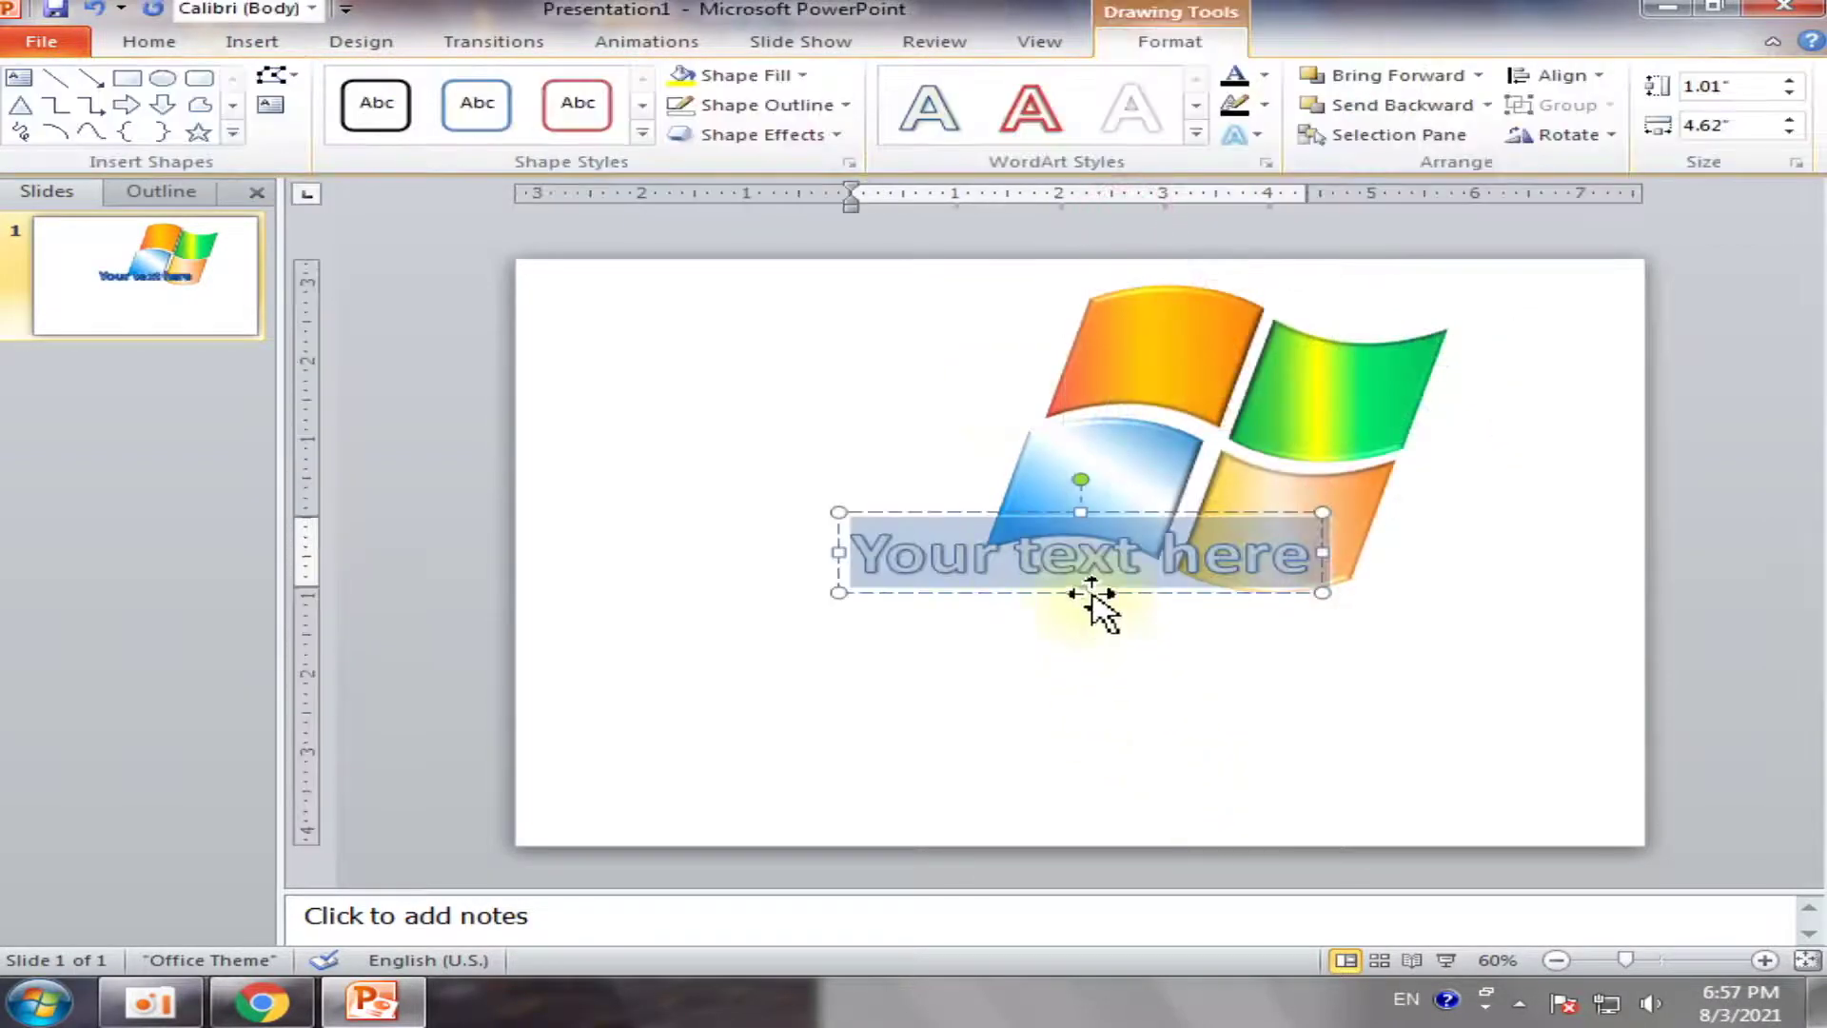
{"action": "left_click_drag", "start_coordinate": [1092, 594], "coordinate": [1112, 676]}
Replace the WordArt placeholder text with 'Microsoft'
{"action": "left_click", "coordinate": [1110, 659]}
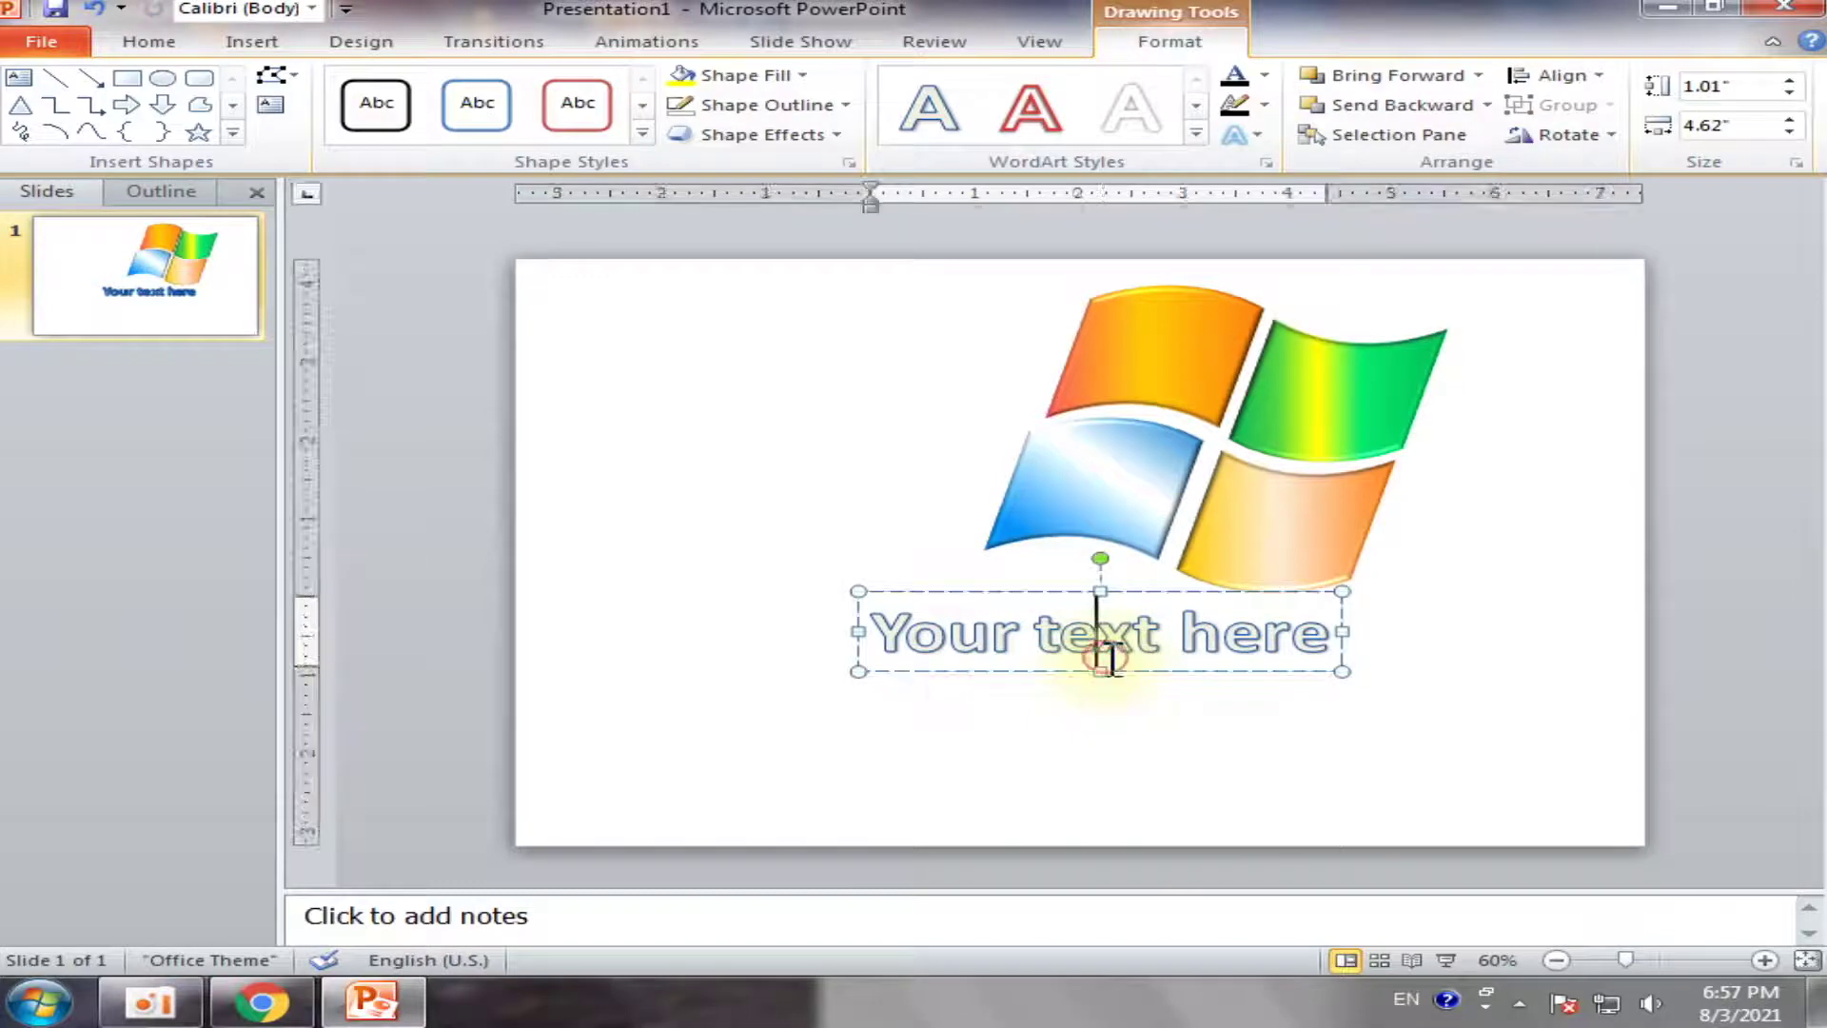
{"action": "key", "text": "ctrl+a"}
{"action": "type", "text": "Mic"}
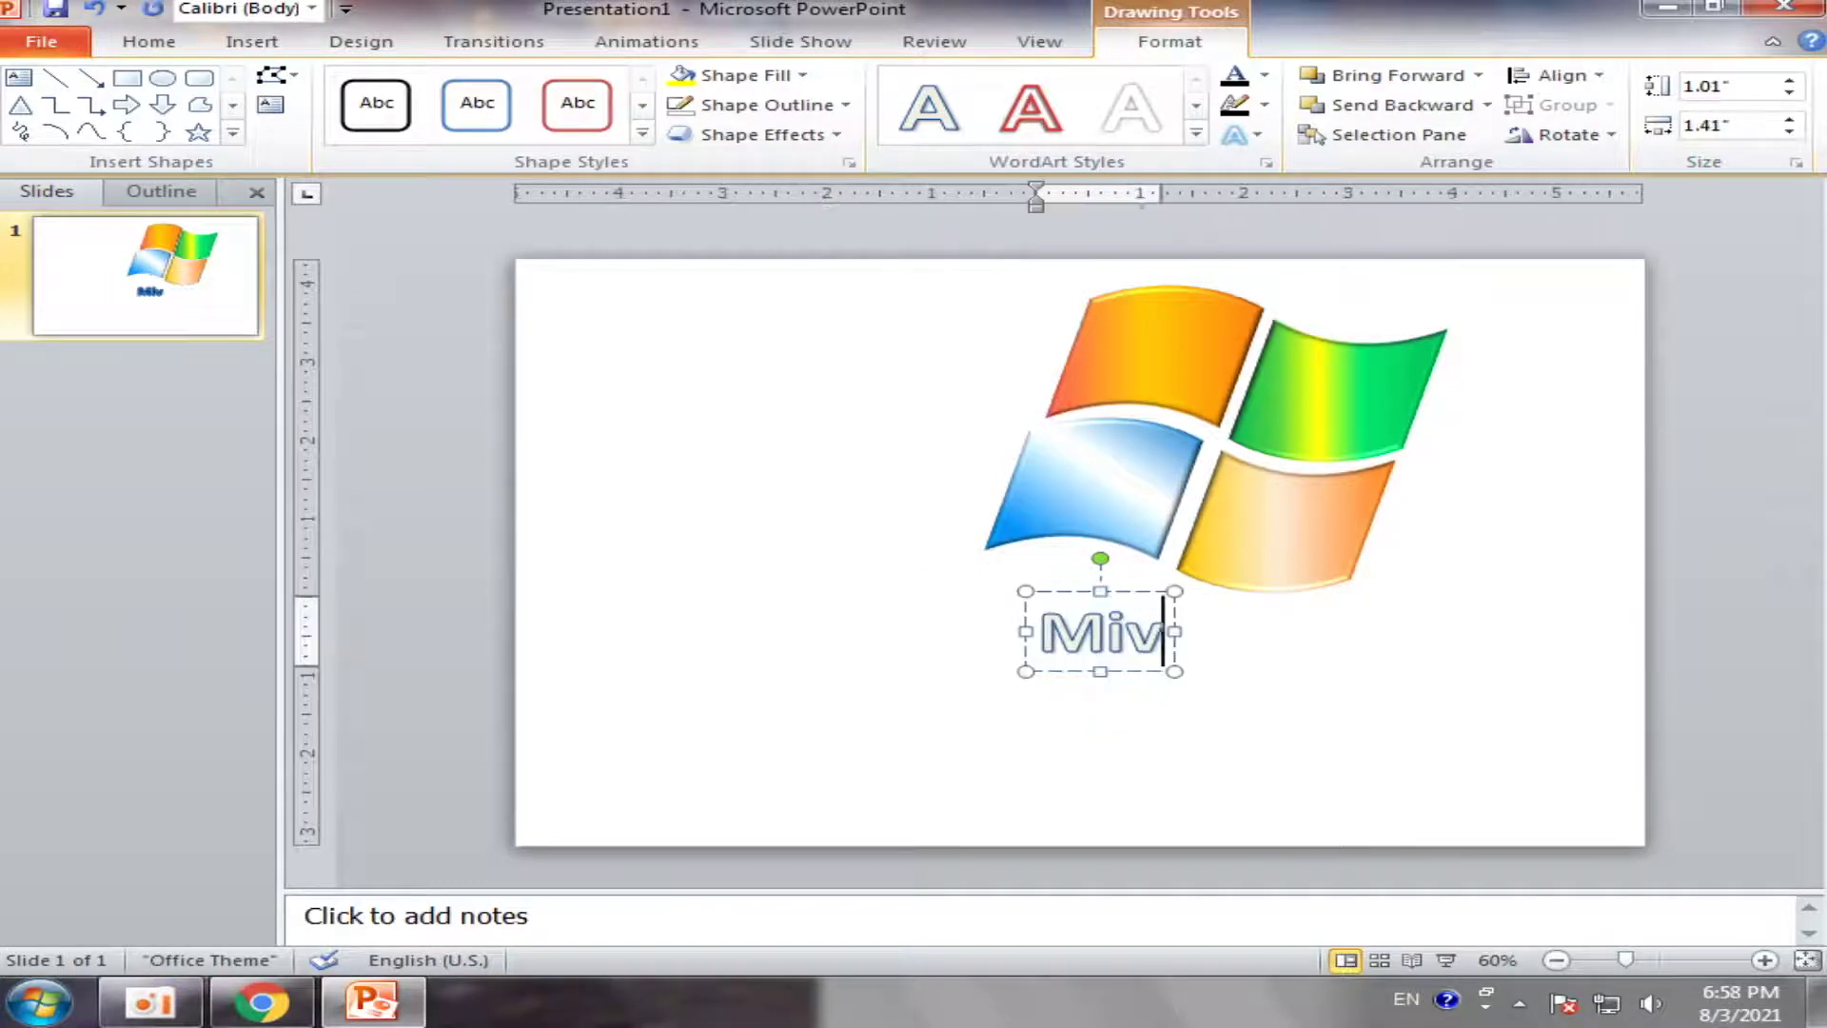
{"action": "key", "text": "BackSpace"}
{"action": "key", "text": "BackSpace"}
{"action": "key", "text": "BackSpace"}
{"action": "type", "text": "Mi"}
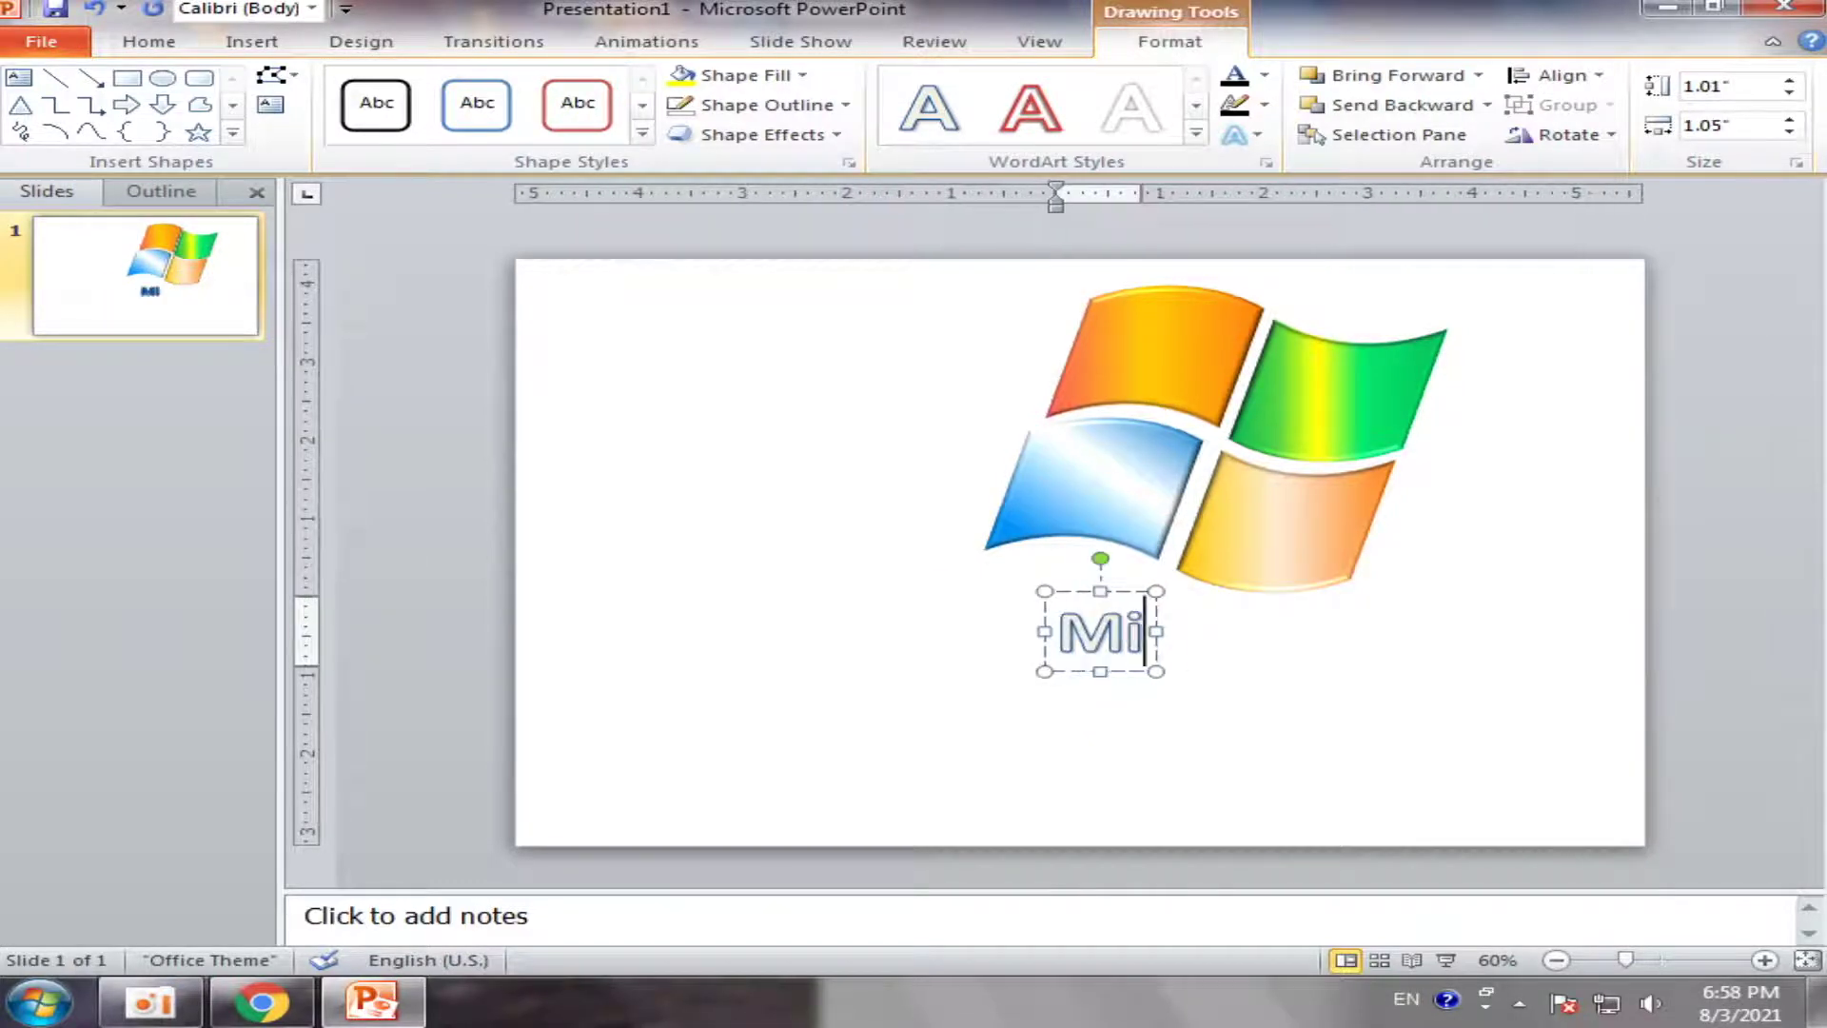
{"action": "type", "text": "cro"}
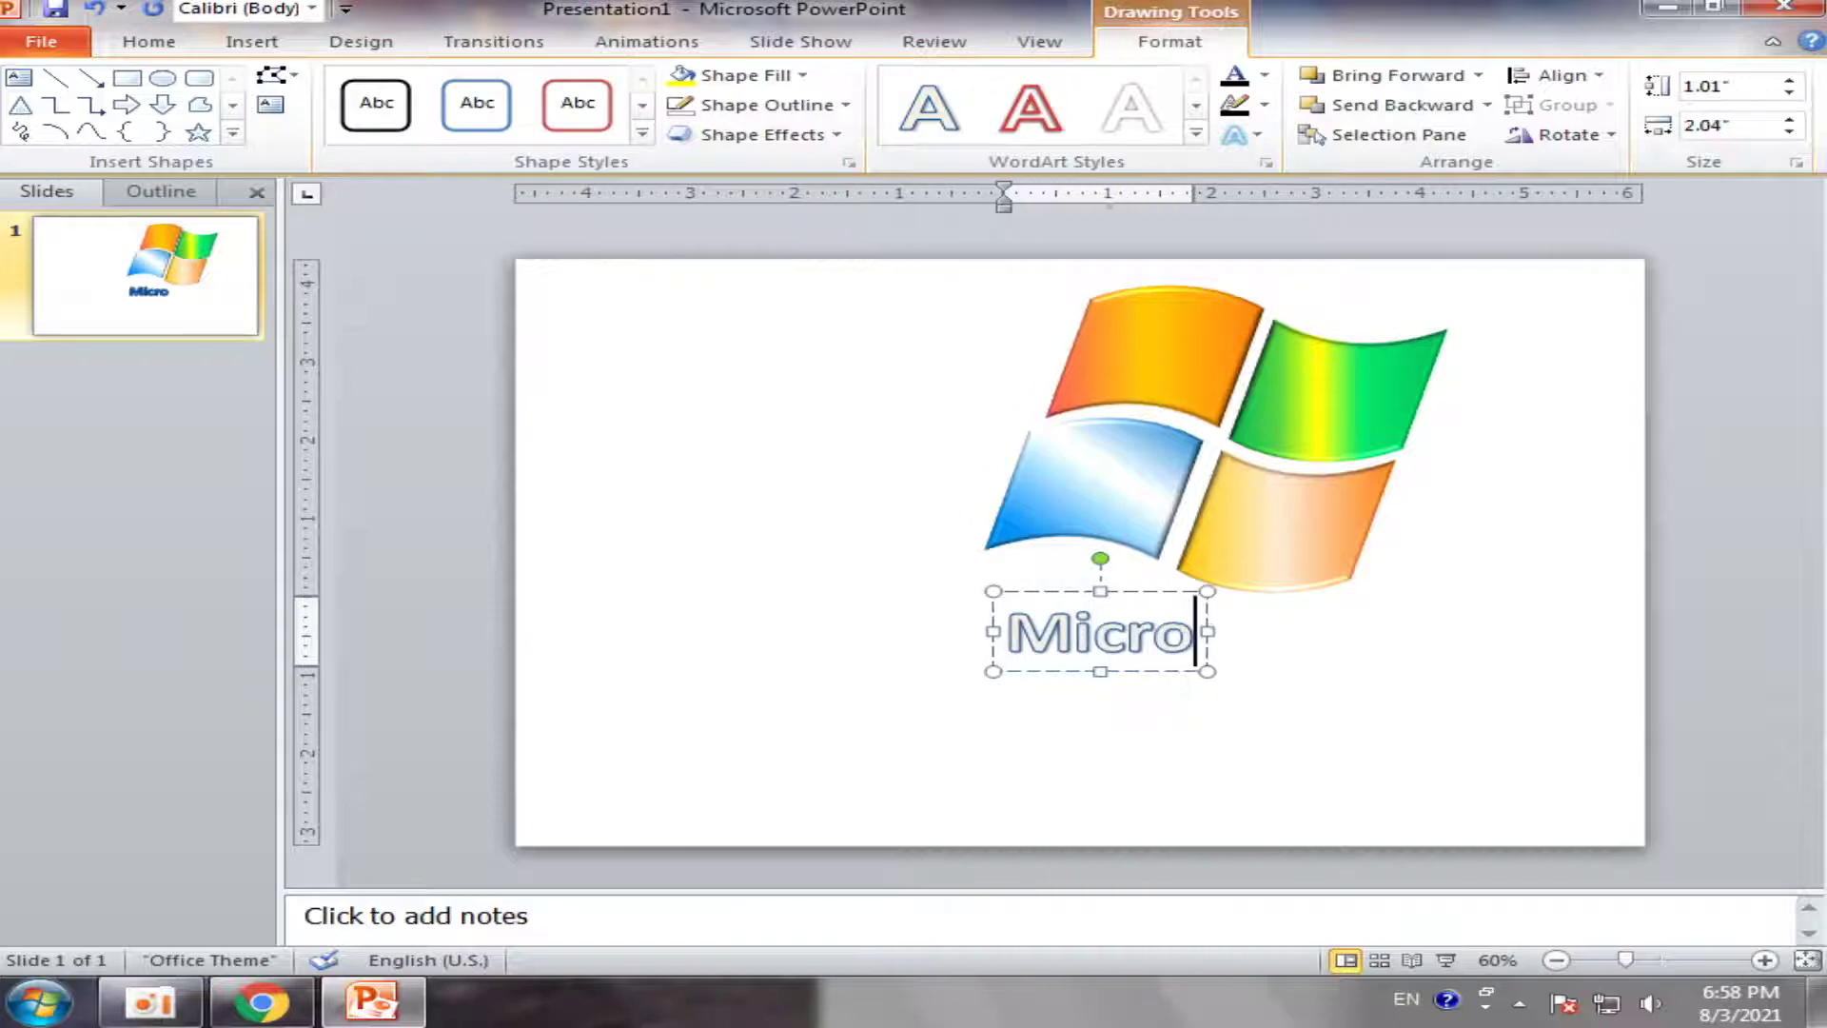
{"action": "type", "text": "soft"}
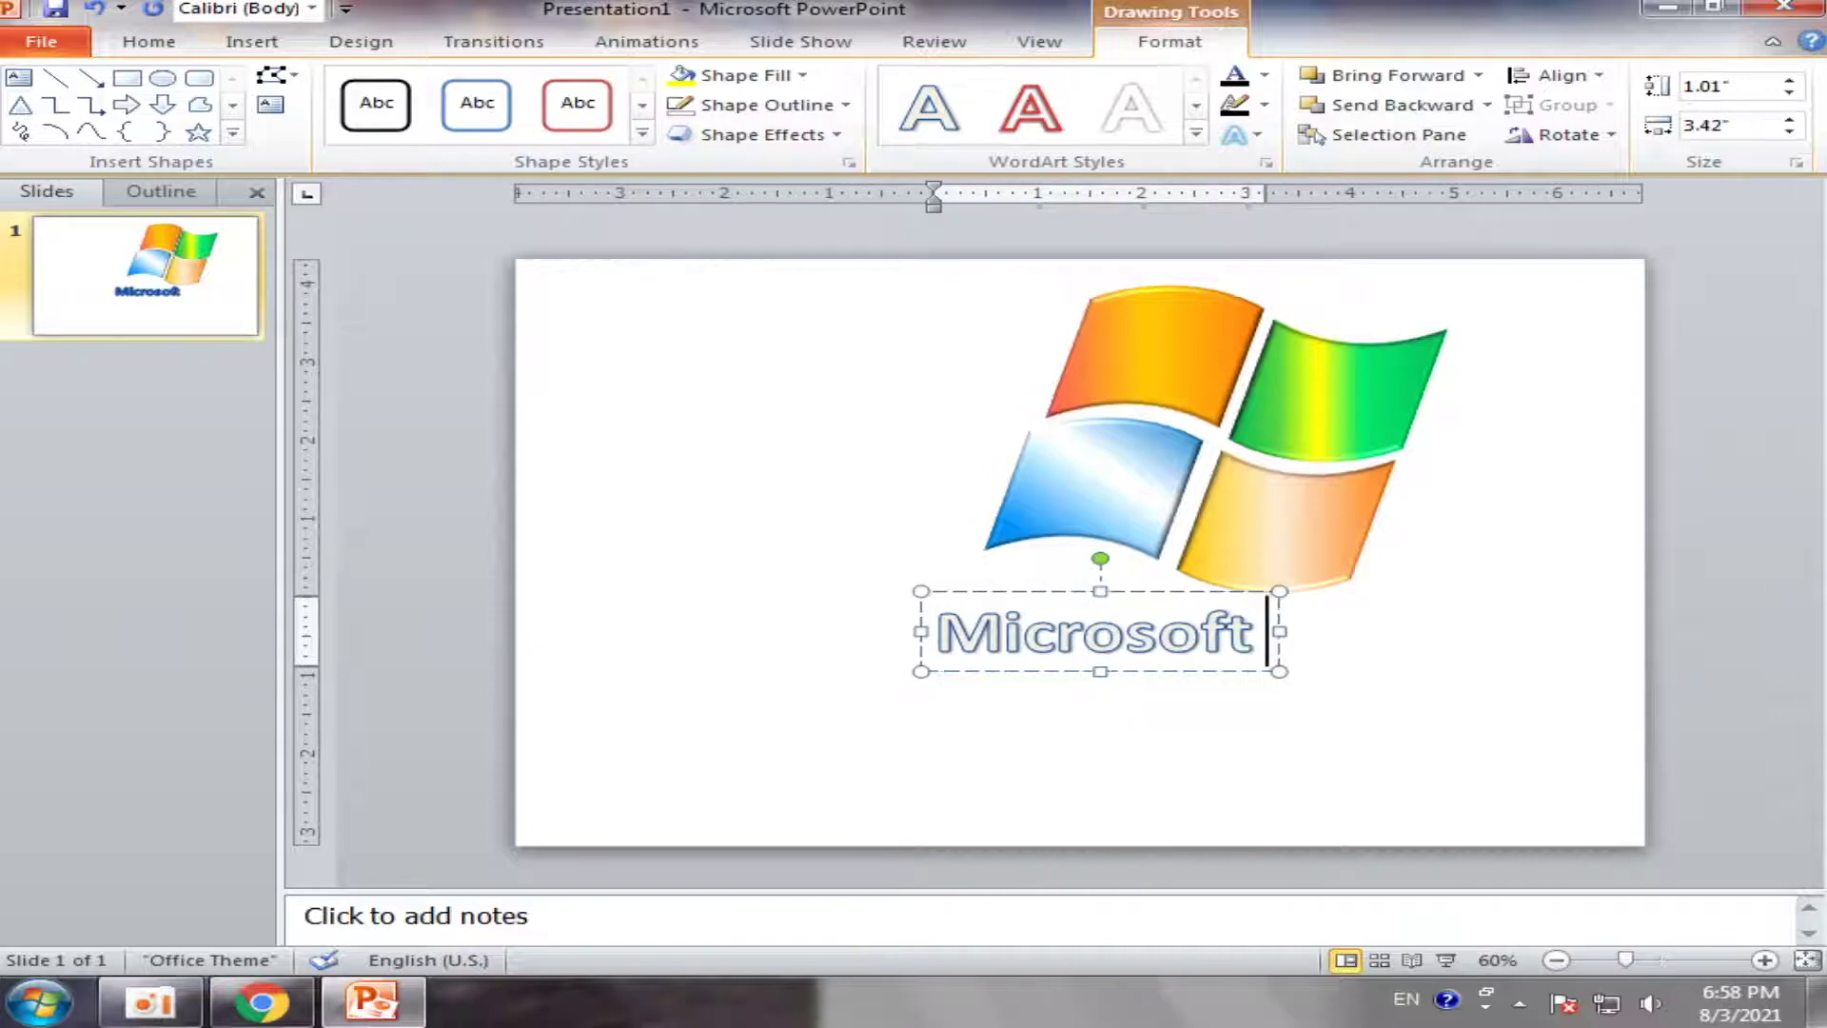
{"action": "key", "text": "BackSpace"}
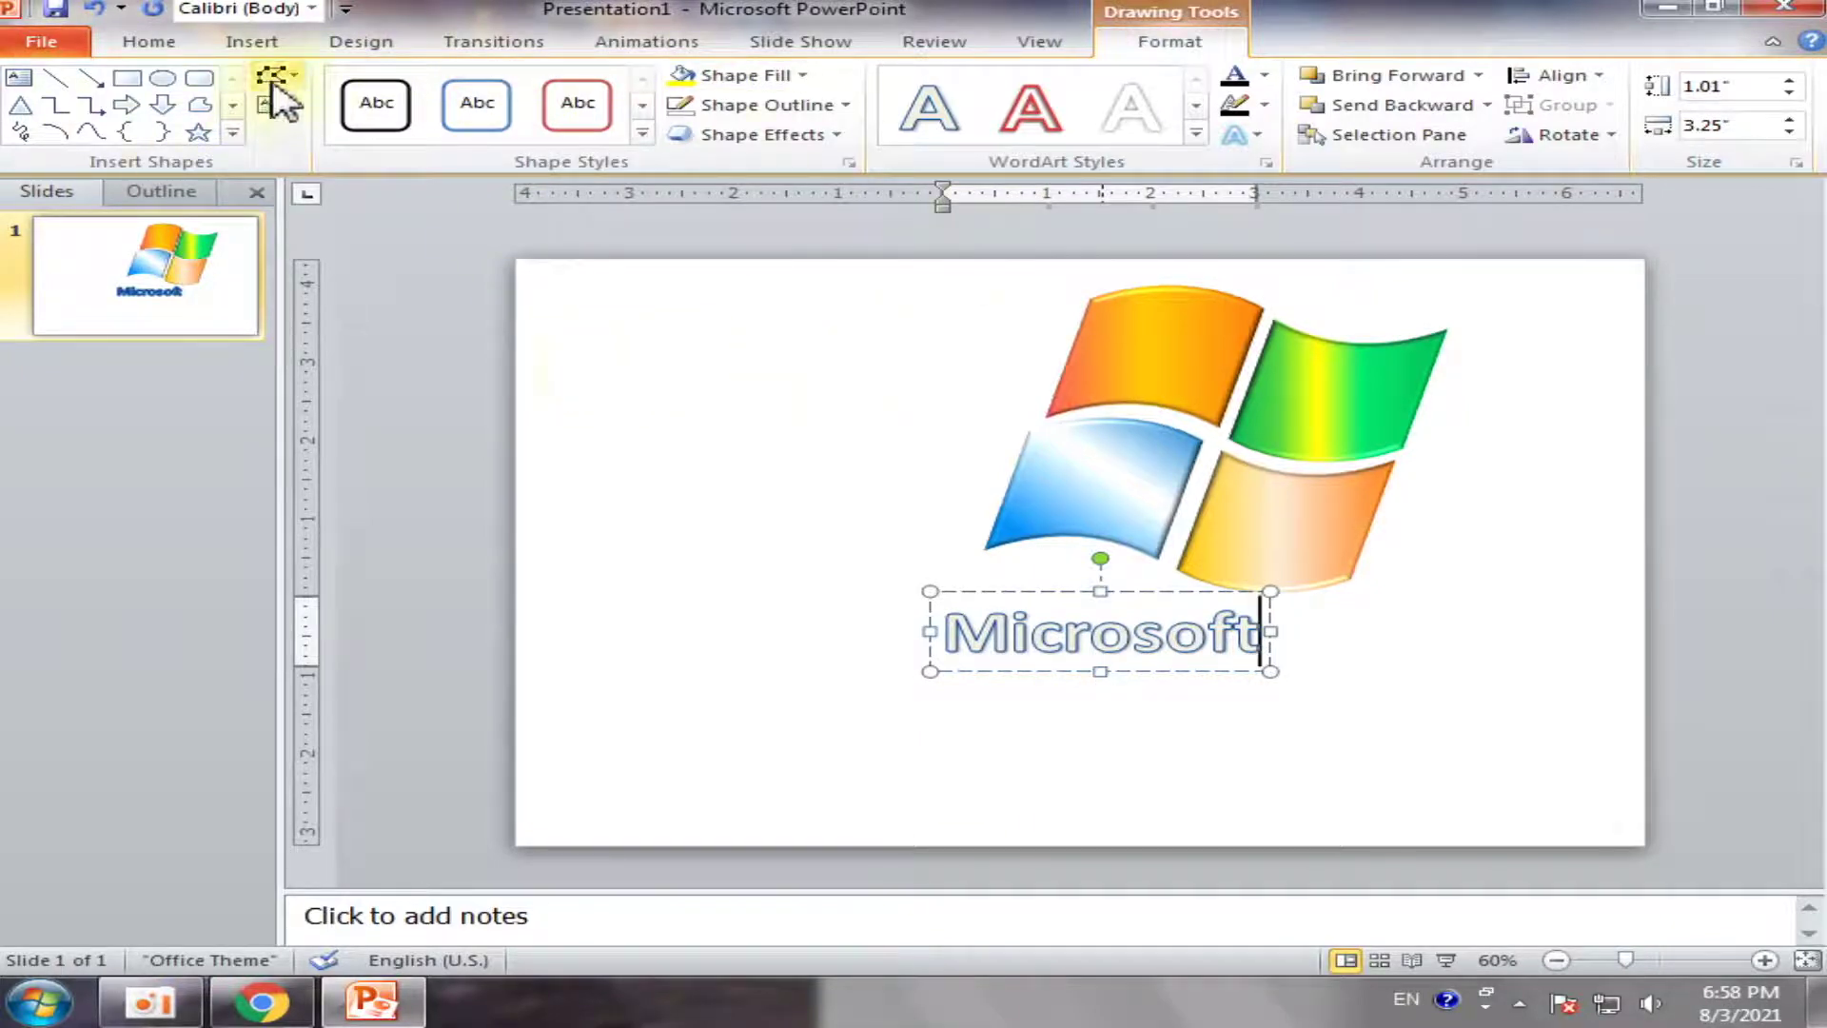
{"action": "left_click", "coordinate": [259, 42]}
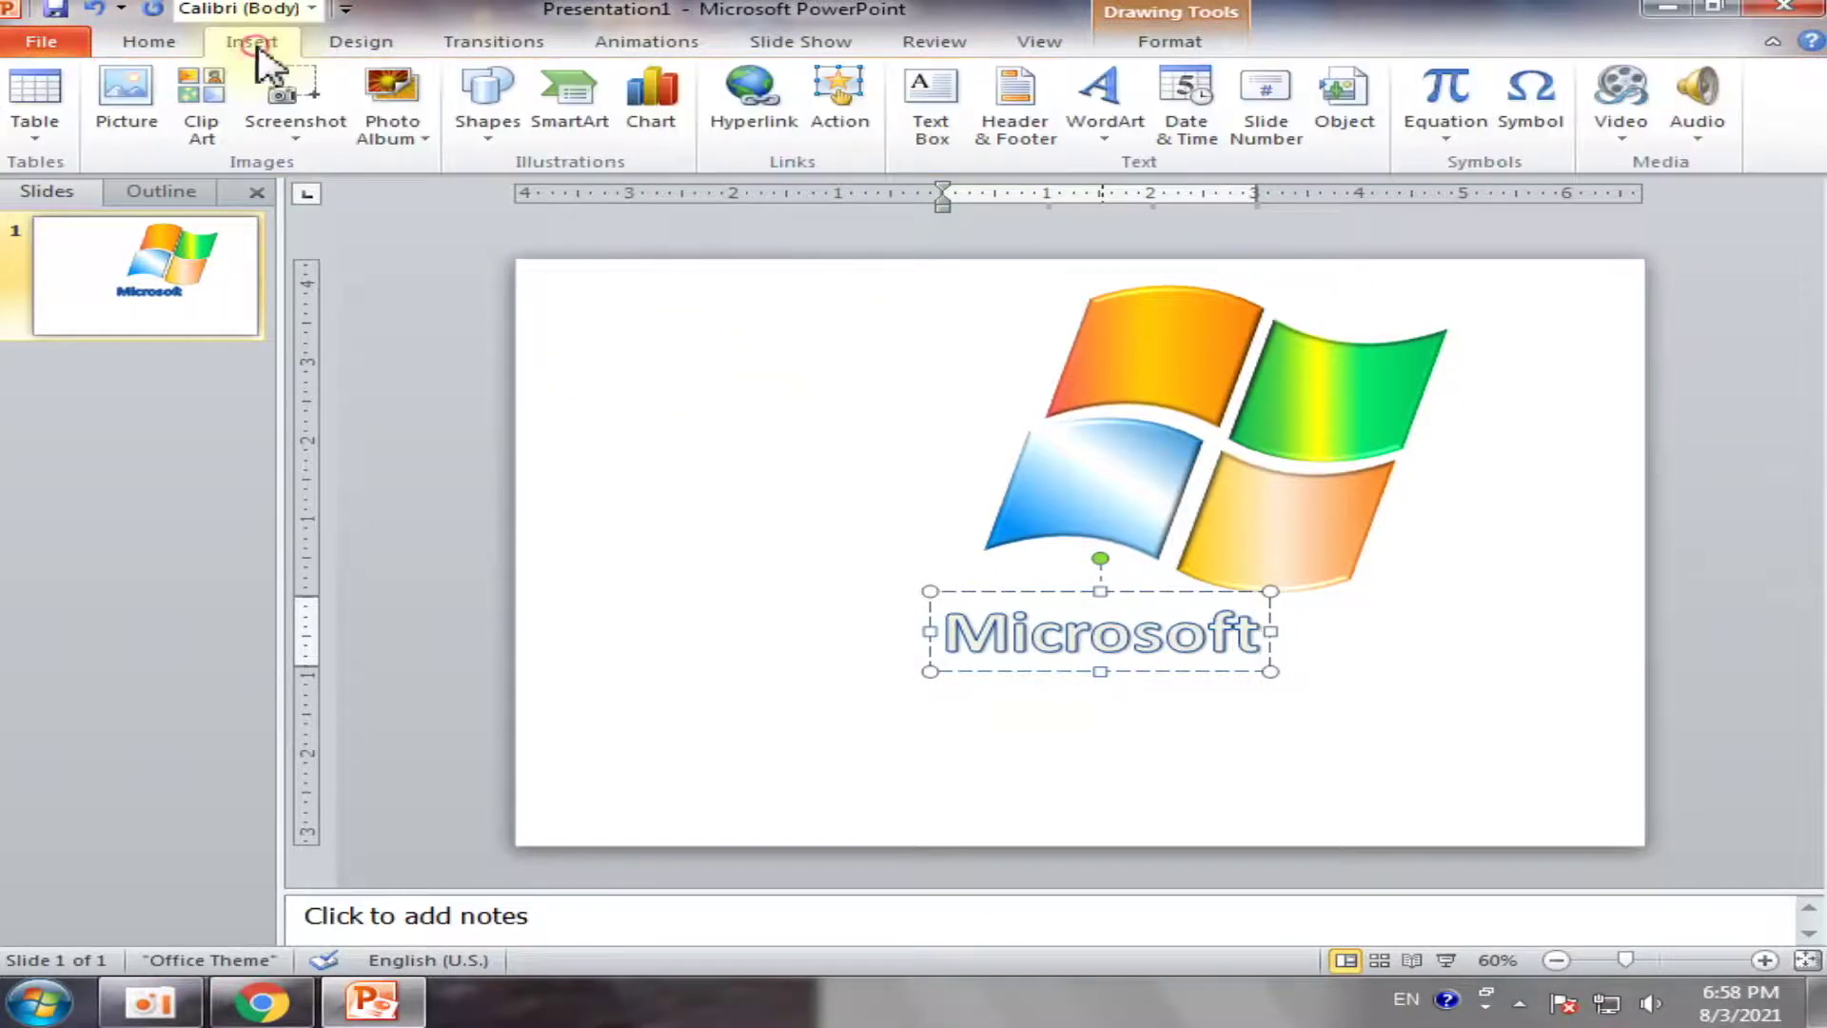
{"action": "left_click", "coordinate": [1536, 148]}
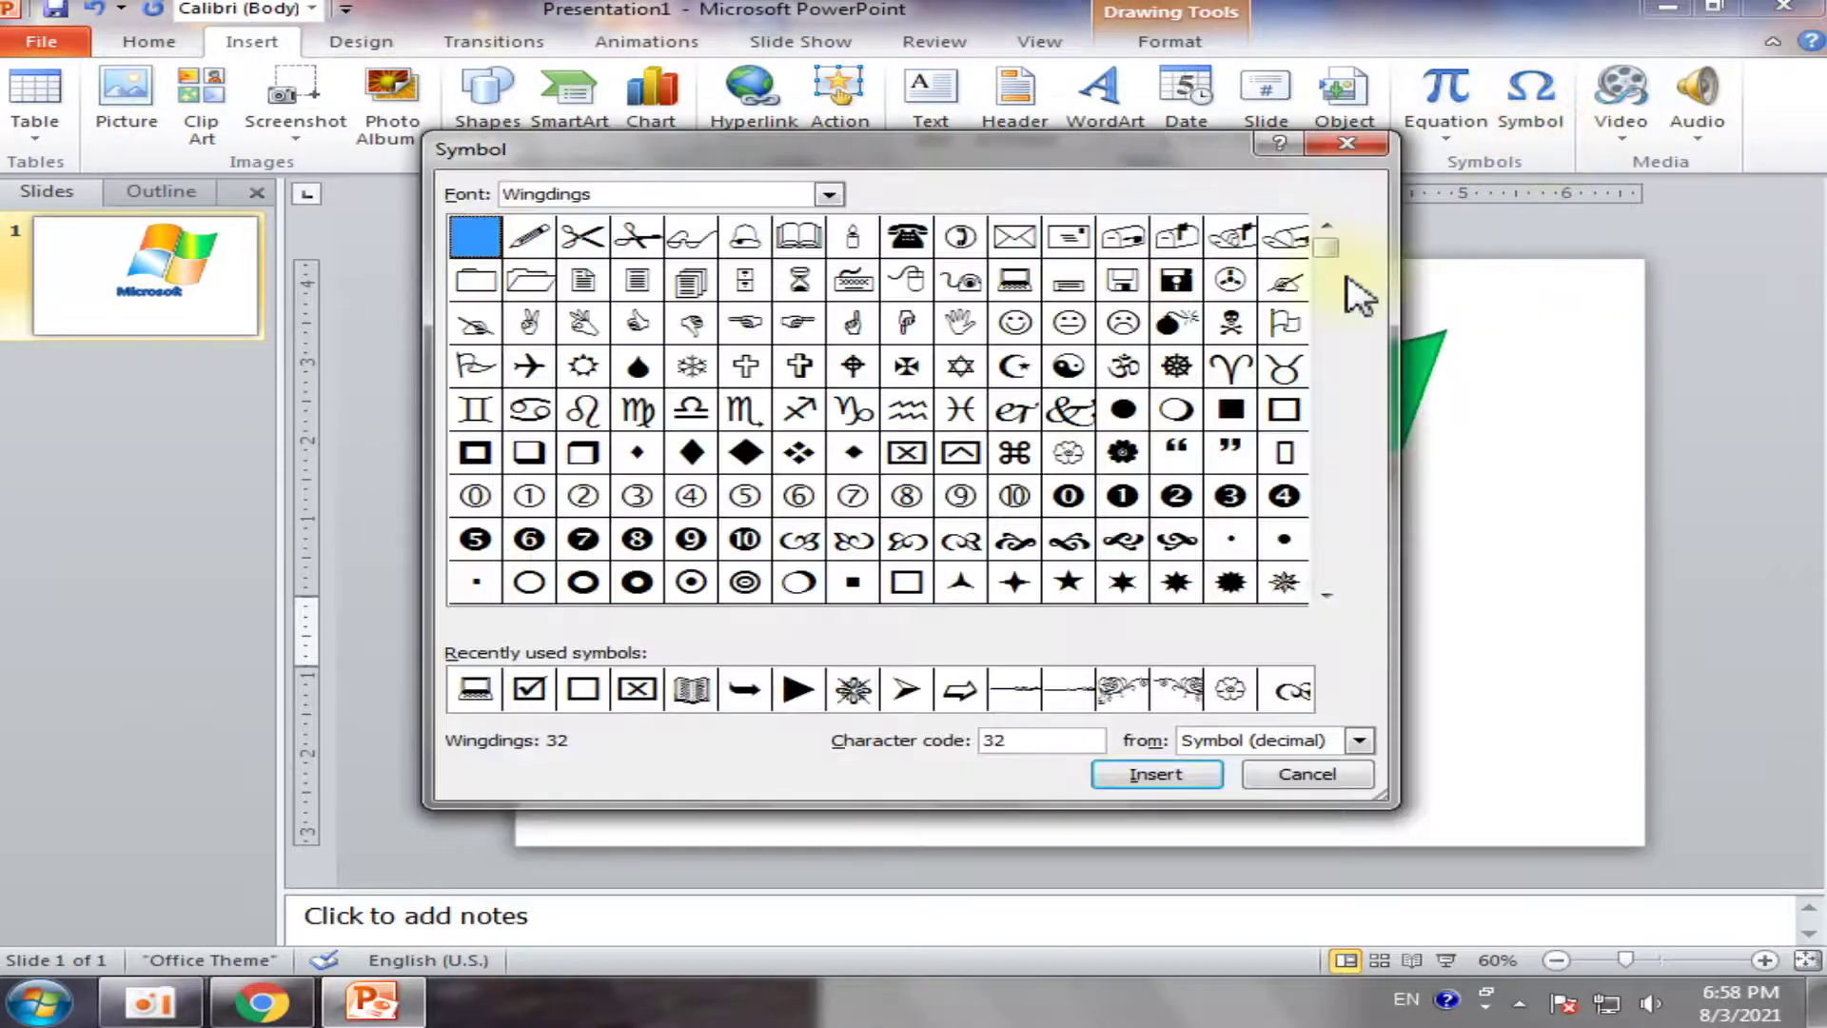
{"action": "left_click_drag", "start_coordinate": [1332, 289], "coordinate": [1331, 424]}
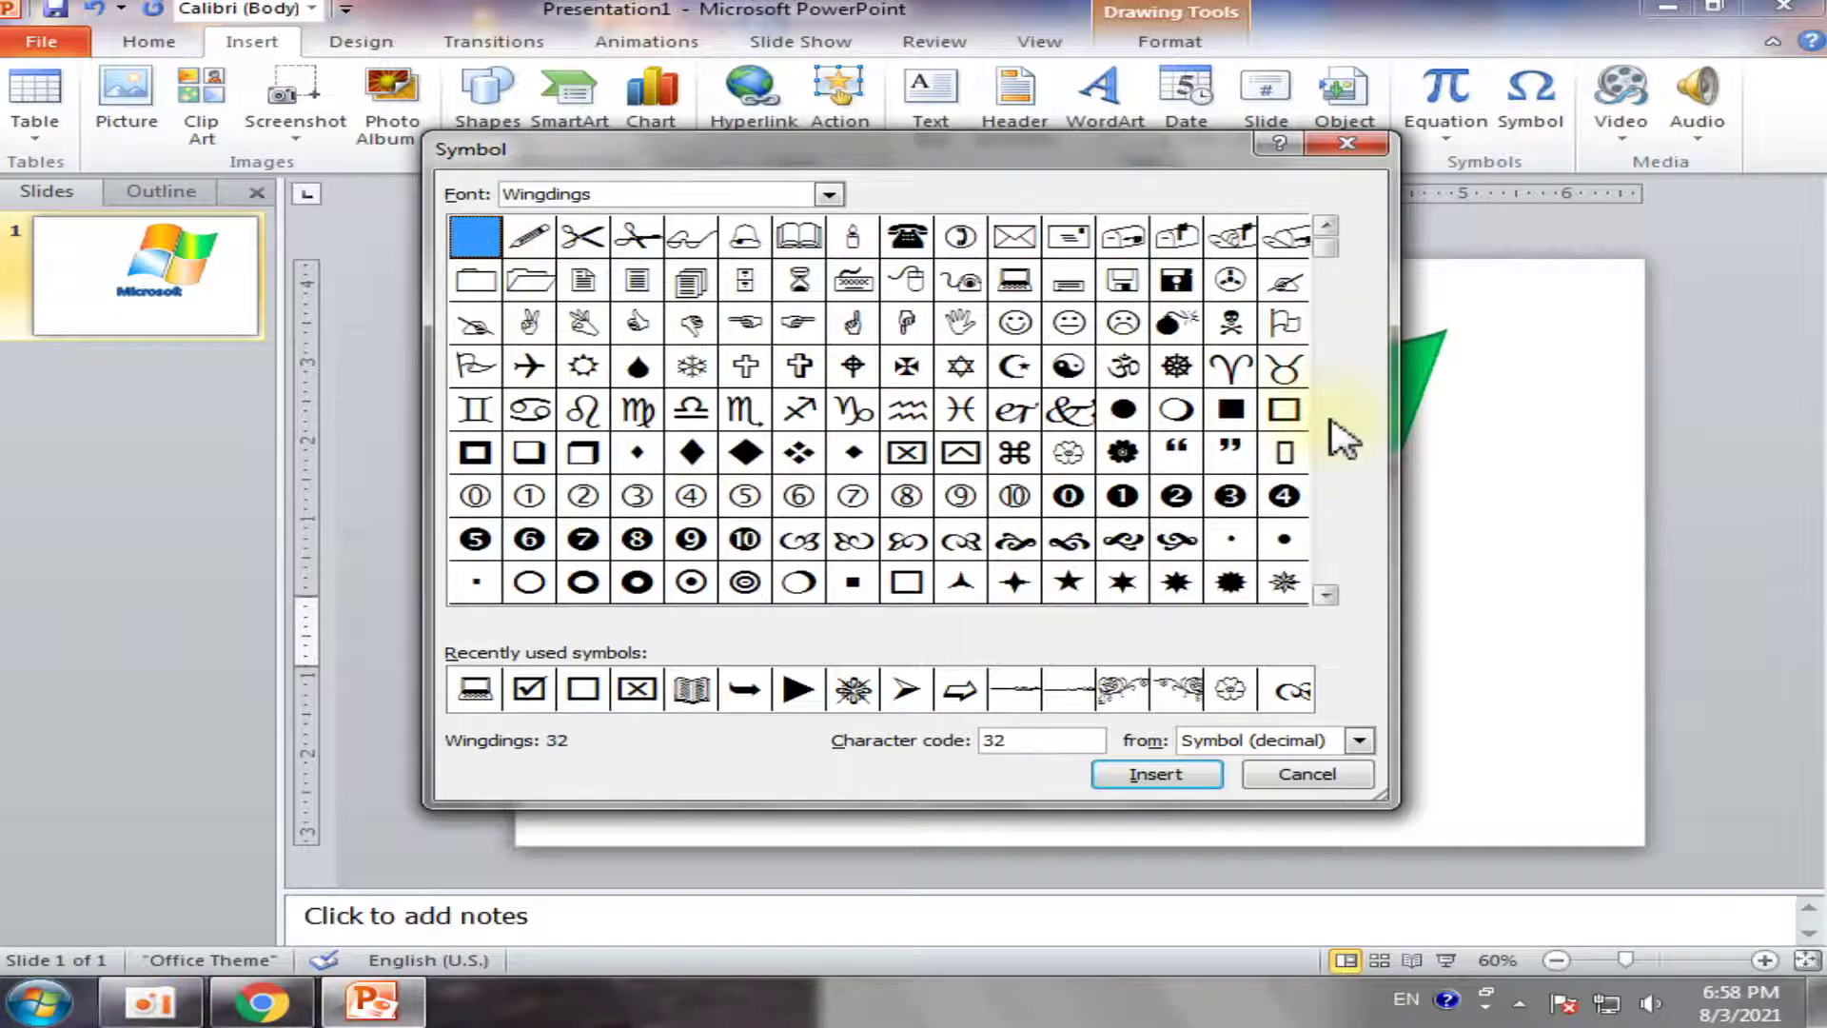
{"action": "left_click", "coordinate": [1347, 142]}
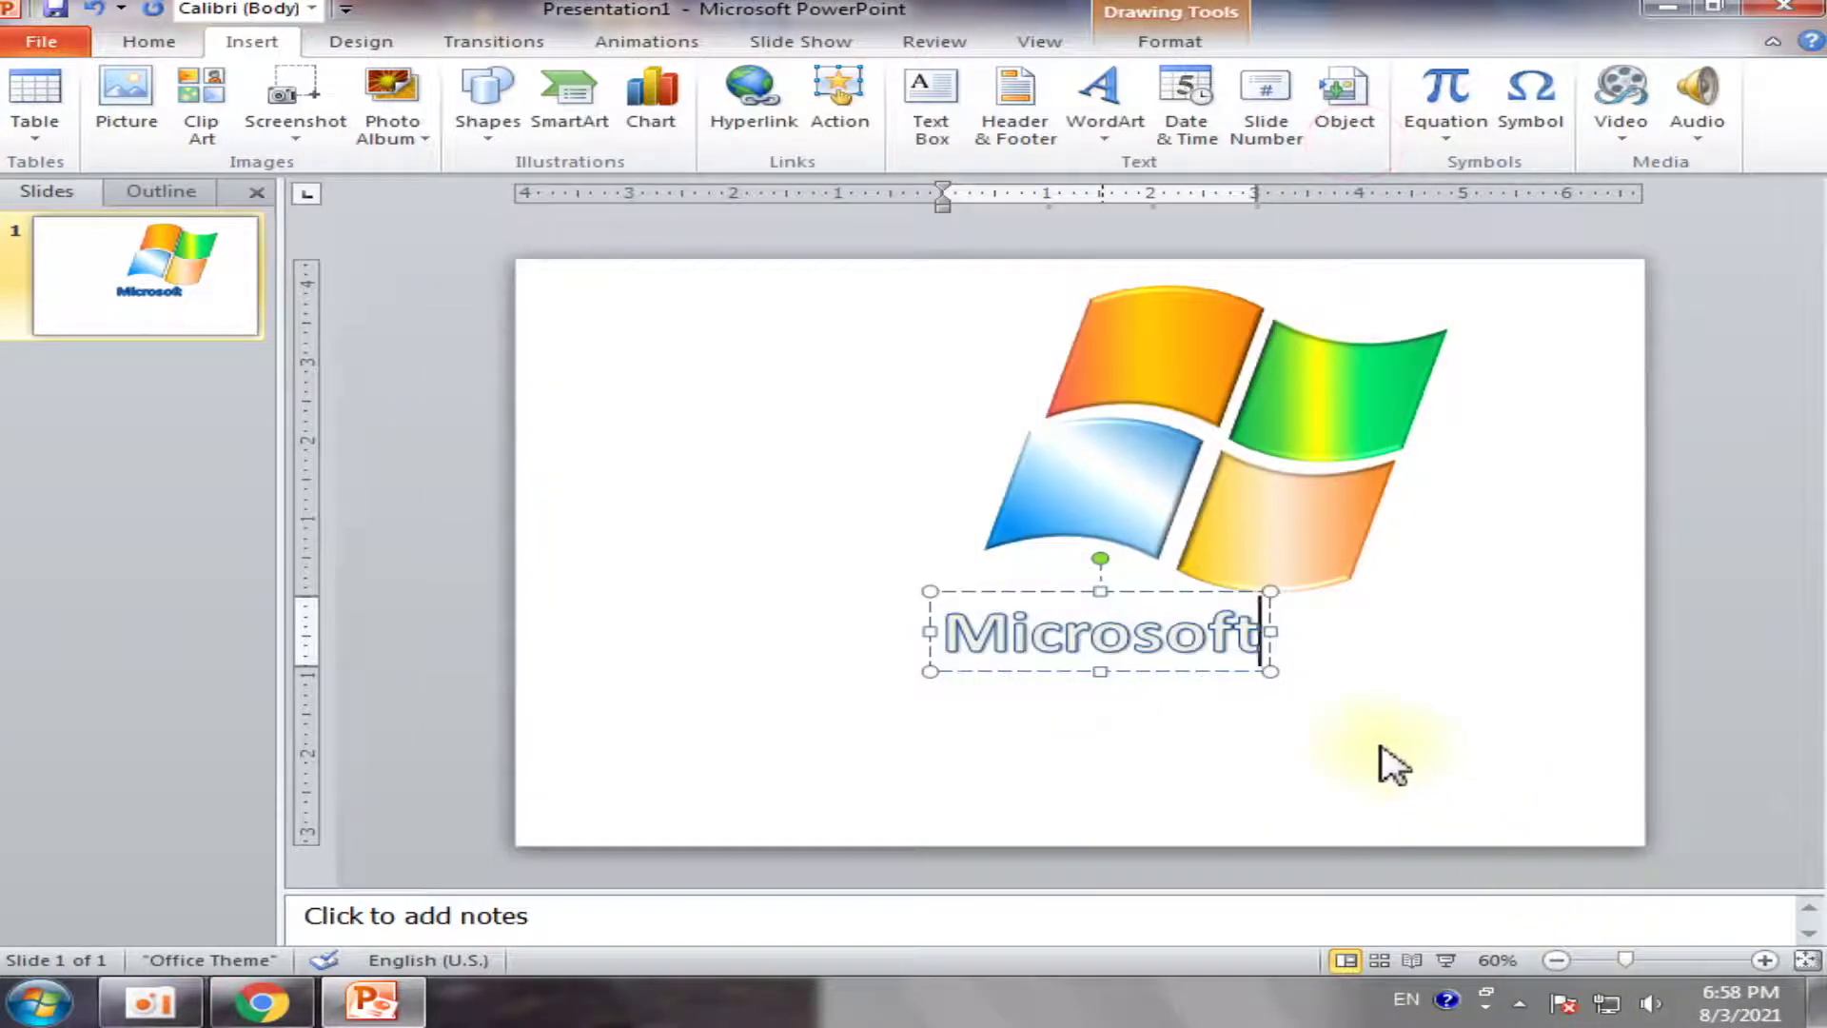
{"action": "left_click", "coordinate": [1376, 743]}
{"action": "left_click", "coordinate": [1211, 633]}
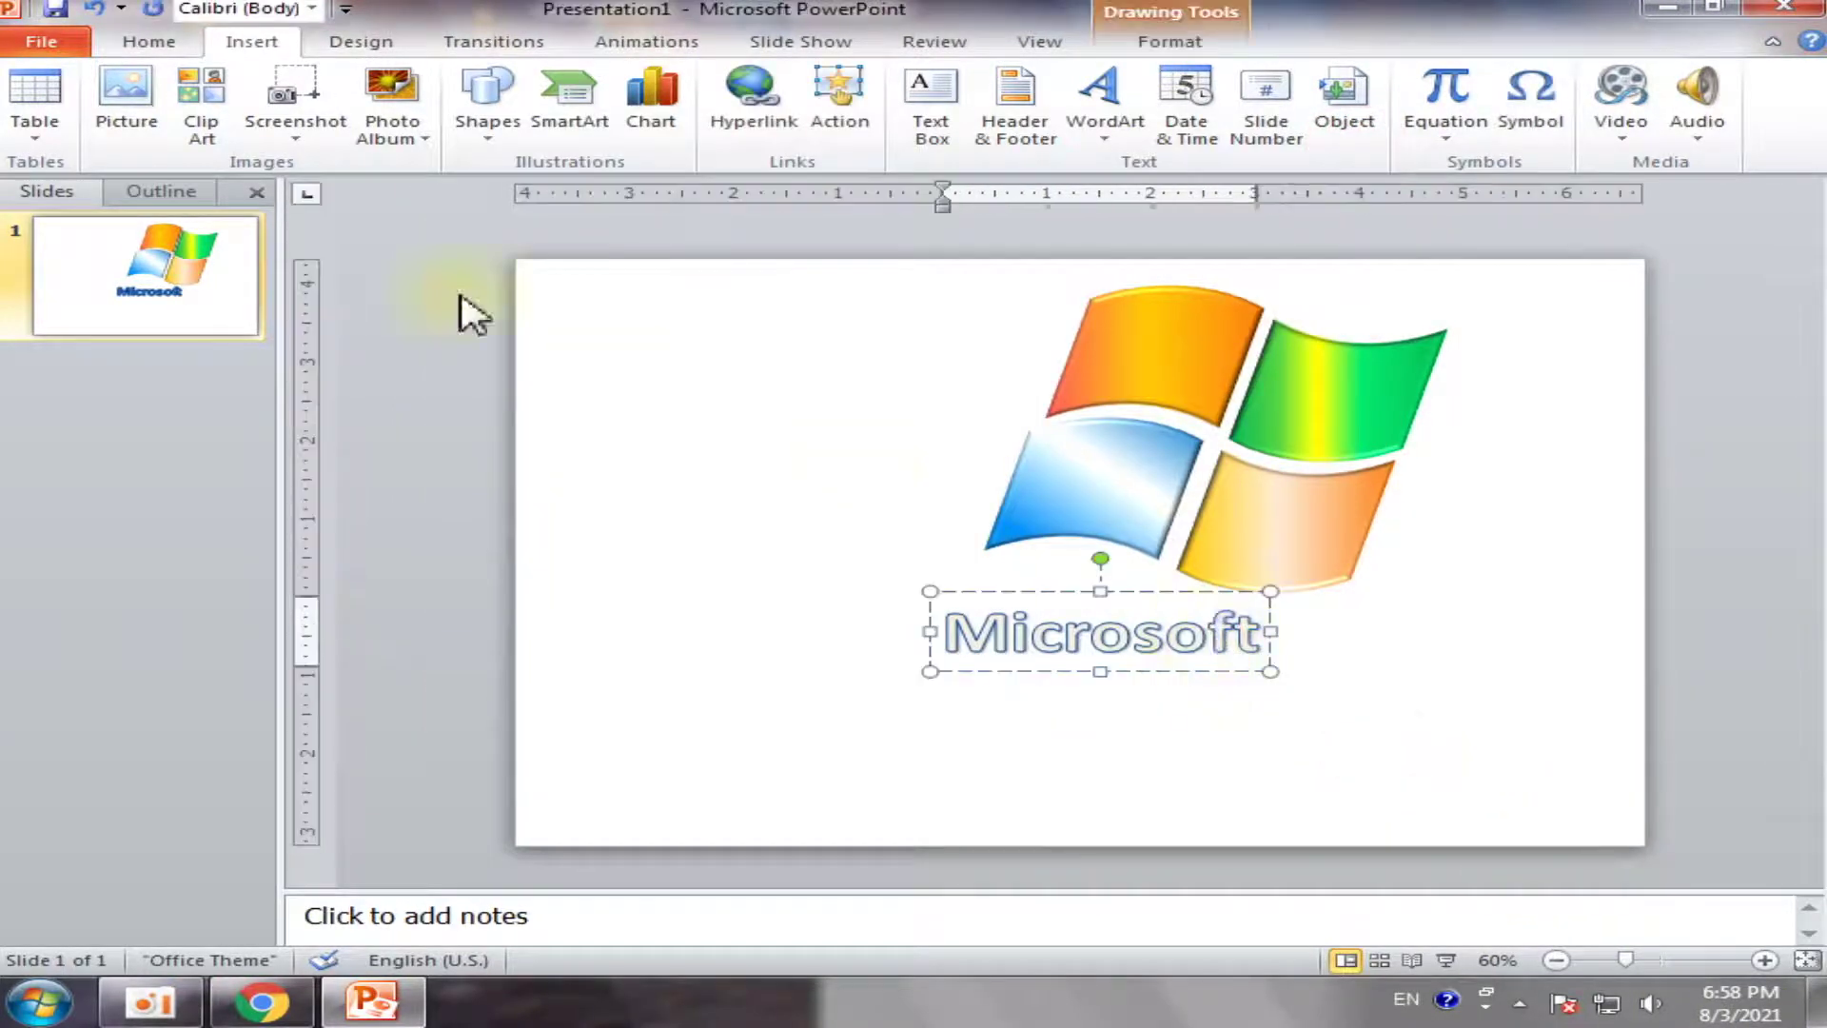
{"action": "left_click", "coordinate": [133, 42]}
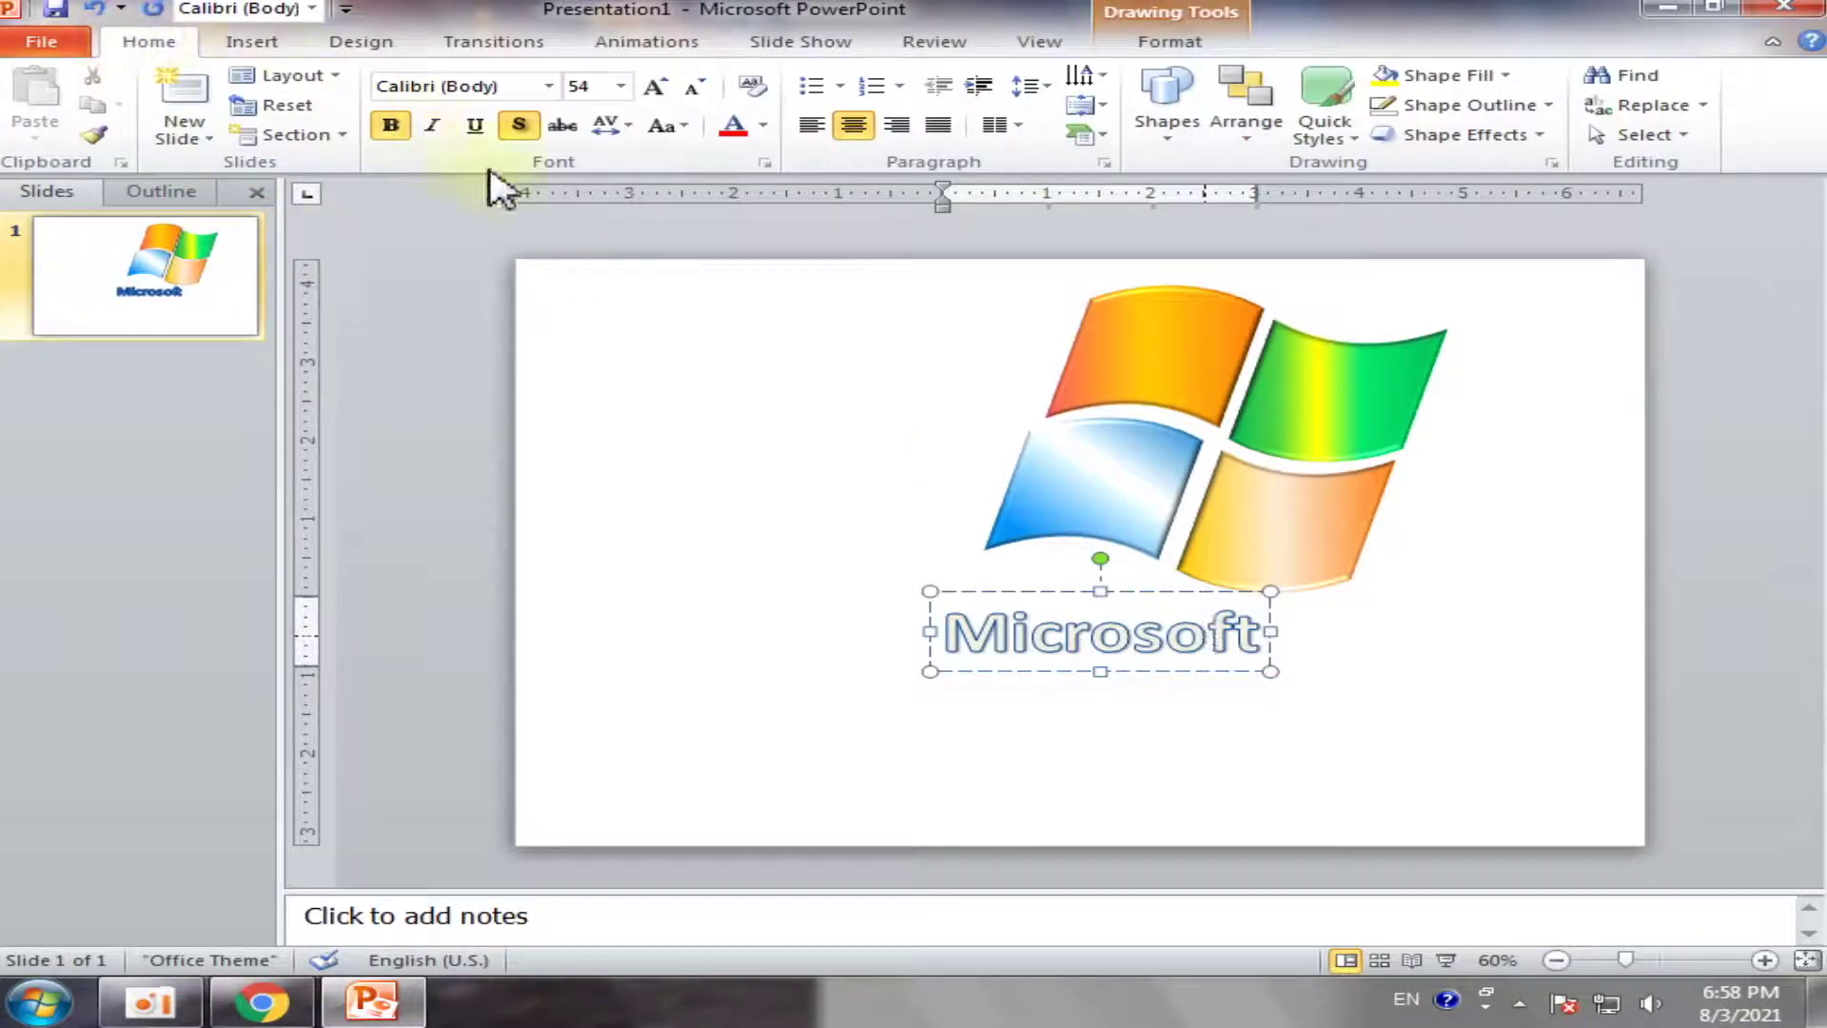
Move the Microsoft WordArt box to the left of the logo
{"action": "left_click", "coordinate": [1408, 685]}
{"action": "left_click", "coordinate": [1266, 653]}
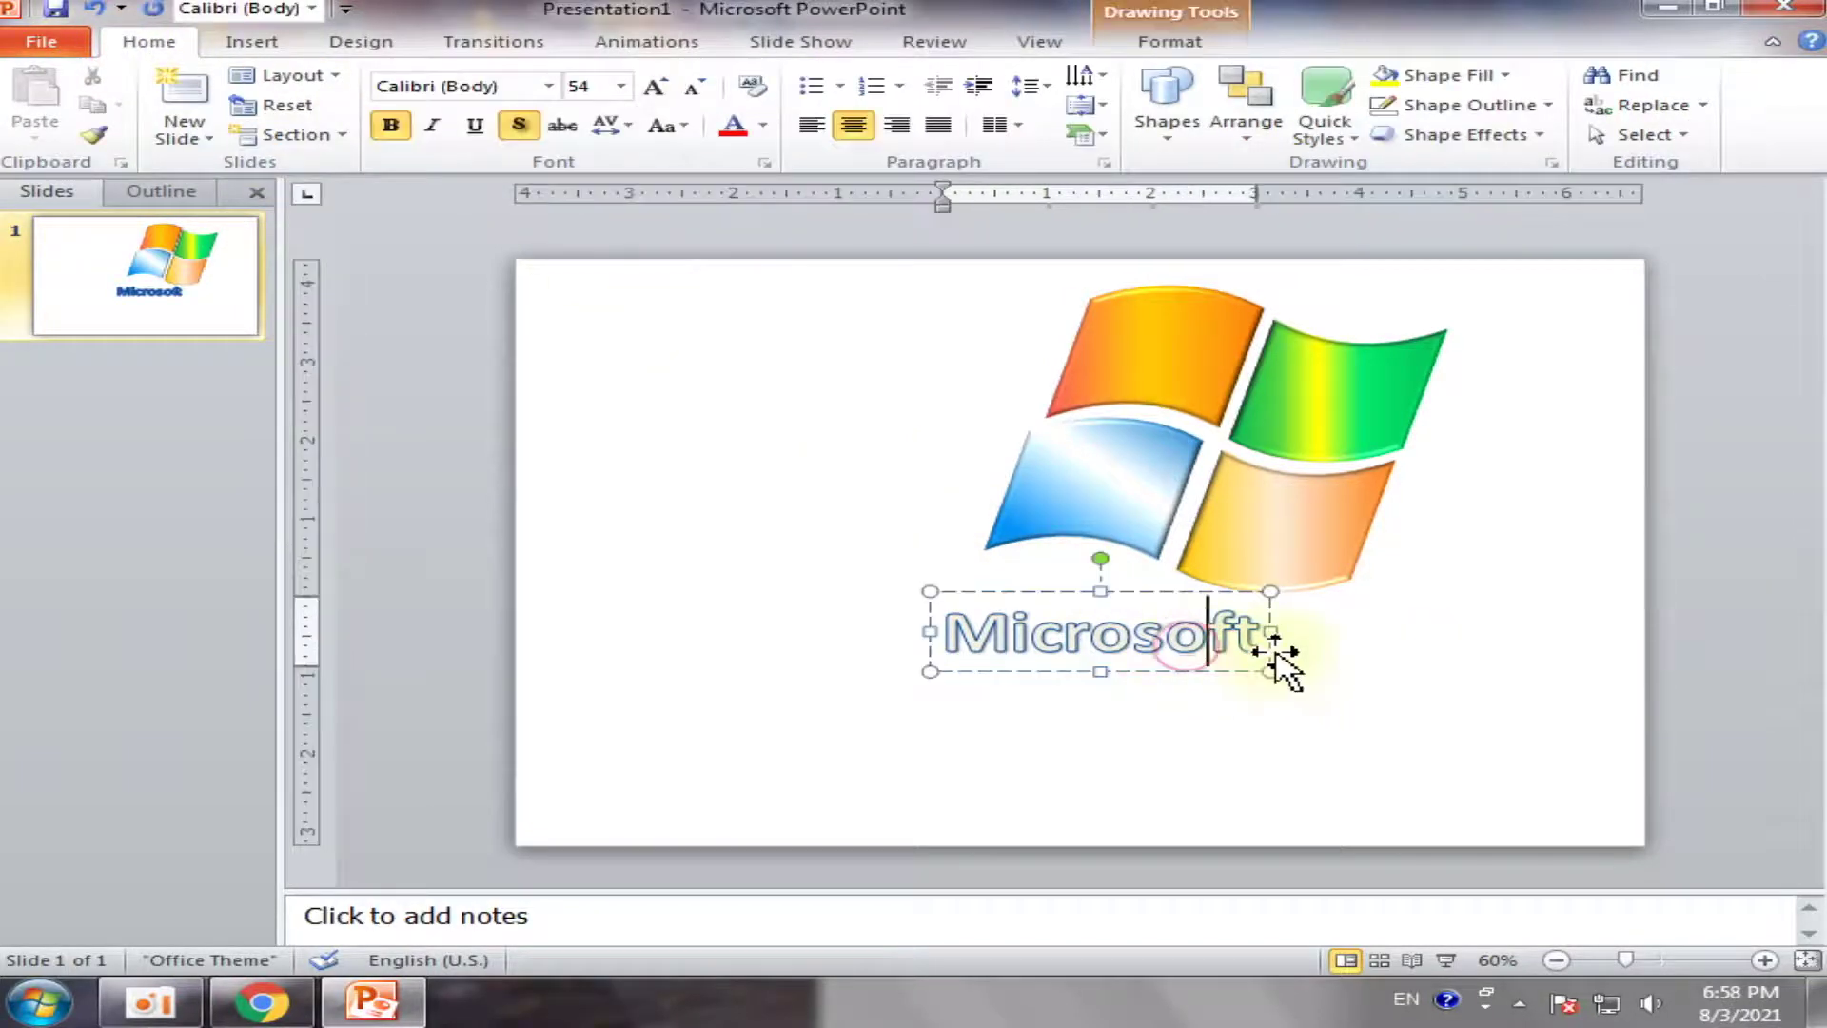
{"action": "left_click", "coordinate": [1275, 652]}
{"action": "left_click_drag", "start_coordinate": [1275, 652], "coordinate": [321, 581]}
{"action": "left_click", "coordinate": [1043, 697]}
{"action": "left_click", "coordinate": [854, 608]}
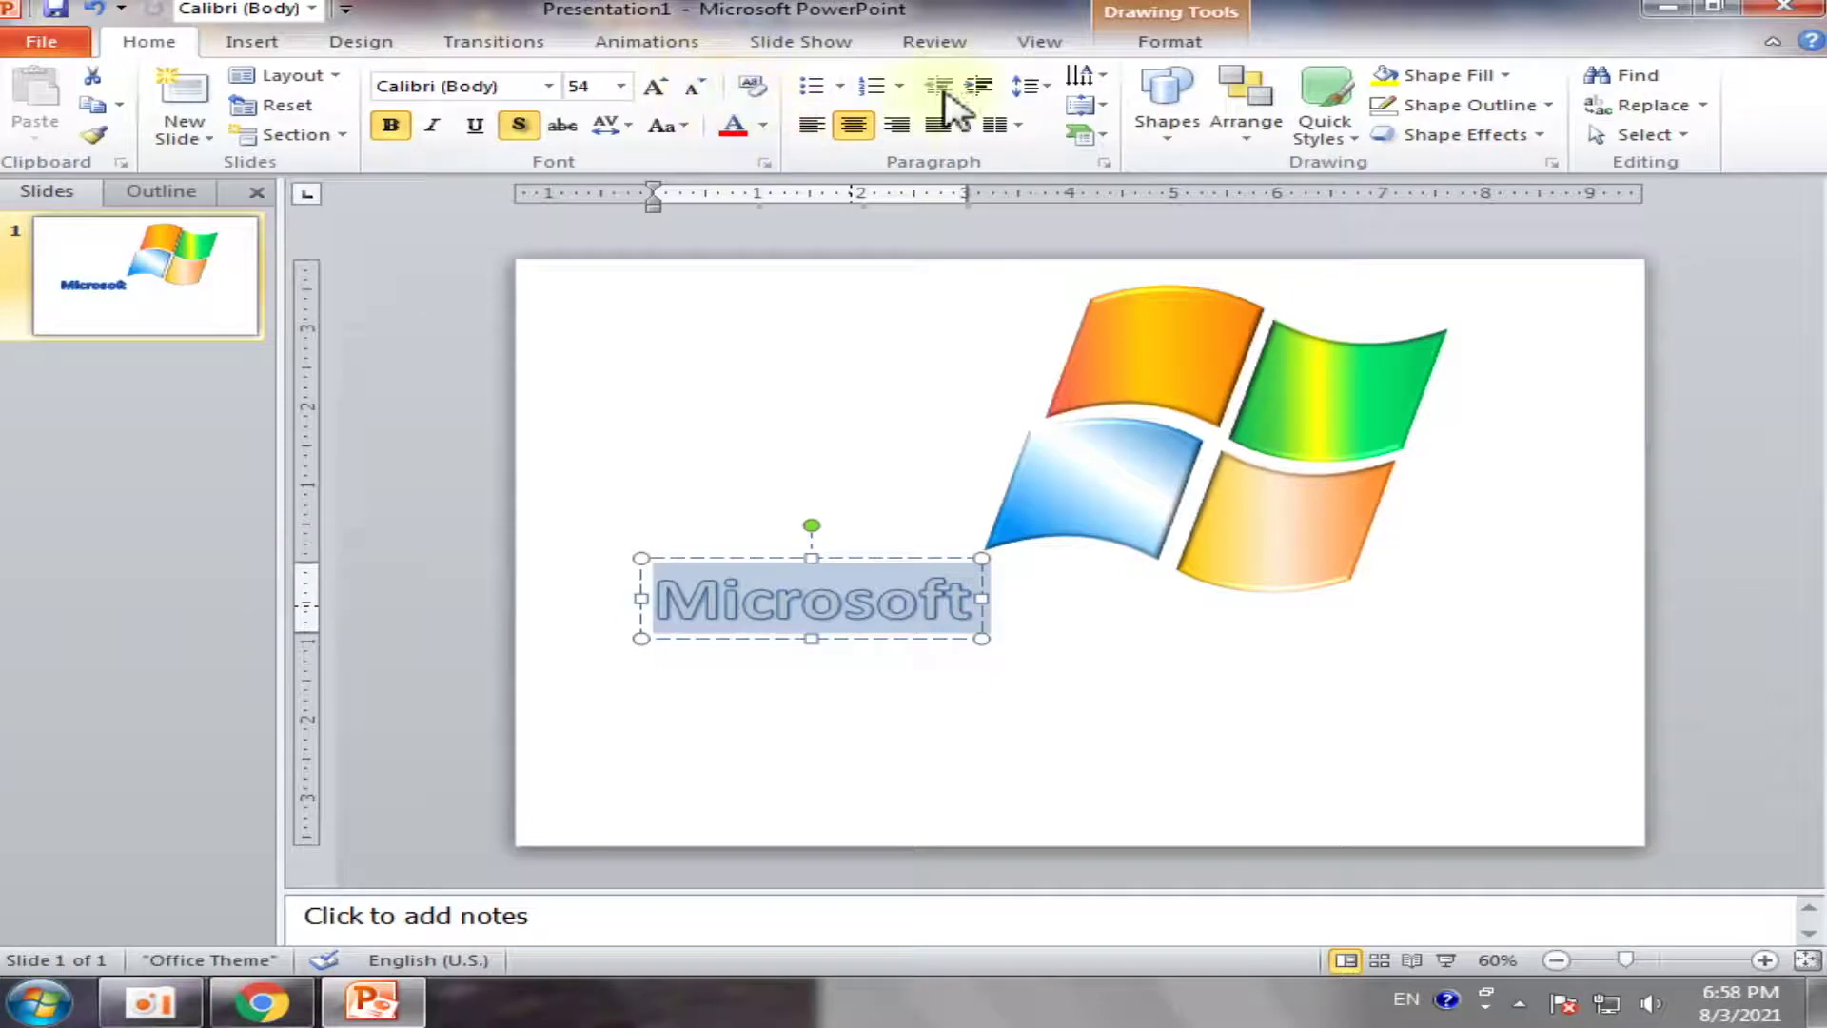
Give the Microsoft text a black fill and No Outline
{"action": "left_click", "coordinate": [1169, 42]}
{"action": "left_click", "coordinate": [1264, 75]}
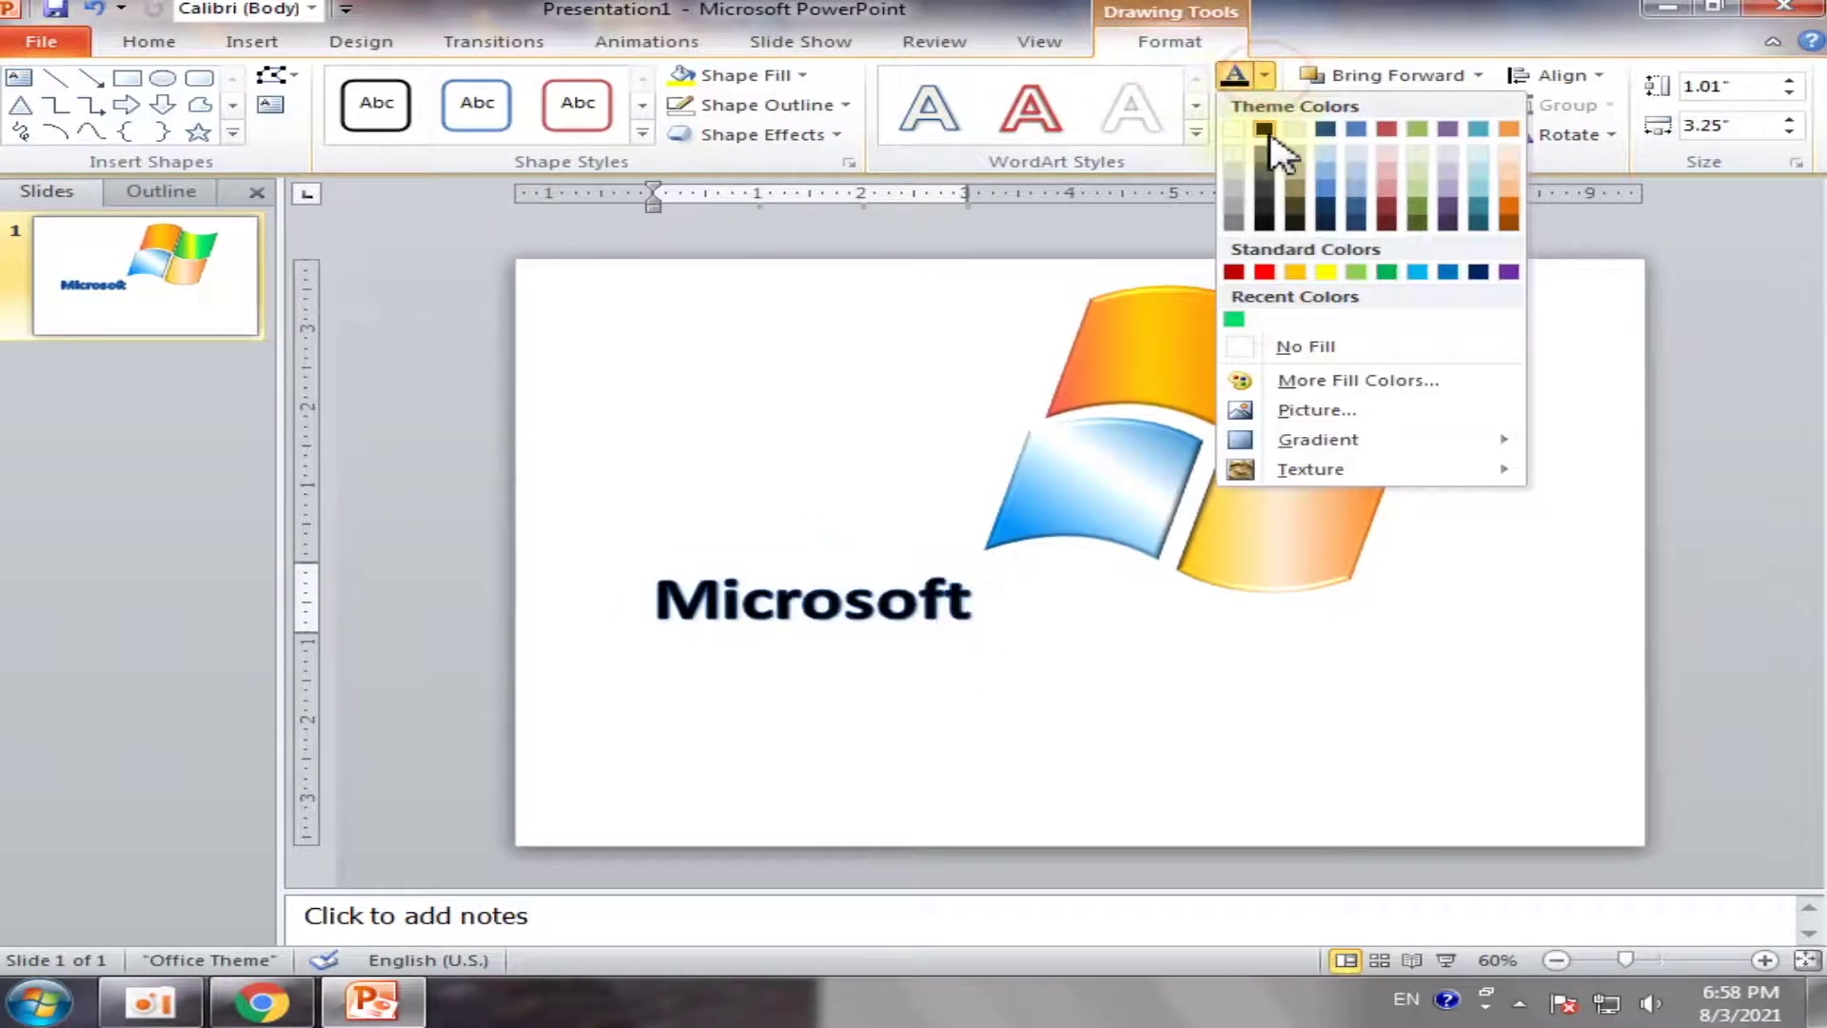
{"action": "left_click", "coordinate": [1264, 134]}
{"action": "left_click", "coordinate": [1266, 105]}
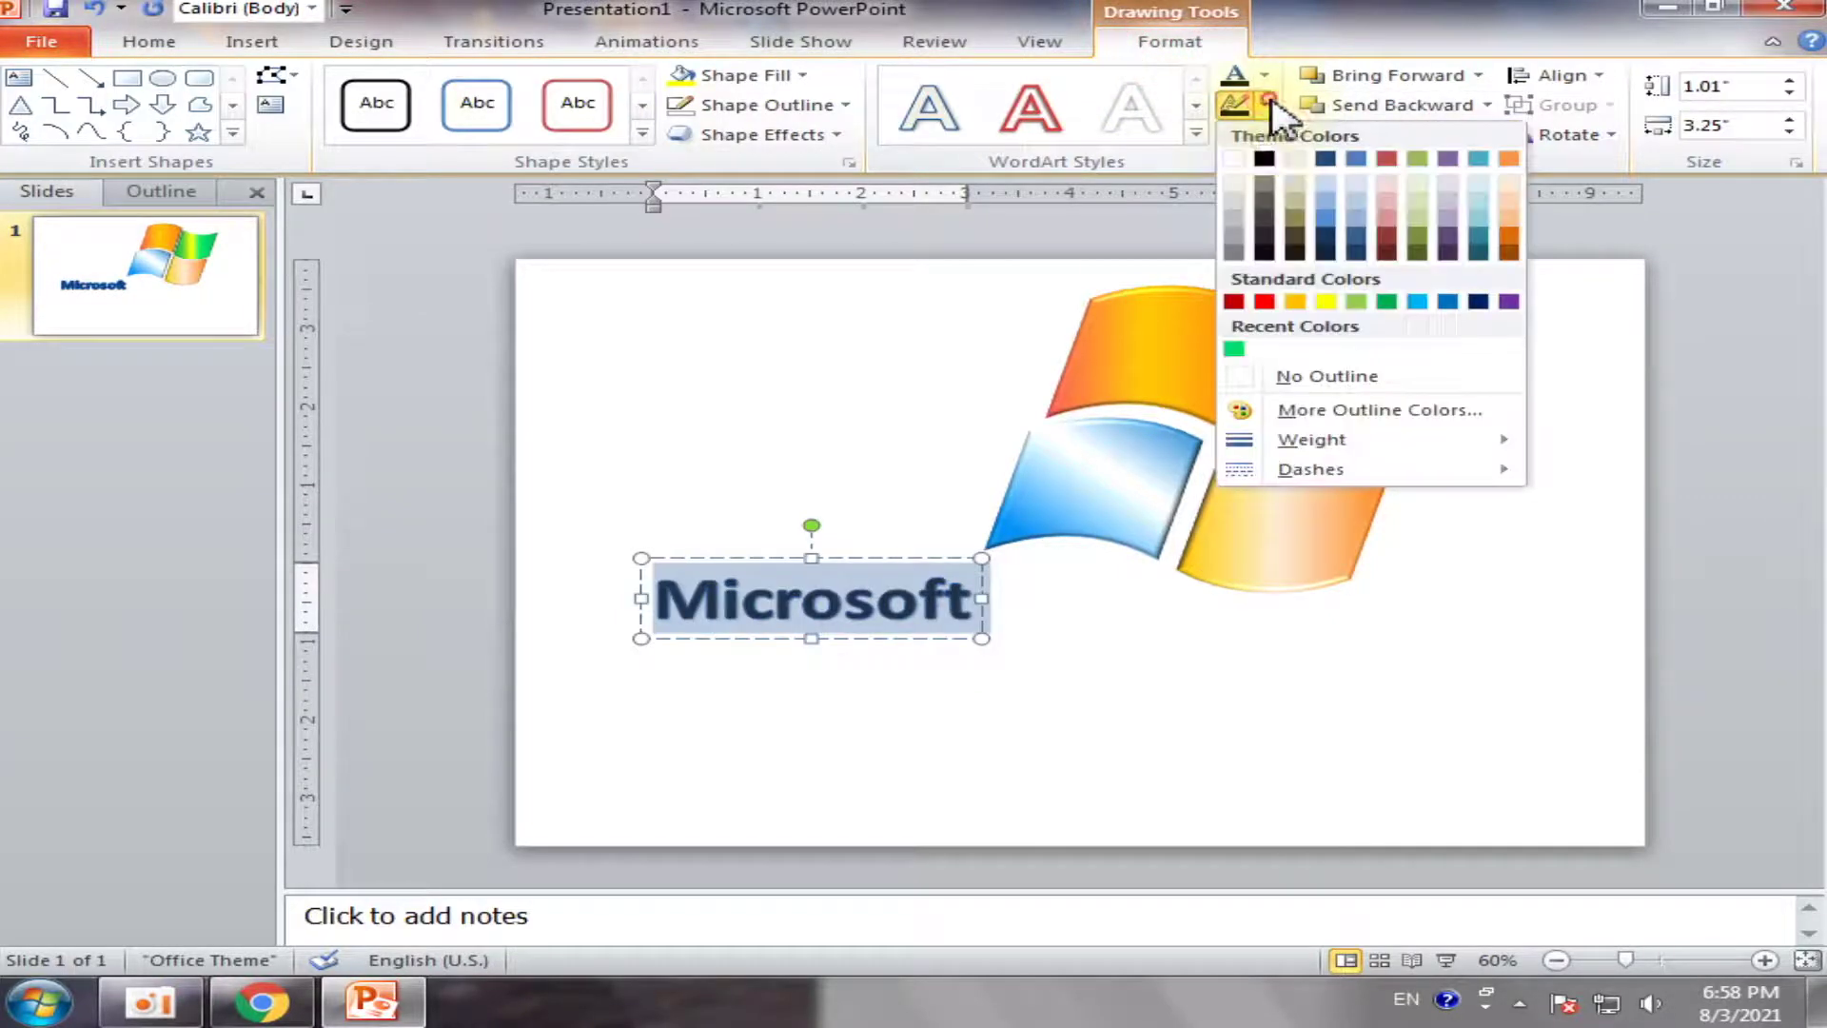
{"action": "left_click", "coordinate": [1304, 378]}
{"action": "left_click", "coordinate": [1057, 705]}
{"action": "left_click", "coordinate": [918, 612]}
{"action": "left_click", "coordinate": [919, 640]}
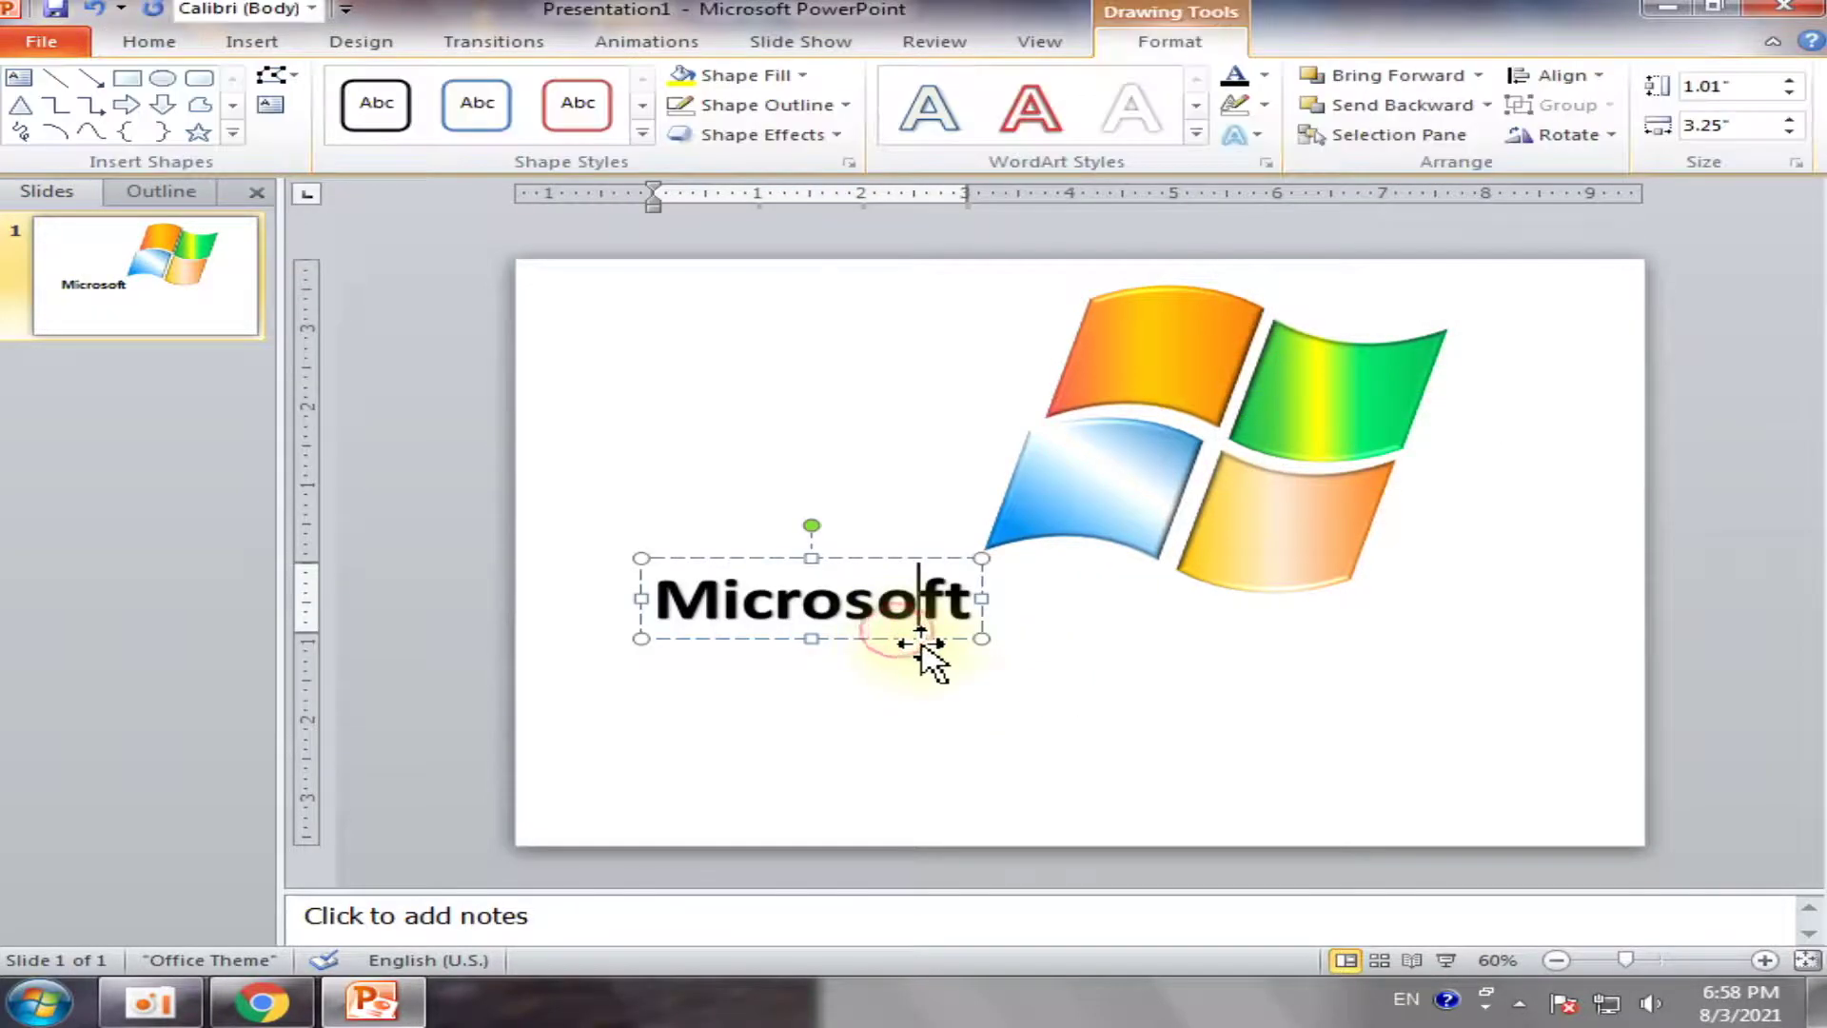
Duplicate the Microsoft text, retype the copy as 'Window 7', and position it beside Microsoft
{"action": "left_click_drag", "start_coordinate": [914, 641], "coordinate": [1222, 705]}
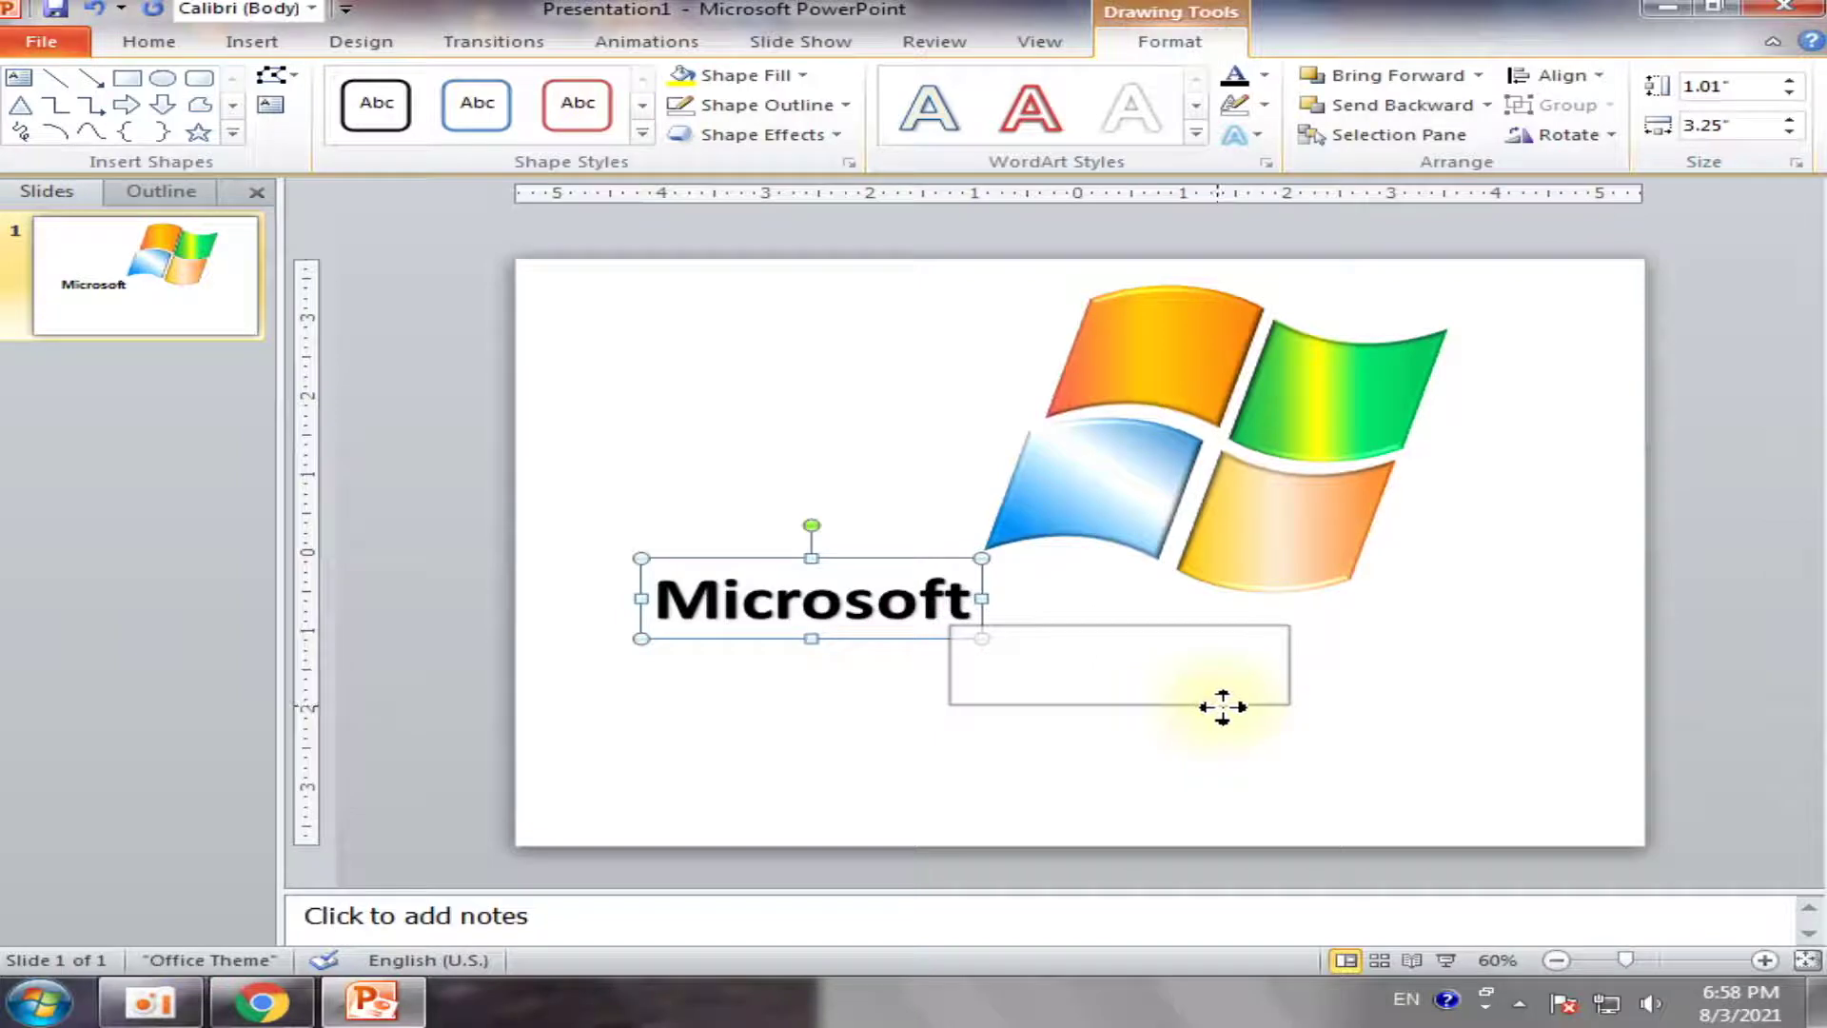
{"action": "left_click_drag", "start_coordinate": [955, 663], "coordinate": [1356, 685]}
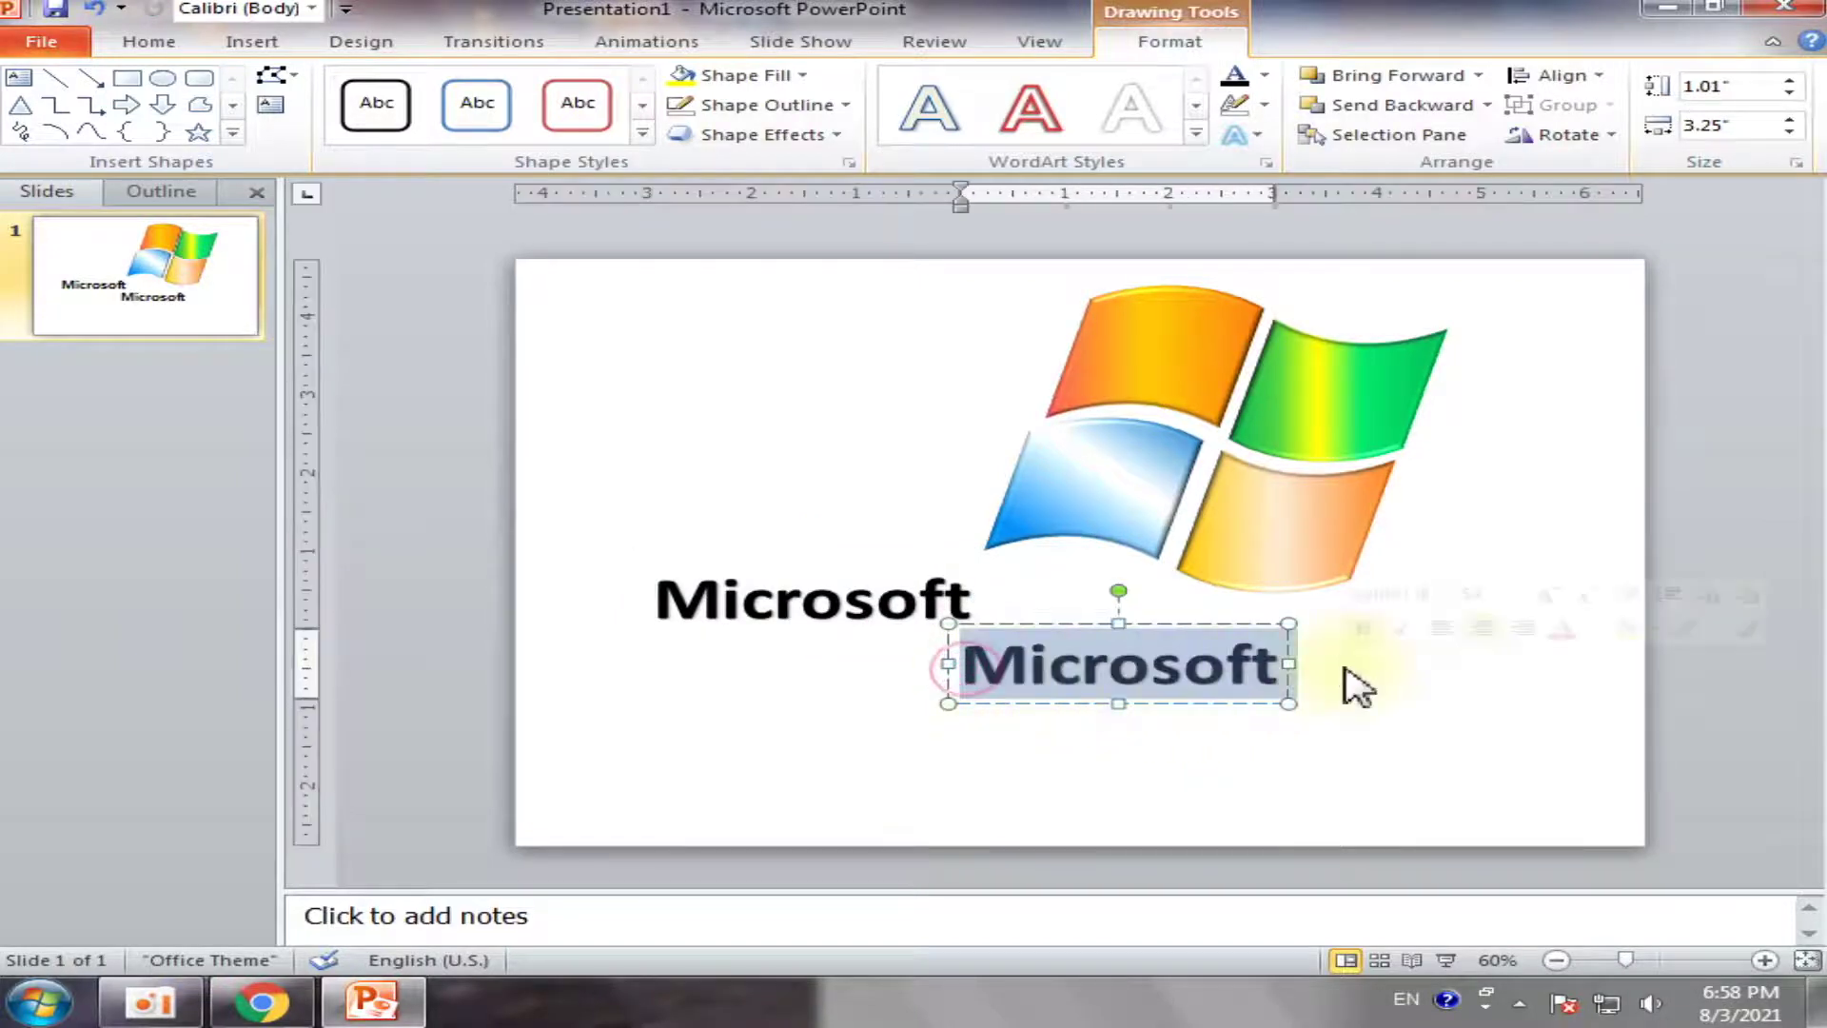
{"action": "type", "text": "Wi"}
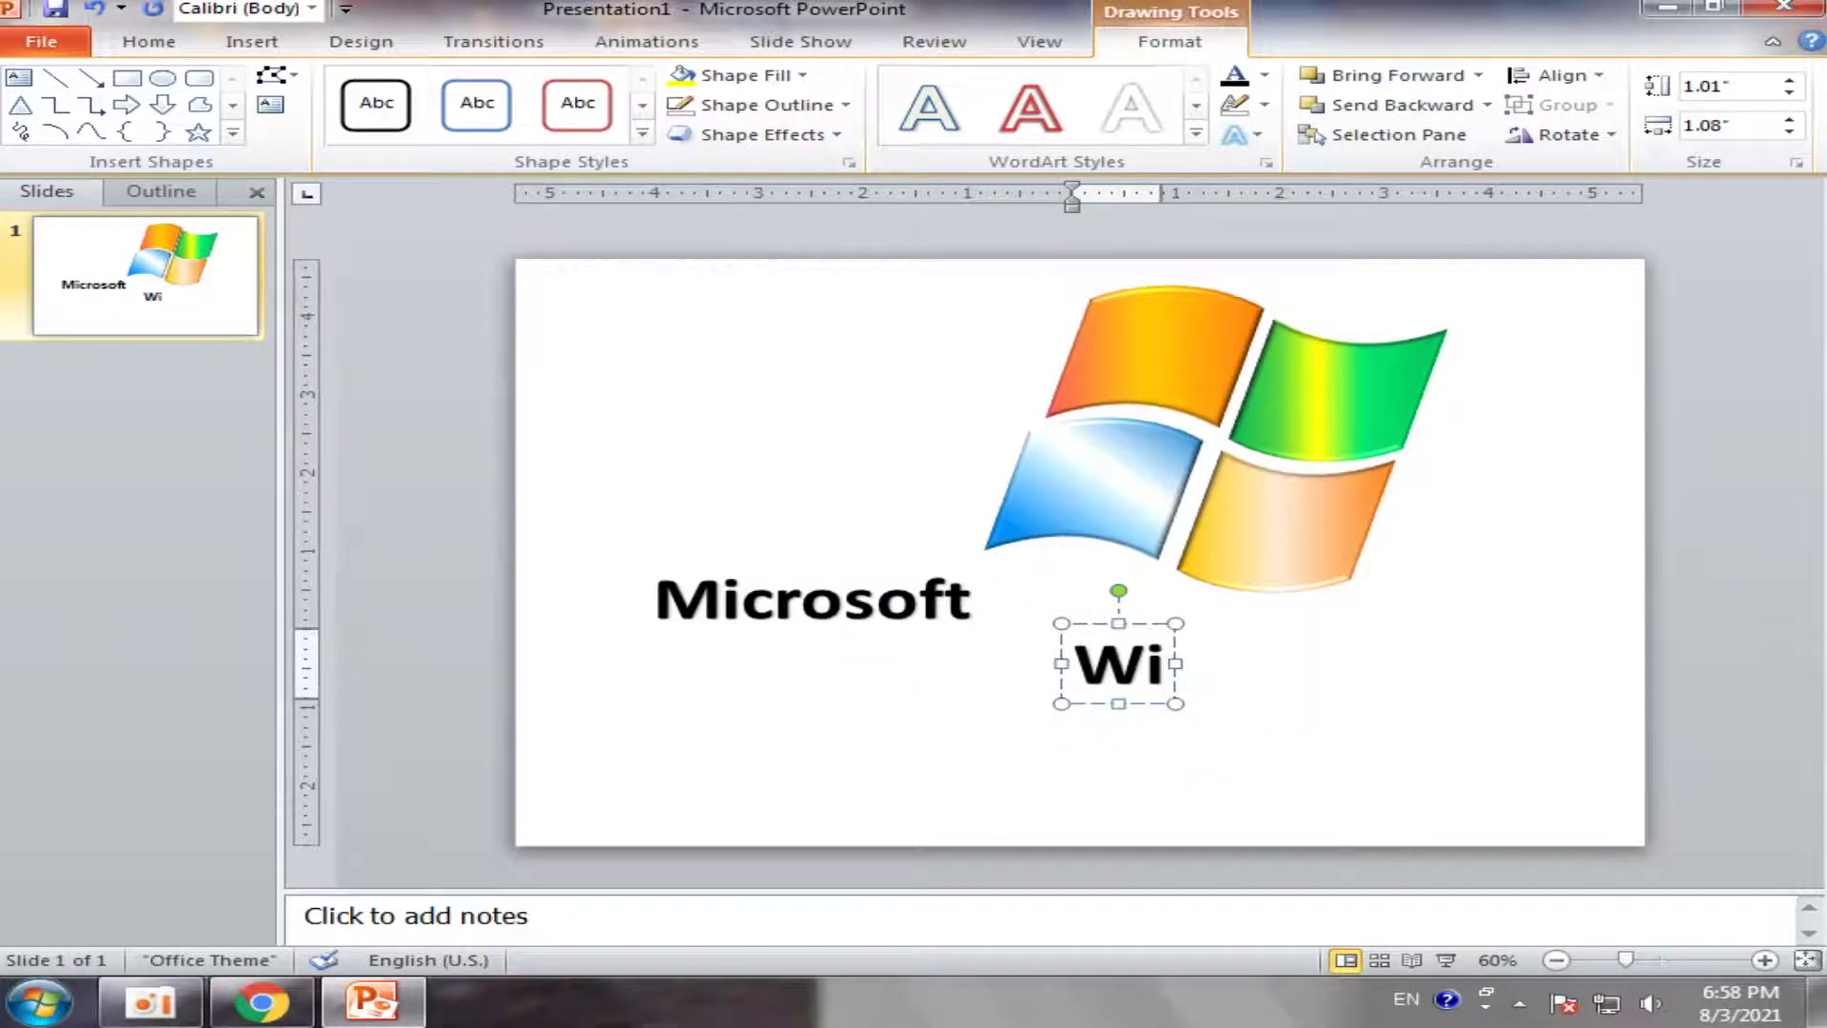
{"action": "type", "text": "ndow 7"}
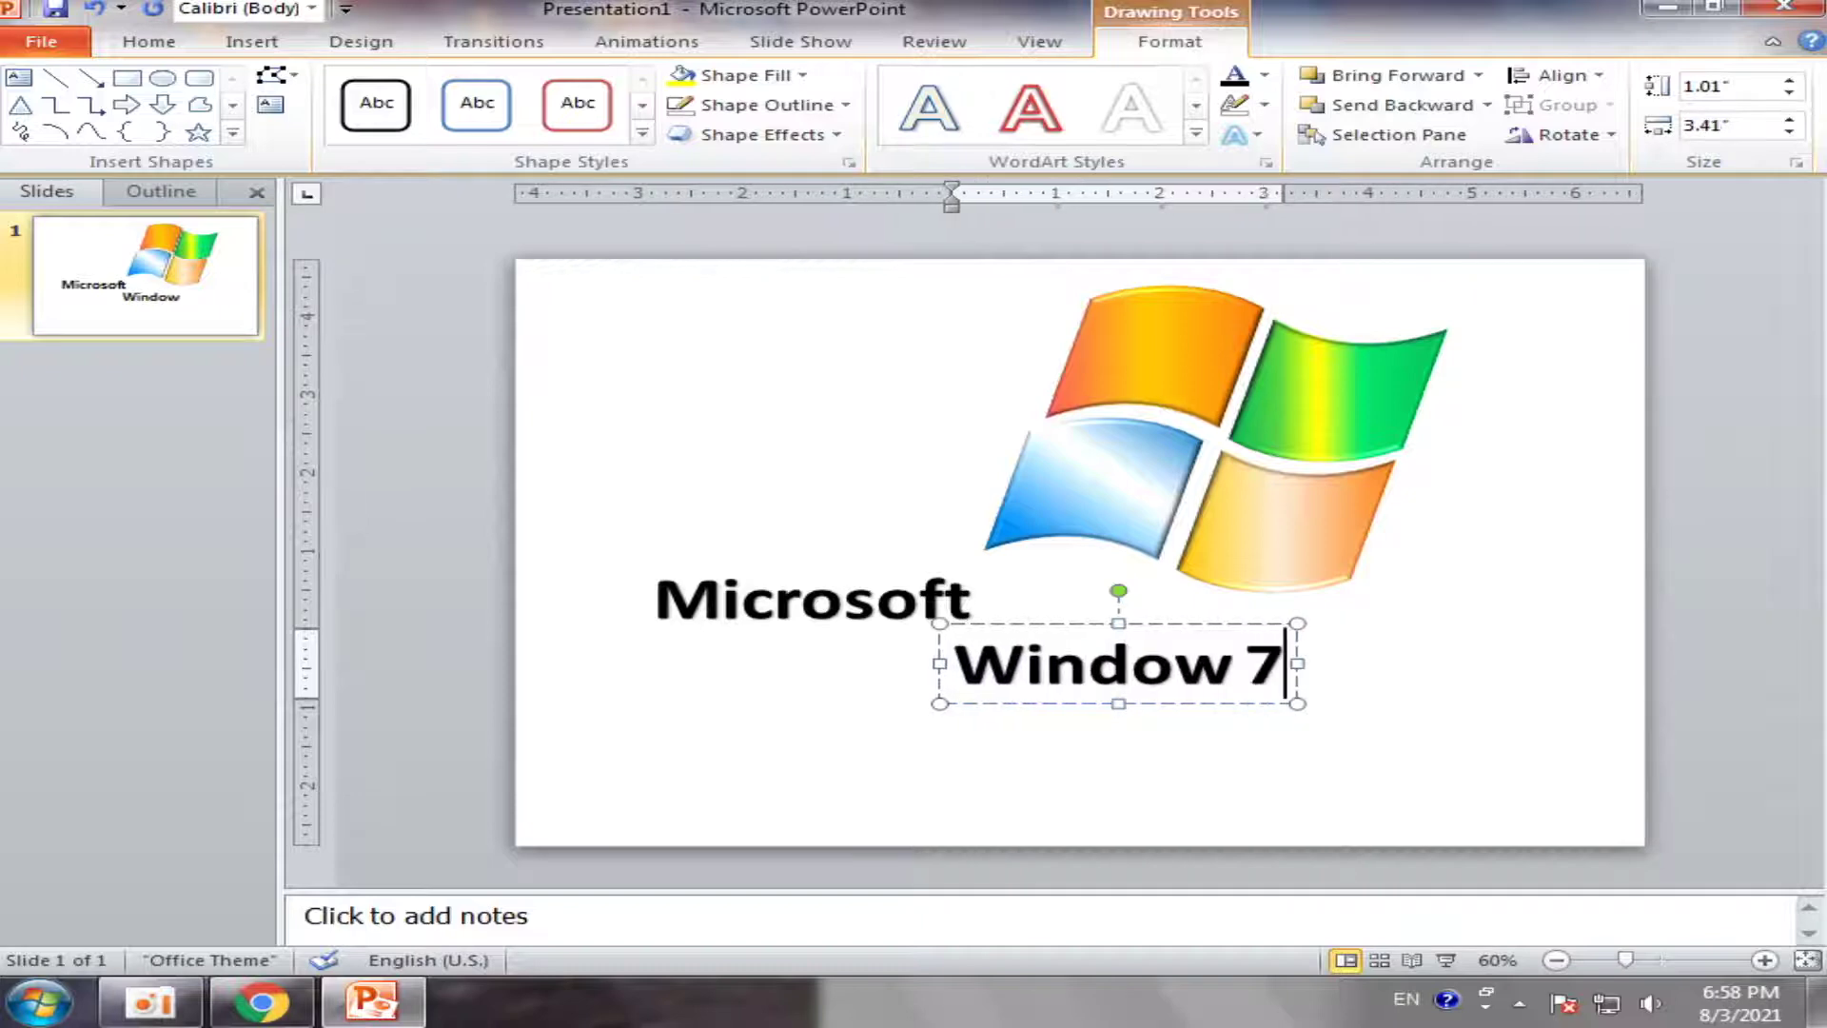
{"action": "left_click", "coordinate": [1375, 694]}
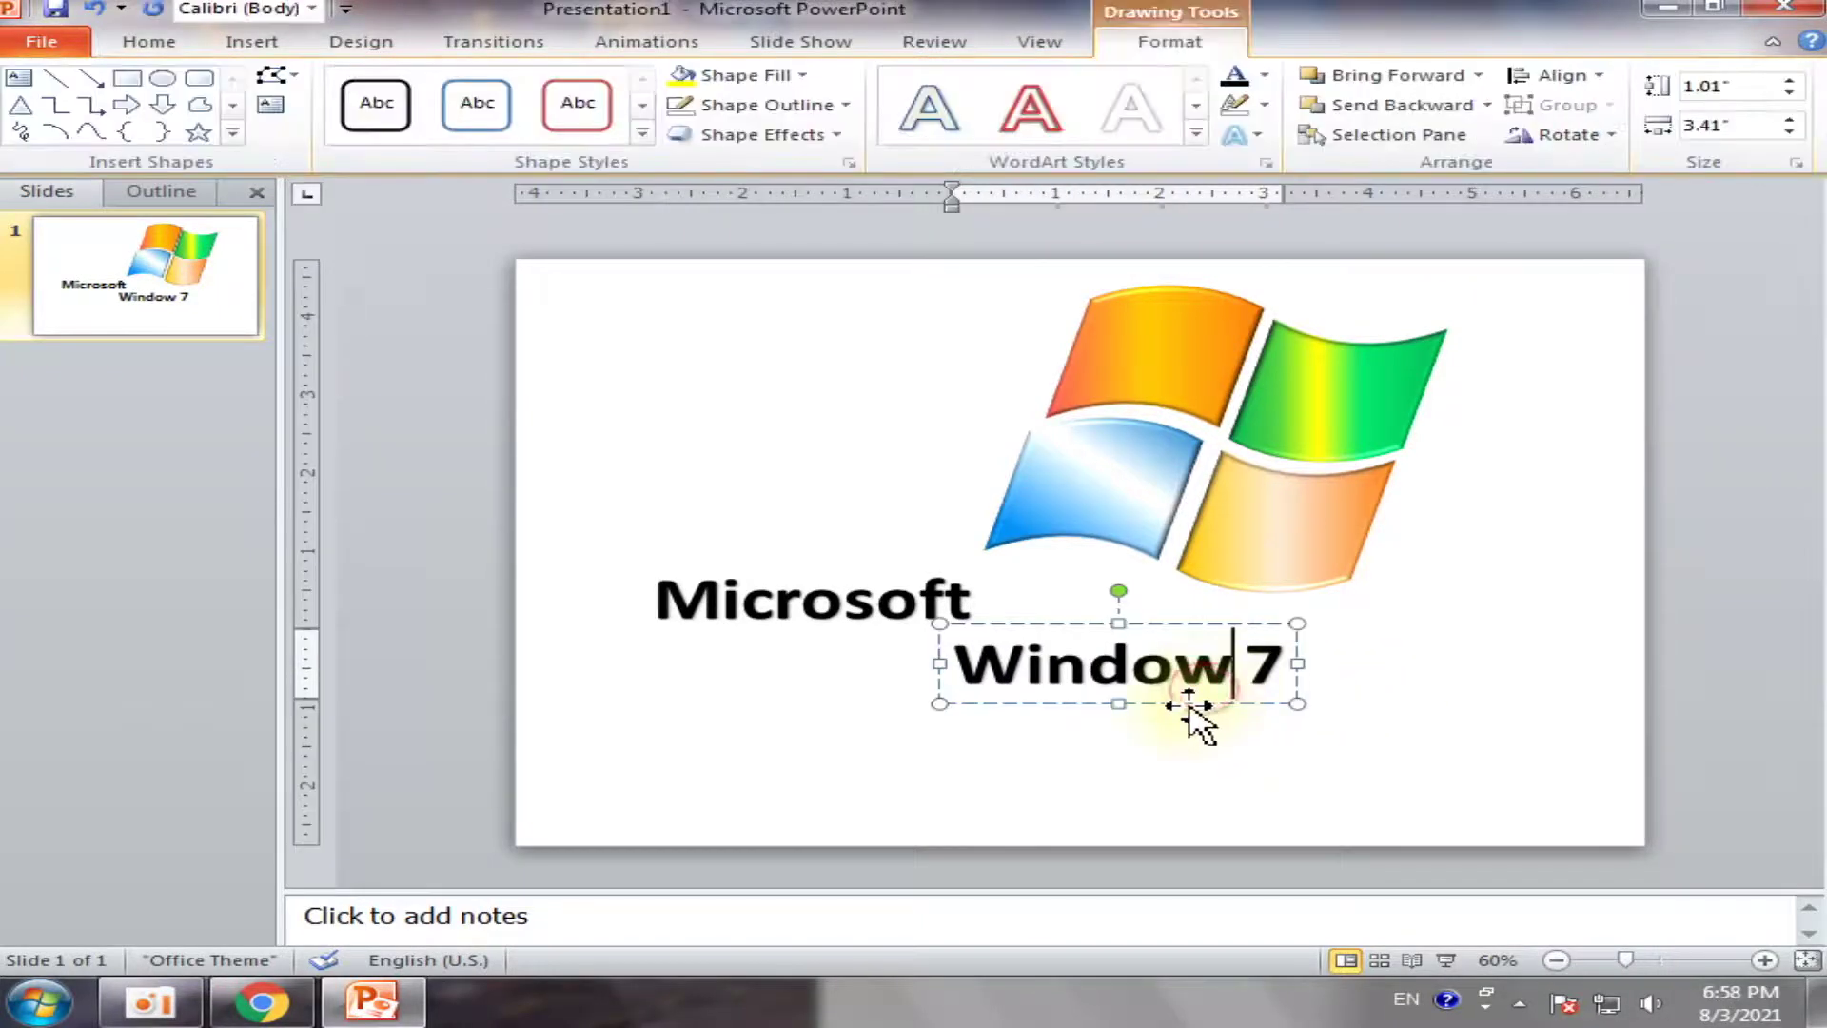
{"action": "left_click_drag", "start_coordinate": [1187, 702], "coordinate": [1219, 687]}
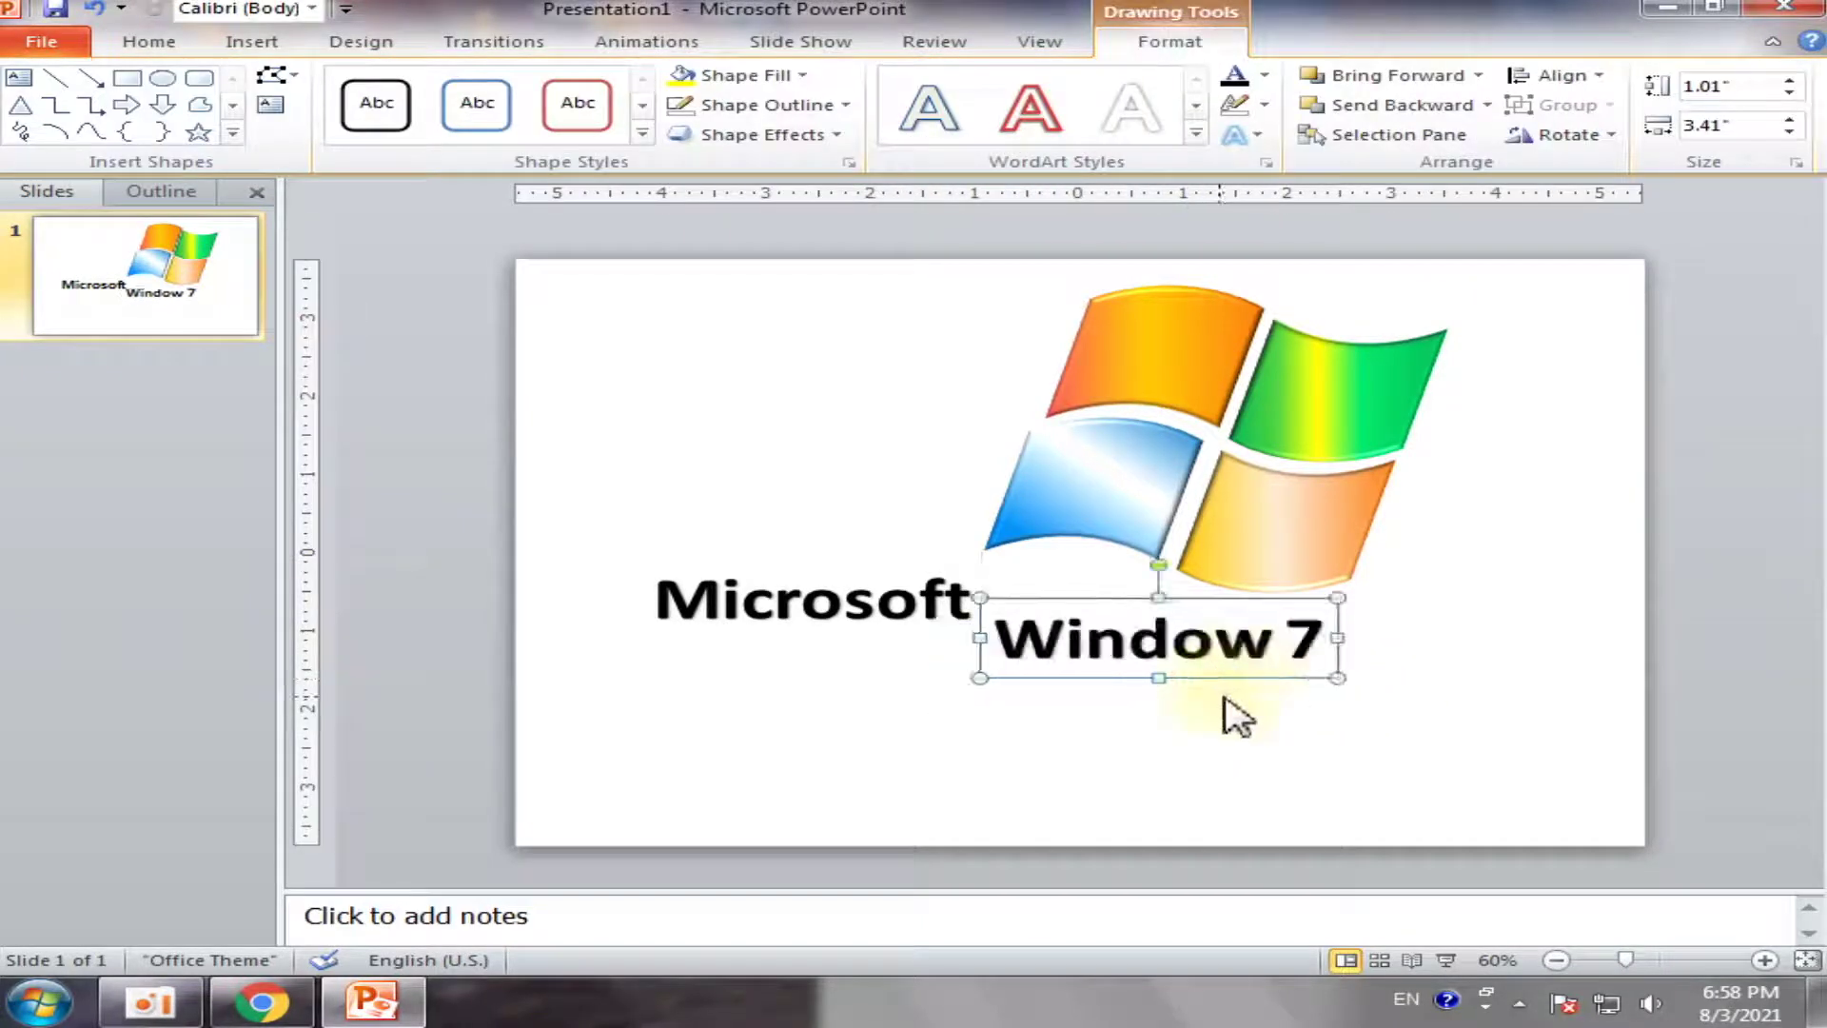
Nudge Window 7 up, and nudge the Microsoft text up and right beside it
{"action": "key", "text": "Up"}
{"action": "key", "text": "Up"}
{"action": "key", "text": "Up"}
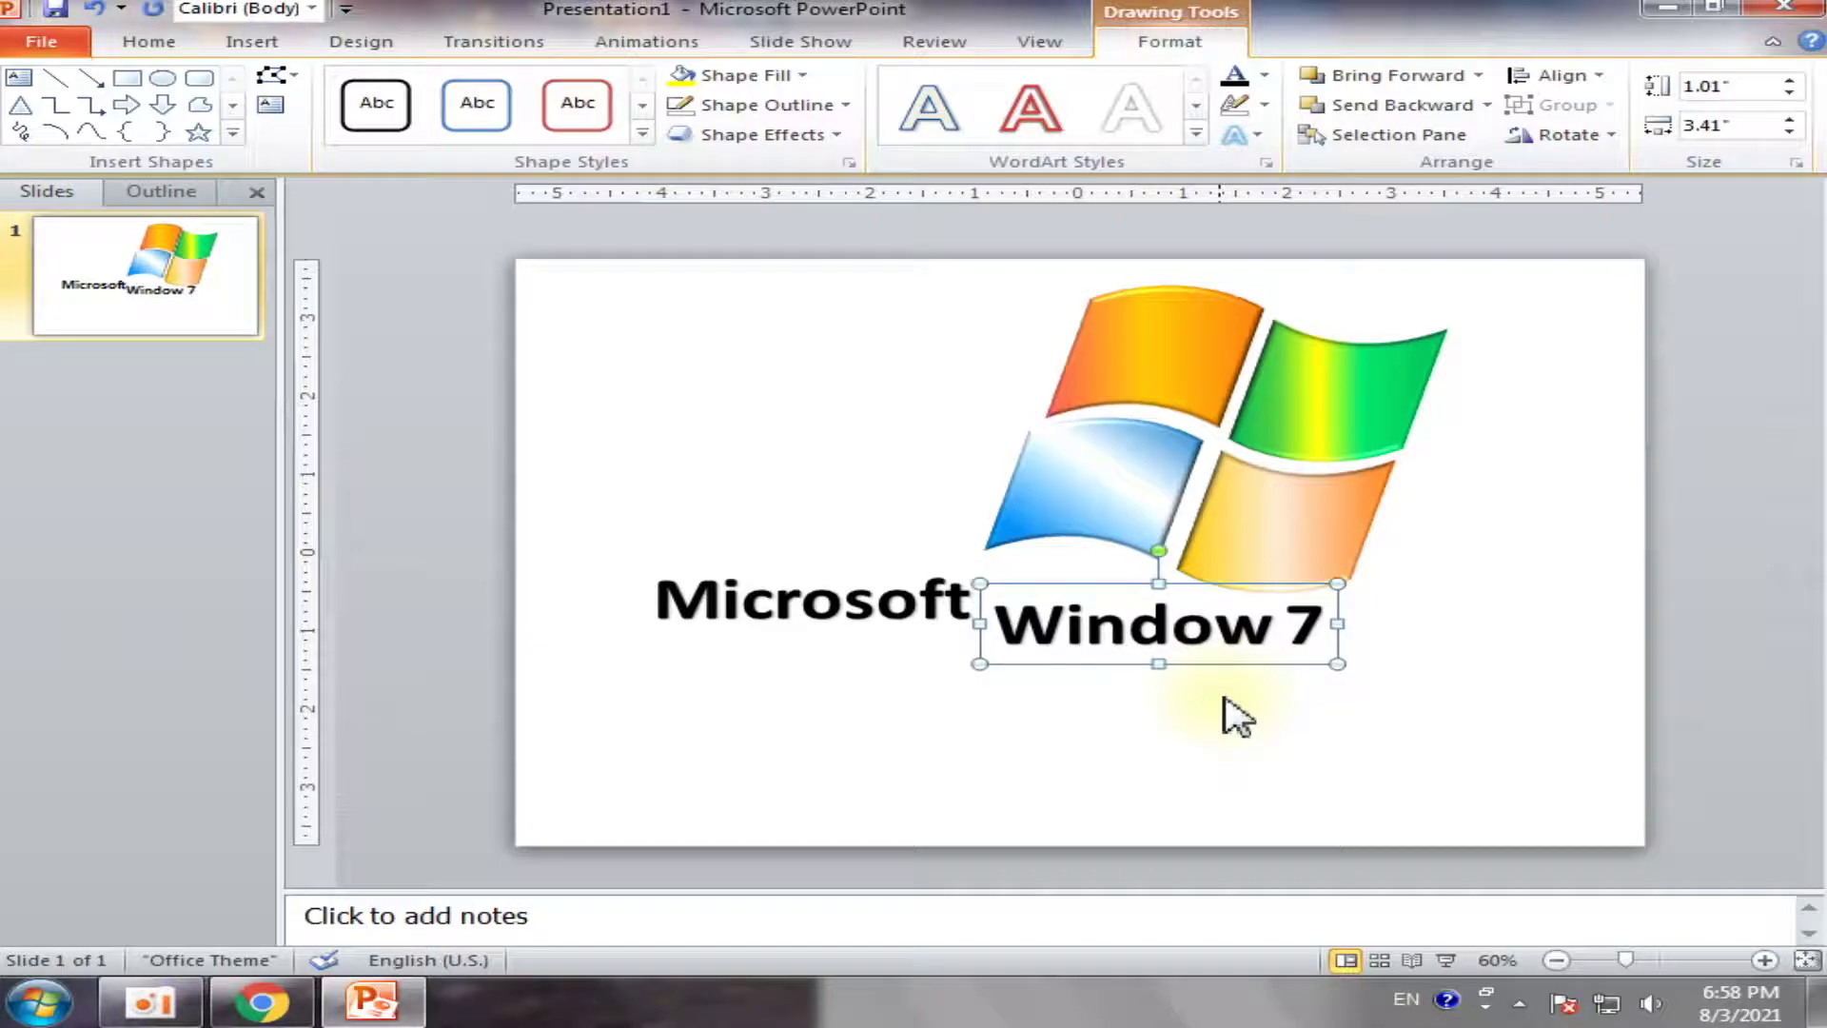
{"action": "left_click", "coordinate": [852, 614]}
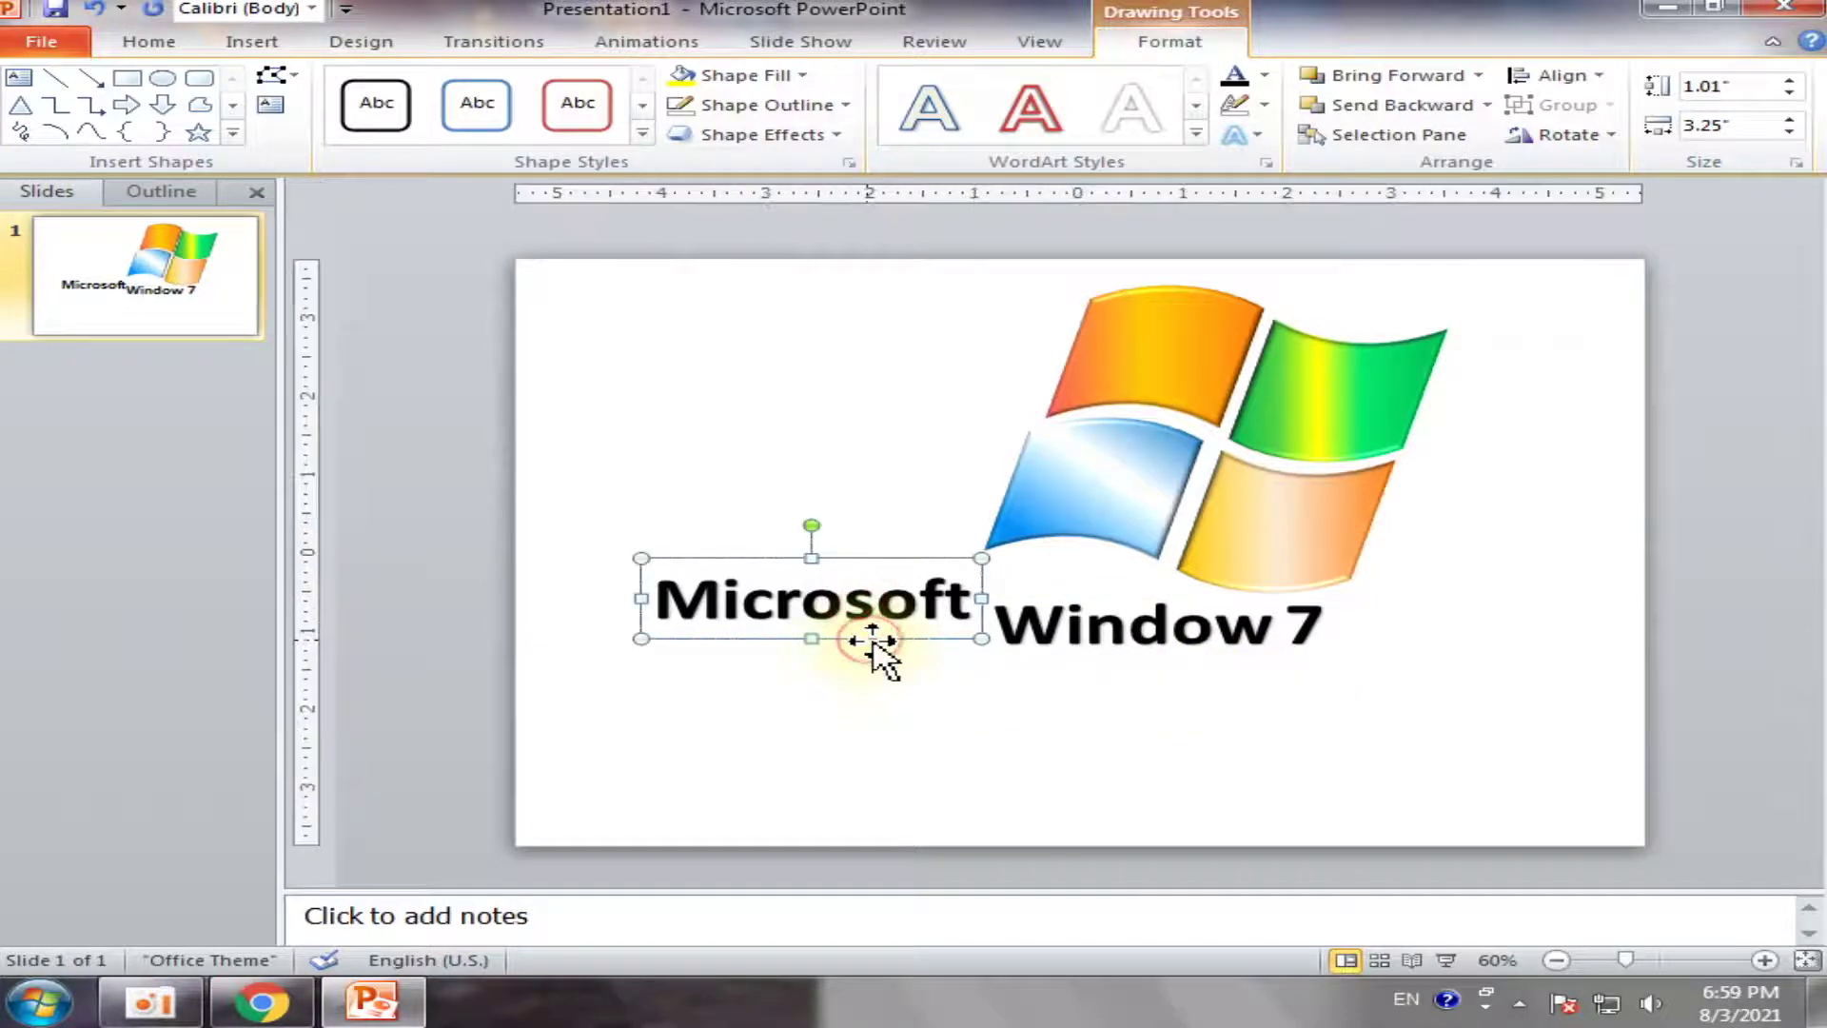
{"action": "key", "text": "Up"}
{"action": "key", "text": "Up"}
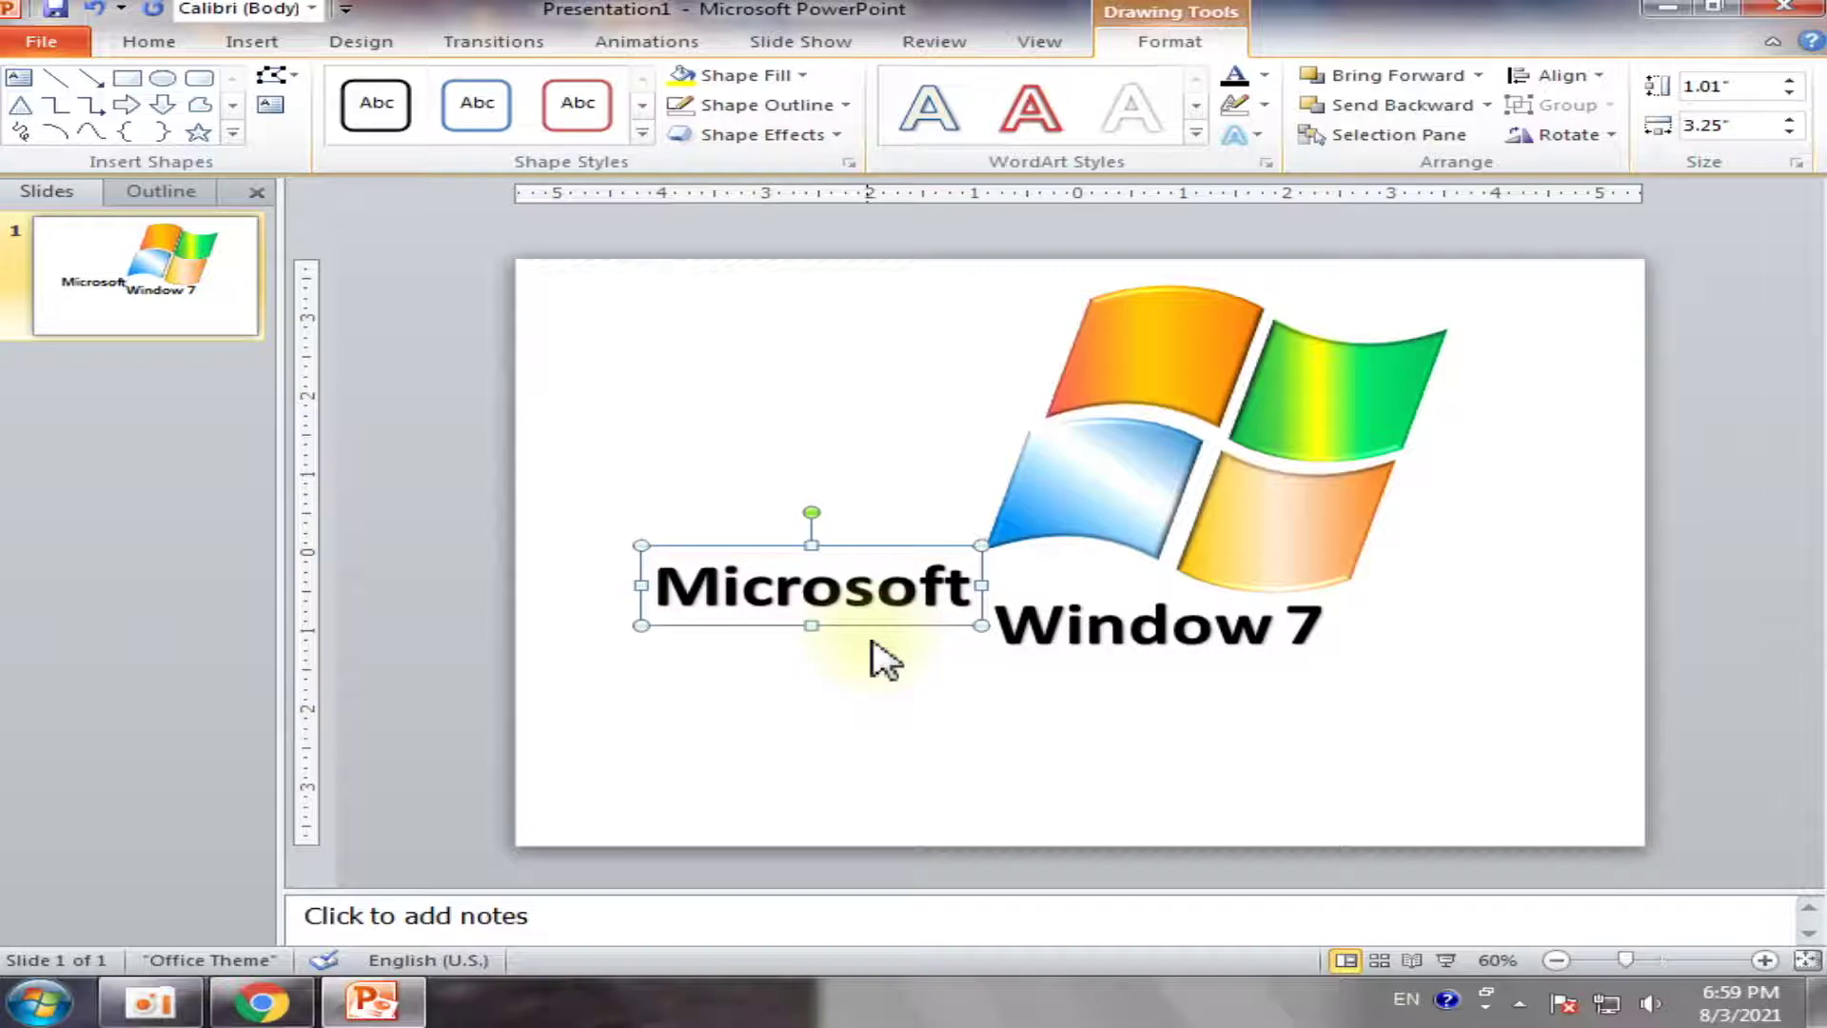
{"action": "key", "text": "Right"}
{"action": "key", "text": "Right"}
{"action": "key", "text": "Right"}
{"action": "key", "text": "Right"}
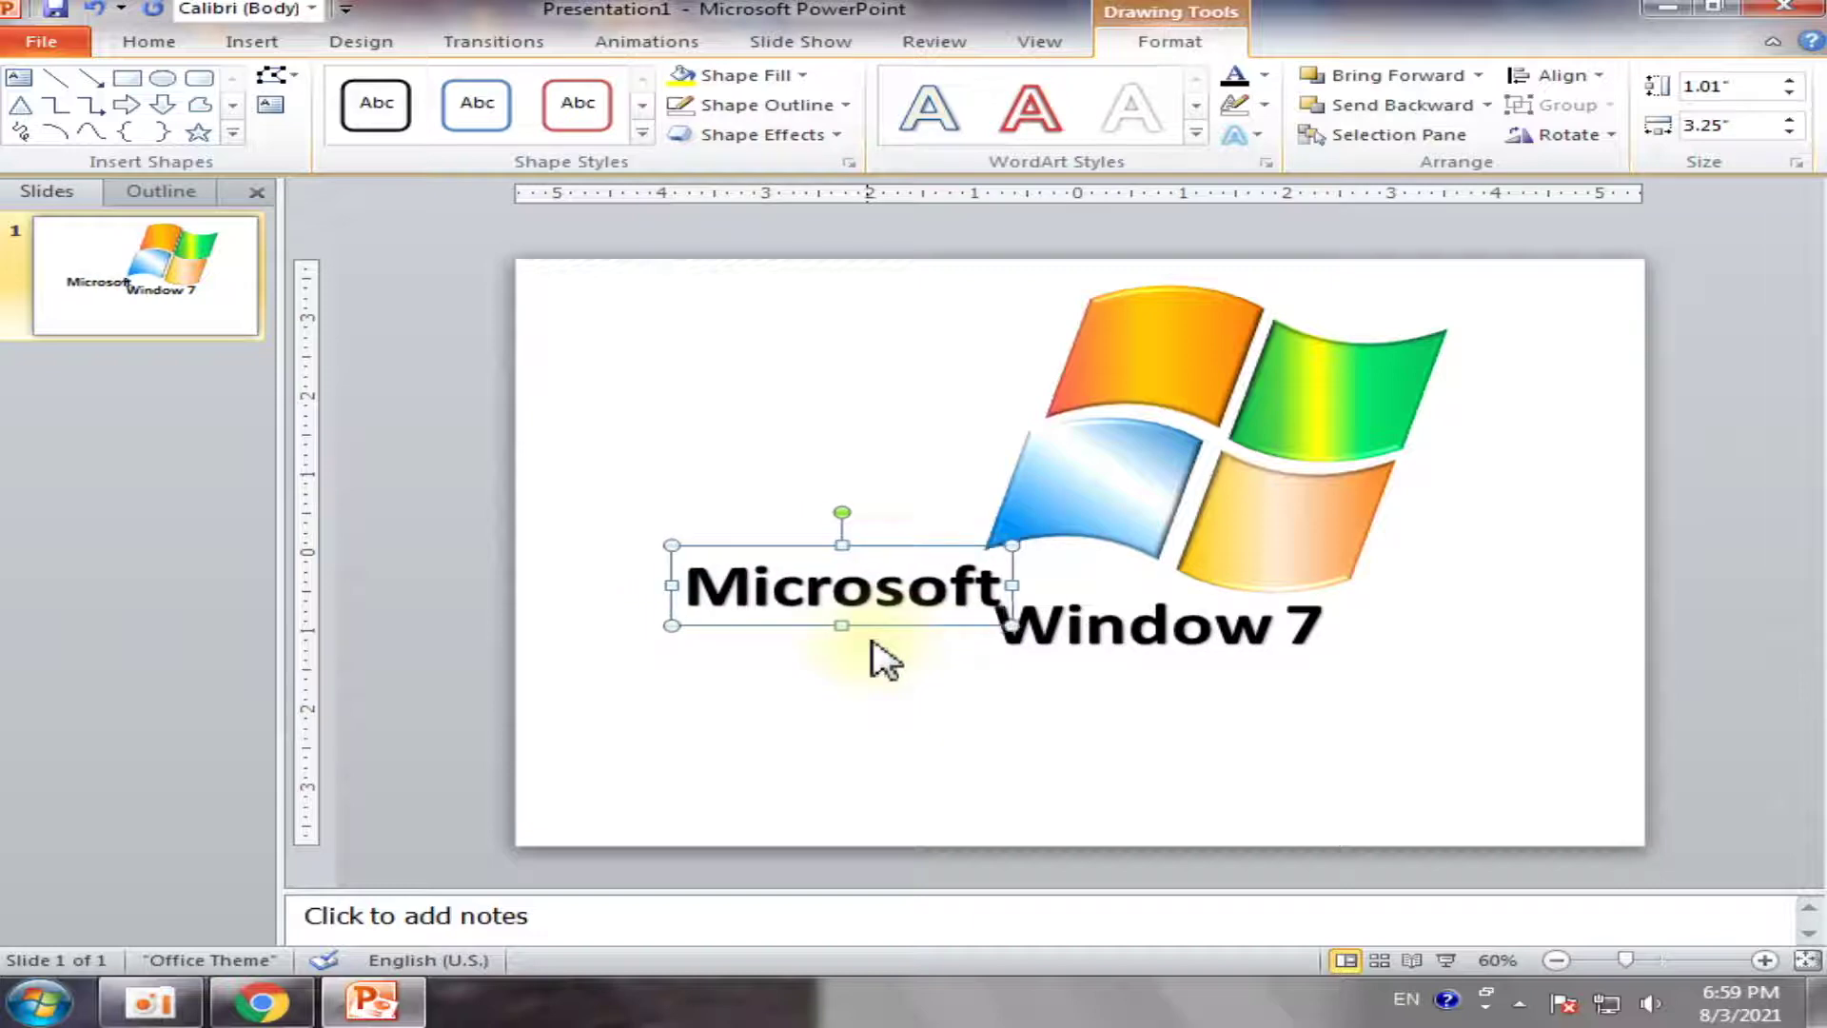
{"action": "left_click", "coordinate": [966, 709]}
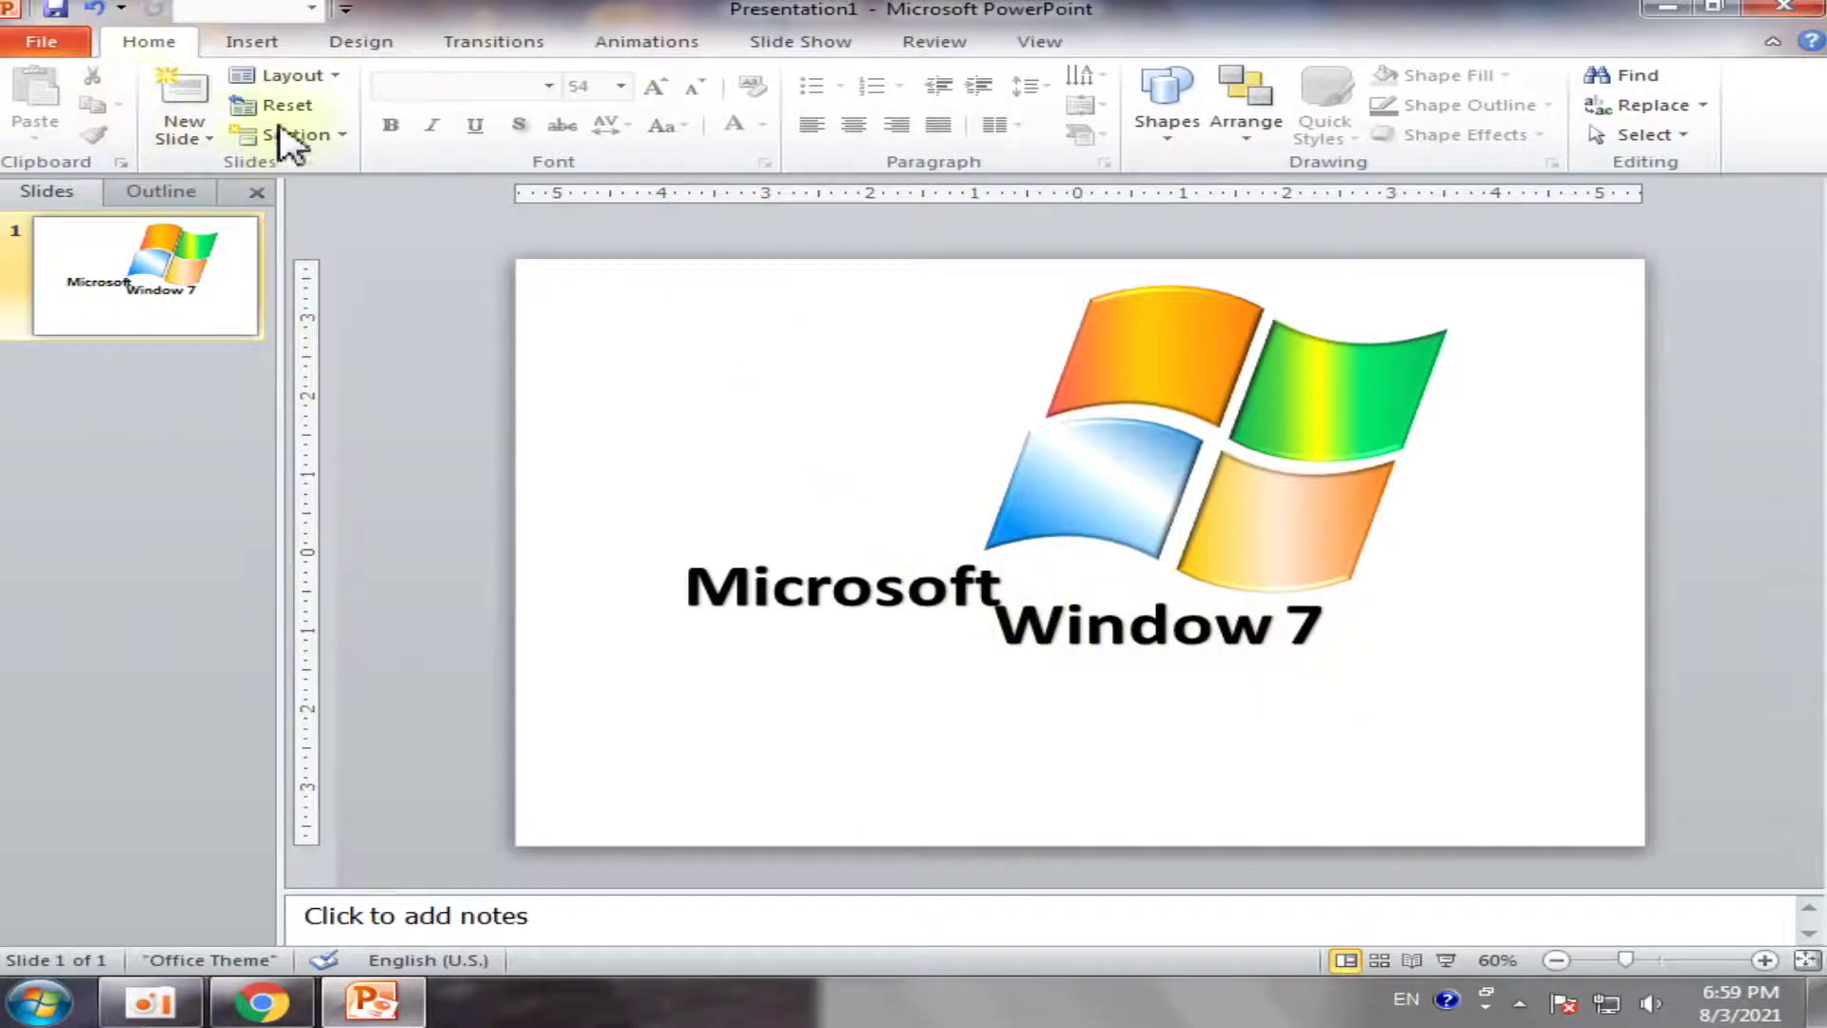
Ctrl+drag a copy of the Microsoft text to sit below the original
{"action": "left_click", "coordinate": [836, 602]}
{"action": "double_click", "coordinate": [840, 619]}
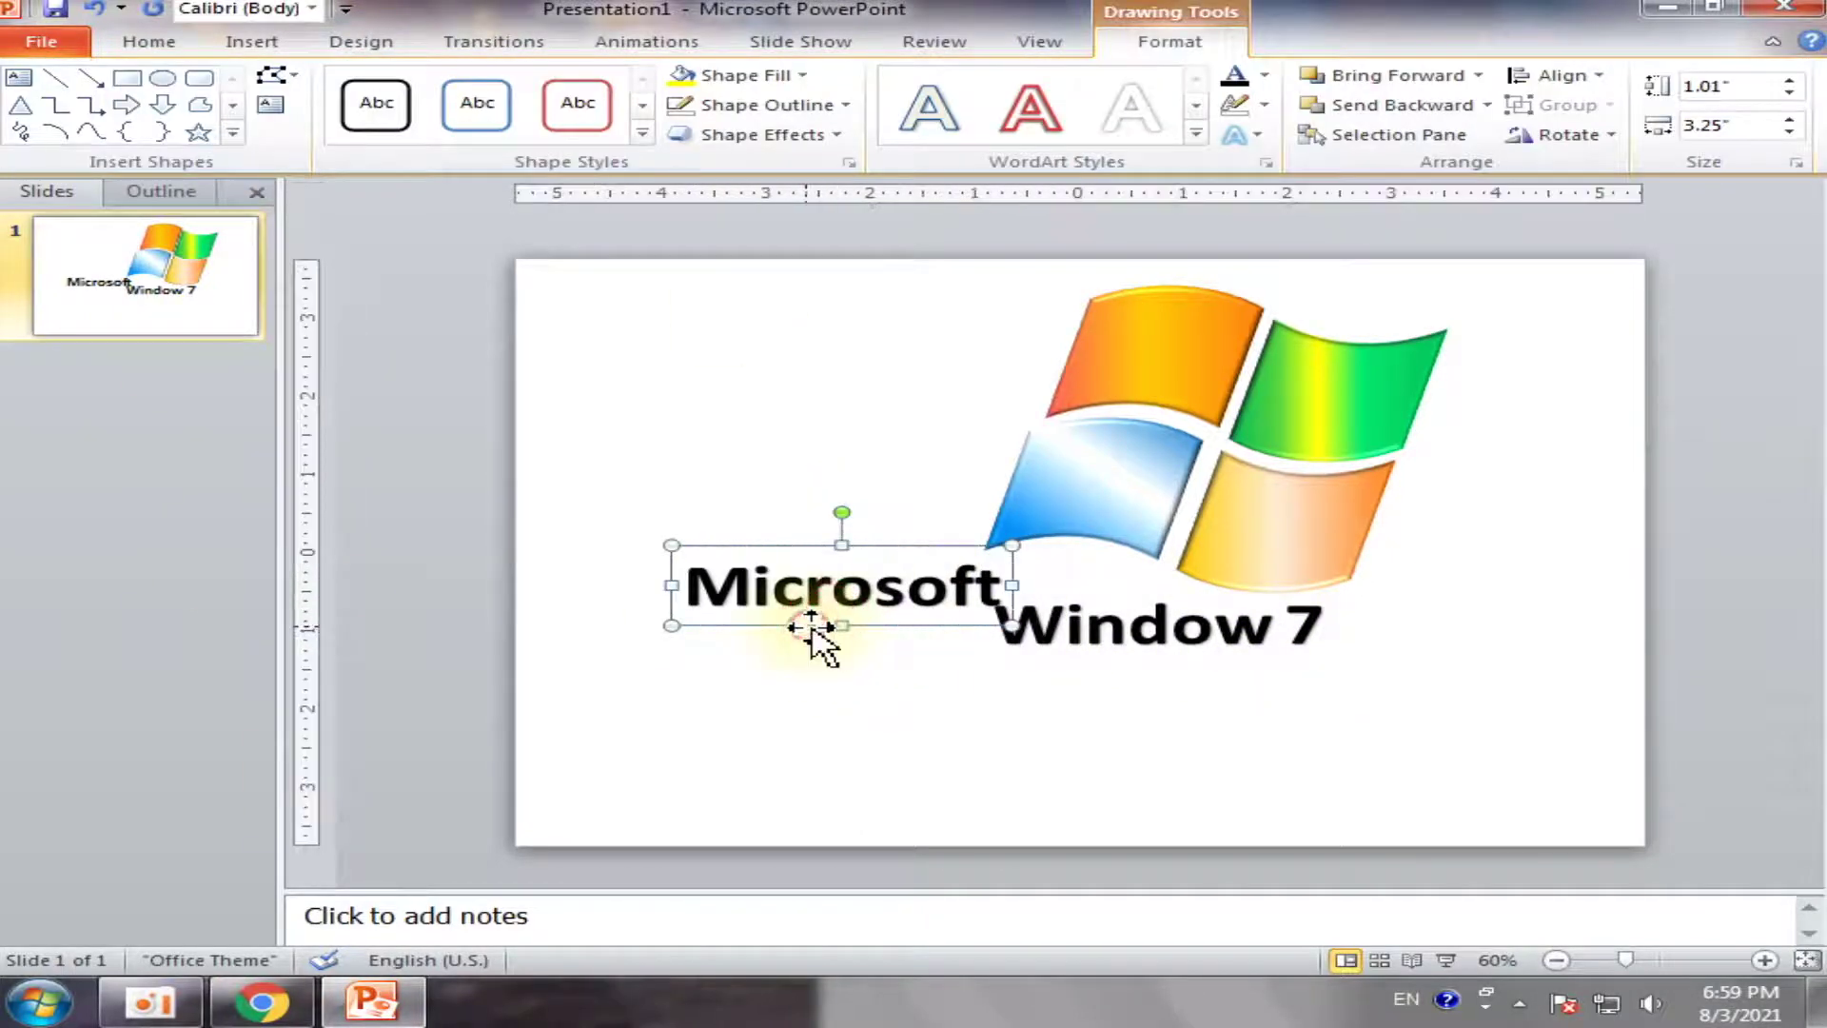
{"action": "left_click_drag", "start_coordinate": [811, 627], "coordinate": [811, 763]}
Select the word Microsoft in the copy and open the Symbol dialog, browsing its character grid
{"action": "left_click_drag", "start_coordinate": [995, 728], "coordinate": [509, 726]}
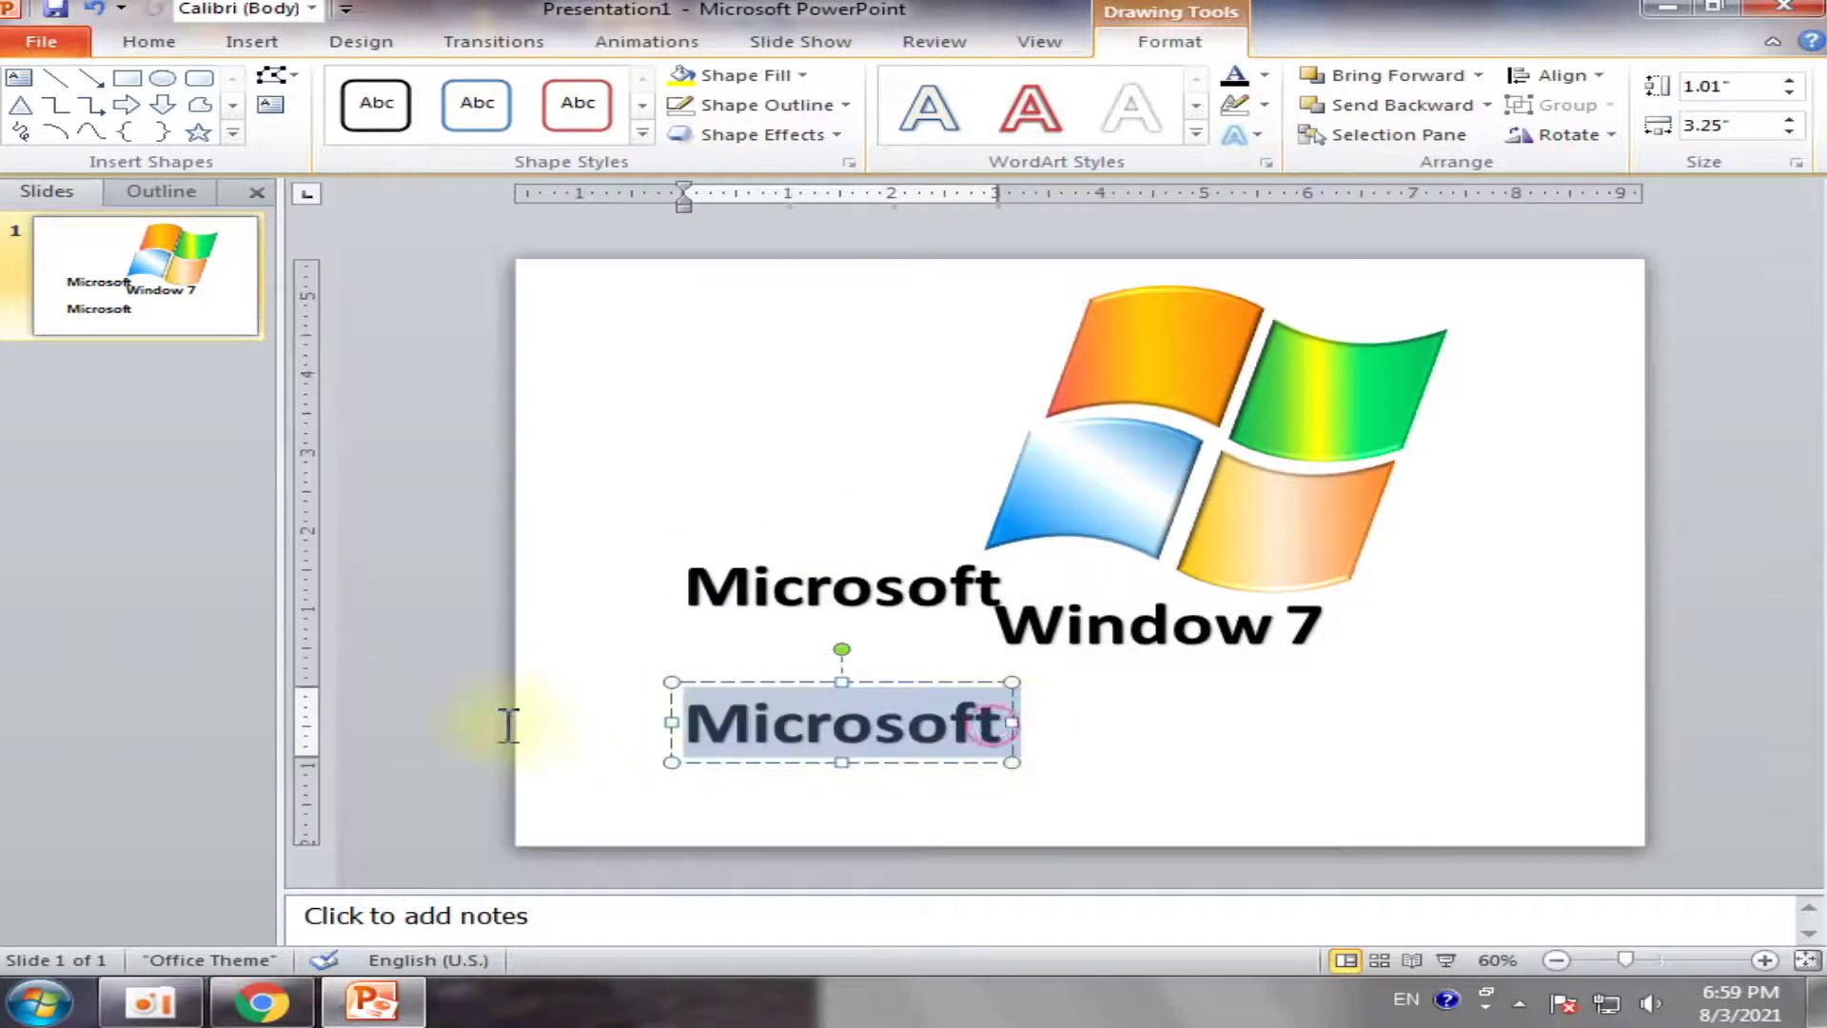
{"action": "left_click", "coordinate": [251, 41]}
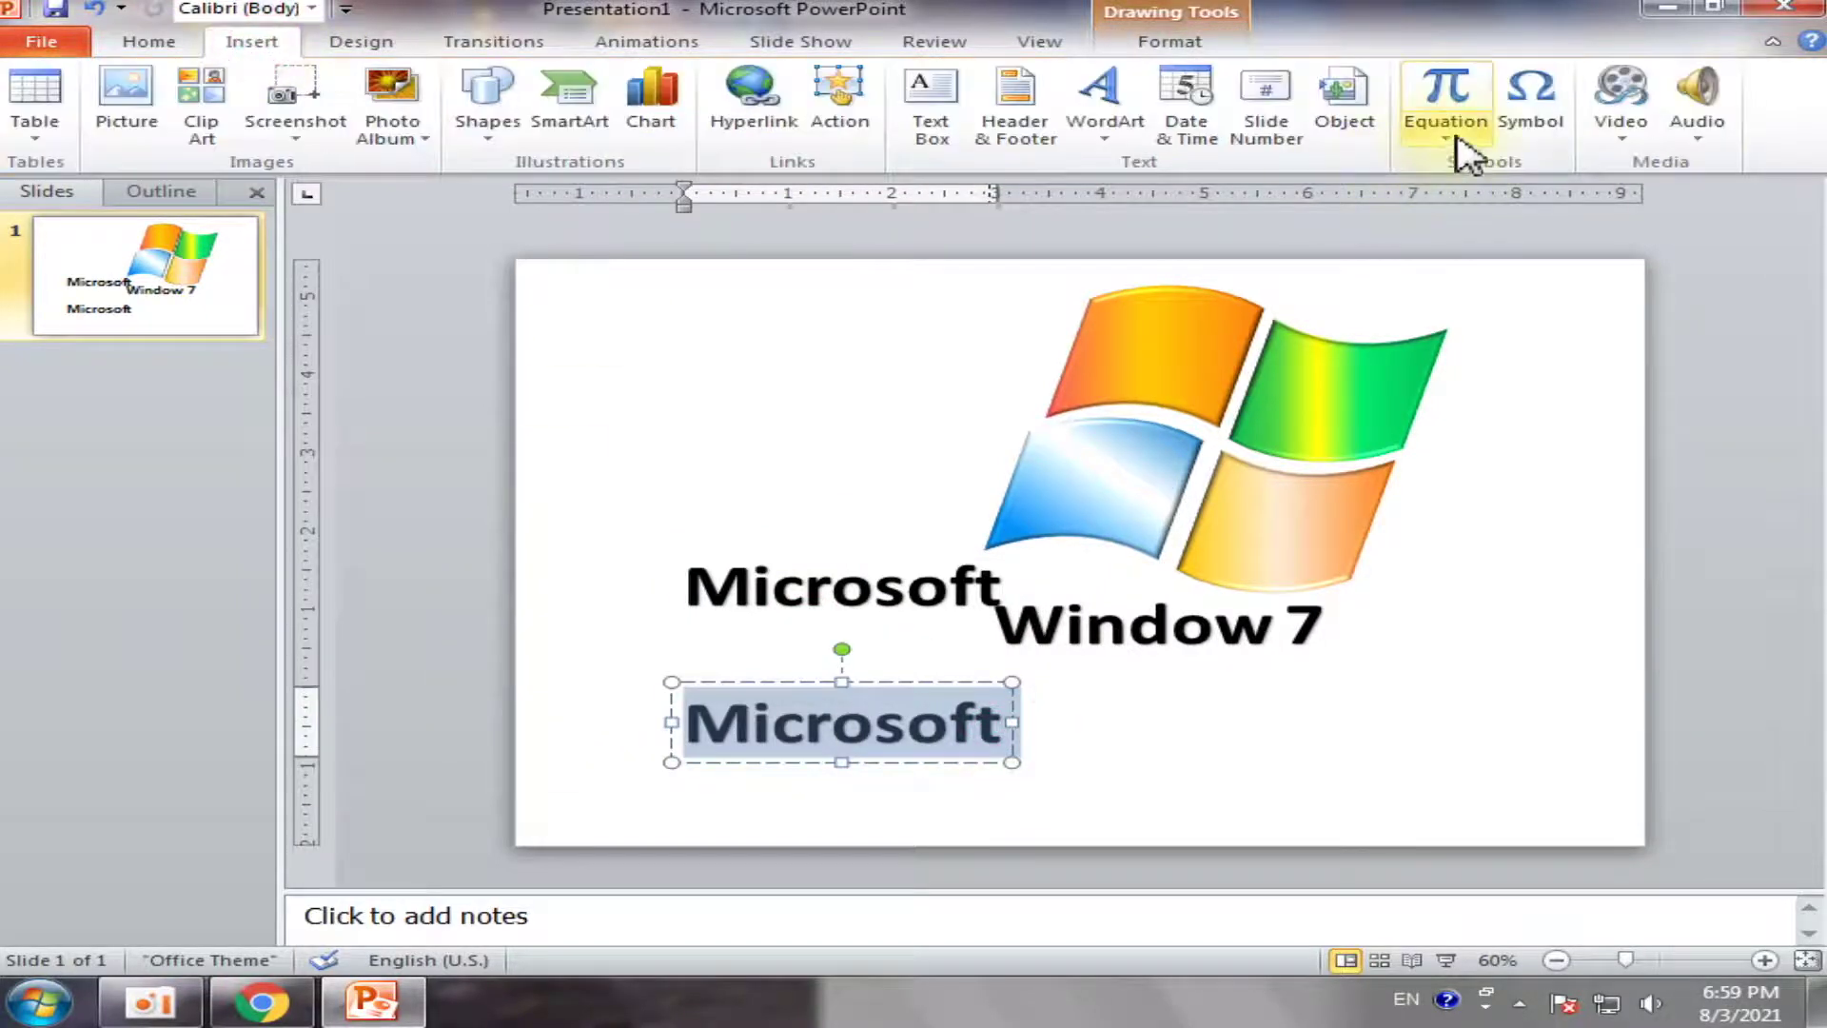
{"action": "left_click", "coordinate": [1534, 135]}
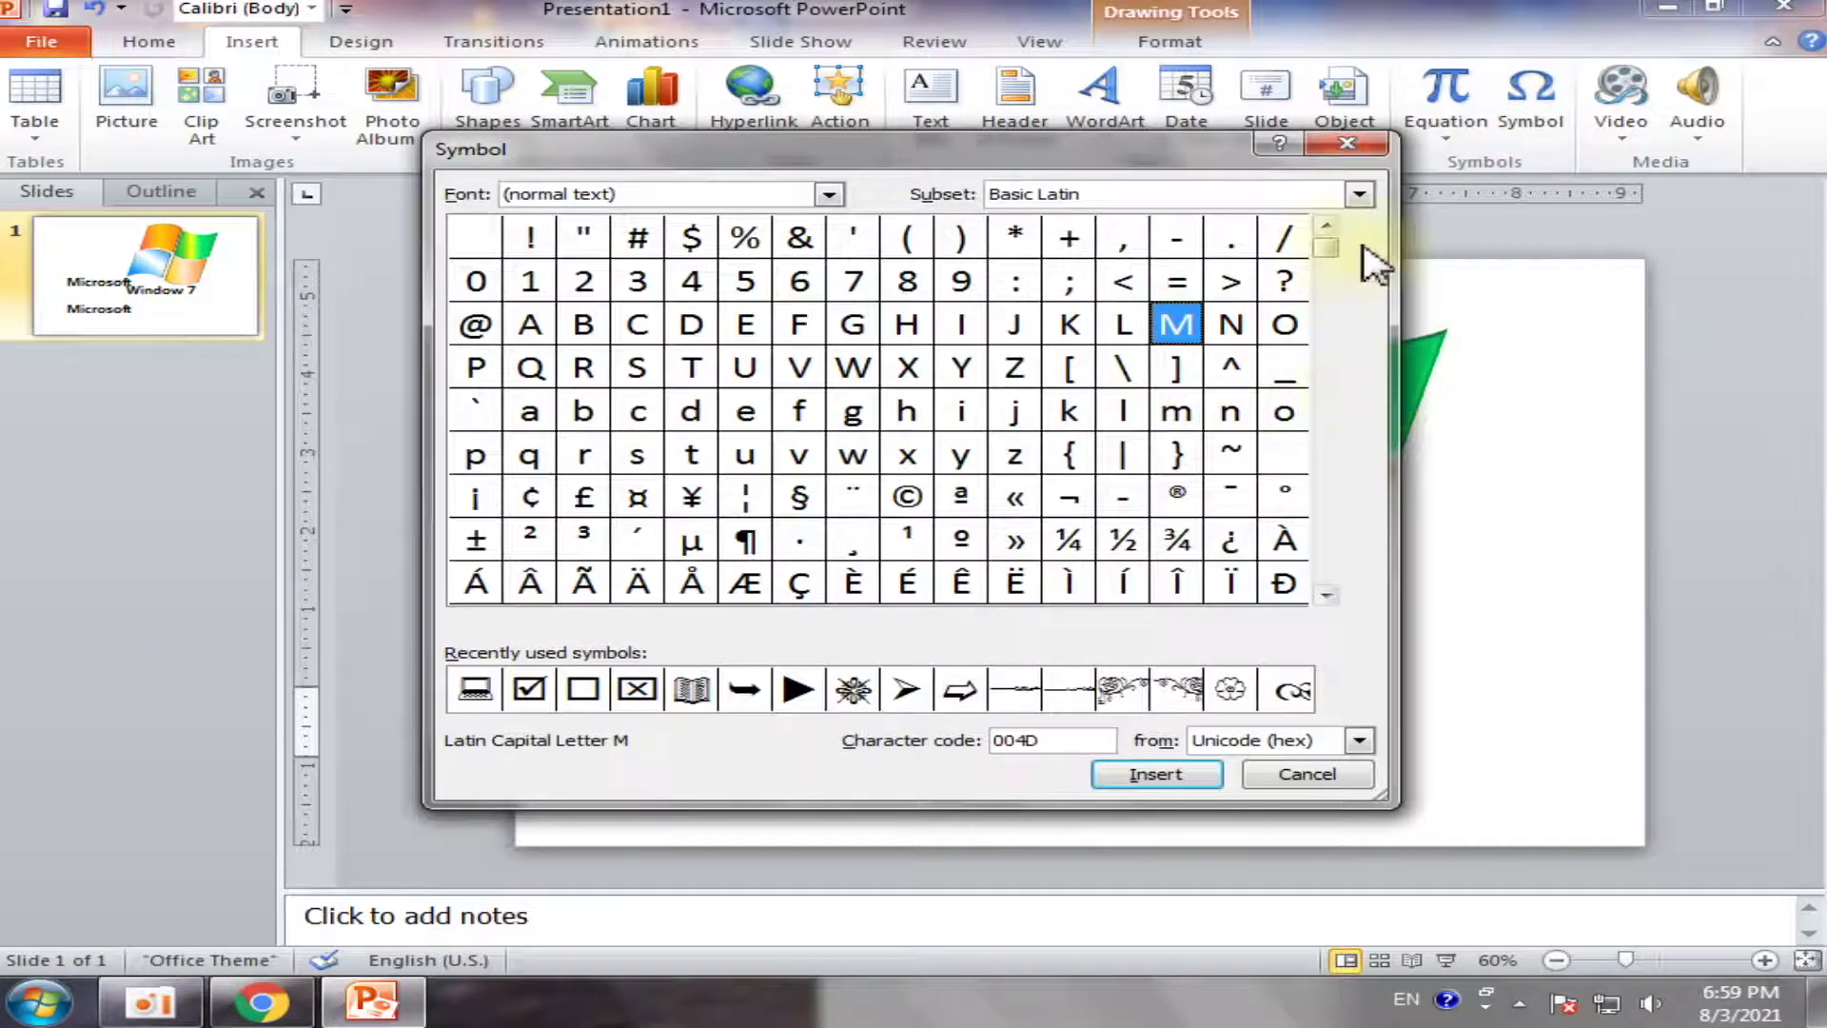
{"action": "left_click_drag", "start_coordinate": [1335, 249], "coordinate": [1337, 306]}
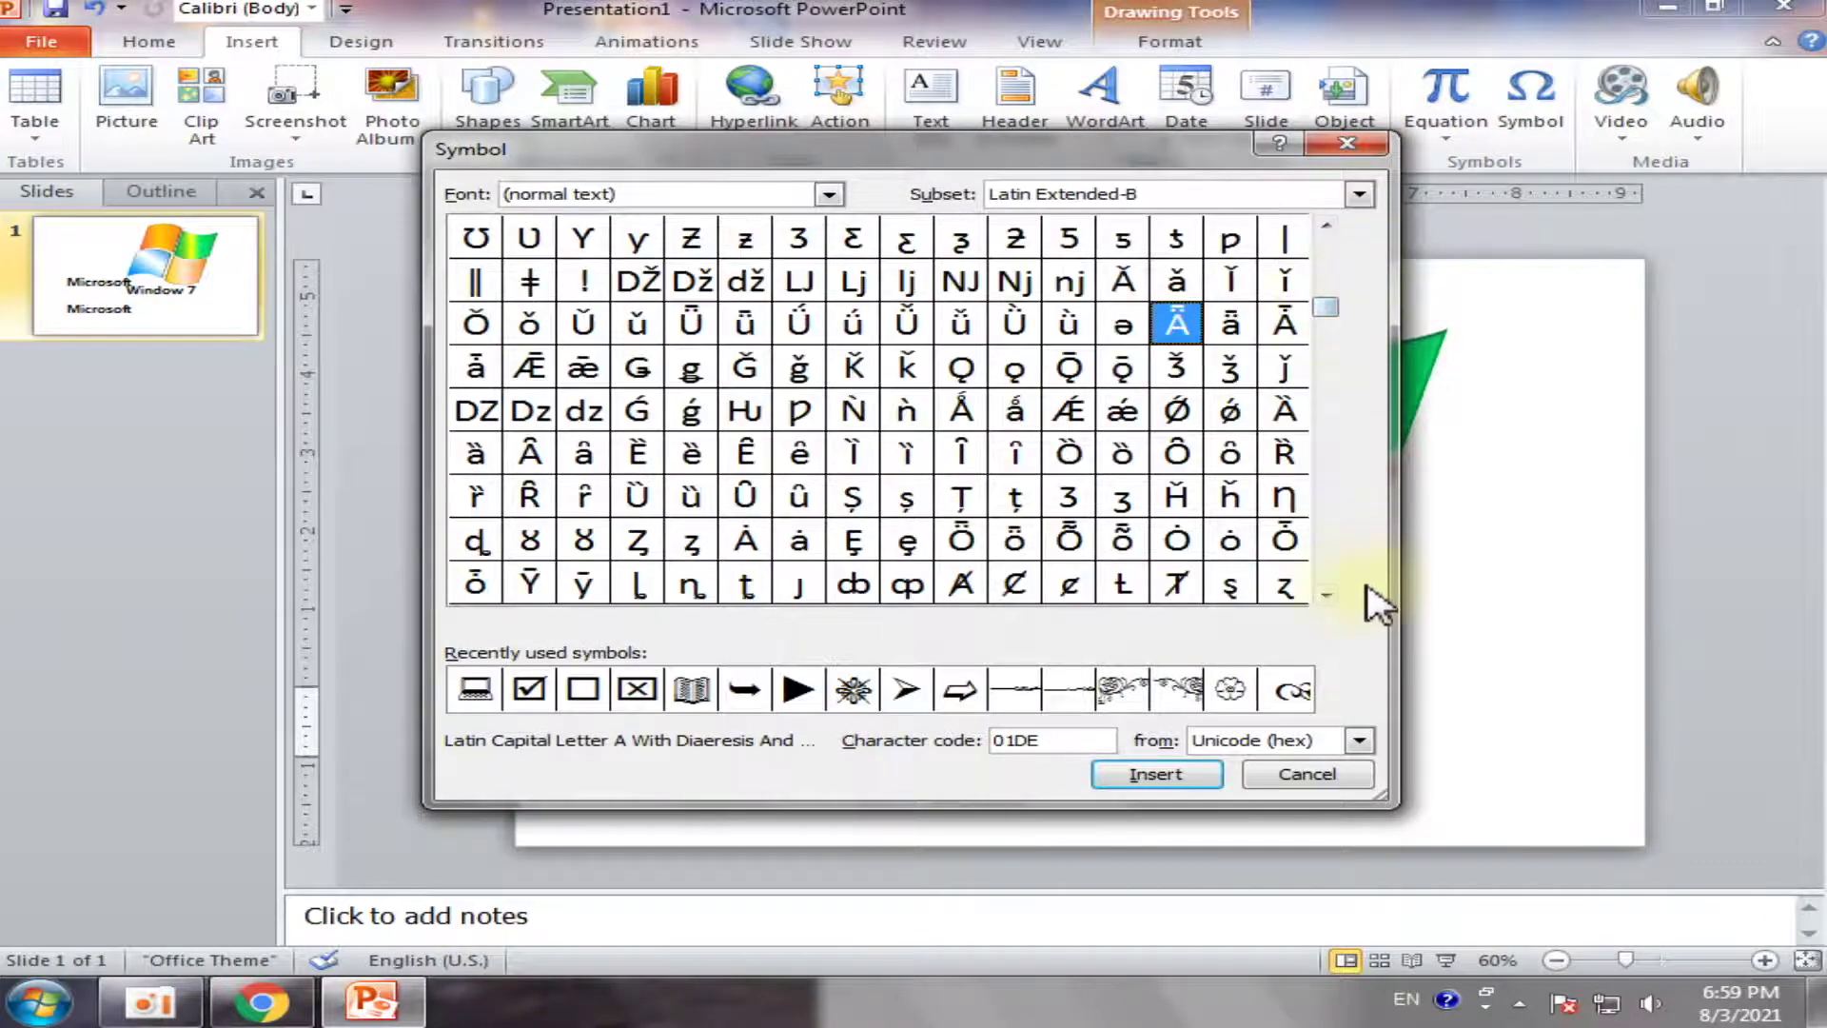
{"action": "left_click", "coordinate": [1333, 558]}
{"action": "left_click", "coordinate": [1334, 559]}
{"action": "left_click", "coordinate": [1333, 559]}
{"action": "left_click", "coordinate": [1335, 550]}
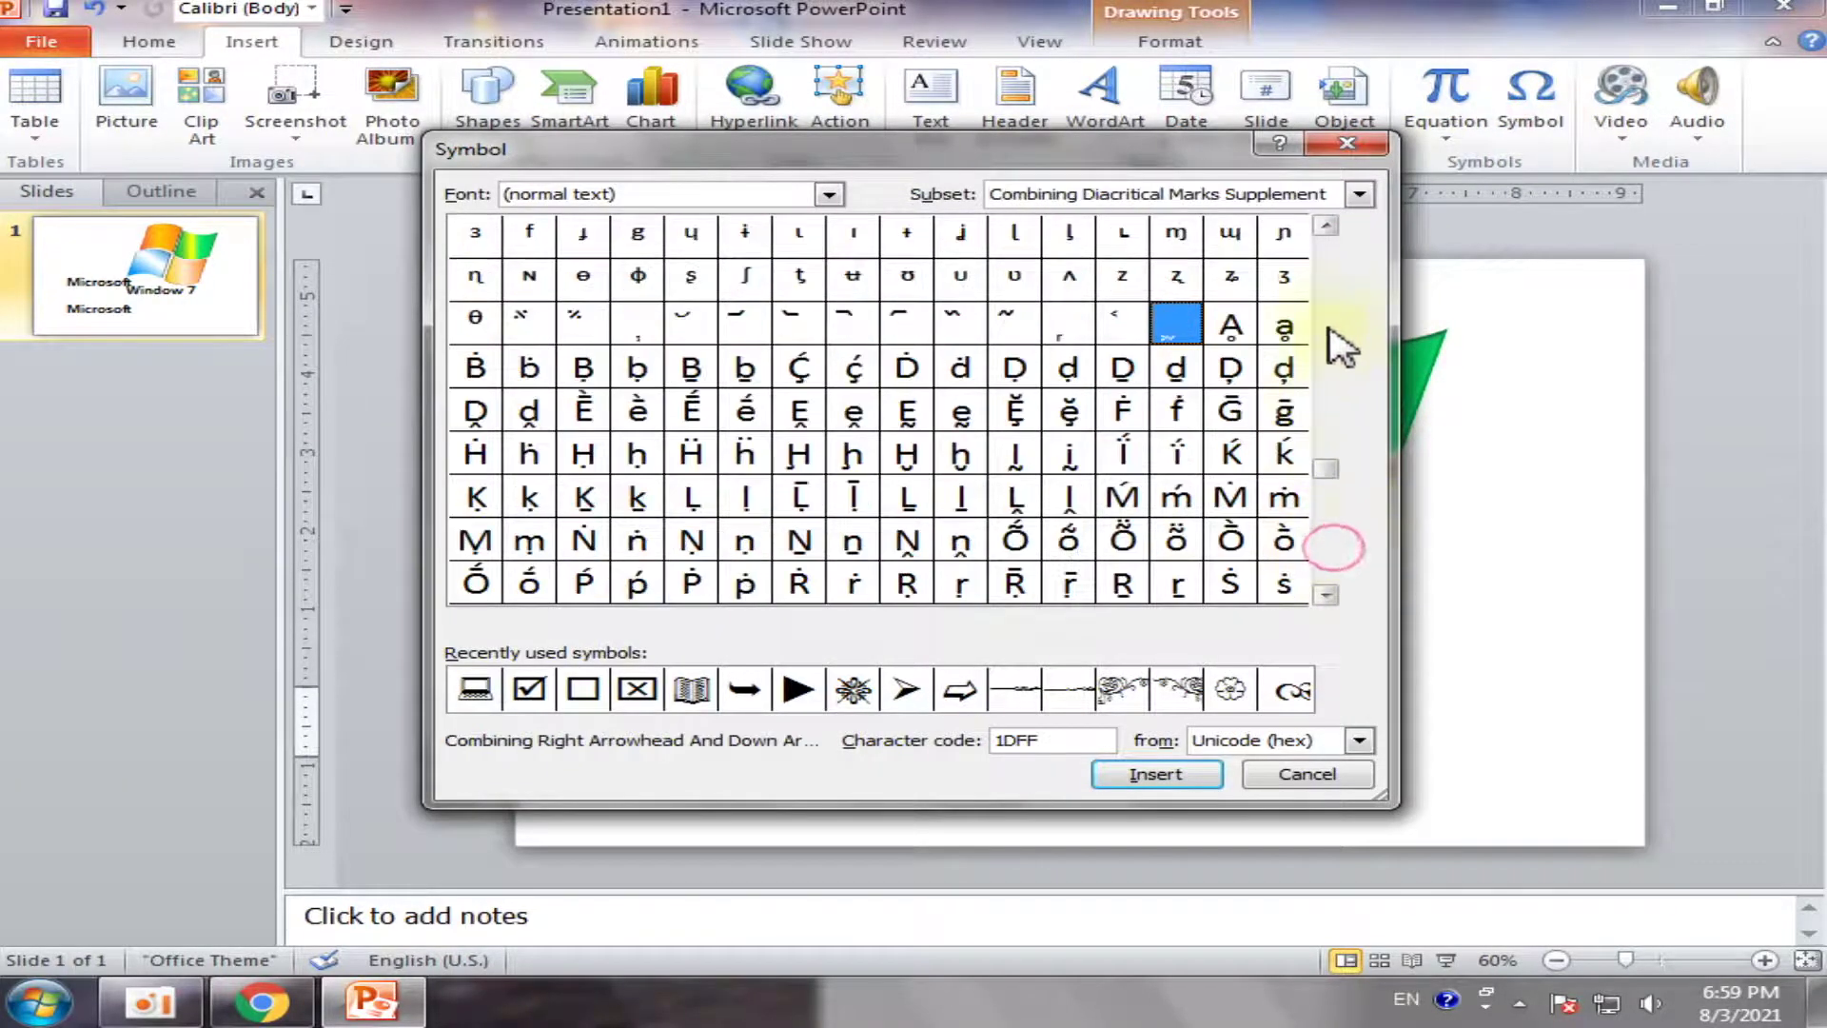
{"action": "mouse_move", "coordinate": [1328, 470]}
{"action": "left_mouse_down"}
{"action": "mouse_move", "coordinate": [1334, 577]}
{"action": "mouse_move", "coordinate": [1333, 238]}
{"action": "left_mouse_up"}
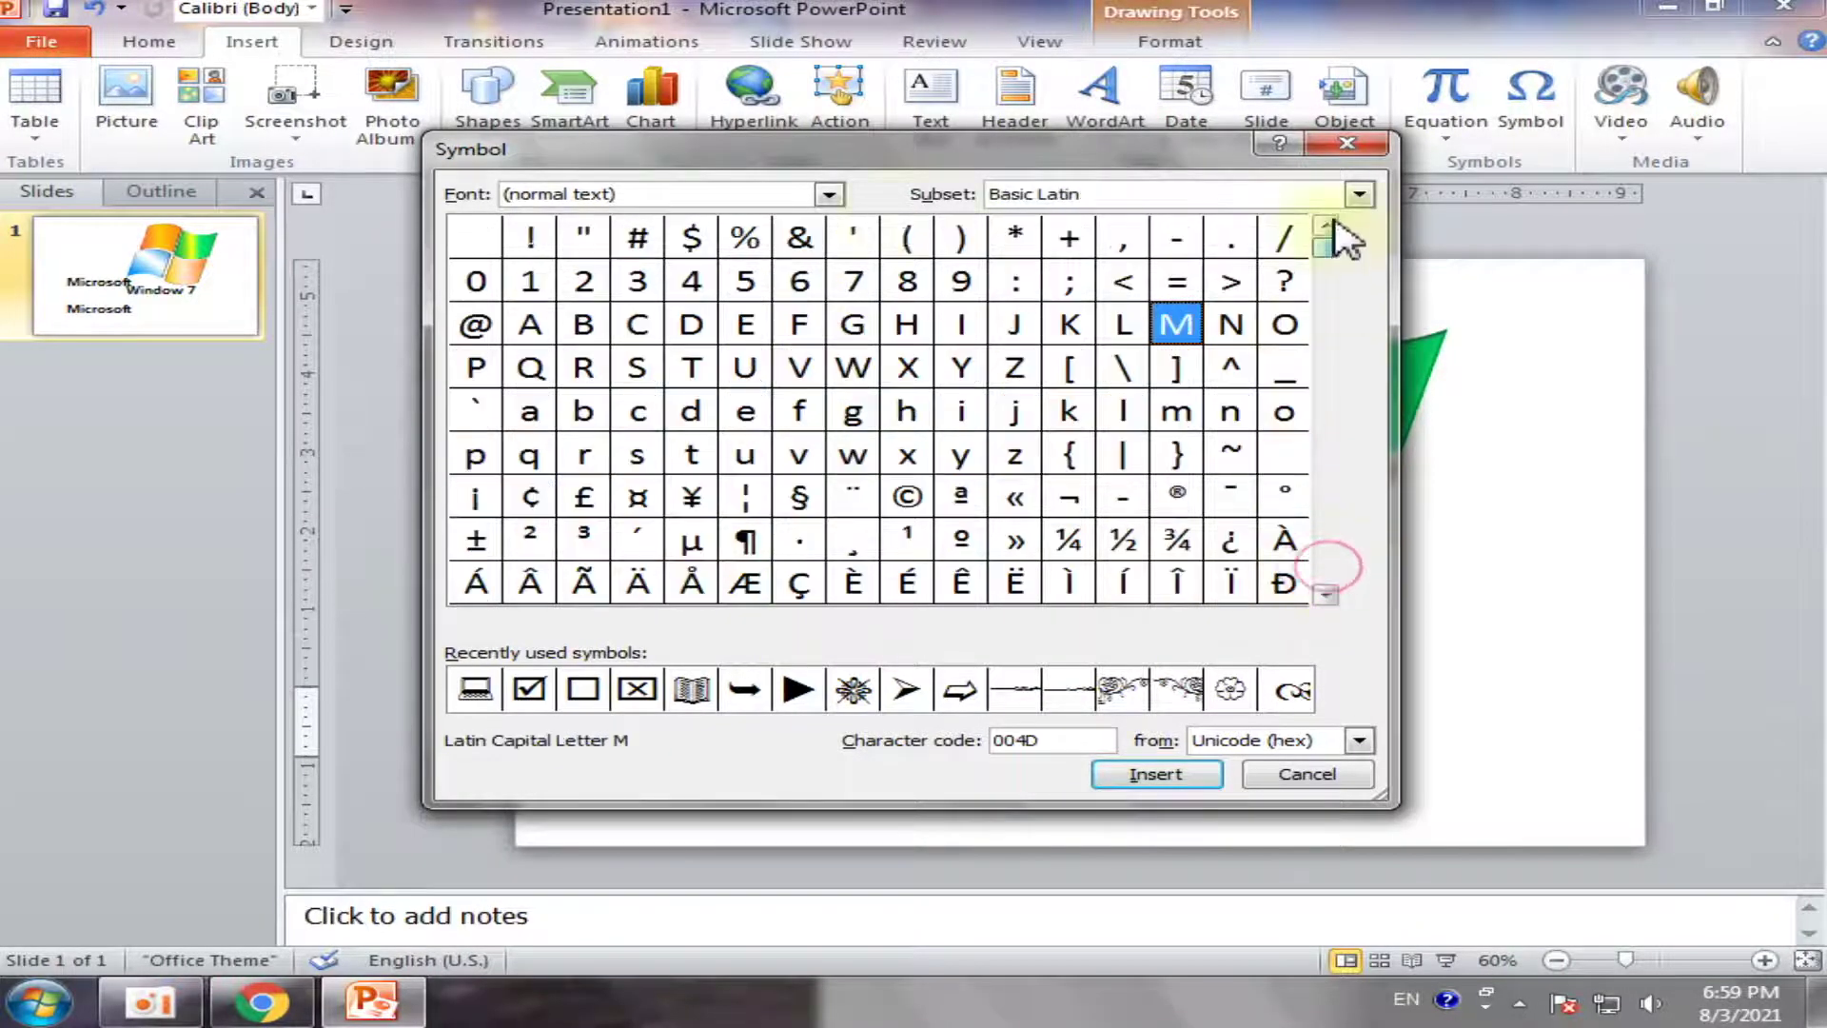
Preview the wmwedding and then the wmflowers1 symbol fonts
{"action": "left_click", "coordinate": [829, 197]}
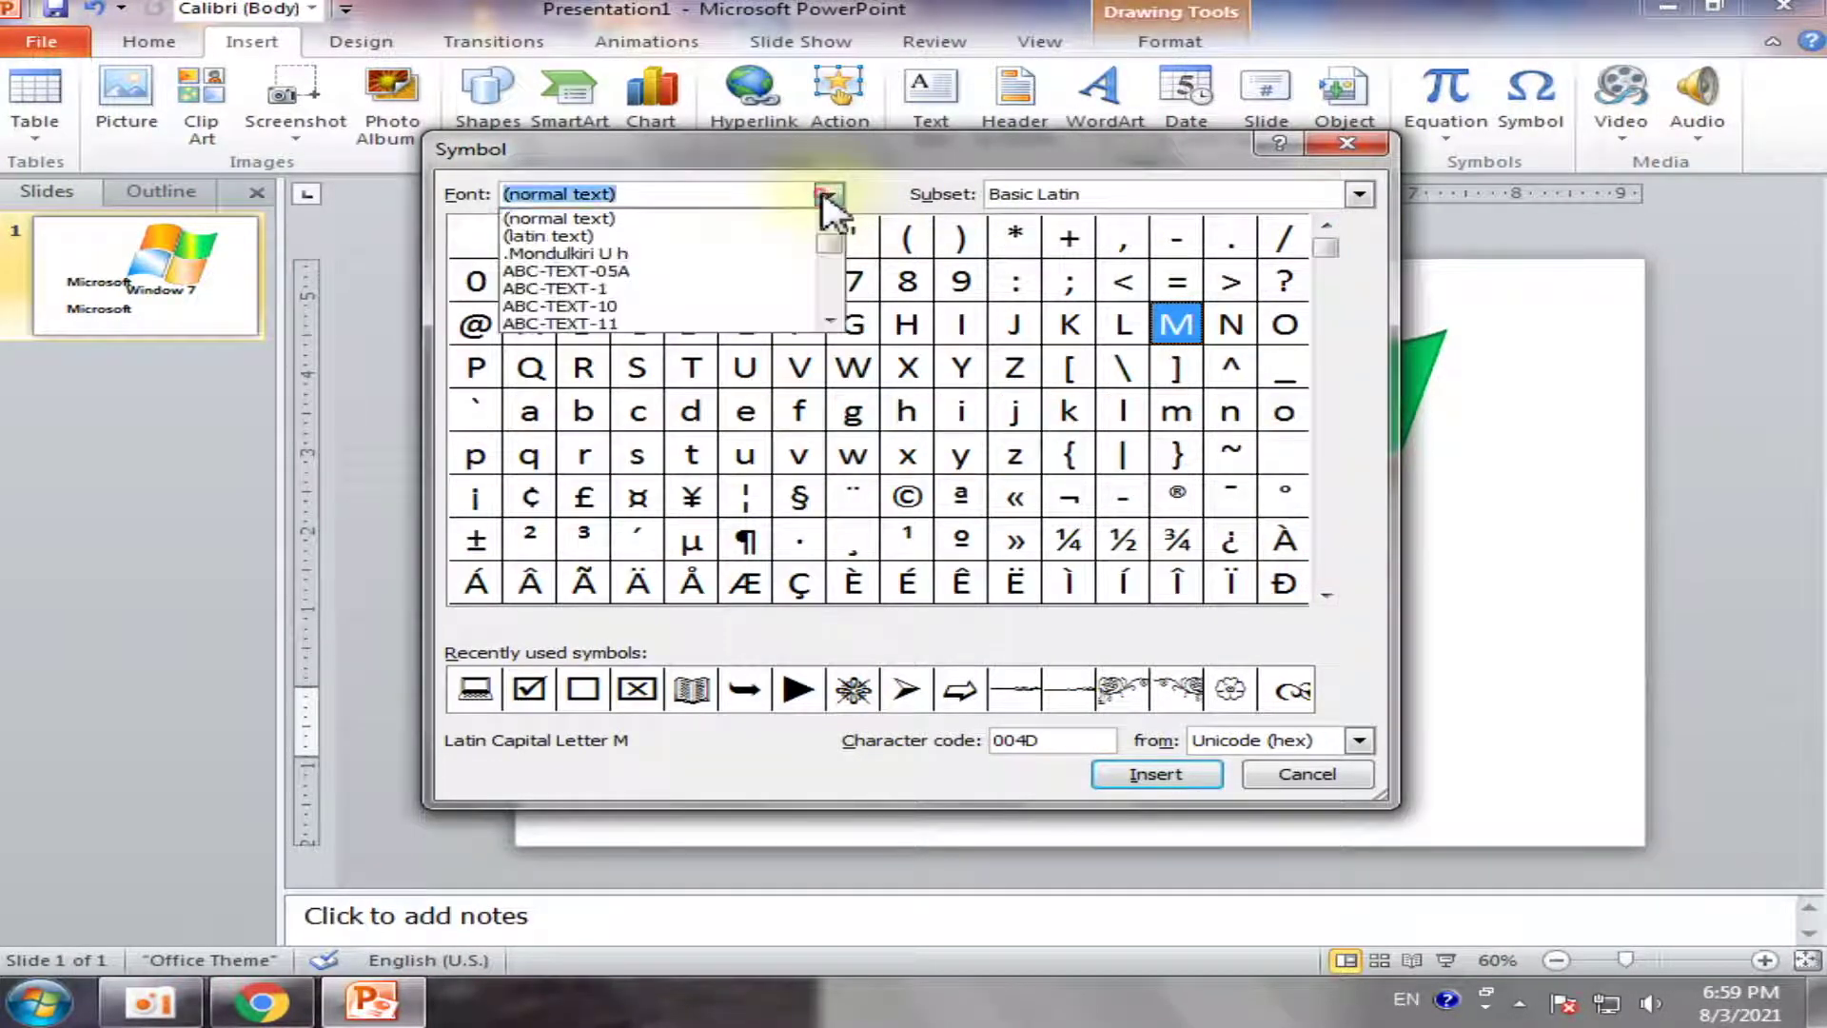
{"action": "left_click_drag", "start_coordinate": [834, 246], "coordinate": [831, 328]}
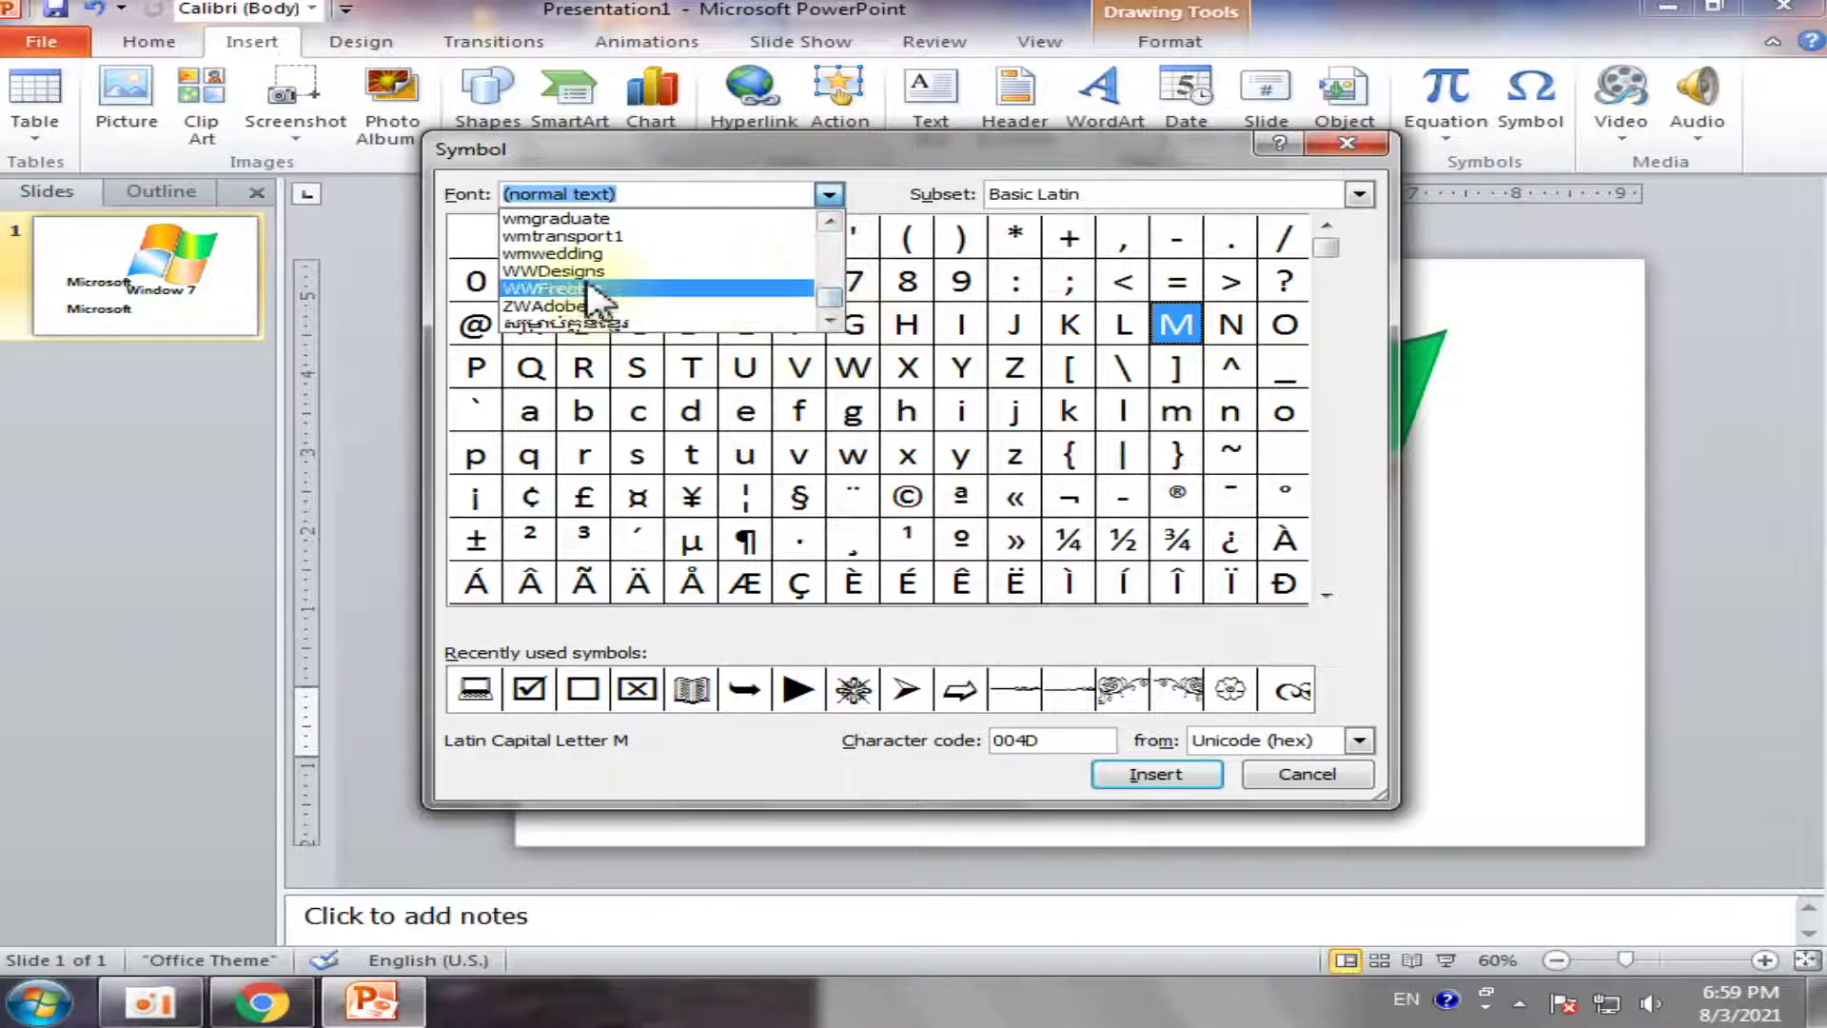
{"action": "left_click", "coordinate": [569, 253]}
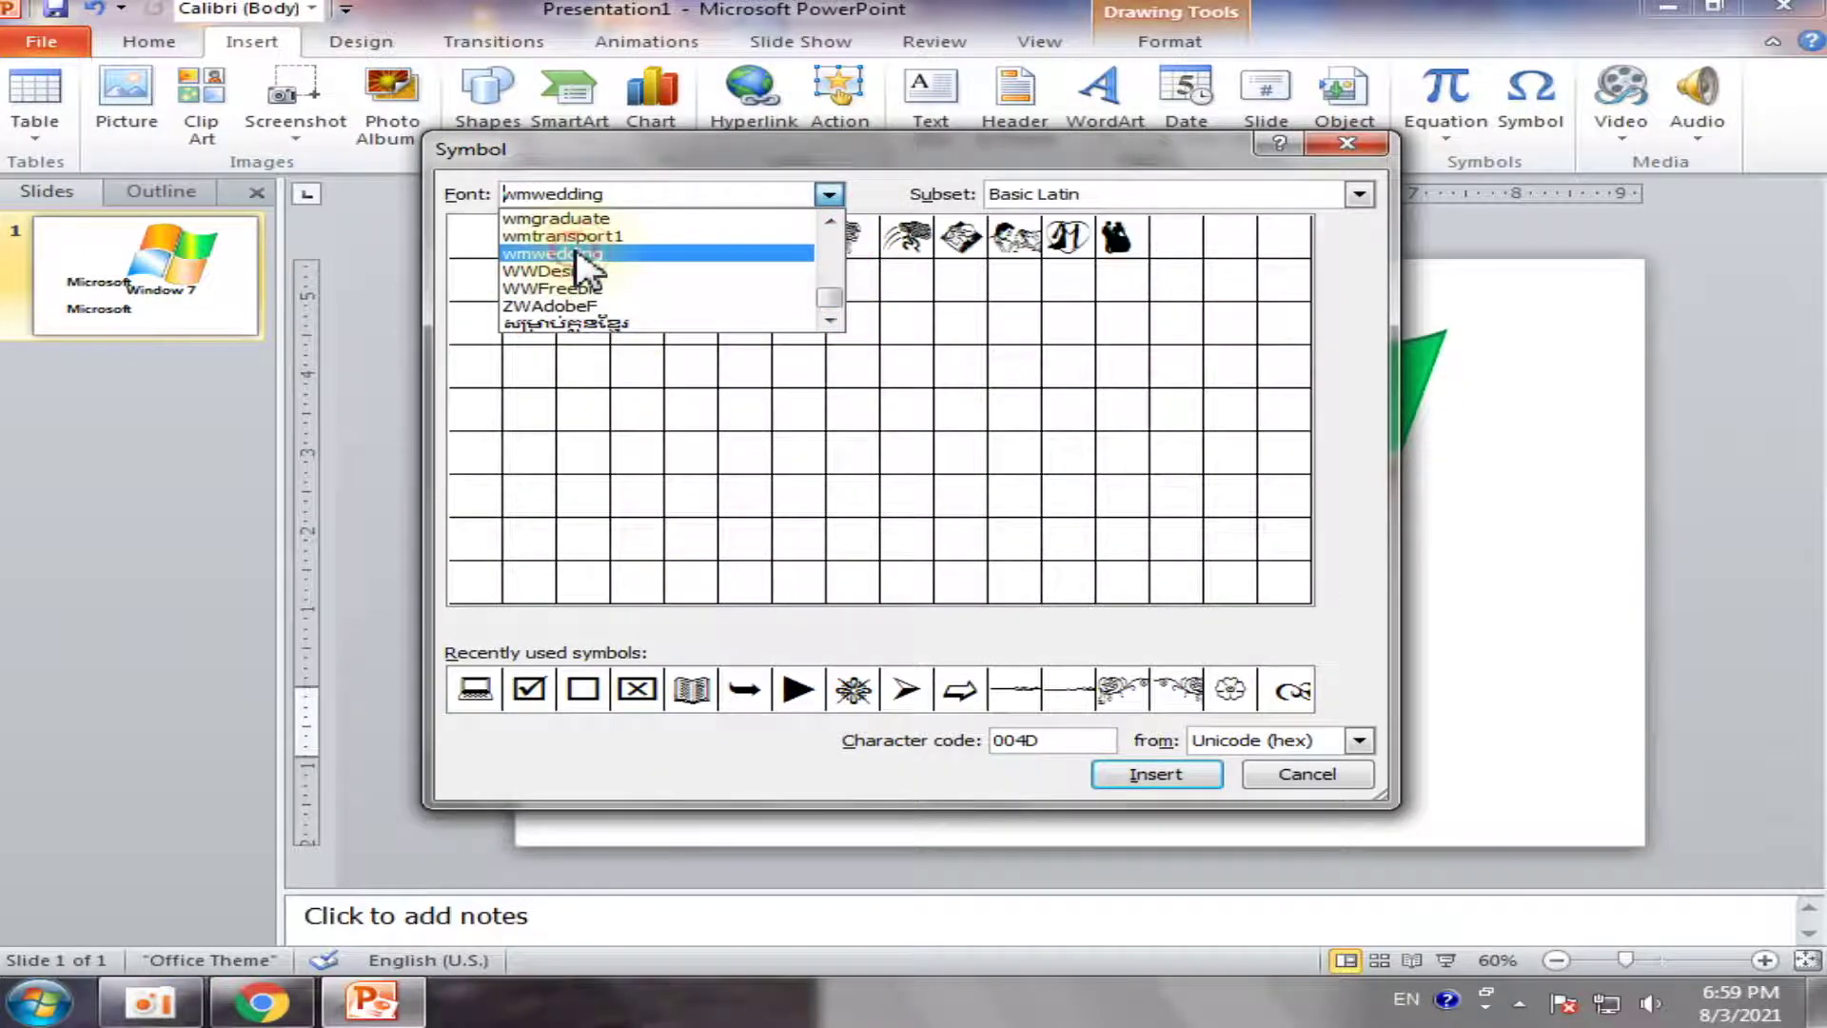
{"action": "left_click", "coordinate": [829, 194]}
{"action": "scroll", "coordinate": [610, 359], "scroll_direction": "up", "scroll_amount": 1}
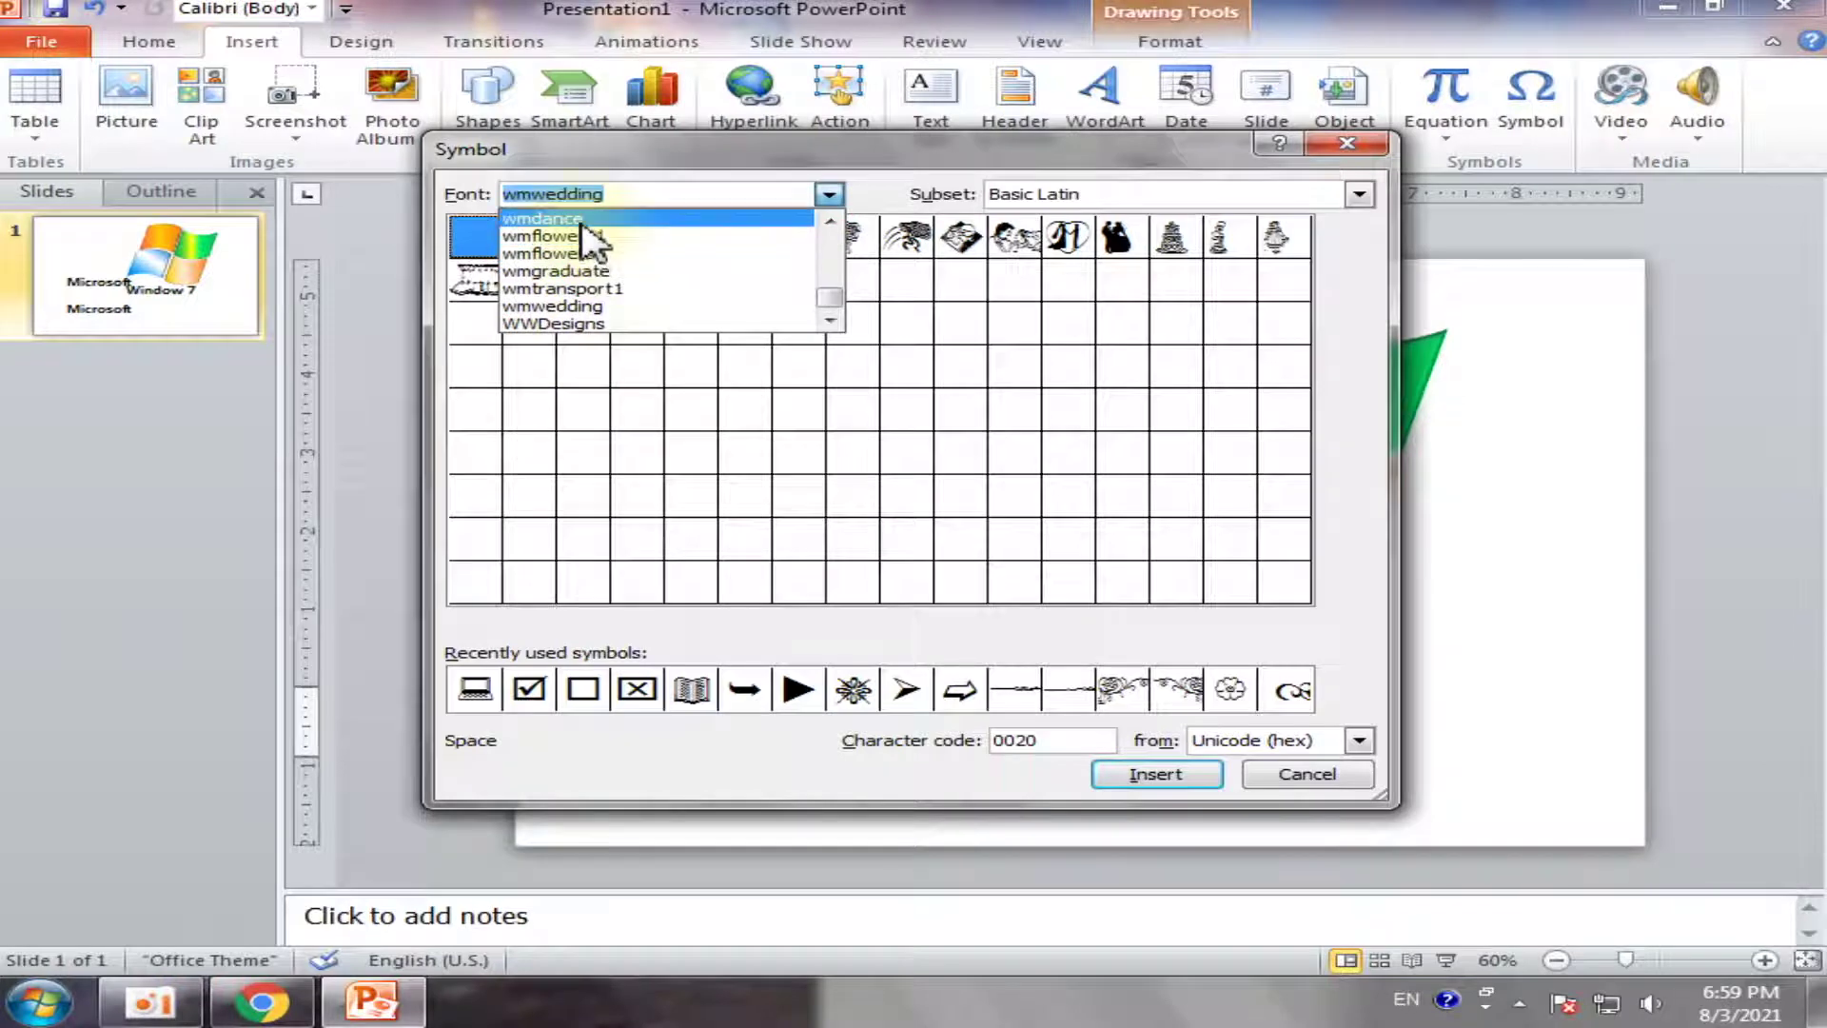
{"action": "left_click", "coordinate": [583, 236]}
Scroll the symbol font list and switch the character set to Wingdings
{"action": "left_click", "coordinate": [829, 194]}
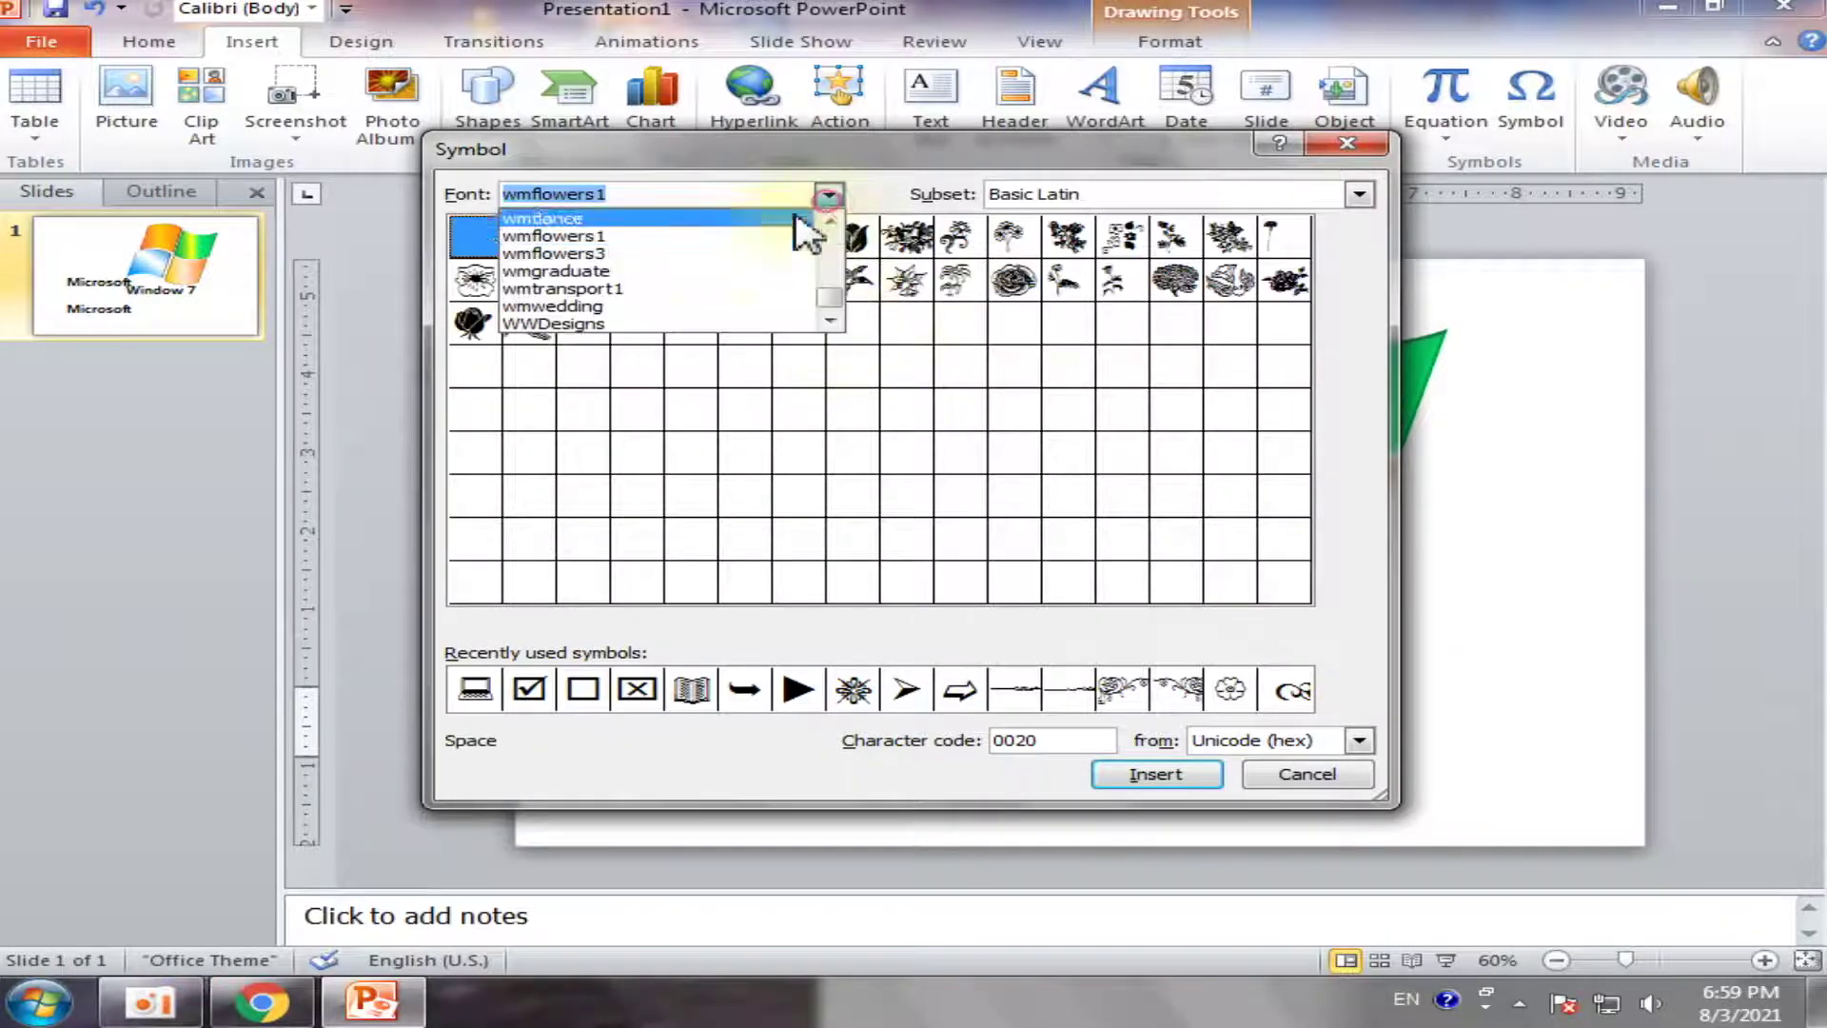
{"action": "scroll", "coordinate": [641, 359], "scroll_direction": "up", "scroll_amount": 3}
{"action": "scroll", "coordinate": [632, 359], "scroll_direction": "down", "scroll_amount": 3}
{"action": "scroll", "coordinate": [628, 333], "scroll_direction": "down", "scroll_amount": 1}
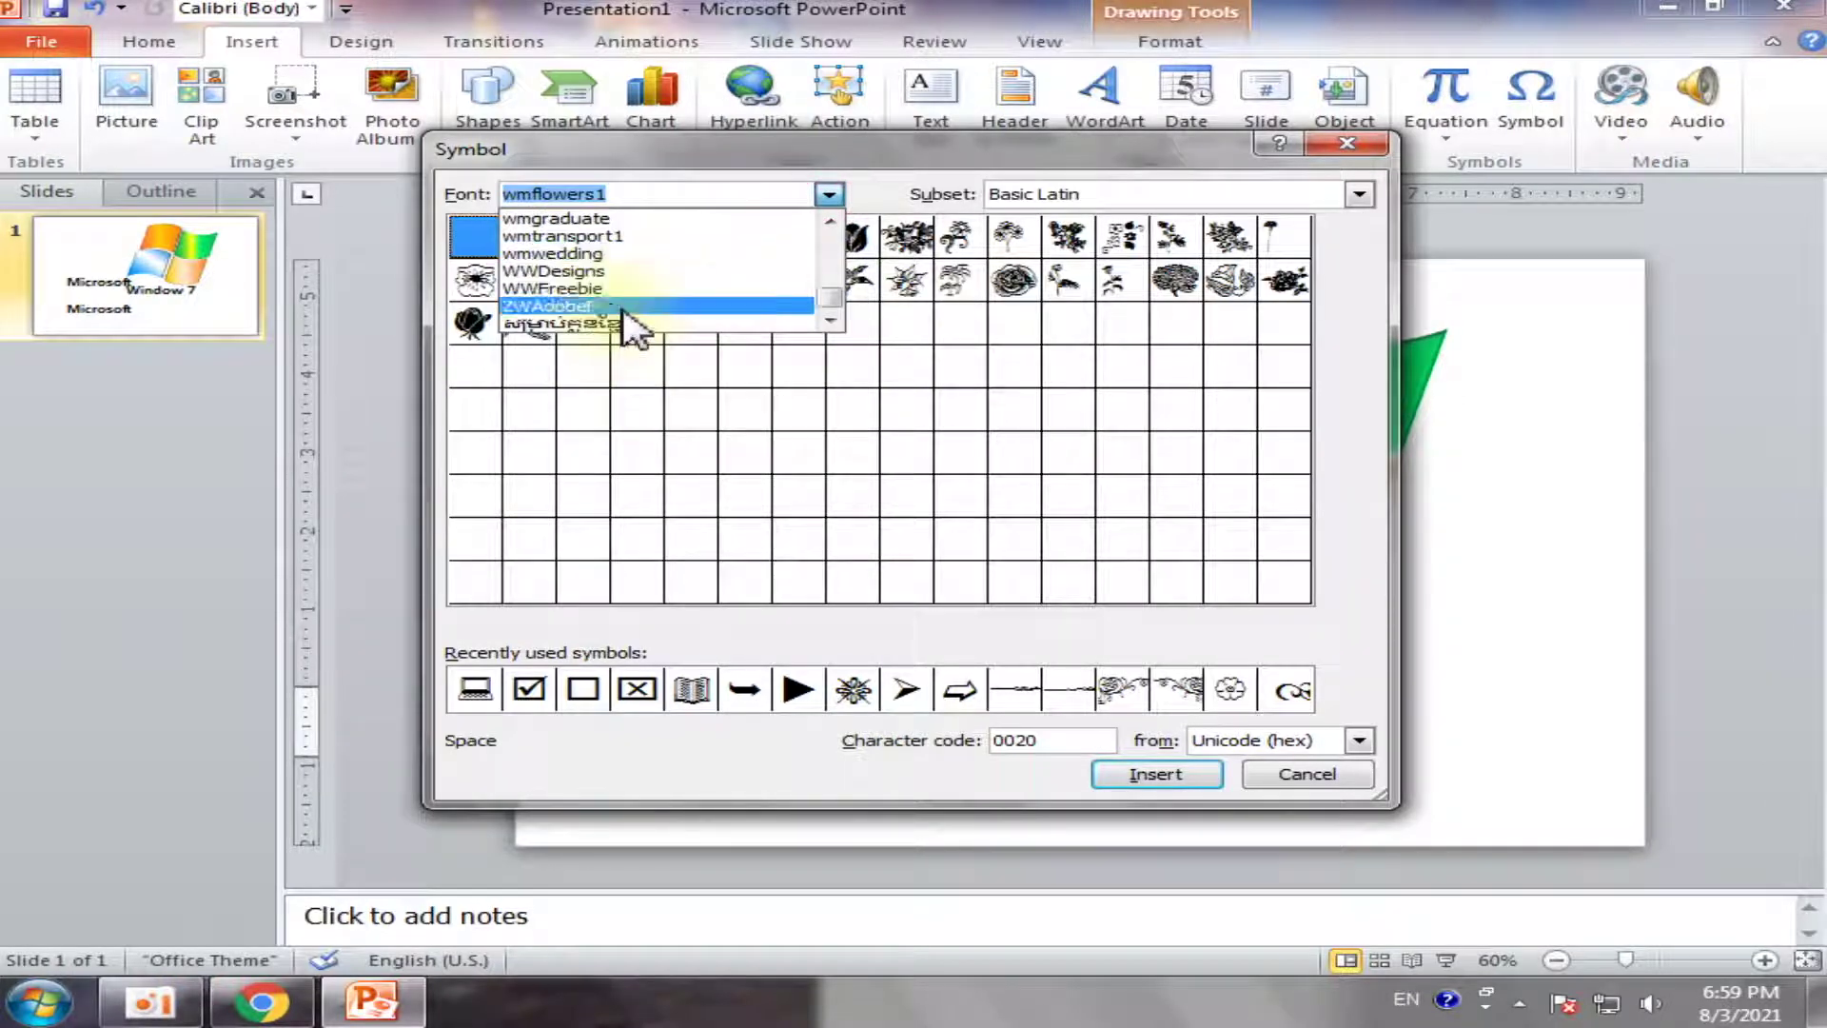
{"action": "scroll", "coordinate": [635, 303], "scroll_direction": "up", "scroll_amount": 1}
{"action": "scroll", "coordinate": [636, 303], "scroll_direction": "up", "scroll_amount": 1}
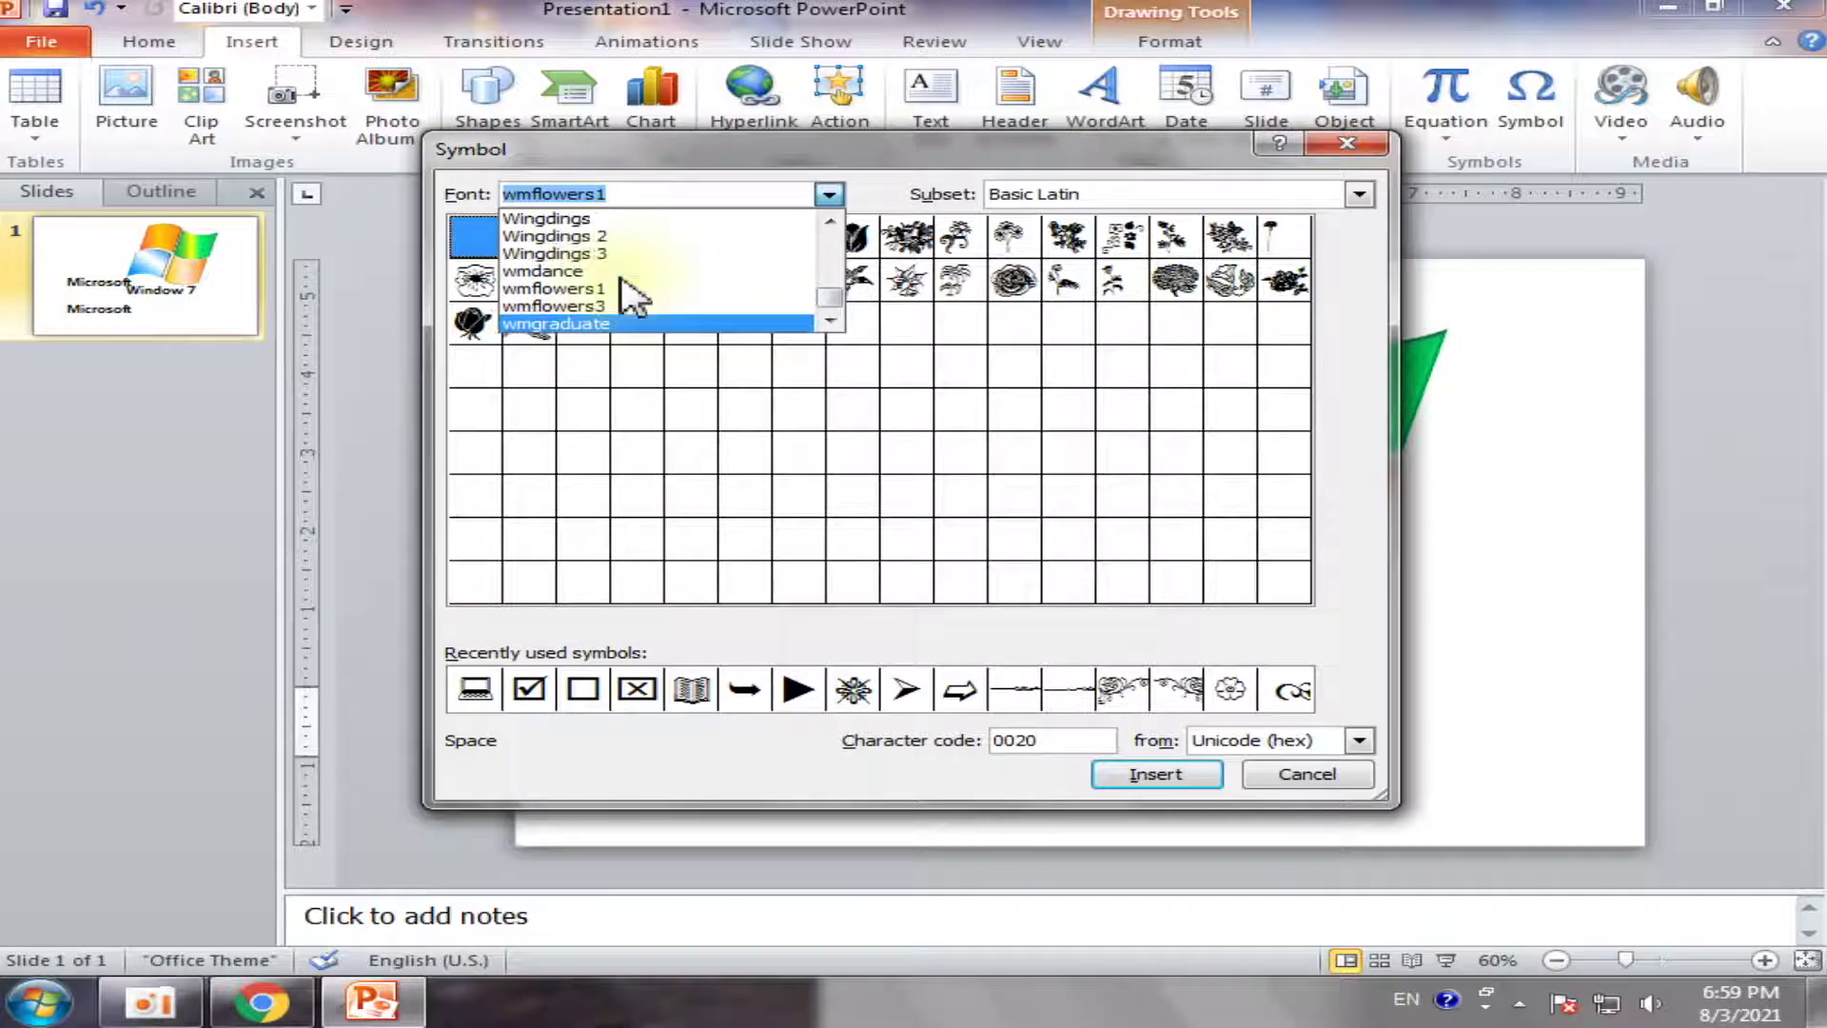
{"action": "scroll", "coordinate": [632, 295], "scroll_direction": "down", "scroll_amount": 2}
{"action": "scroll", "coordinate": [632, 295], "scroll_direction": "up", "scroll_amount": 4}
{"action": "scroll", "coordinate": [628, 297], "scroll_direction": "down", "scroll_amount": 1}
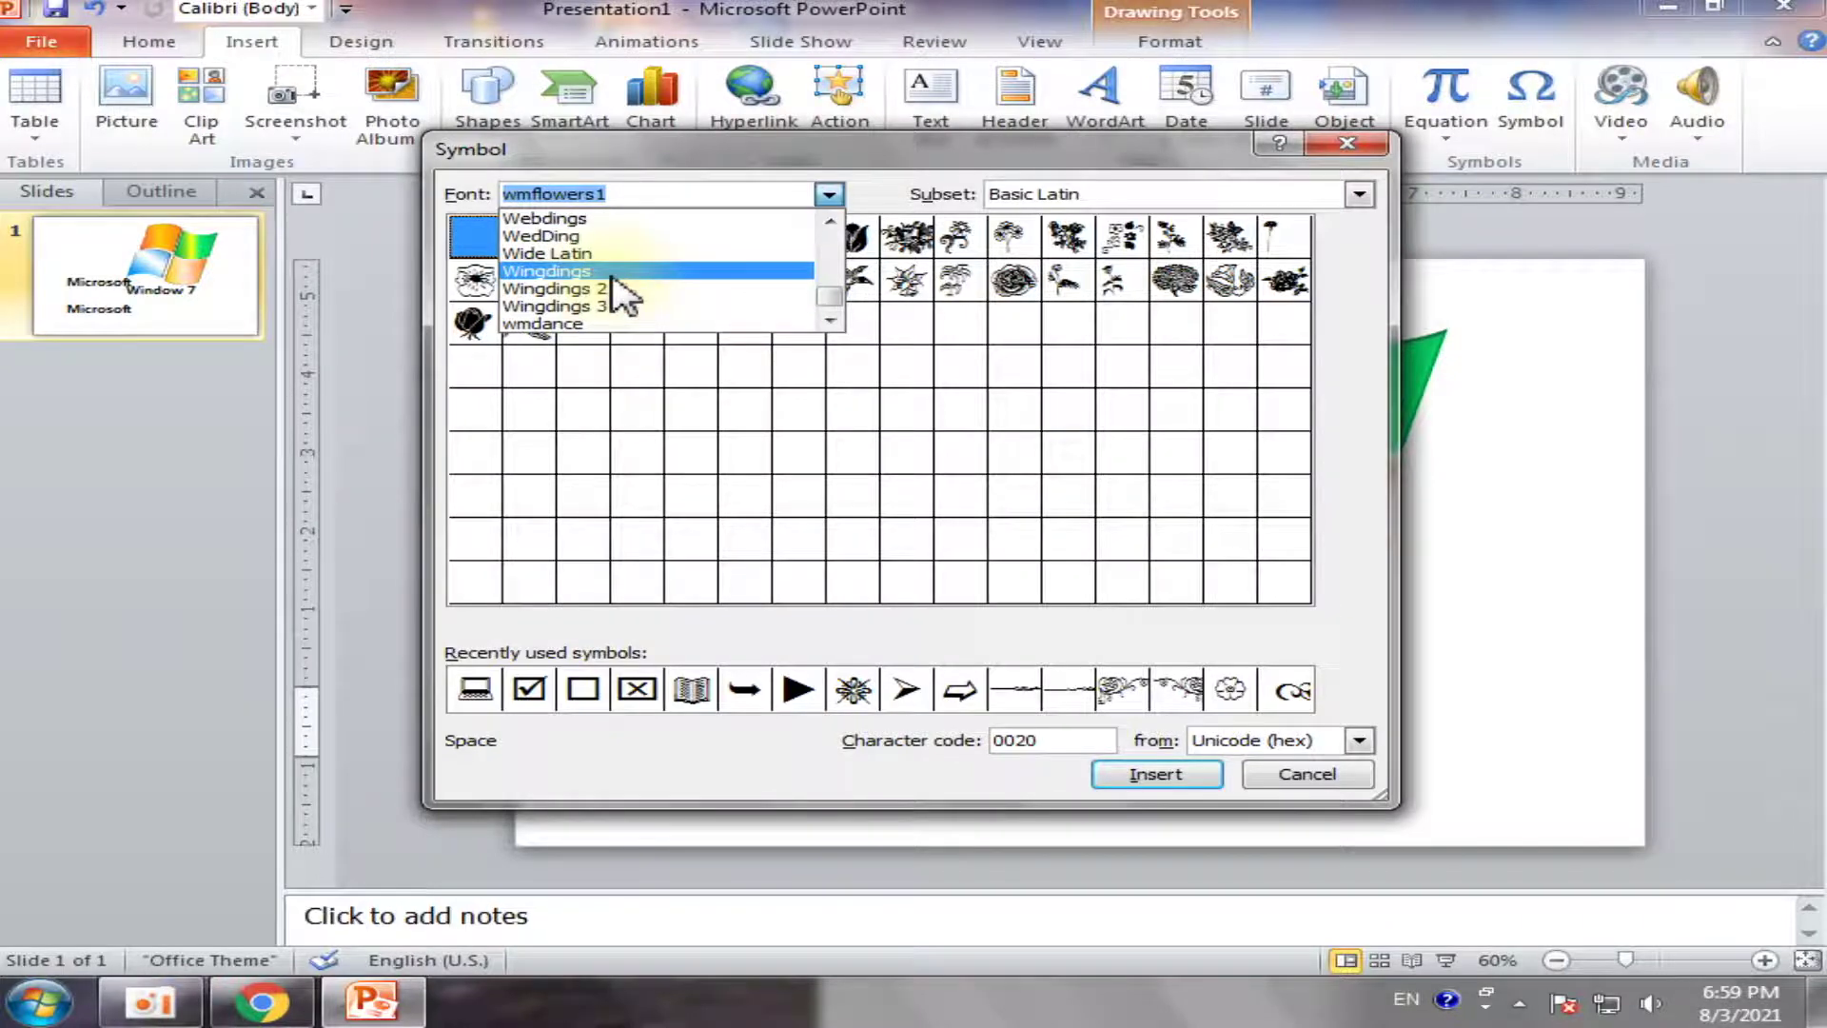
{"action": "left_click", "coordinate": [612, 274]}
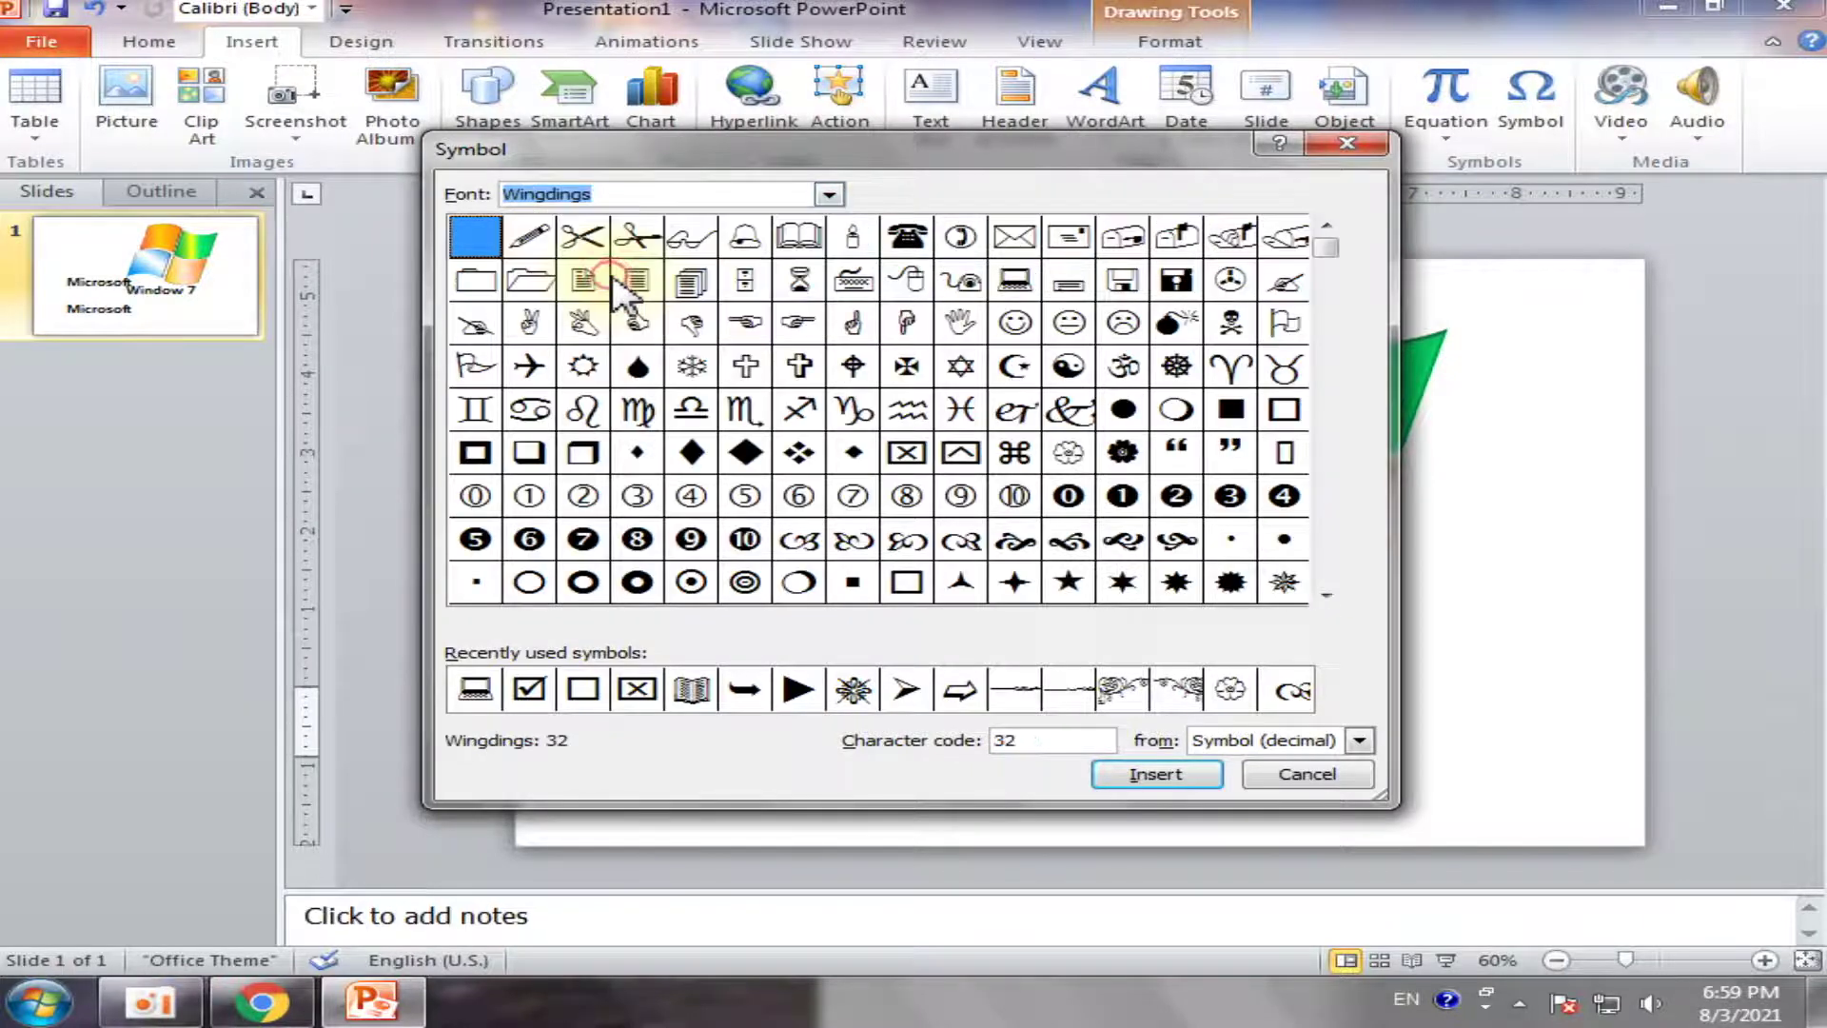
{"action": "left_click", "coordinate": [1328, 596]}
{"action": "left_click", "coordinate": [1328, 595]}
{"action": "left_click", "coordinate": [1327, 596]}
{"action": "left_click", "coordinate": [1328, 596]}
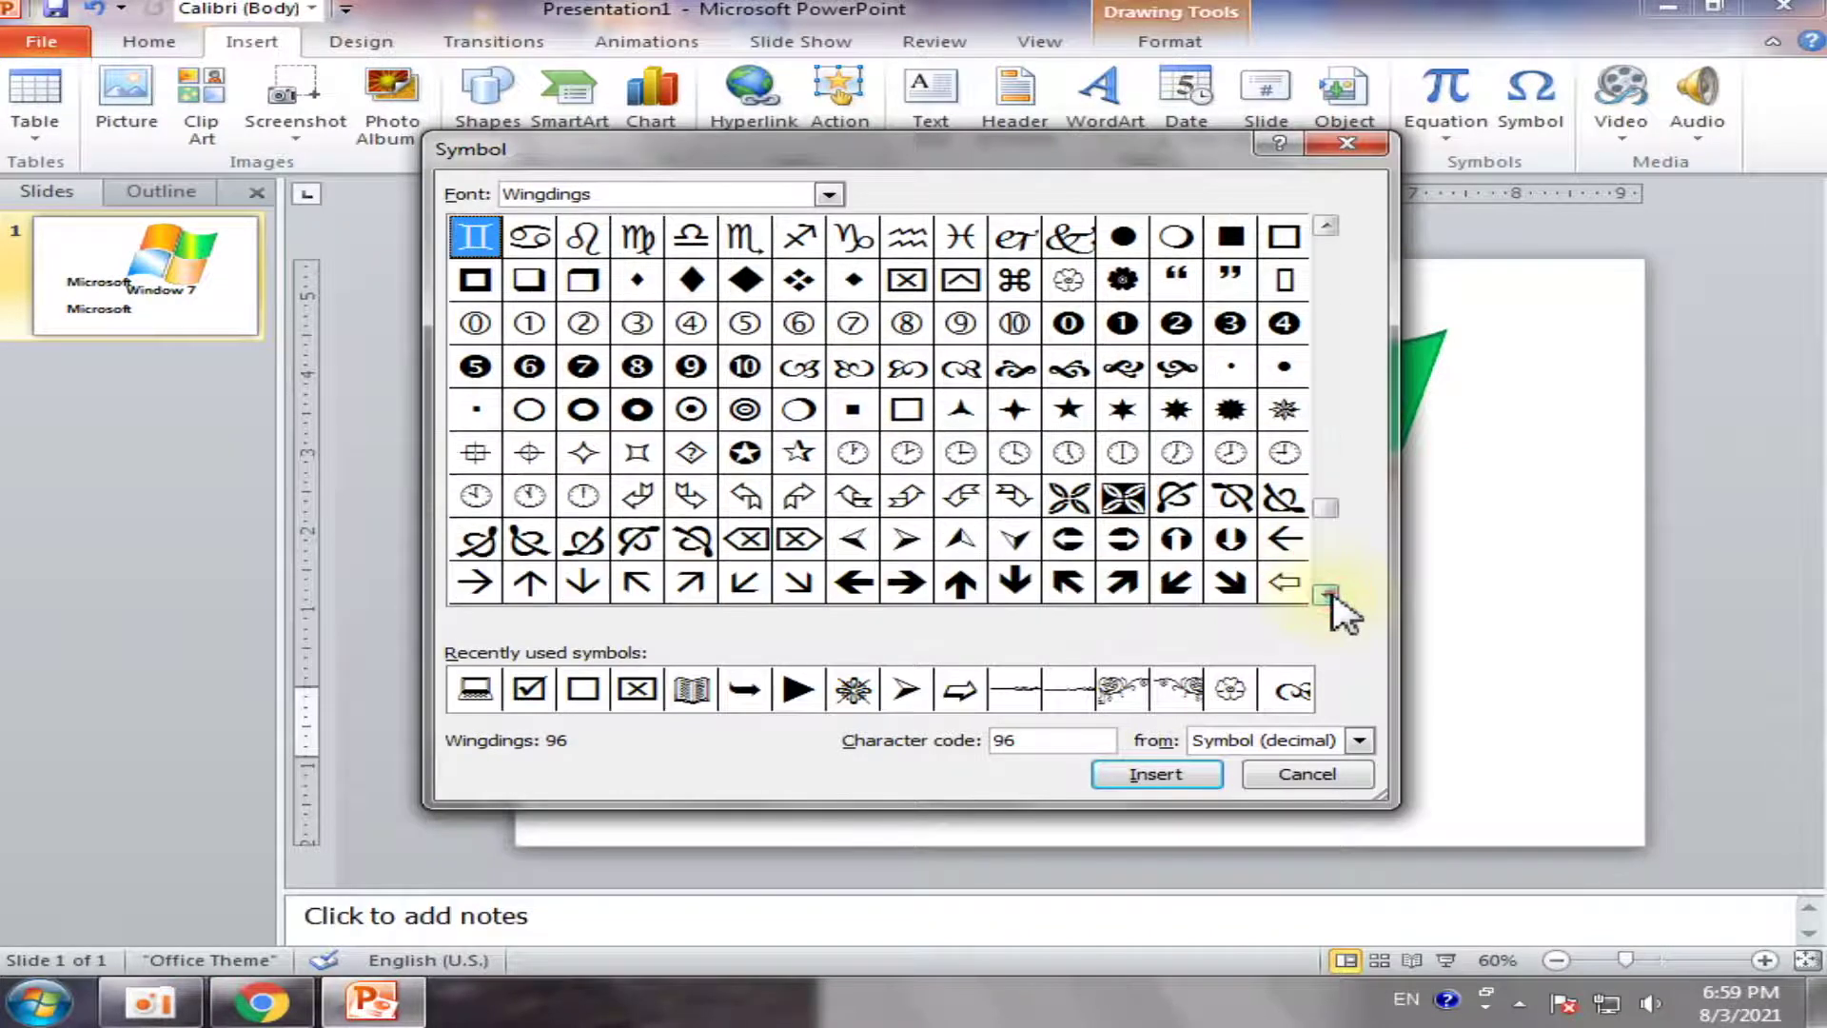
{"action": "left_click", "coordinate": [1328, 595]}
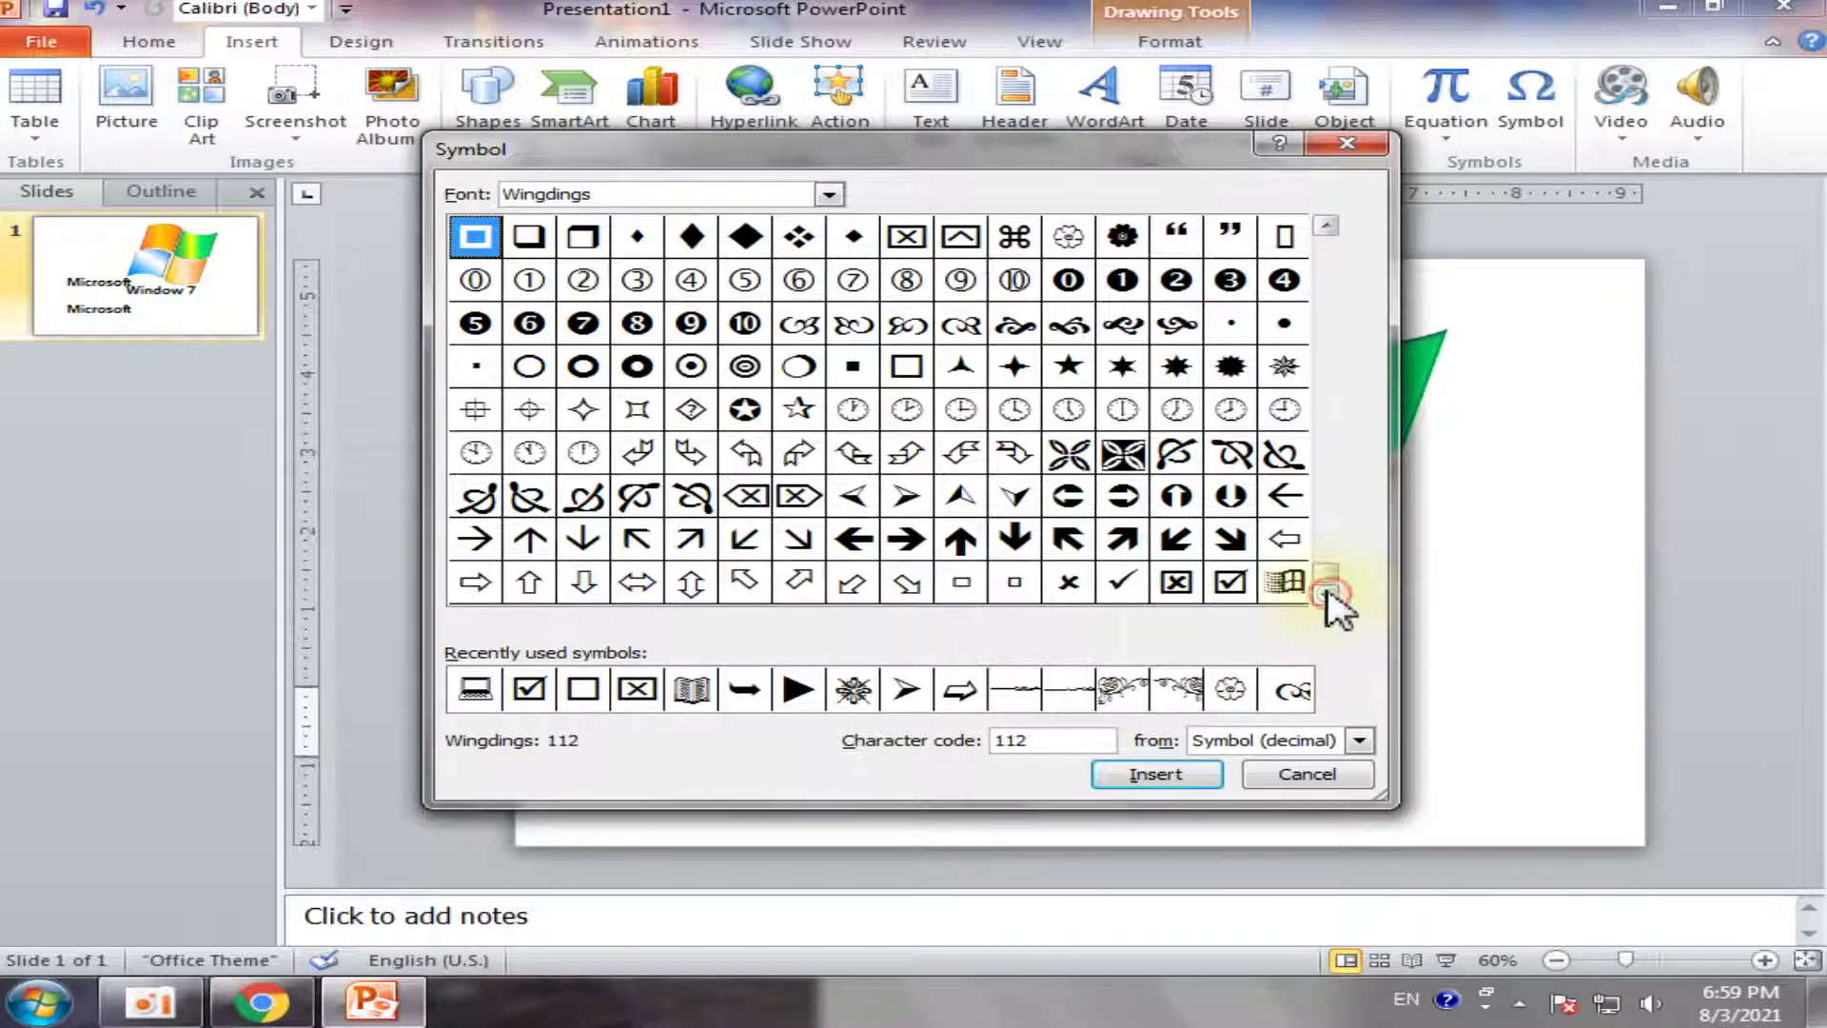
{"action": "scroll", "coordinate": [1333, 582], "scroll_direction": "up", "scroll_amount": 5}
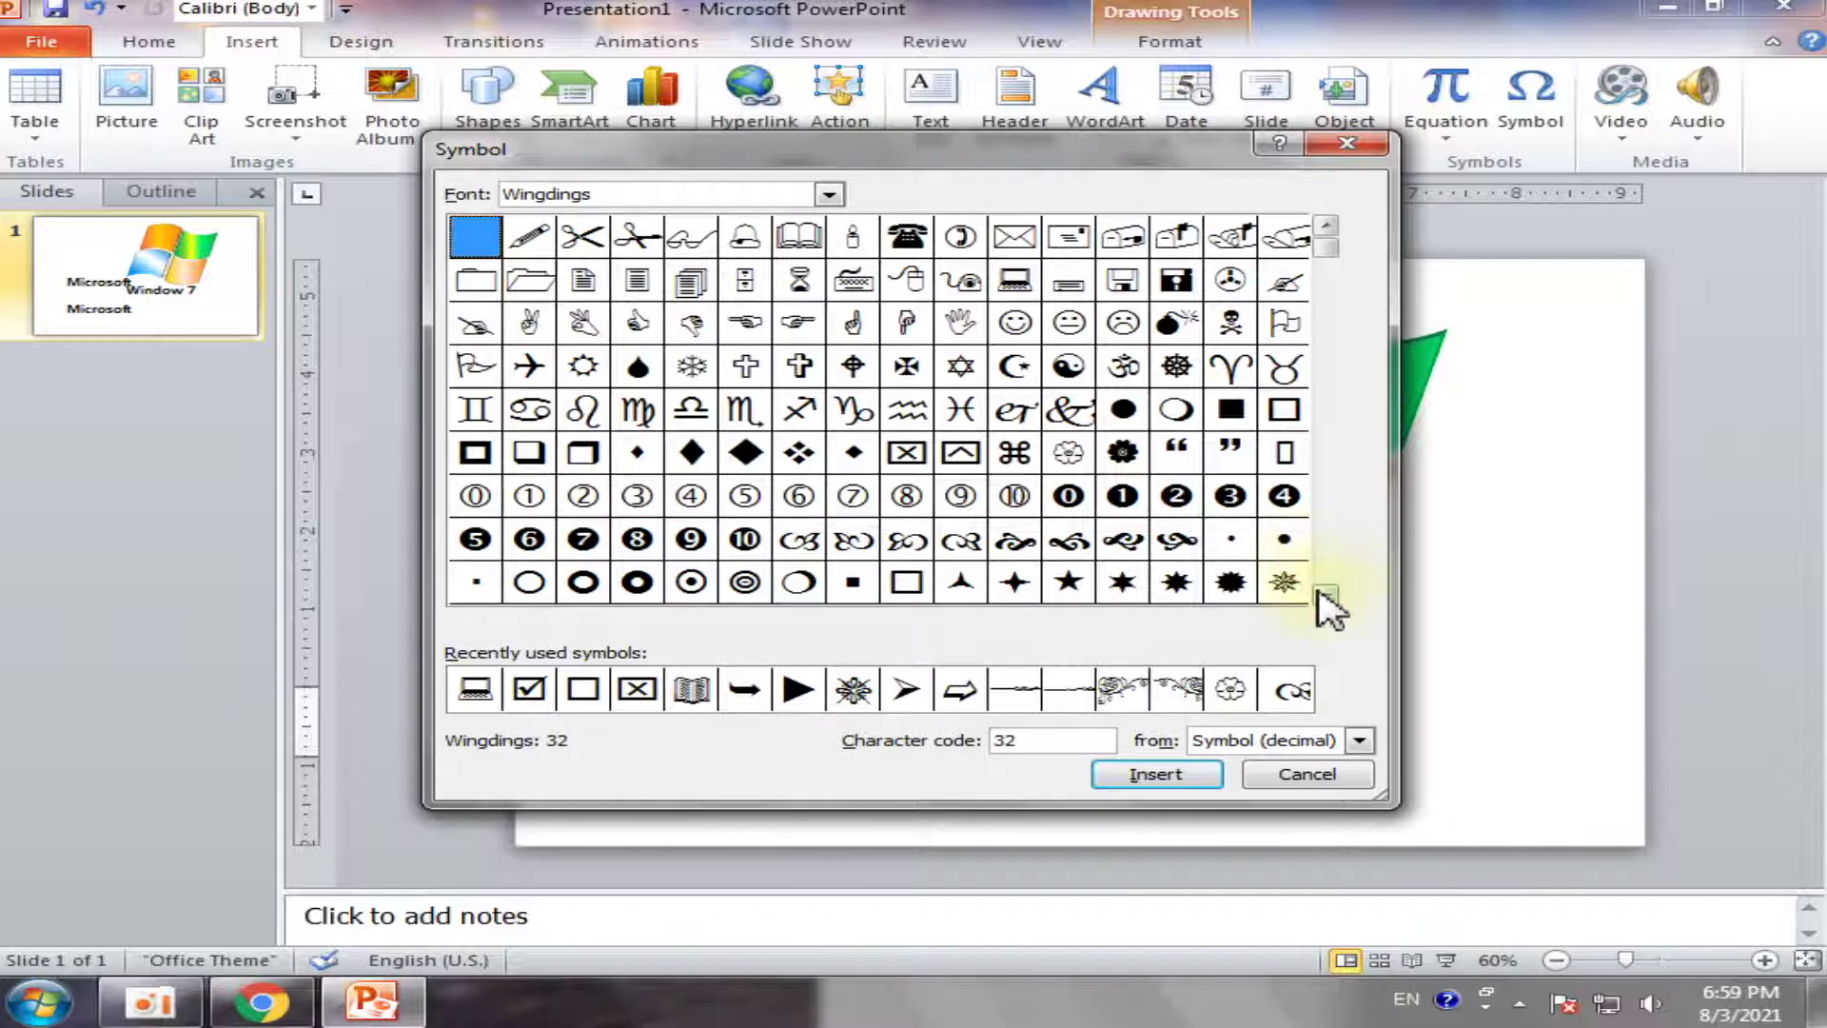
{"action": "left_click", "coordinate": [1328, 597]}
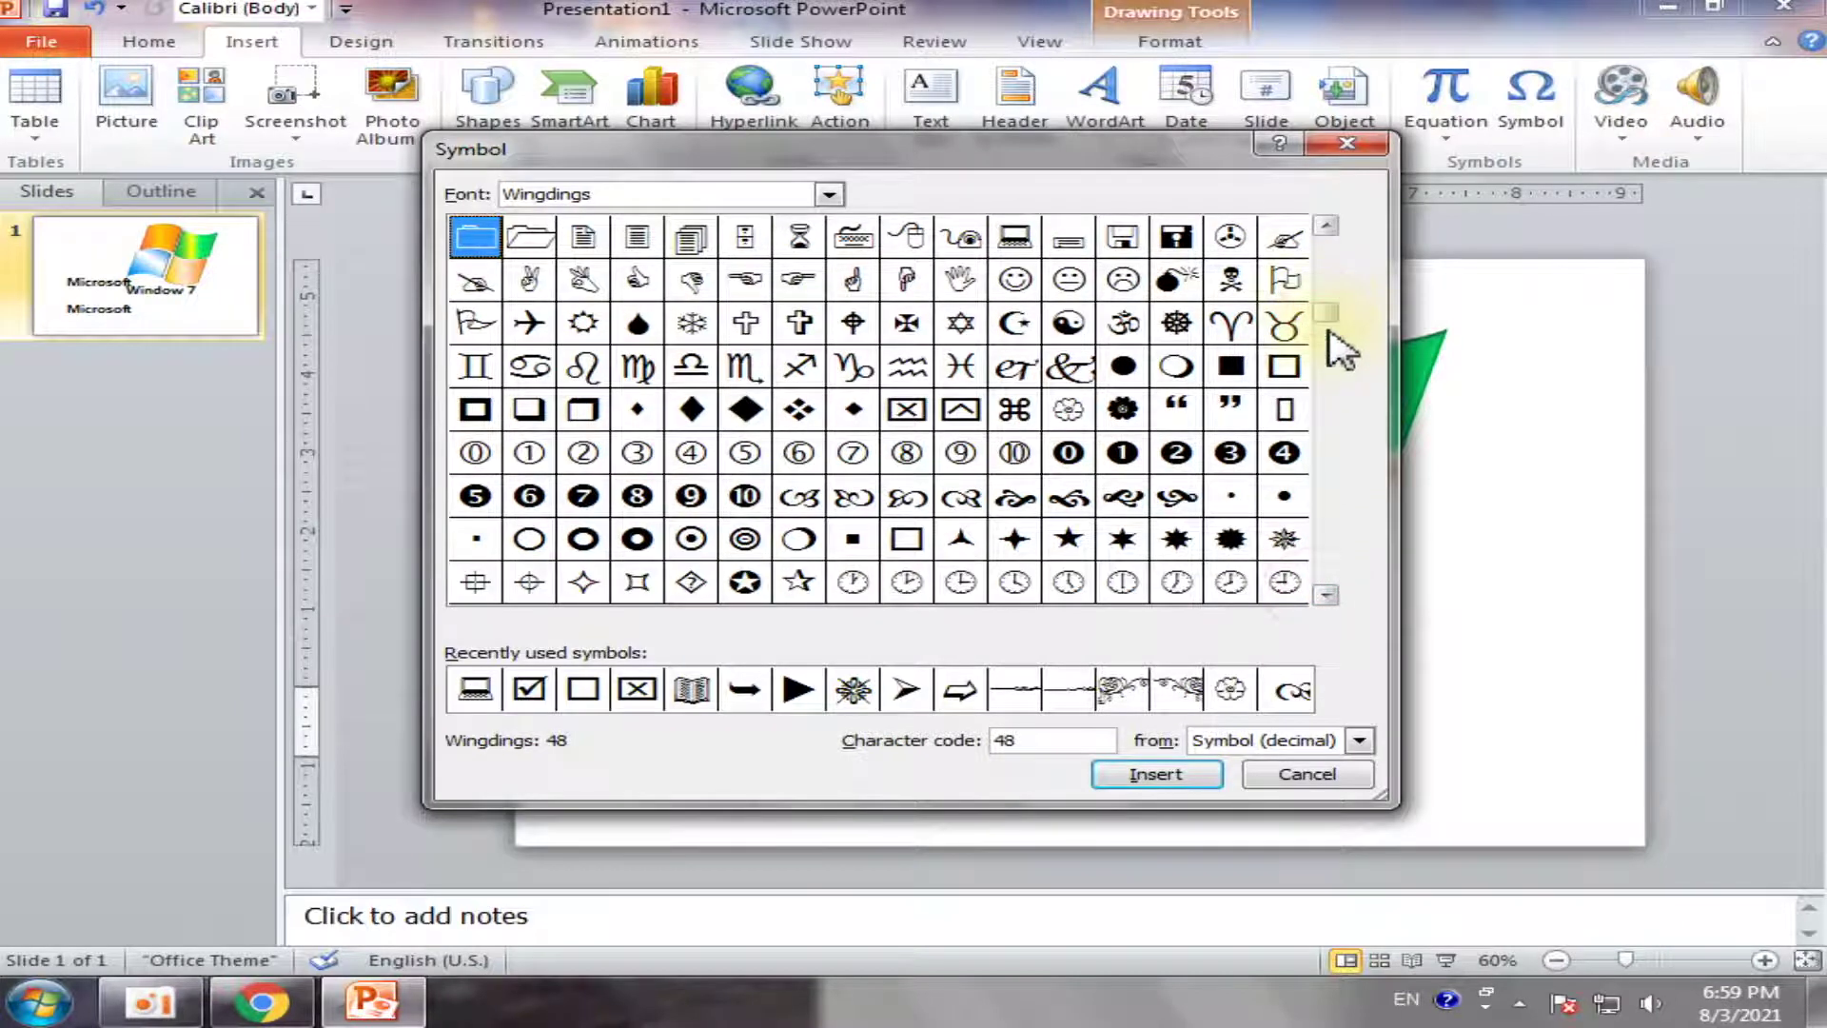
{"action": "left_click", "coordinate": [1328, 598]}
{"action": "left_click", "coordinate": [1328, 598]}
{"action": "left_click", "coordinate": [1328, 598]}
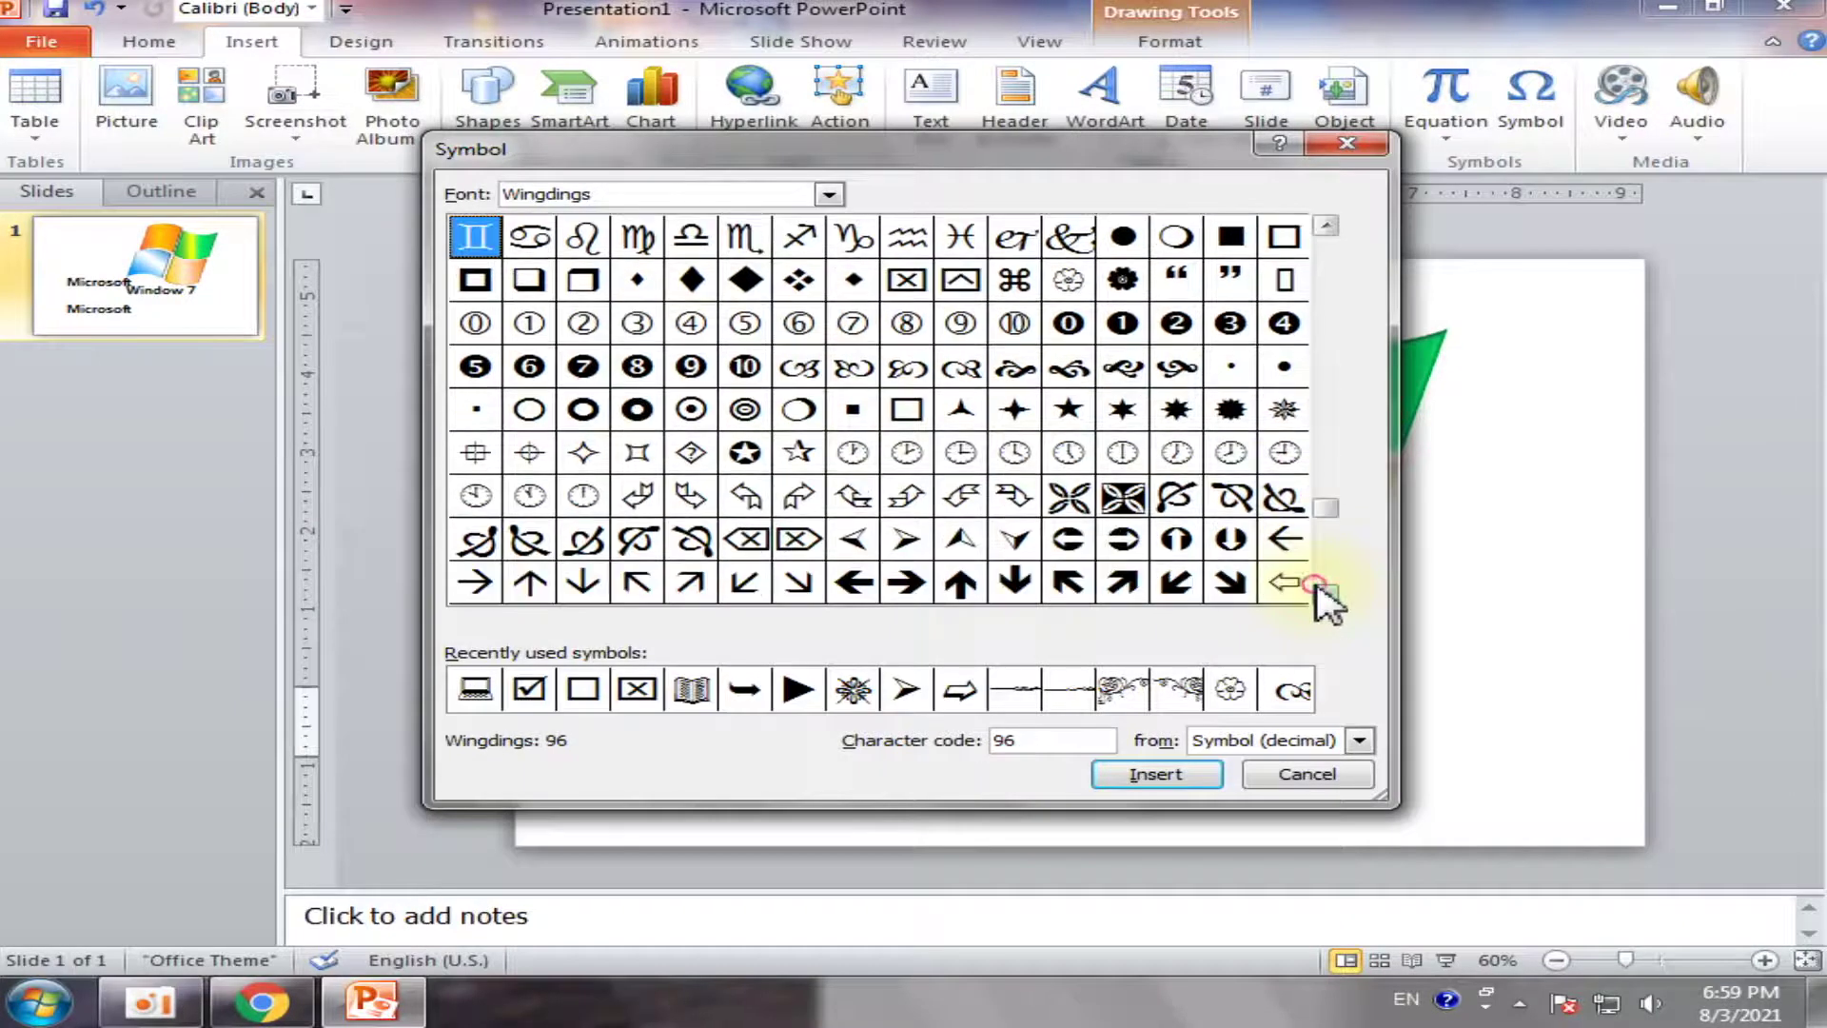
{"action": "left_click", "coordinate": [1328, 598]}
{"action": "left_click", "coordinate": [1330, 562]}
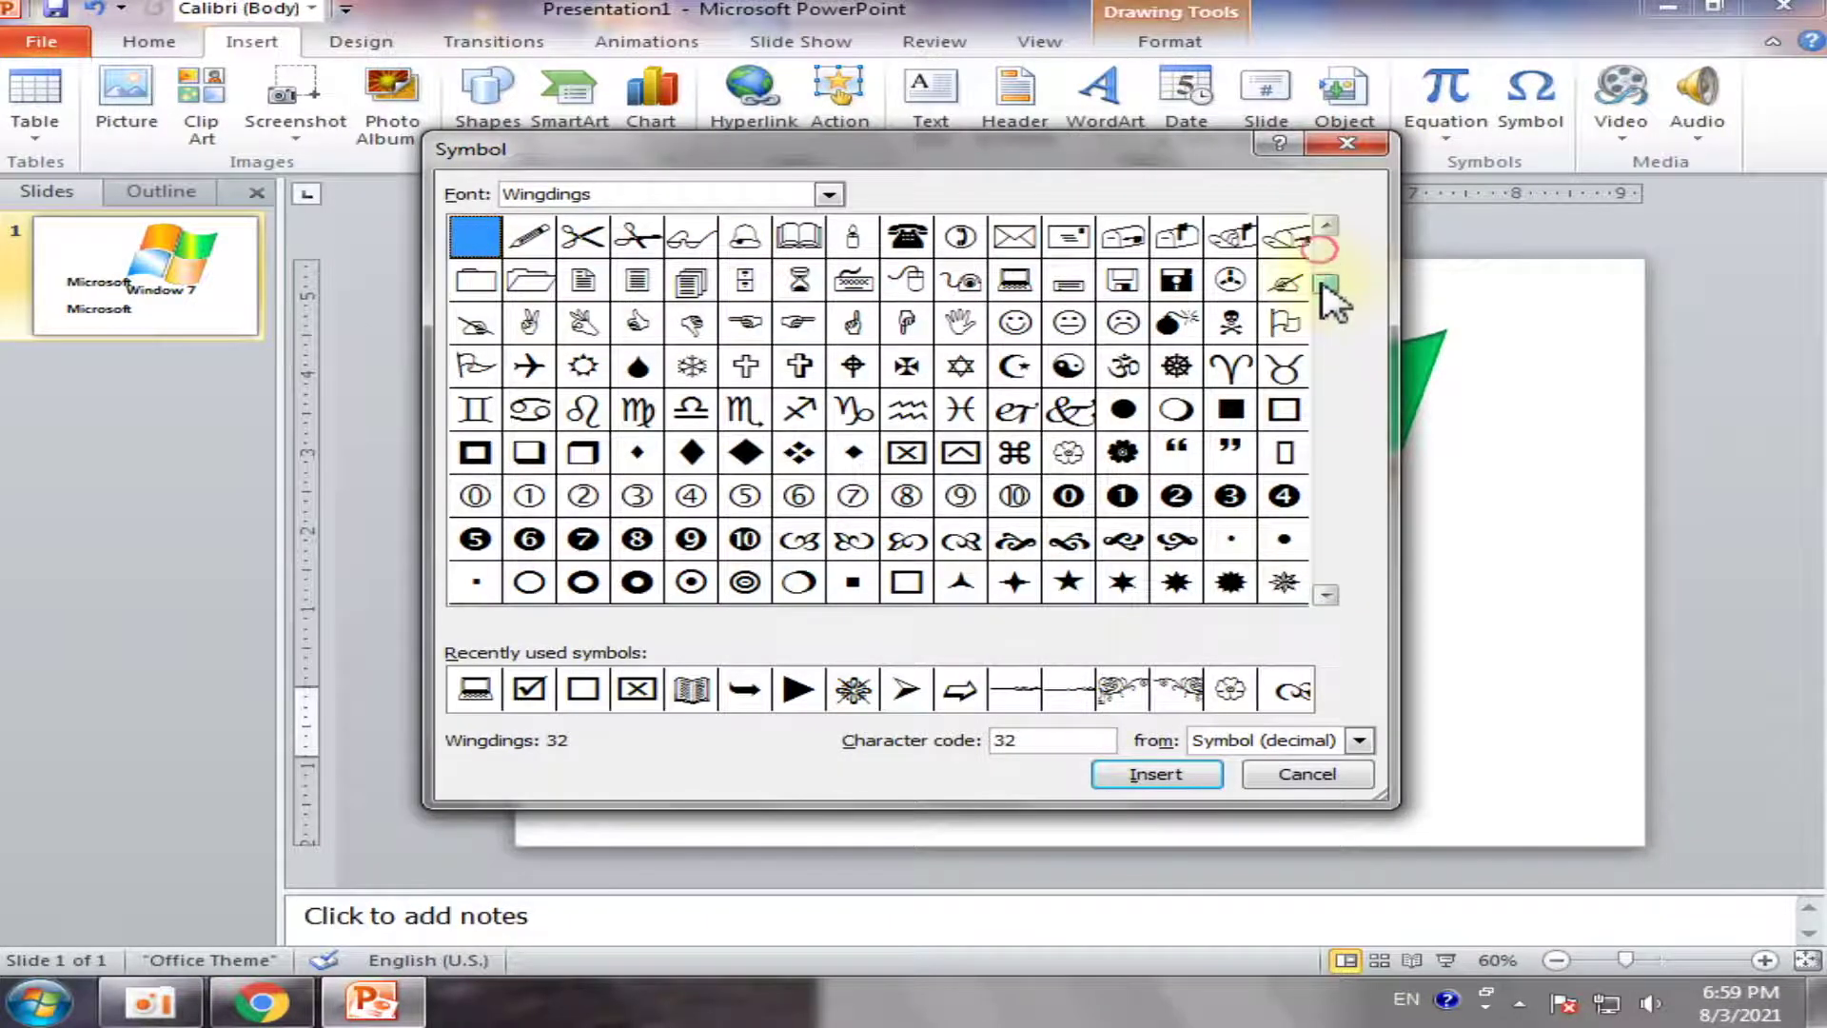
{"action": "left_click_drag", "start_coordinate": [1326, 286], "coordinate": [1334, 518]}
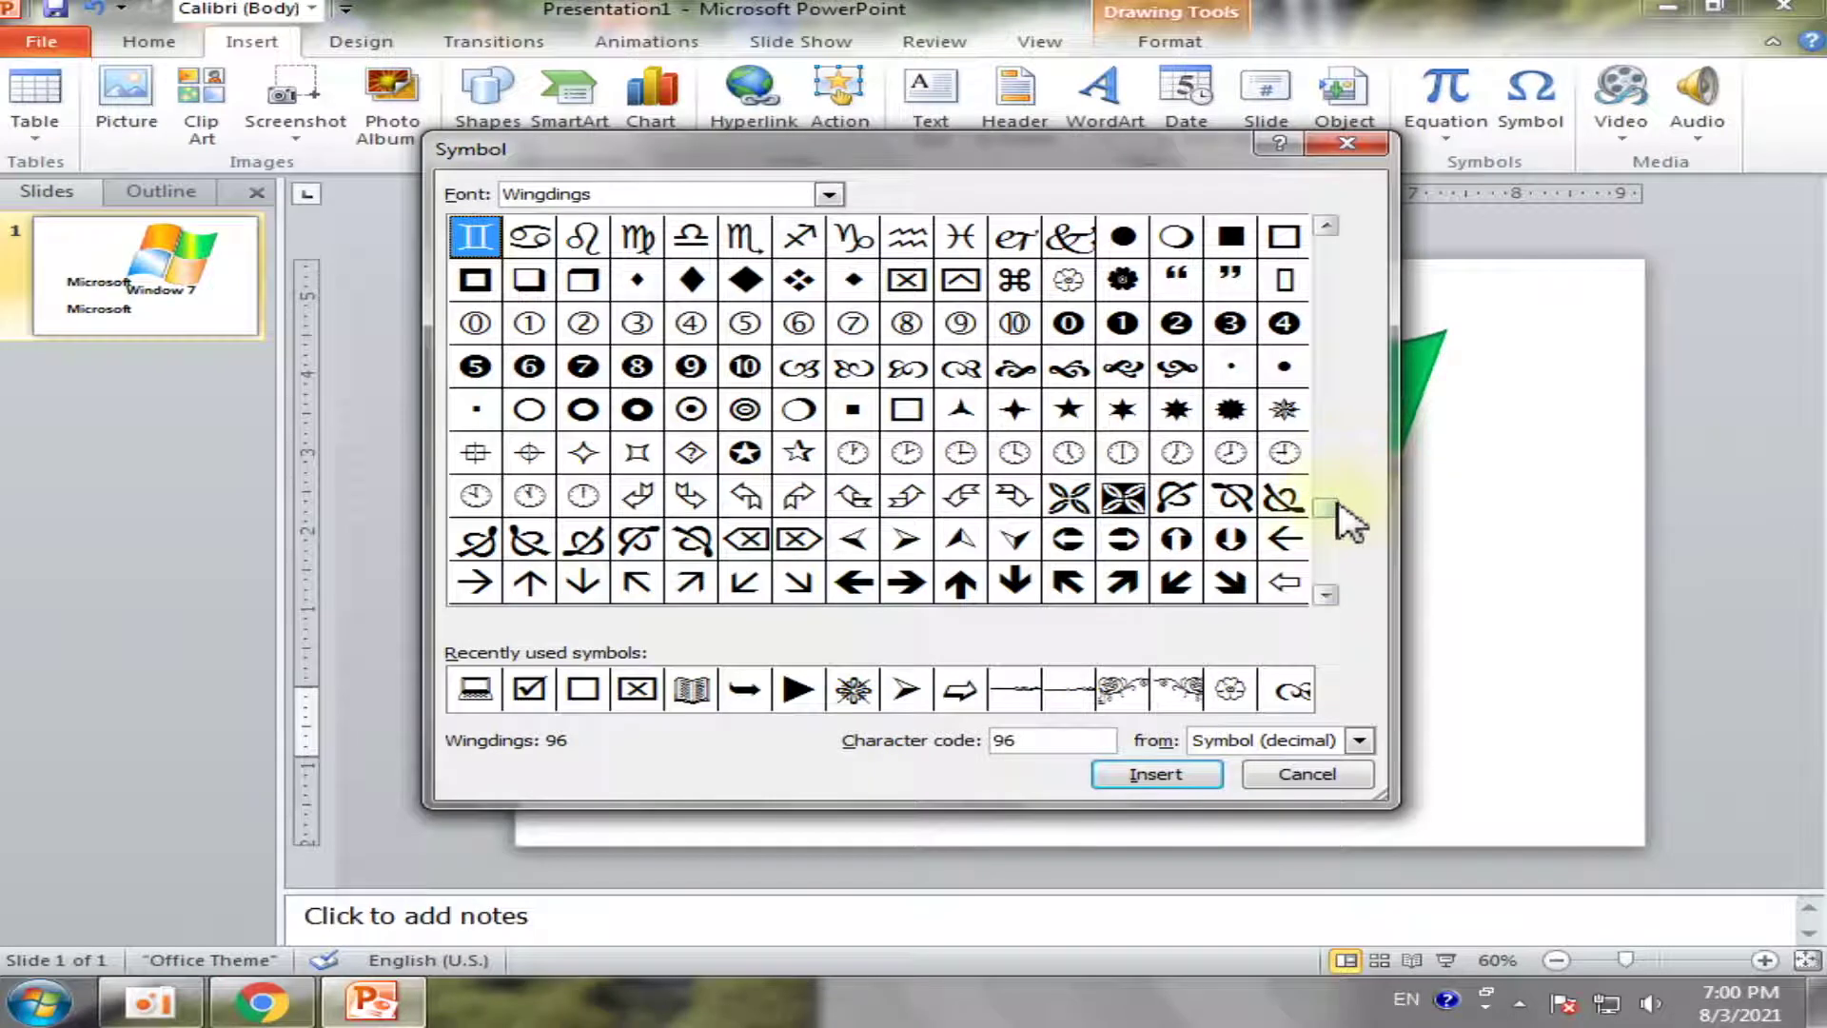
{"action": "left_click", "coordinate": [1325, 575]}
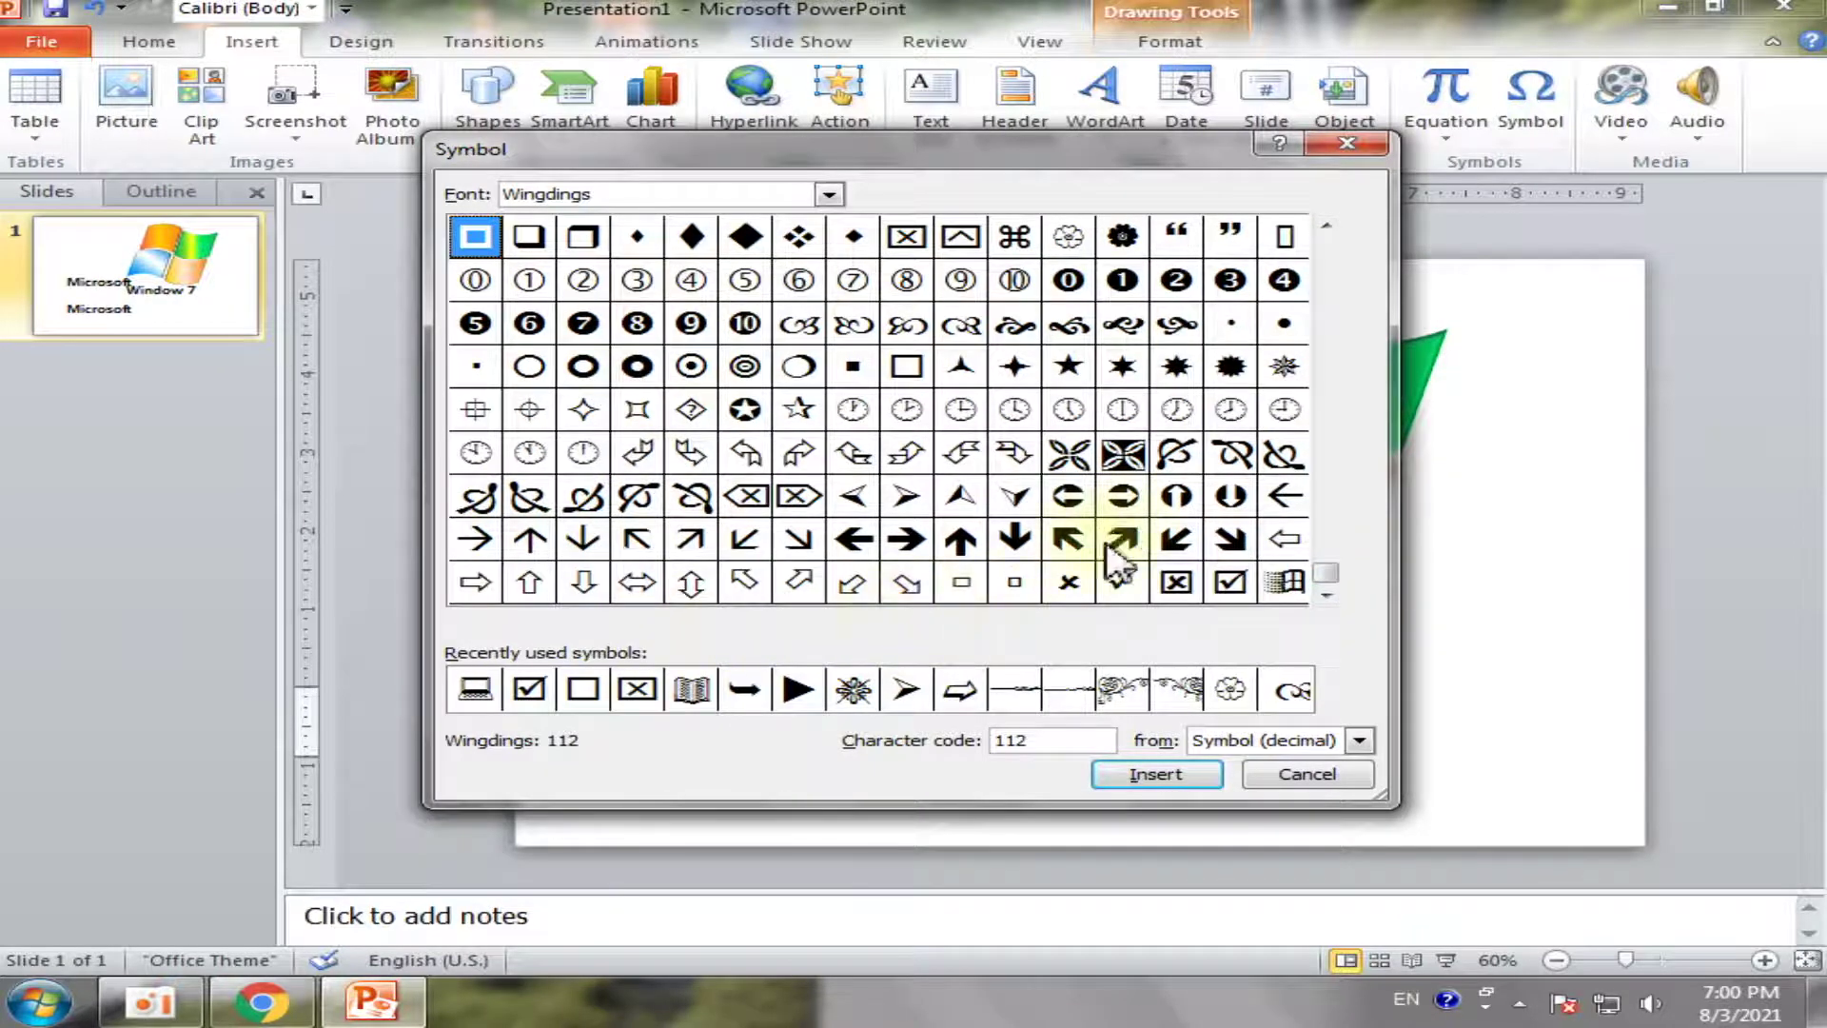
Insert the ® Registered Sign (00AE) from Times New Roman and close the Symbol dialog
{"action": "left_click", "coordinate": [719, 194]}
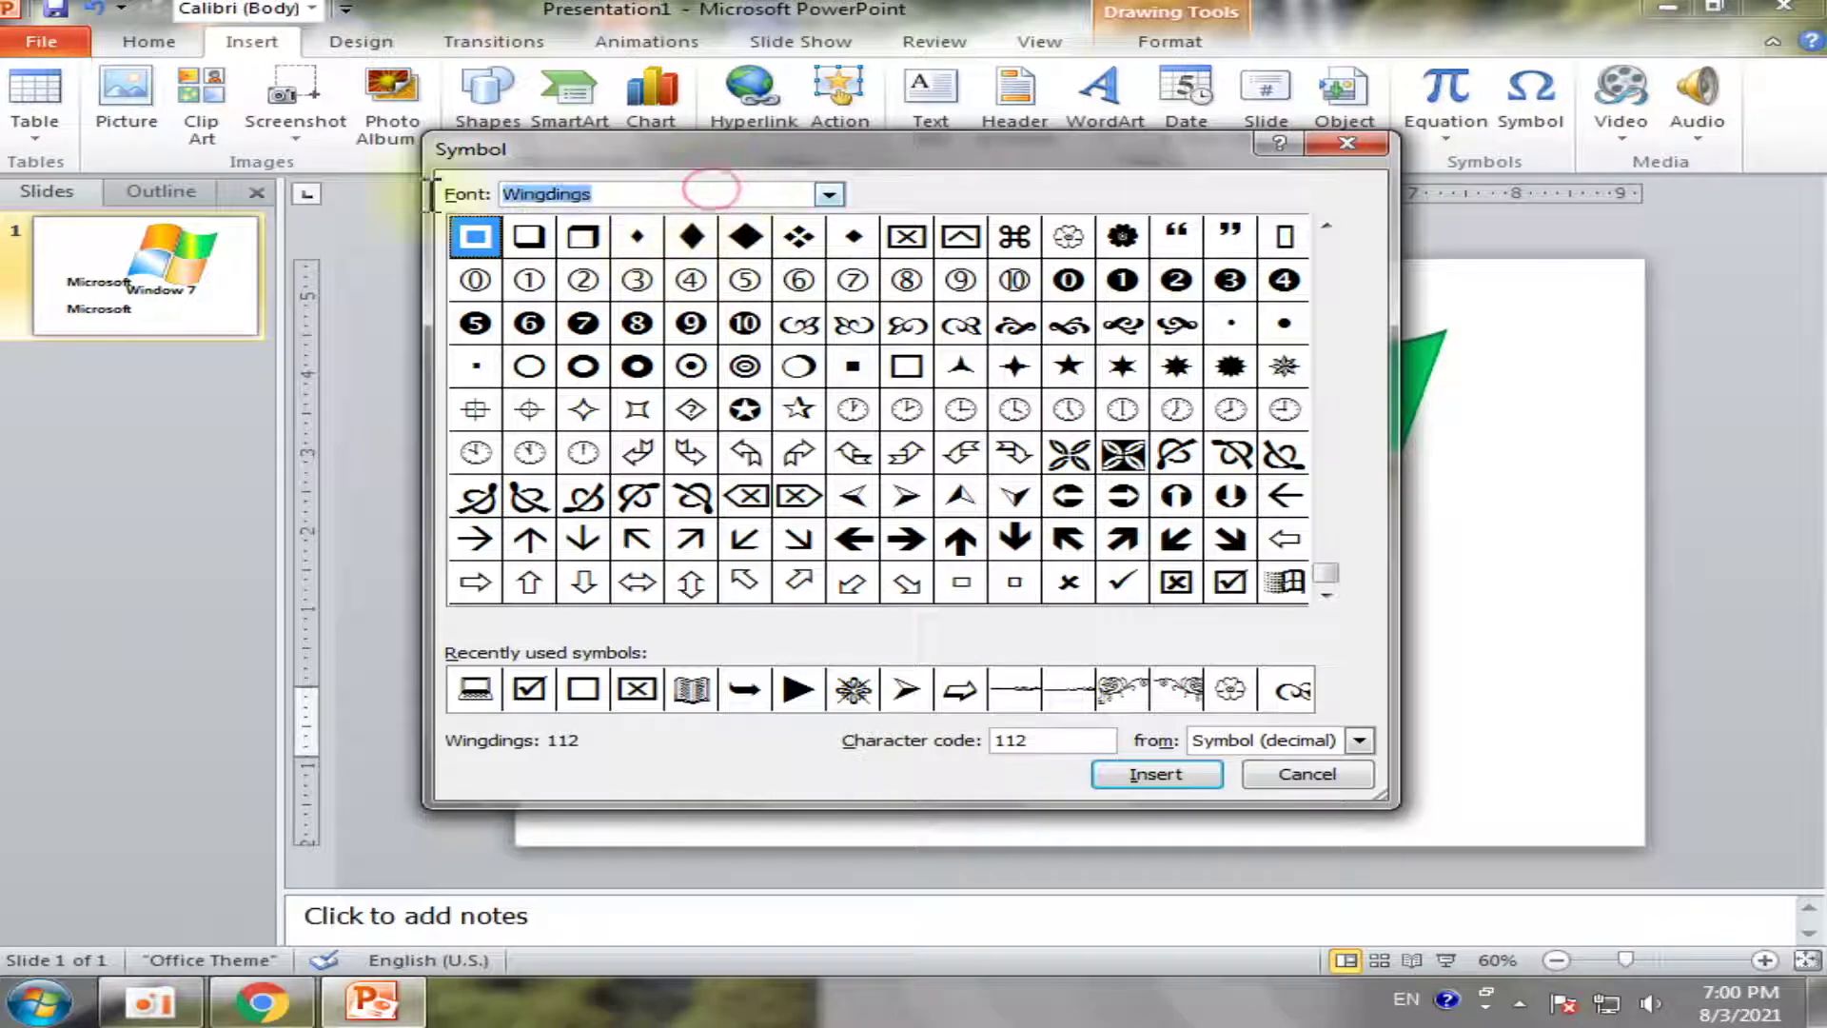
{"action": "type", "text": "Tw"}
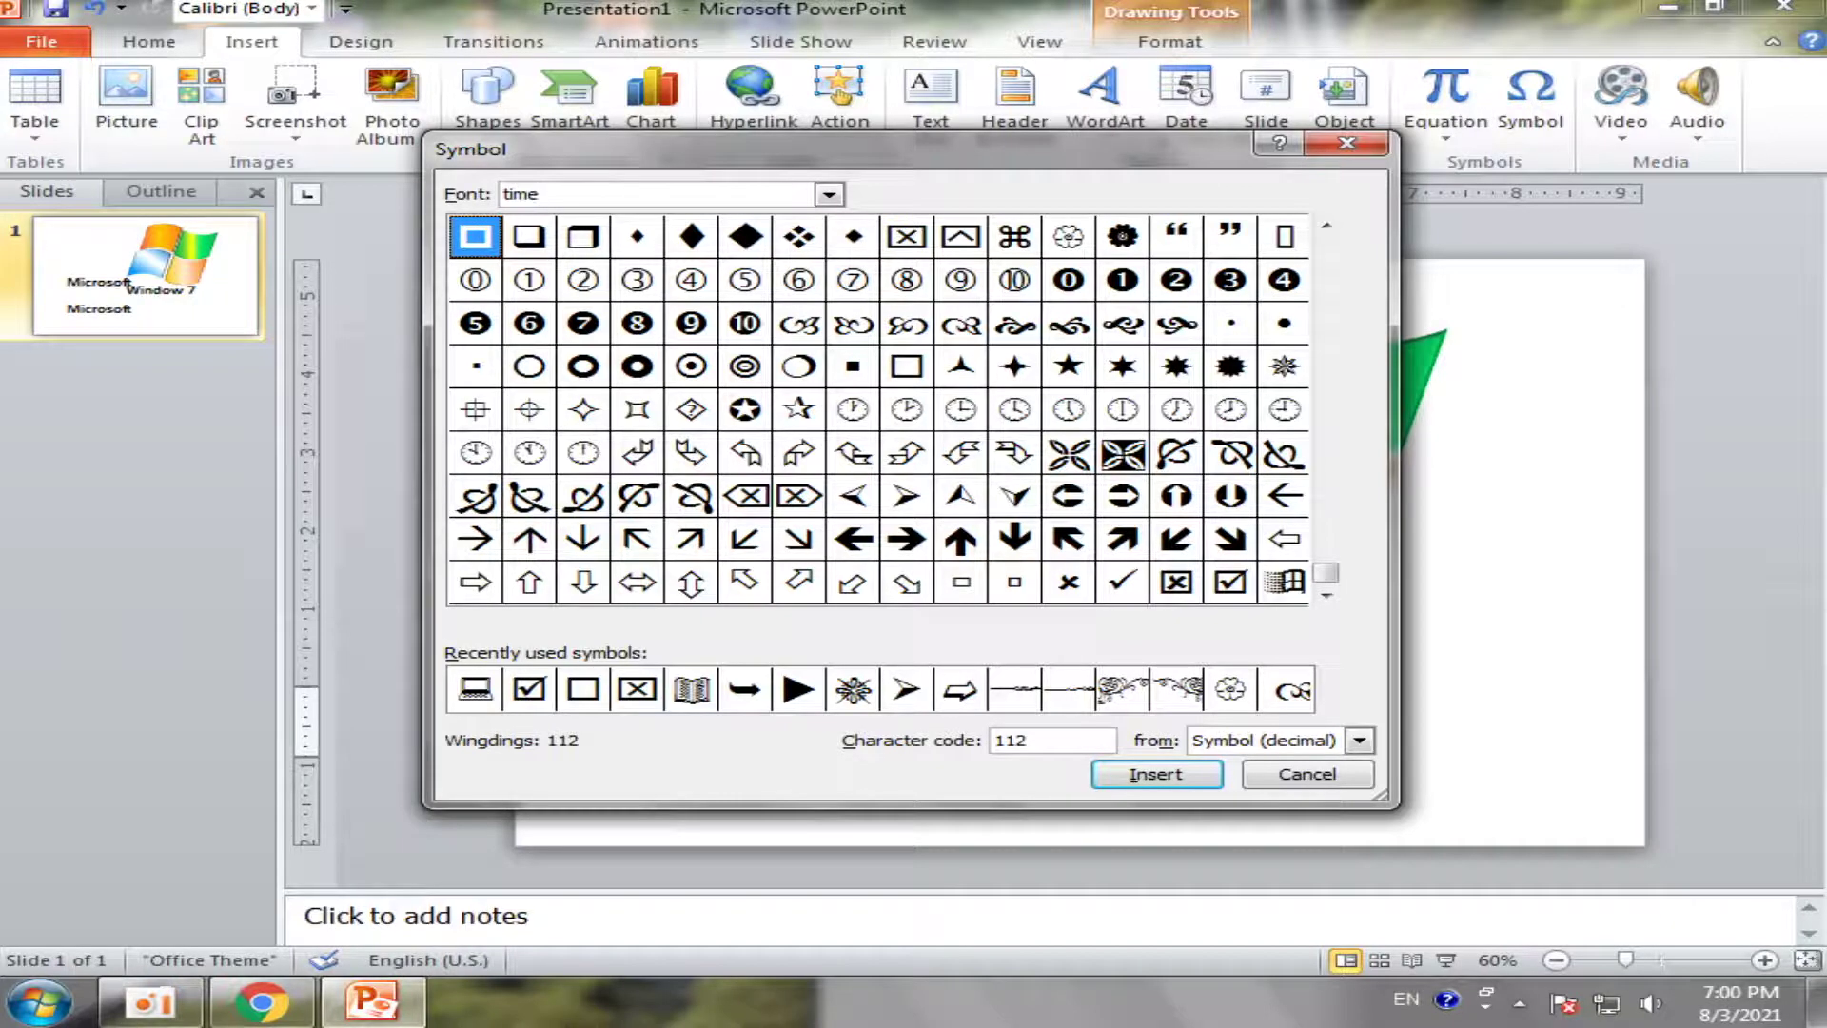
{"action": "key", "text": "Return"}
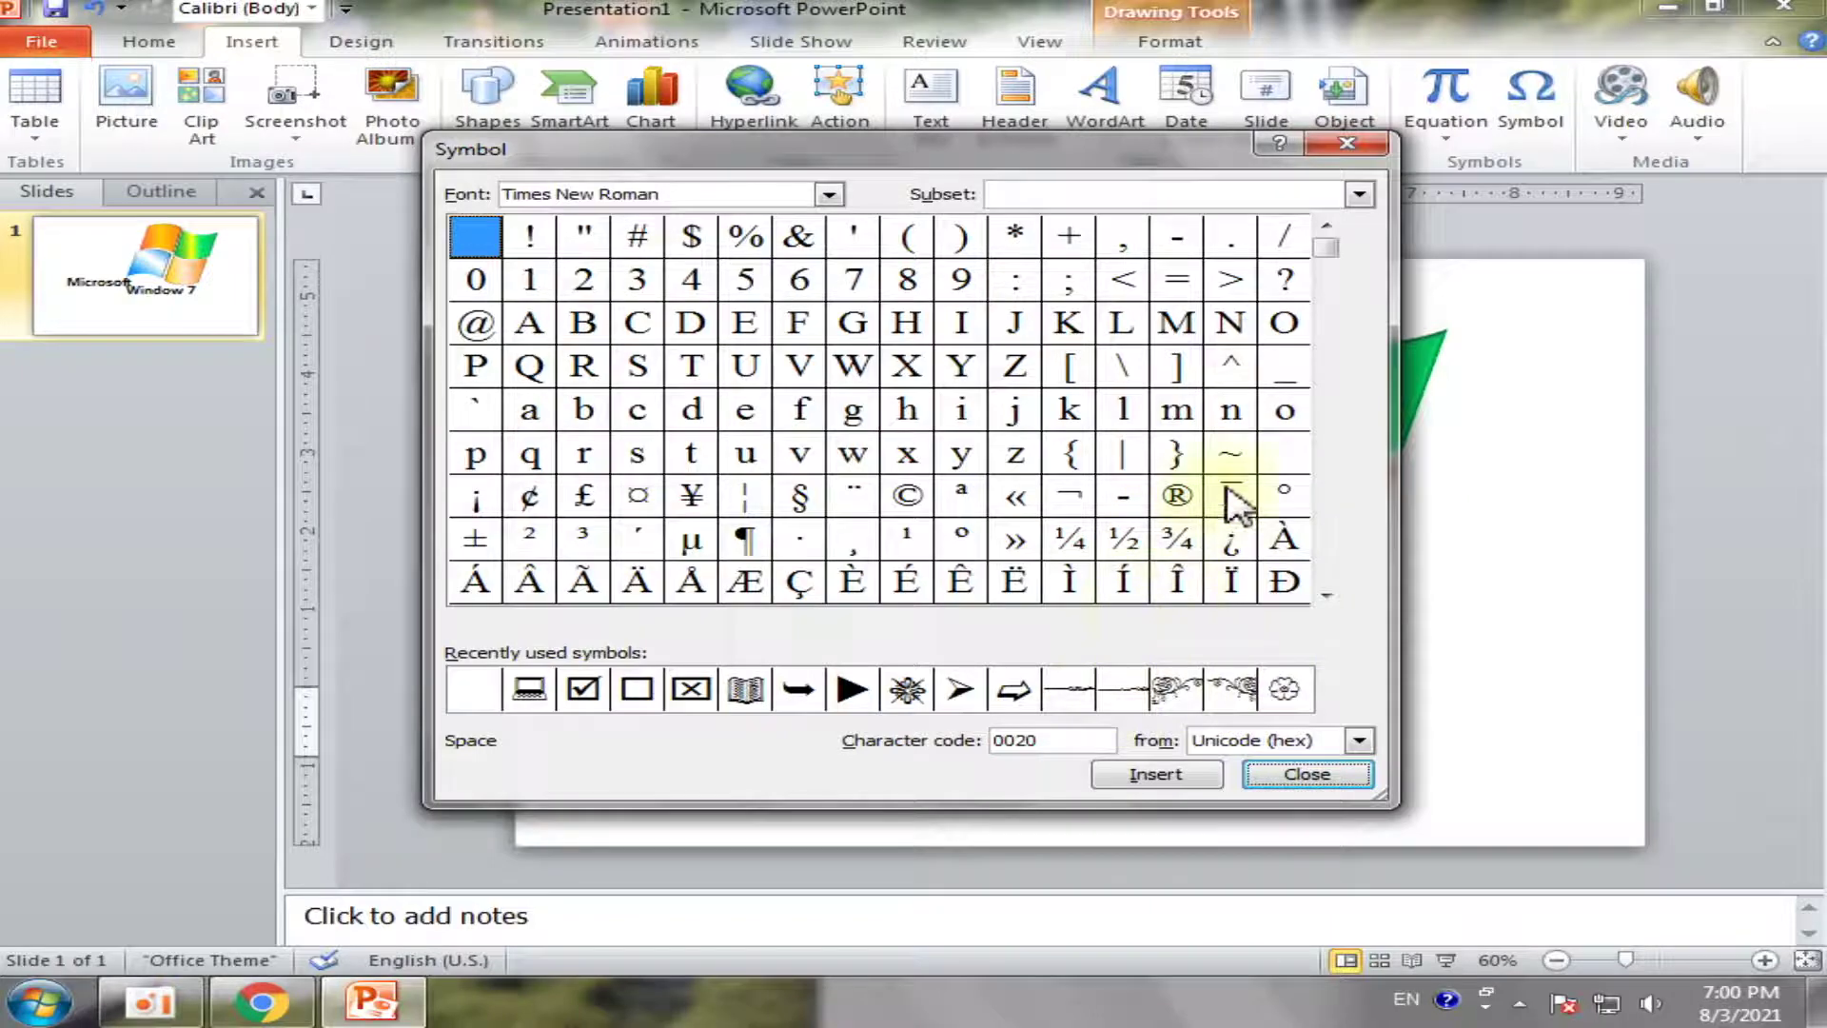
{"action": "left_click", "coordinate": [1178, 495]}
{"action": "left_click", "coordinate": [1184, 786]}
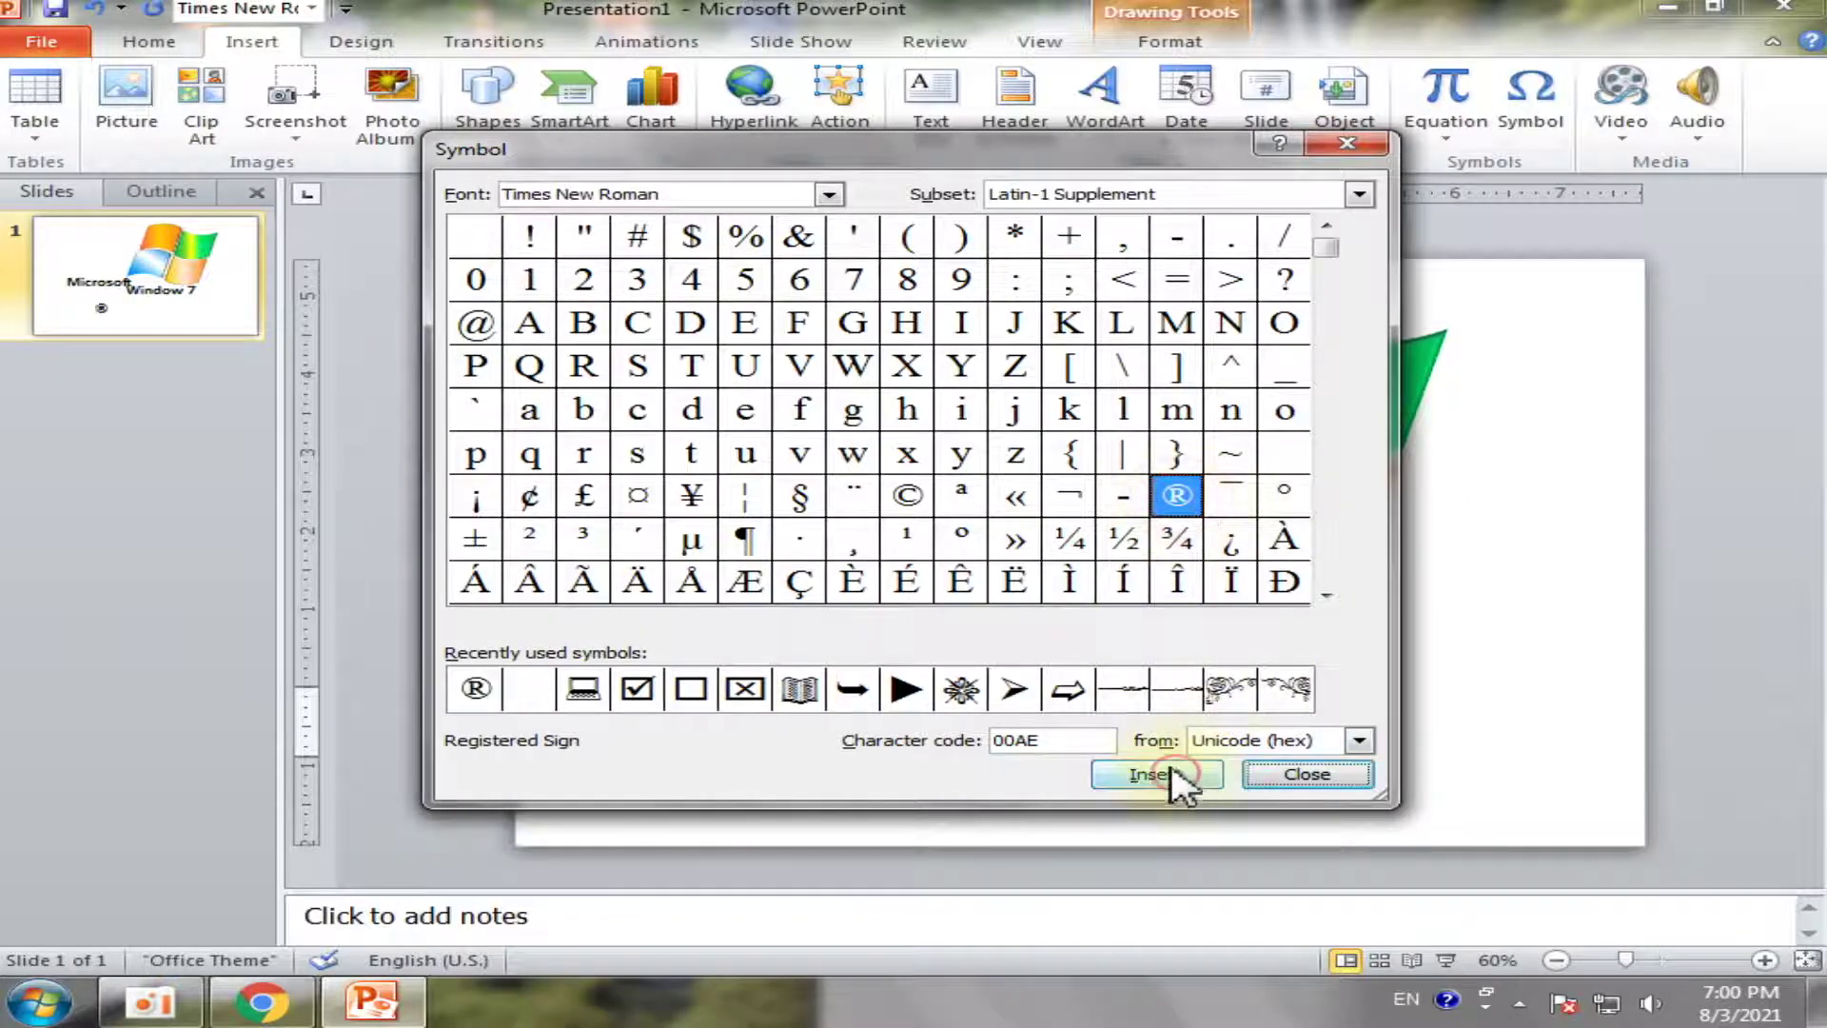
{"action": "left_click", "coordinate": [1295, 776]}
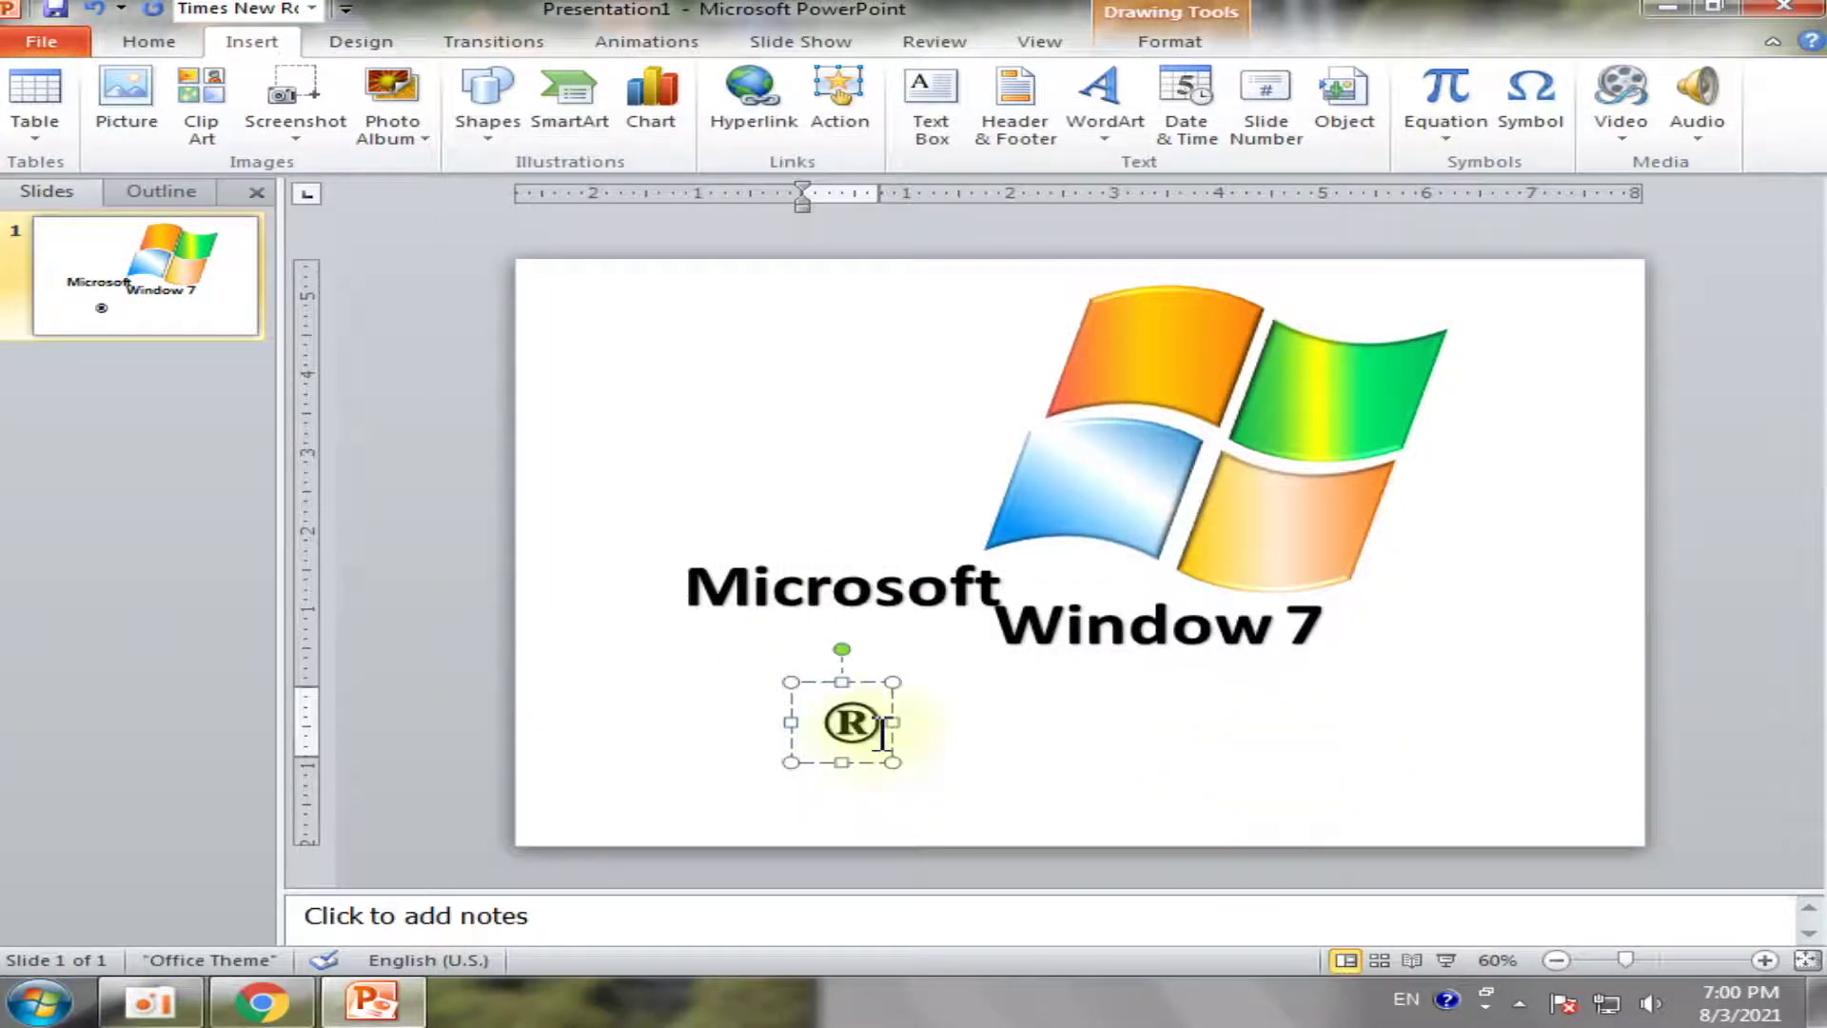
Drag the ® between Microsoft and Window 7, nudge it left and down, and narrow its box
{"action": "left_click_drag", "start_coordinate": [894, 743], "coordinate": [1085, 580]}
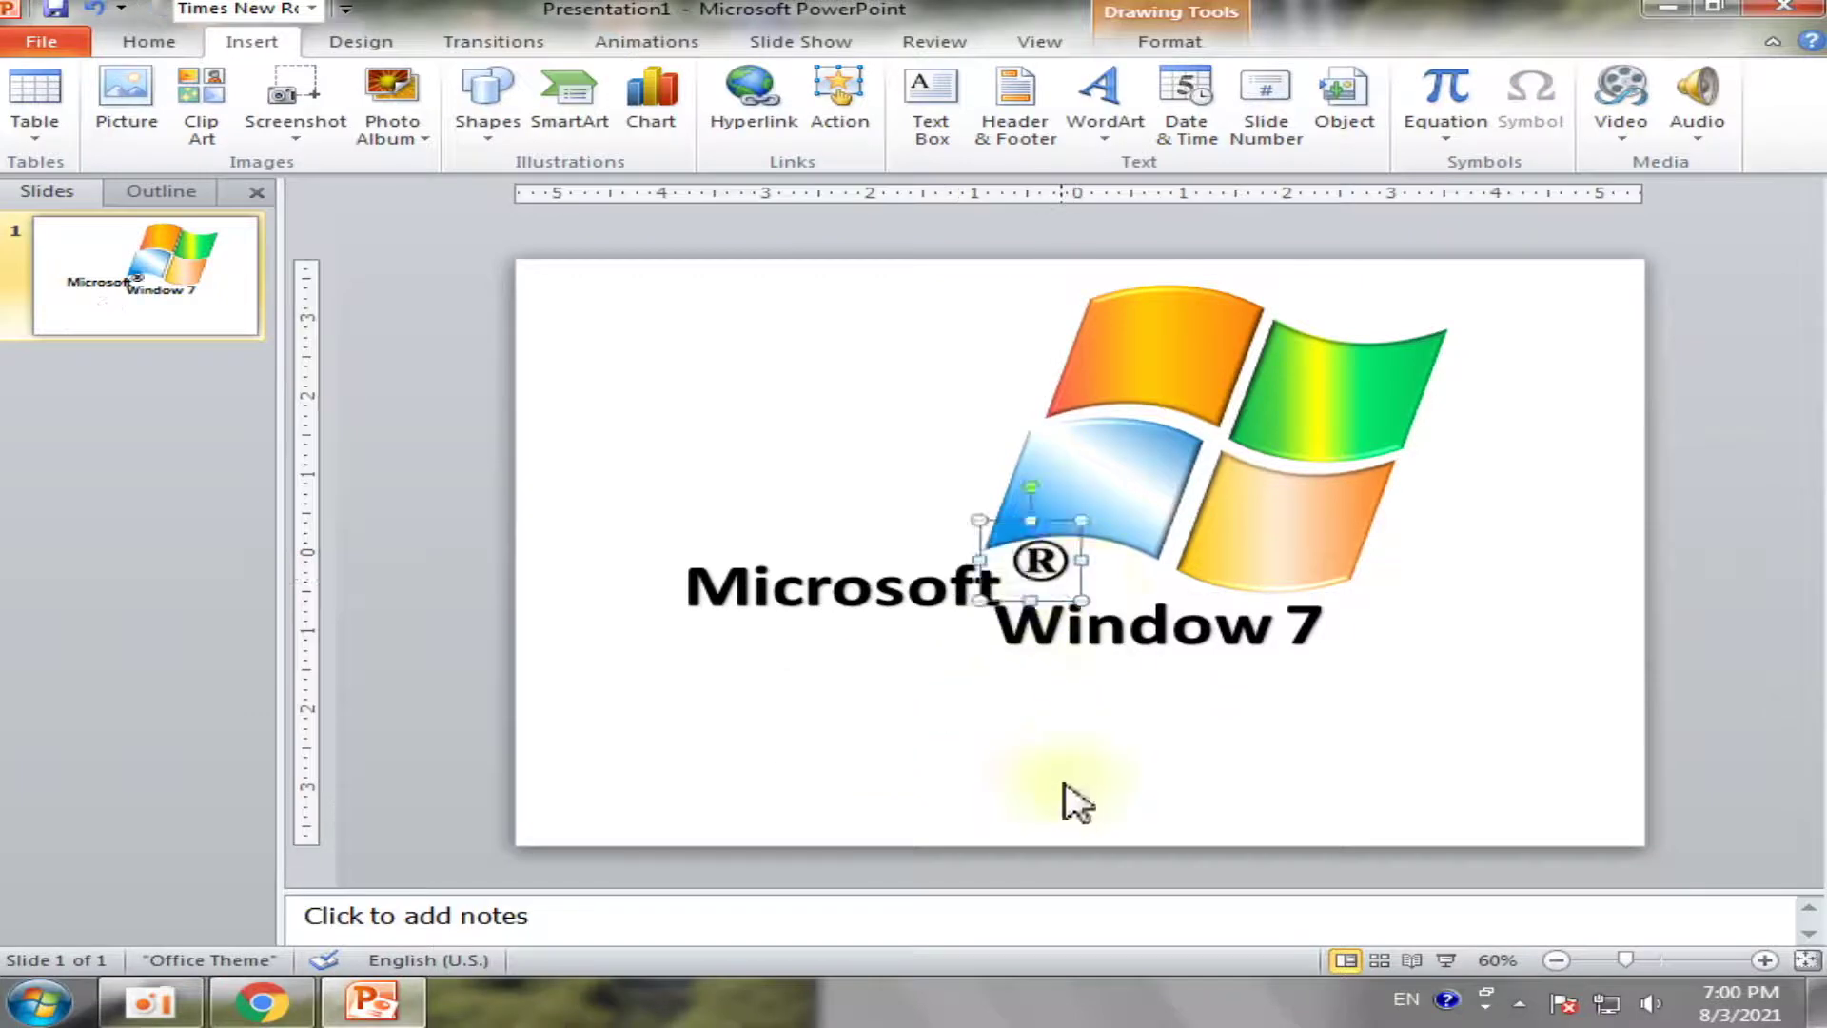
{"action": "key", "text": "Left"}
{"action": "key", "text": "Left"}
{"action": "key", "text": "Left"}
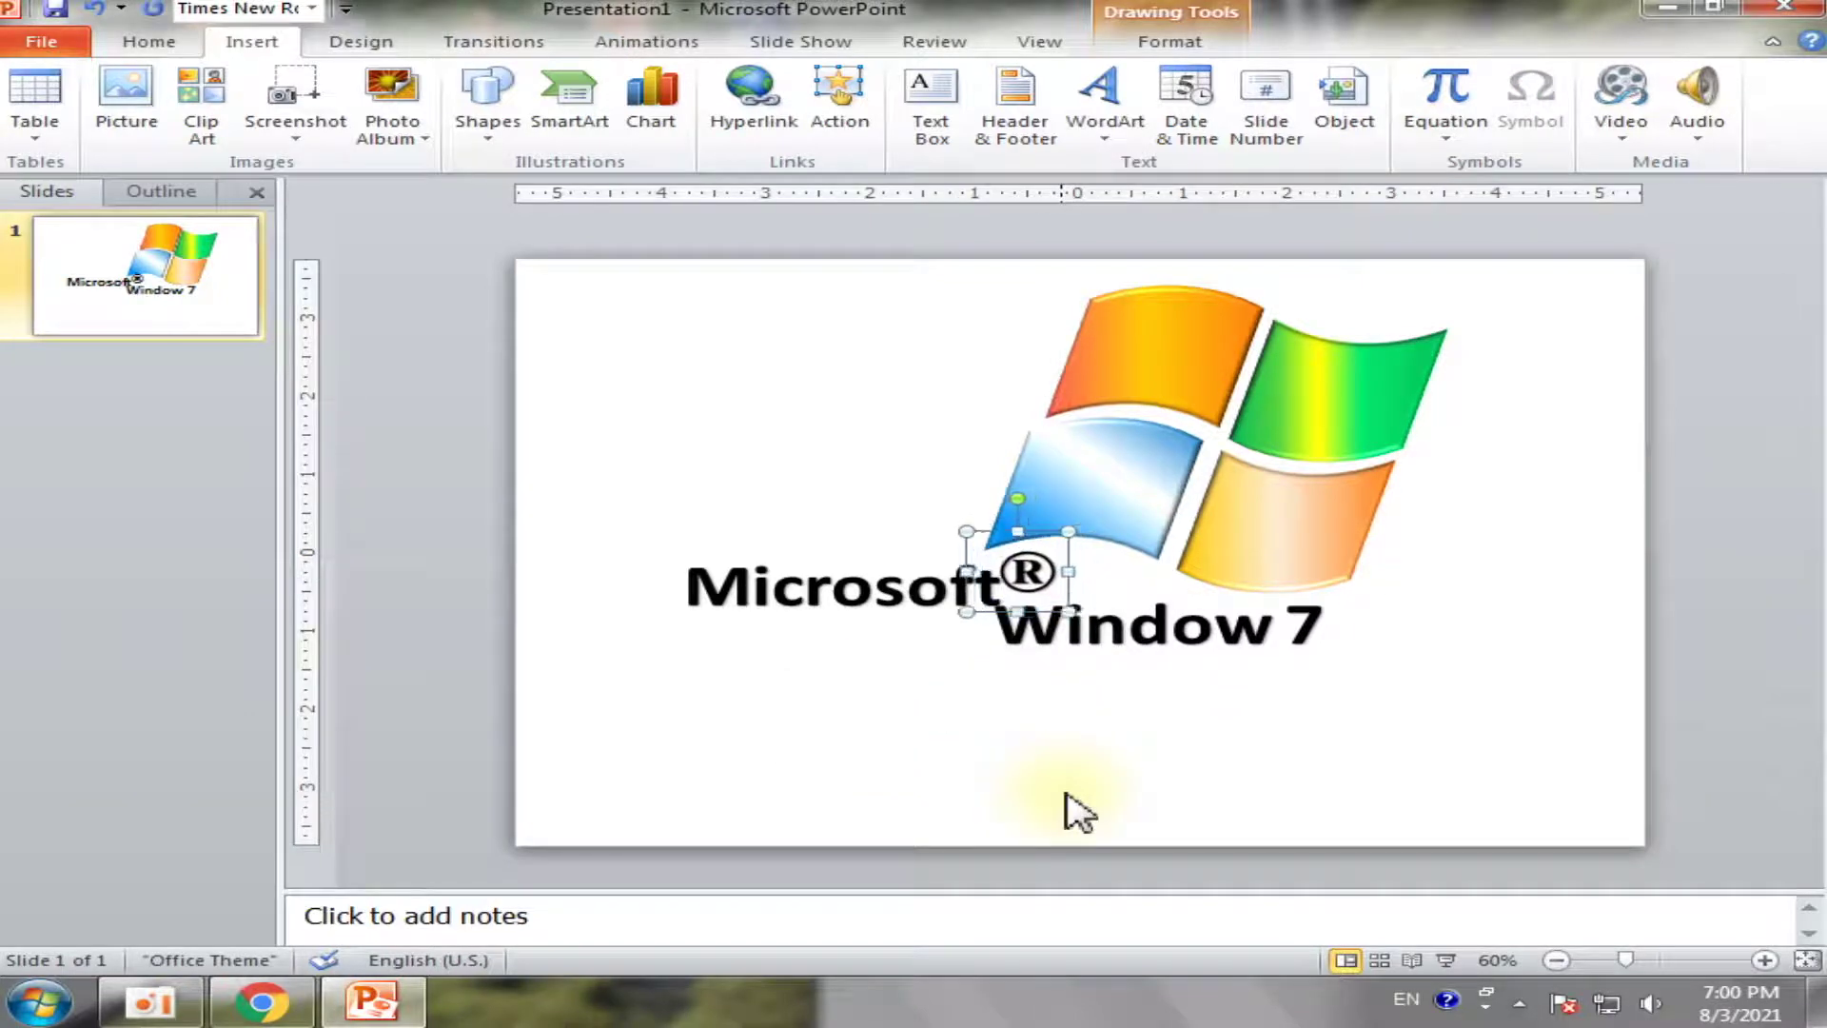
{"action": "key", "text": "Down"}
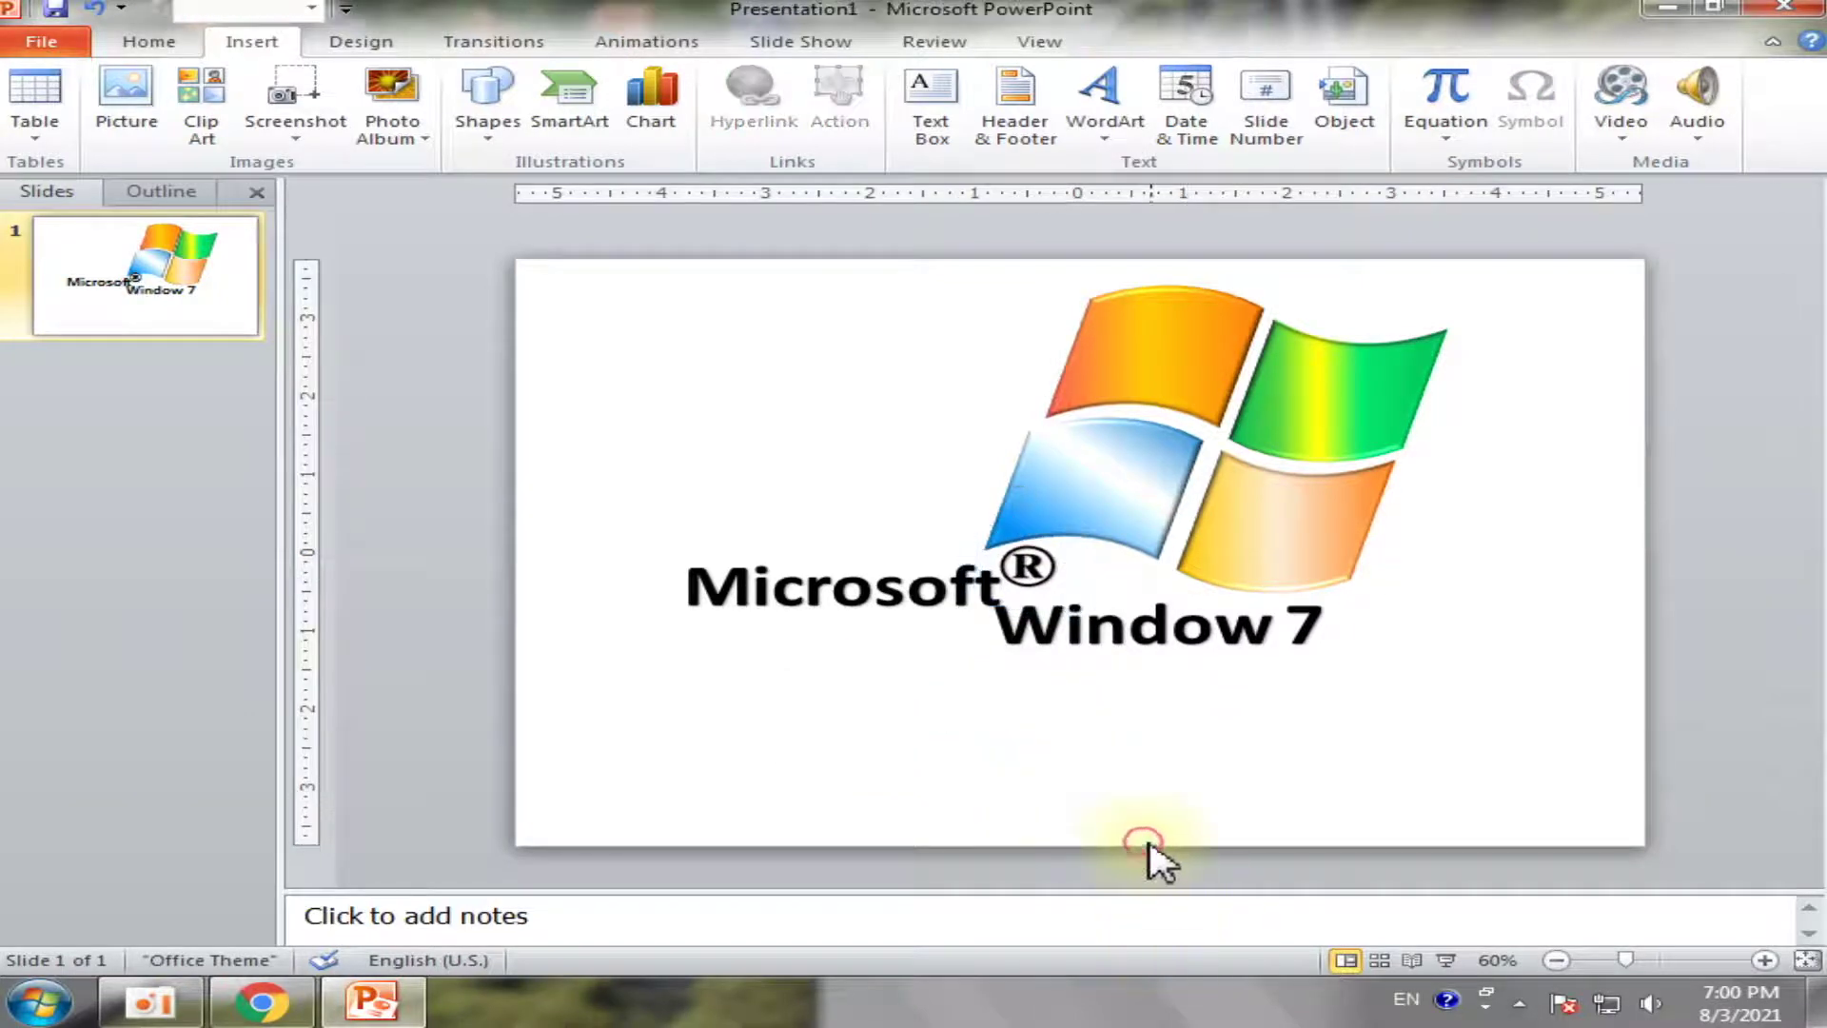
{"action": "double_click", "coordinate": [1059, 563]}
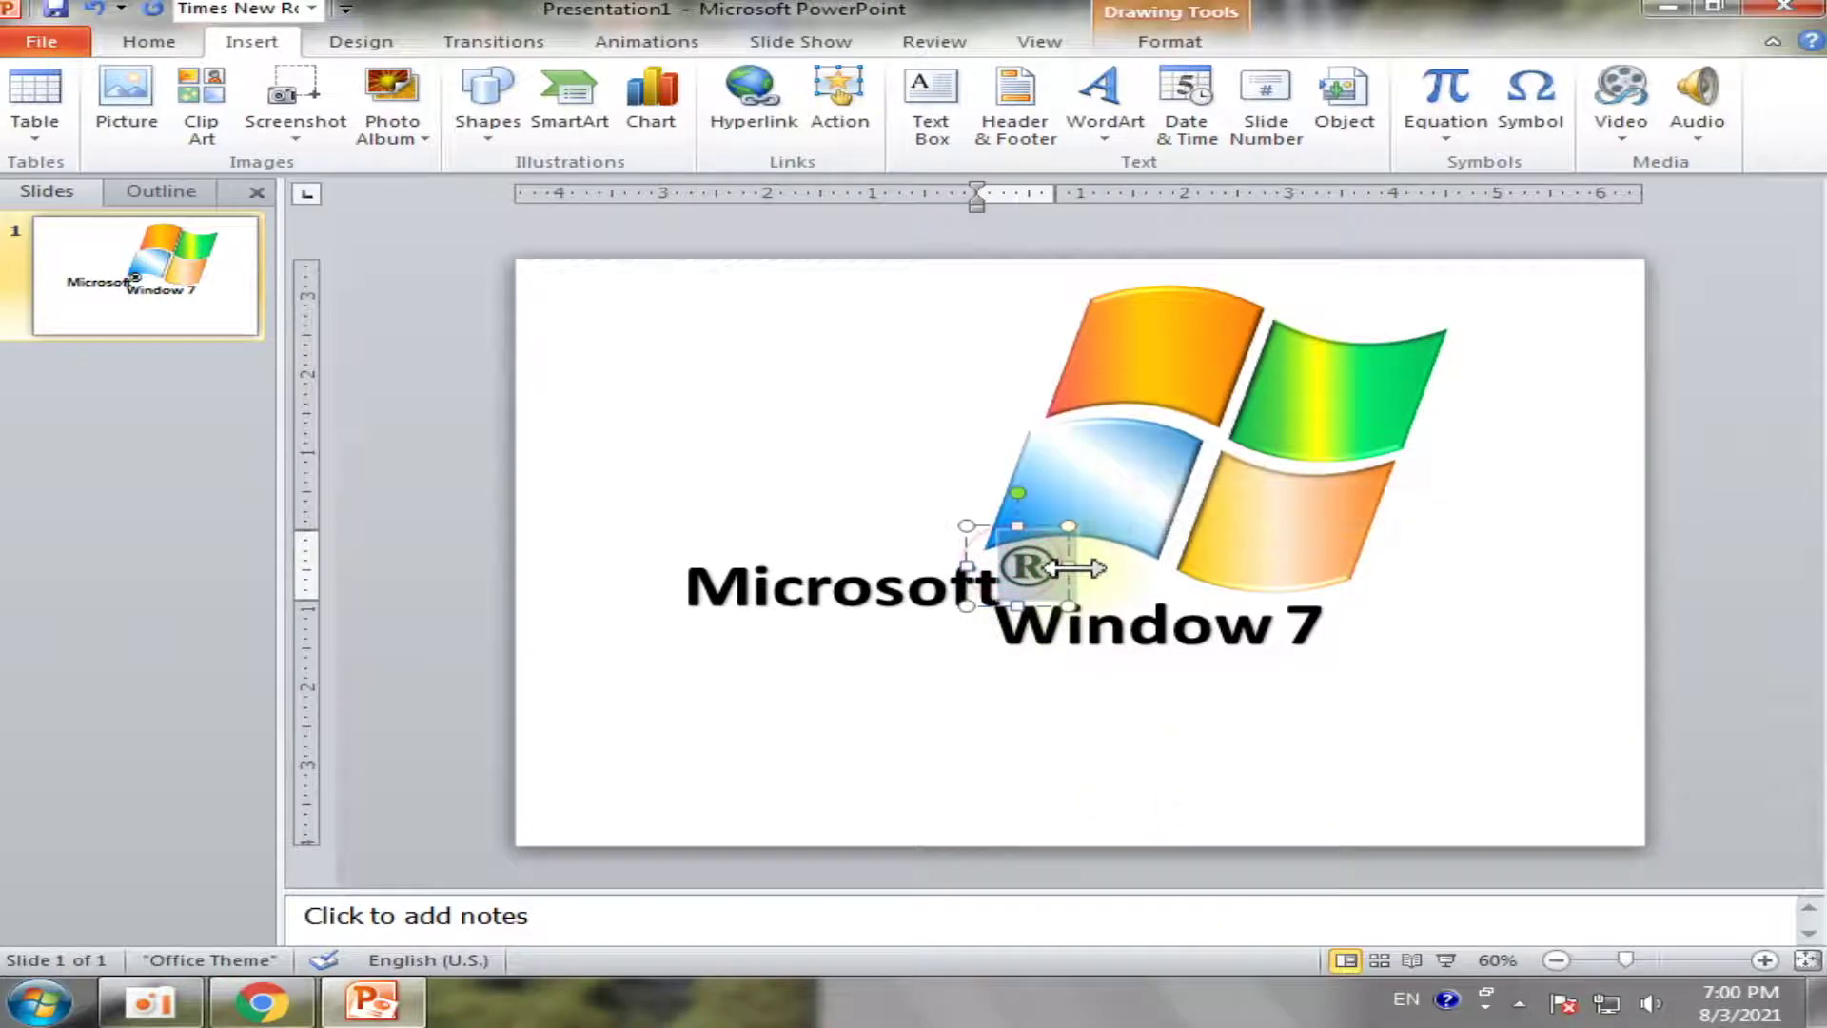
{"action": "left_click", "coordinate": [1076, 568]}
Fine-tune the ® position at Microsoft's upper right, then deselect everything
{"action": "left_click", "coordinate": [1193, 804]}
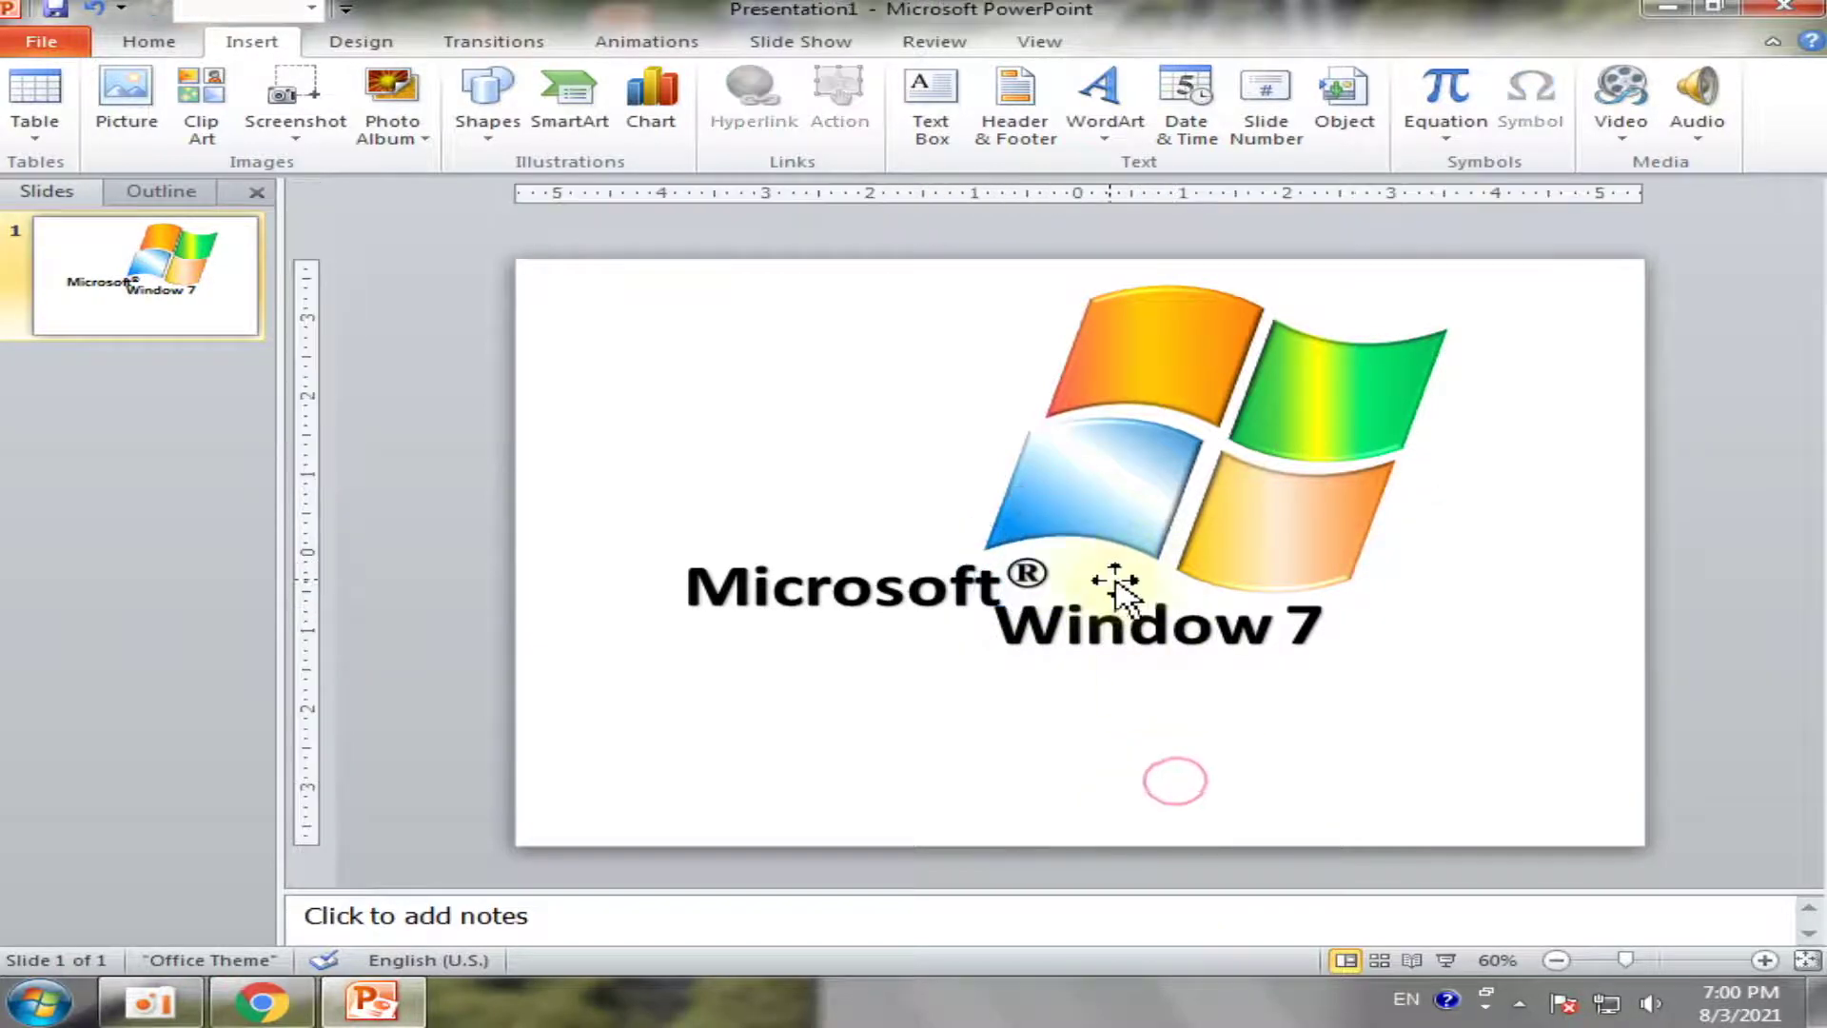
{"action": "left_click", "coordinate": [1052, 581]}
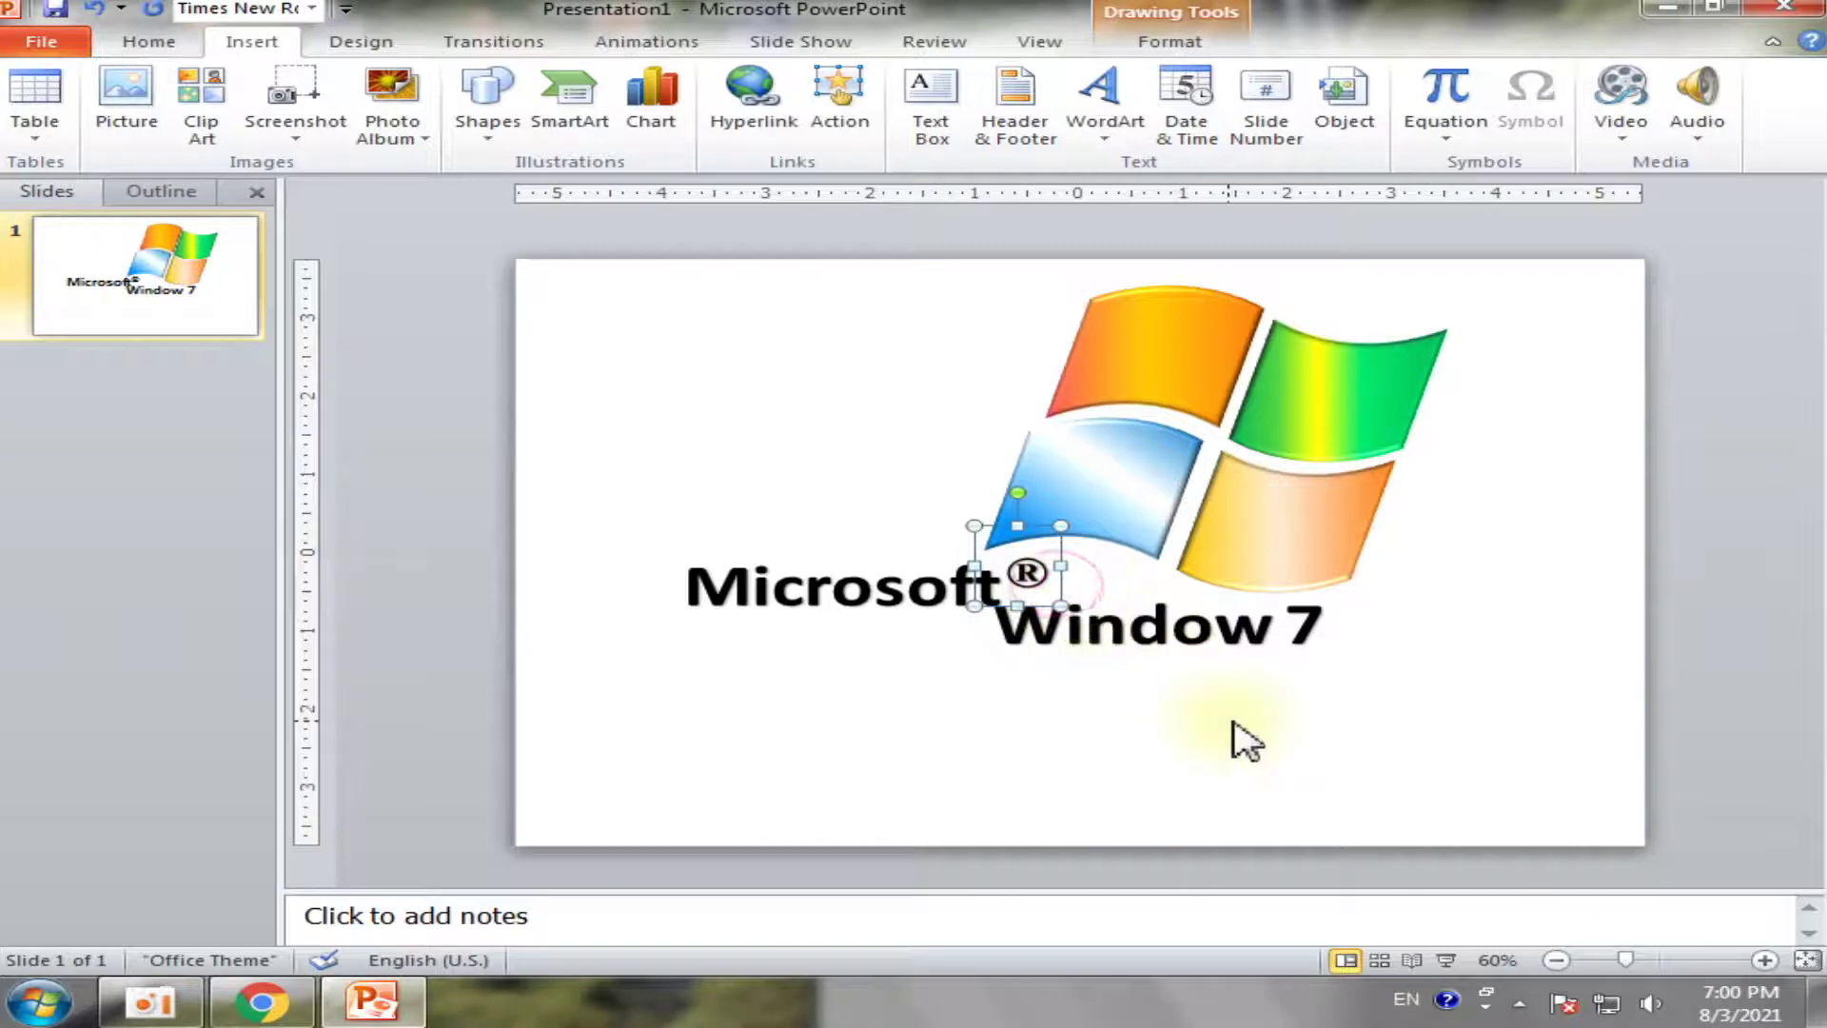
{"action": "key", "text": "Left"}
{"action": "key", "text": "Left"}
{"action": "key", "text": "Right"}
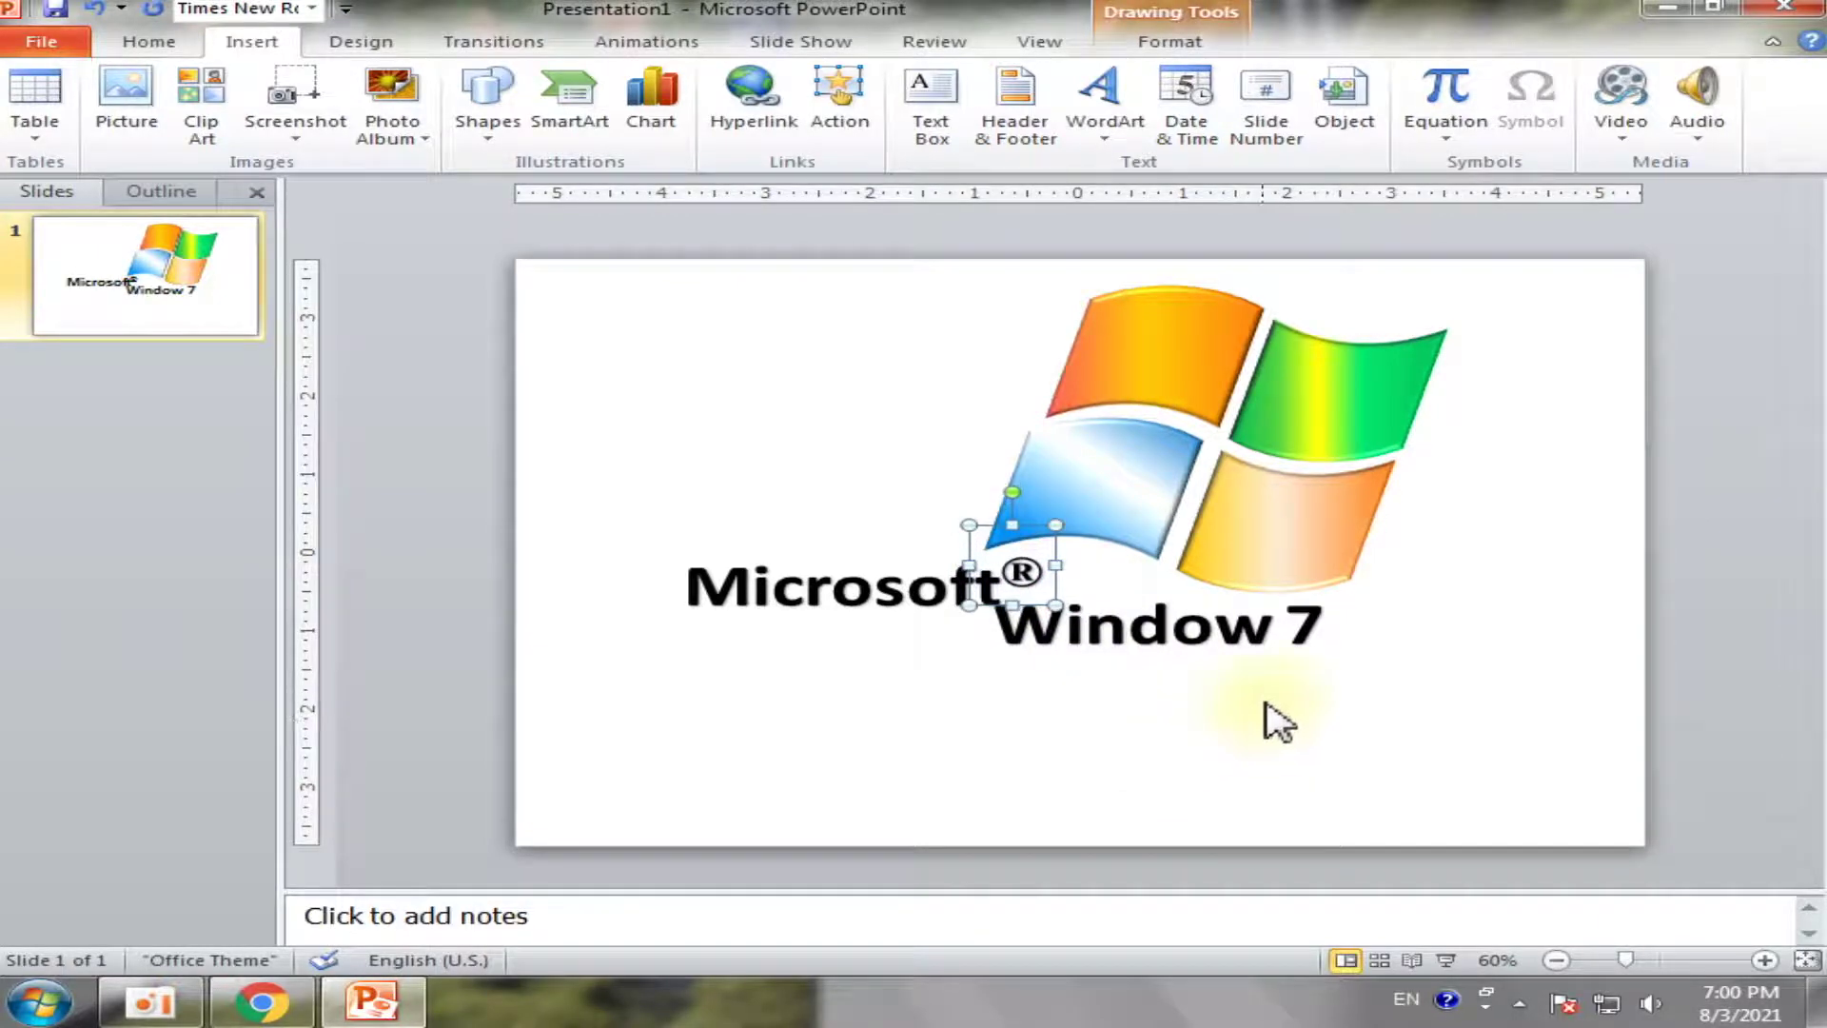
{"action": "left_click", "coordinate": [1266, 705]}
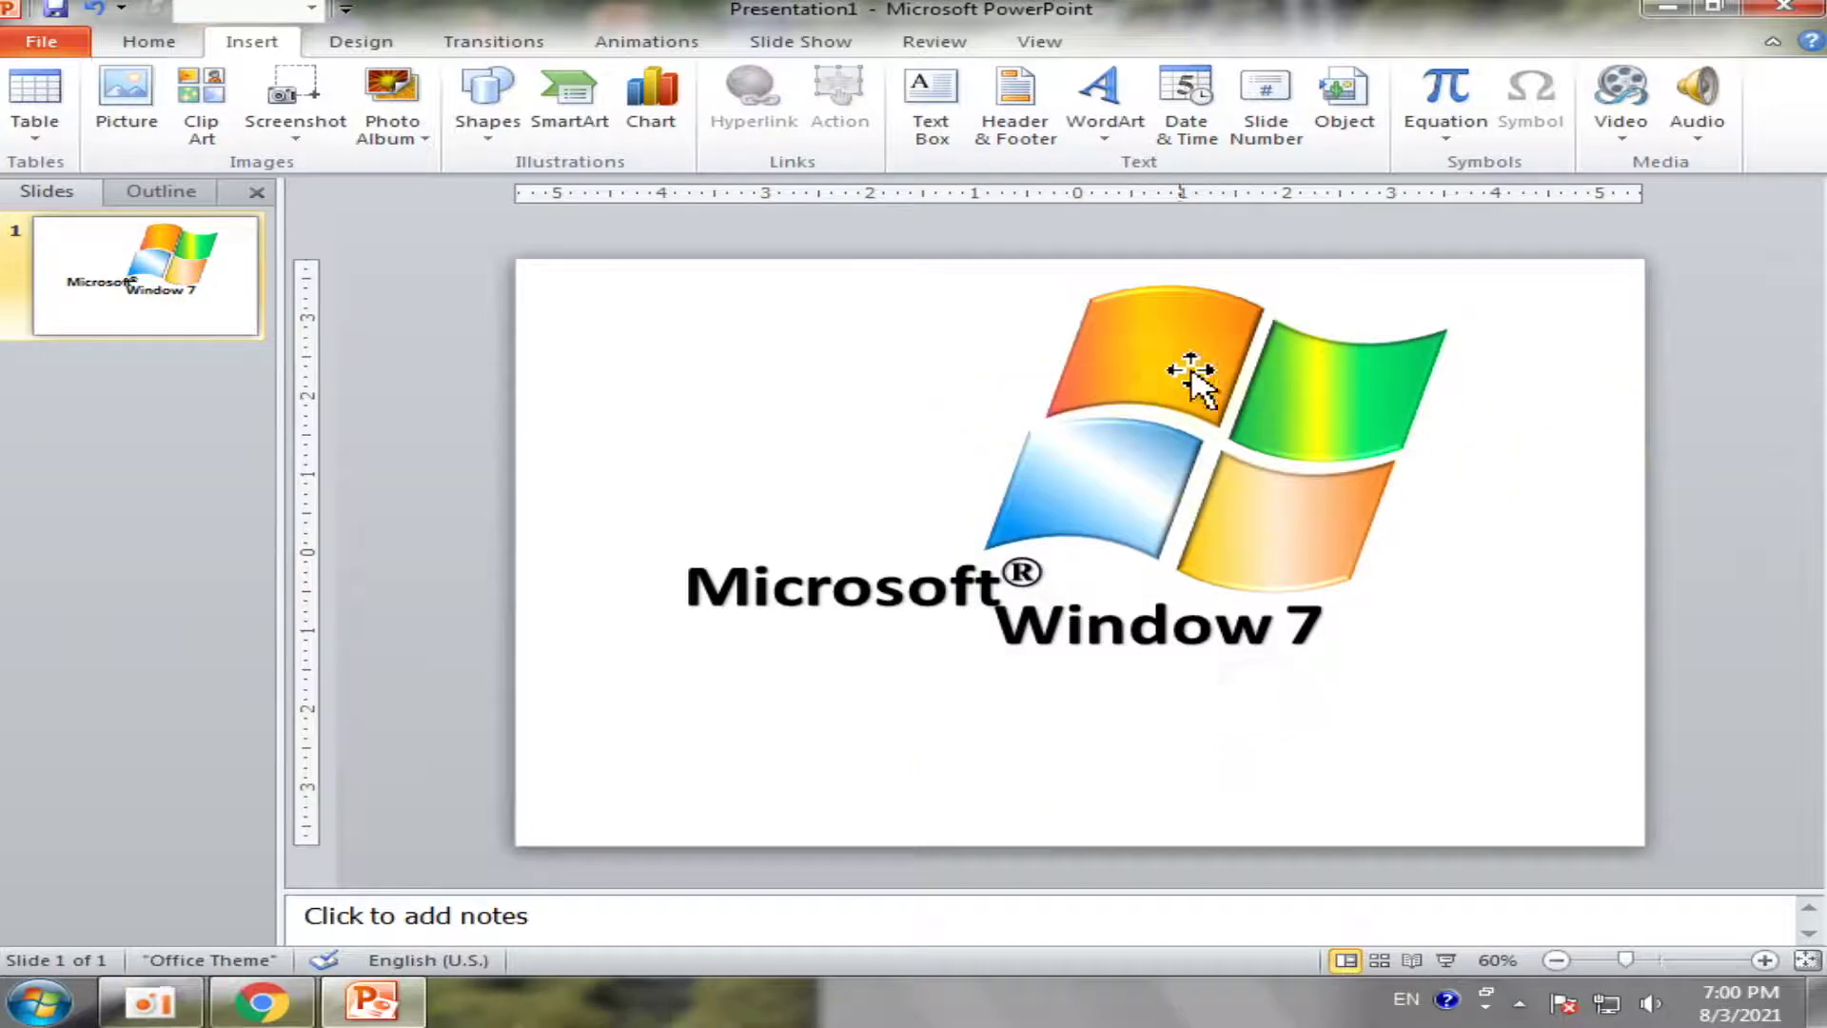
{"action": "left_click_drag", "start_coordinate": [1675, 234], "coordinate": [469, 816]}
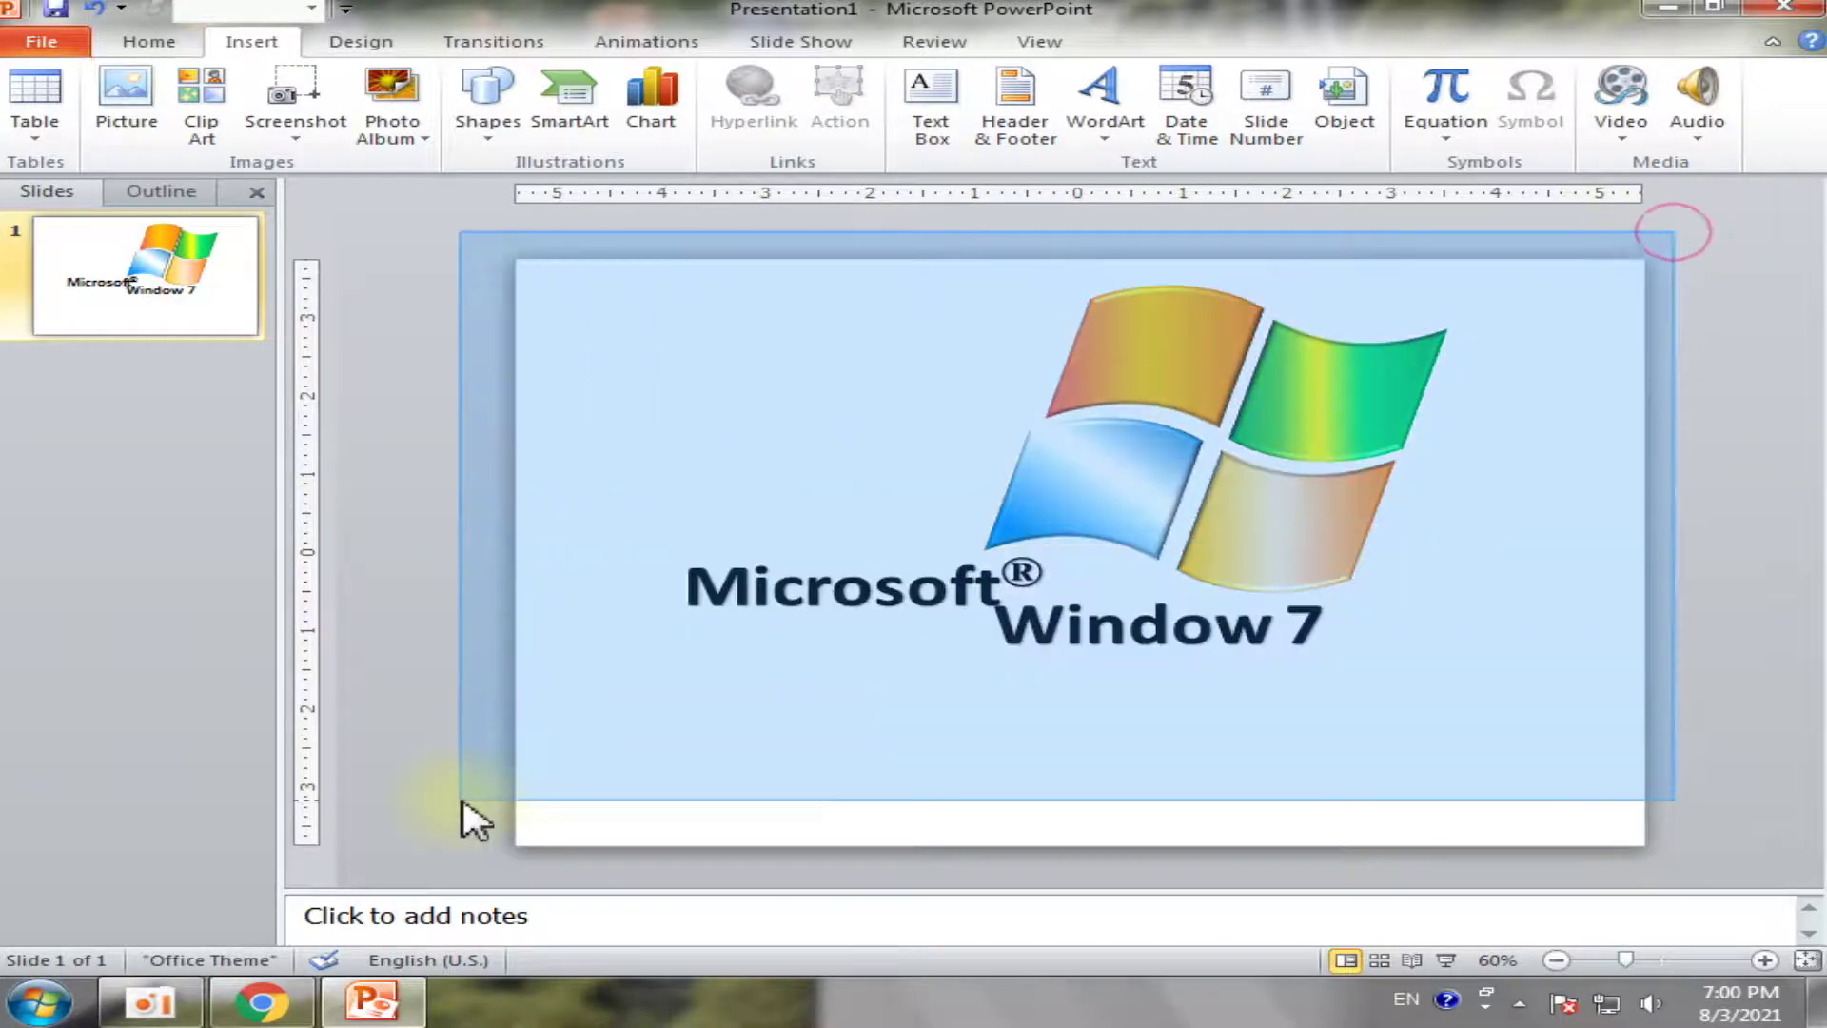
{"action": "left_click", "coordinate": [853, 811]}
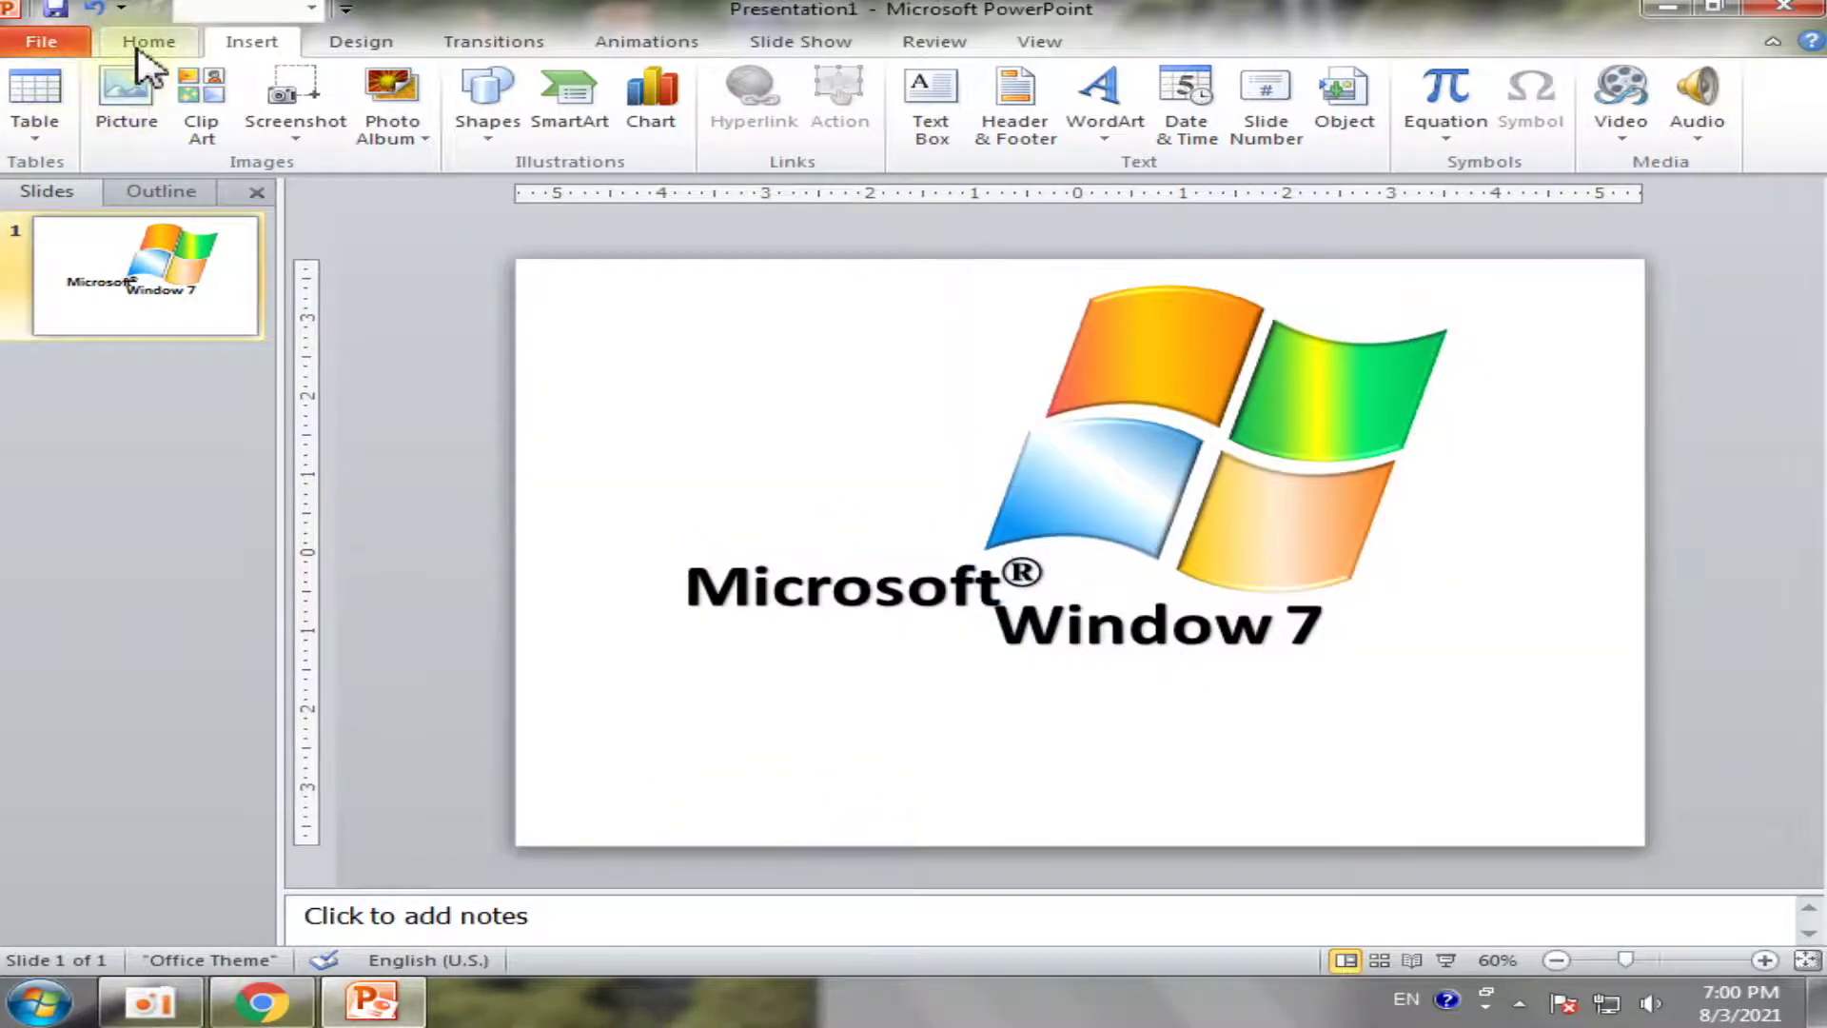
Insert the Windows 7 logo picture from the Downloads folder
{"action": "left_click", "coordinate": [126, 95]}
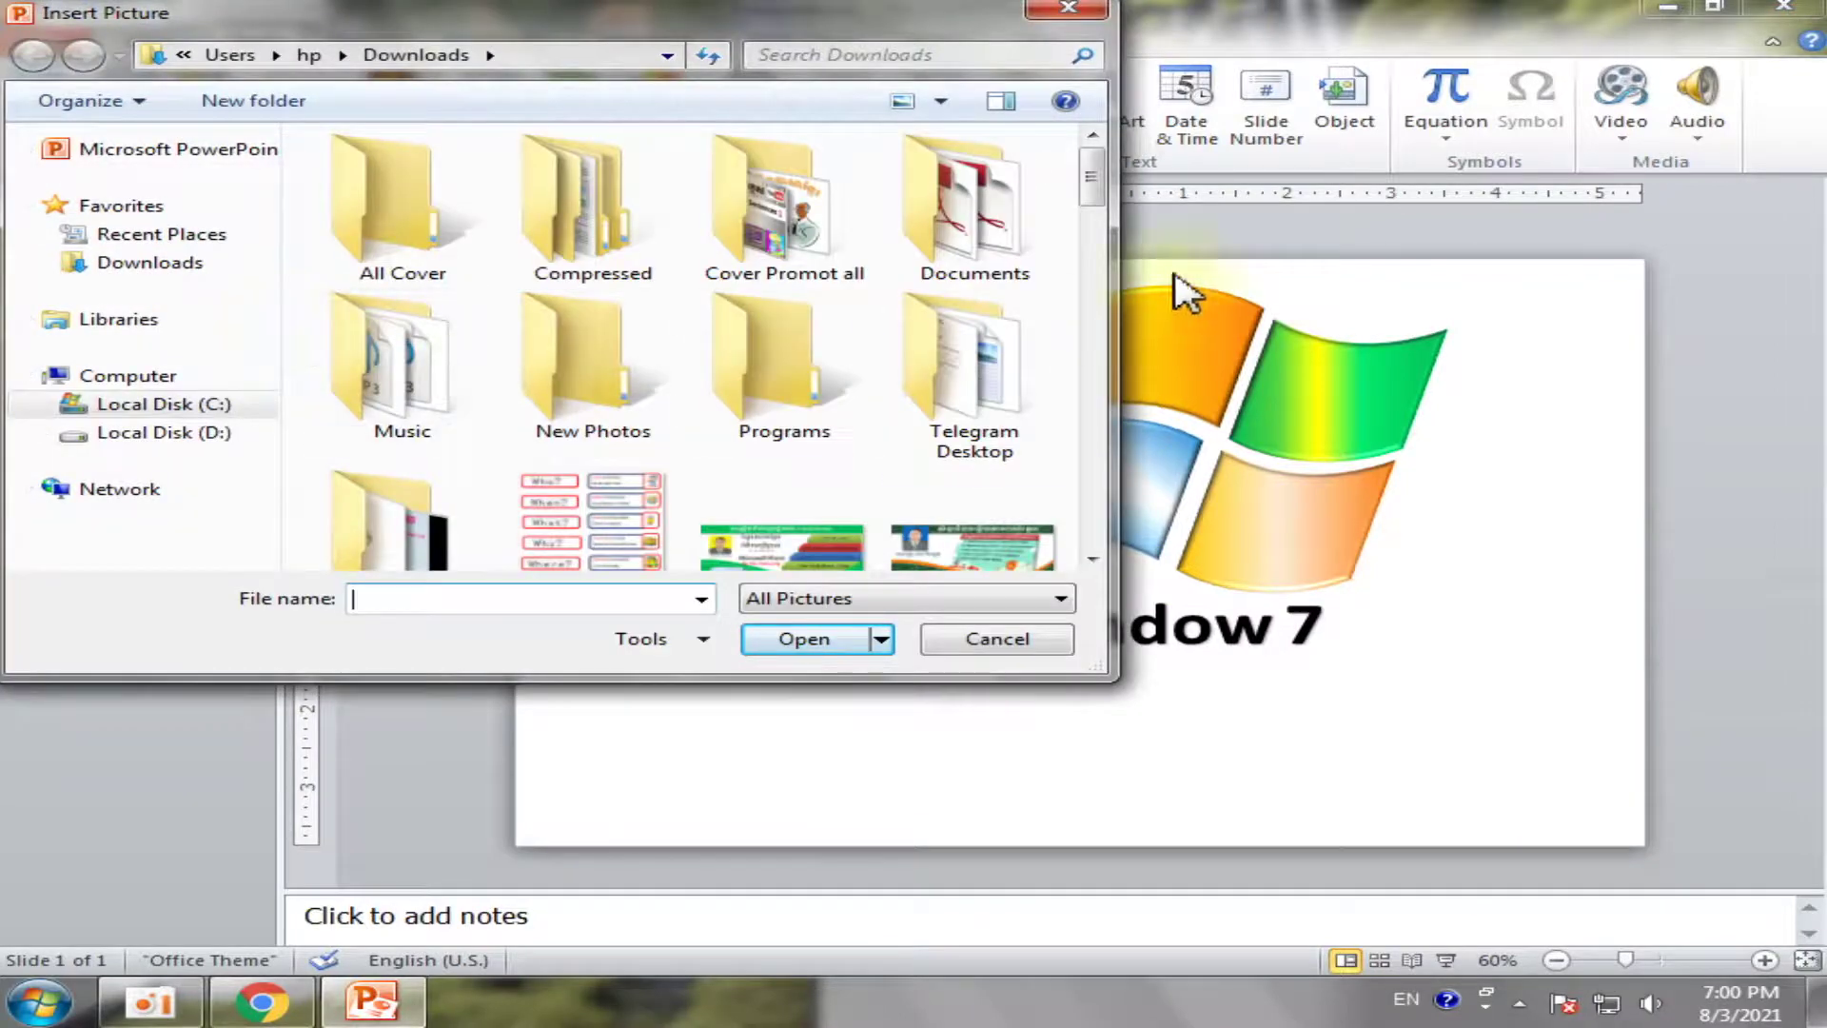
{"action": "left_click_drag", "start_coordinate": [1092, 180], "coordinate": [1094, 452]}
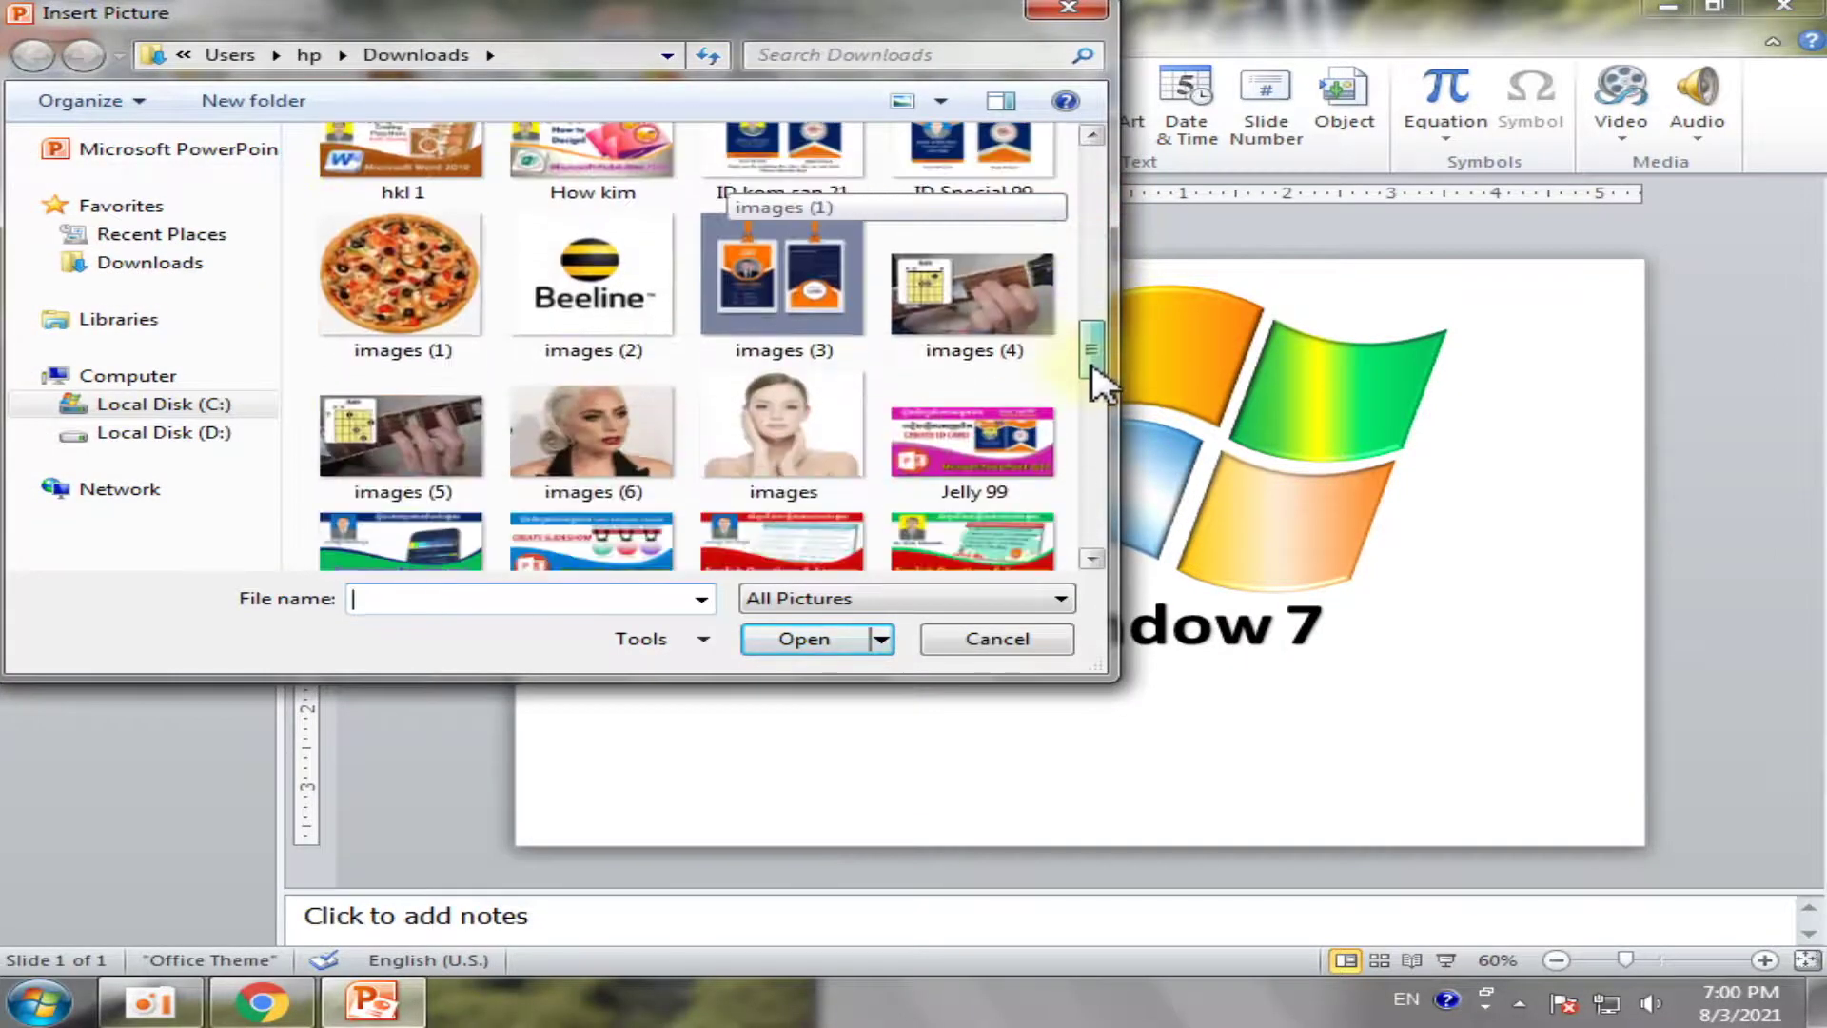
{"action": "left_click", "coordinate": [576, 342]}
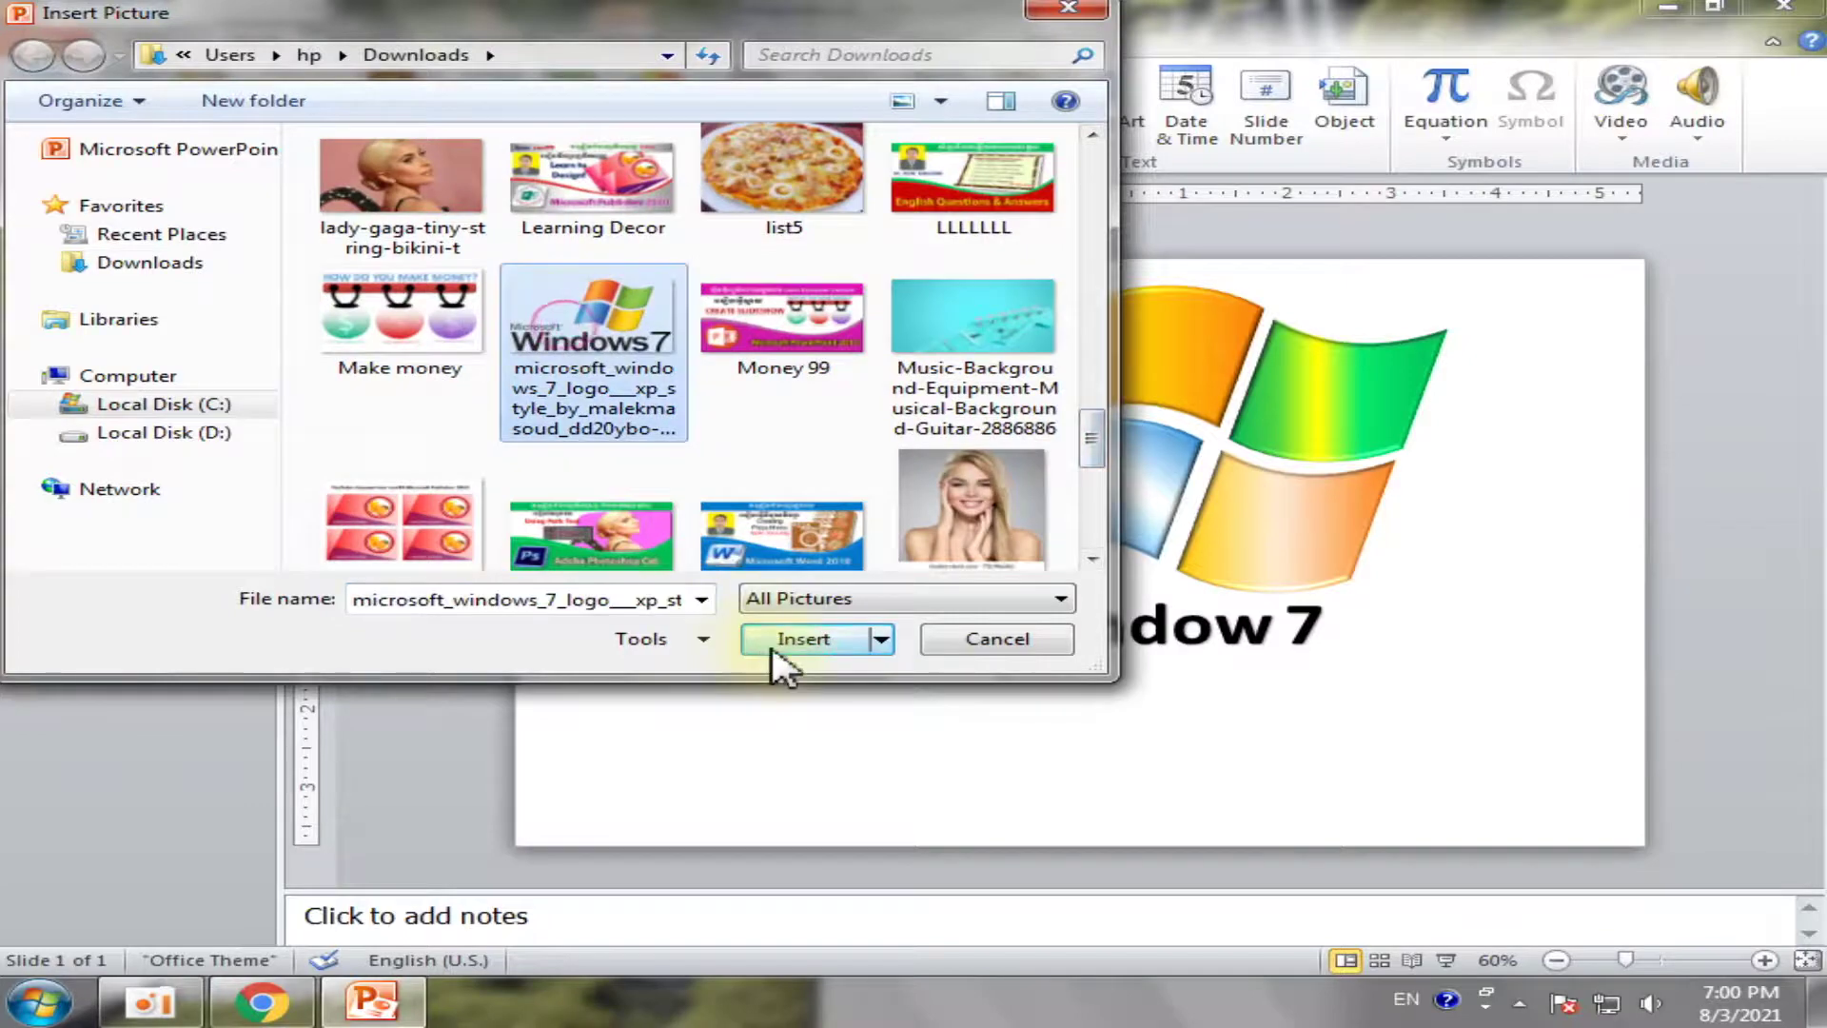
{"action": "left_click", "coordinate": [776, 647]}
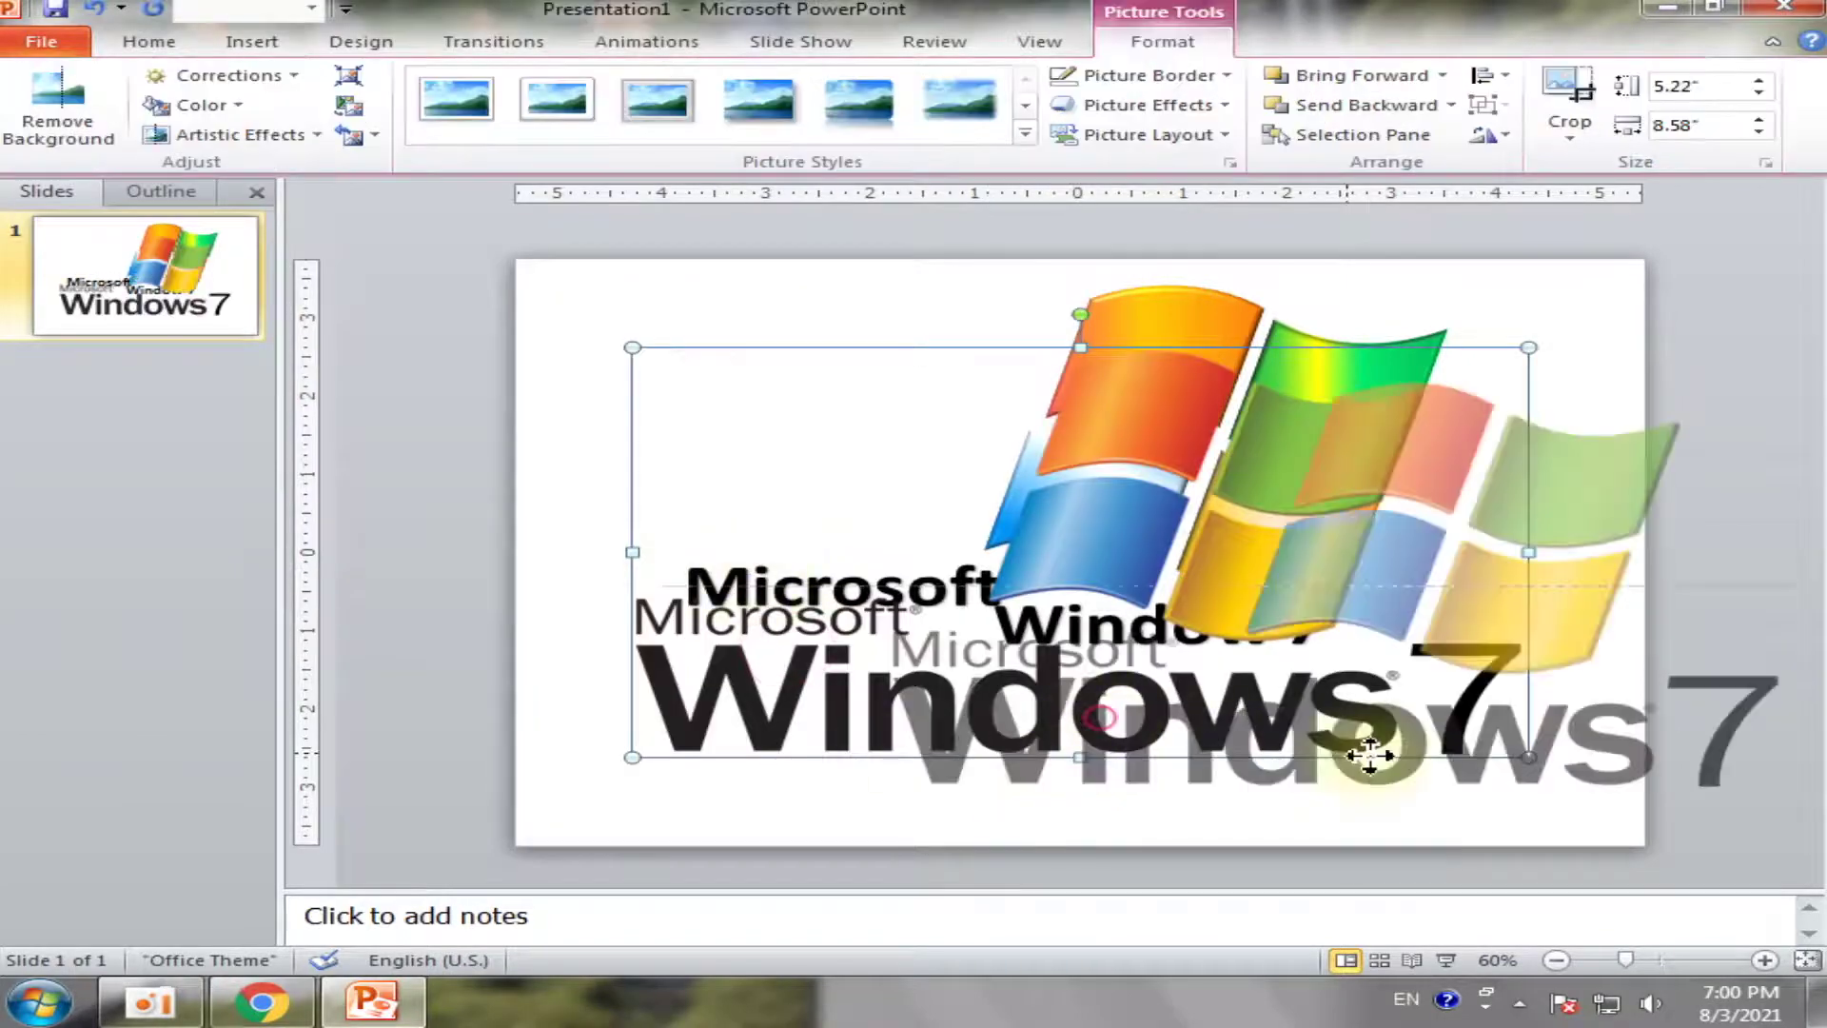
Shrink the logo to 2.86" × 4.69" and place it in the slide's upper-left area
{"action": "left_click_drag", "start_coordinate": [1073, 761], "coordinate": [748, 762]}
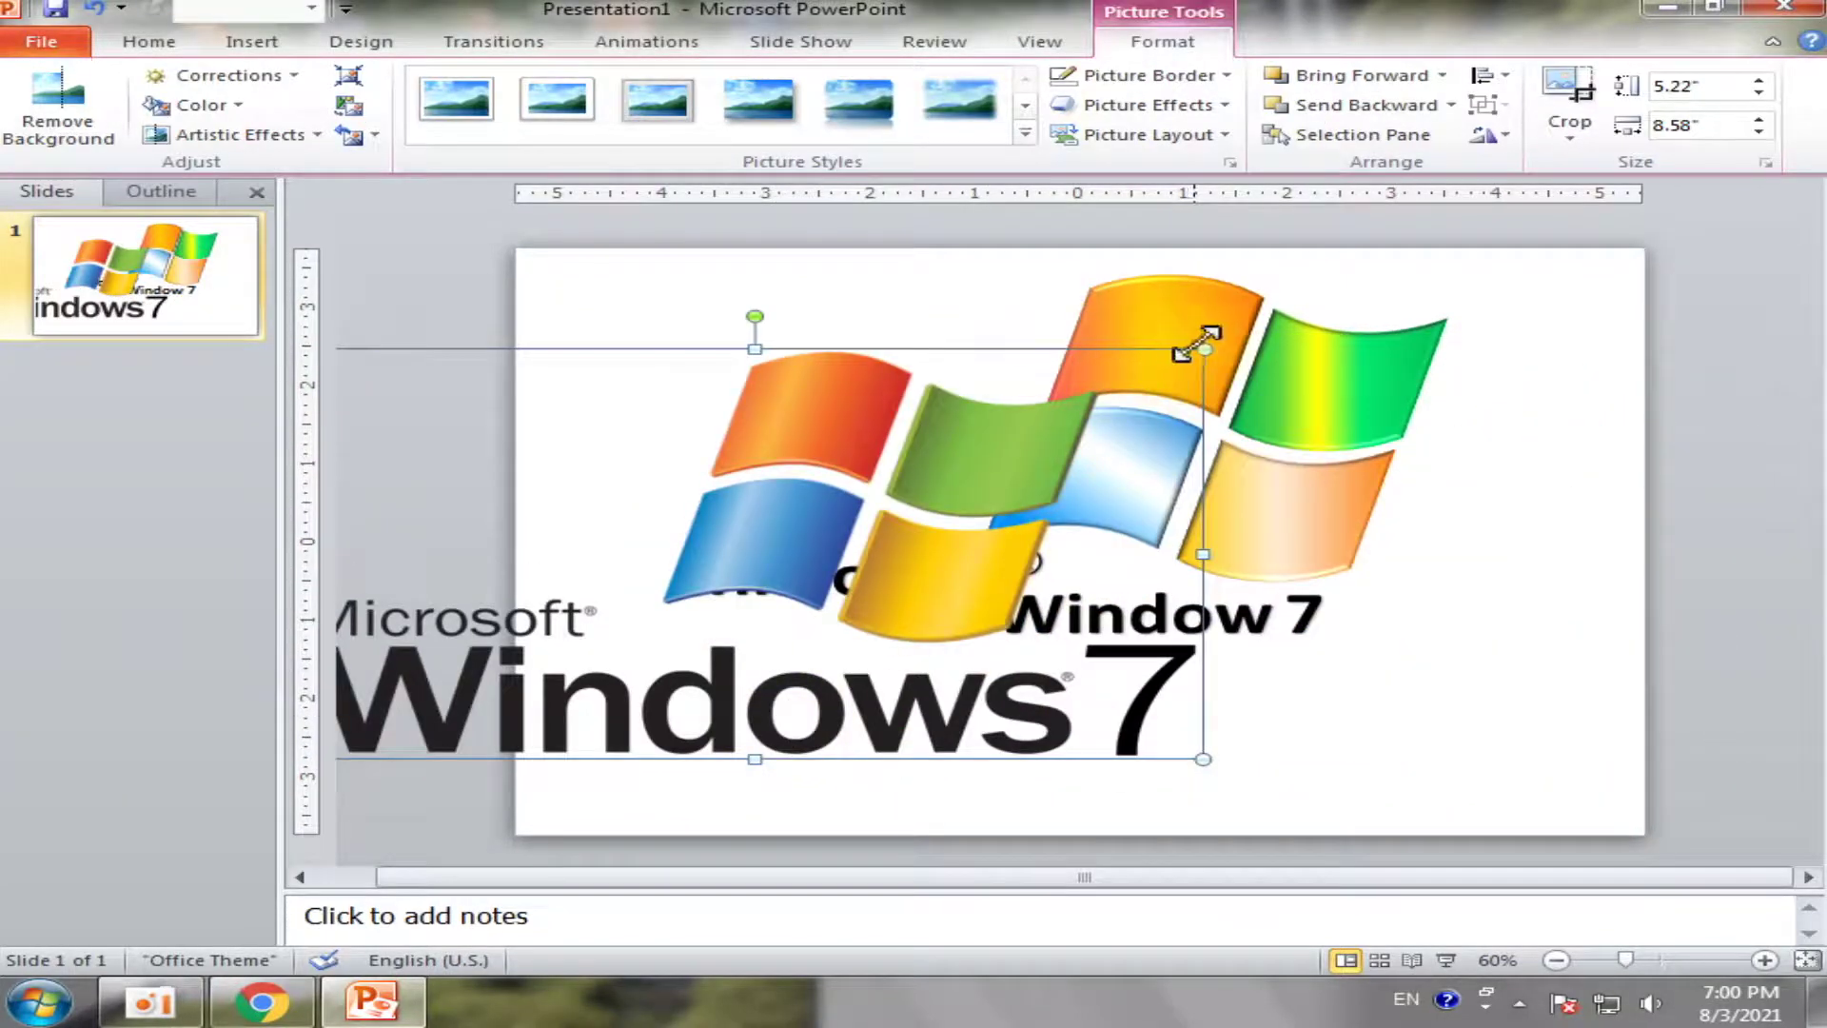
{"action": "left_click_drag", "start_coordinate": [1201, 348], "coordinate": [632, 530]}
{"action": "mouse_move", "coordinate": [591, 653]}
{"action": "left_mouse_down"}
{"action": "mouse_move", "coordinate": [719, 357]}
{"action": "mouse_move", "coordinate": [788, 376]}
{"action": "mouse_move", "coordinate": [703, 344]}
{"action": "left_mouse_up"}
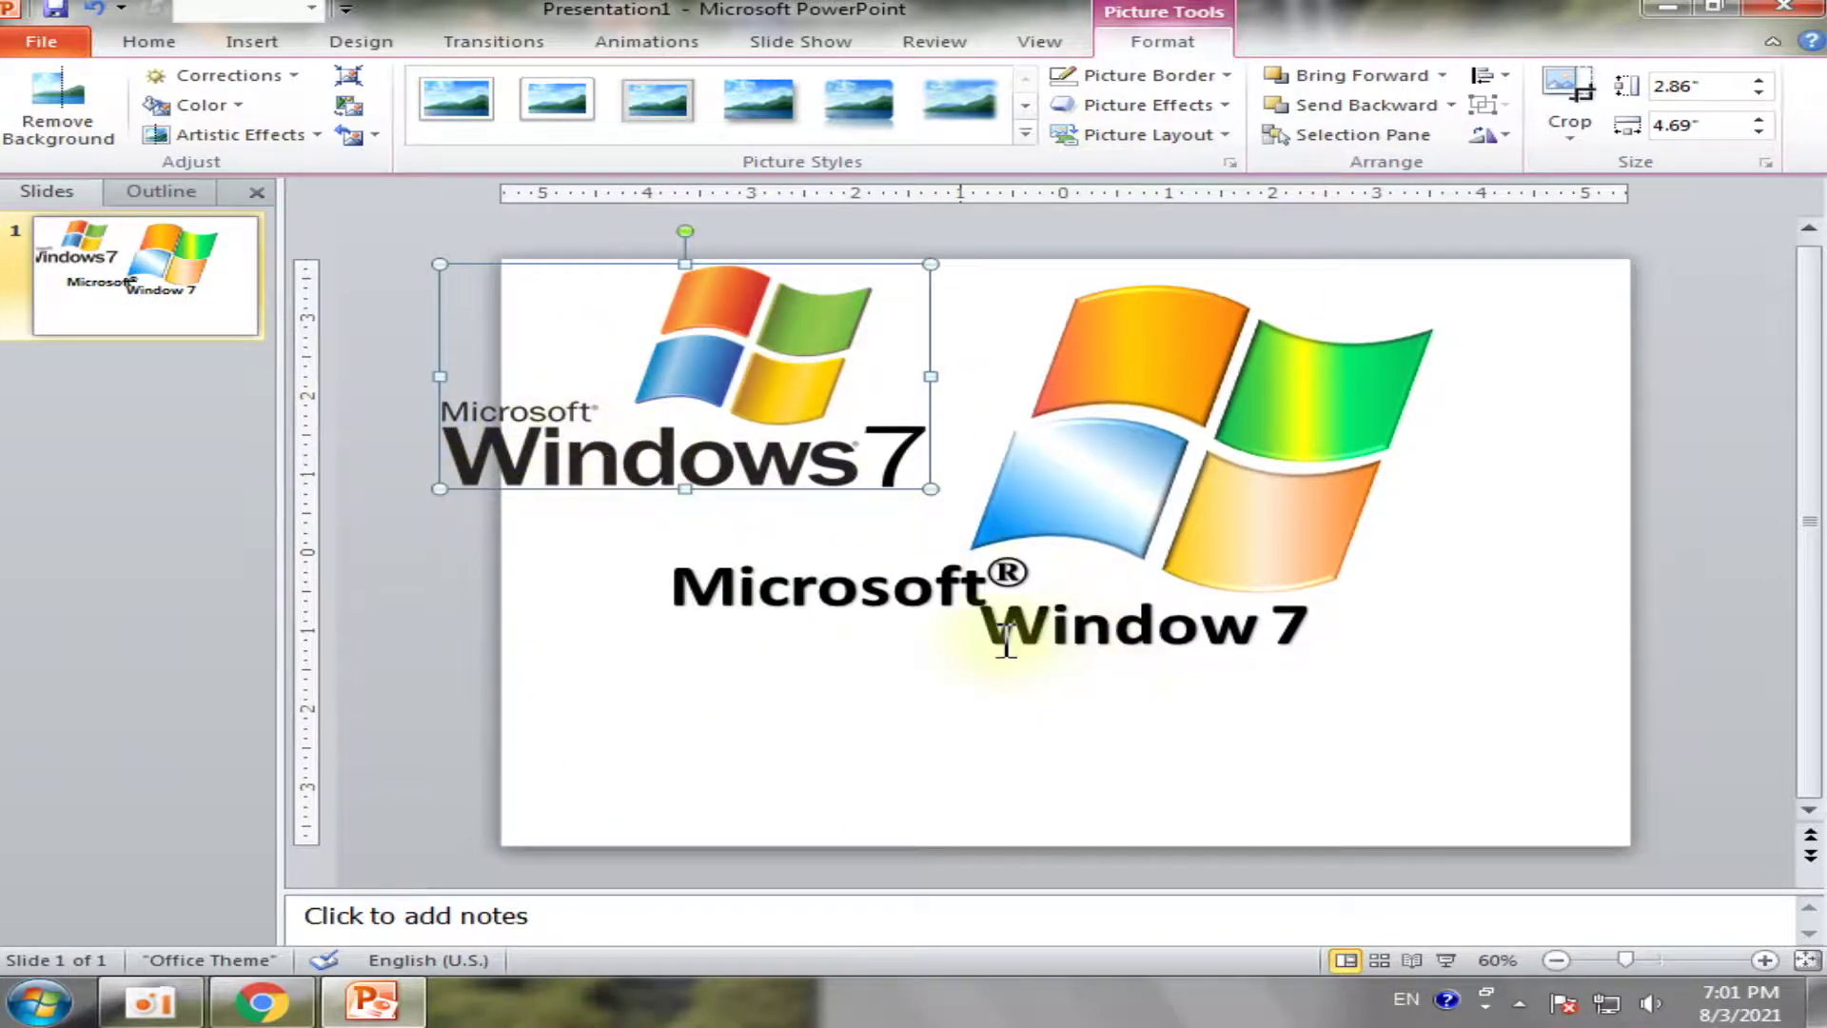
Reduce the word Microsoft to 36 pt and shift its text box slightly right
{"action": "left_click", "coordinate": [902, 599]}
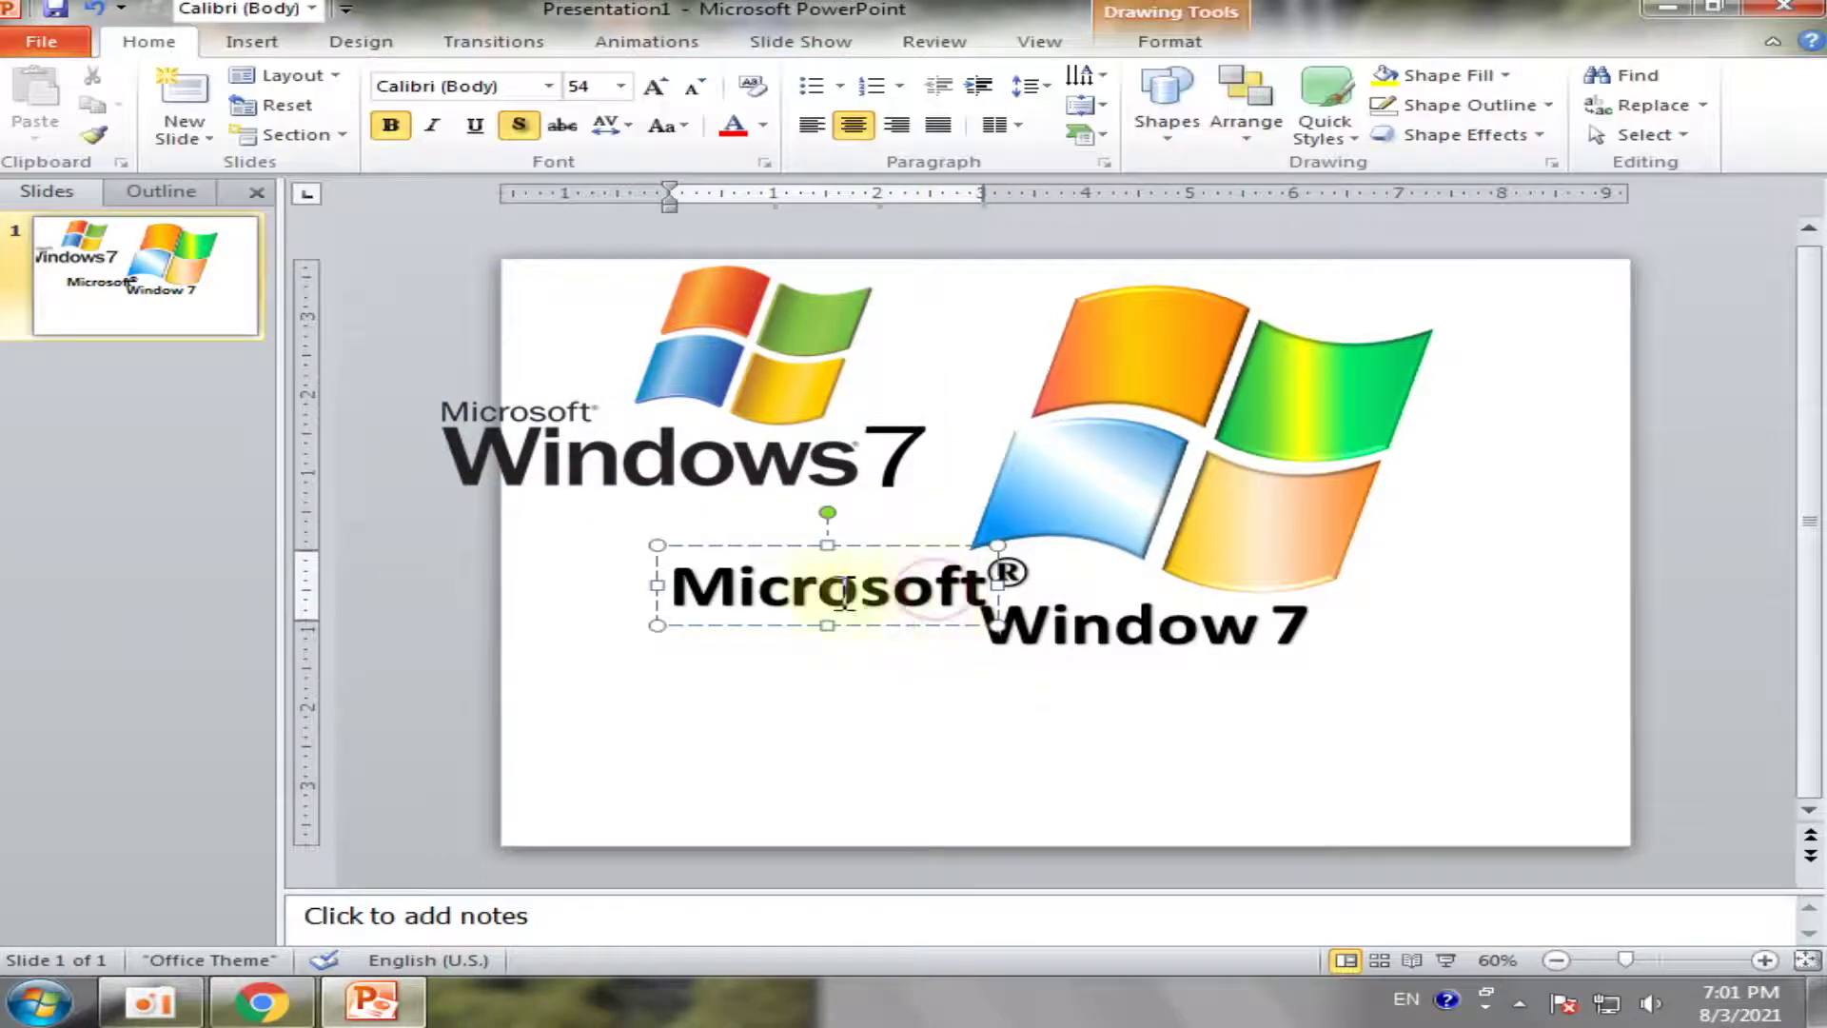
{"action": "left_click_drag", "start_coordinate": [683, 585], "coordinate": [970, 592]}
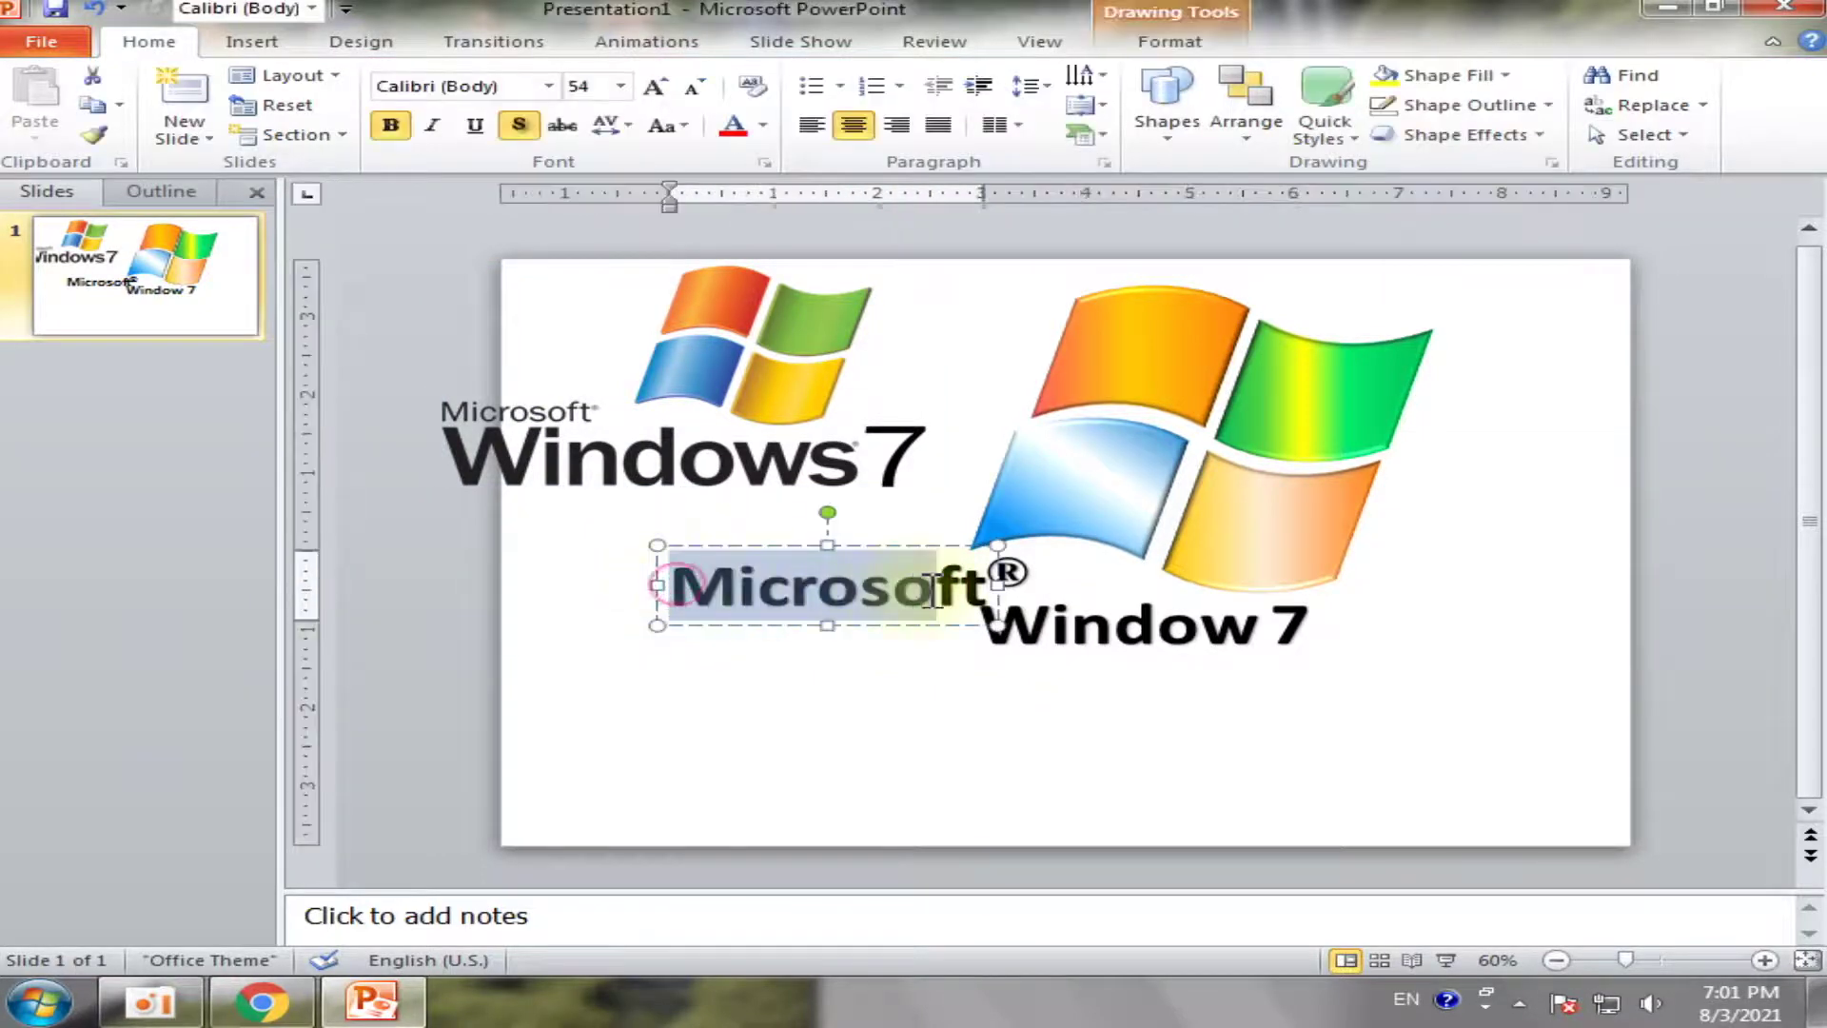
{"action": "key", "text": "ctrl+shift+less"}
{"action": "key", "text": "ctrl+shift+less"}
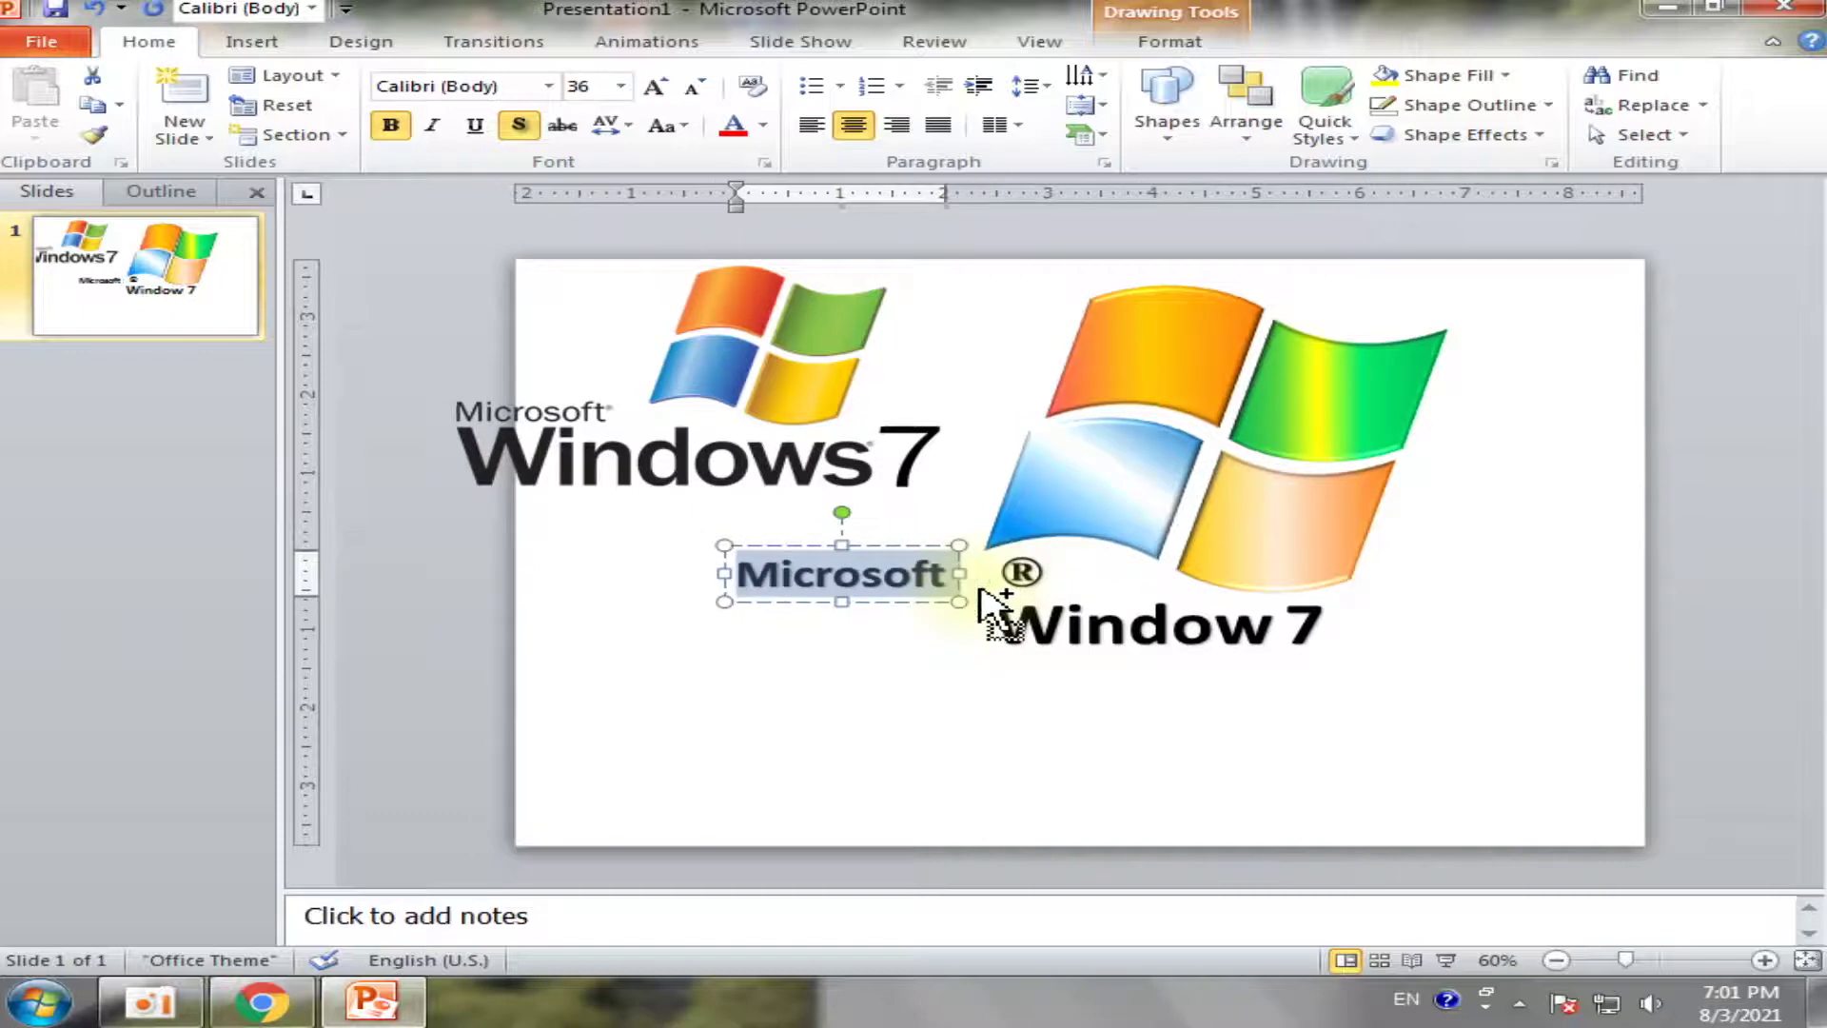
{"action": "left_click", "coordinate": [975, 671]}
{"action": "left_click", "coordinate": [902, 604]}
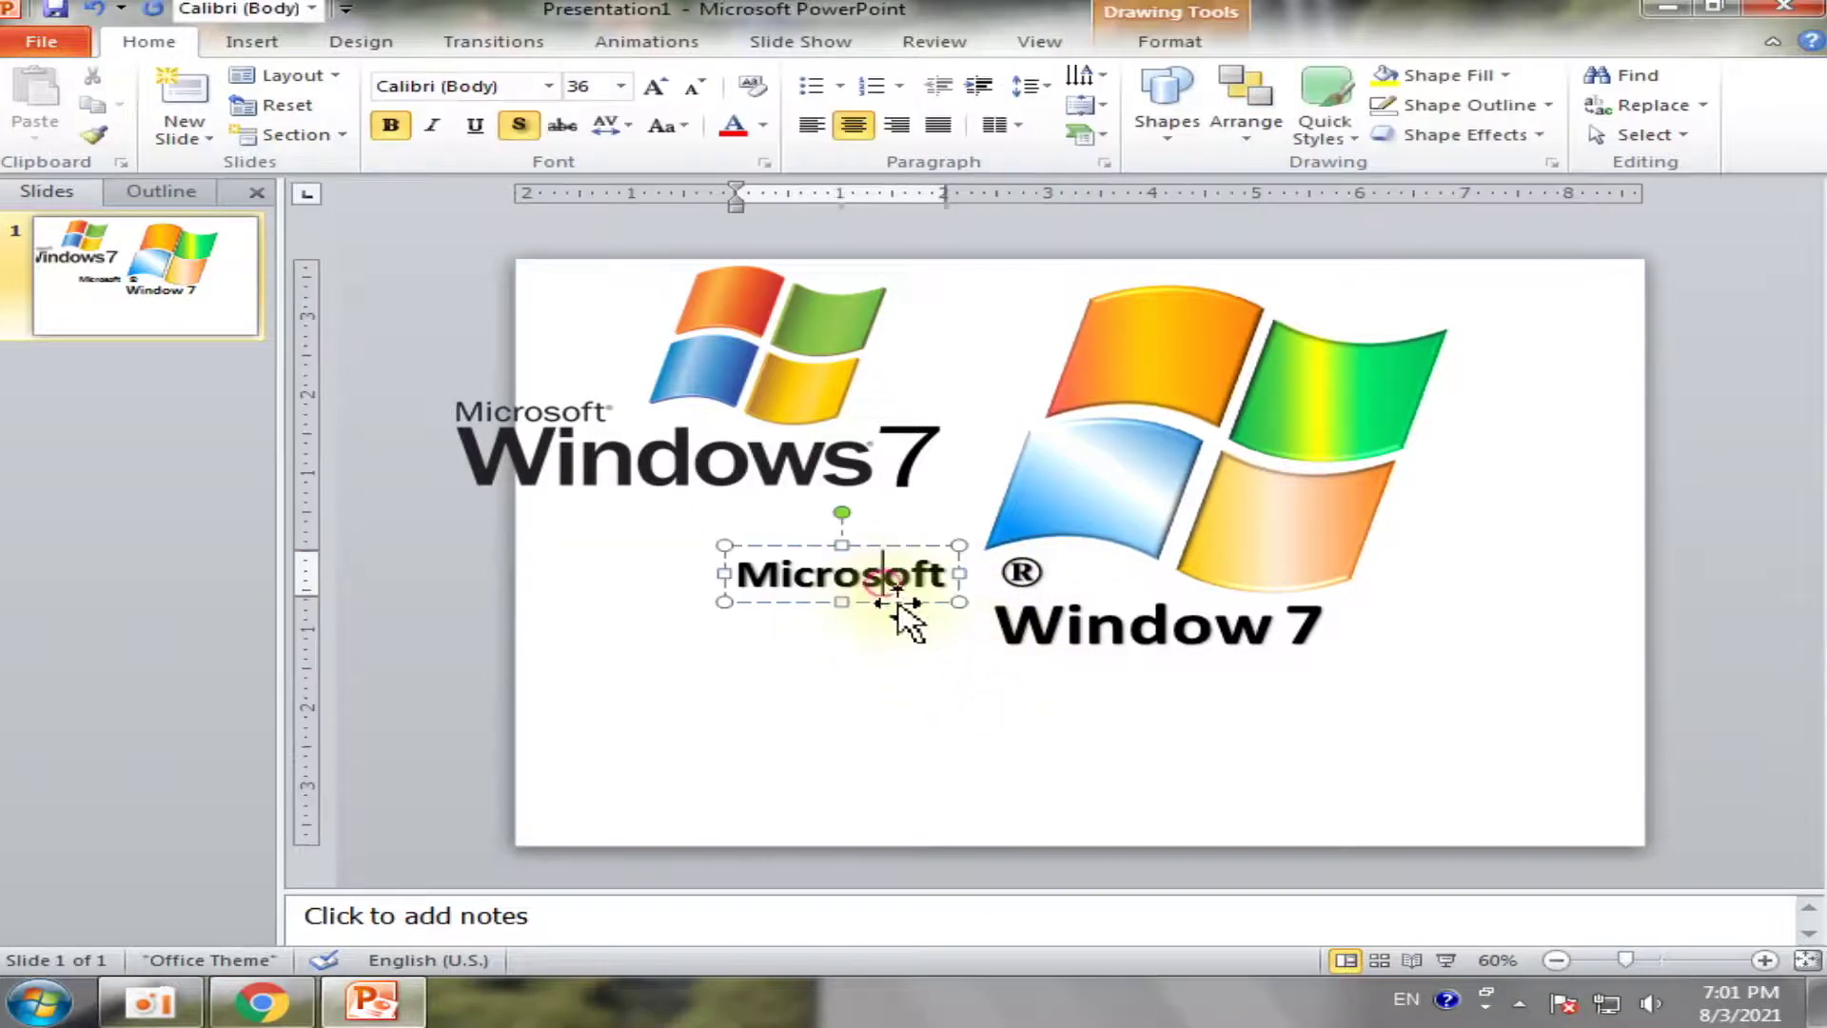
{"action": "left_click_drag", "start_coordinate": [904, 601], "coordinate": [926, 601]}
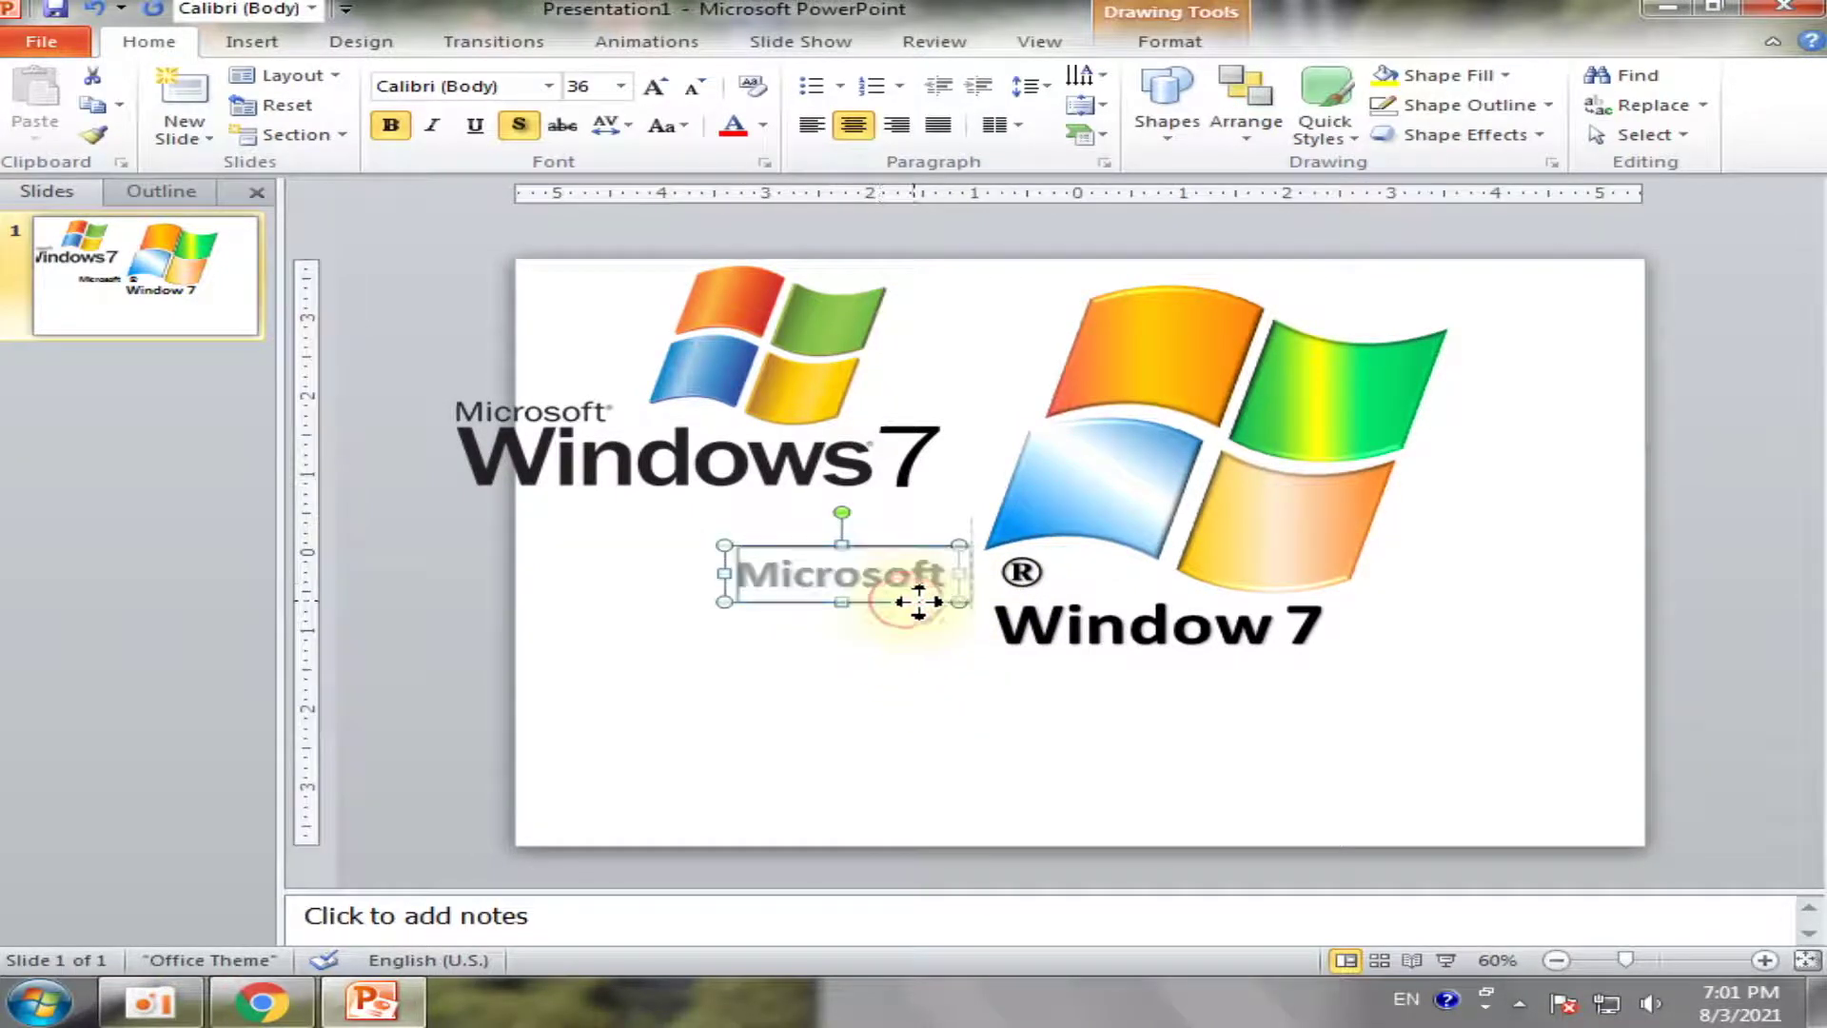
Shrink the ® from 40 to 28 pt and tuck it tight against Microsoft
{"action": "left_click", "coordinate": [1026, 576]}
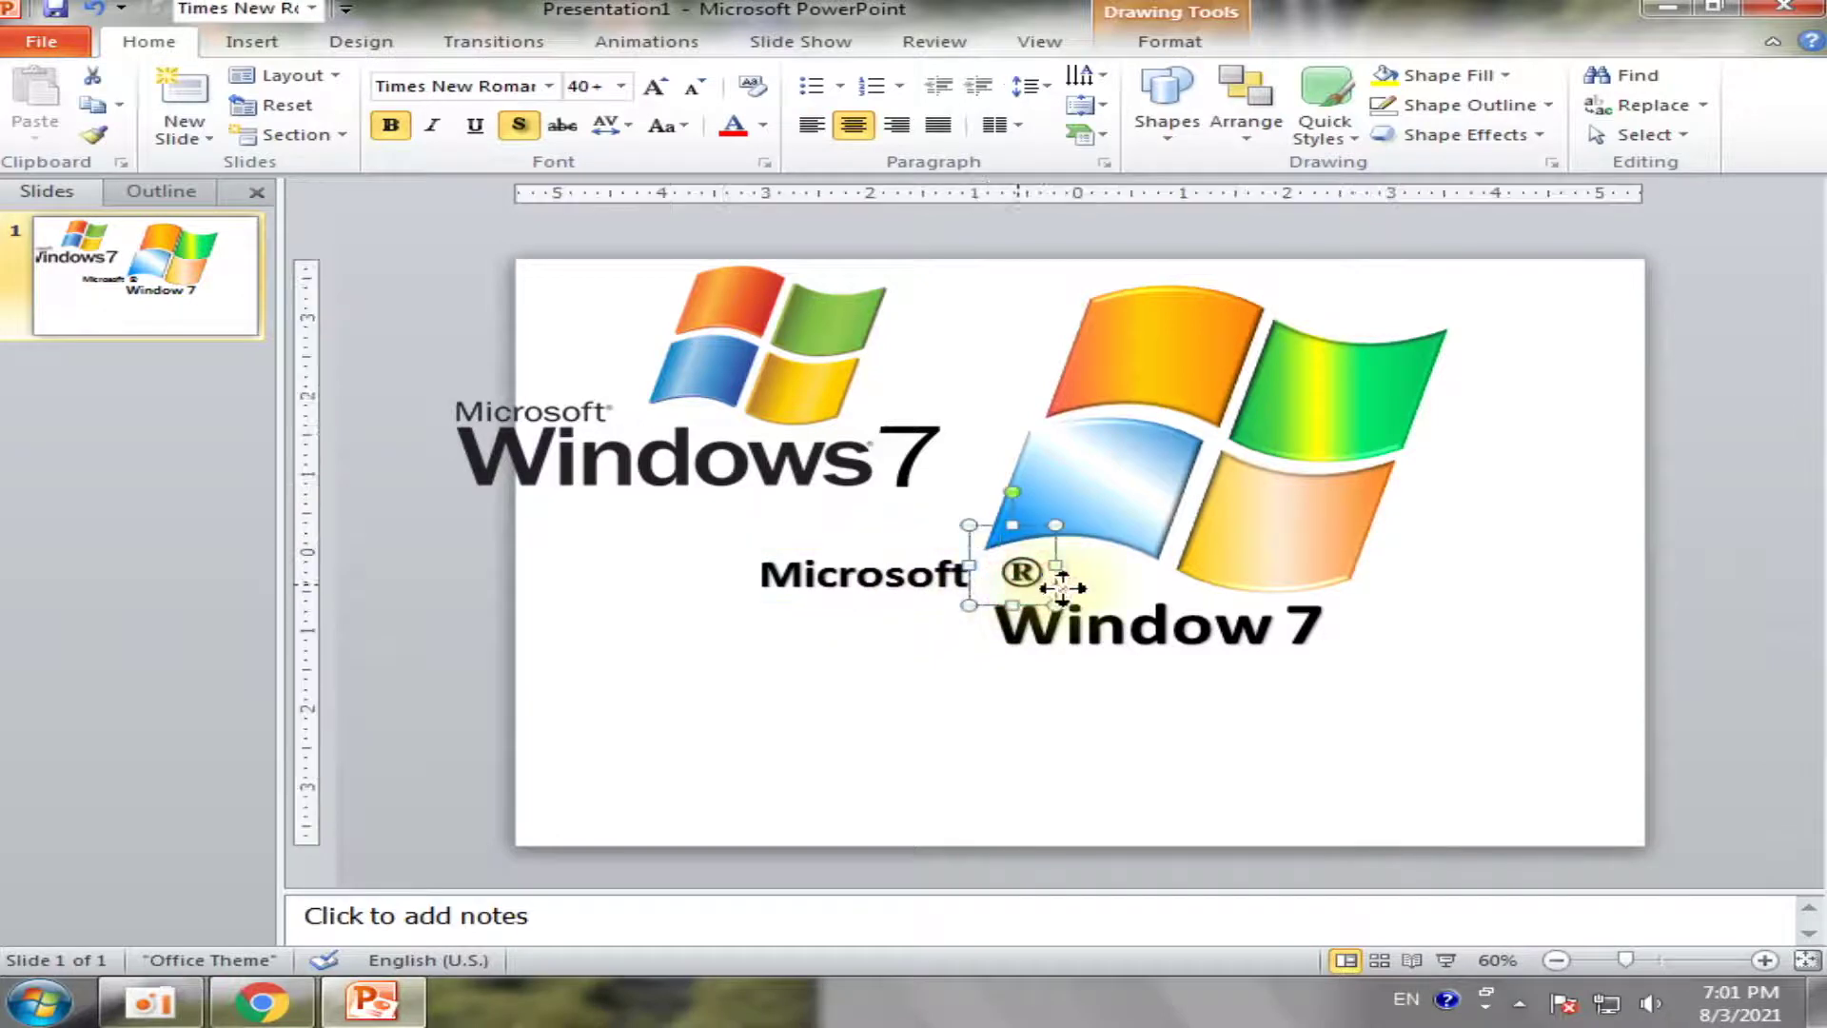
{"action": "key", "text": "Left"}
{"action": "key", "text": "Left"}
{"action": "key", "text": "Left"}
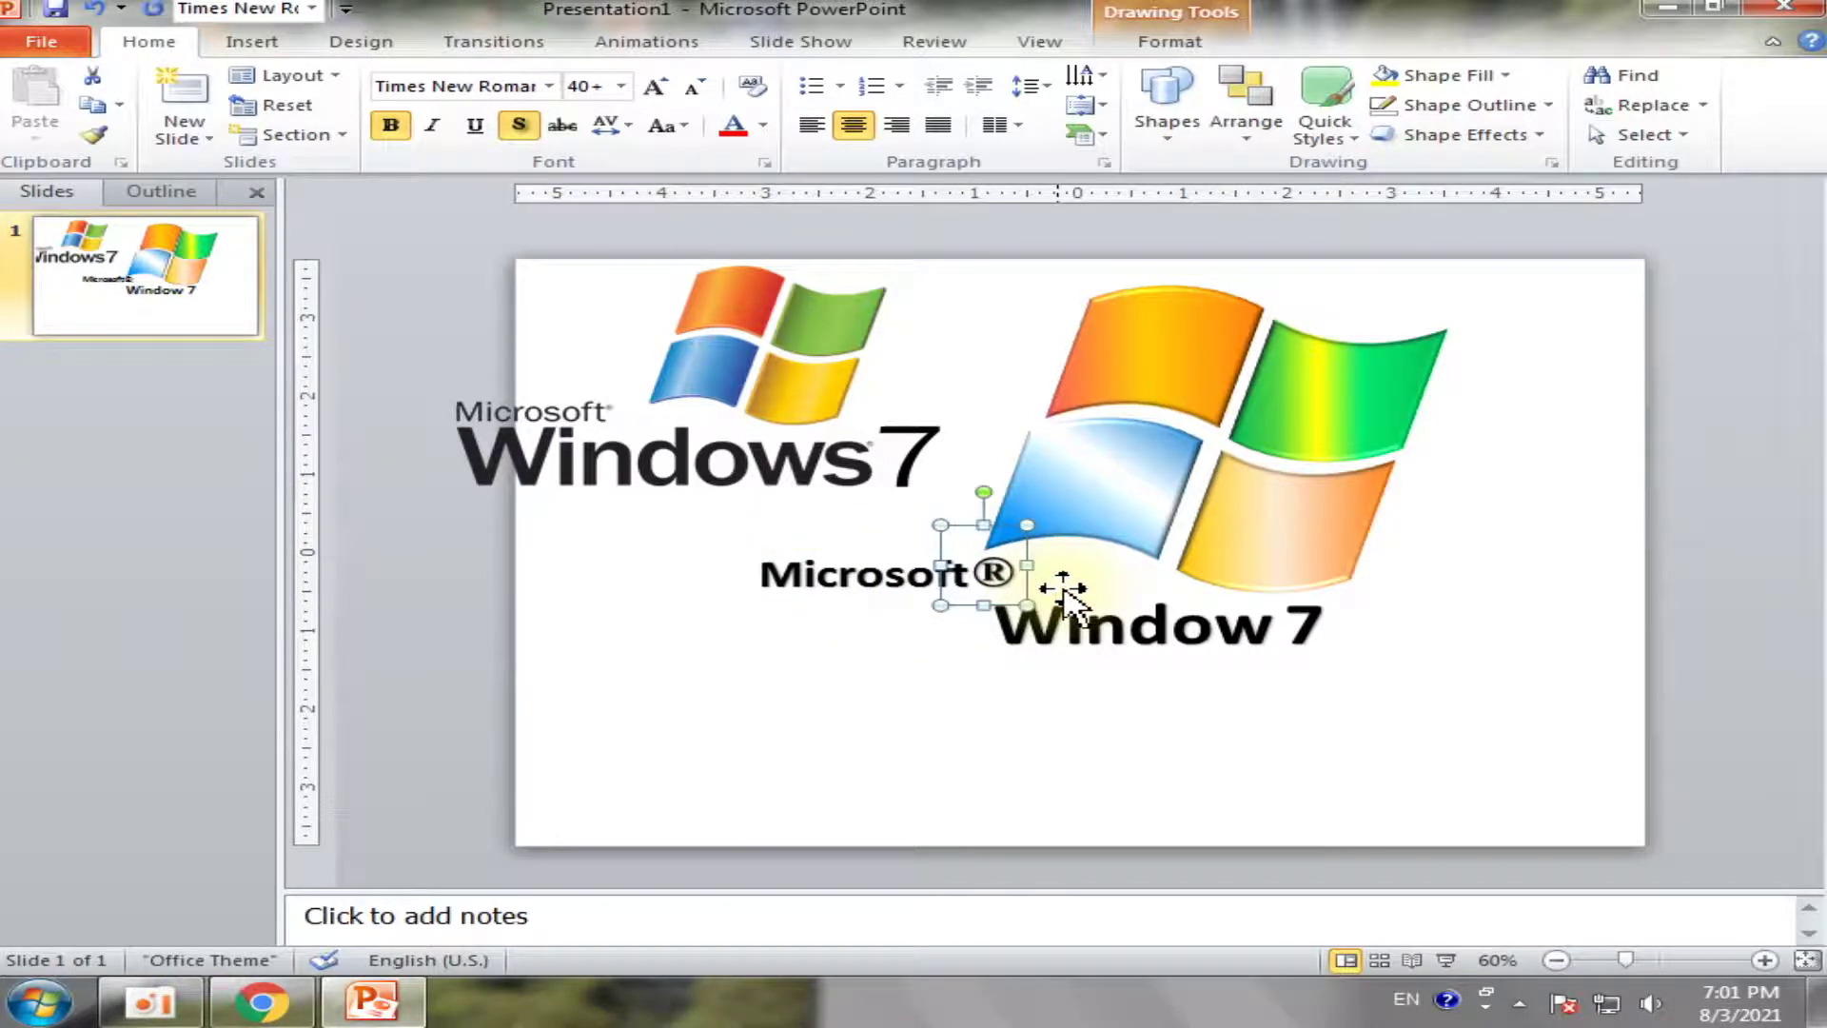
{"action": "left_click", "coordinate": [1012, 576]}
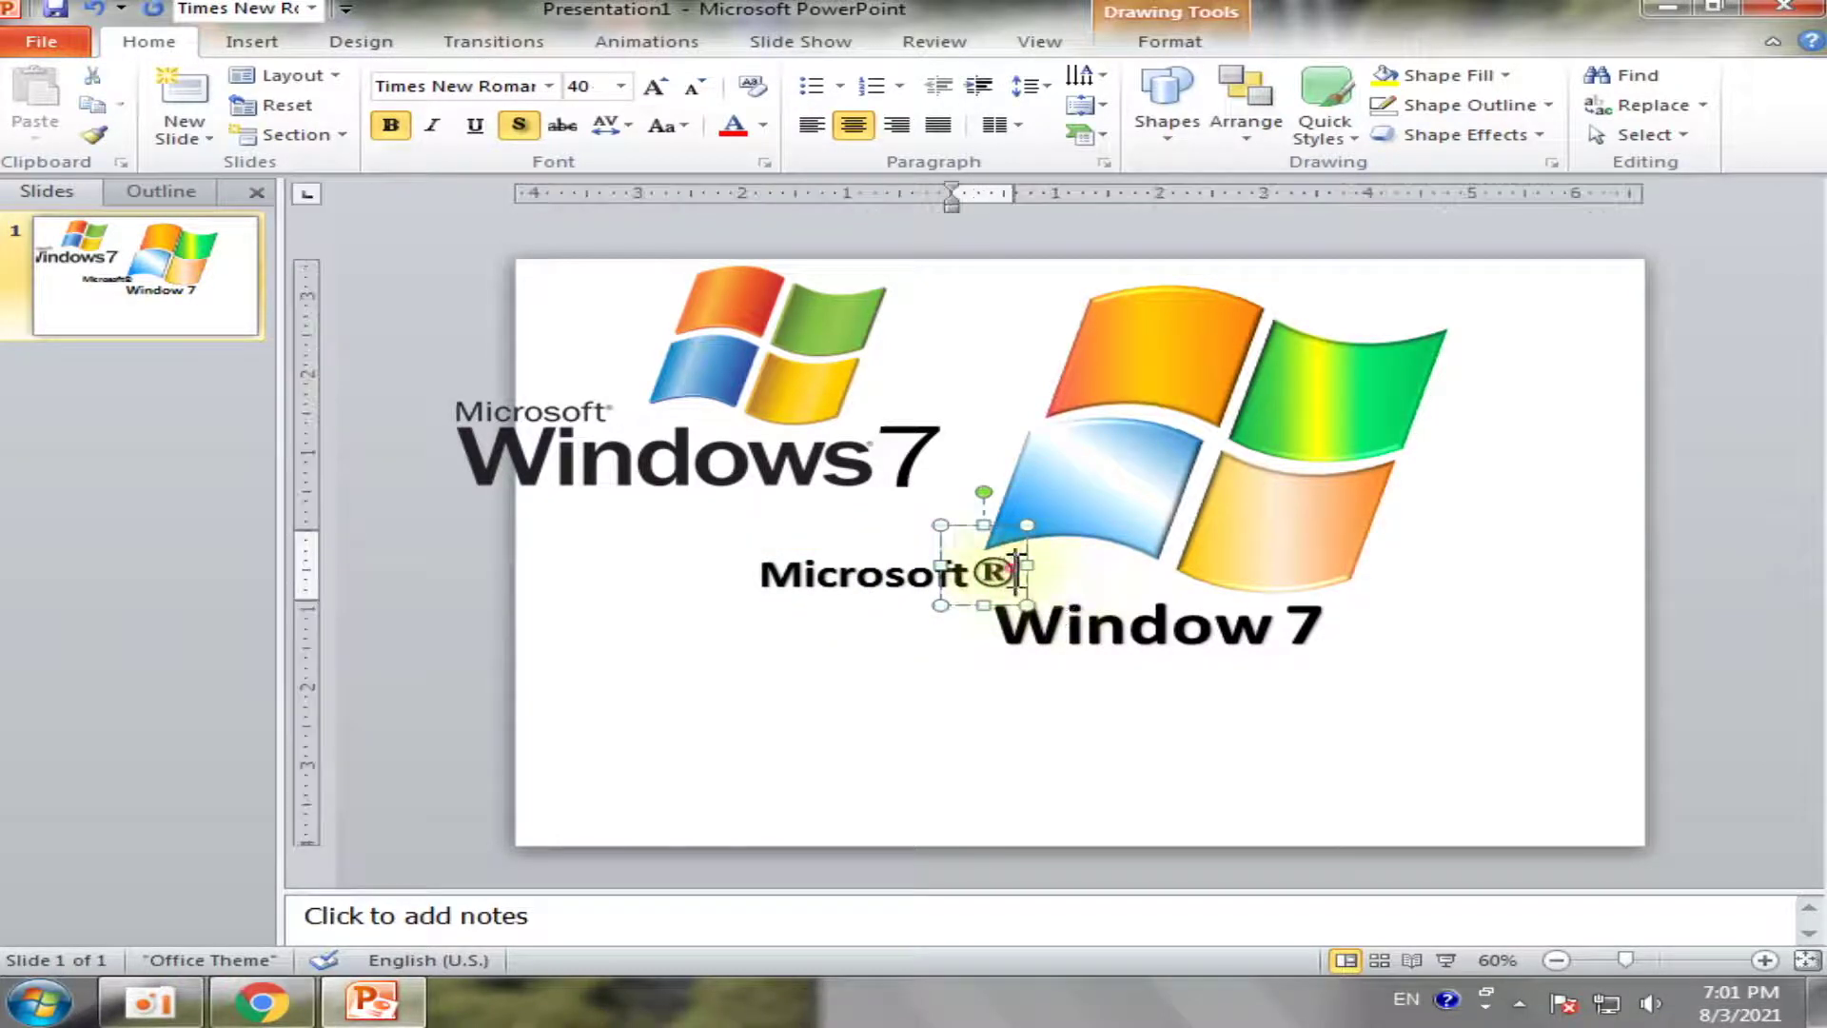
{"action": "key", "text": "ctrl+shift+less"}
{"action": "key", "text": "ctrl+shift+less"}
{"action": "key", "text": "ctrl+shift+less"}
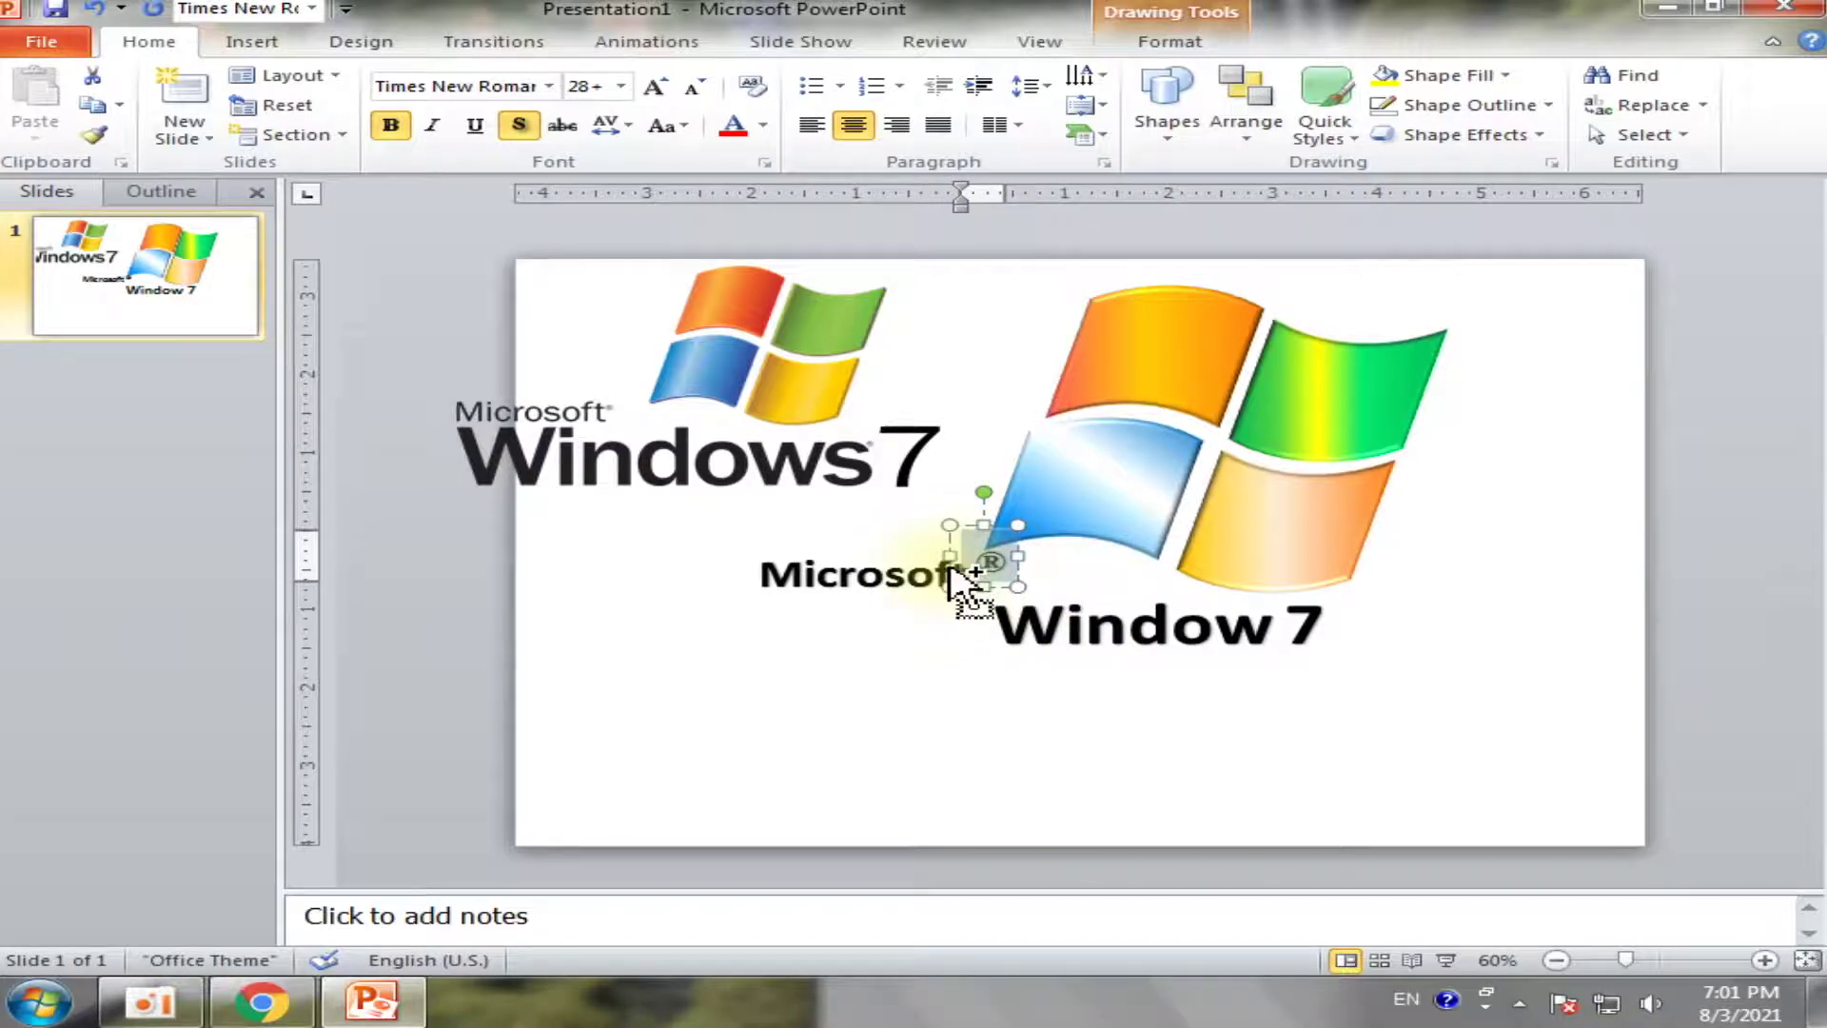
{"action": "left_click", "coordinate": [904, 676]}
{"action": "left_click", "coordinate": [988, 559]}
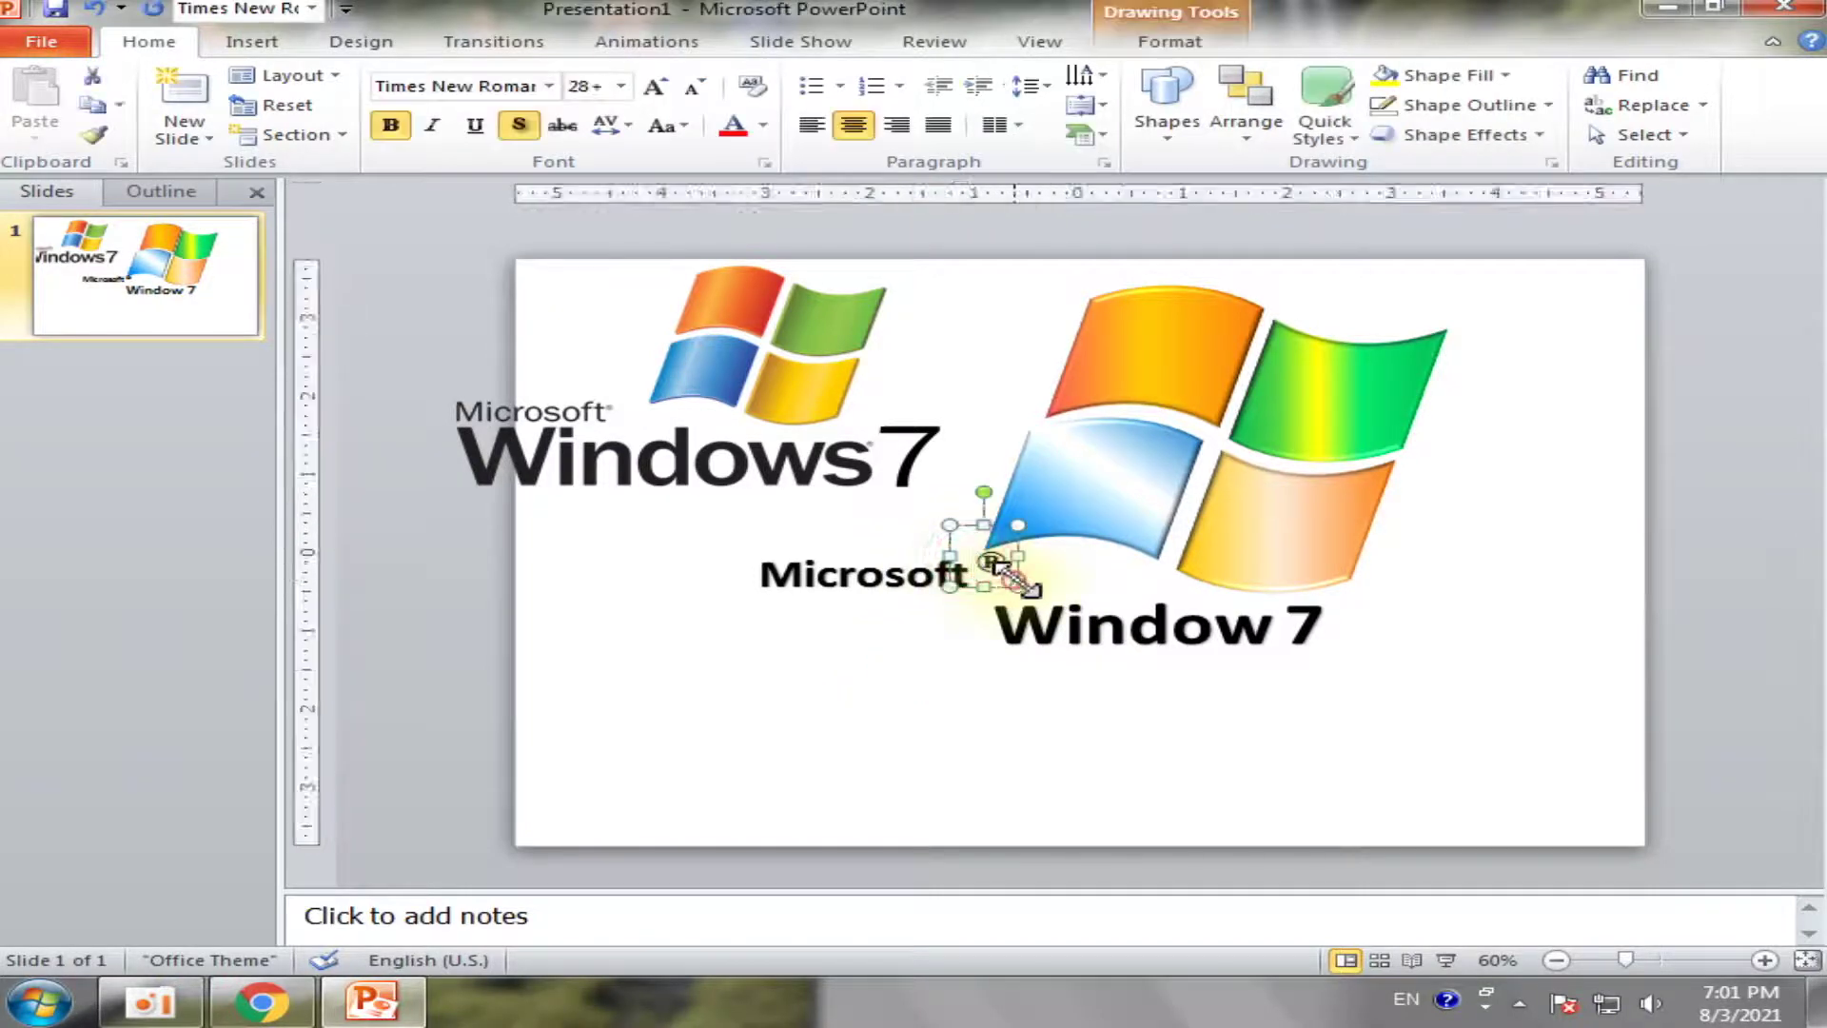
{"action": "key", "text": "Left"}
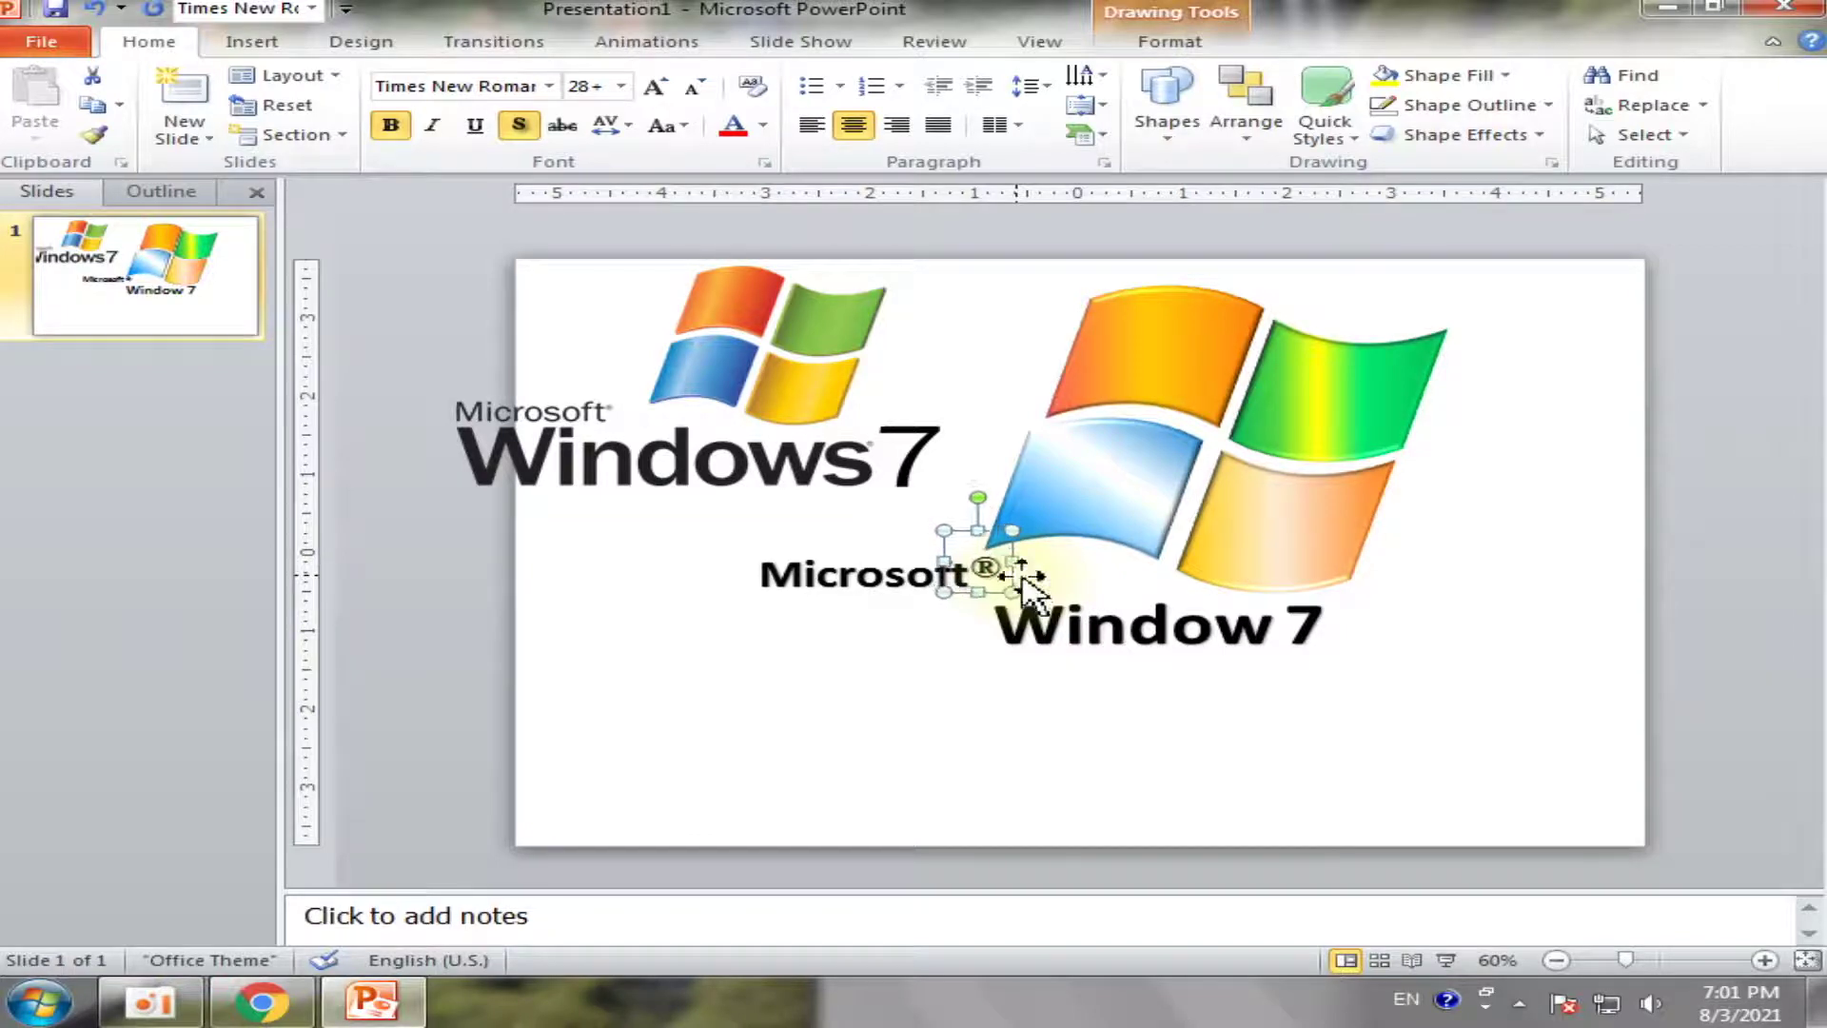
{"action": "left_click", "coordinate": [1103, 659]}
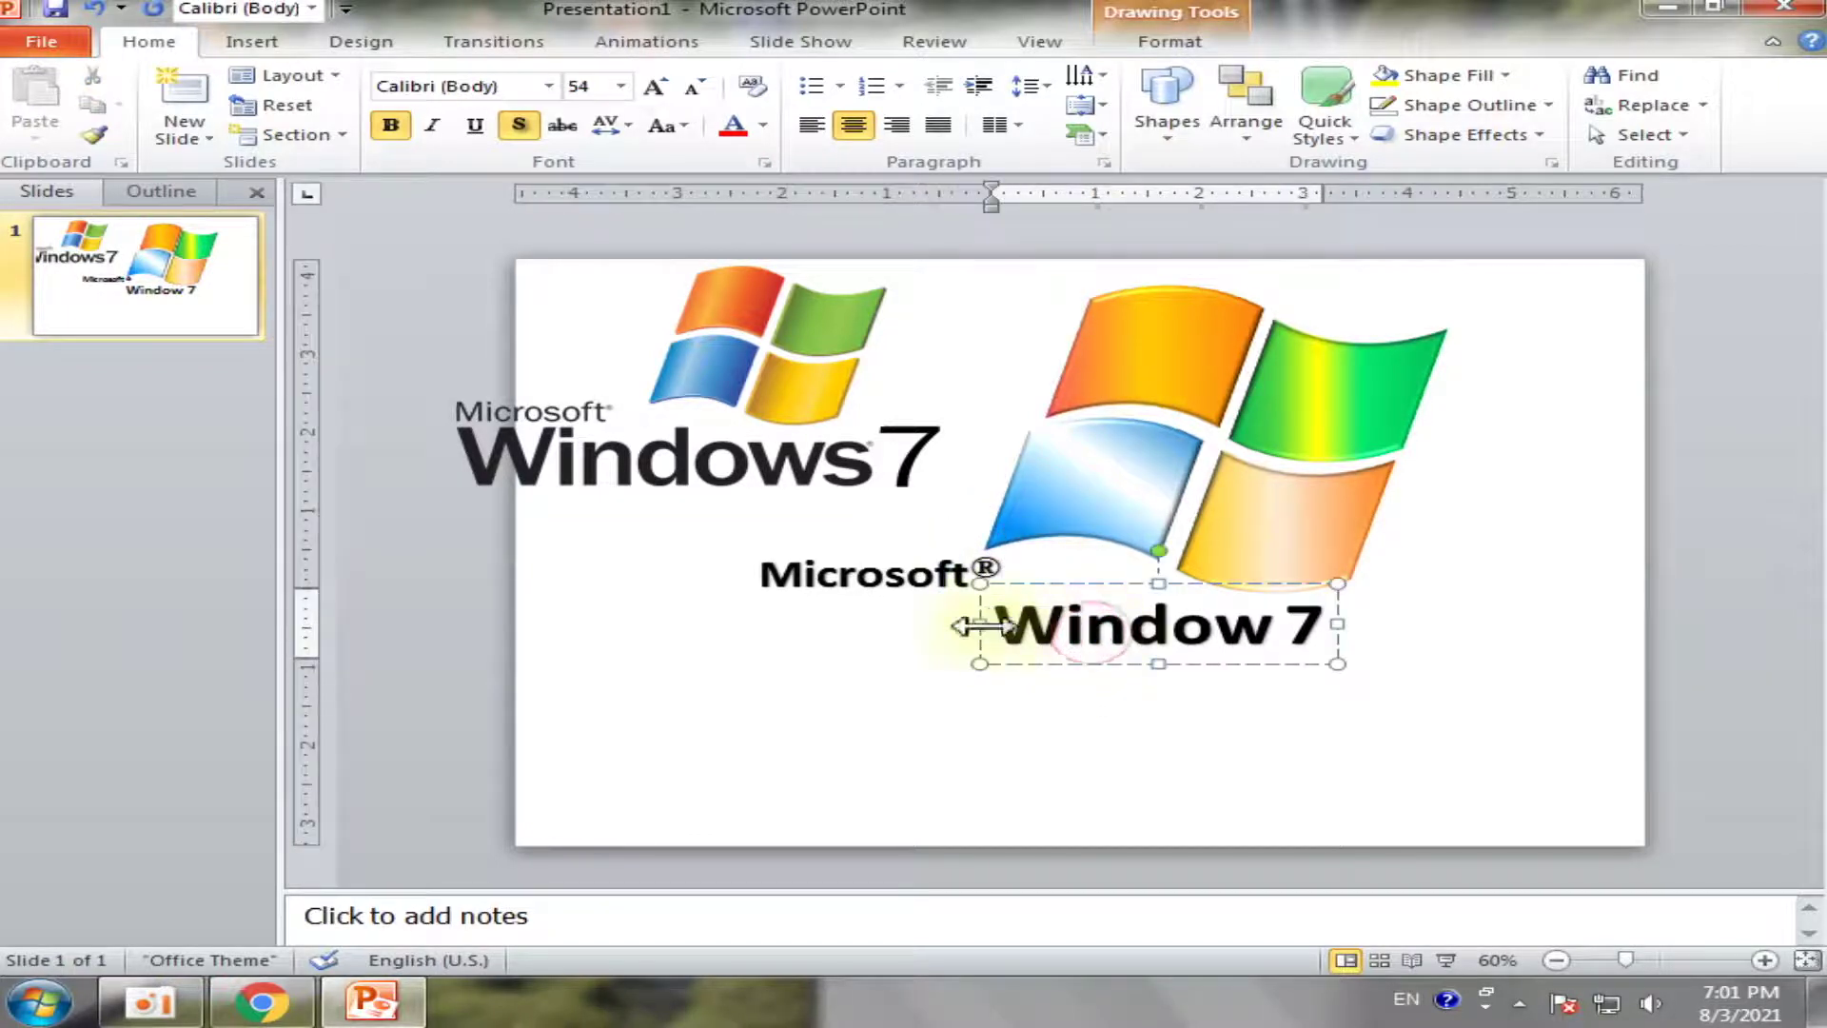
Left-align the Window 7 text and enlarge it to 96 pt
{"action": "left_click_drag", "start_coordinate": [981, 624], "coordinate": [747, 623]}
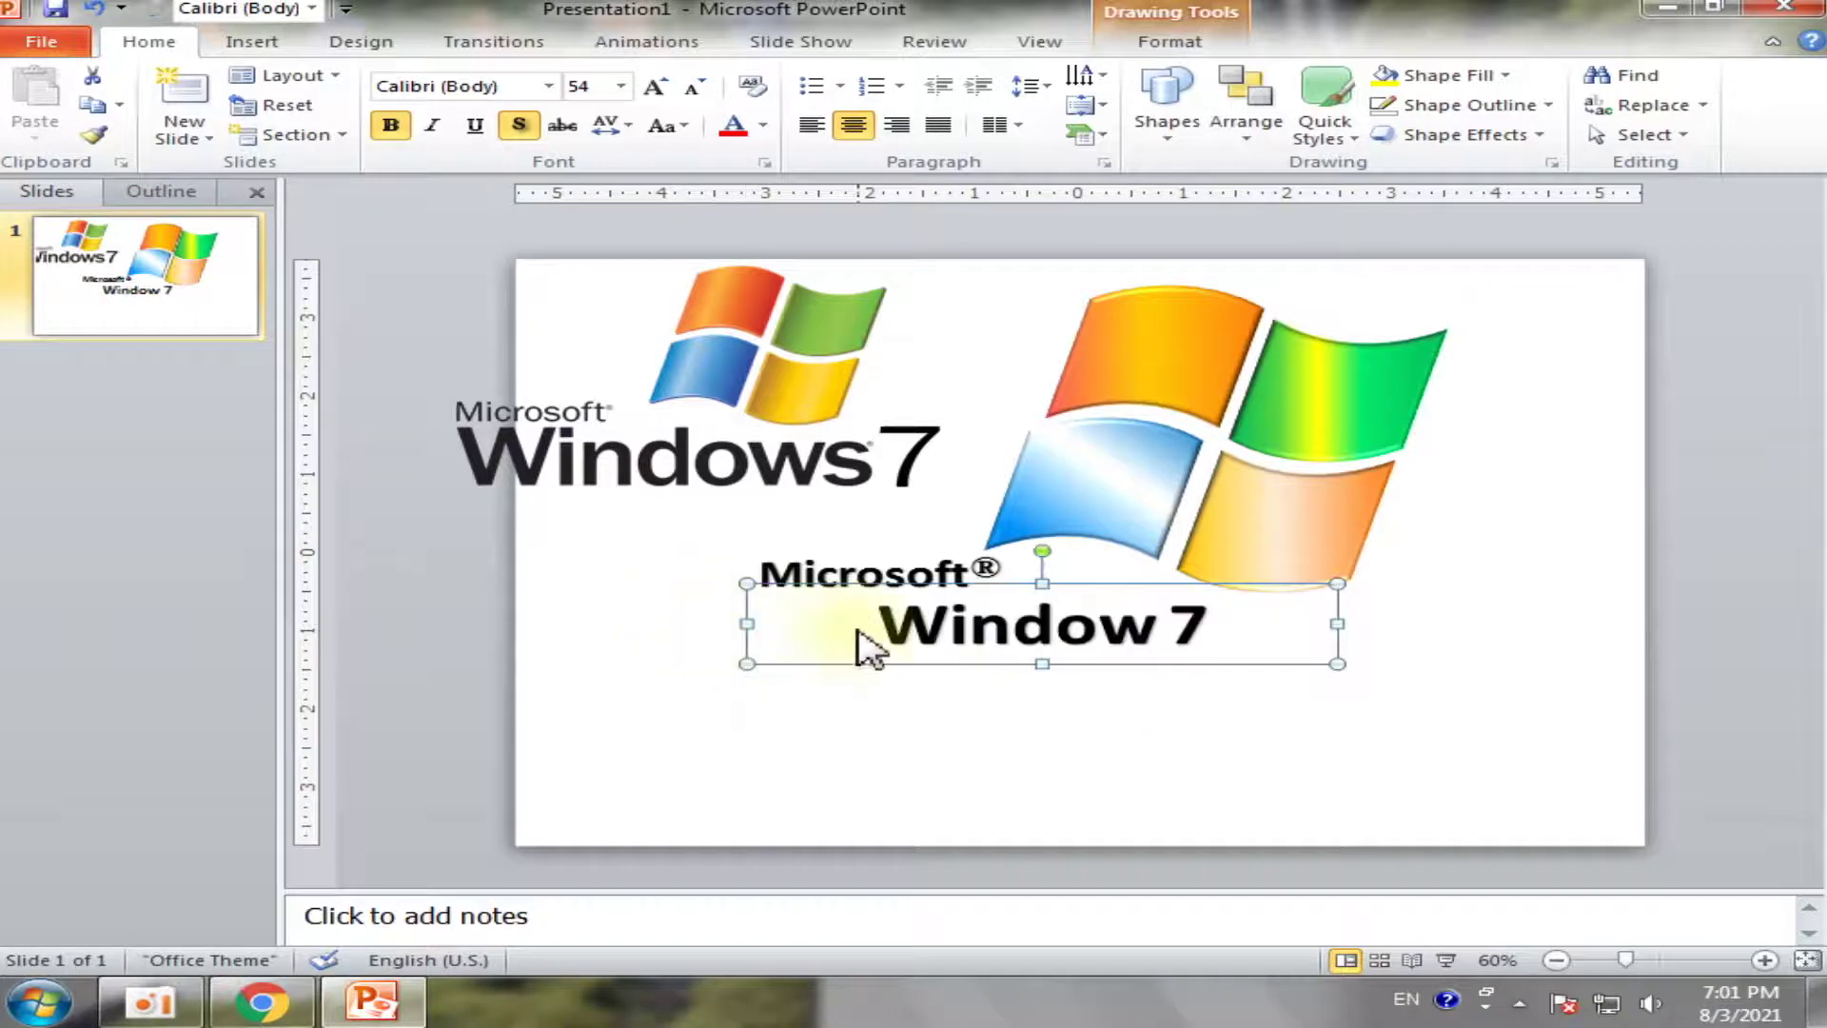
{"action": "left_click", "coordinate": [817, 124]}
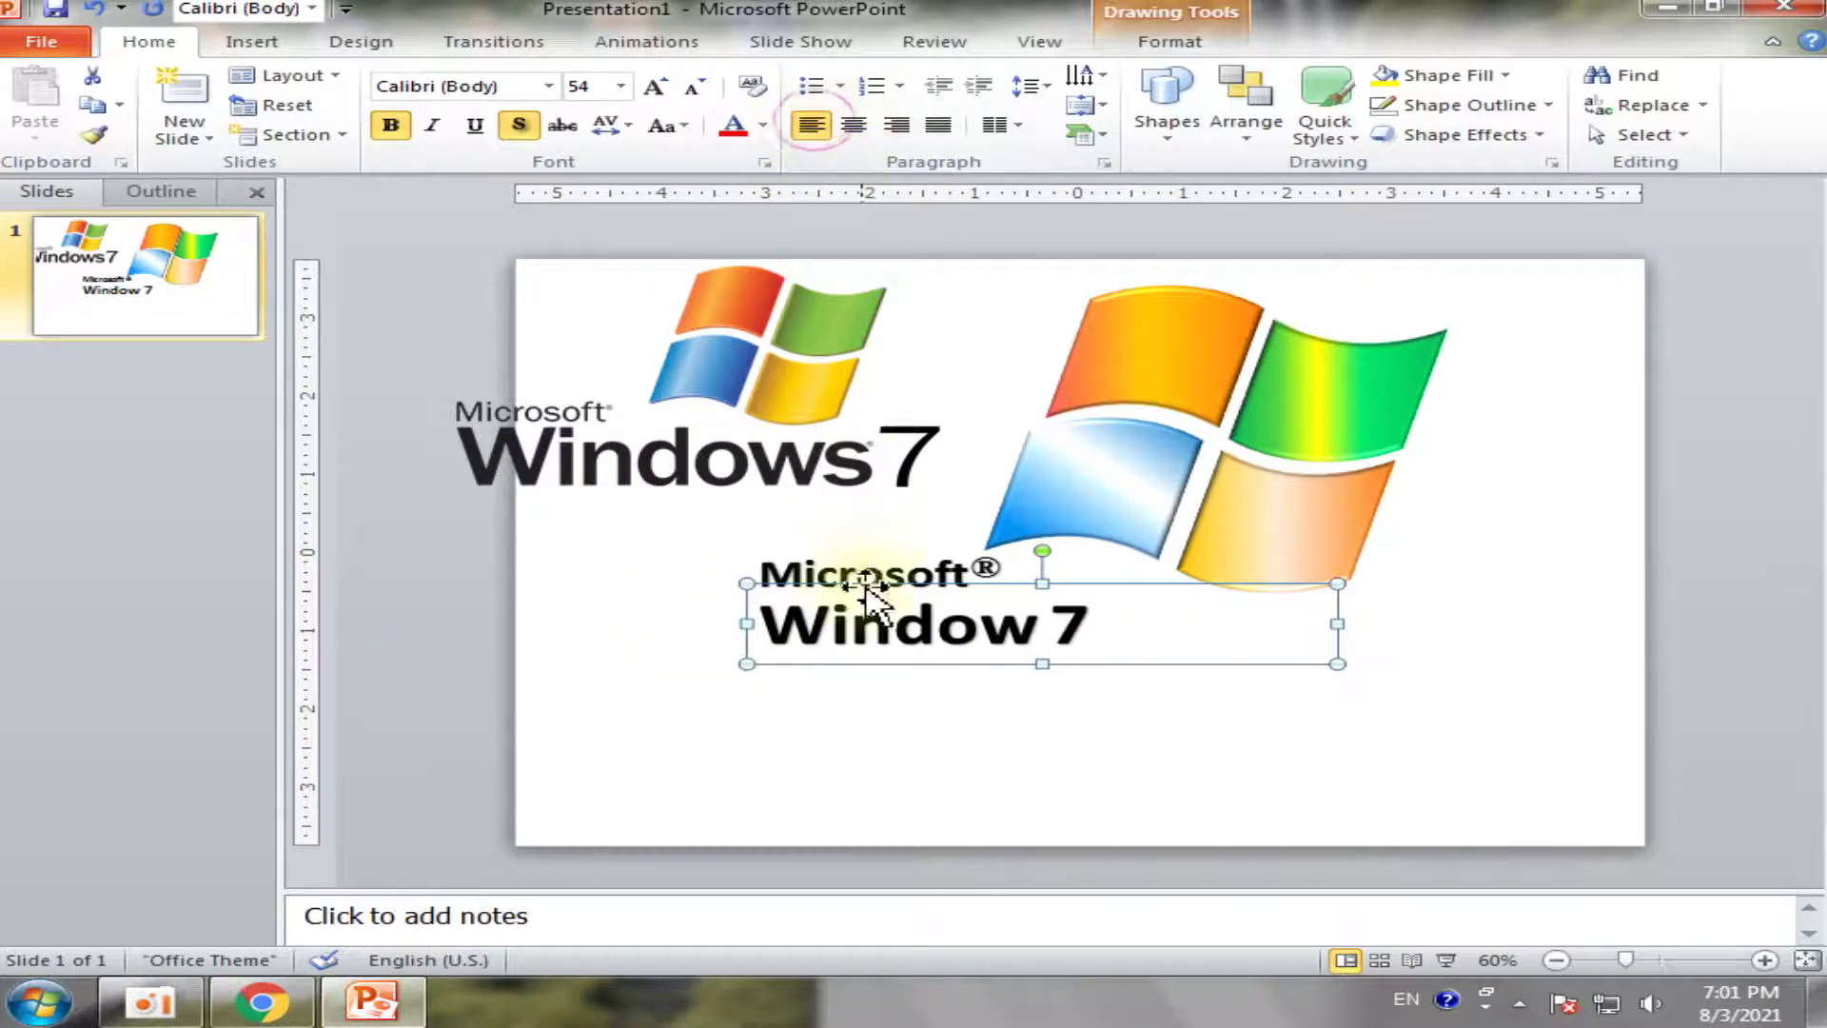
{"action": "left_click_drag", "start_coordinate": [1094, 617], "coordinate": [734, 620]}
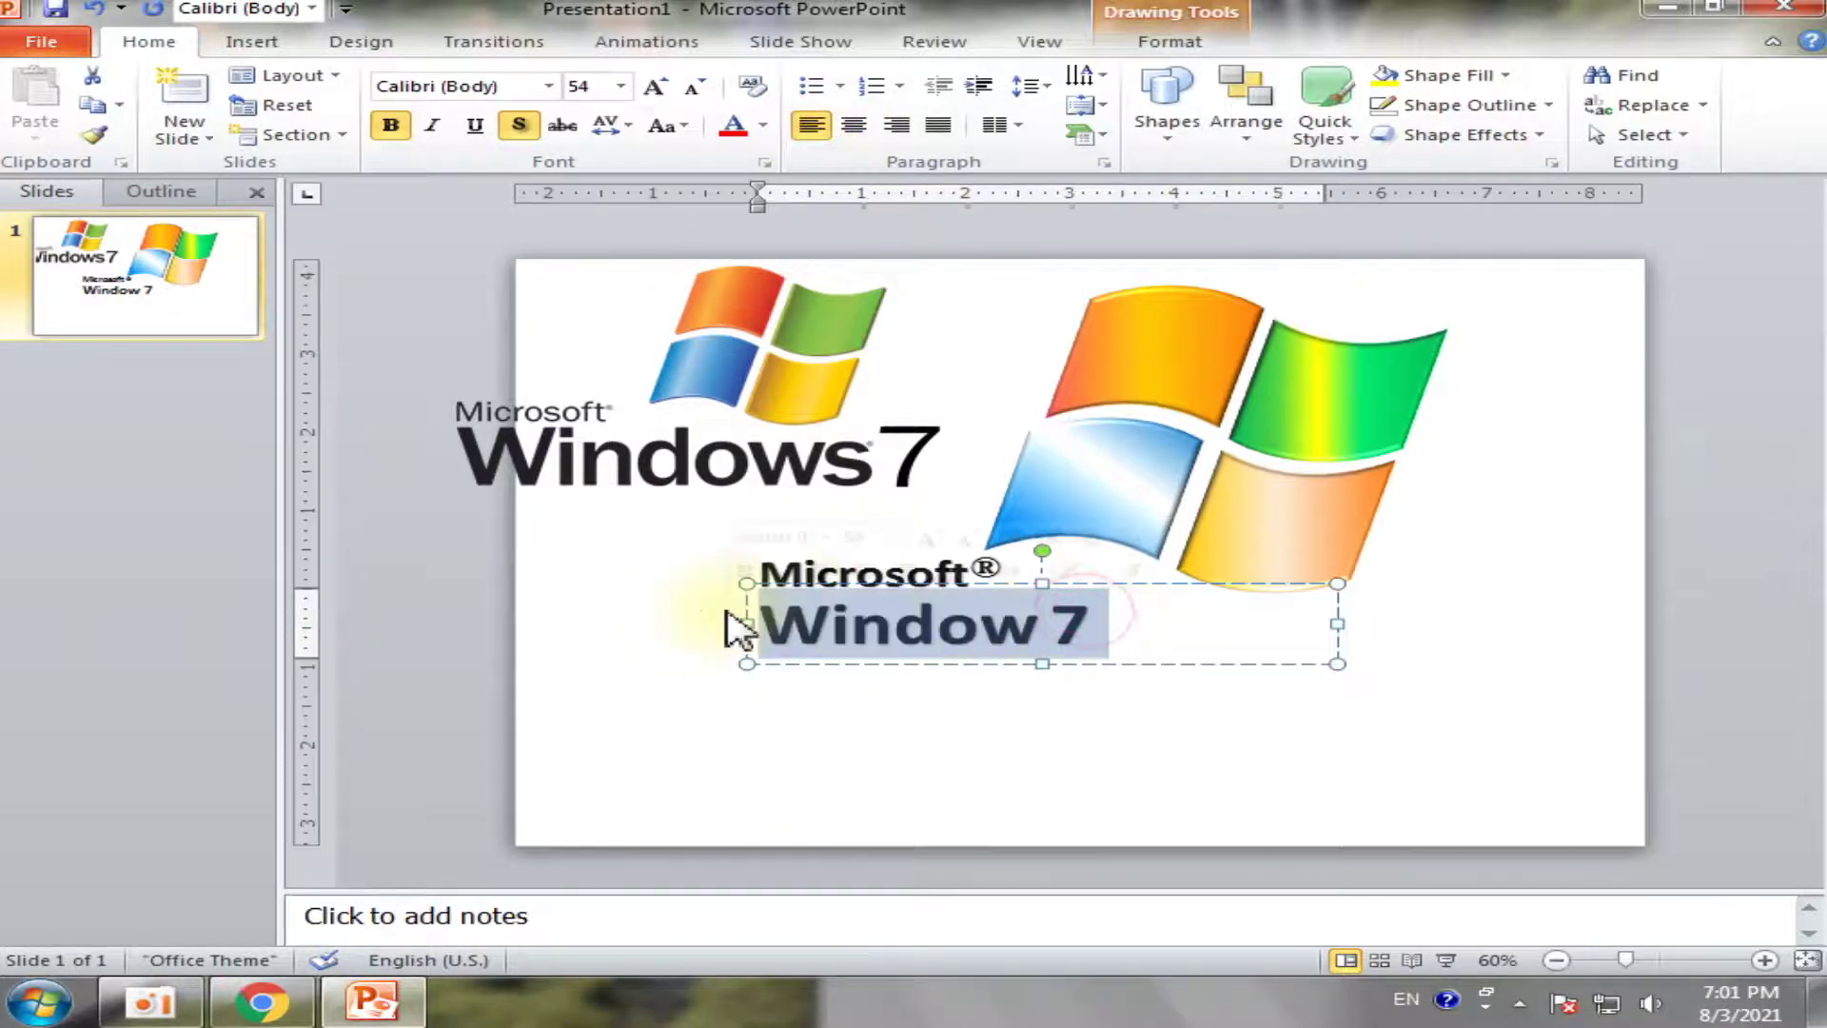
{"action": "key", "text": "ctrl+shift+period"}
{"action": "key", "text": "ctrl+shift+period"}
{"action": "key", "text": "ctrl+shift+period"}
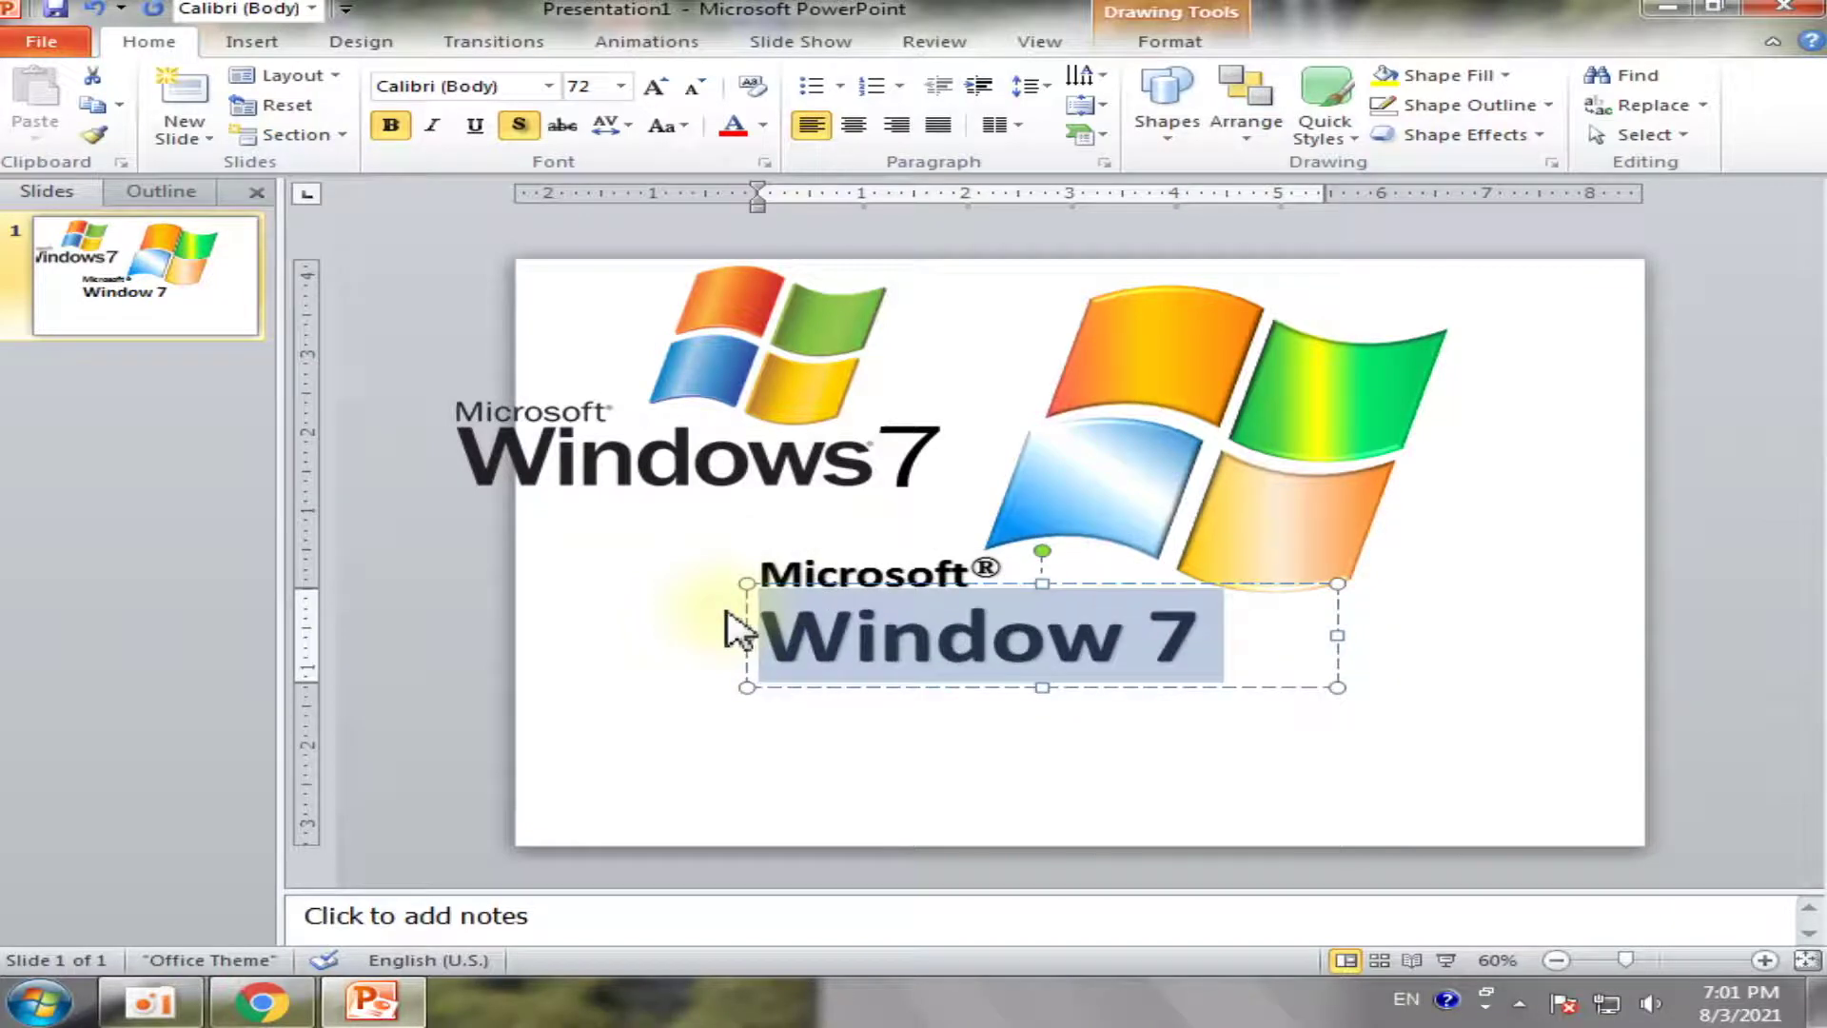
{"action": "key", "text": "ctrl+shift+period"}
{"action": "key", "text": "ctrl+shift+period"}
{"action": "key", "text": "ctrl+shift+comma"}
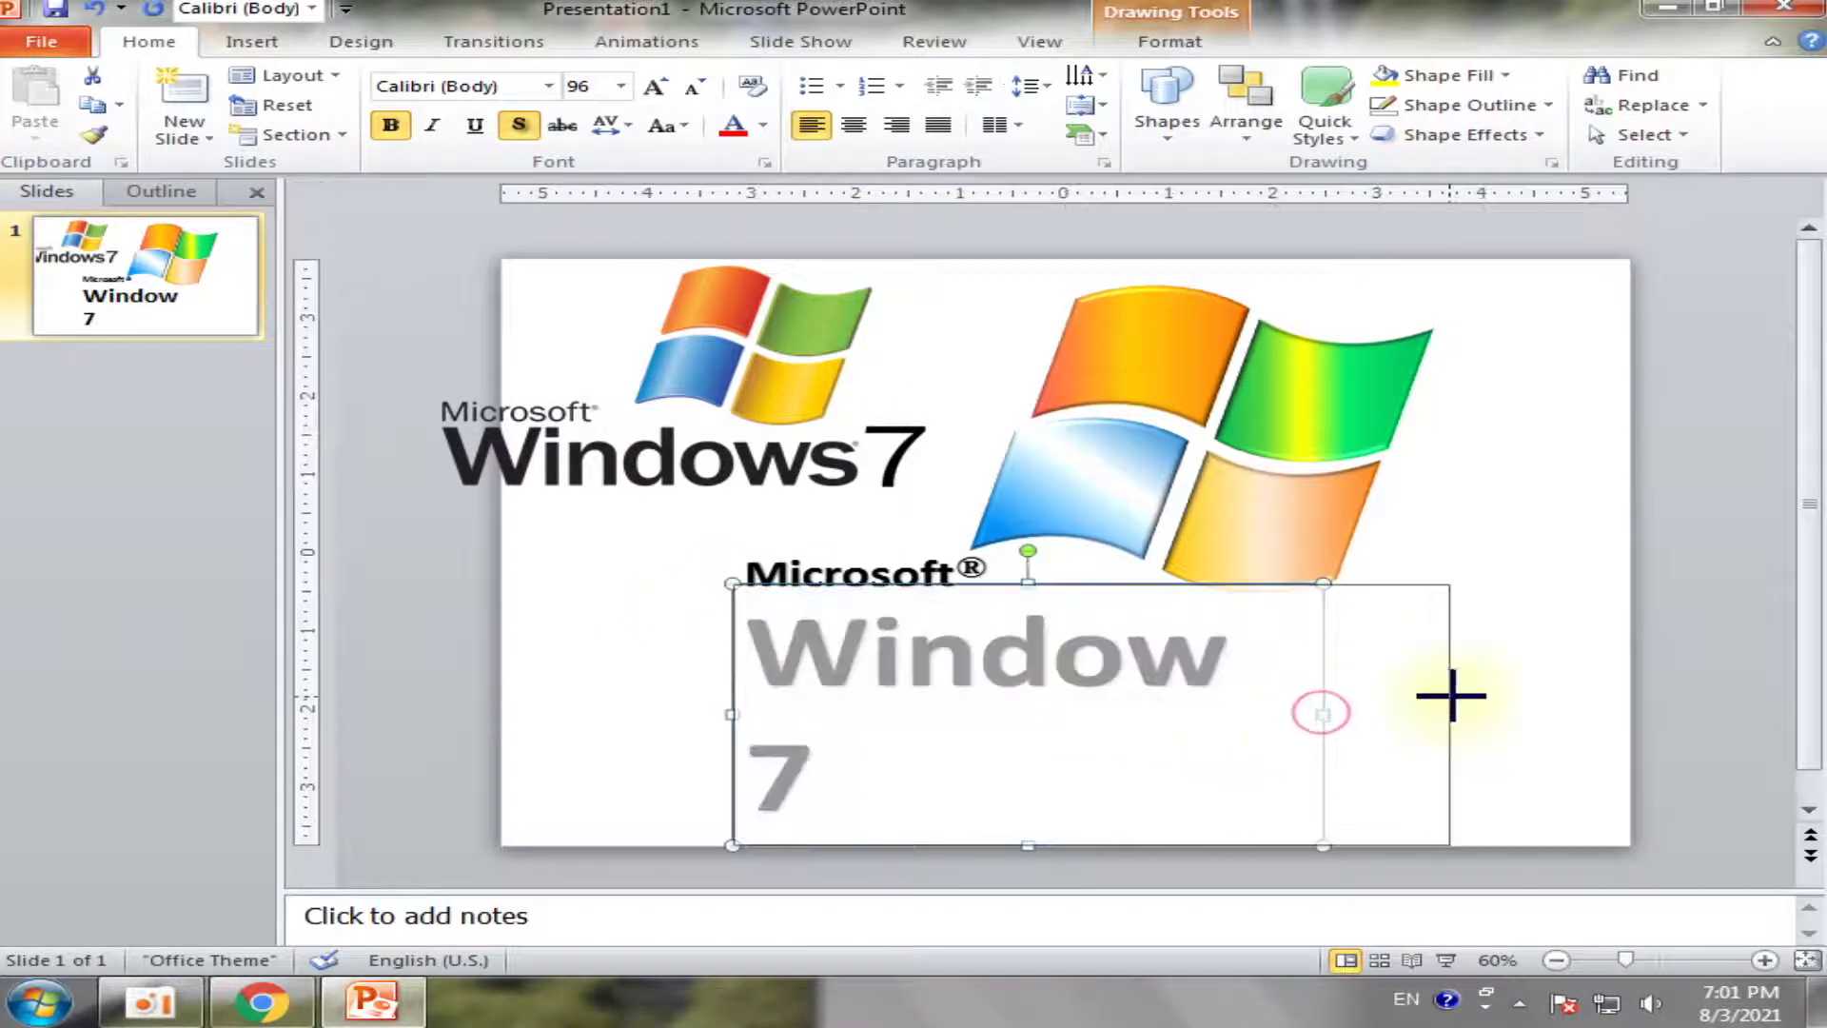
Widen the Window 7 box to fit one line and nudge it up beneath Microsoft®
{"action": "left_click_drag", "start_coordinate": [1320, 714], "coordinate": [1497, 714]}
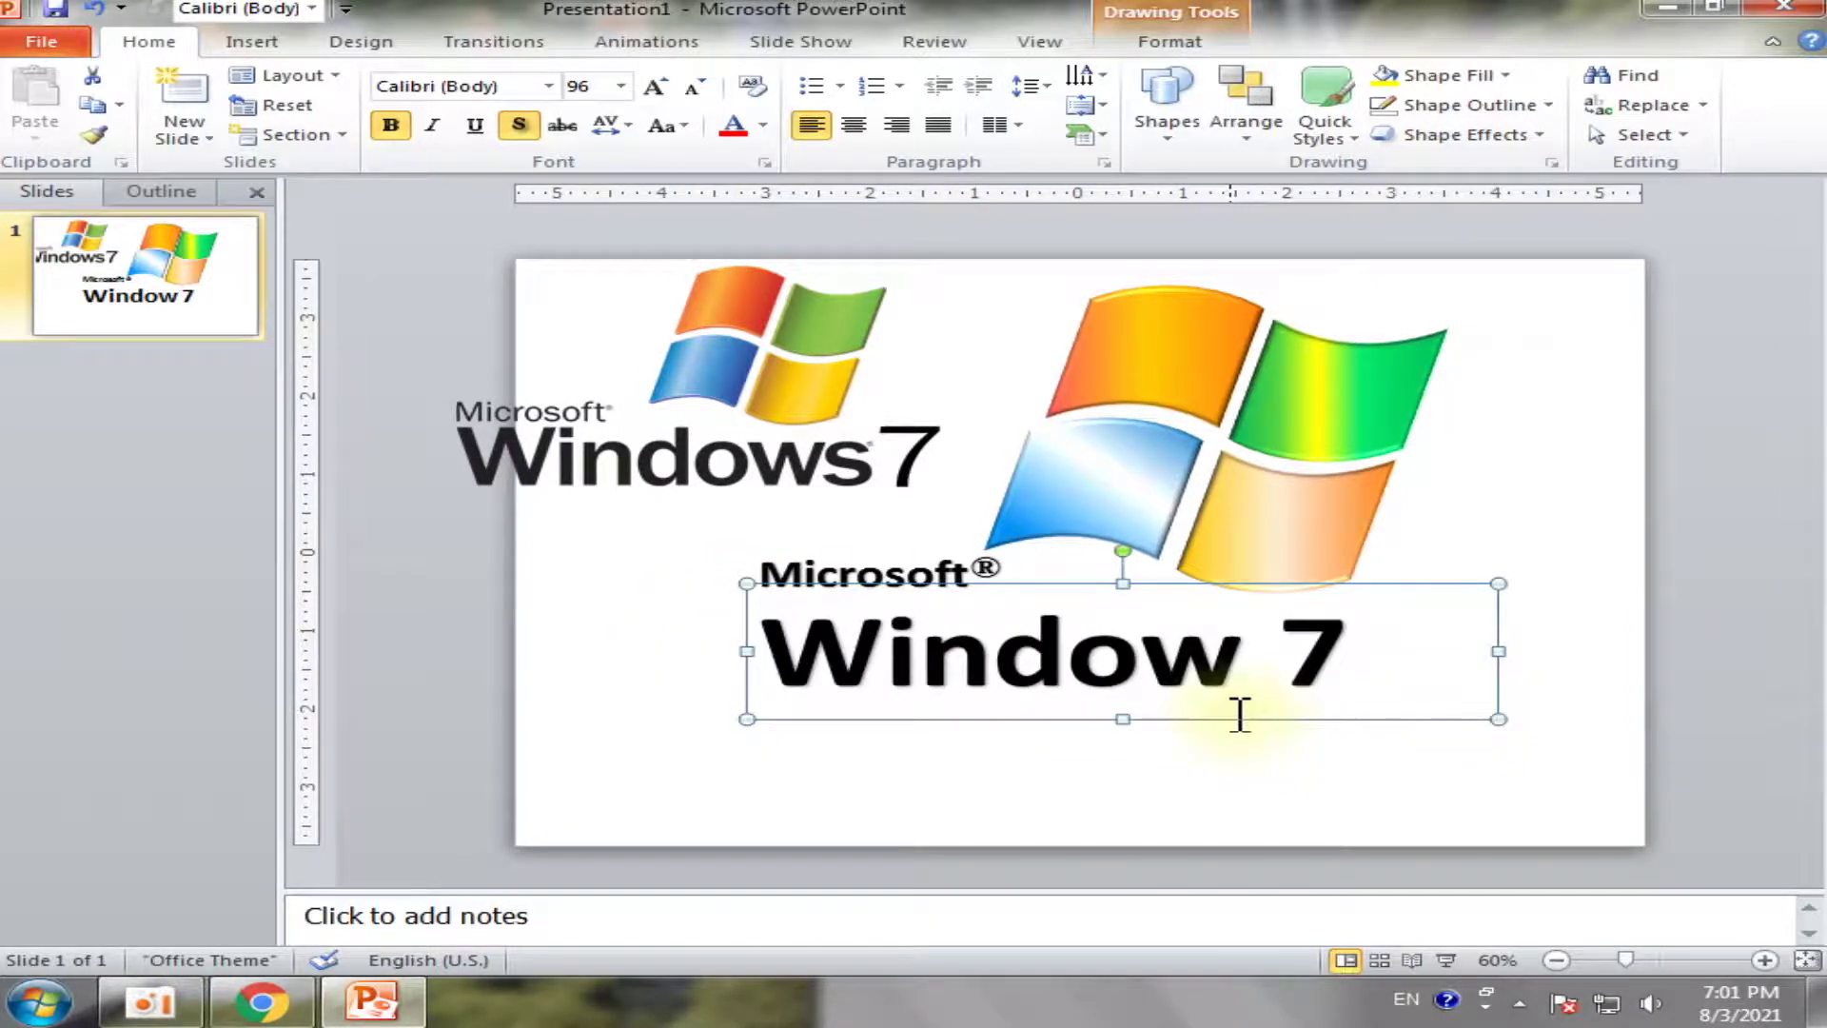
{"action": "key", "text": "Up"}
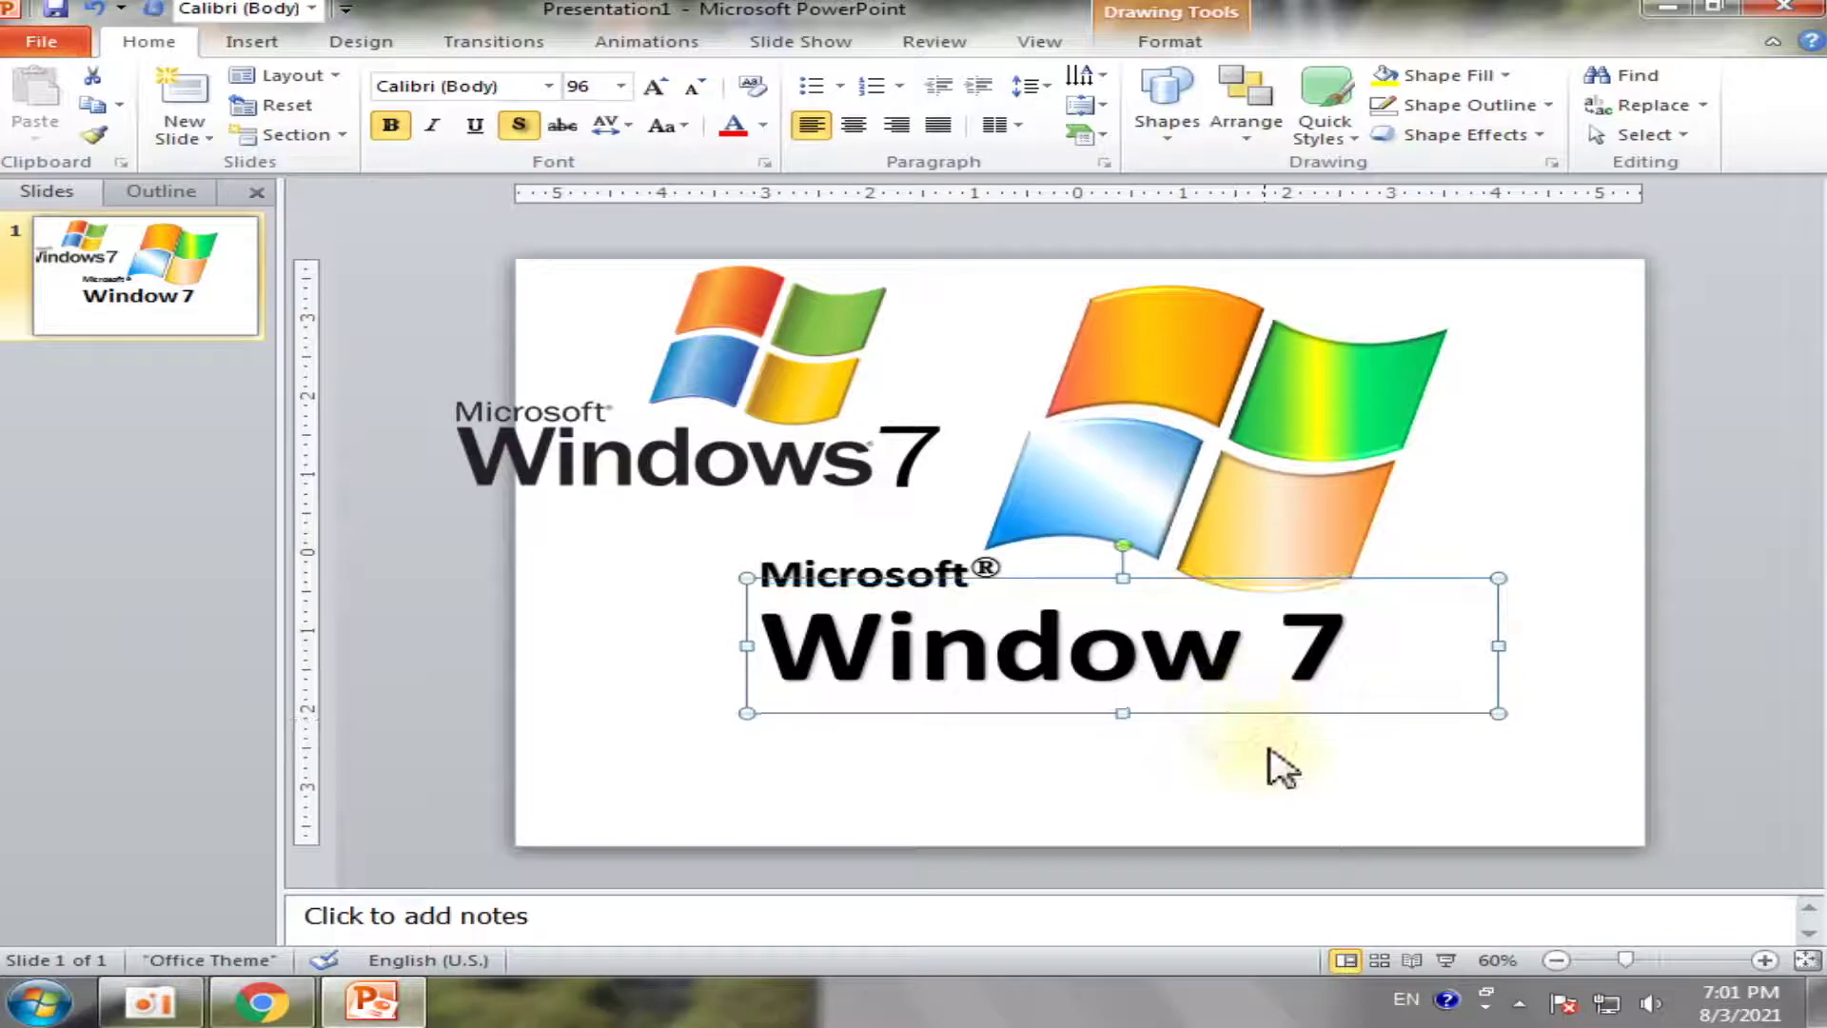
{"action": "key", "text": "Up"}
{"action": "key", "text": "Up"}
{"action": "key", "text": "Up"}
{"action": "key", "text": "Up"}
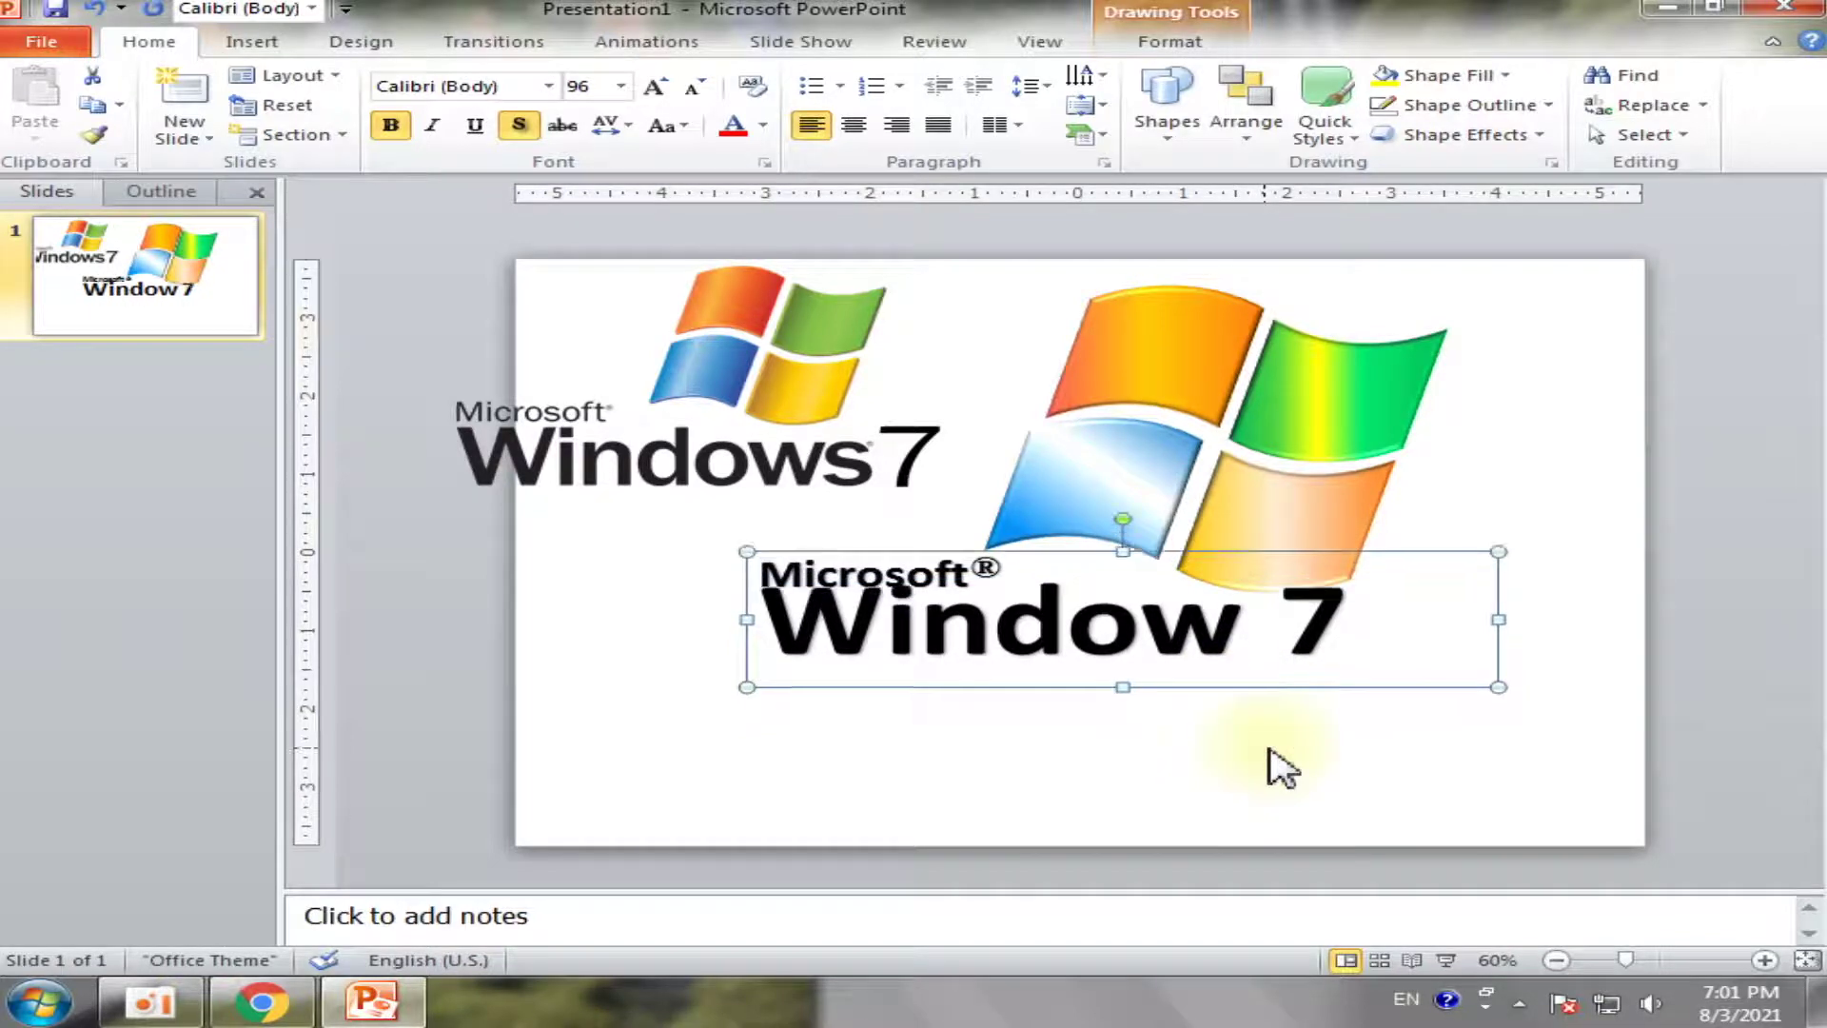
{"action": "key", "text": "Up"}
{"action": "key", "text": "Down"}
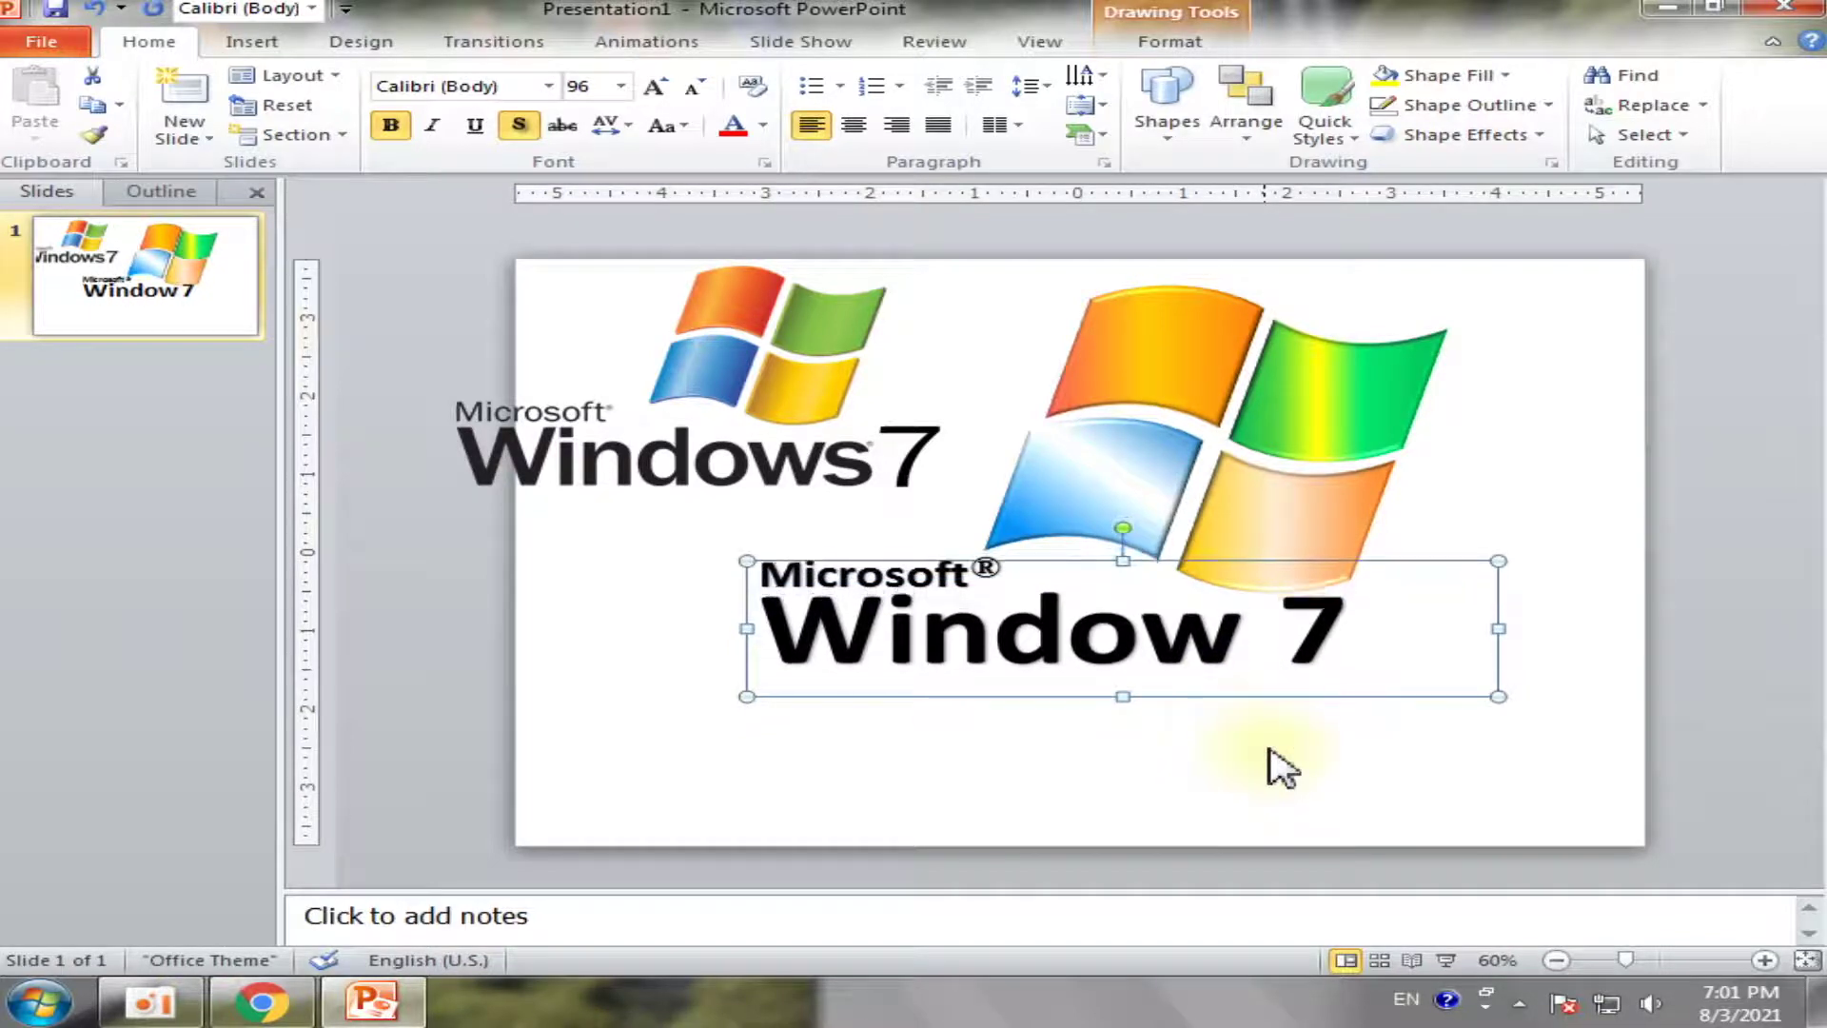
{"action": "left_click", "coordinate": [1280, 756]}
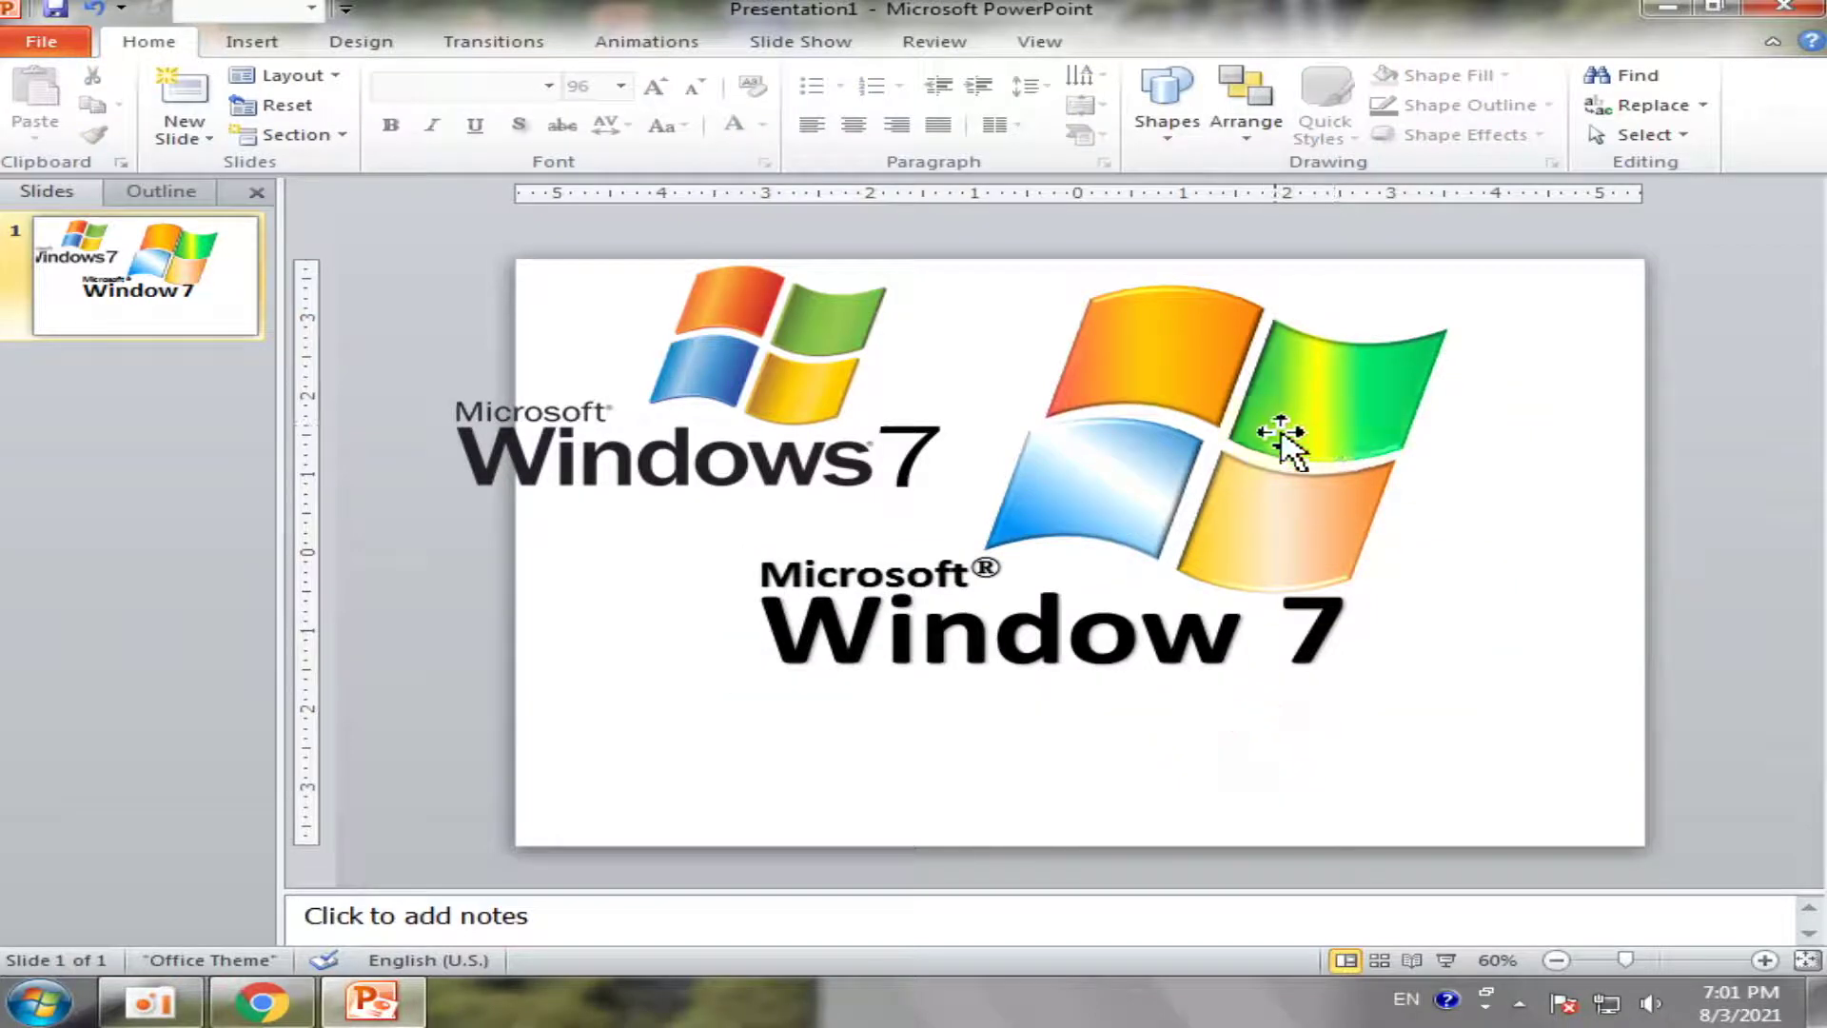
Nudge the large Windows flag picture left and slightly up
{"action": "left_click", "coordinate": [1328, 419]}
{"action": "key", "text": "Left"}
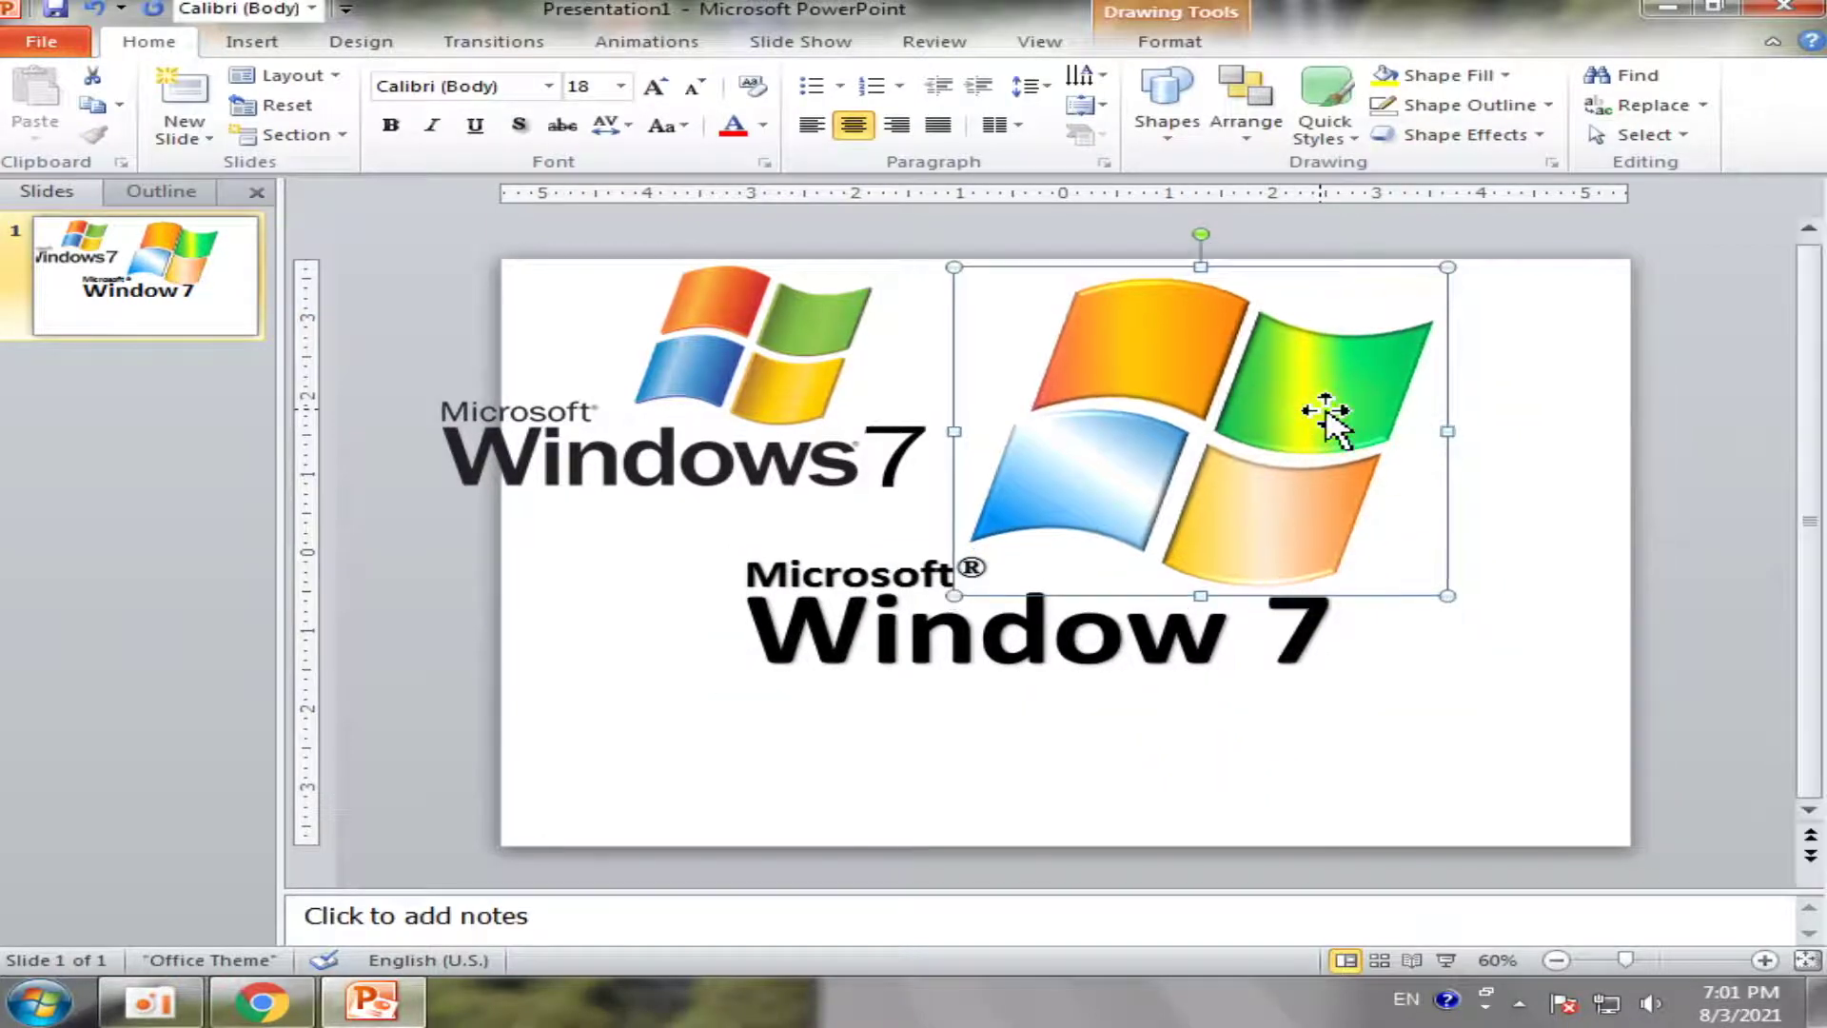
{"action": "key", "text": "Left"}
{"action": "key", "text": "Left"}
{"action": "key", "text": "Left"}
{"action": "key", "text": "Left"}
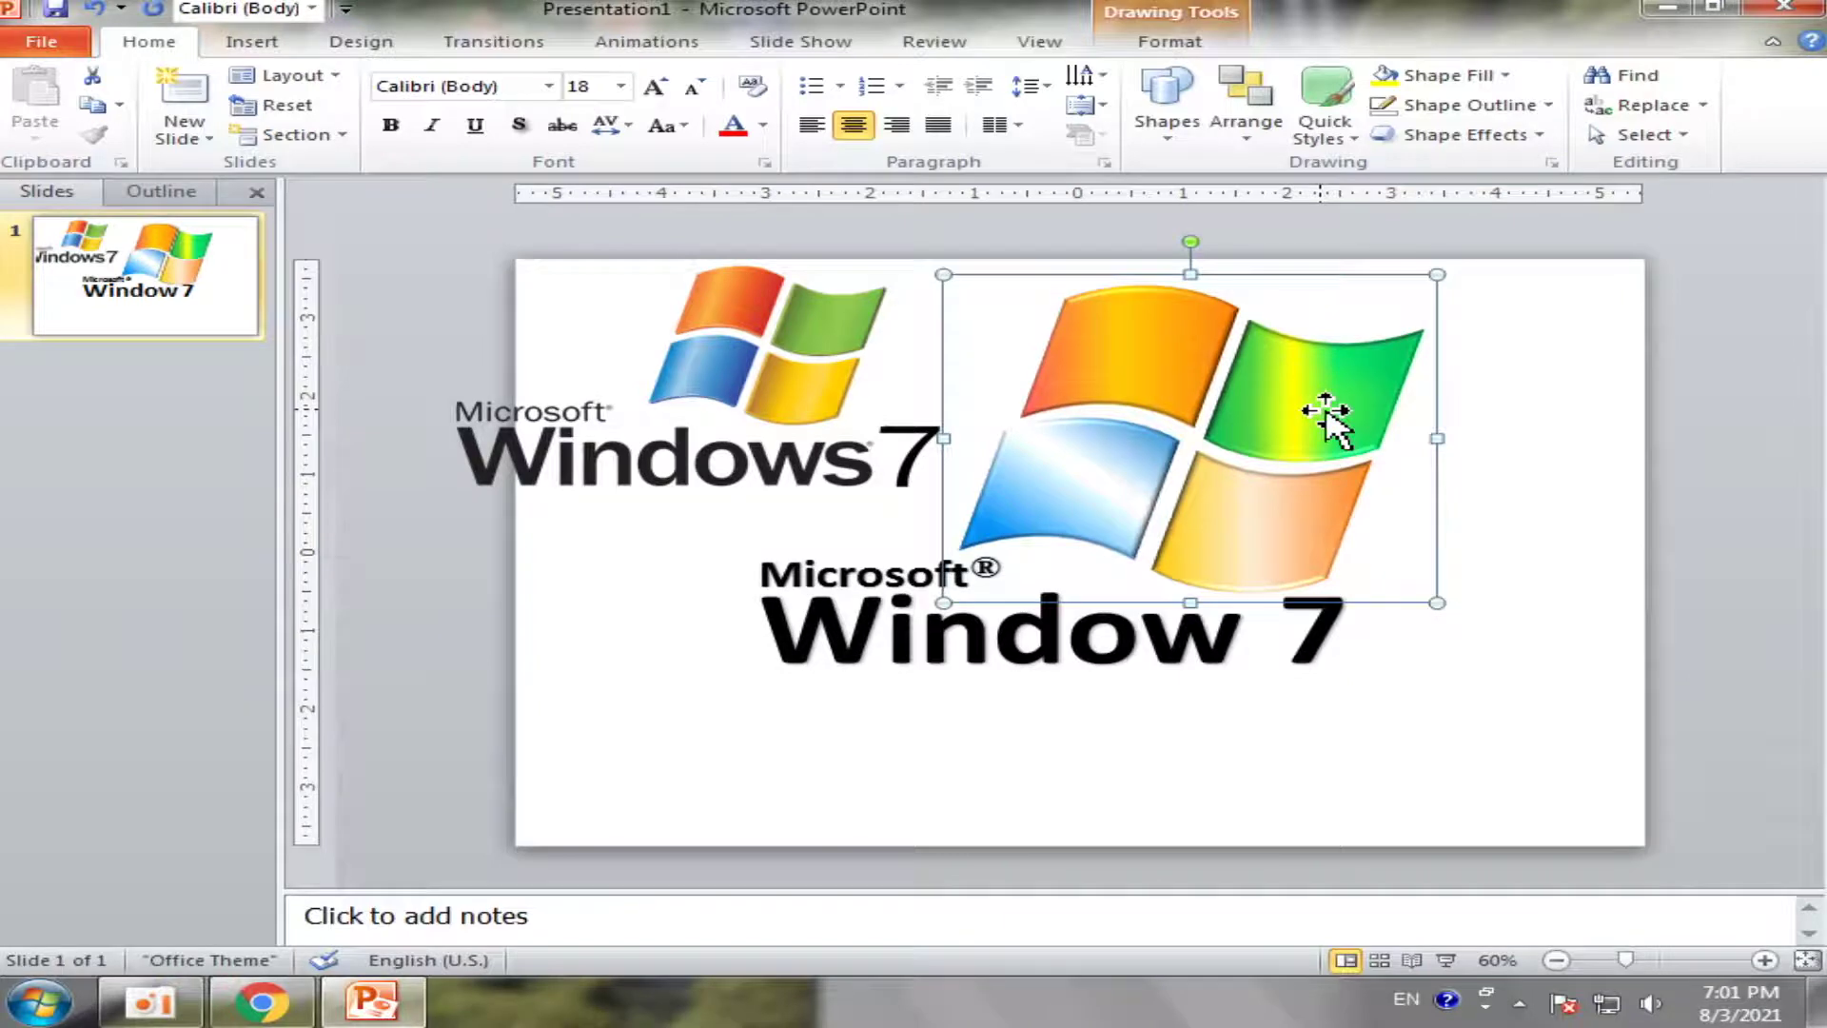
{"action": "left_click", "coordinate": [1533, 574]}
{"action": "left_click", "coordinate": [1236, 500]}
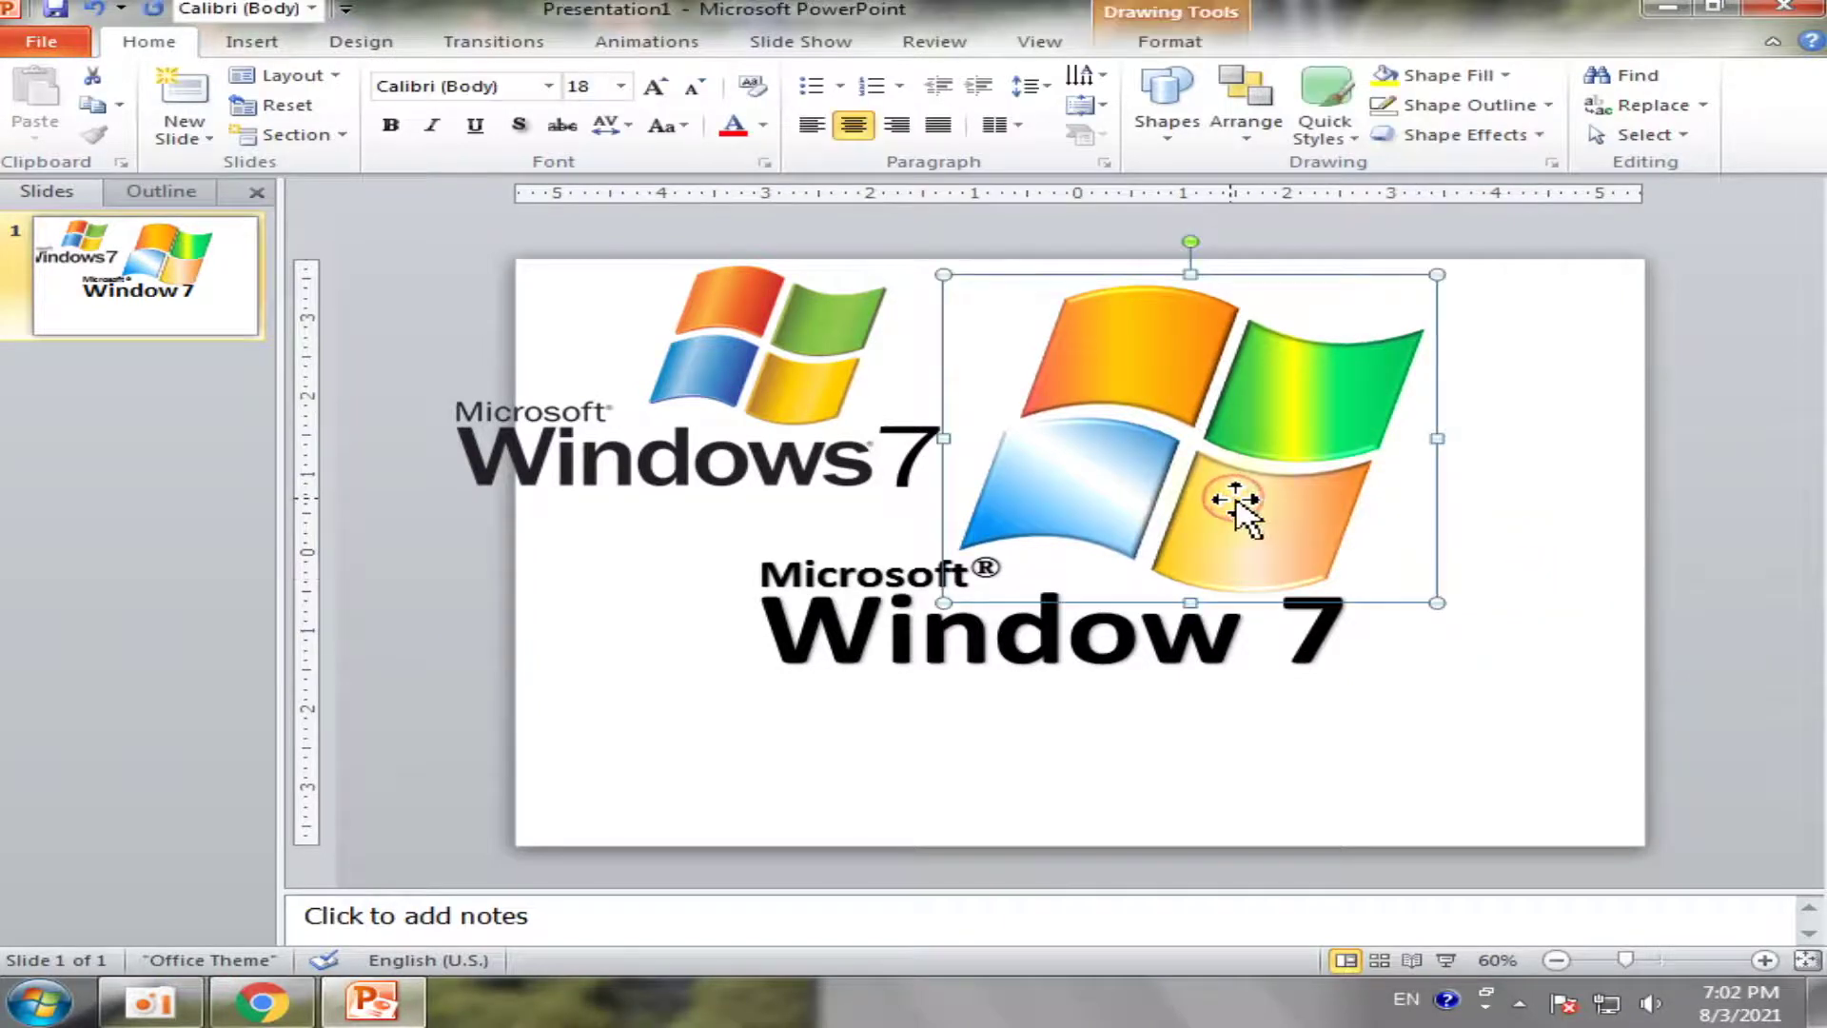
{"action": "key", "text": "Left"}
{"action": "key", "text": "Left"}
{"action": "key", "text": "Up"}
{"action": "key", "text": "Up"}
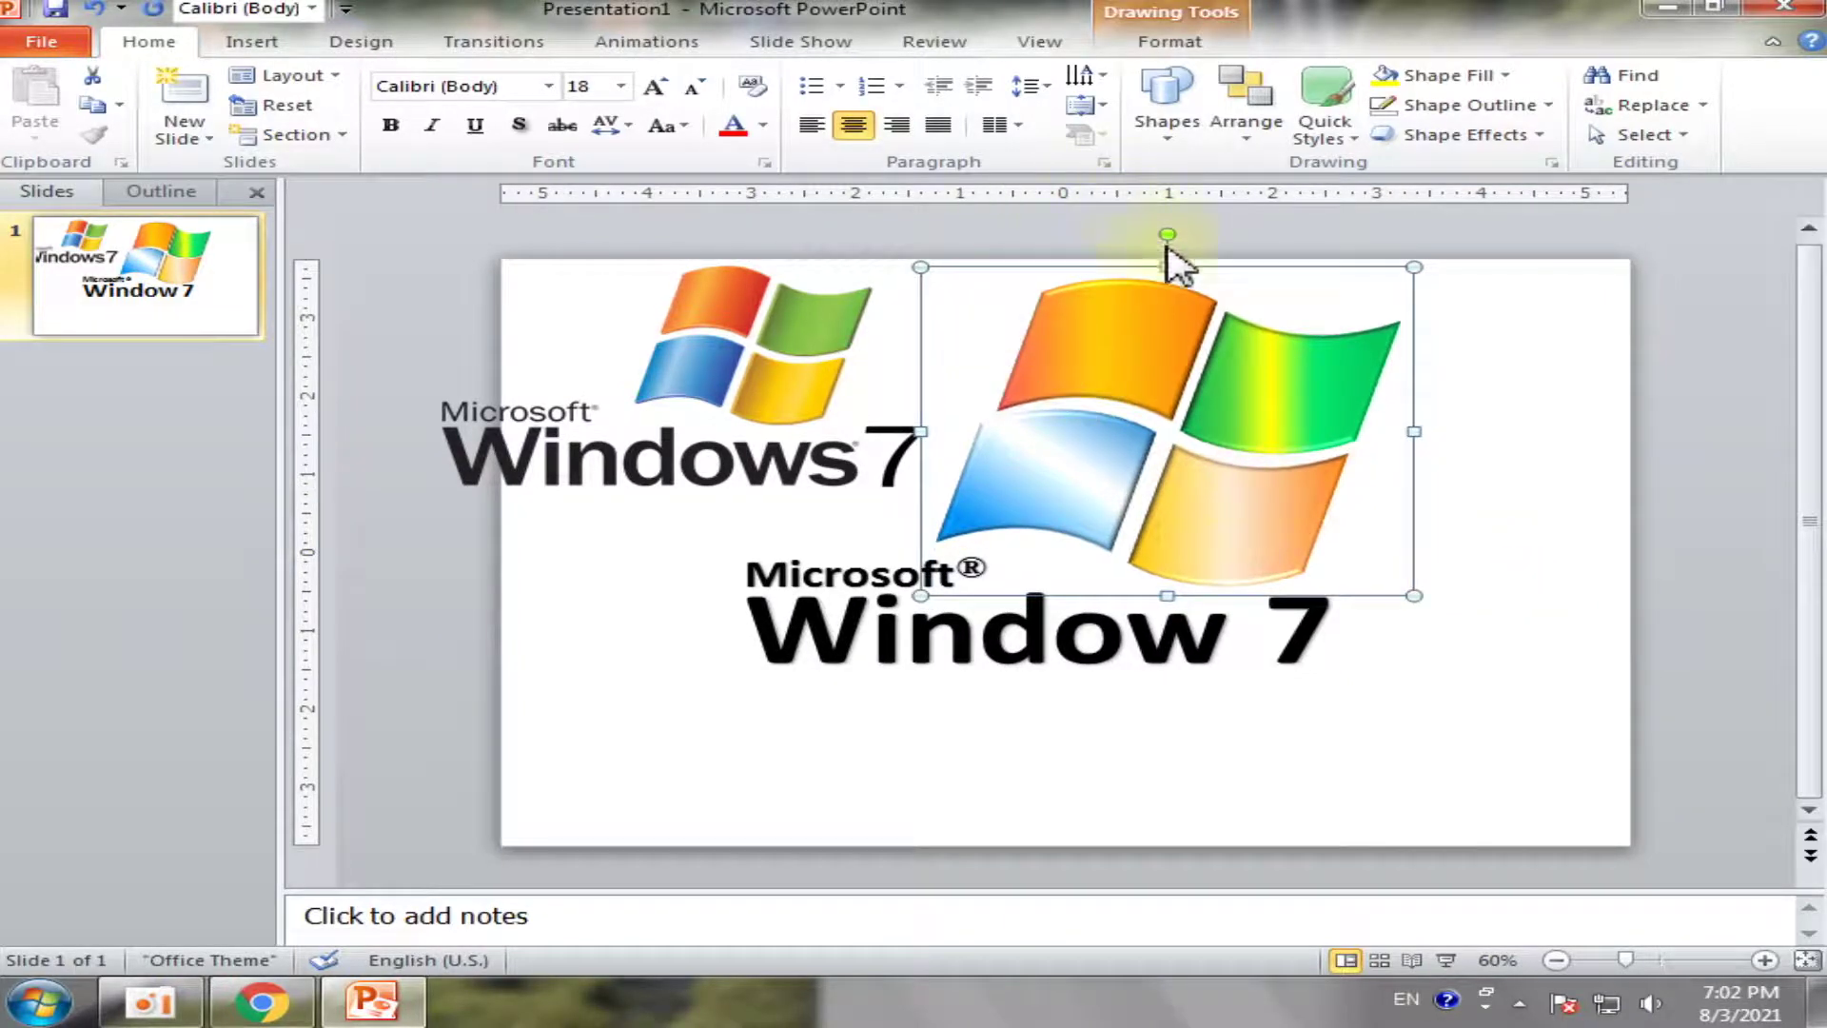
Tilt the flag slightly clockwise and delete the small Windows 7 logo at top left
{"action": "left_click_drag", "start_coordinate": [1174, 236], "coordinate": [1142, 231]}
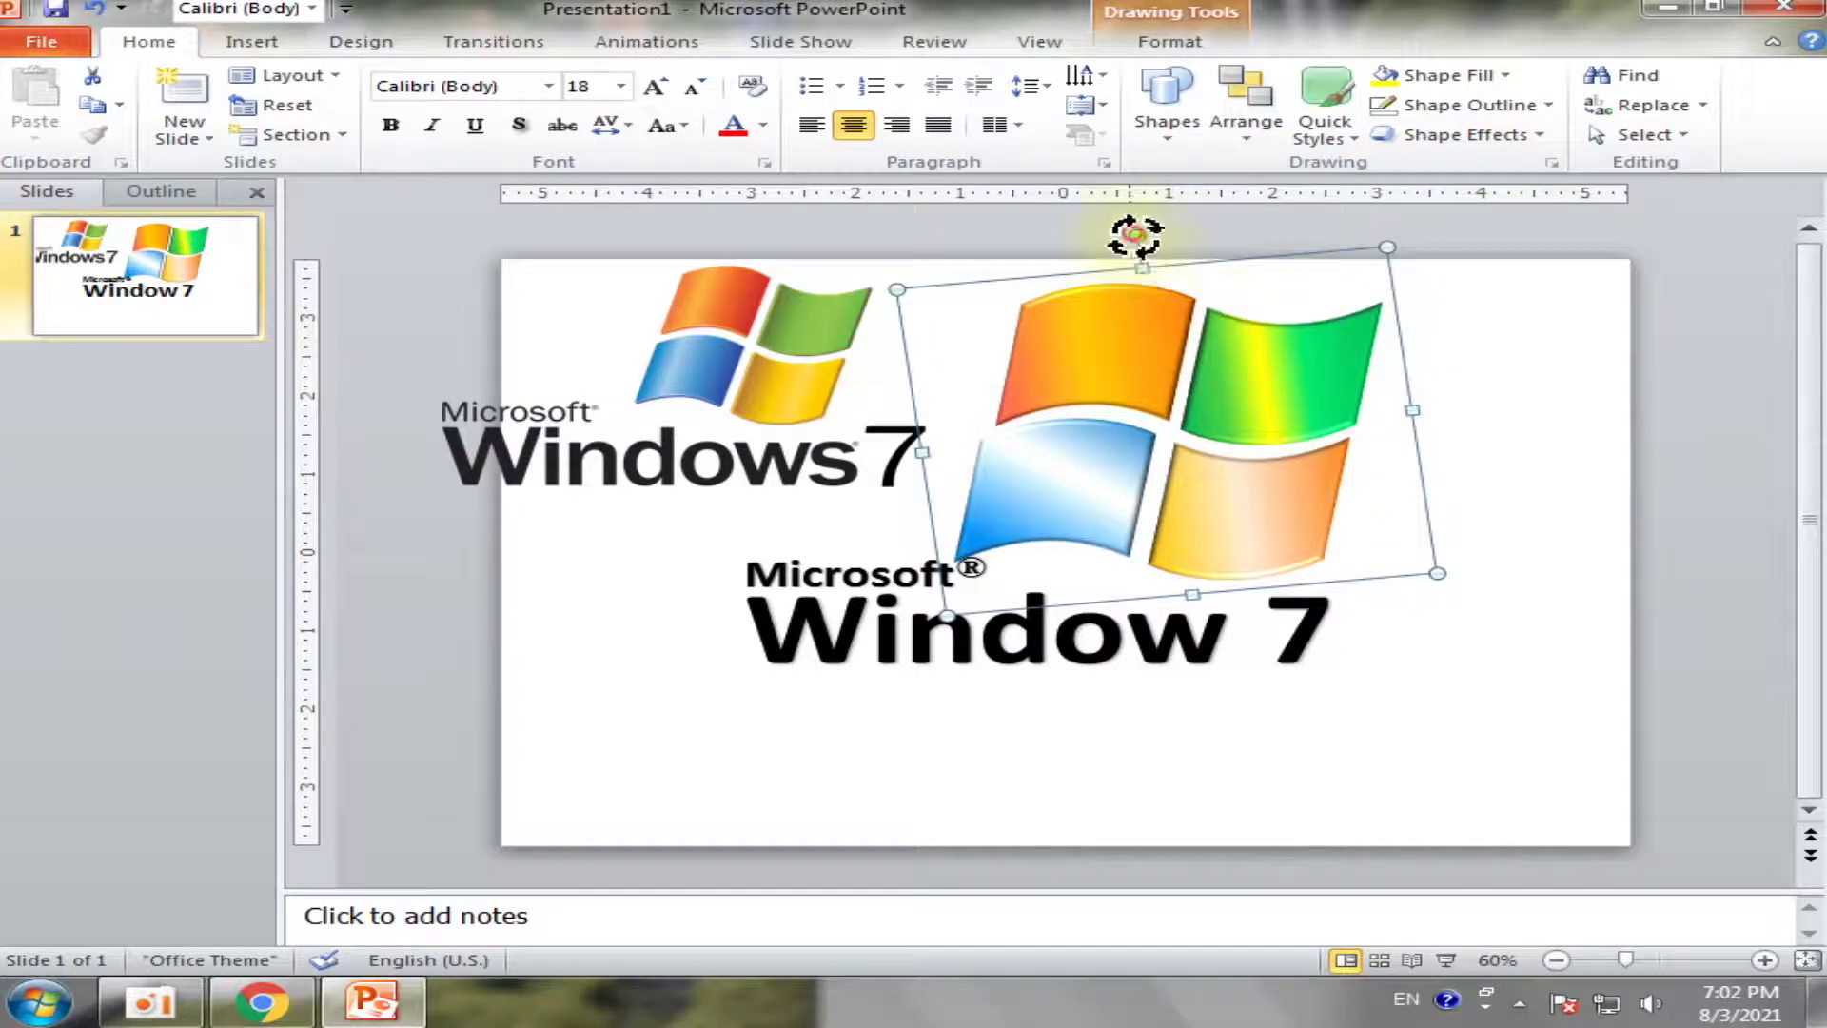
{"action": "left_click_drag", "start_coordinate": [1135, 236], "coordinate": [1185, 252]}
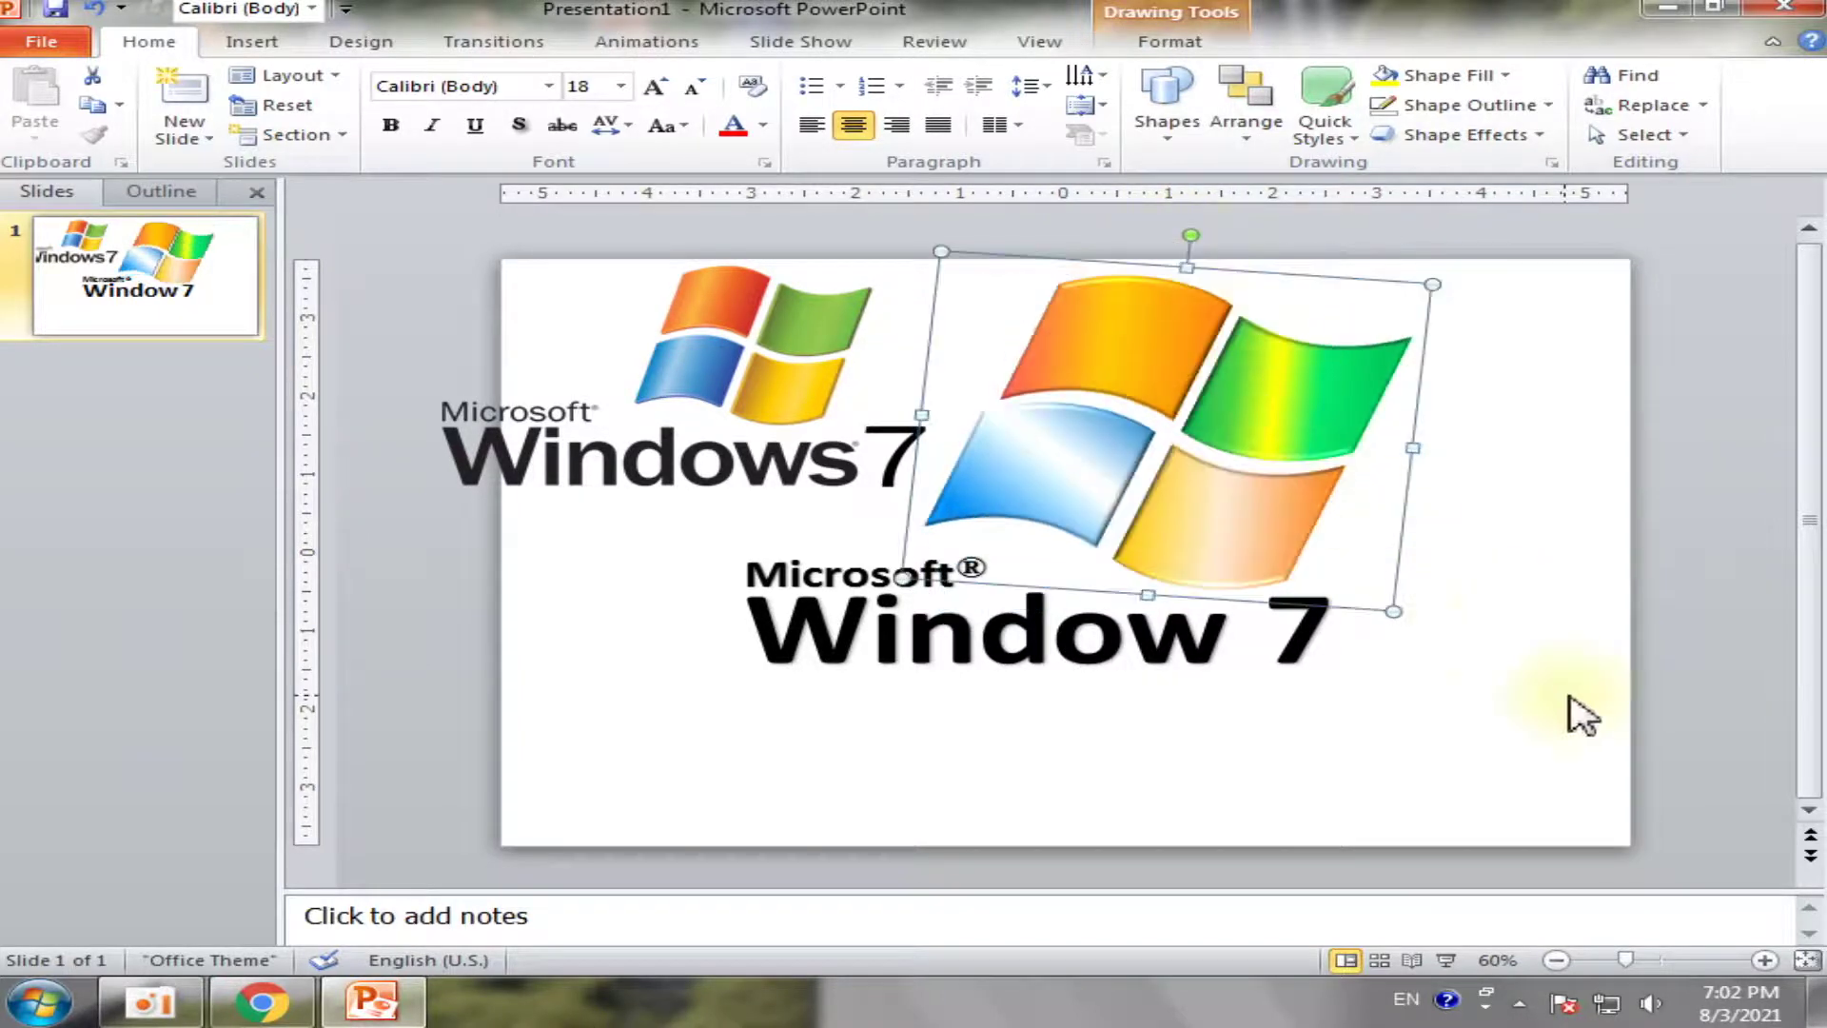
{"action": "left_click", "coordinate": [1606, 781]}
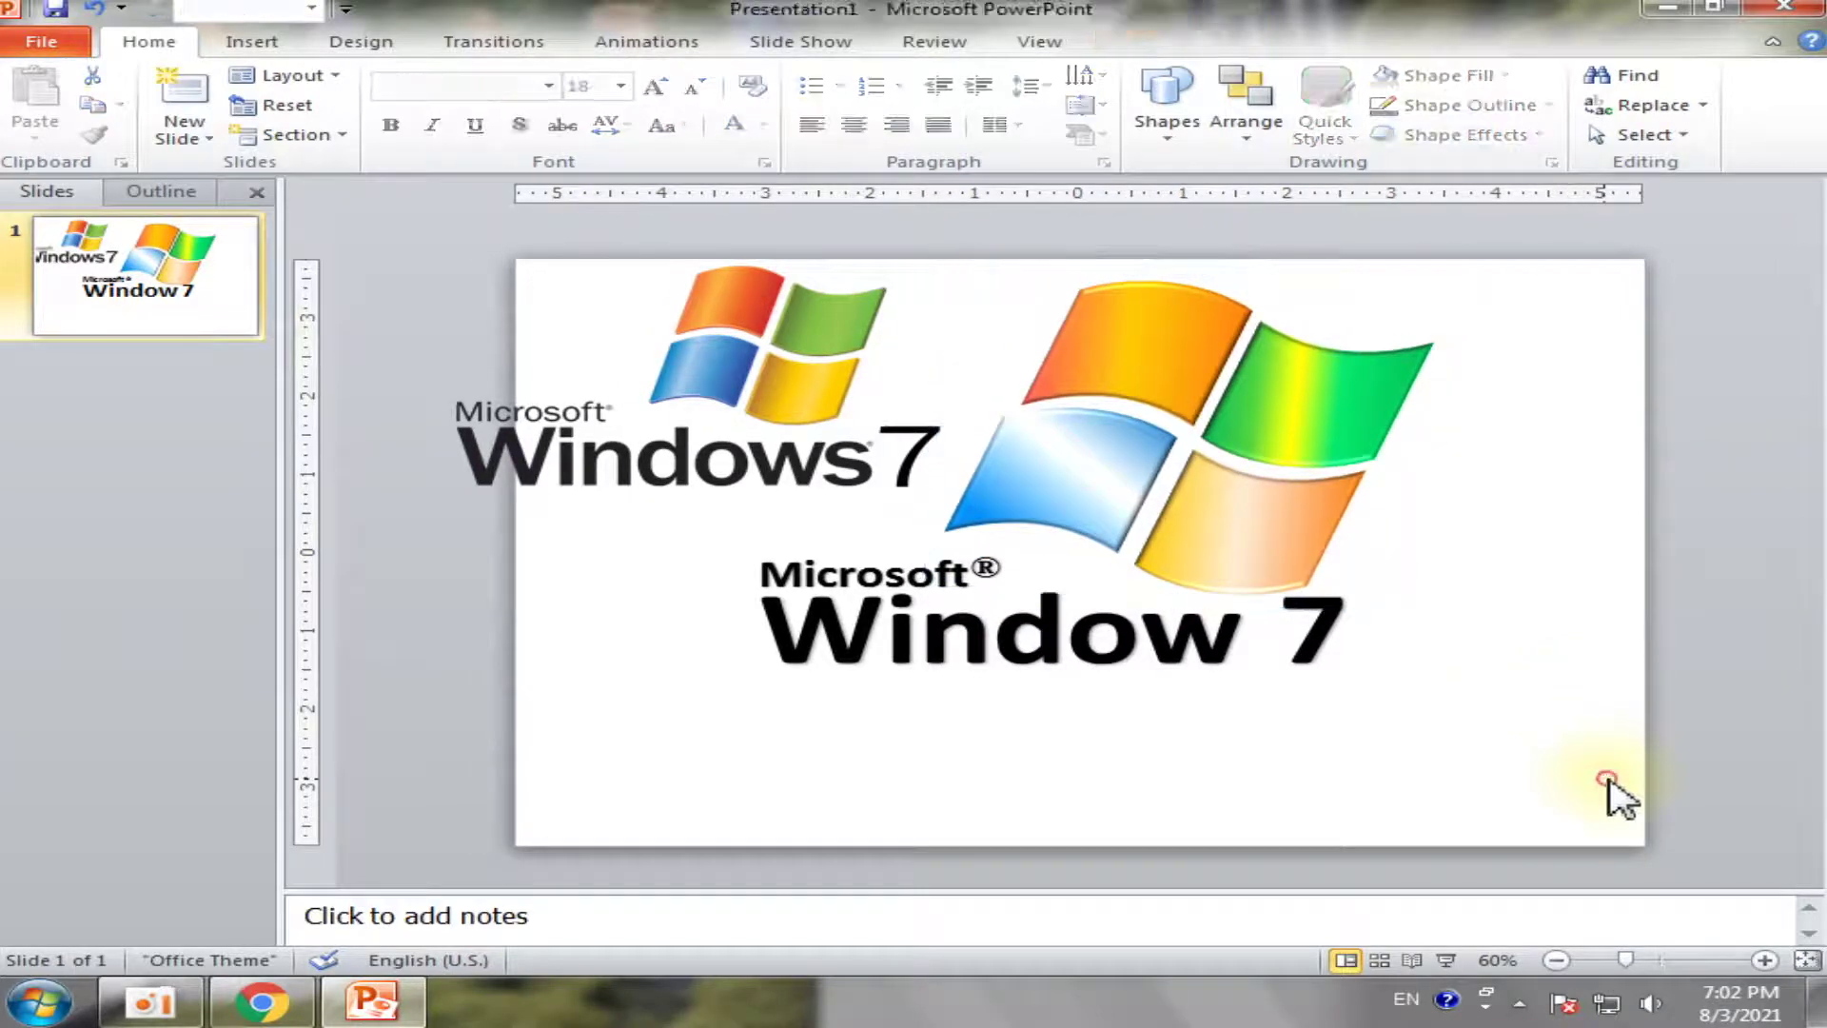
{"action": "left_click", "coordinate": [841, 398]}
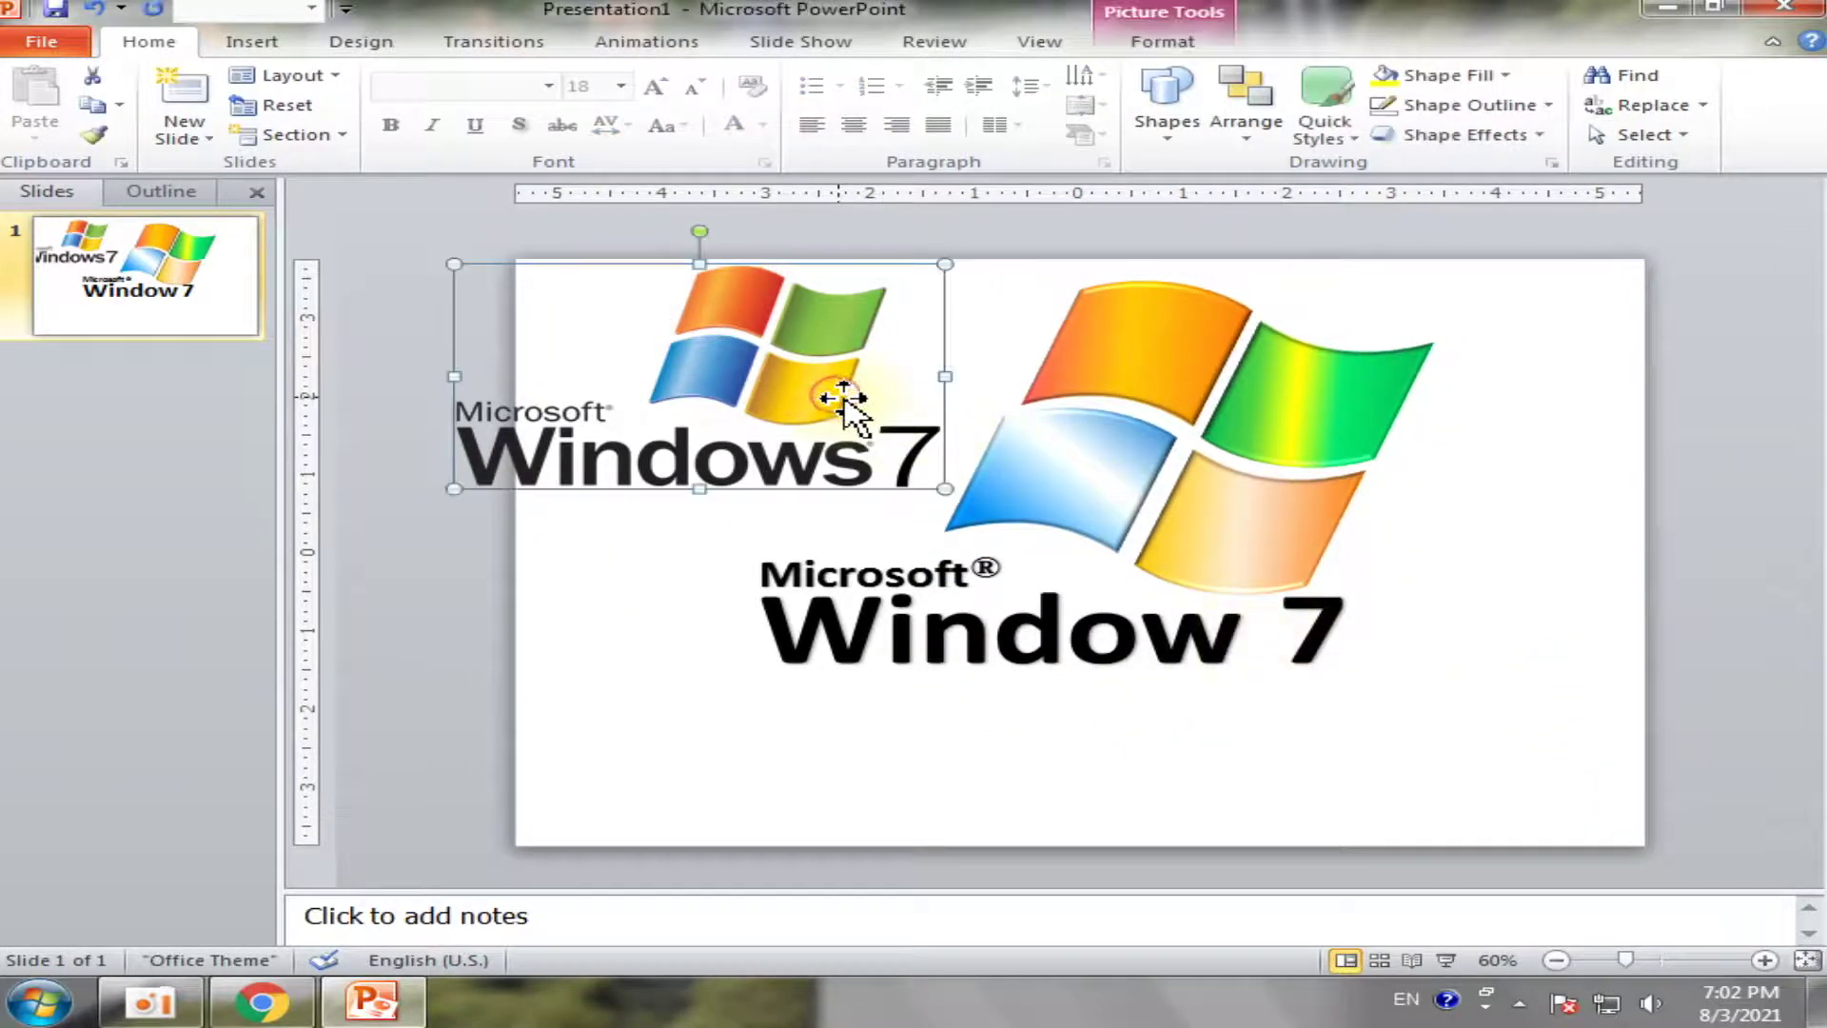
{"action": "key", "text": "Delete"}
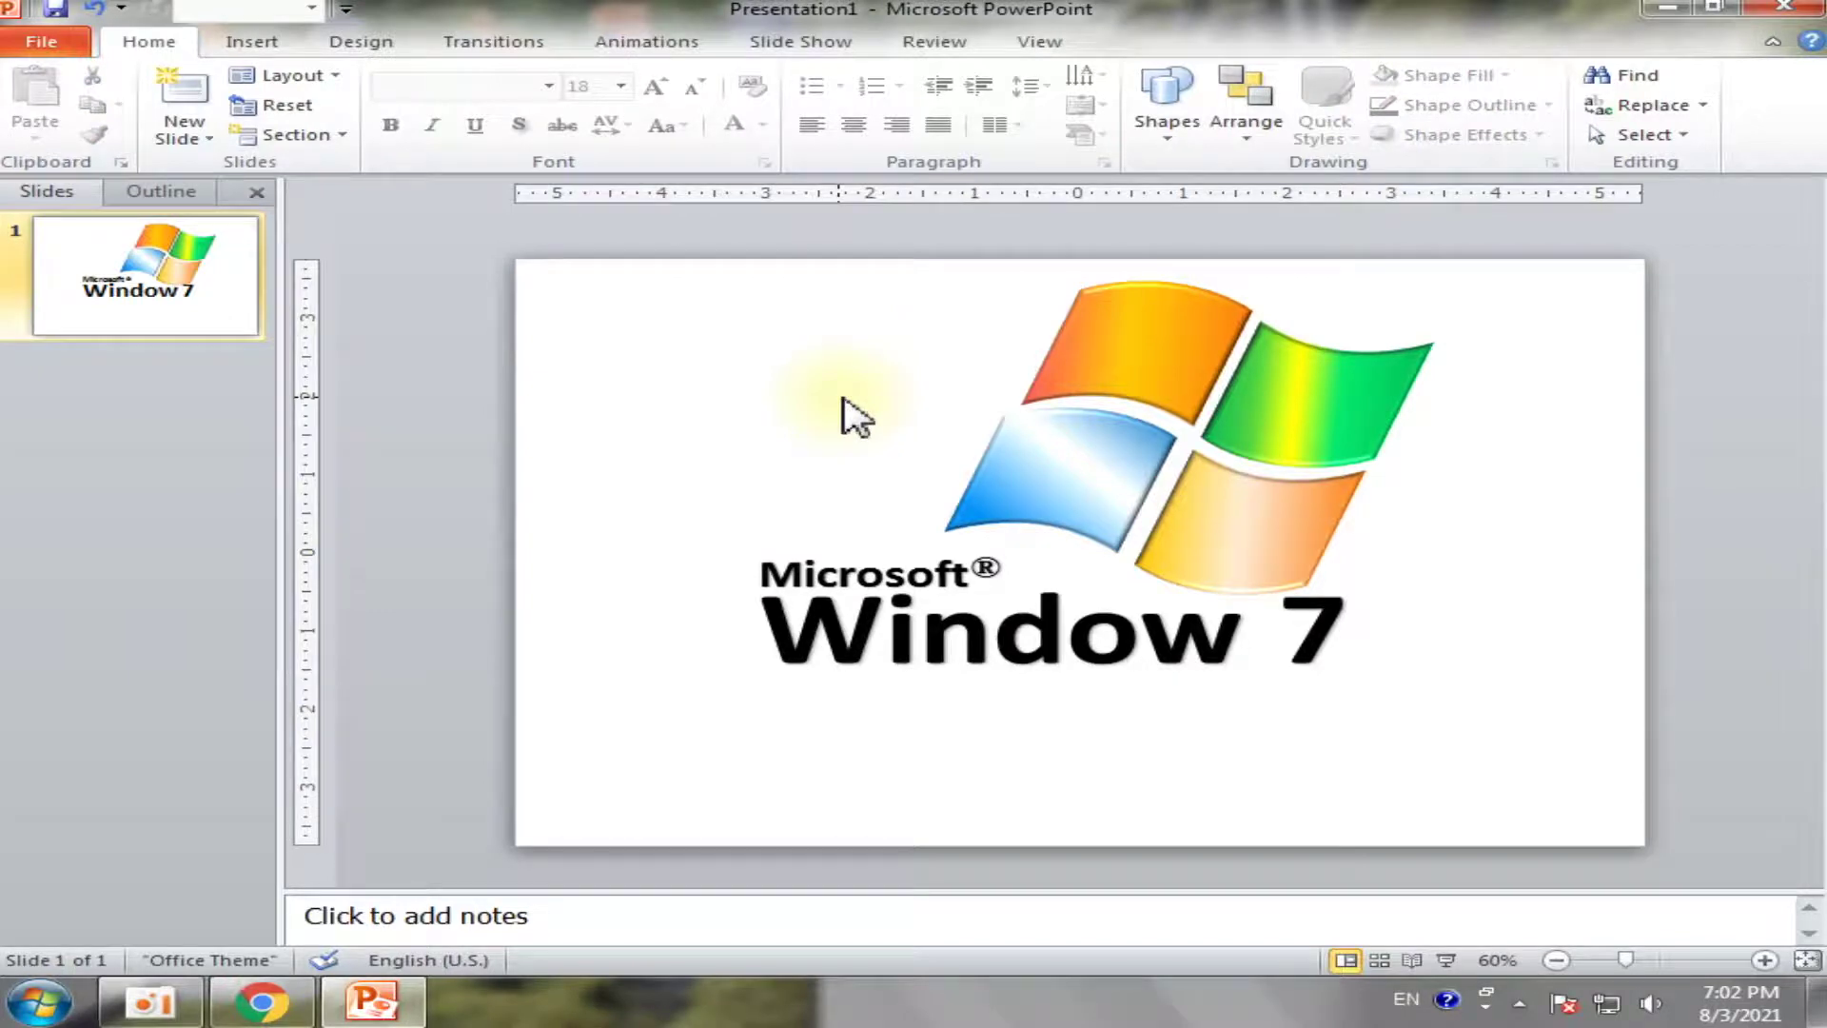
Group the Windows flag and the Microsoft® Window 7 text into one object
{"action": "left_click_drag", "start_coordinate": [1701, 238], "coordinate": [580, 828]}
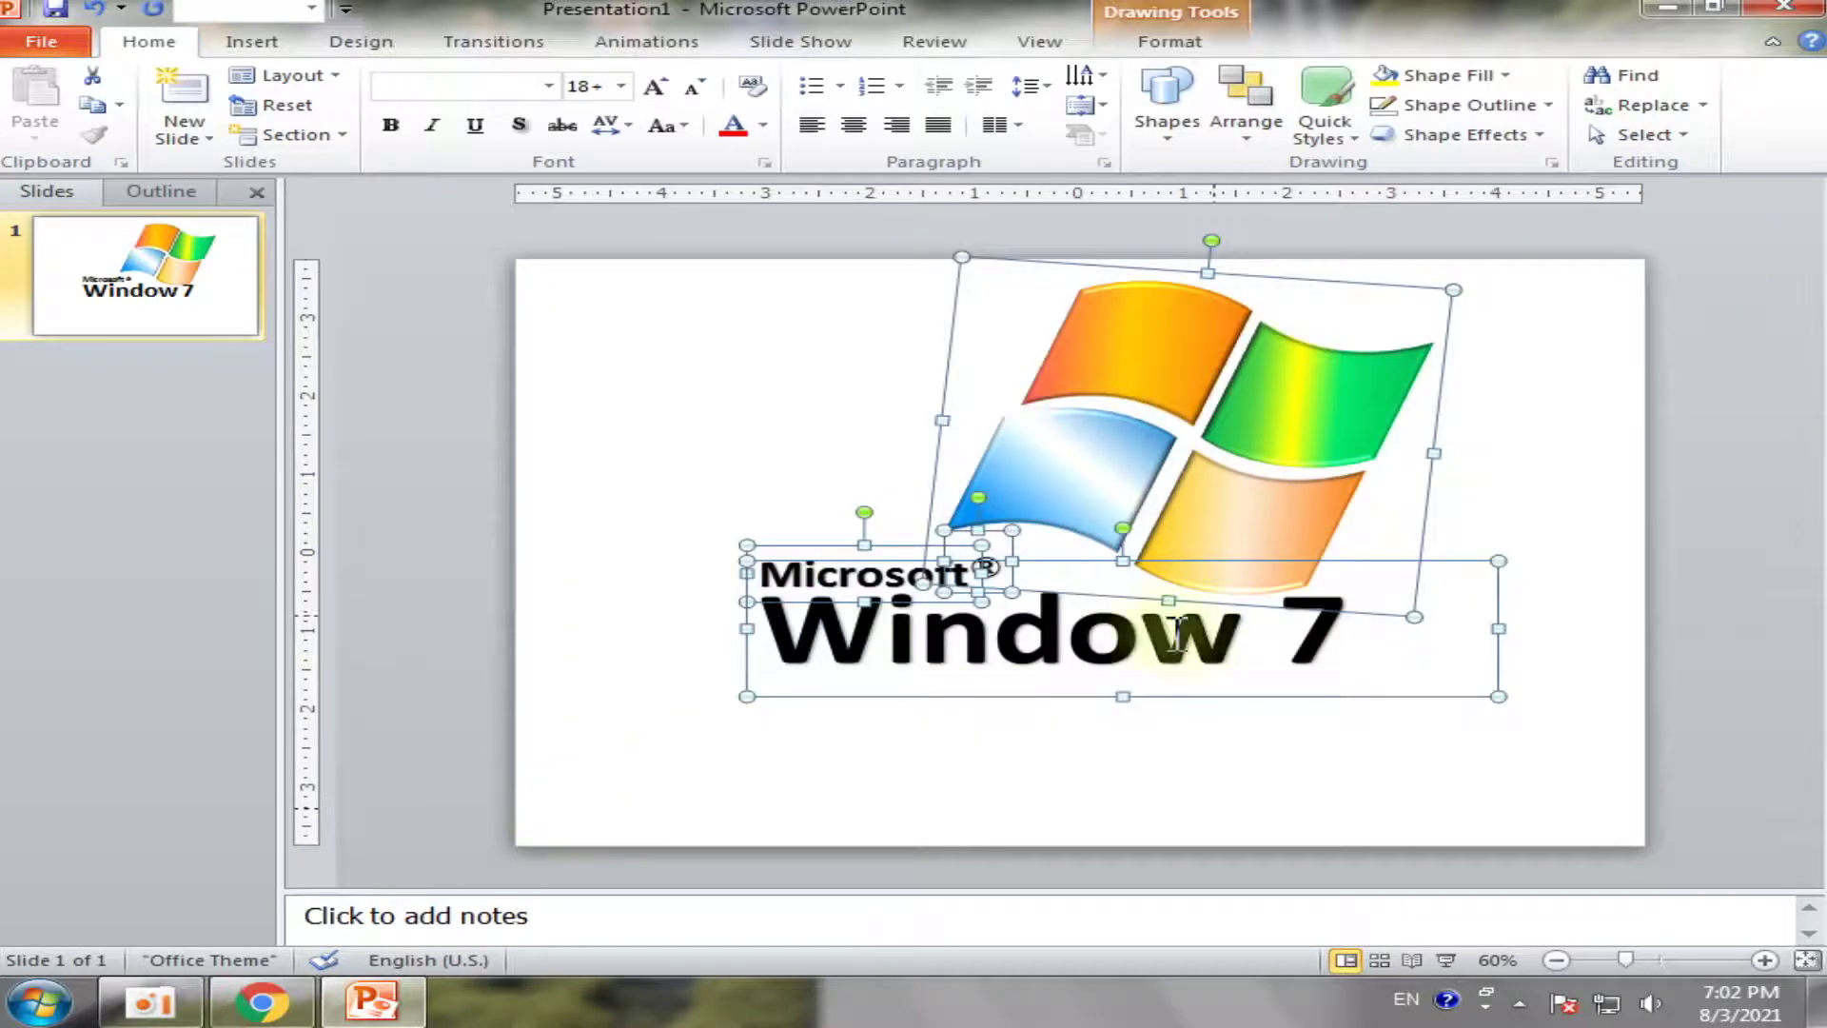
{"action": "left_click", "coordinate": [1696, 360]}
{"action": "left_click_drag", "start_coordinate": [1757, 226], "coordinate": [514, 884]}
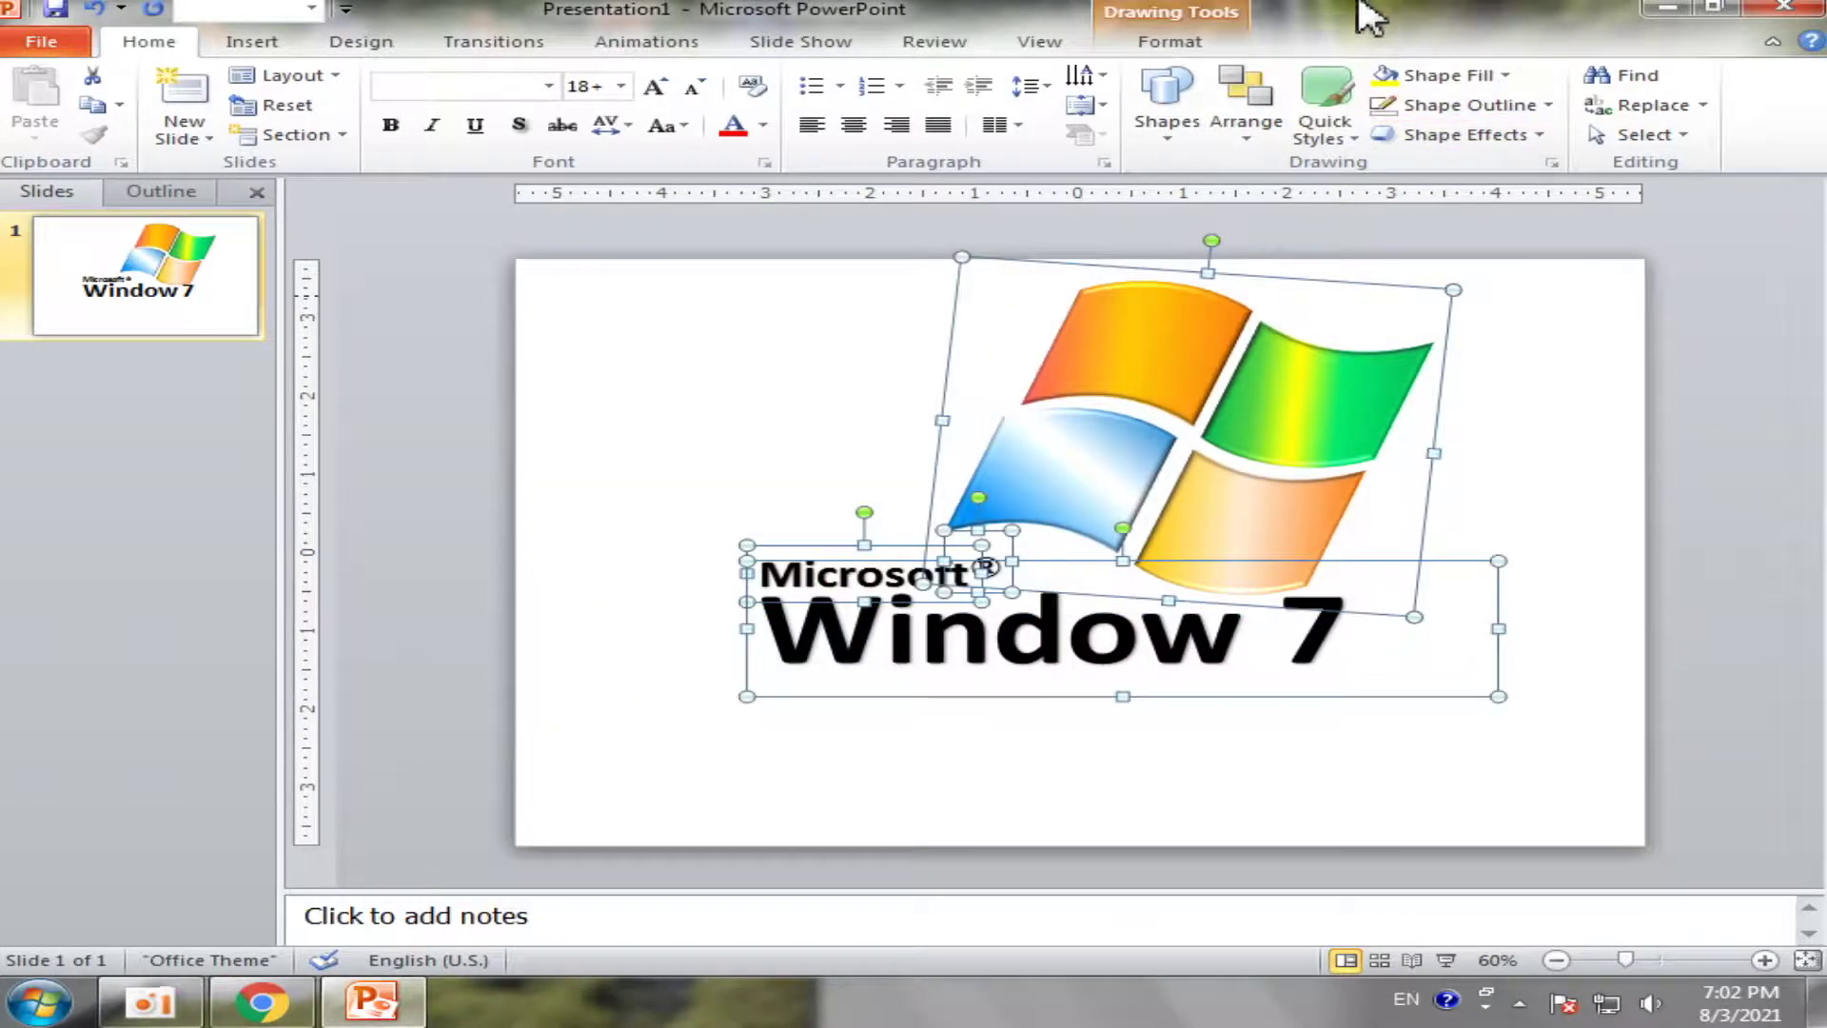
{"action": "left_click", "coordinate": [1171, 41]}
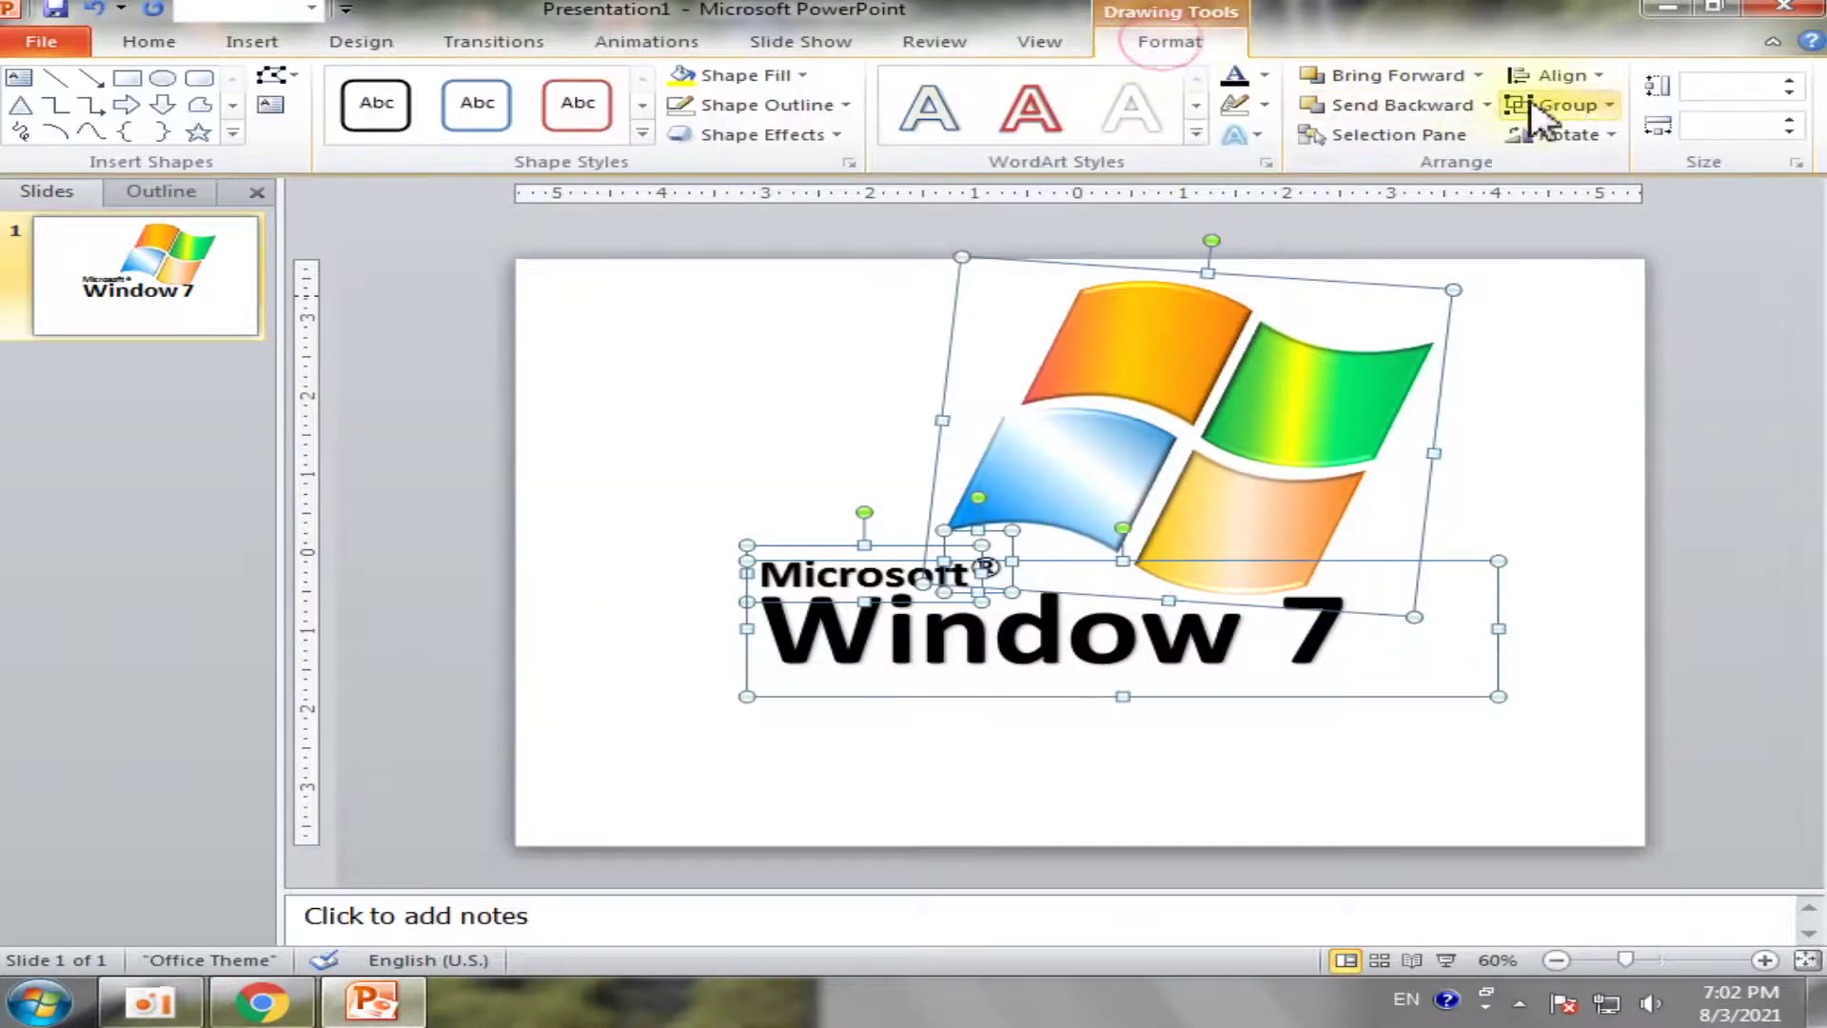
{"action": "left_click", "coordinate": [1582, 290]}
{"action": "left_click_drag", "start_coordinate": [1680, 249], "coordinate": [608, 842]}
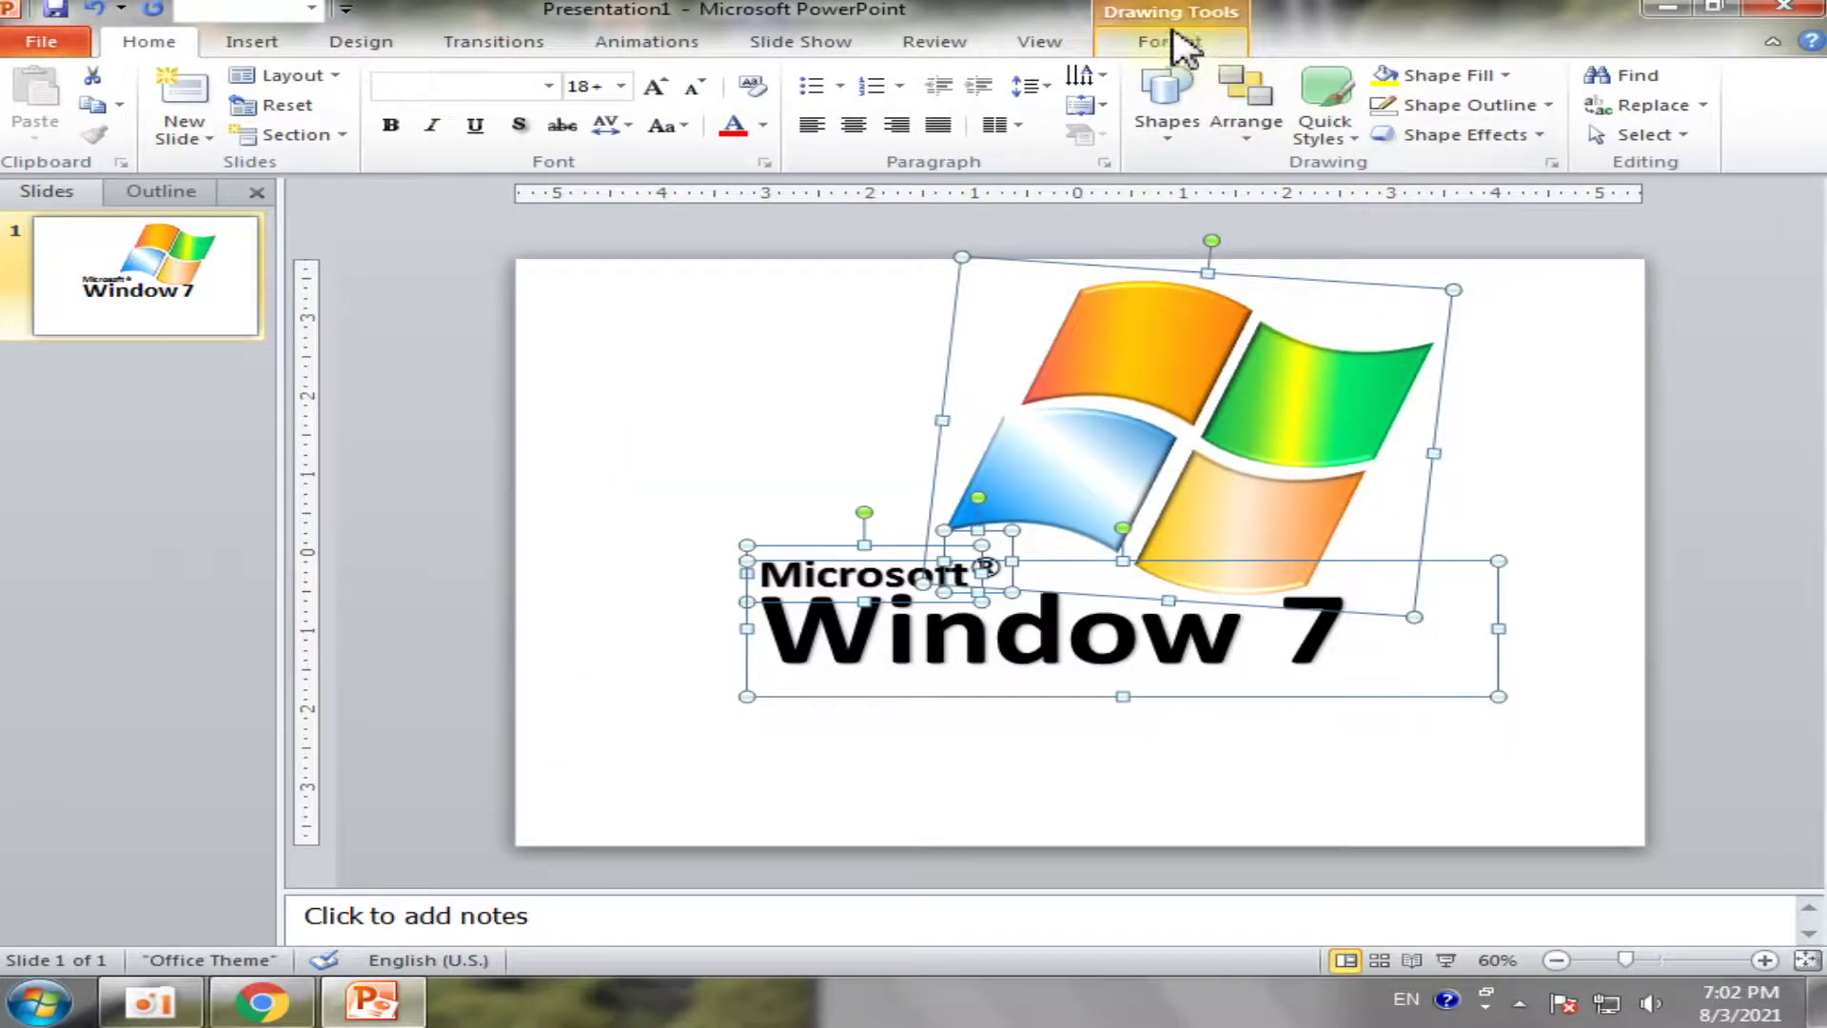
{"action": "left_click", "coordinate": [1180, 42]}
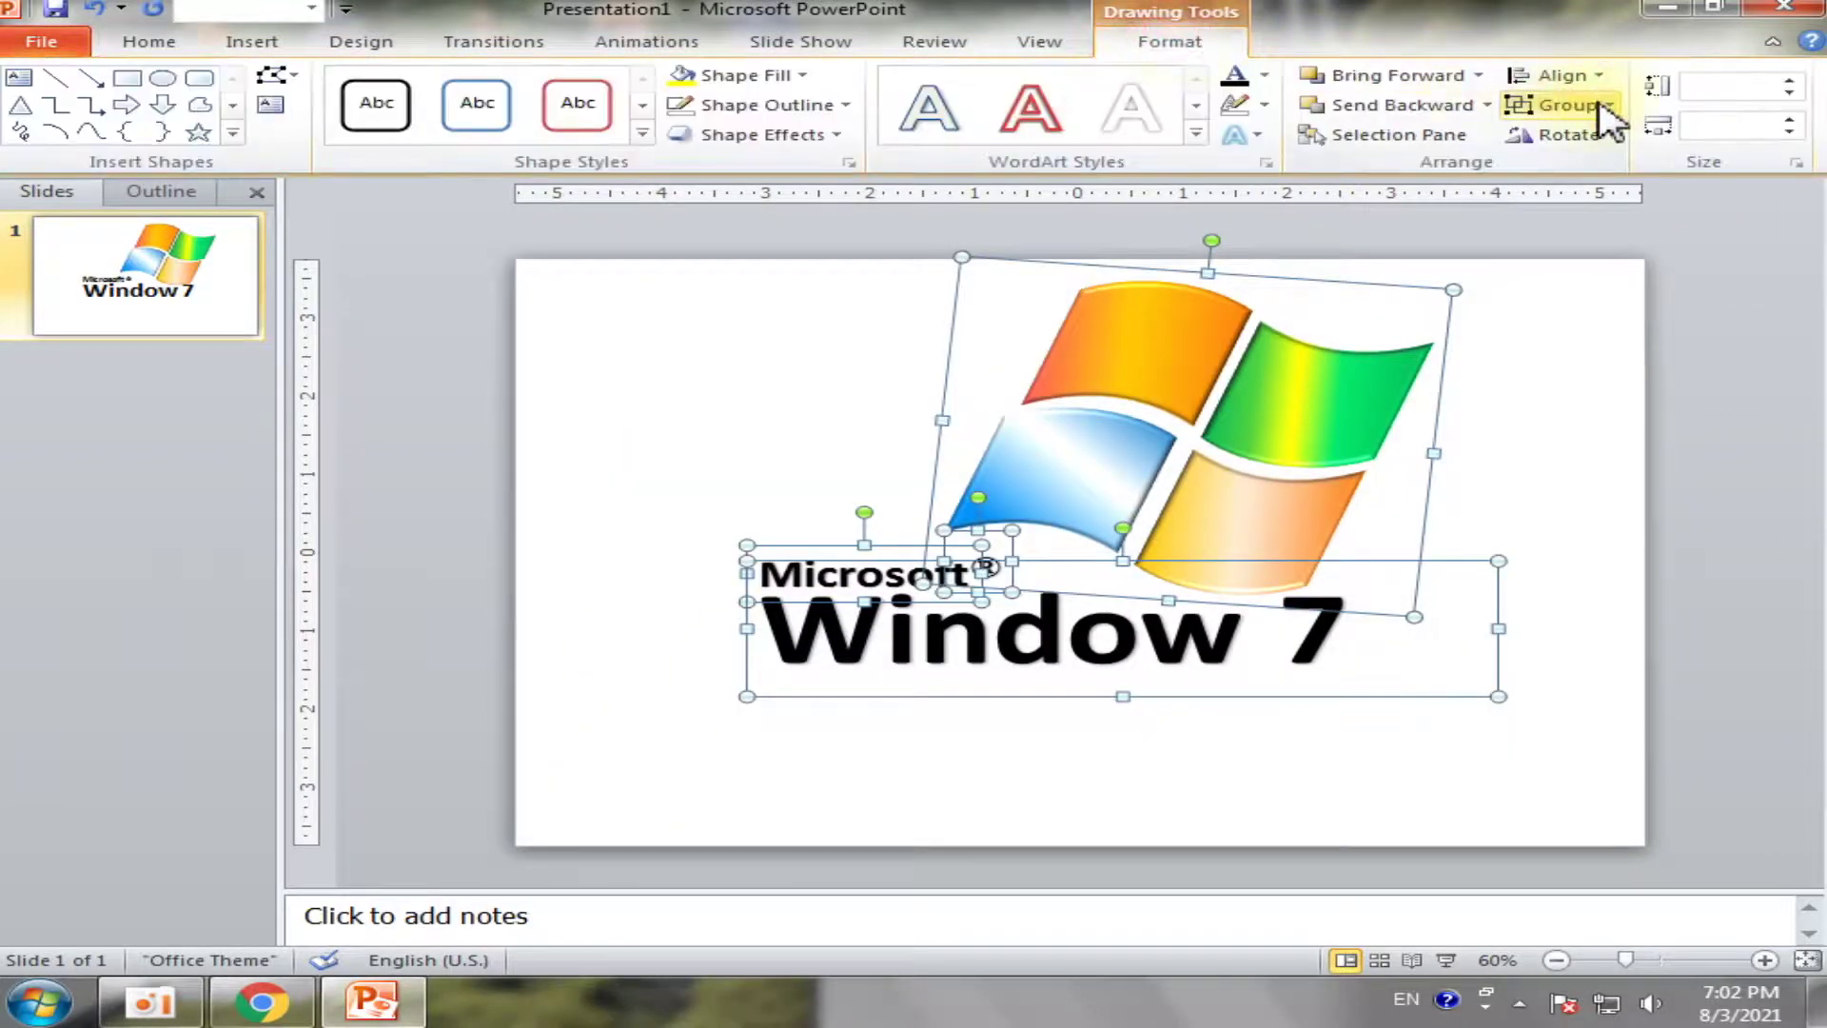
{"action": "left_click", "coordinate": [1566, 105]}
{"action": "left_click", "coordinate": [1581, 143]}
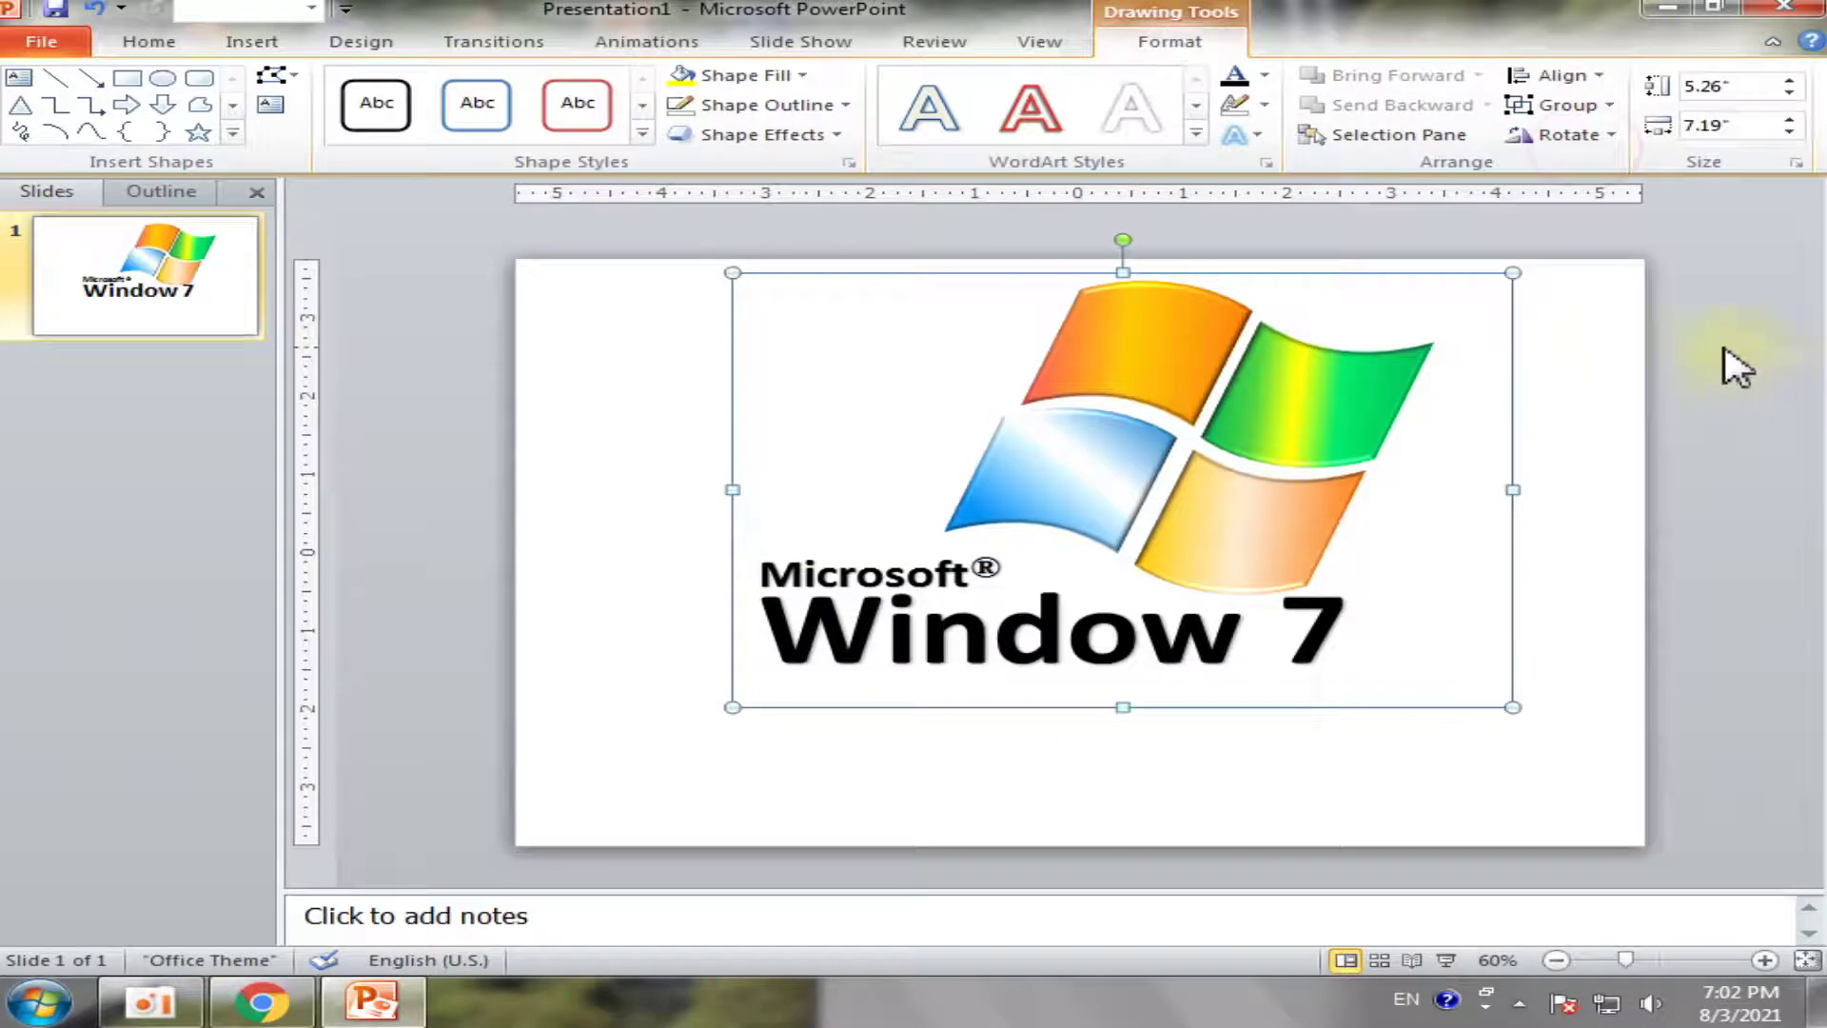
Nudge the grouped 5.26" × 7.19" logo down and slightly left
{"action": "key", "text": "Down"}
{"action": "key", "text": "Down"}
{"action": "key", "text": "Down"}
{"action": "key", "text": "Down"}
{"action": "key", "text": "Down"}
{"action": "key", "text": "Down"}
{"action": "key", "text": "Down"}
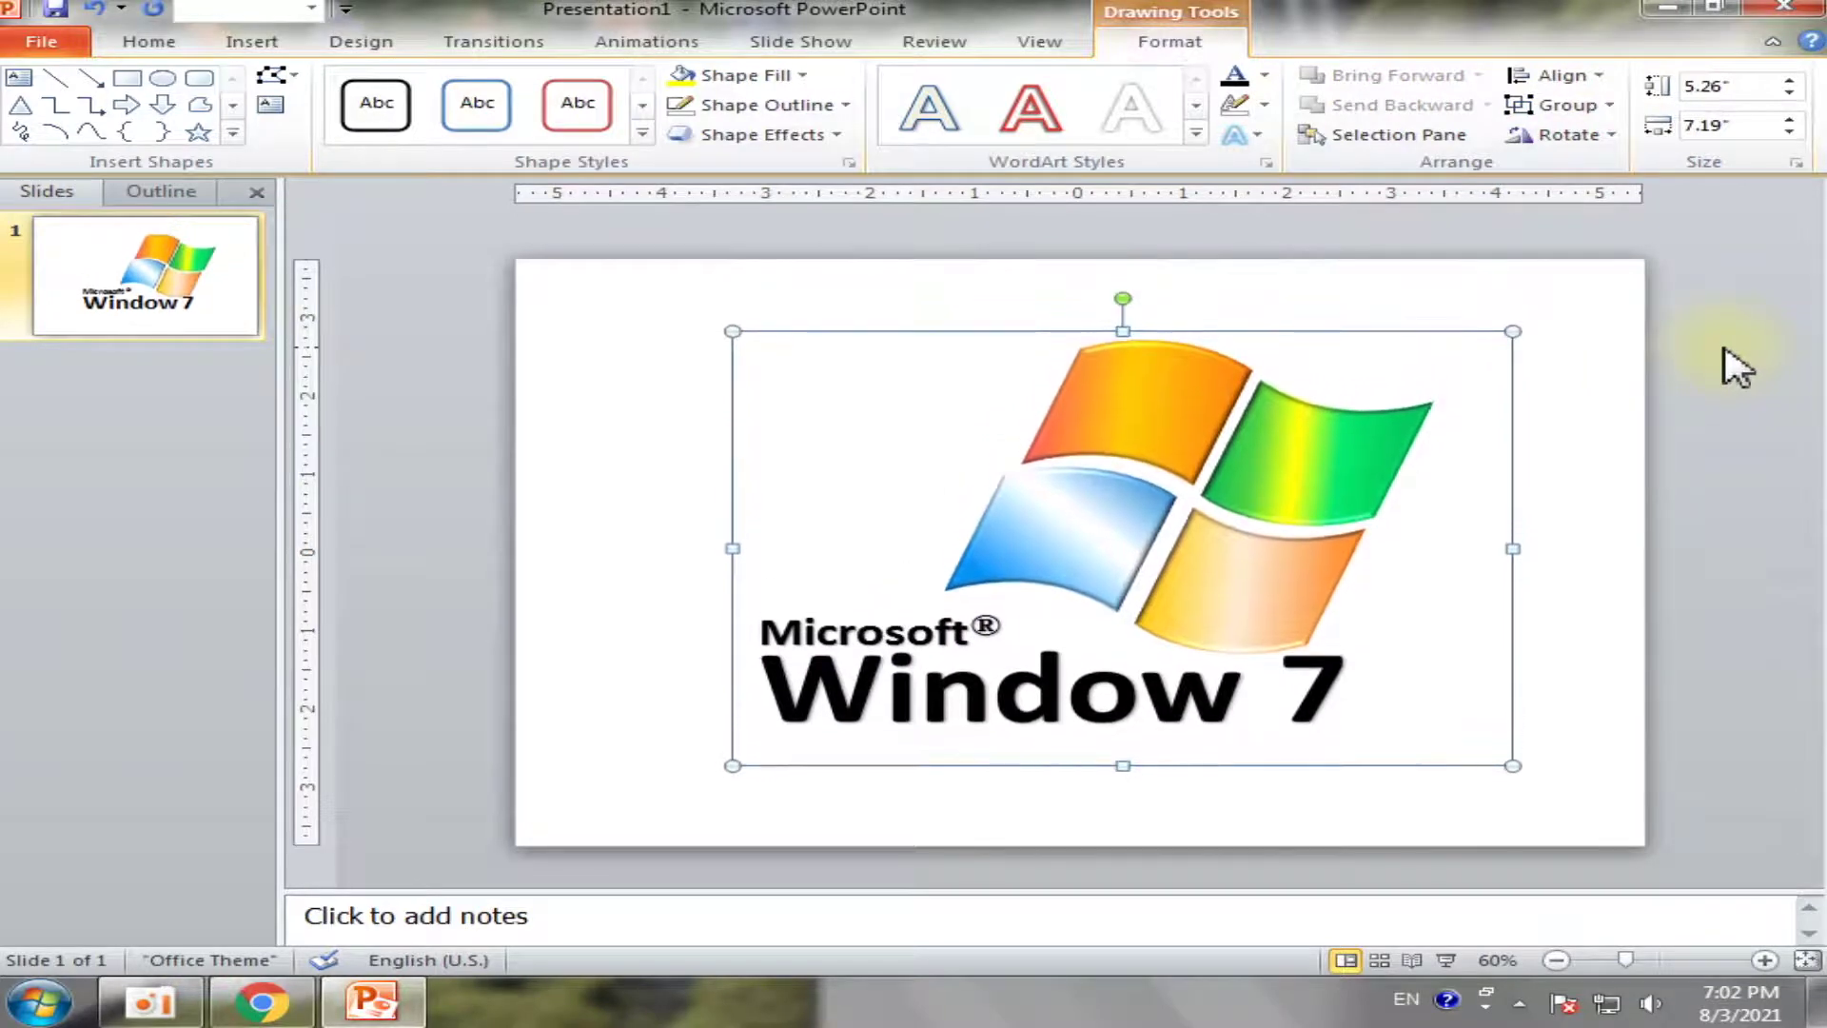
{"action": "key", "text": "Left"}
{"action": "key", "text": "Left"}
{"action": "key", "text": "Left"}
{"action": "key", "text": "Left"}
{"action": "key", "text": "Down"}
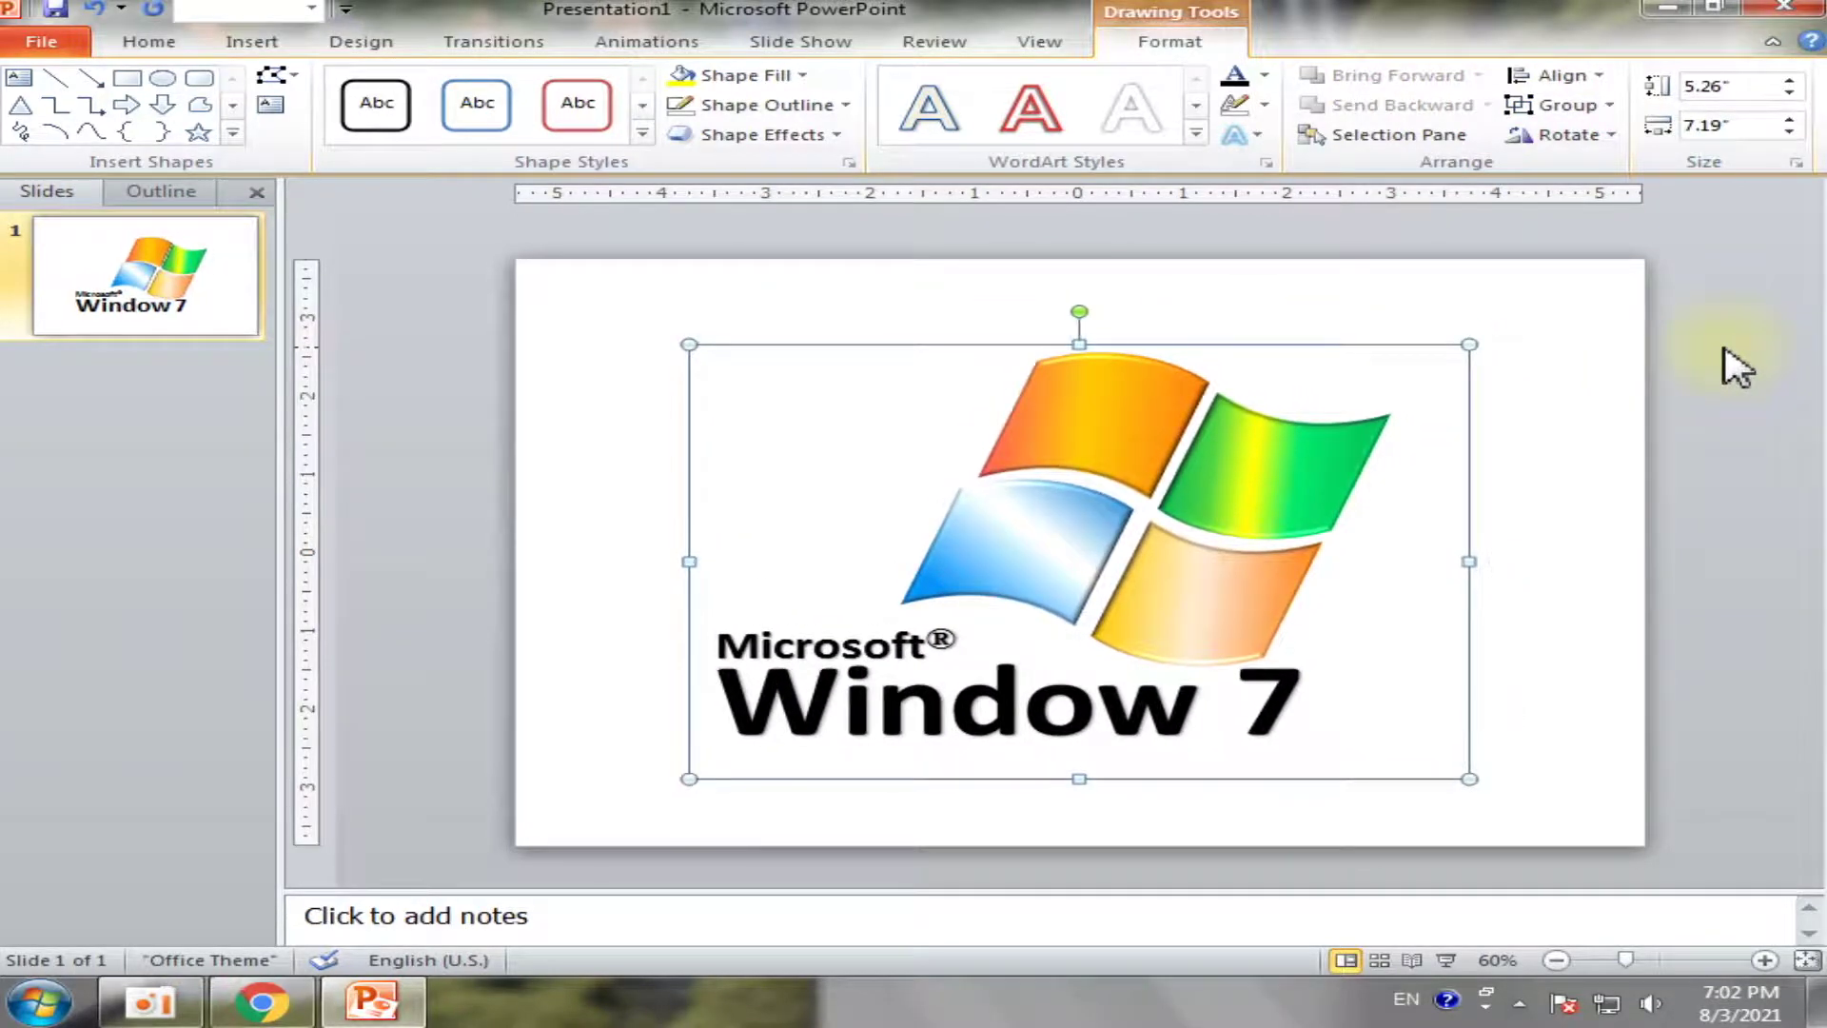
{"action": "key", "text": "Down"}
{"action": "key", "text": "Down"}
{"action": "left_click", "coordinate": [1677, 340]}
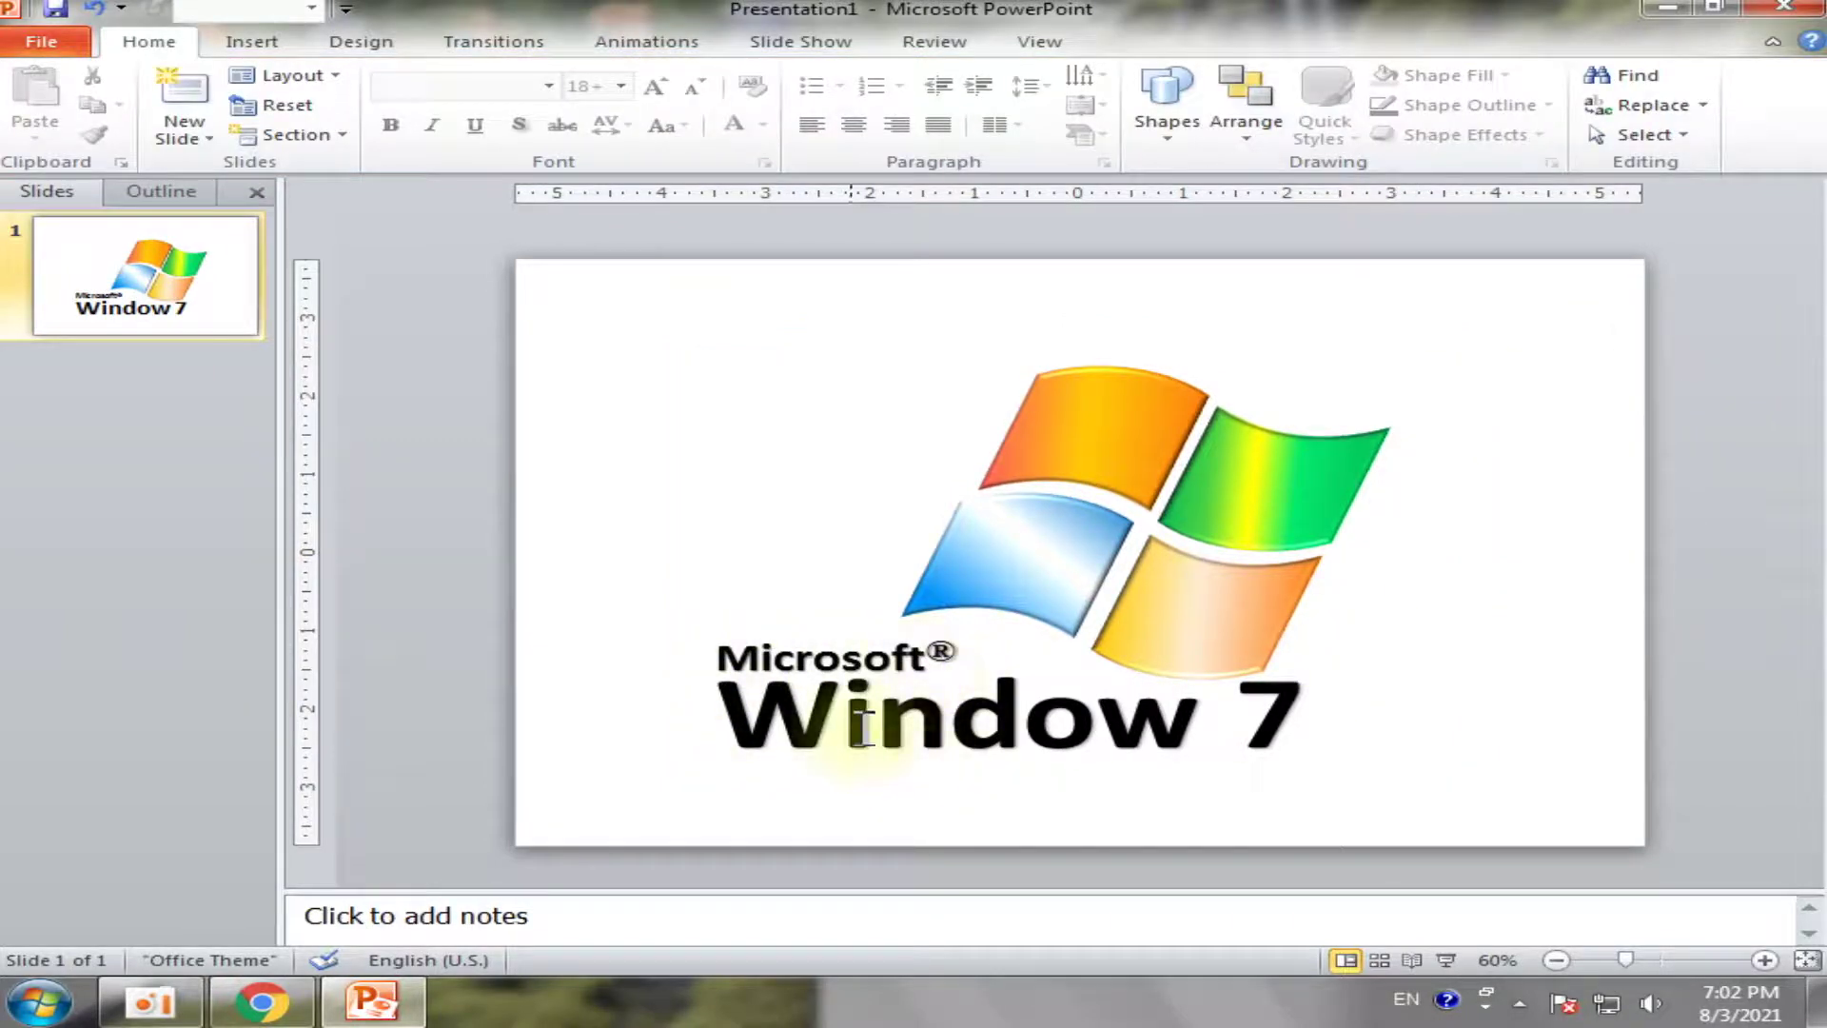
{"action": "left_click", "coordinate": [1240, 709]}
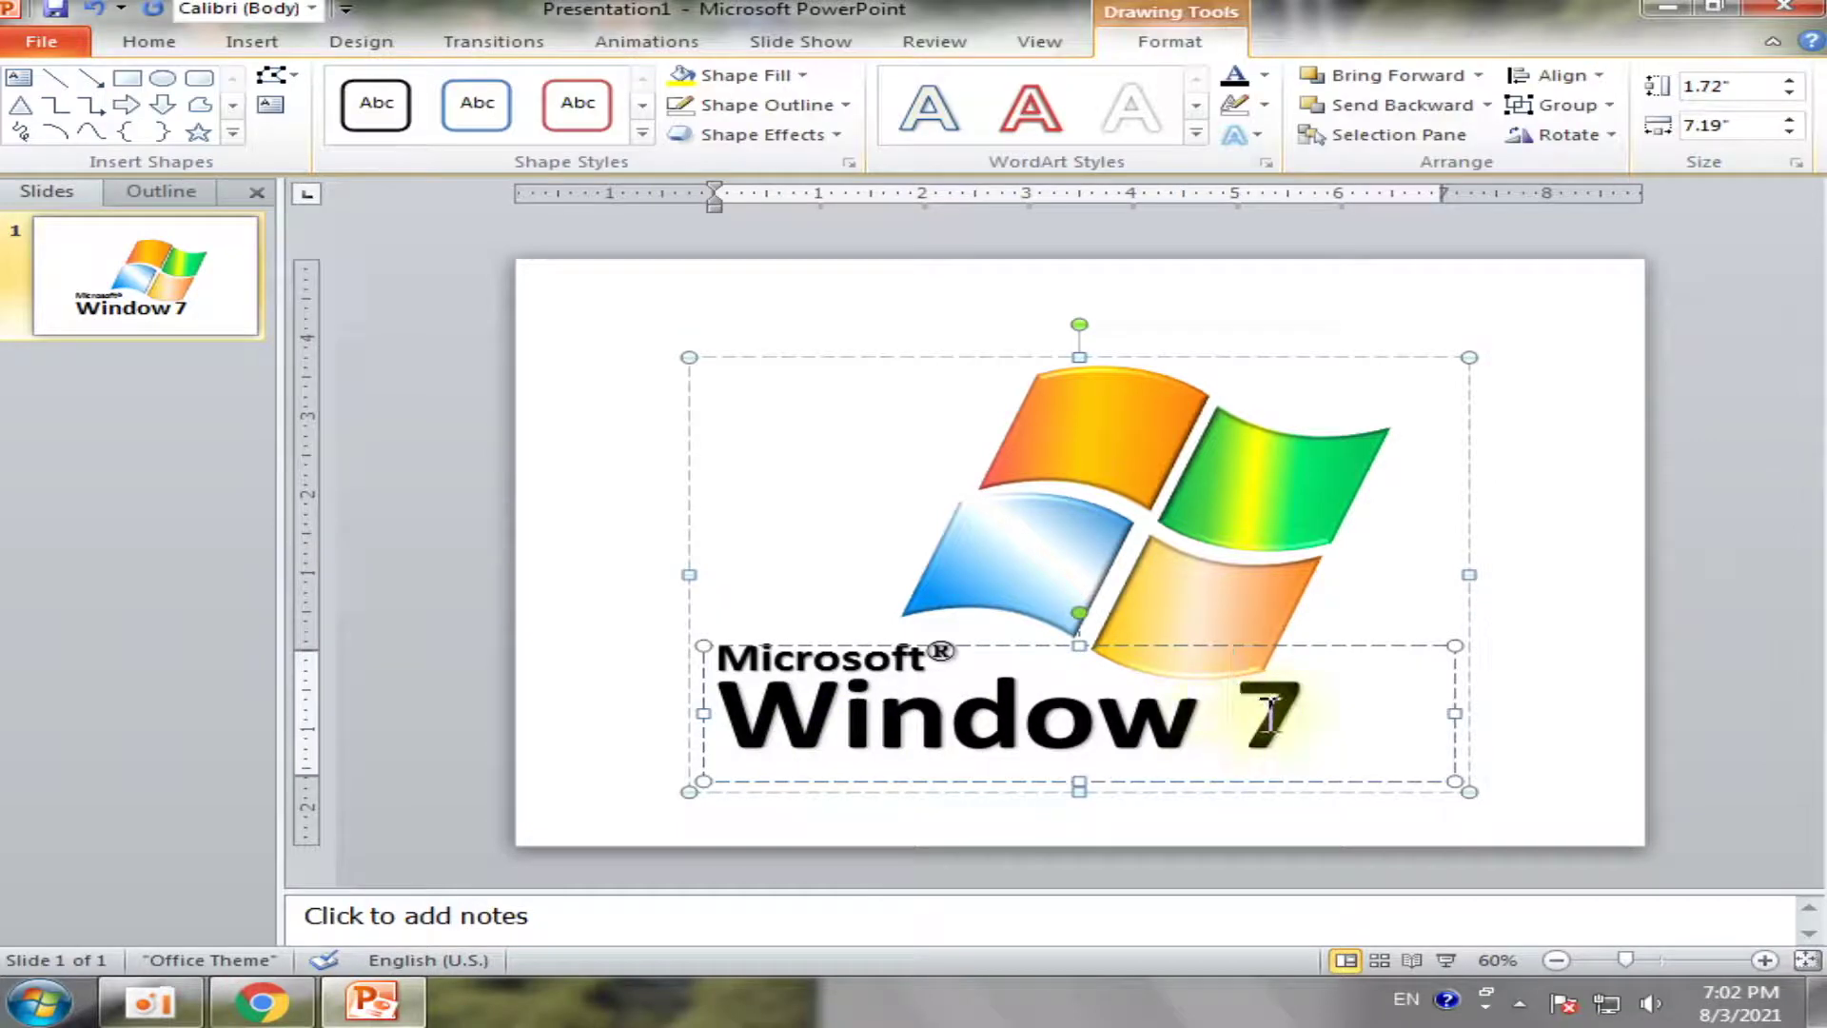
{"action": "left_click", "coordinate": [1550, 718]}
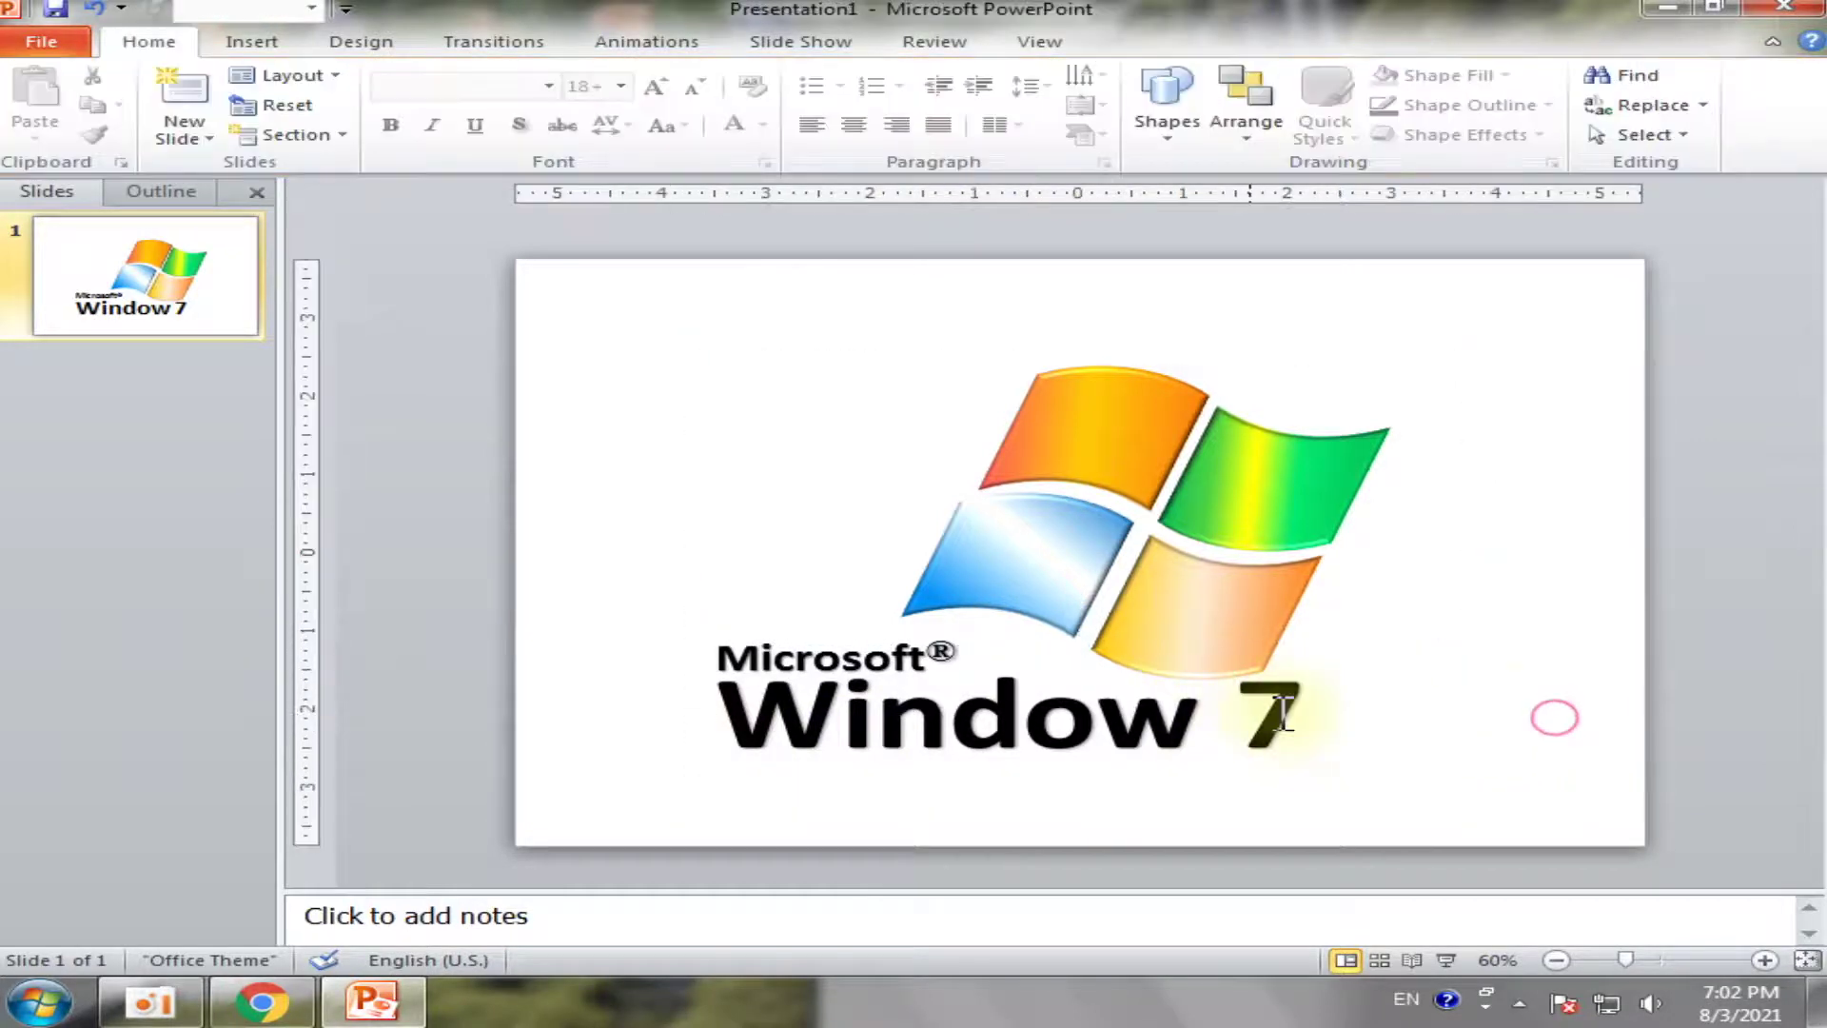
{"action": "left_click", "coordinate": [1239, 709]}
{"action": "double_click", "coordinate": [1262, 703]}
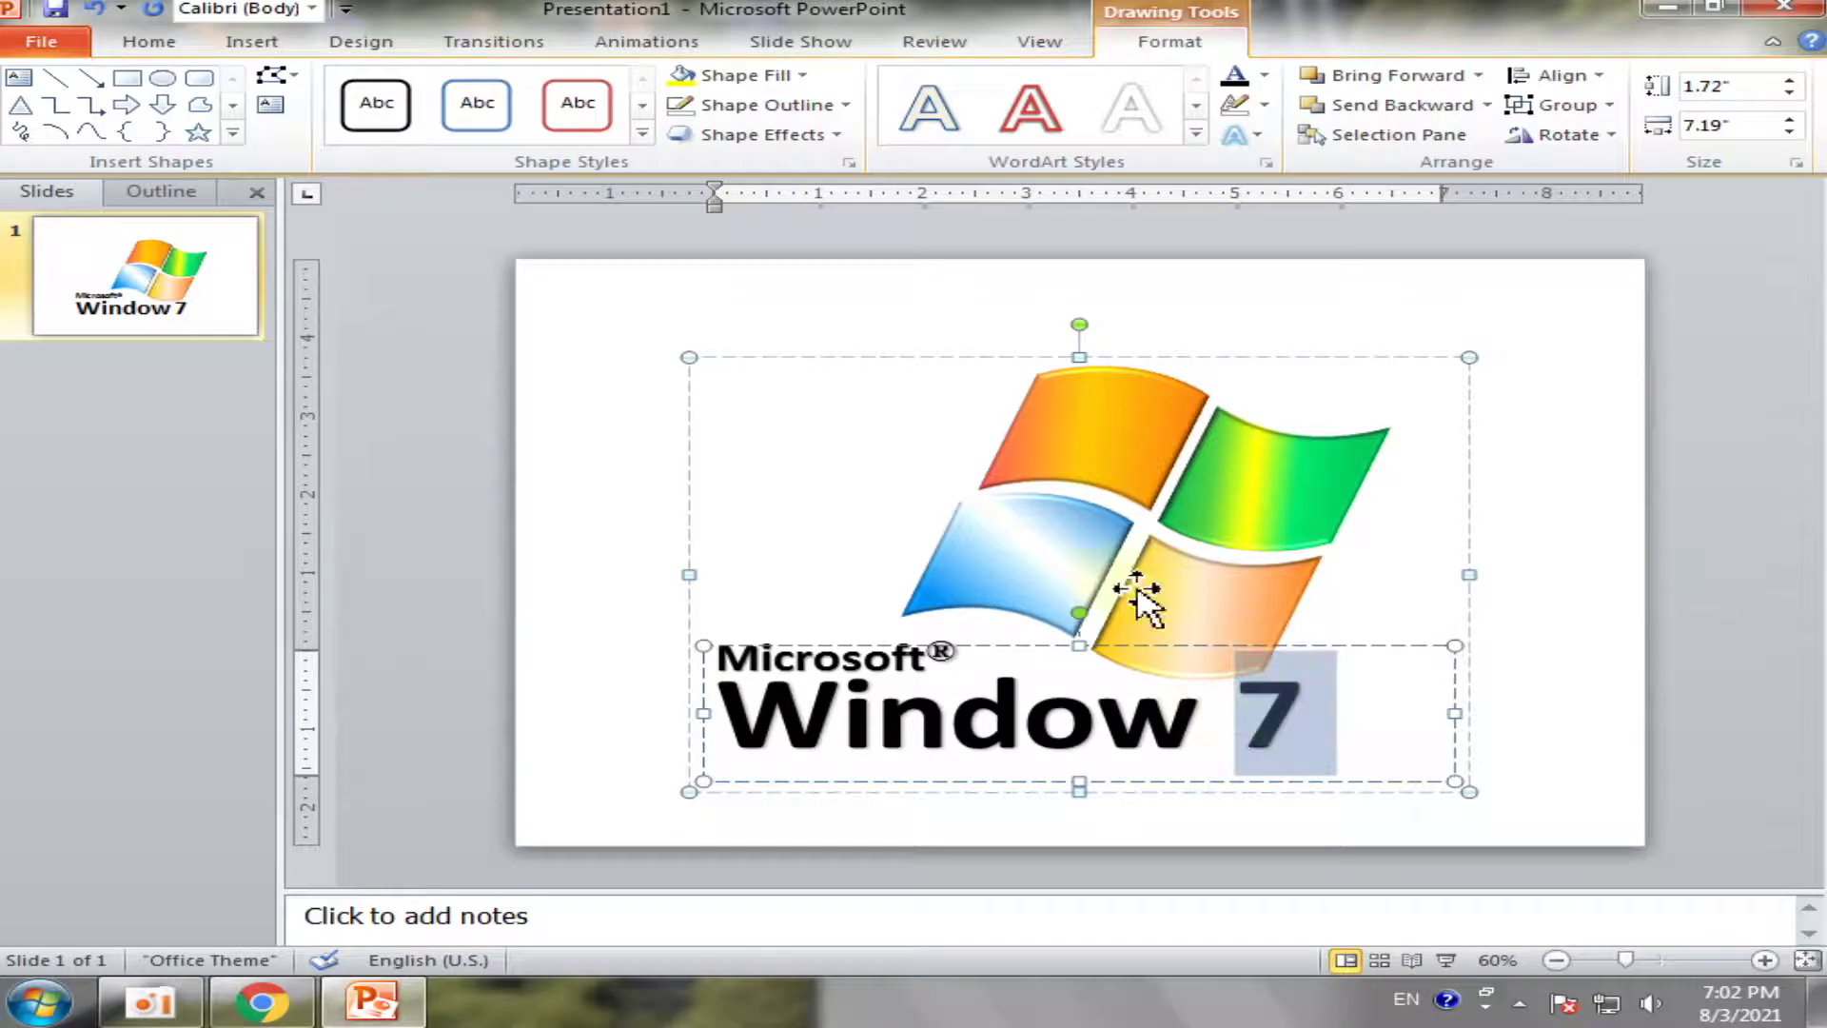
{"action": "left_click", "coordinate": [145, 44]}
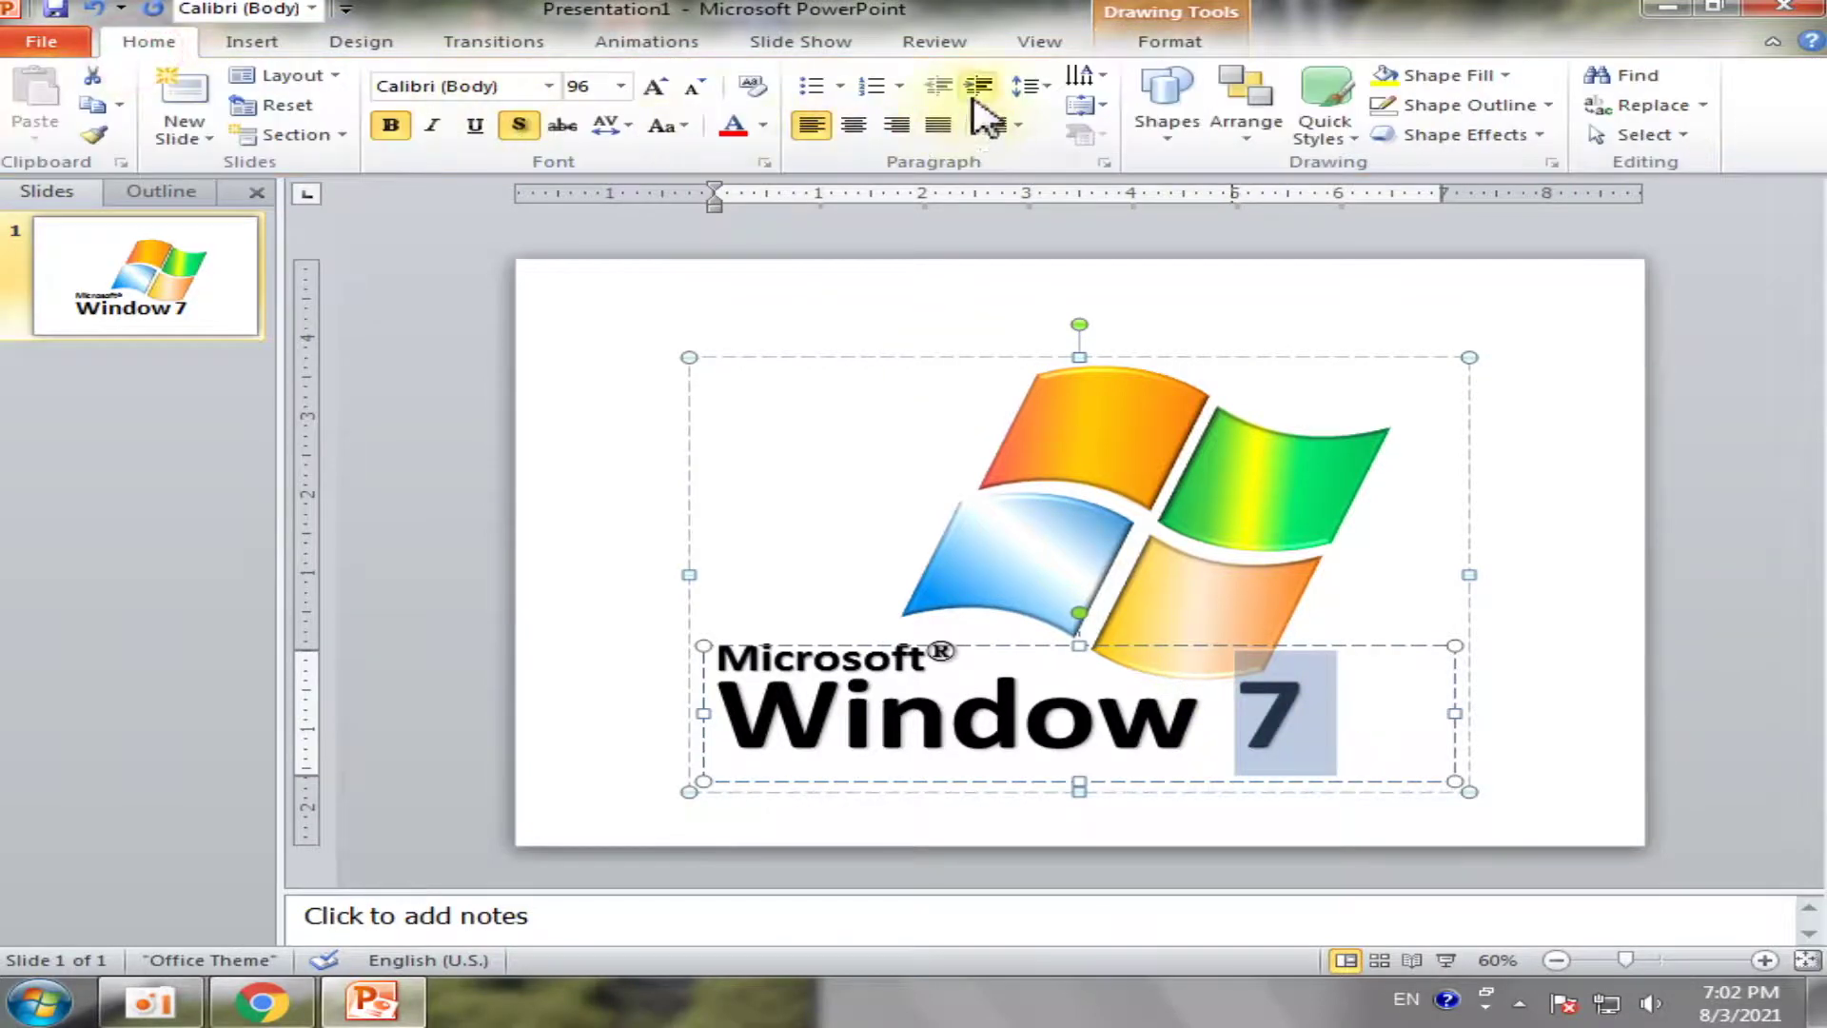
{"action": "left_click", "coordinate": [1170, 41]}
{"action": "left_click", "coordinate": [1265, 106]}
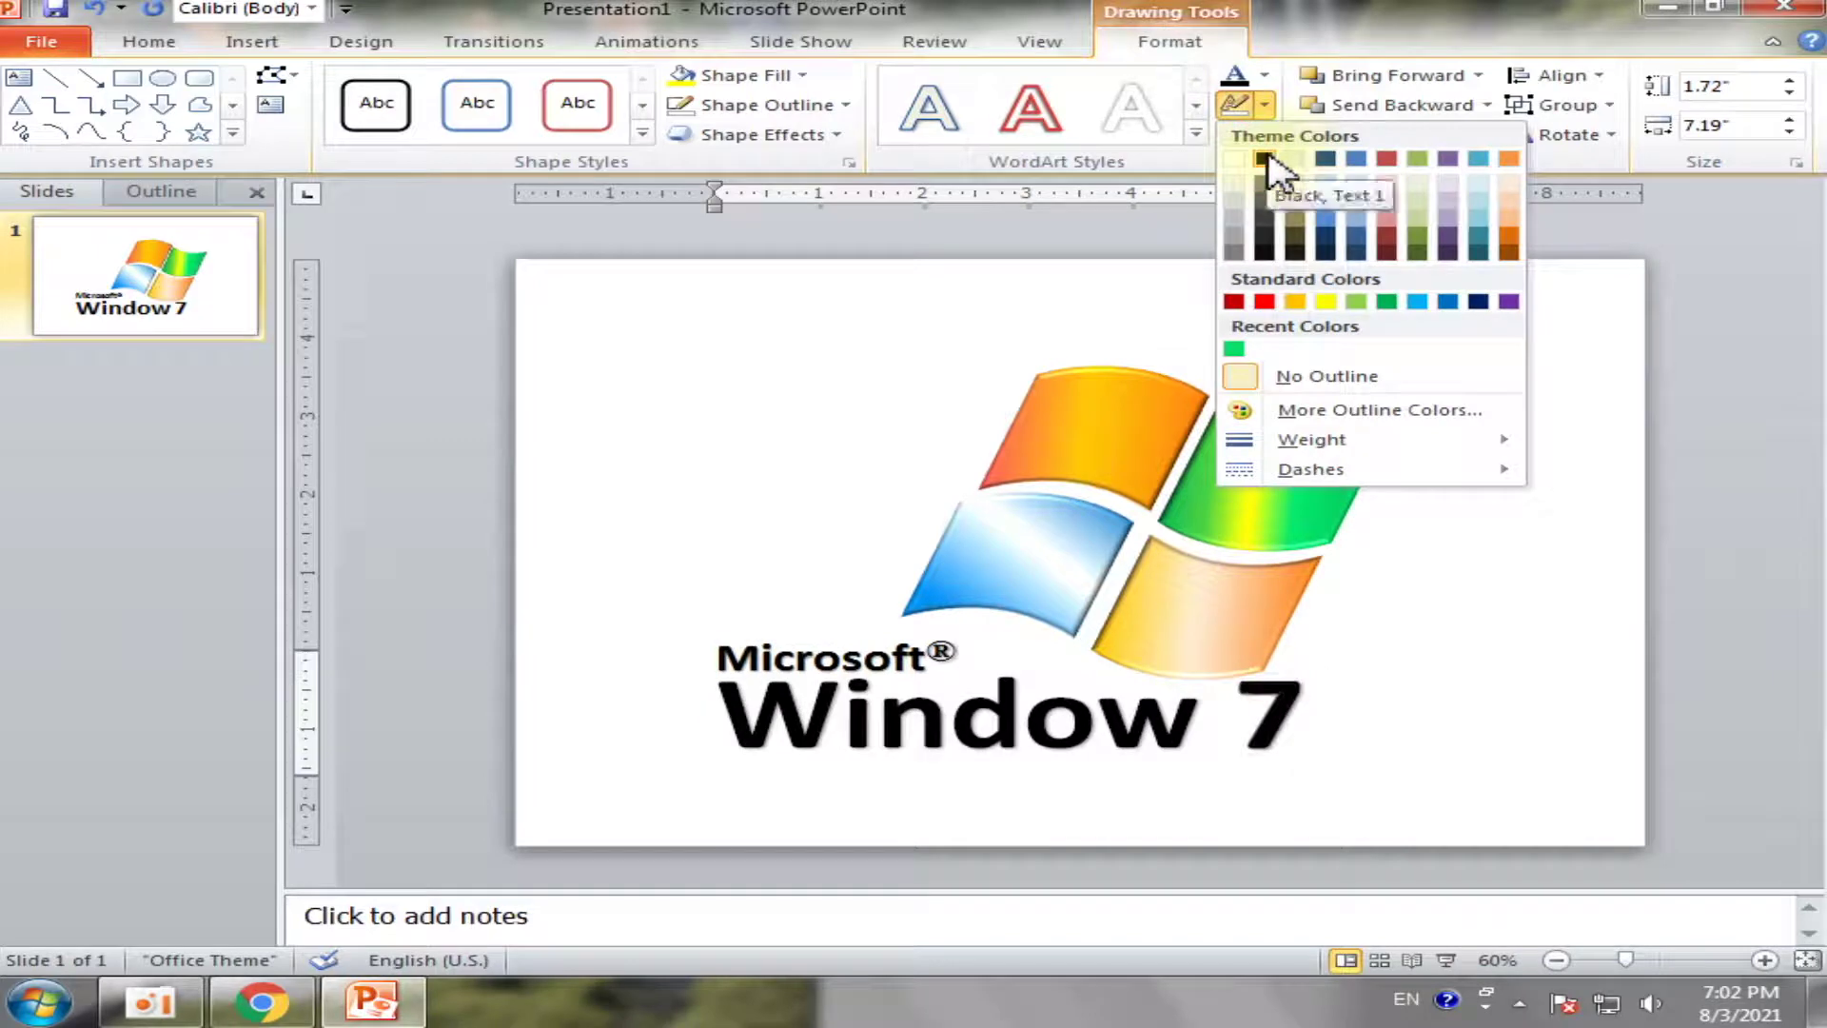
{"action": "left_click", "coordinate": [1733, 521]}
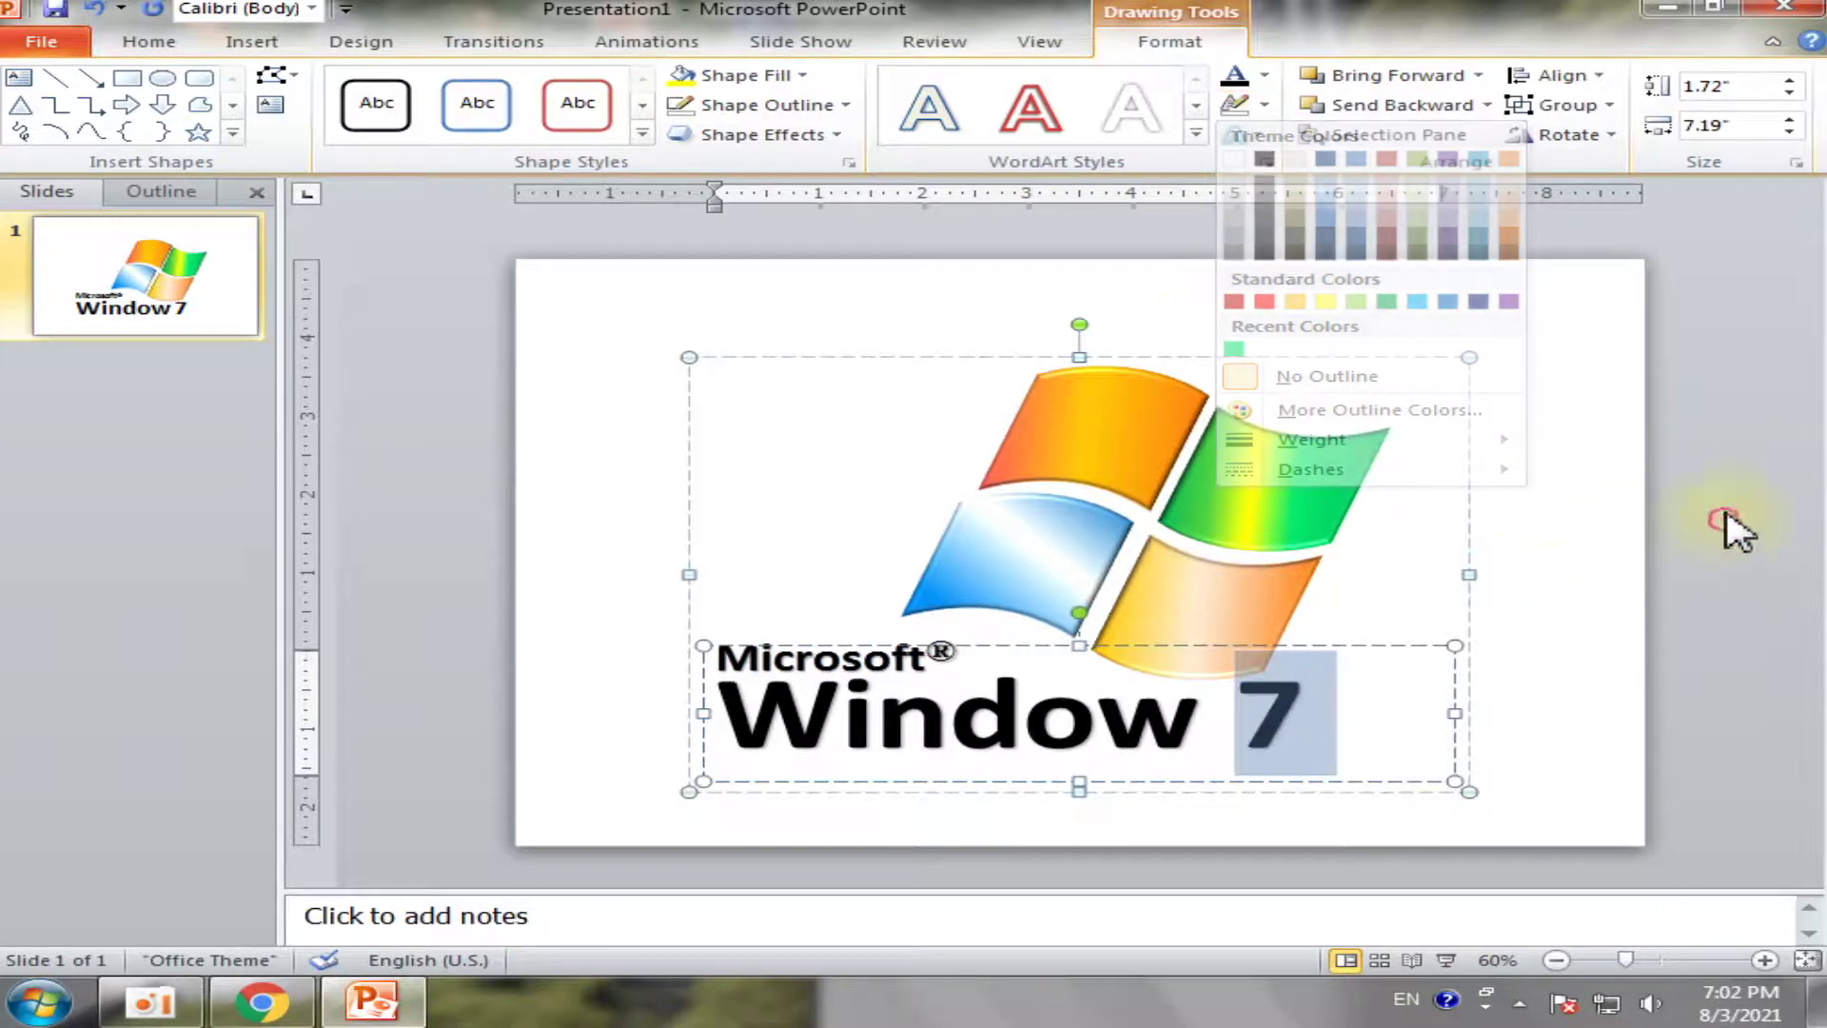
{"action": "left_click", "coordinate": [1659, 500]}
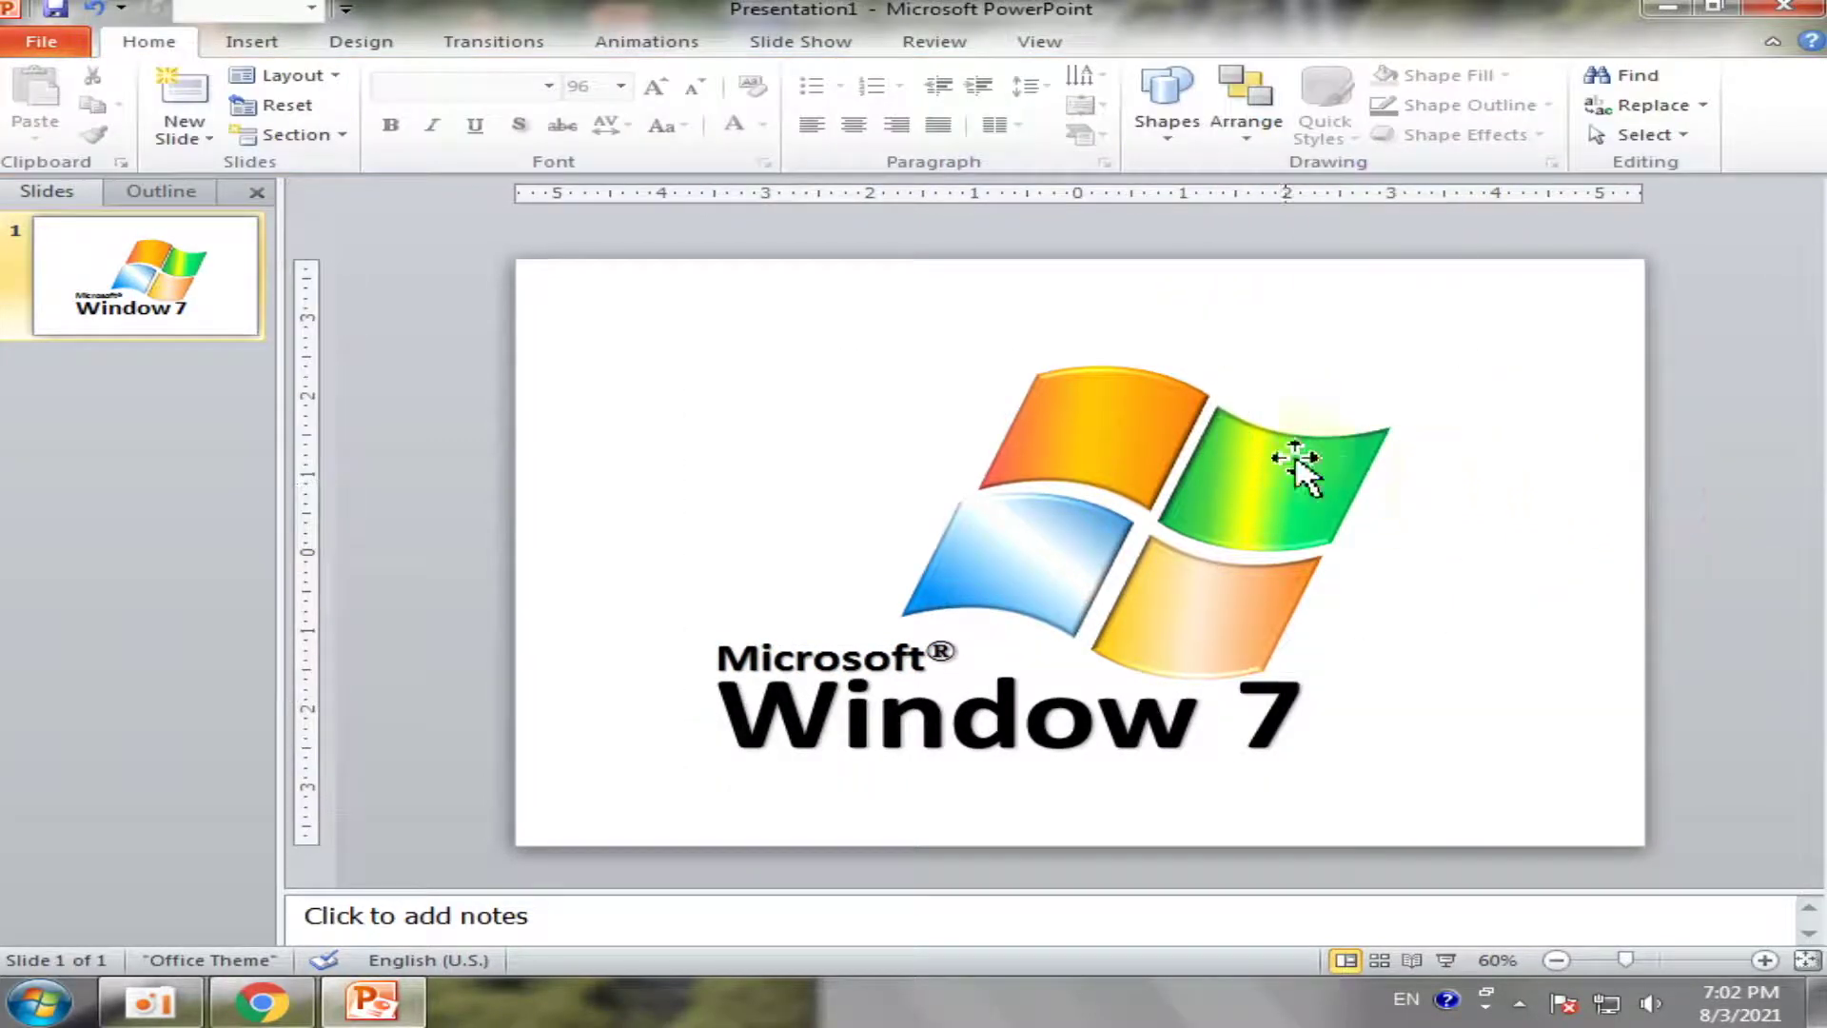
{"action": "left_click", "coordinate": [246, 48]}
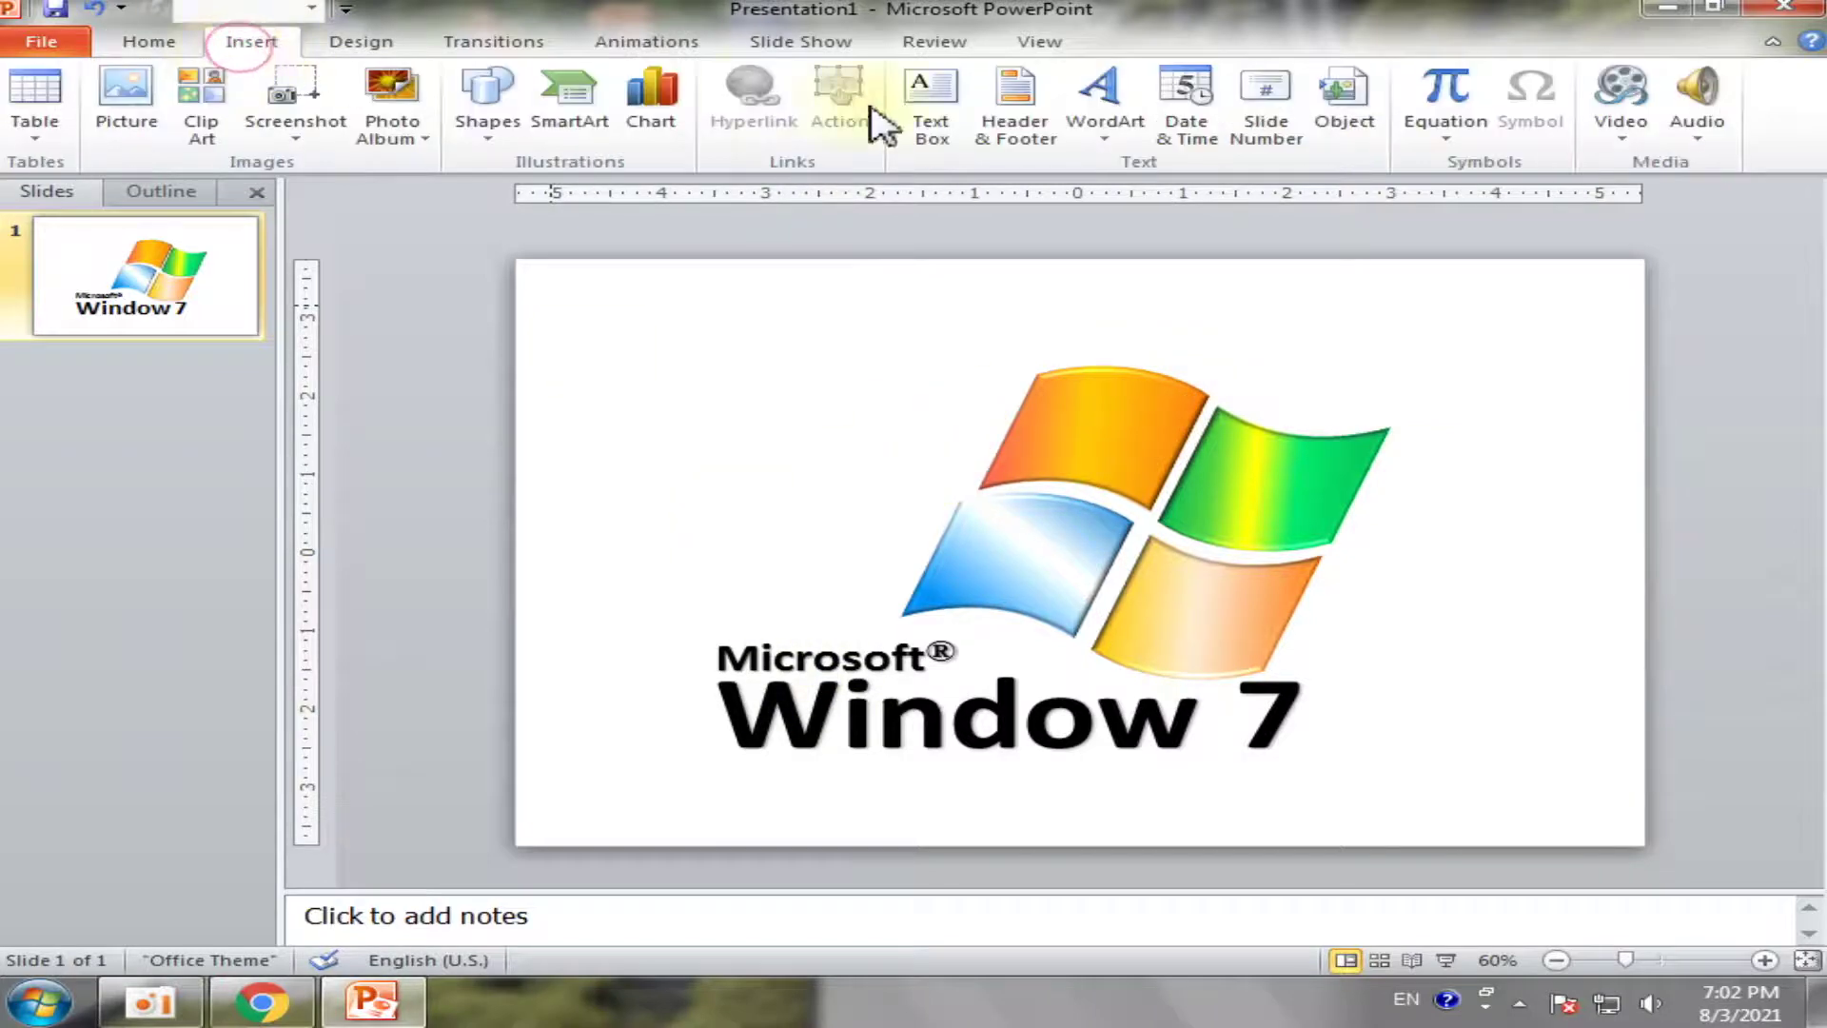
Insert a first-style 'Your text here' WordArt, move it to the top, and stretch it to 10.42"
{"action": "left_click", "coordinate": [487, 122]}
{"action": "left_click", "coordinate": [1109, 121]}
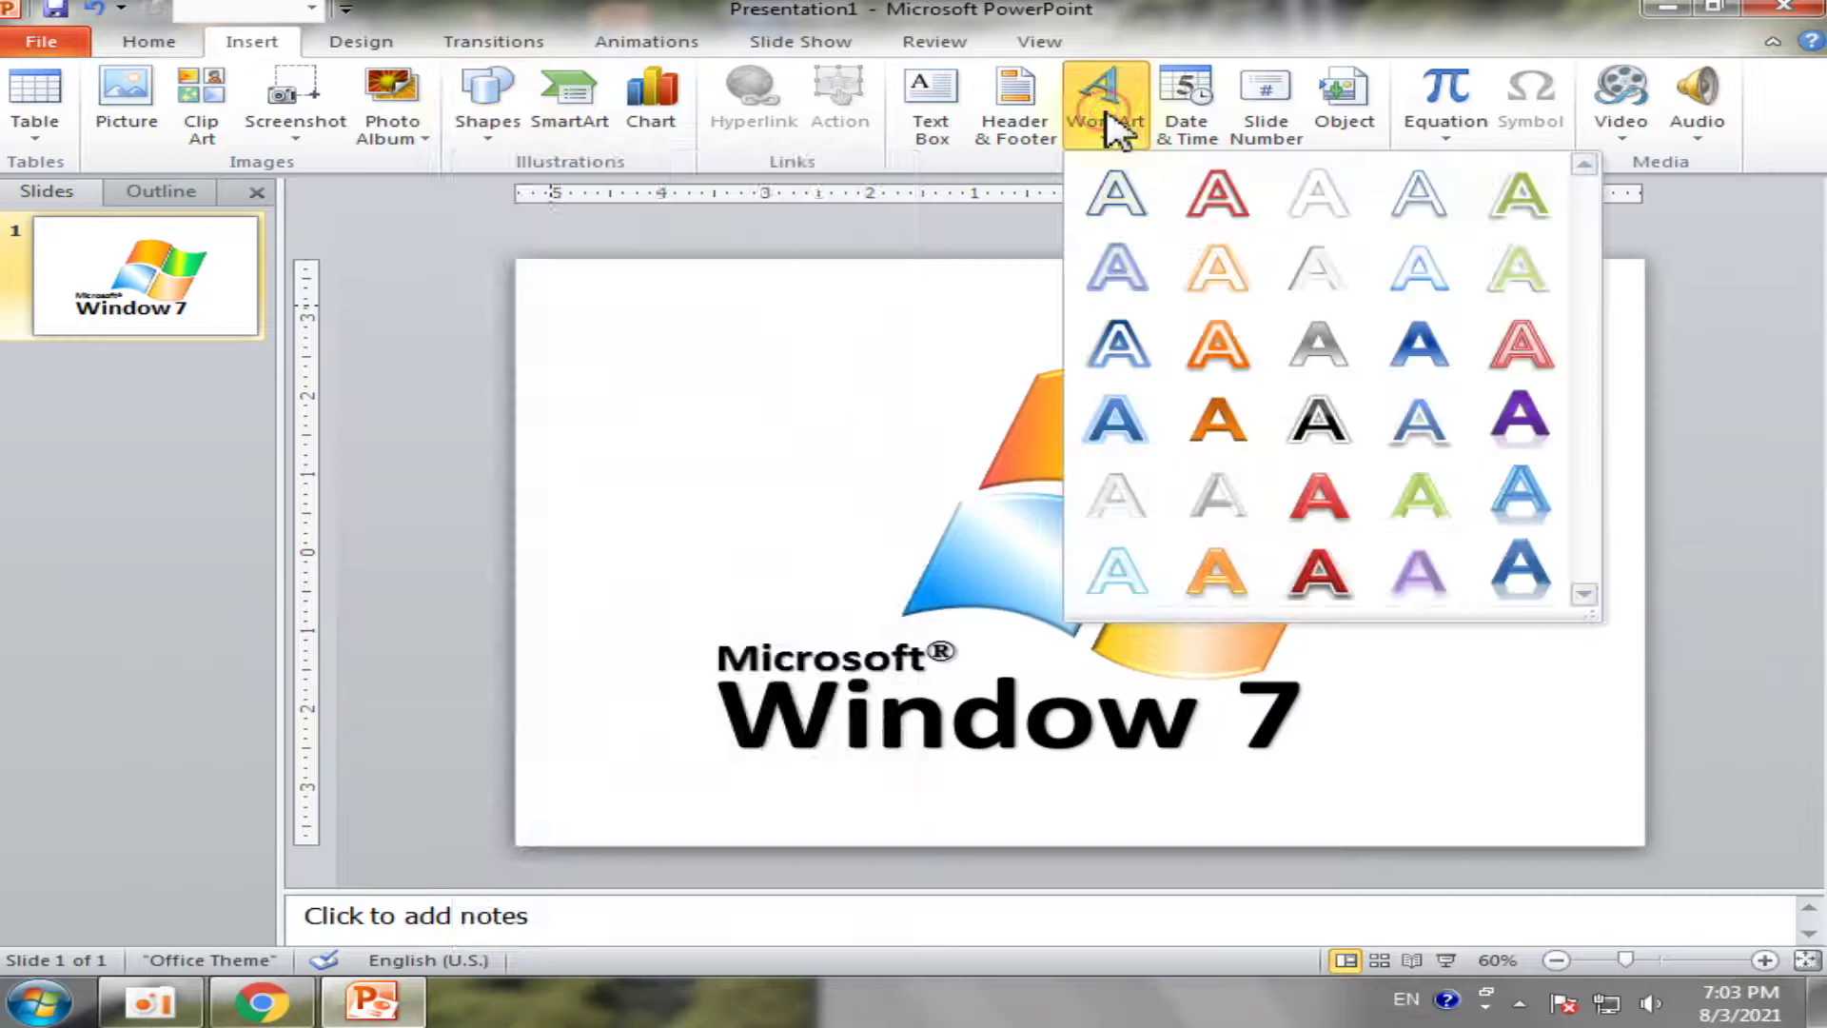
{"action": "left_click", "coordinate": [1122, 200]}
{"action": "left_click_drag", "start_coordinate": [1030, 519], "coordinate": [930, 281]}
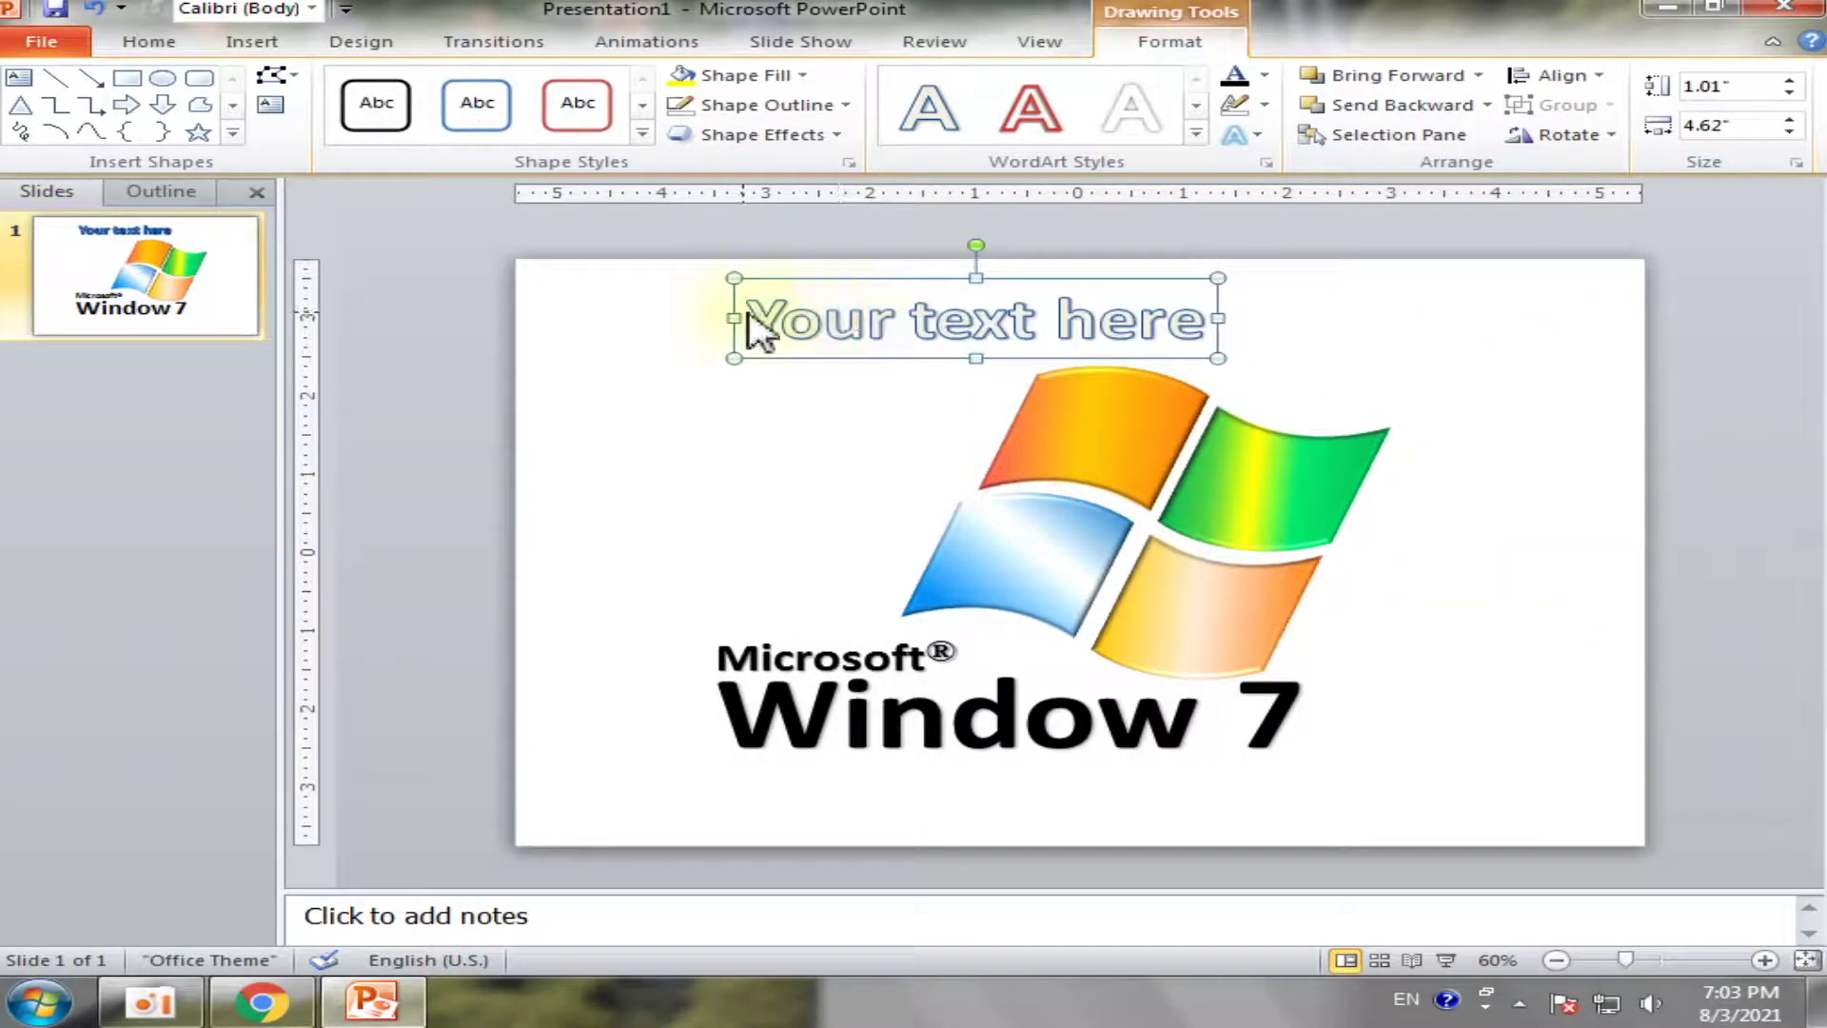
{"action": "left_click_drag", "start_coordinate": [1221, 319], "coordinate": [1607, 319]}
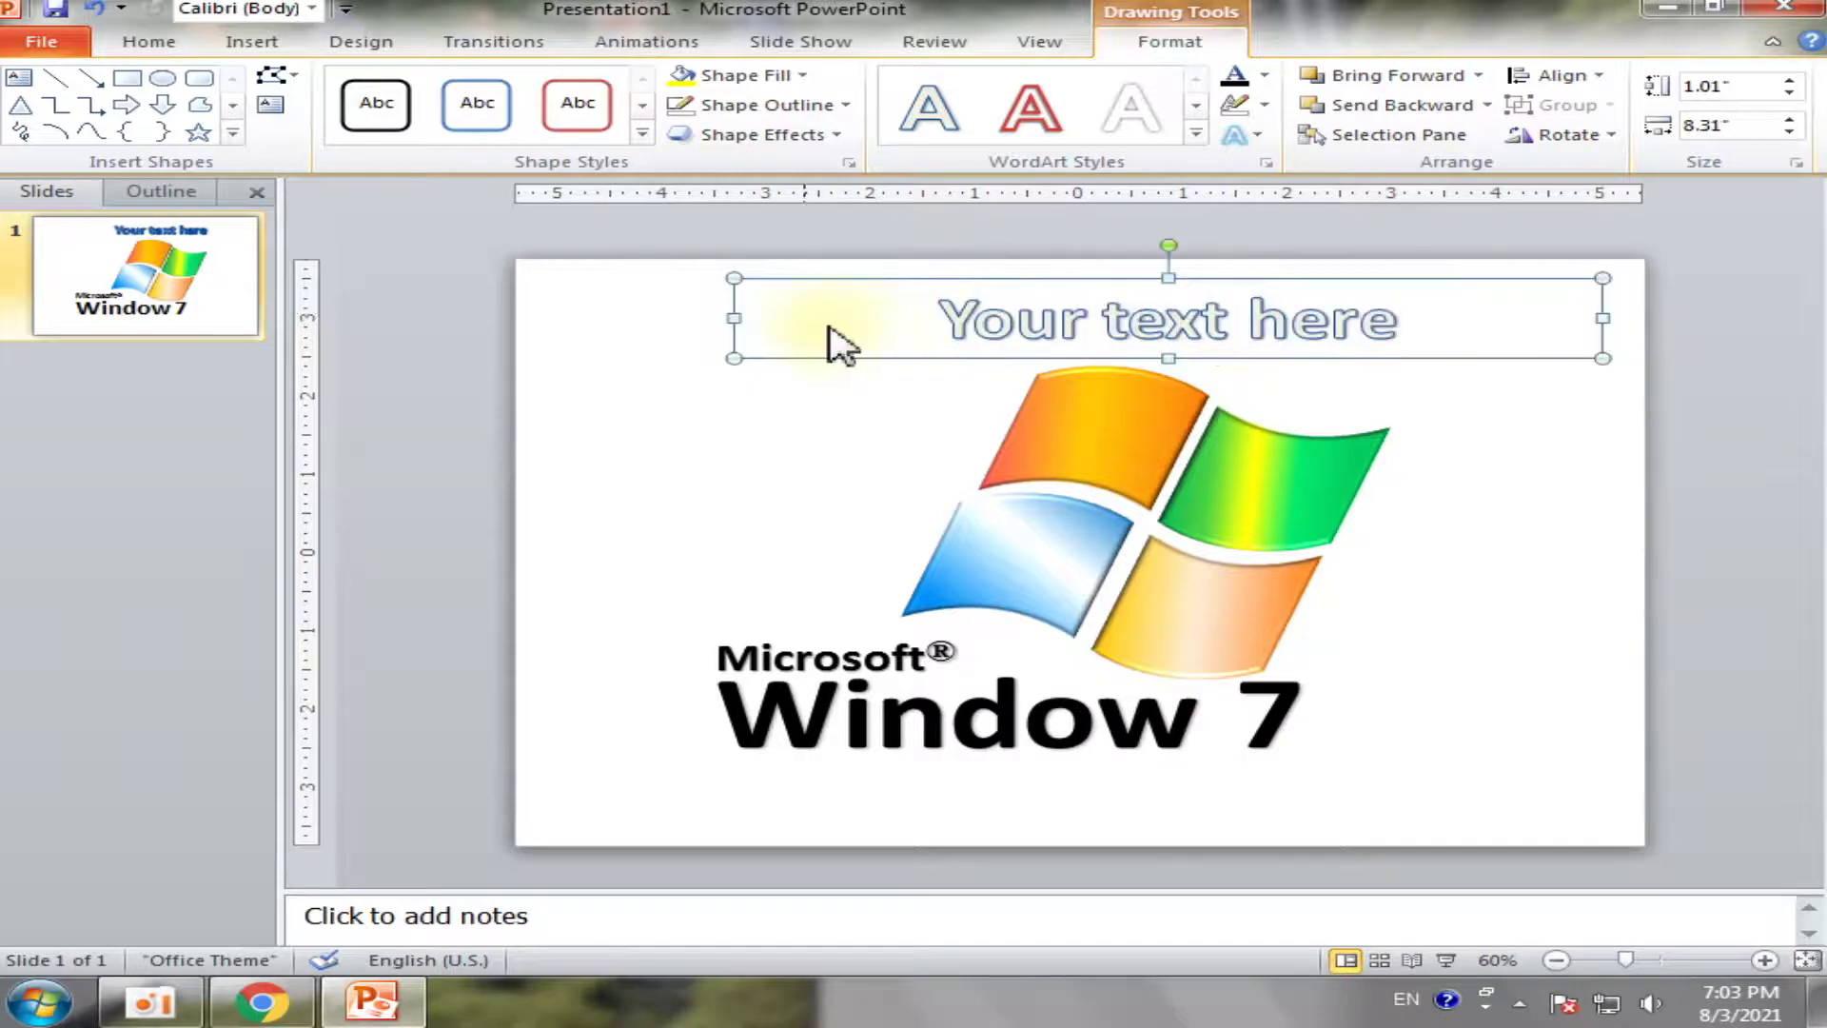
{"action": "left_click_drag", "start_coordinate": [734, 319], "coordinate": [515, 314]}
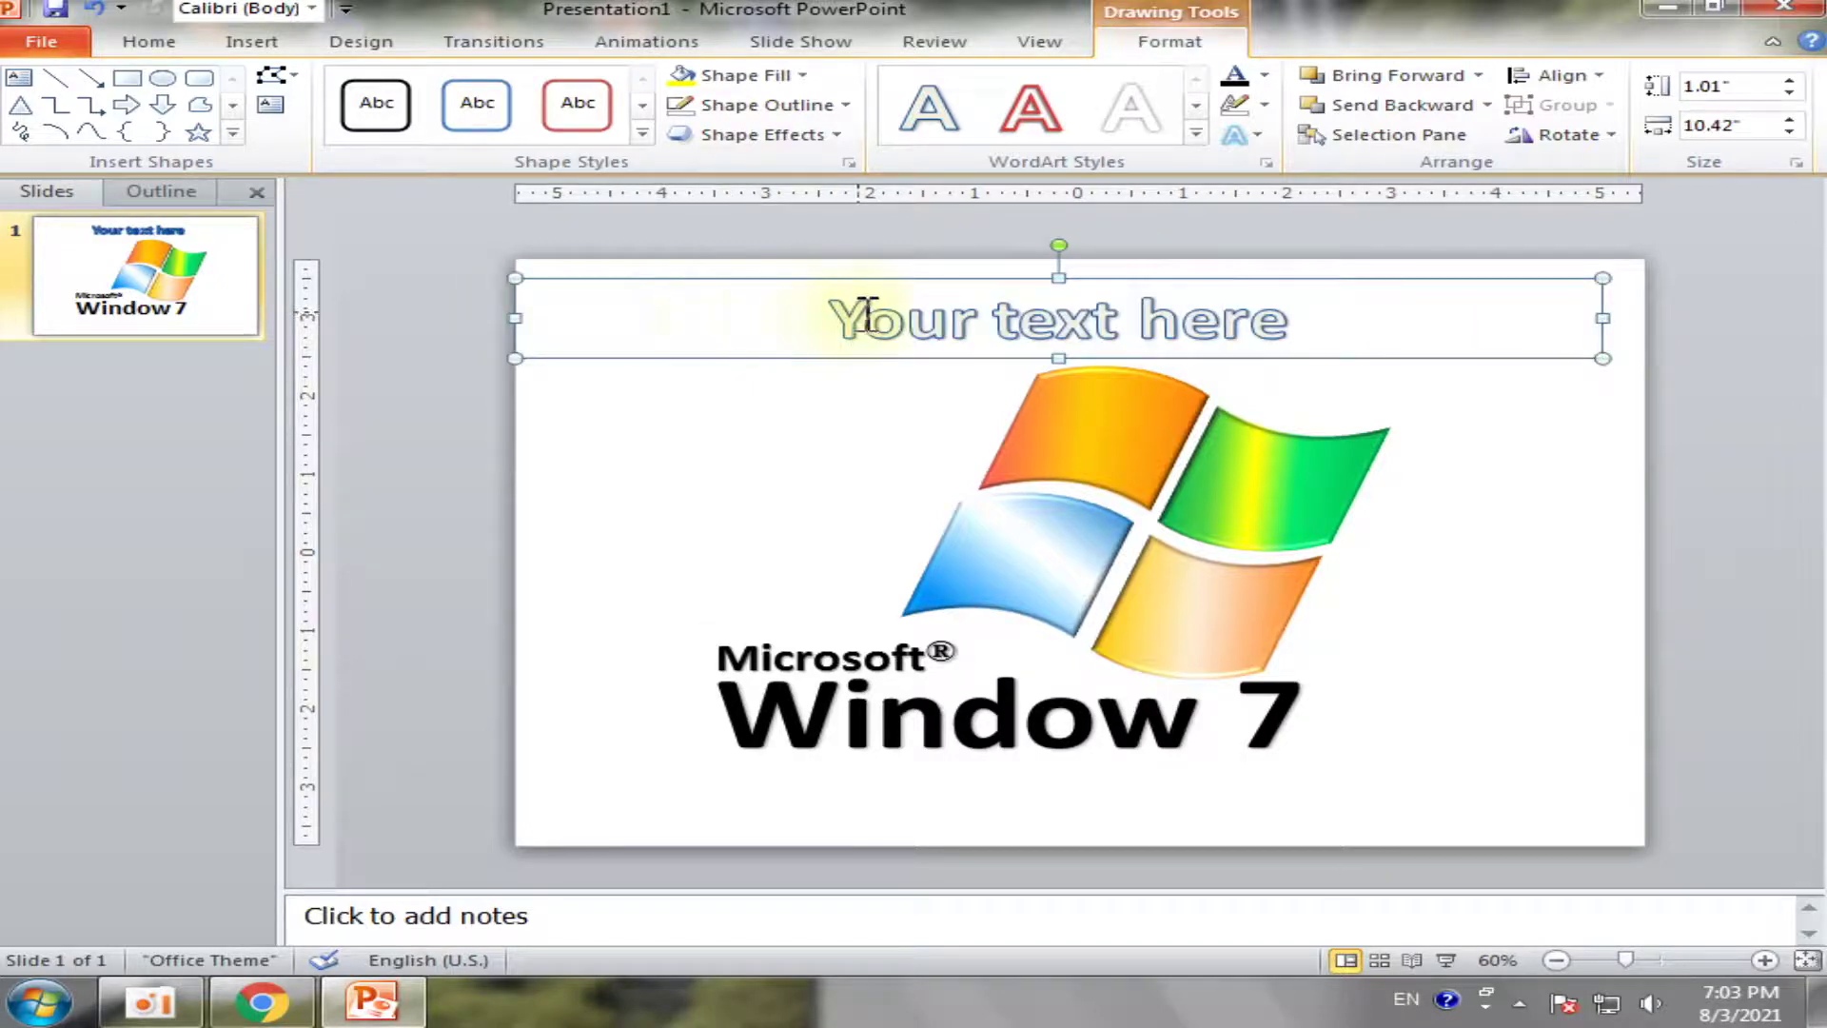
{"action": "left_click_drag", "start_coordinate": [832, 314], "coordinate": [1314, 333]}
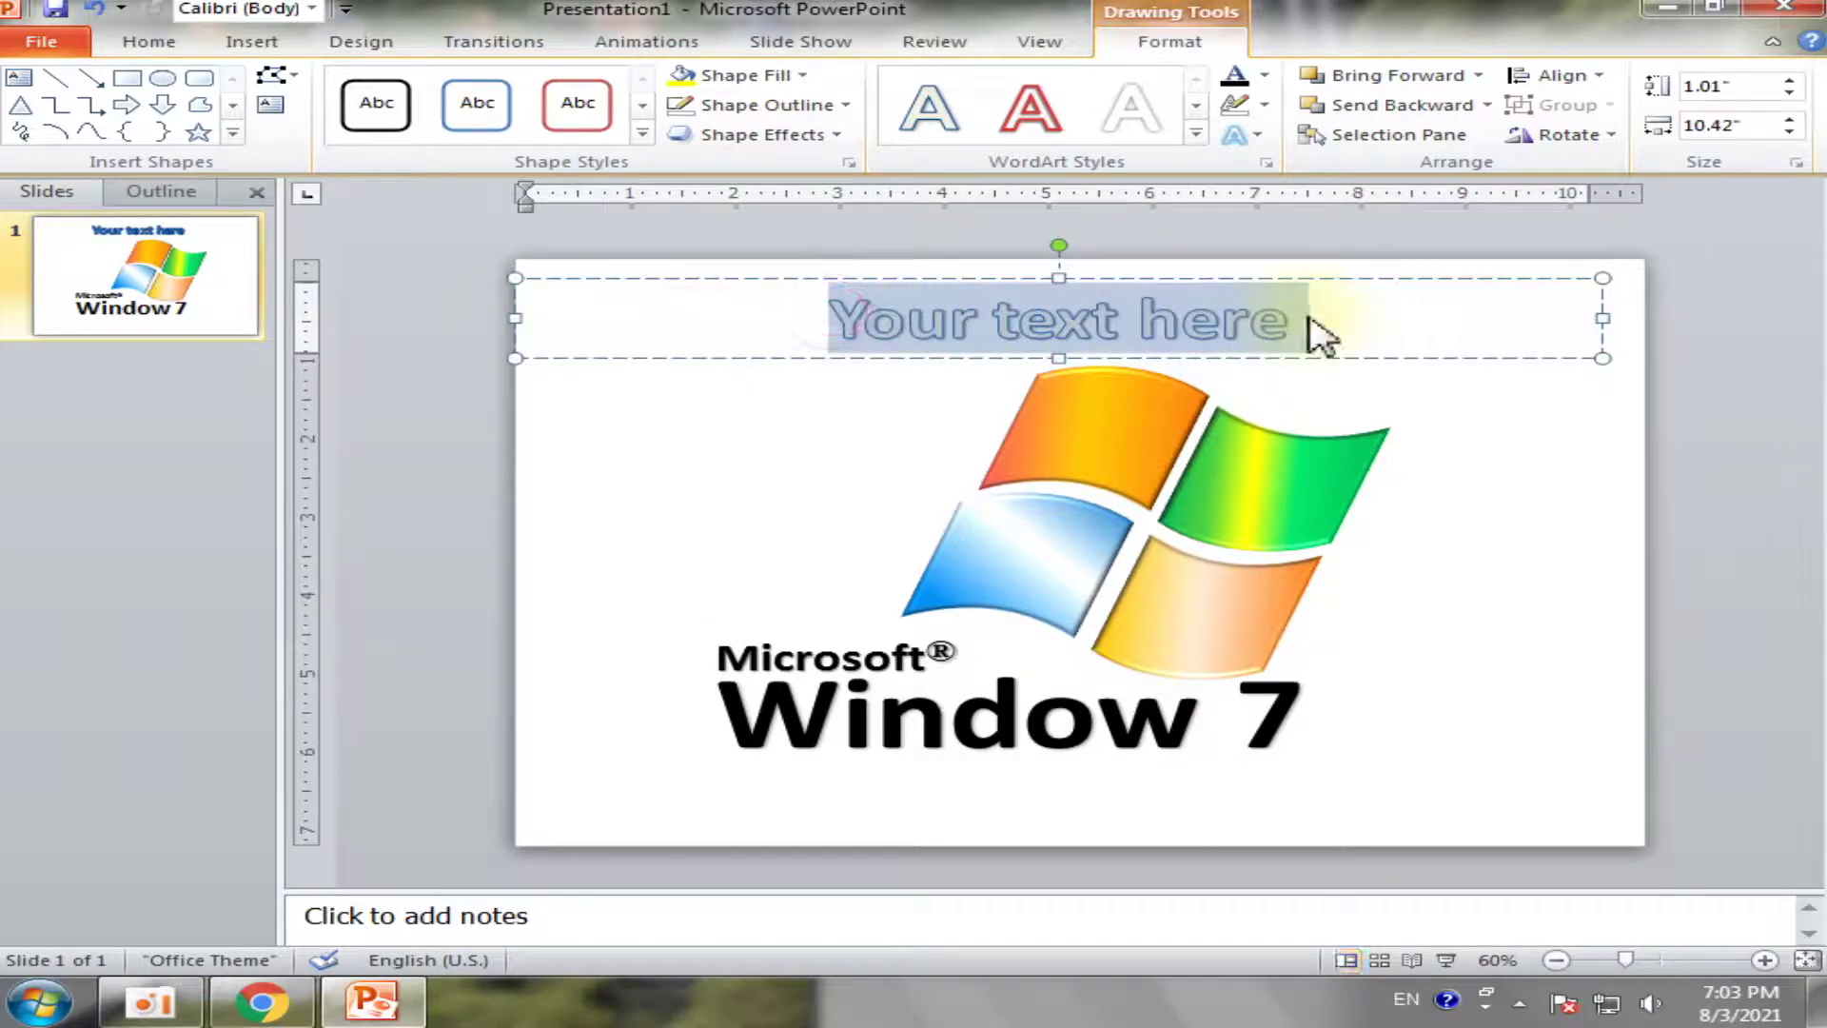
Type 'Thank you for watching this' into the top WordArt
{"action": "type", "text": "Thank"}
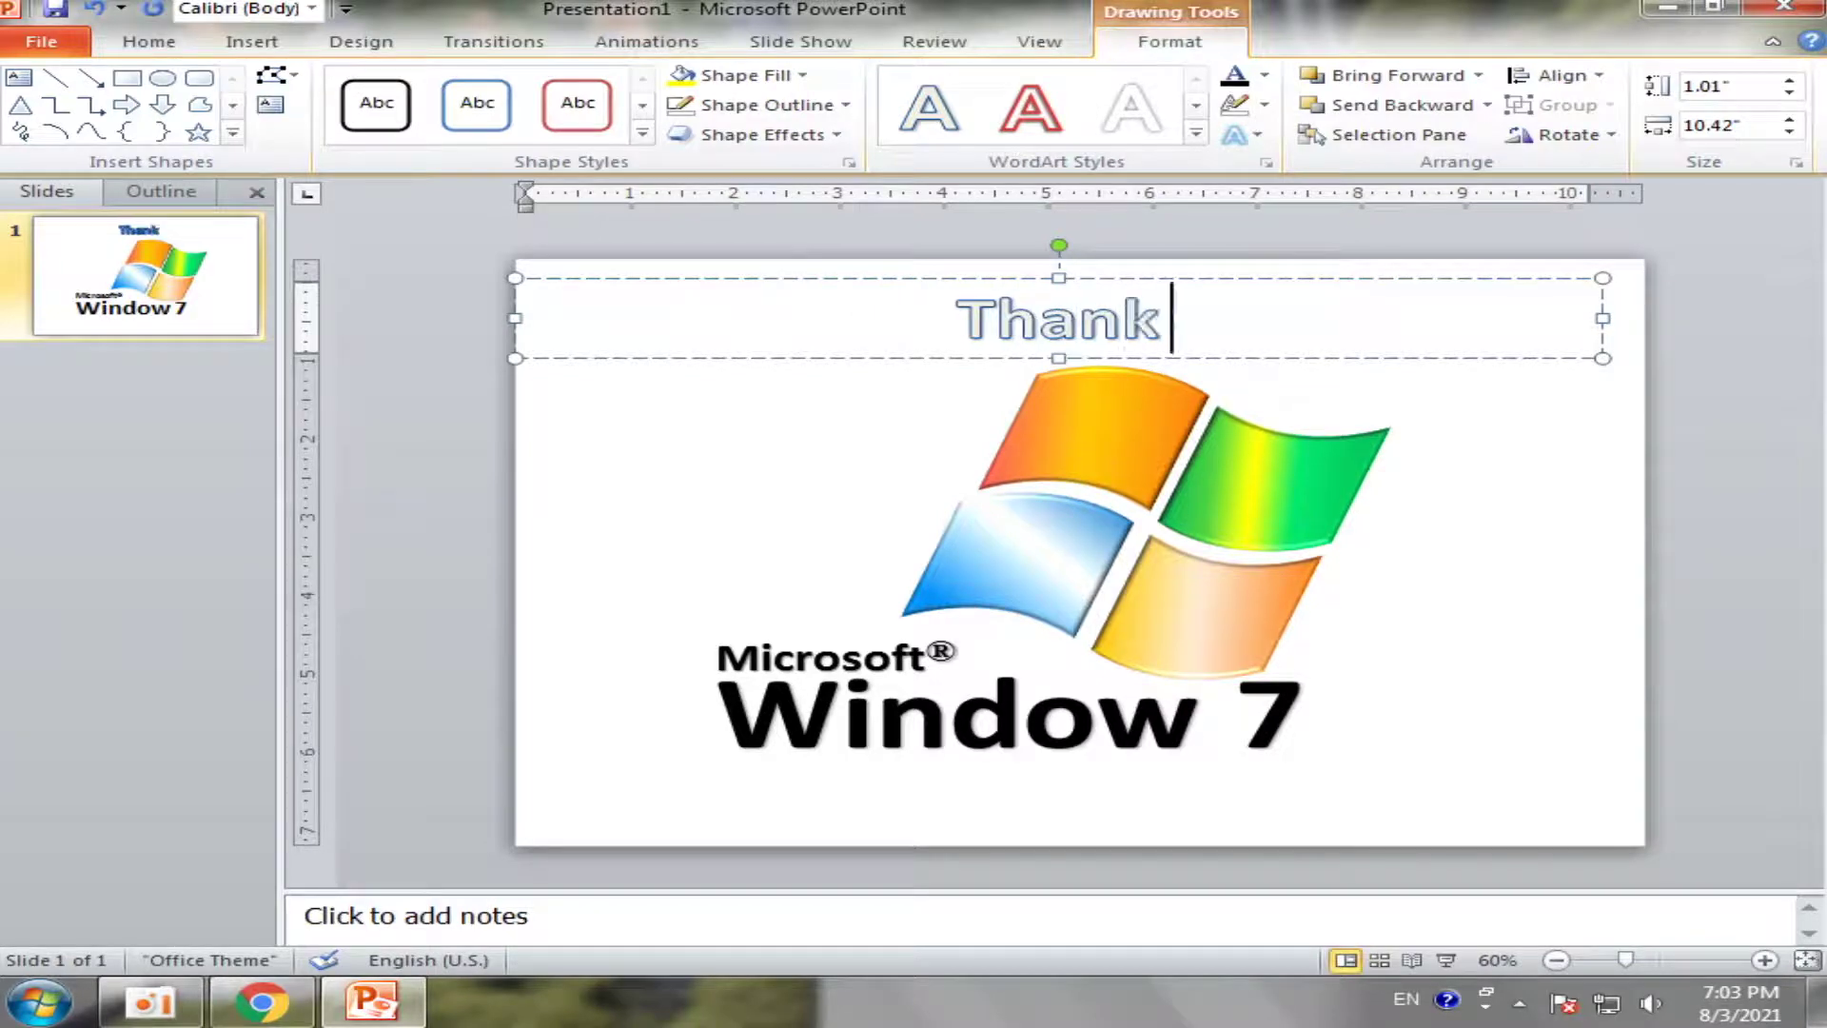
{"action": "type", "text": " you f"}
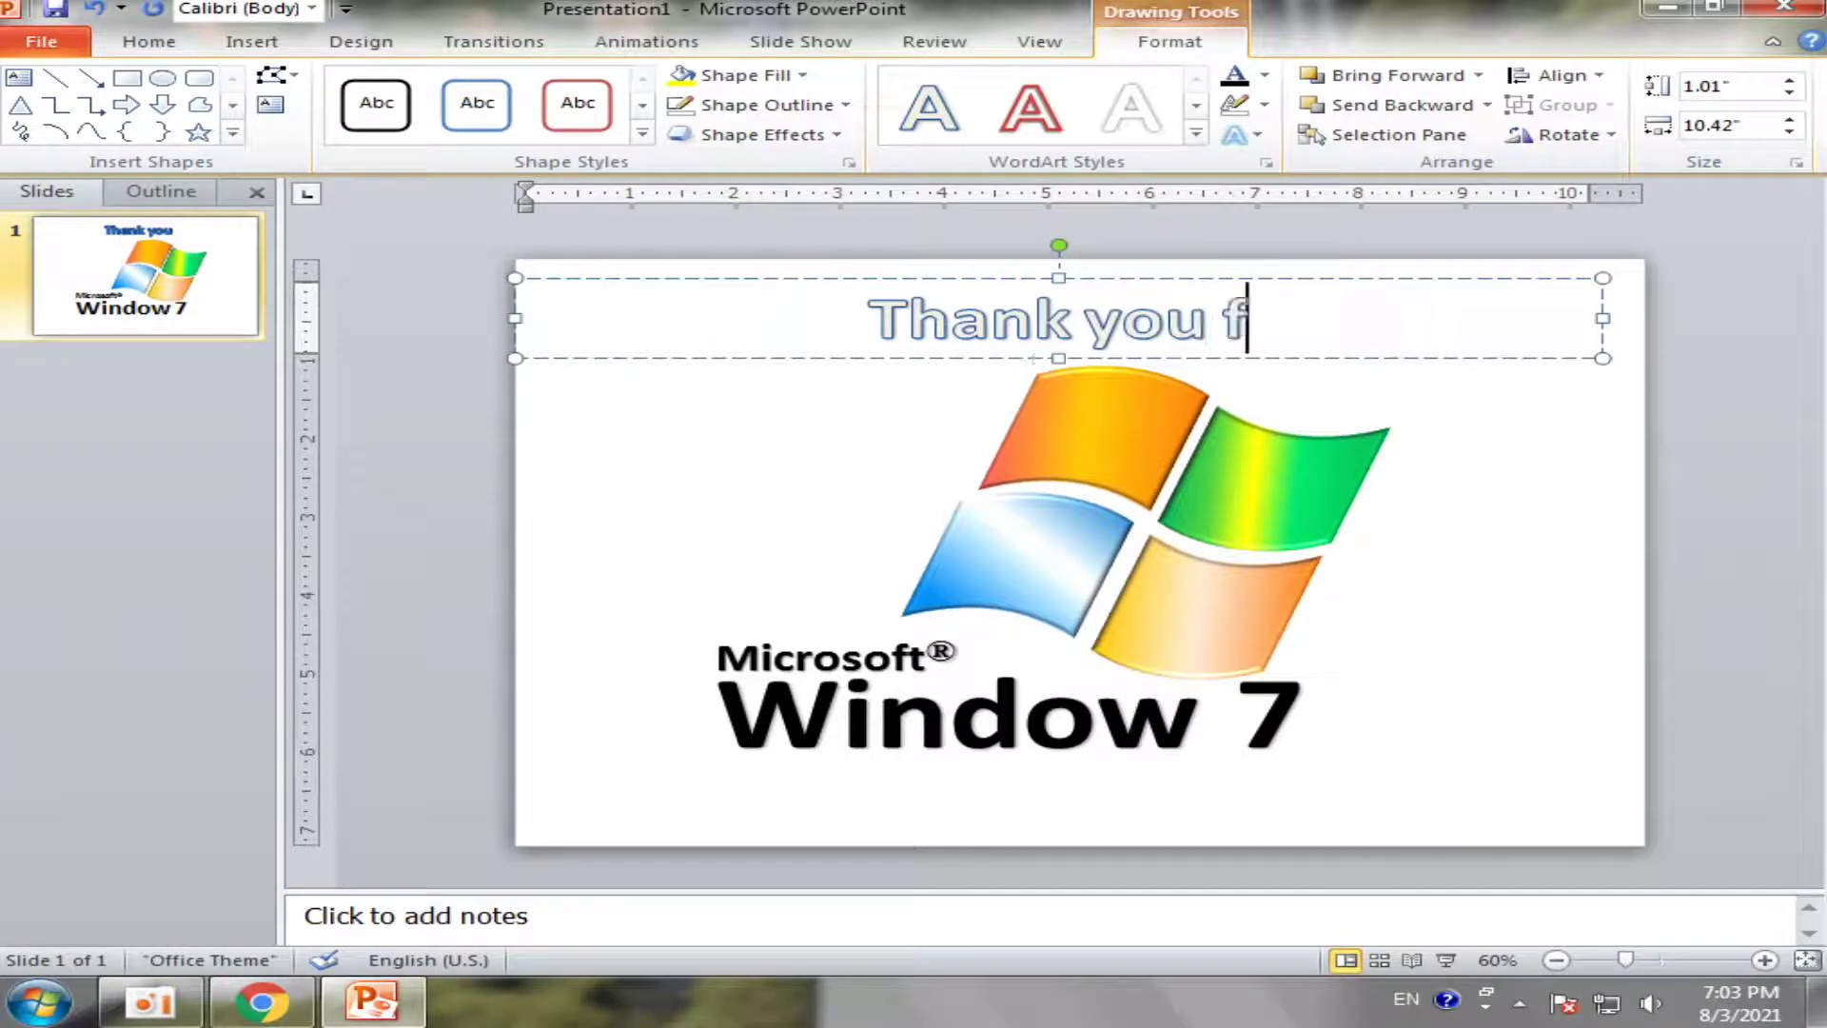
{"action": "type", "text": "or wa"}
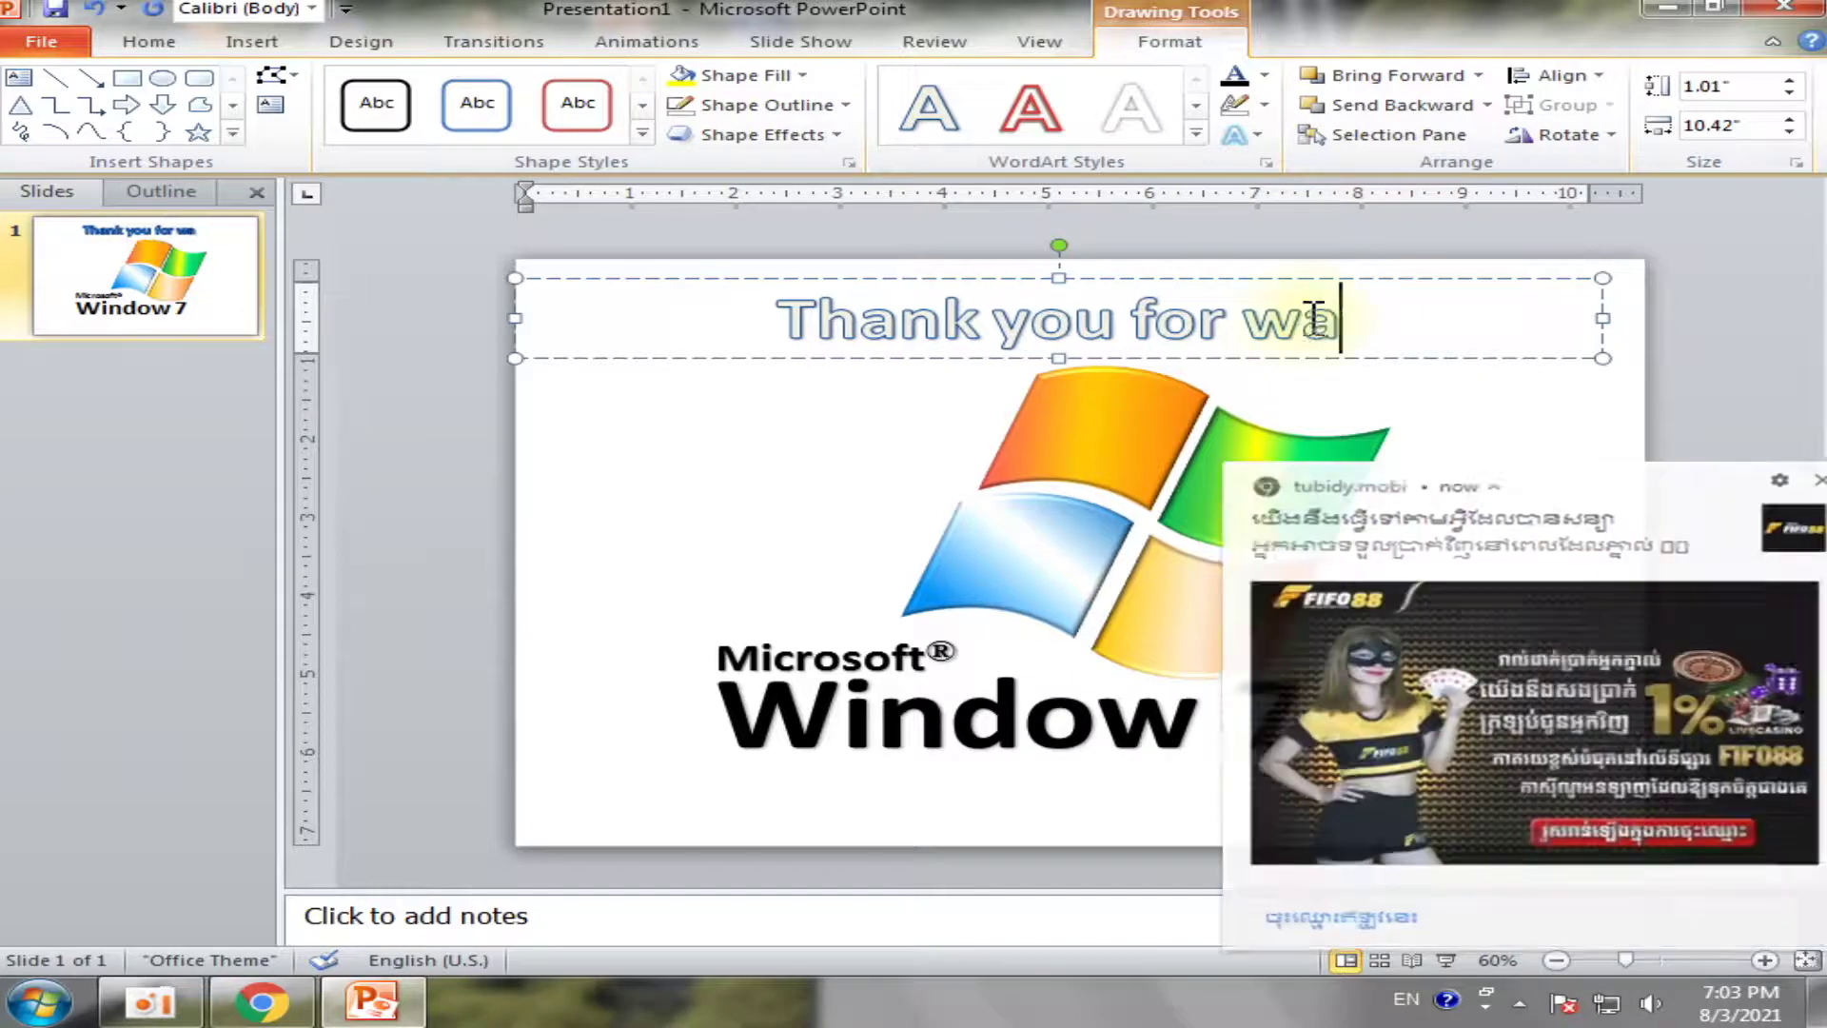
{"action": "type", "text": "t"}
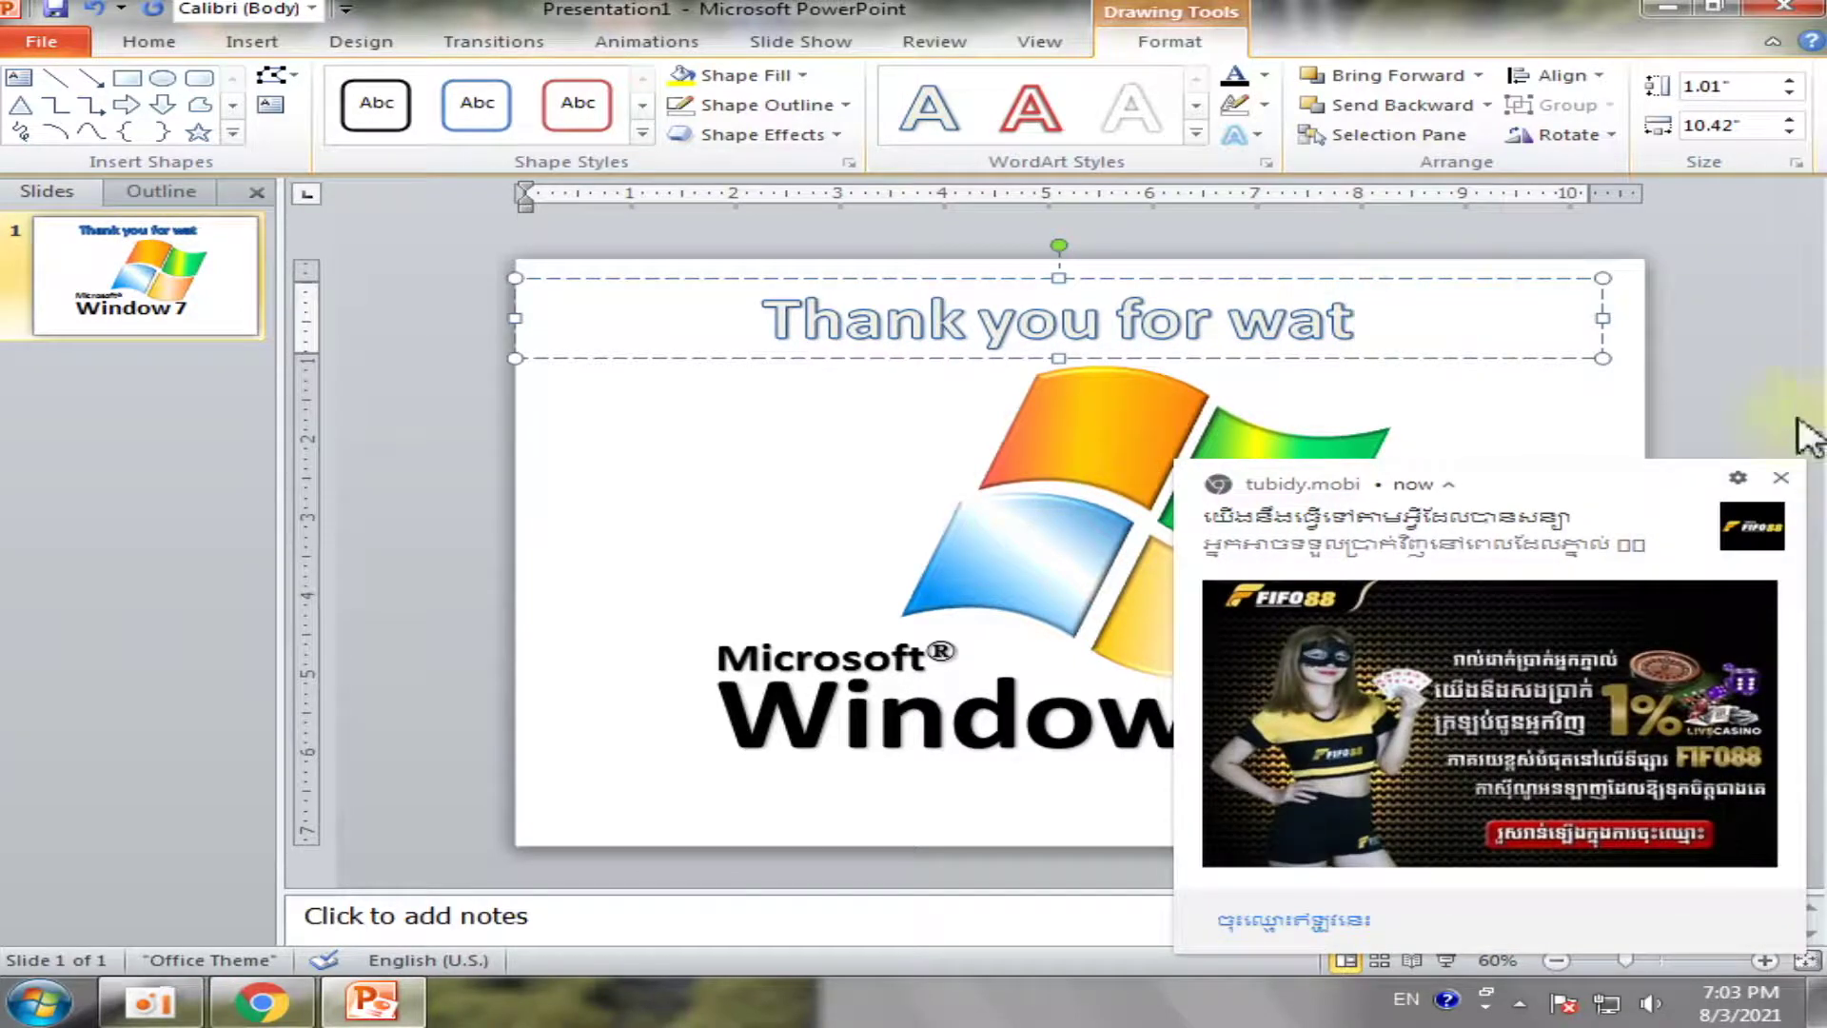
{"action": "left_click", "coordinate": [1781, 477]}
{"action": "type", "text": "c"}
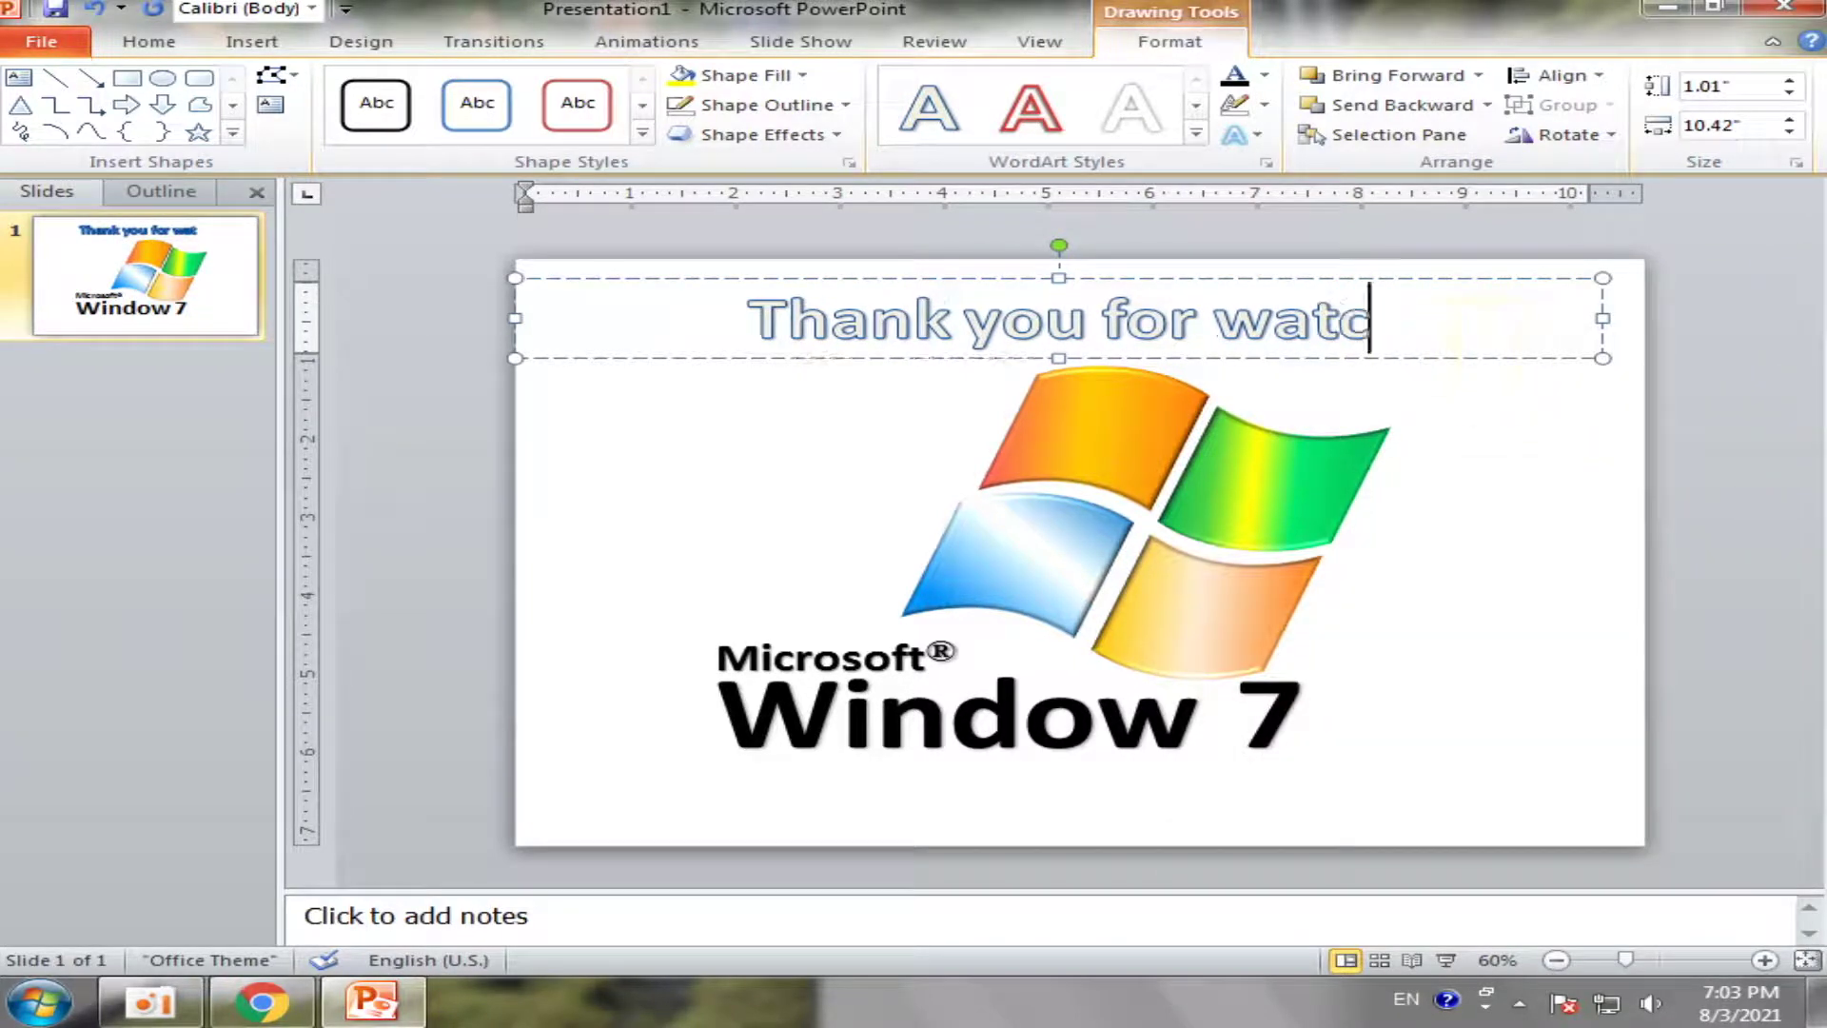
{"action": "type", "text": "hing"}
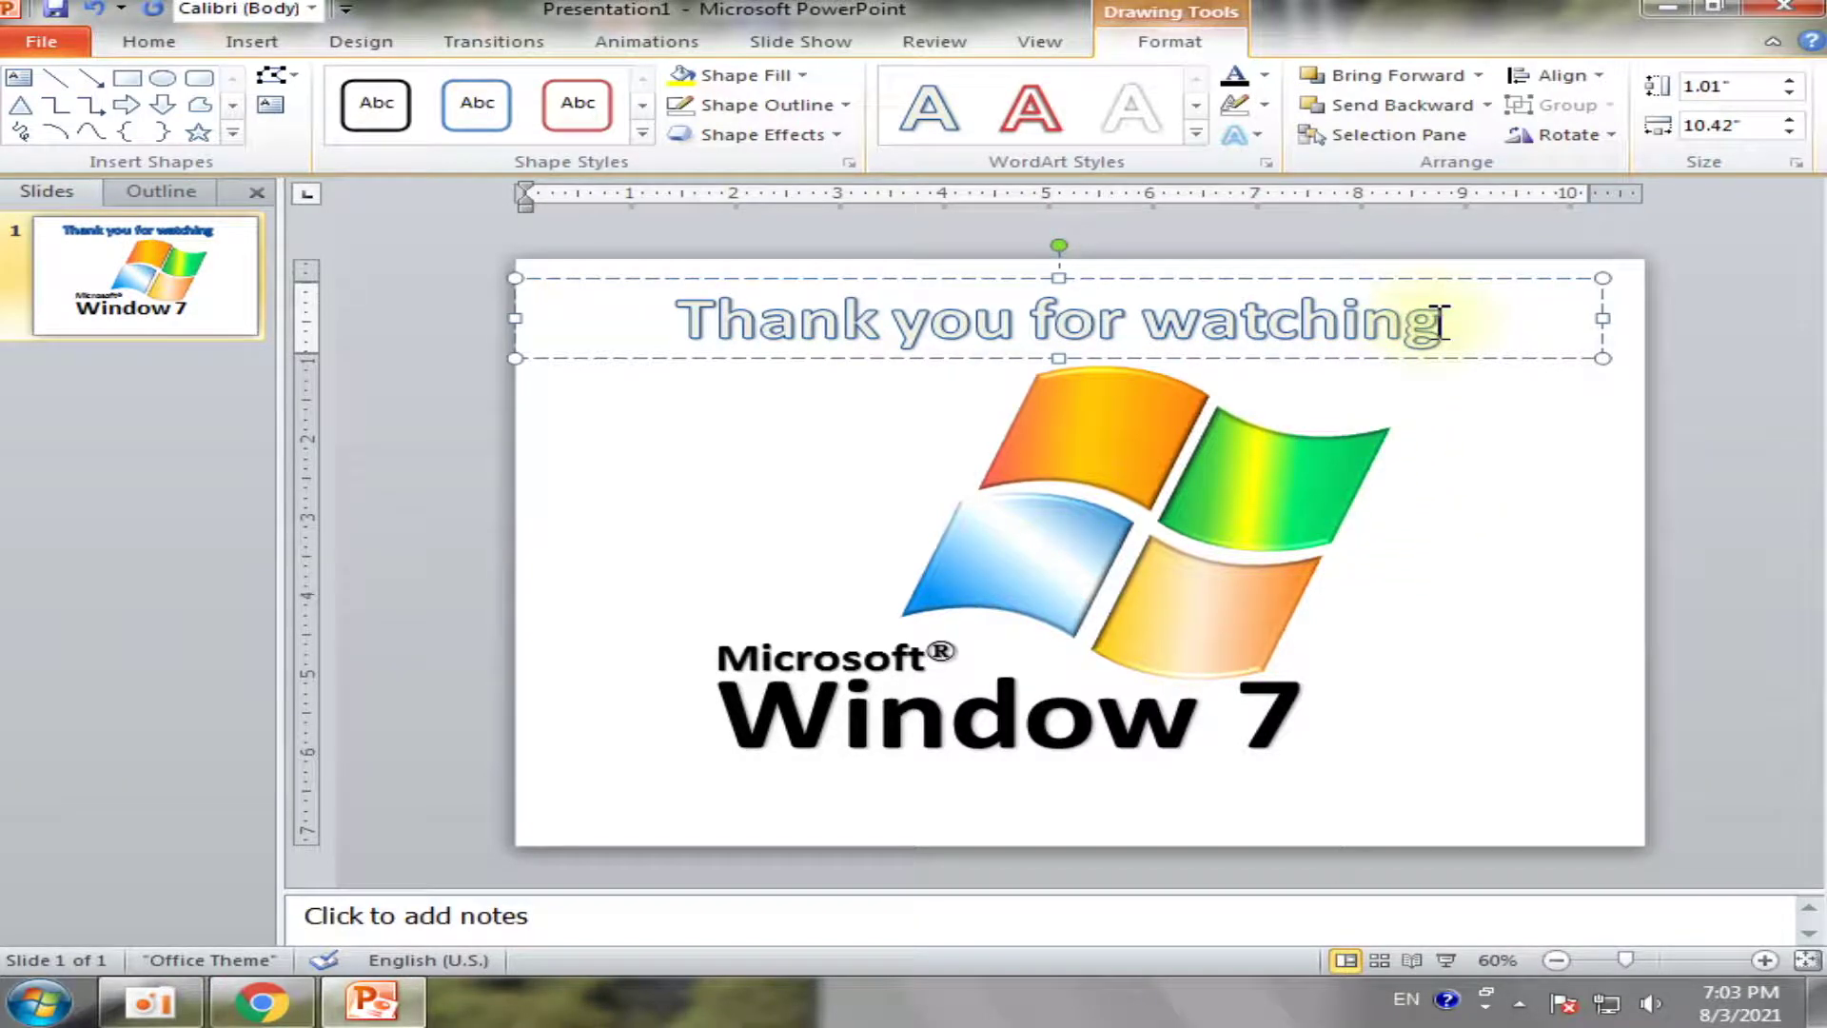
{"action": "type", "text": " this"}
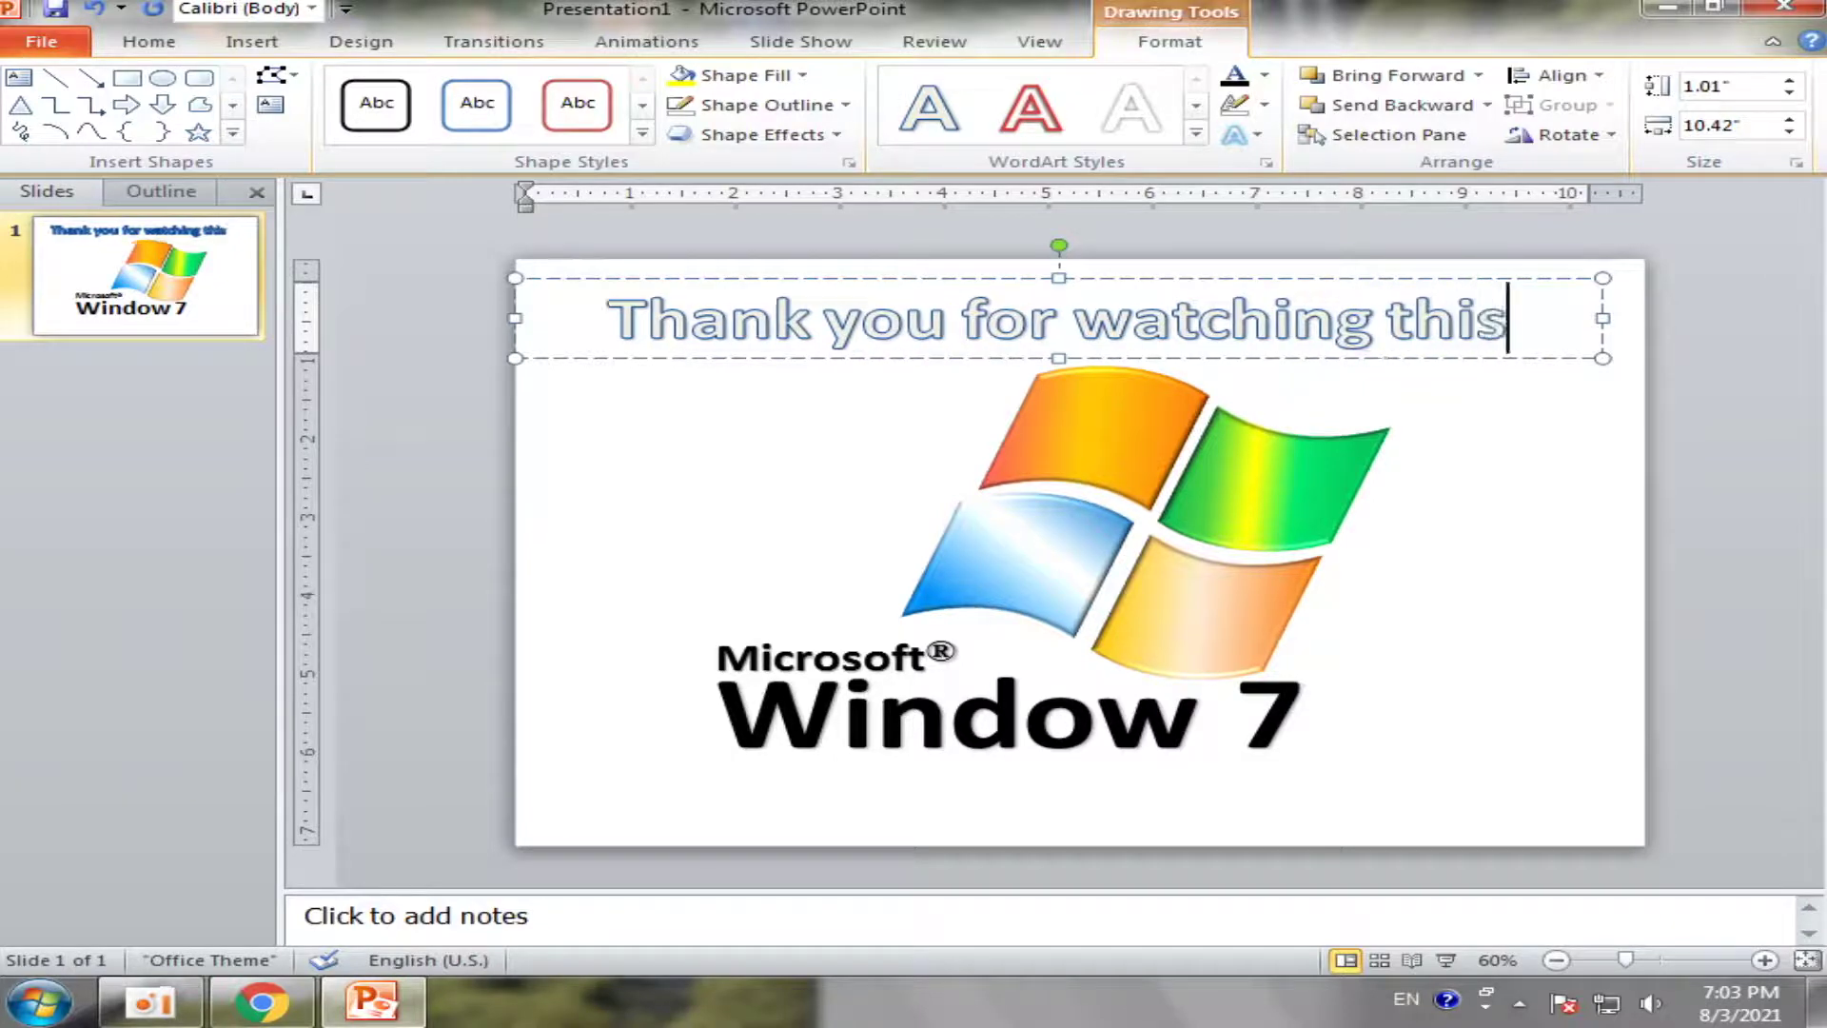
Select the thank-you text and shrink its font size a few steps
{"action": "left_click_drag", "start_coordinate": [1511, 322], "coordinate": [257, 327]}
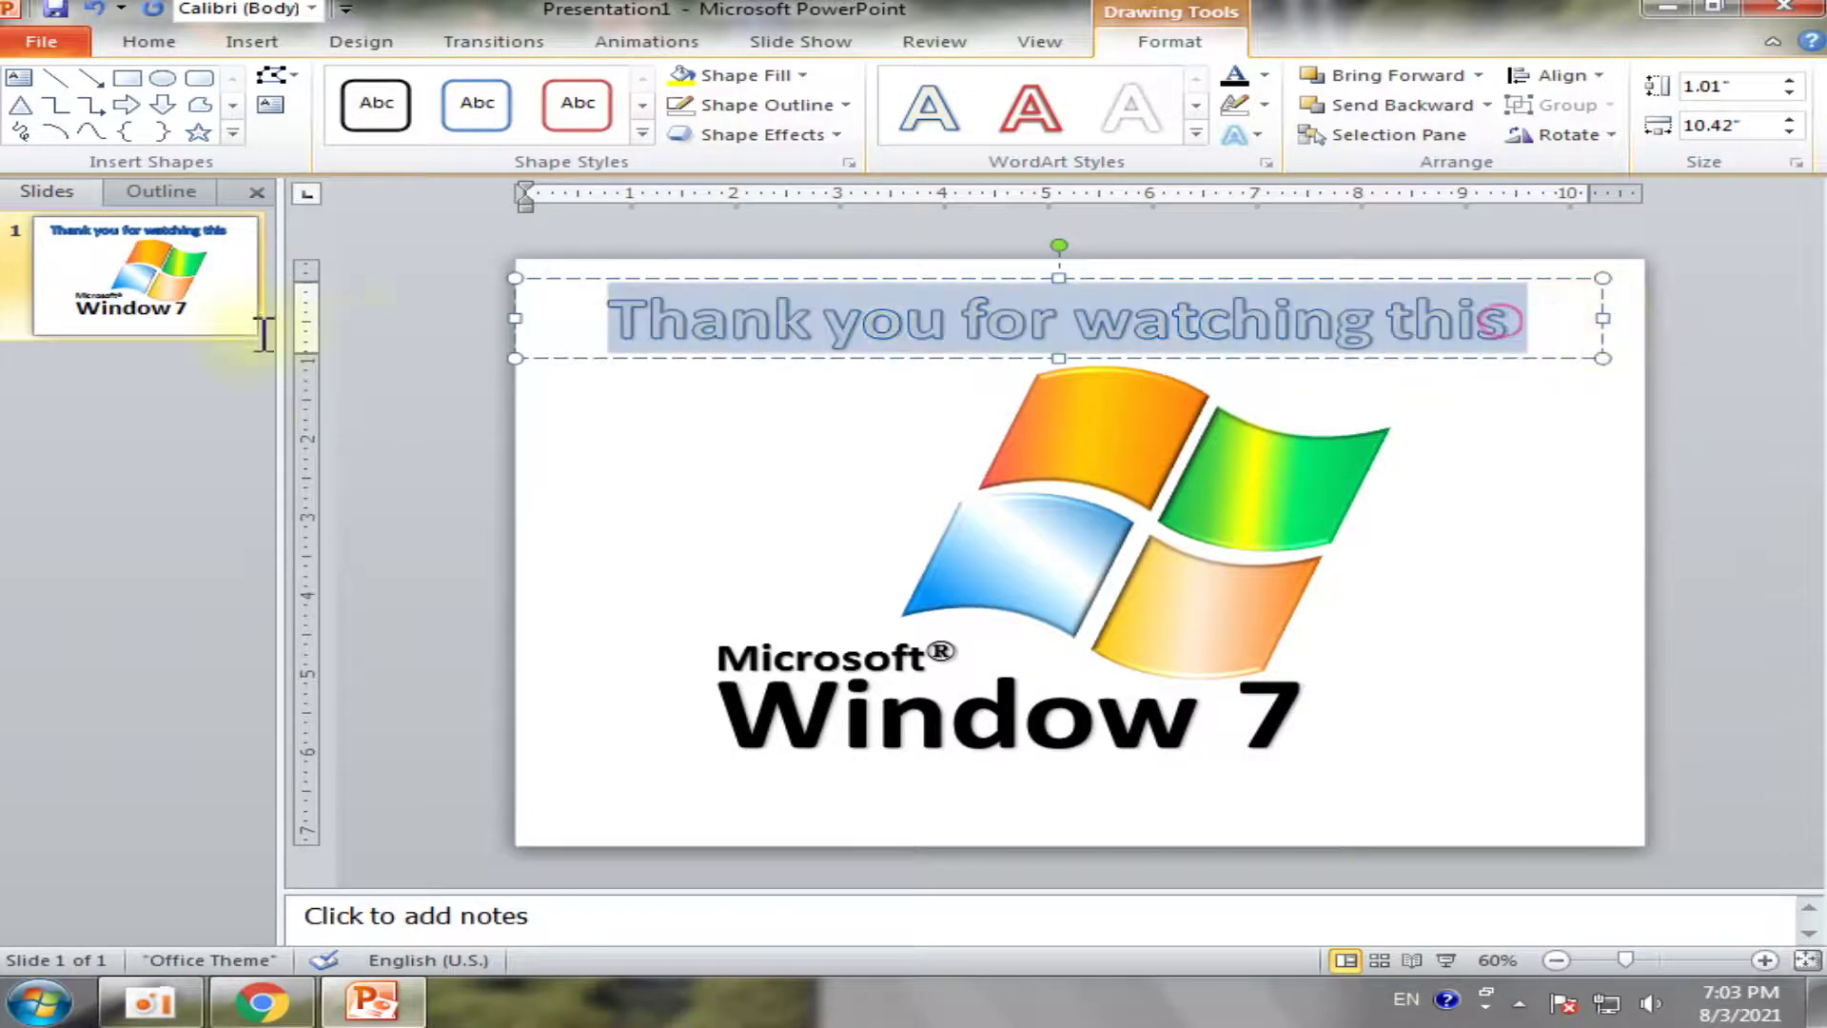
{"action": "key", "text": "ctrl+shift+period"}
{"action": "key", "text": "ctrl+shift+comma"}
{"action": "key", "text": "ctrl+shift+comma"}
{"action": "key", "text": "ctrl+shift+comma"}
{"action": "key", "text": "ctrl+shift+comma"}
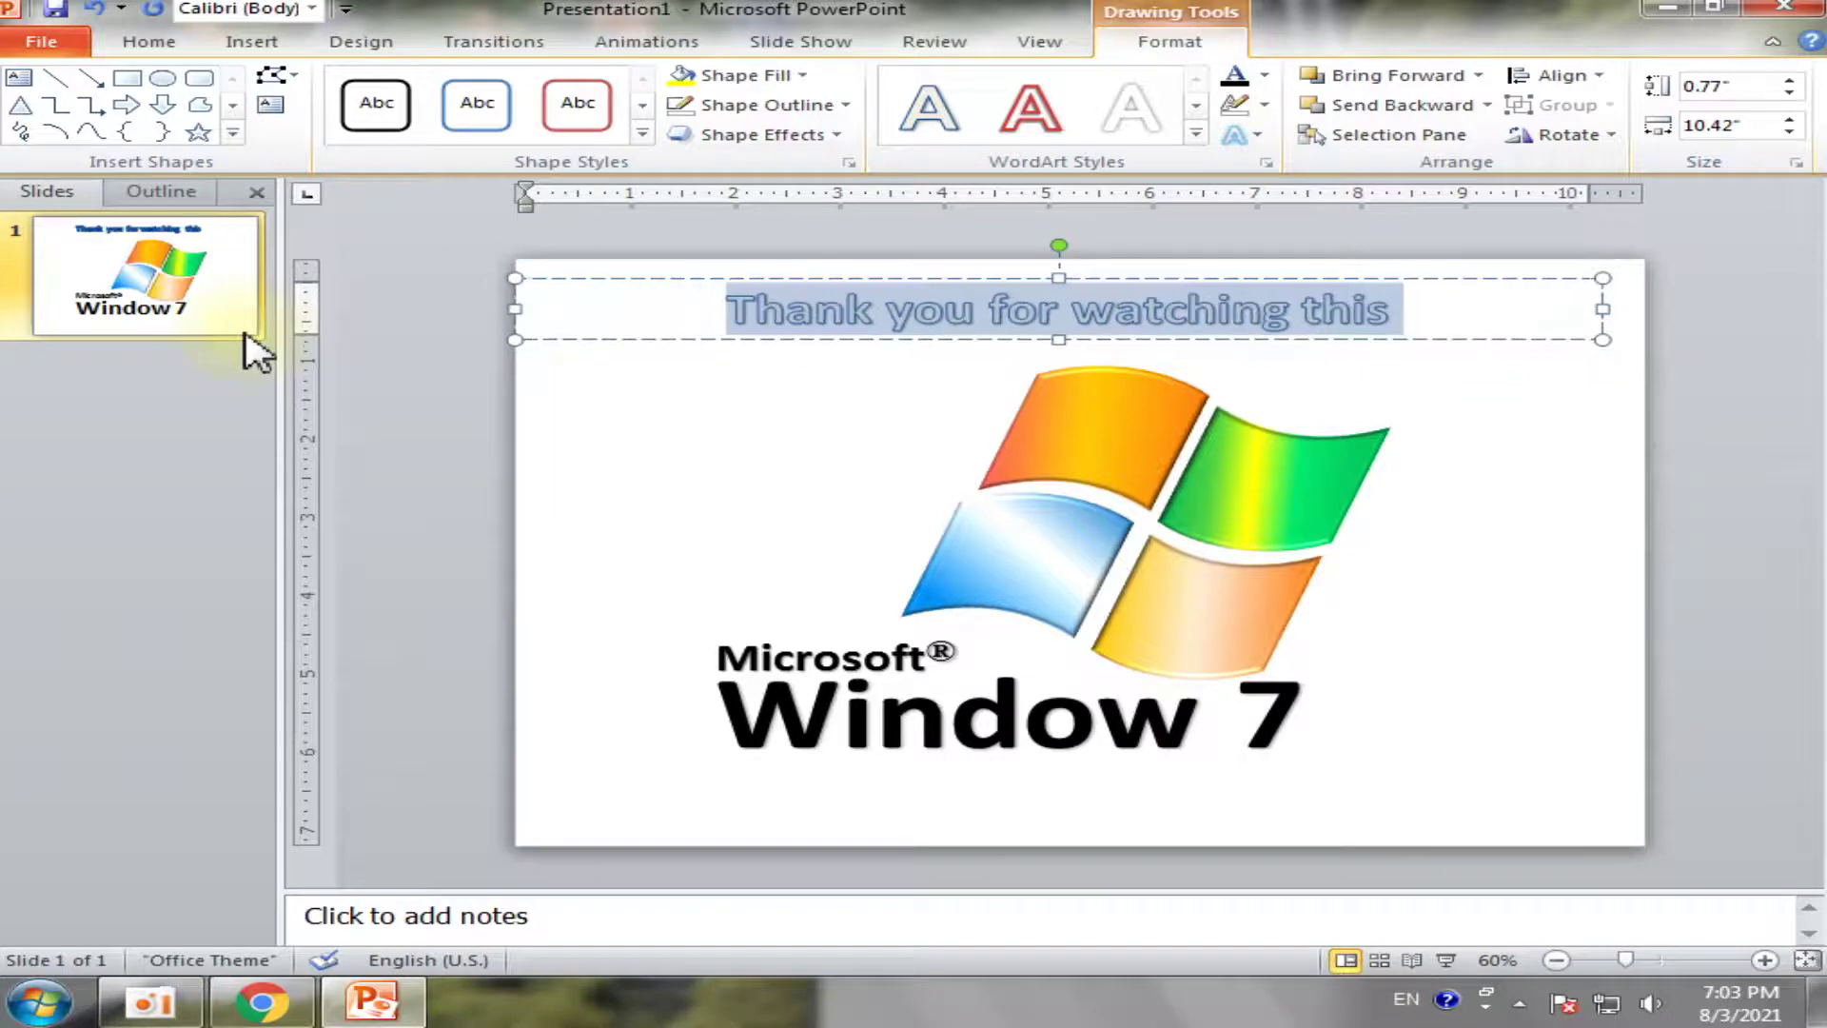
{"action": "left_click", "coordinate": [1390, 309]}
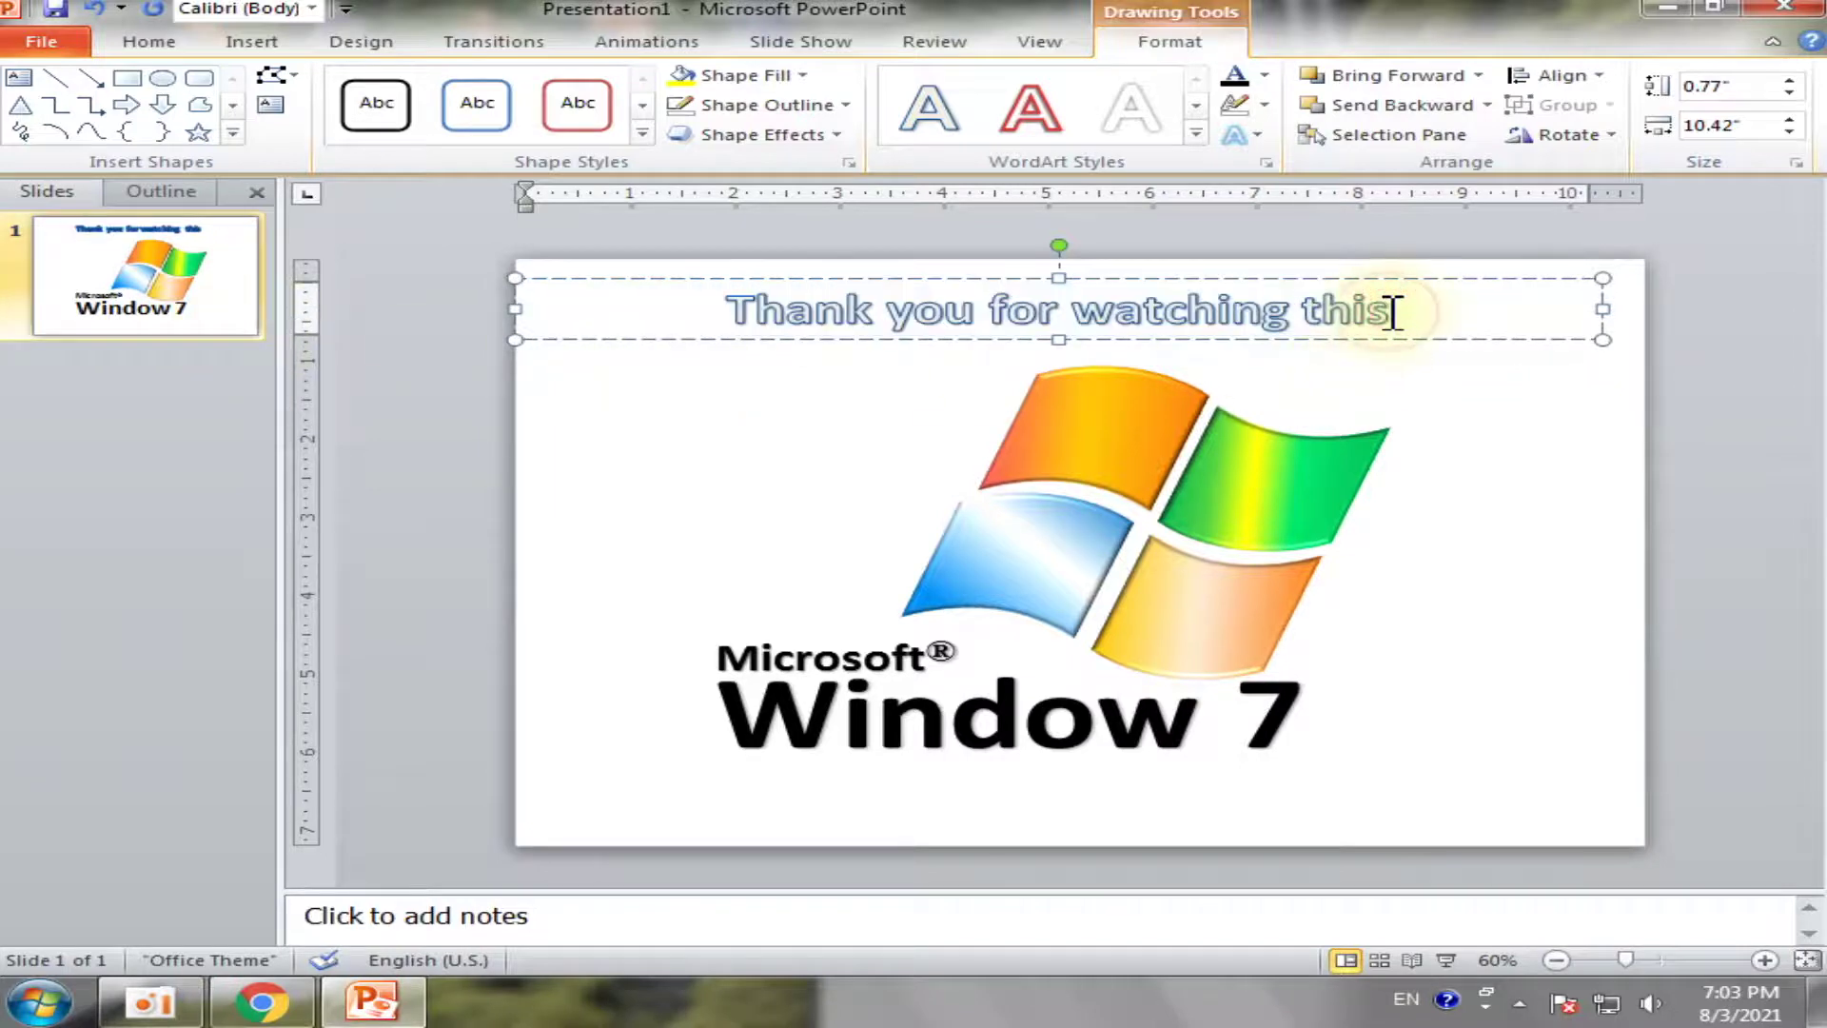
Add the word 'videos' with the spelling fixed, then end the line with a period
{"action": "type", "text": "ved"}
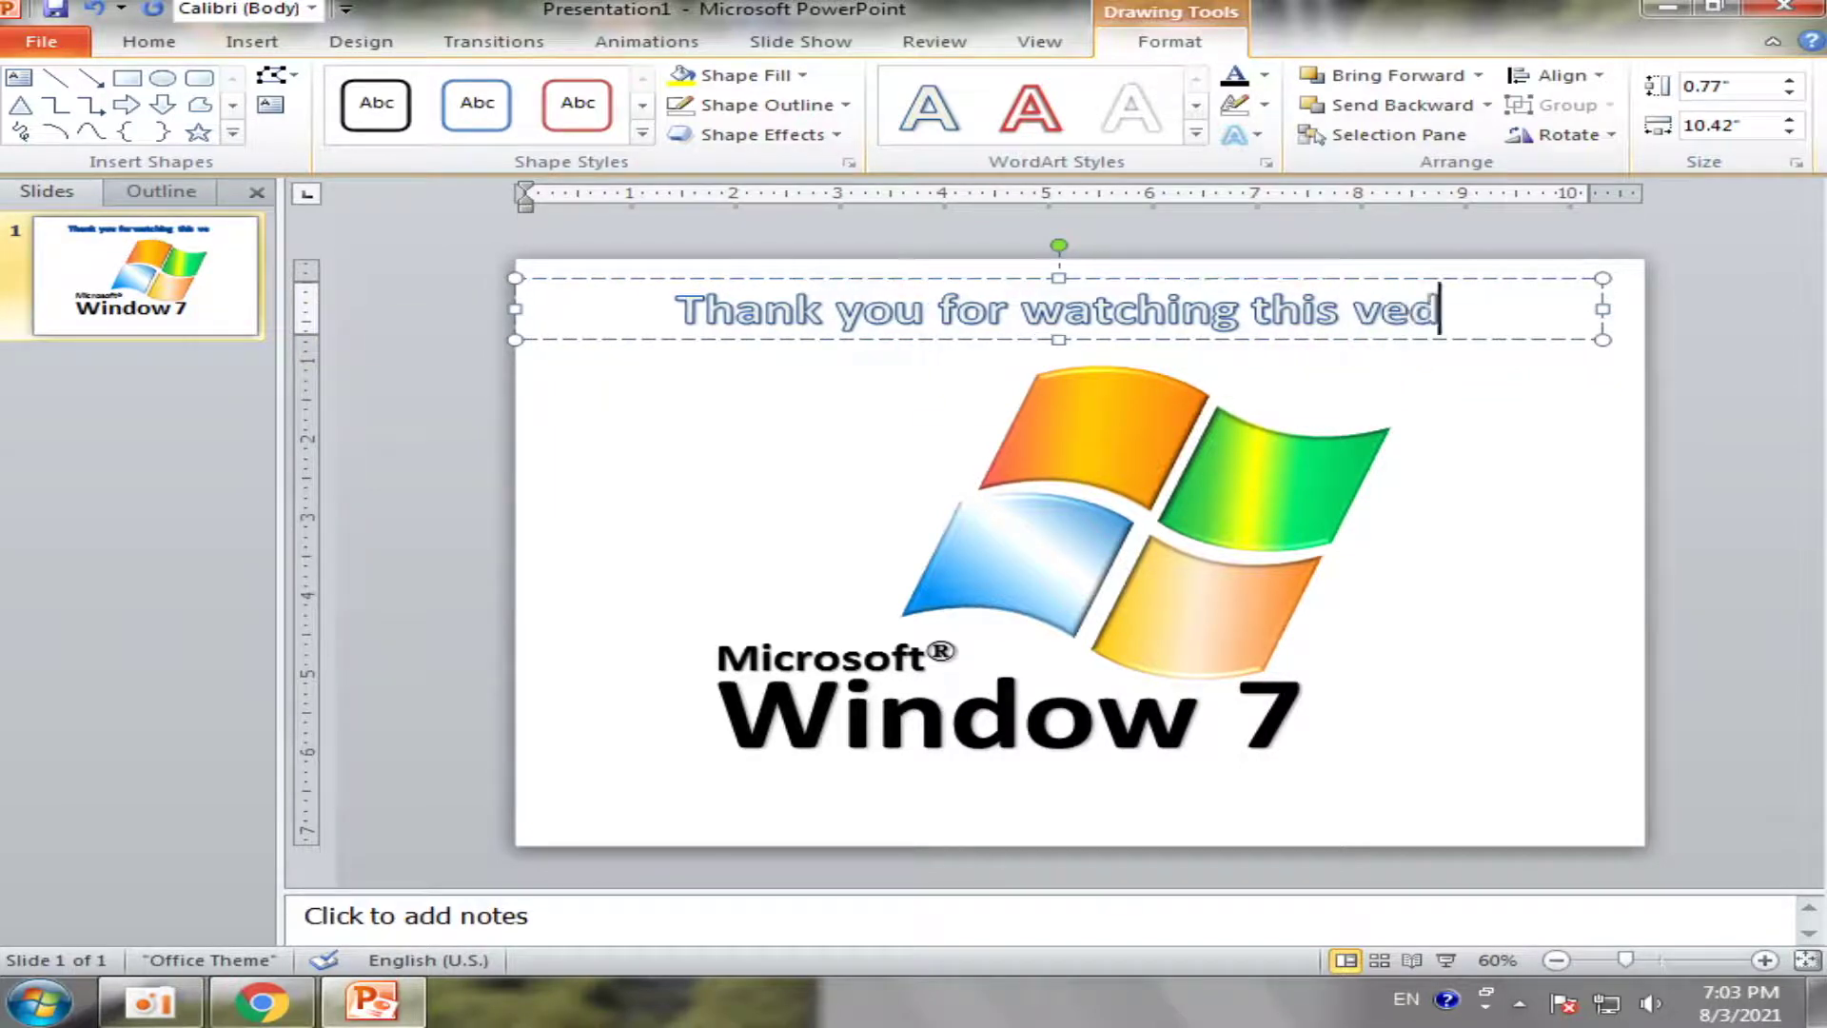
{"action": "type", "text": "io"}
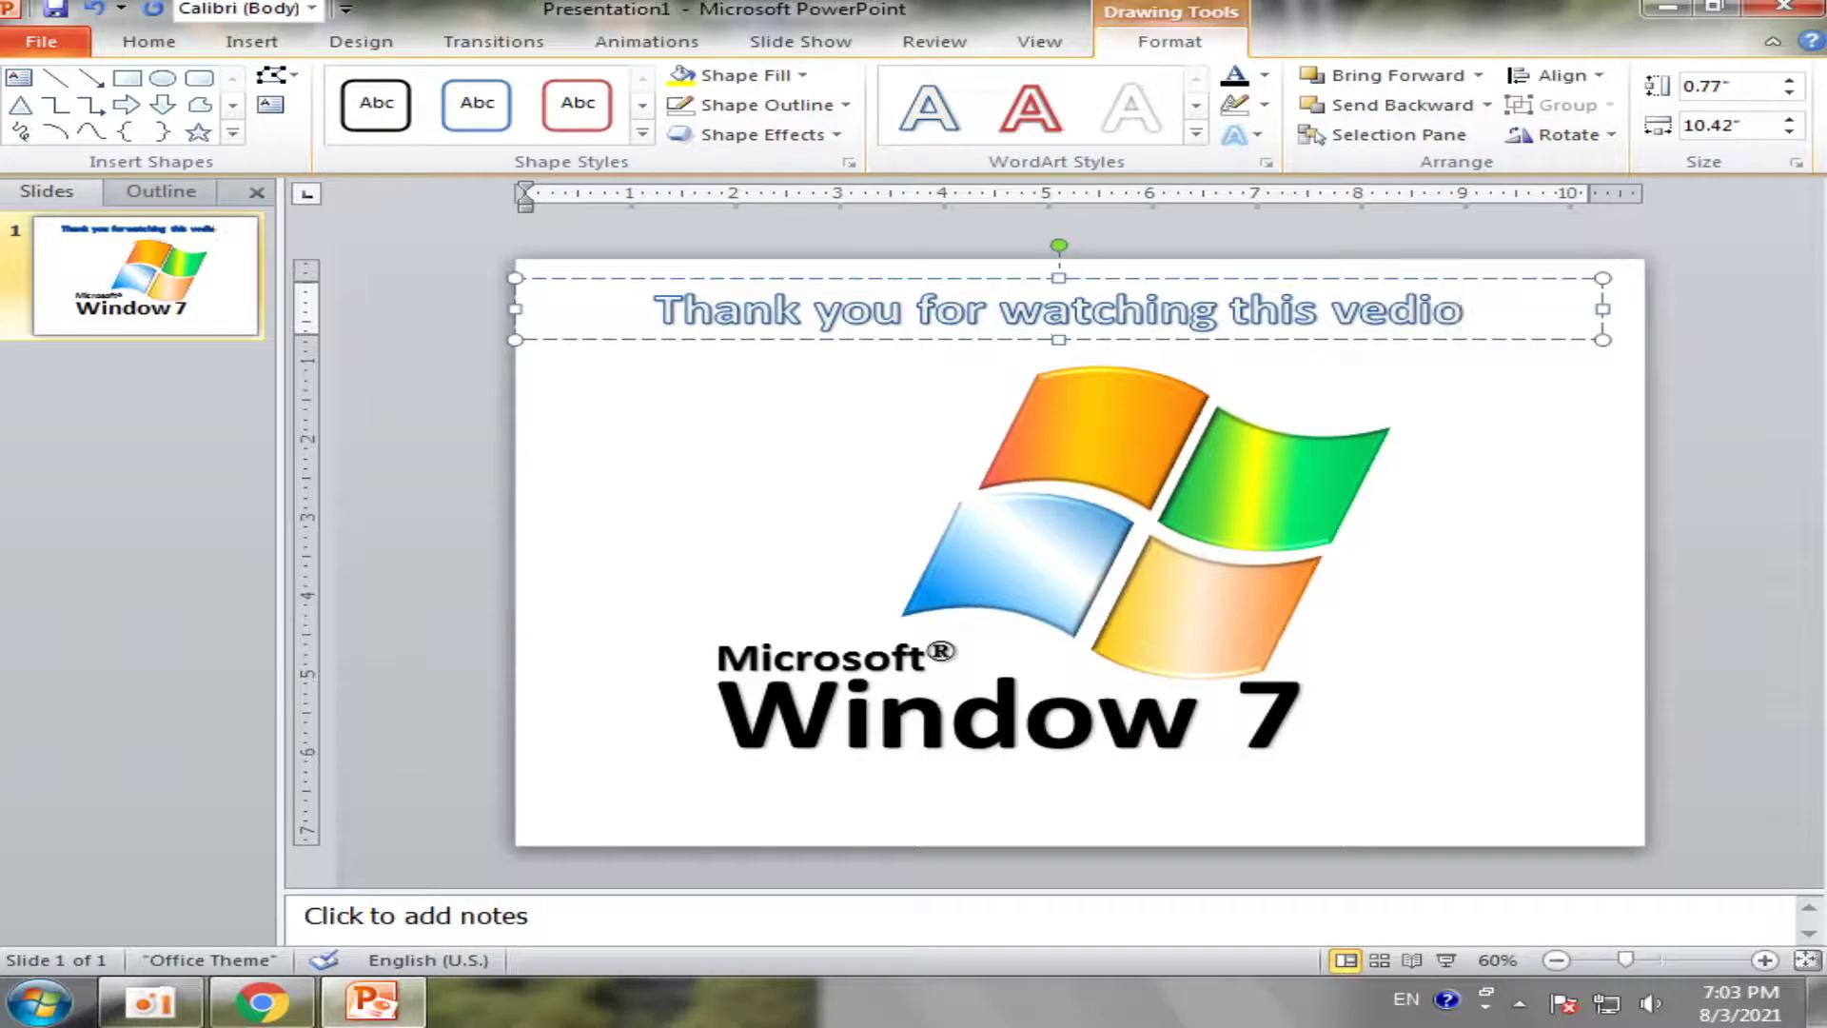
{"action": "type", "text": "s"}
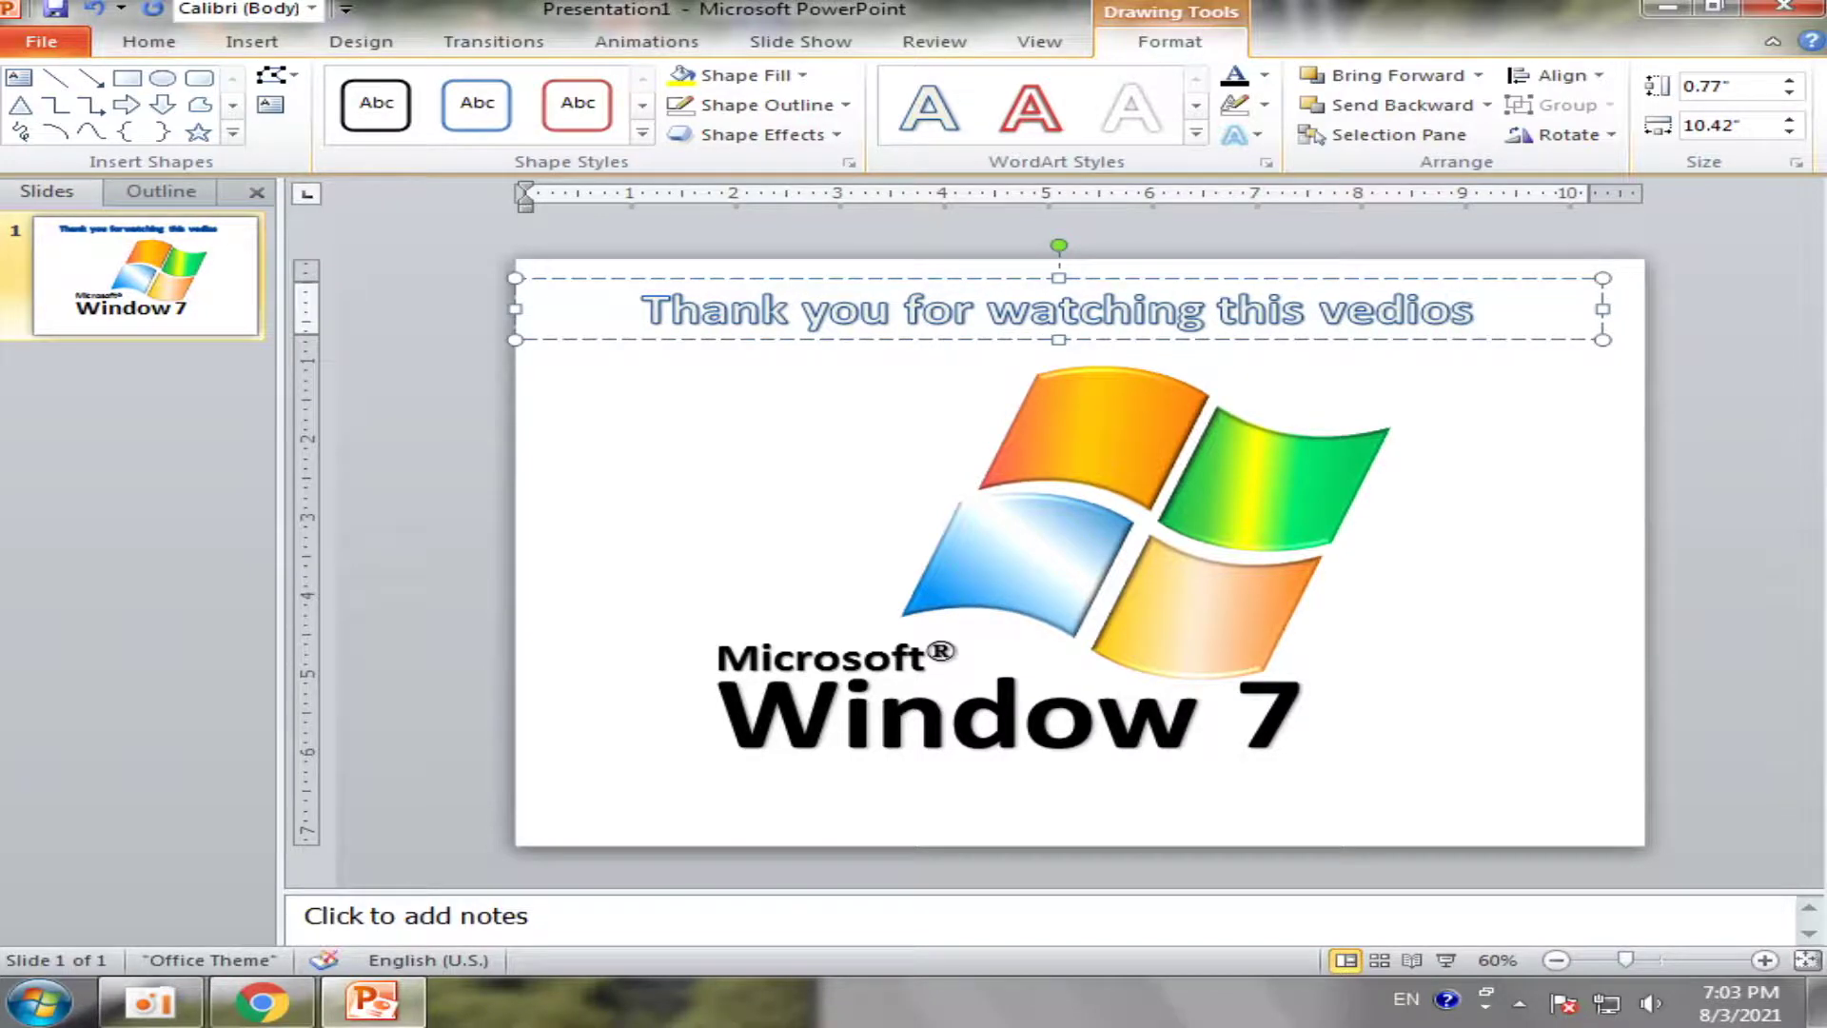
{"action": "left_click", "coordinate": [1575, 424]}
{"action": "left_click", "coordinate": [1428, 312]}
{"action": "right_click", "coordinate": [1433, 316]}
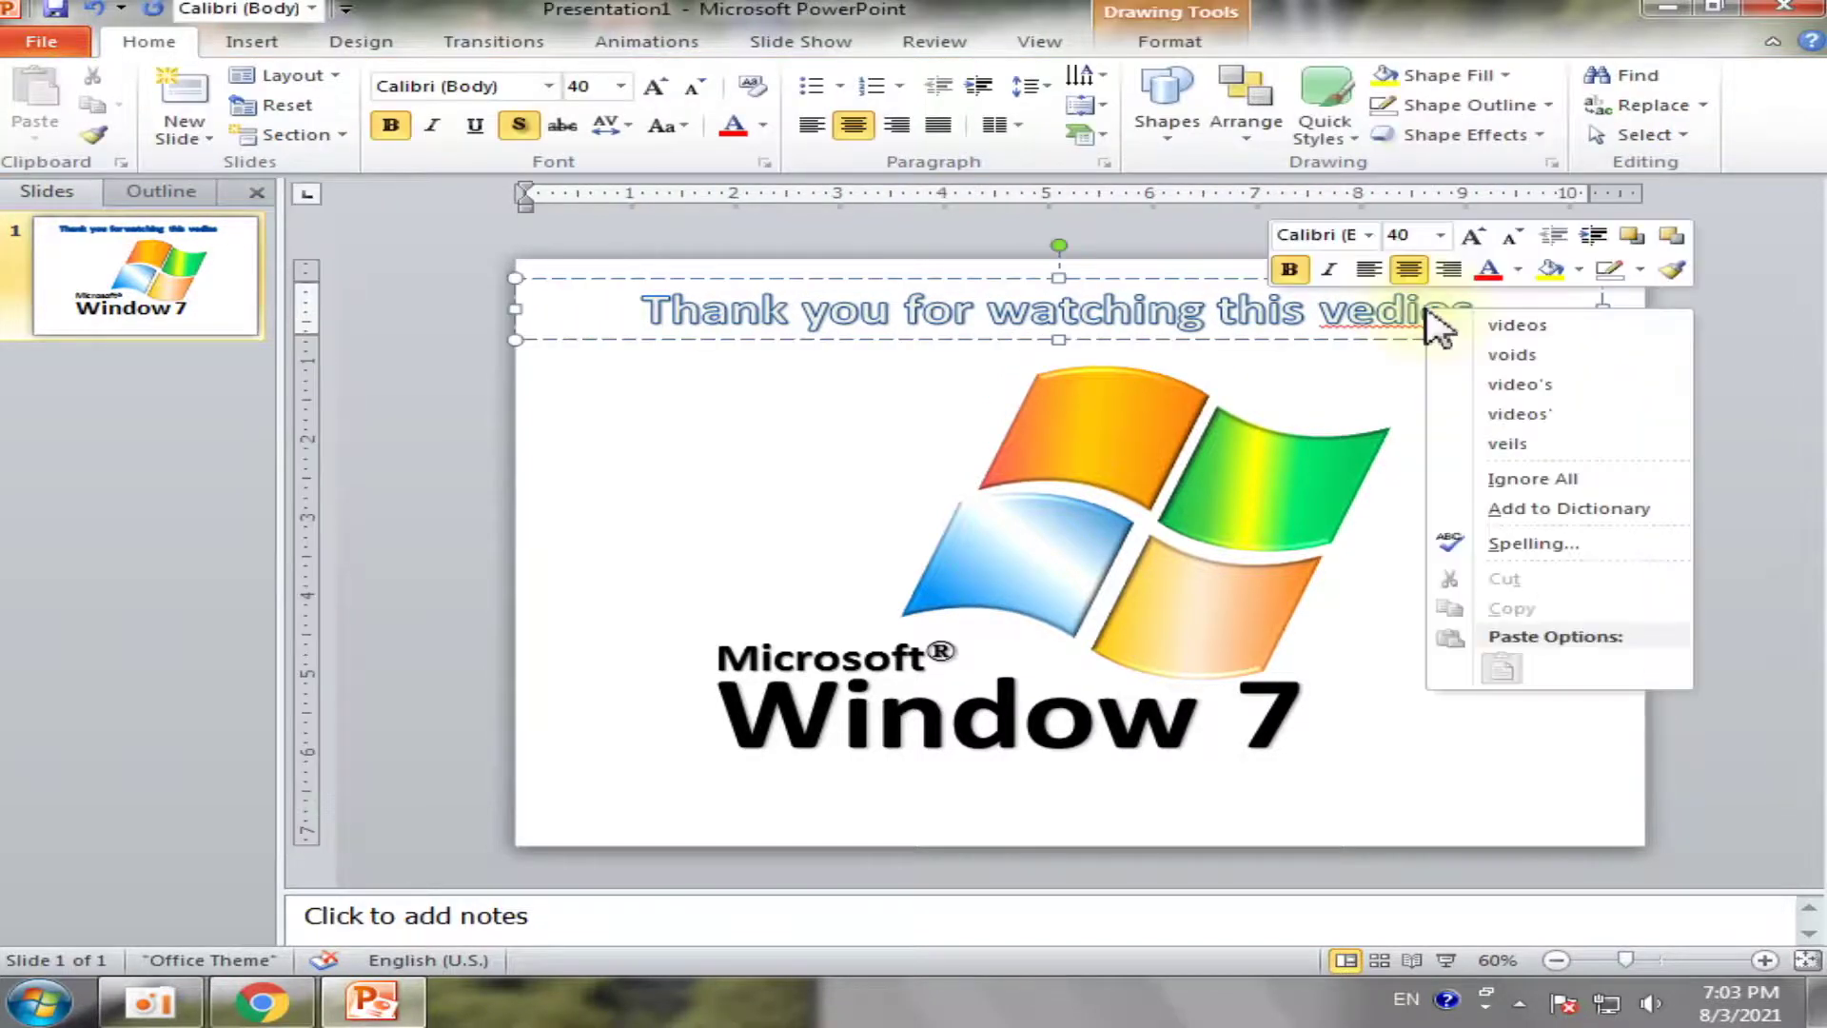
{"action": "left_click", "coordinate": [1490, 325]}
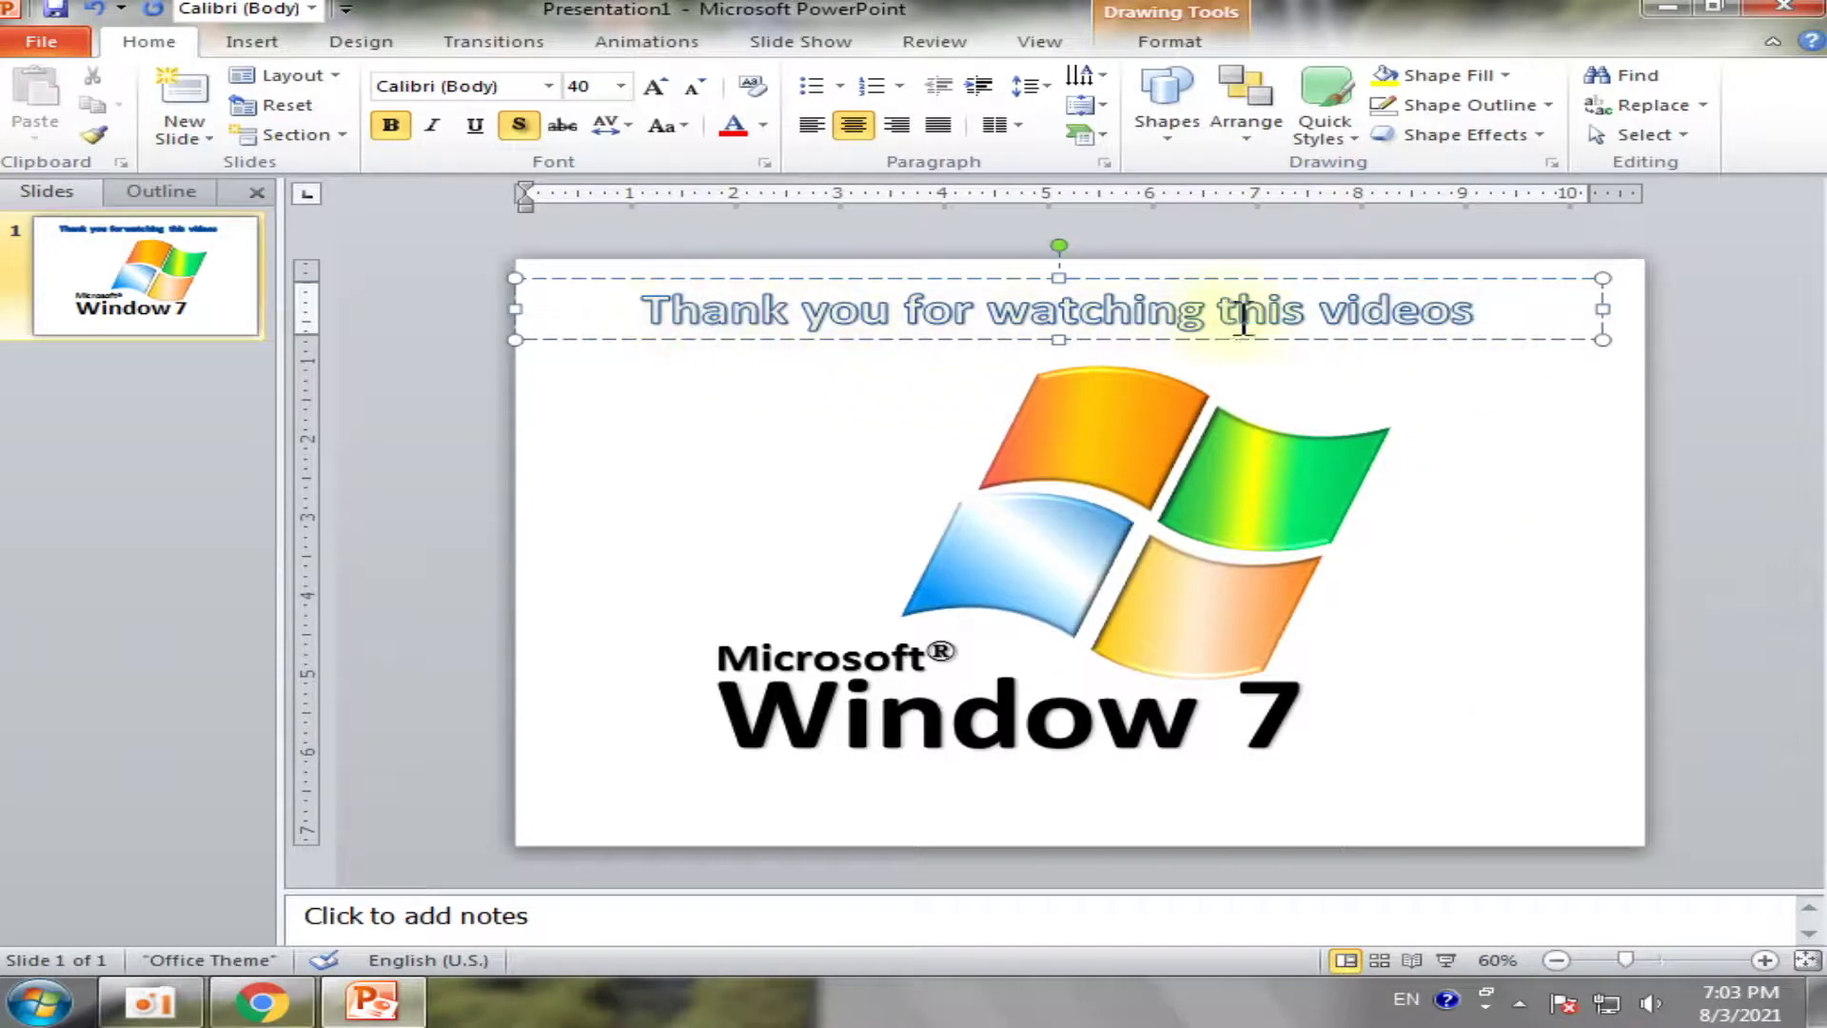
{"action": "type", "text": "."}
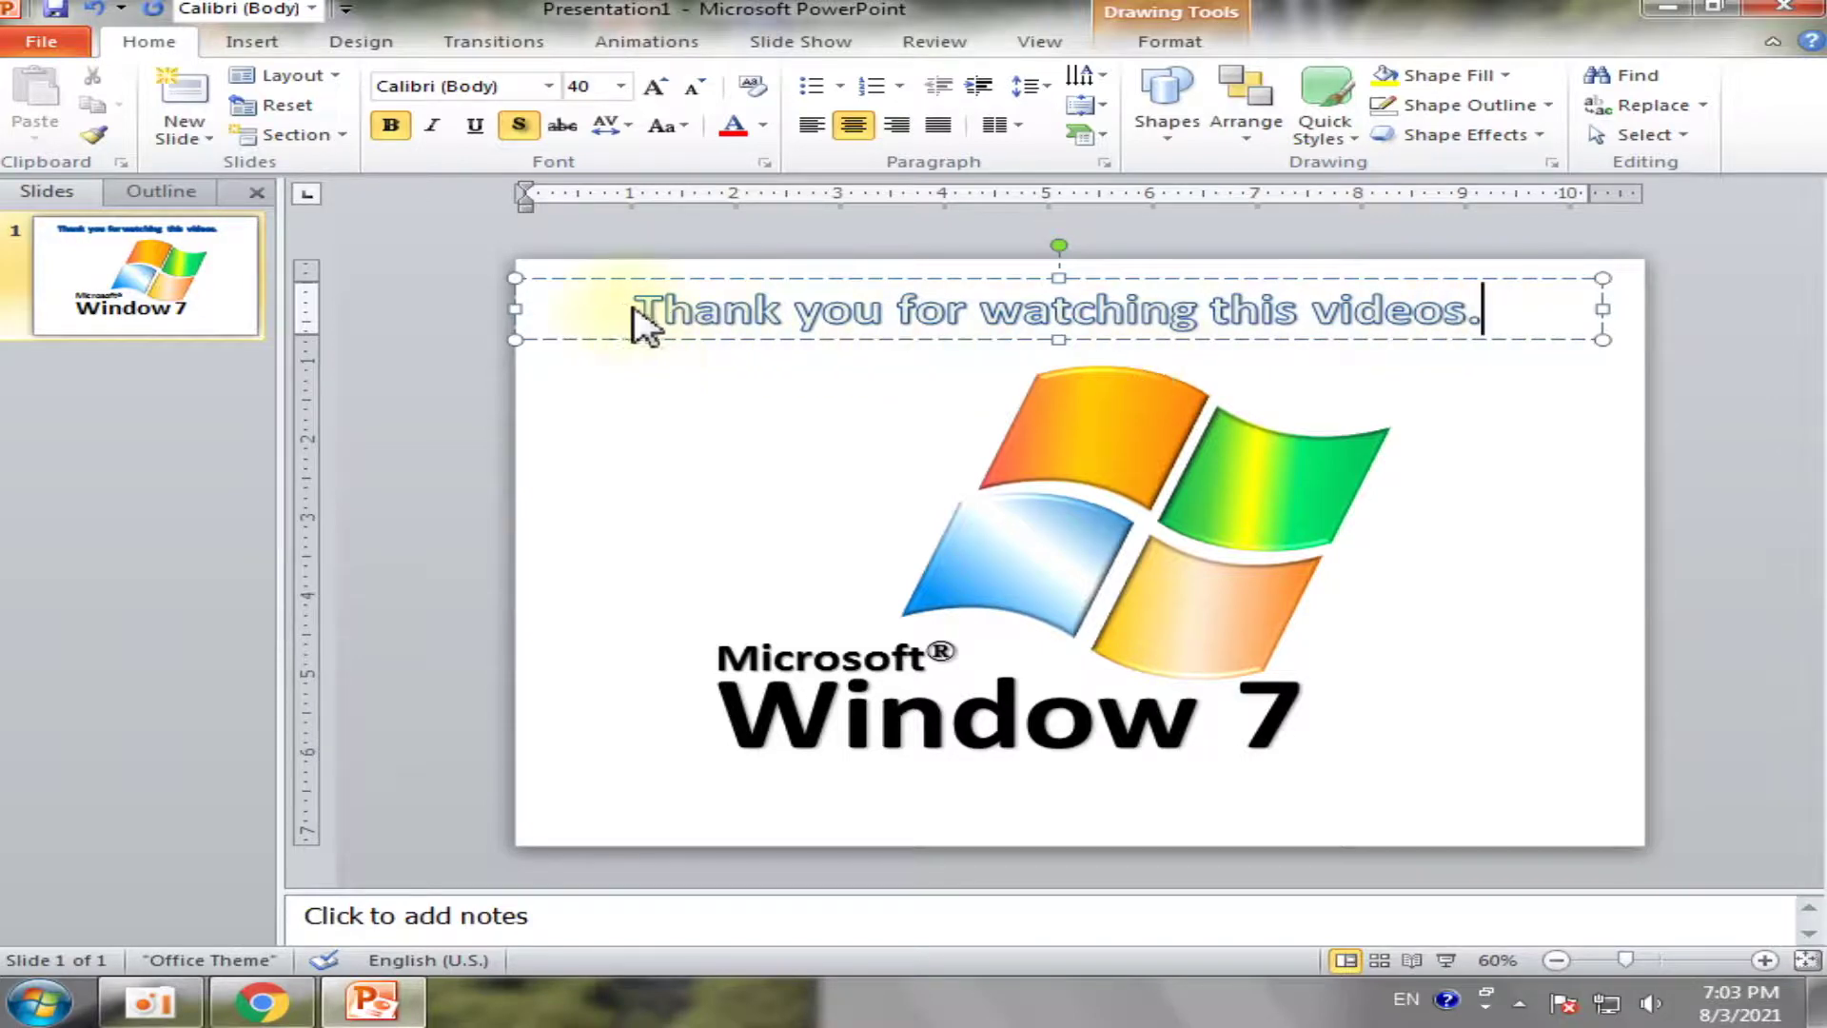
Give the thank-you line a red Text Fill and a dark red Text Outline
{"action": "left_click_drag", "start_coordinate": [1604, 310], "coordinate": [1645, 310]}
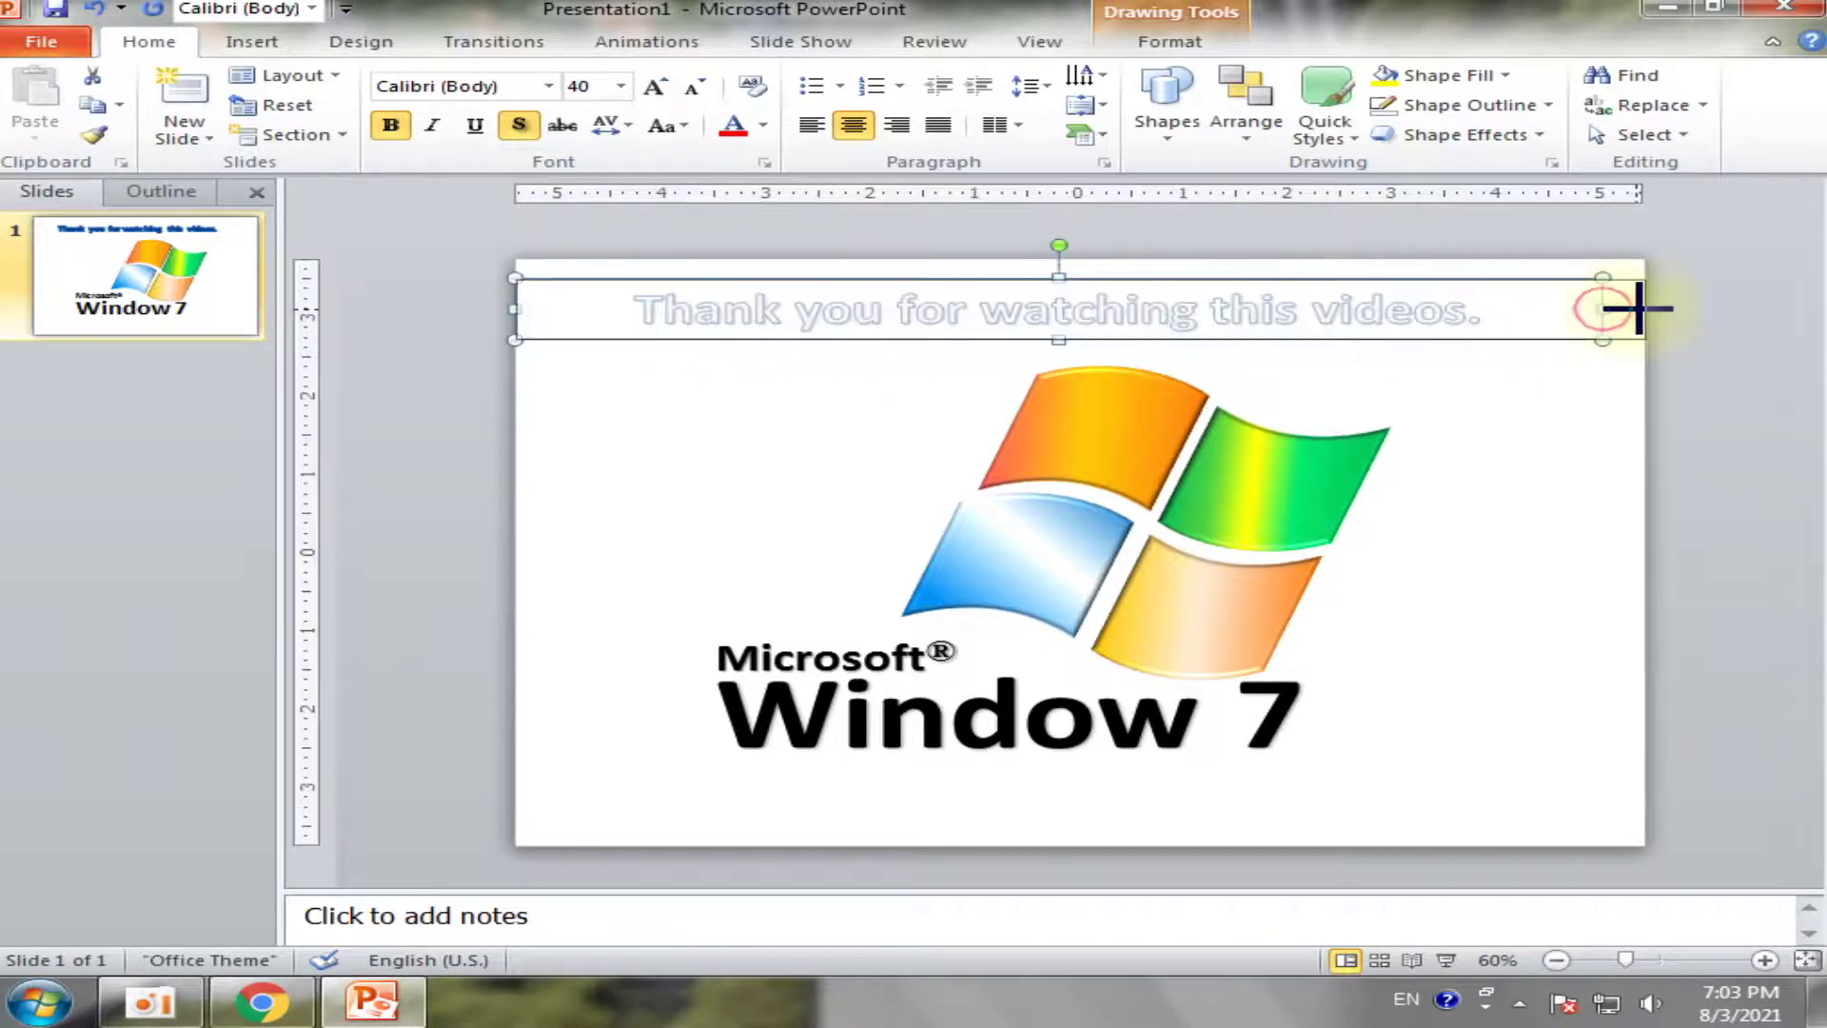
{"action": "left_click_drag", "start_coordinate": [660, 310], "coordinate": [1651, 297]}
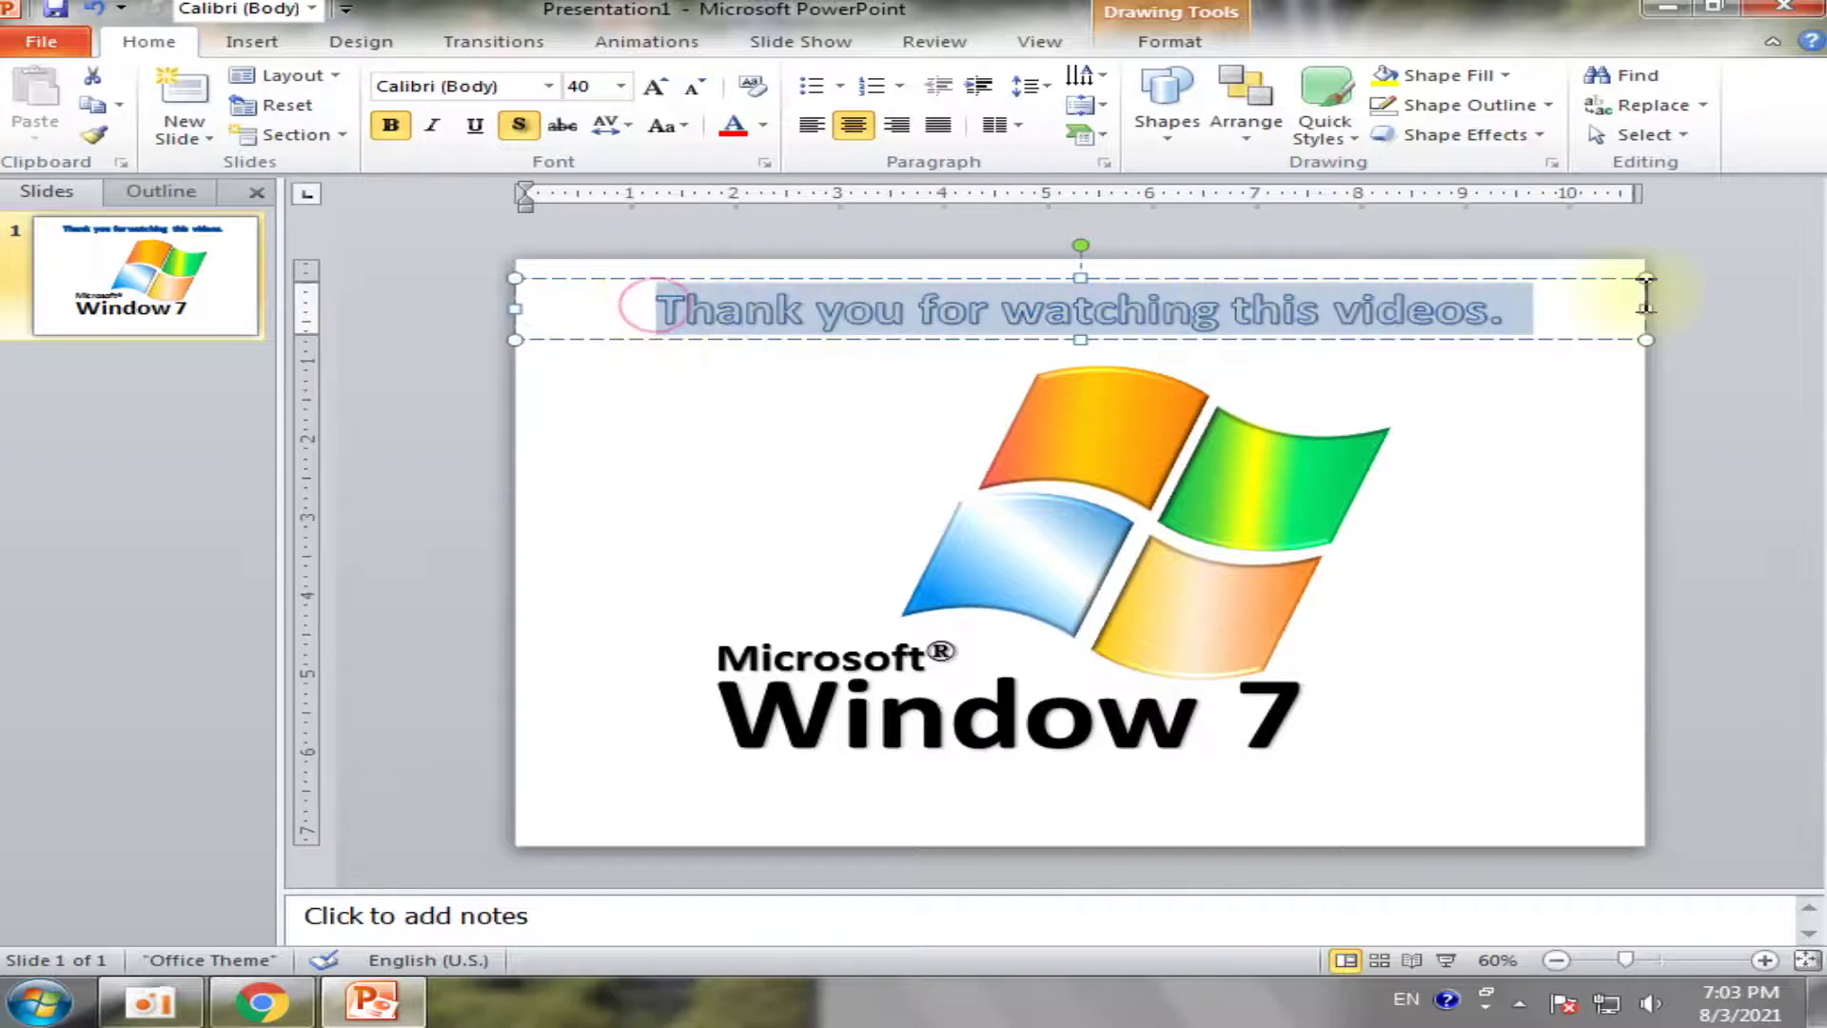
{"action": "left_click", "coordinate": [1171, 43]}
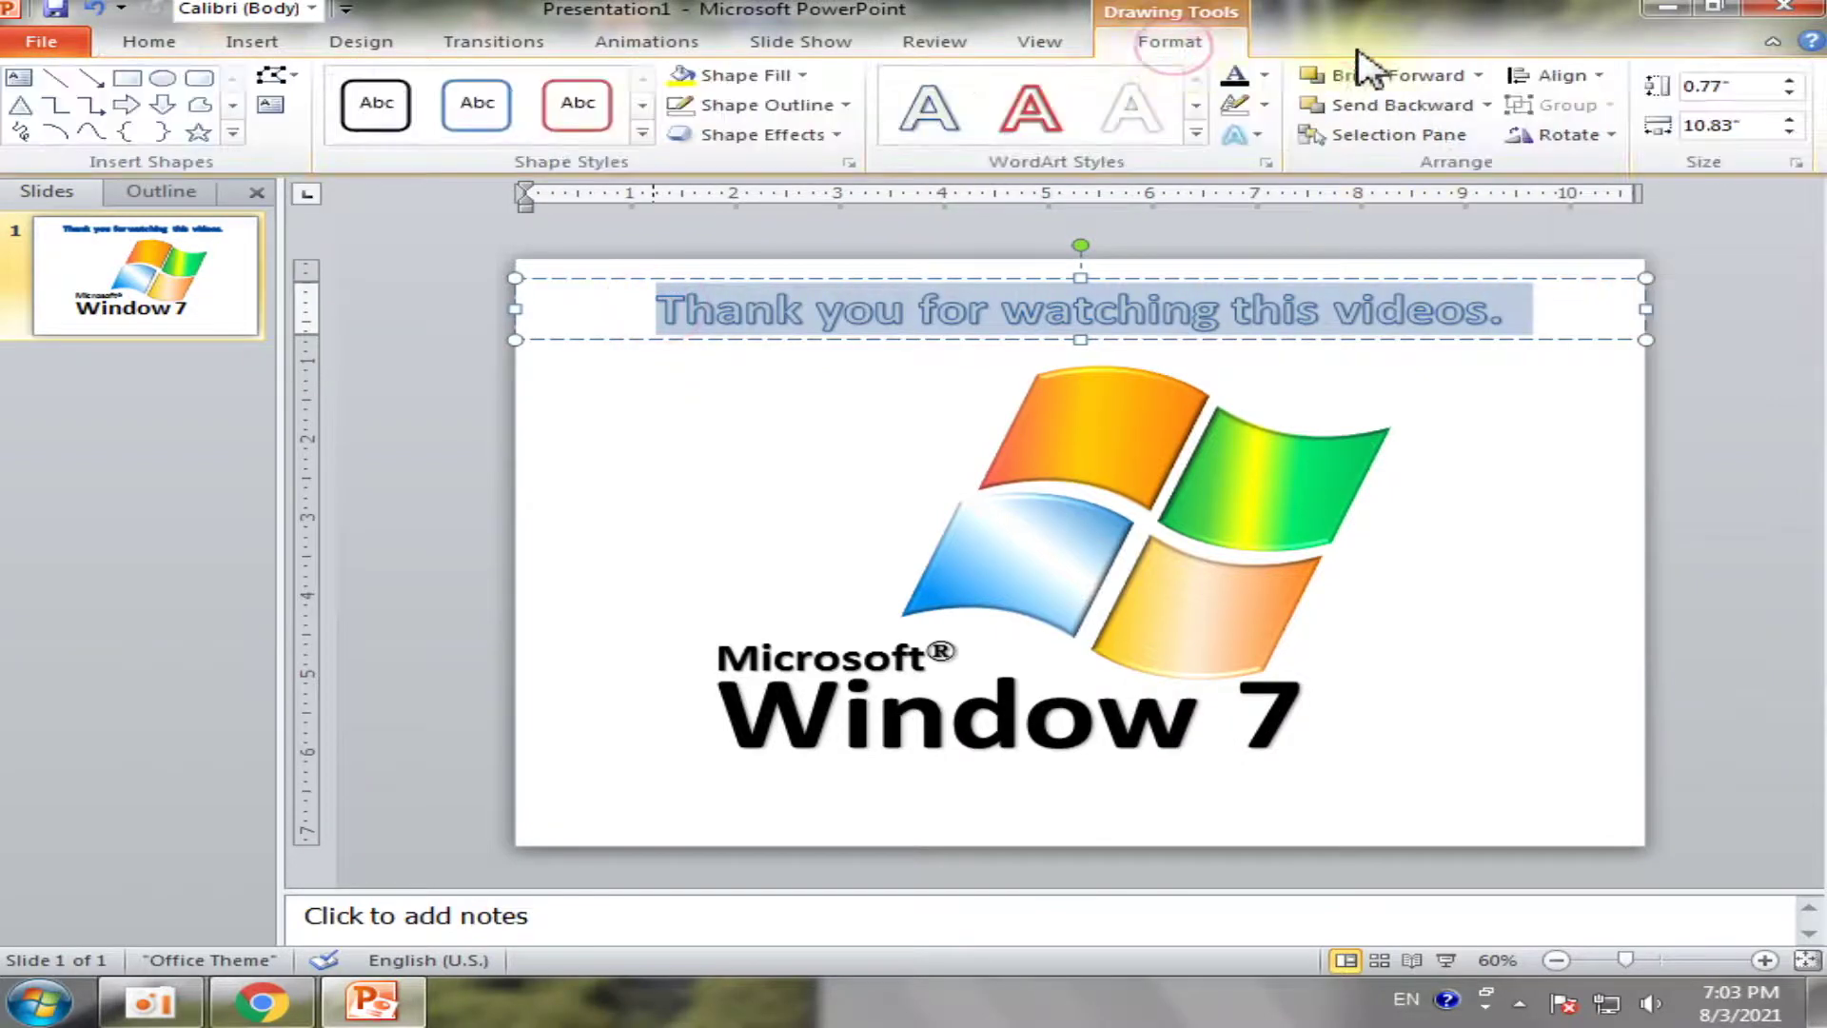
{"action": "left_click", "coordinate": [1266, 77]}
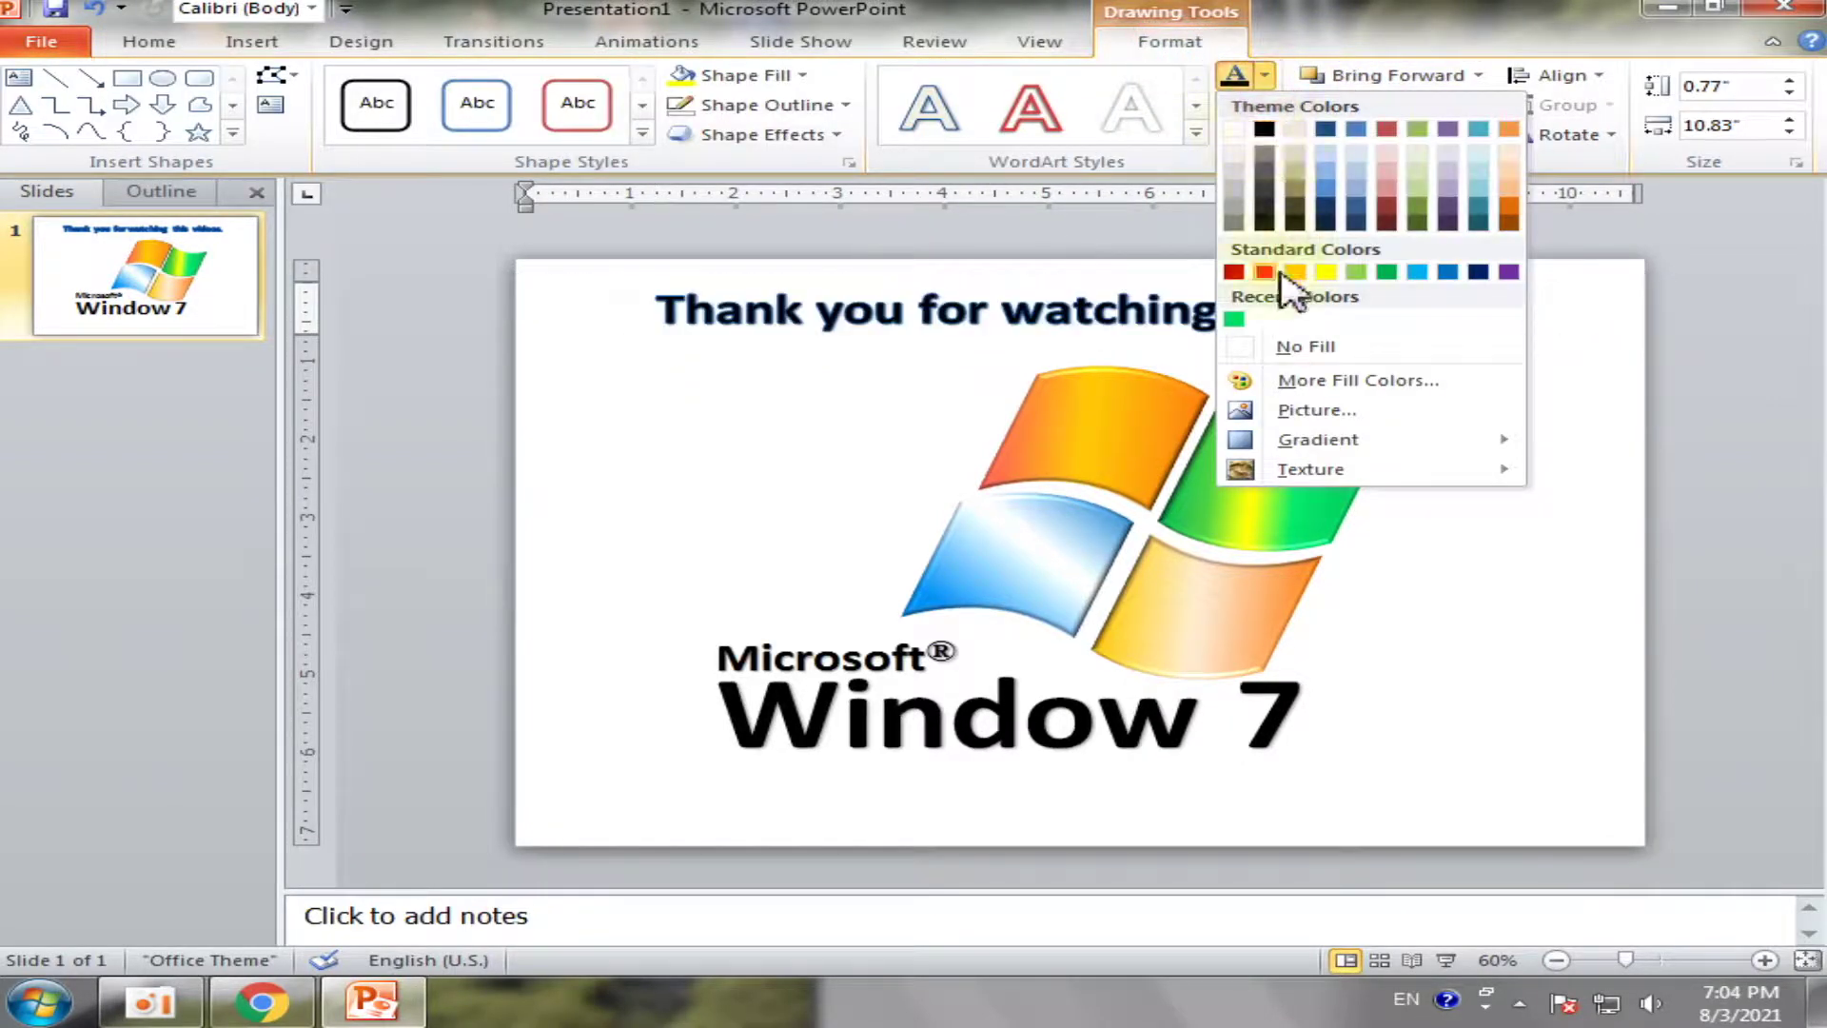
{"action": "left_click", "coordinate": [1235, 274]}
{"action": "left_click", "coordinate": [1266, 106]}
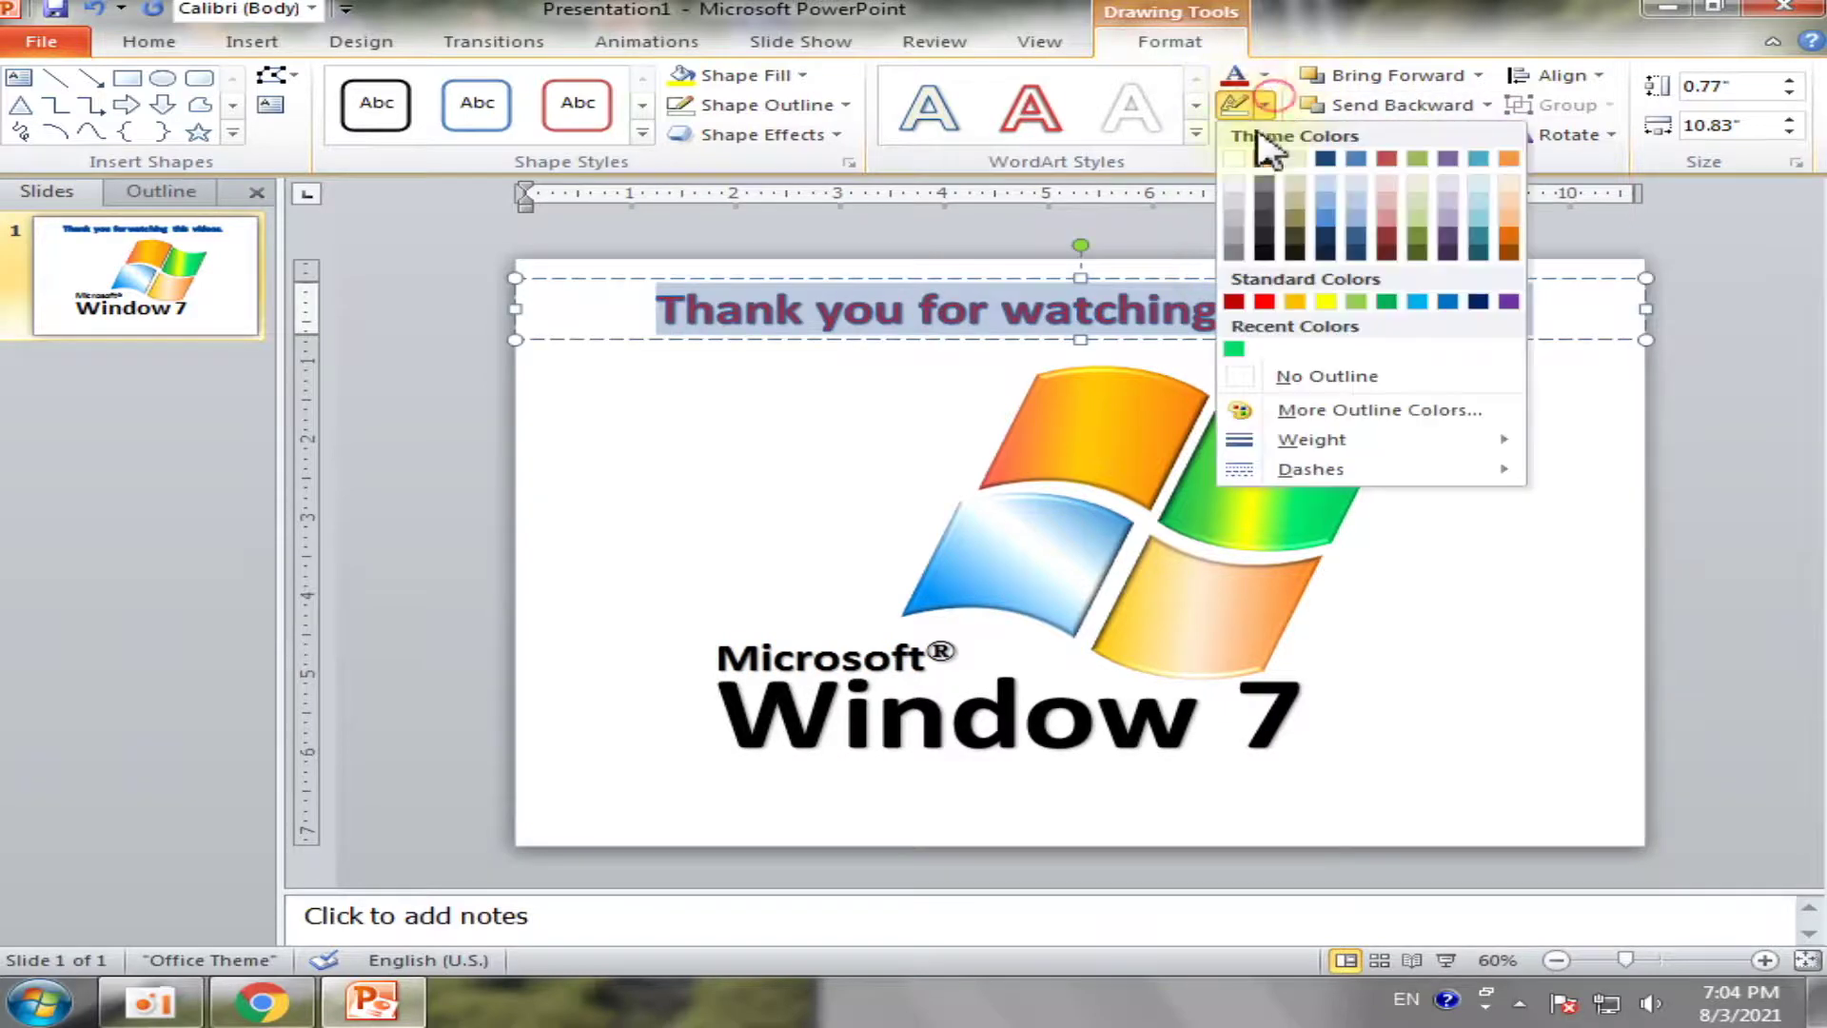
{"action": "left_click", "coordinate": [1234, 302]}
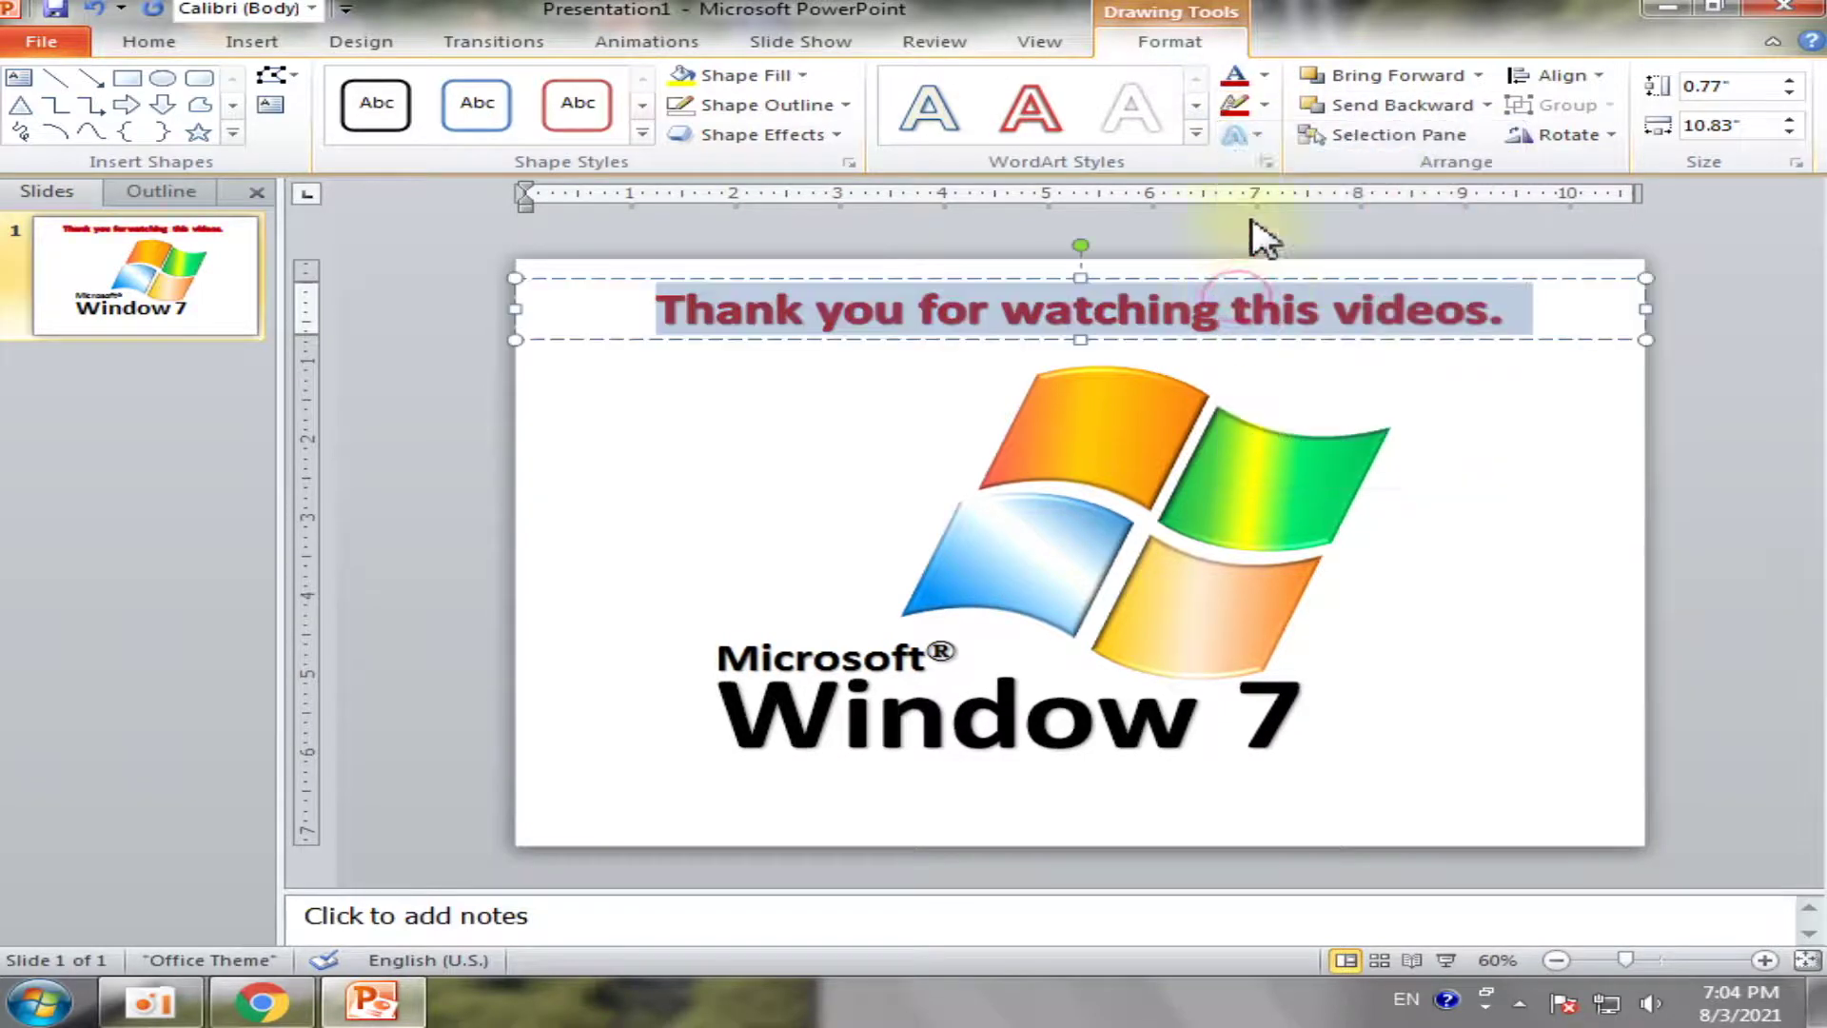
{"action": "left_click", "coordinate": [1266, 107]}
{"action": "left_click", "coordinate": [1733, 387]}
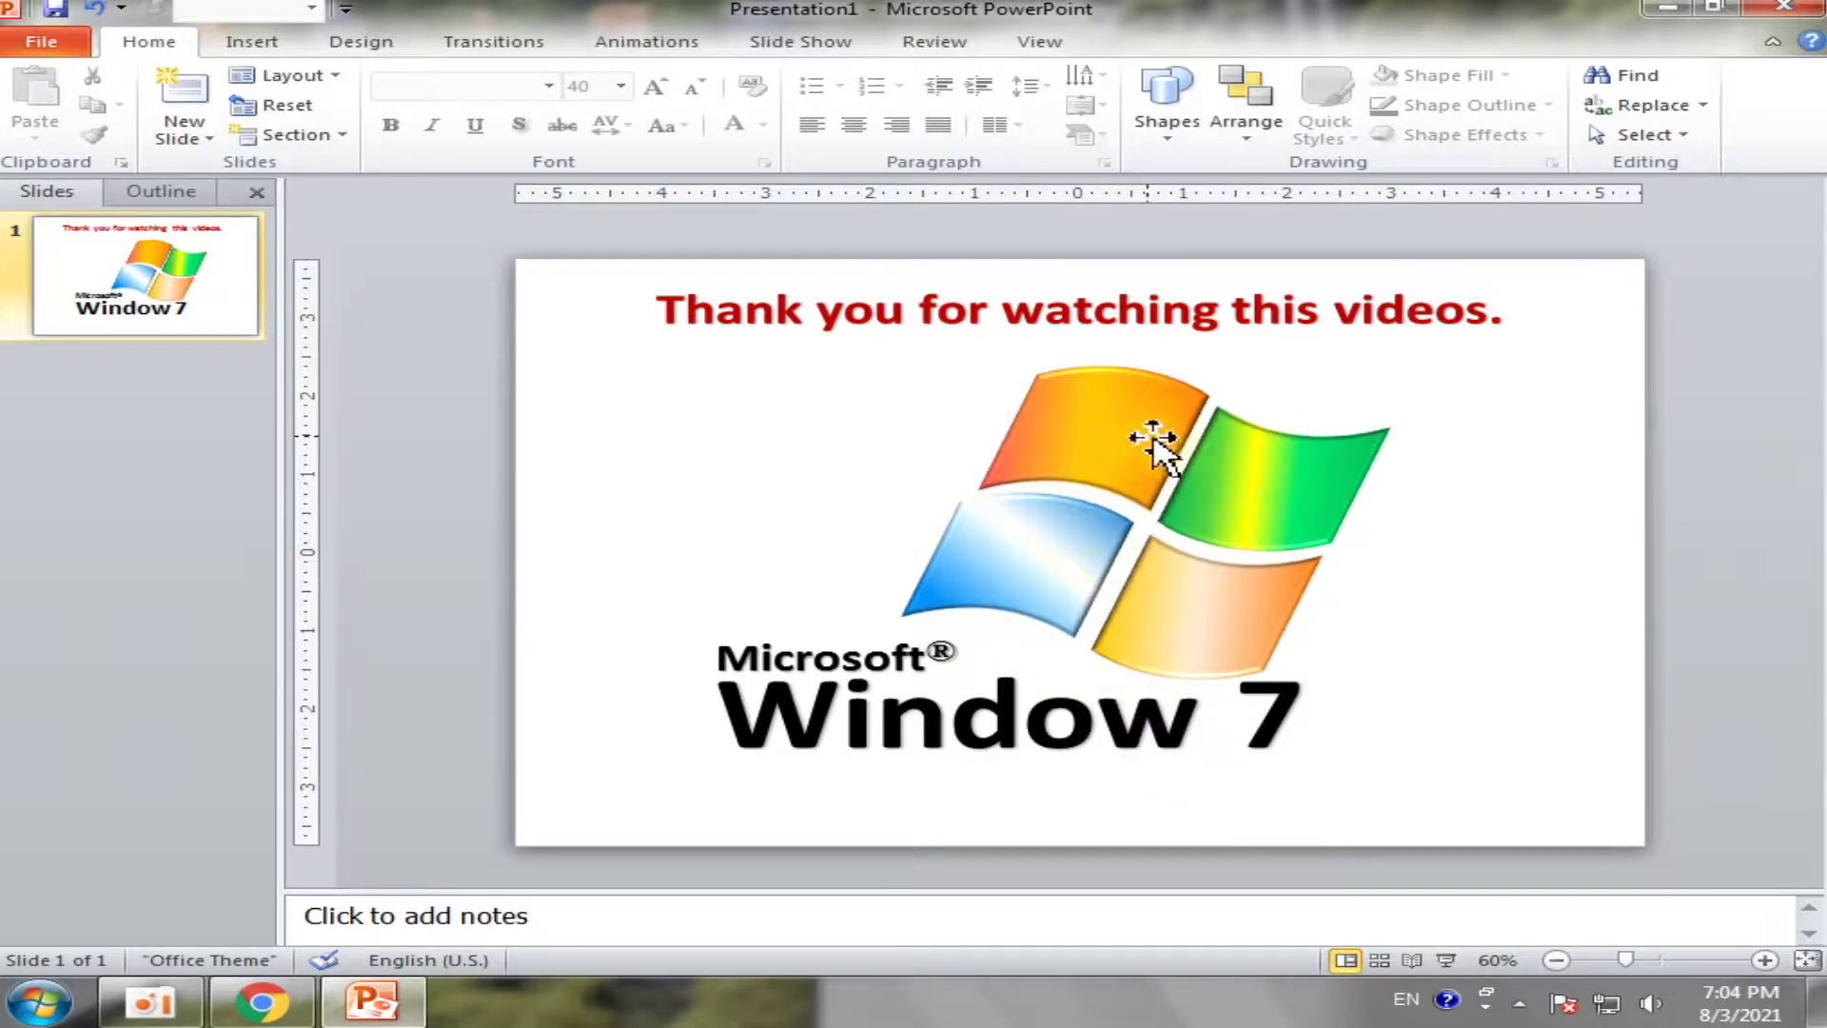
Ungroup the Windows logo into its separate pieces
{"action": "left_click", "coordinate": [1096, 455]}
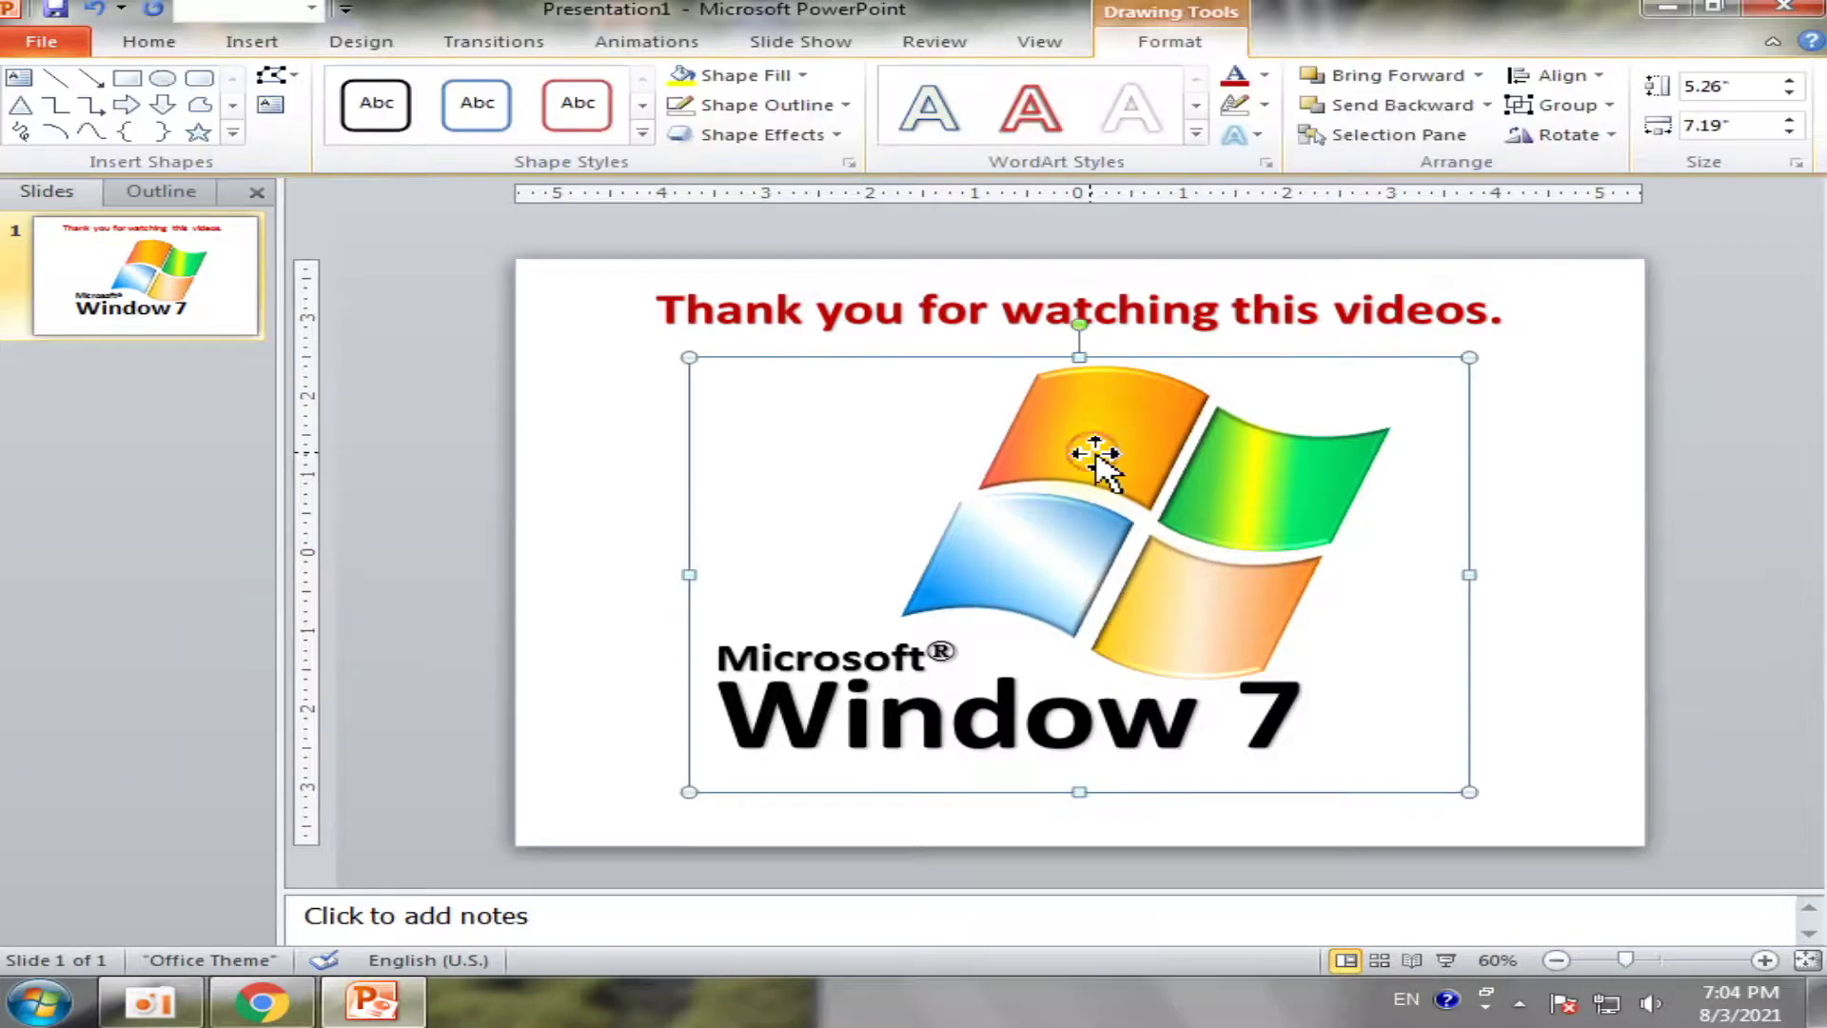
{"action": "left_click", "coordinate": [1599, 106]}
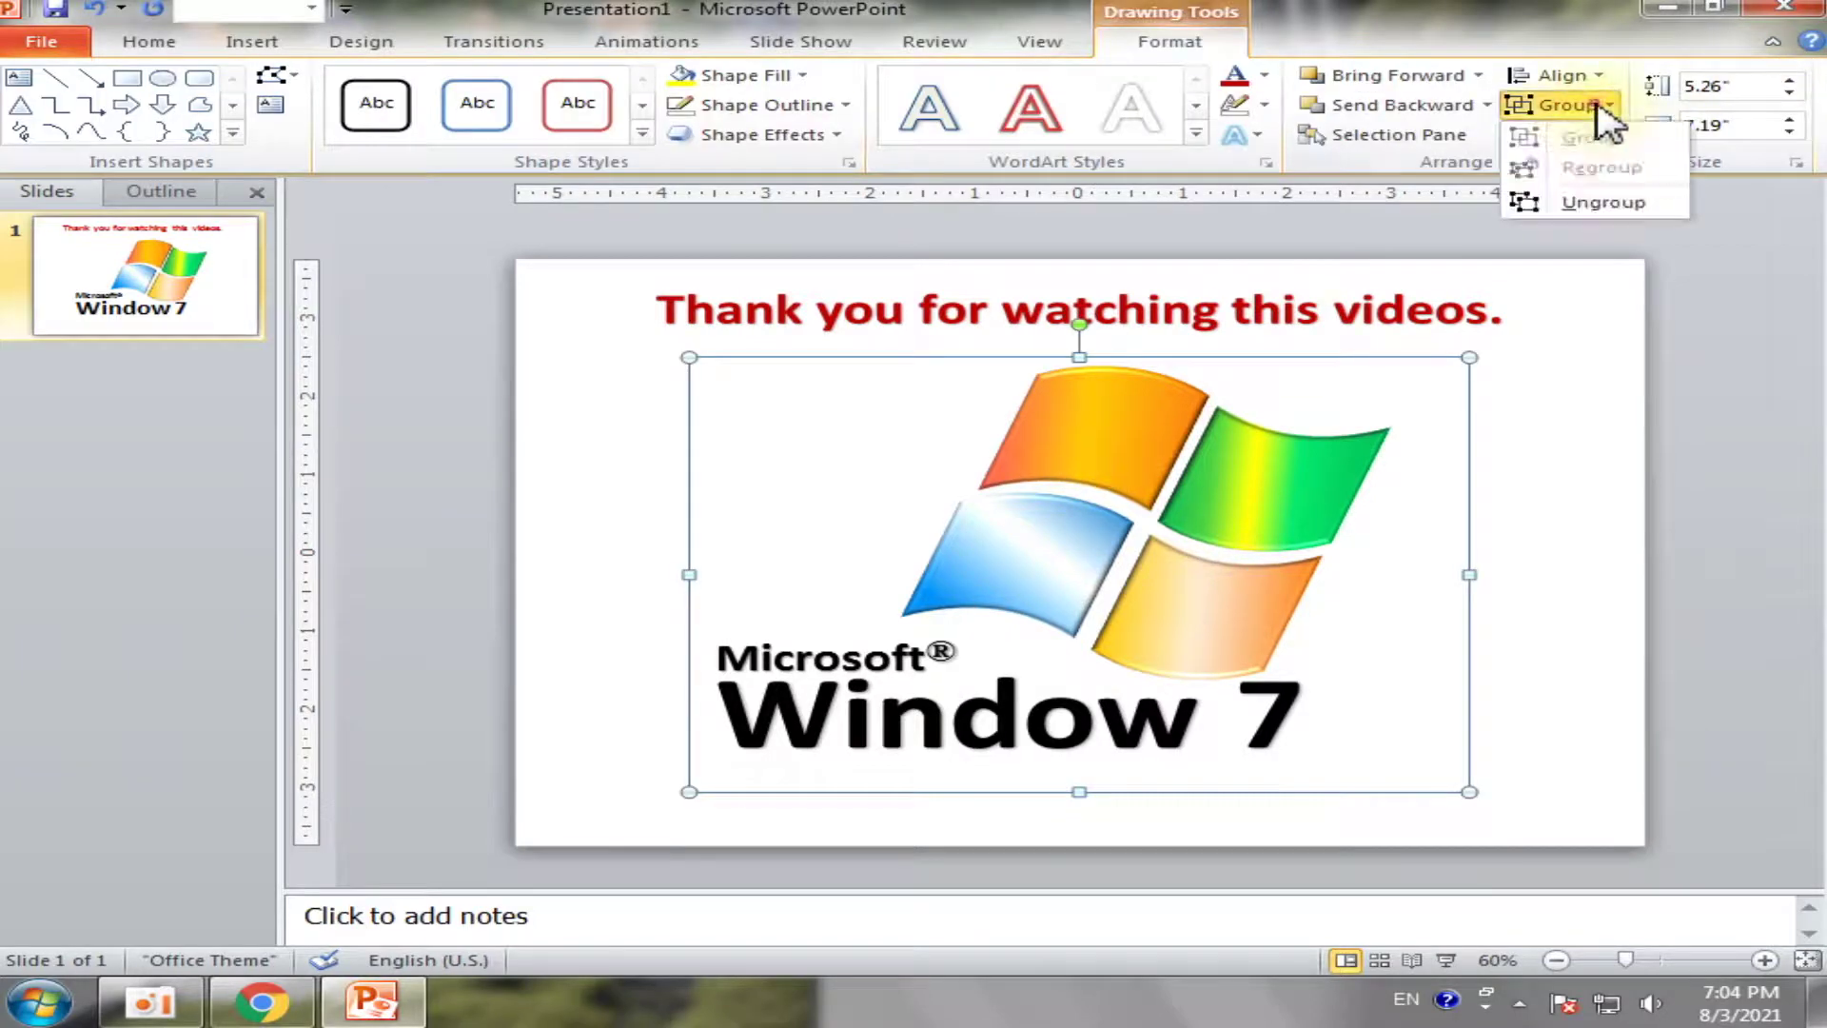
{"action": "left_click", "coordinate": [1583, 200]}
{"action": "left_click", "coordinate": [1530, 429]}
{"action": "left_click", "coordinate": [1216, 450]}
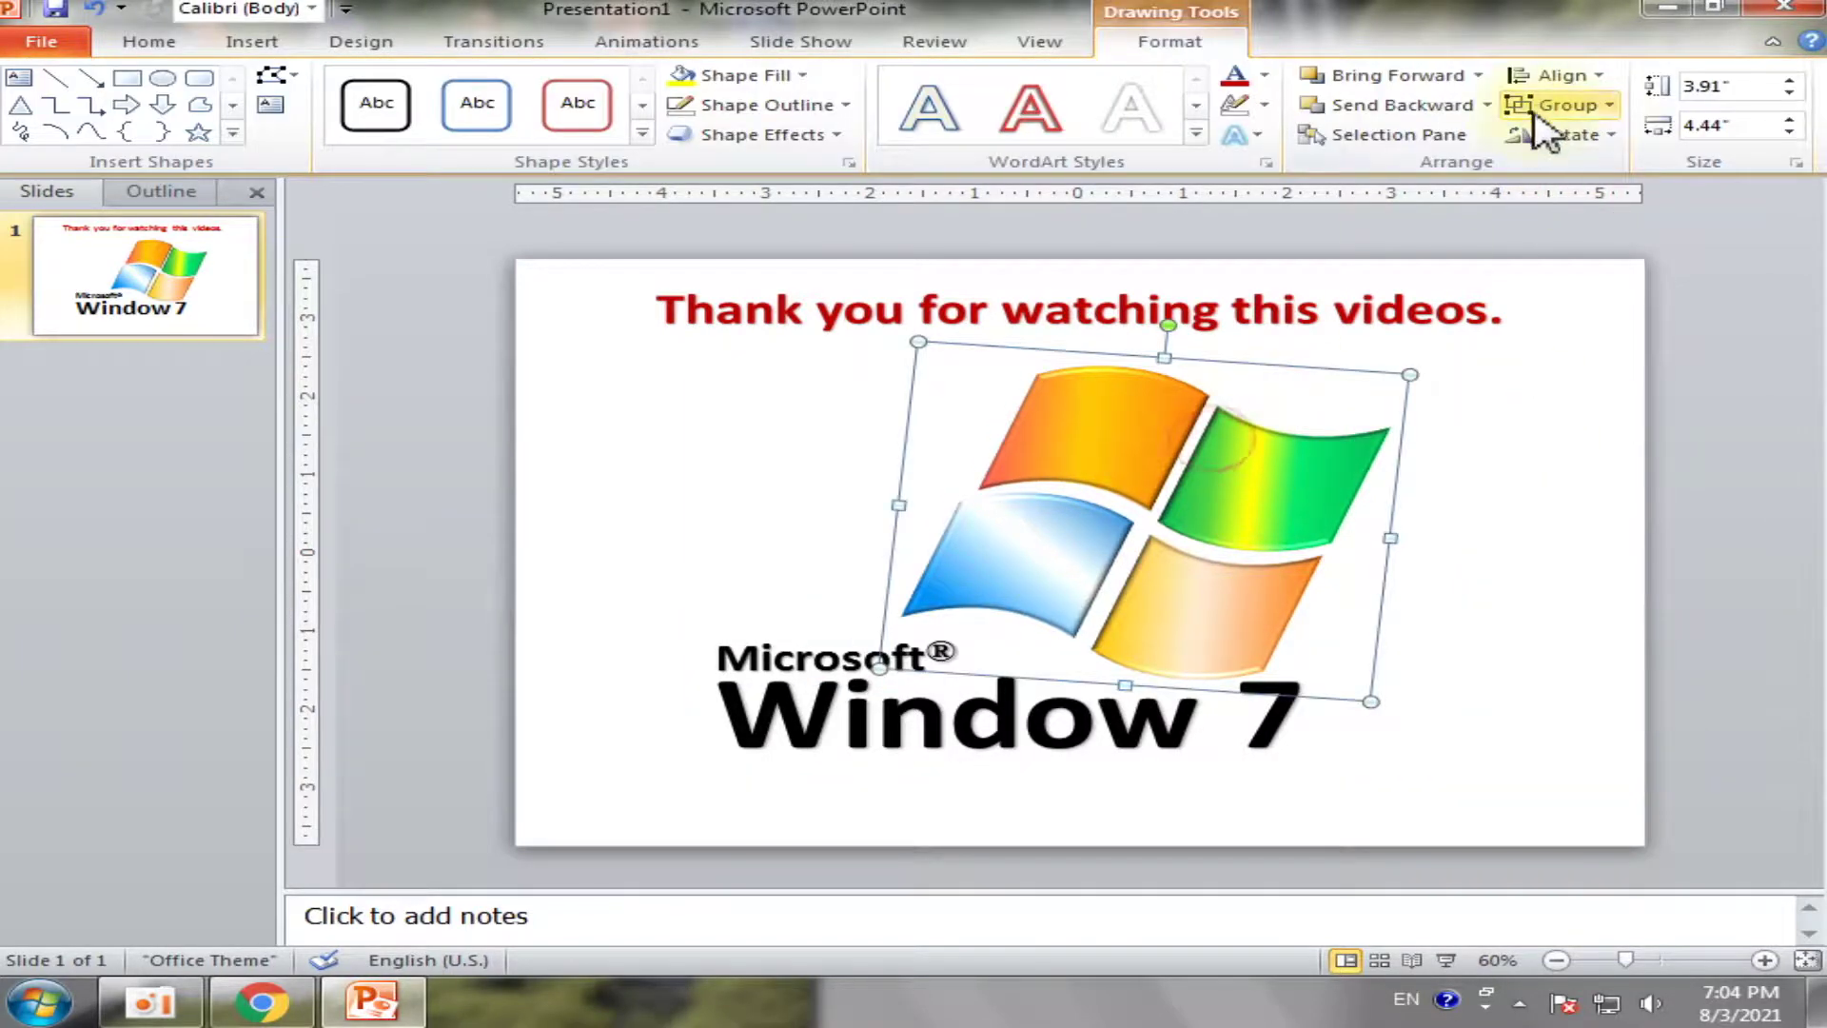
{"action": "left_click", "coordinate": [1607, 106]}
{"action": "left_click", "coordinate": [1604, 202]}
{"action": "left_click", "coordinate": [1480, 461]}
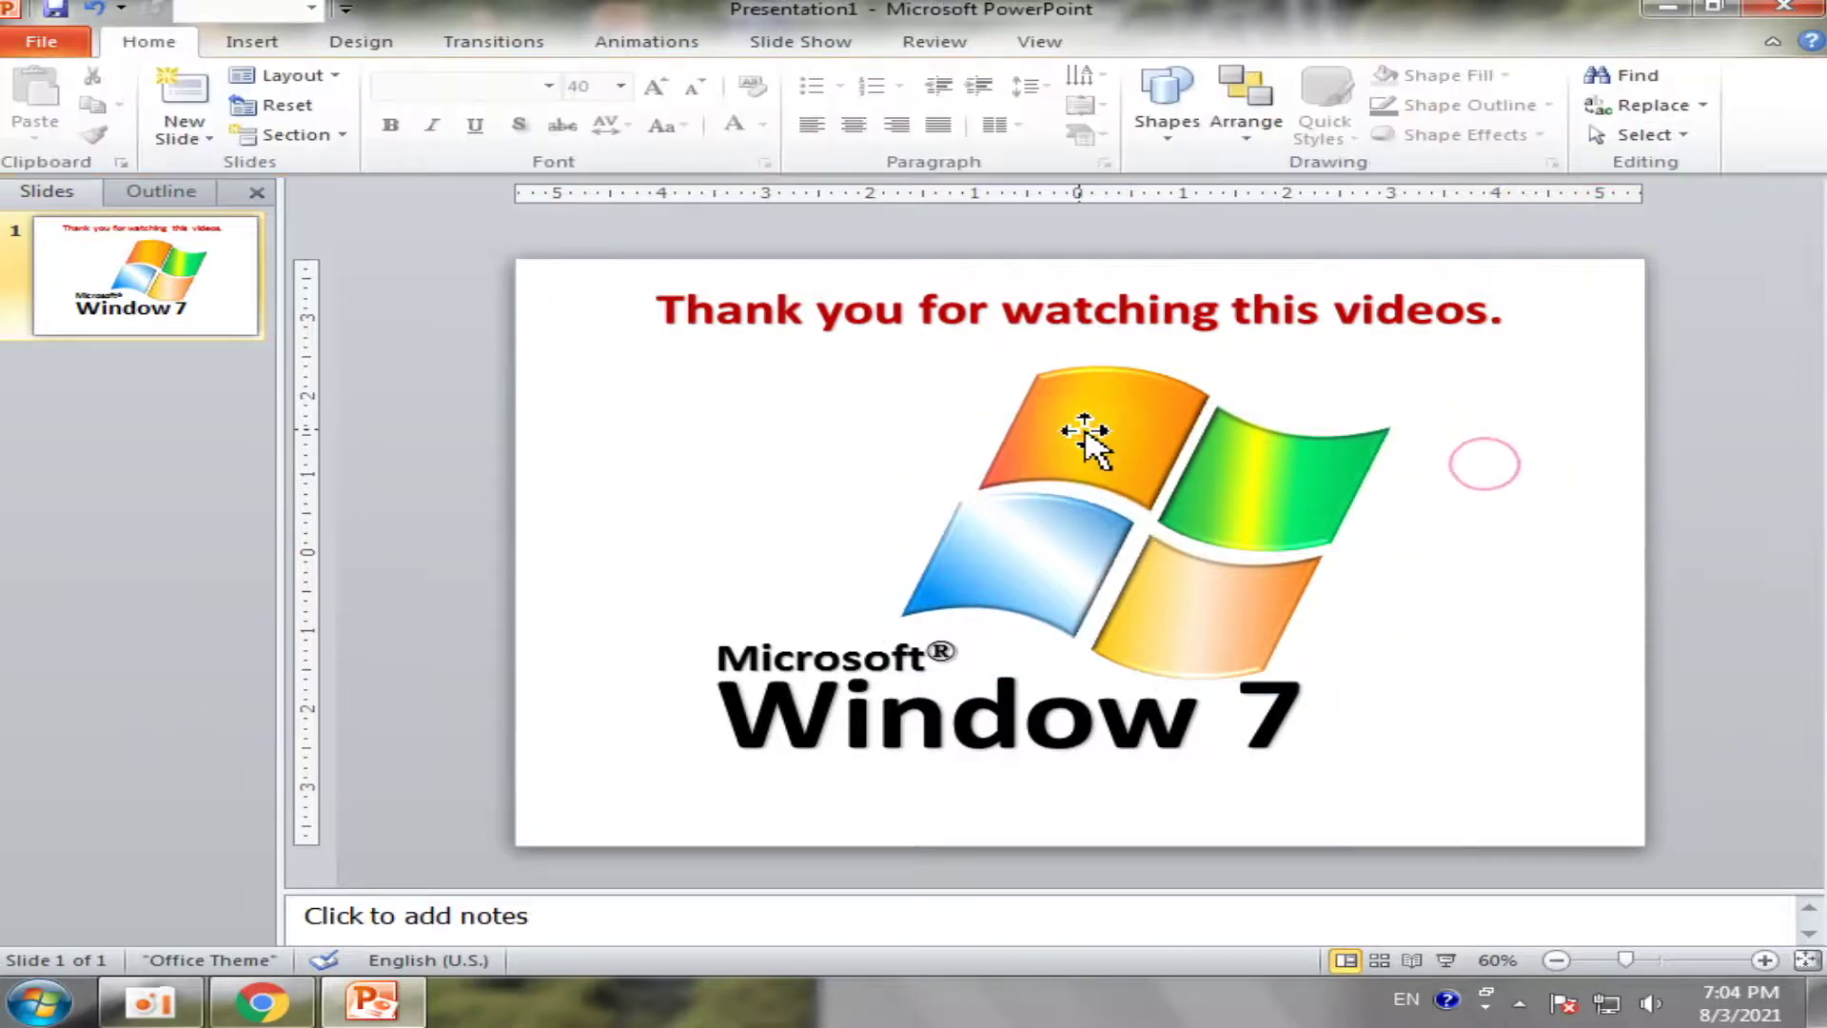
Rearrange the orange pane's gradient stops, with the left stop at 0% and the right stop near the end
{"action": "left_click", "coordinate": [1080, 428]}
{"action": "right_click", "coordinate": [1082, 411]}
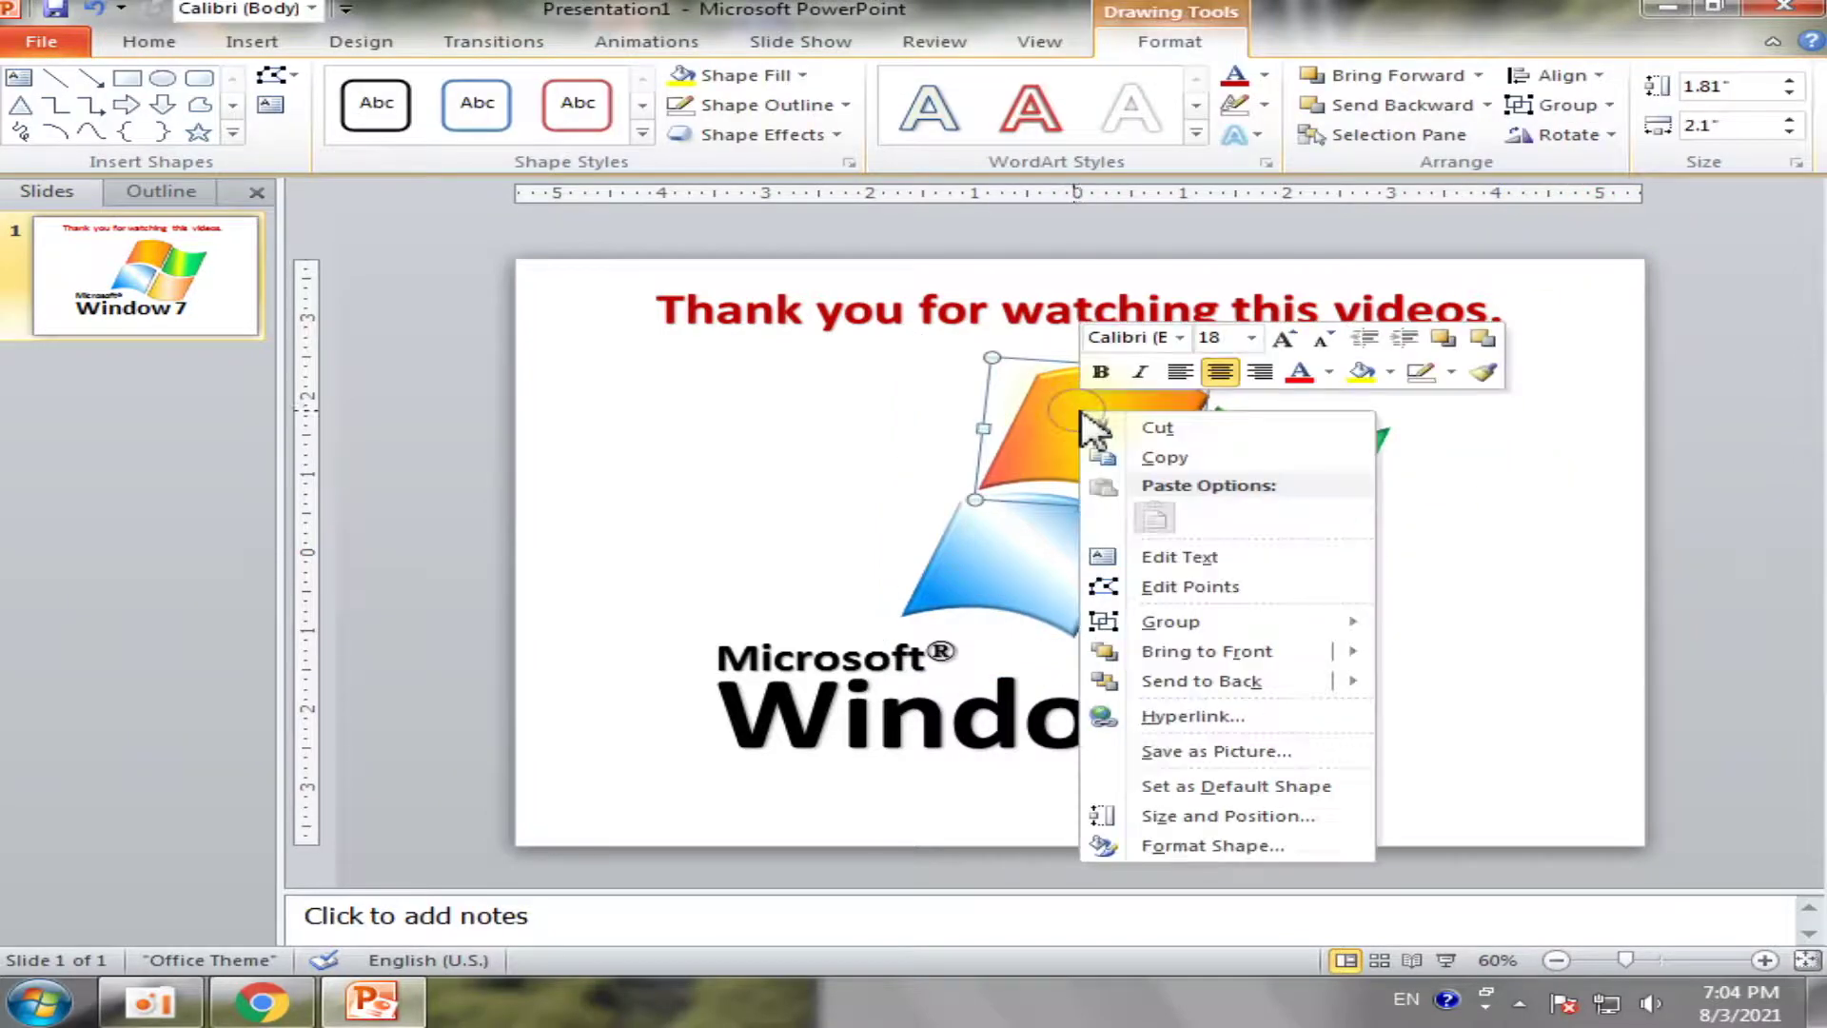
{"action": "left_click", "coordinate": [1198, 845]}
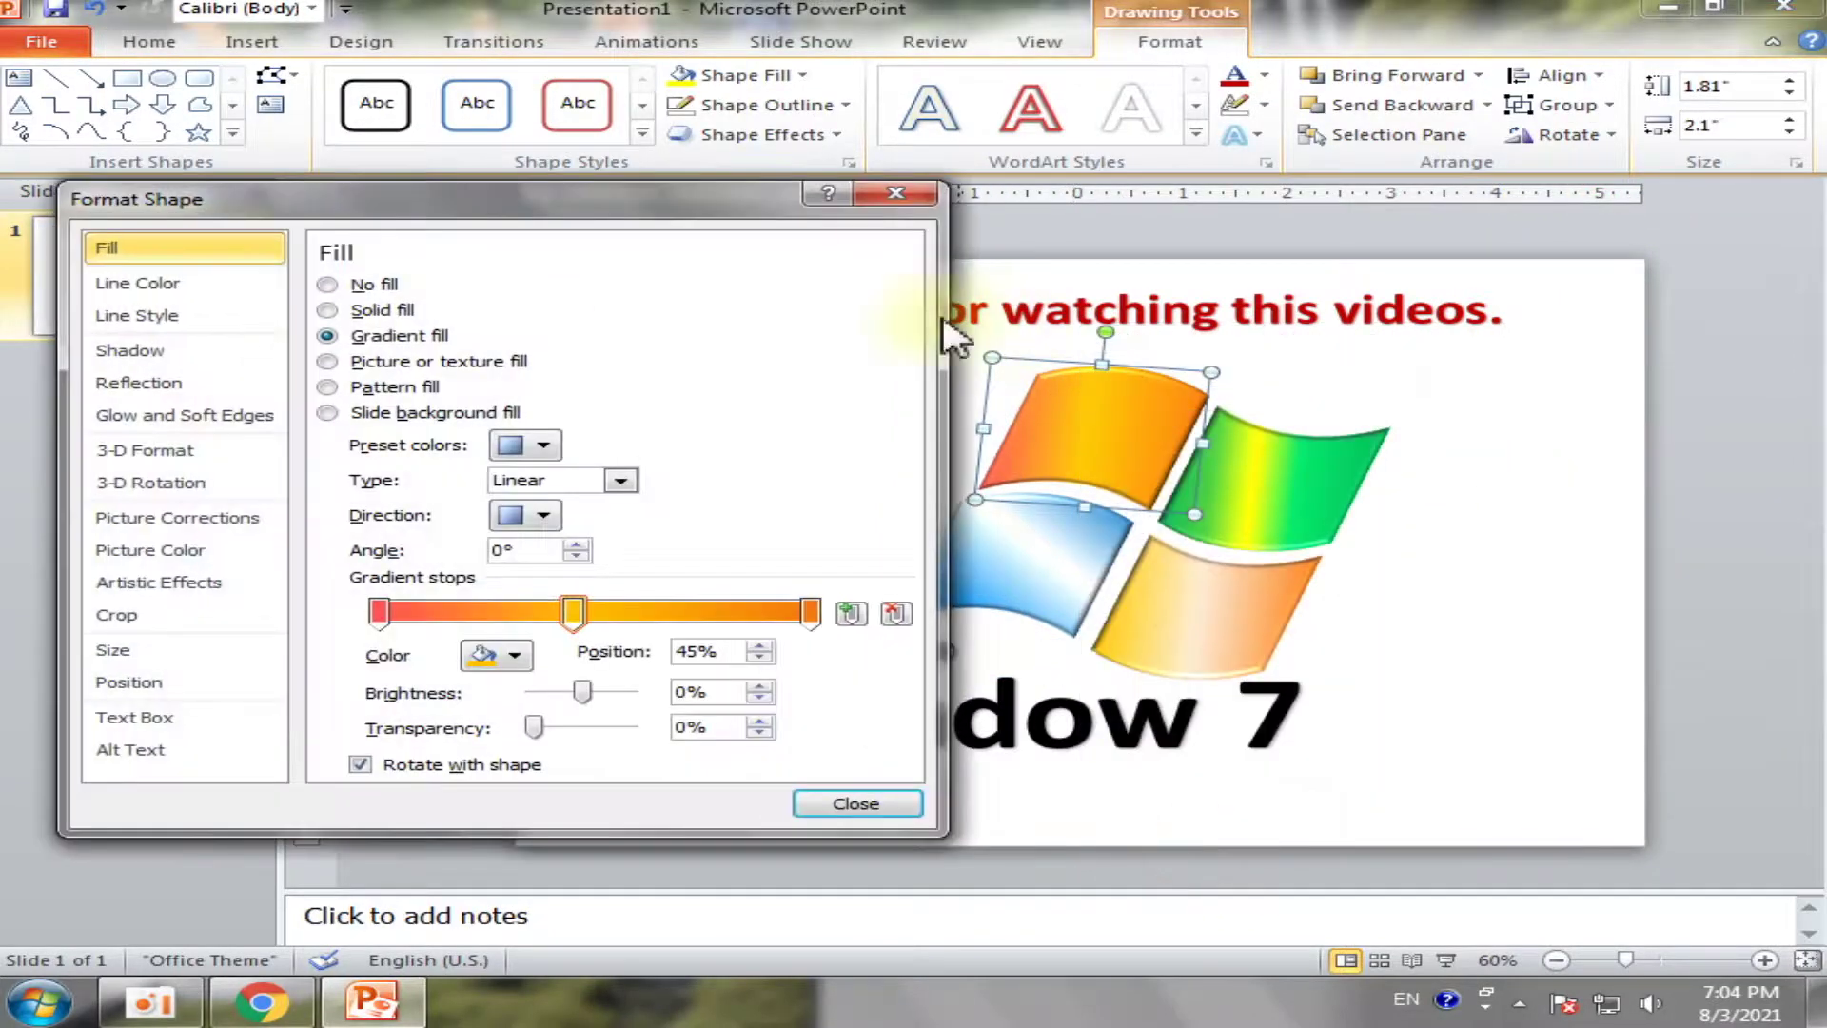
{"action": "left_click", "coordinate": [572, 611]}
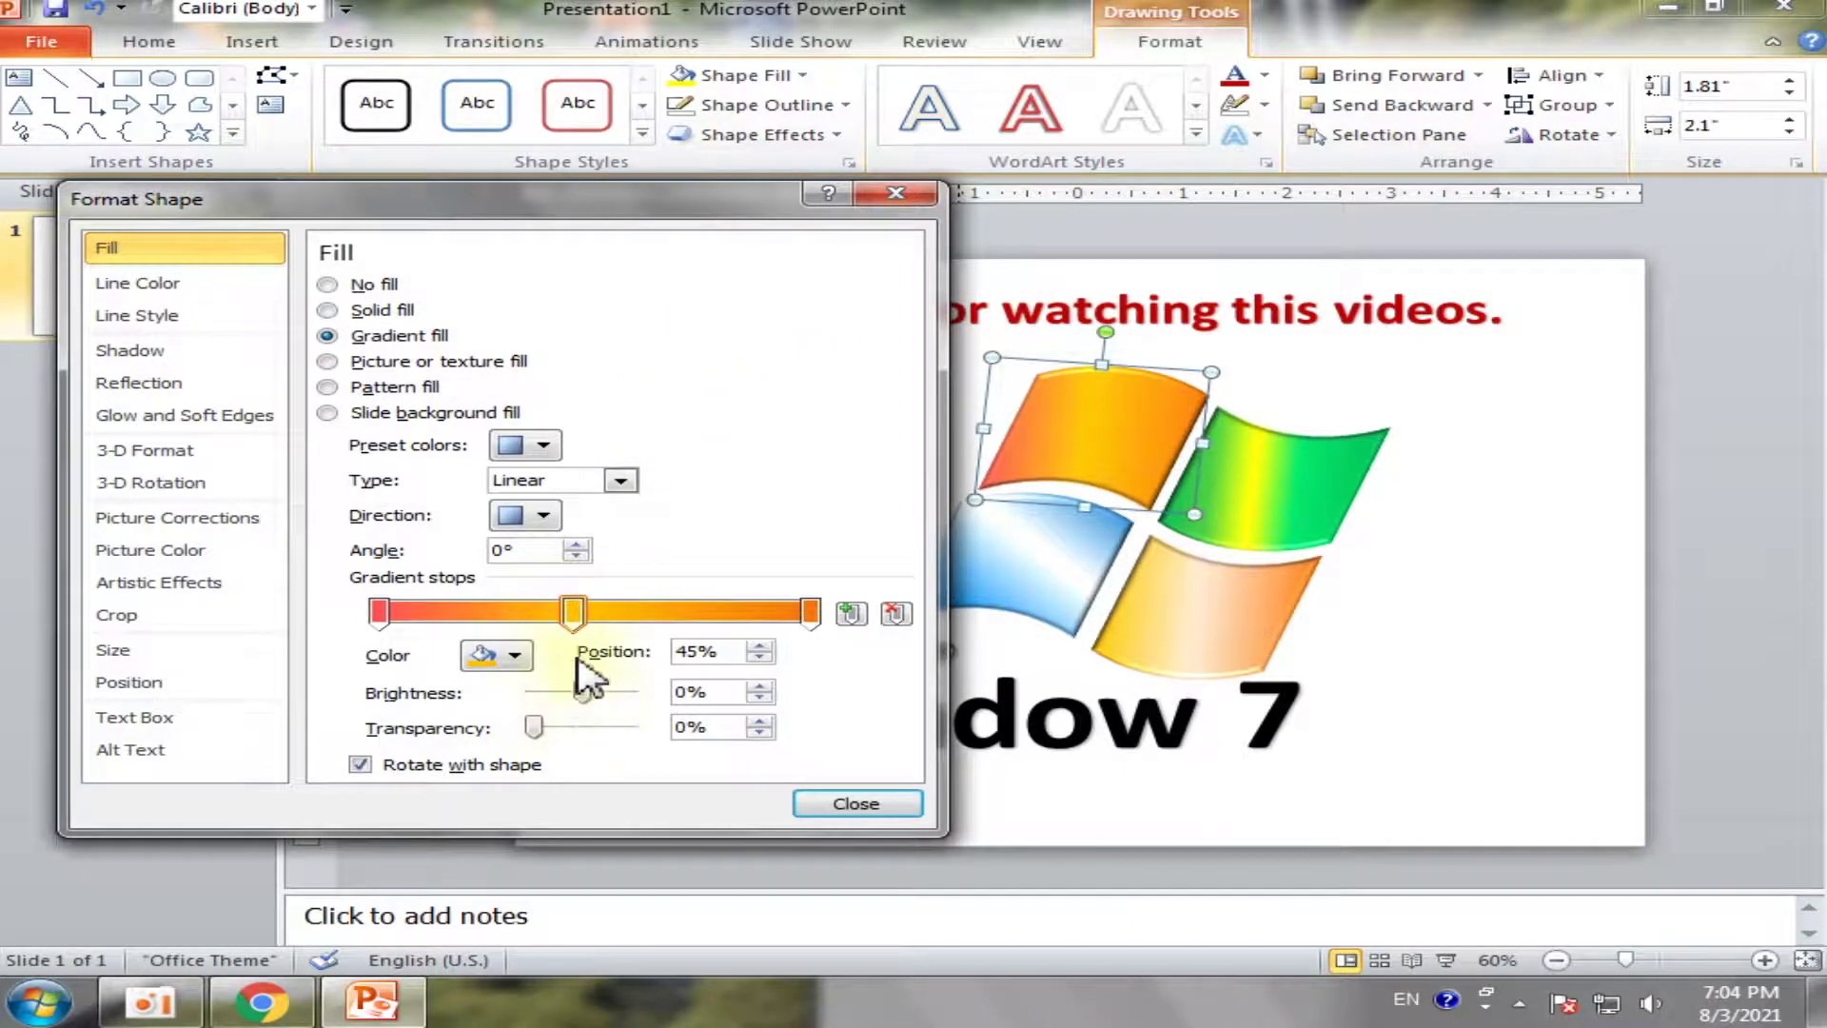
{"action": "left_click_drag", "start_coordinate": [810, 611], "coordinate": [706, 614]}
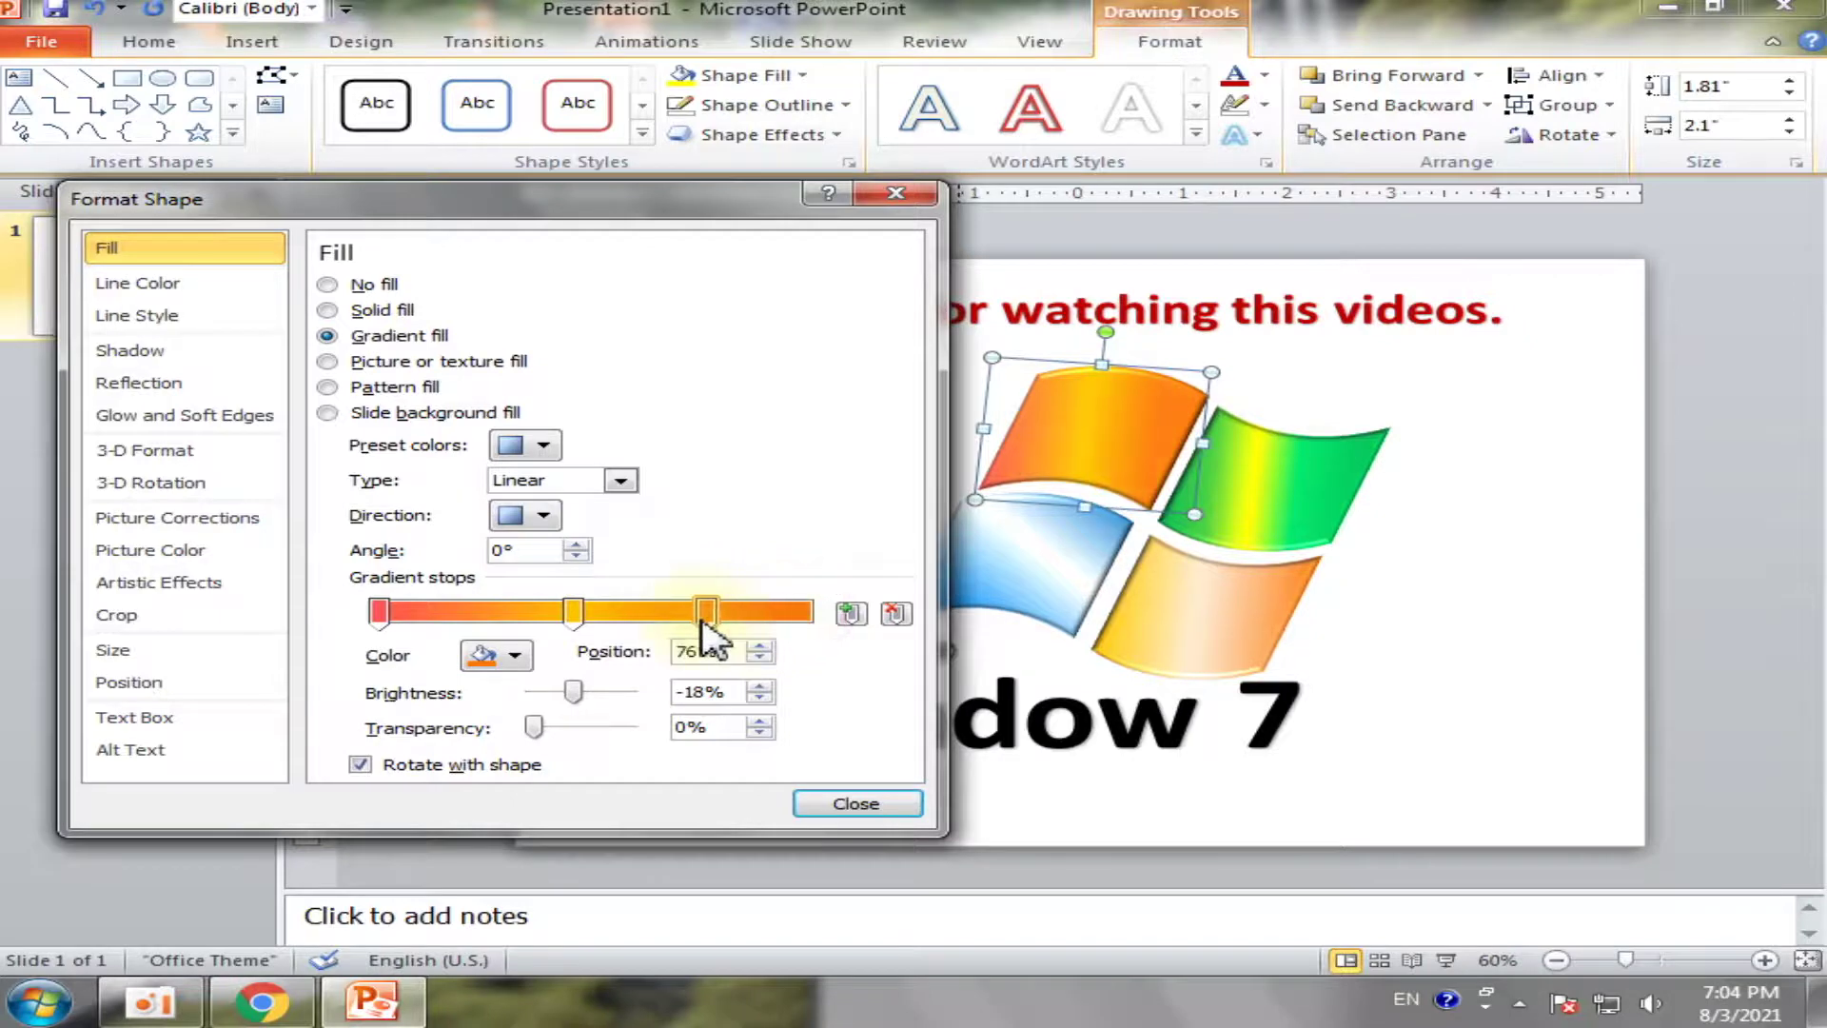
{"action": "left_click_drag", "start_coordinate": [379, 611], "coordinate": [455, 628]}
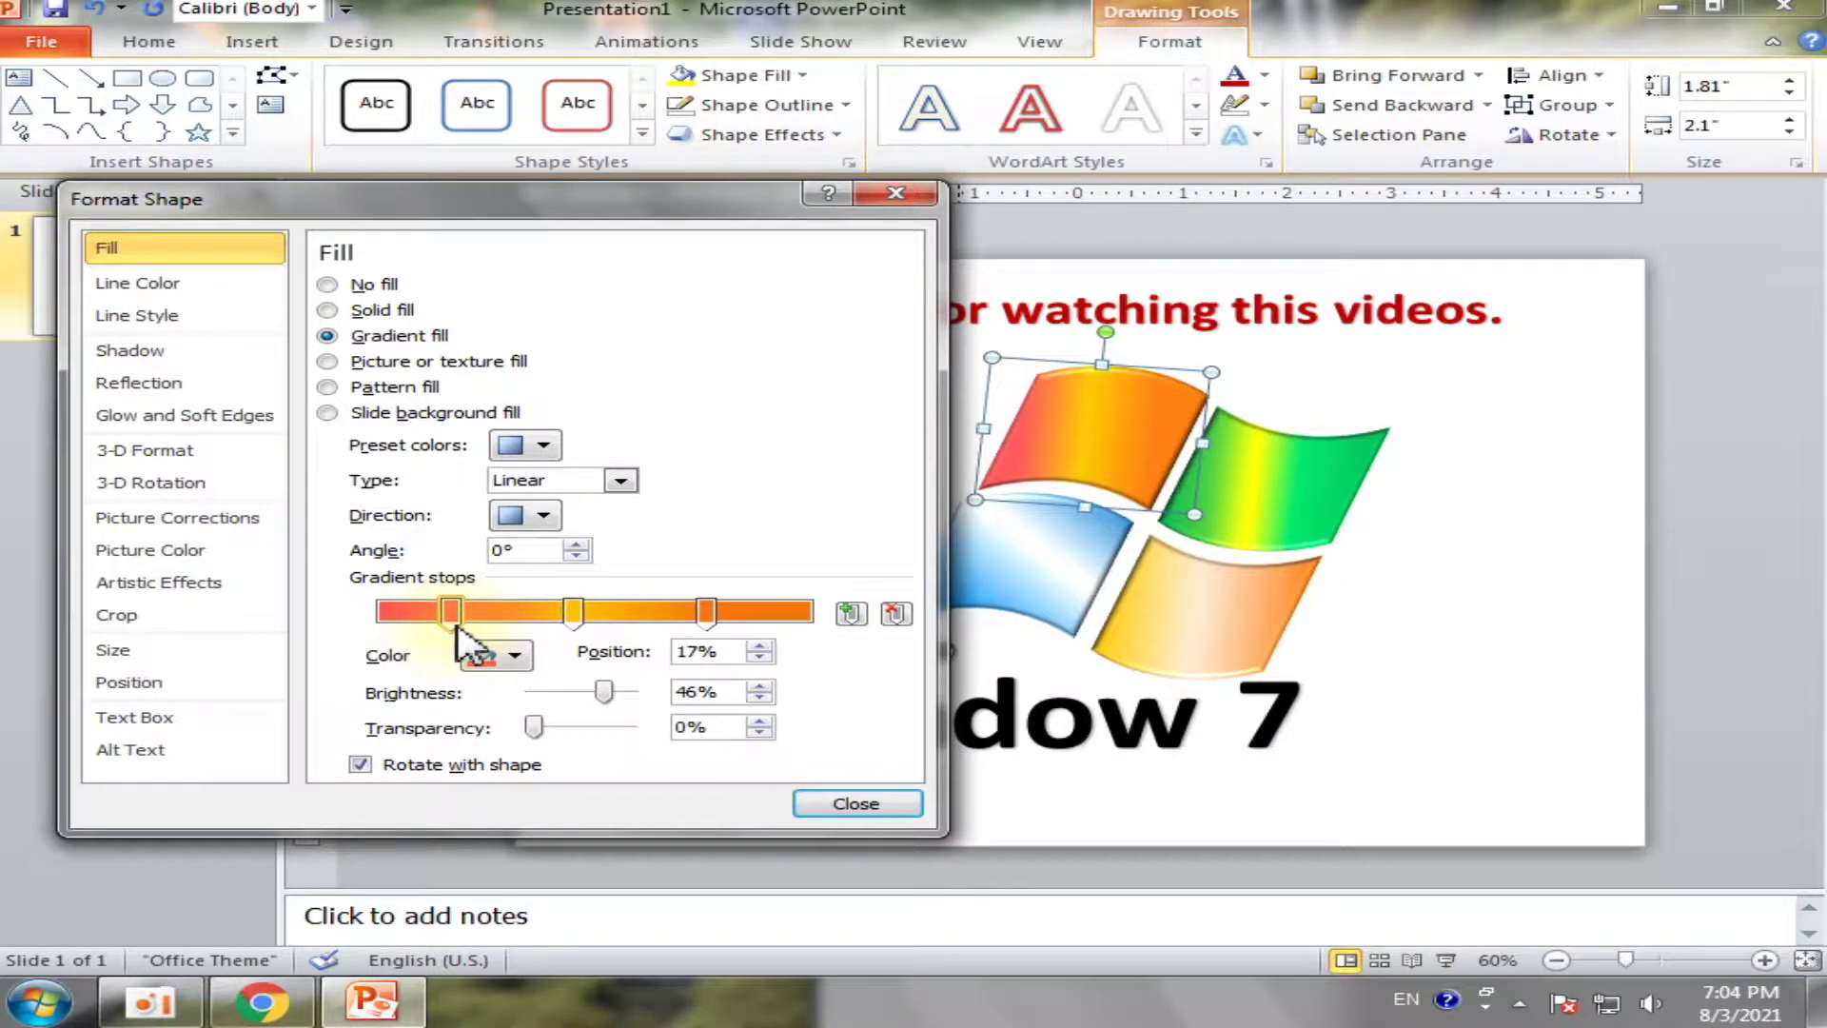
{"action": "left_click_drag", "start_coordinate": [705, 614], "coordinate": [694, 614]}
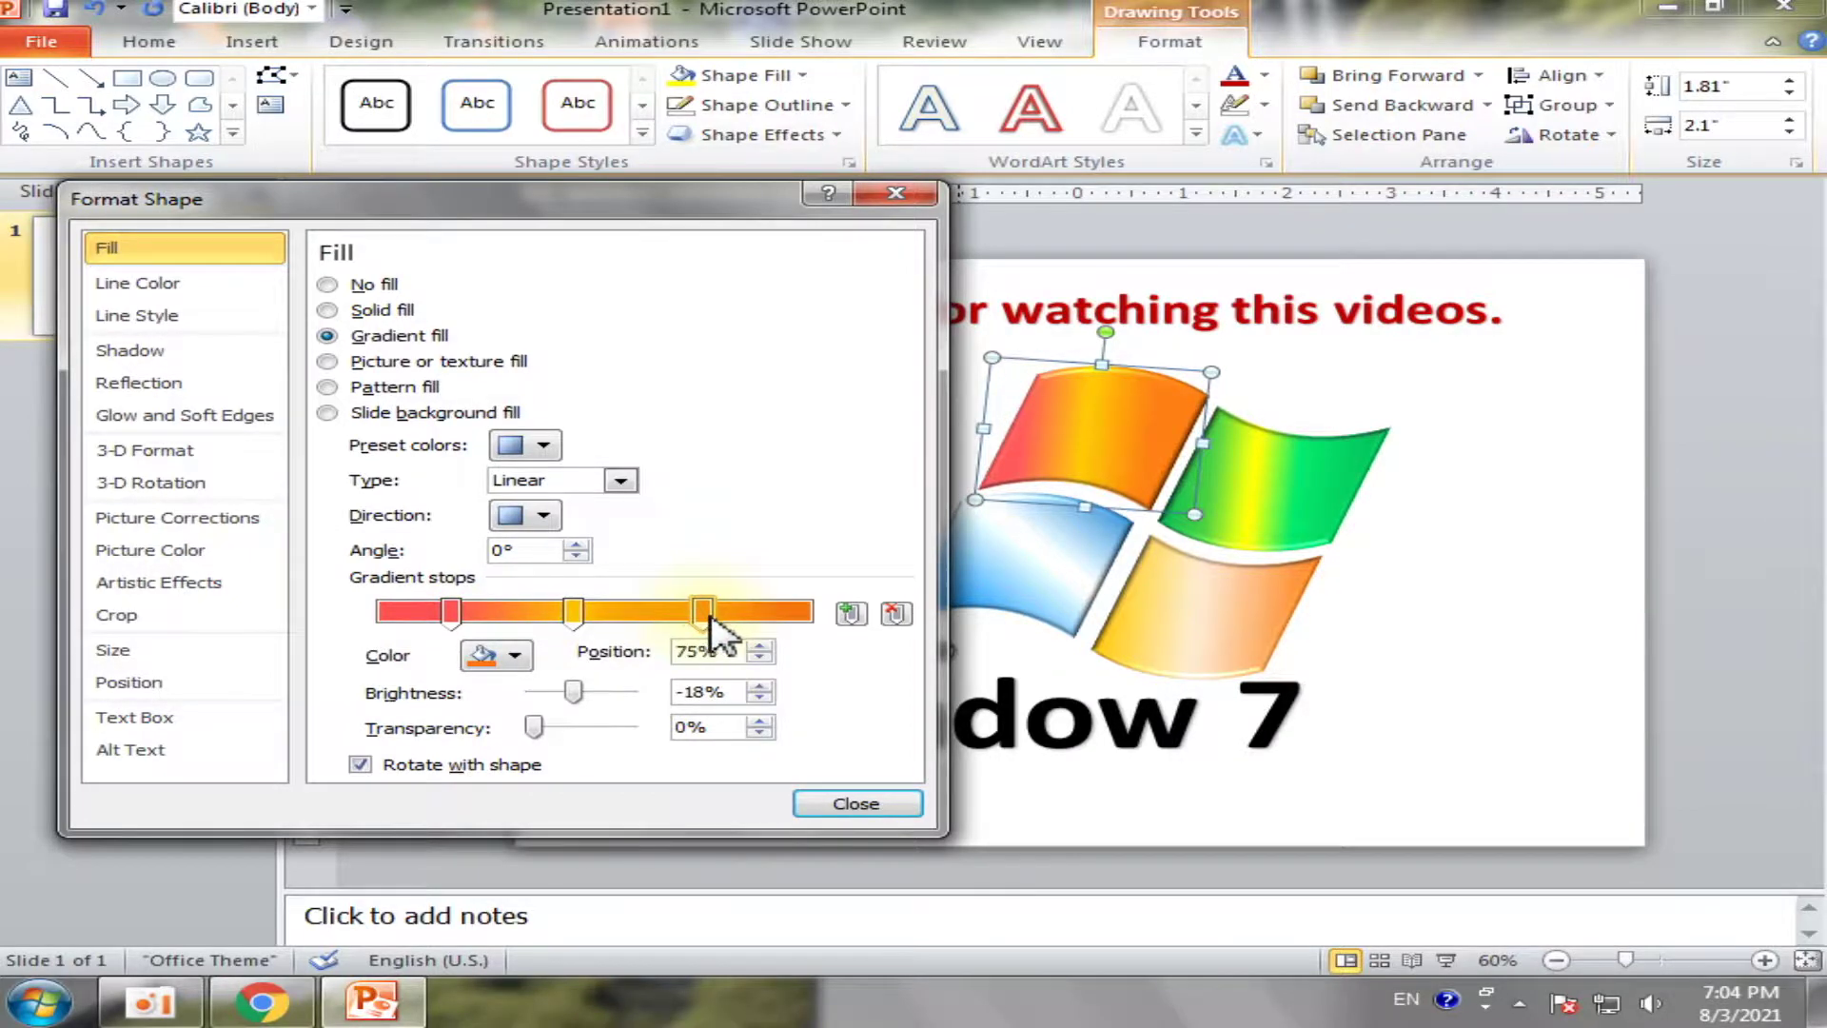
{"action": "left_click_drag", "start_coordinate": [723, 619], "coordinate": [796, 620]}
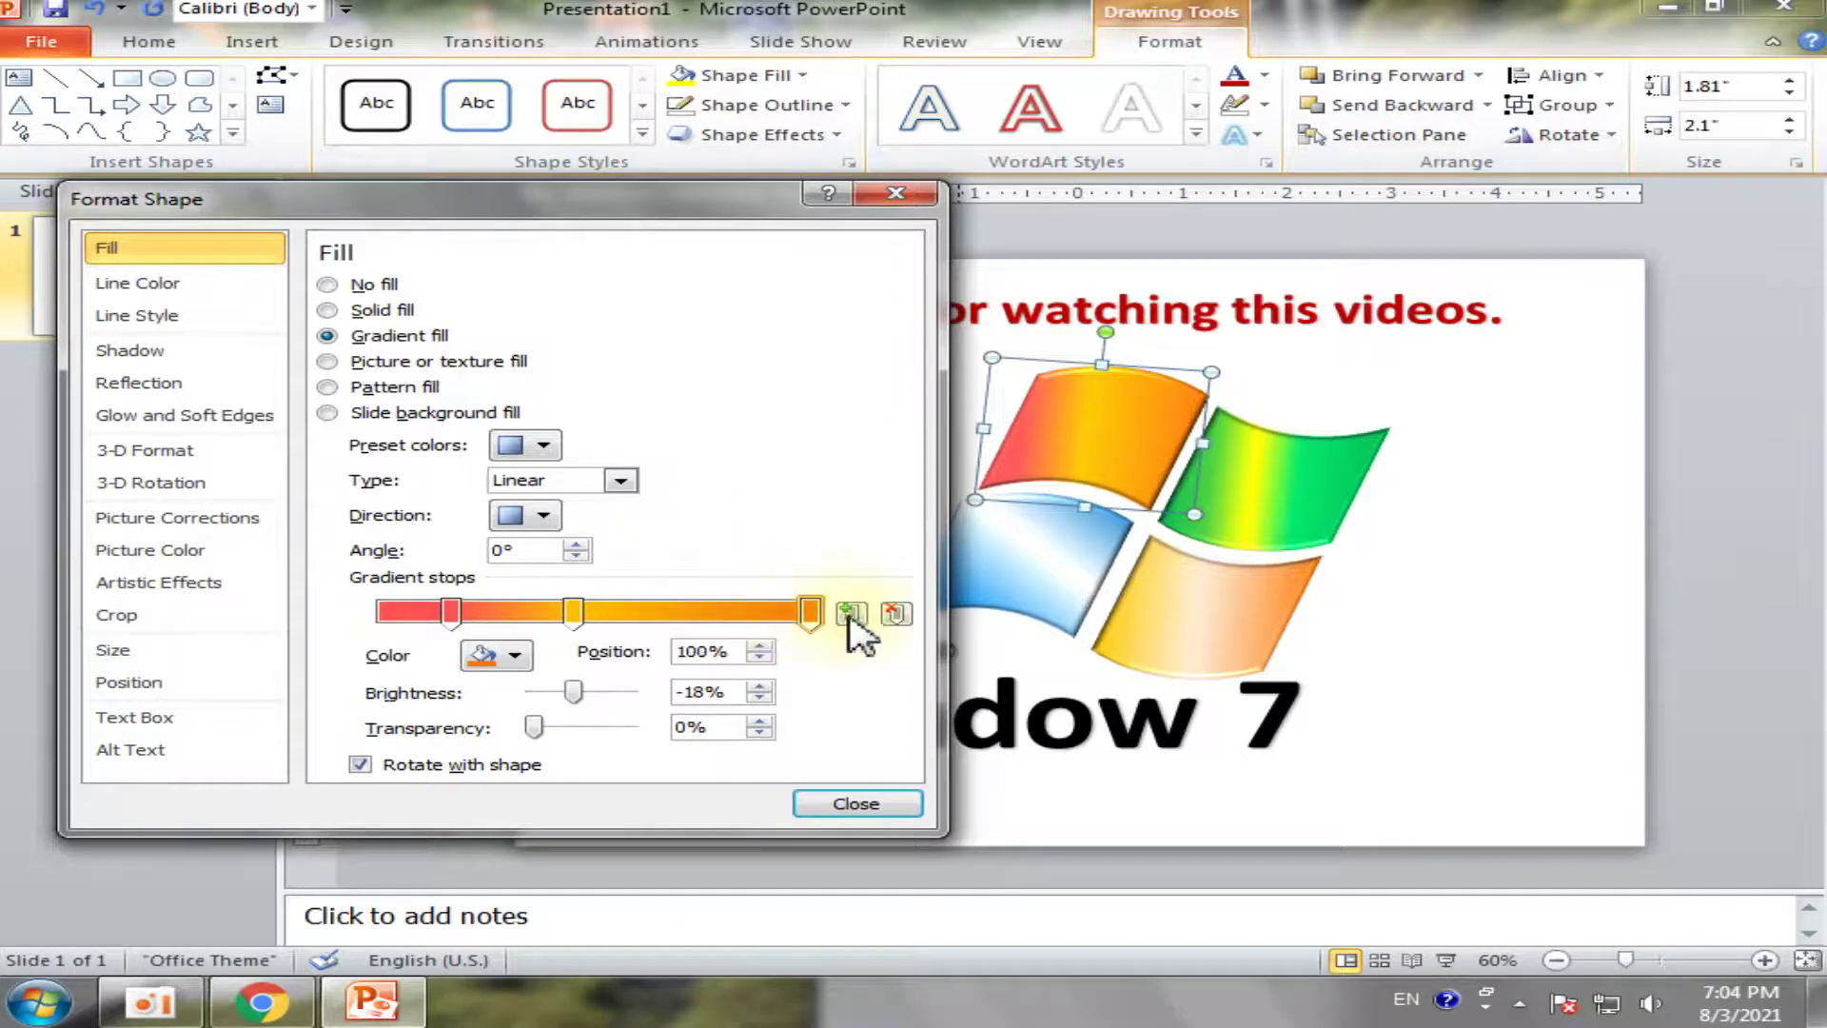
{"action": "left_click_drag", "start_coordinate": [451, 614], "coordinate": [379, 614]}
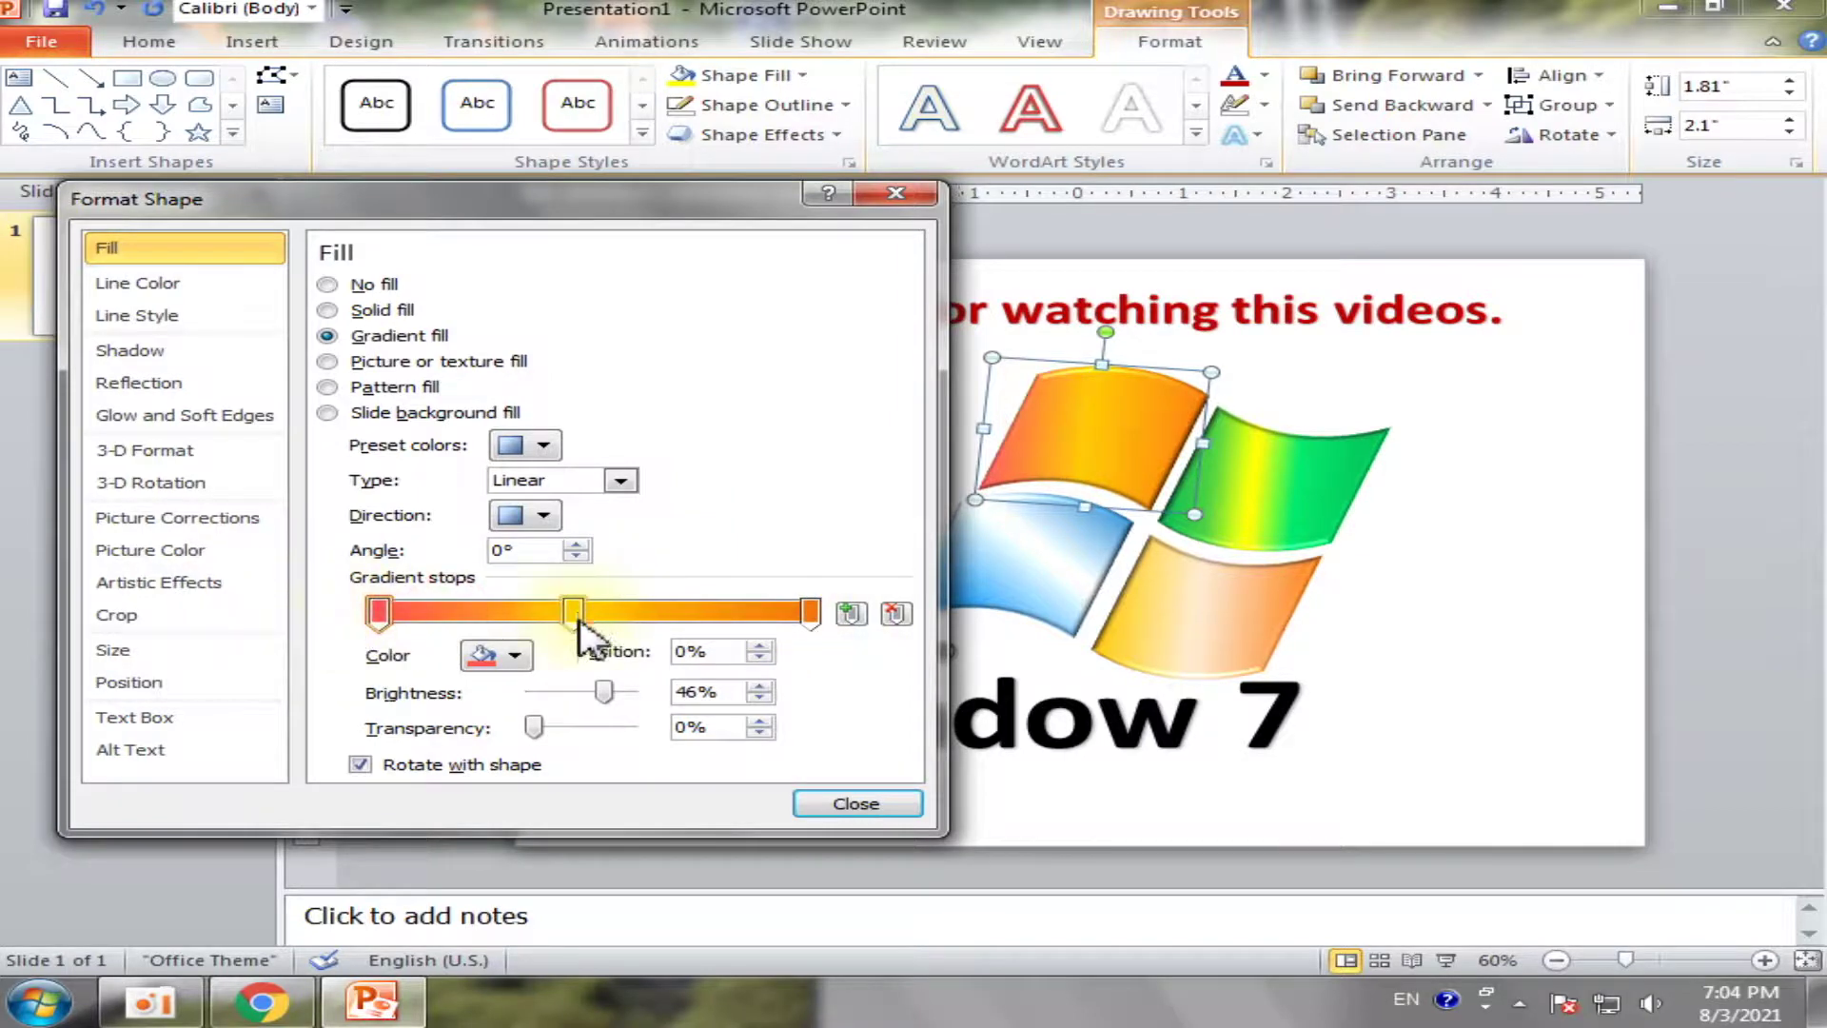
{"action": "left_click", "coordinate": [826, 807]}
{"action": "left_click", "coordinate": [1009, 585]}
Move the blue pane's gradient stops: right stop to 100%, middle stop to 44%
{"action": "right_click", "coordinate": [1010, 584]}
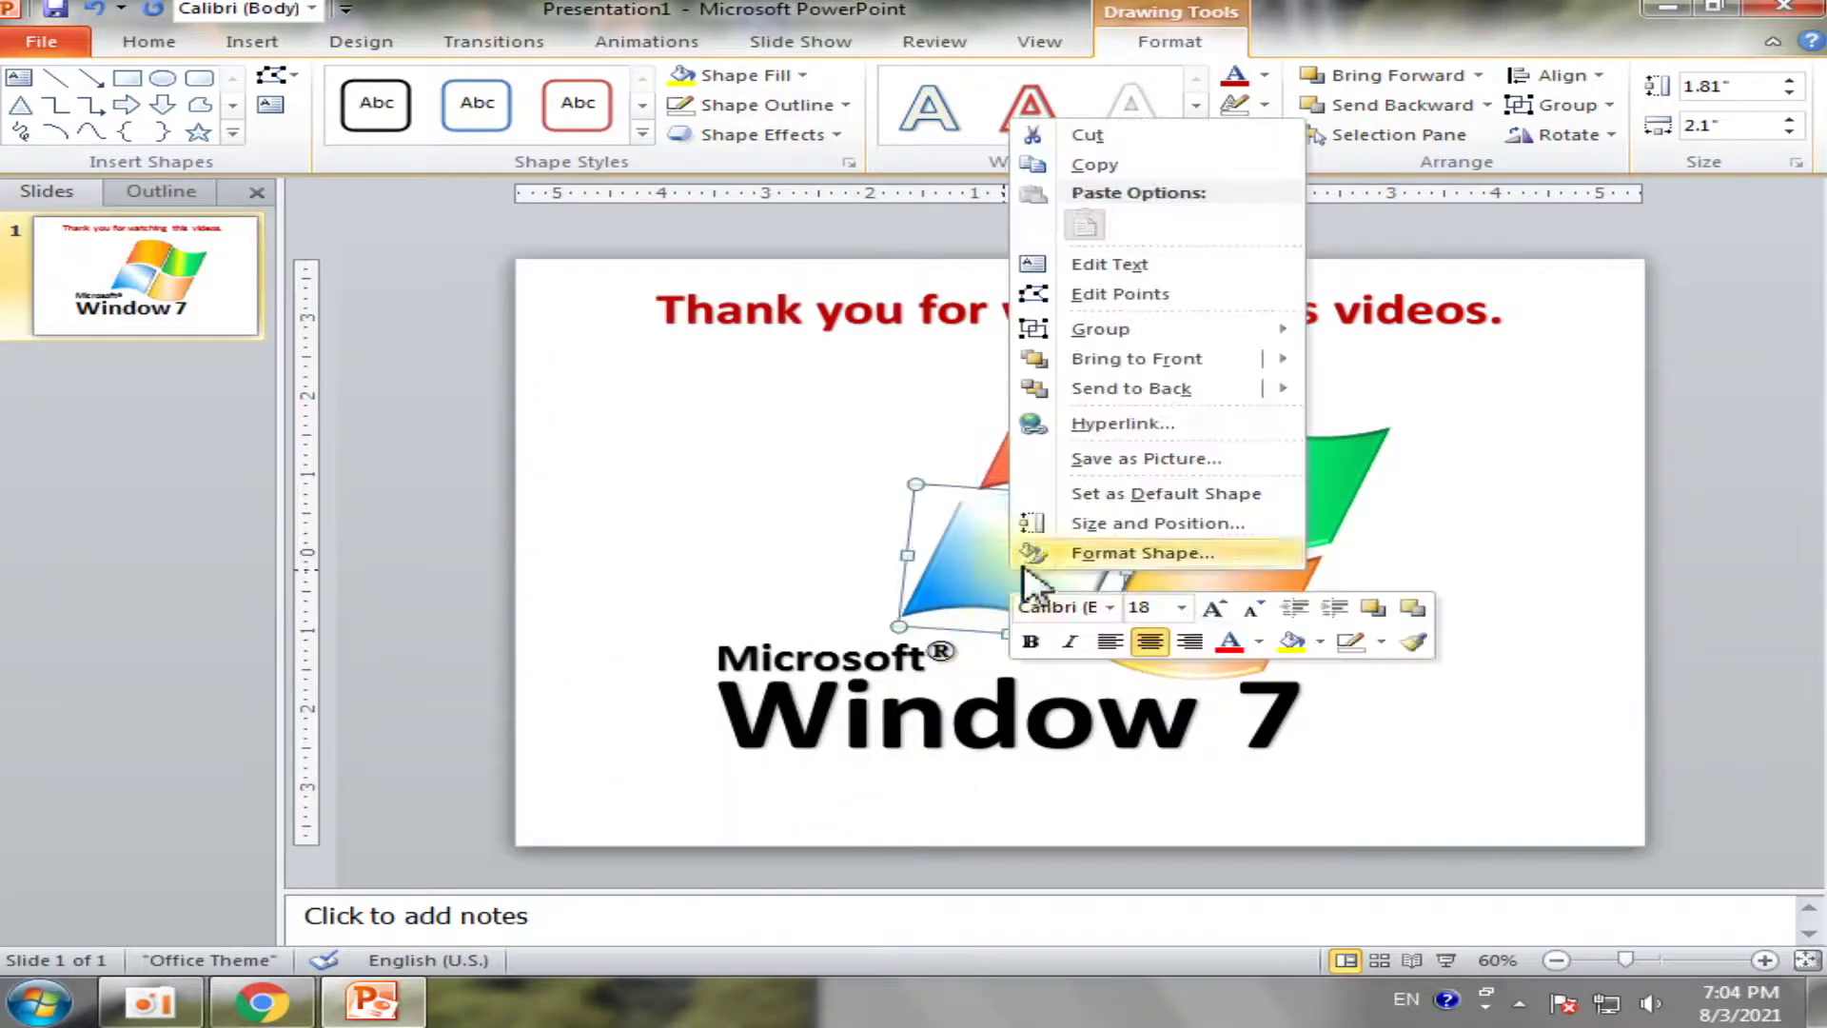
{"action": "left_click", "coordinate": [1106, 556]}
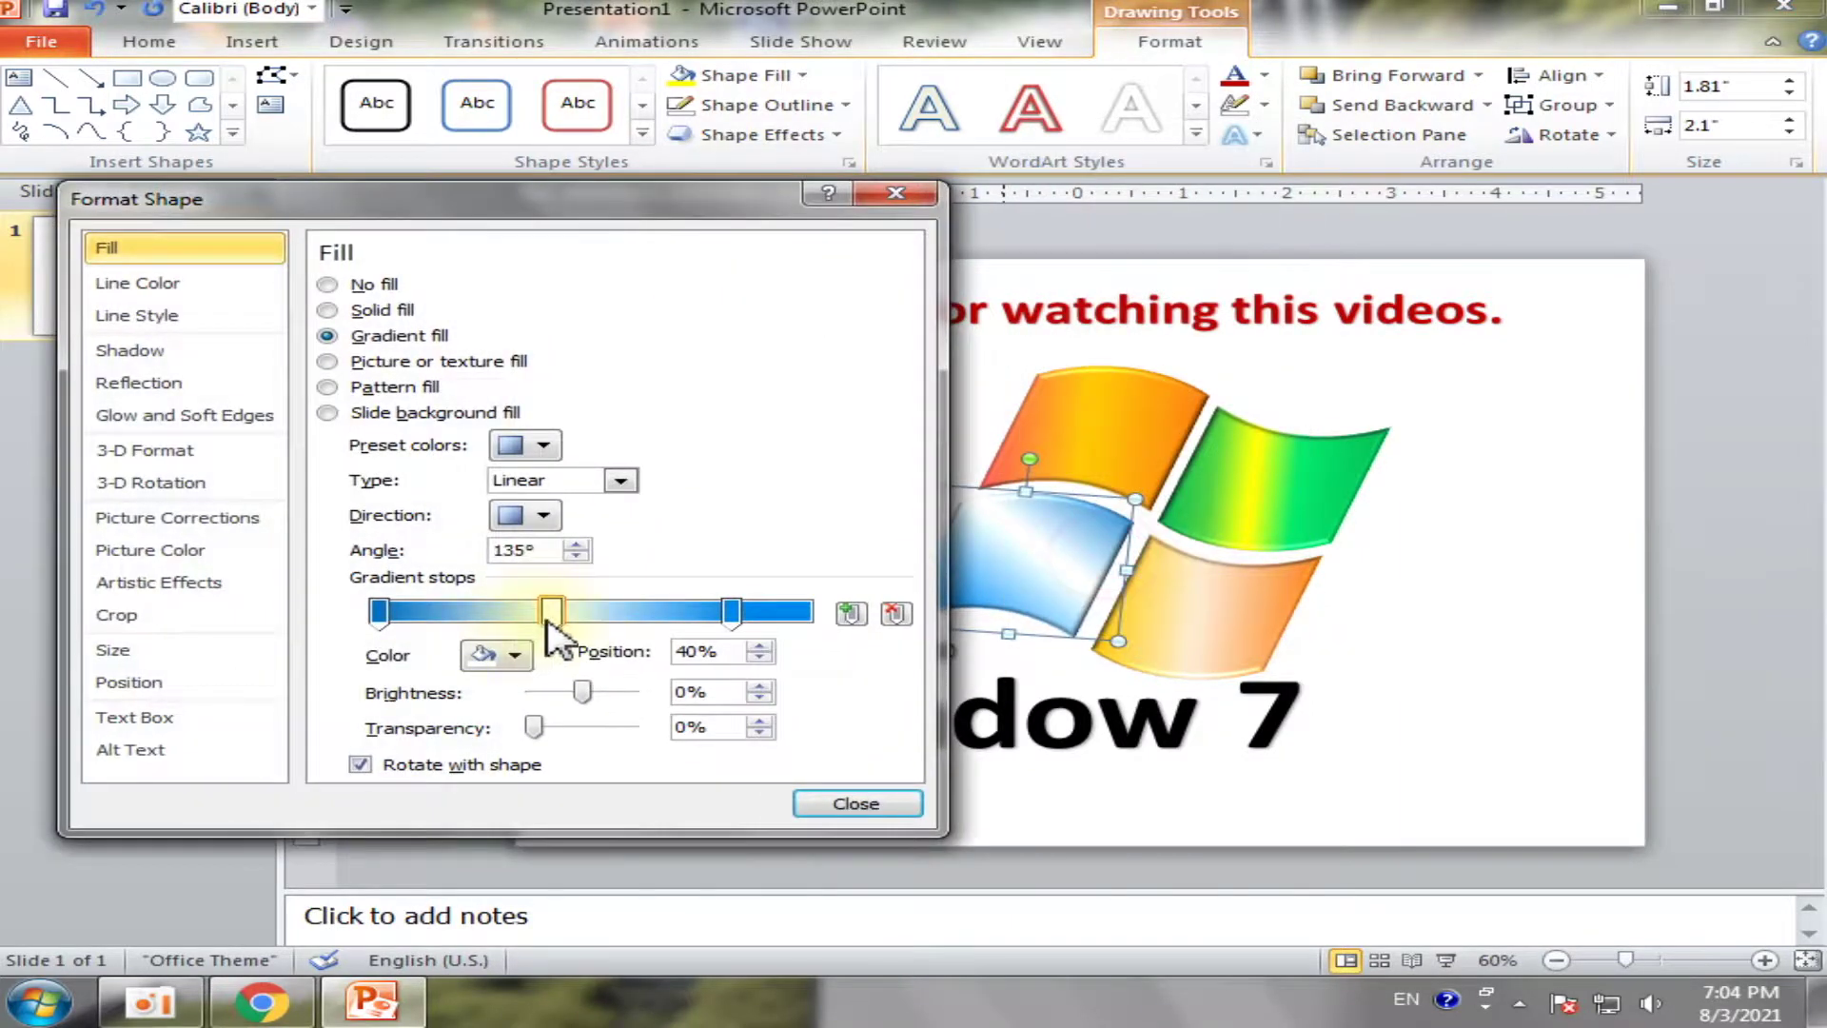
{"action": "left_click_drag", "start_coordinate": [741, 611], "coordinate": [810, 611]}
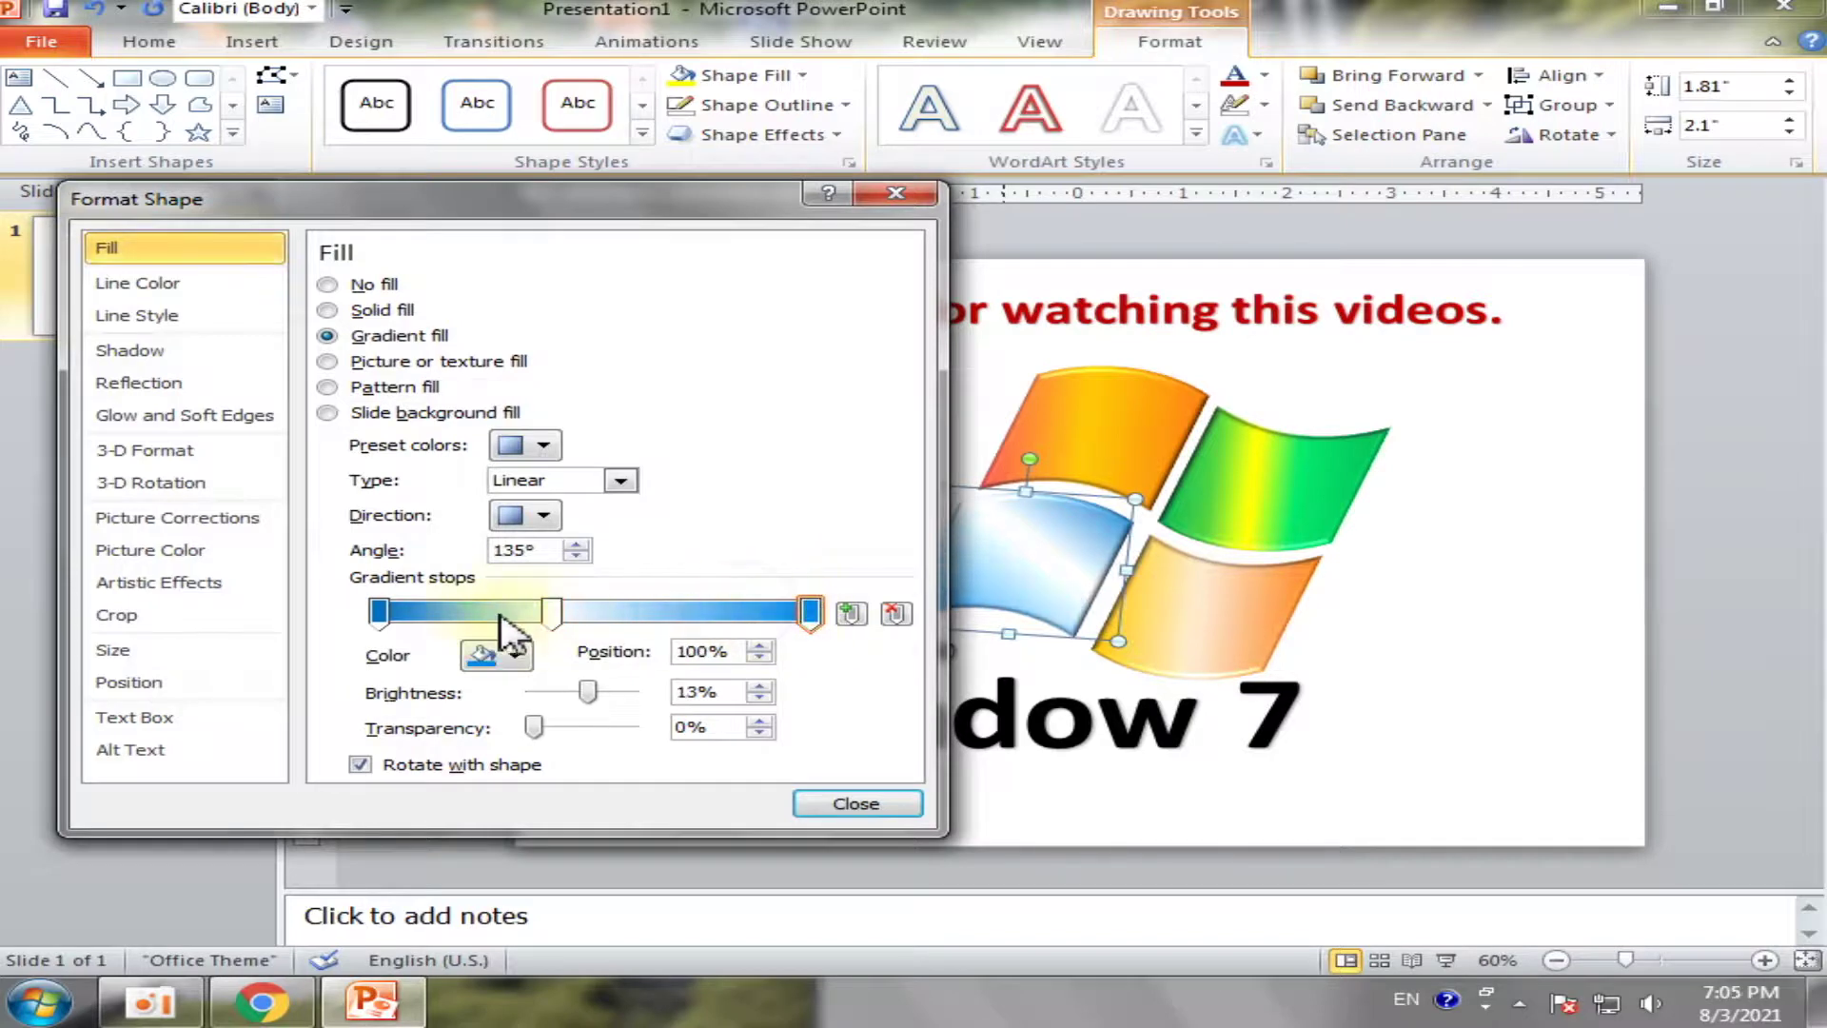
{"action": "left_click", "coordinate": [378, 612]}
{"action": "left_click_drag", "start_coordinate": [551, 617], "coordinate": [570, 619]}
Set the blue pane's gradient direction to a 45° angle
{"action": "left_click", "coordinate": [543, 516]}
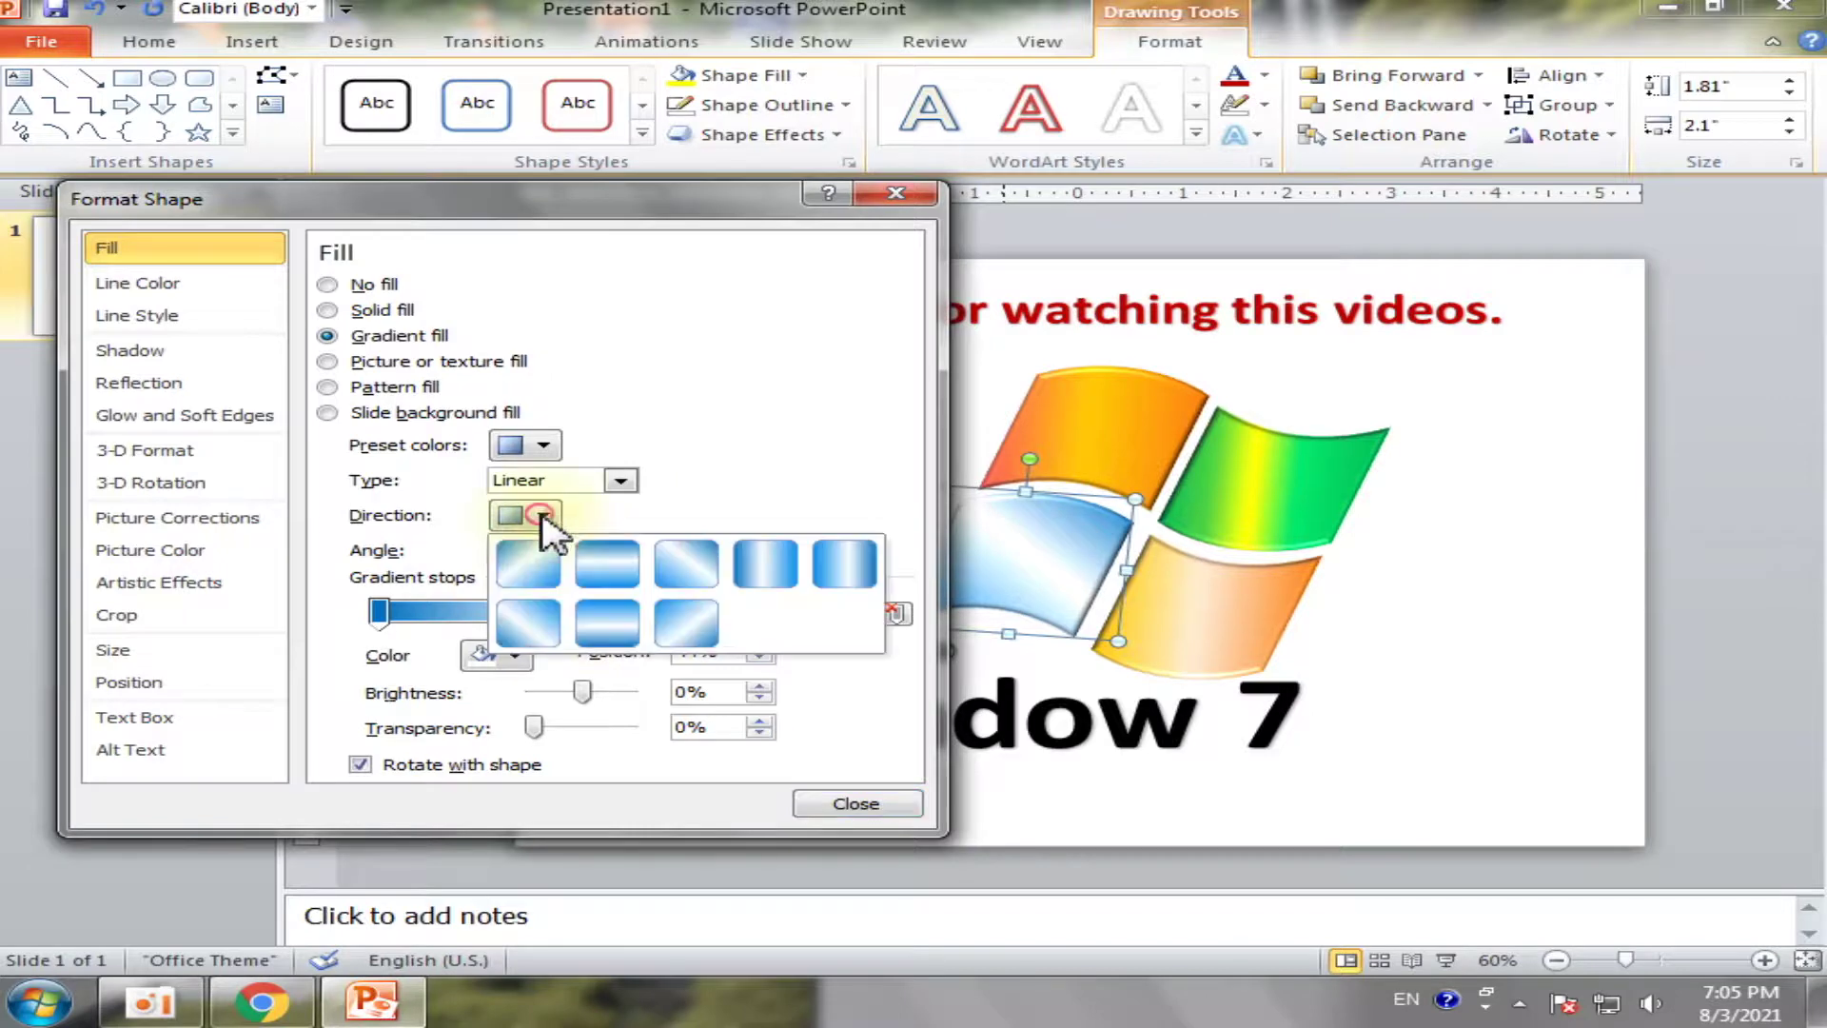
{"action": "left_click", "coordinate": [608, 571]}
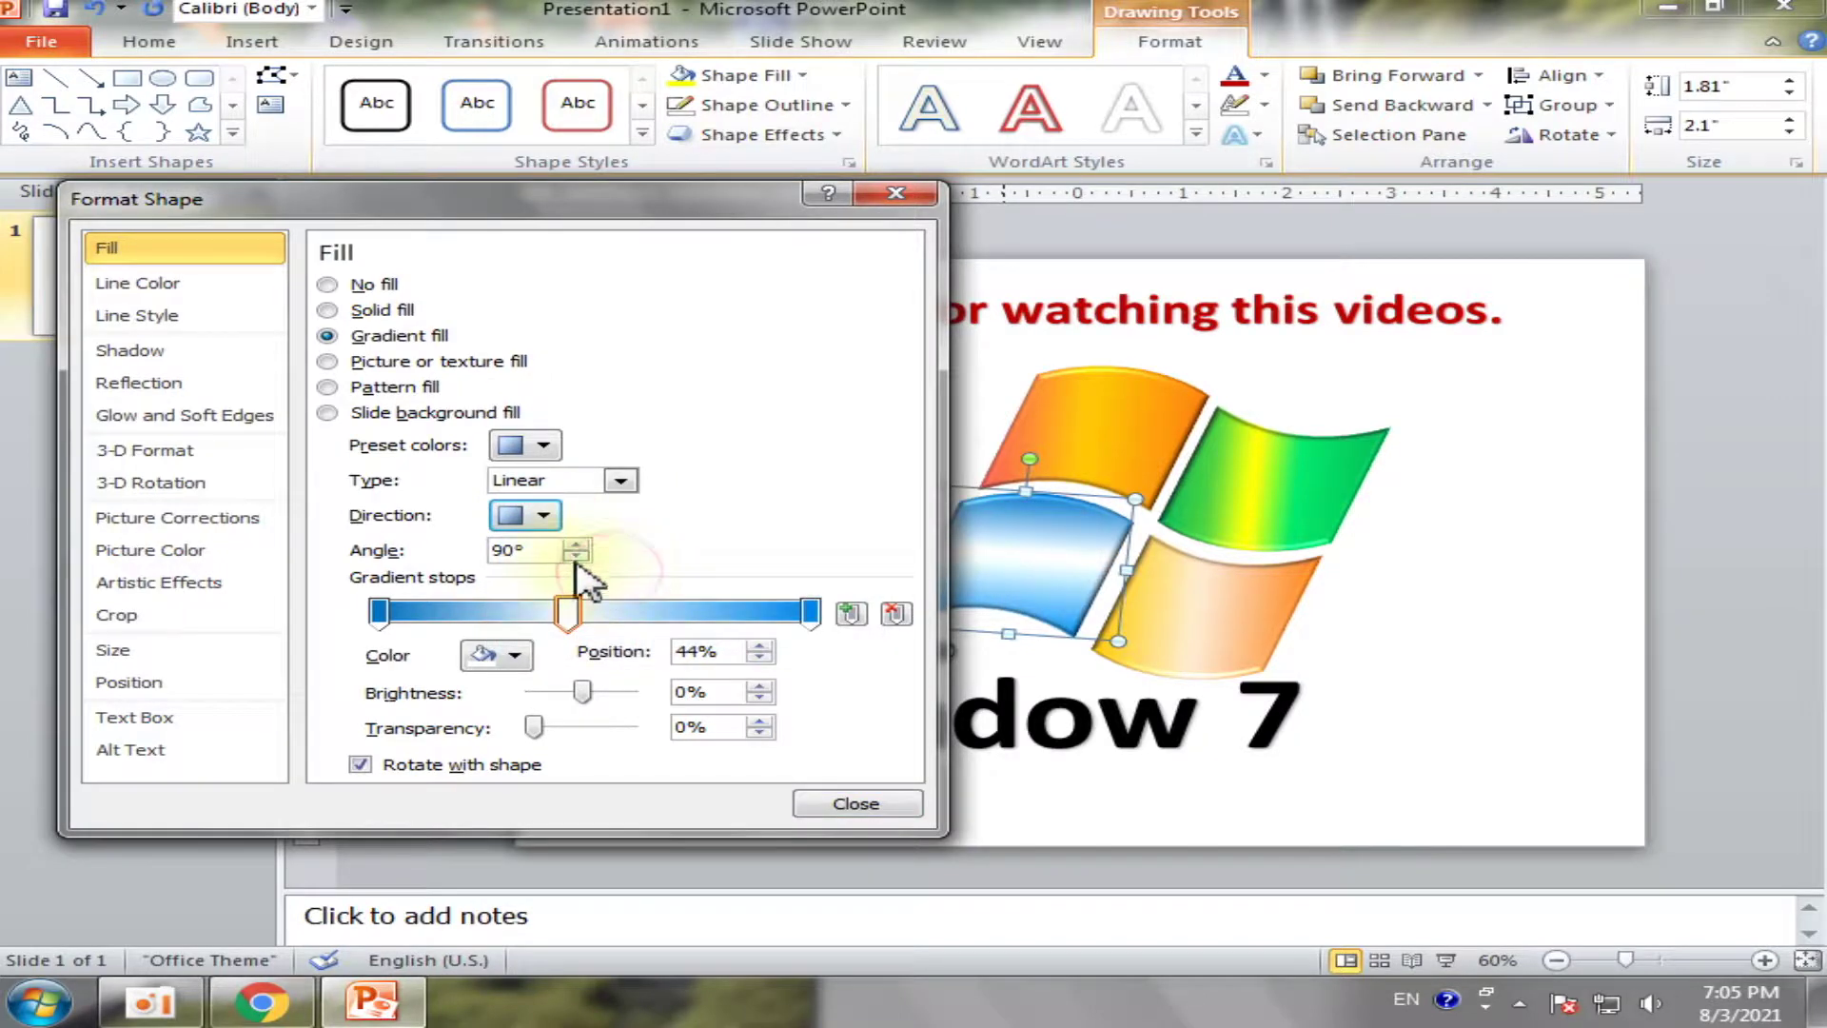
{"action": "left_click", "coordinate": [542, 516]}
{"action": "left_click", "coordinate": [678, 628]}
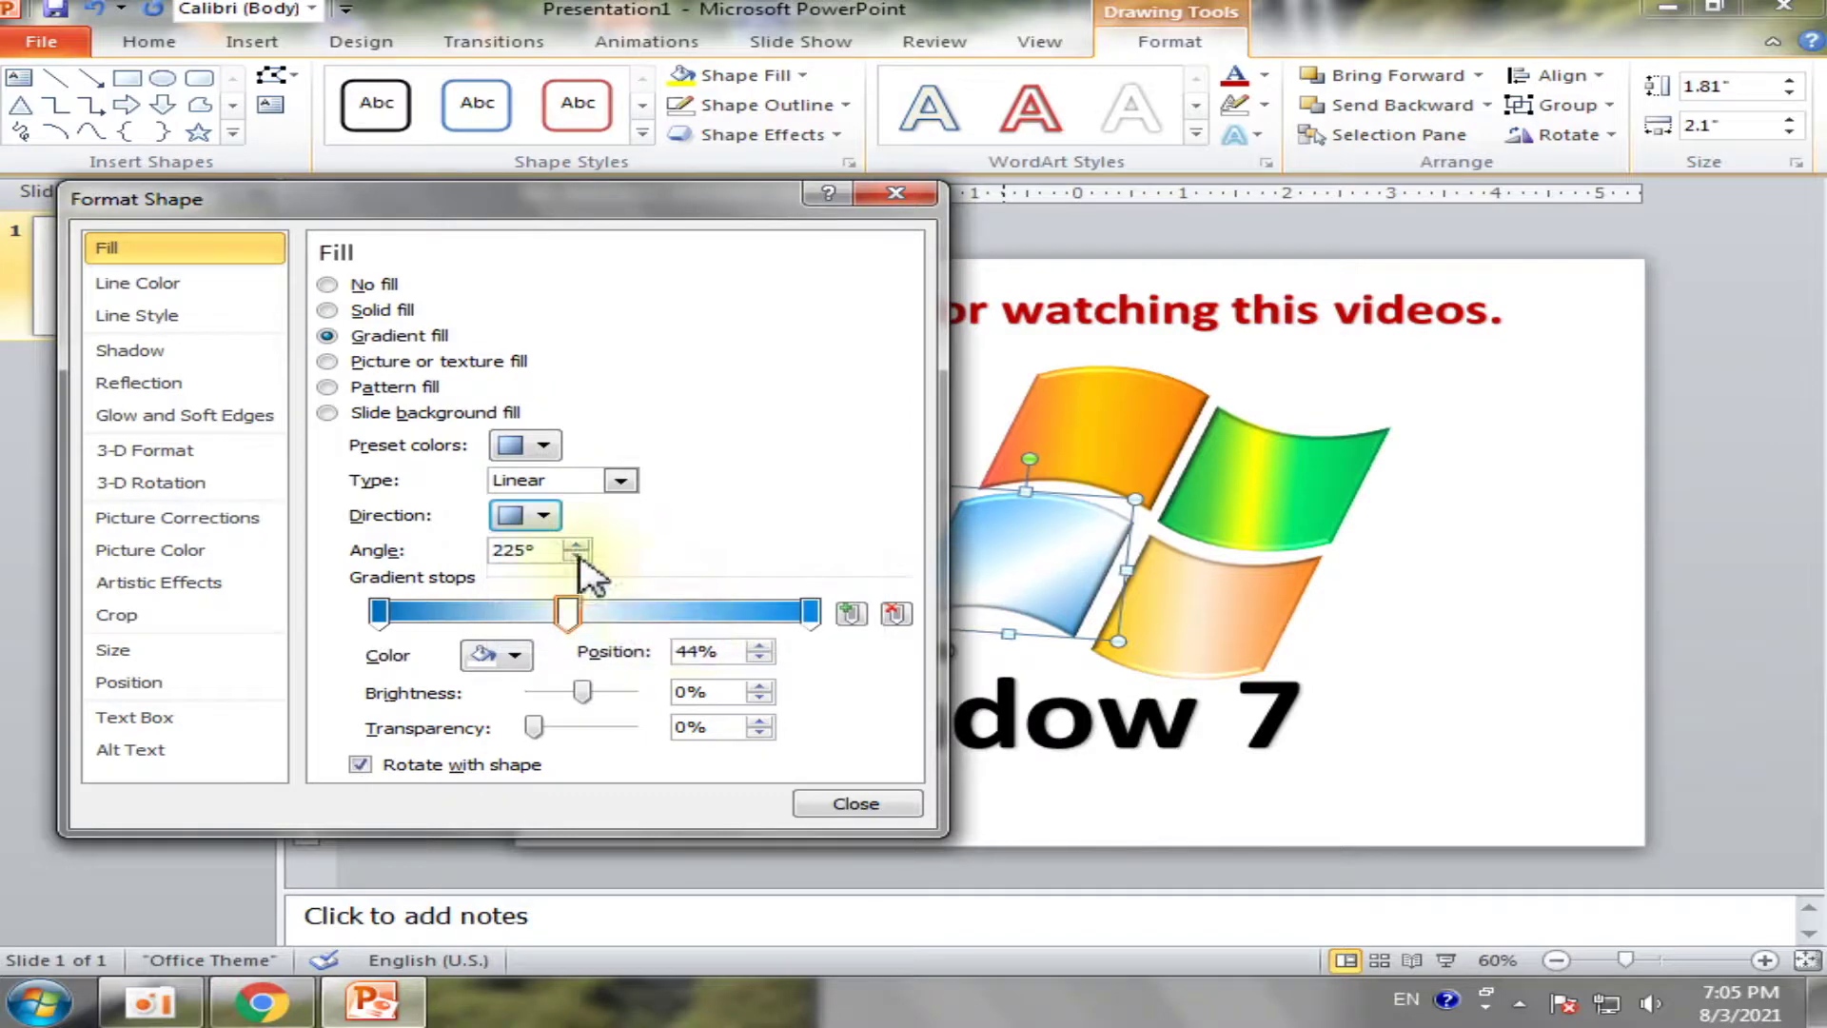
{"action": "left_click", "coordinate": [542, 515]}
{"action": "left_click", "coordinate": [530, 621]}
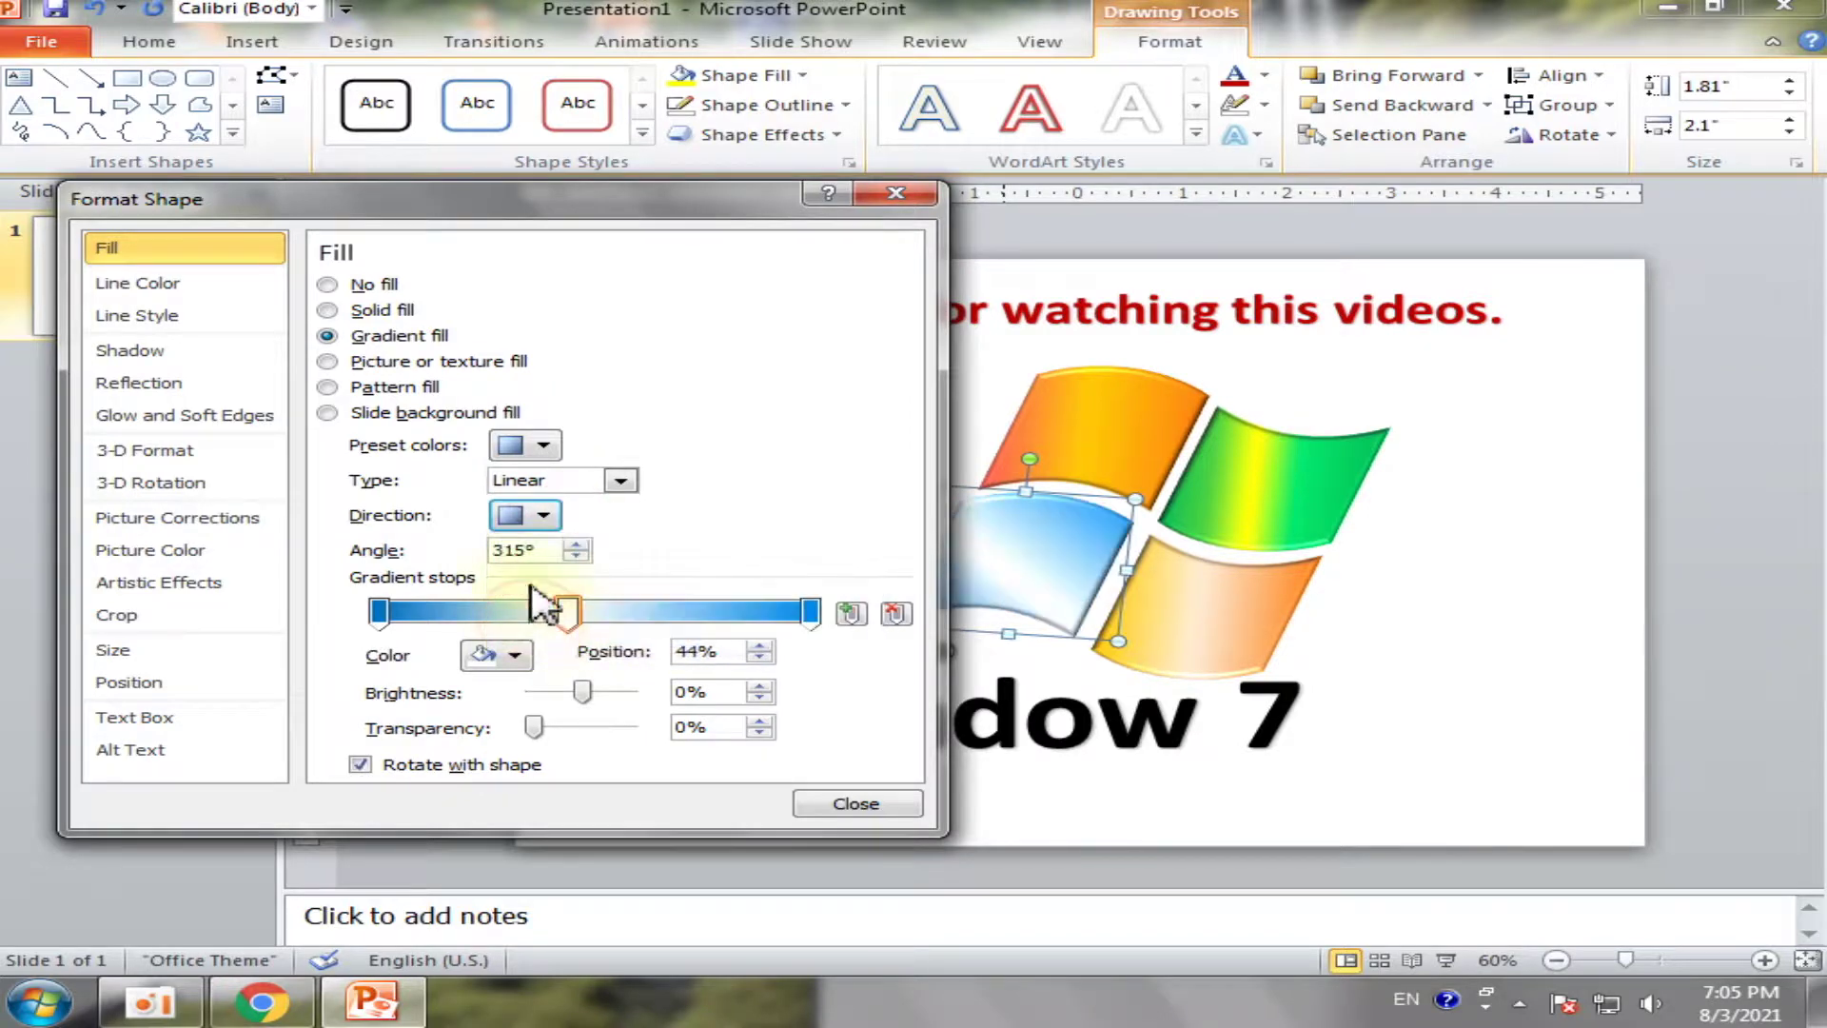
{"action": "left_click", "coordinate": [536, 516]}
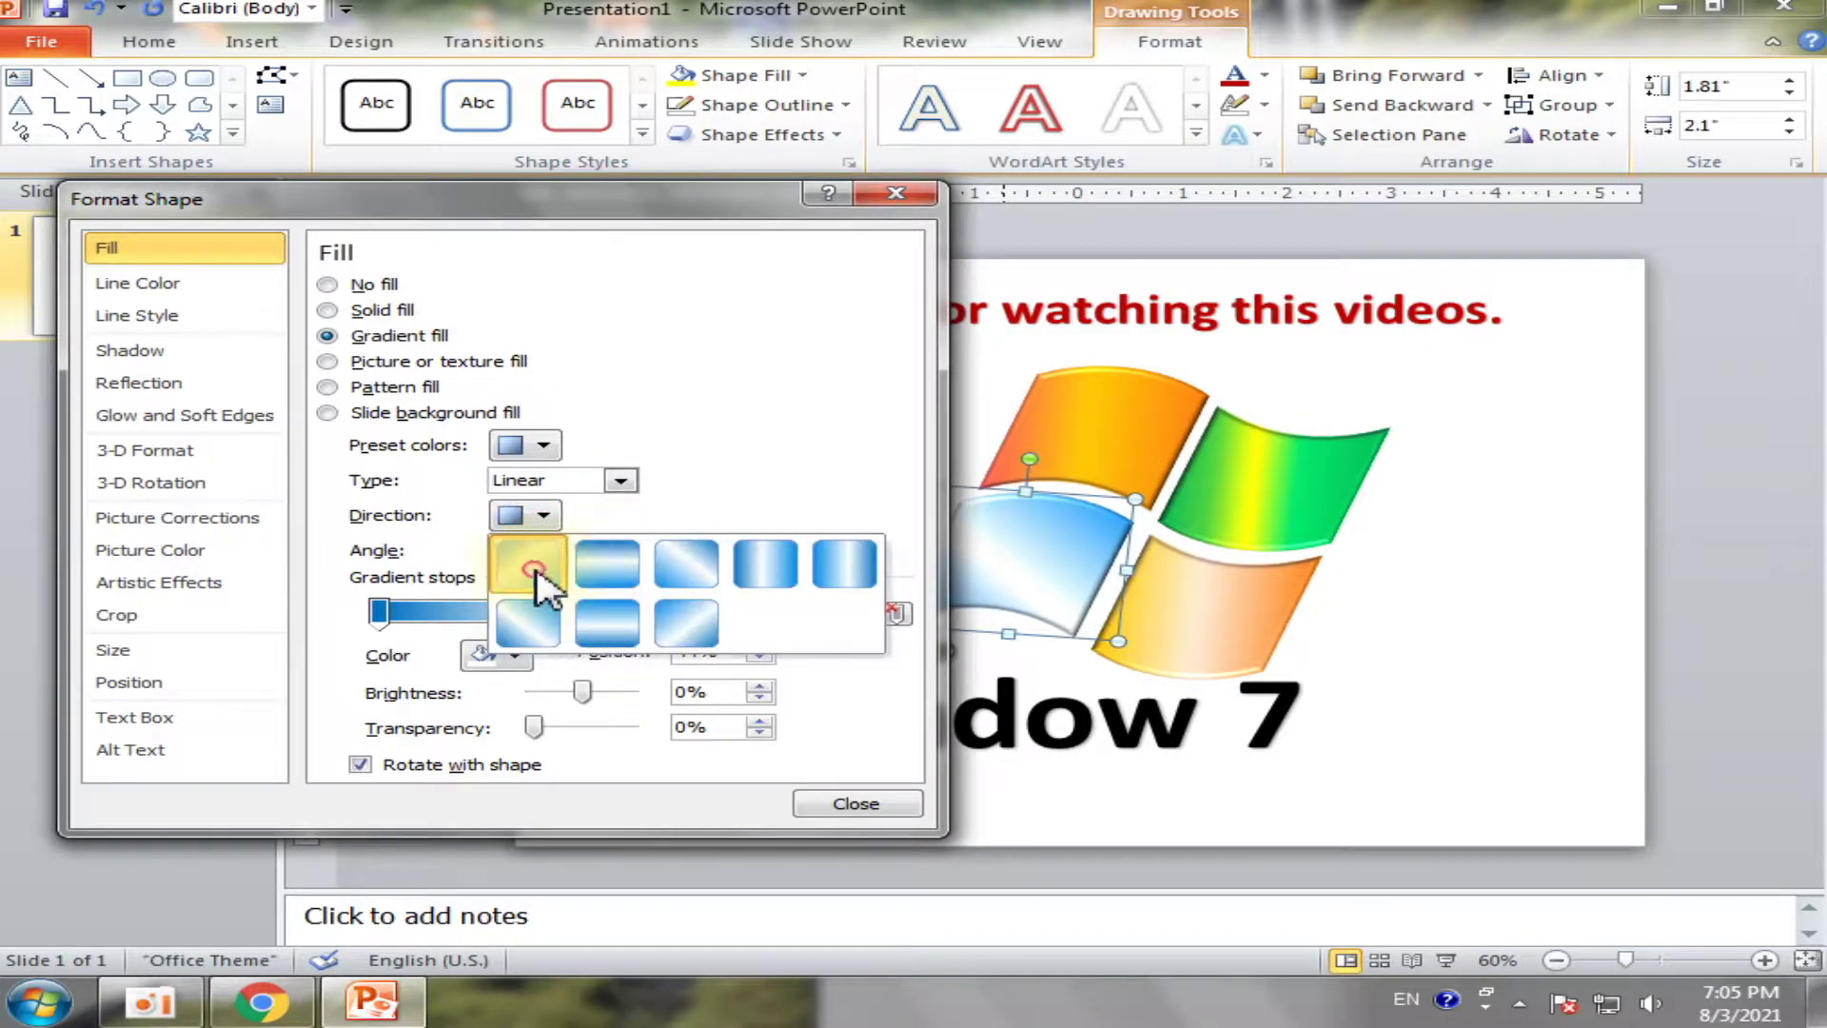
{"action": "left_click", "coordinate": [531, 566]}
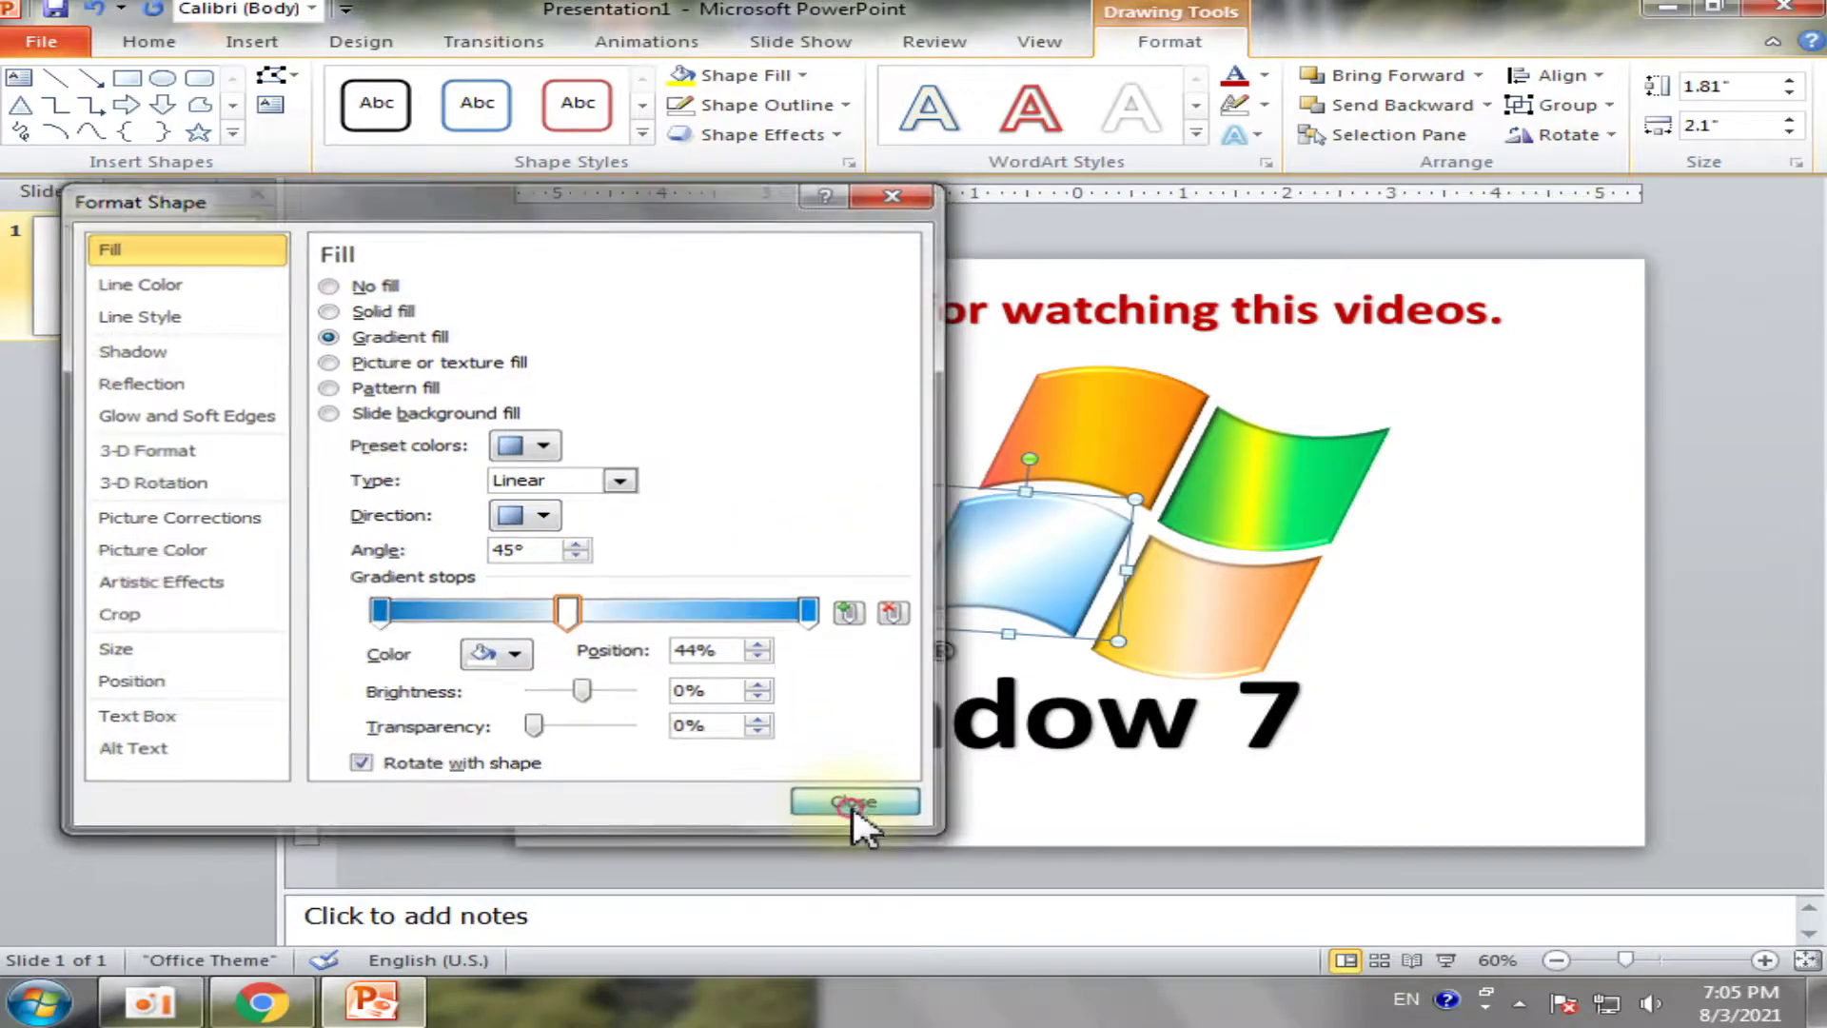
{"action": "left_click", "coordinate": [856, 805]}
Set the orange pane's gradient angle to 315° and raise its stop brightness to 38%
{"action": "right_click", "coordinate": [1104, 476]}
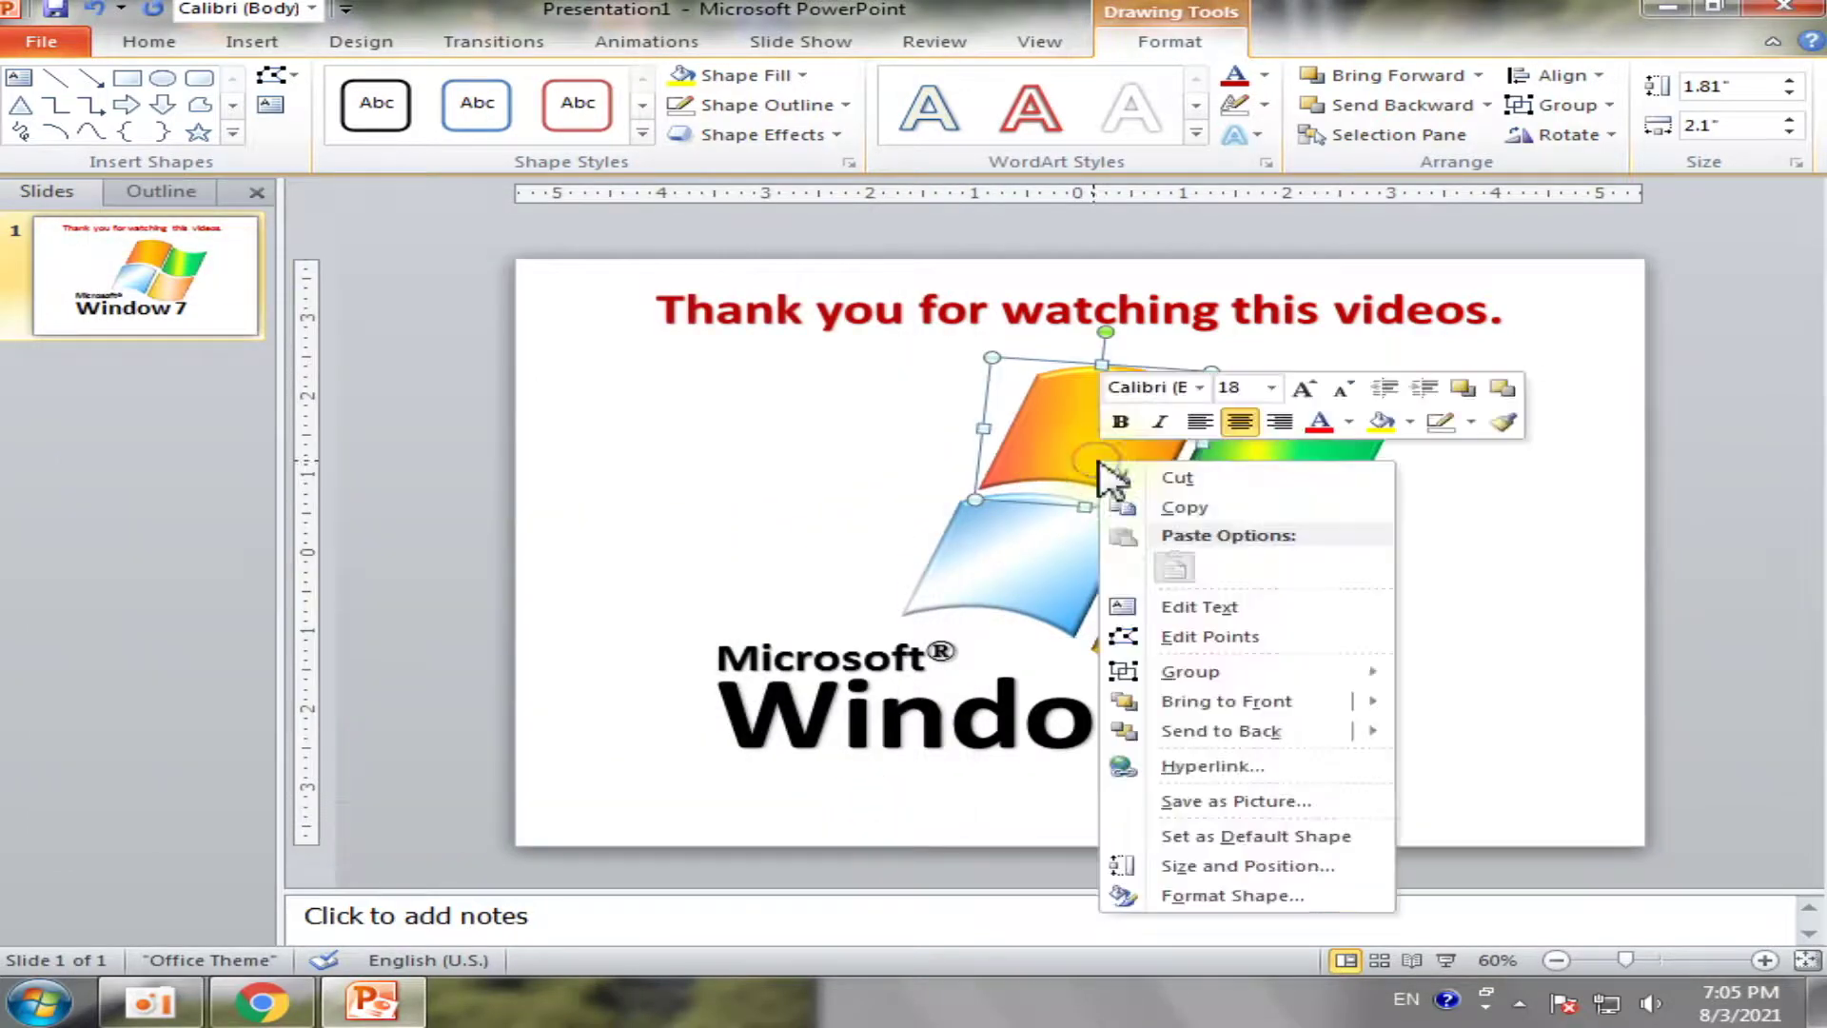
{"action": "left_click", "coordinate": [1216, 892]}
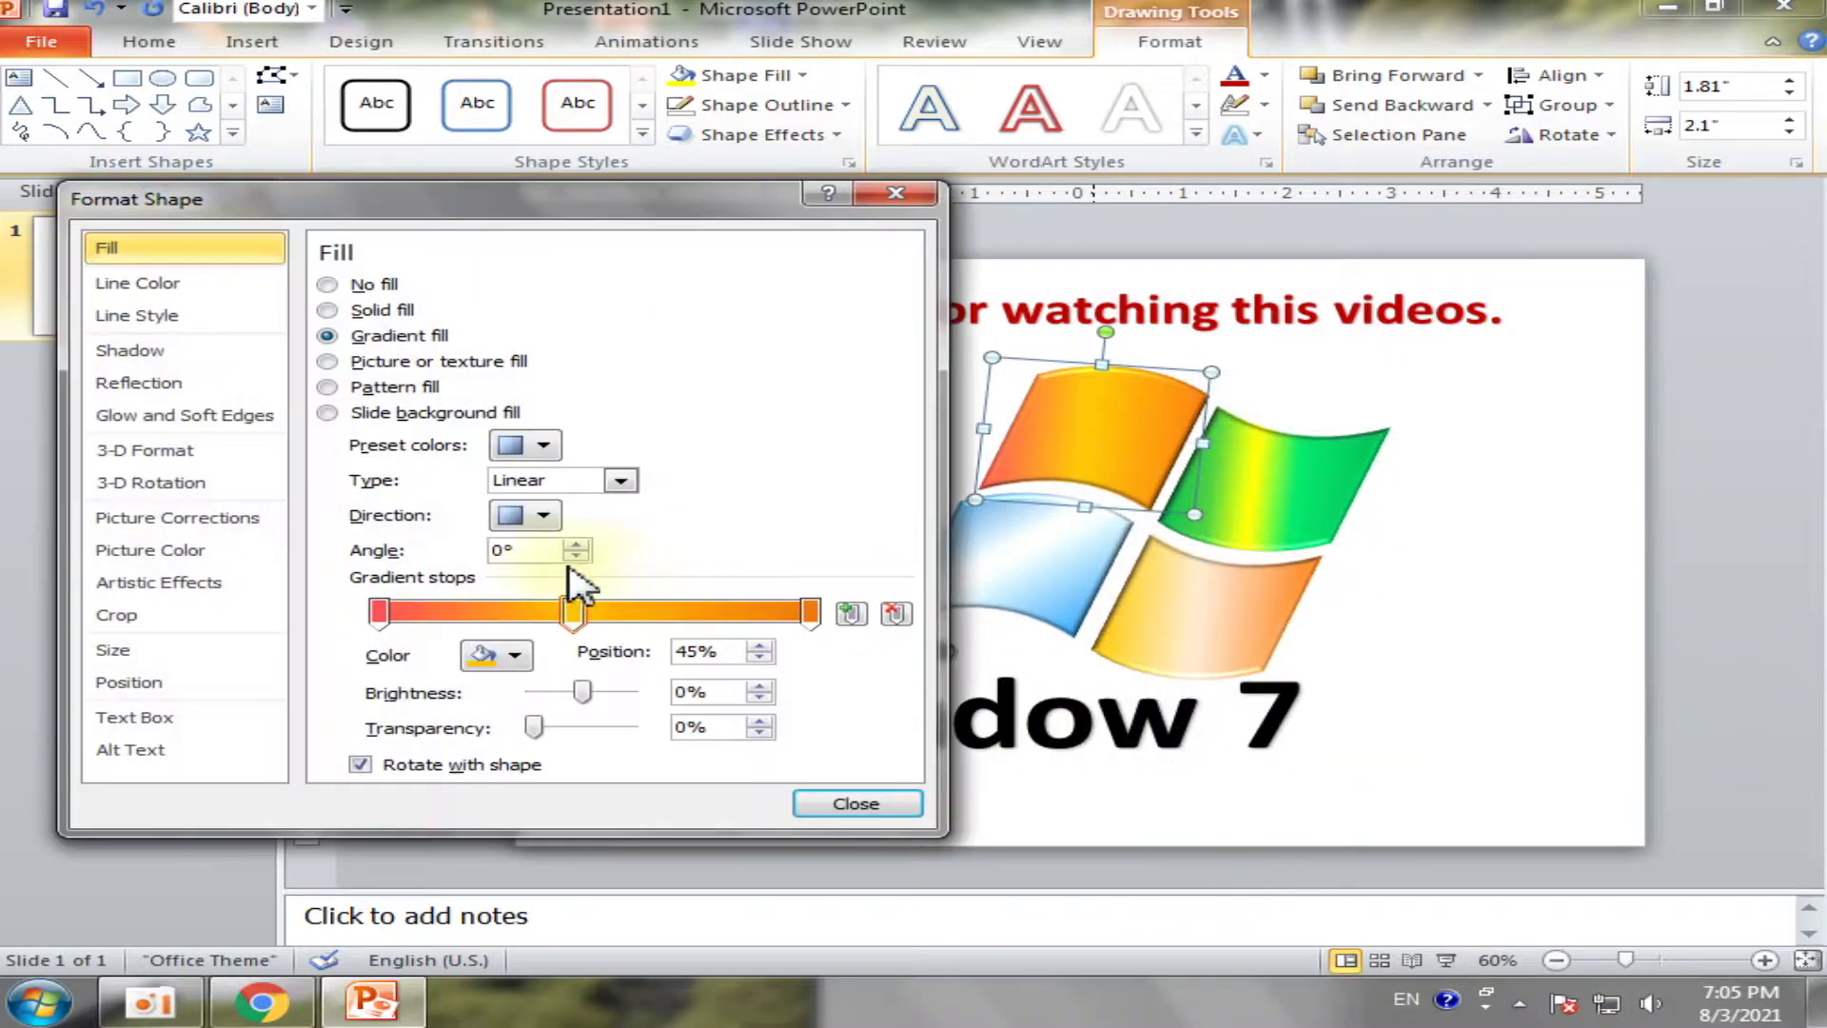
{"action": "left_click", "coordinate": [545, 515]}
{"action": "left_click", "coordinate": [688, 563]}
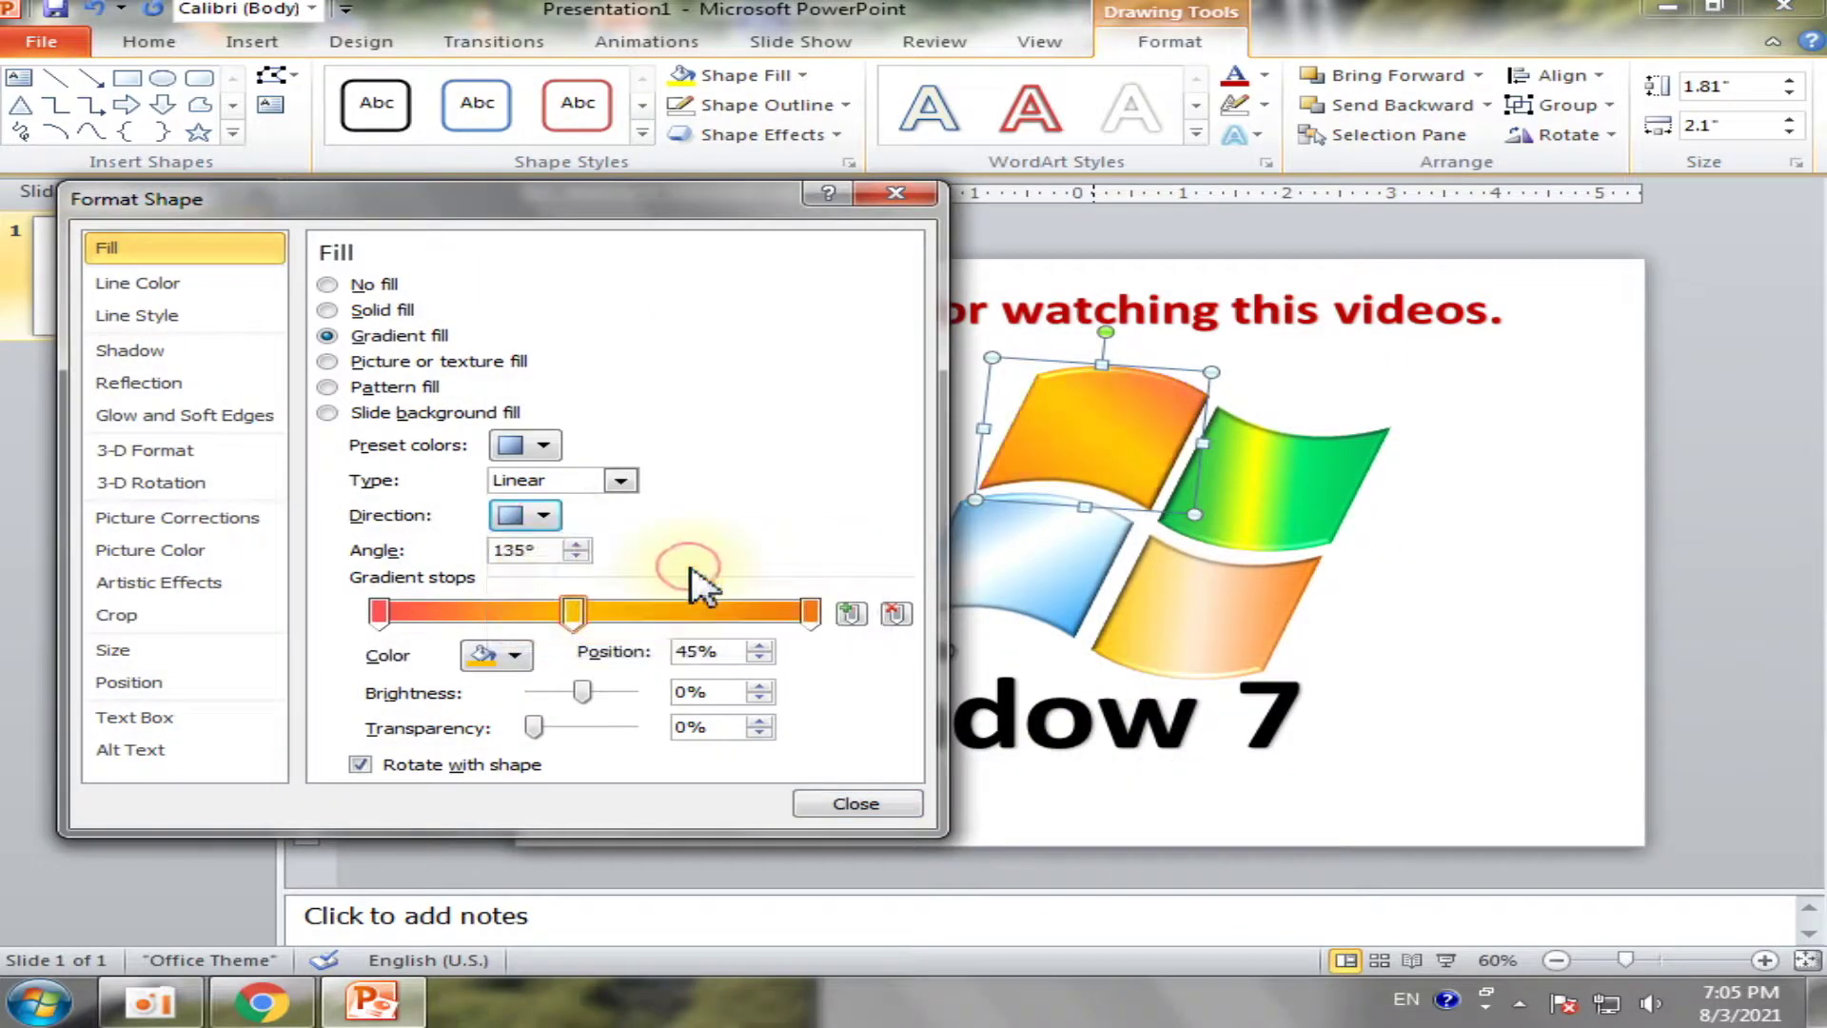
{"action": "left_click", "coordinate": [541, 514]}
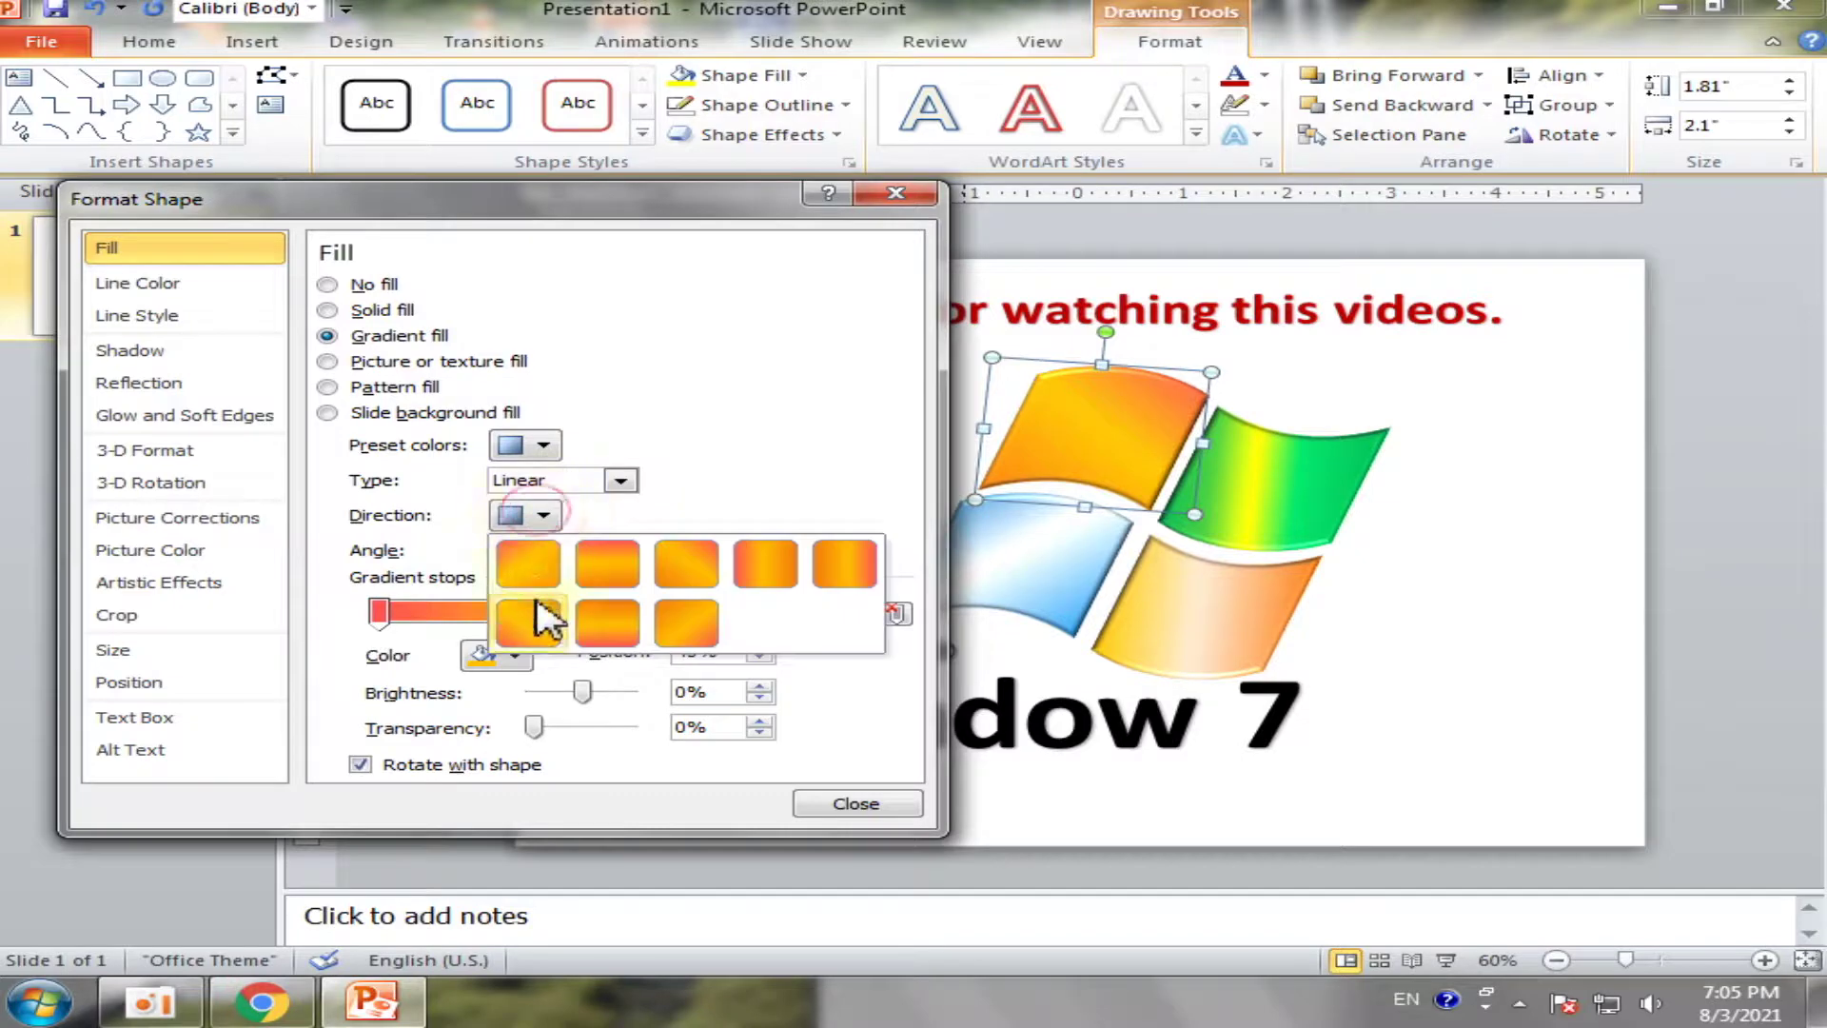
{"action": "left_click", "coordinate": [540, 624]}
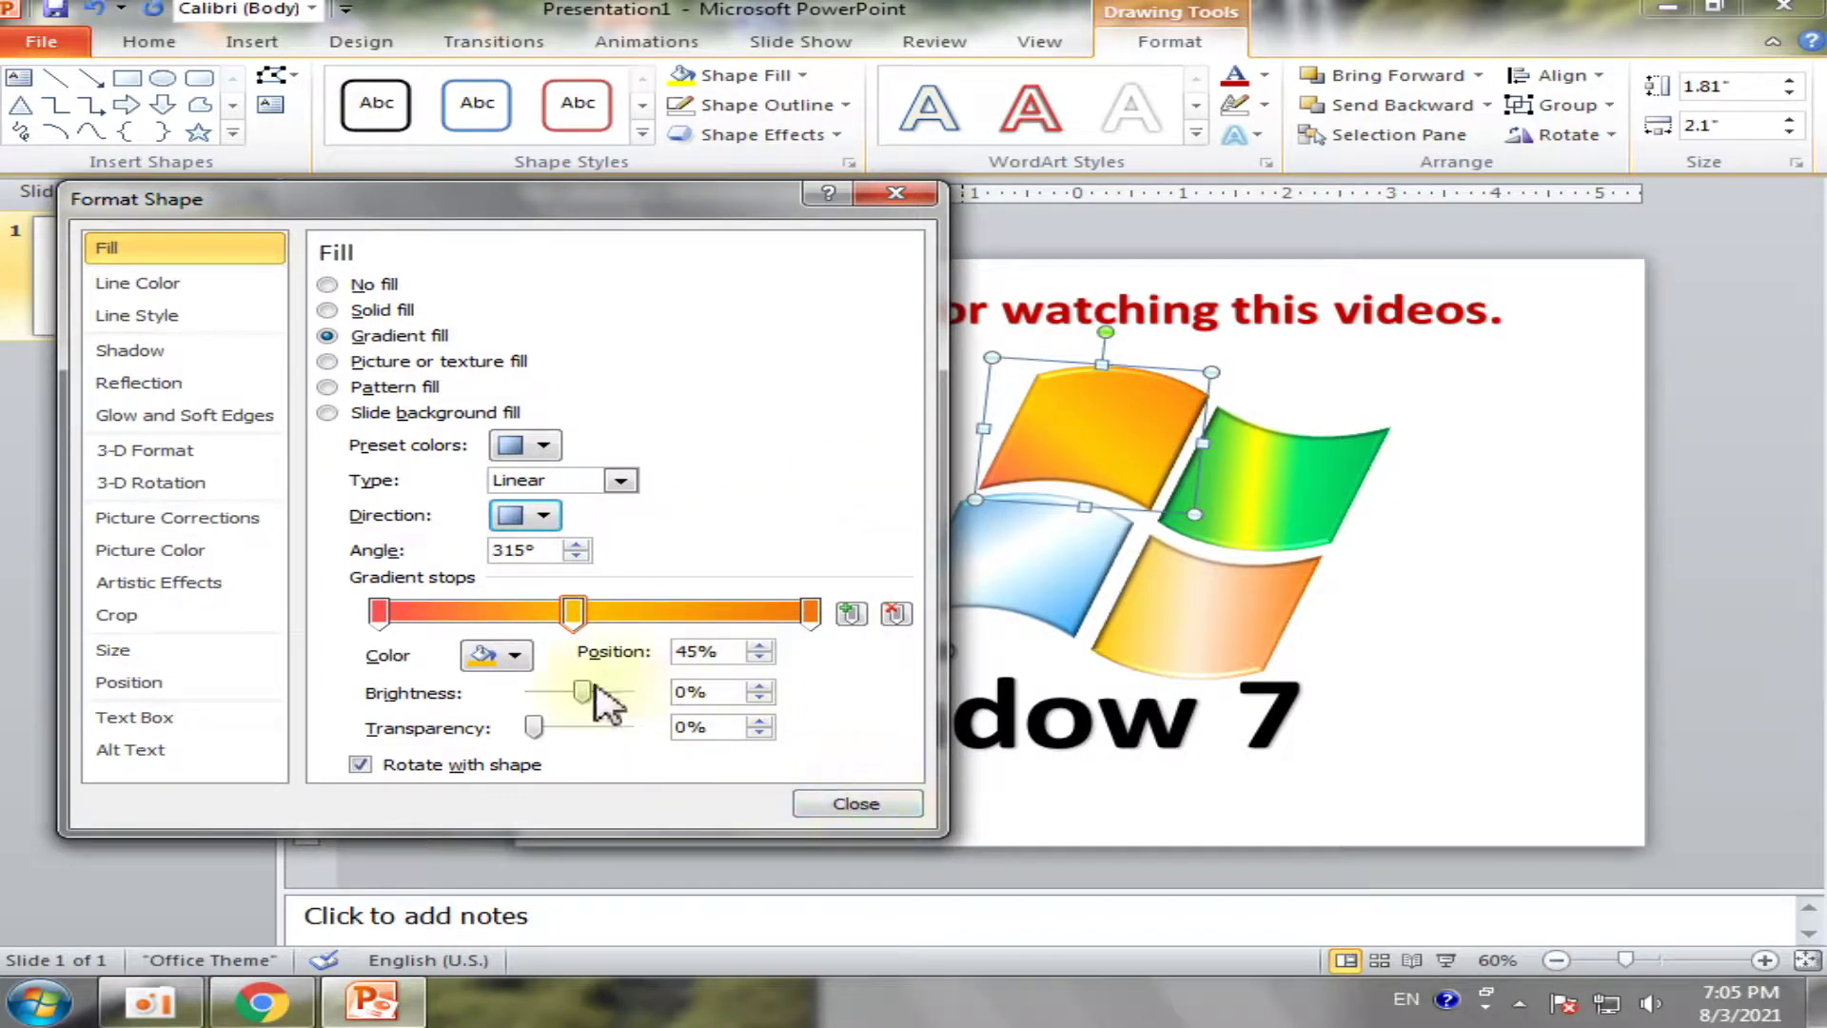
{"action": "left_click_drag", "start_coordinate": [583, 693], "coordinate": [606, 696]}
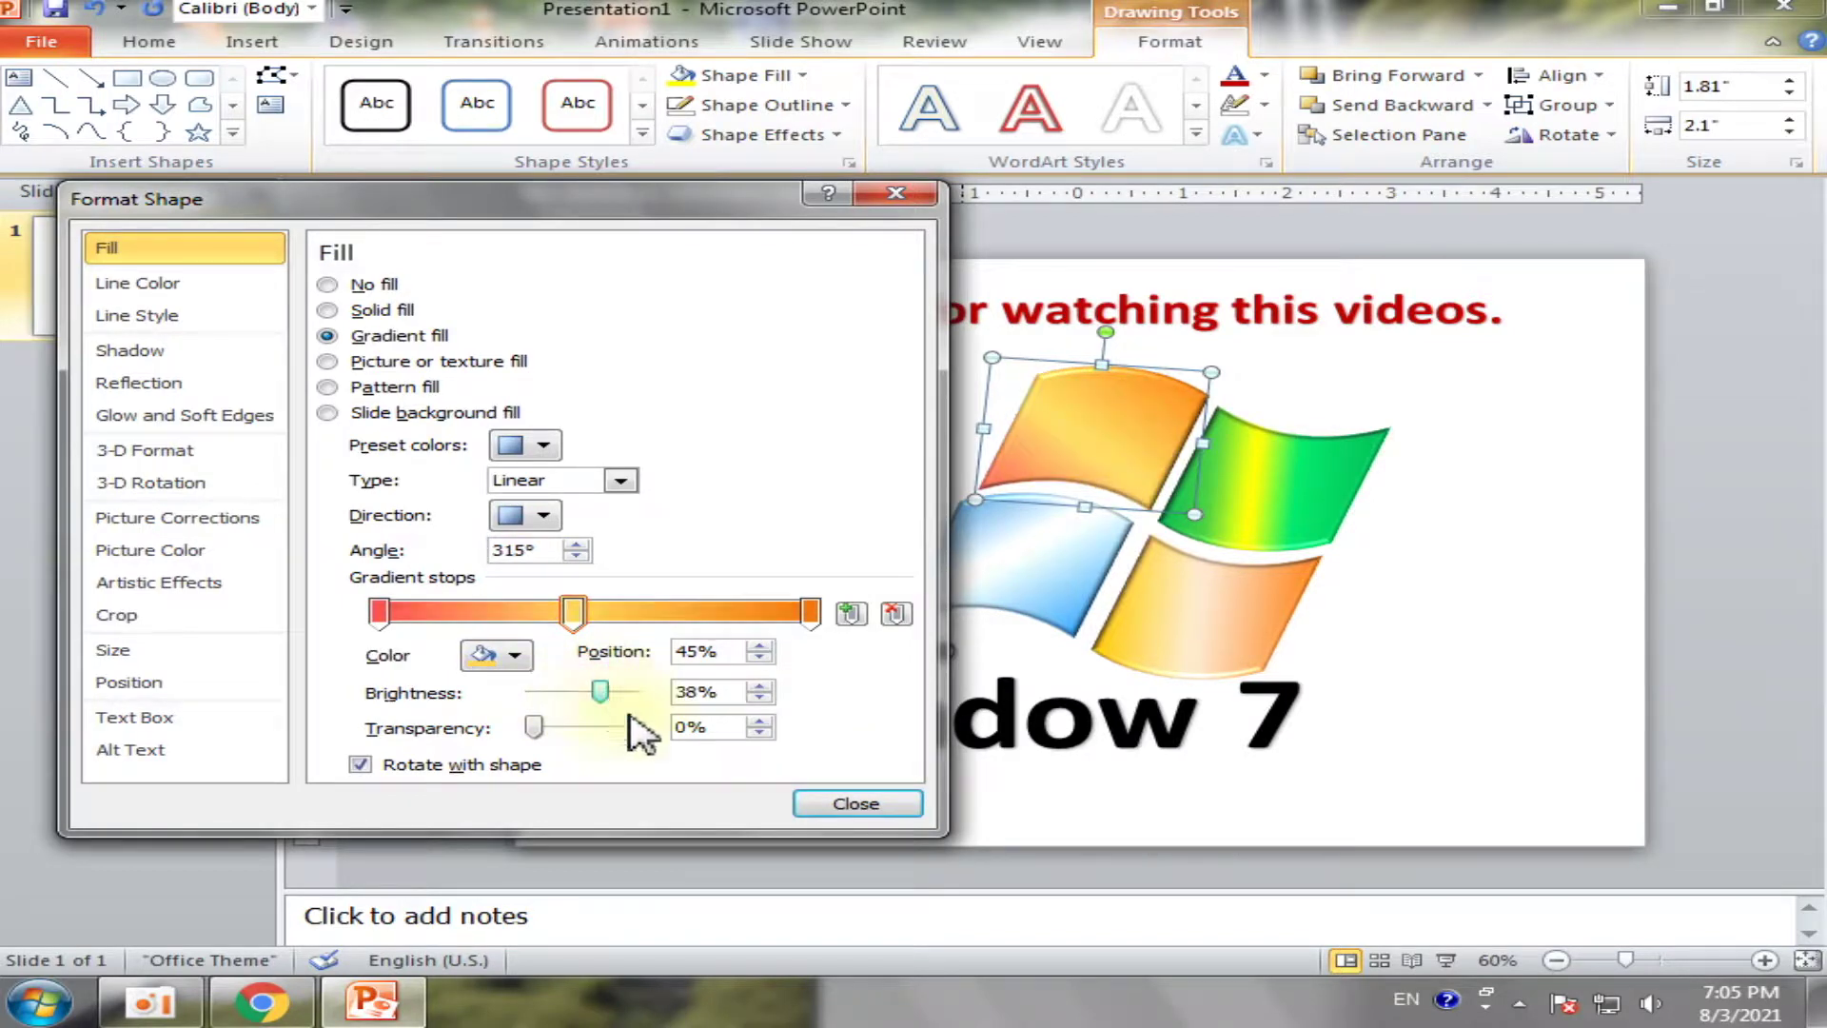
{"action": "left_click", "coordinate": [862, 807]}
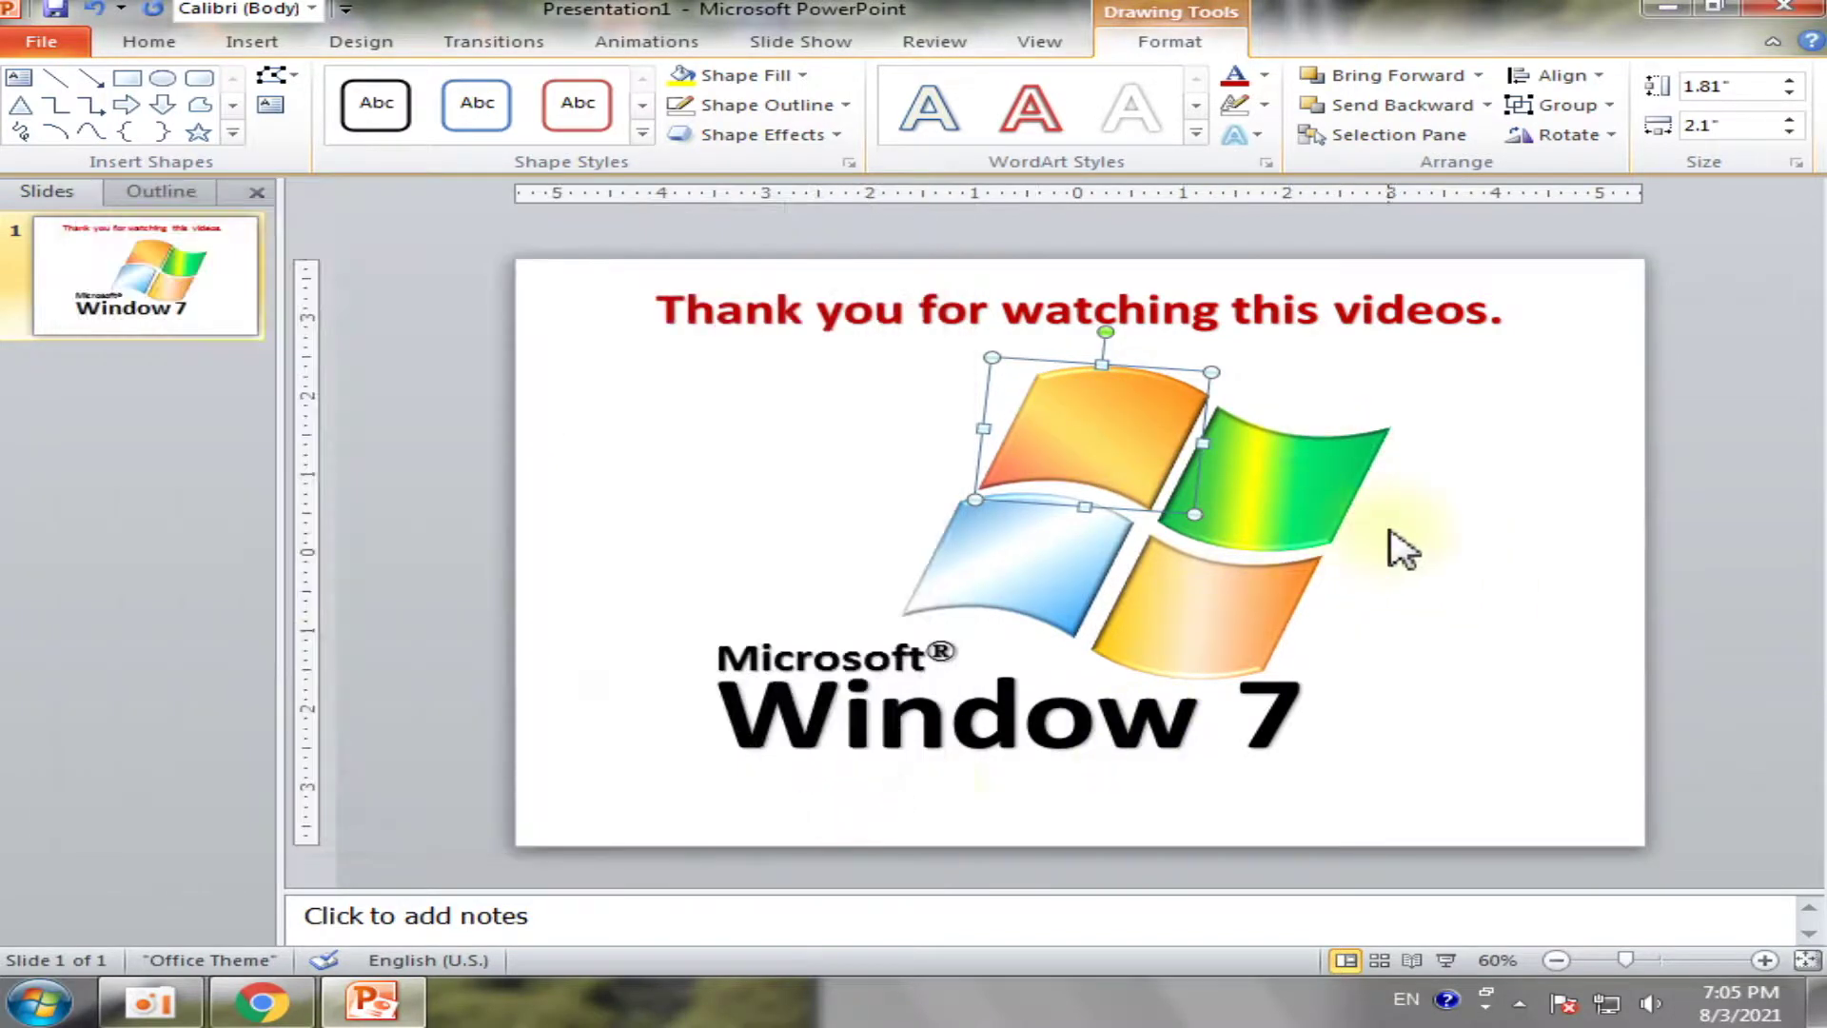
{"action": "left_click", "coordinate": [1423, 583]}
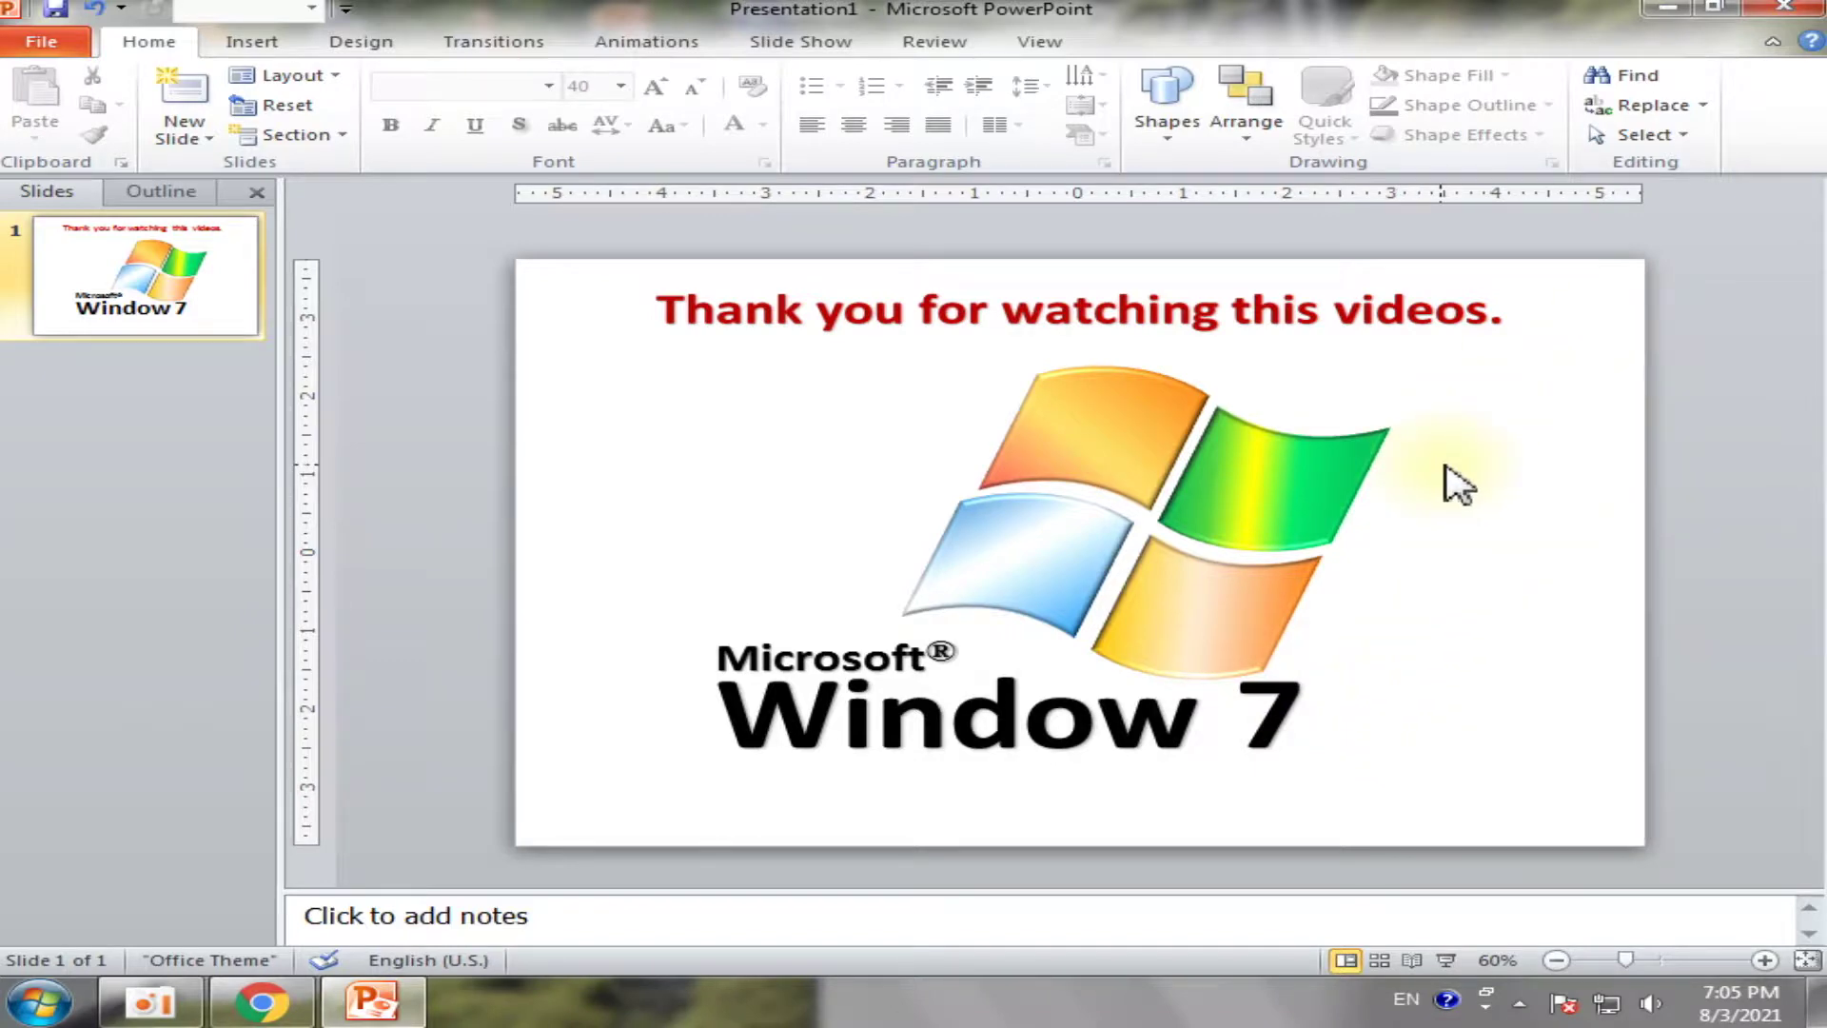
Start a Save As and name the file 7
{"action": "left_click", "coordinate": [23, 42]}
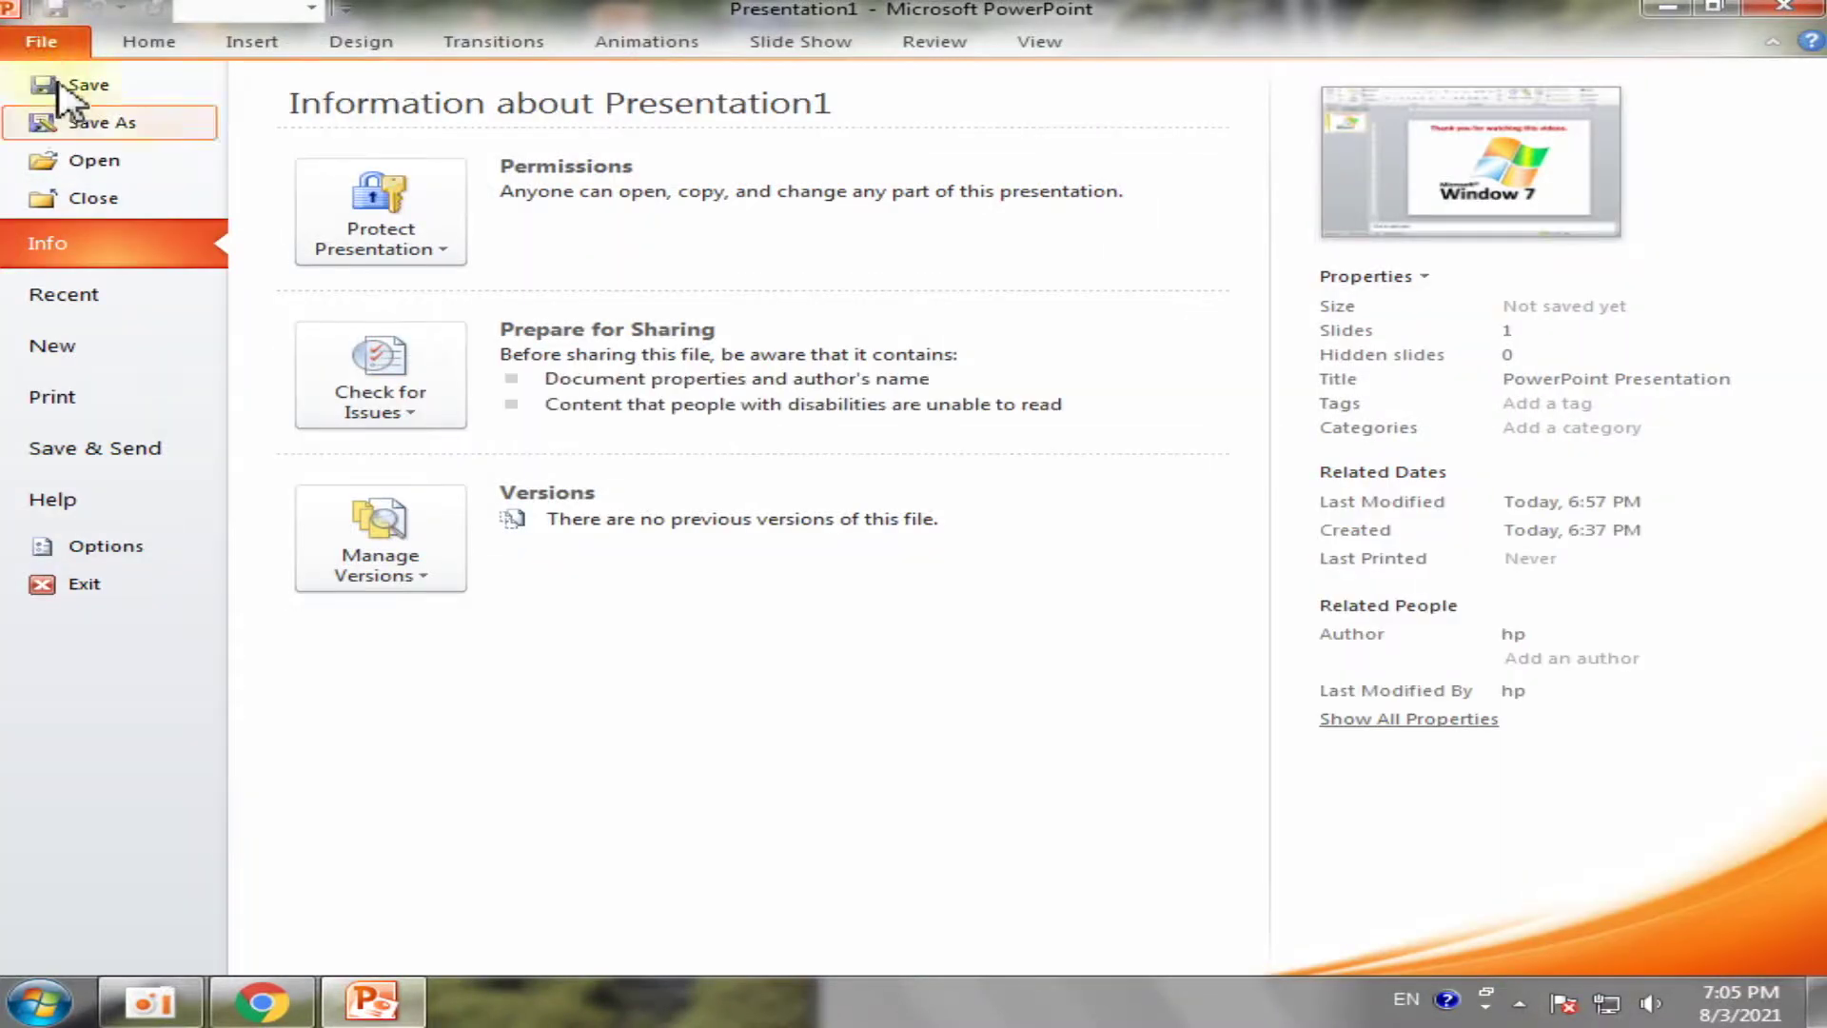
{"action": "left_click", "coordinate": [119, 124]}
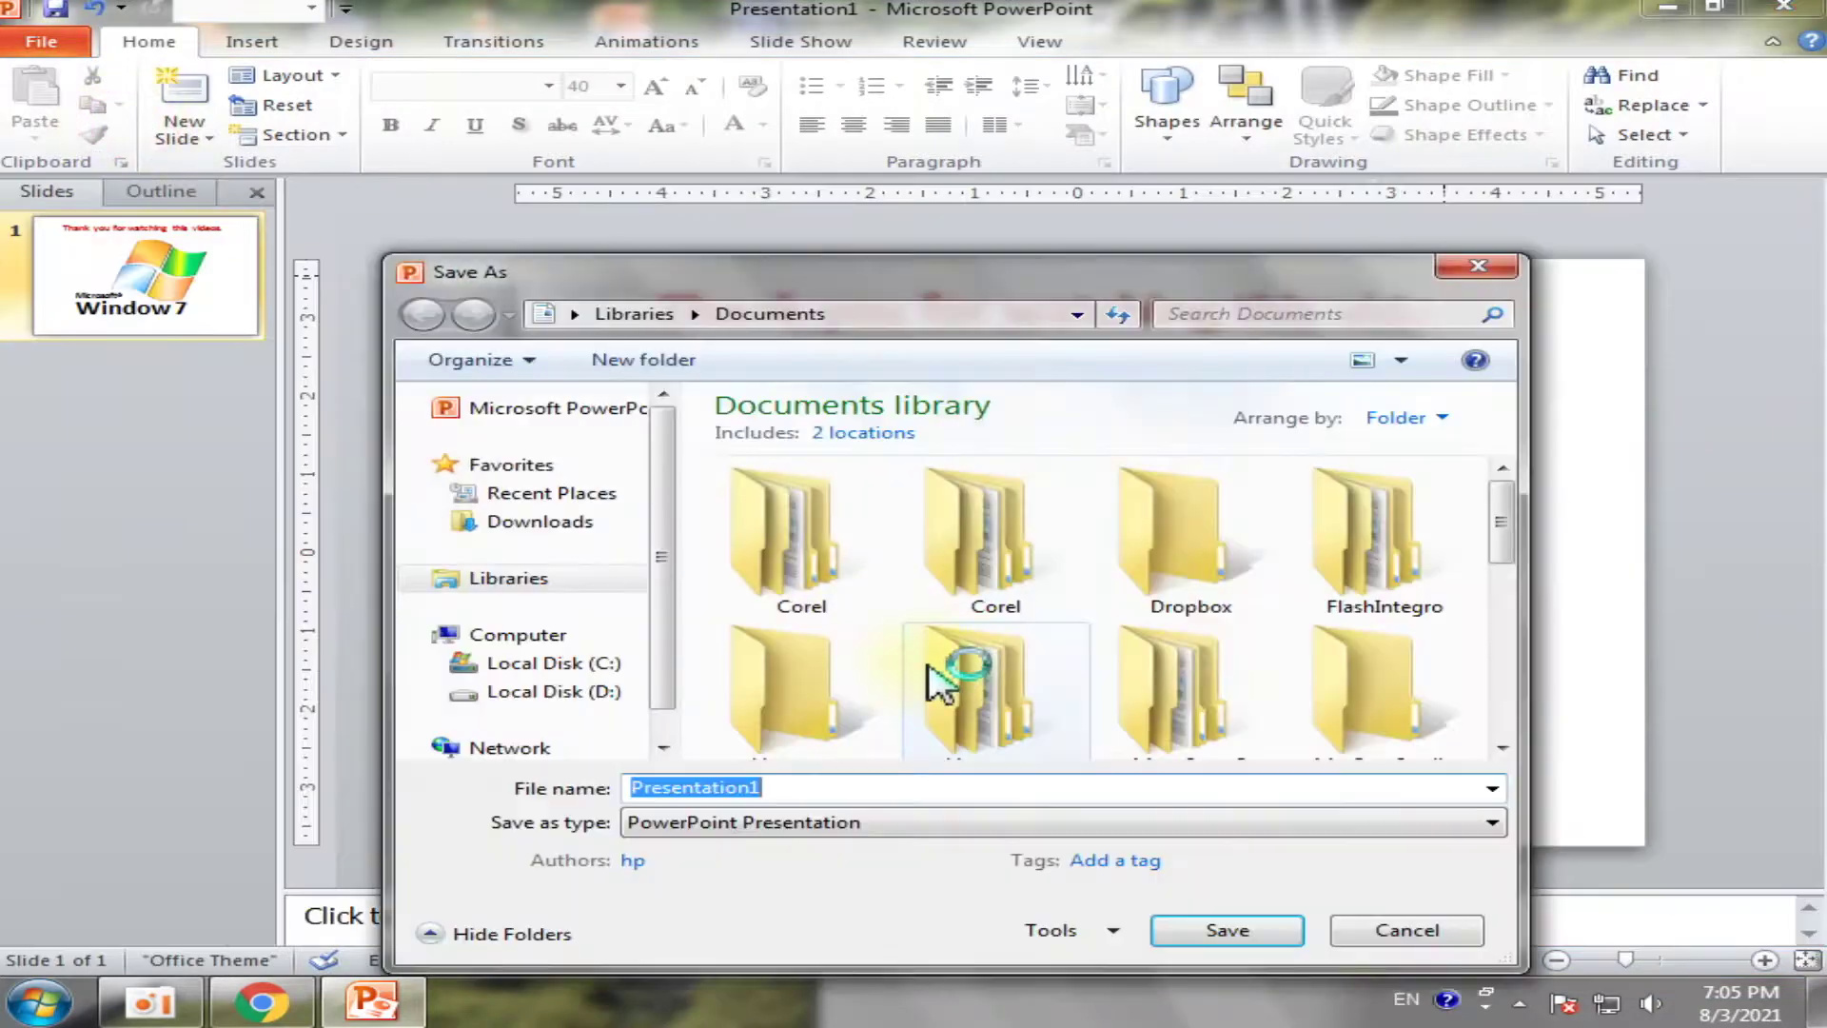
{"action": "double_click", "coordinate": [776, 796]}
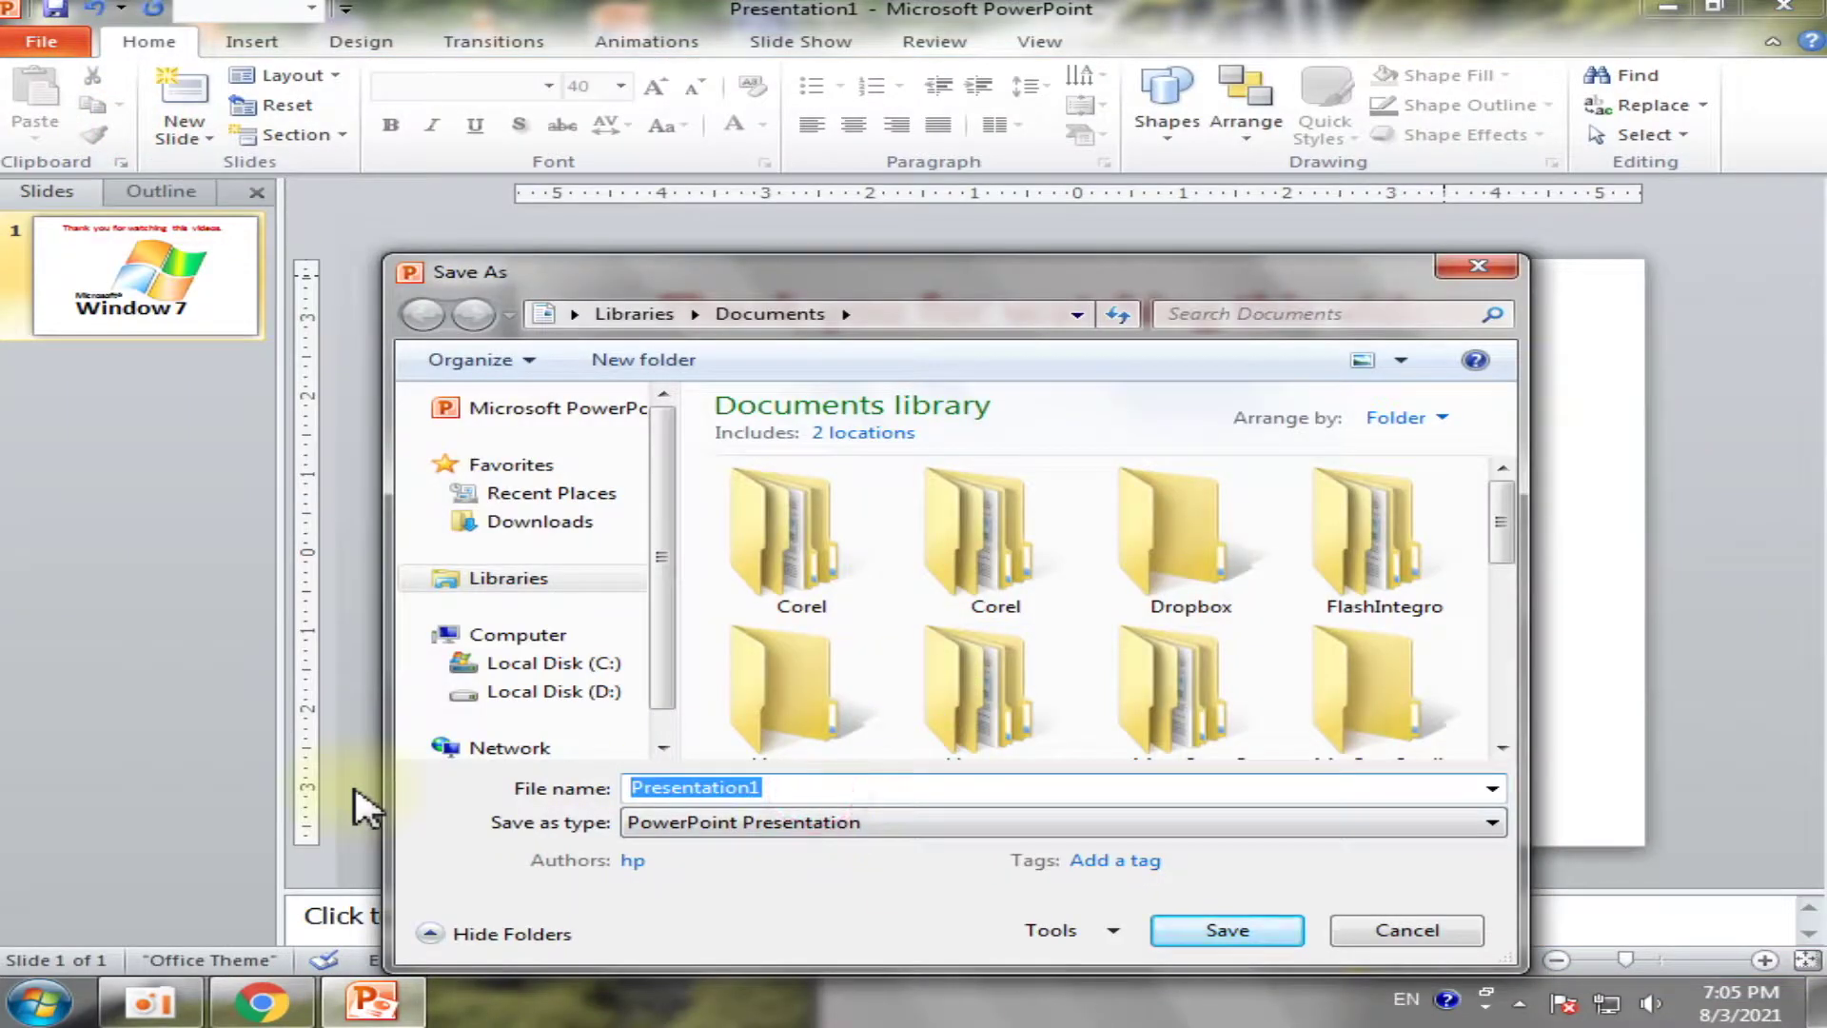
{"action": "type", "text": "w"}
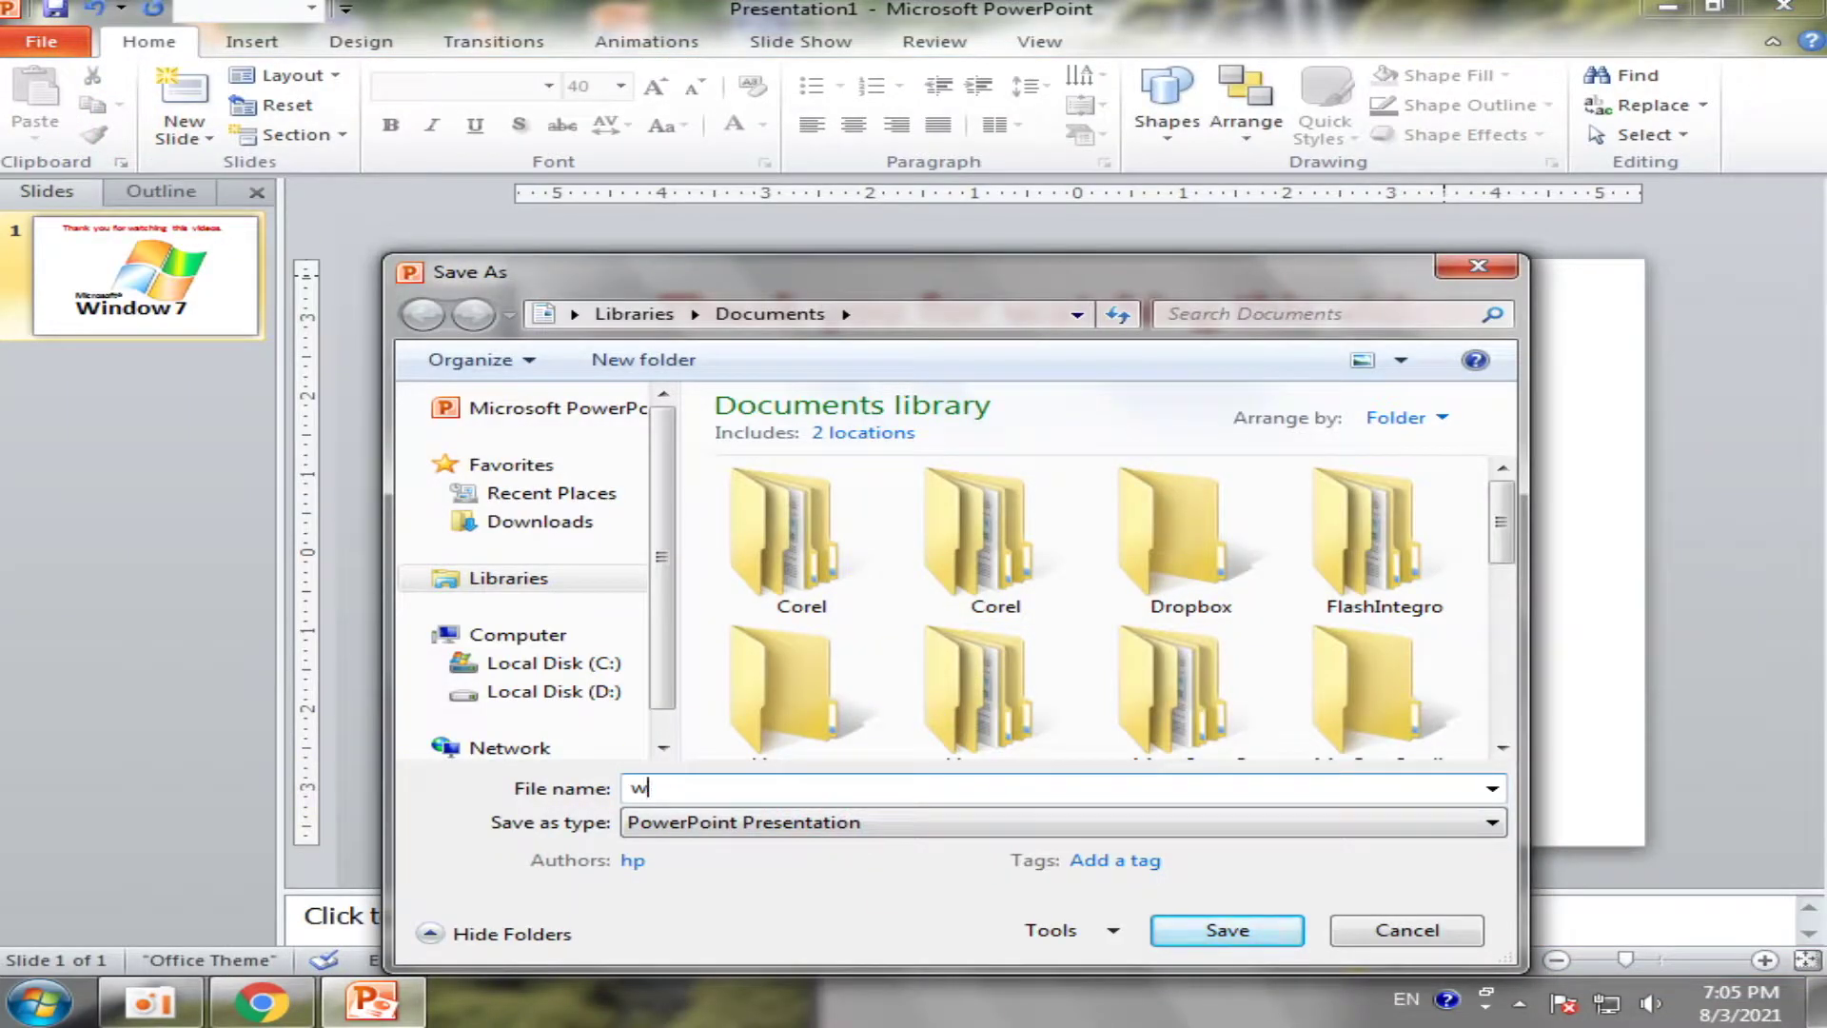
{"action": "key", "text": "BackSpace"}
{"action": "type", "text": "7"}
Save it as a JPEG on the Desktop, current slide only, then minimise PowerPoint
{"action": "left_click", "coordinate": [743, 823]}
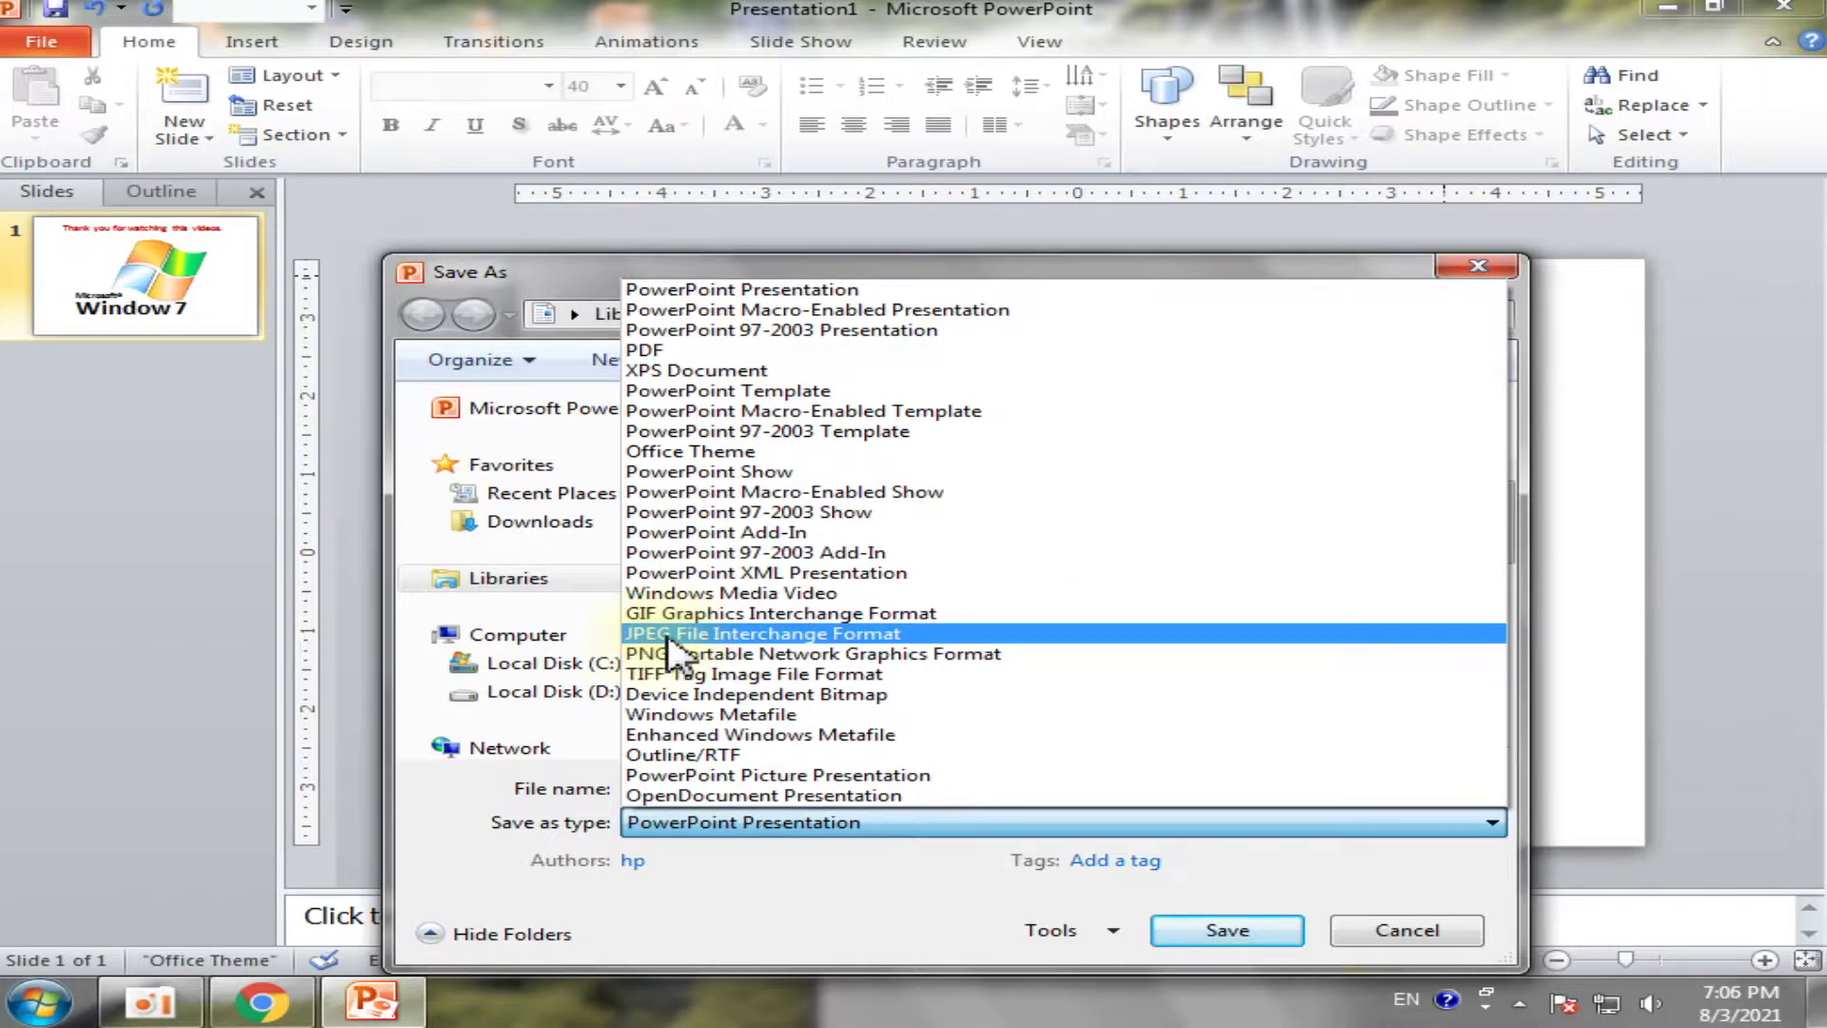
{"action": "left_click", "coordinate": [767, 636]}
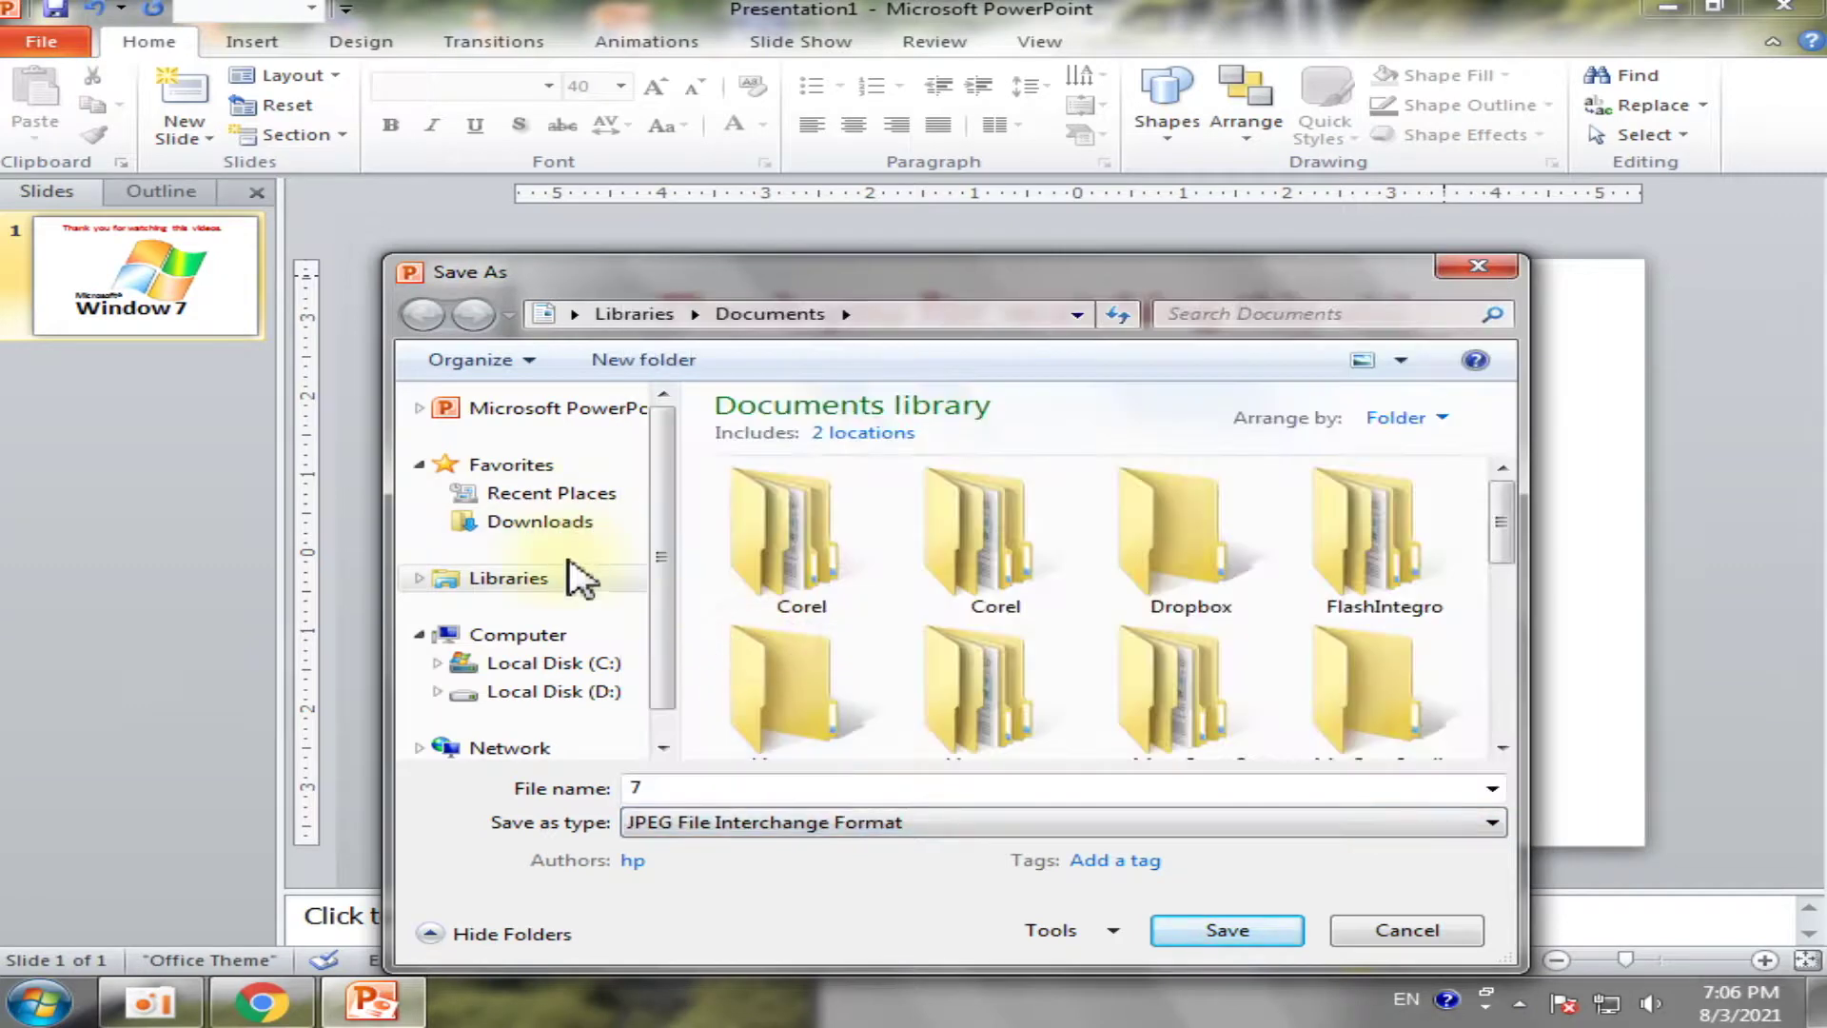
{"action": "left_click", "coordinate": [575, 313]}
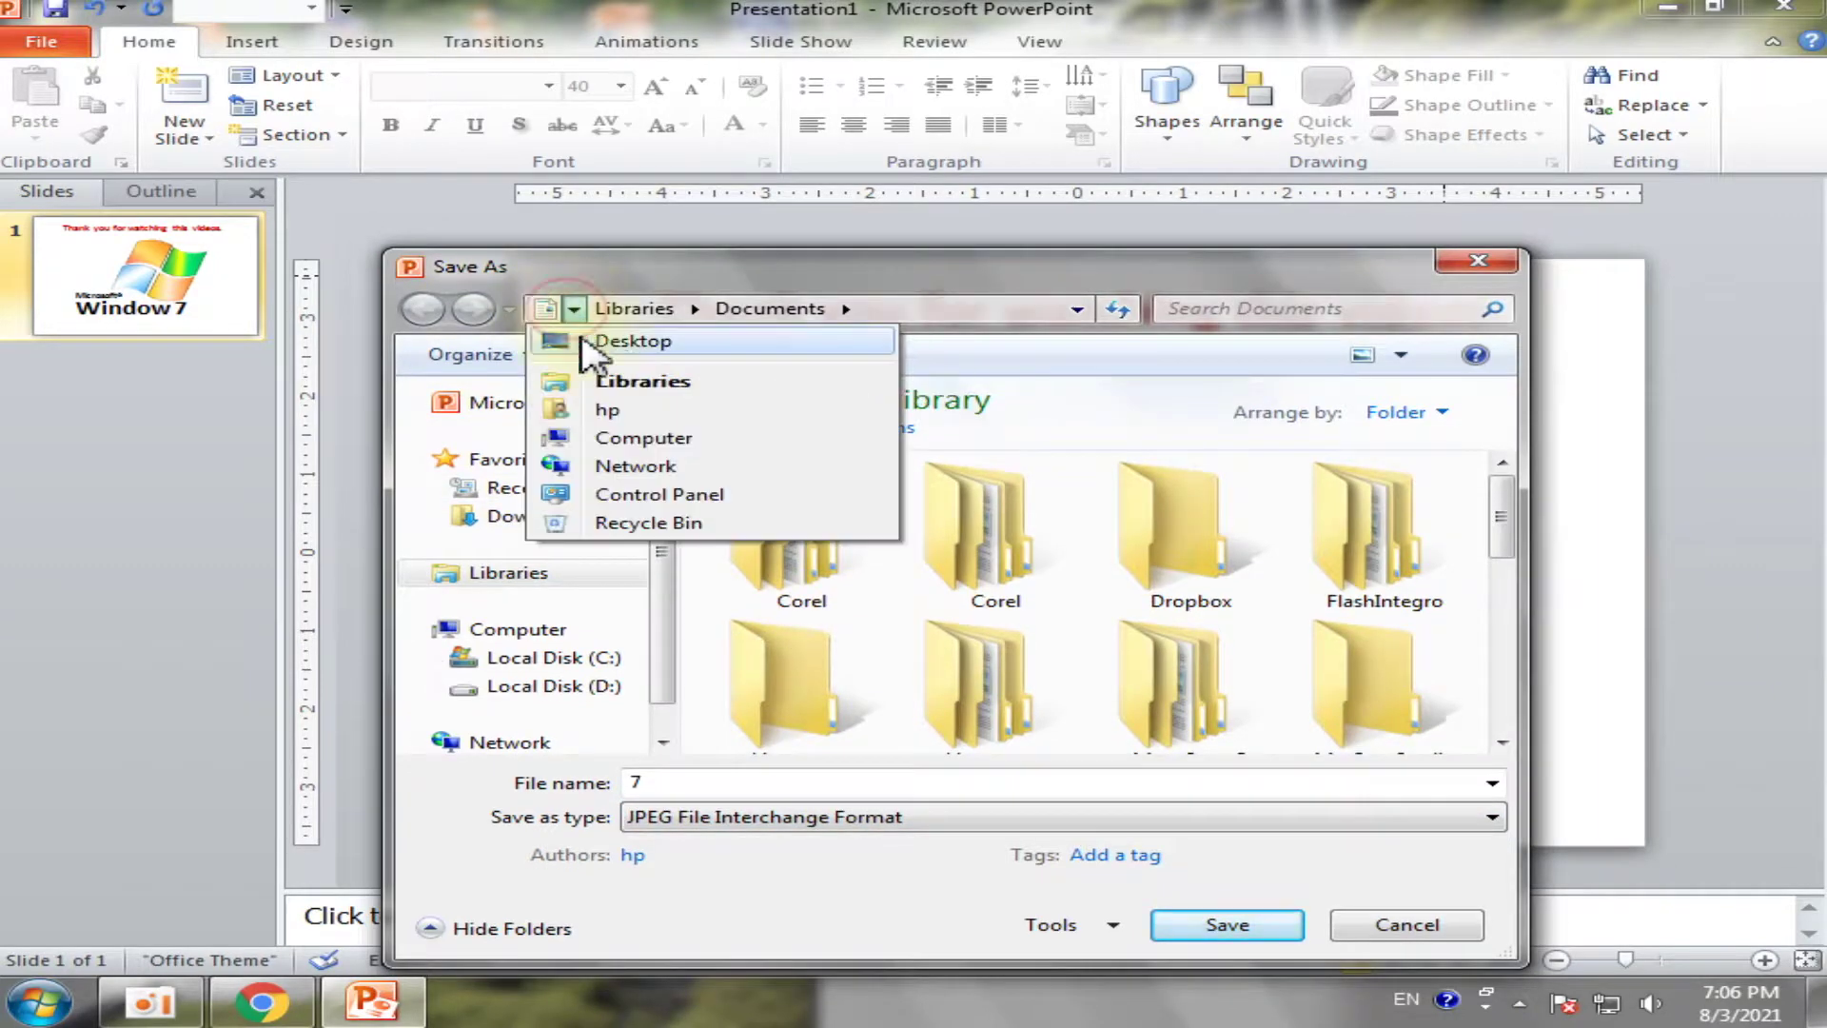
{"action": "left_click", "coordinate": [592, 345]}
{"action": "left_click", "coordinate": [1271, 928]}
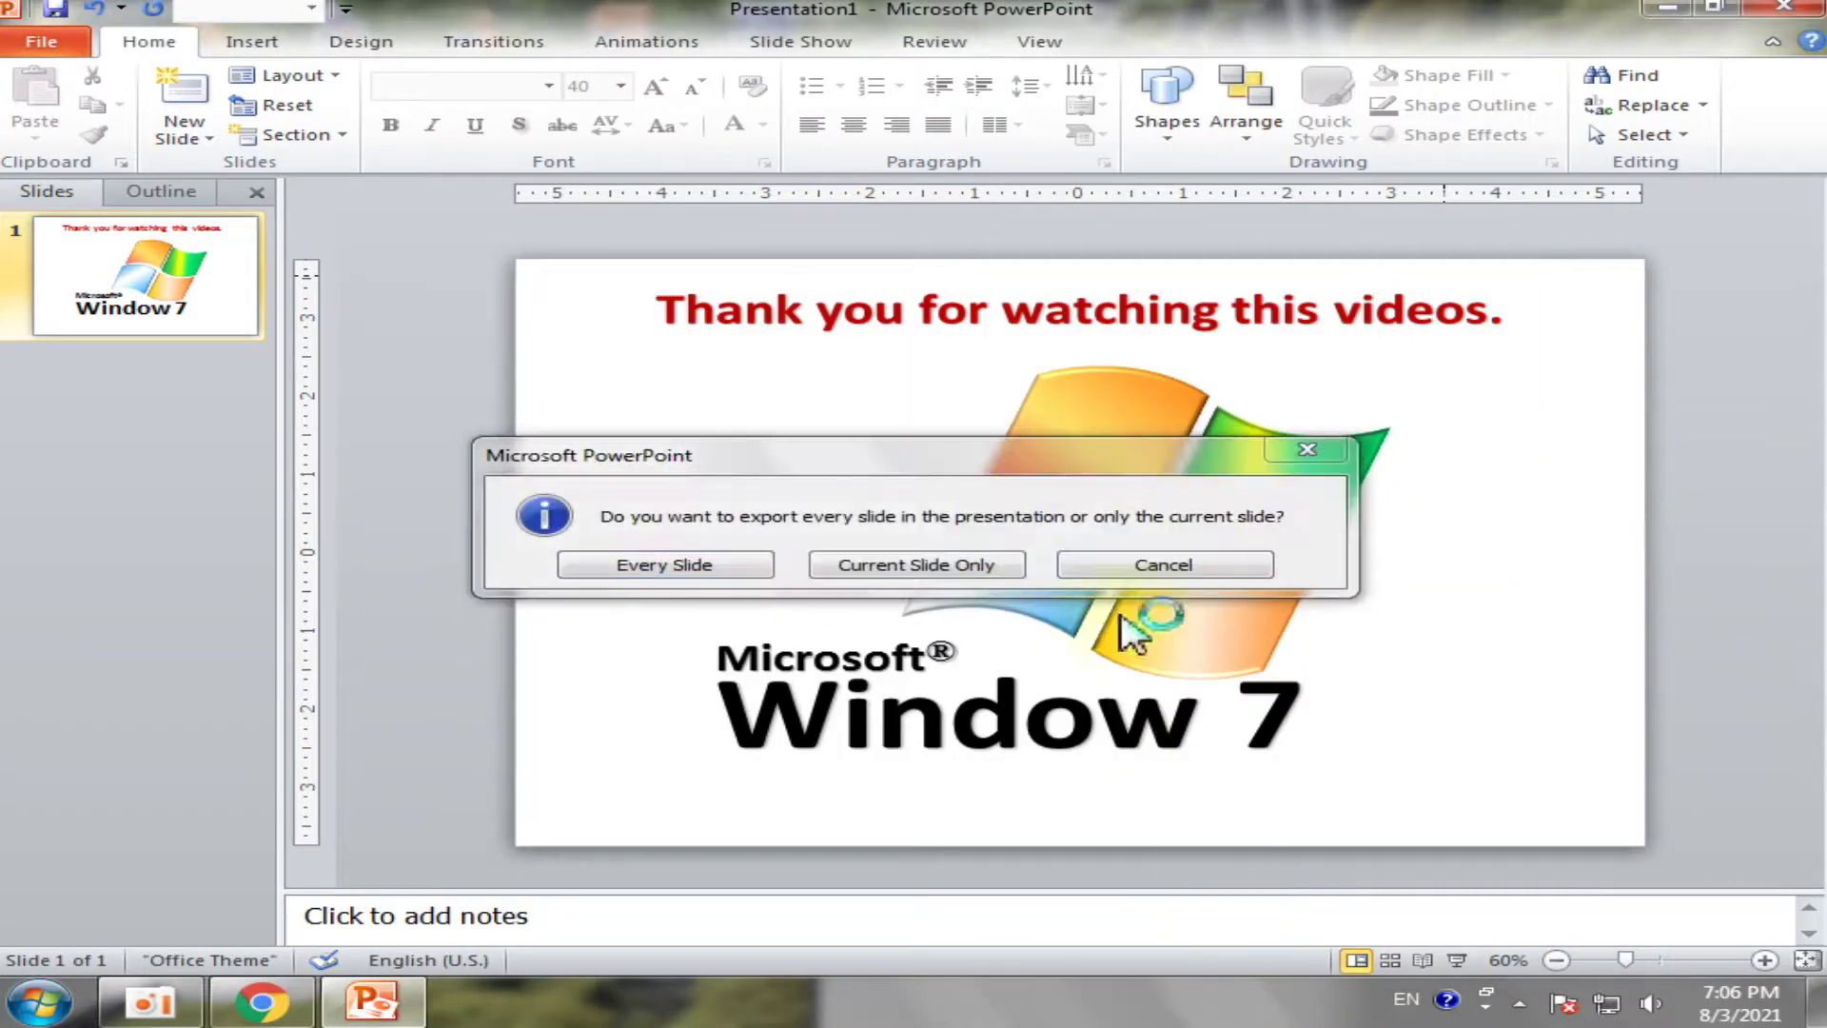
{"action": "left_click", "coordinate": [825, 565]}
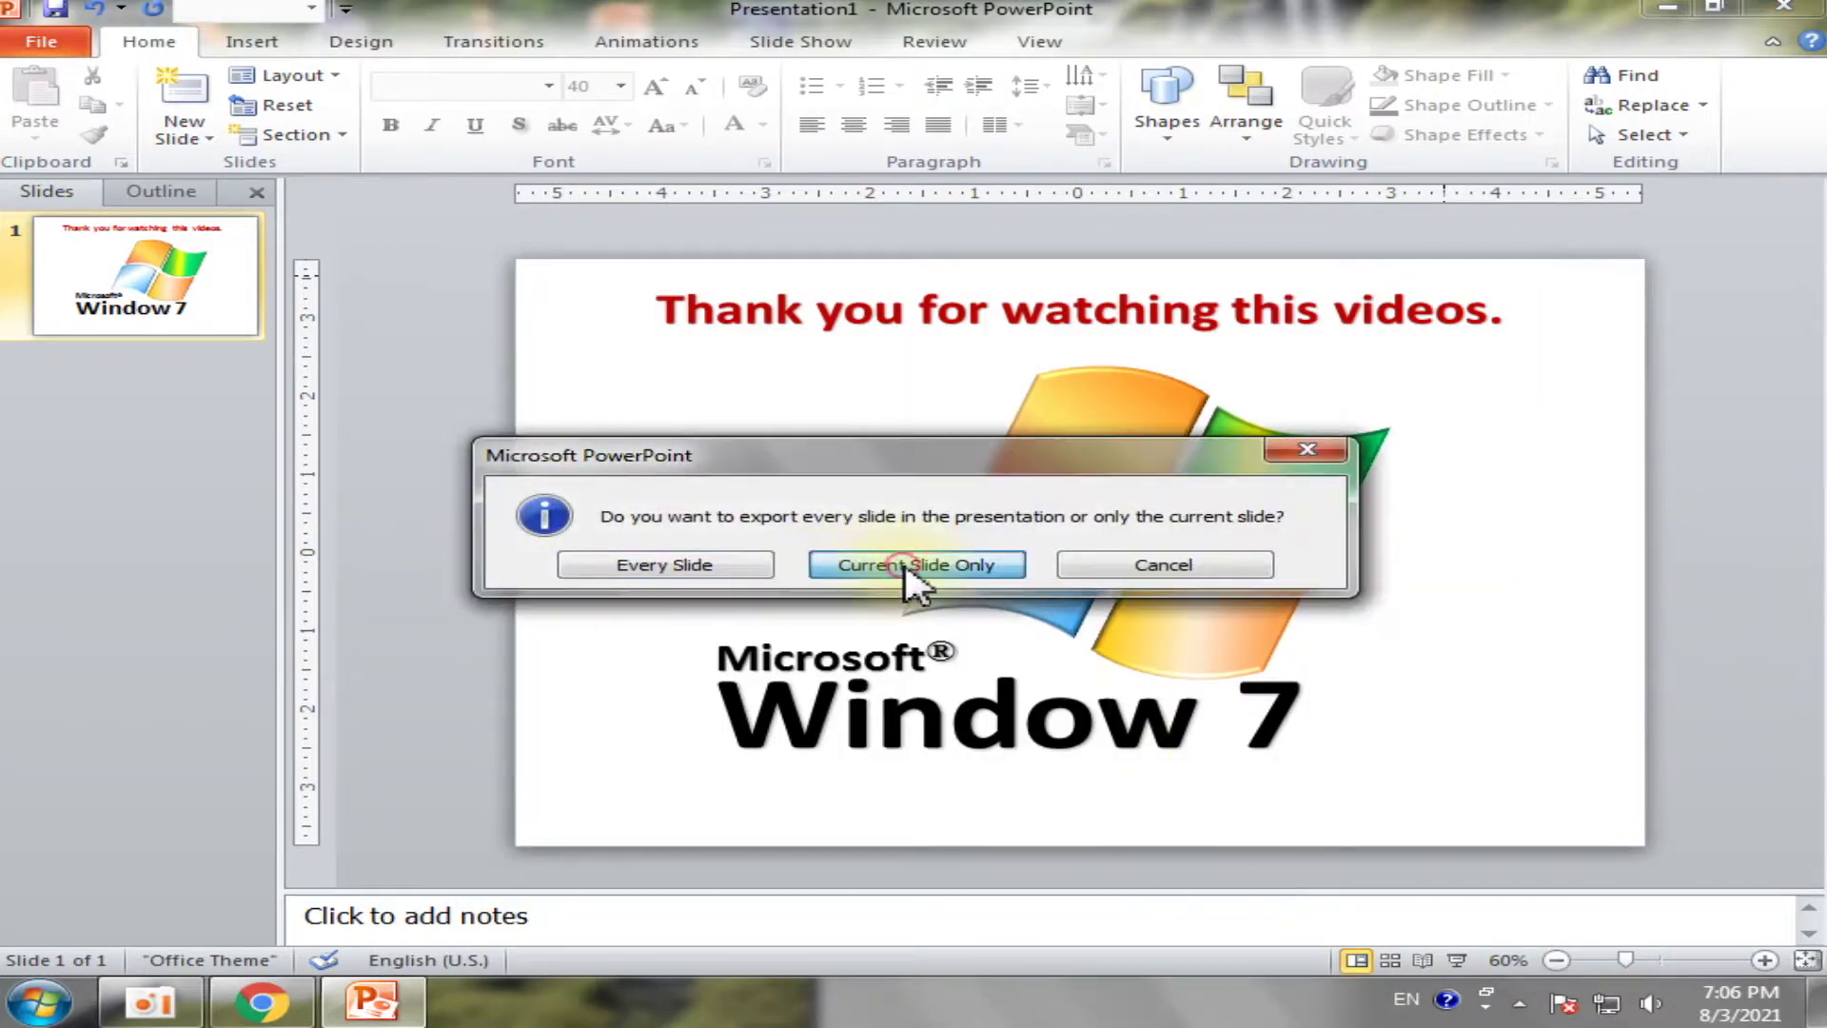
{"action": "left_click", "coordinate": [1667, 10]}
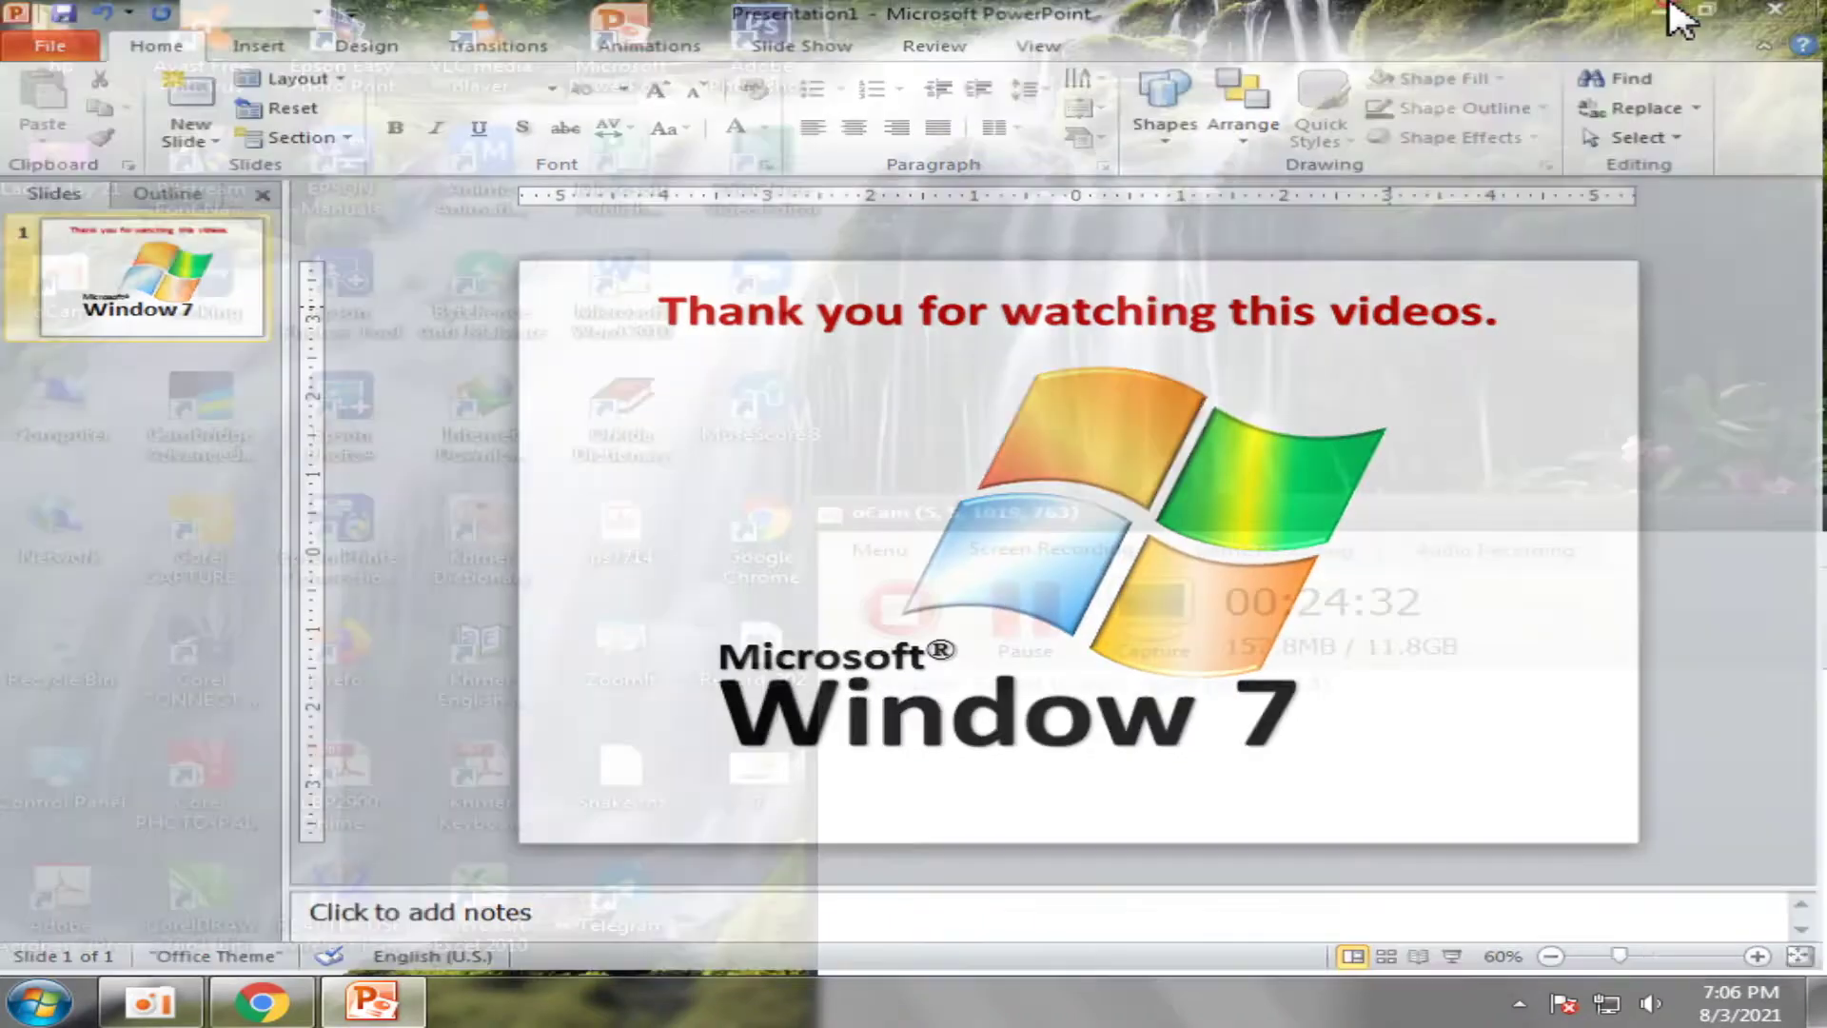
Refresh the desktop and preview the exported 7 JPEG image
{"action": "right_click", "coordinate": [1378, 181]}
{"action": "left_click", "coordinate": [1456, 255]}
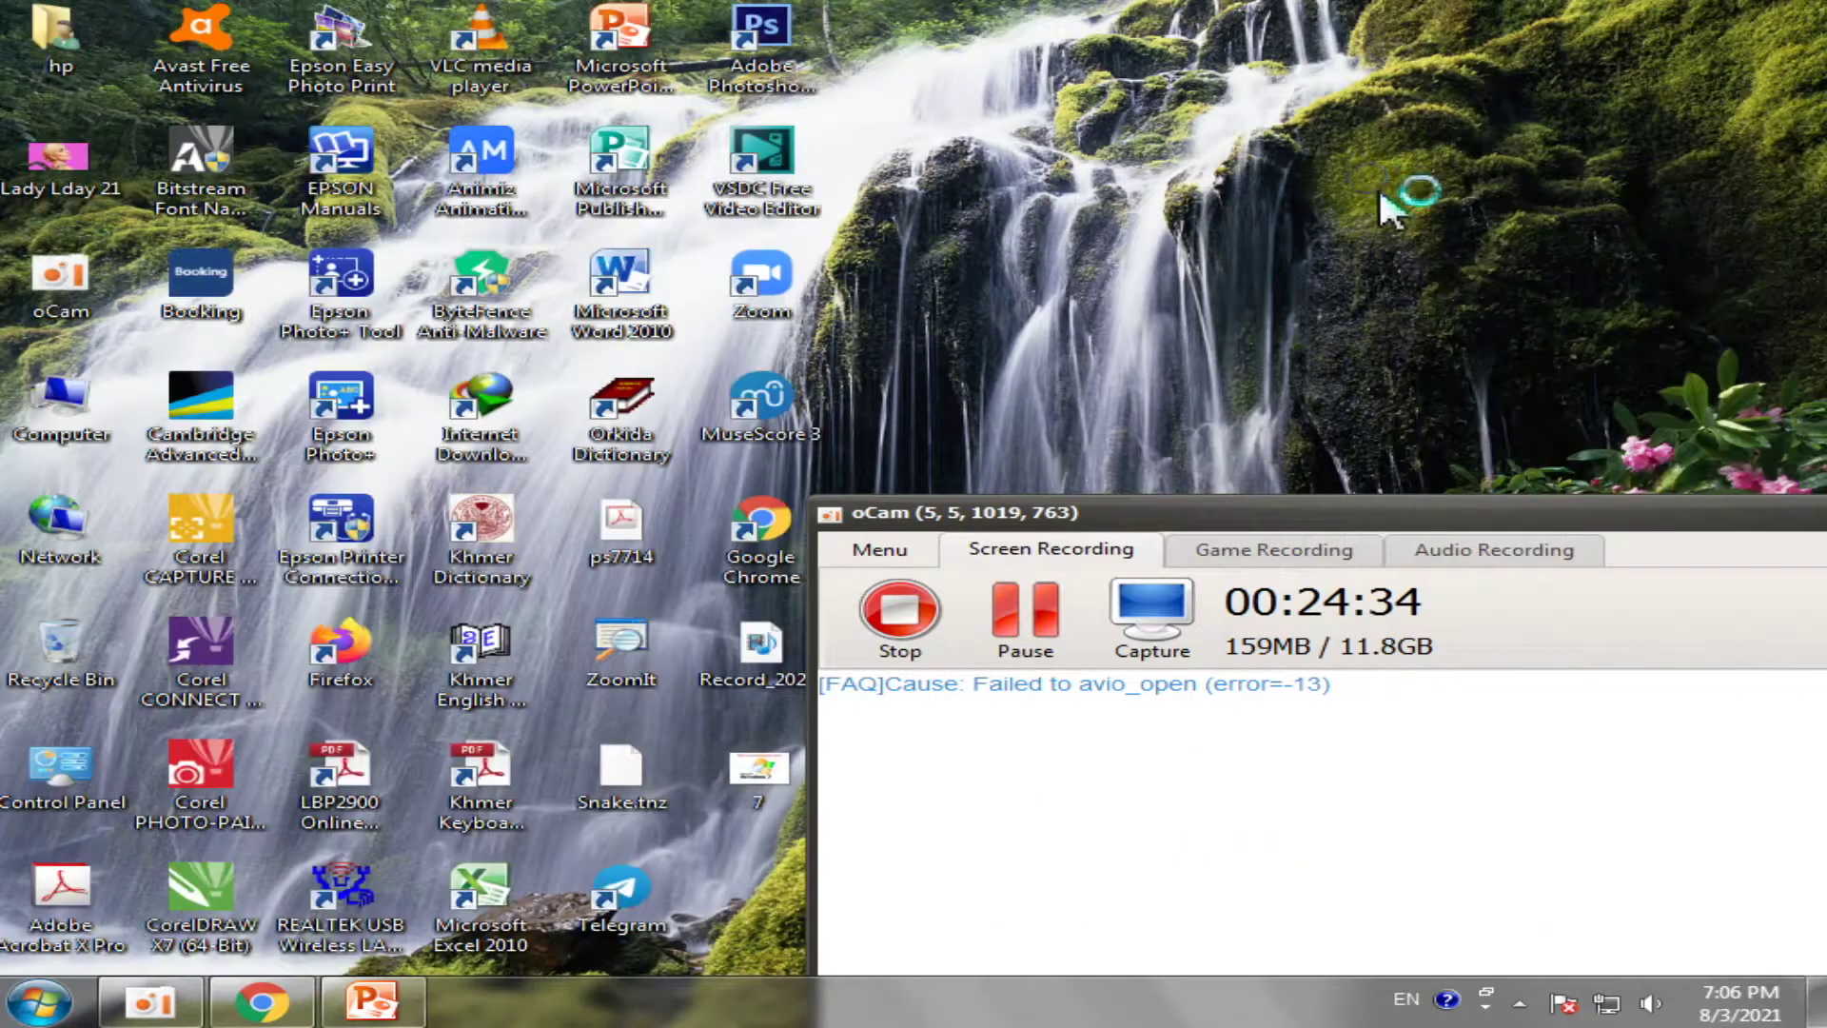
{"action": "right_click", "coordinate": [1378, 182]}
{"action": "left_click", "coordinate": [1456, 255]}
{"action": "right_click", "coordinate": [1361, 196]}
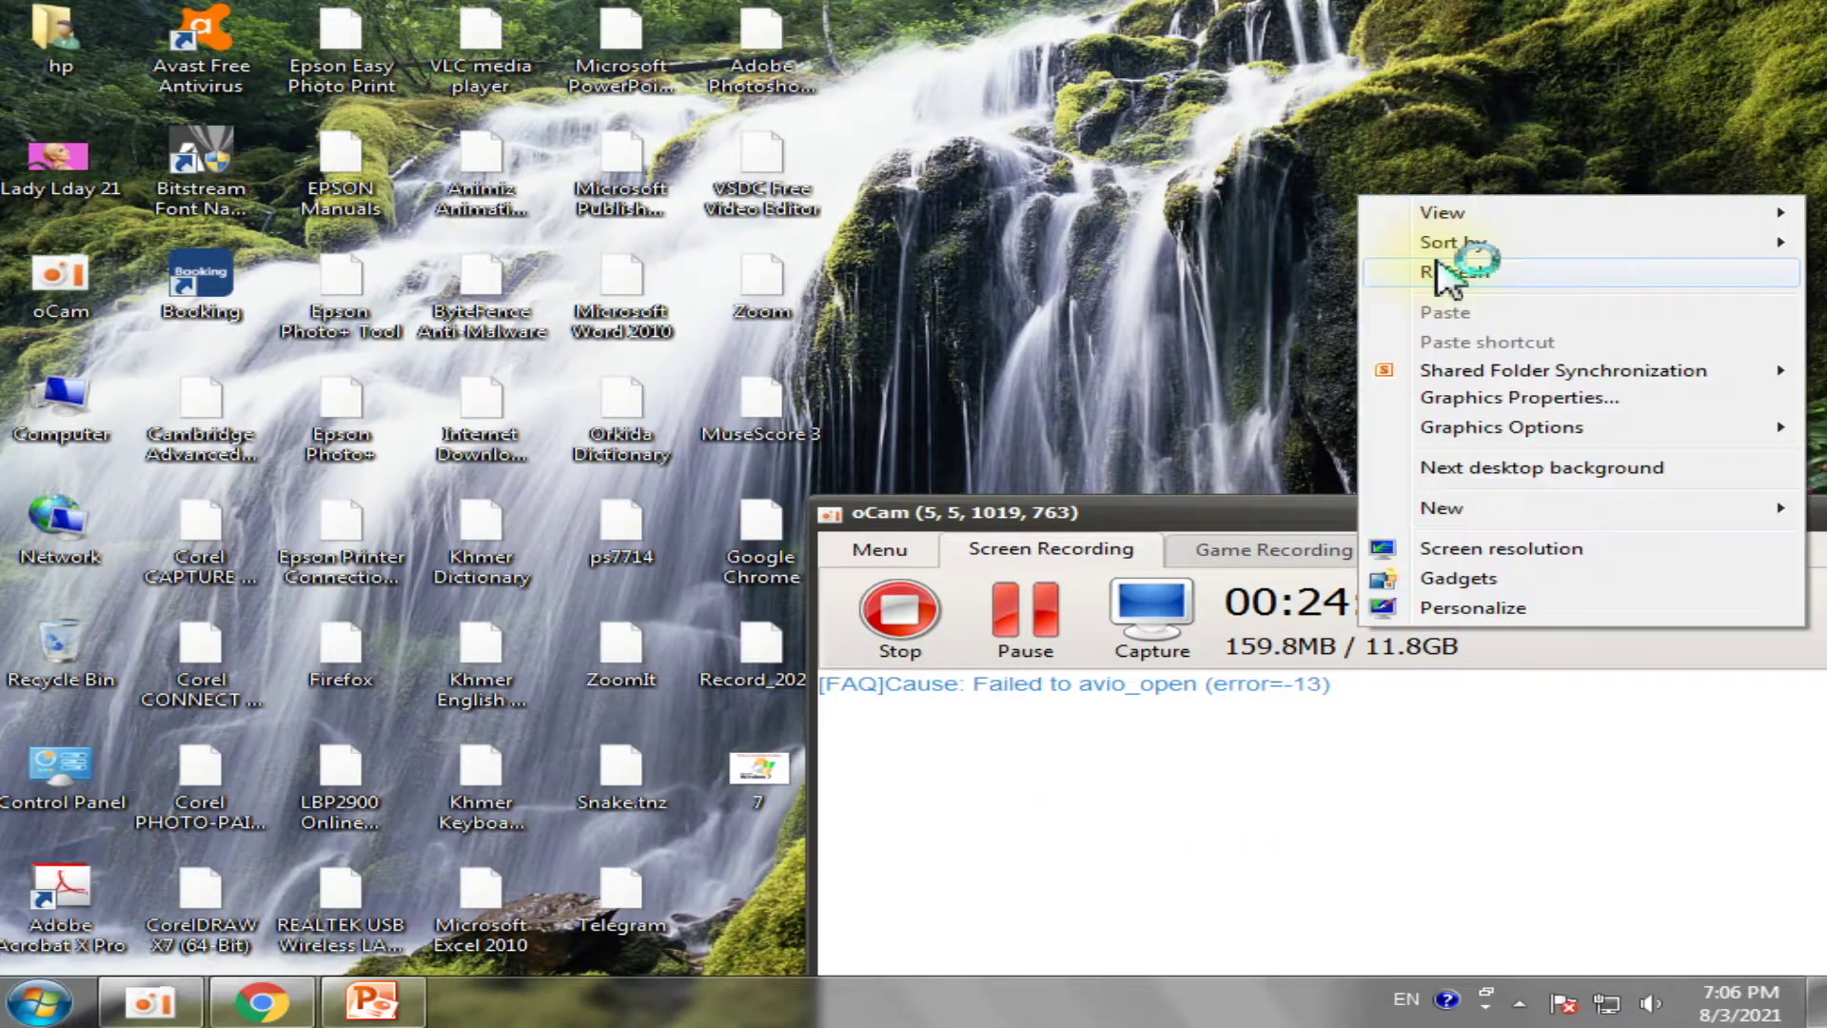
{"action": "left_click", "coordinate": [1454, 274]}
{"action": "left_click_drag", "start_coordinate": [1232, 514], "coordinate": [1599, 502]}
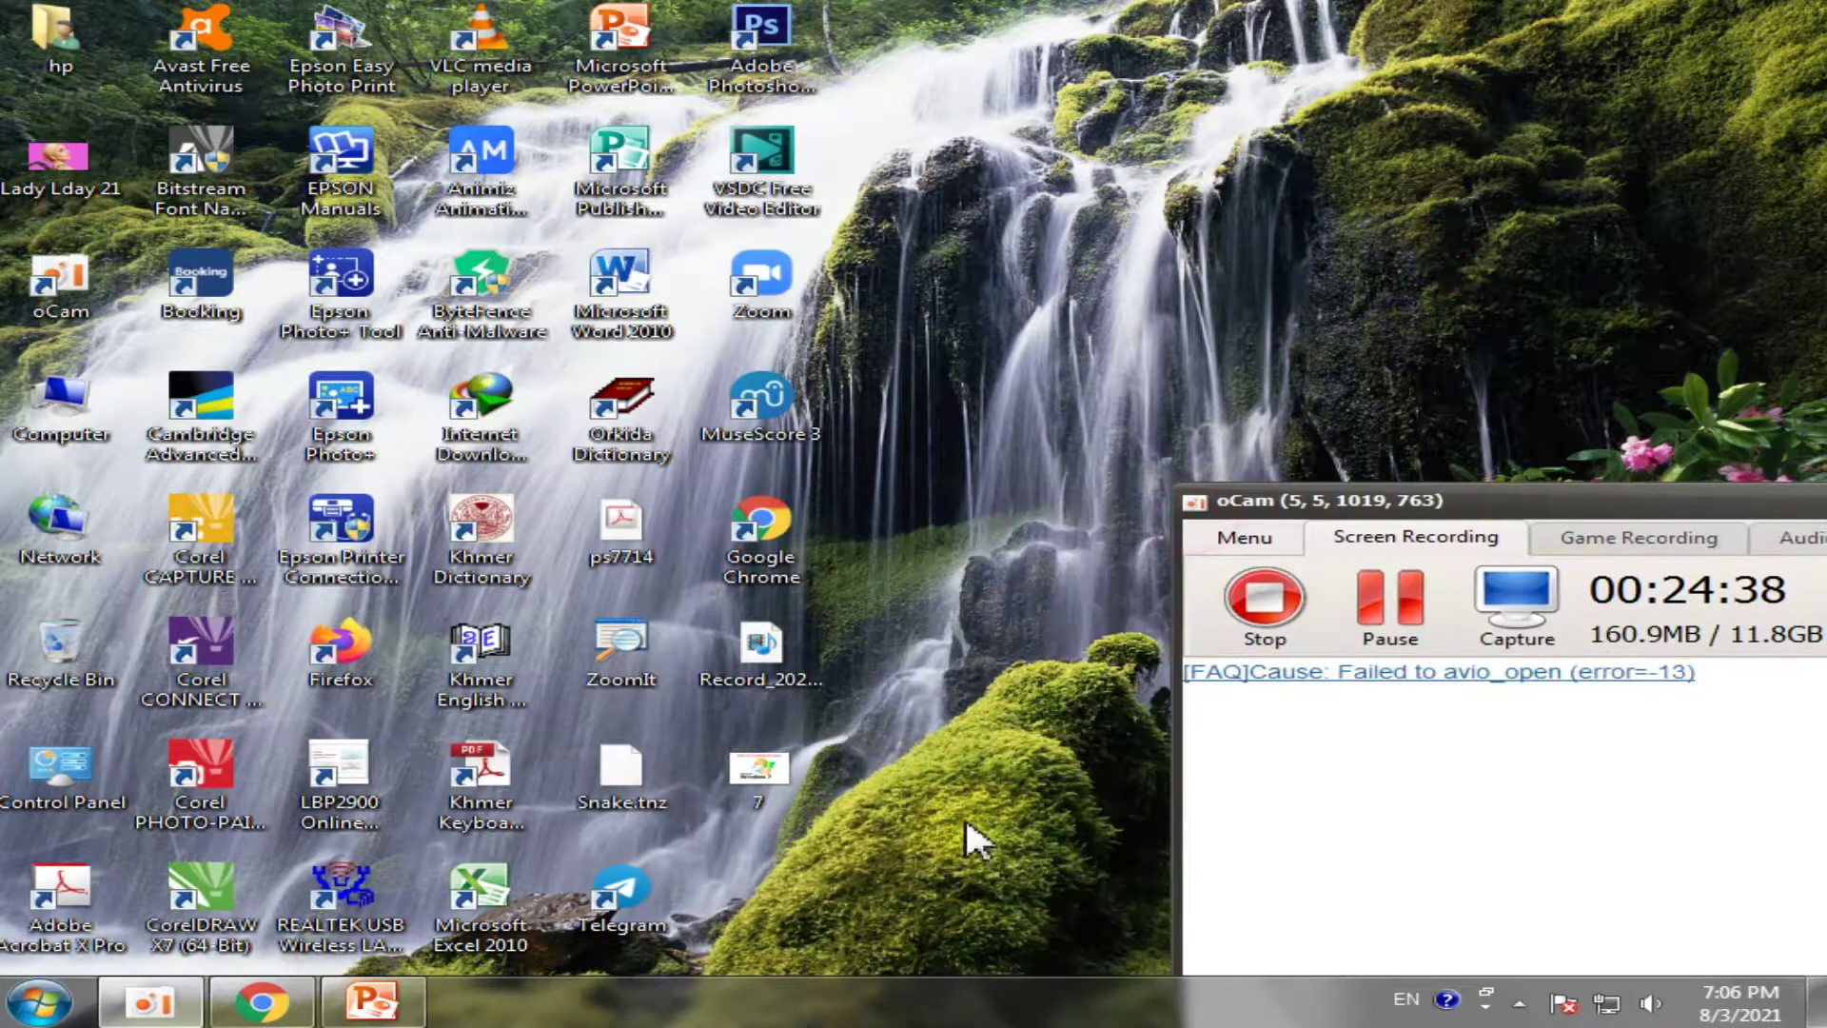
{"action": "right_click", "coordinate": [775, 789]}
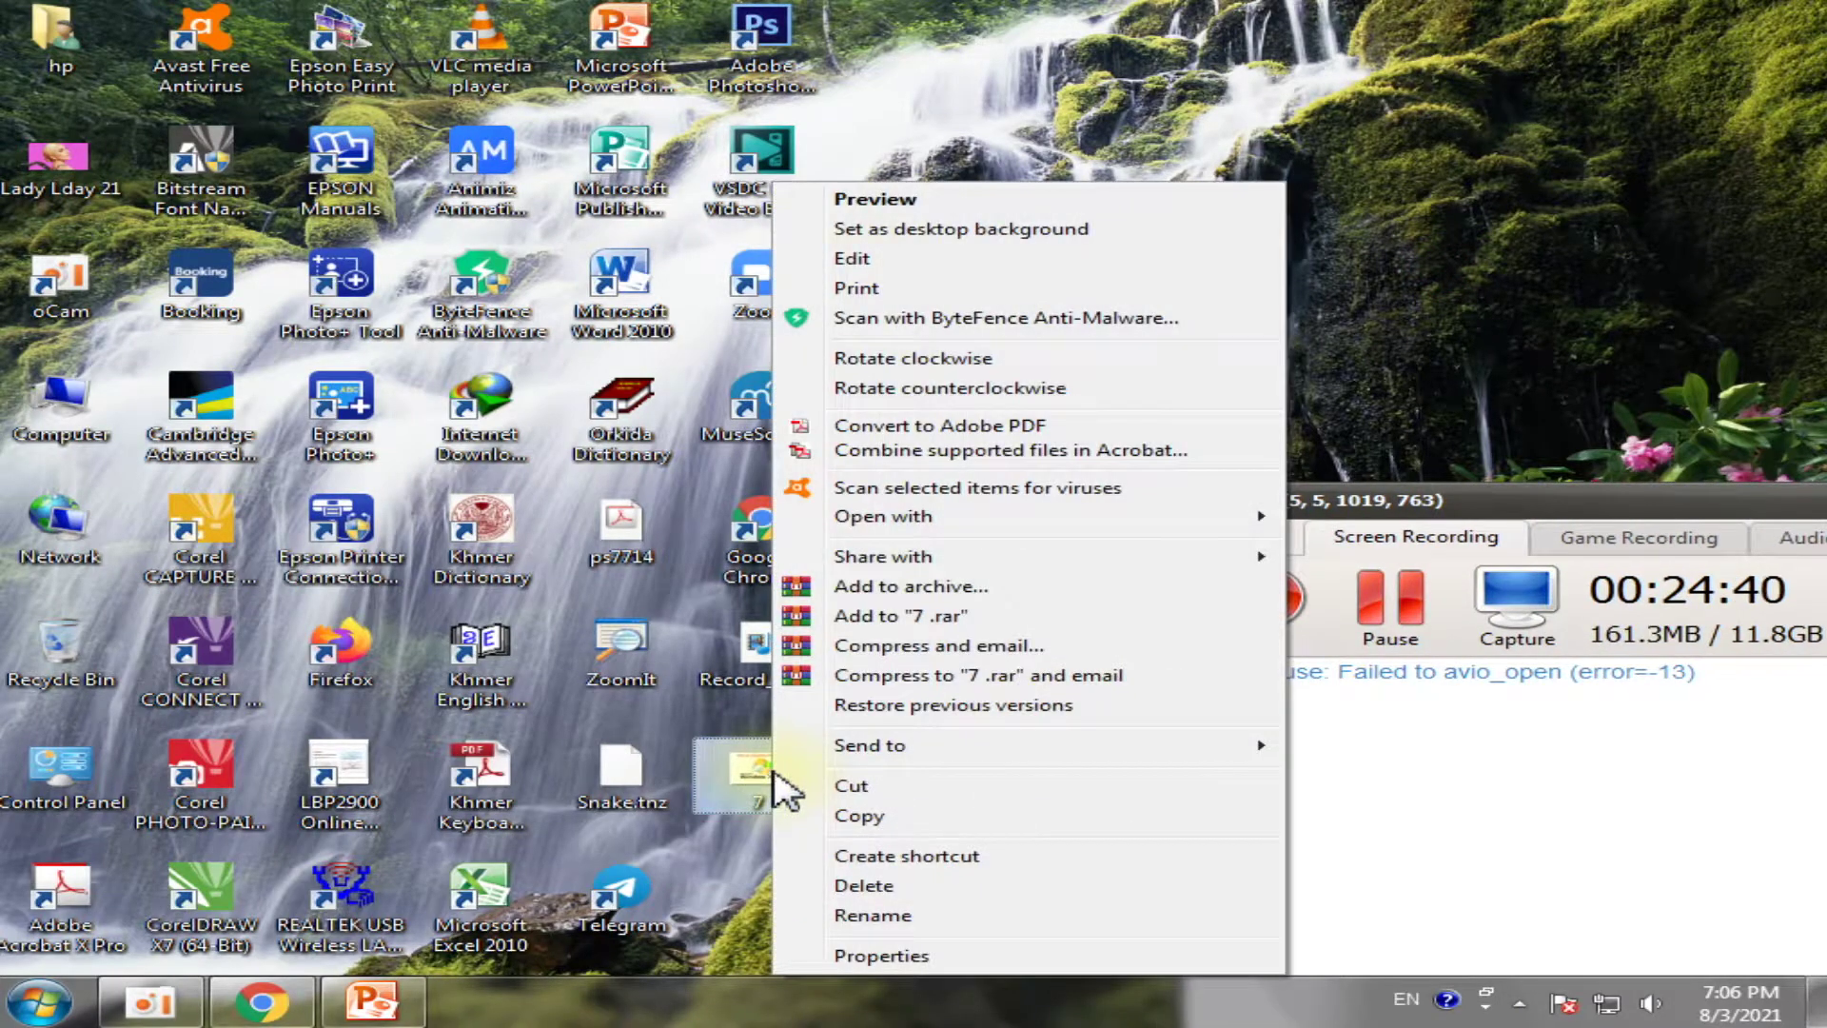
{"action": "left_click", "coordinate": [841, 198]}
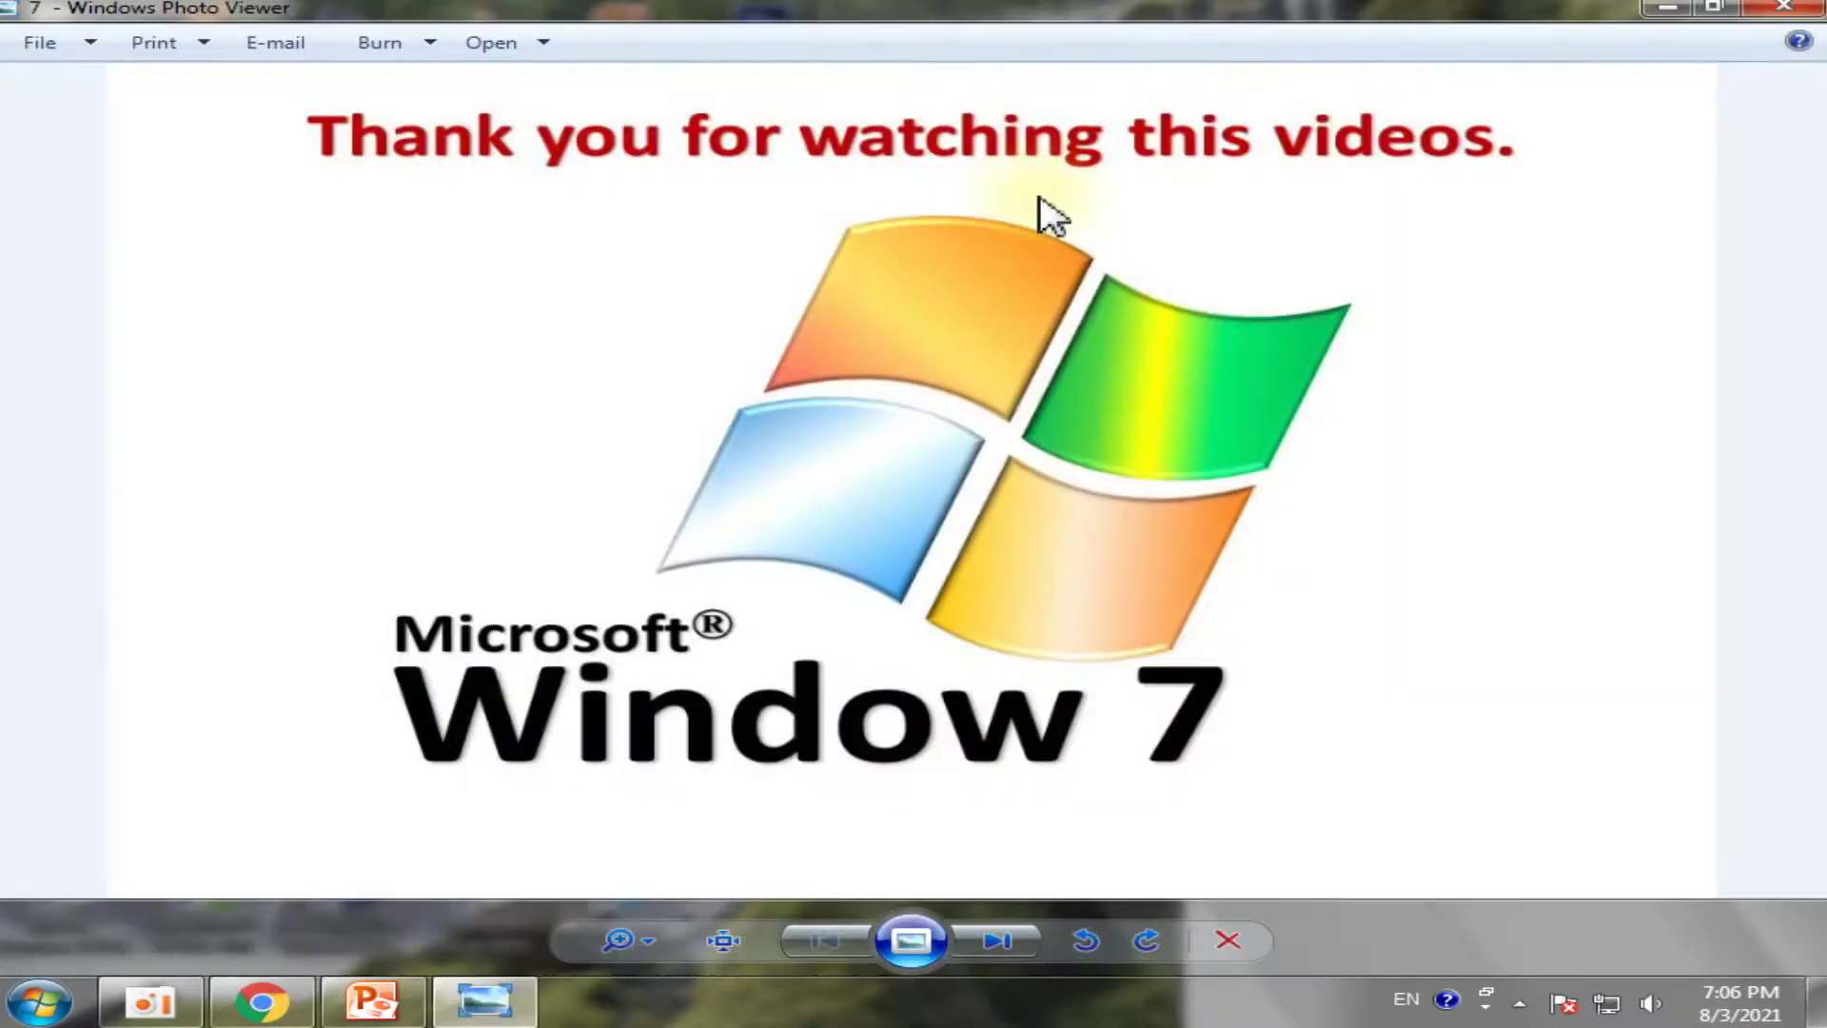
Keep the current colour scheme in the warning, then close Windows Photo Viewer
{"action": "scroll", "coordinate": [1171, 448], "scroll_direction": "up", "scroll_amount": 2}
{"action": "scroll", "coordinate": [1166, 456], "scroll_direction": "down", "scroll_amount": 2}
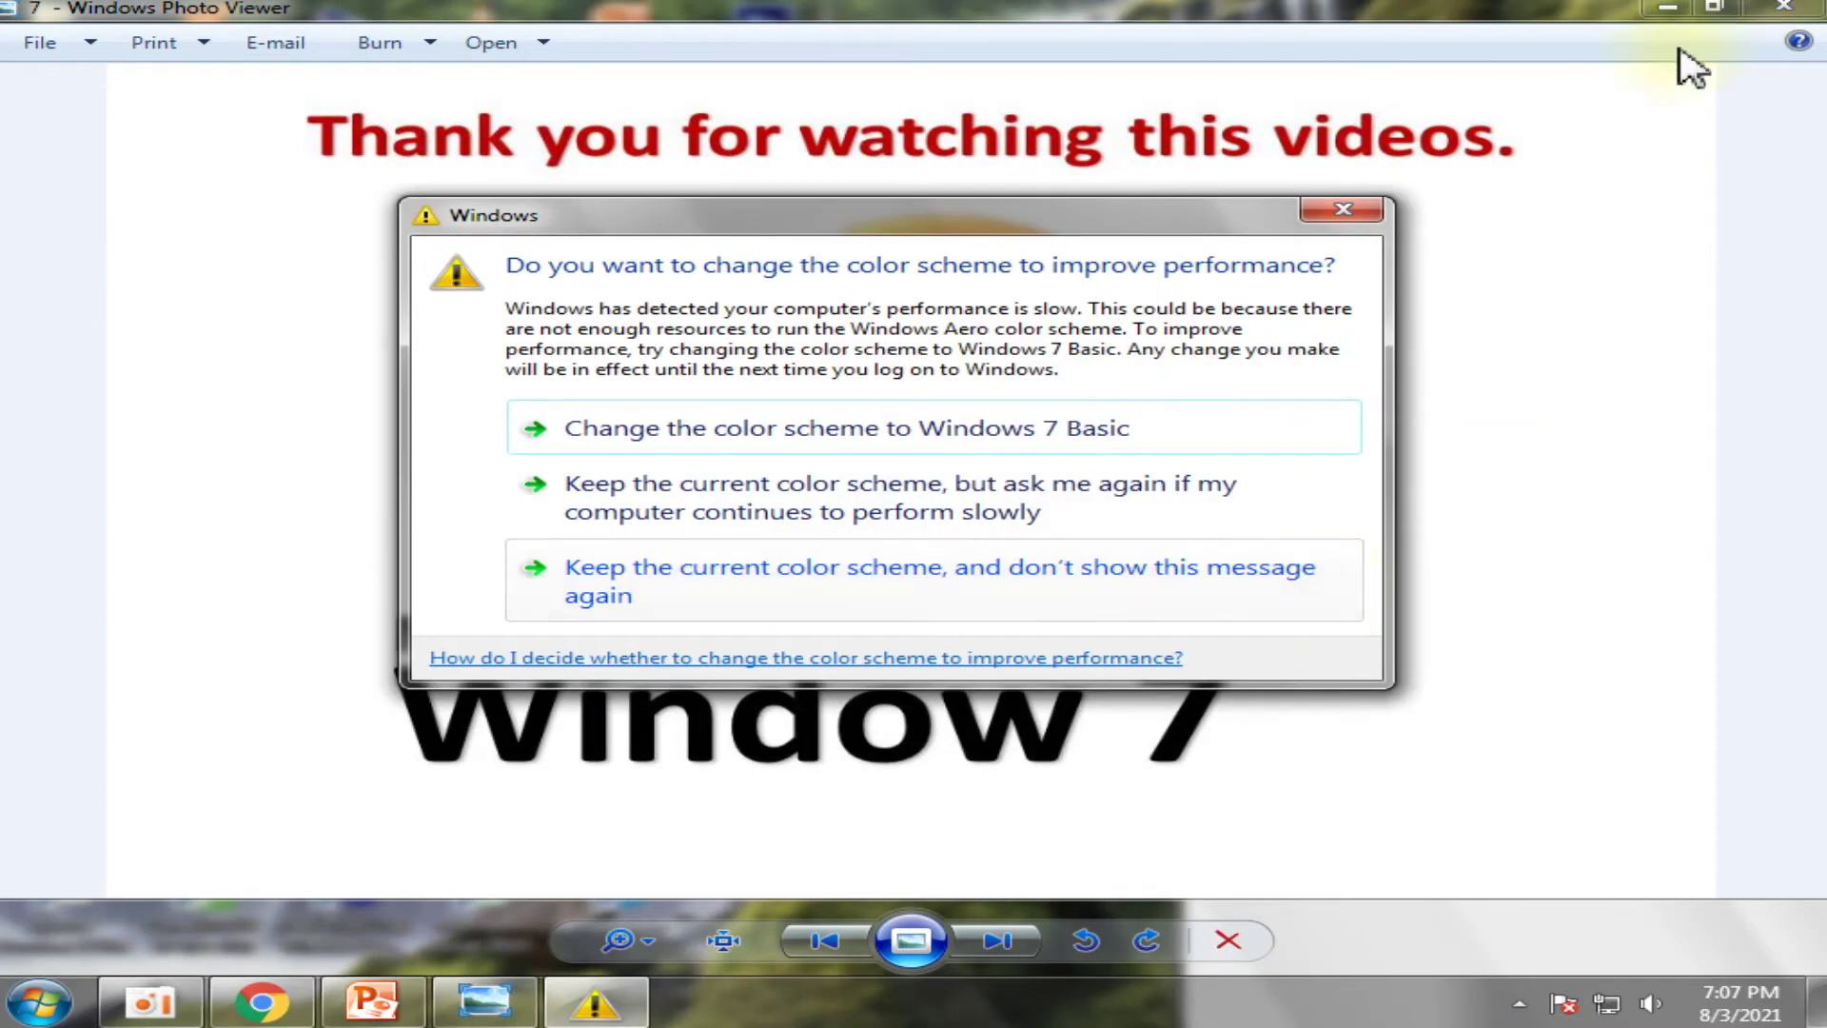
{"action": "left_click", "coordinate": [1356, 208]}
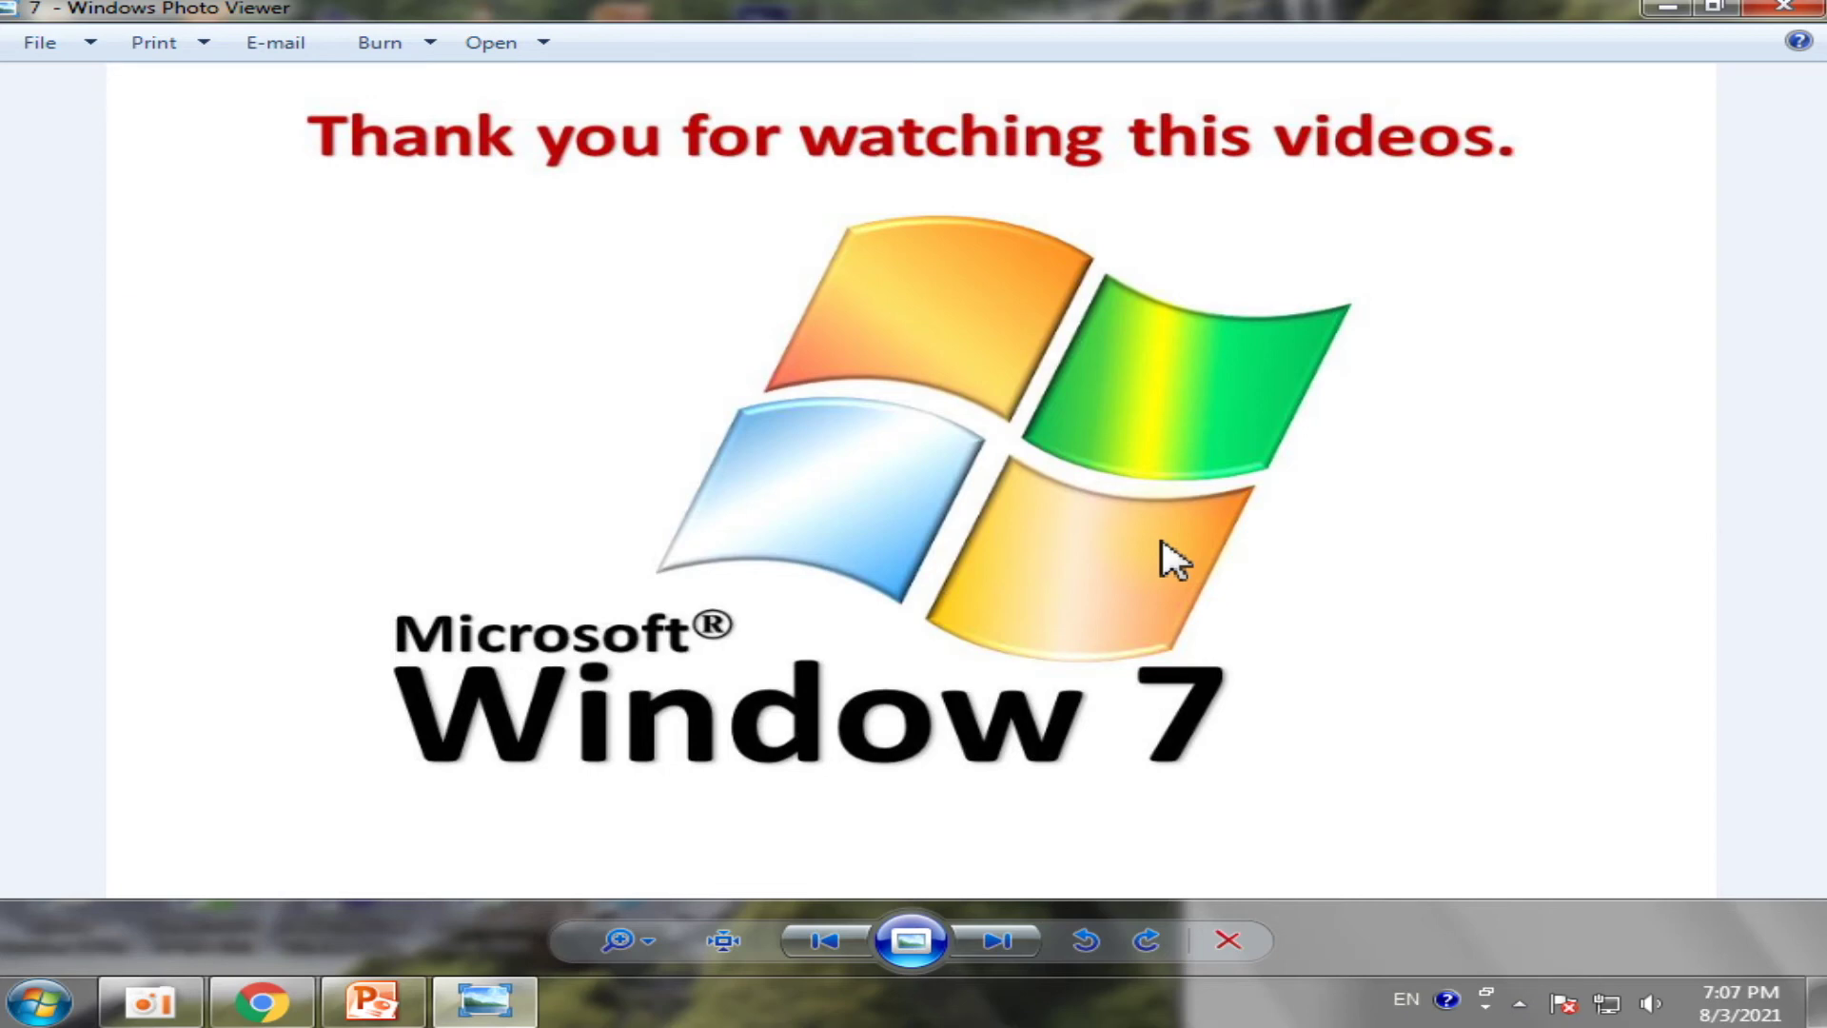
{"action": "left_click", "coordinate": [1778, 8]}
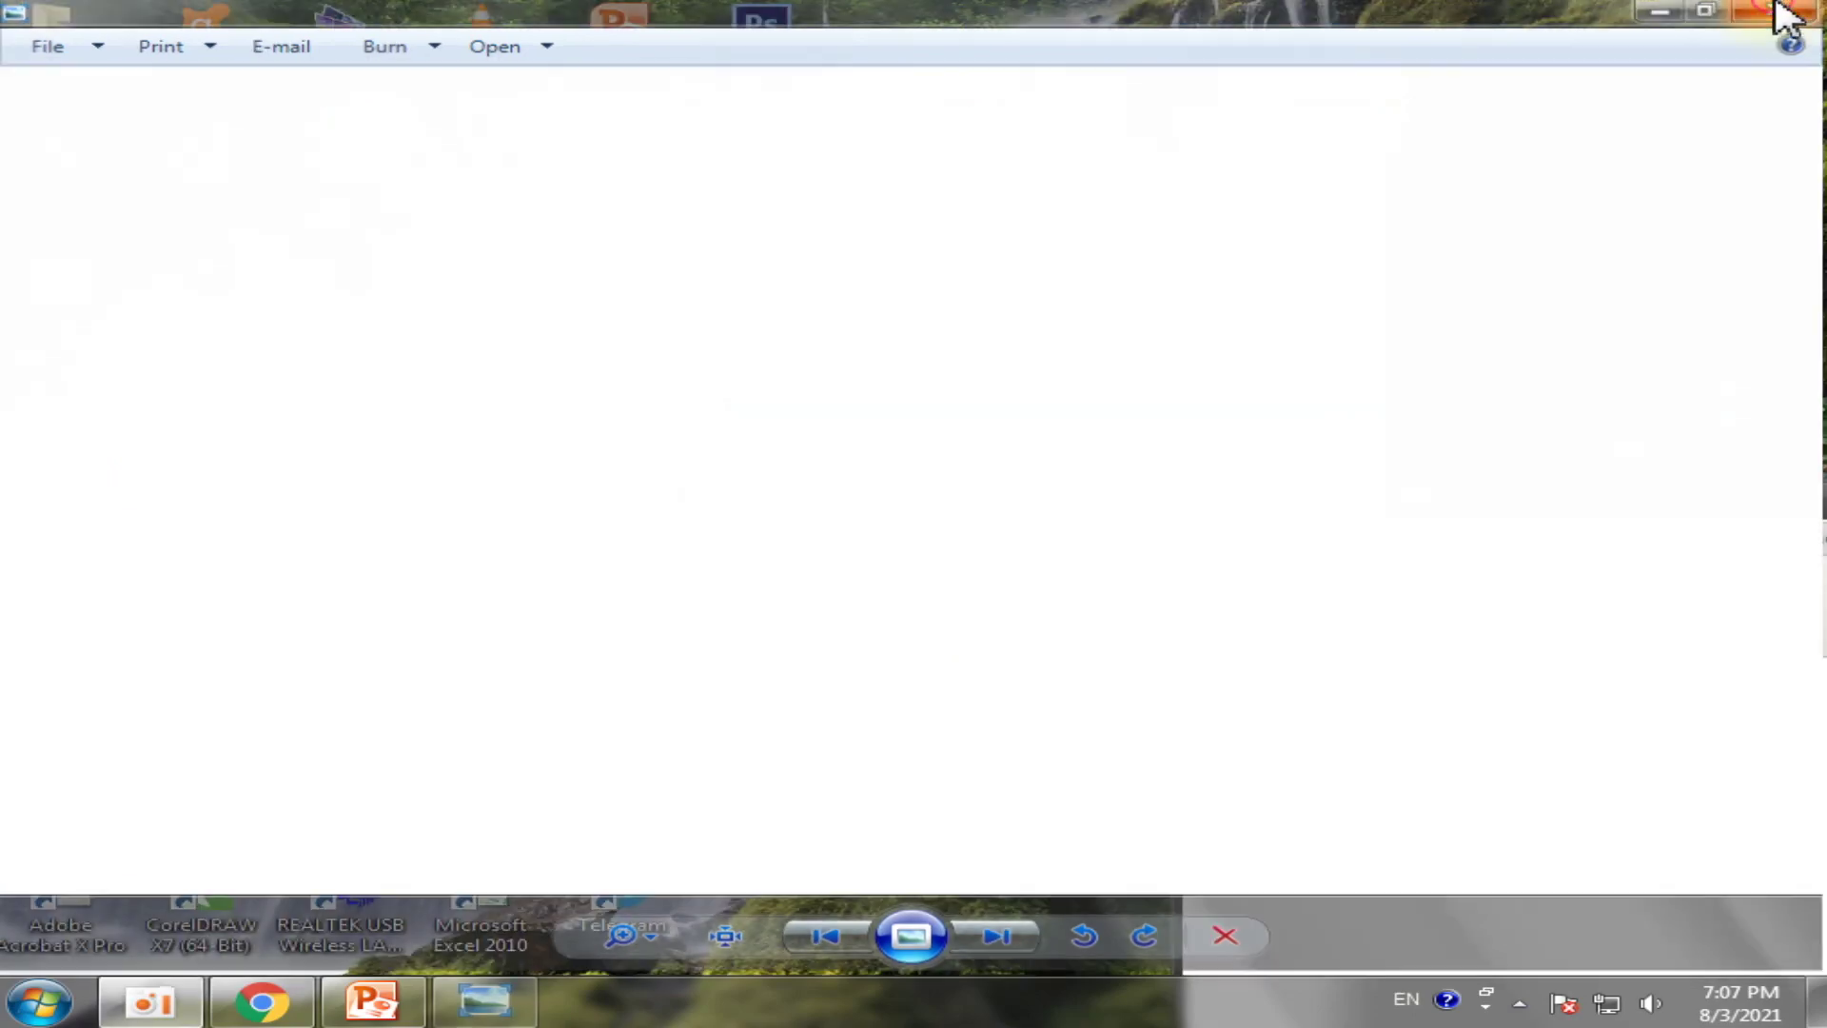